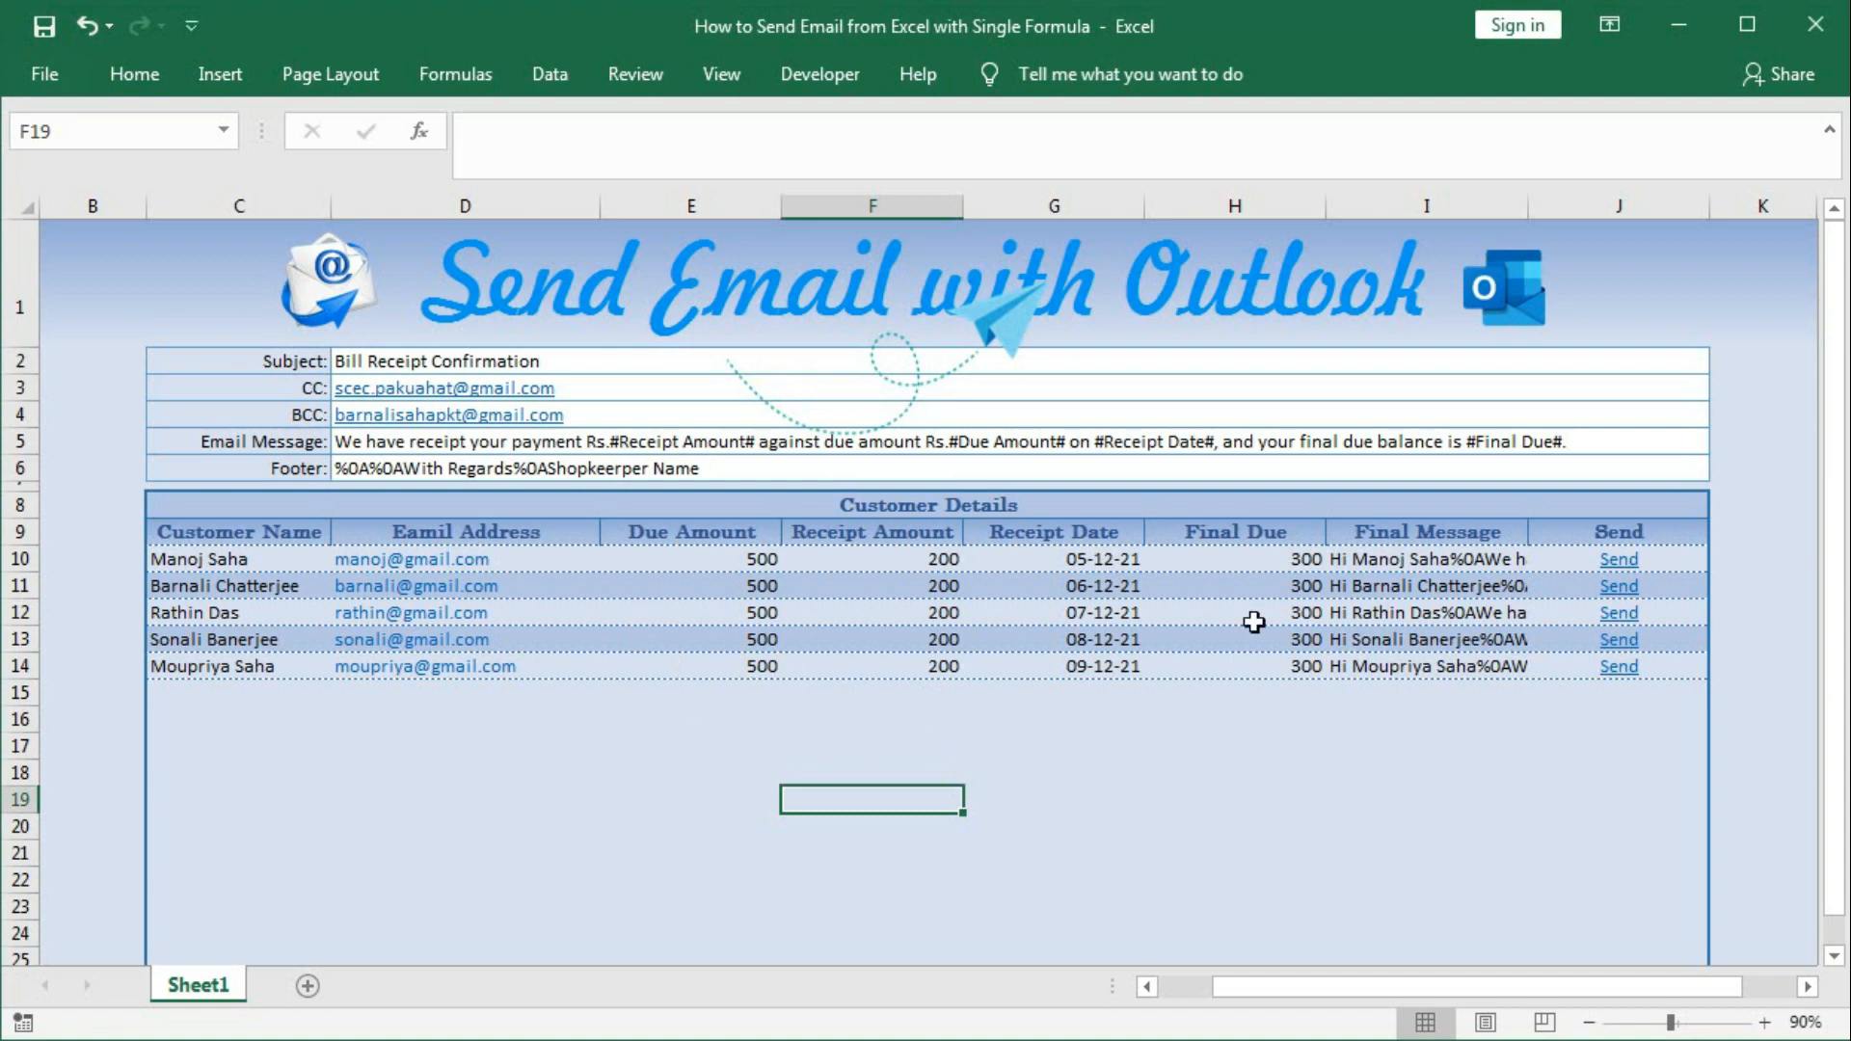
Preview the first customer's prefilled receipt email, review its subject and greeting, then discard the draft.
left_click(1616, 568)
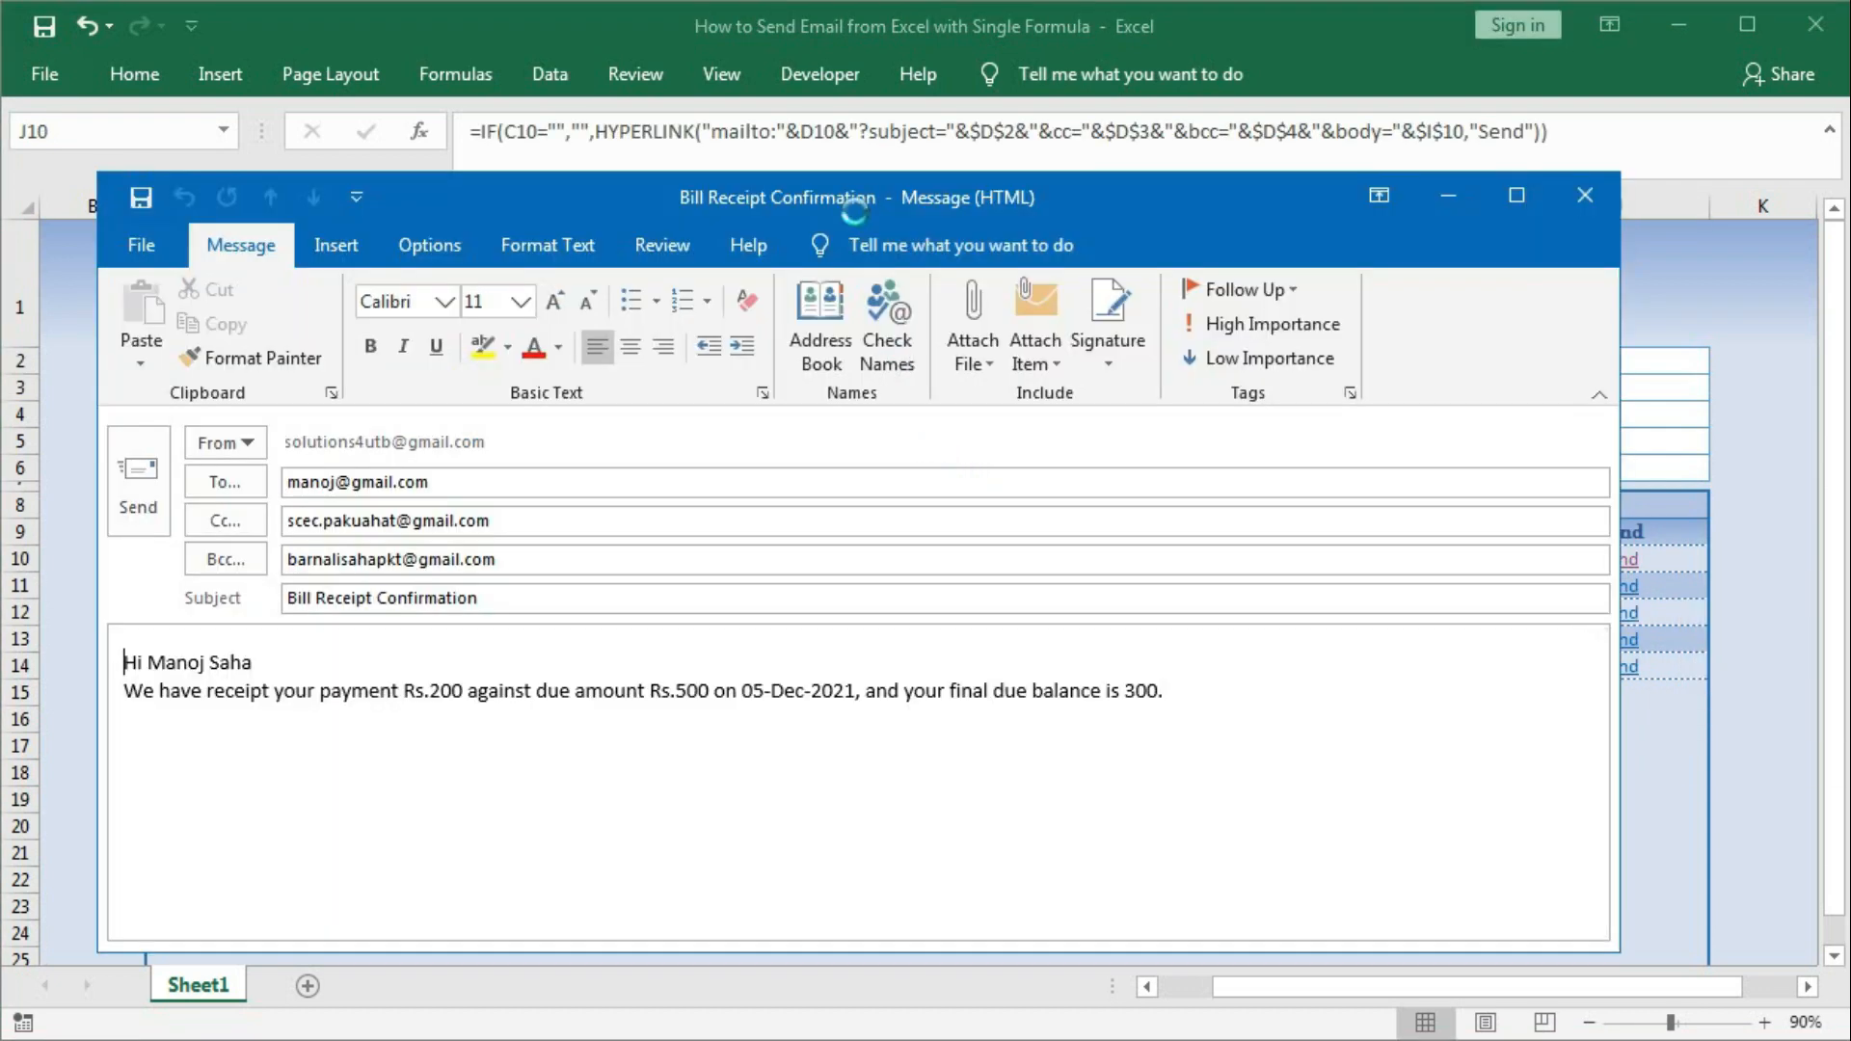
left_click_drag(814, 202, 853, 183)
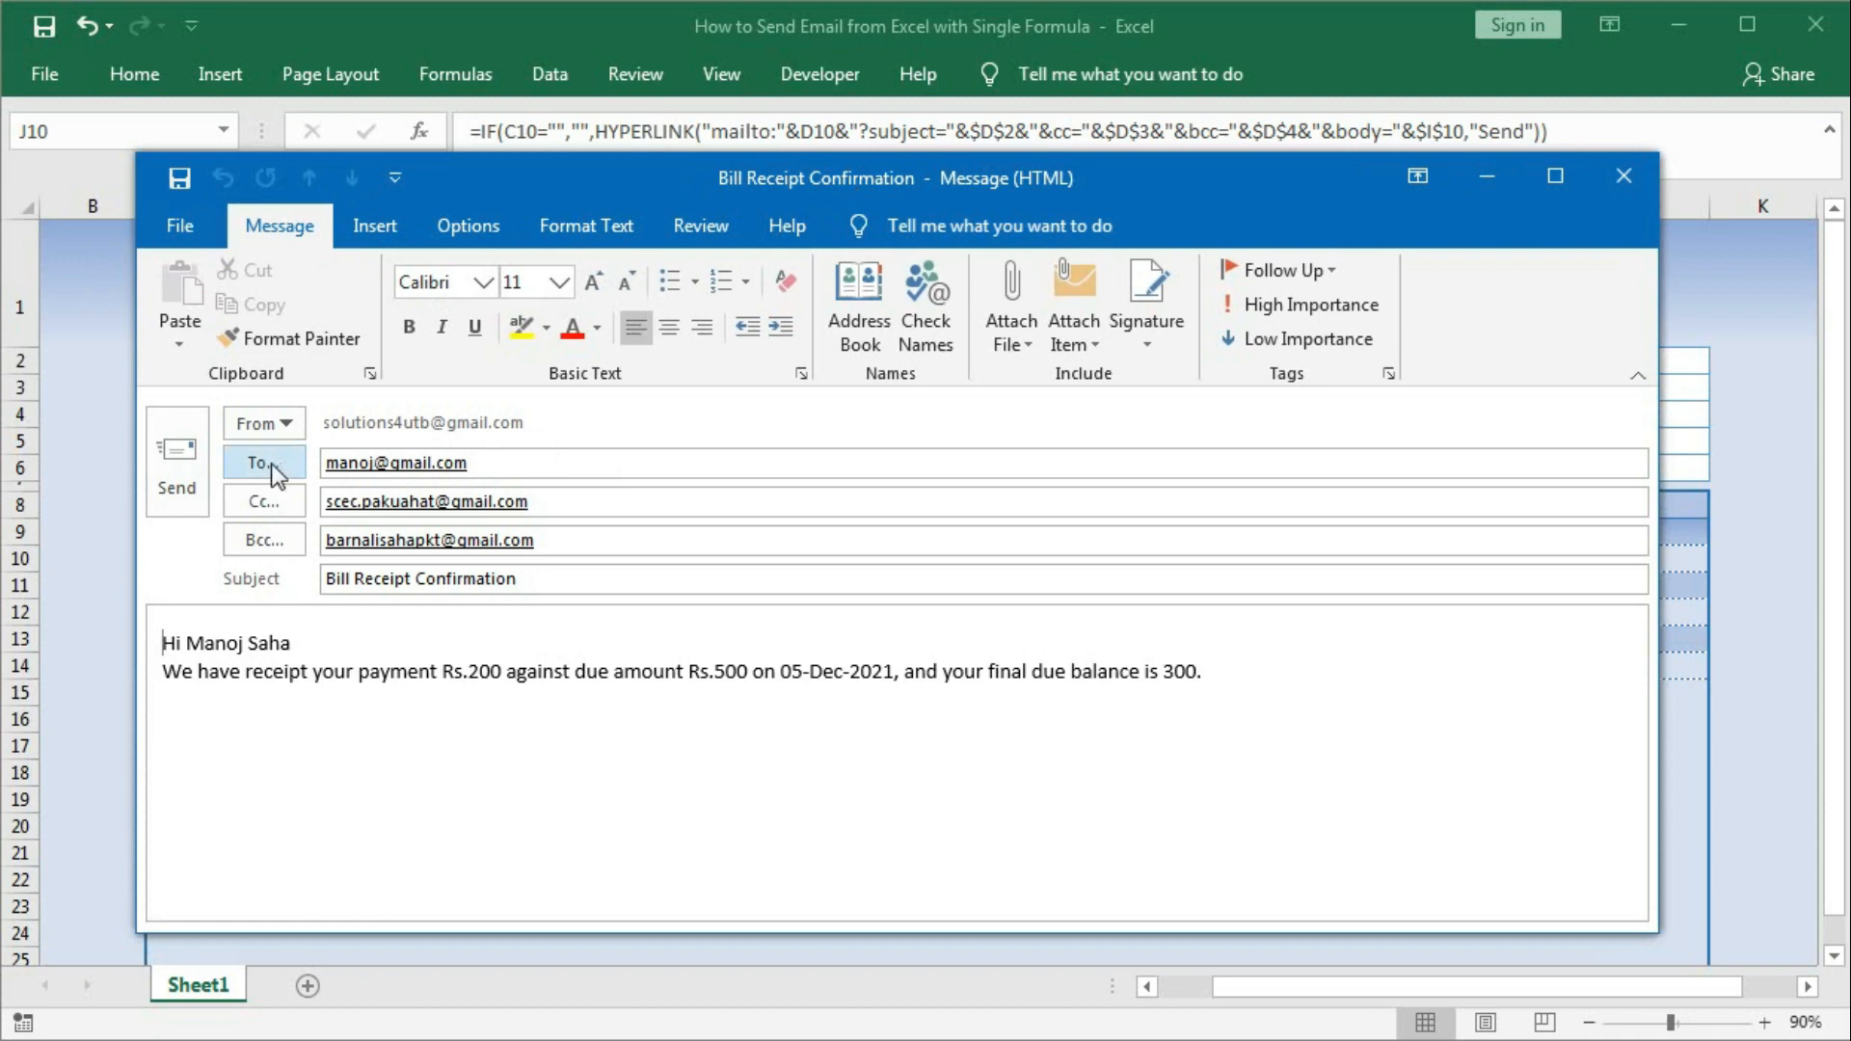
mouse_move(438, 472)
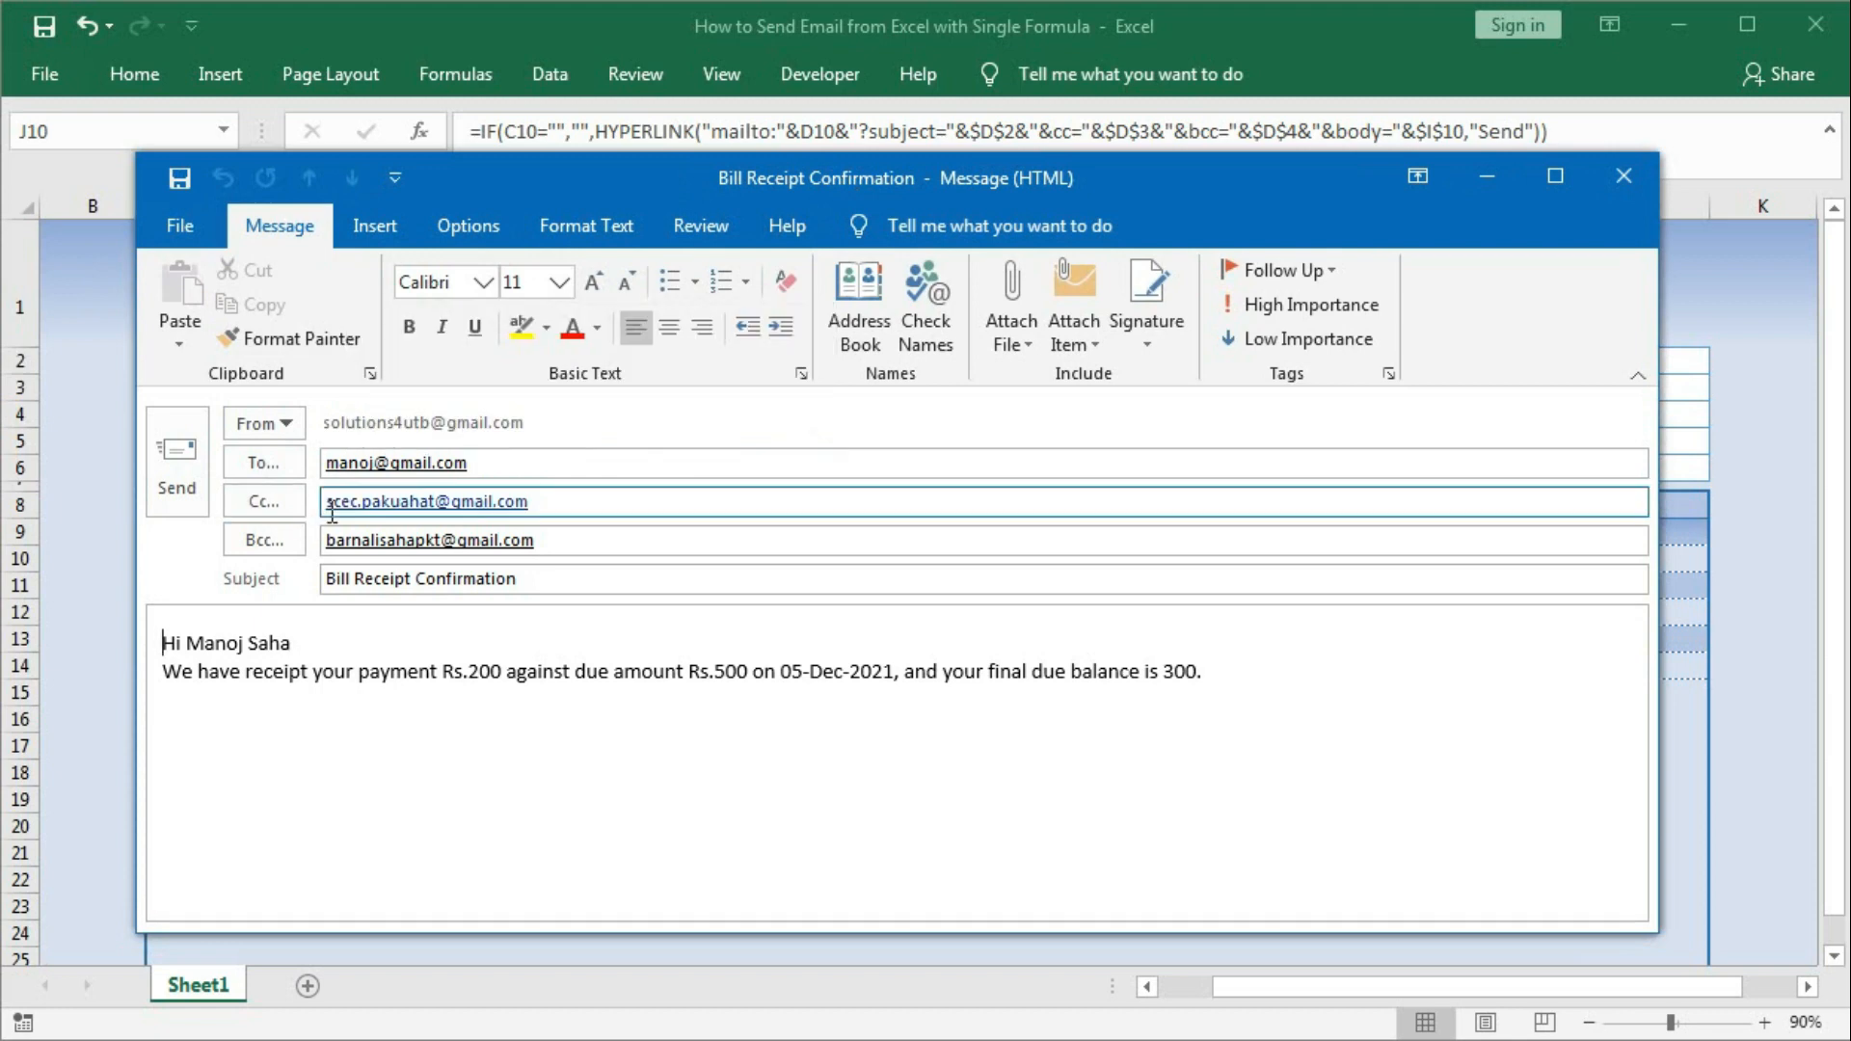
mouse_move(408, 508)
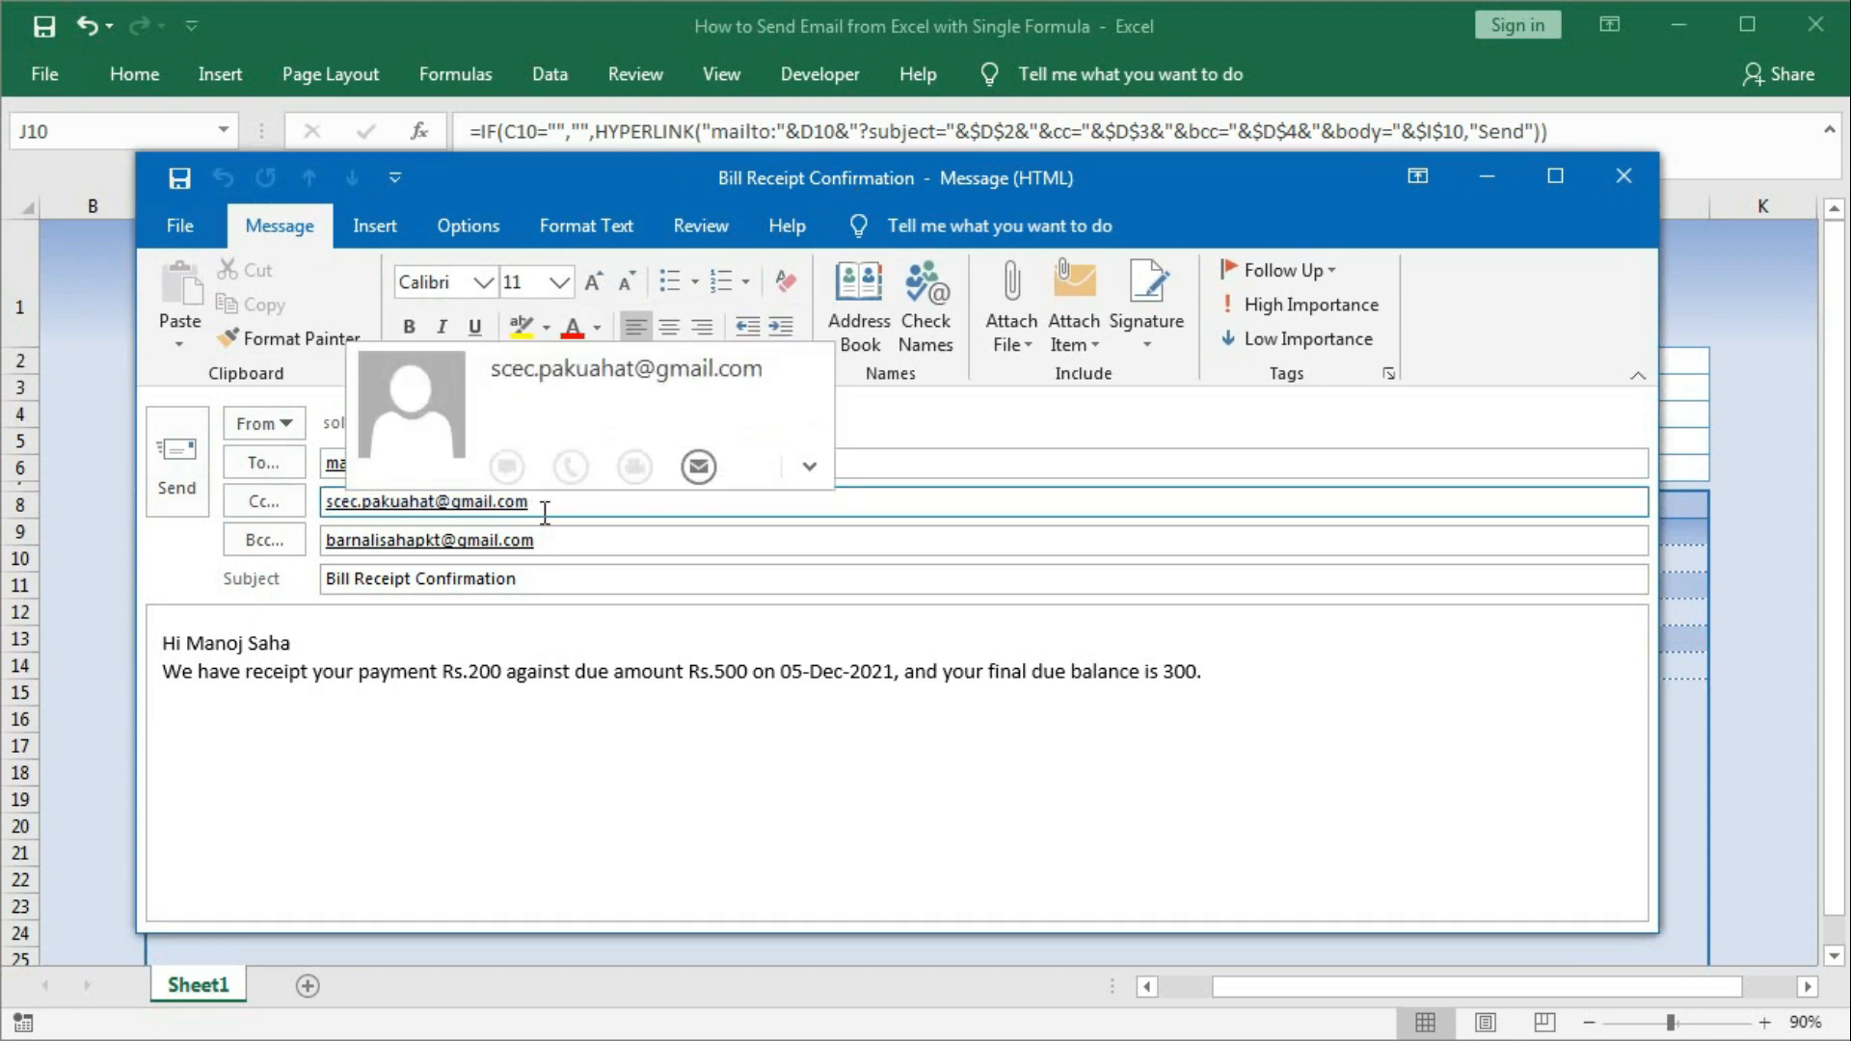
mouse_move(349, 544)
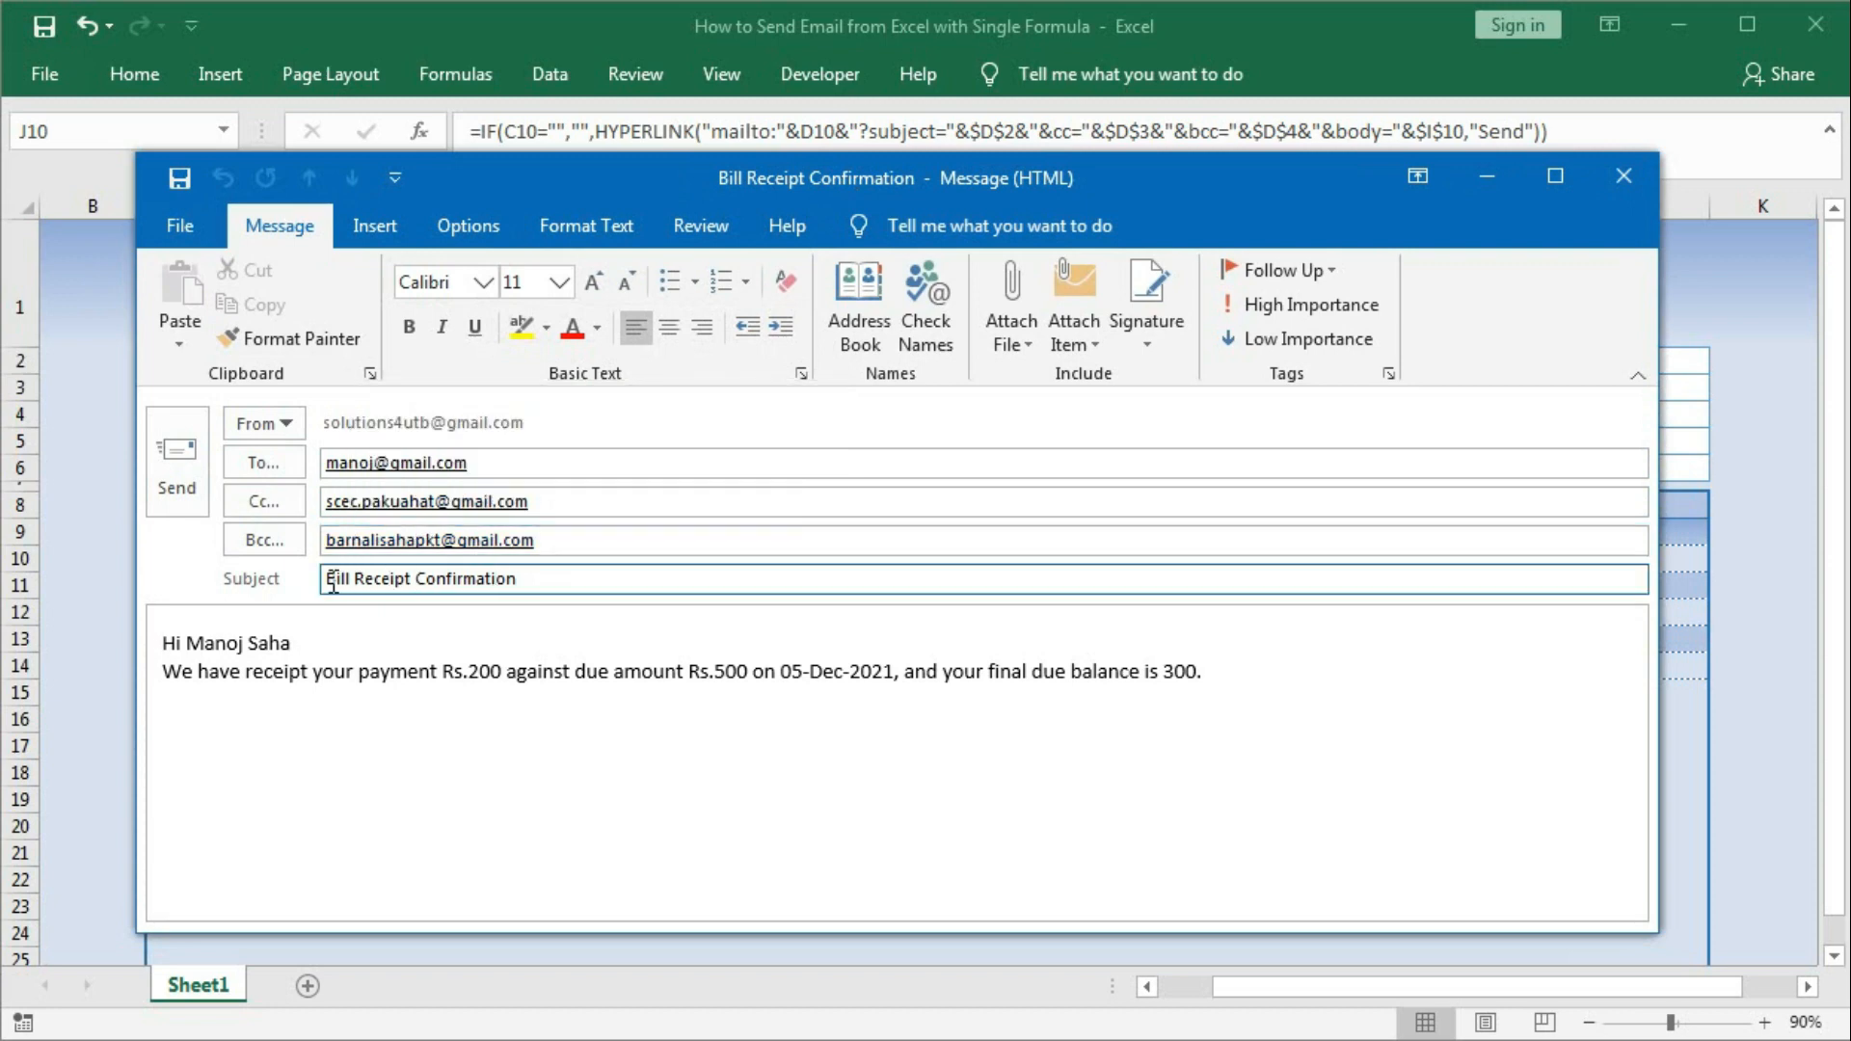
left_click_drag(354, 580, 512, 583)
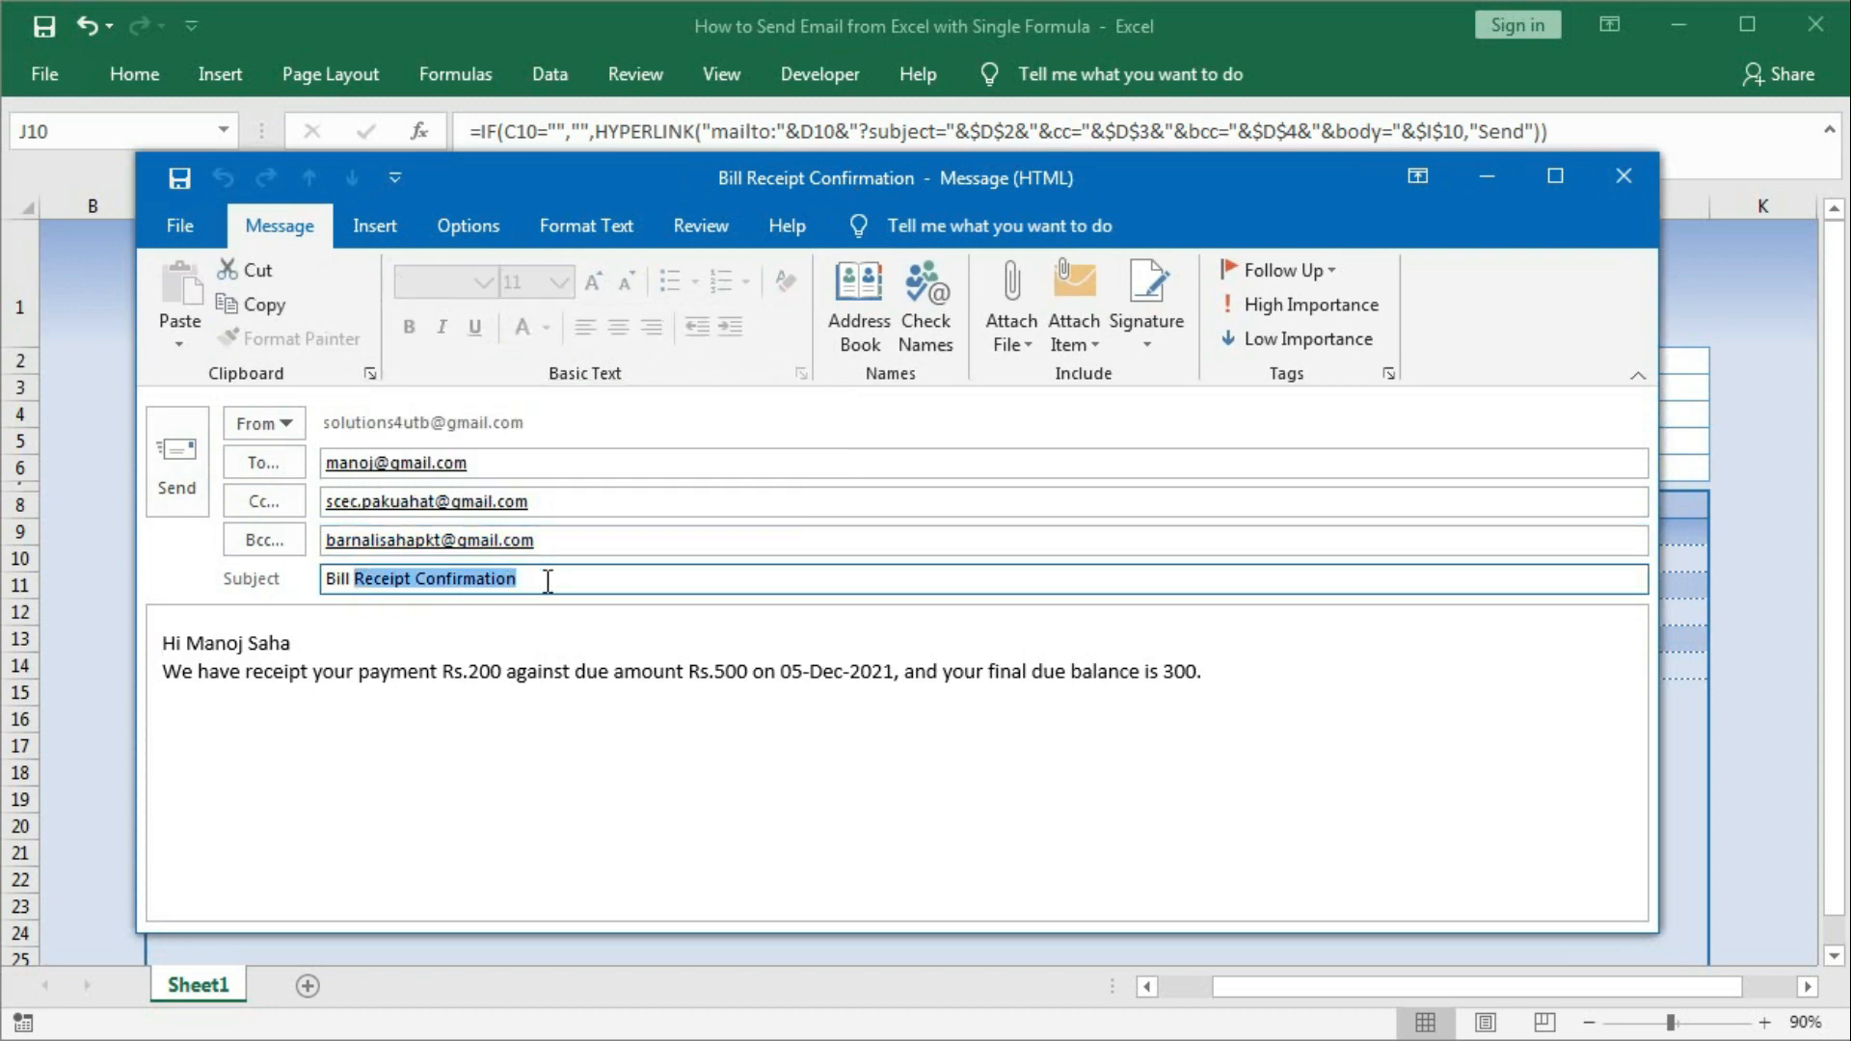
left_click_drag(166, 643, 311, 644)
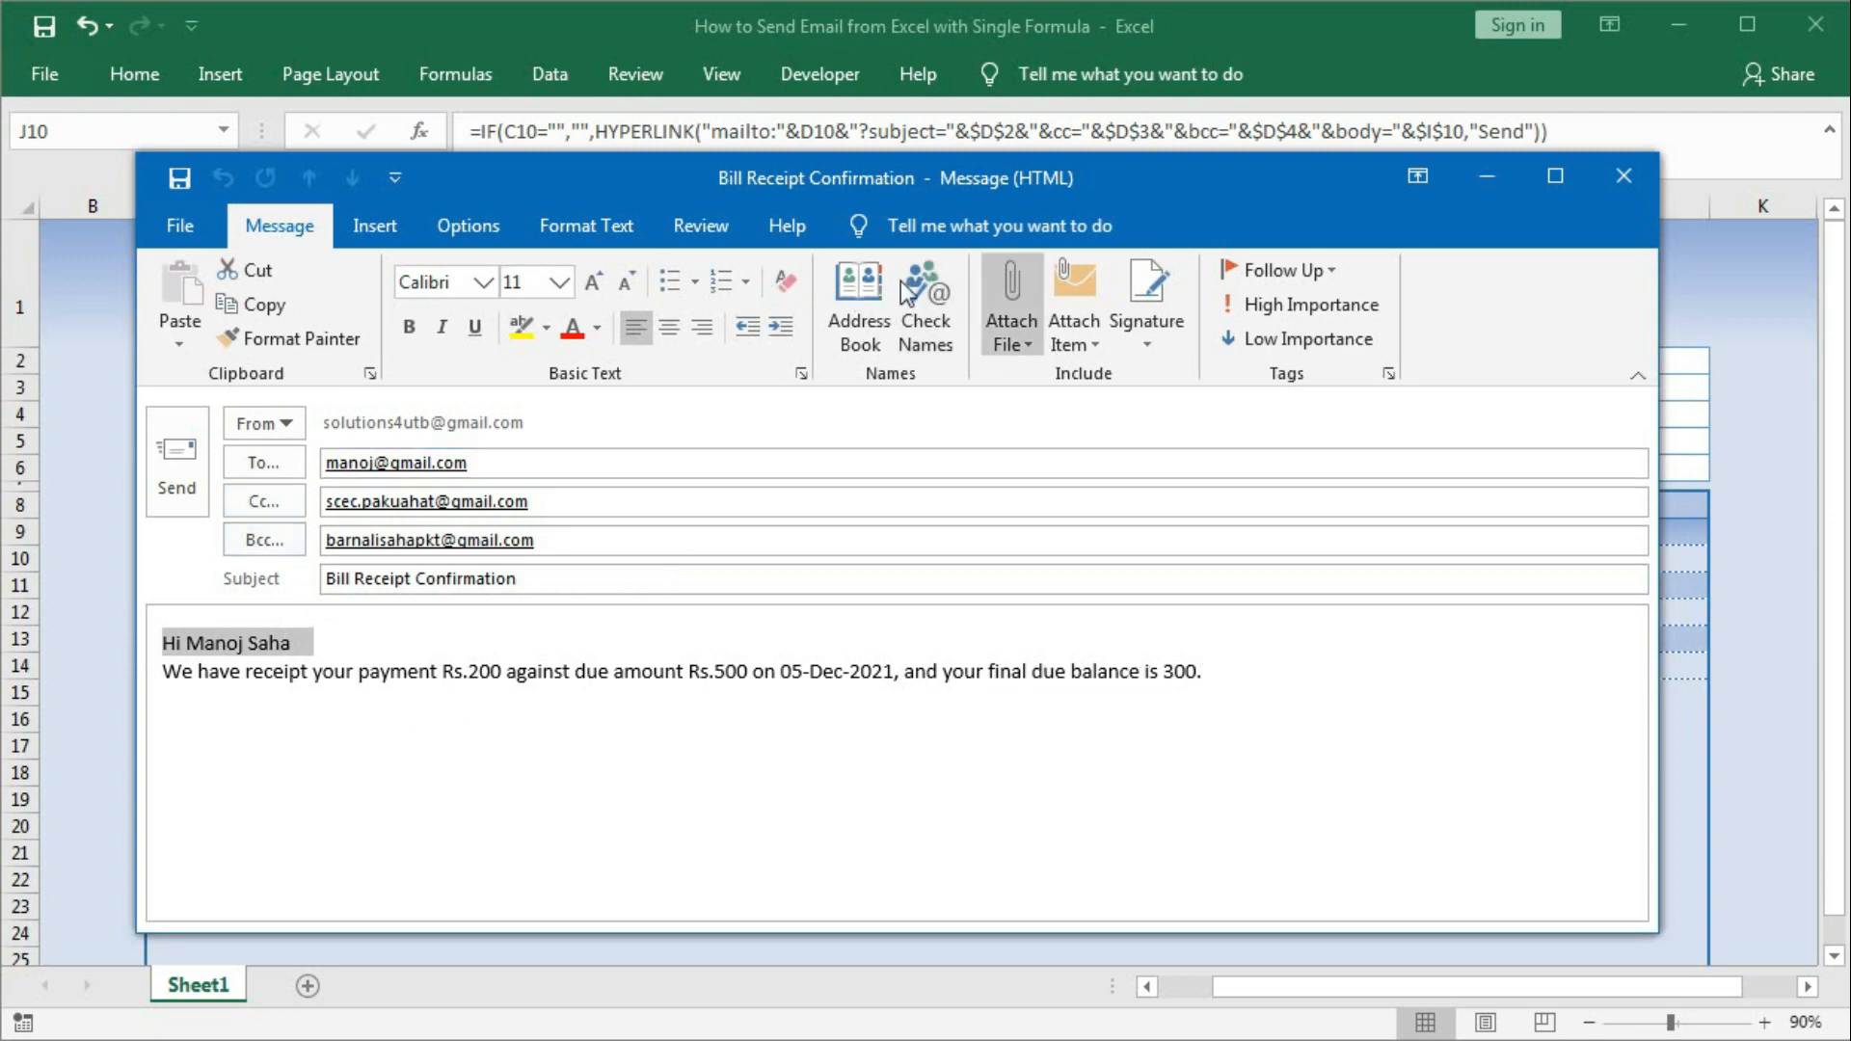
left_click(1624, 176)
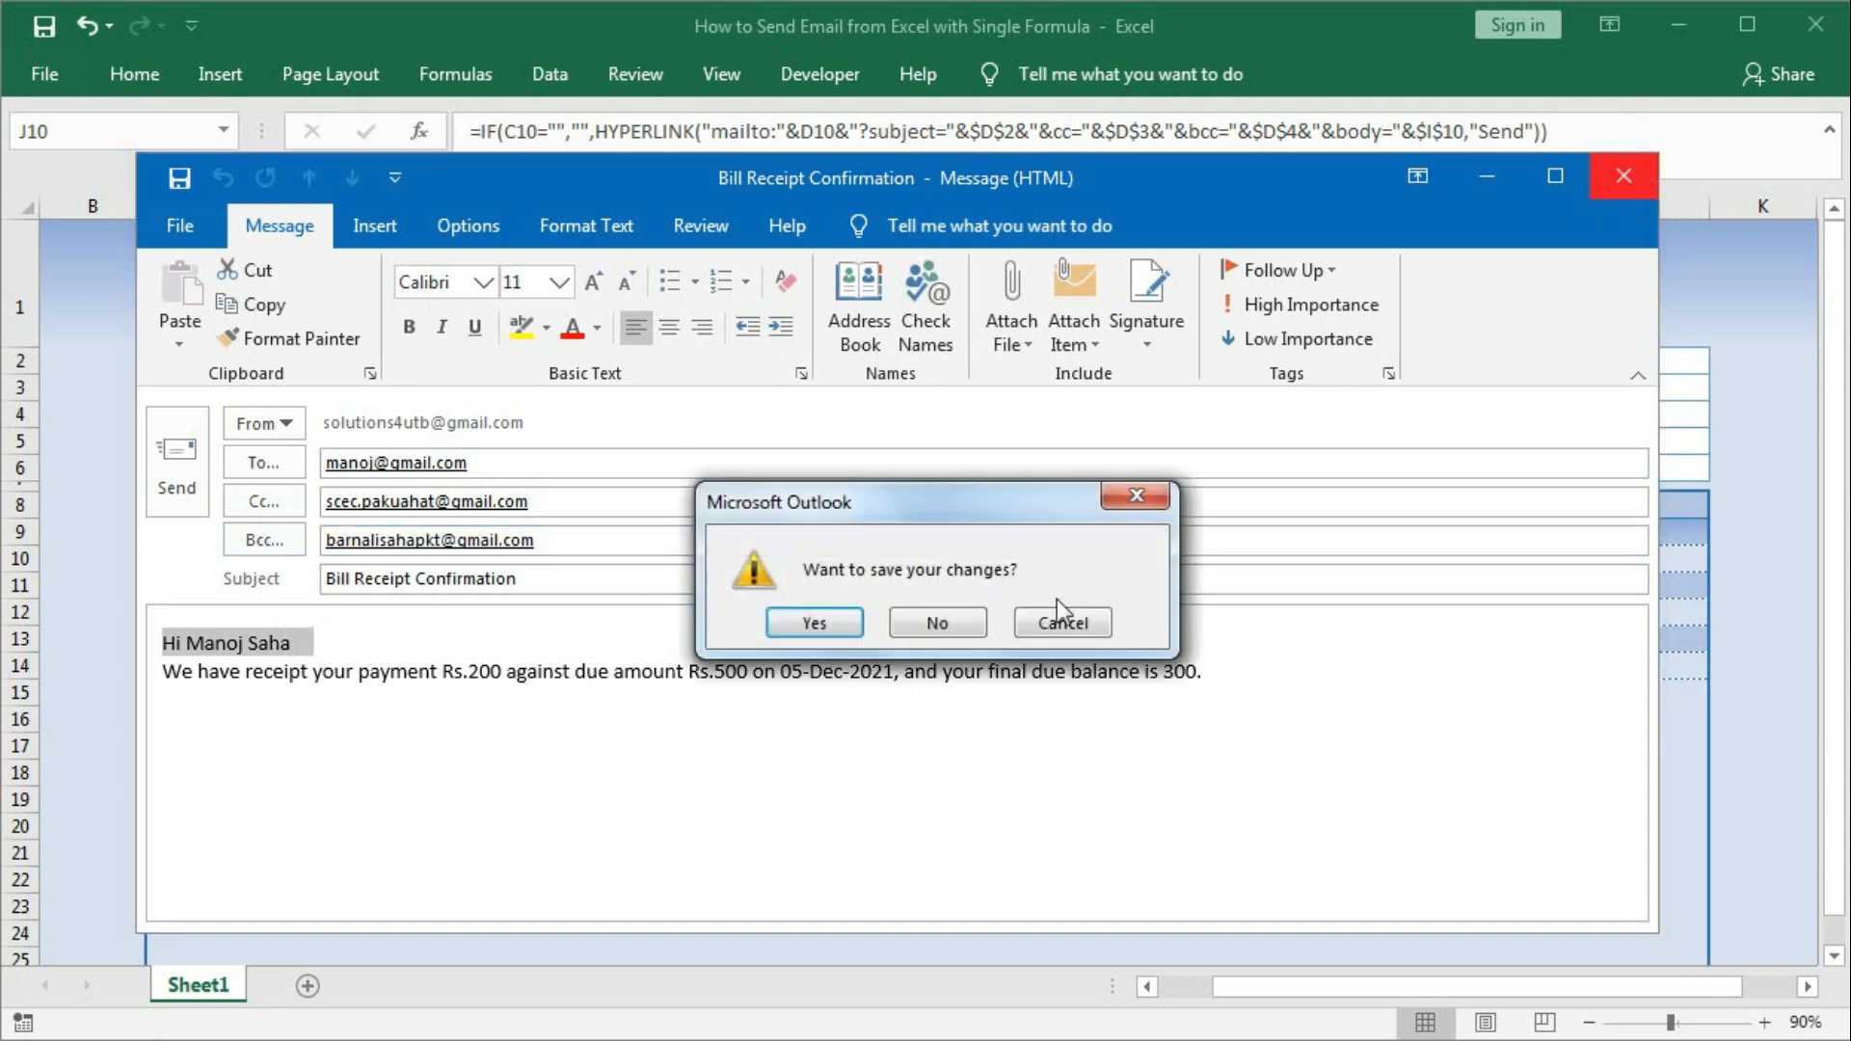
left_click(927, 621)
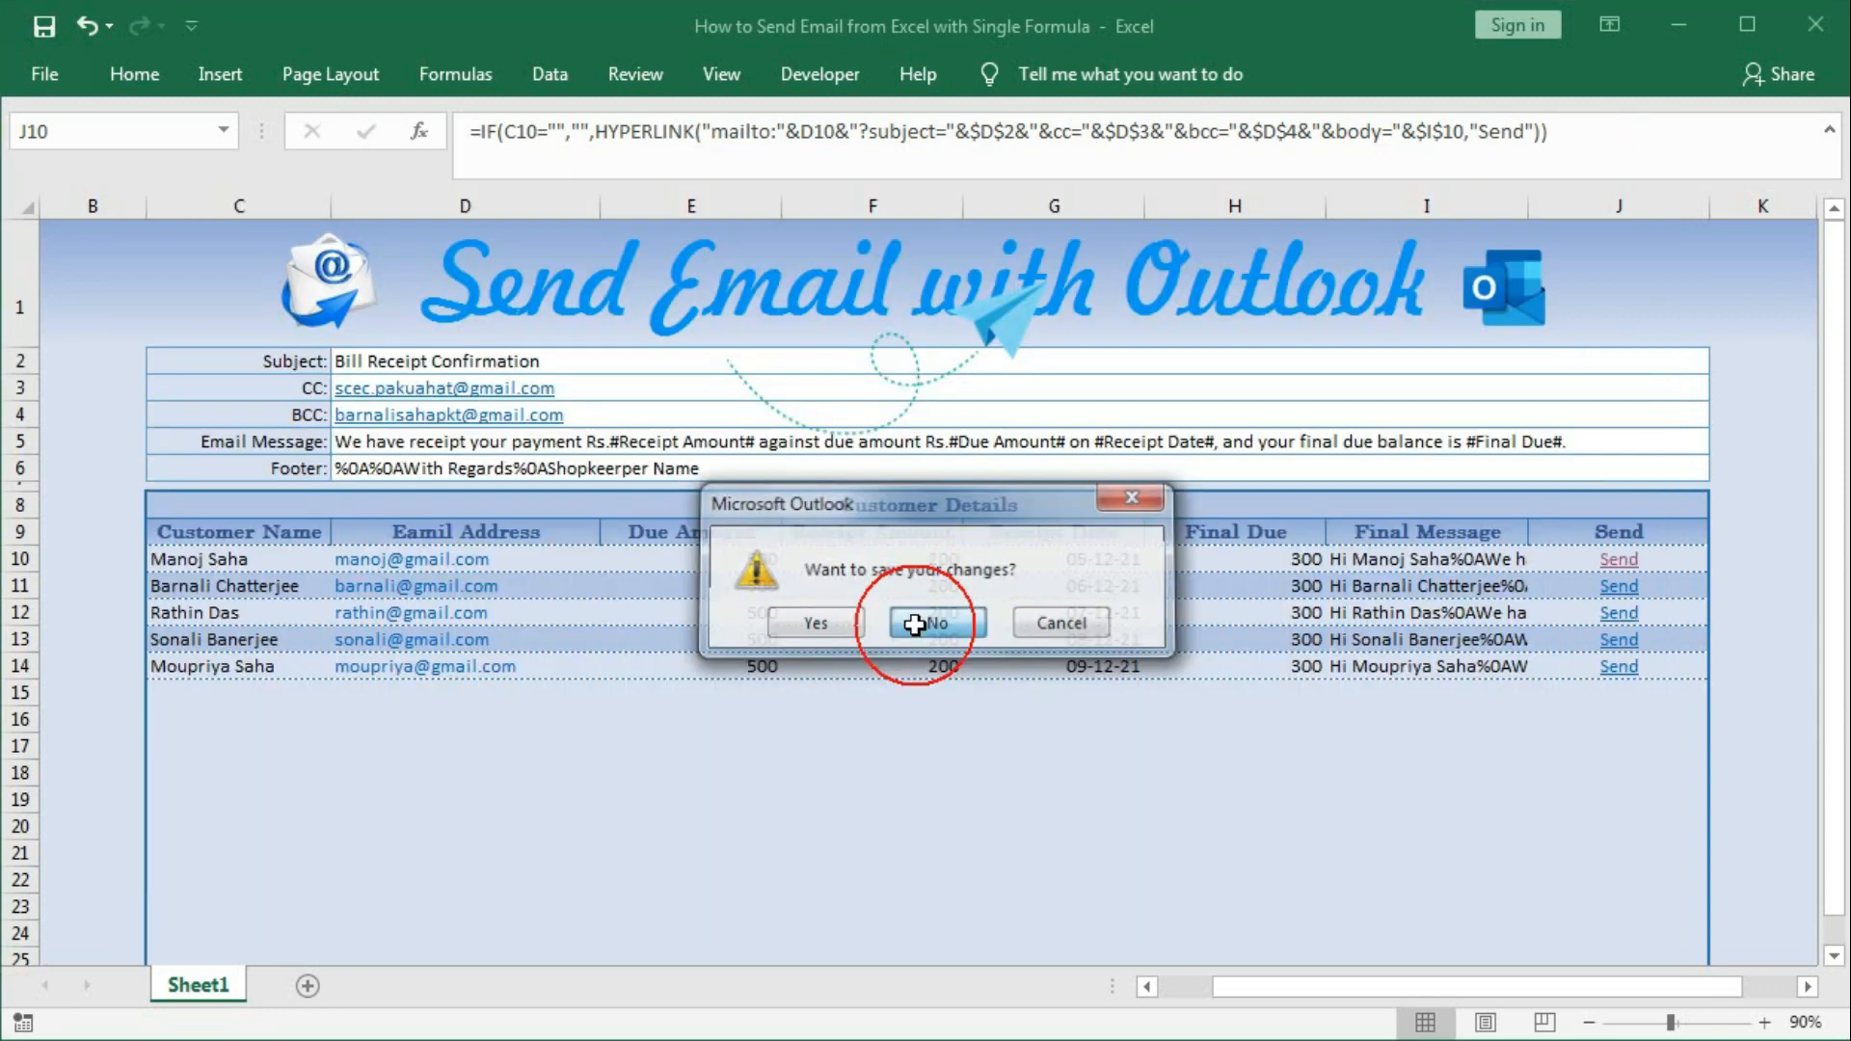
Review D2, D5 and D6 on Sheet1, and preview the I10 Final Message string with F9.
left_click(441, 359)
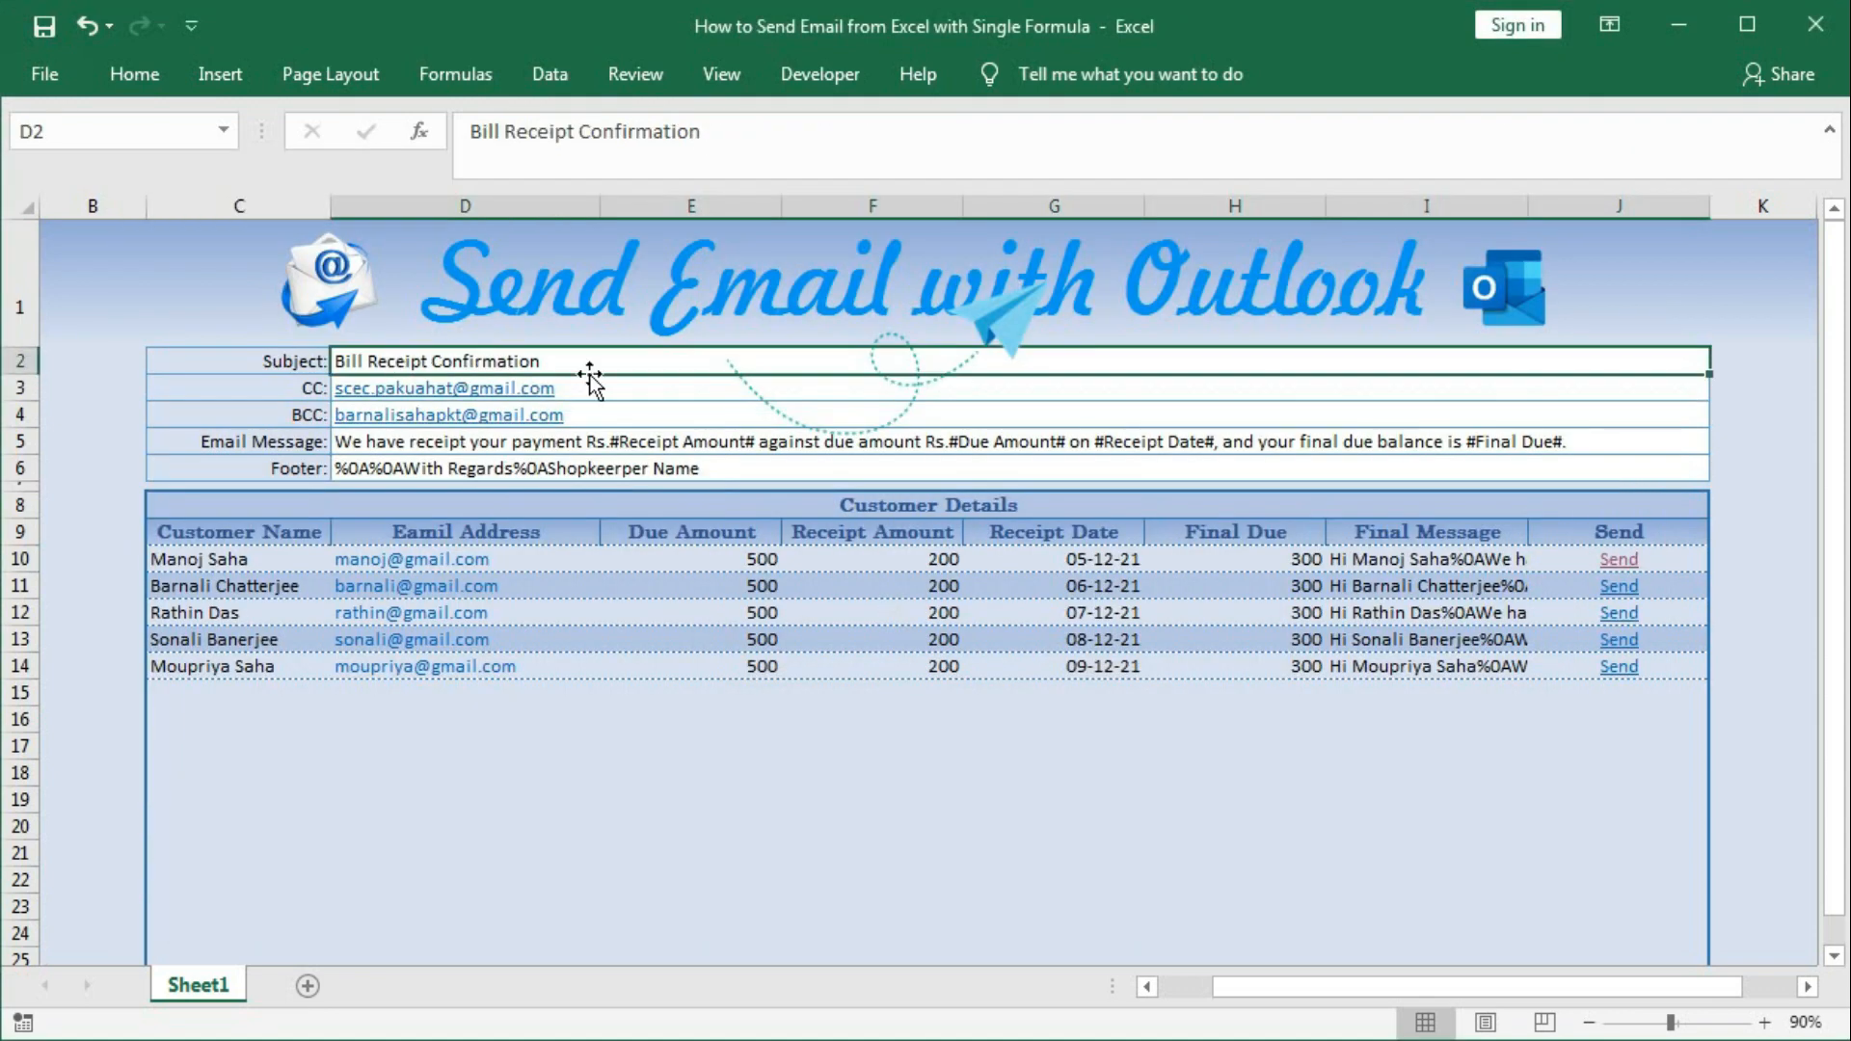
left_click(363, 446)
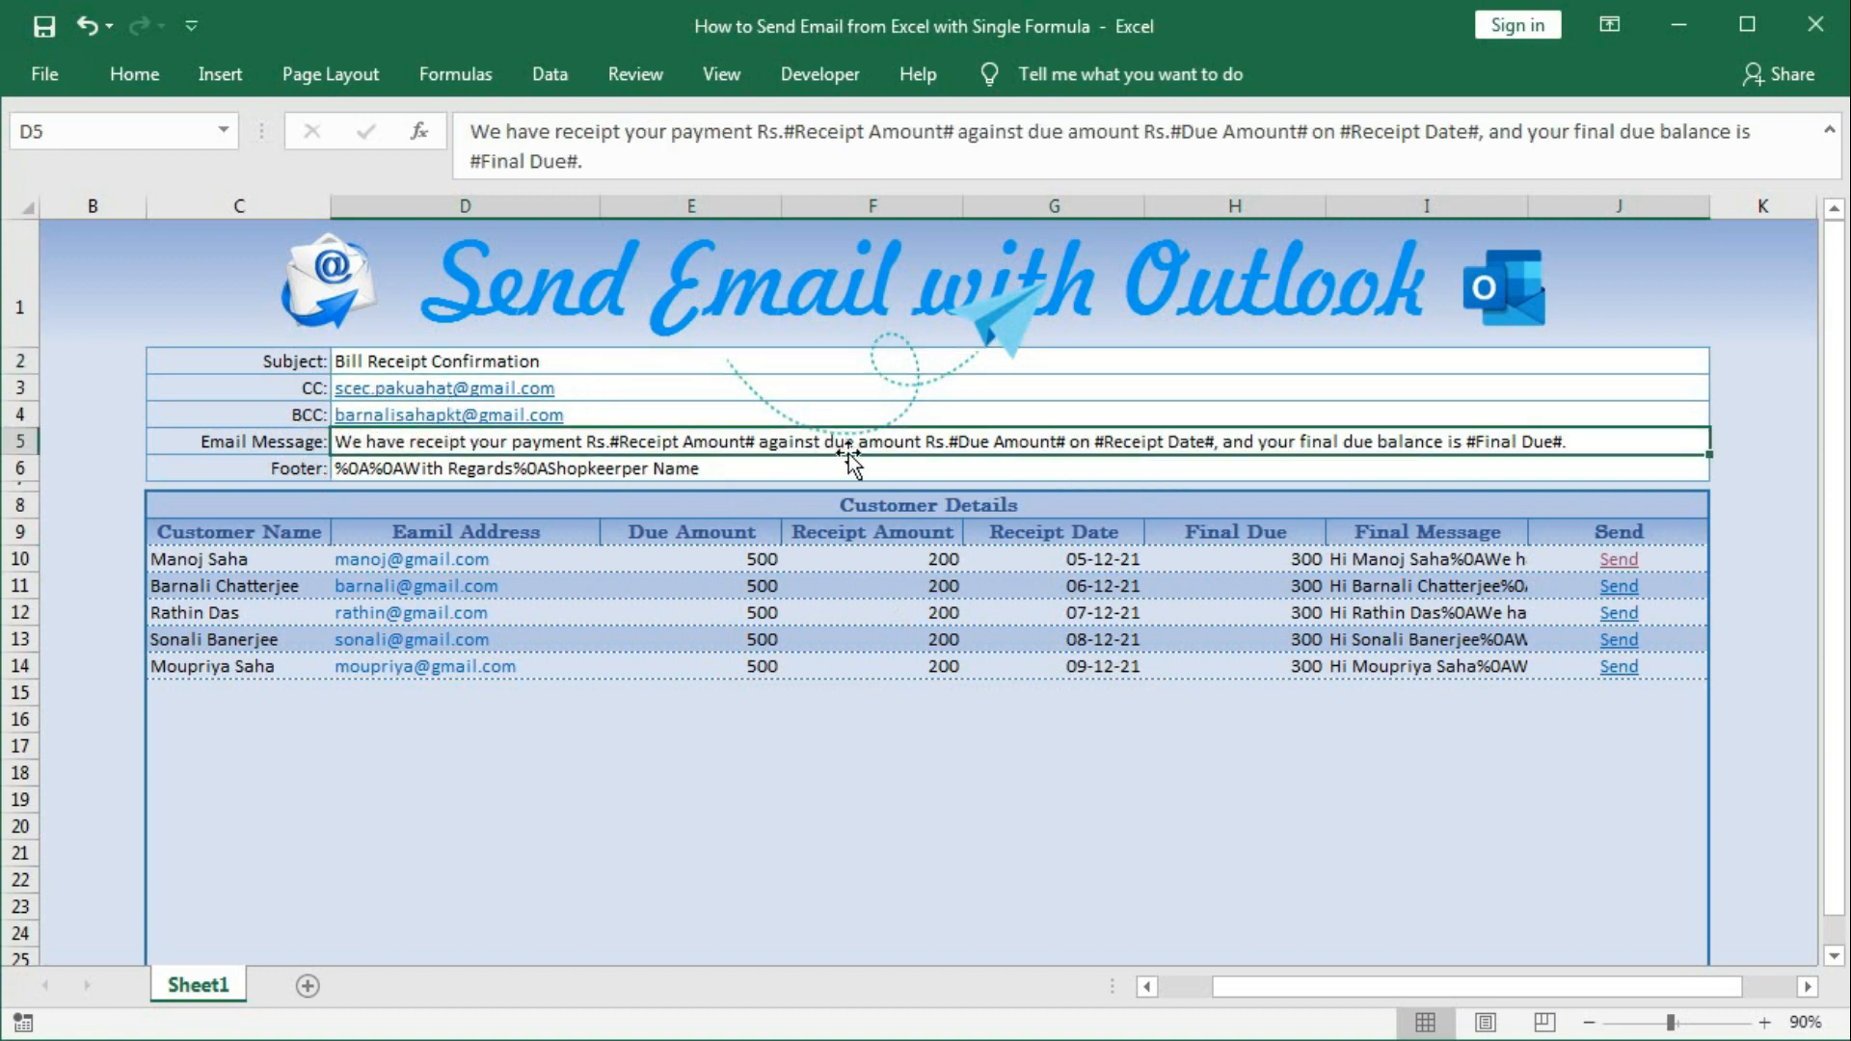
left_click(459, 472)
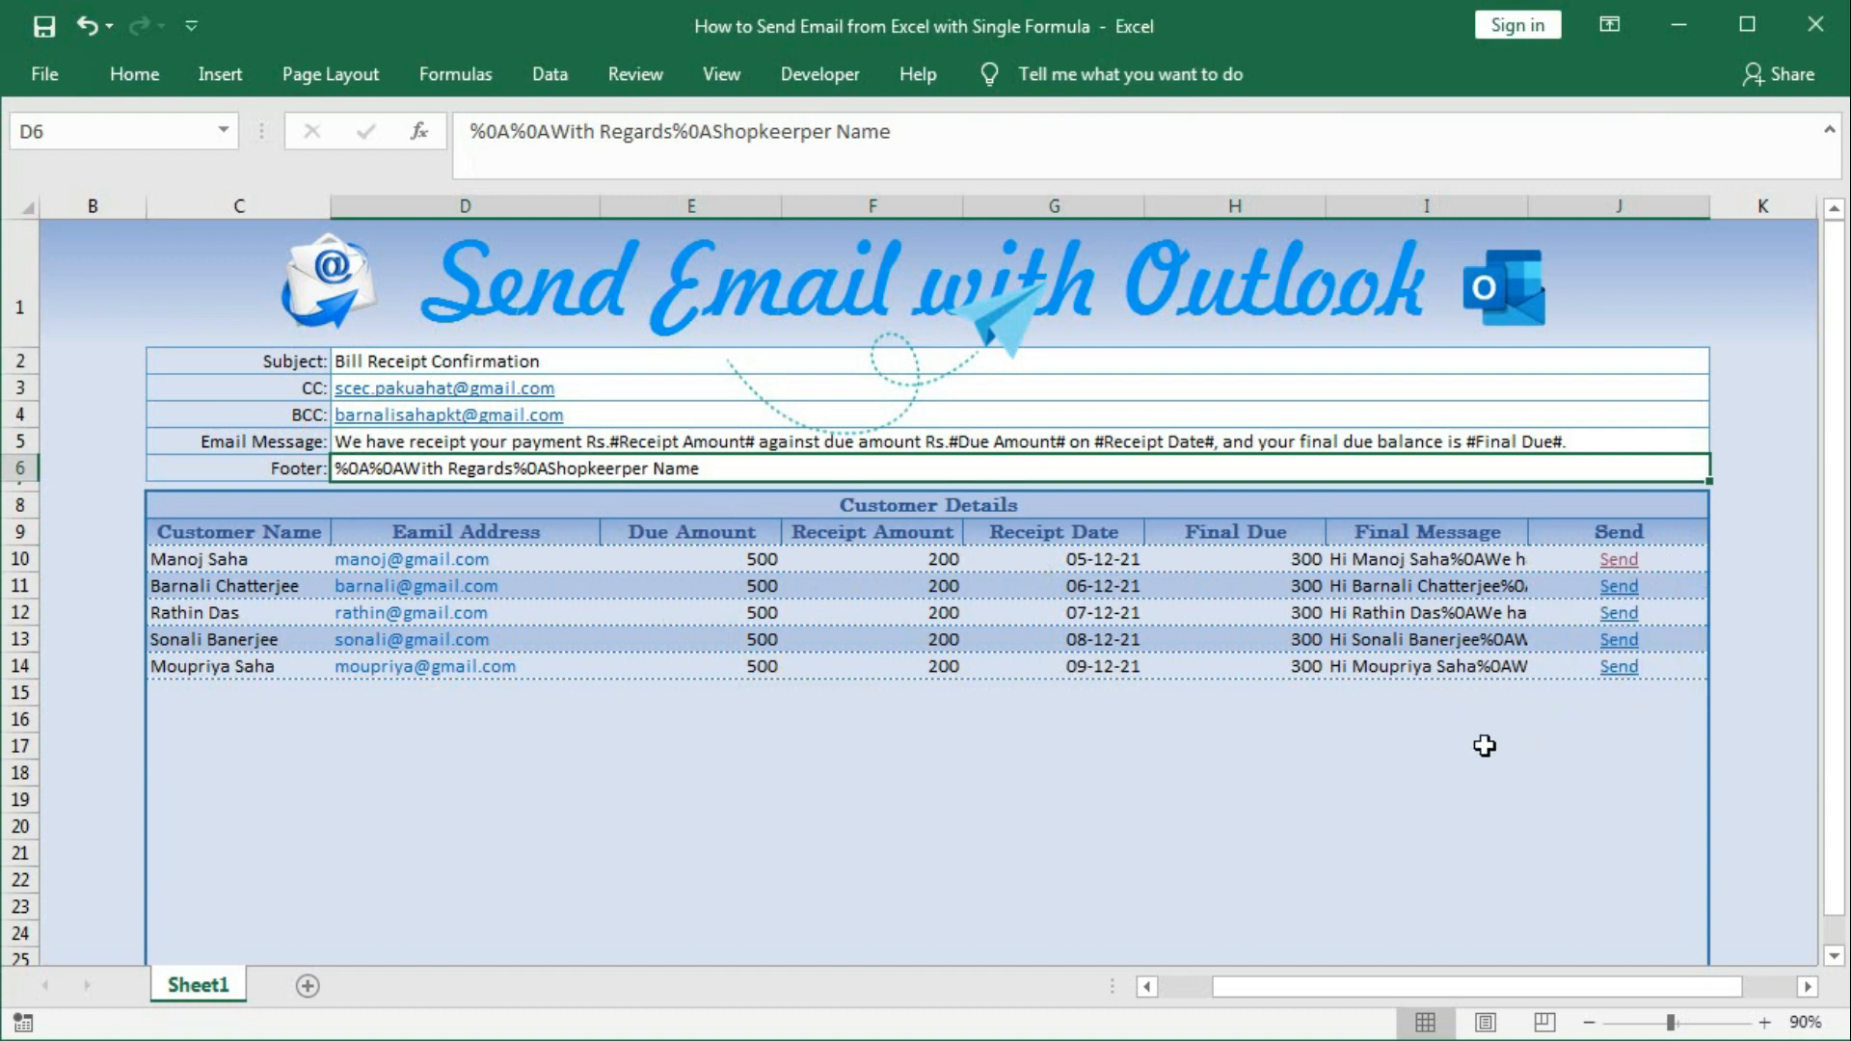
left_click(1359, 559)
double_click(1359, 559)
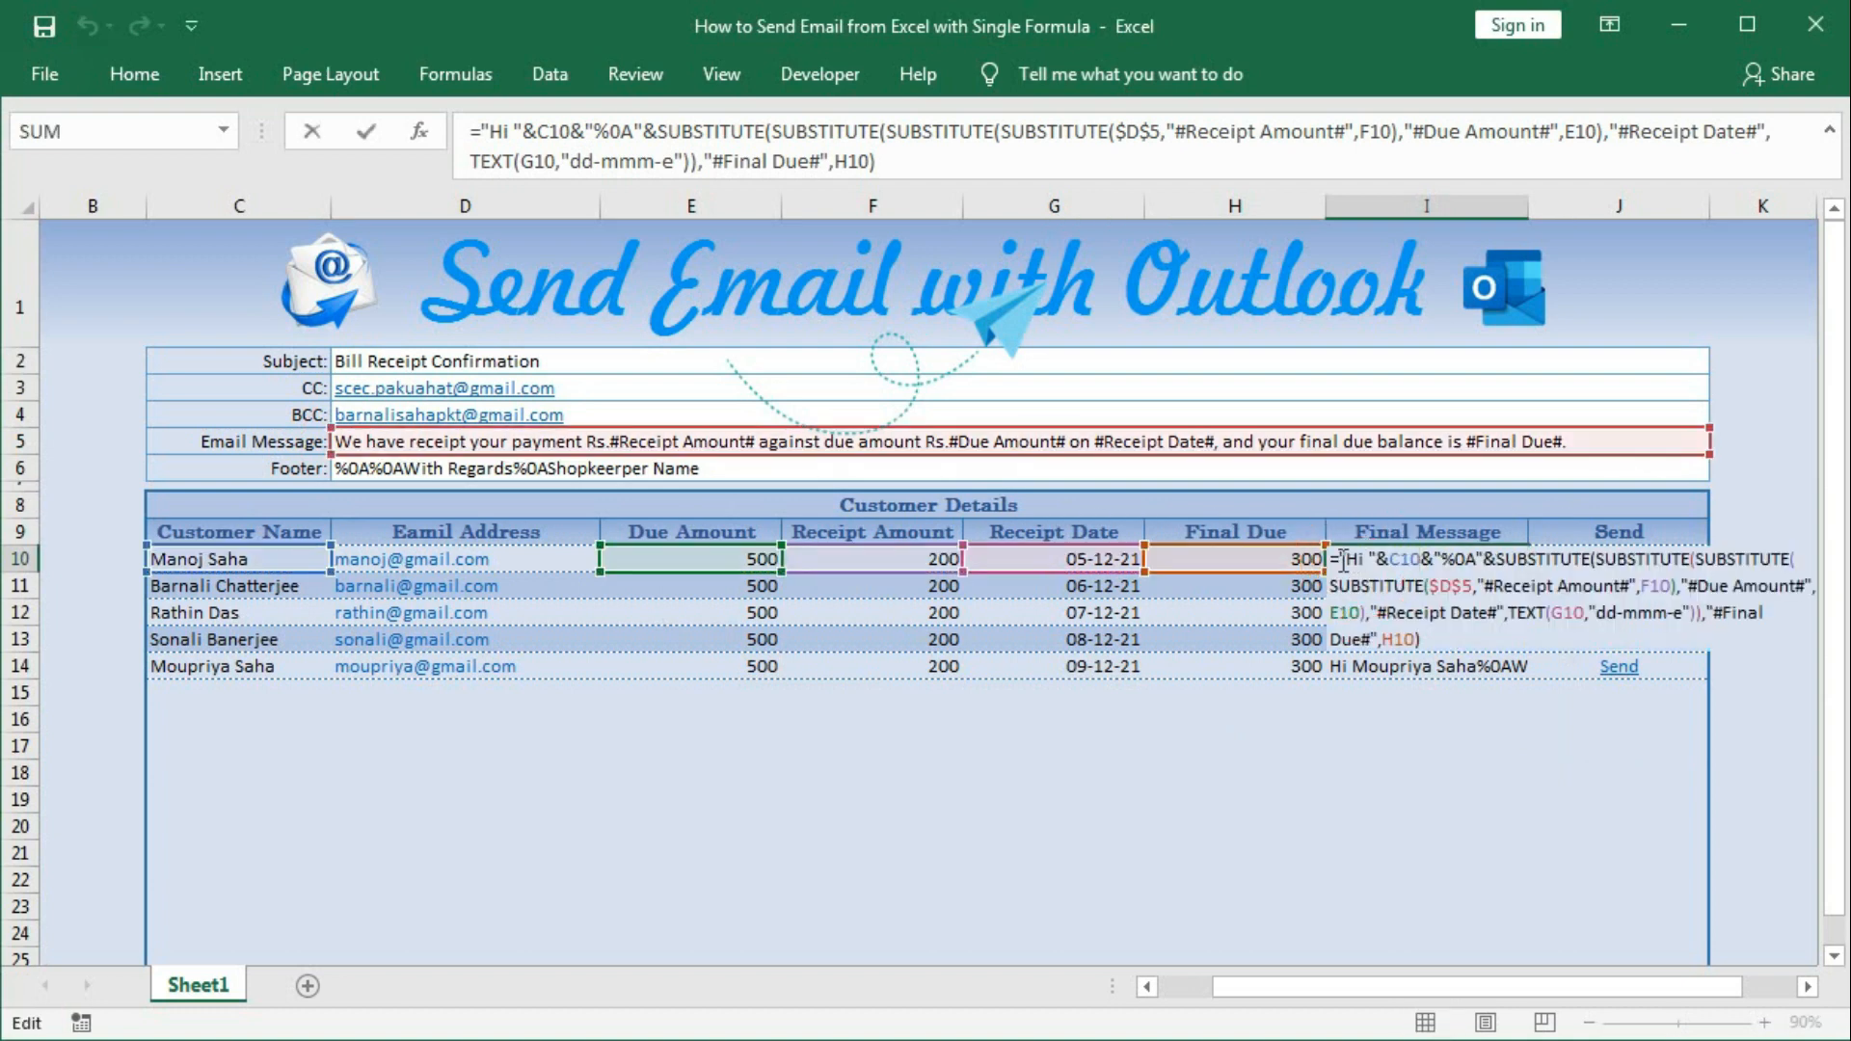
left_click_drag(1331, 559, 1694, 686)
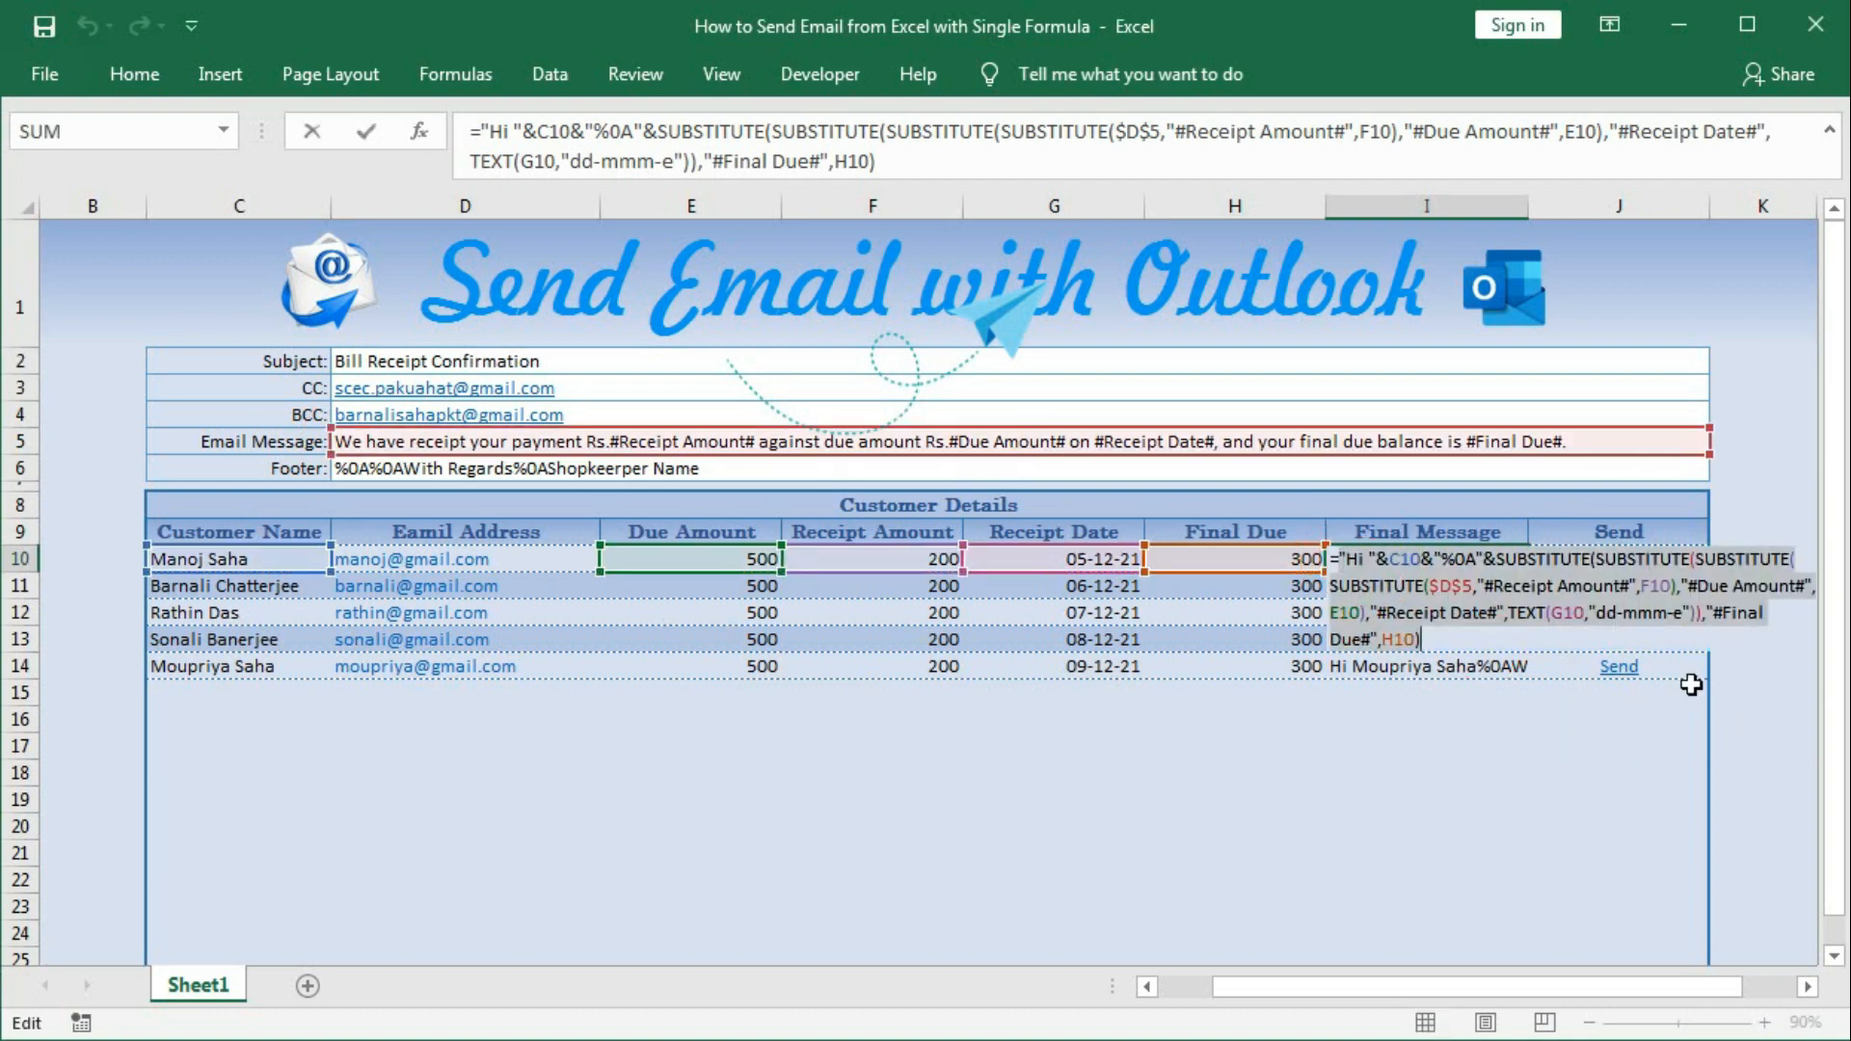
key("F9")
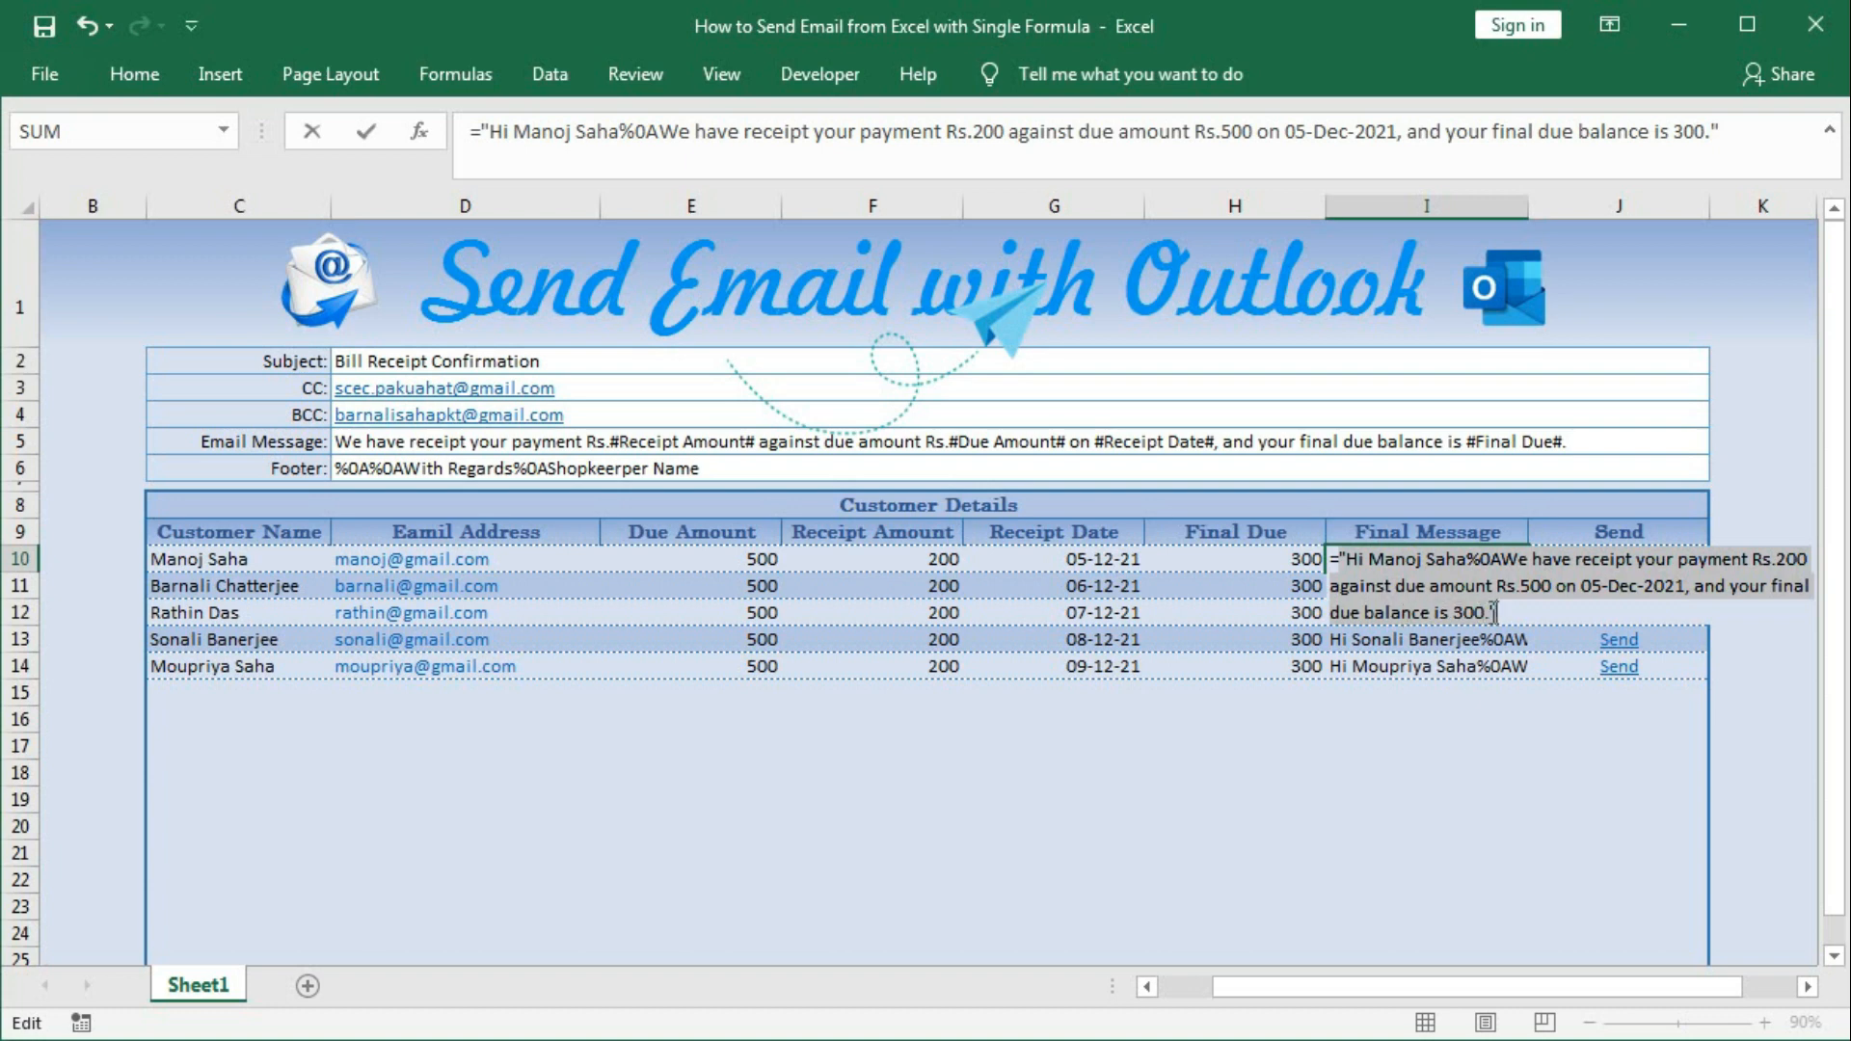
key("Escape")
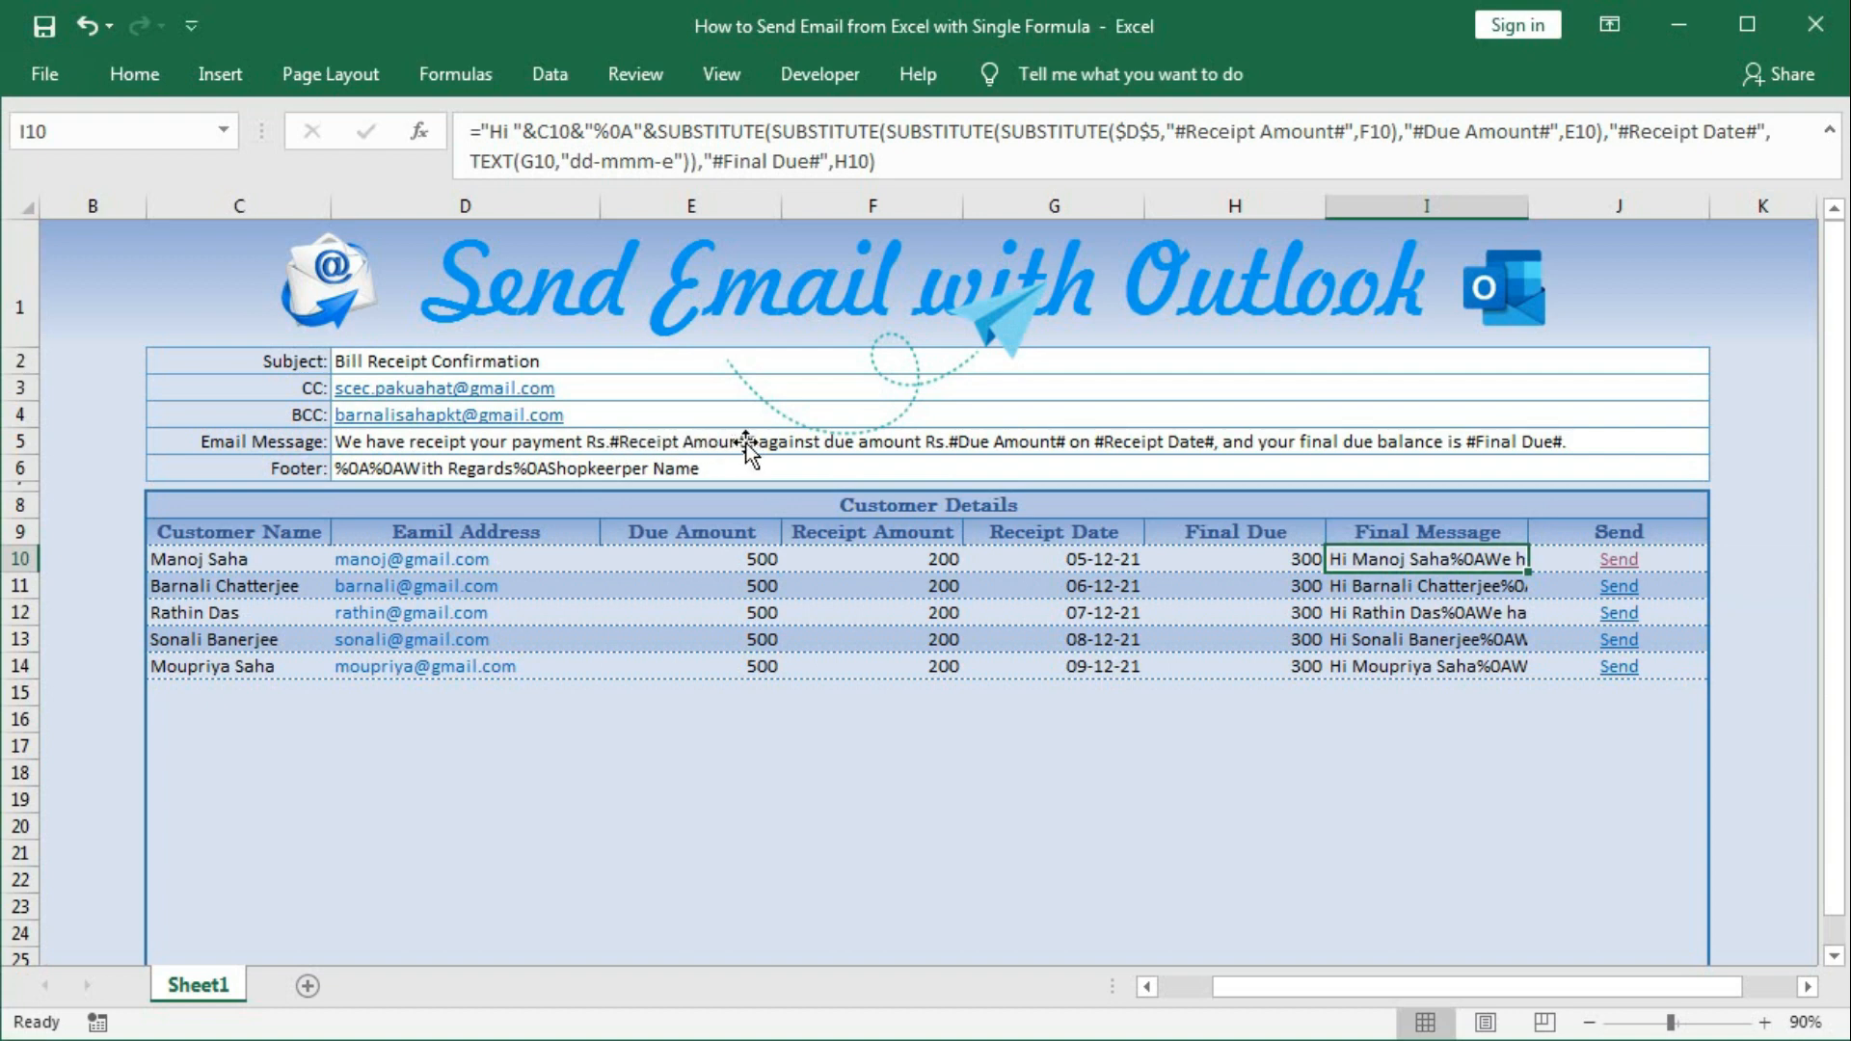
Inspect row 10's Due Amount, Receipt Amount, Receipt Date, Final Due and Final Message.
left_click(877, 559)
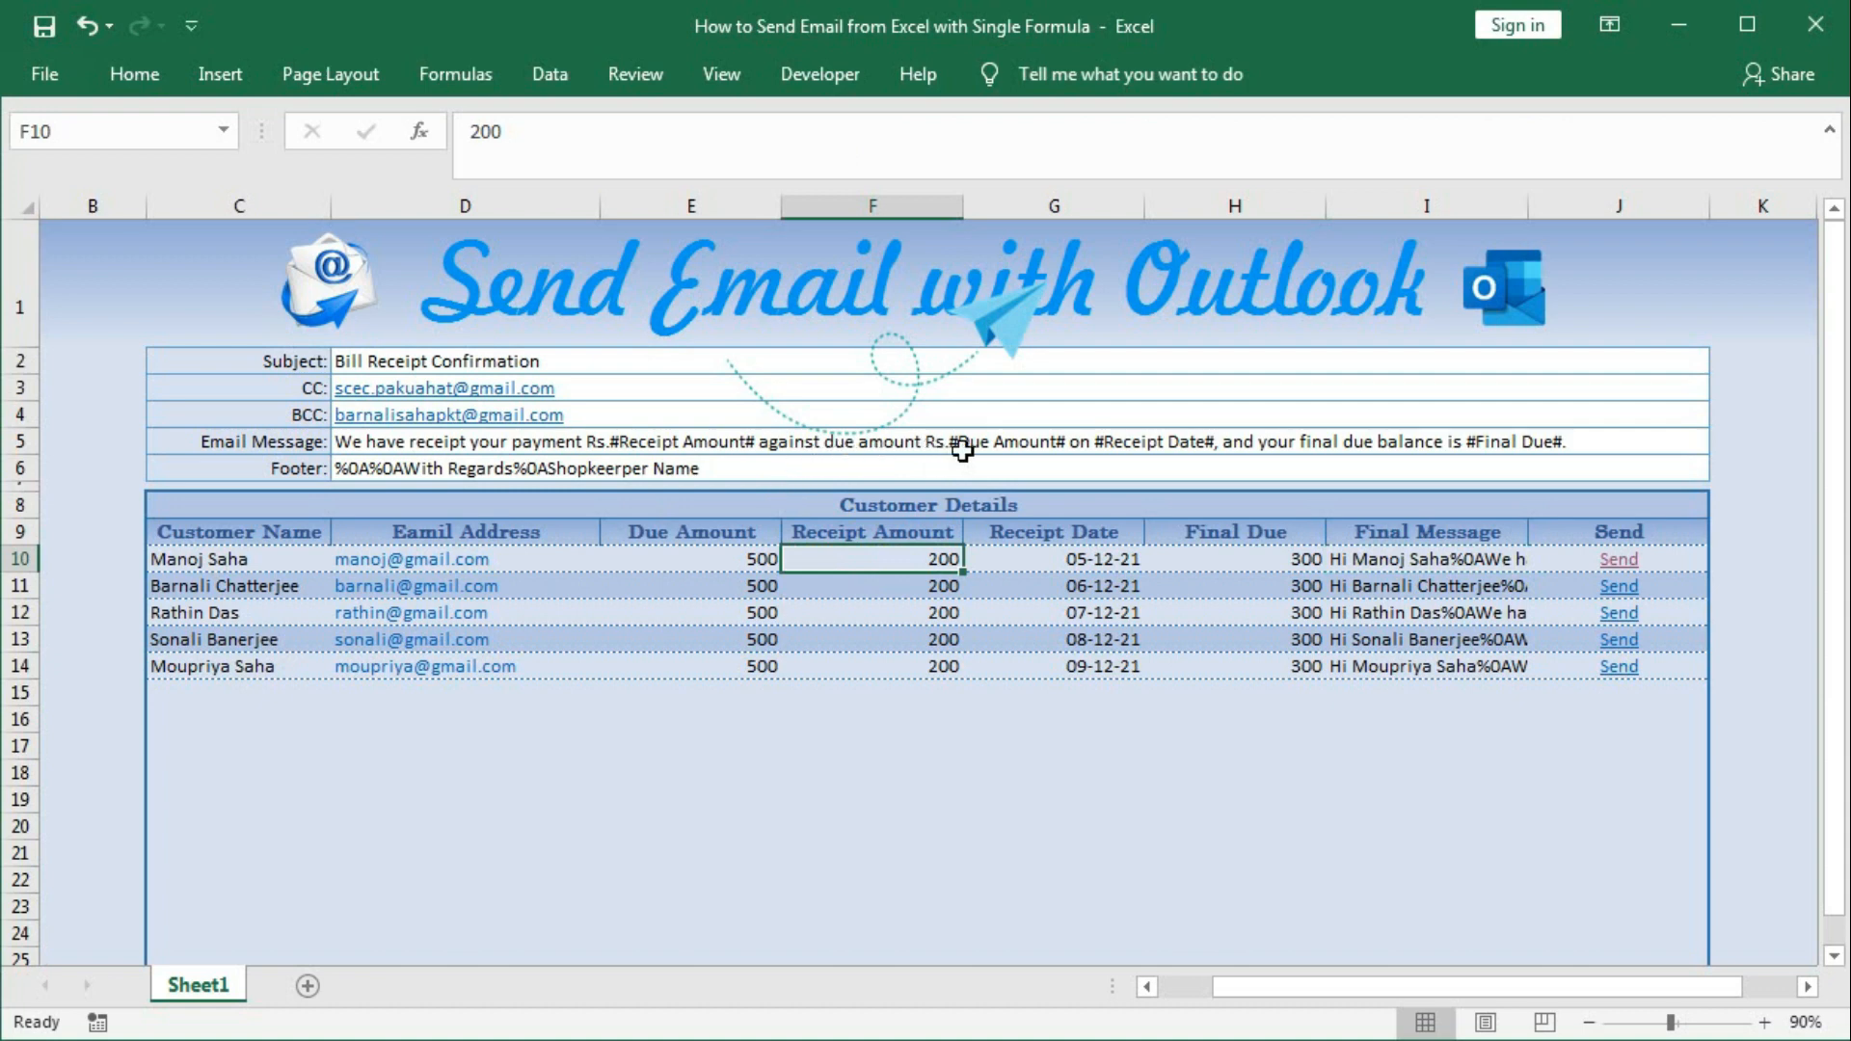
left_click(721, 559)
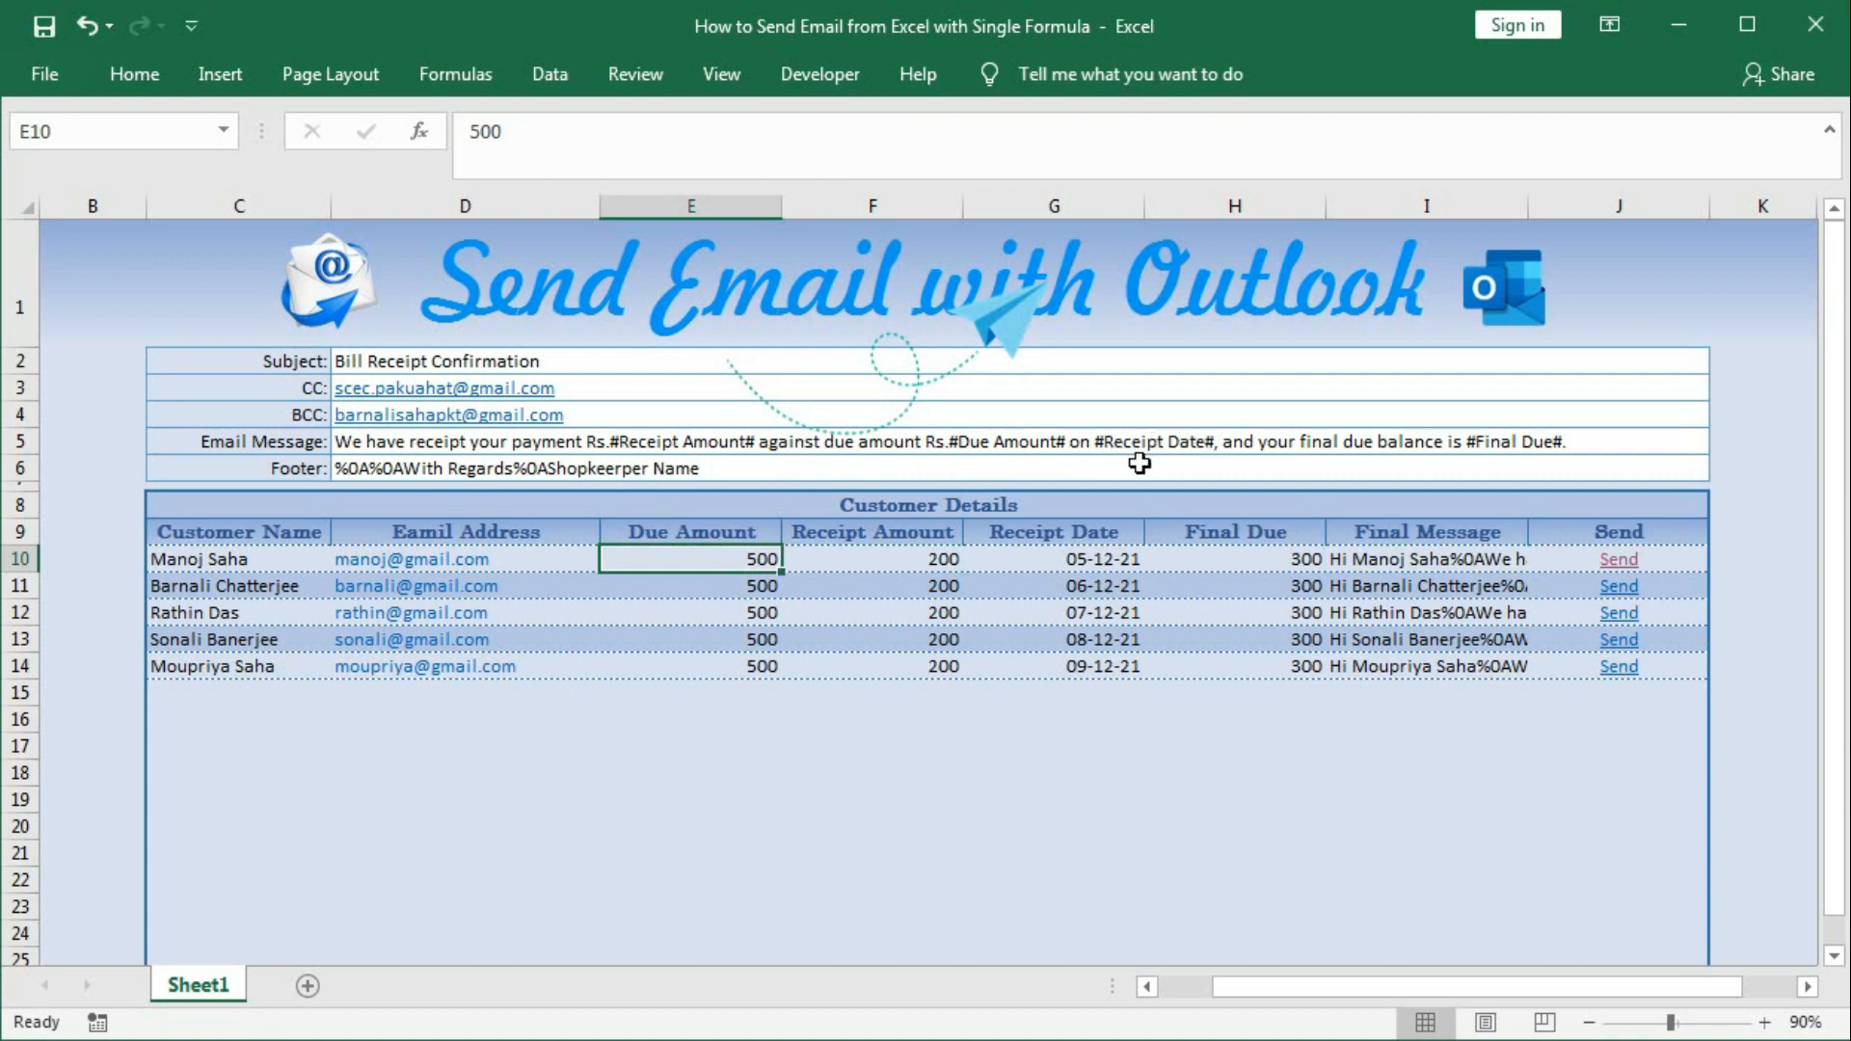
left_click(1080, 559)
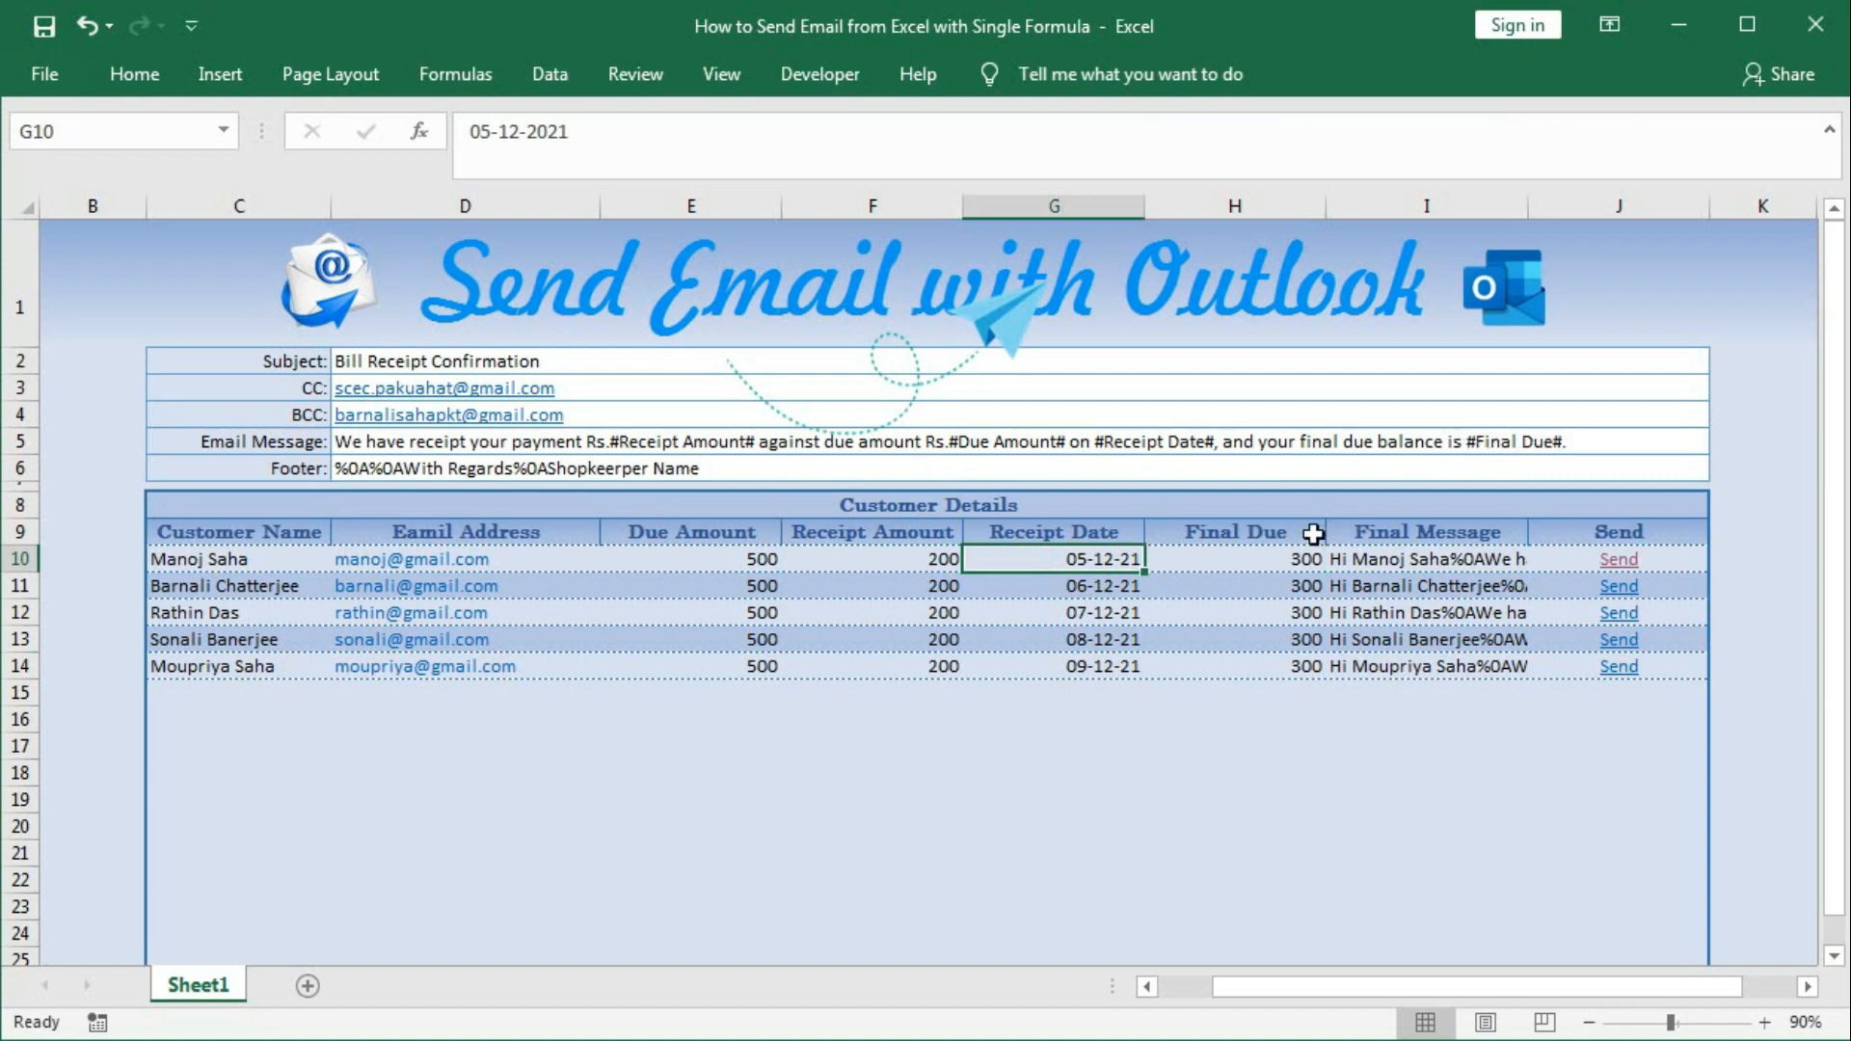
left_click(1253, 557)
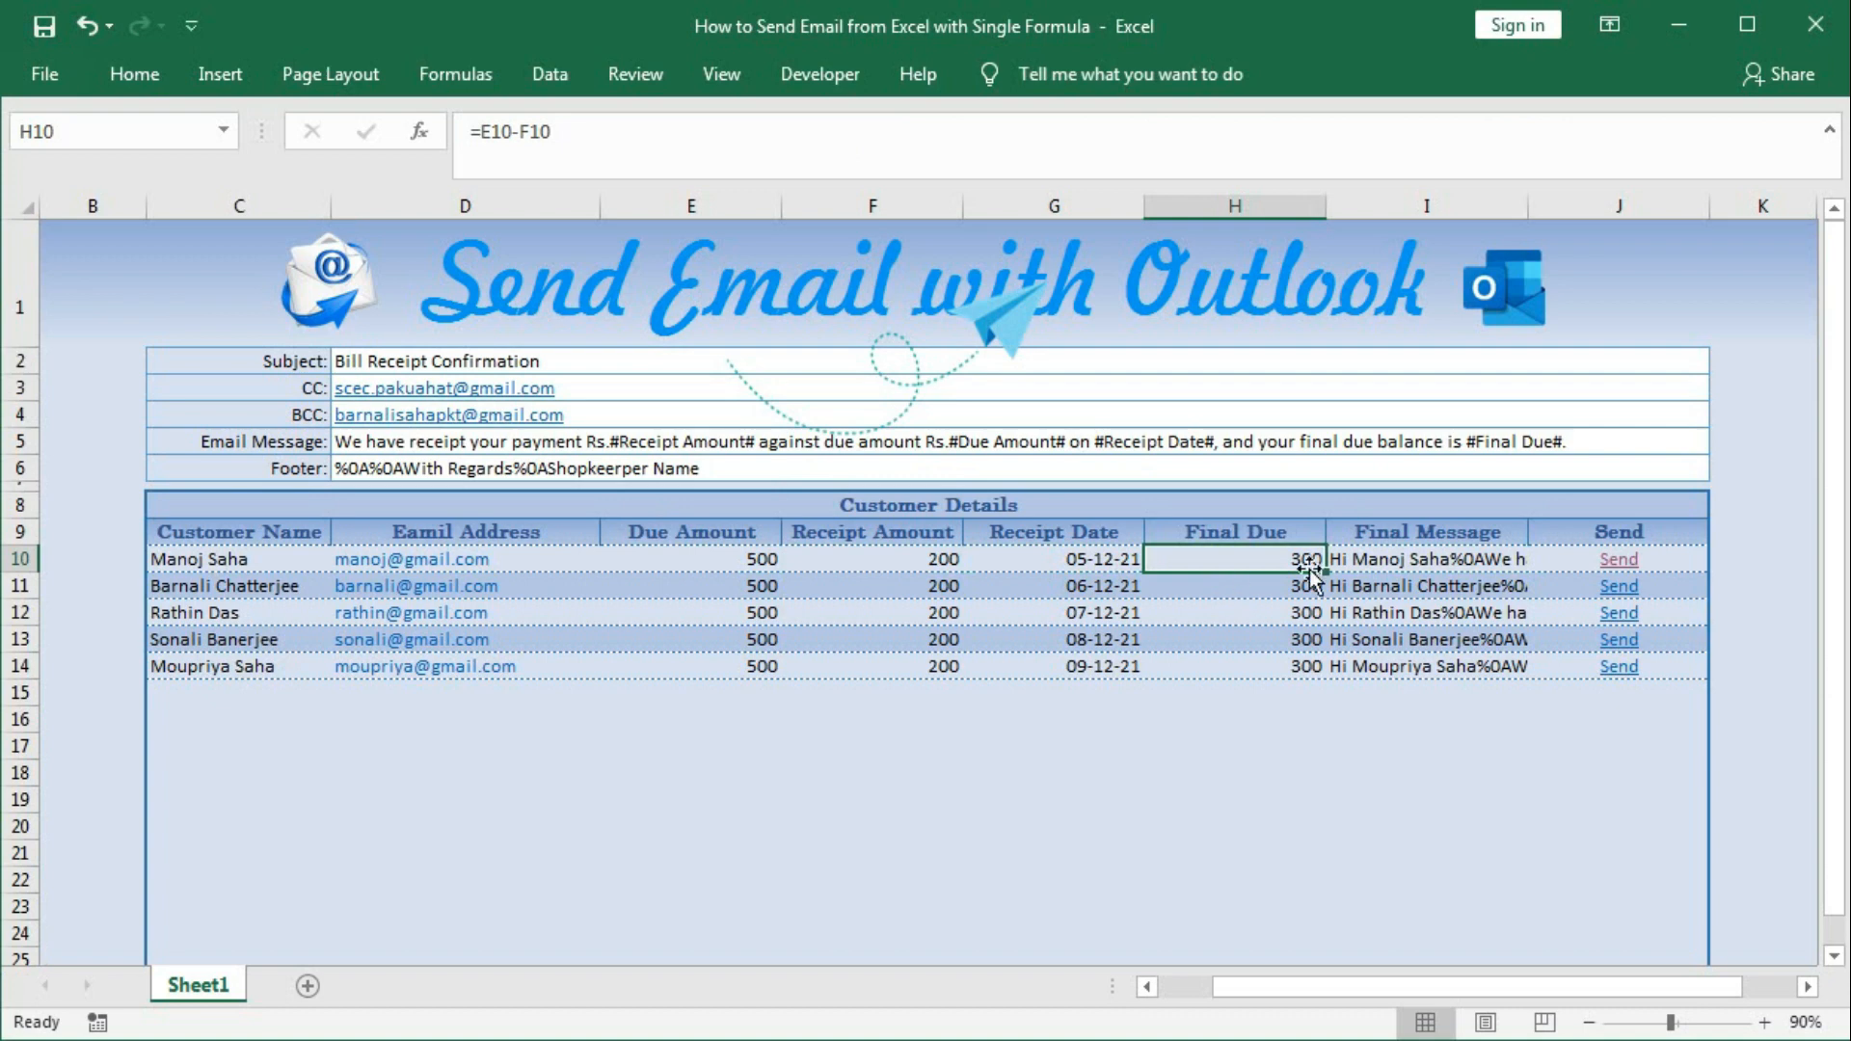
left_click(1376, 561)
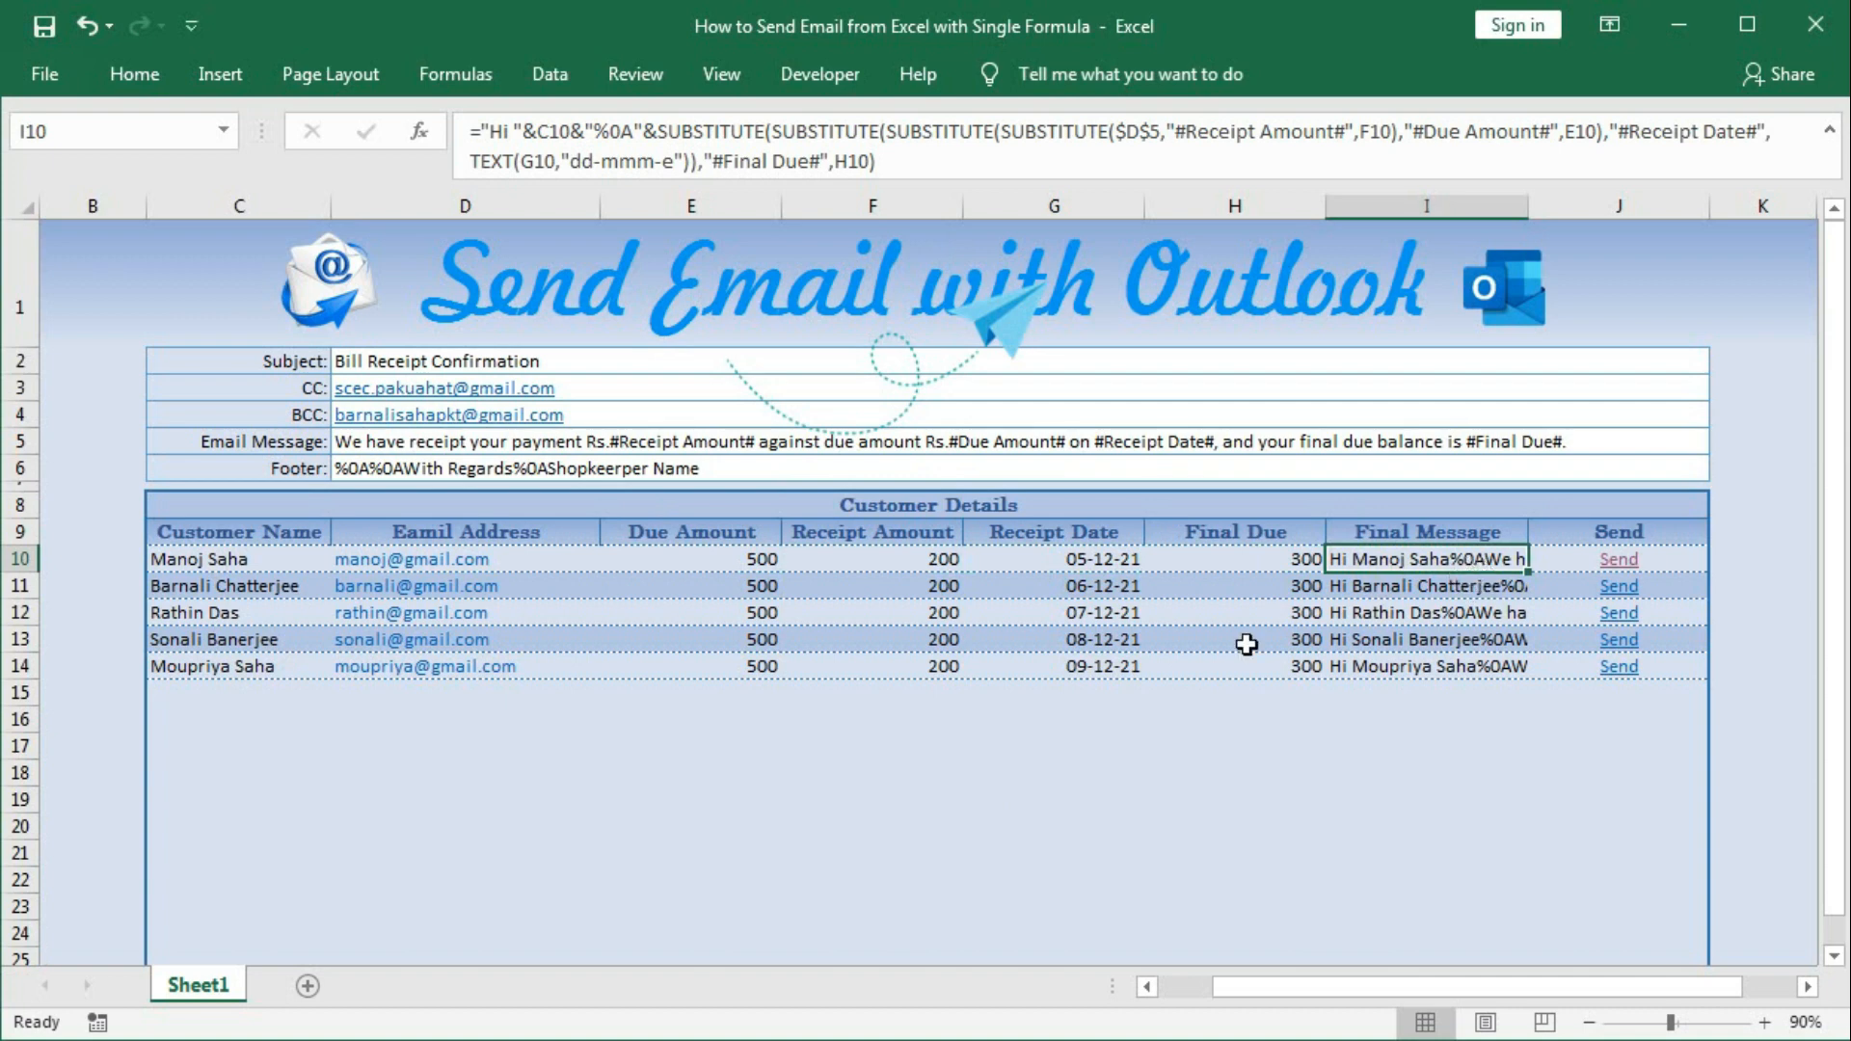
left_click(821, 796)
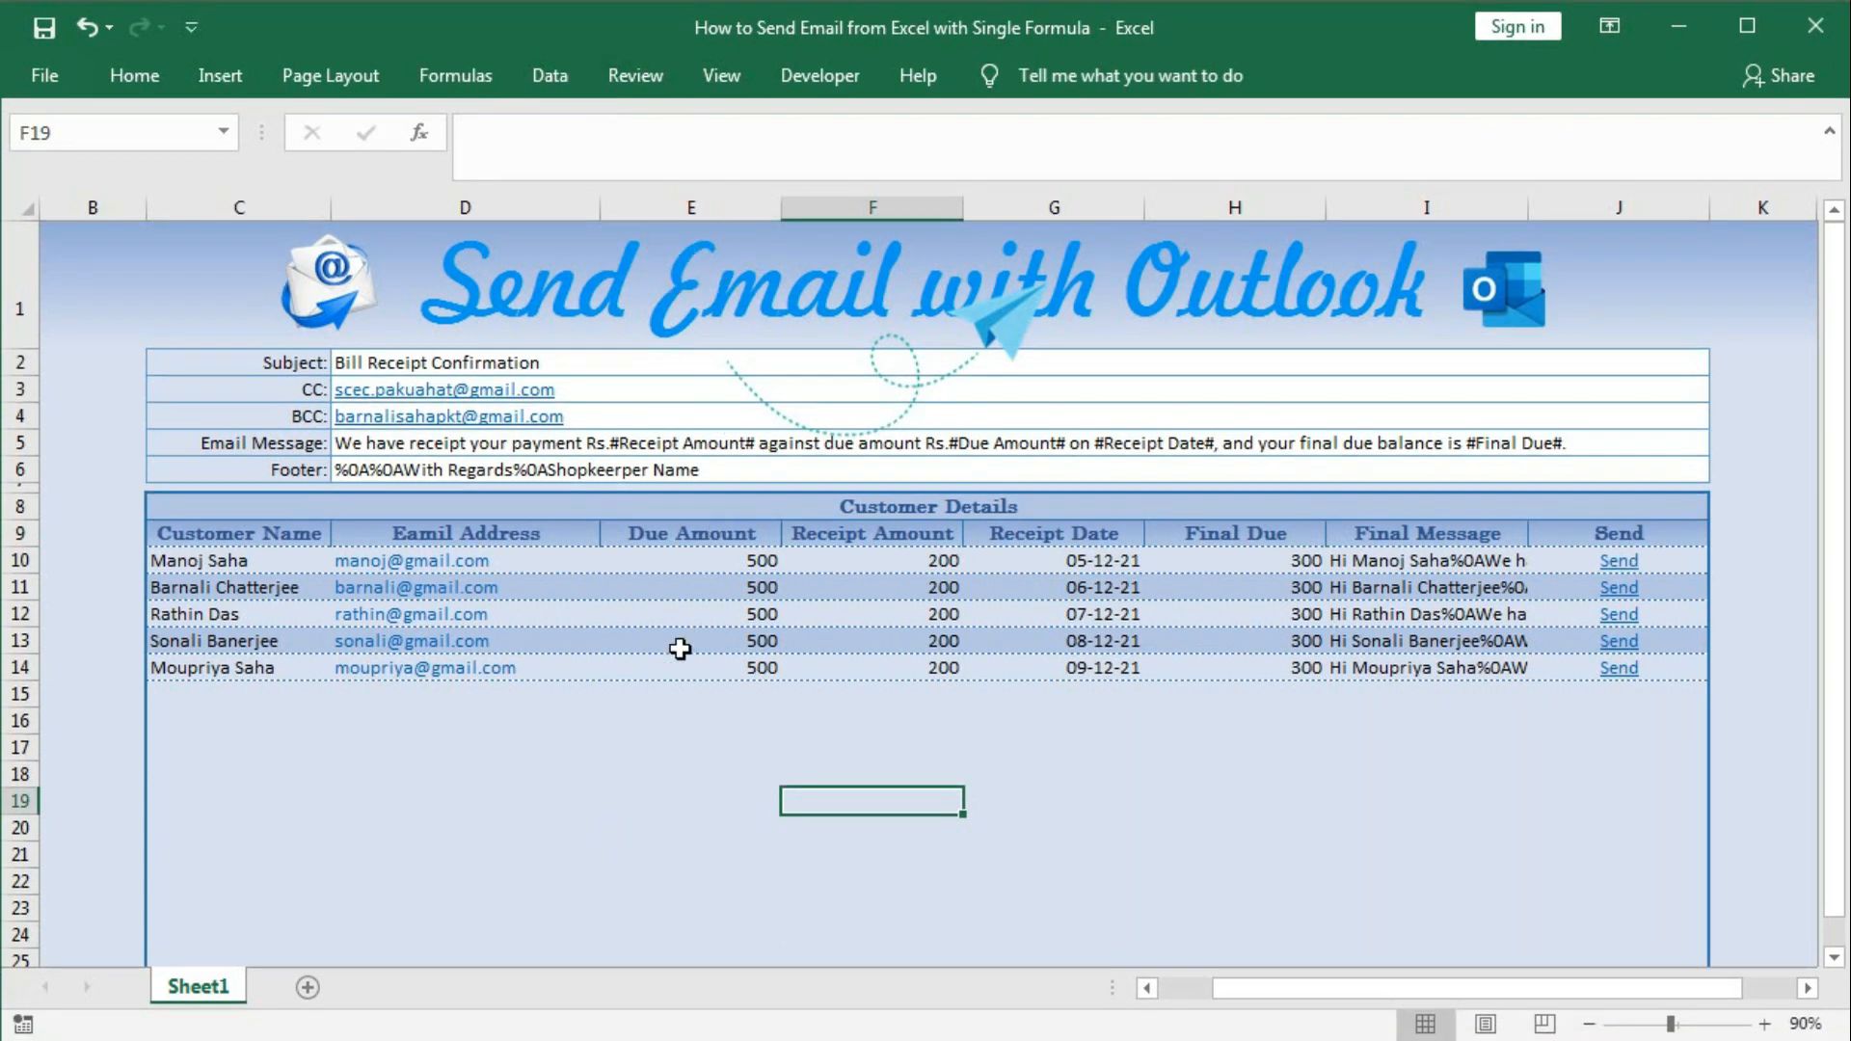
Insert a new blank worksheet, Sheet2, and switch to it after glancing at Sheet1.
left_click(307, 987)
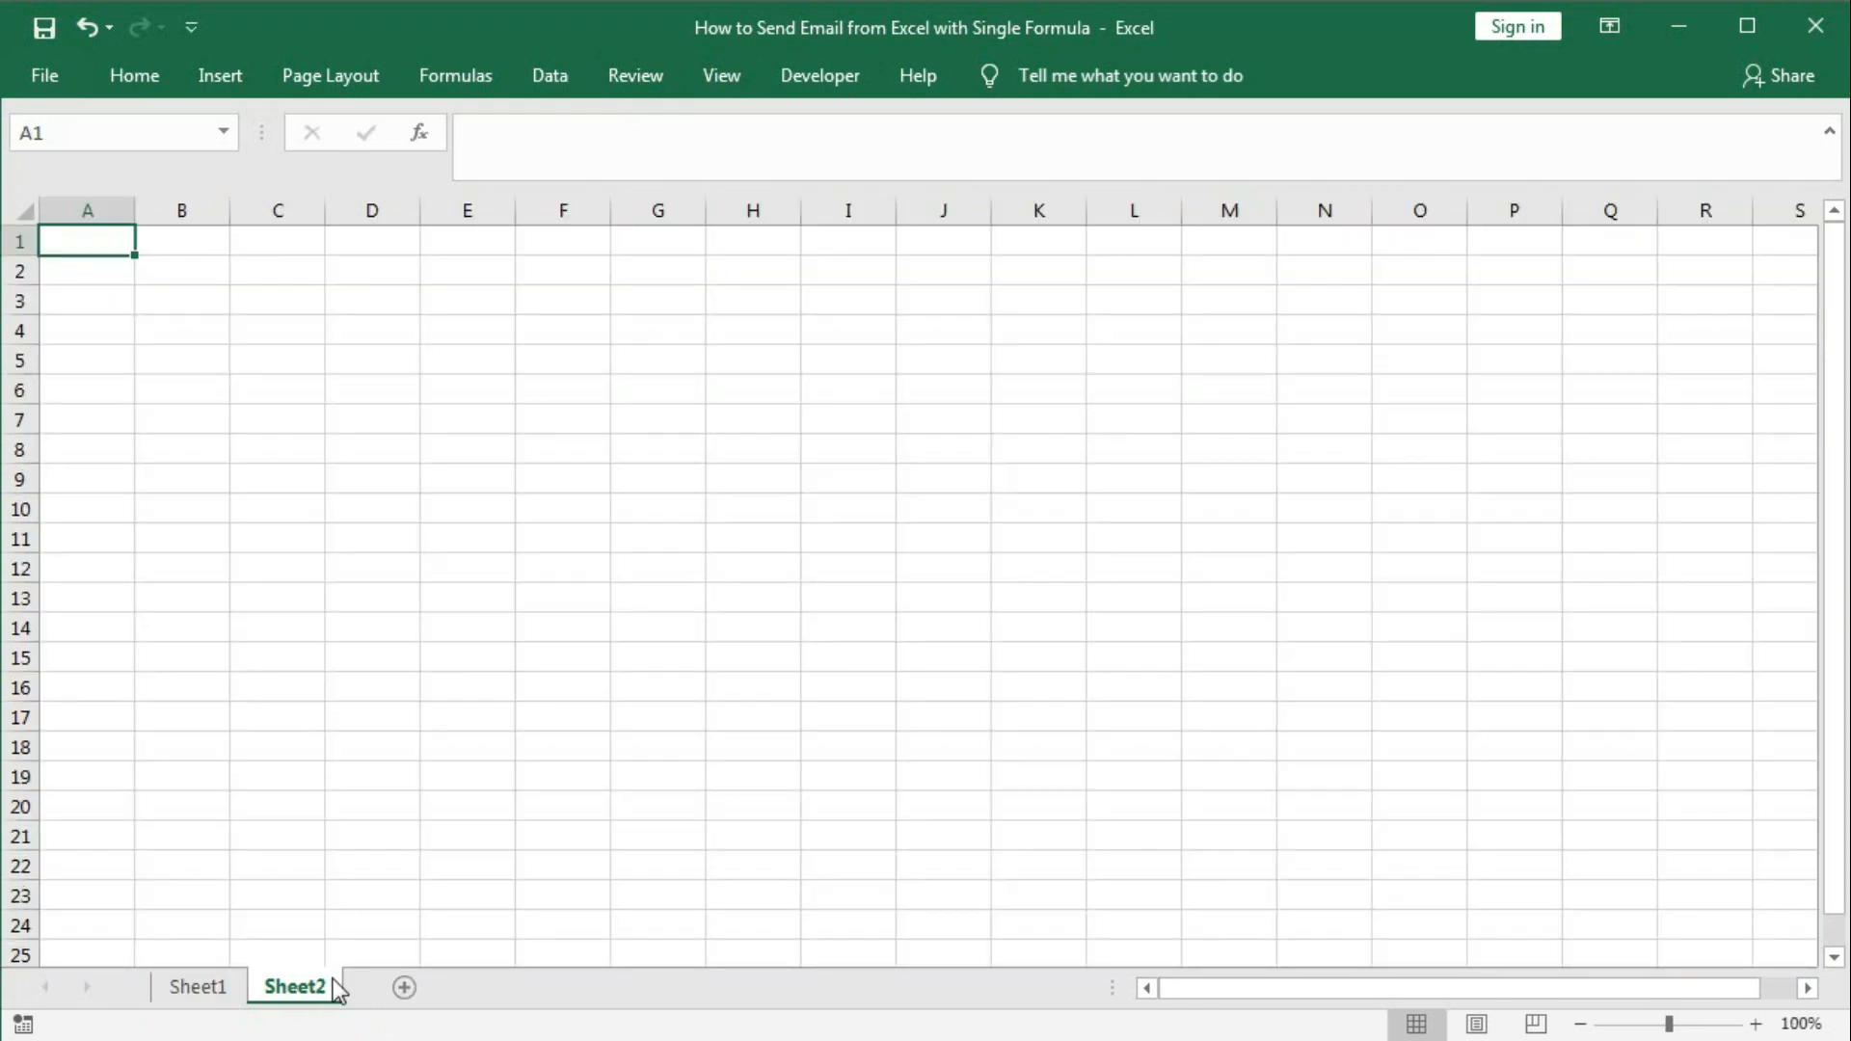
left_click(212, 985)
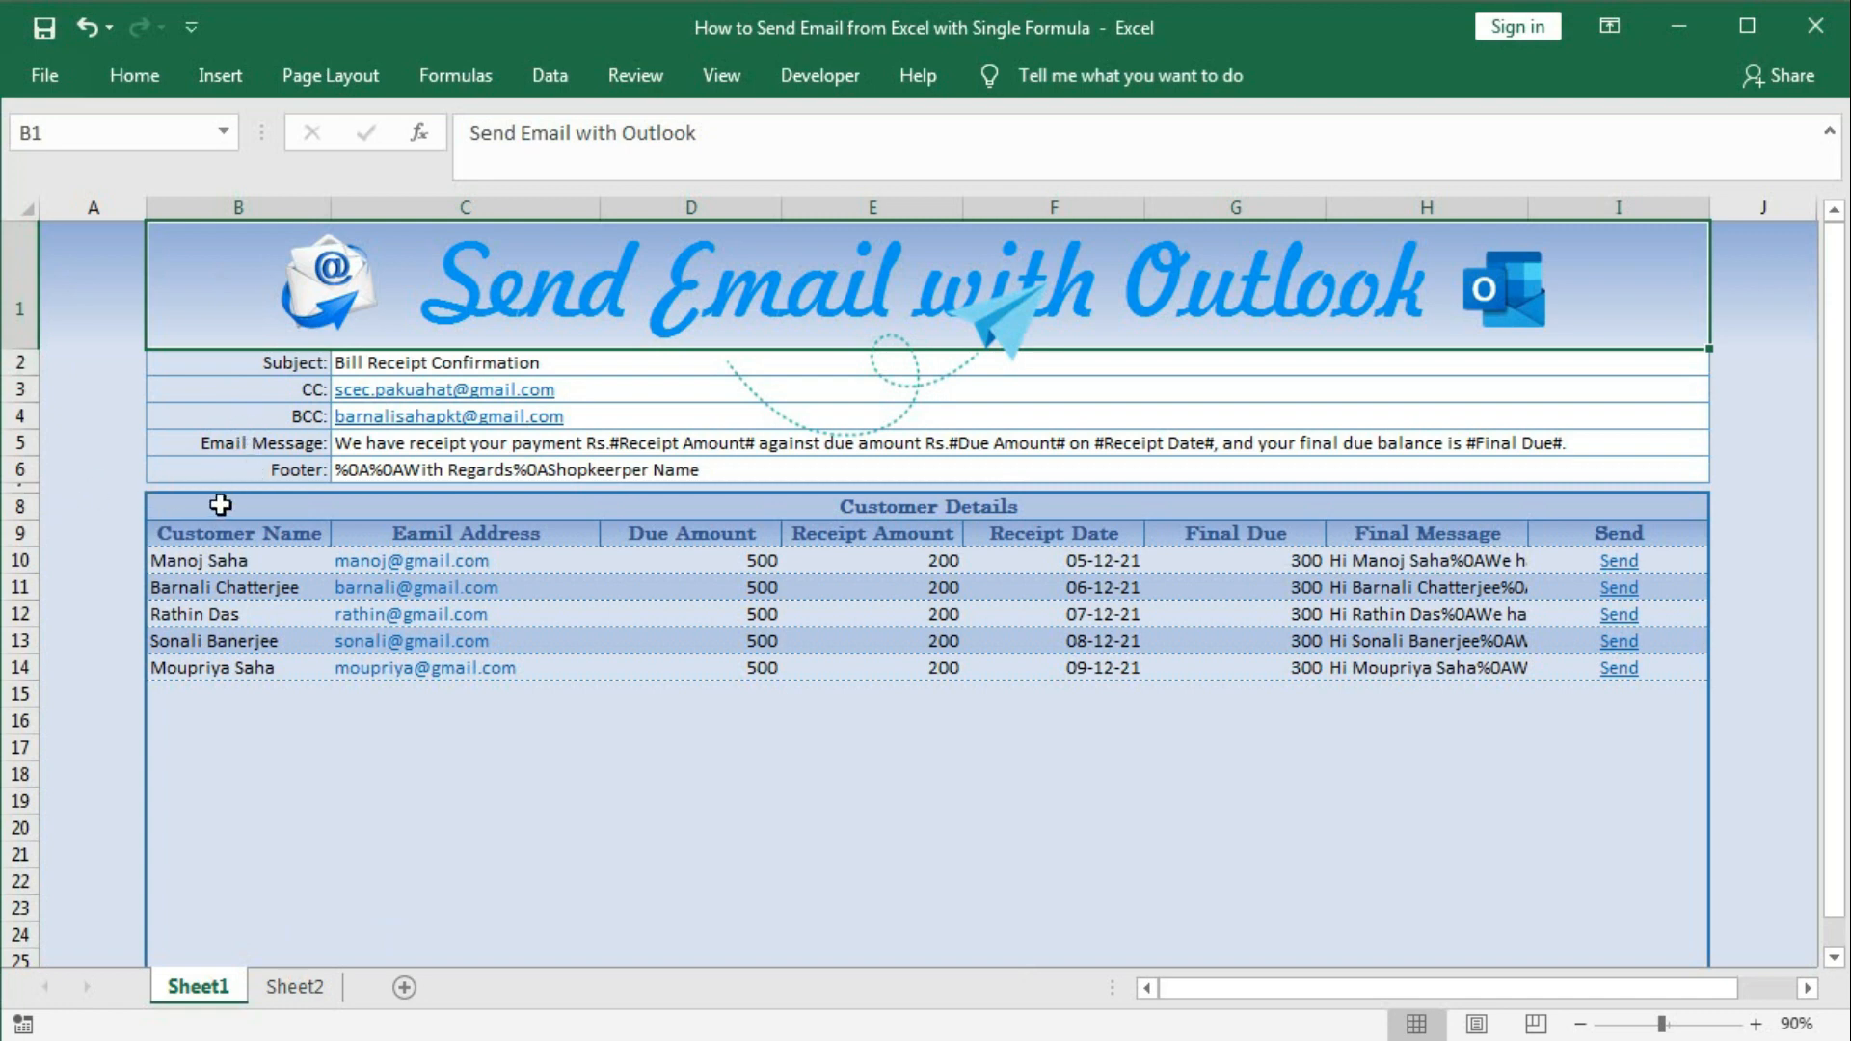
left_click(294, 987)
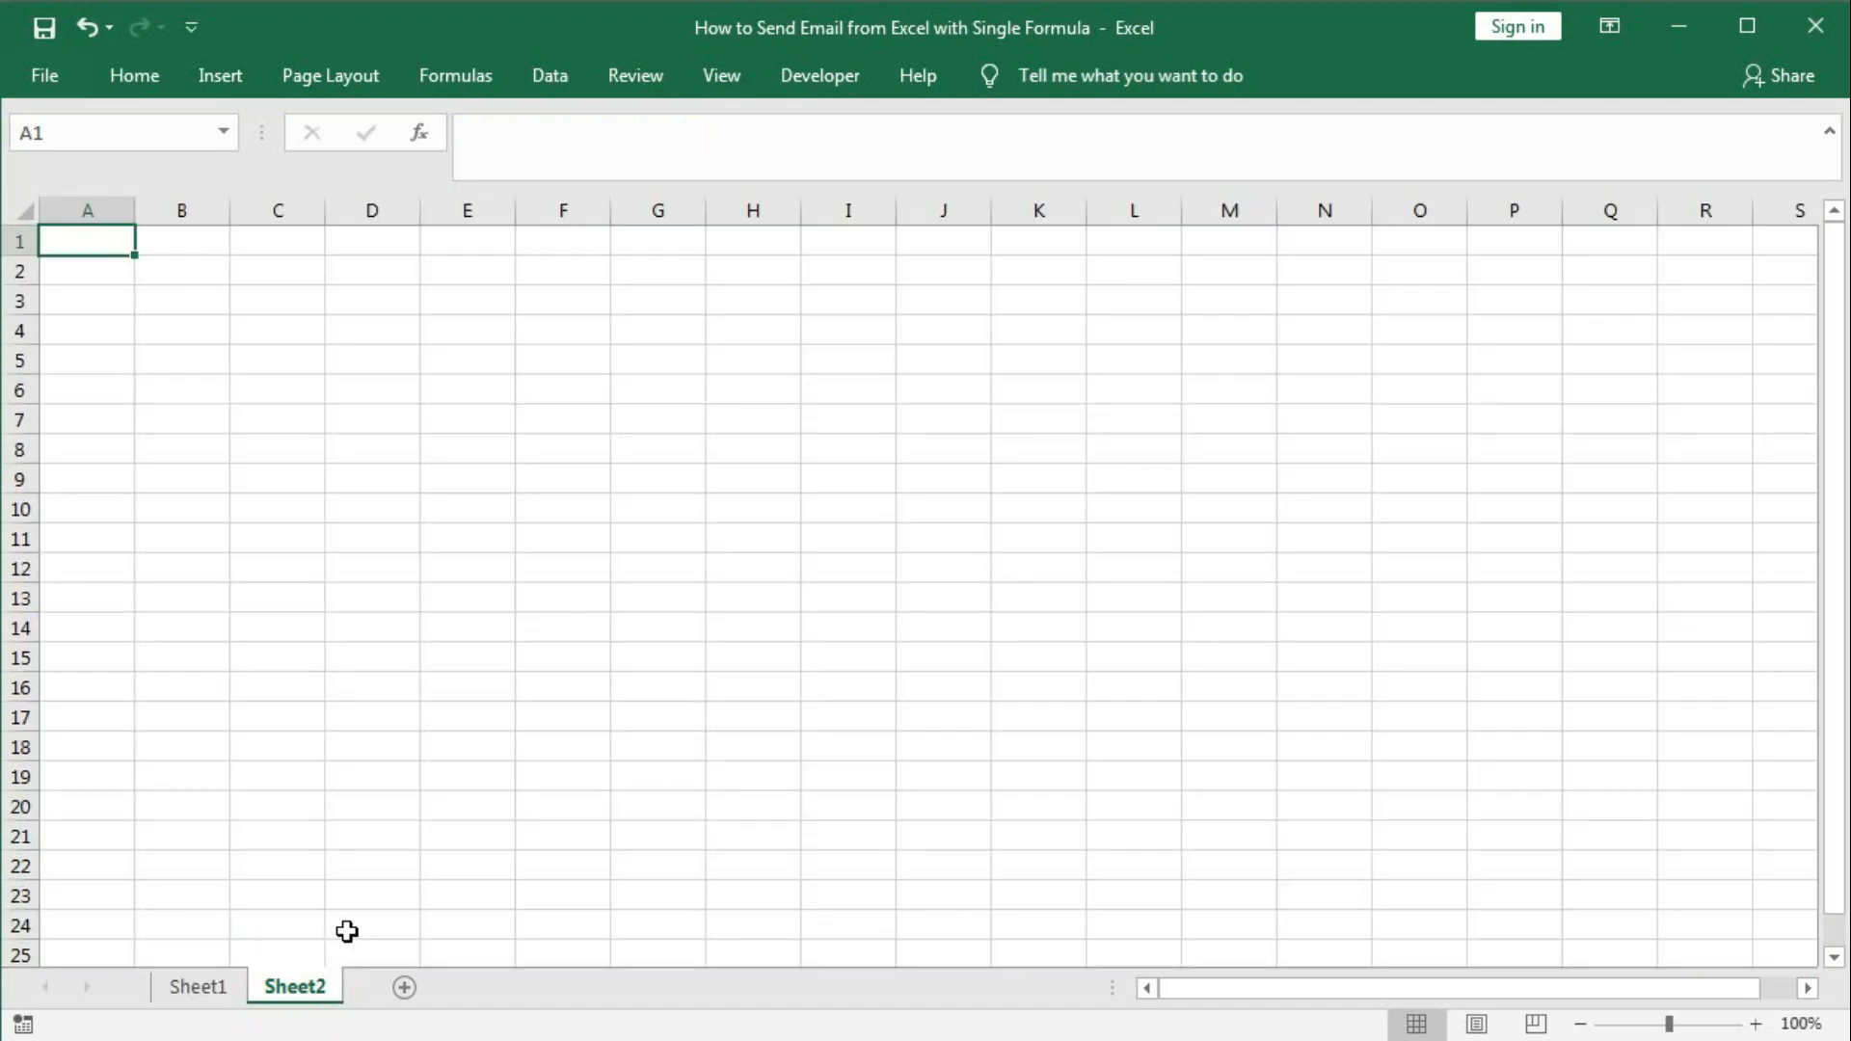
Merge and center B1:I1 and enter the title 'Send Email With Outlook'.
left_click_drag(217, 241, 835, 244)
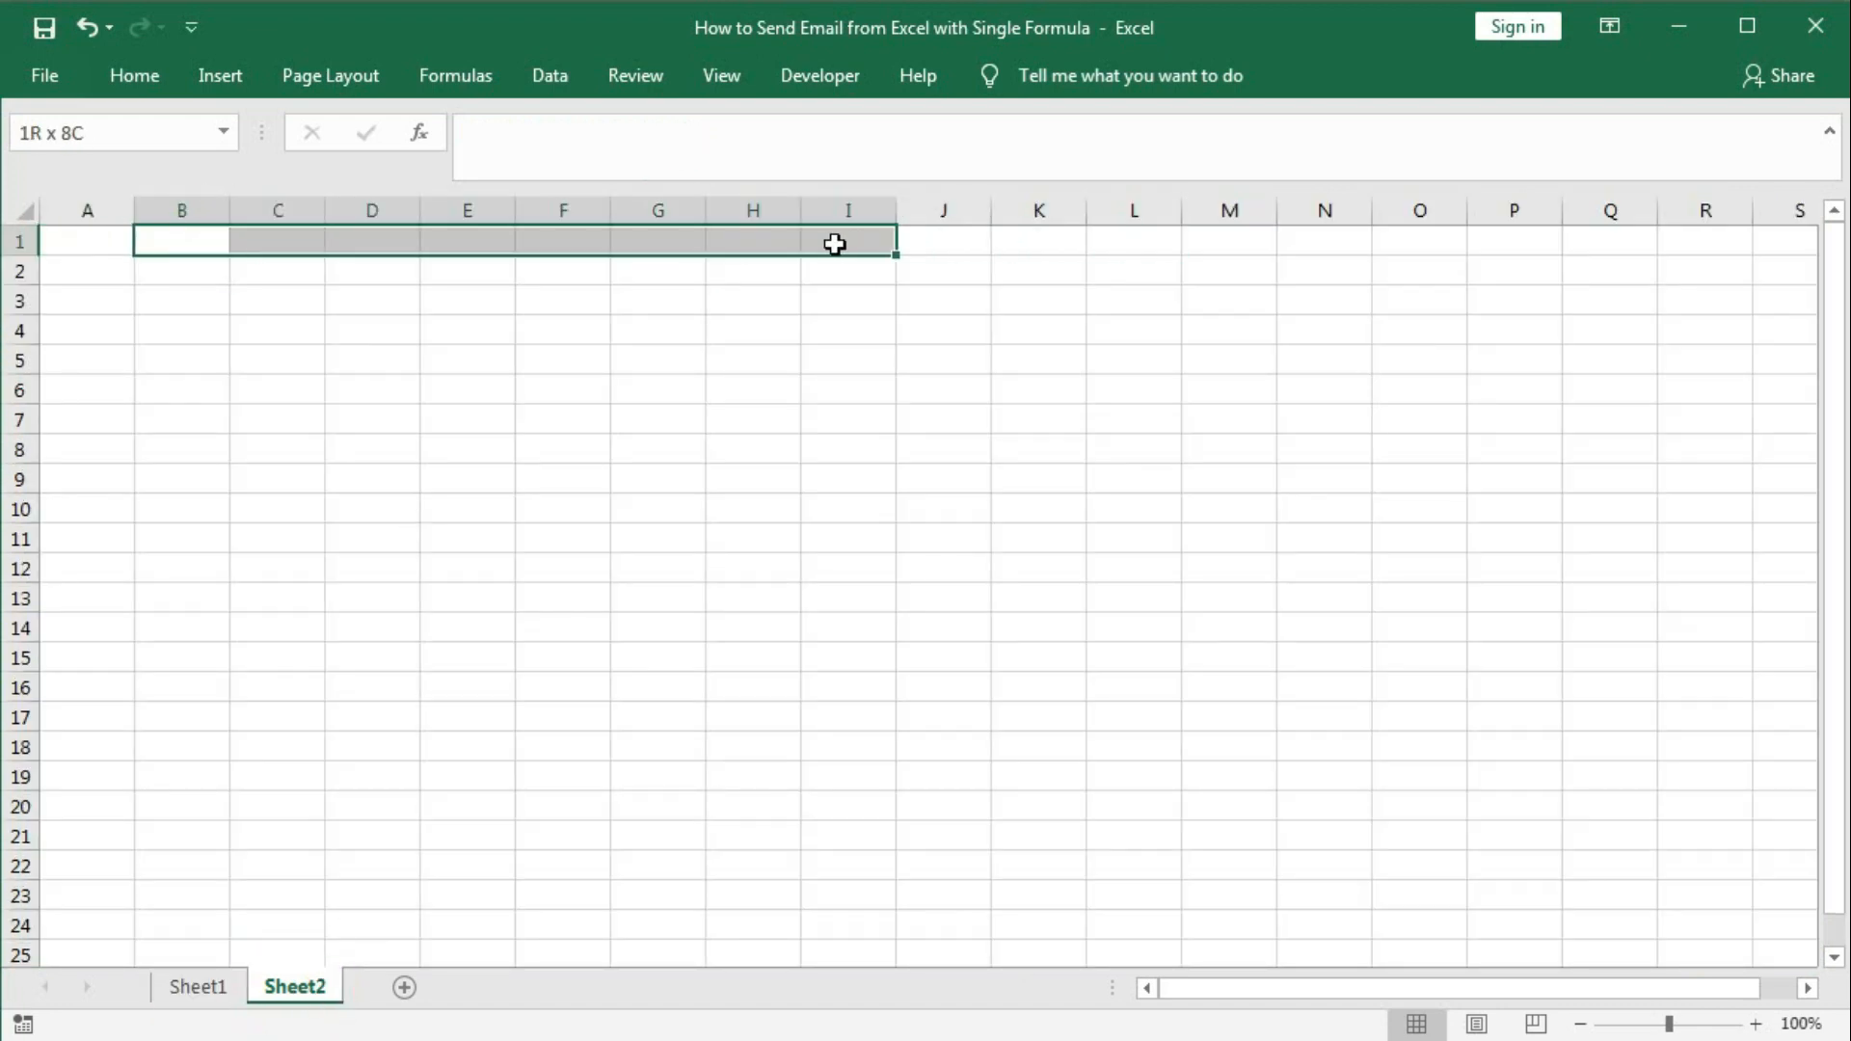
left_click(144, 79)
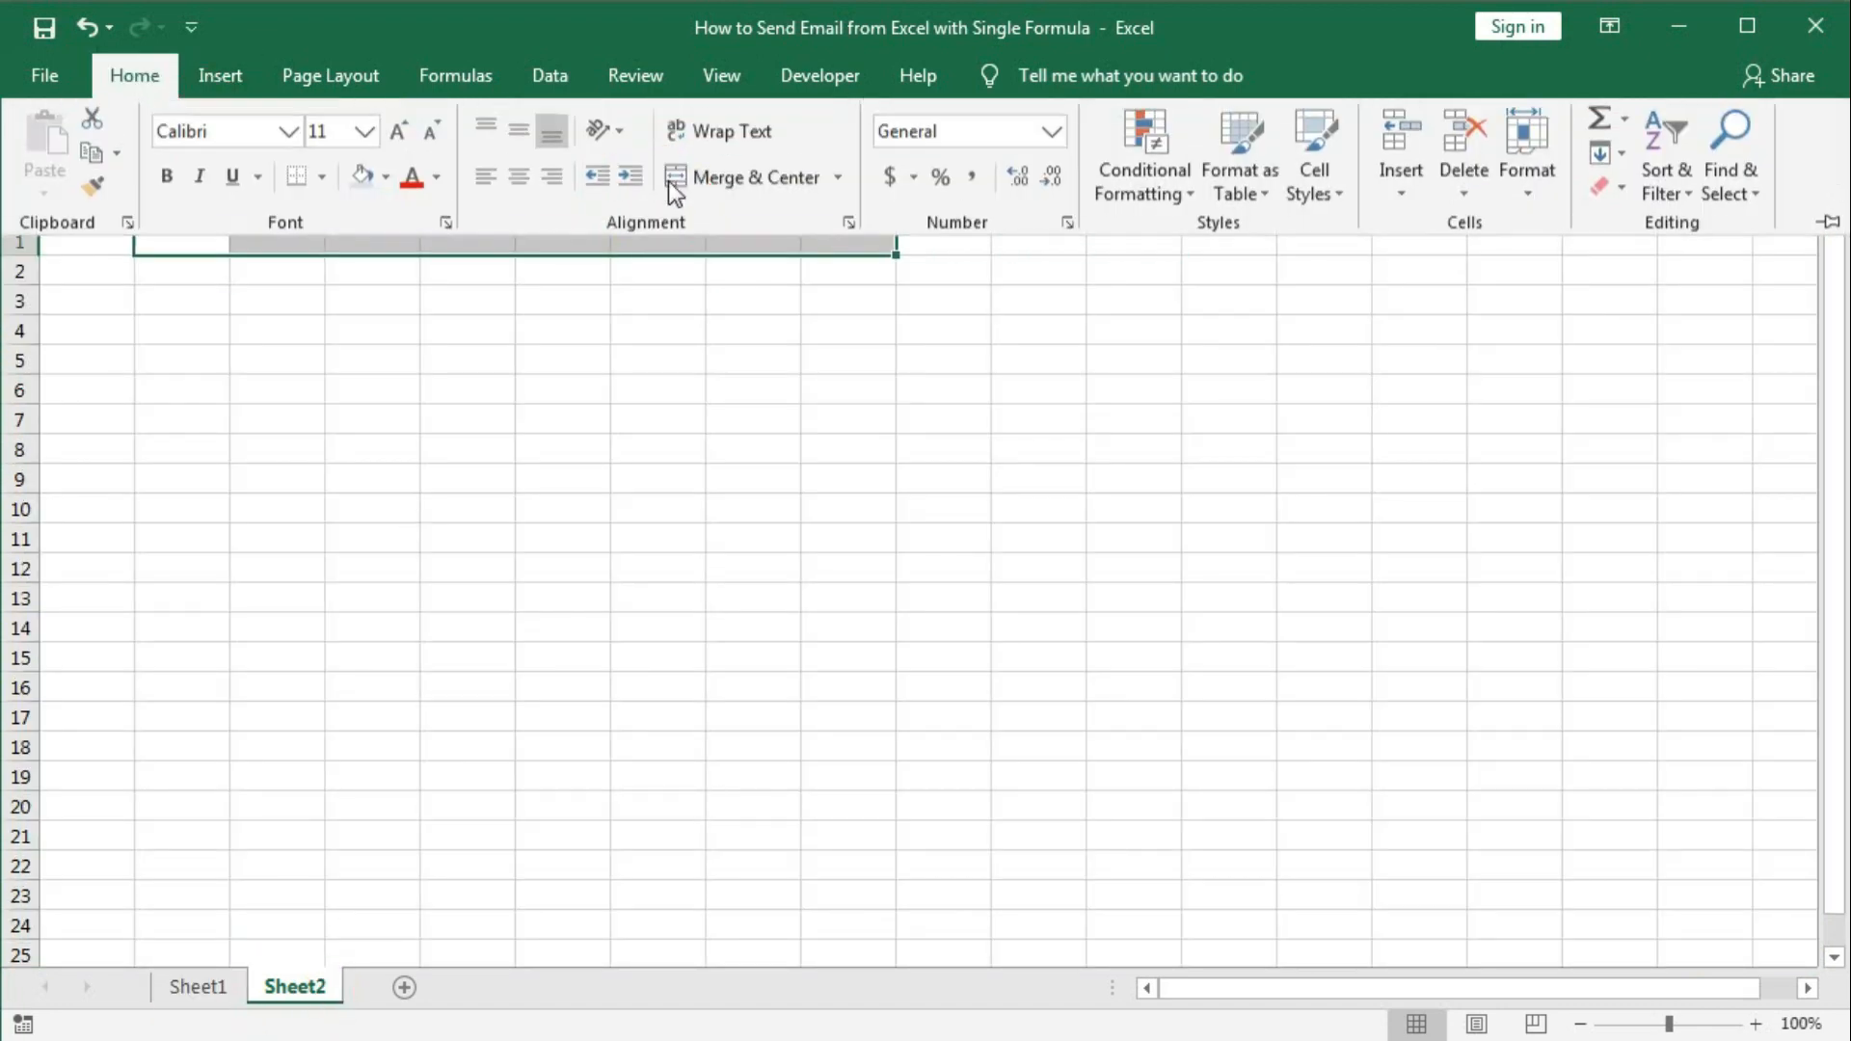
left_click(675, 181)
left_click(447, 244)
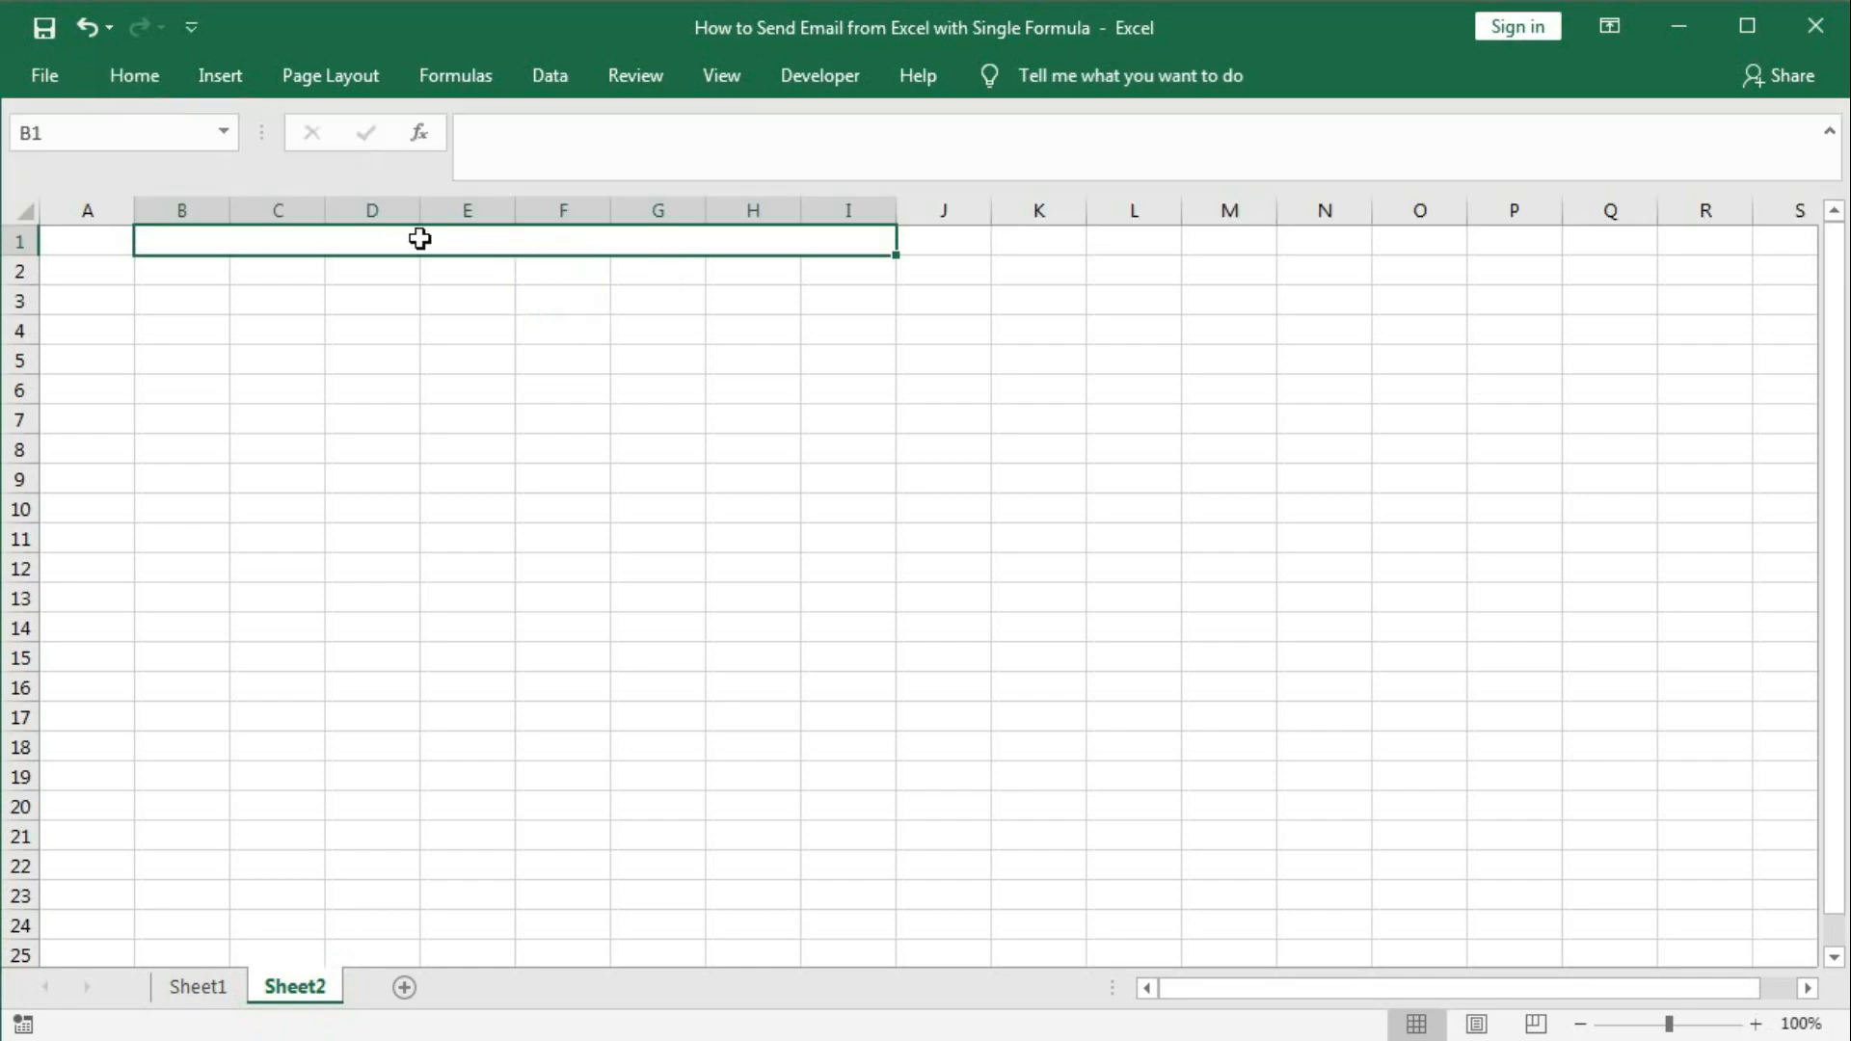
type("en")
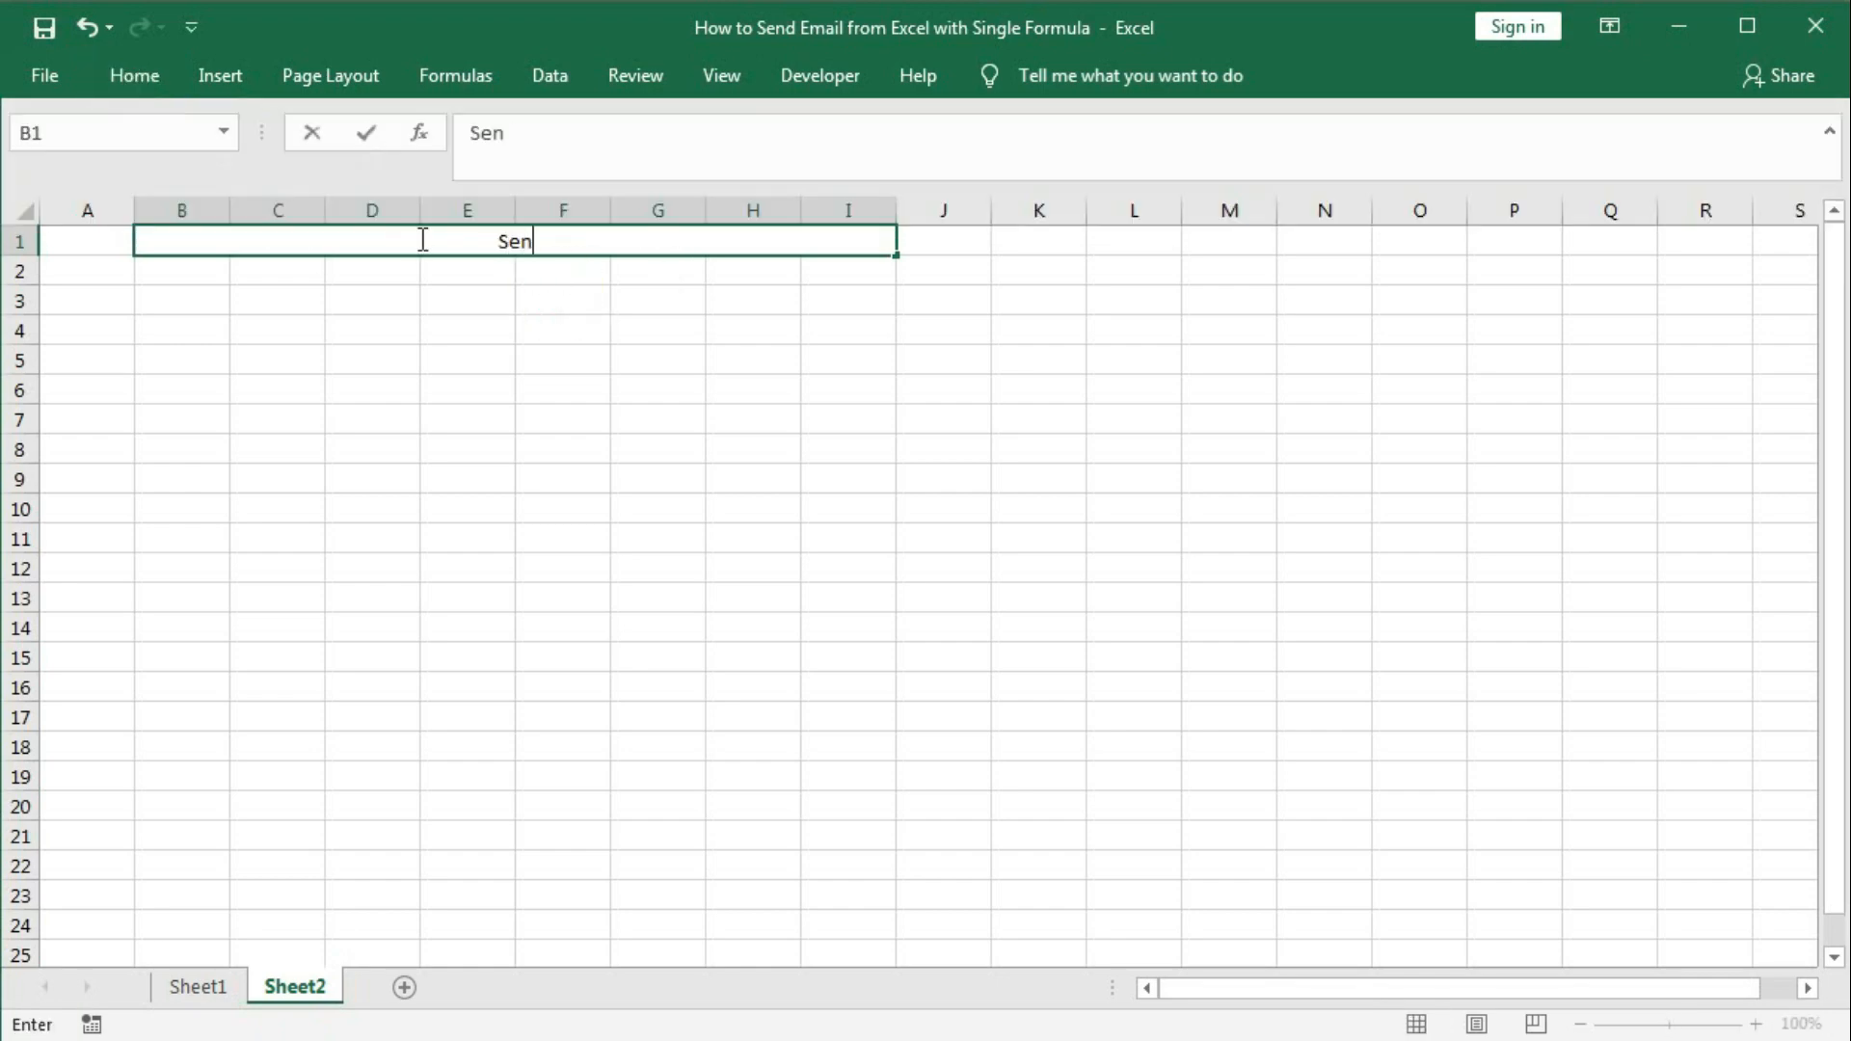
type("d Email")
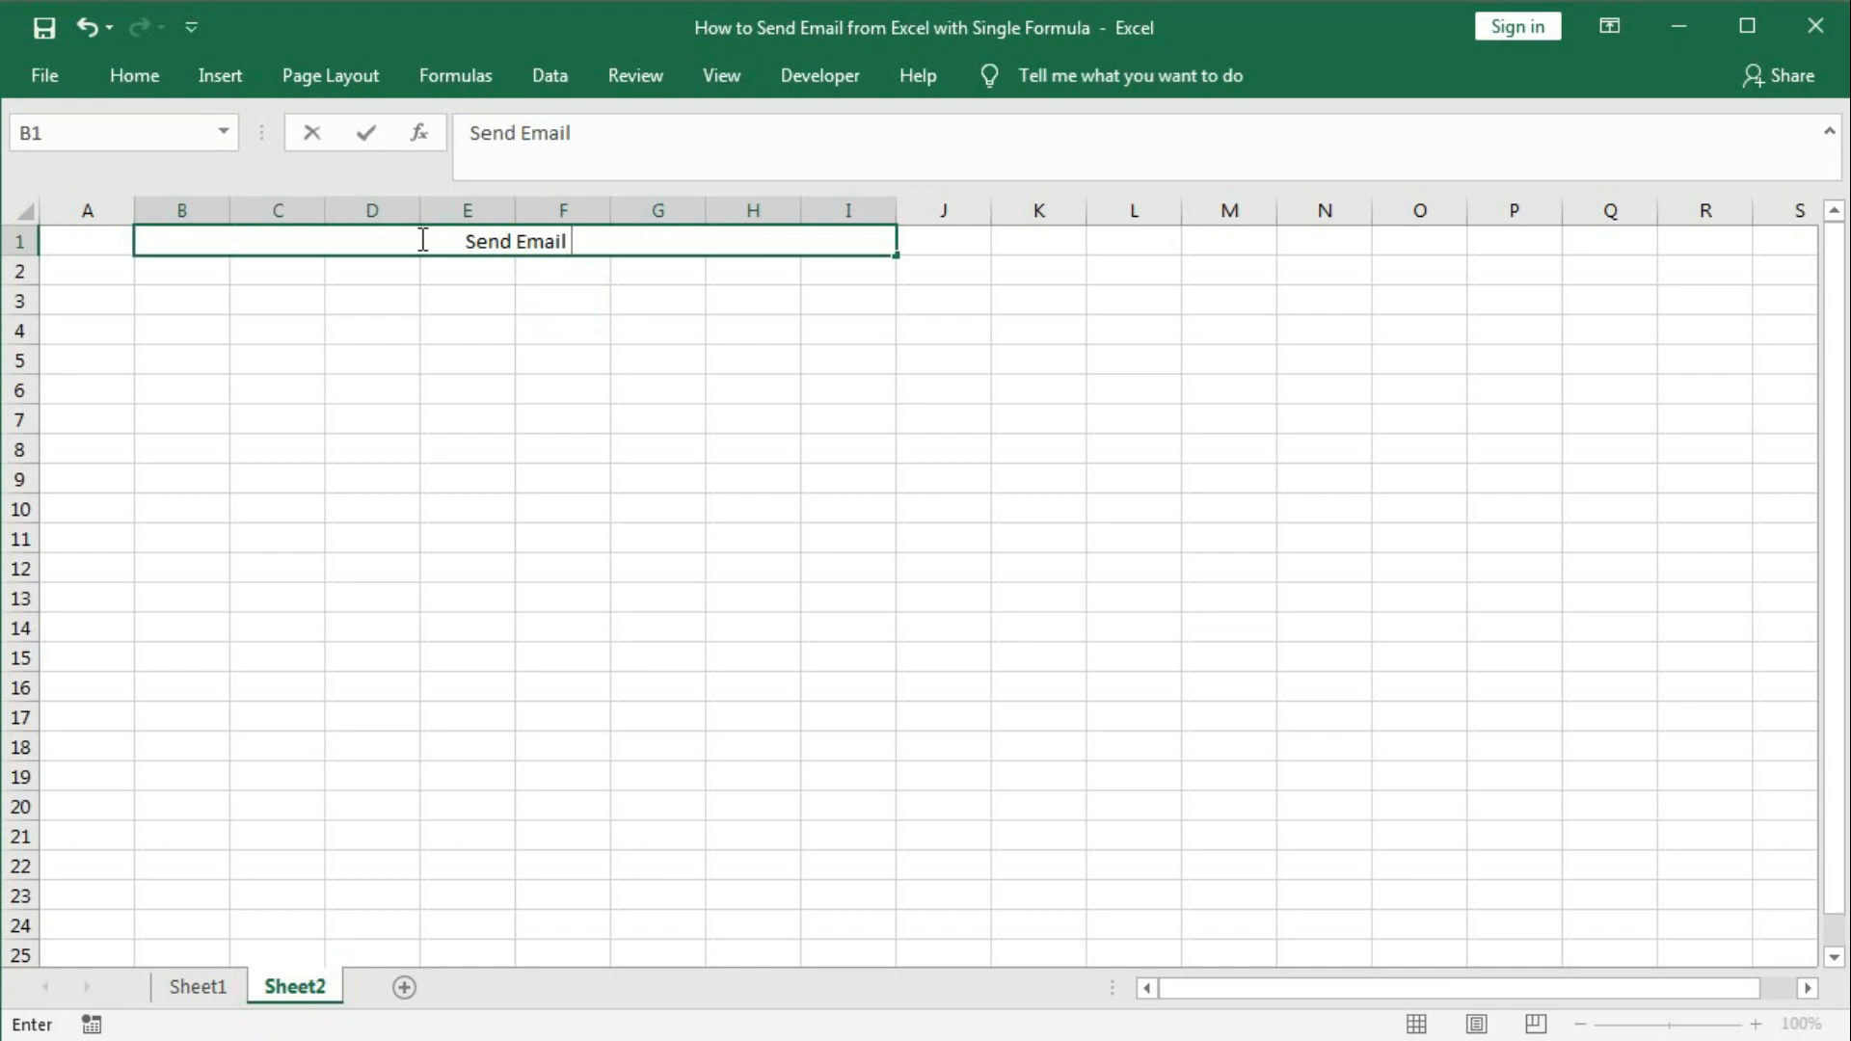
type(" With O")
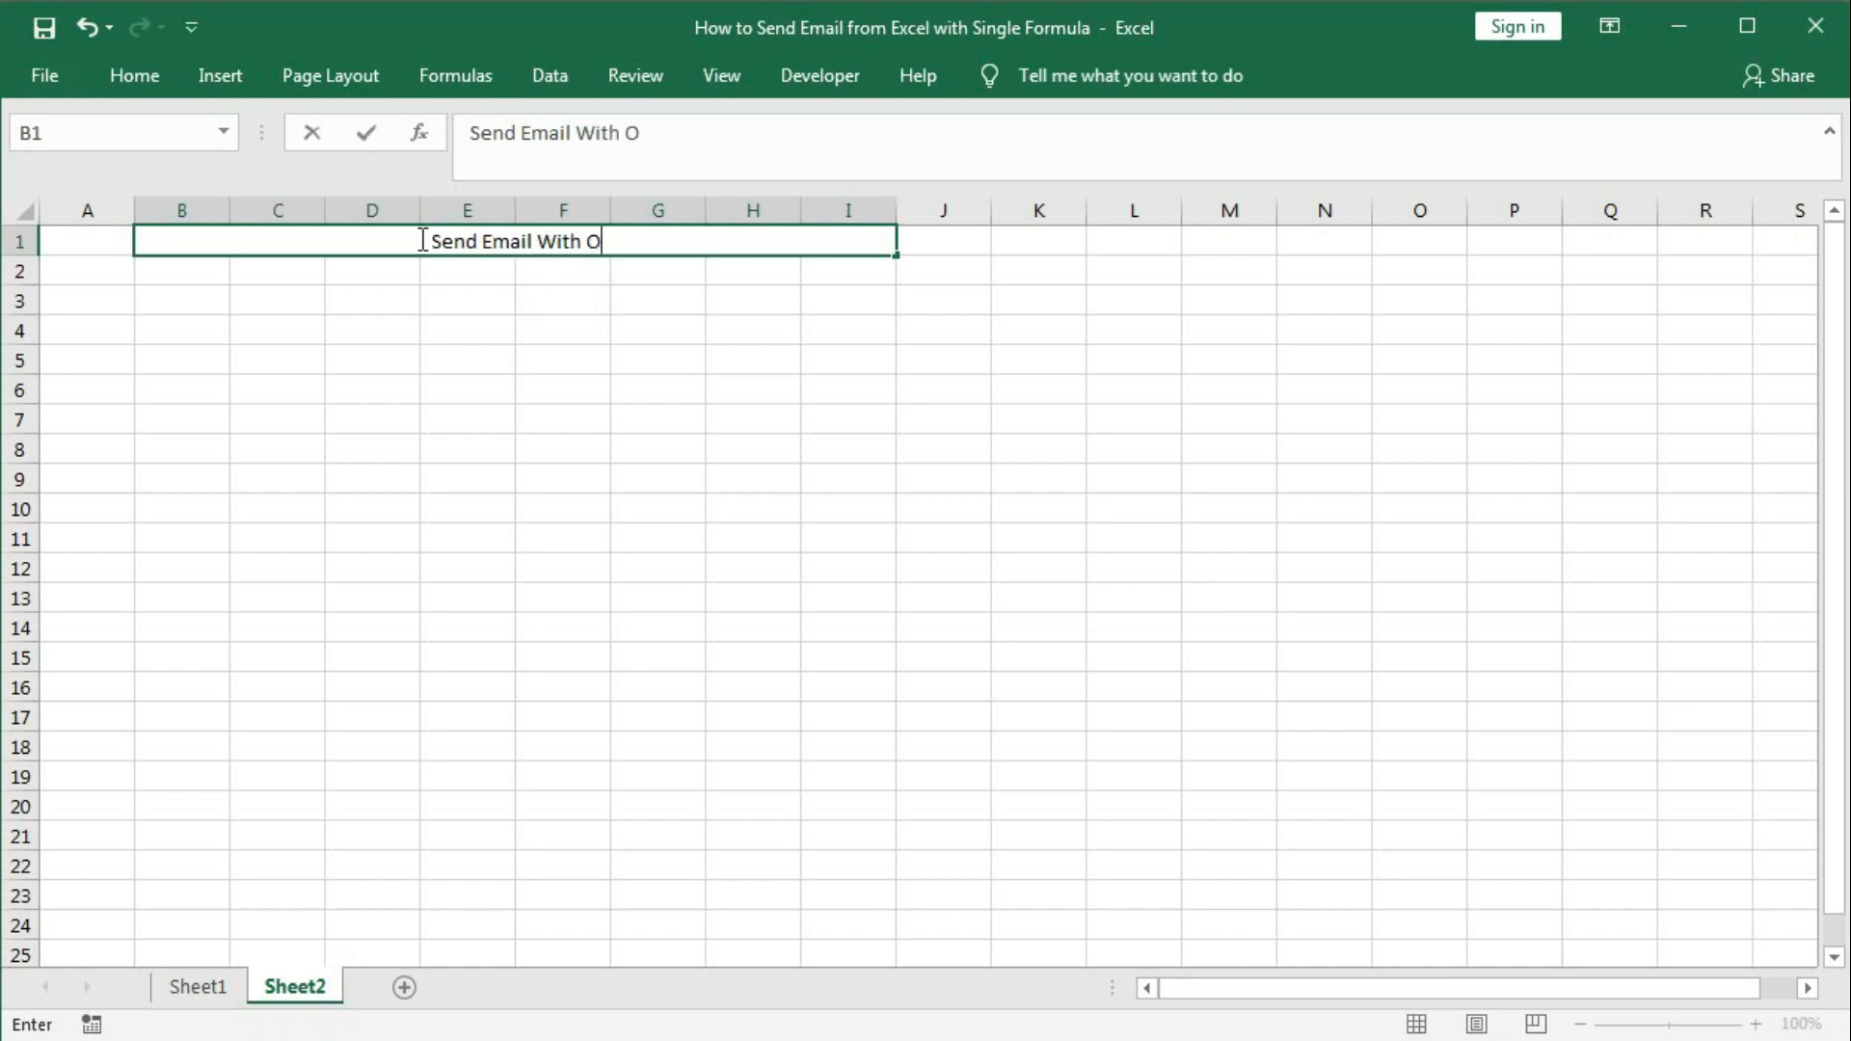
type("utlook")
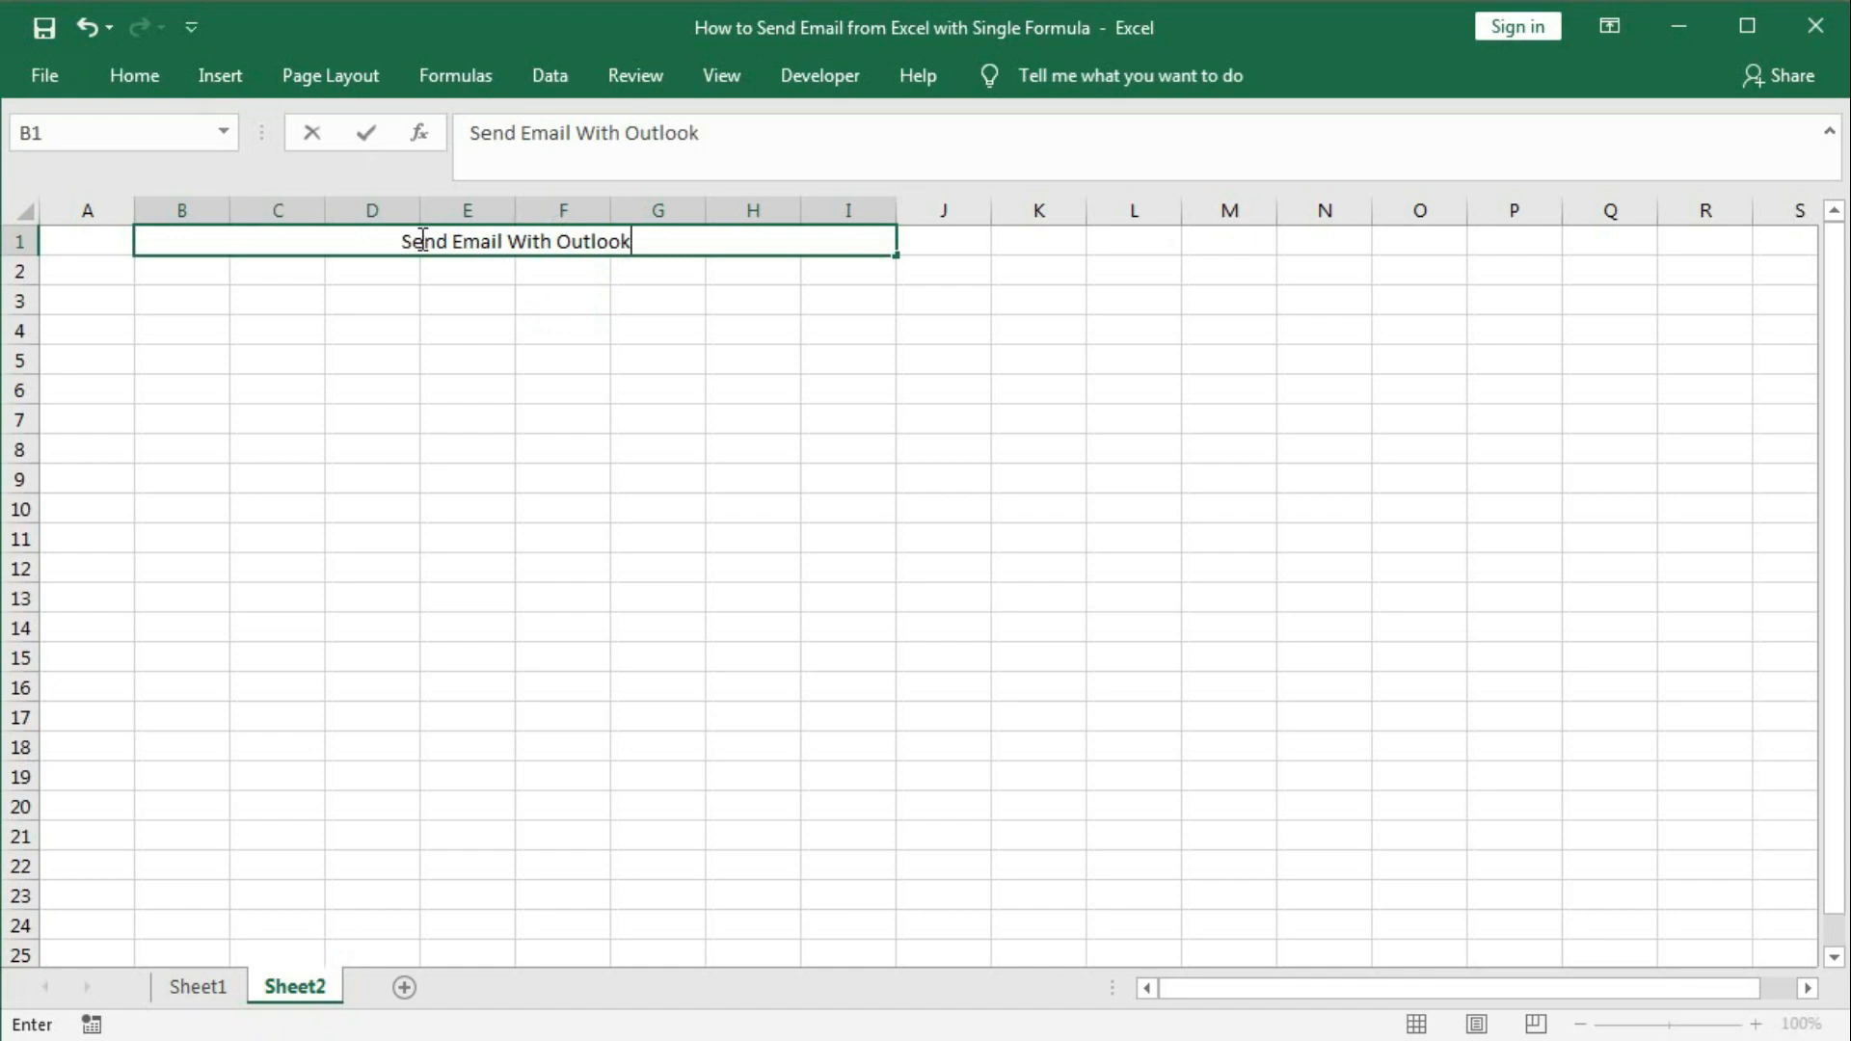
key("Return")
left_click_drag(79, 239, 940, 253)
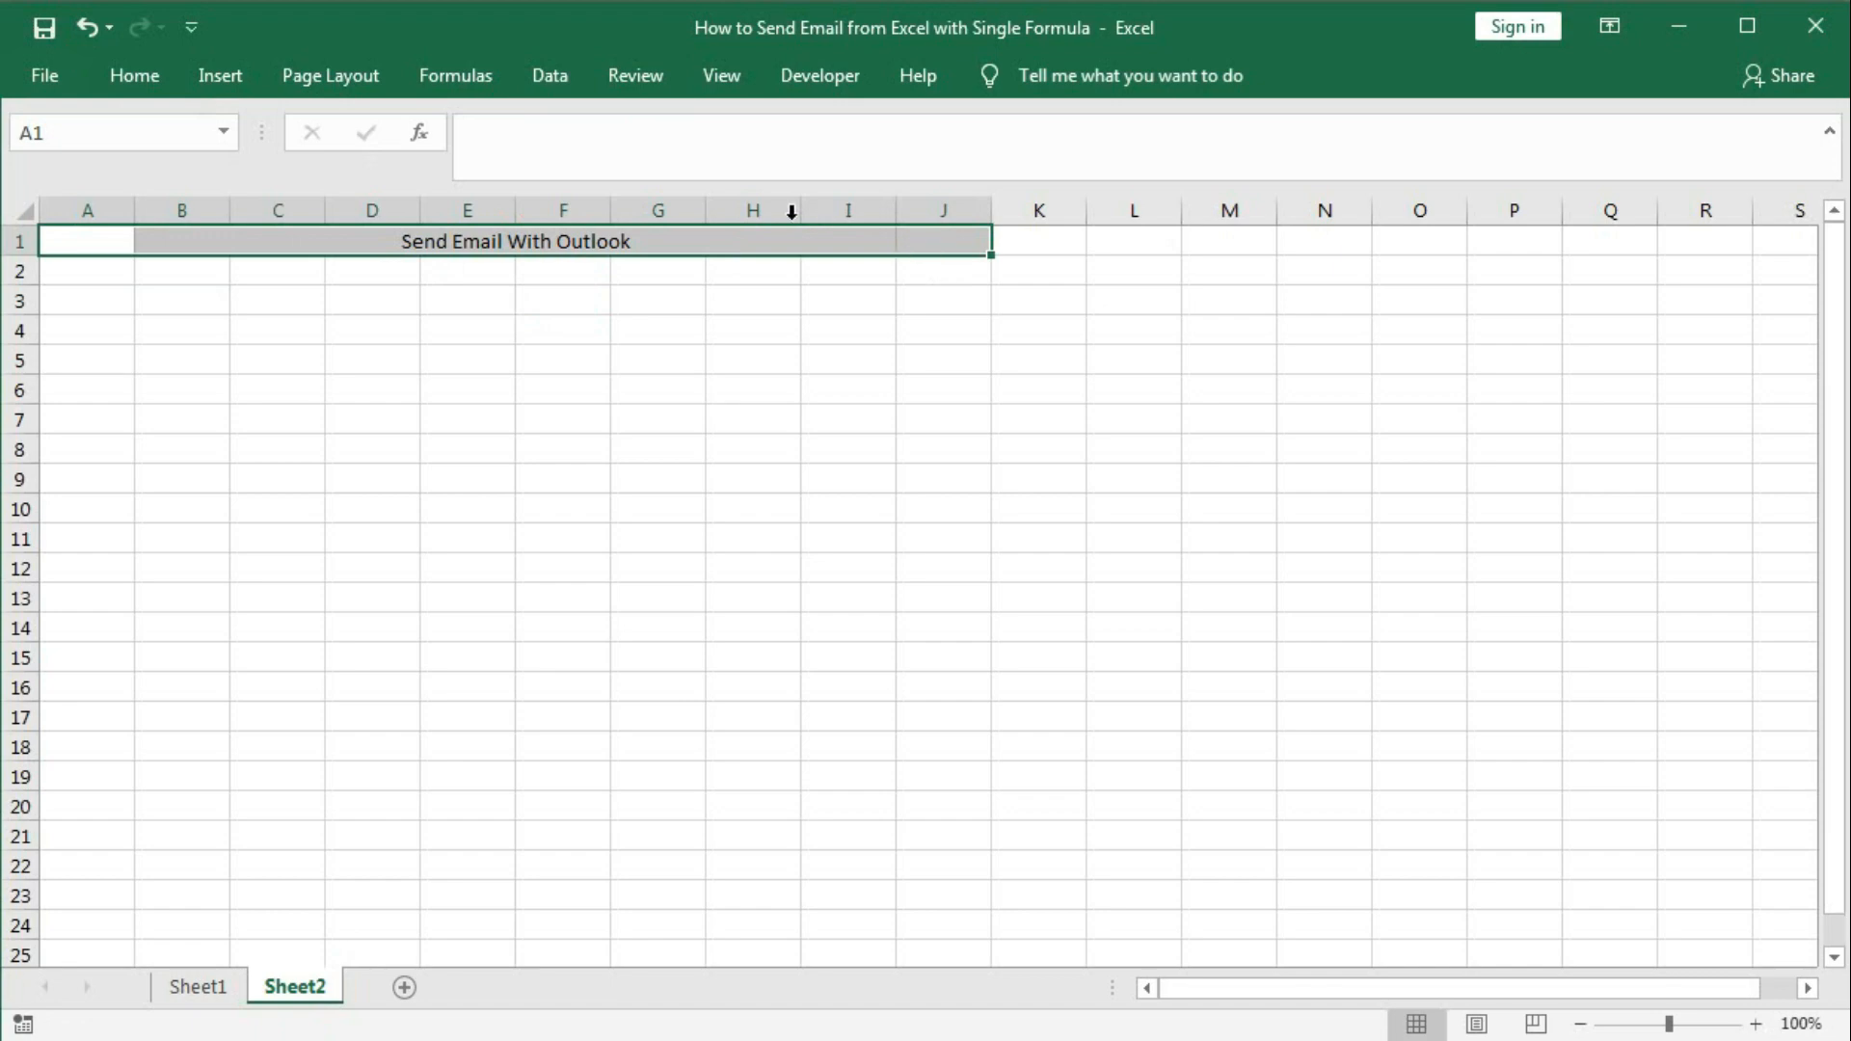
Fill A1:J1 with a blue-to-light-blue gradient using the first shading variant.
right_click(550, 241)
left_click(636, 741)
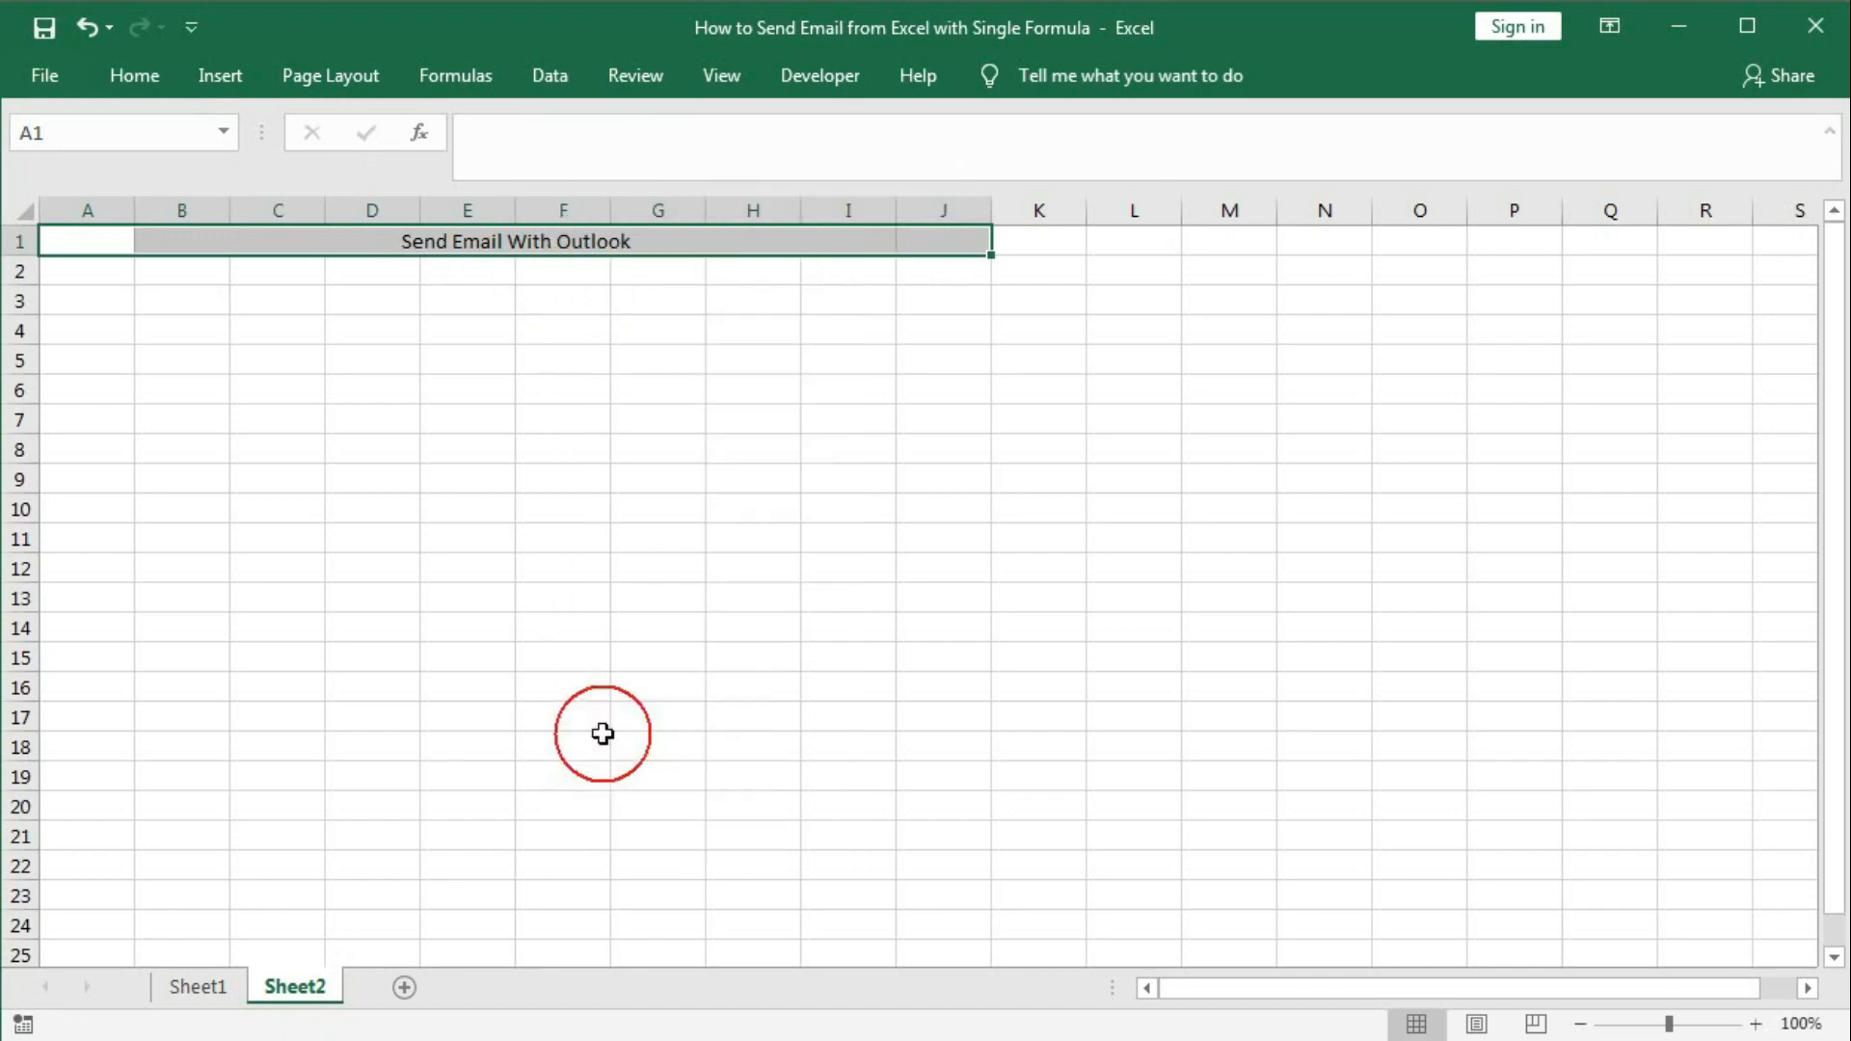
left_click_drag(641, 372, 1232, 214)
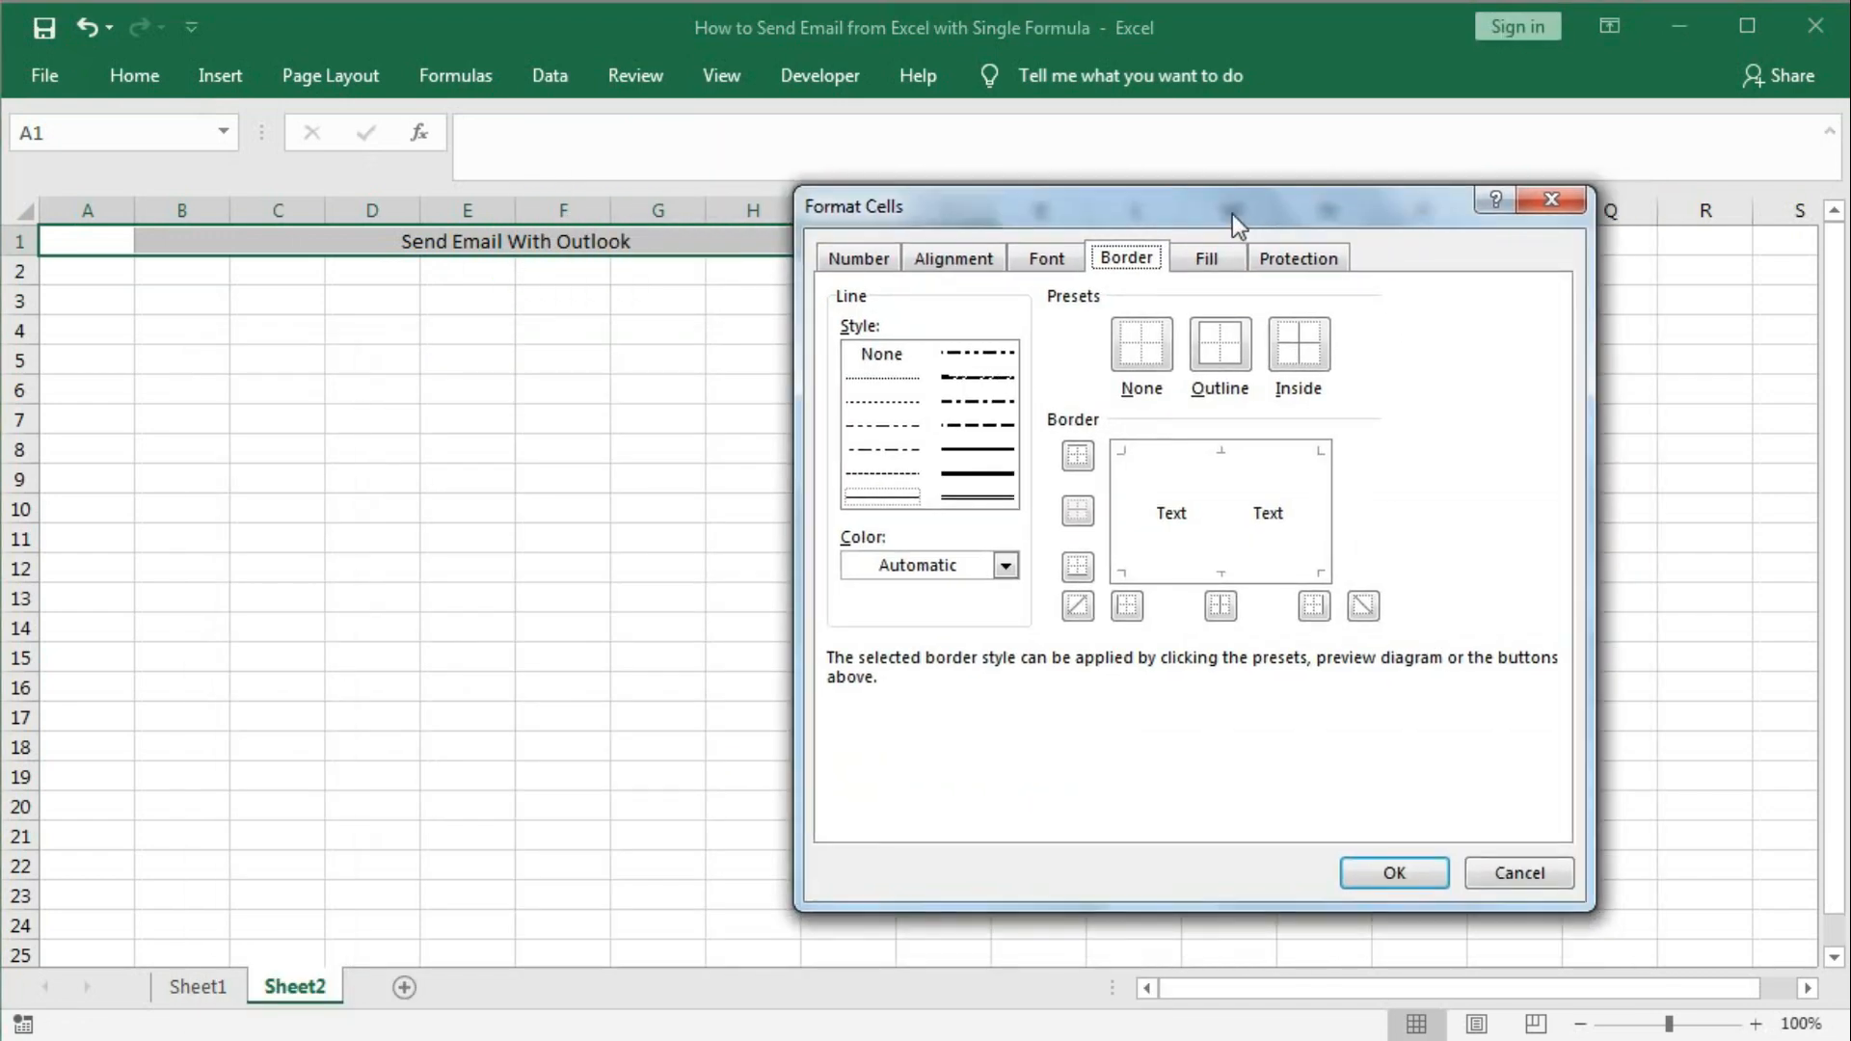
left_click(1204, 259)
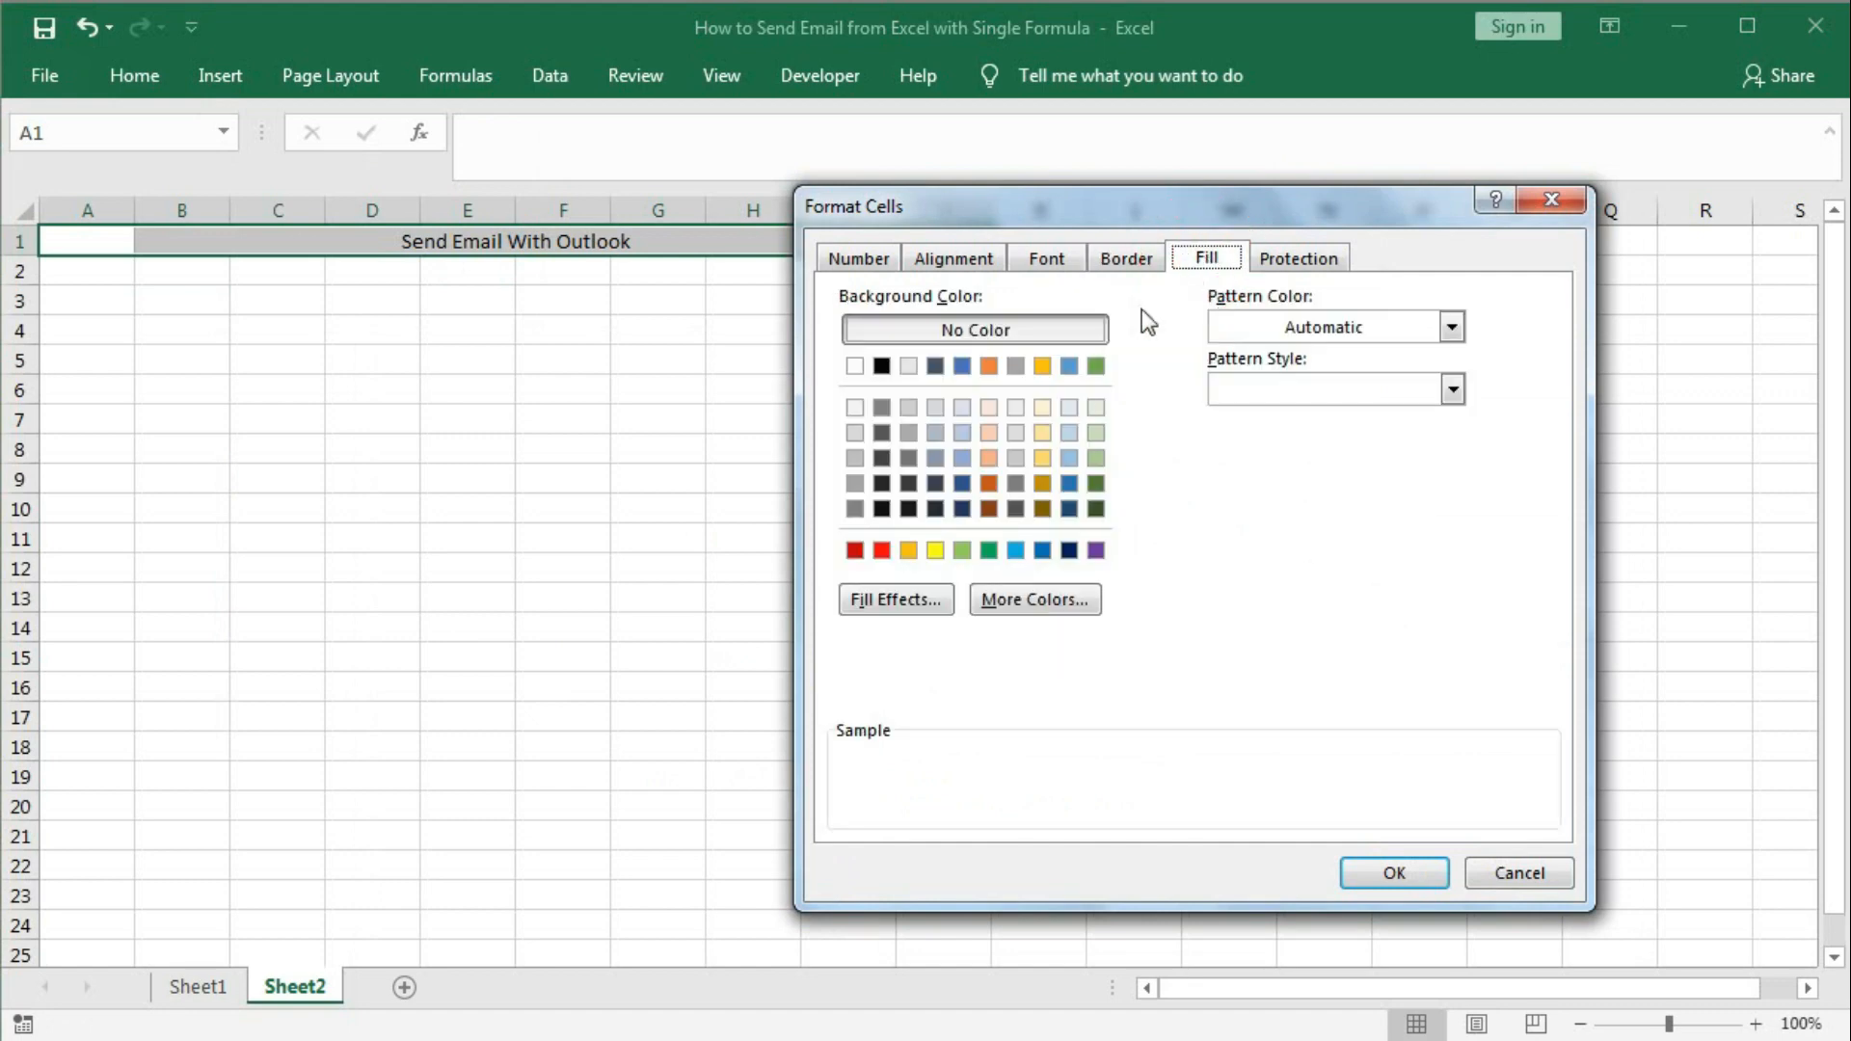
left_click(897, 599)
left_click_drag(751, 373, 1197, 214)
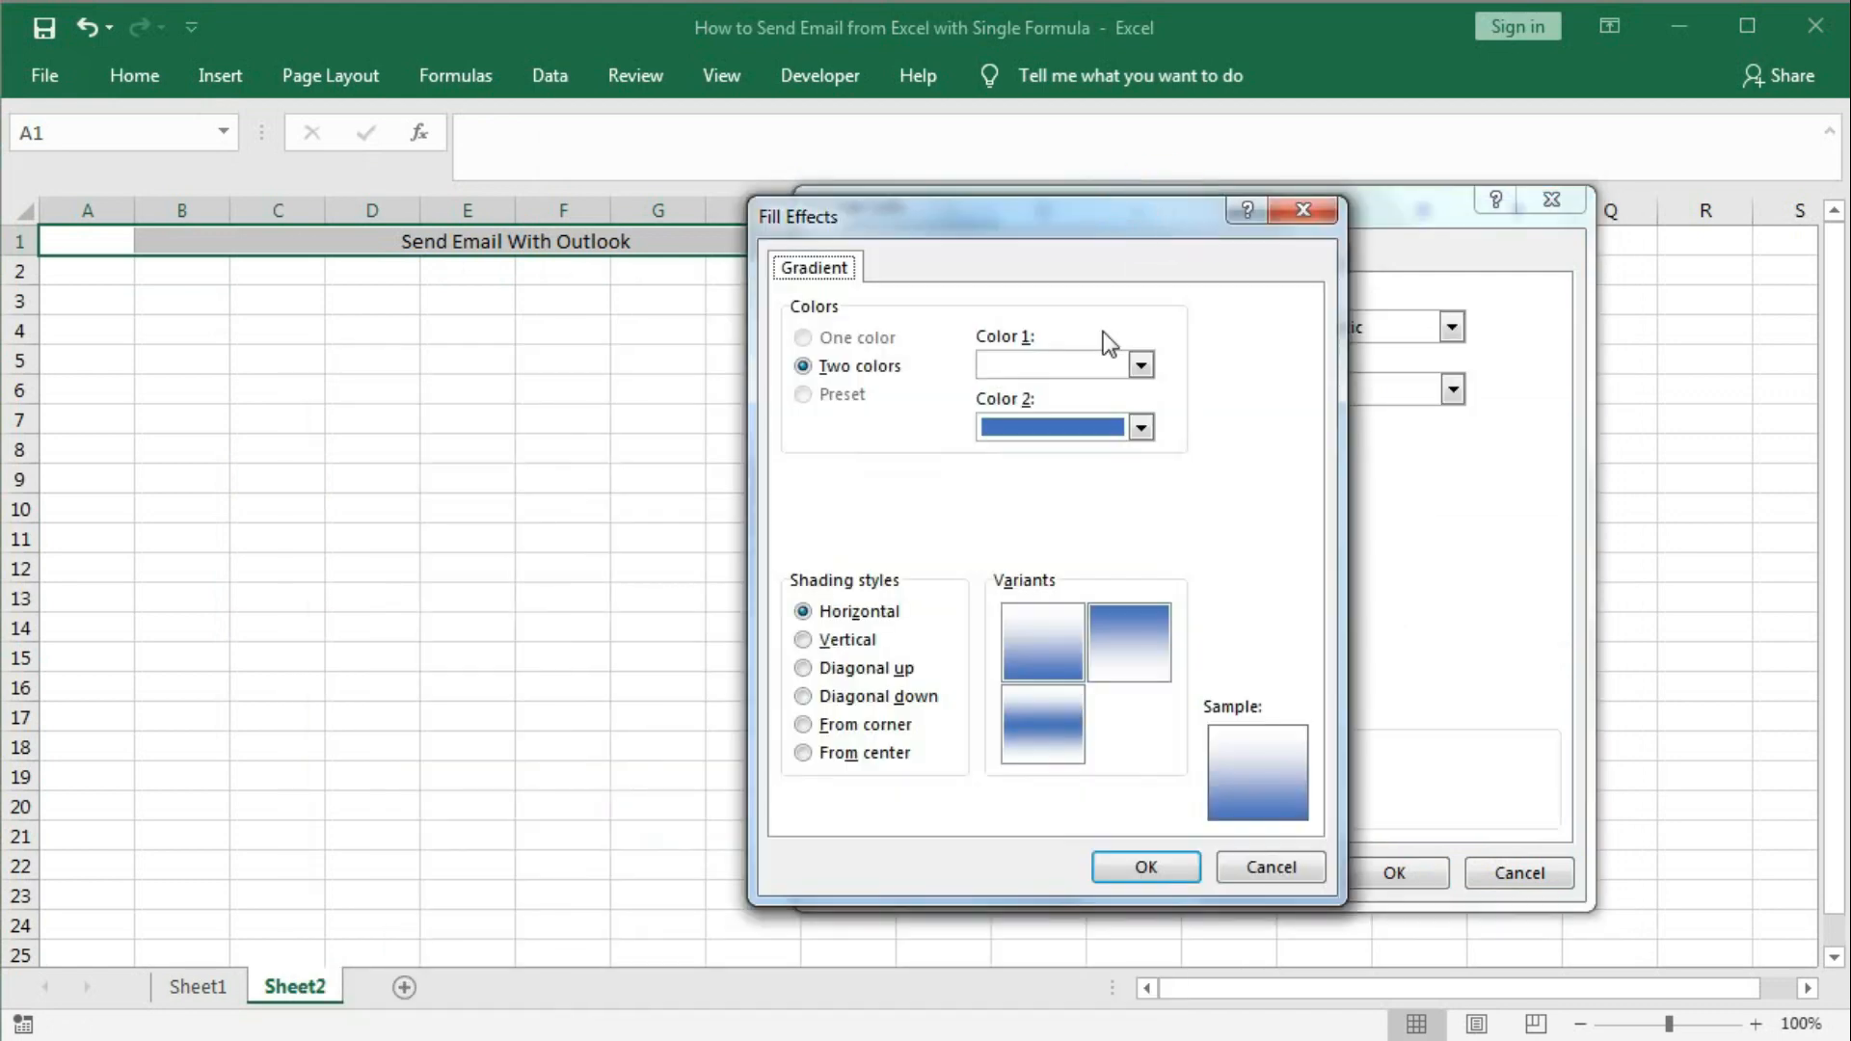
left_click(1139, 366)
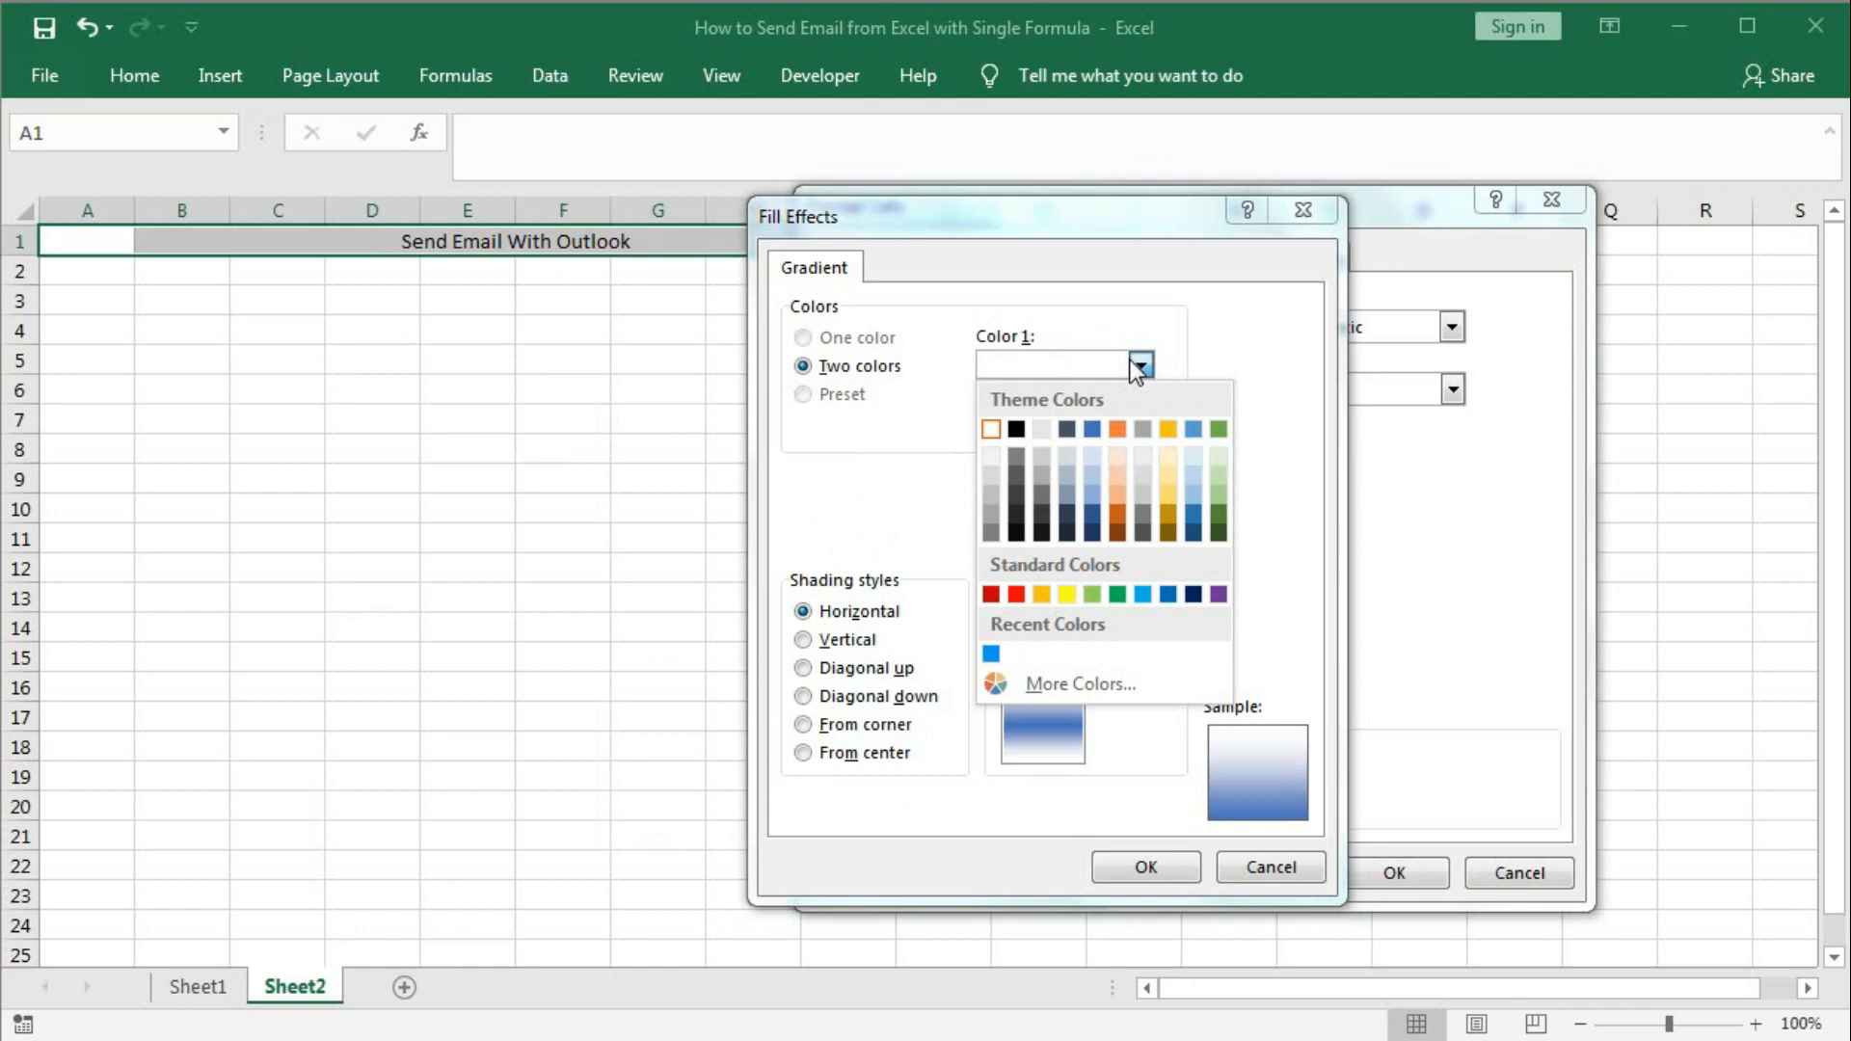
left_click(1194, 517)
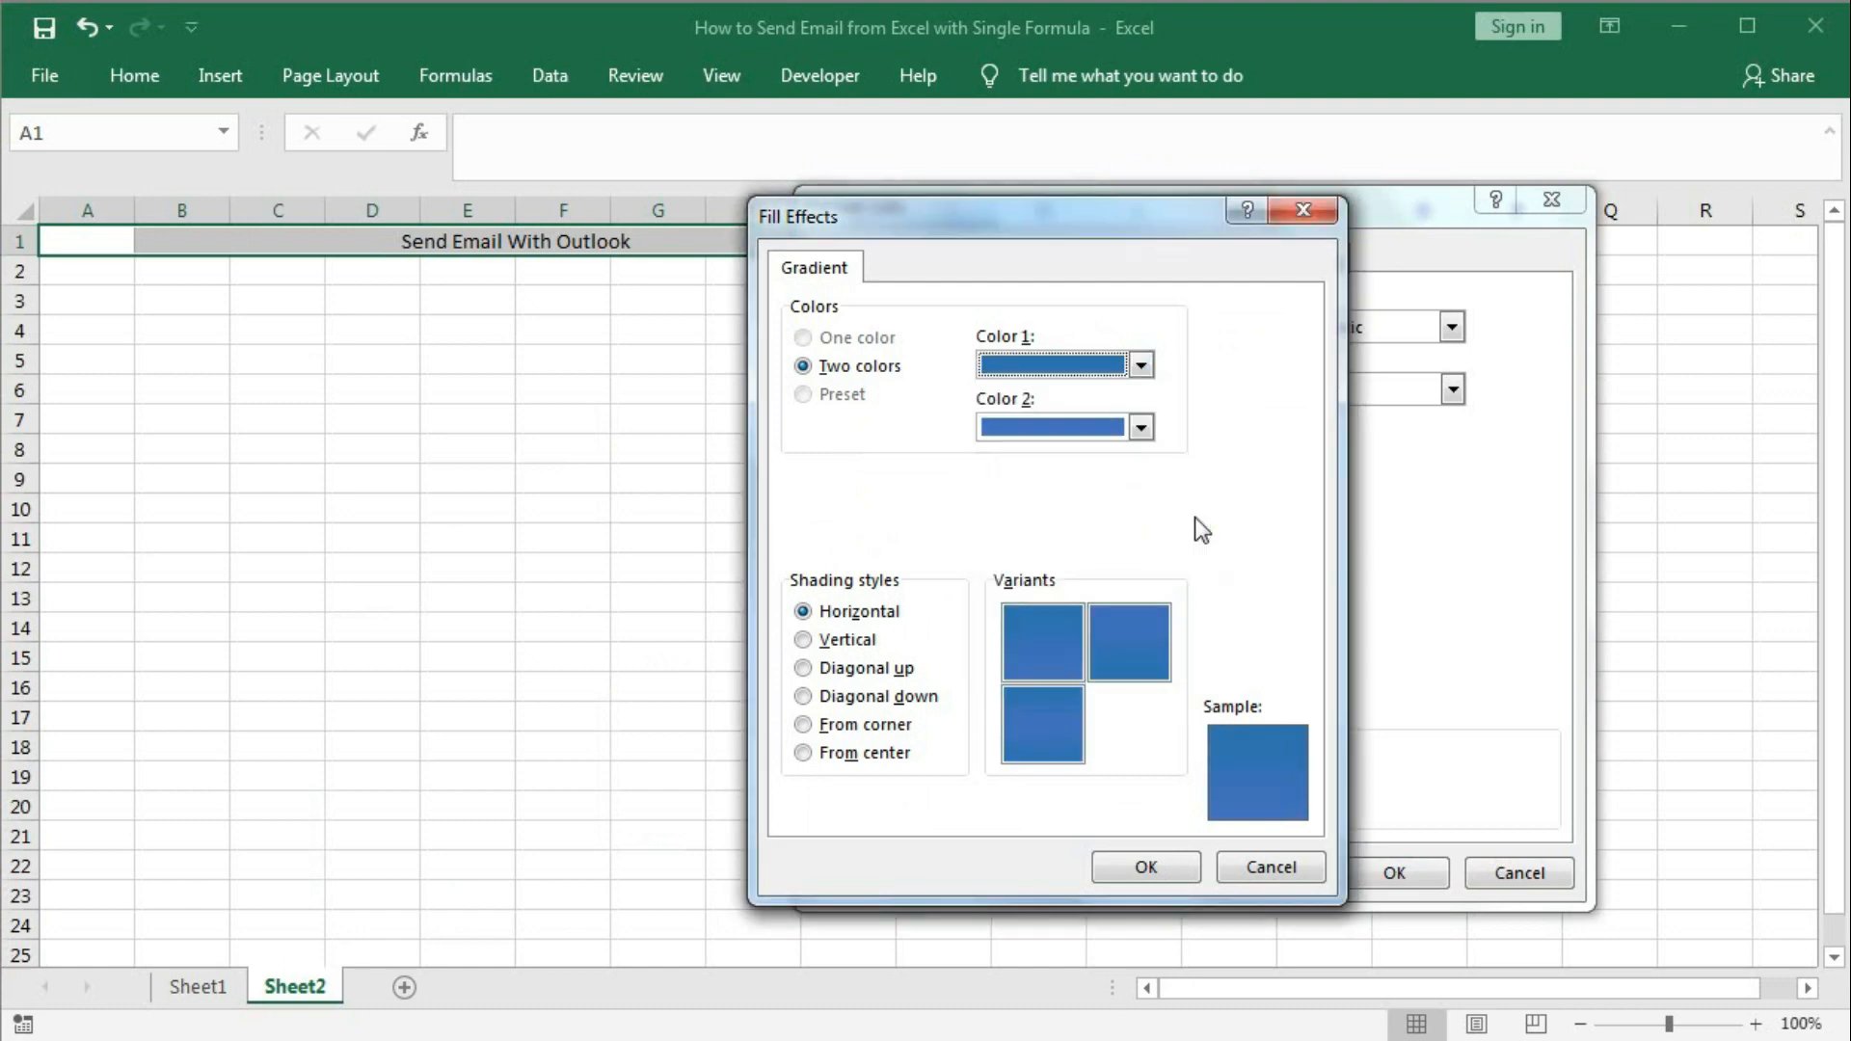
left_click(1141, 426)
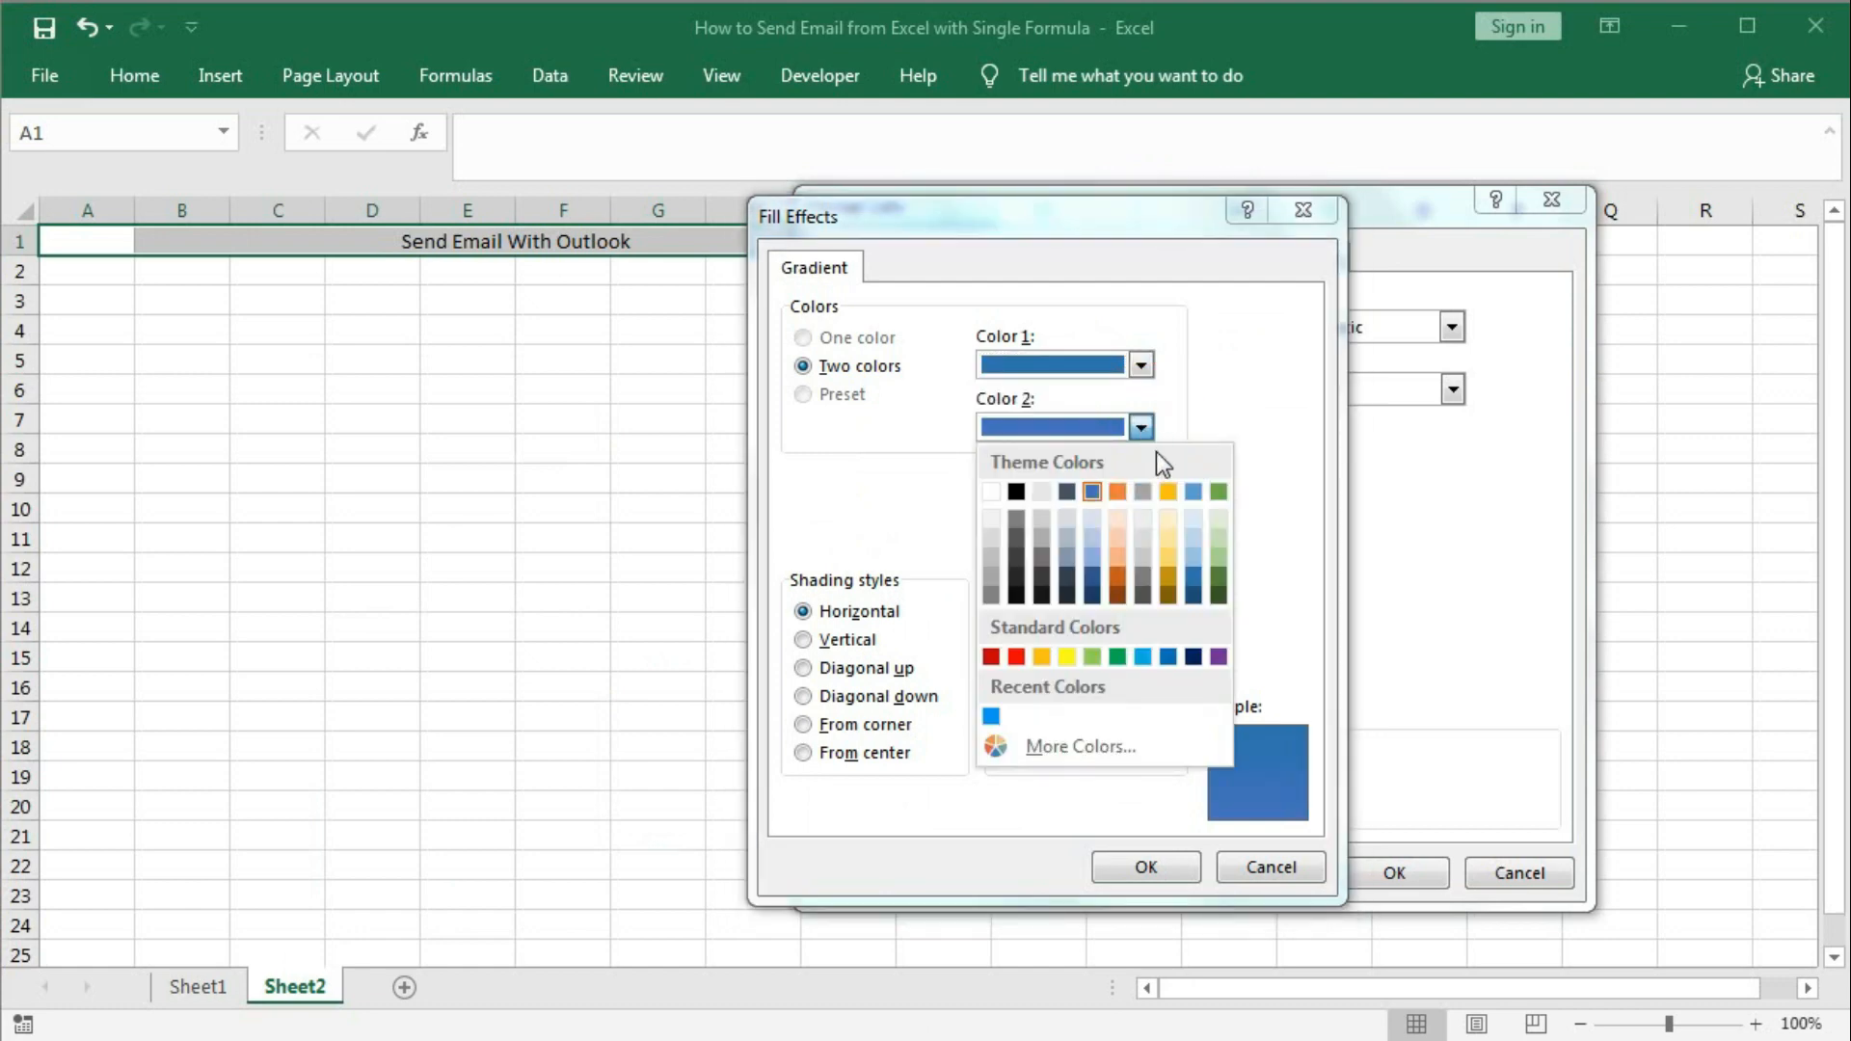
left_click(1188, 525)
left_click(1015, 648)
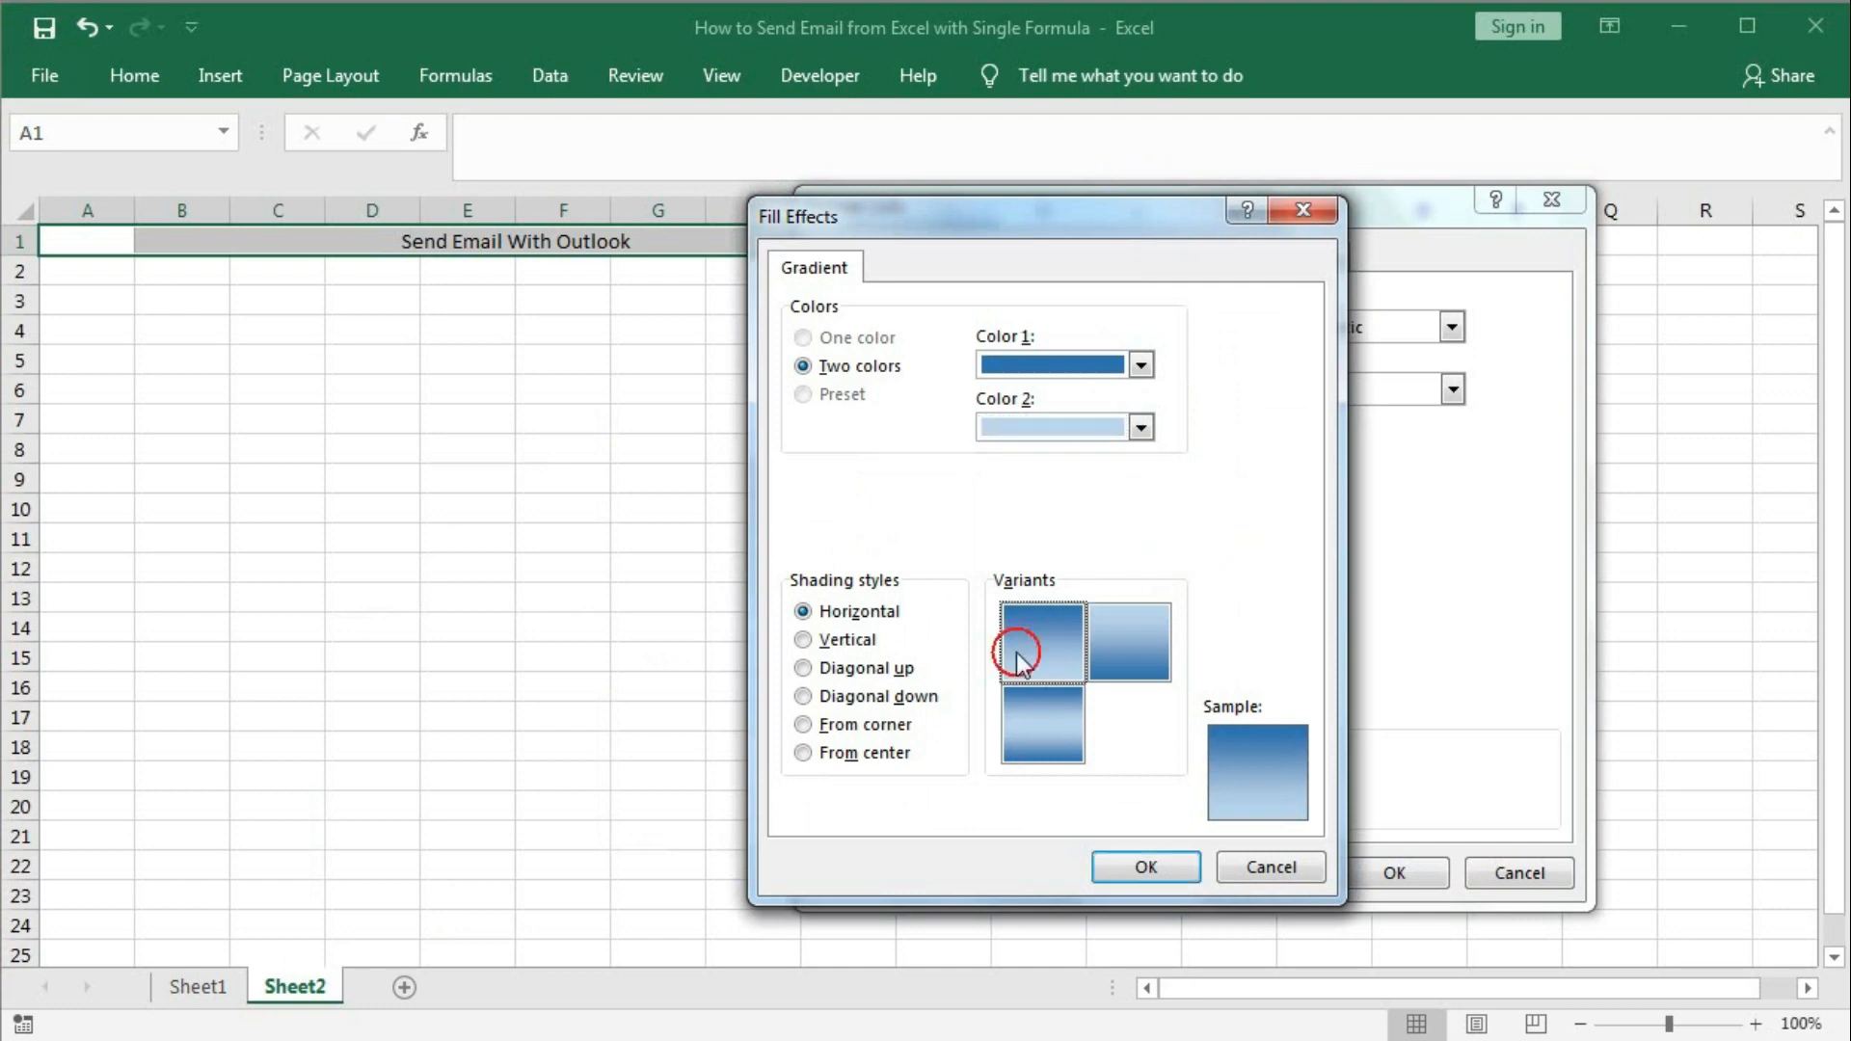
left_click(1125, 871)
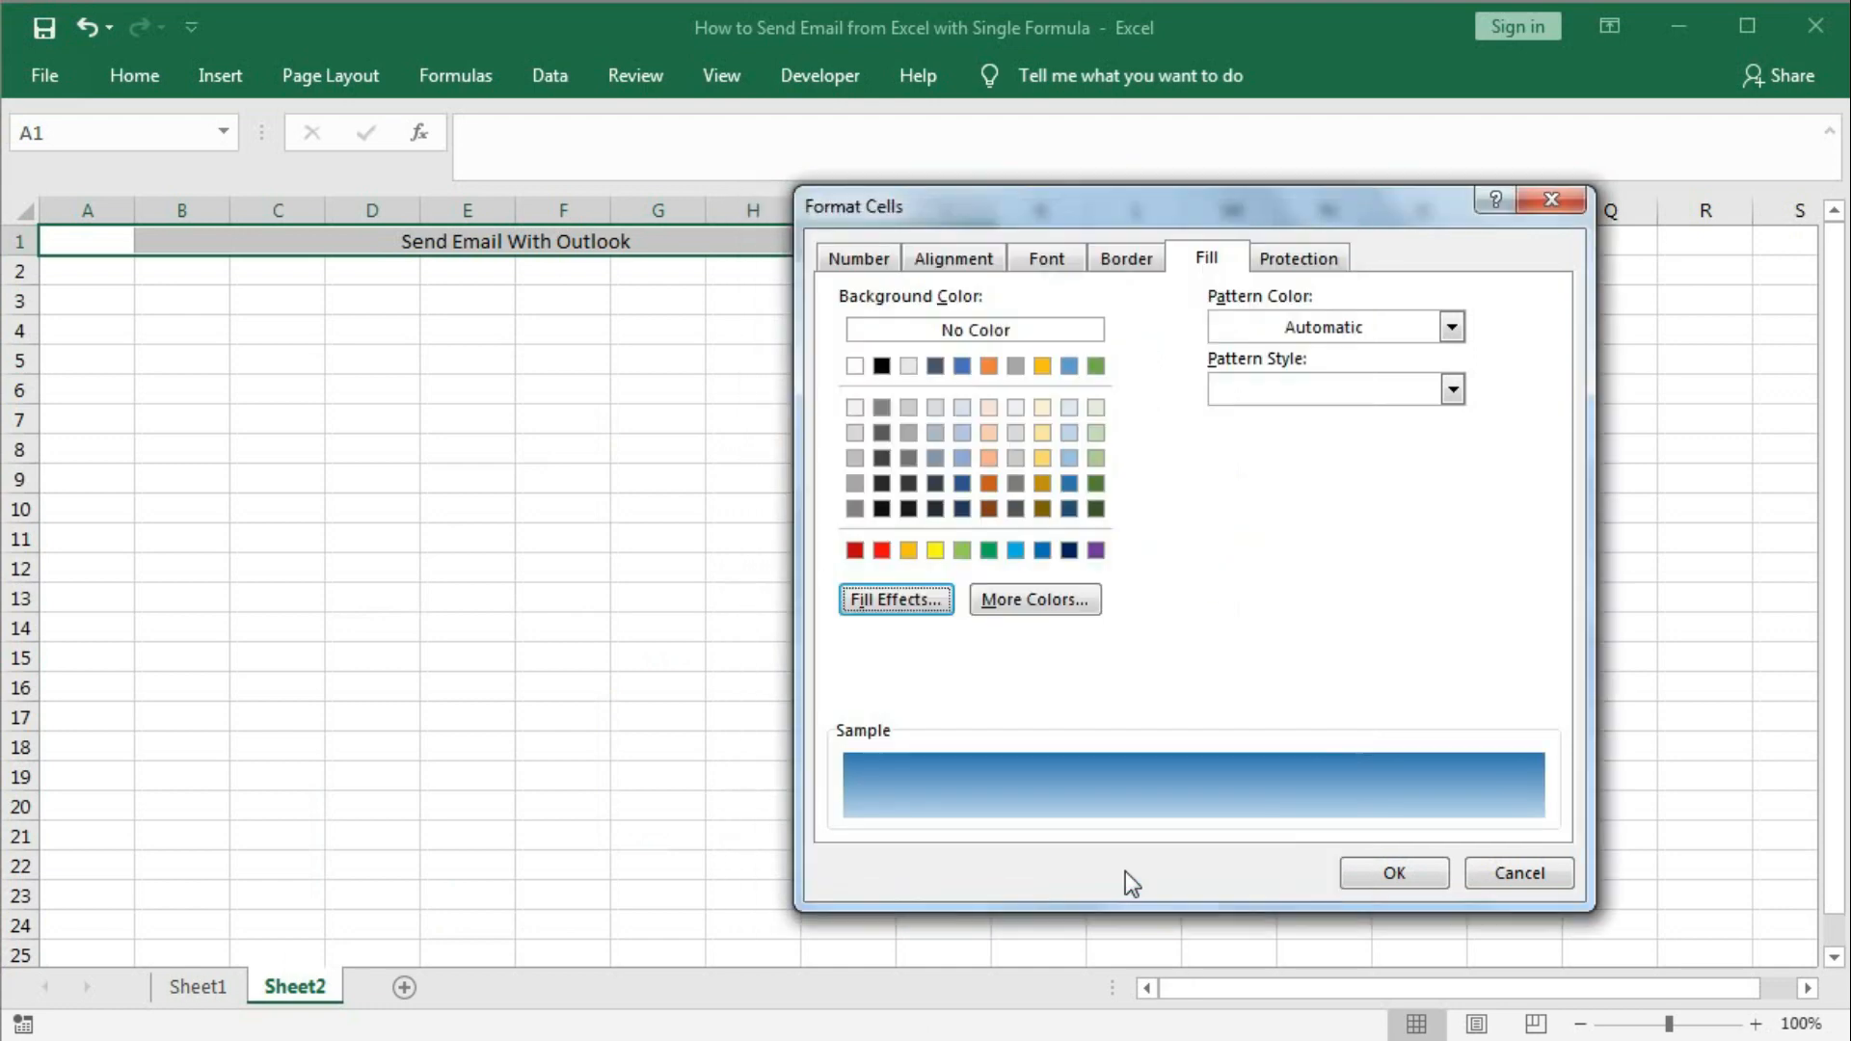
left_click(1367, 872)
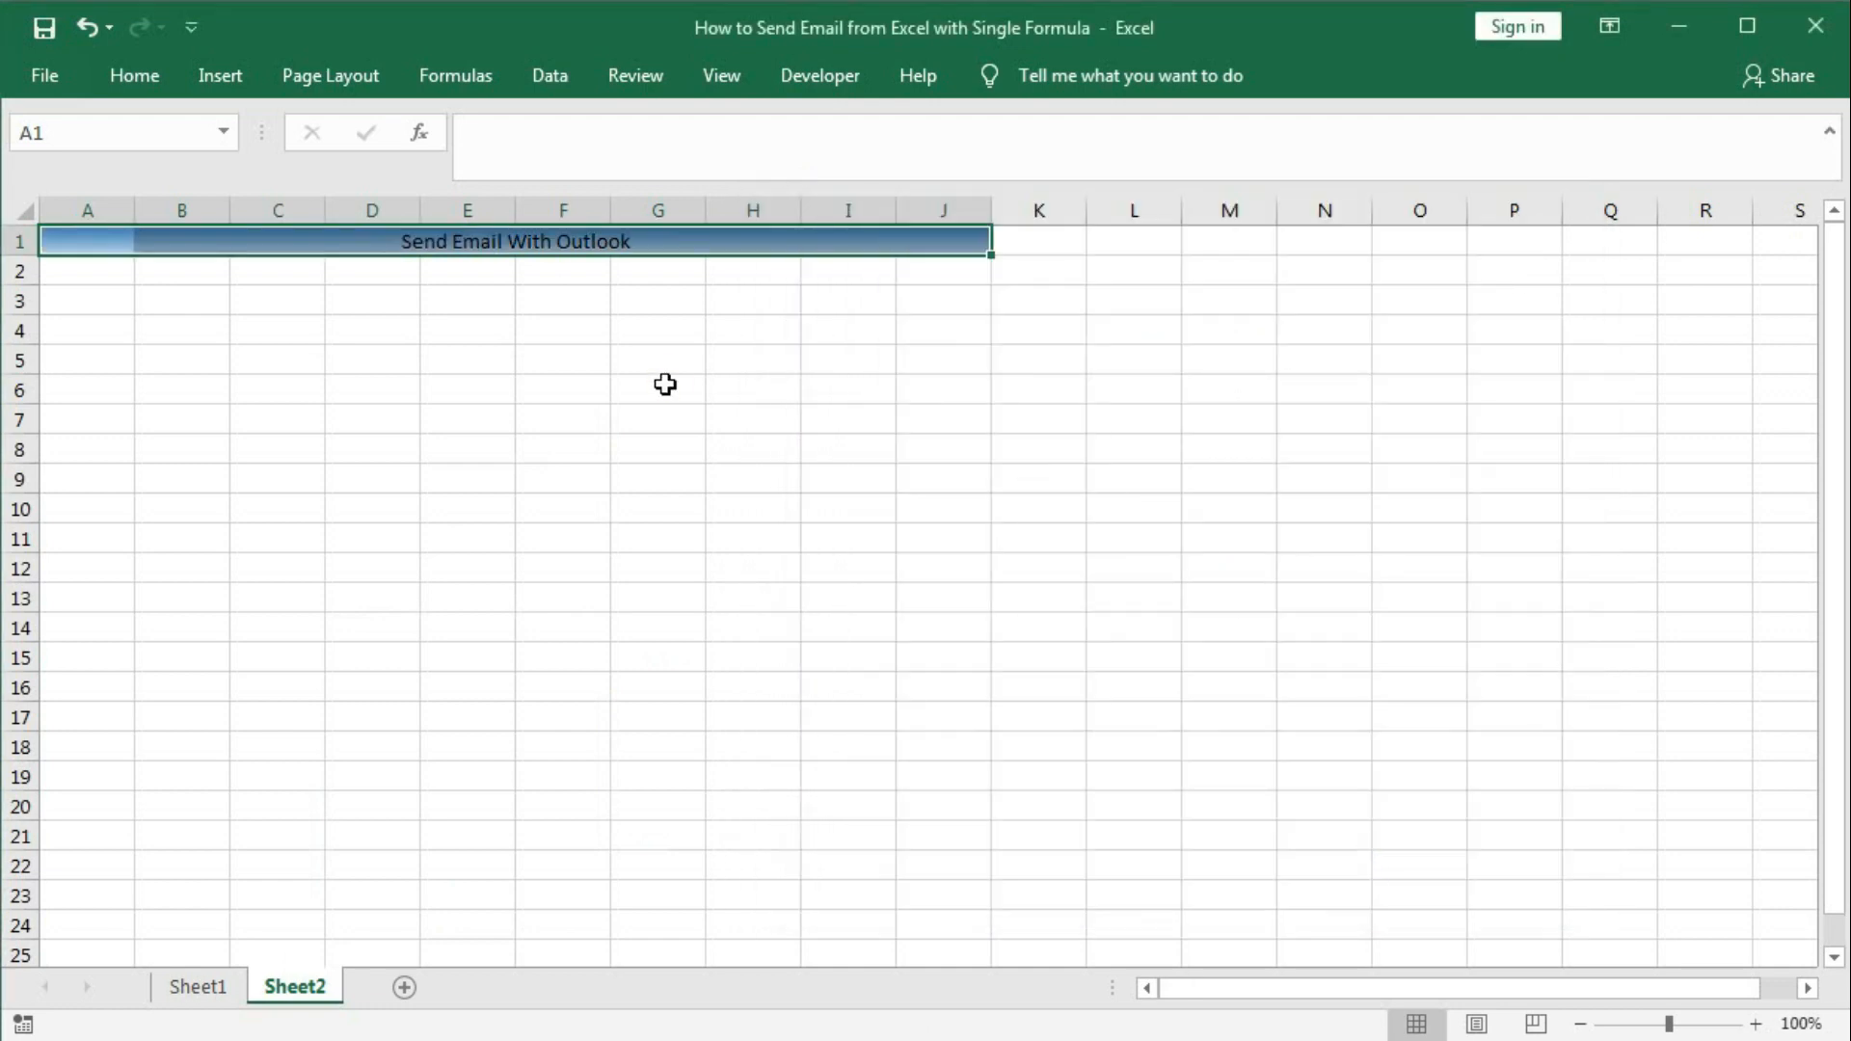
Change the B1 title font to Freehand521 BT.
left_click(663, 386)
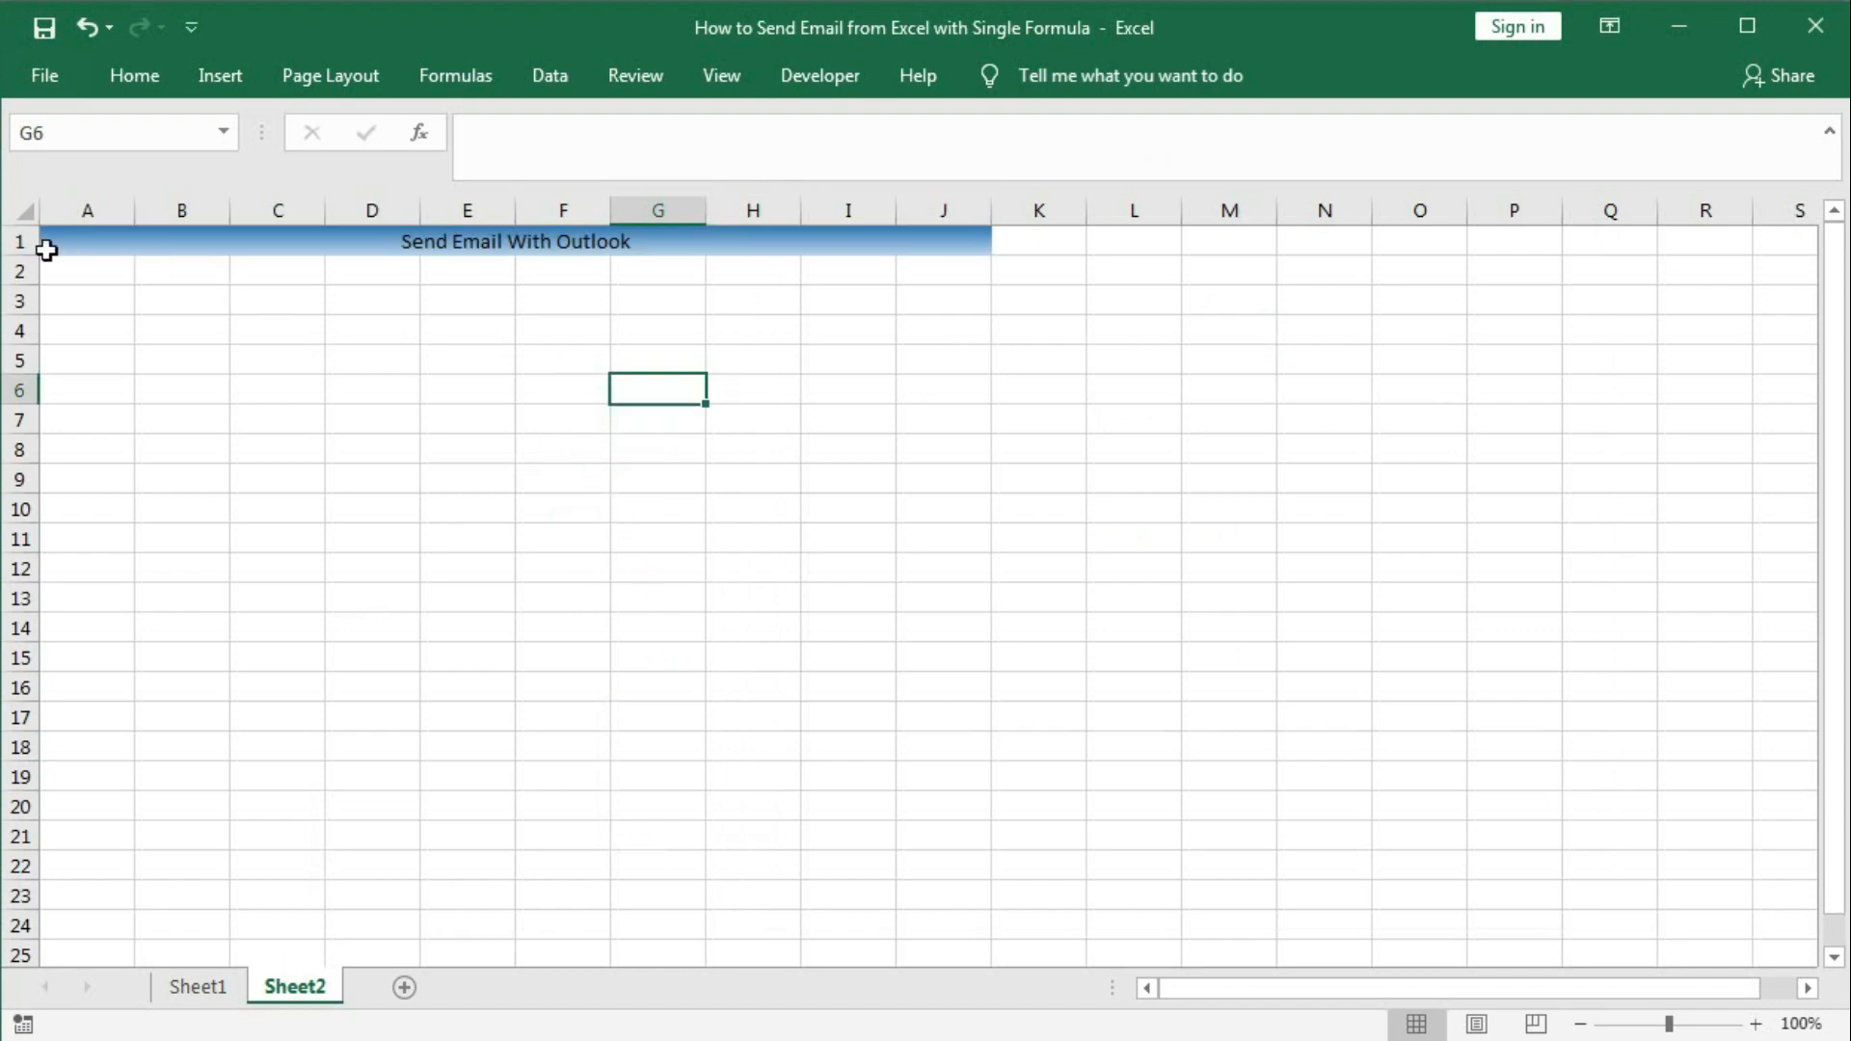
left_click(410, 244)
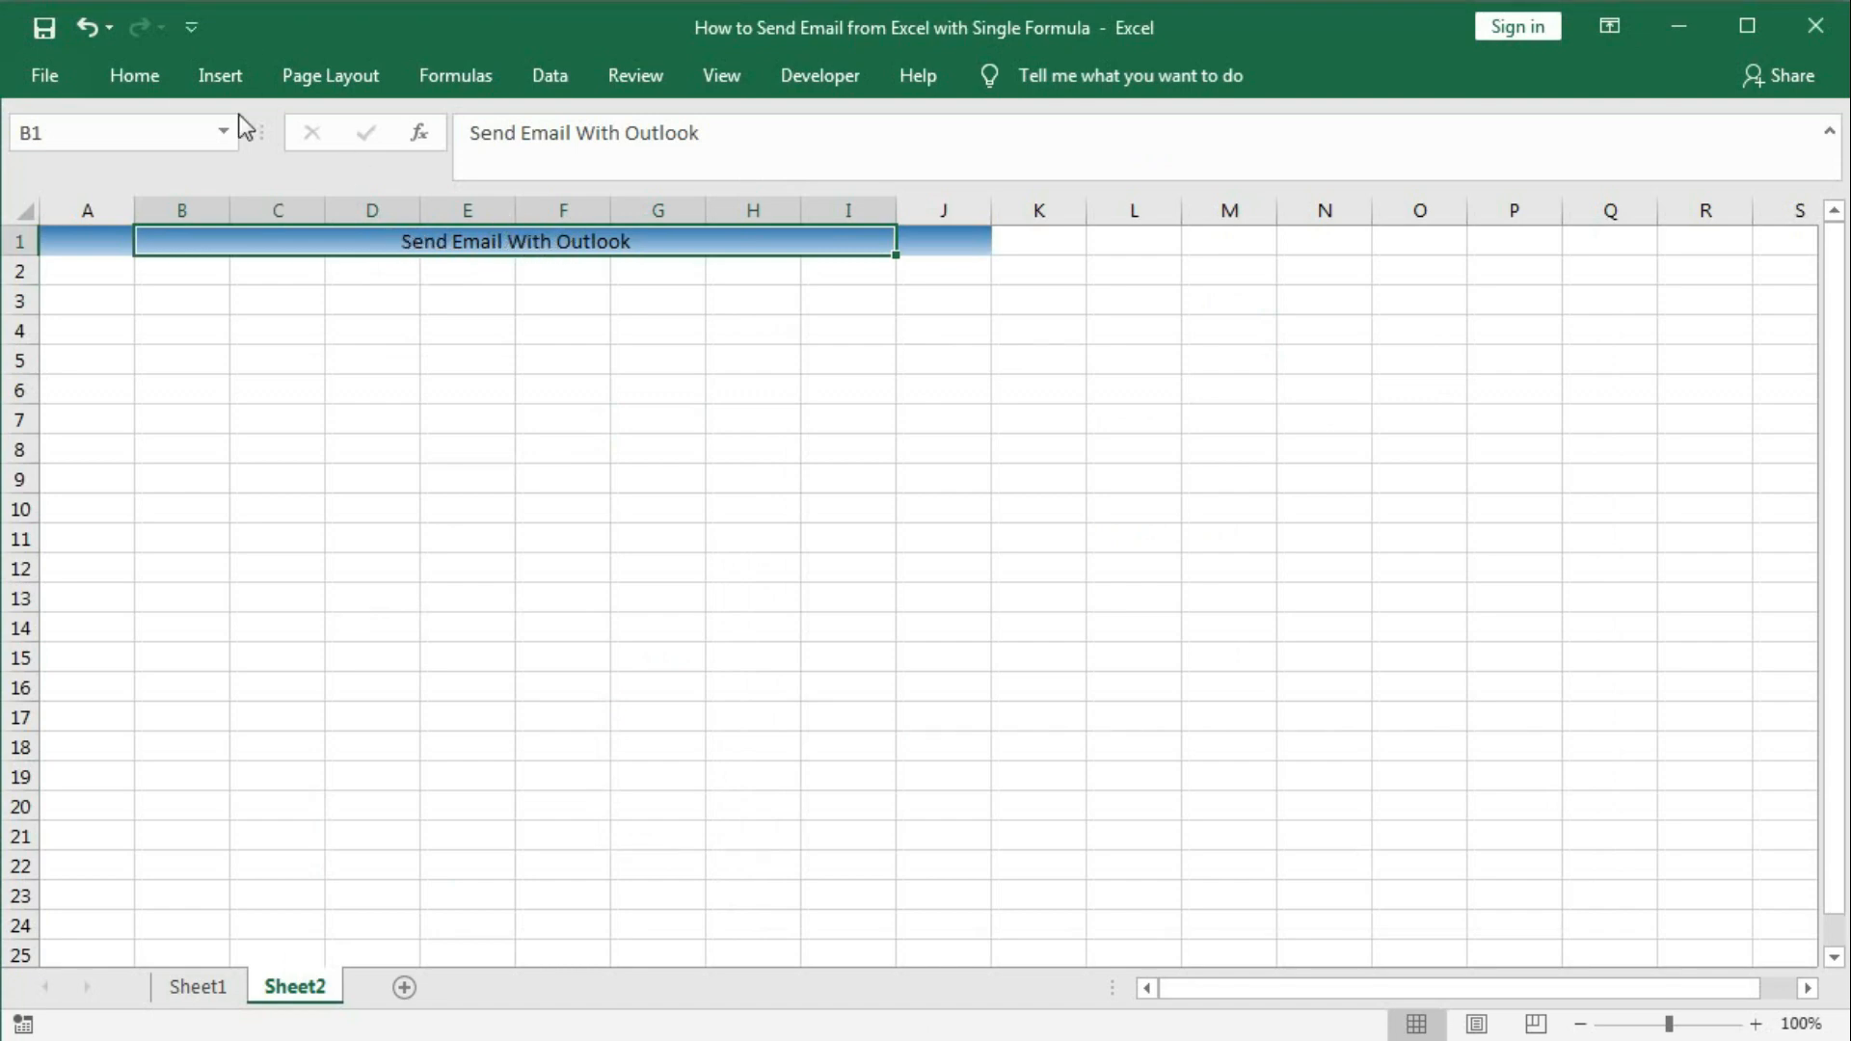
left_click(134, 75)
left_click(289, 132)
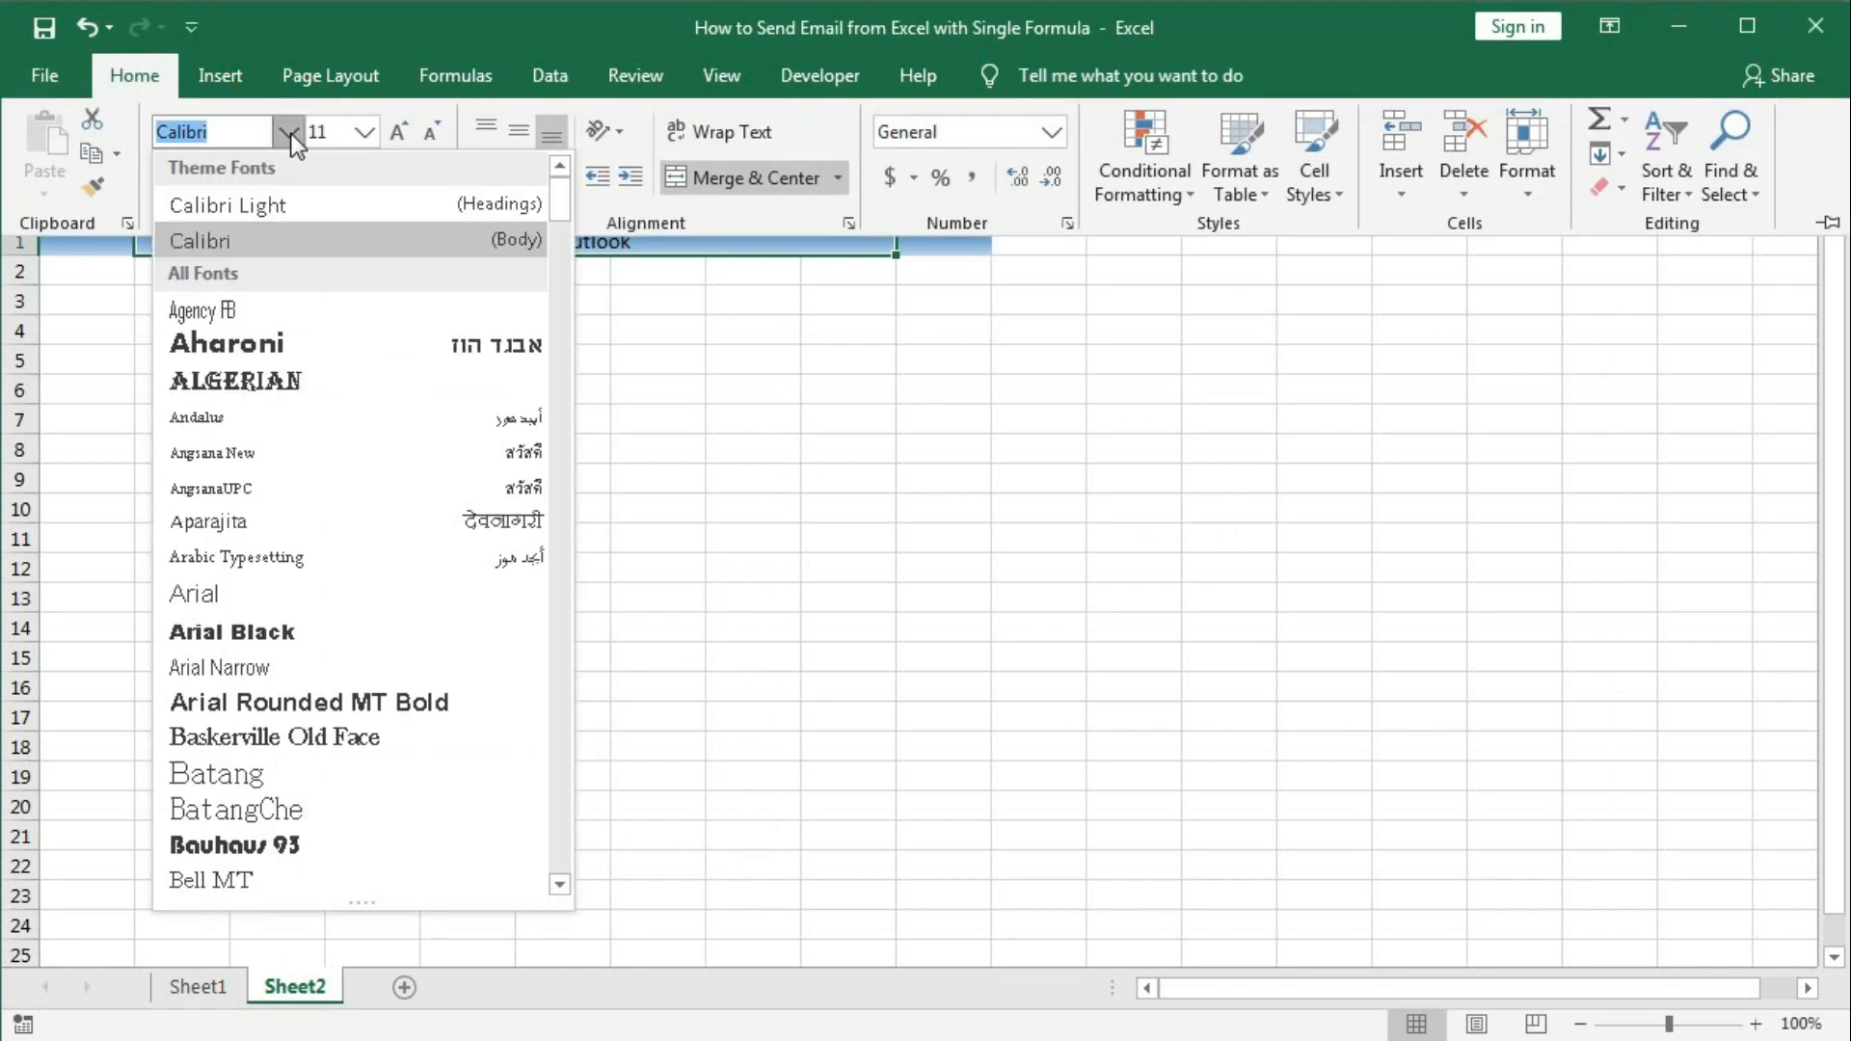
scroll(309, 552, "down", 10)
scroll(308, 552, "down", 15)
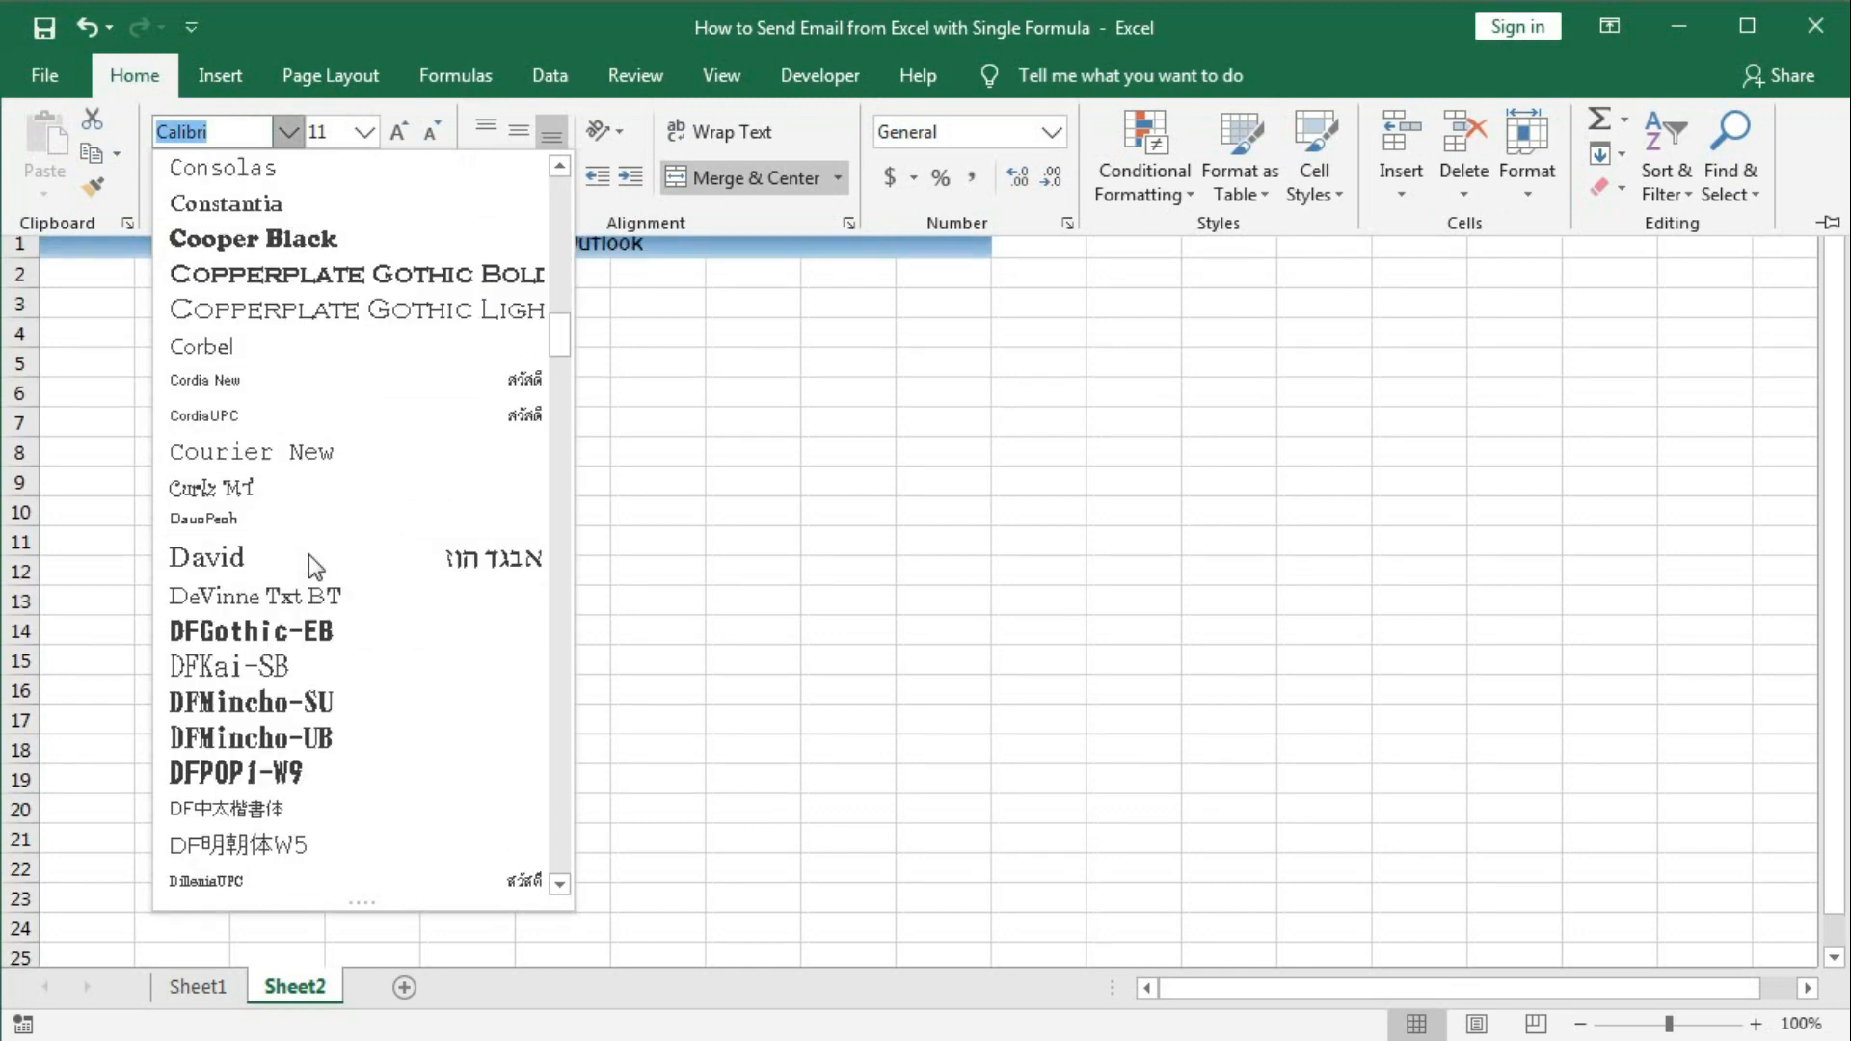
scroll(308, 555, "down", 5)
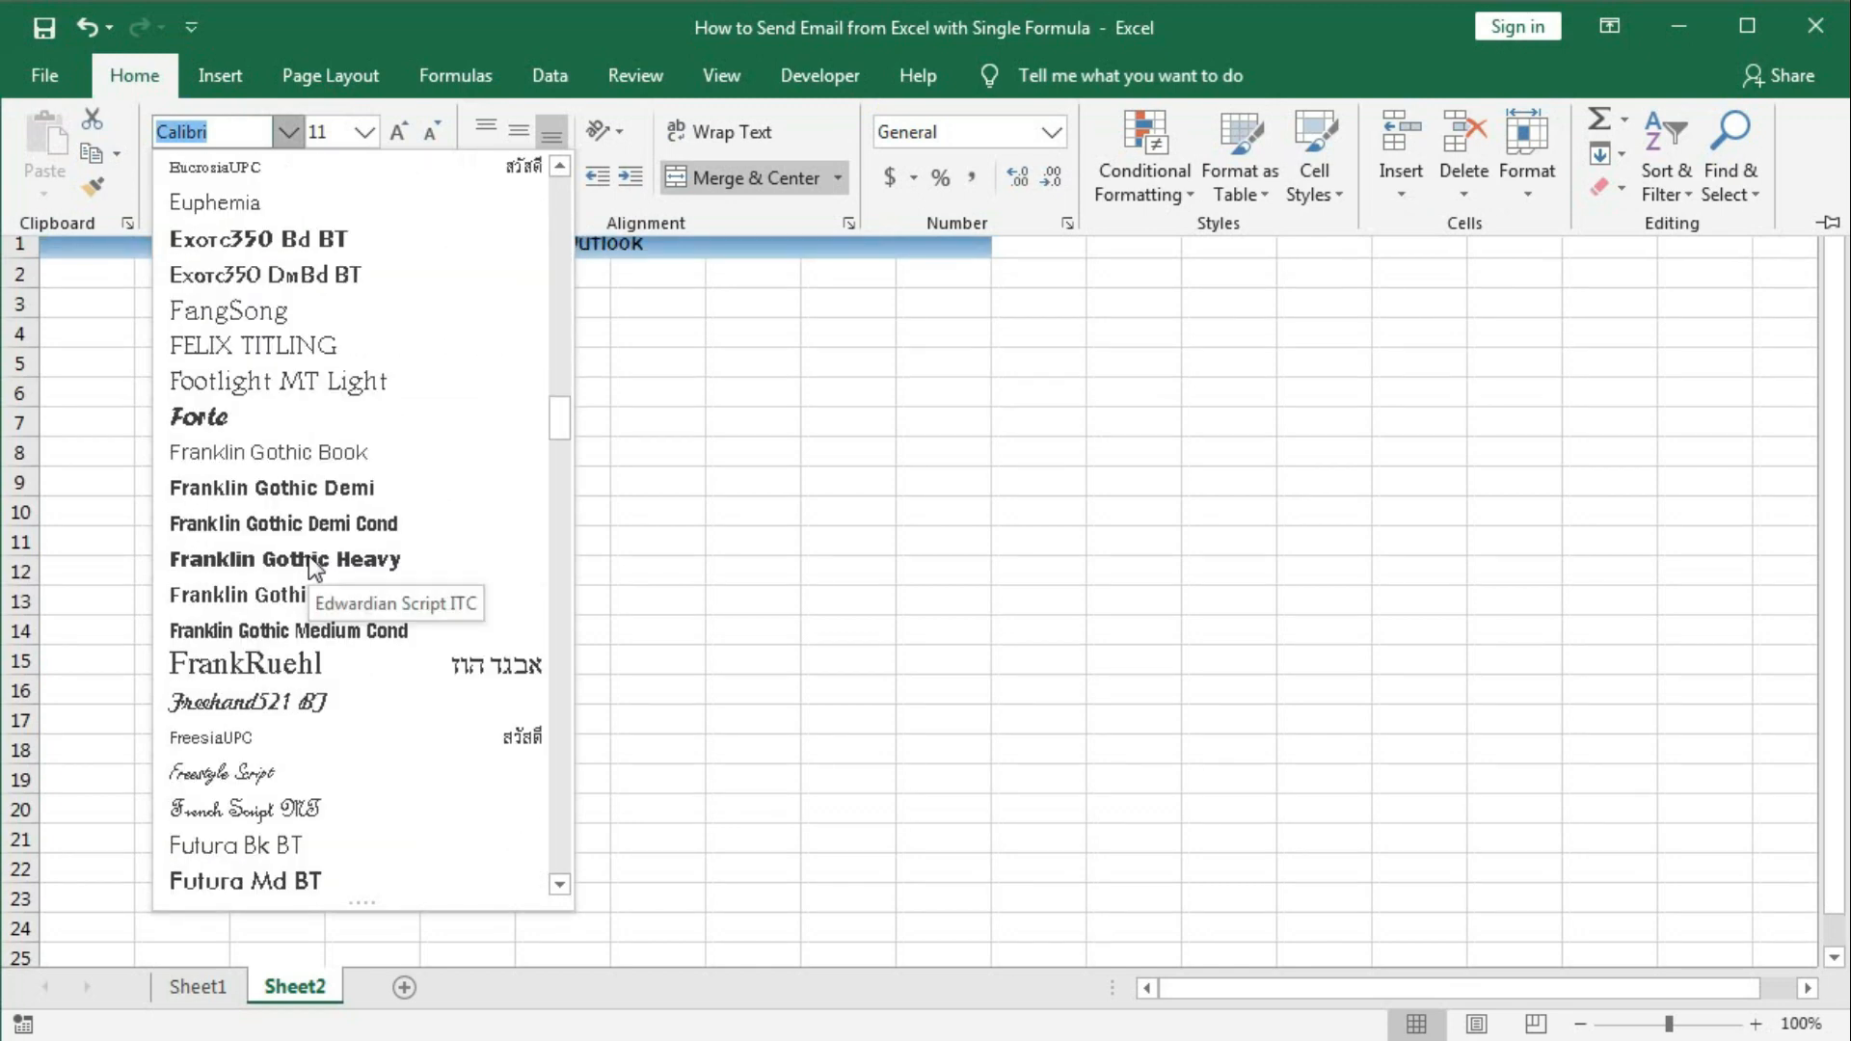
left_click(280, 701)
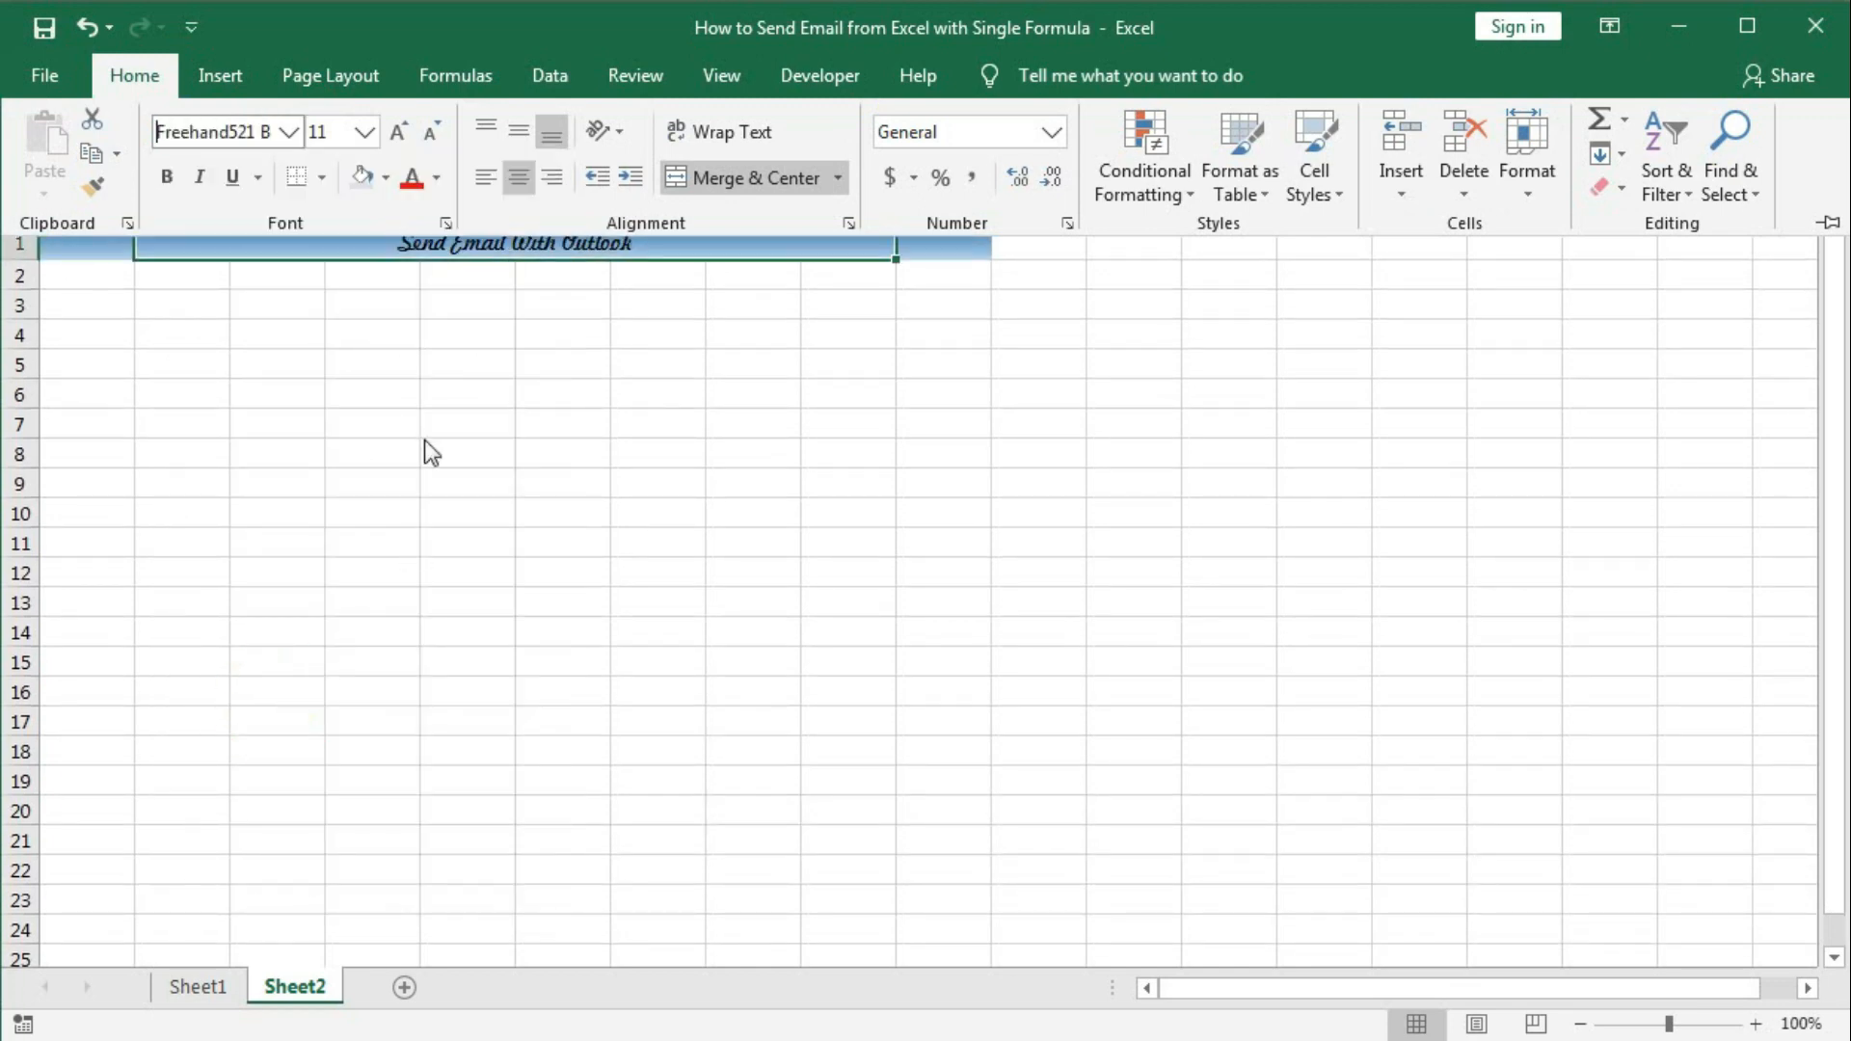
Set the title font size to 55 pt and its colour to dark blue.
left_click(364, 140)
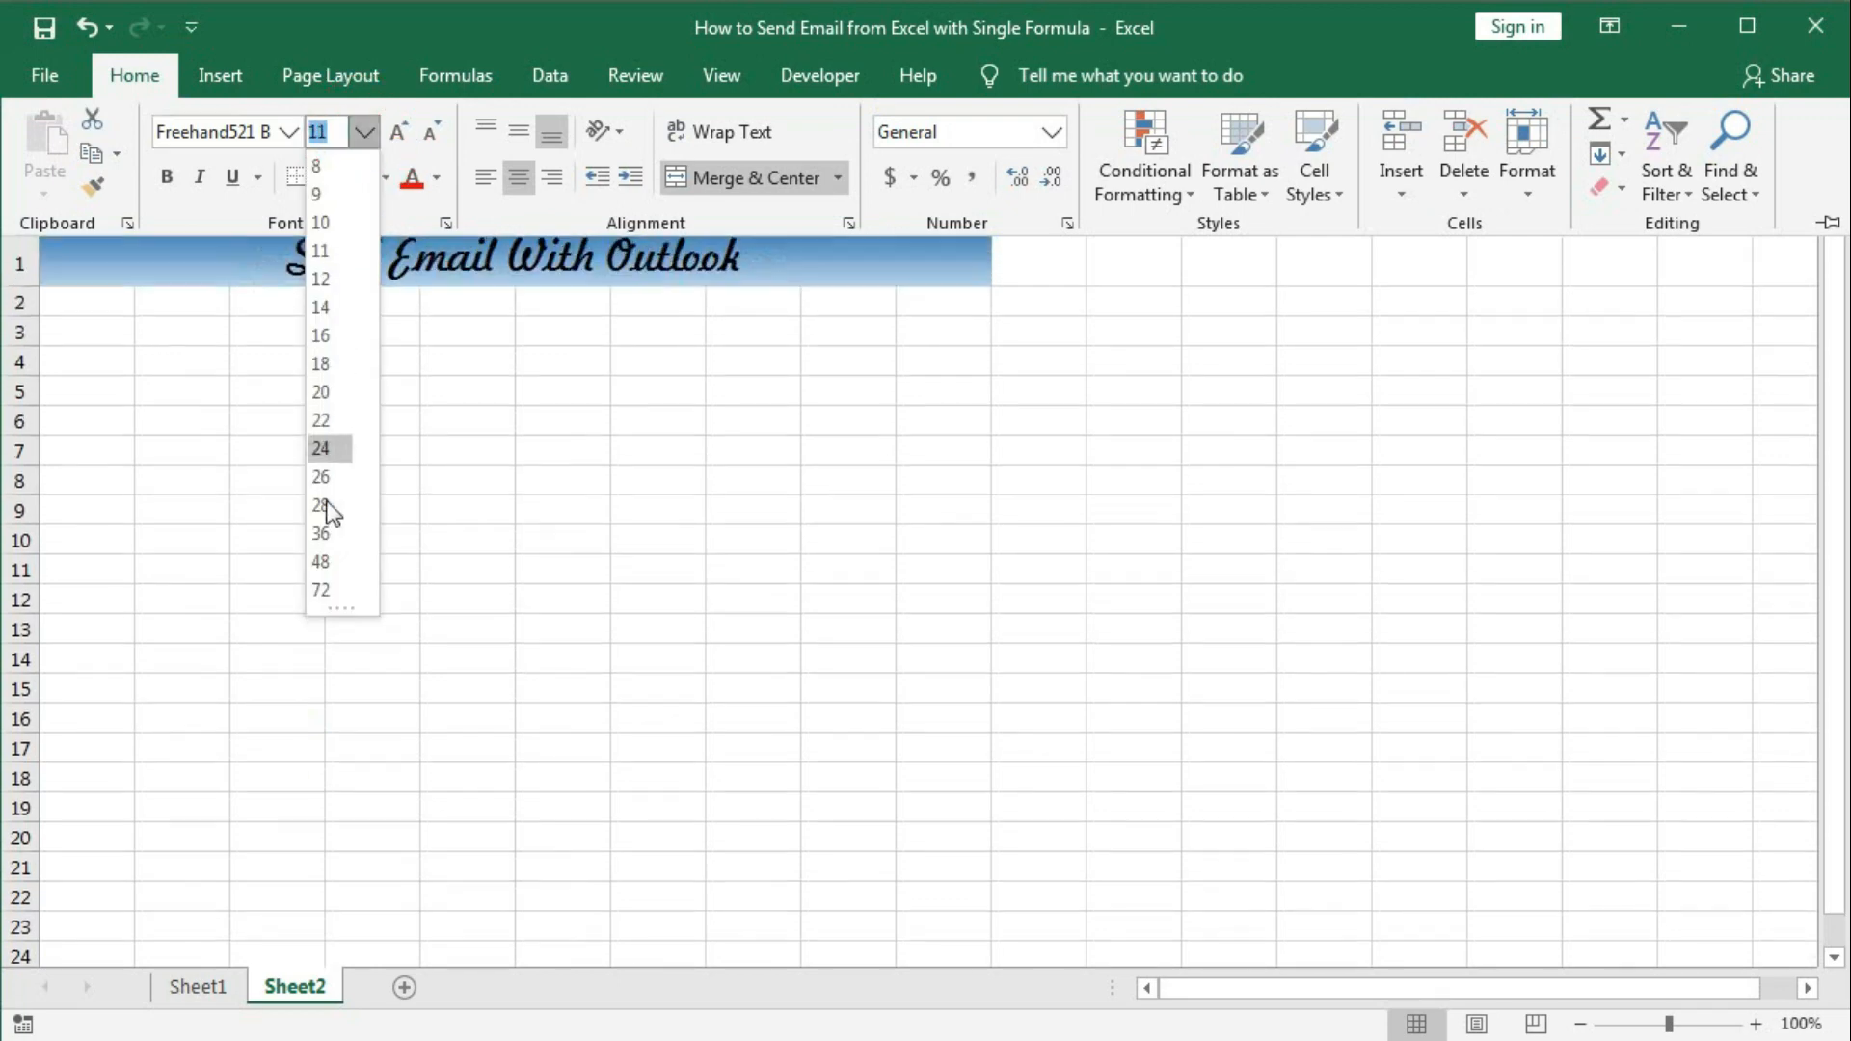
left_click(321, 561)
left_click(400, 132)
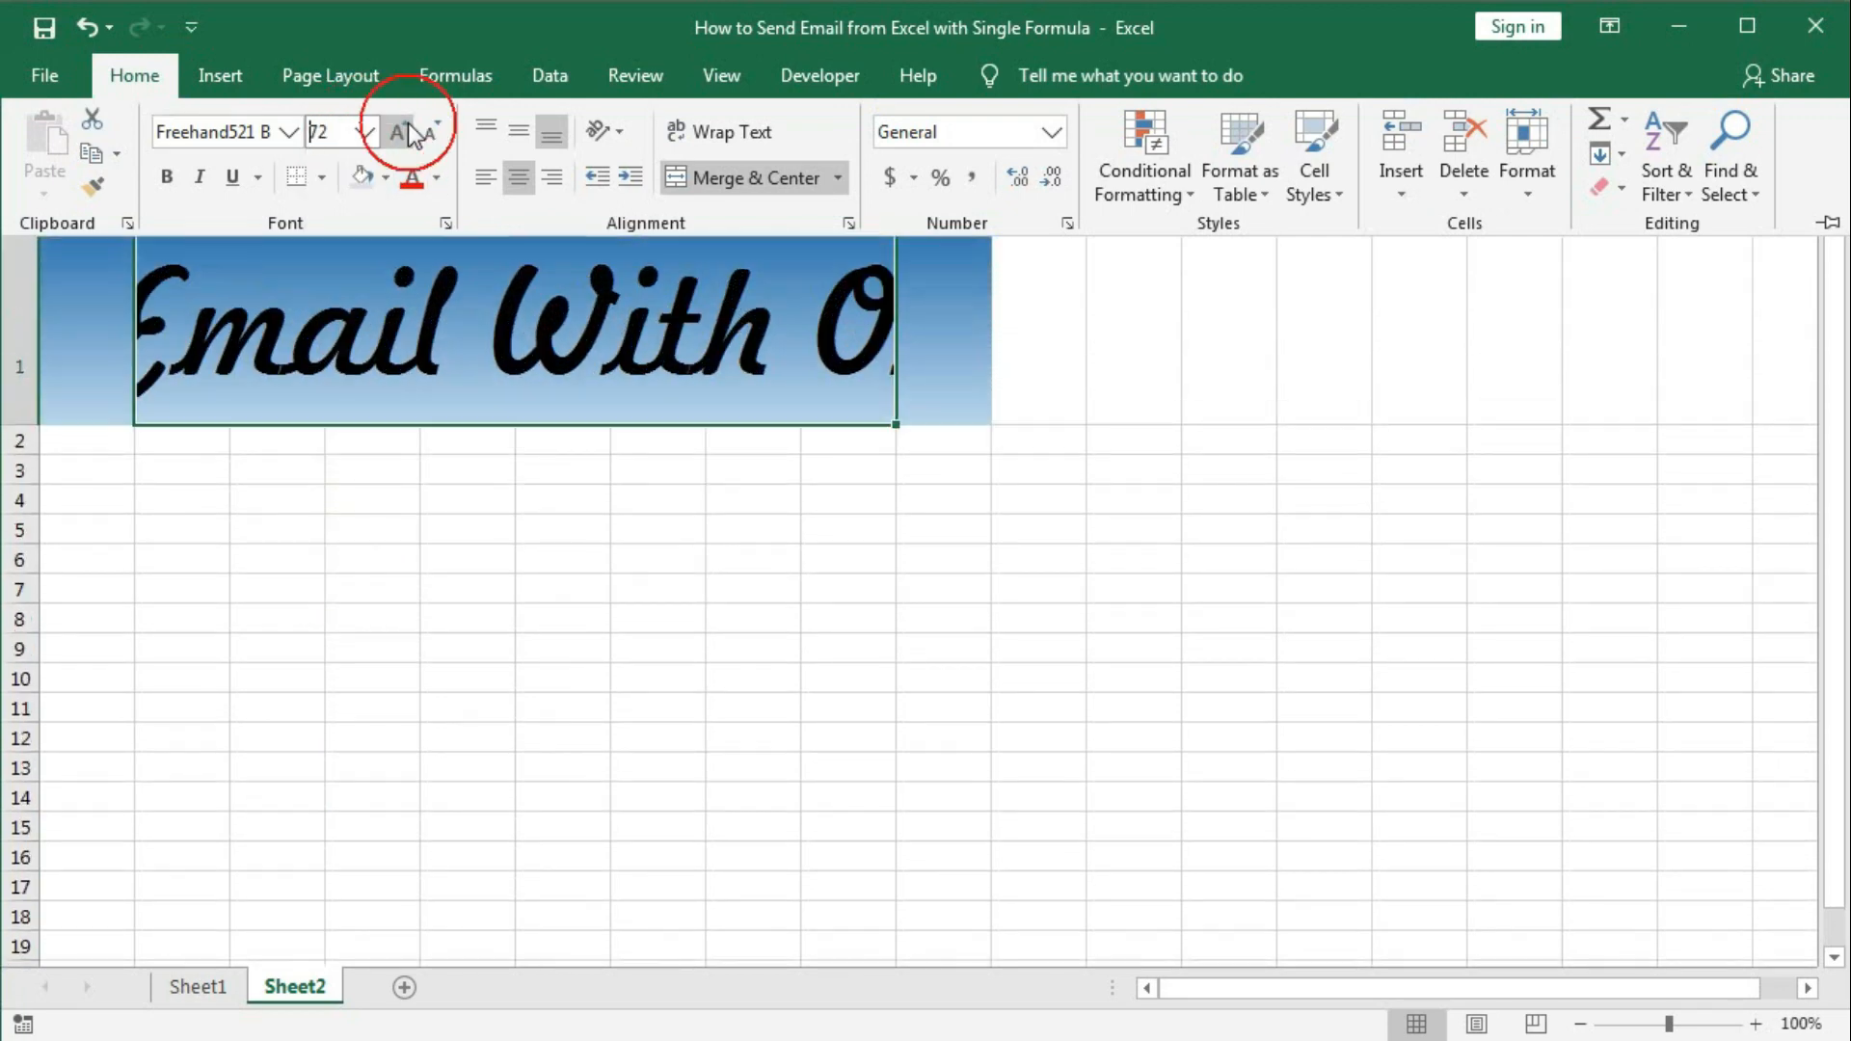
left_click(342, 131)
double_click(321, 131)
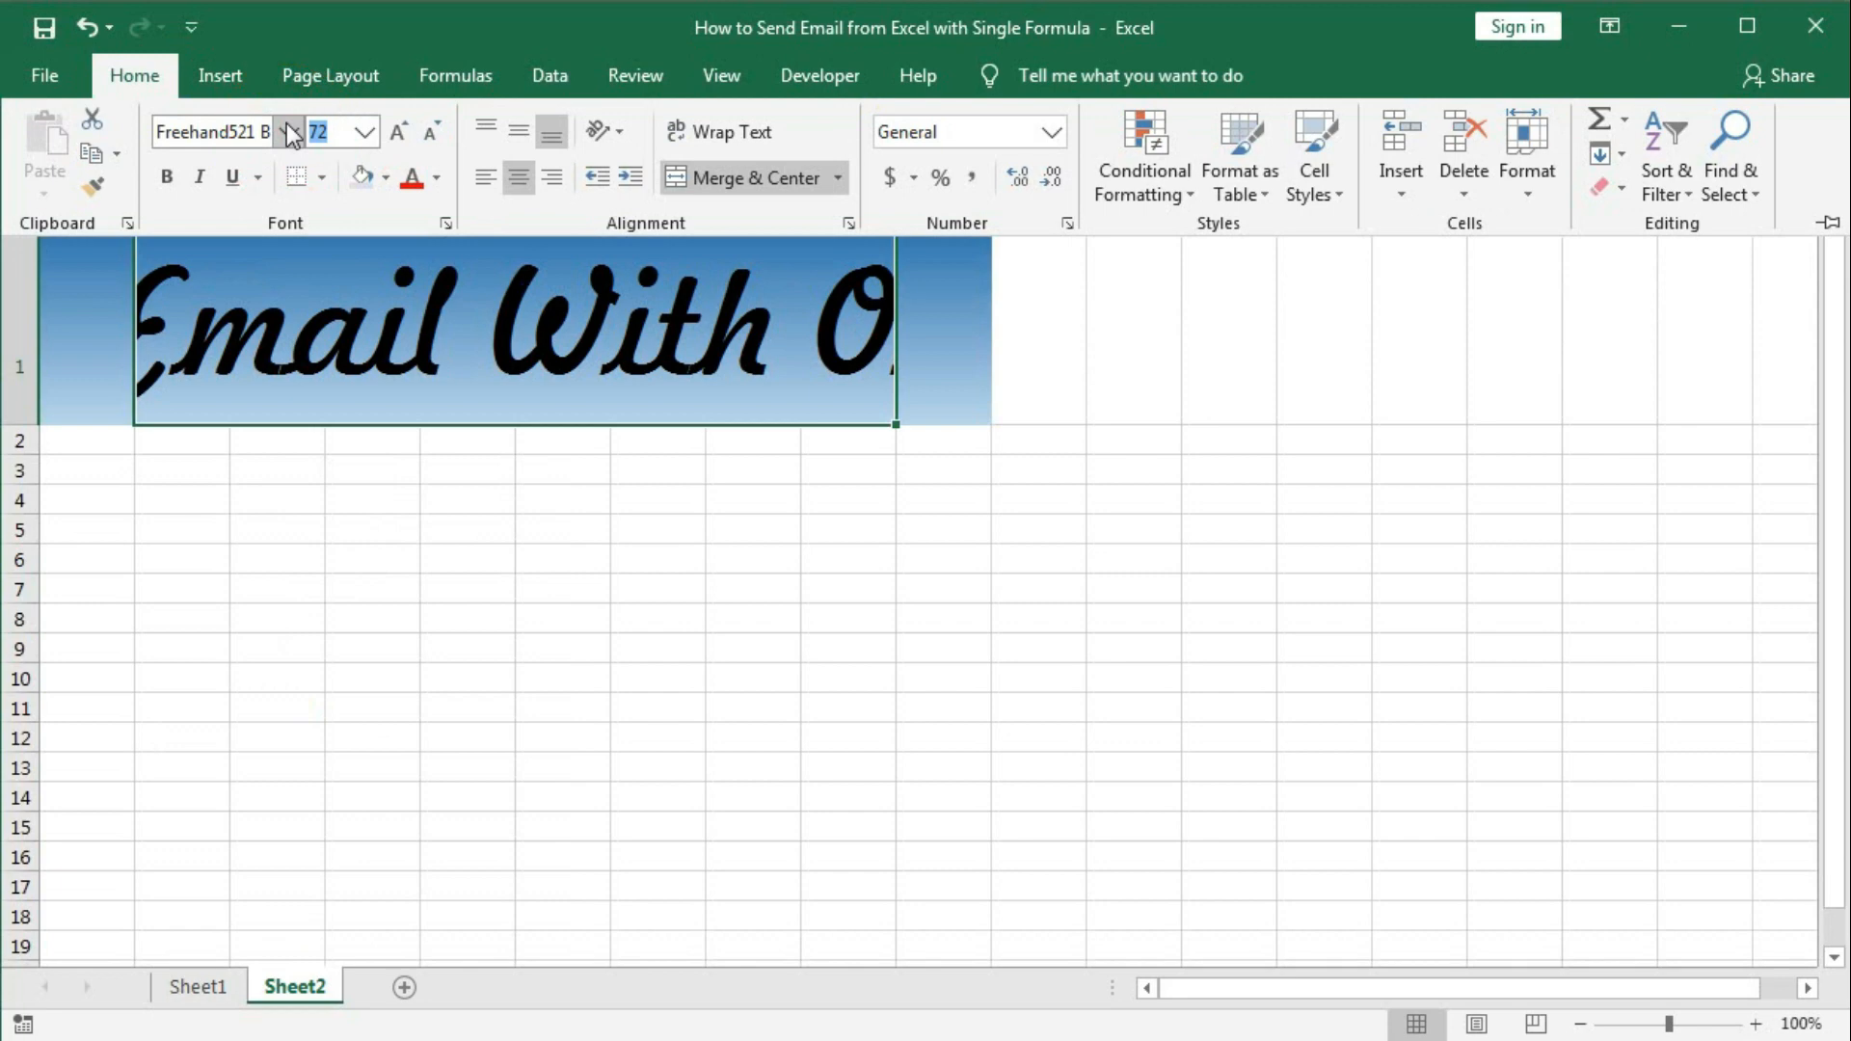
type("55")
key("Return")
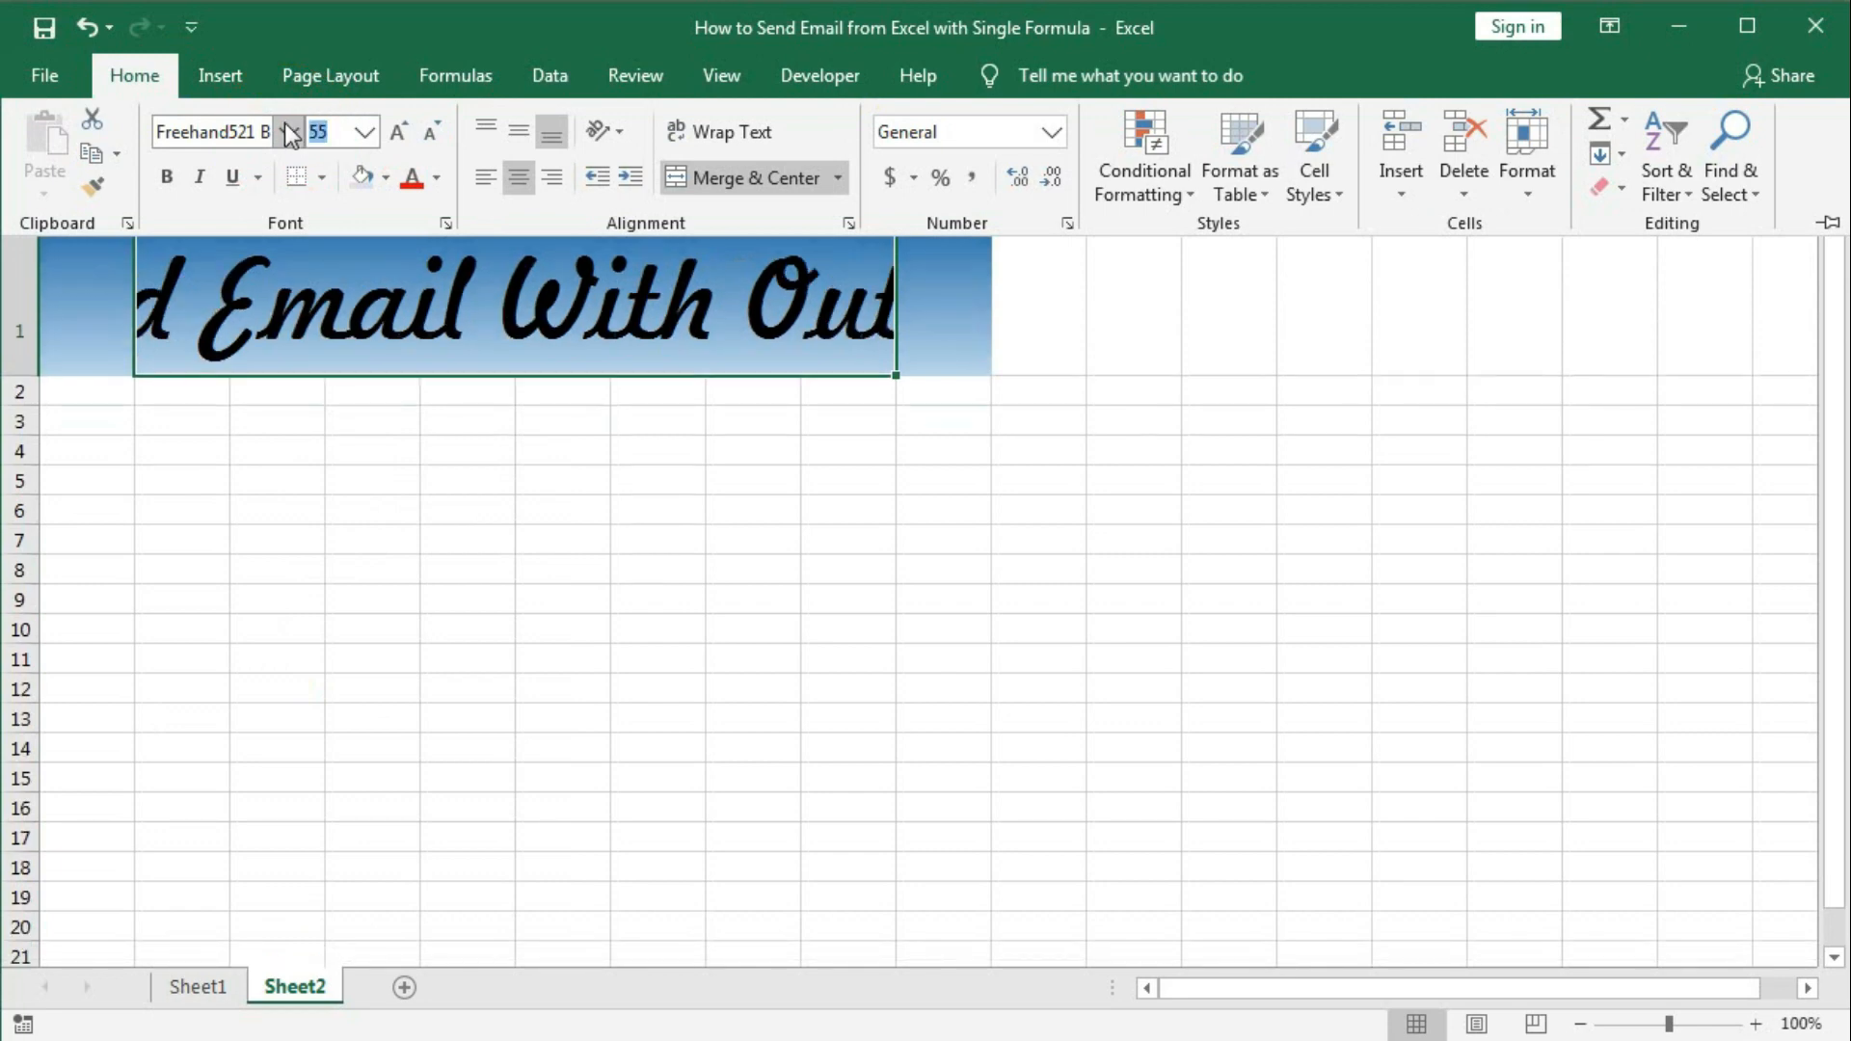
left_click(437, 178)
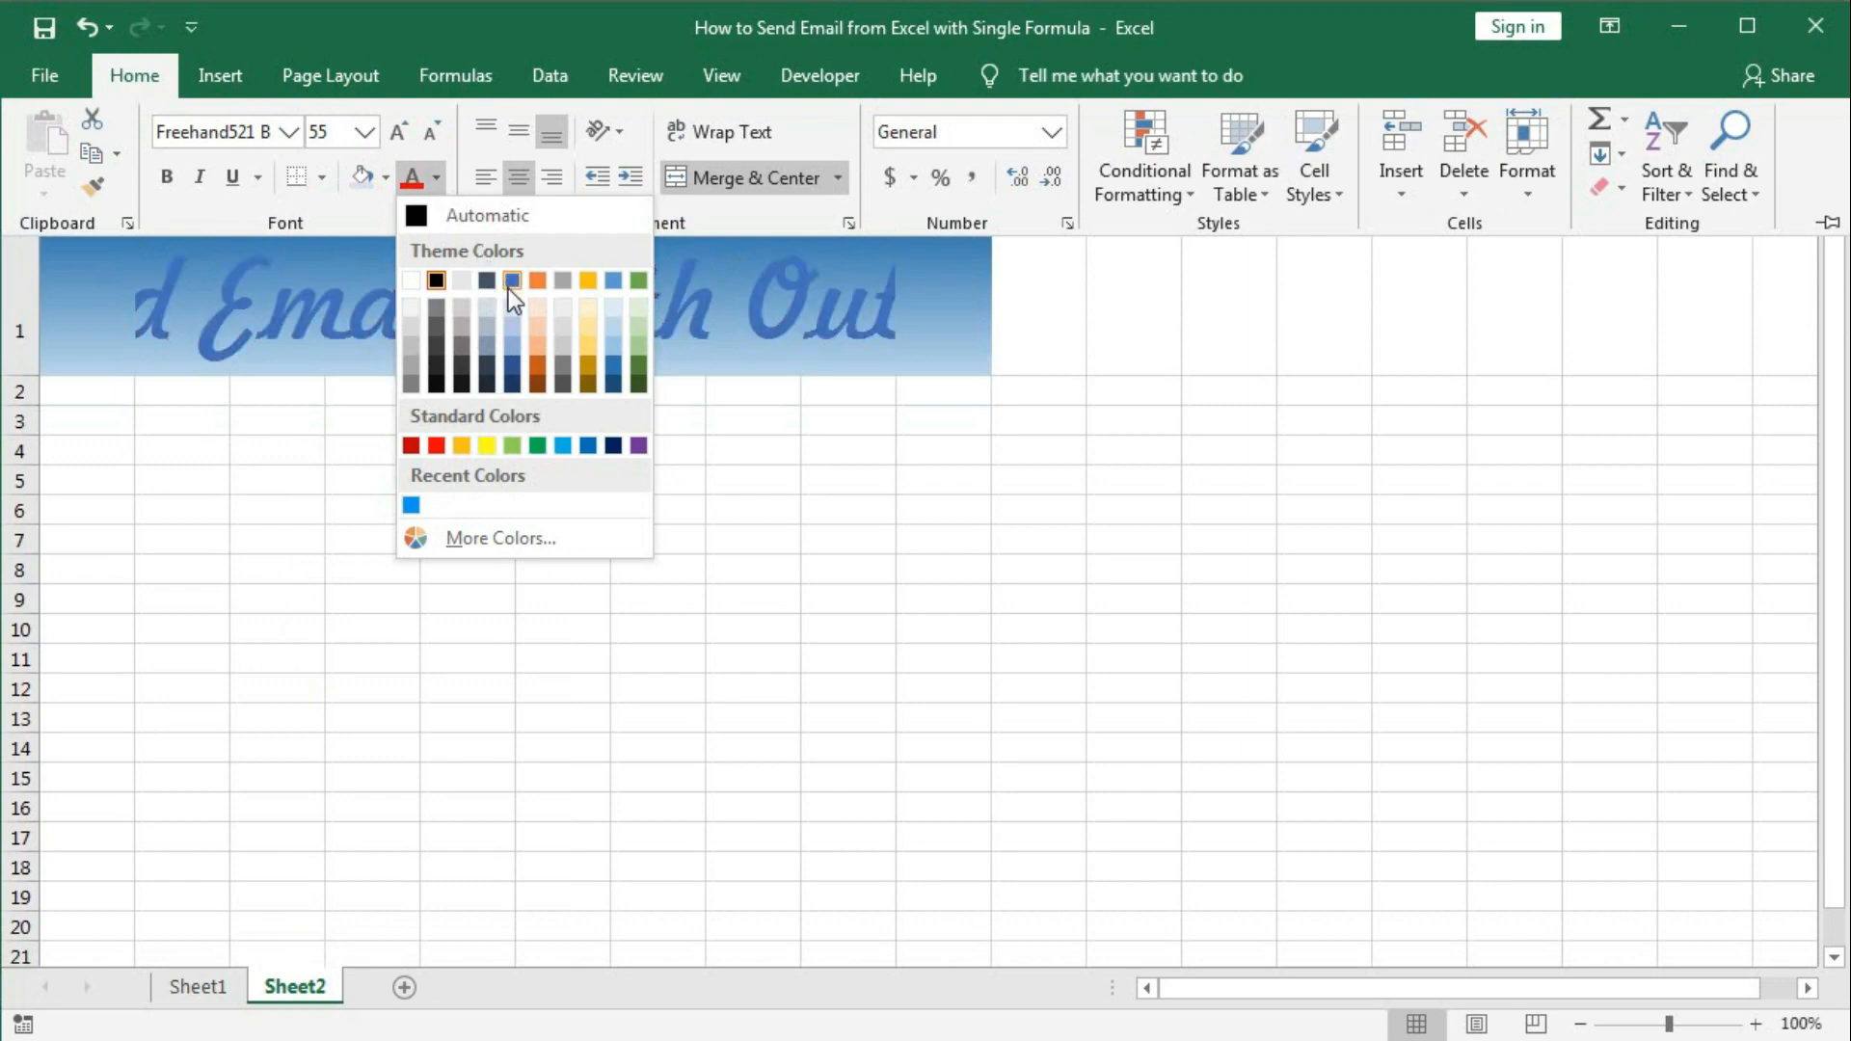
left_click(512, 366)
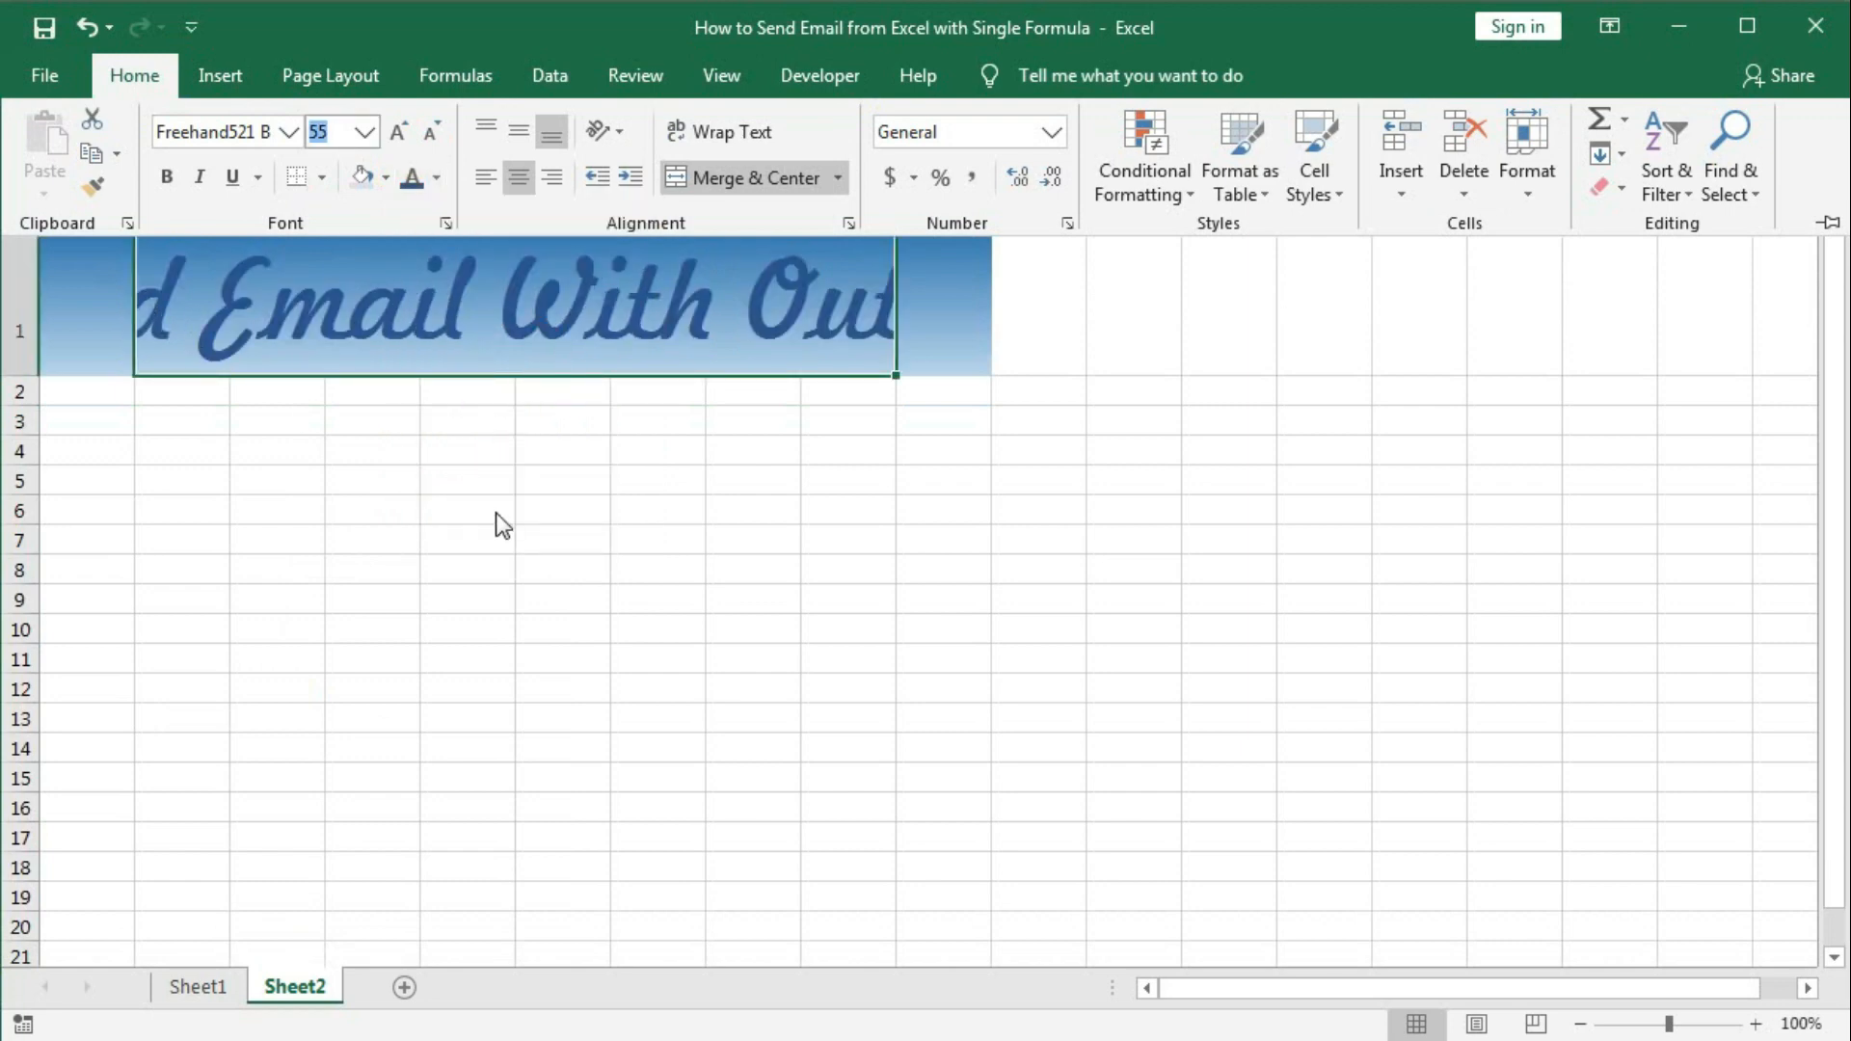
left_click(383, 447)
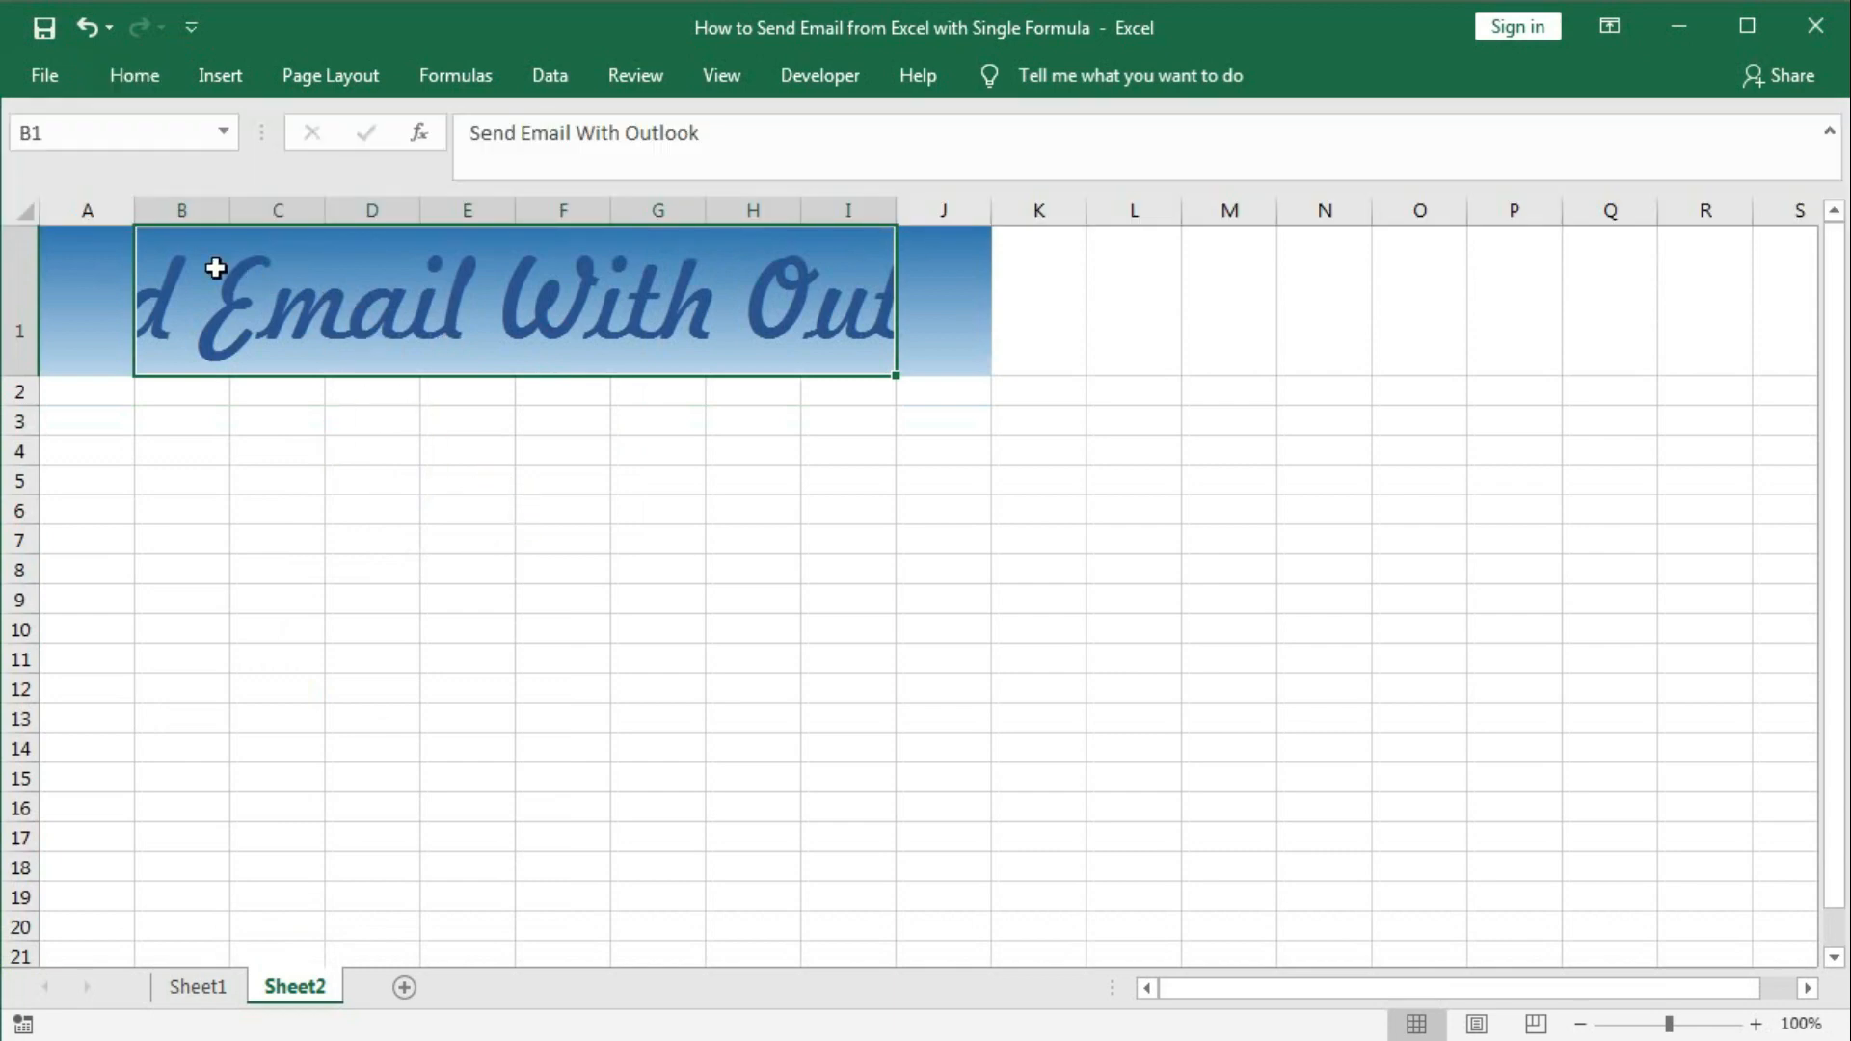
Select B2 on Sheet2, check Sheet1's B2:B6 labels for reference, and return to Sheet2.
left_click_drag(181, 210, 964, 224)
left_click(798, 452)
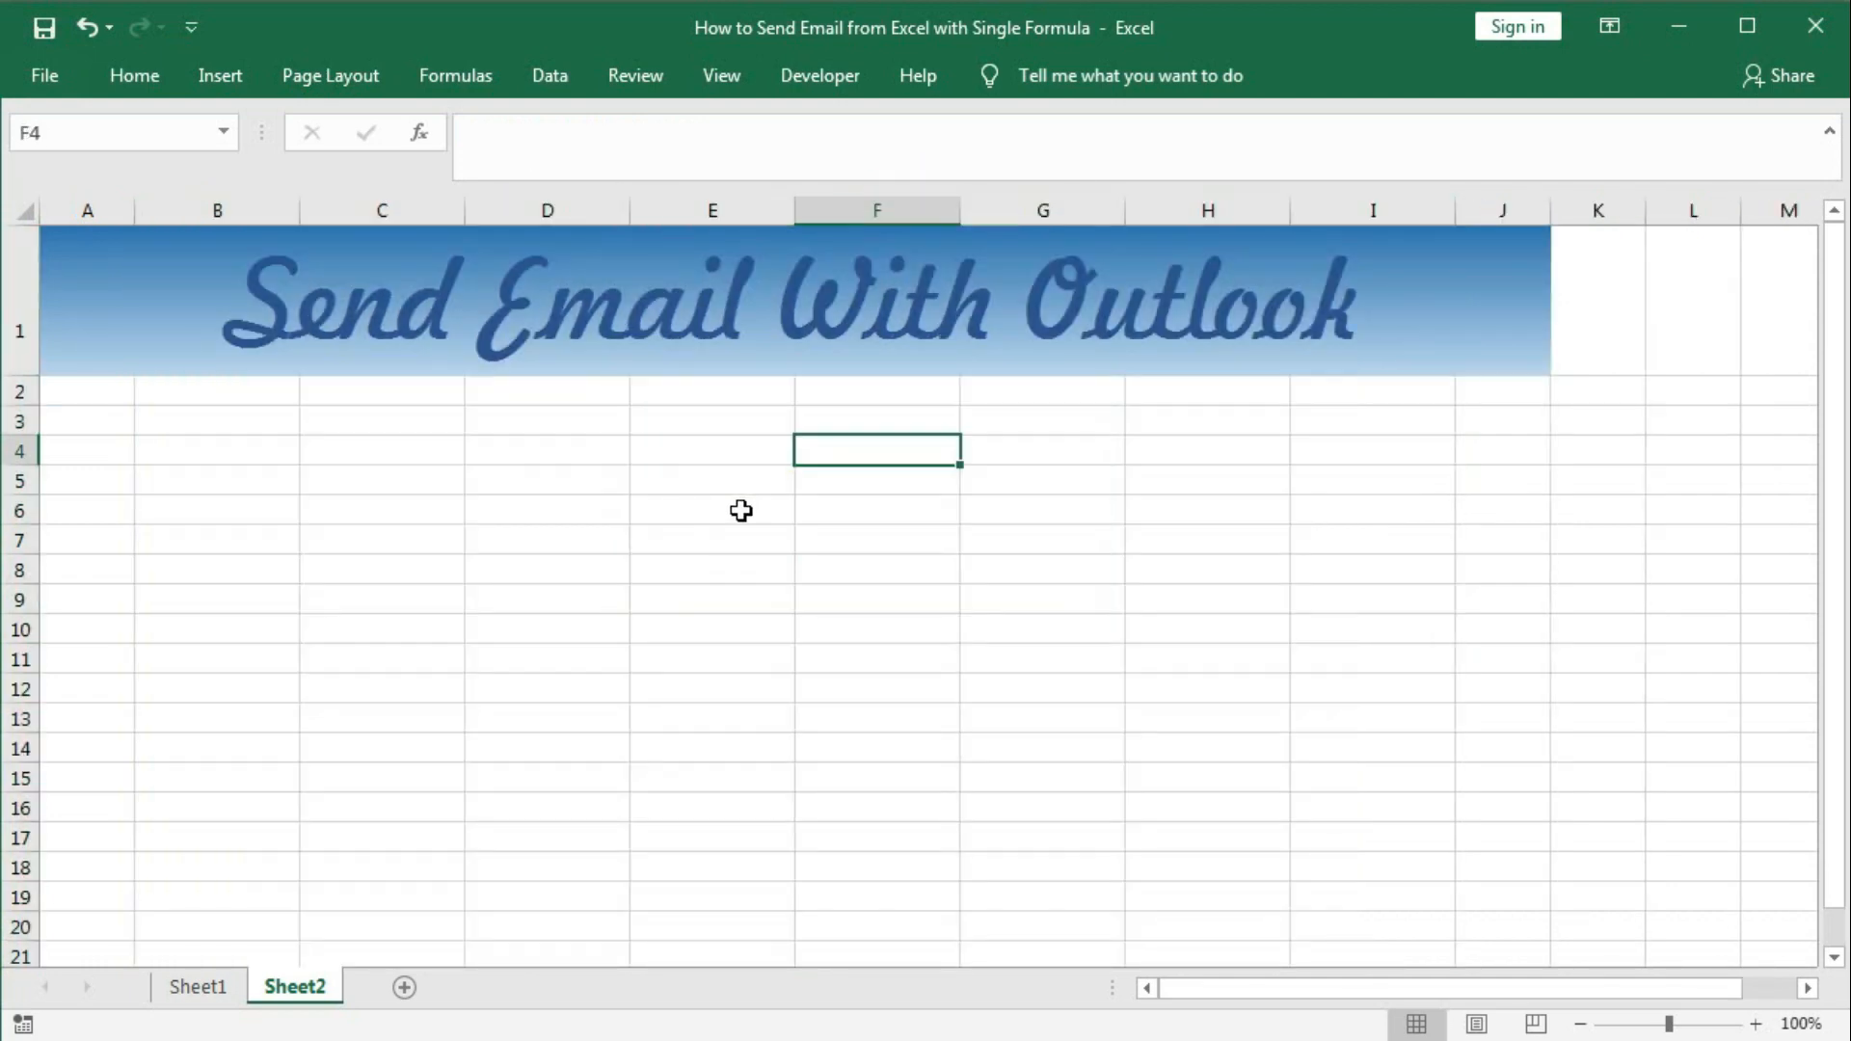
left_click(197, 395)
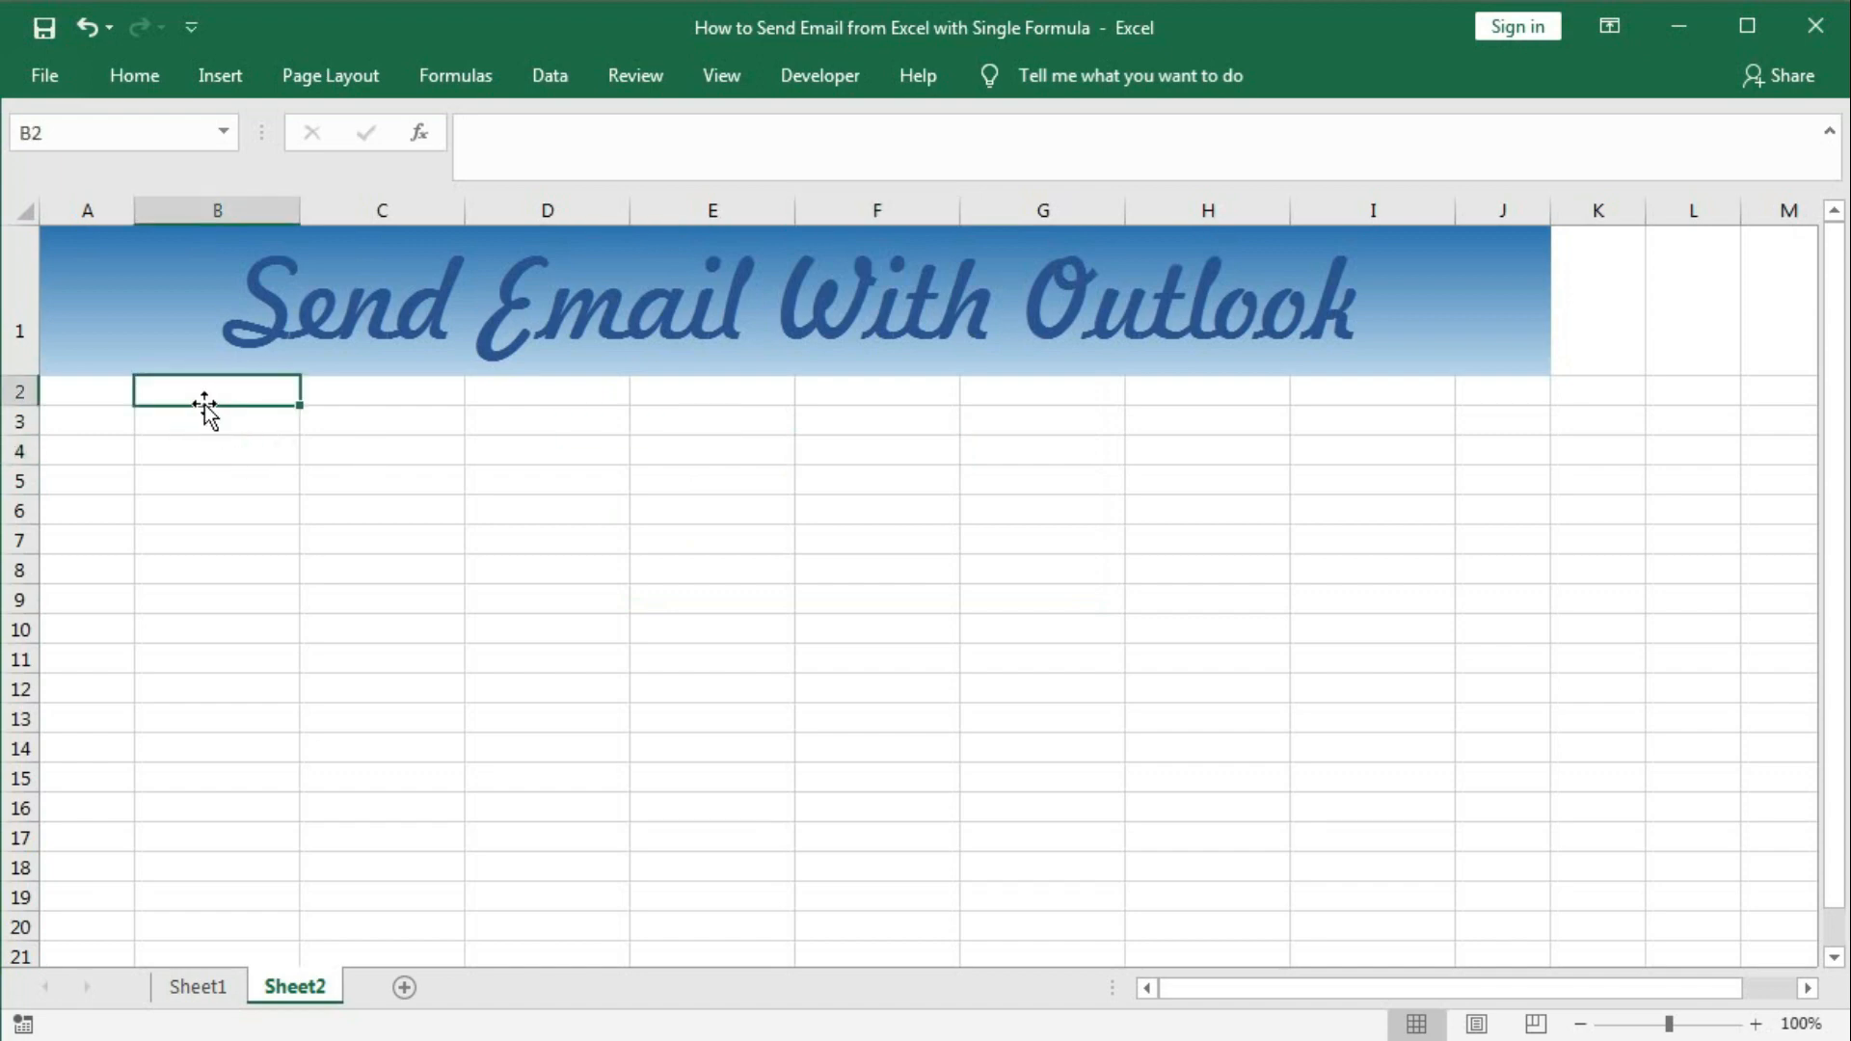
left_click(183, 985)
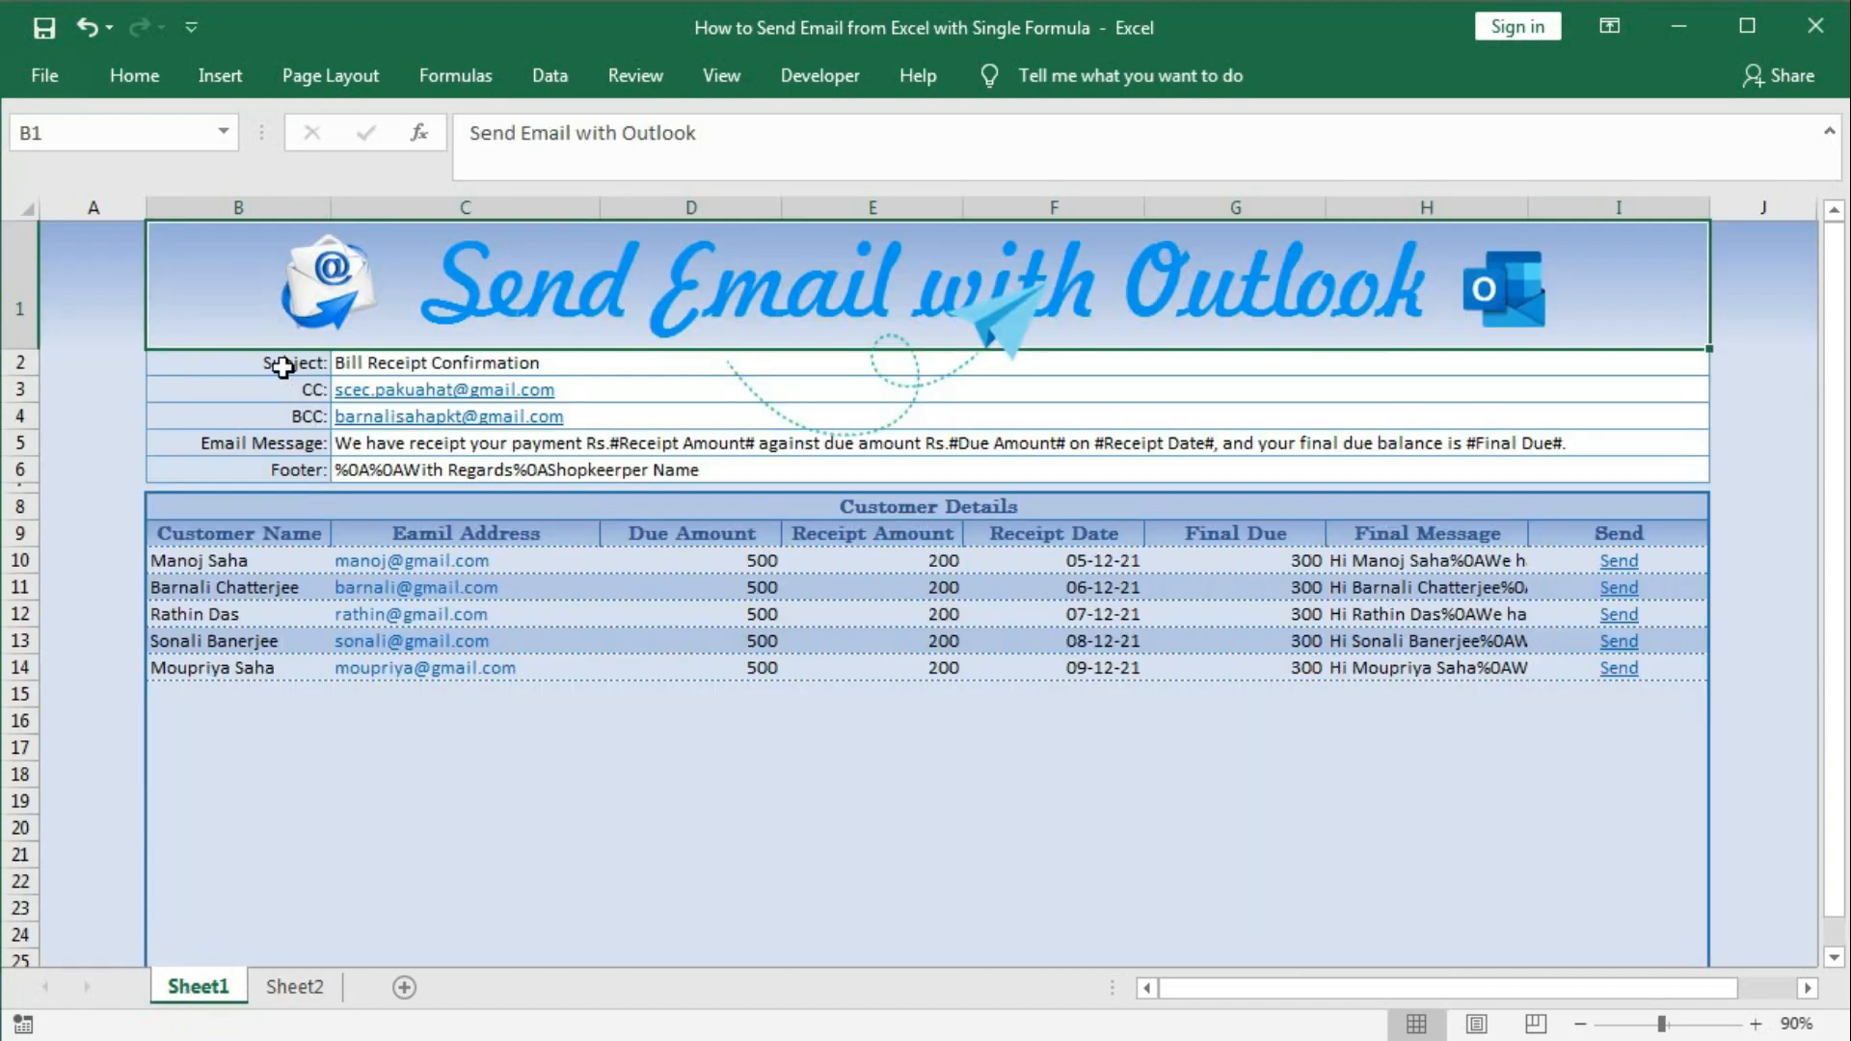
left_click_drag(283, 366, 280, 465)
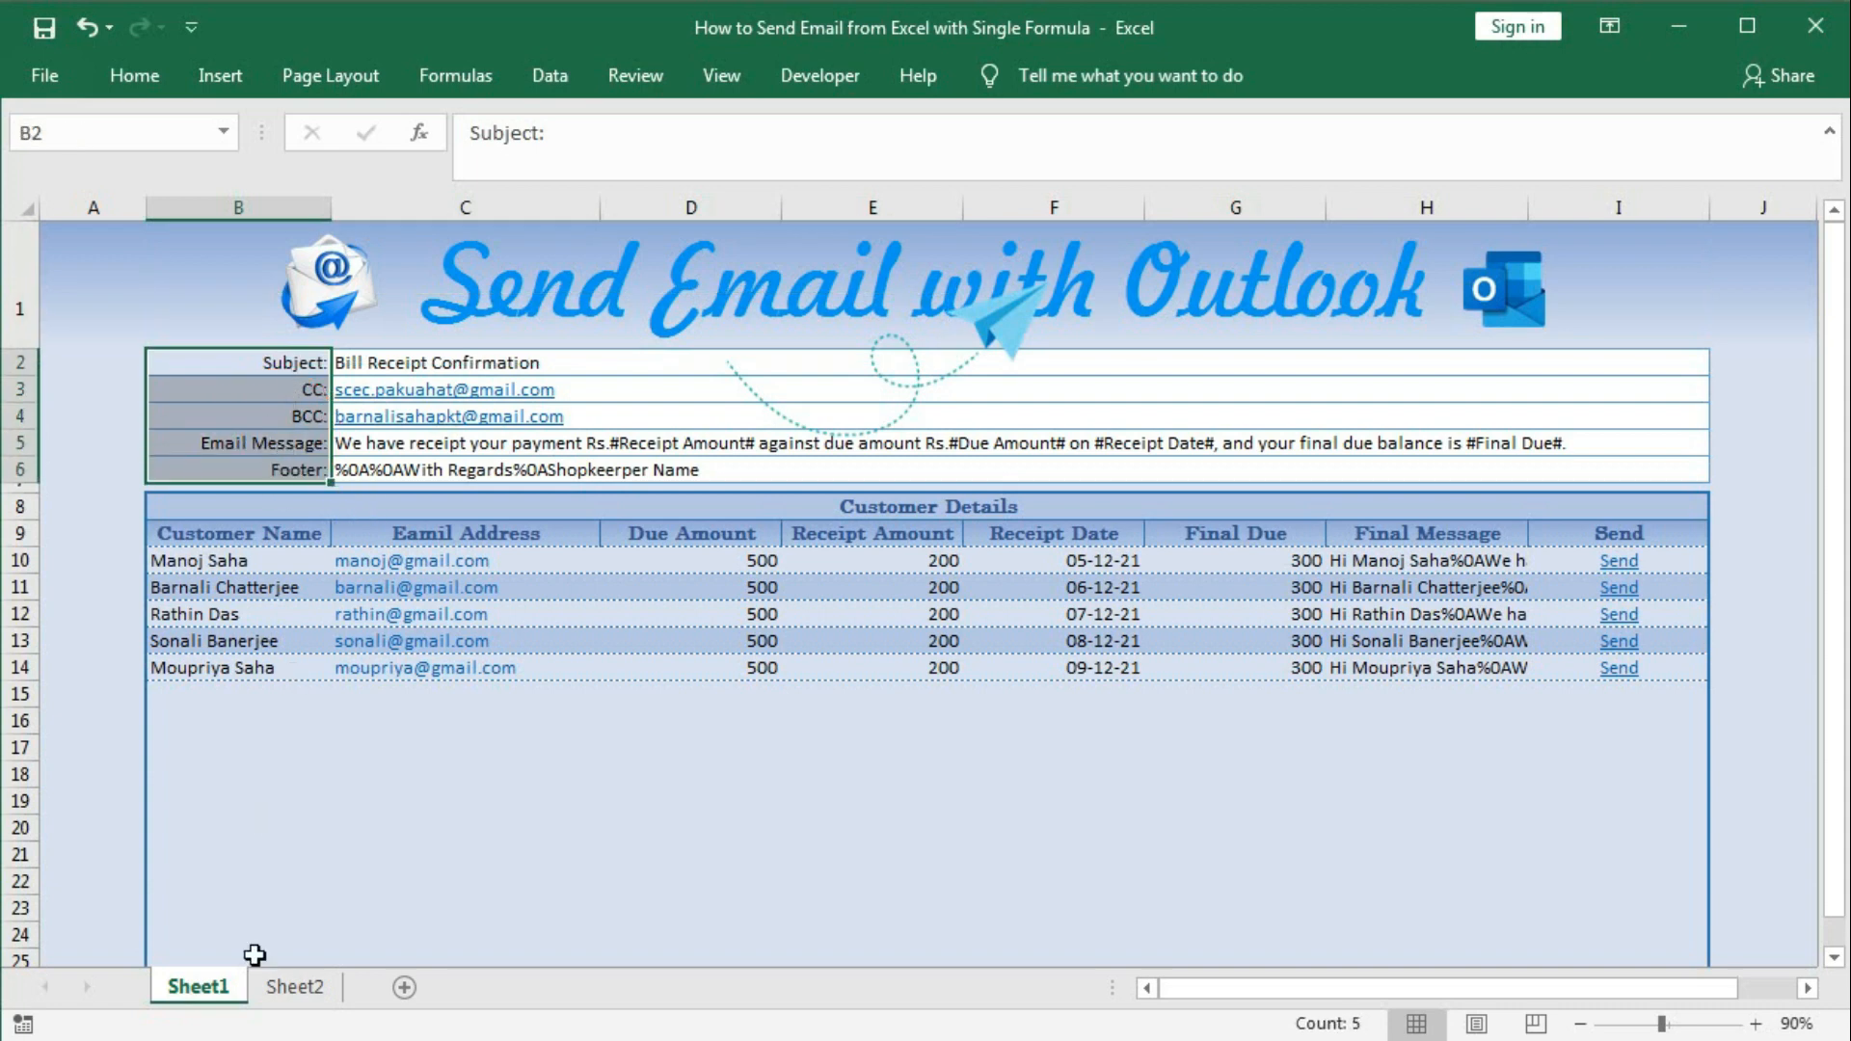
left_click(276, 987)
Enter Subject:, CC:, BCC:, Email Message: and Footer: down B2:B6, checking Sheet1 for comparison.
type("Subject:")
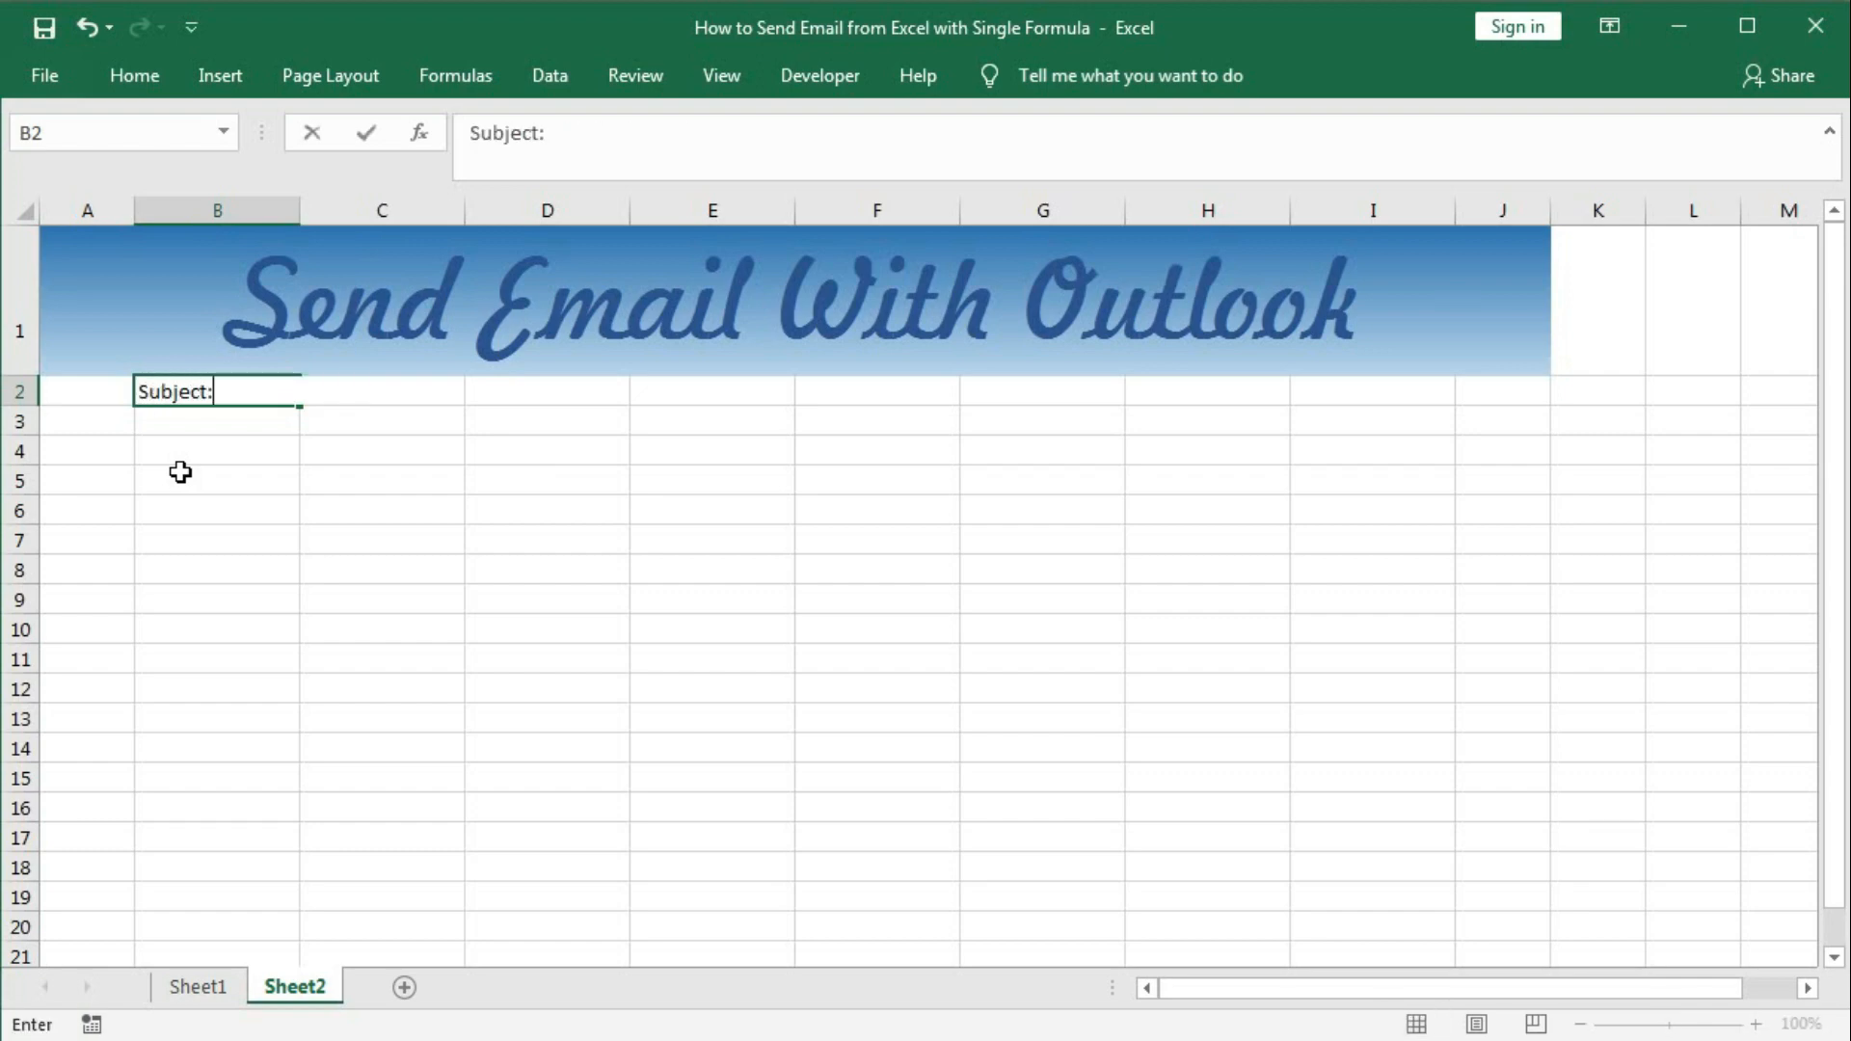
key("Return")
type("CC:")
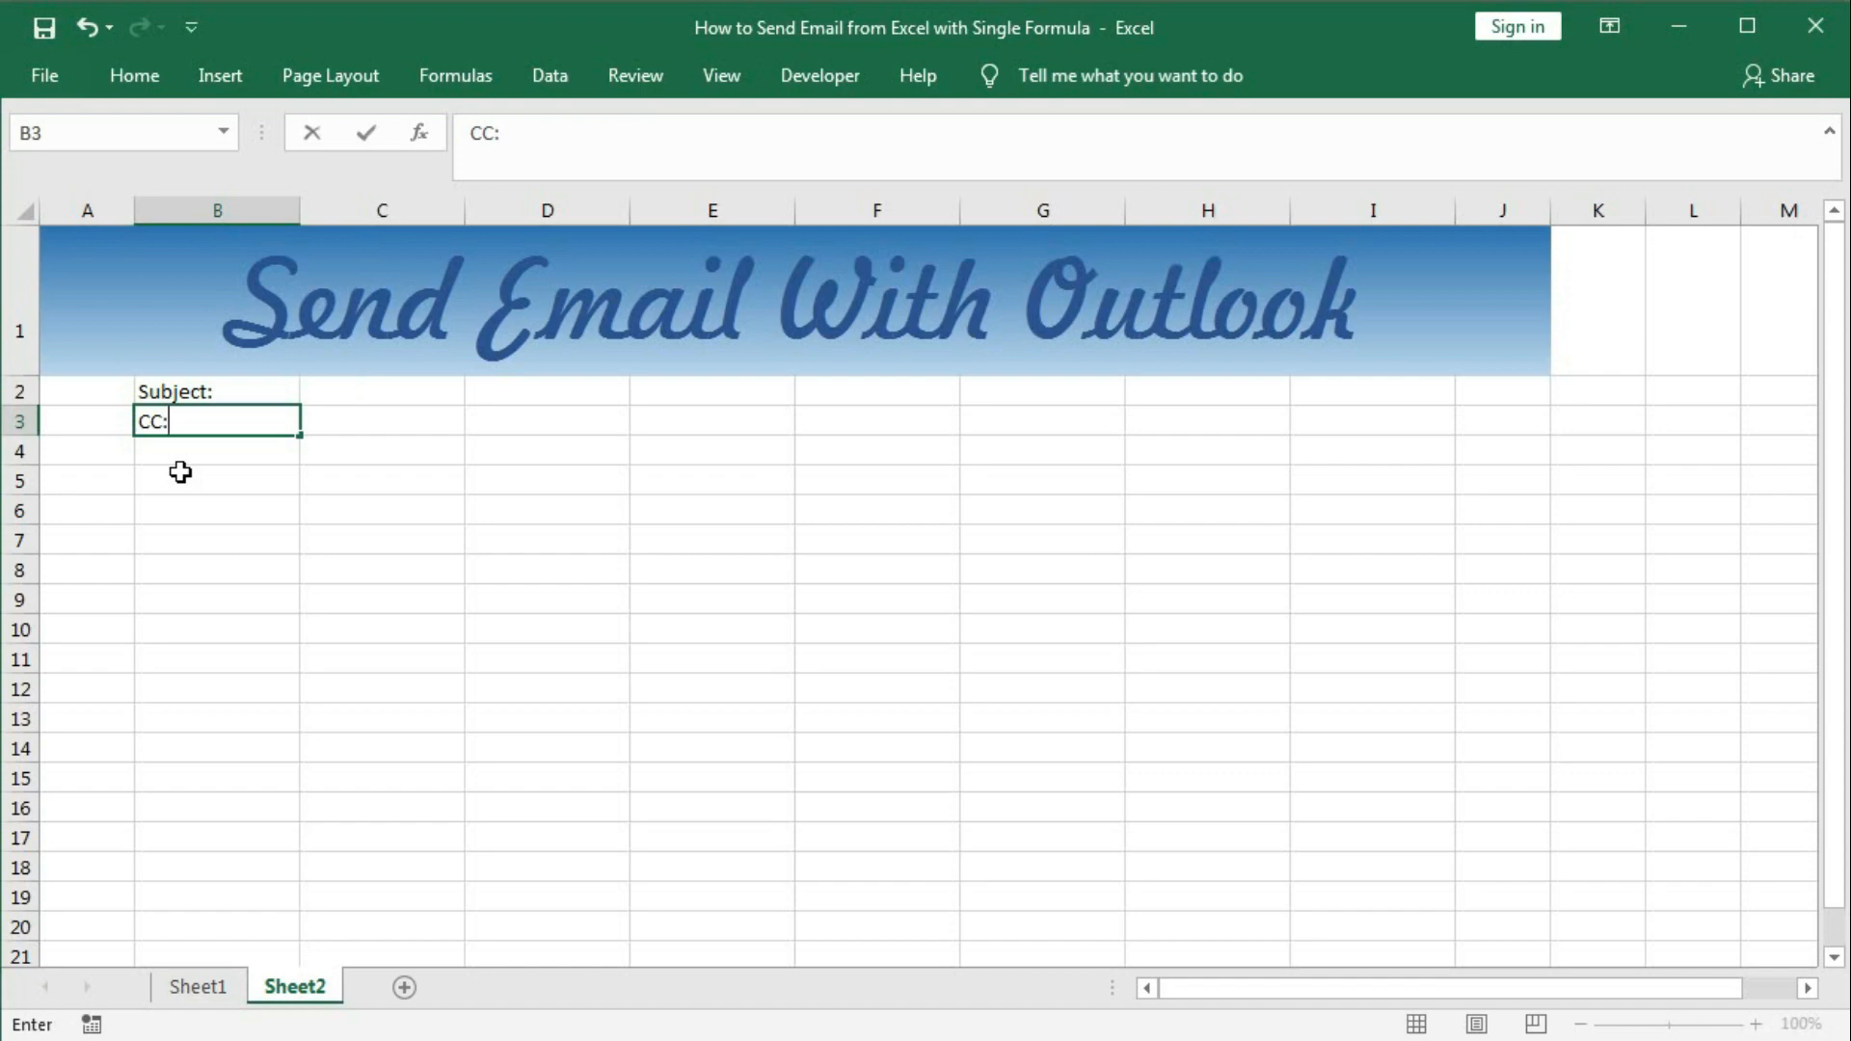
key("Return")
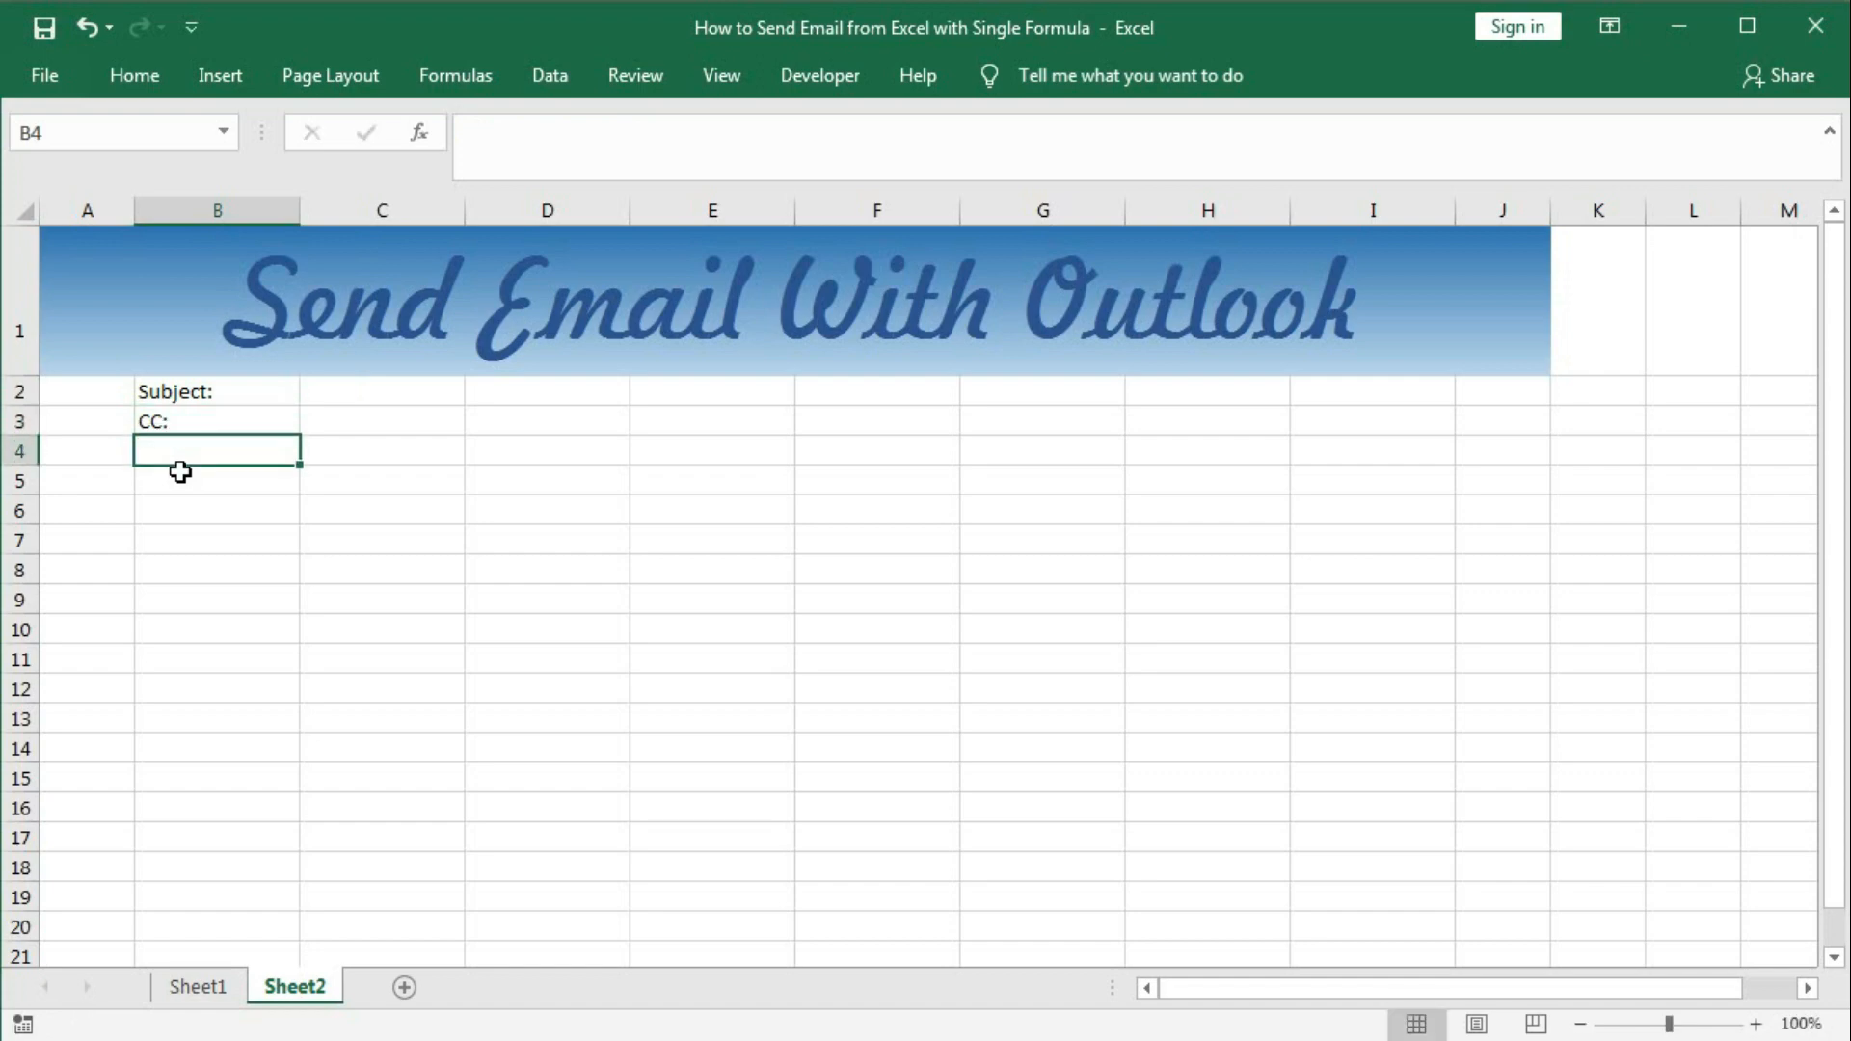
type("BCC:")
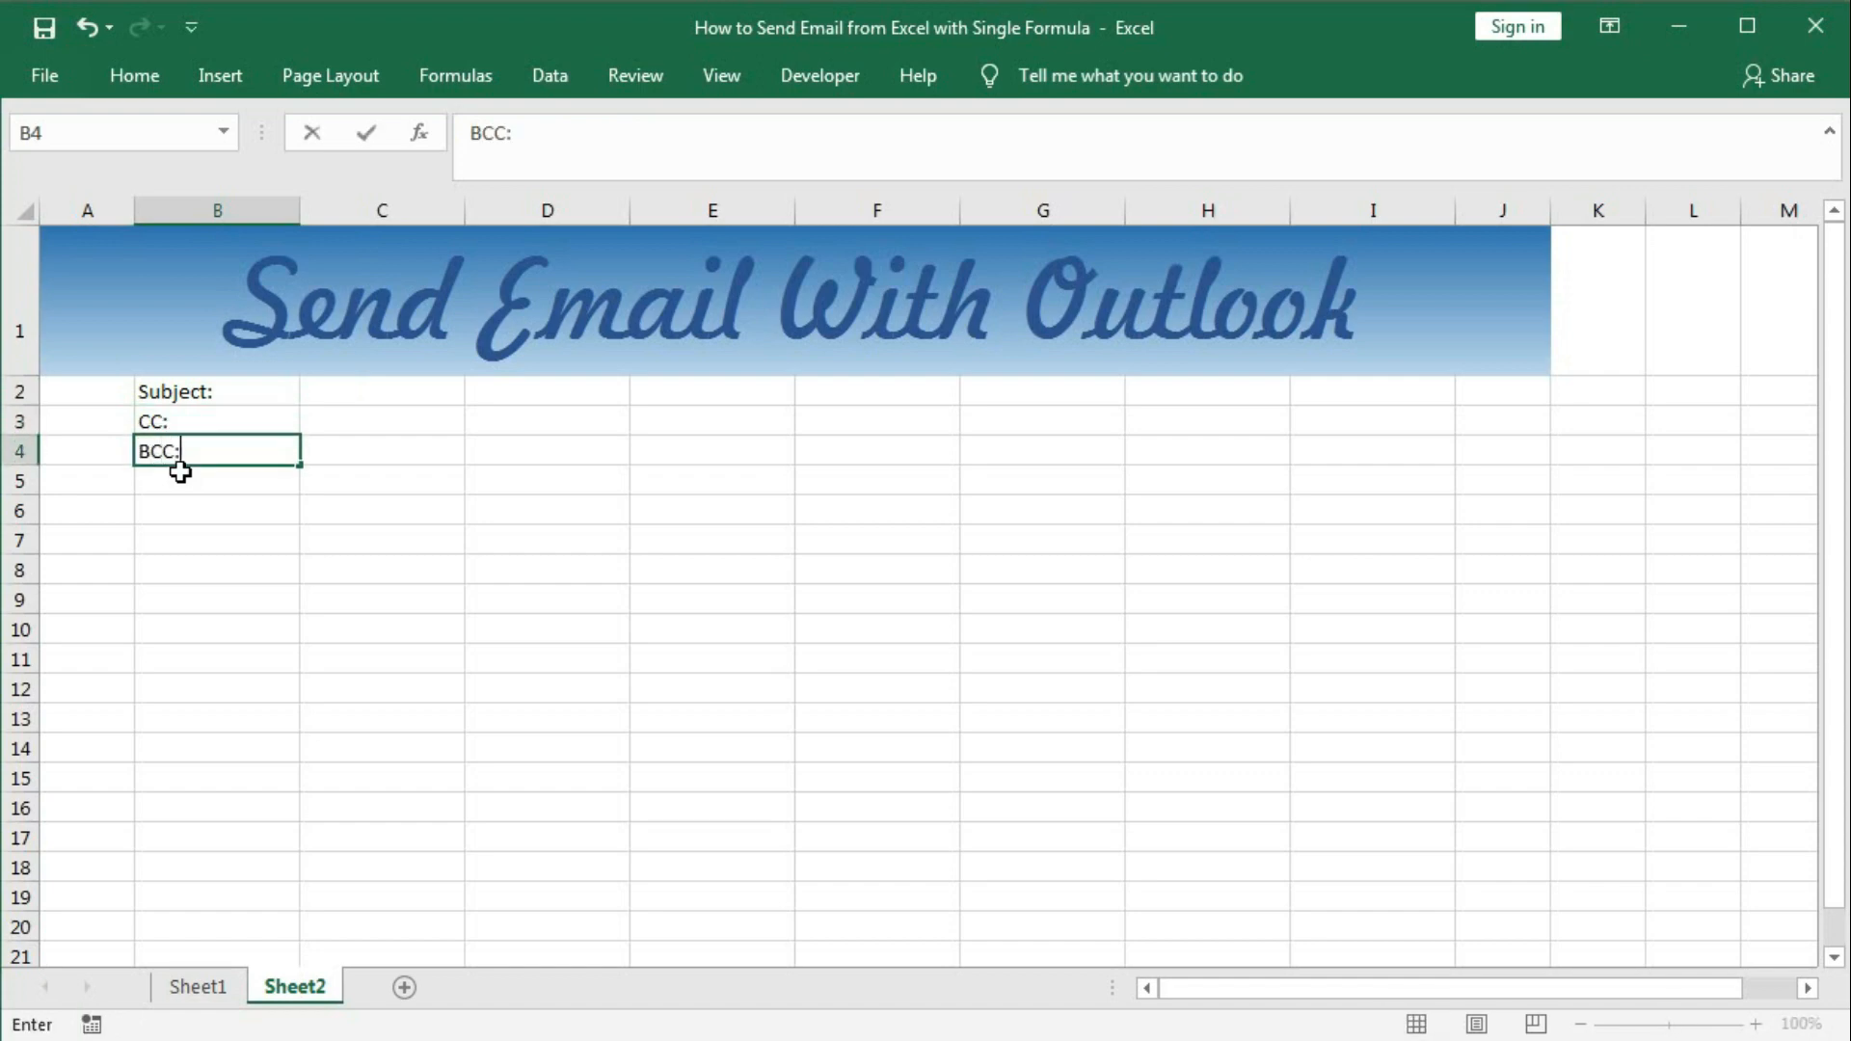
key("Return")
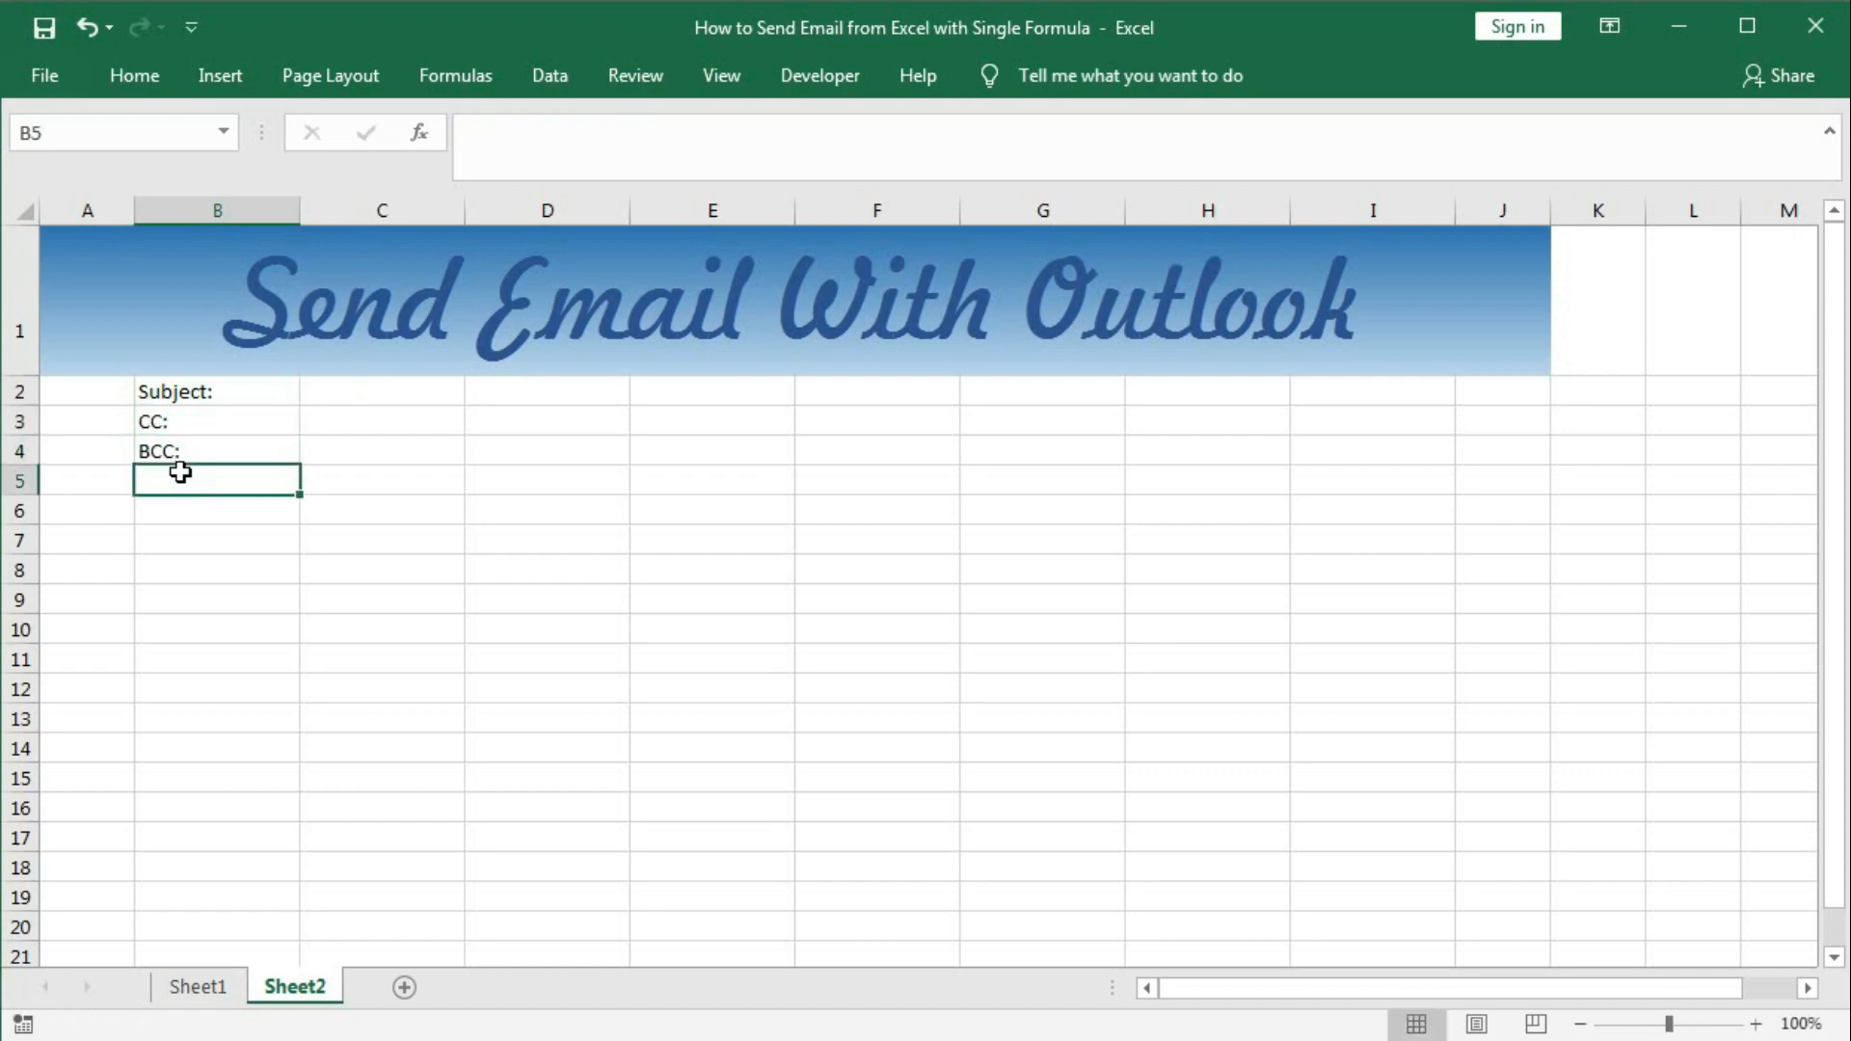
type("Email")
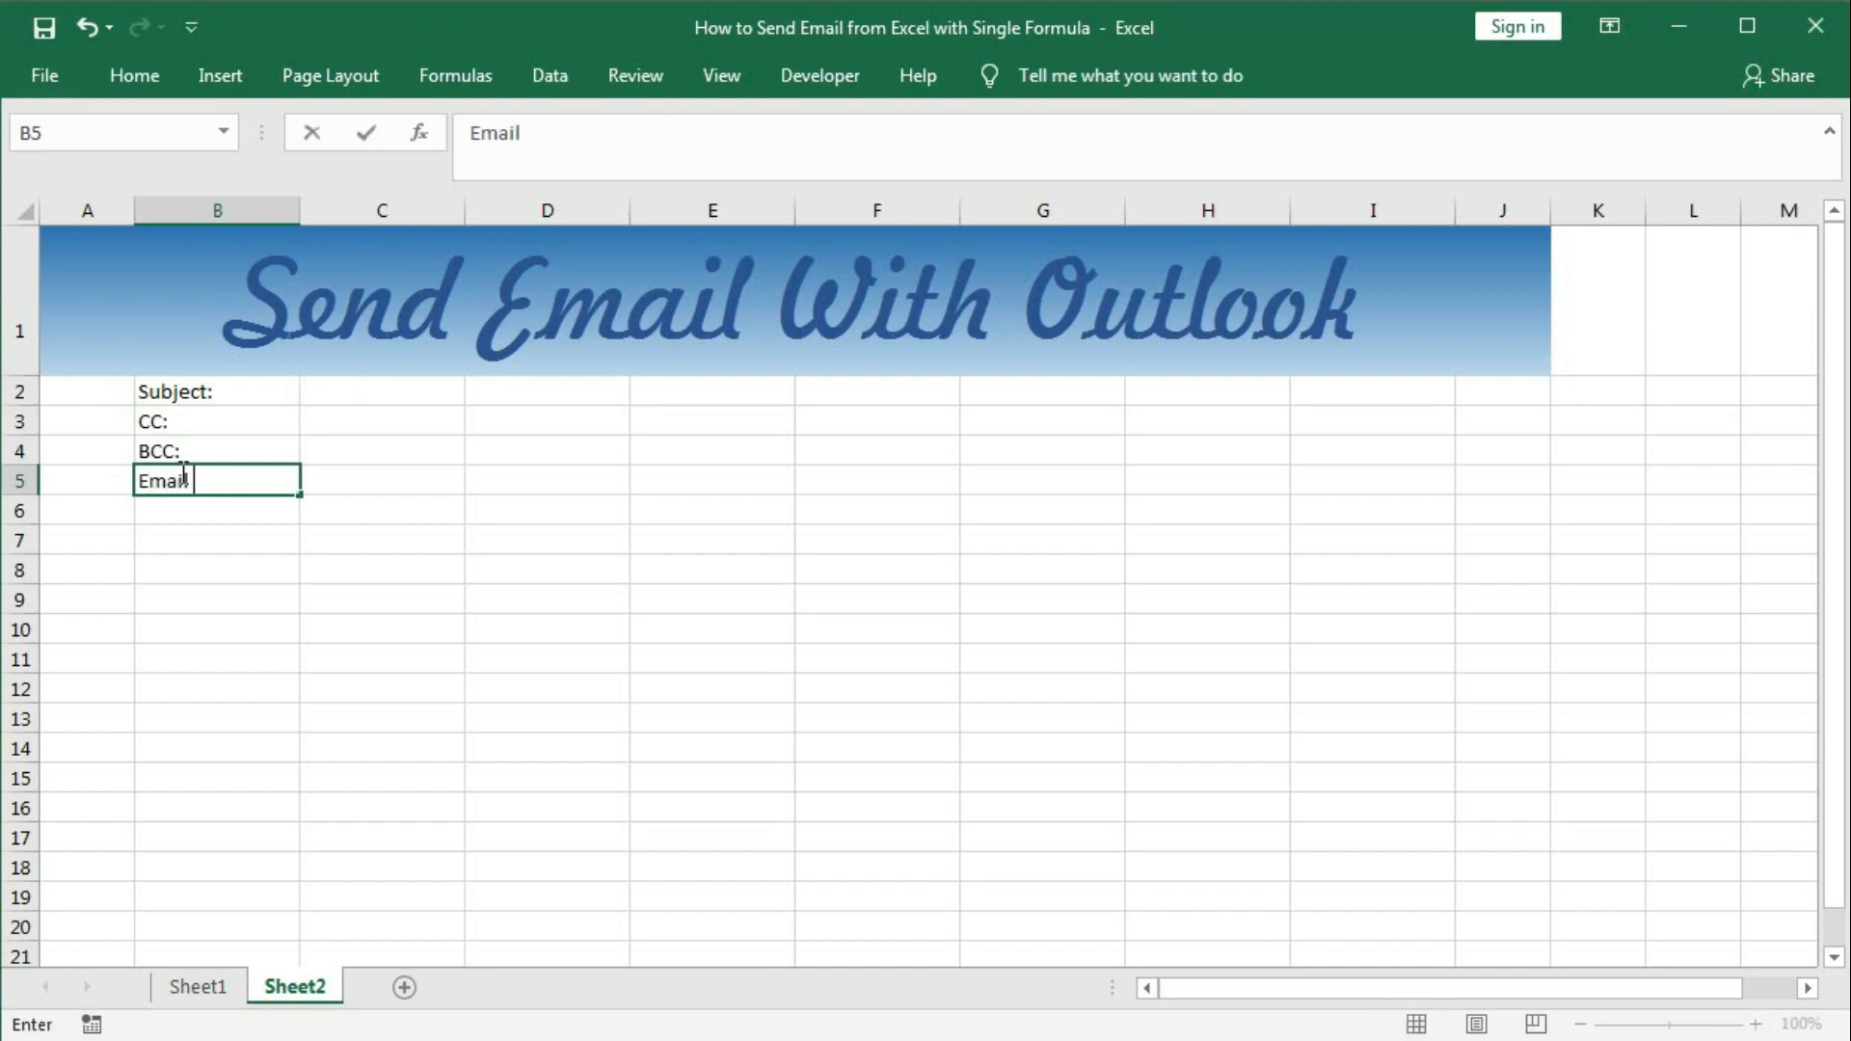
type(" Mesage")
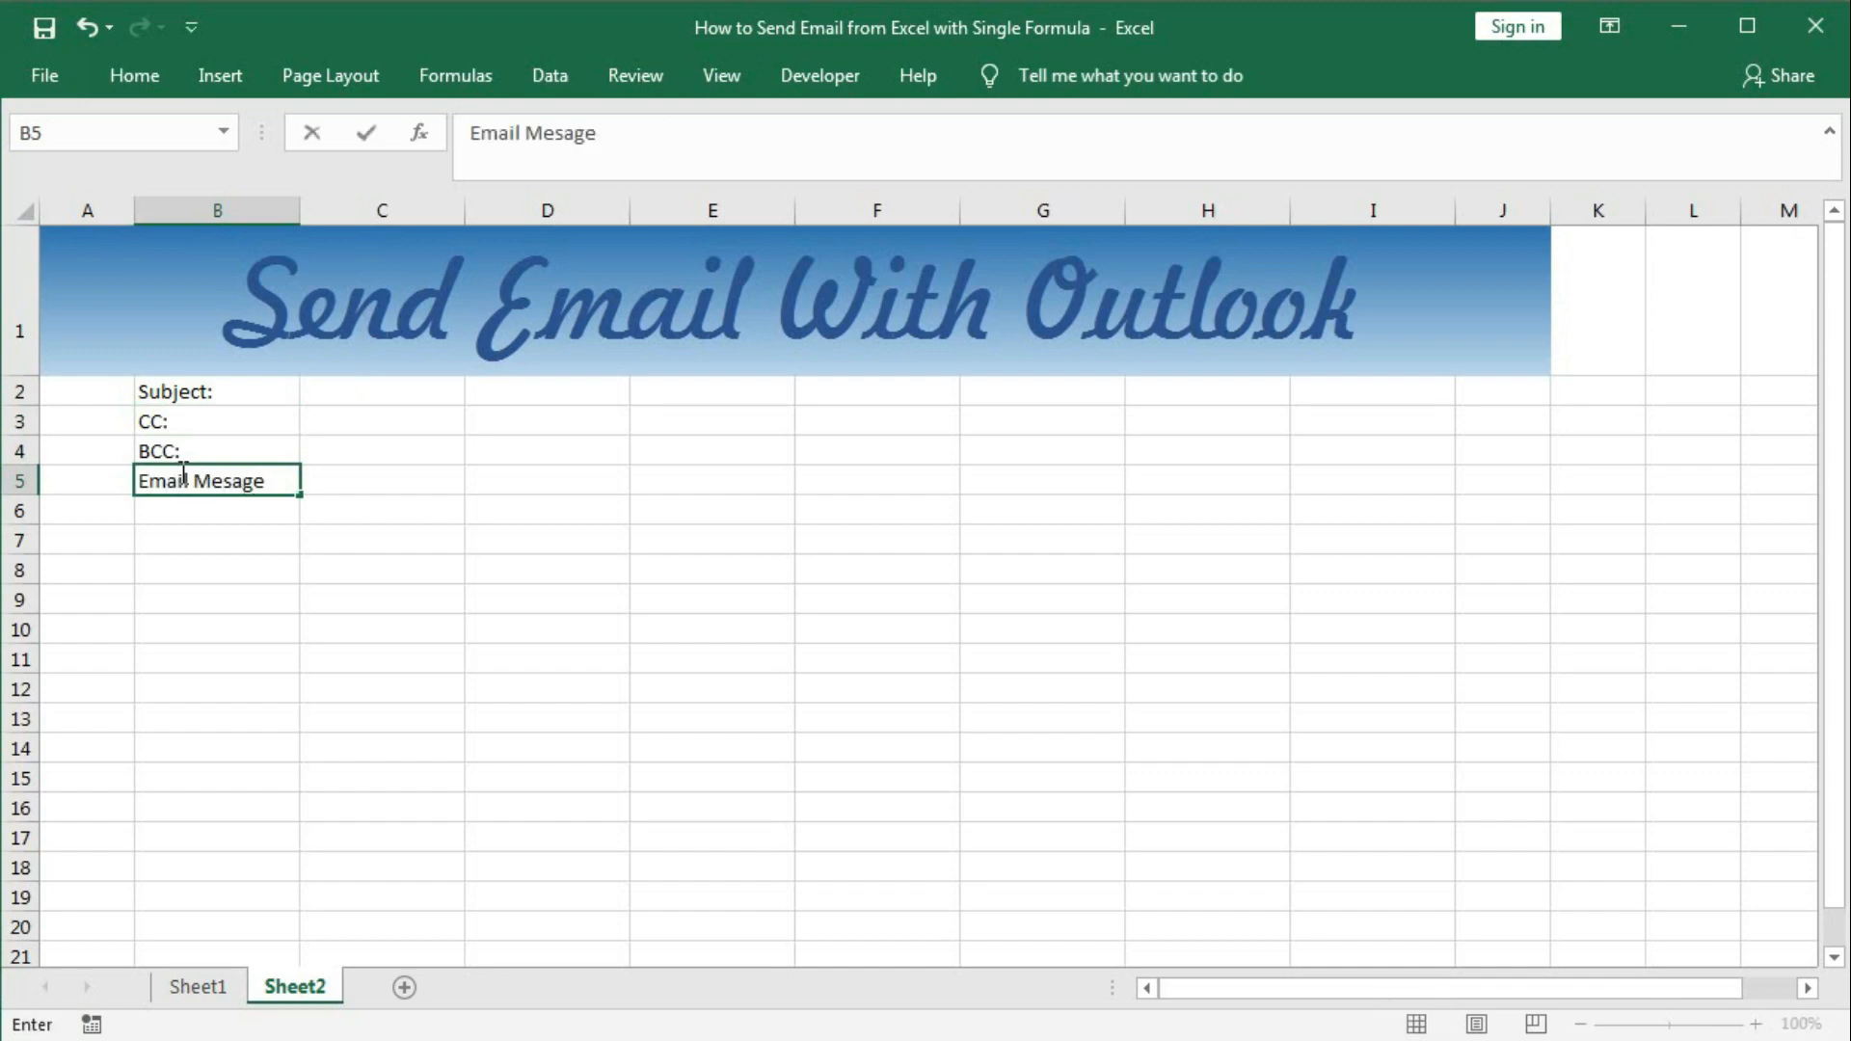
key("BackSpace")
key("BackSpace")
key("BackSpace")
type("sage:")
key("Return")
type("Fo")
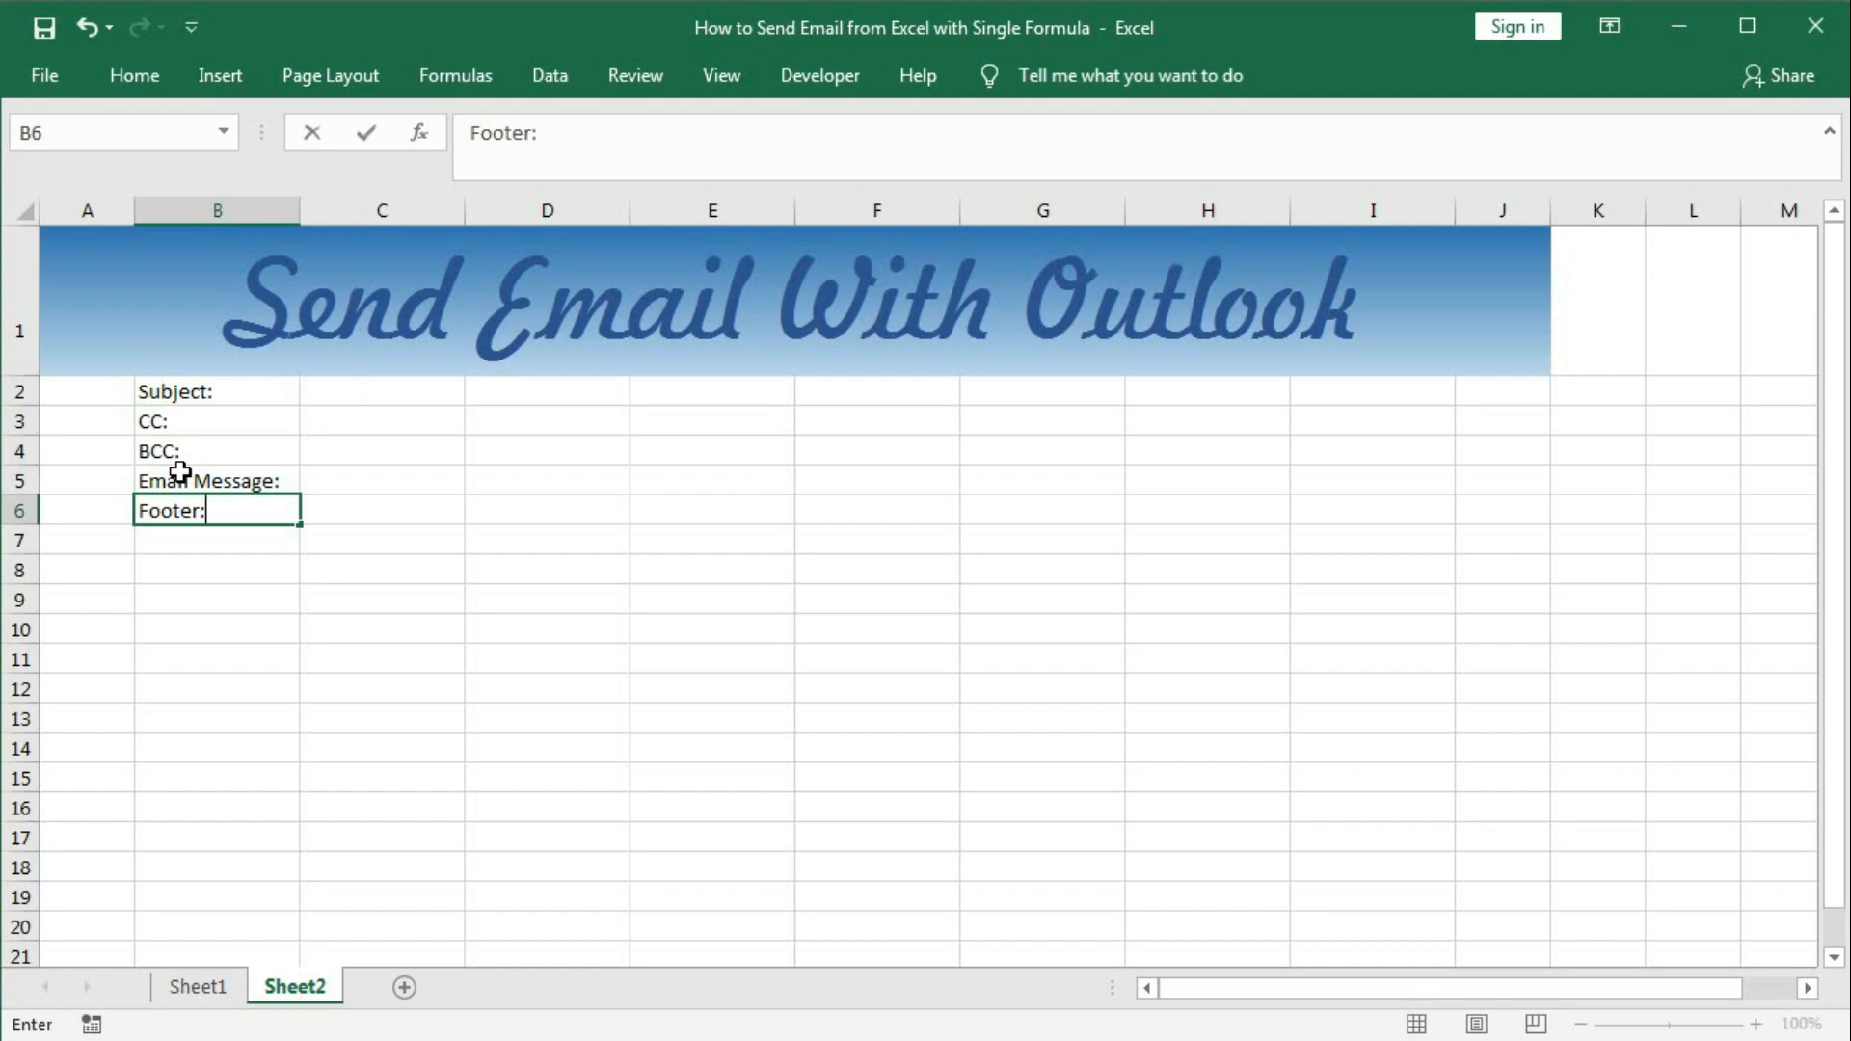
type("oter:")
key("Return")
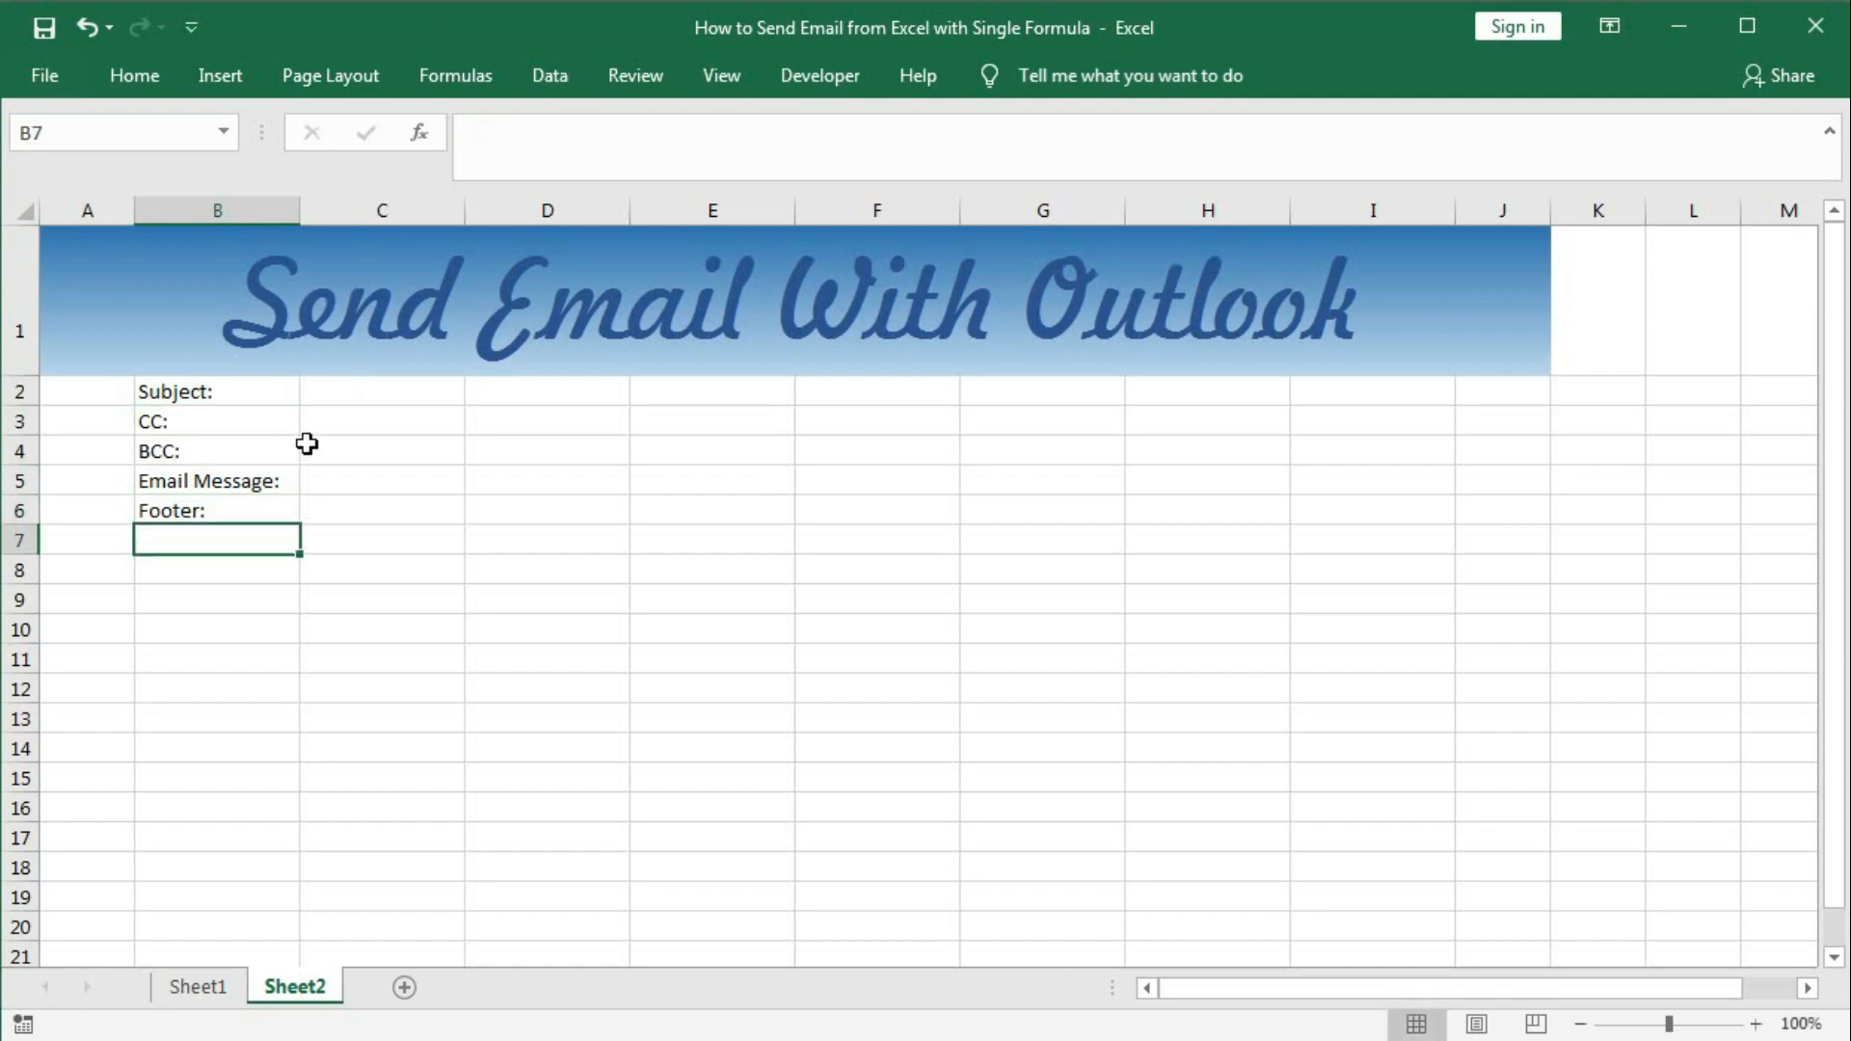
left_click(198, 986)
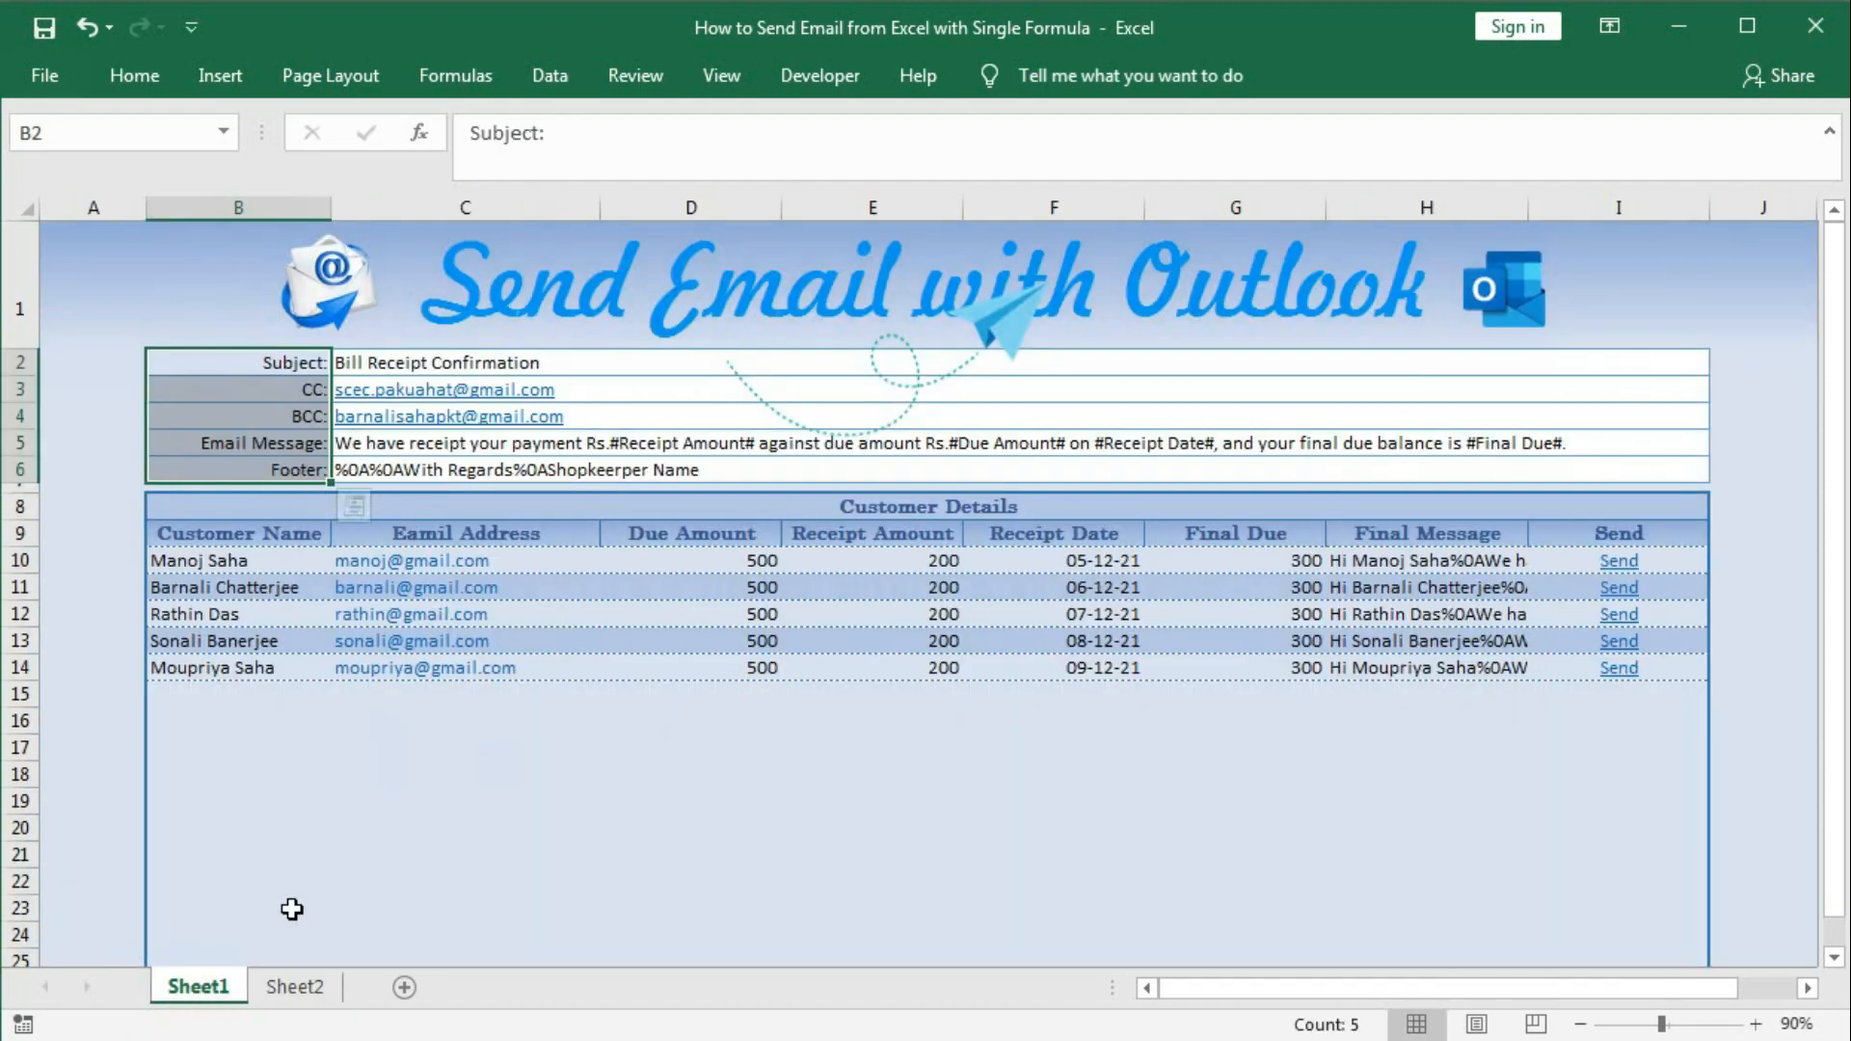
left_click(291, 986)
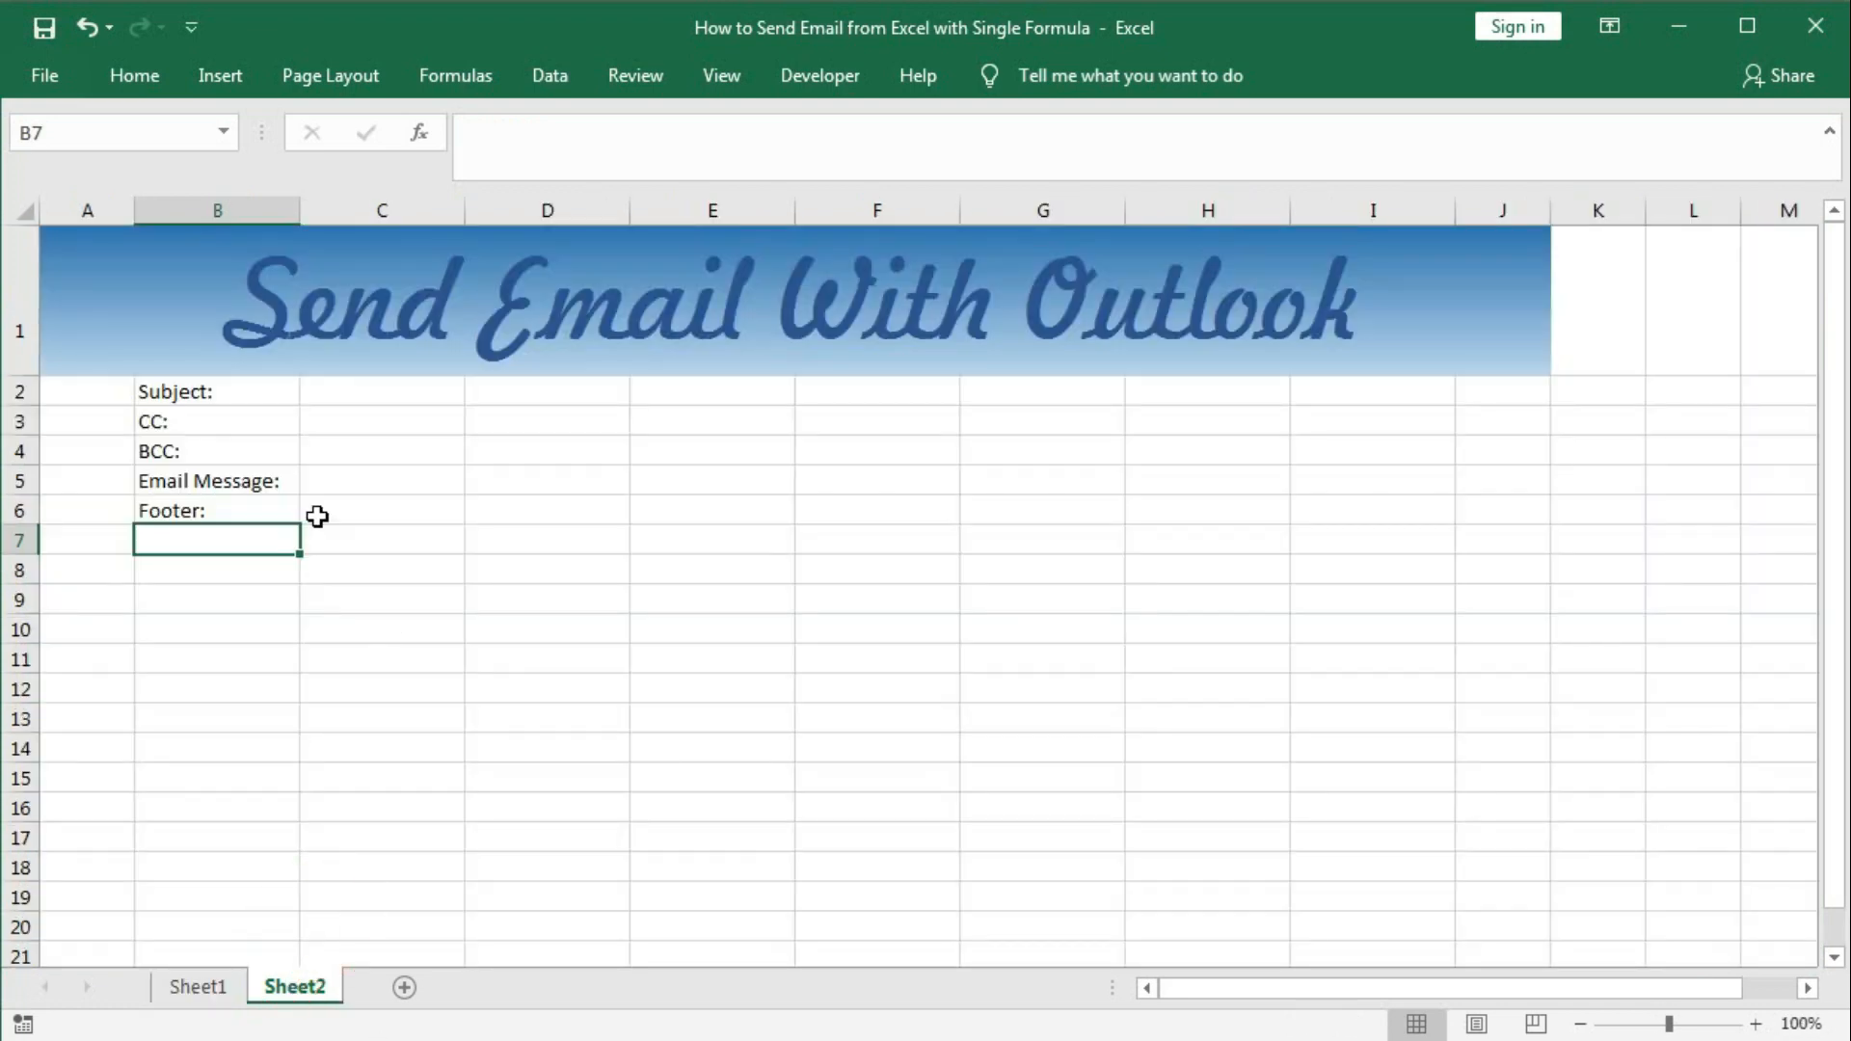
Apply Merge Across to C2:I6, giving each of rows 2–6 one wide cell.
left_click_drag(344, 401, 1369, 519)
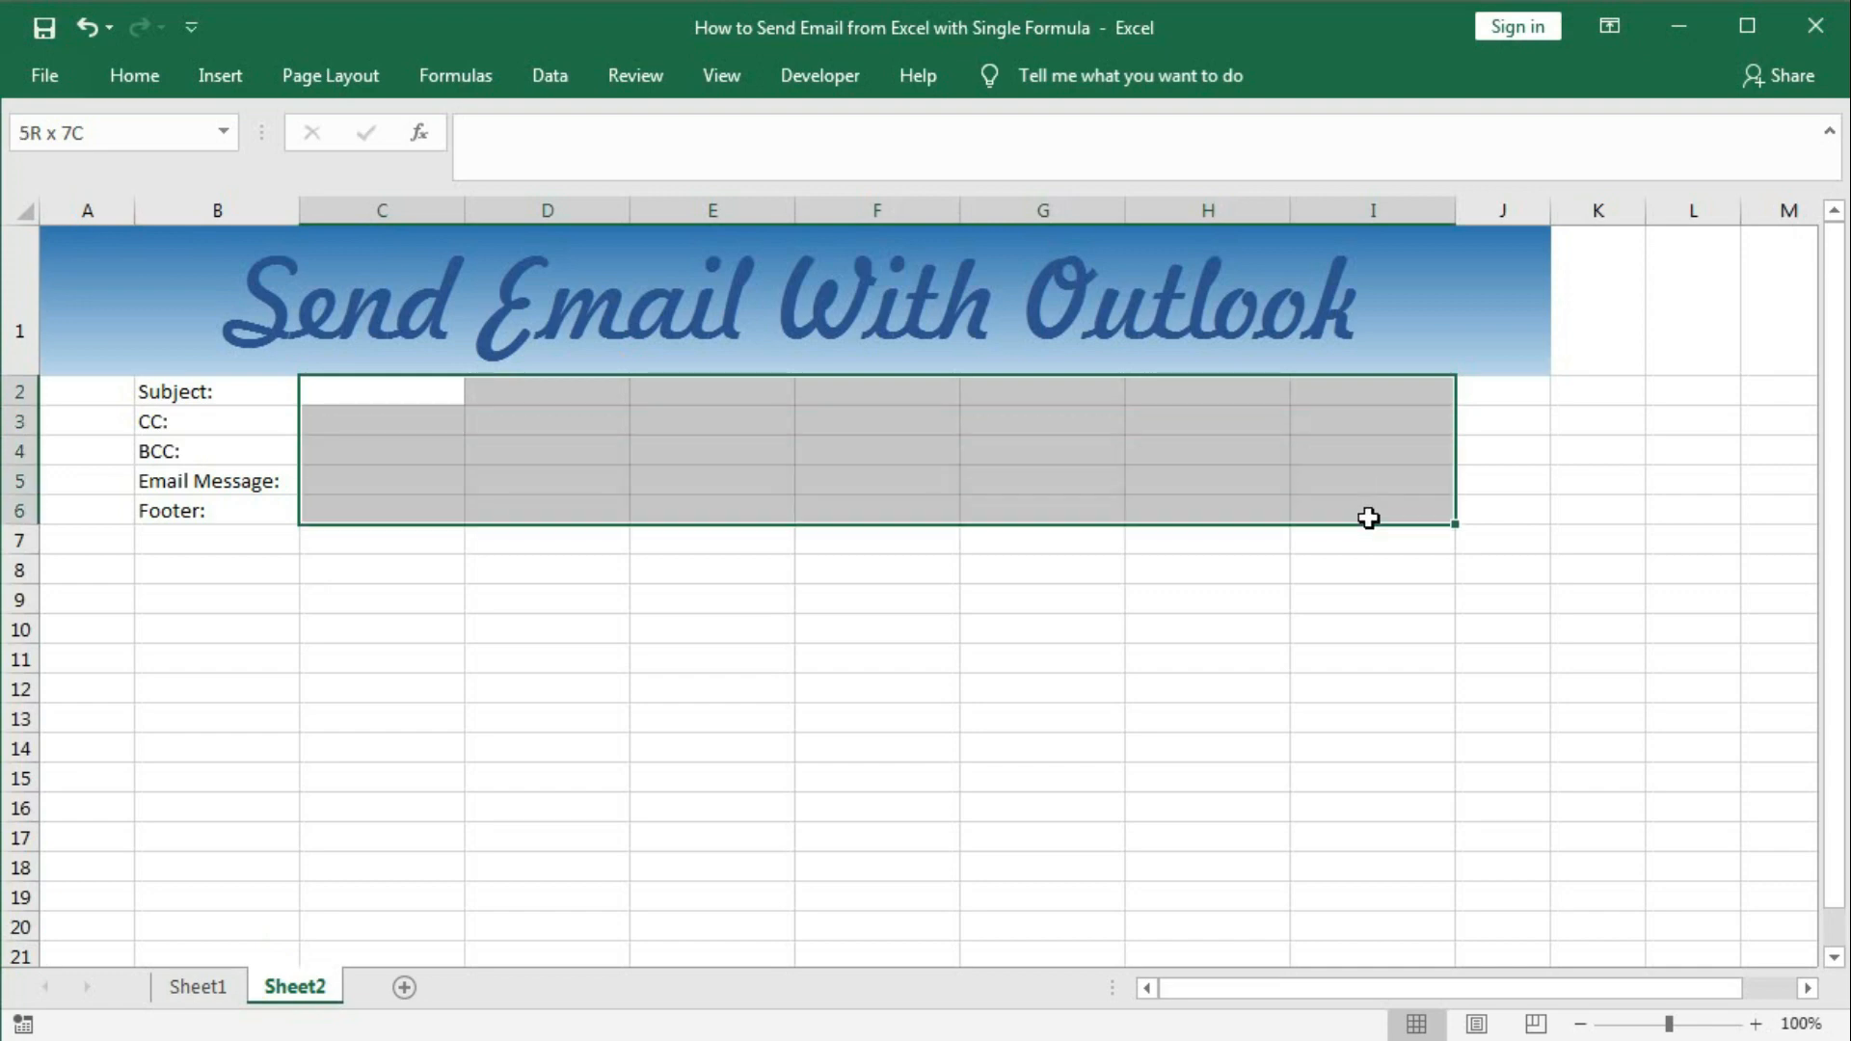
left_click(144, 77)
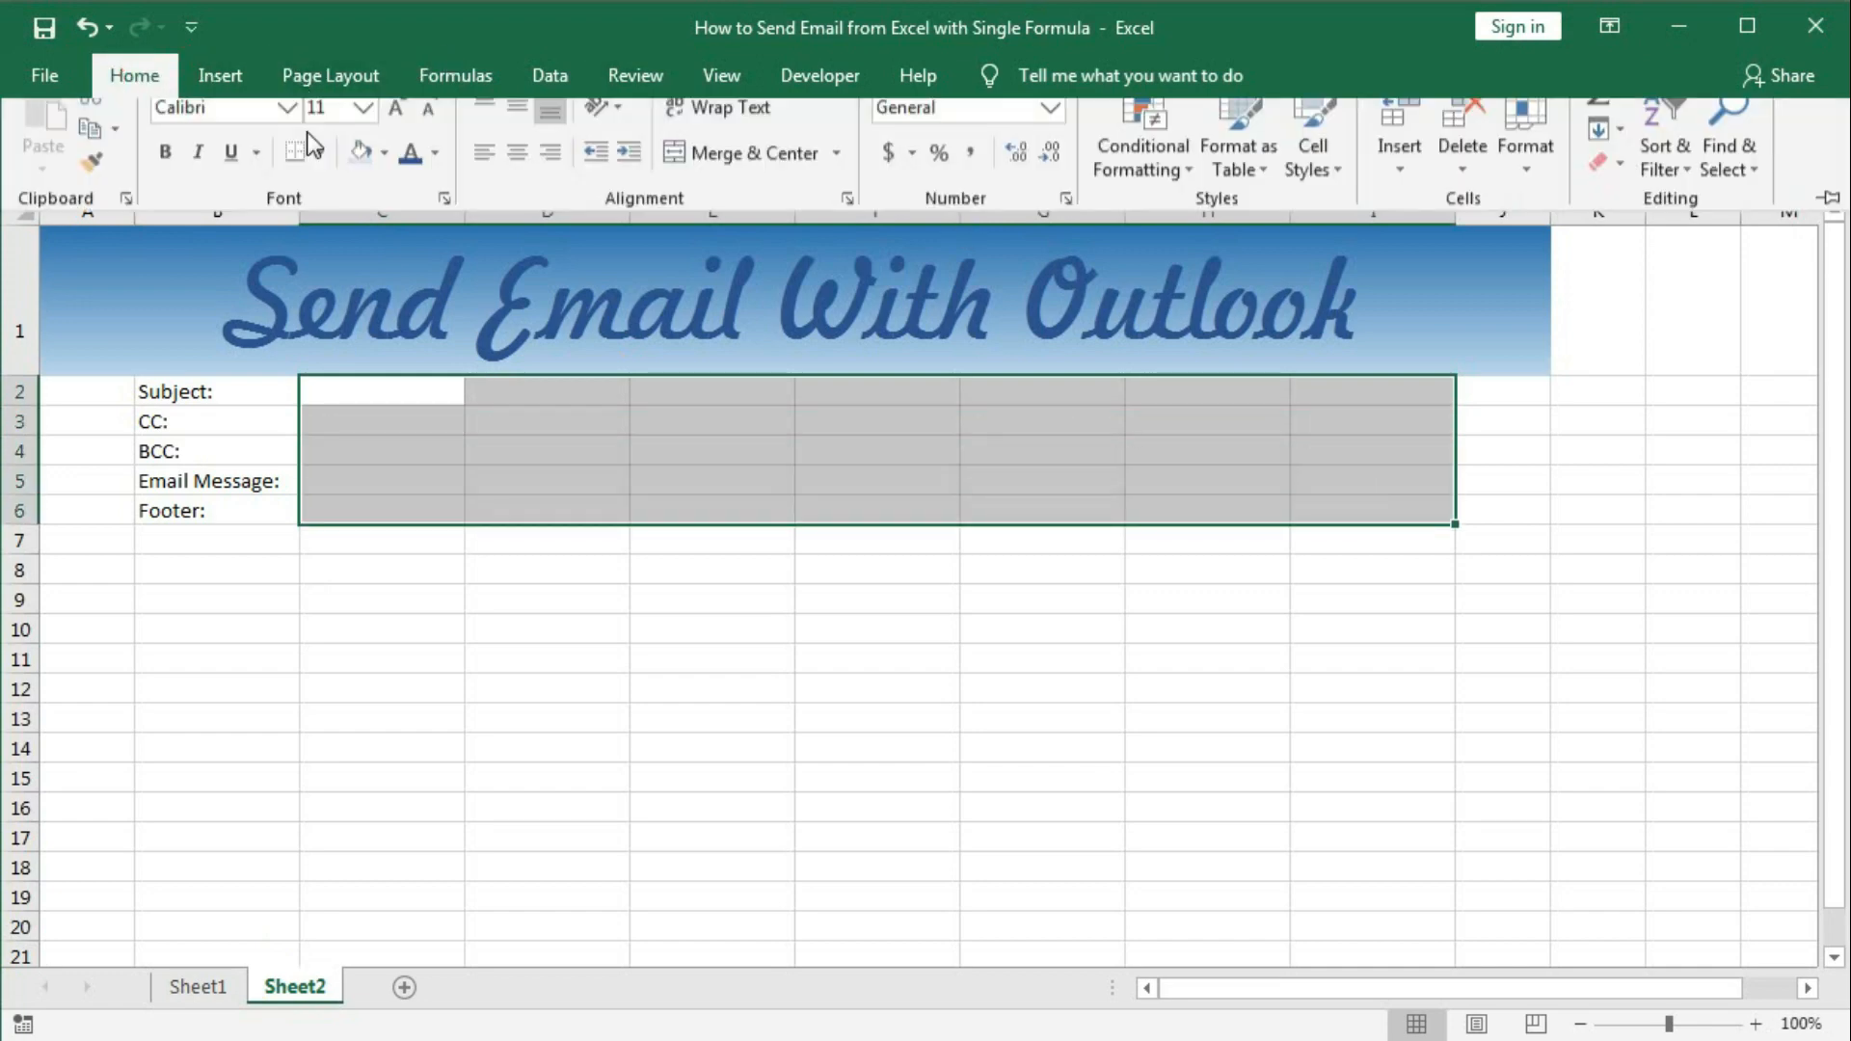
left_click(837, 178)
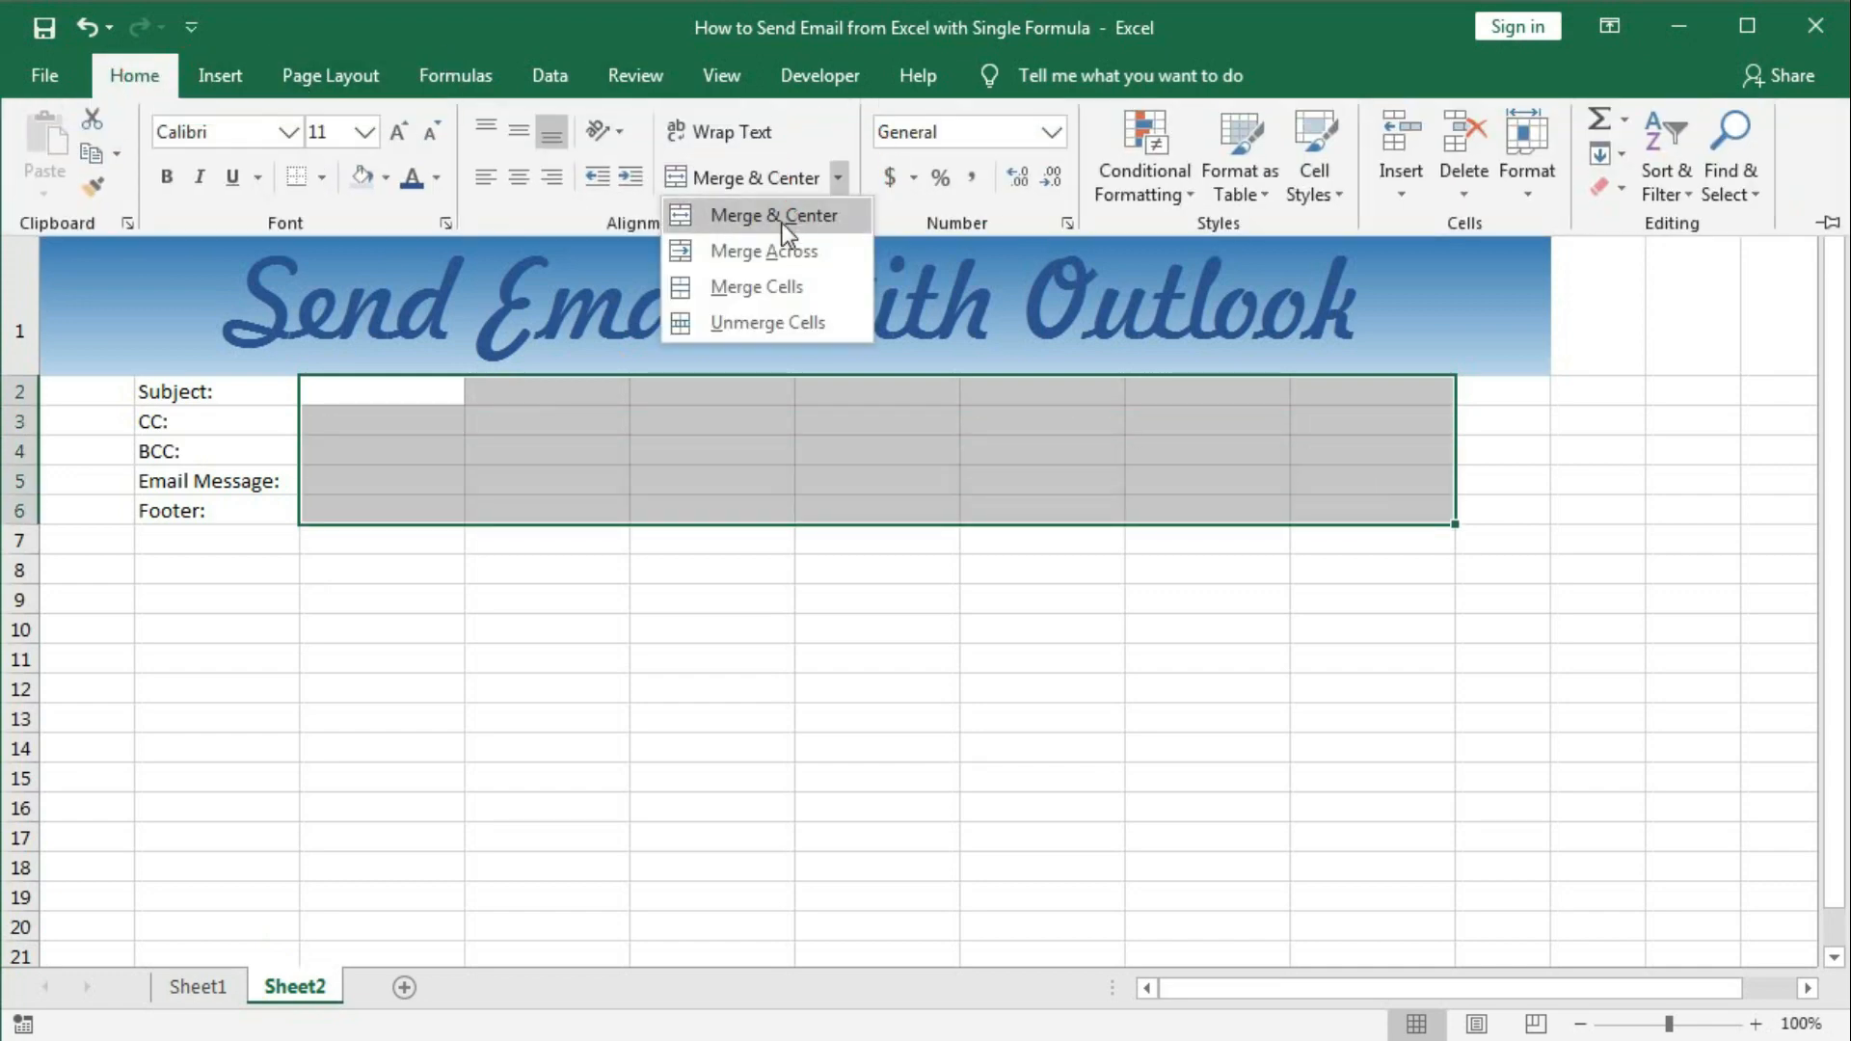
left_click(768, 257)
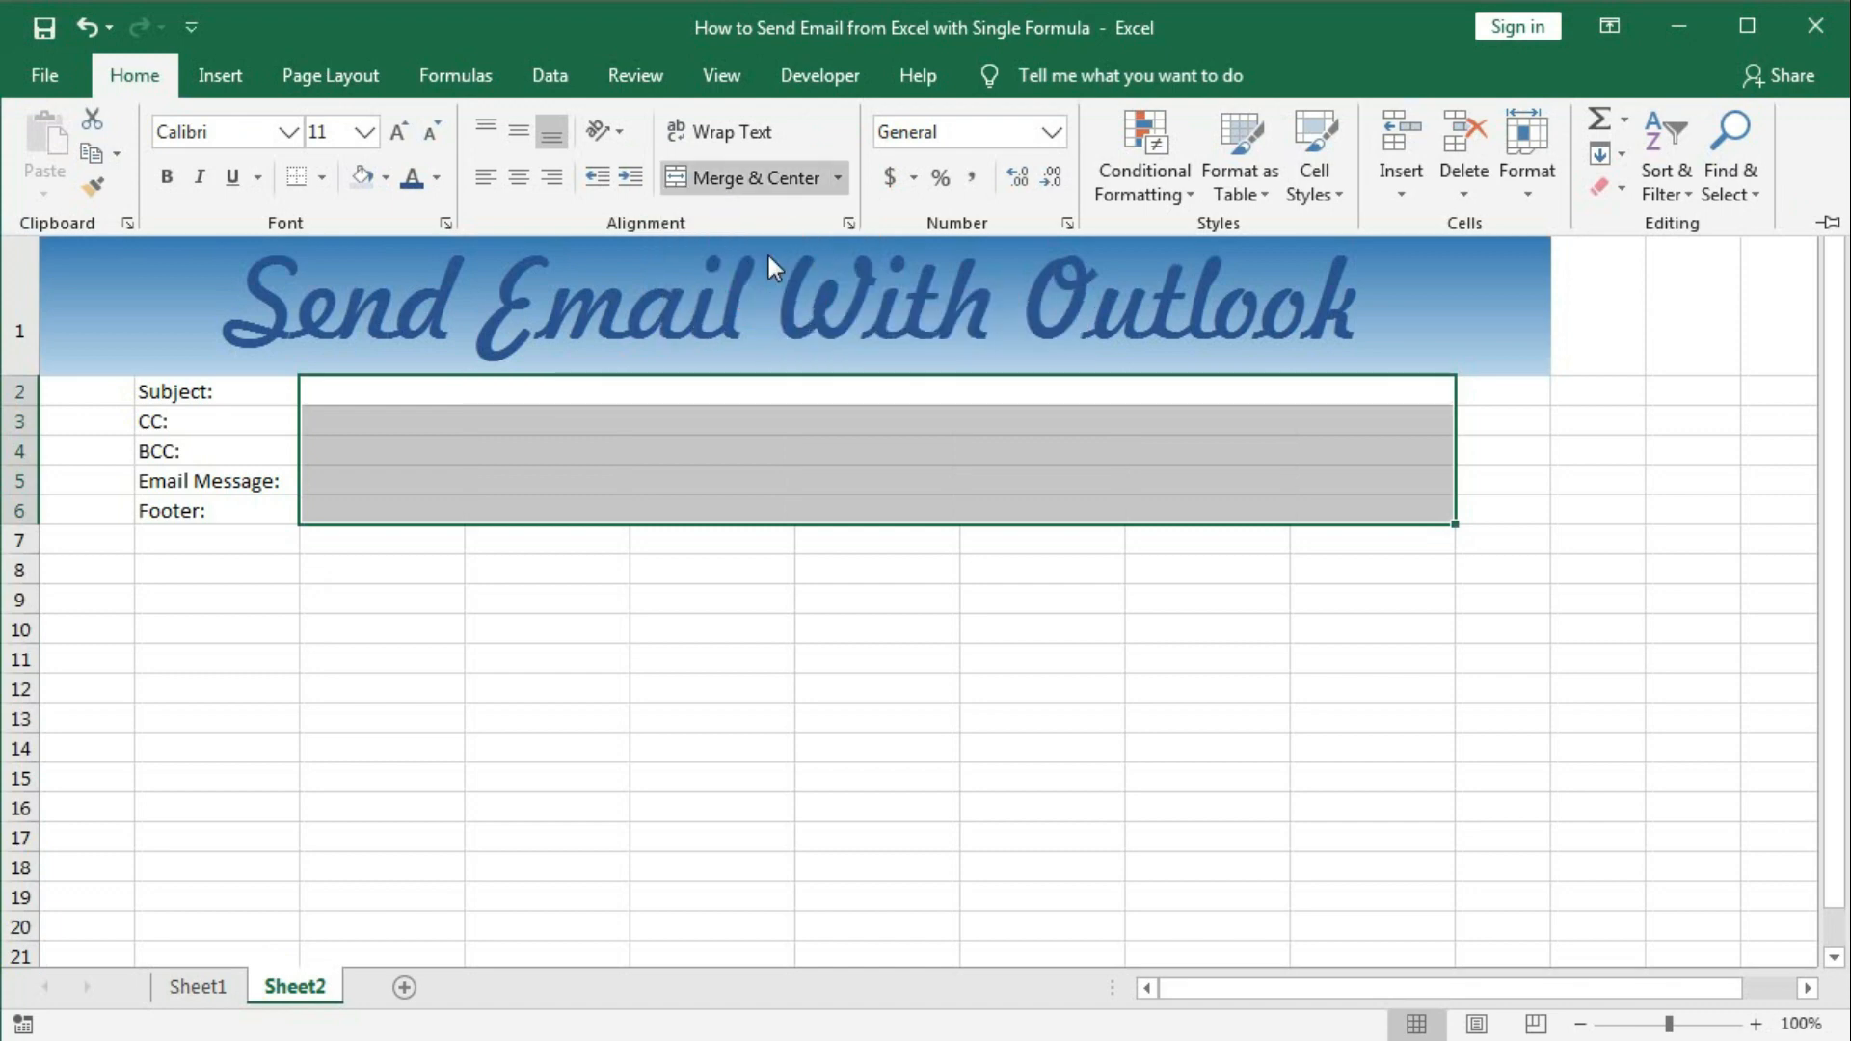
left_click(448, 415)
left_click(322, 443)
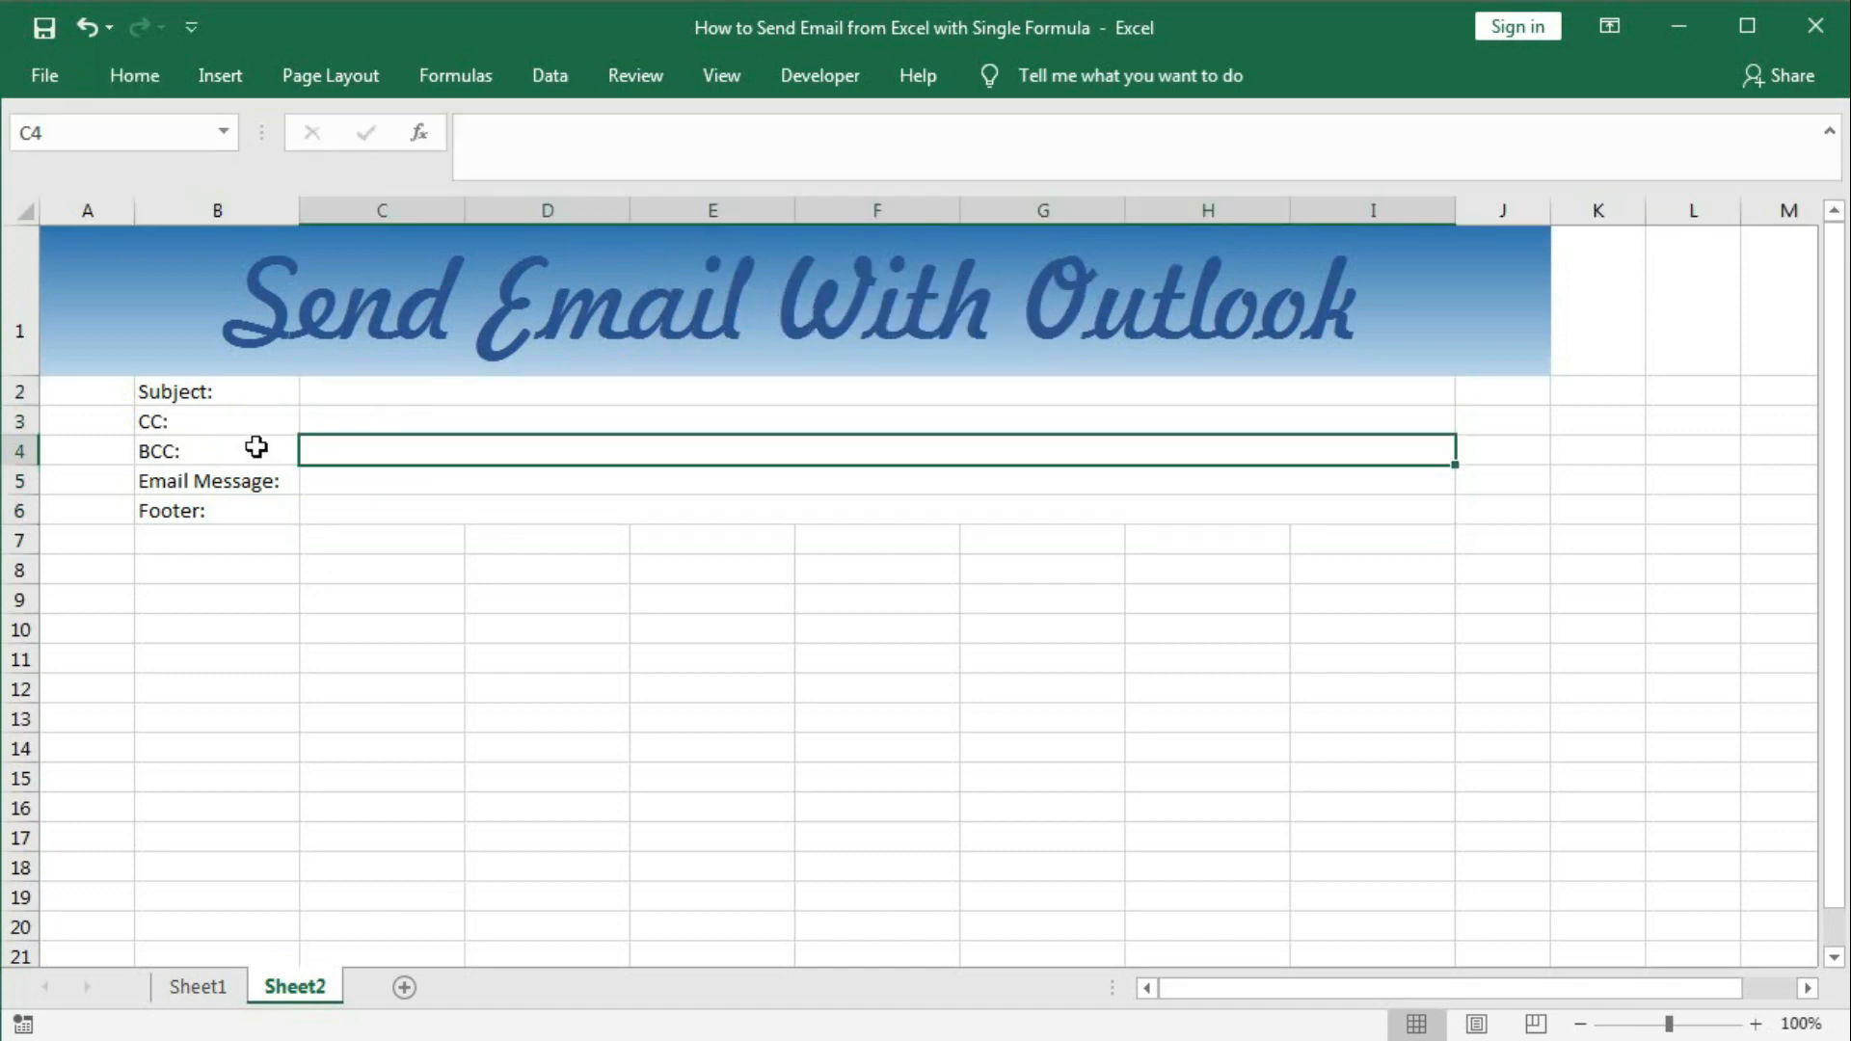
mouse_move(58, 392)
left_mouse_down()
mouse_move(1471, 521)
mouse_move(1516, 537)
mouse_move(1518, 999)
mouse_move(1498, 856)
mouse_move(1504, 884)
left_mouse_up()
Fill the area A2:J30 with a light blue background.
scroll(1293, 682, "up", 3)
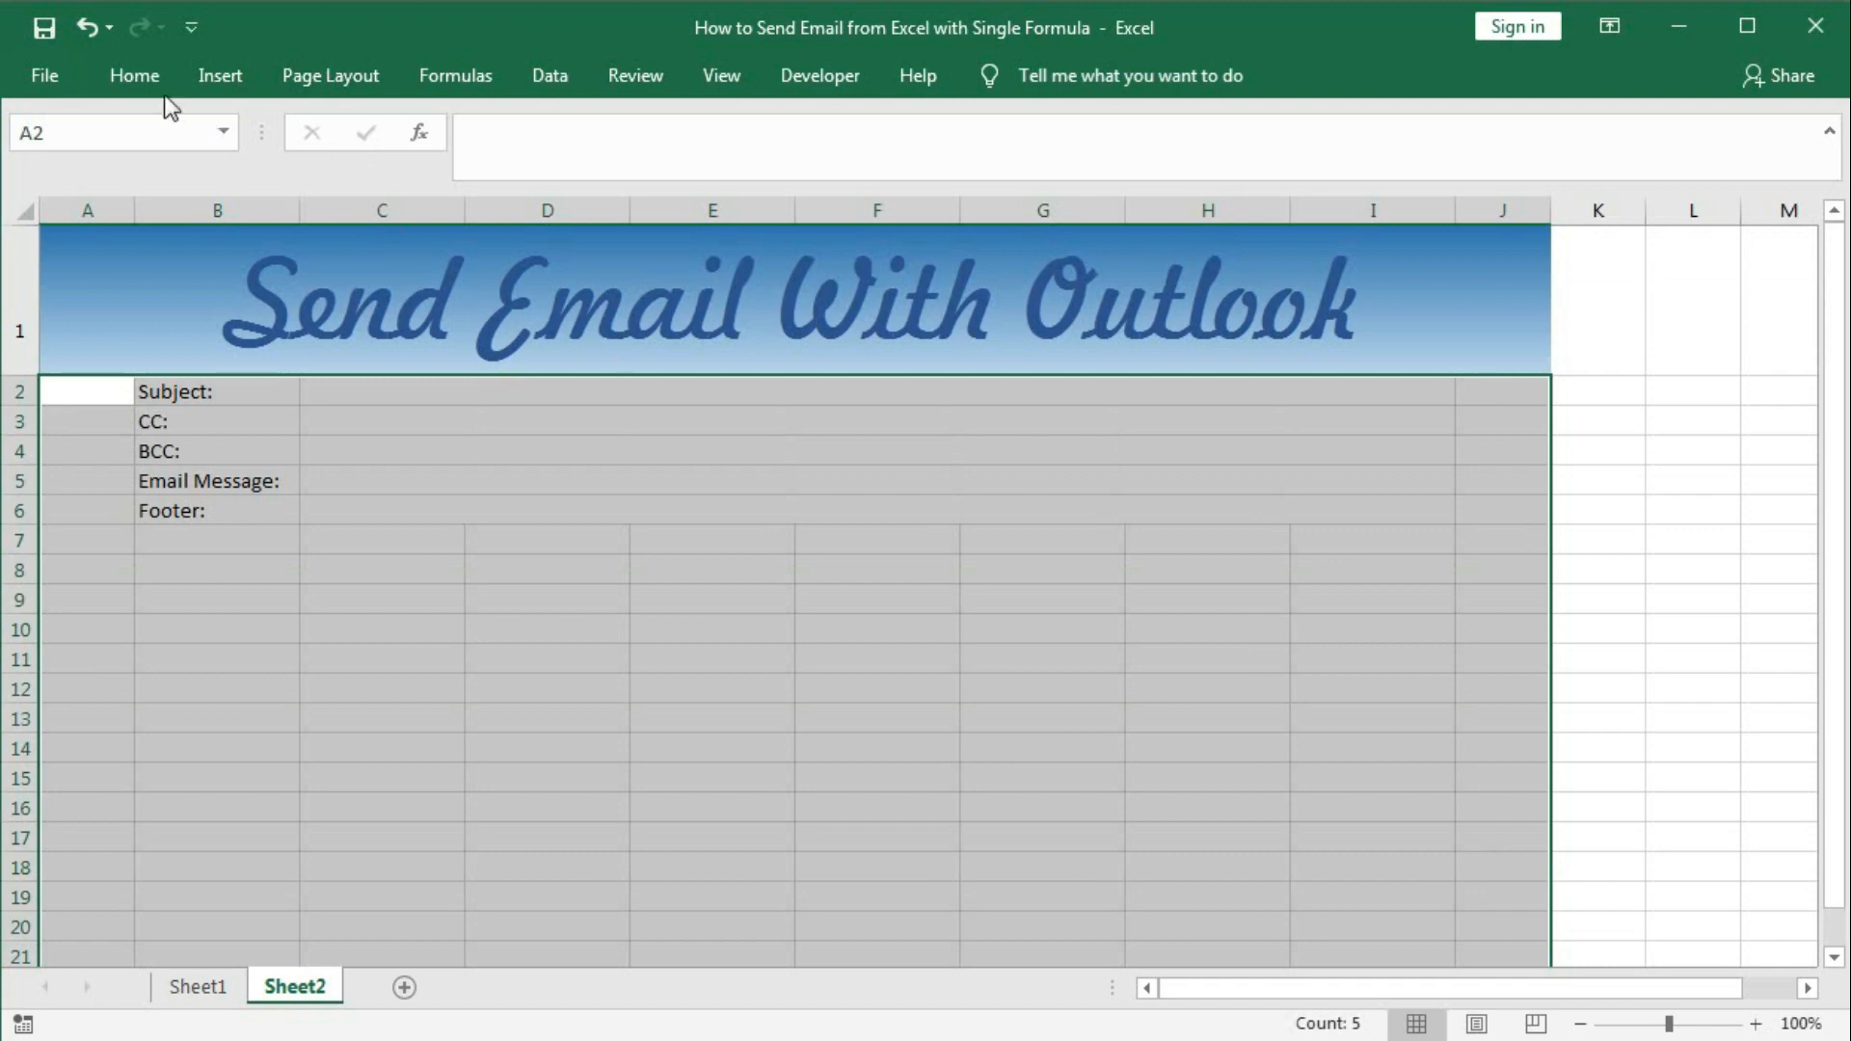
left_click(134, 77)
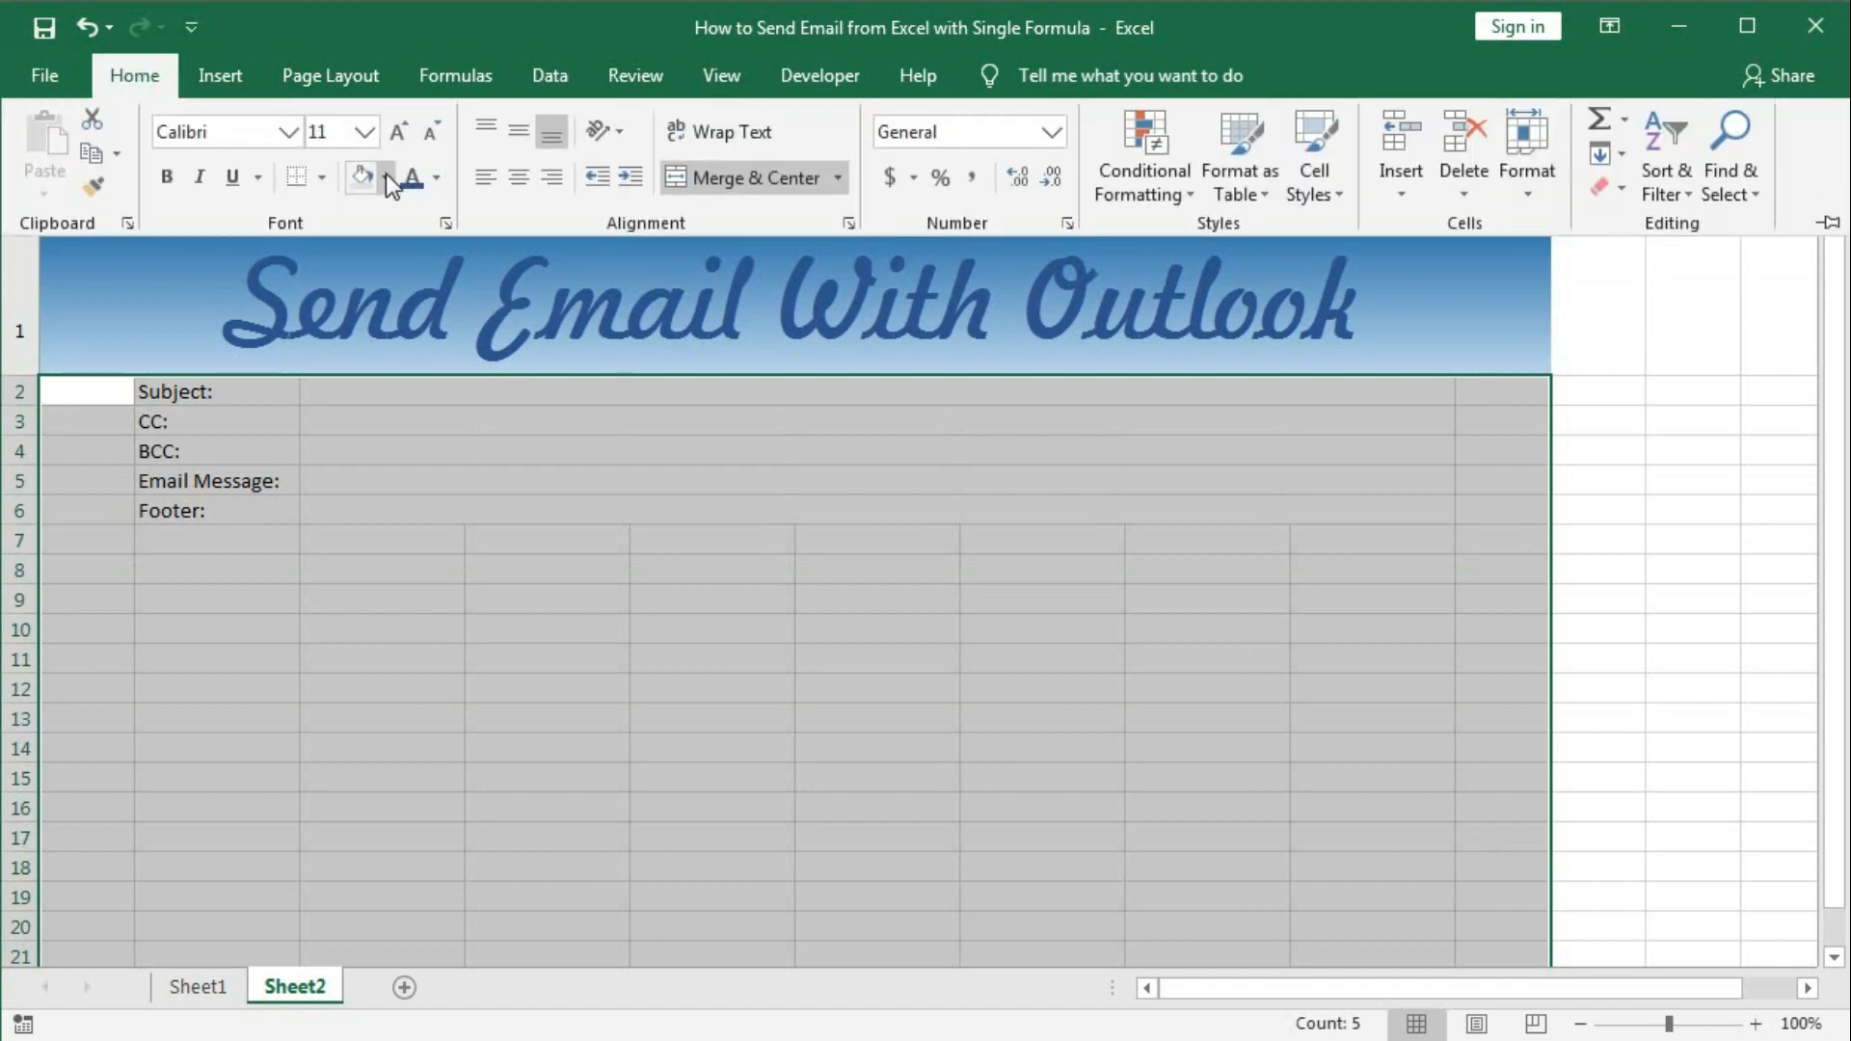
left_click(386, 178)
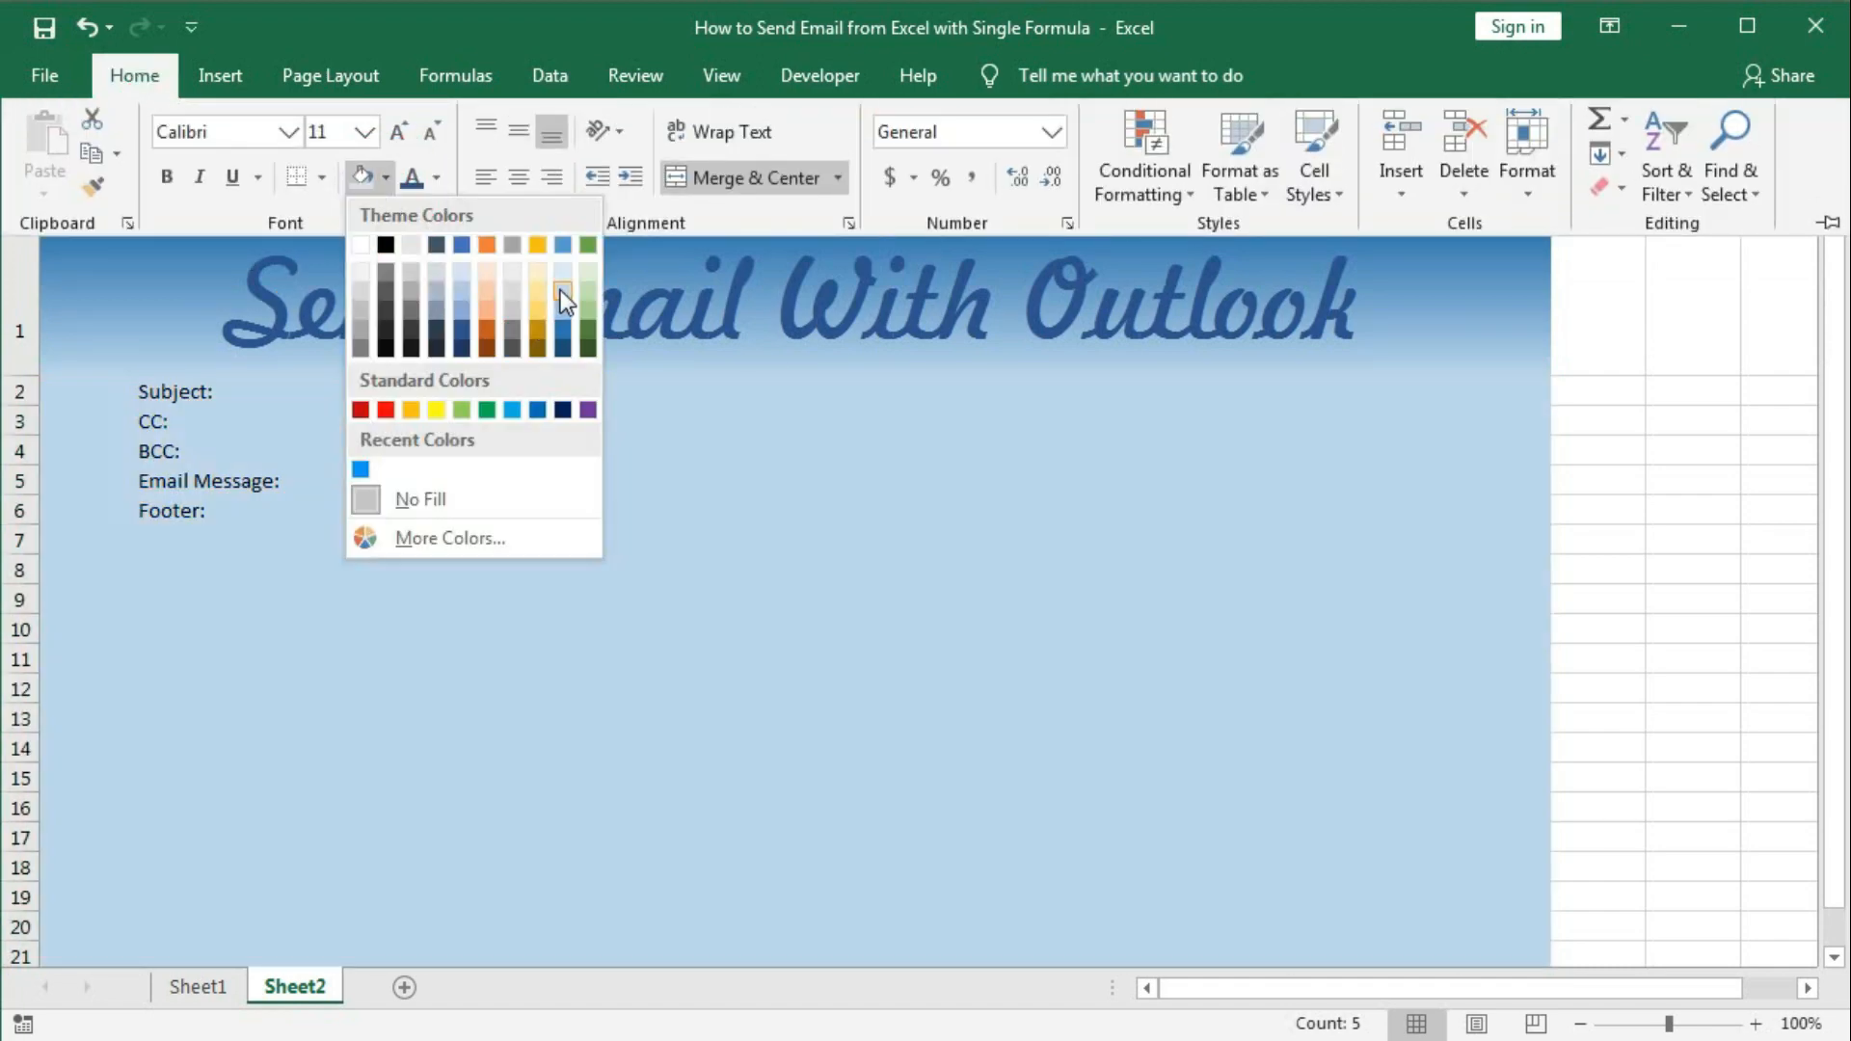
left_click(562, 298)
left_click(749, 690)
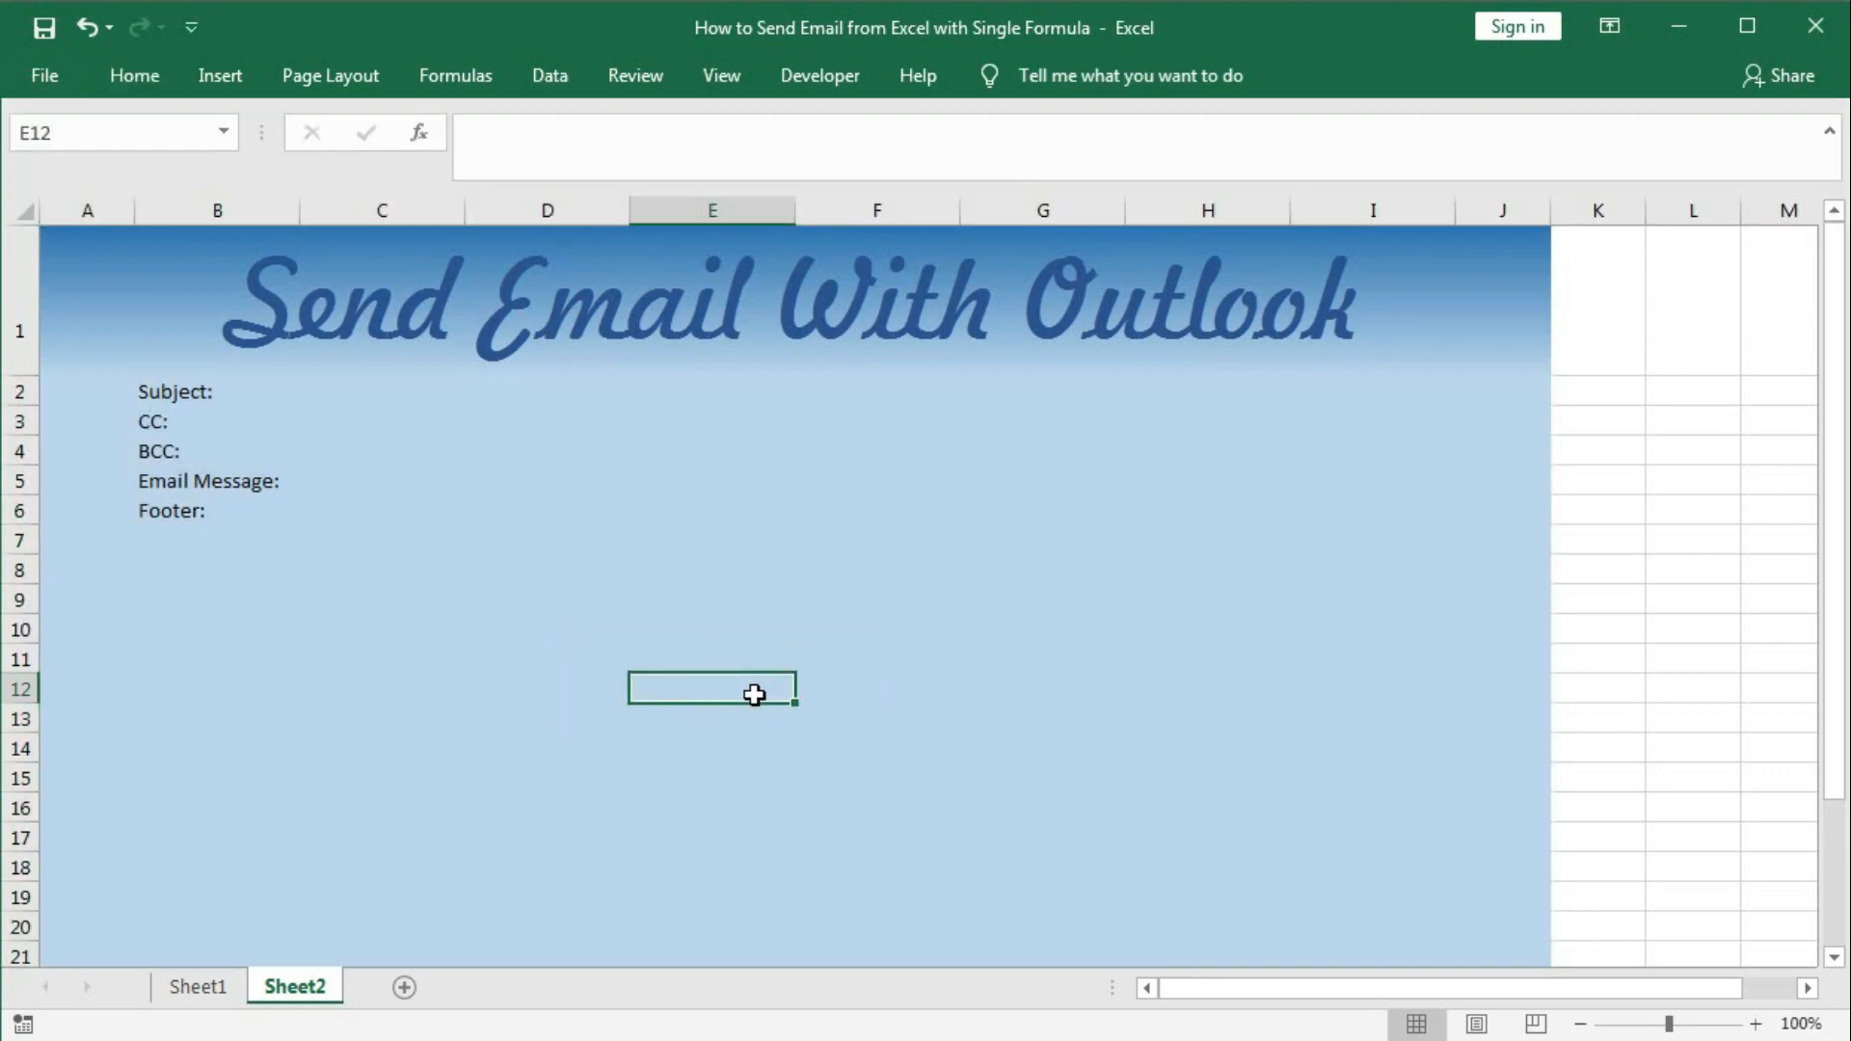
left_click_drag(183, 392, 1027, 517)
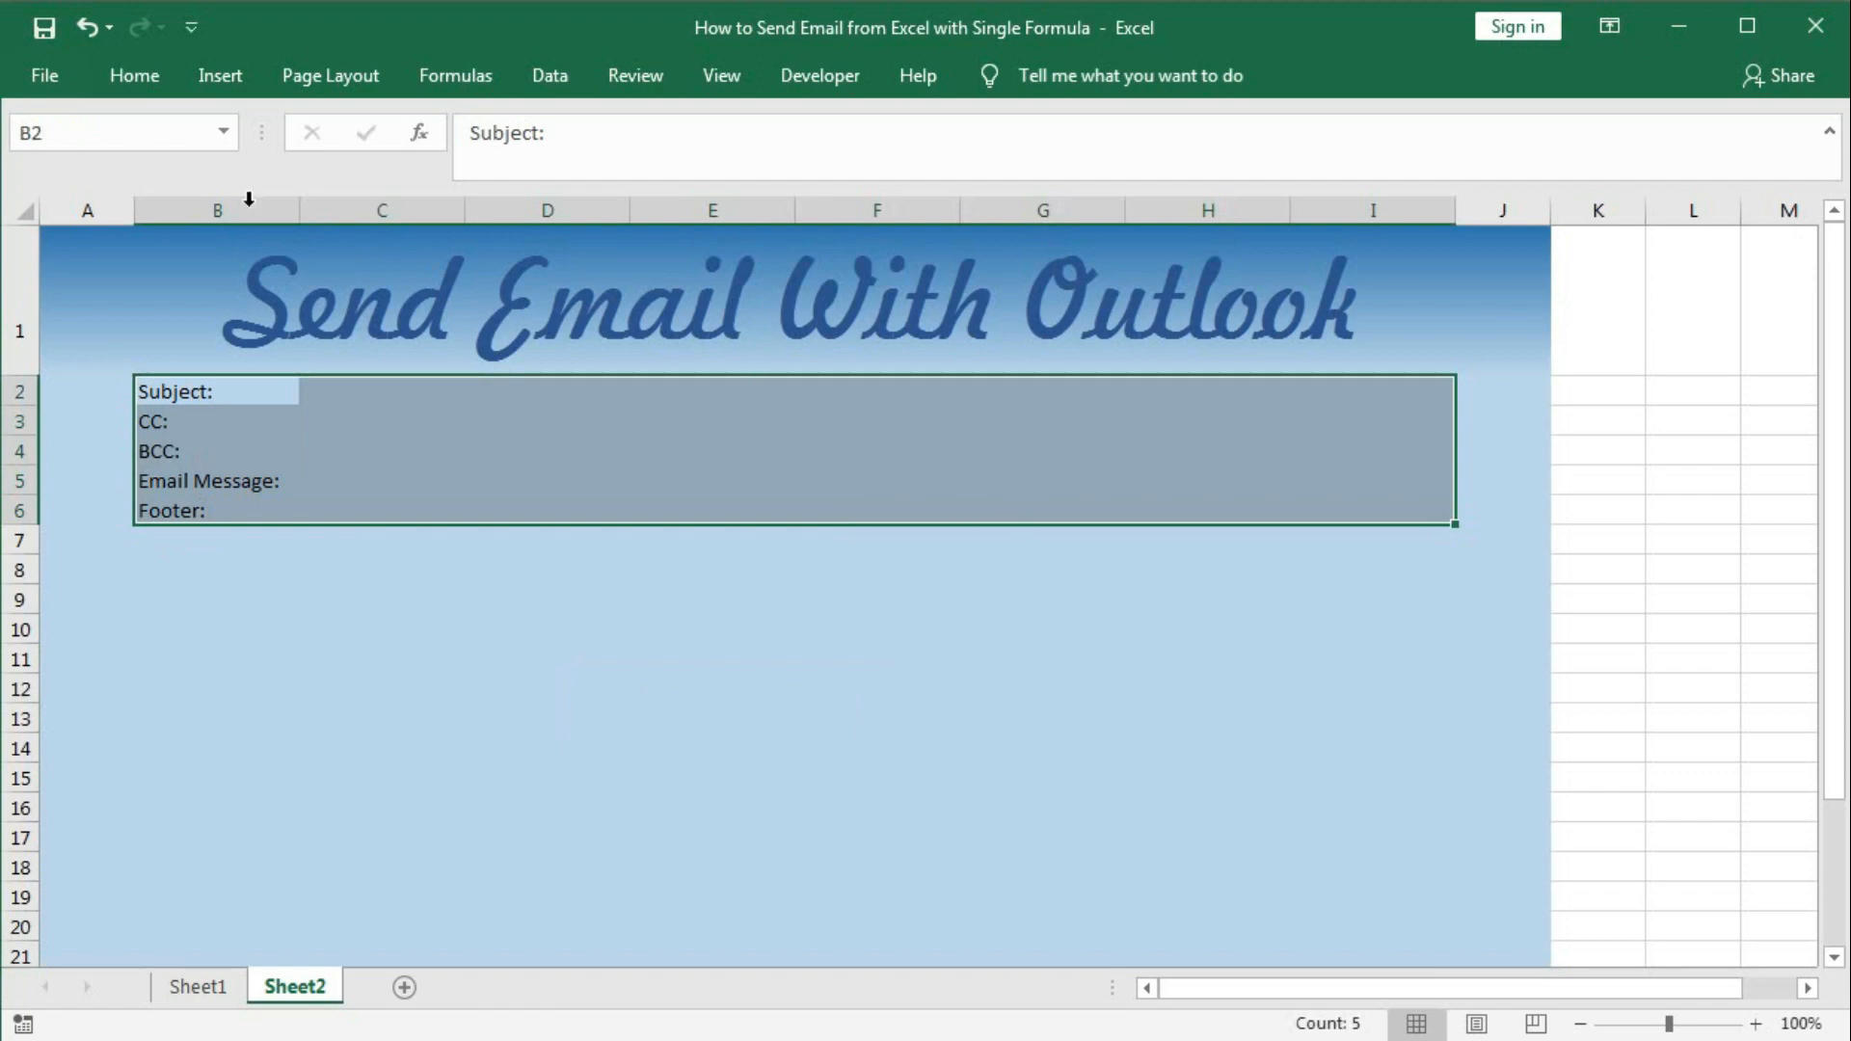
Border B2:I6 in blue: outline, dotted vertical divider after labels, horizontal lines between rows.
left_click(134, 77)
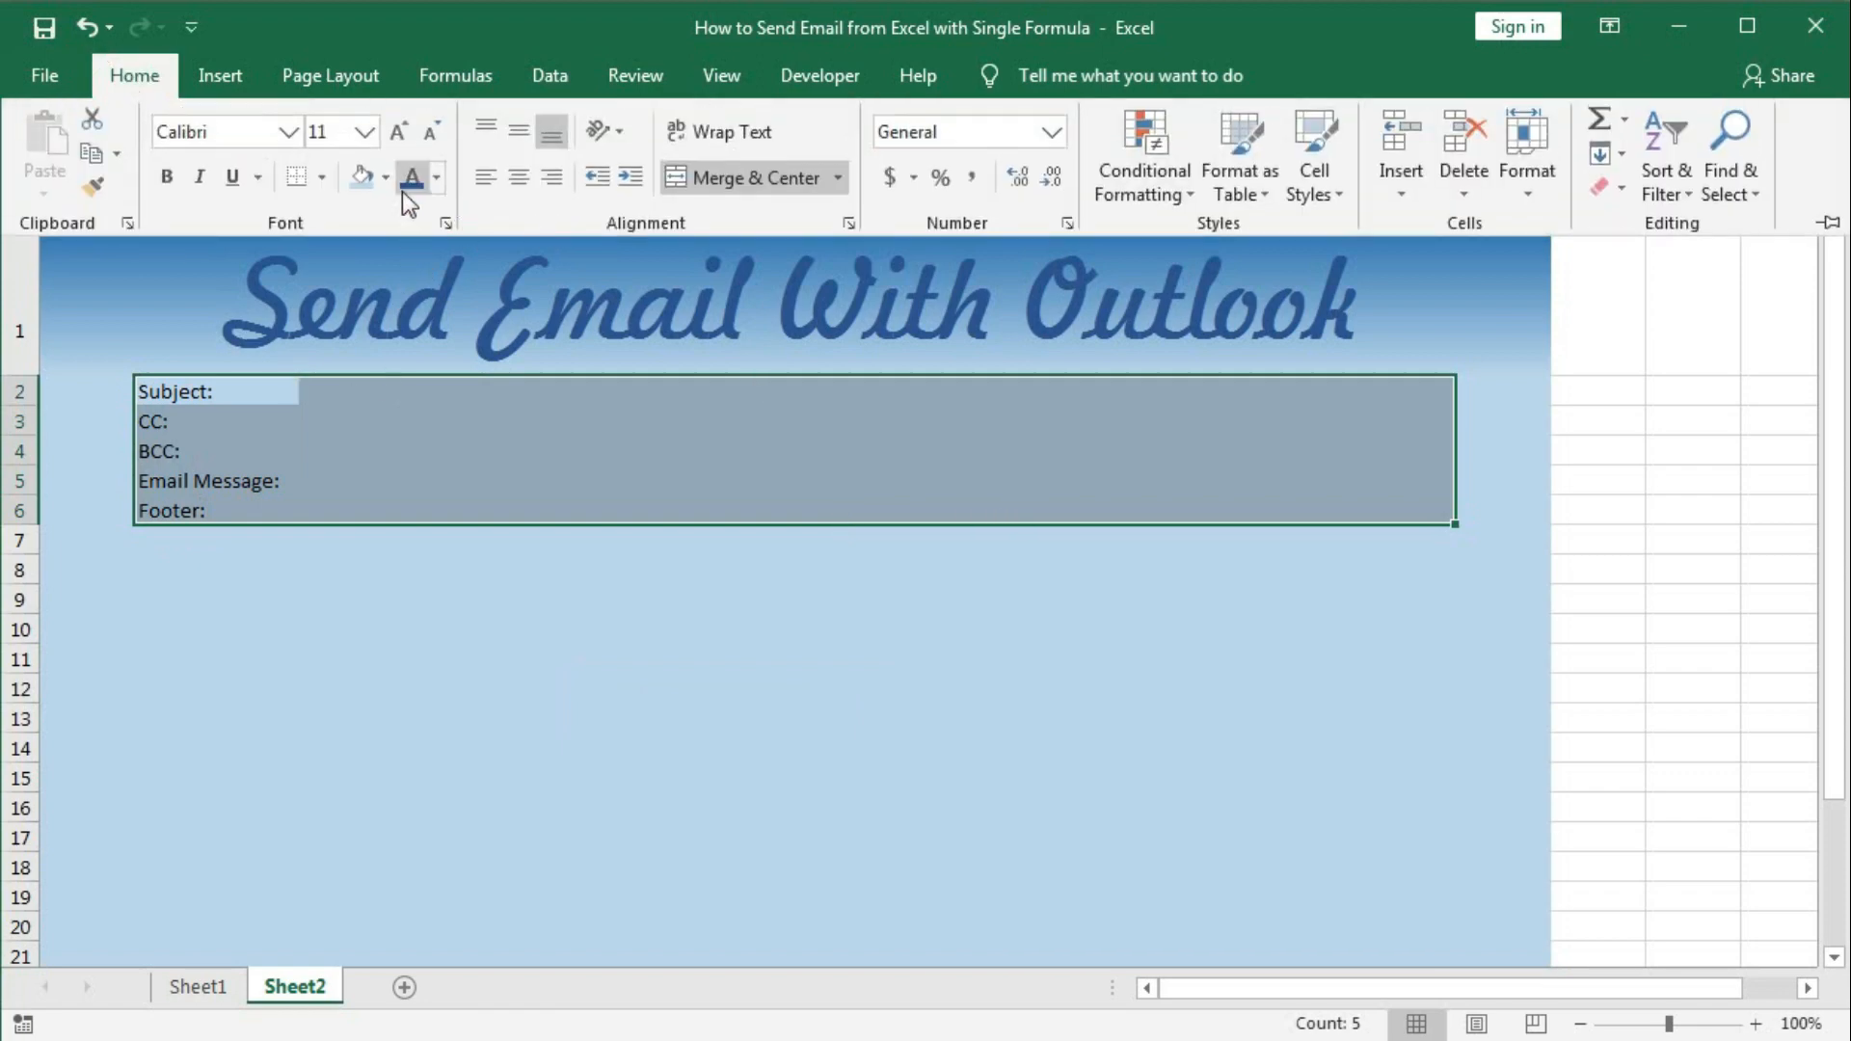
left_click(321, 177)
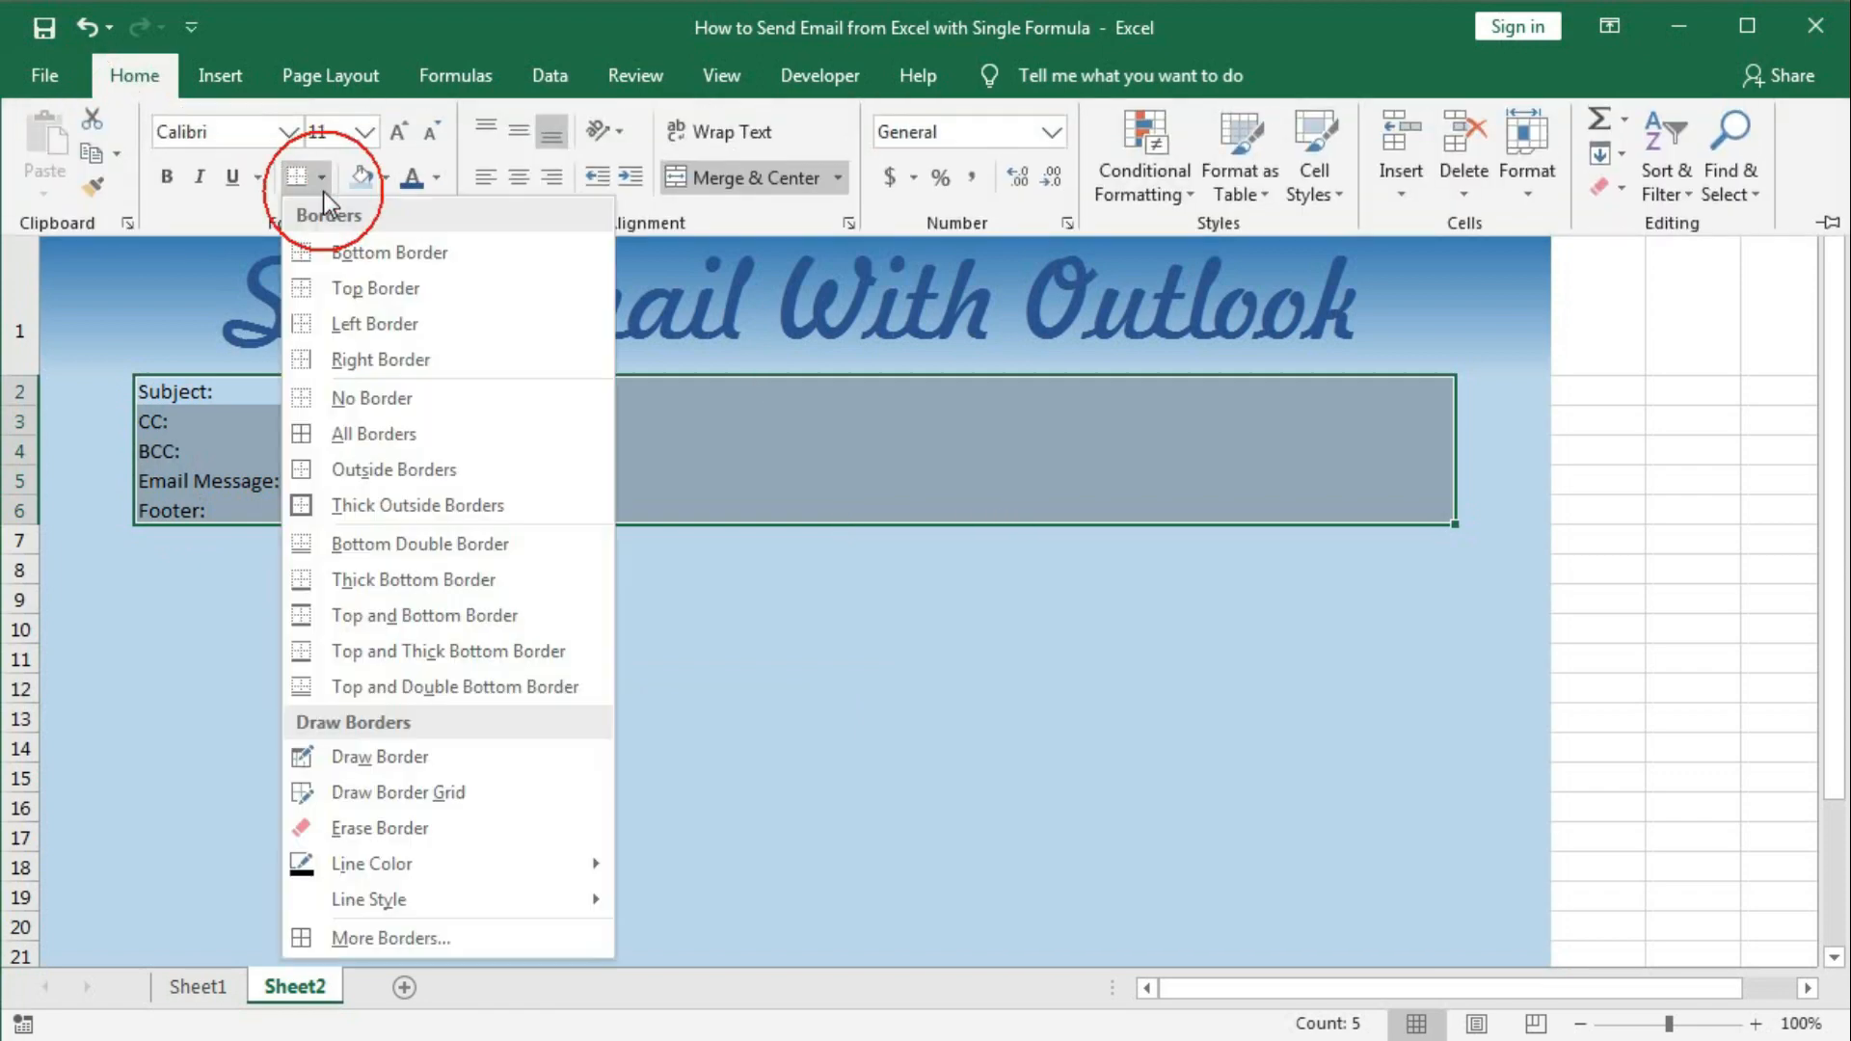
left_click(359, 927)
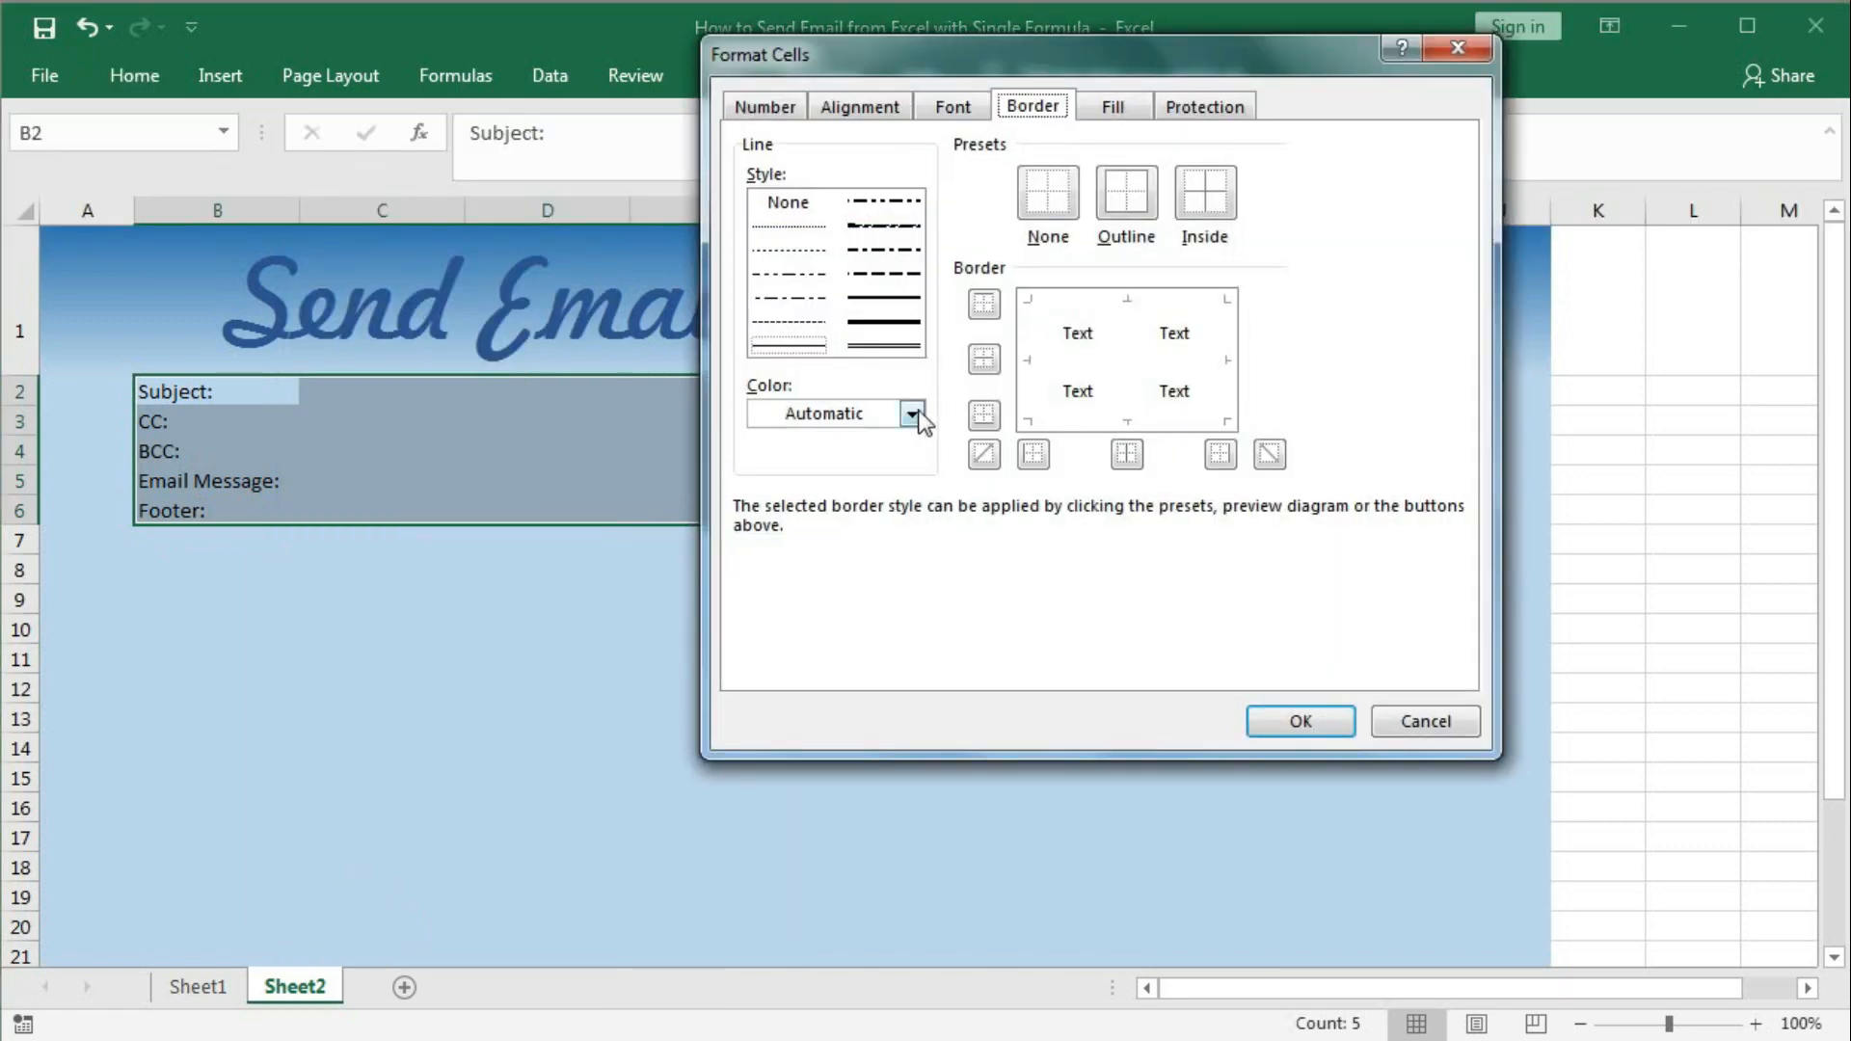
left_click(911, 415)
left_click(863, 517)
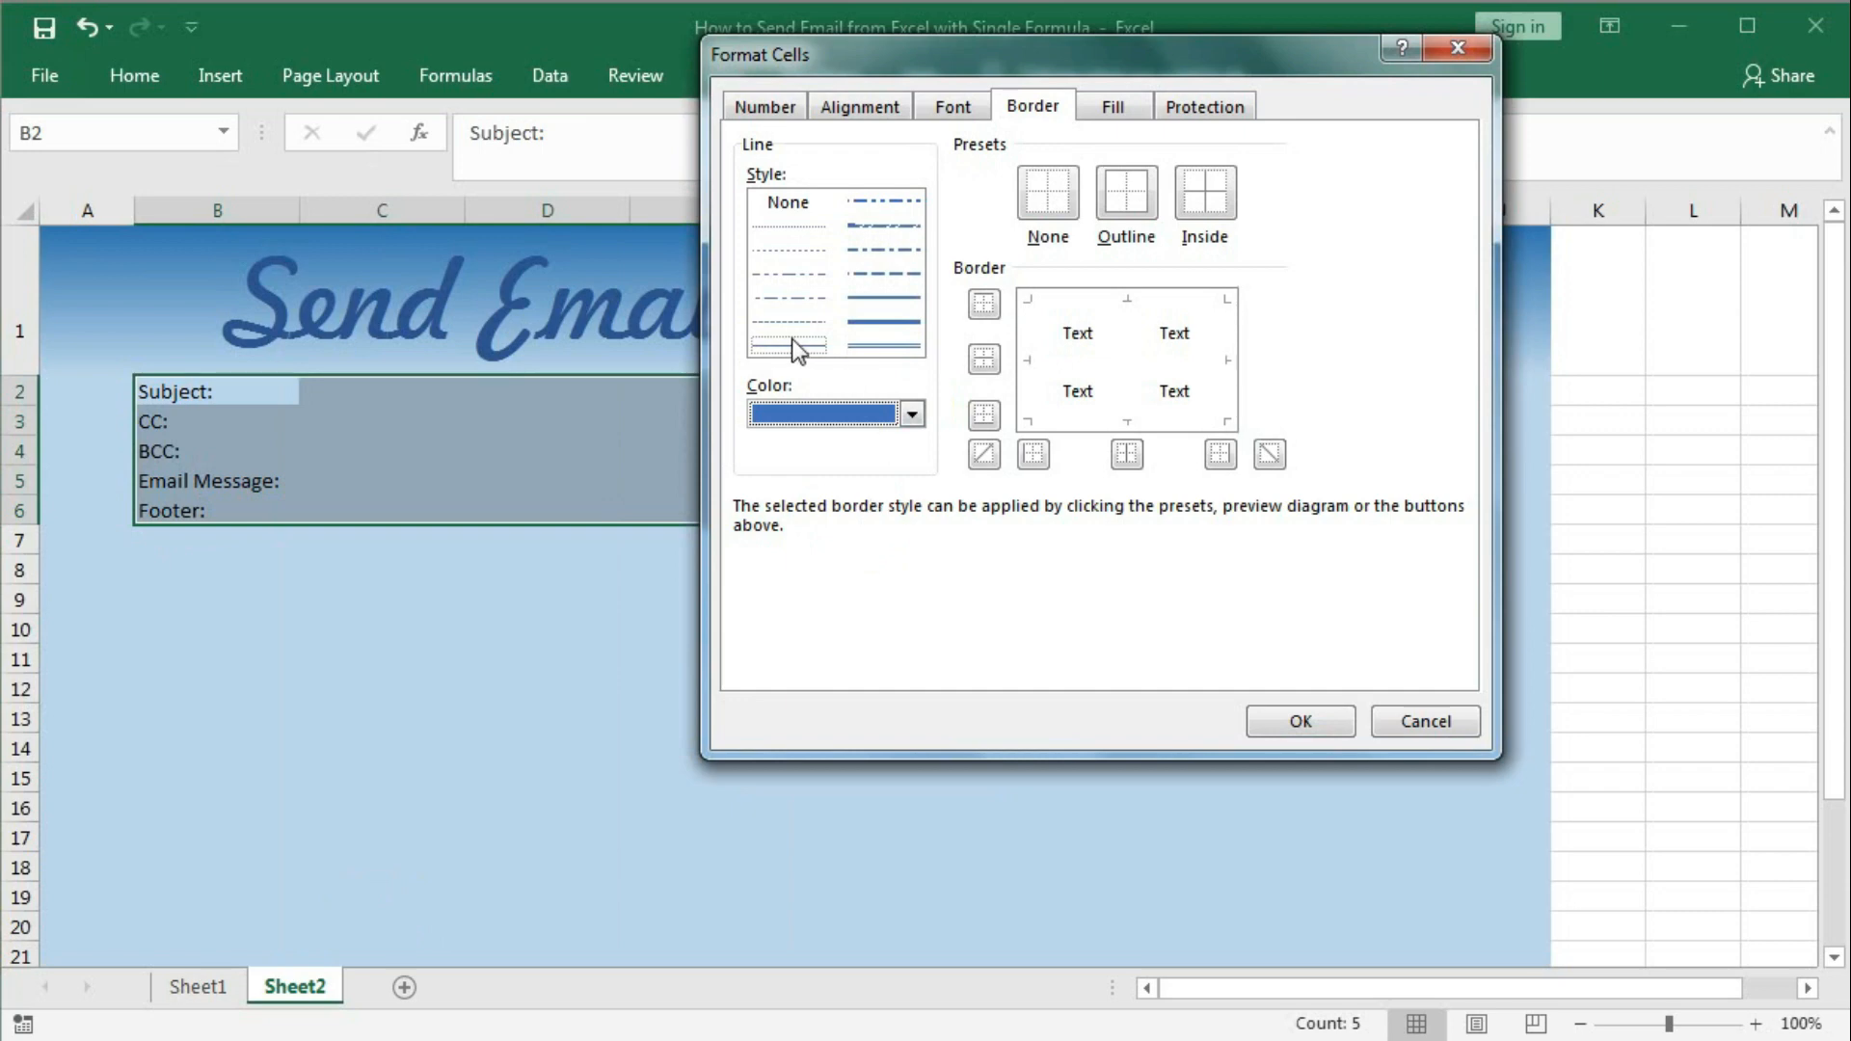
left_click(1126, 213)
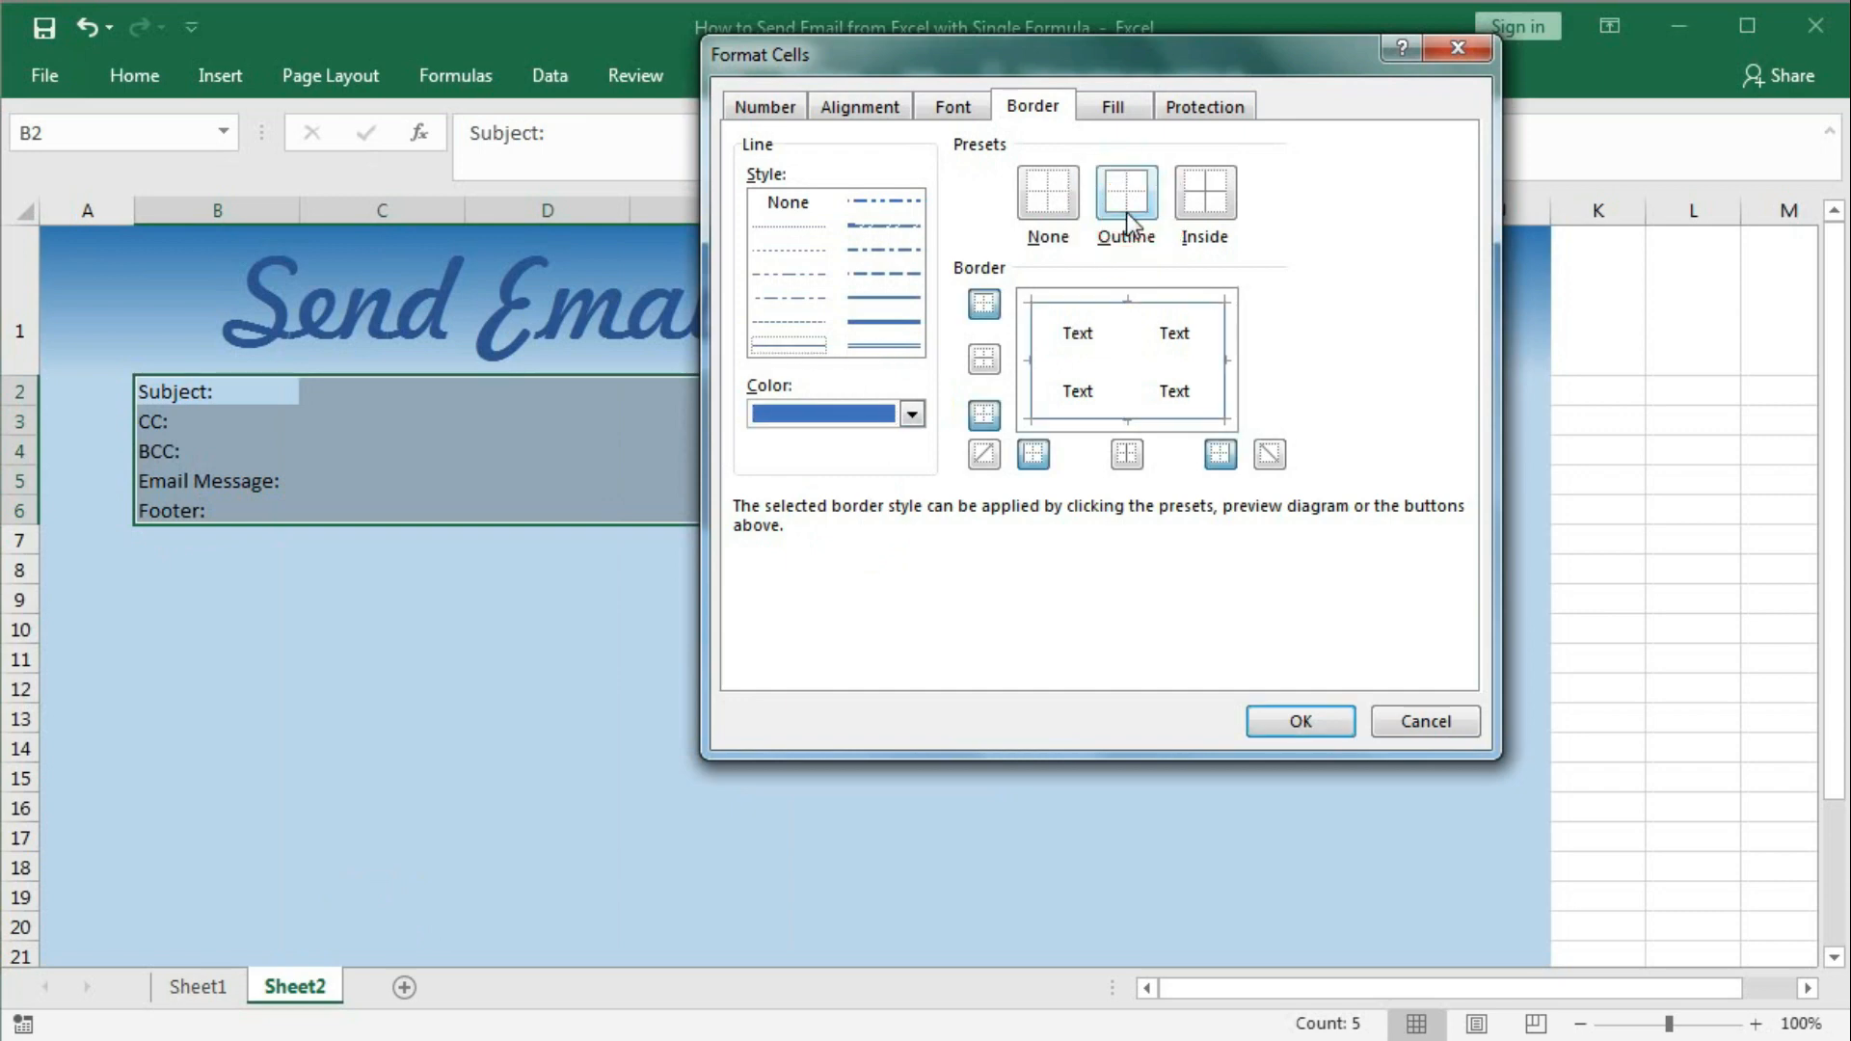
left_click(799, 251)
left_click(1121, 359)
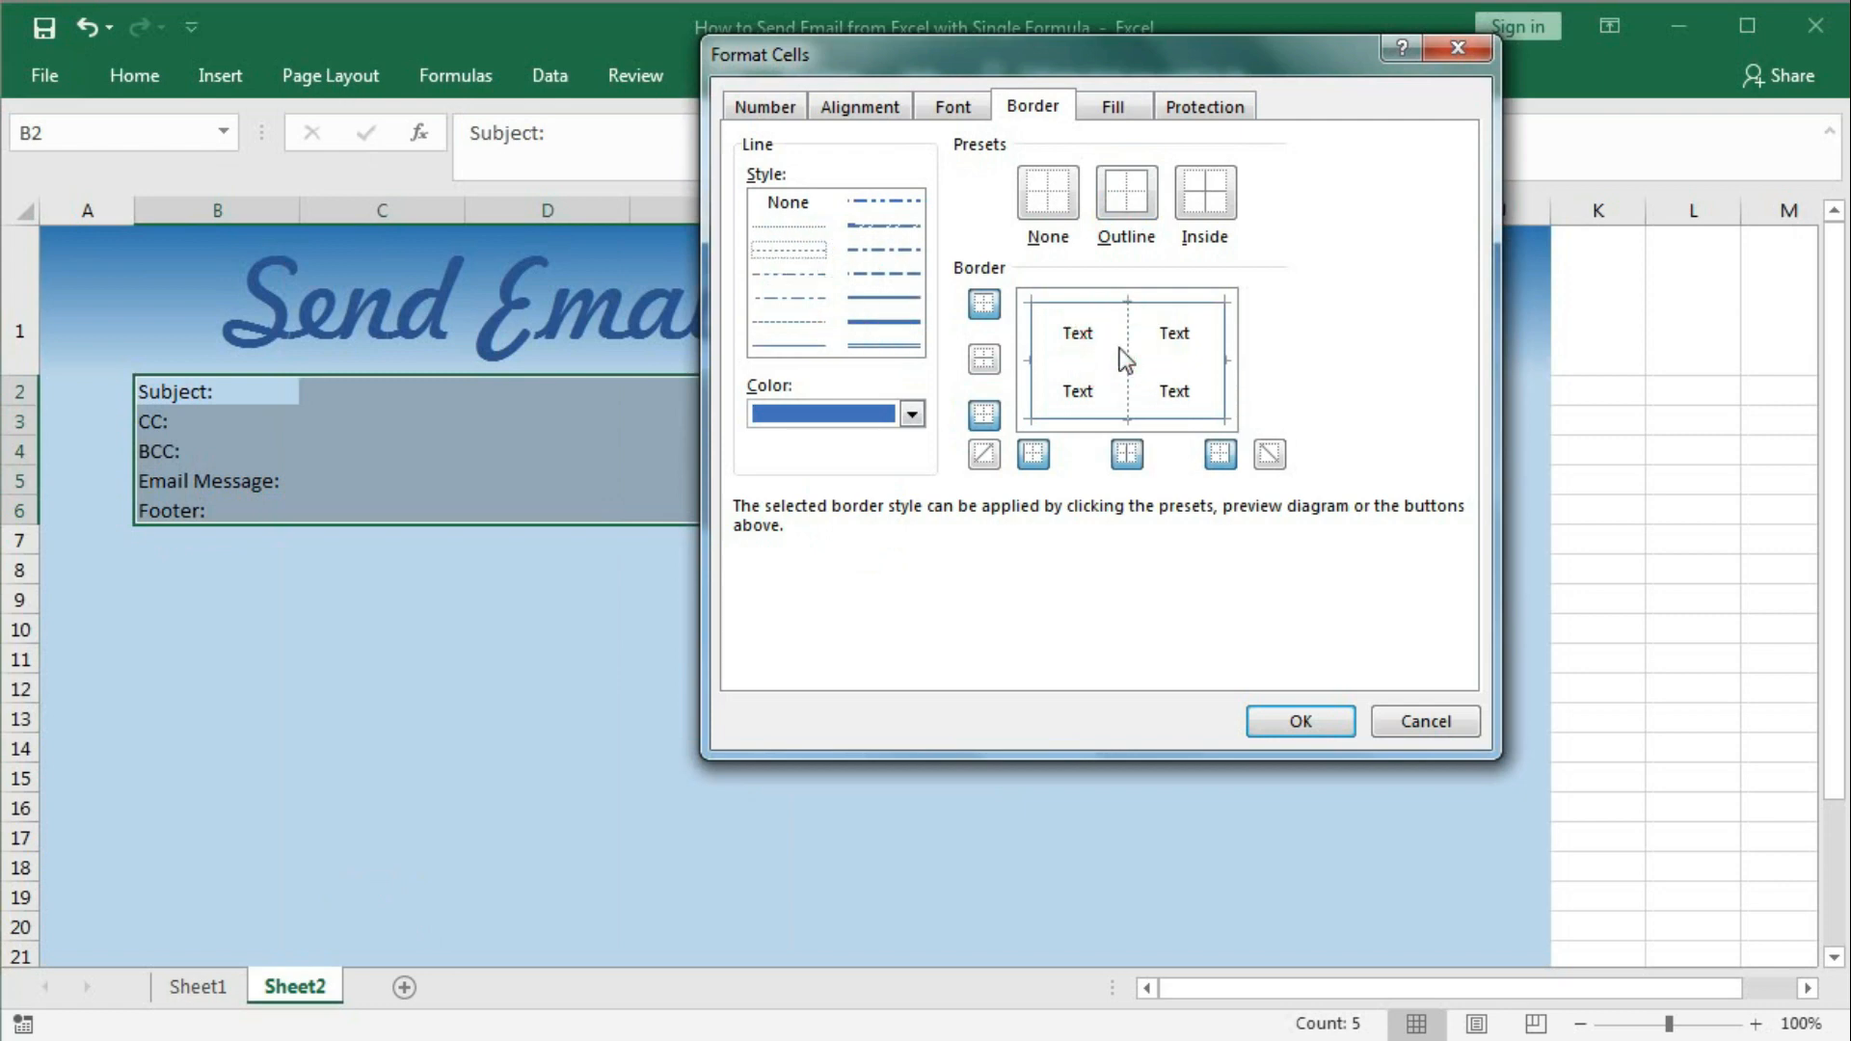
left_click(1066, 383)
left_click(1067, 360)
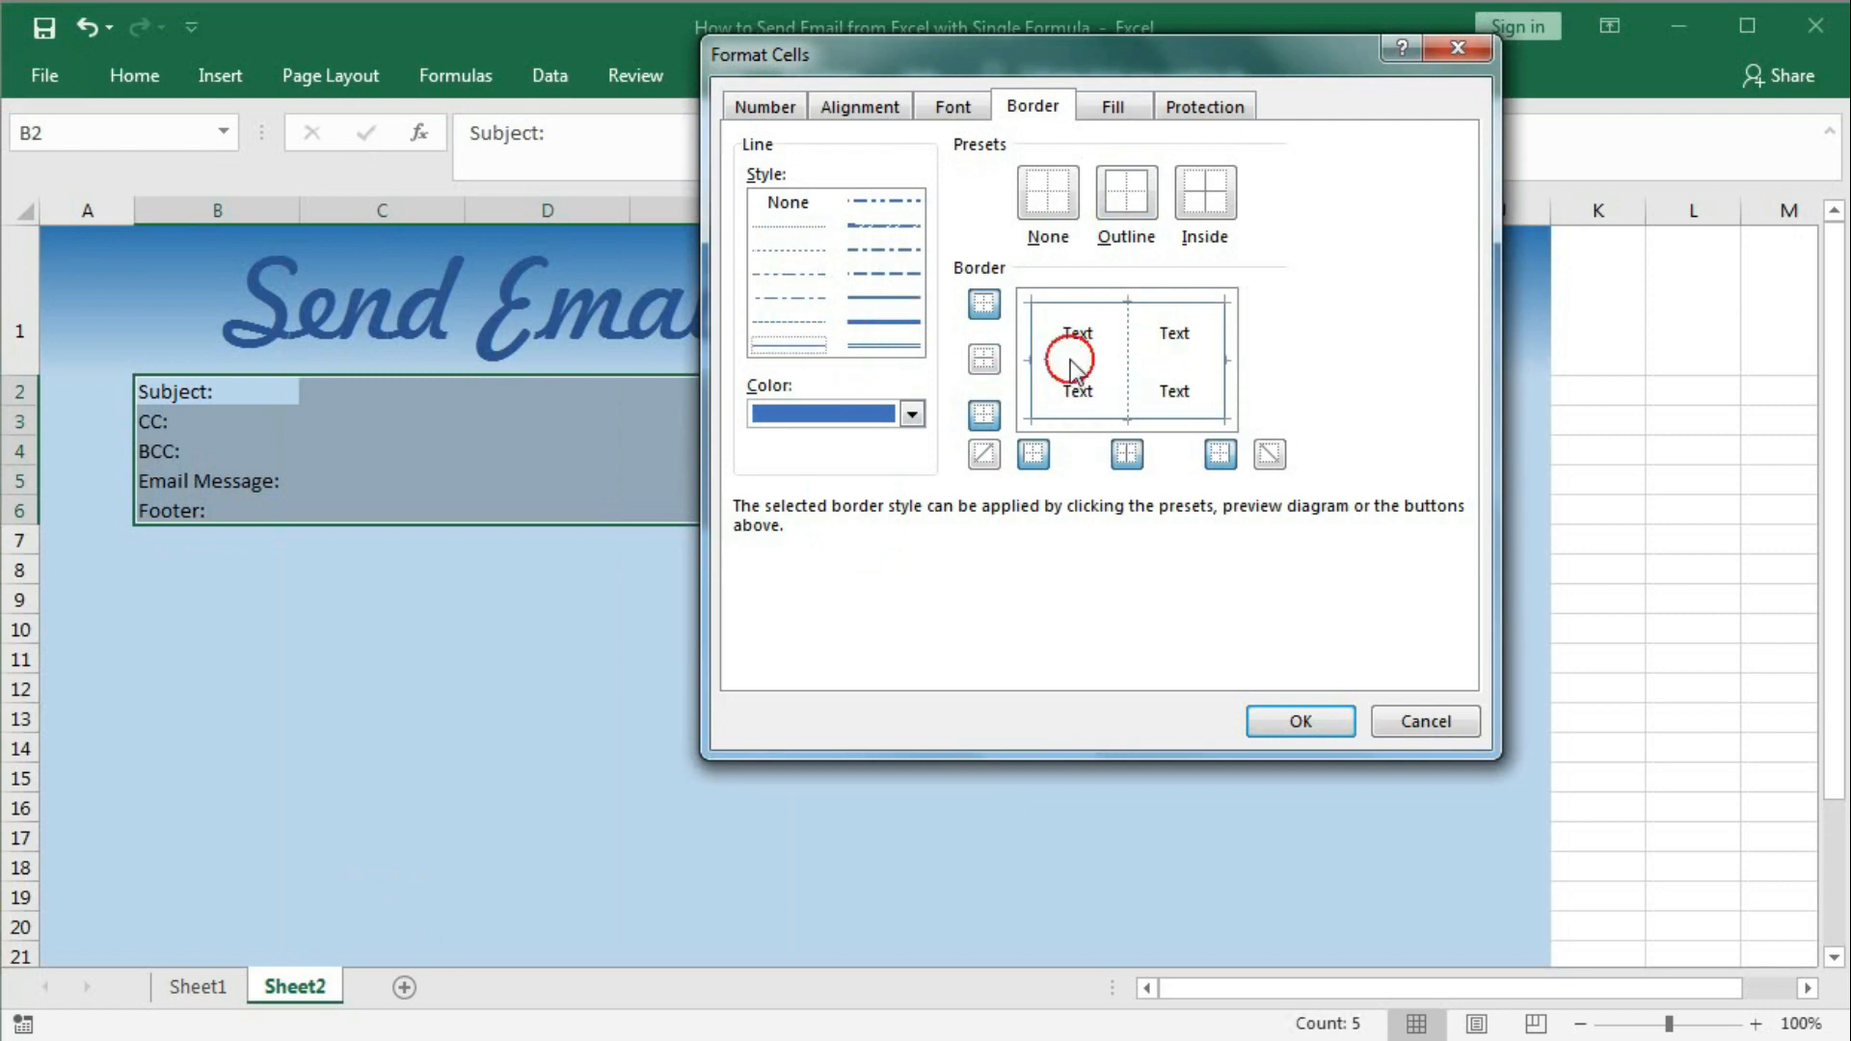
left_click(1264, 721)
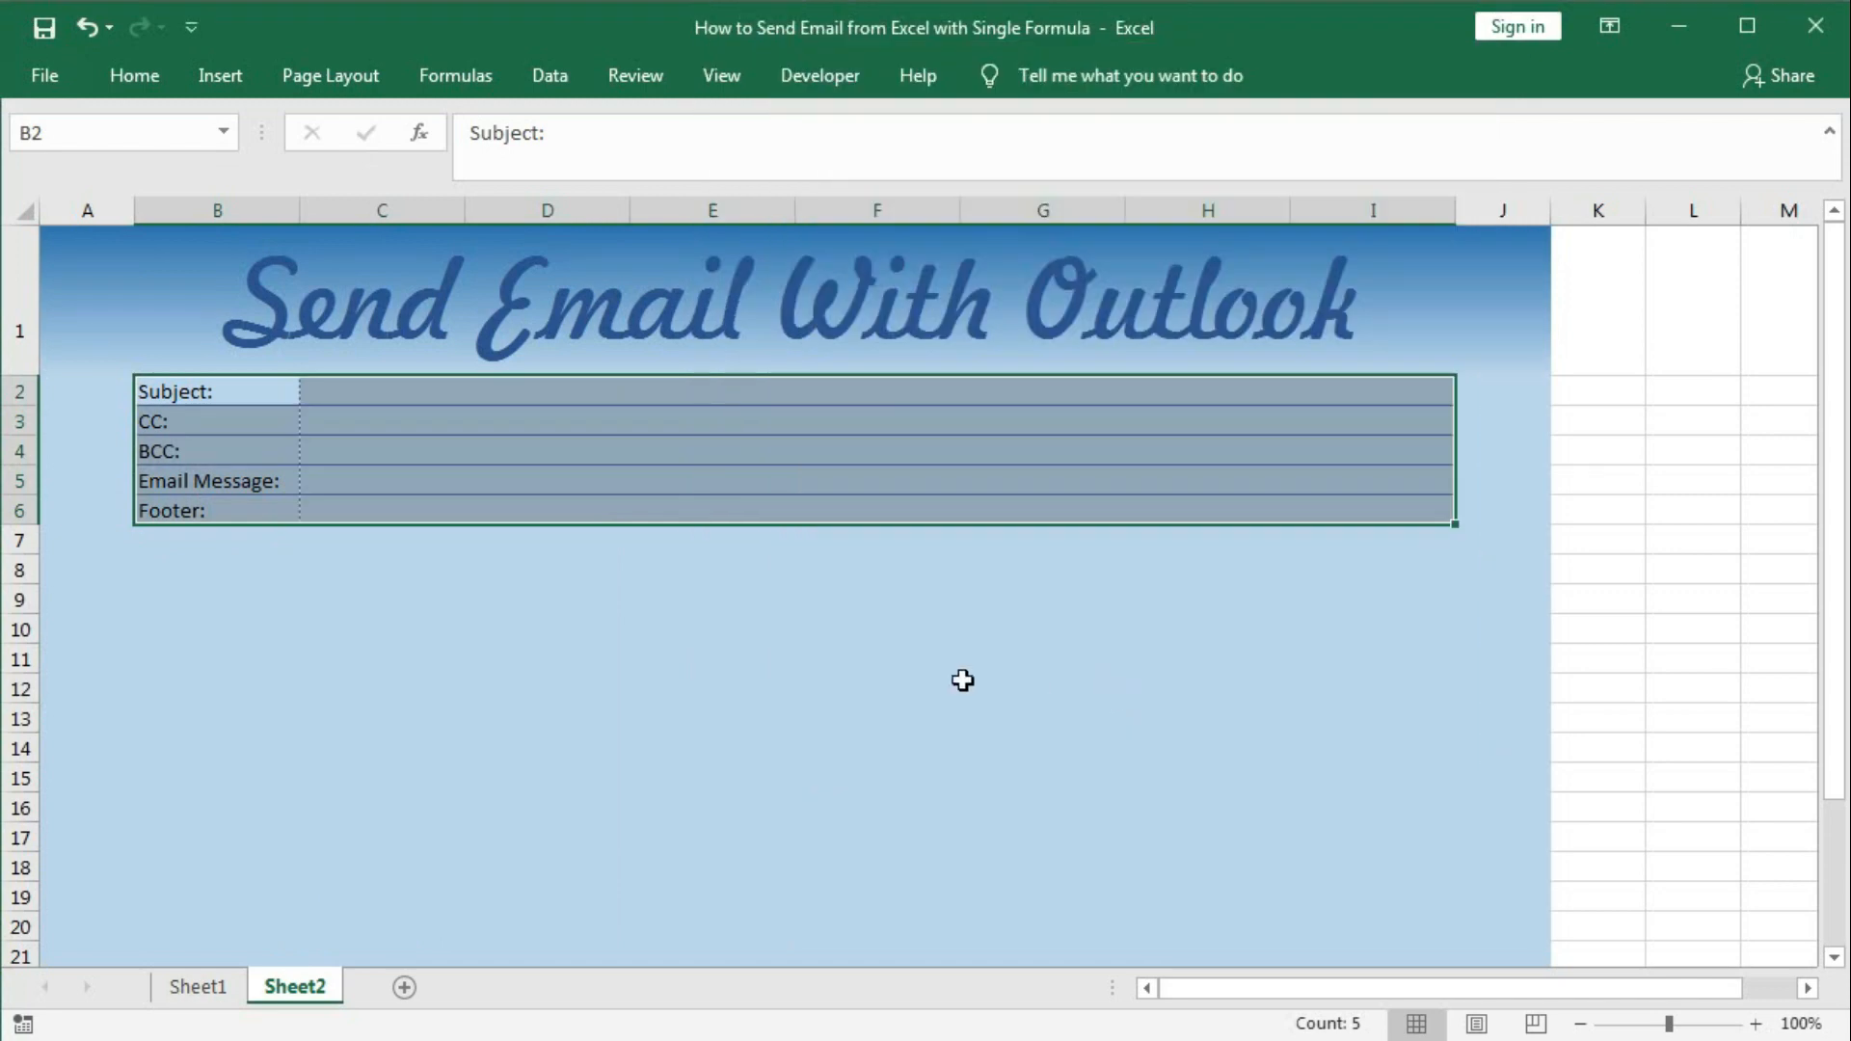
left_click(953, 686)
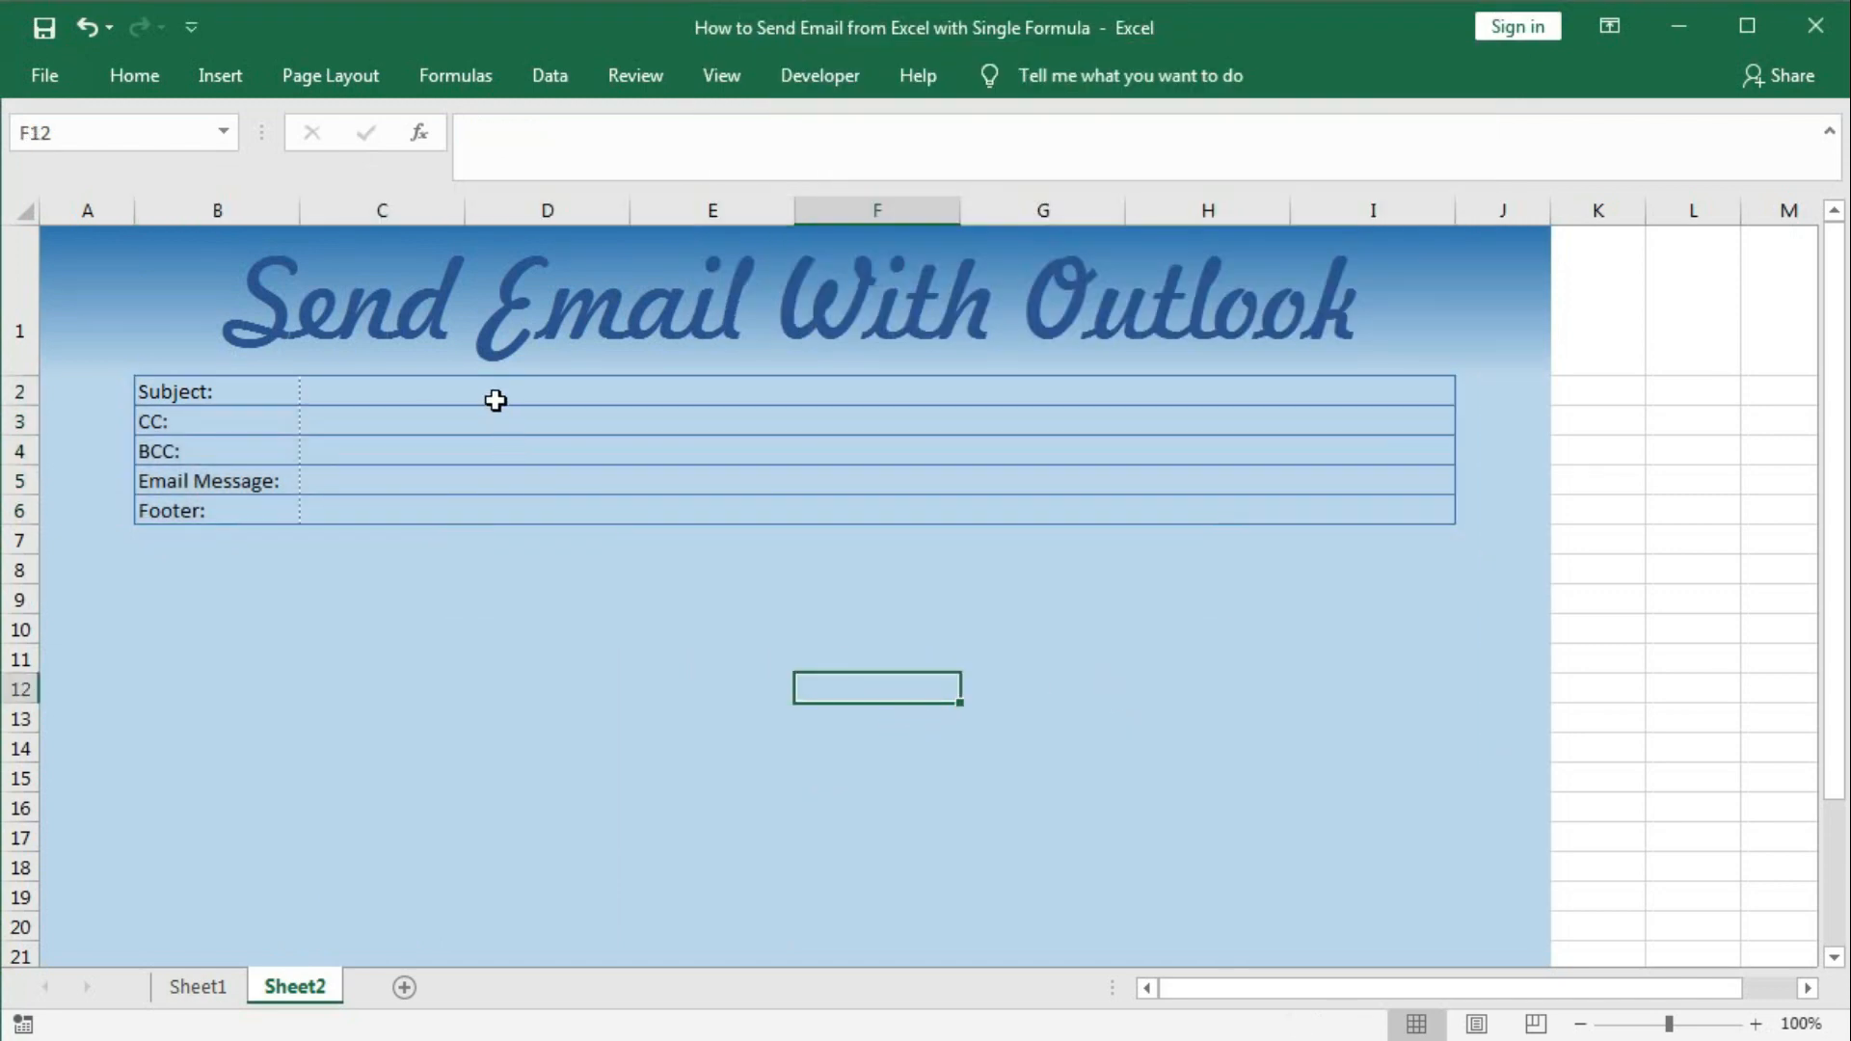
Set the C2:I6 entry cells to No Fill so they appear white.
left_click_drag(495, 392, 494, 519)
left_click(133, 76)
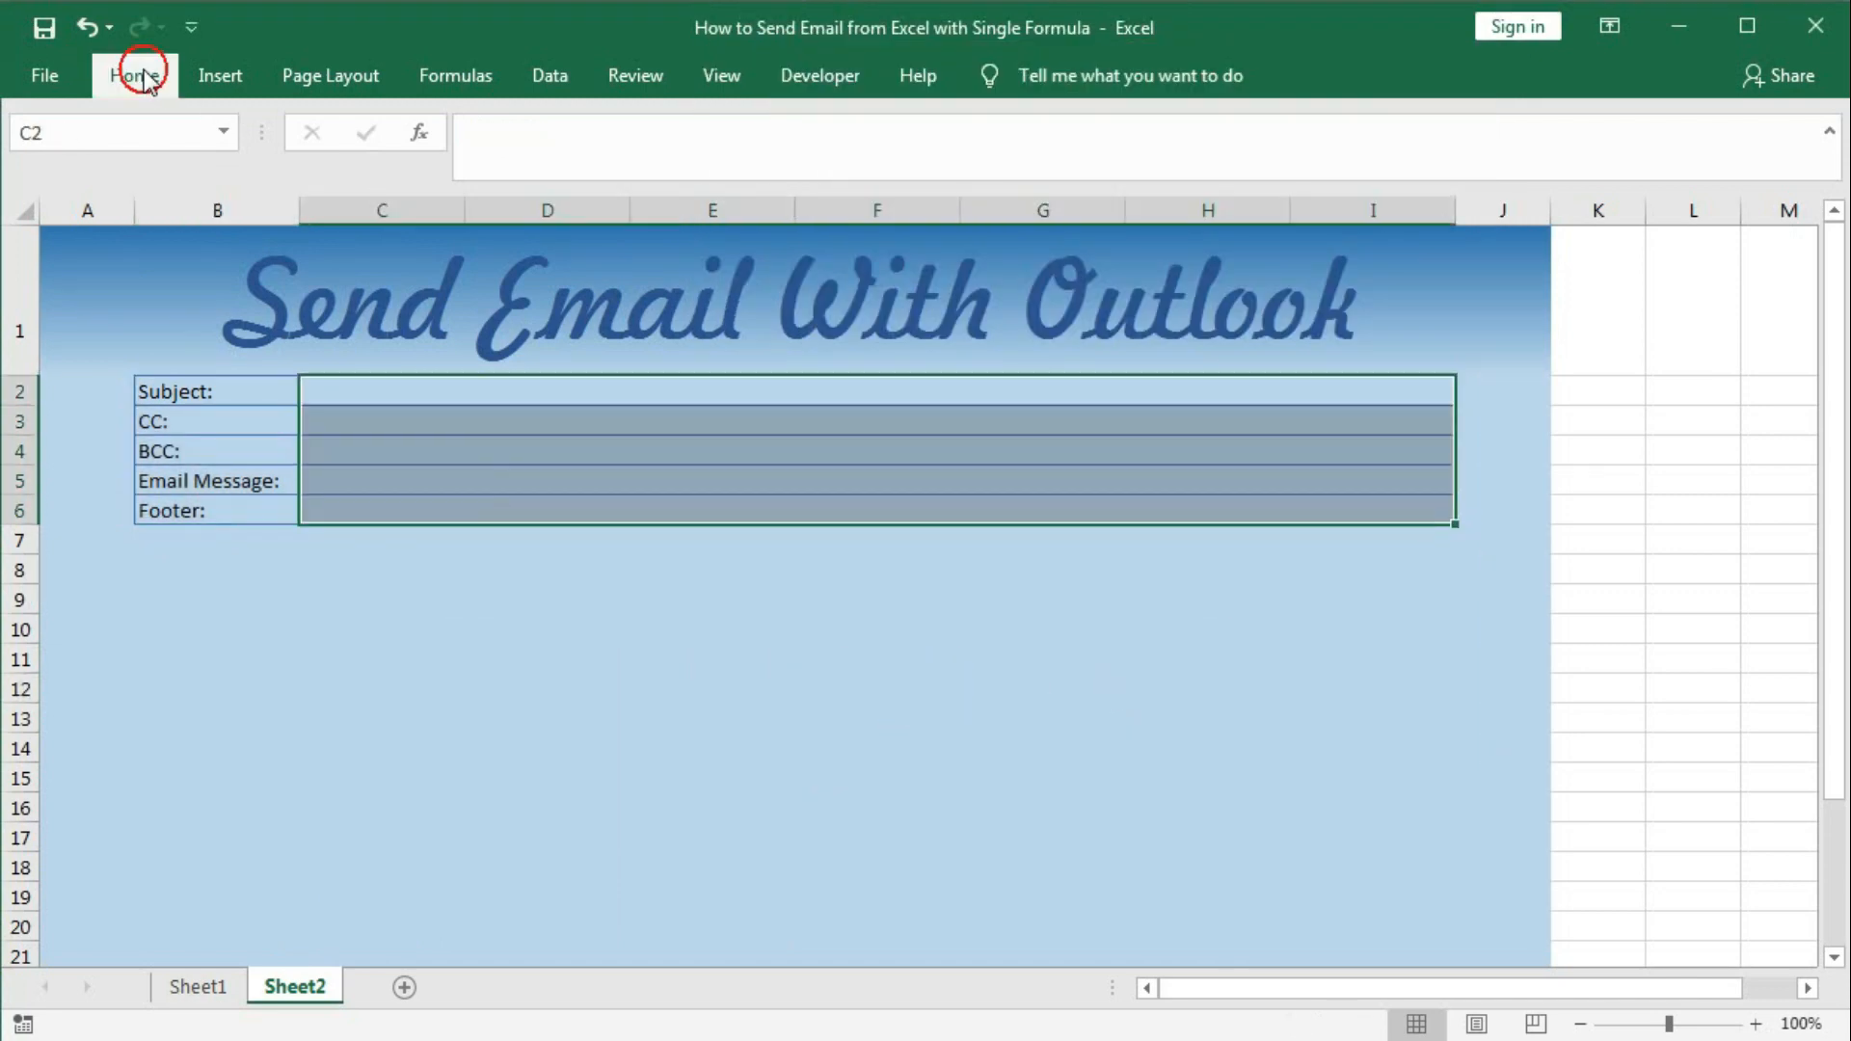
left_click(387, 179)
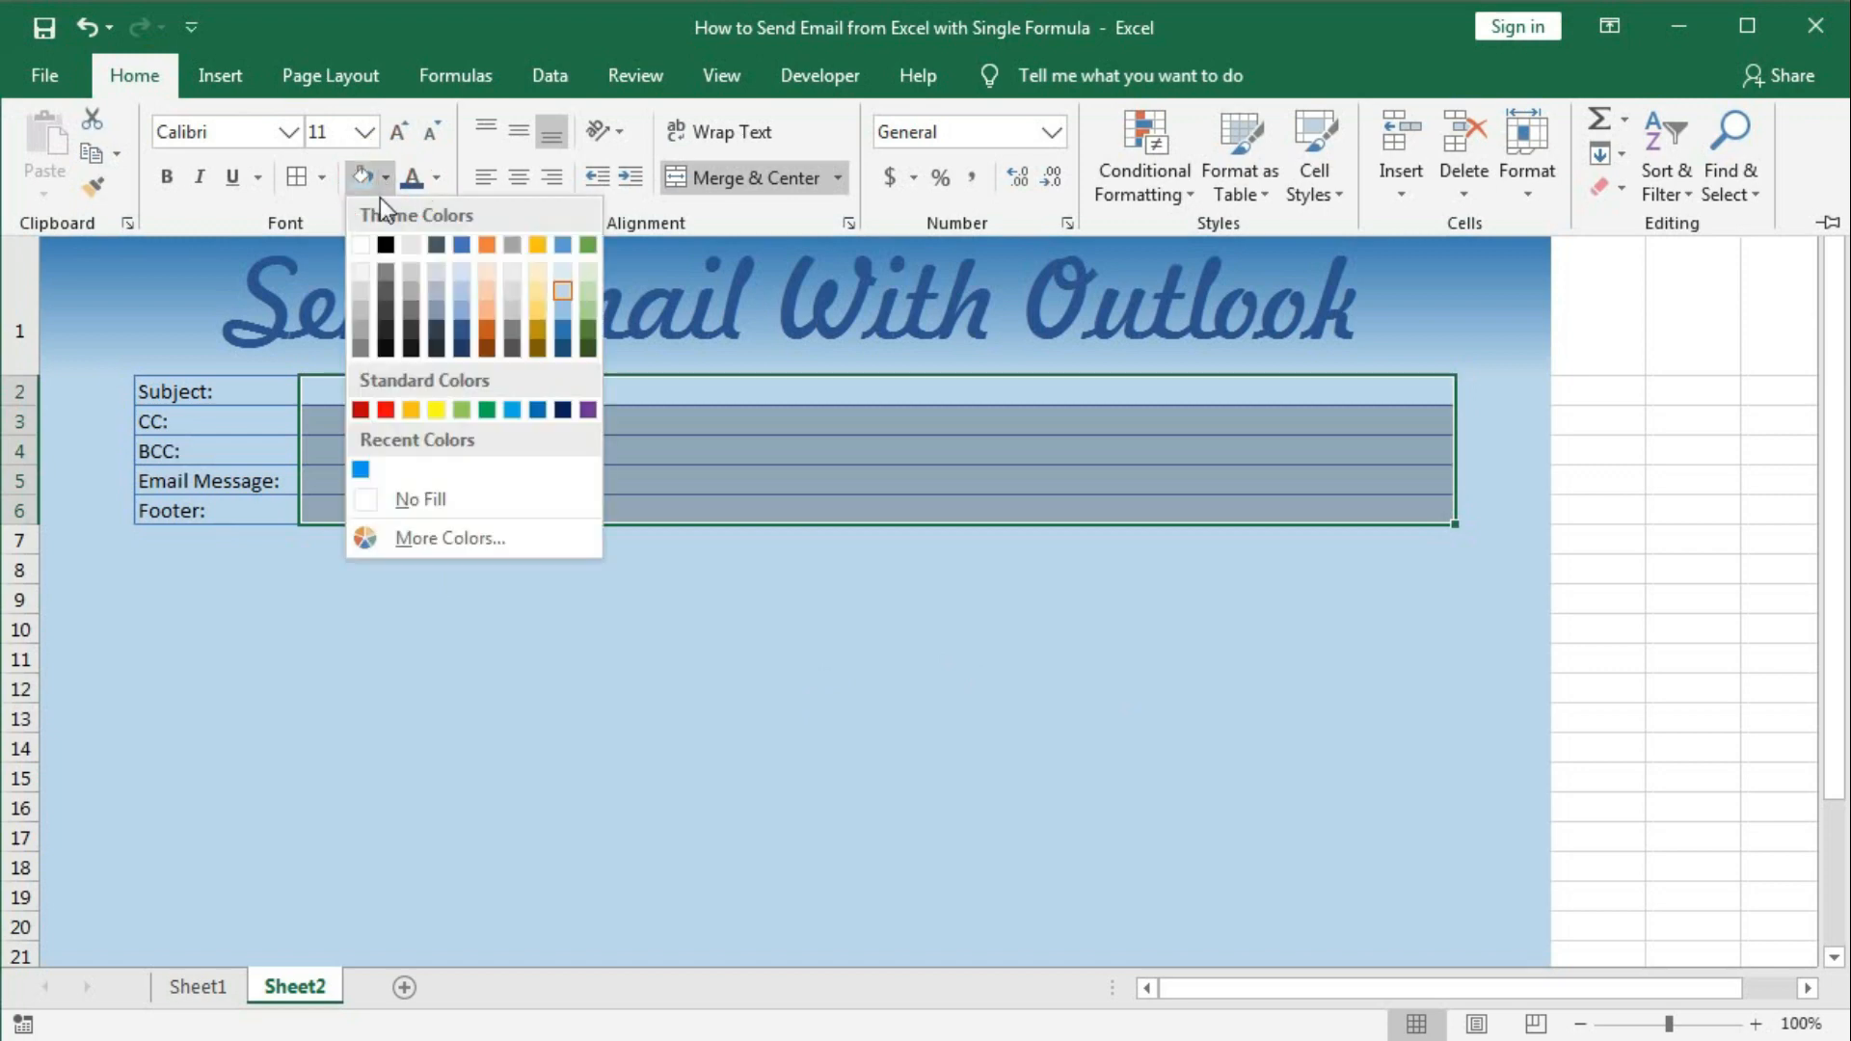
left_click(420, 495)
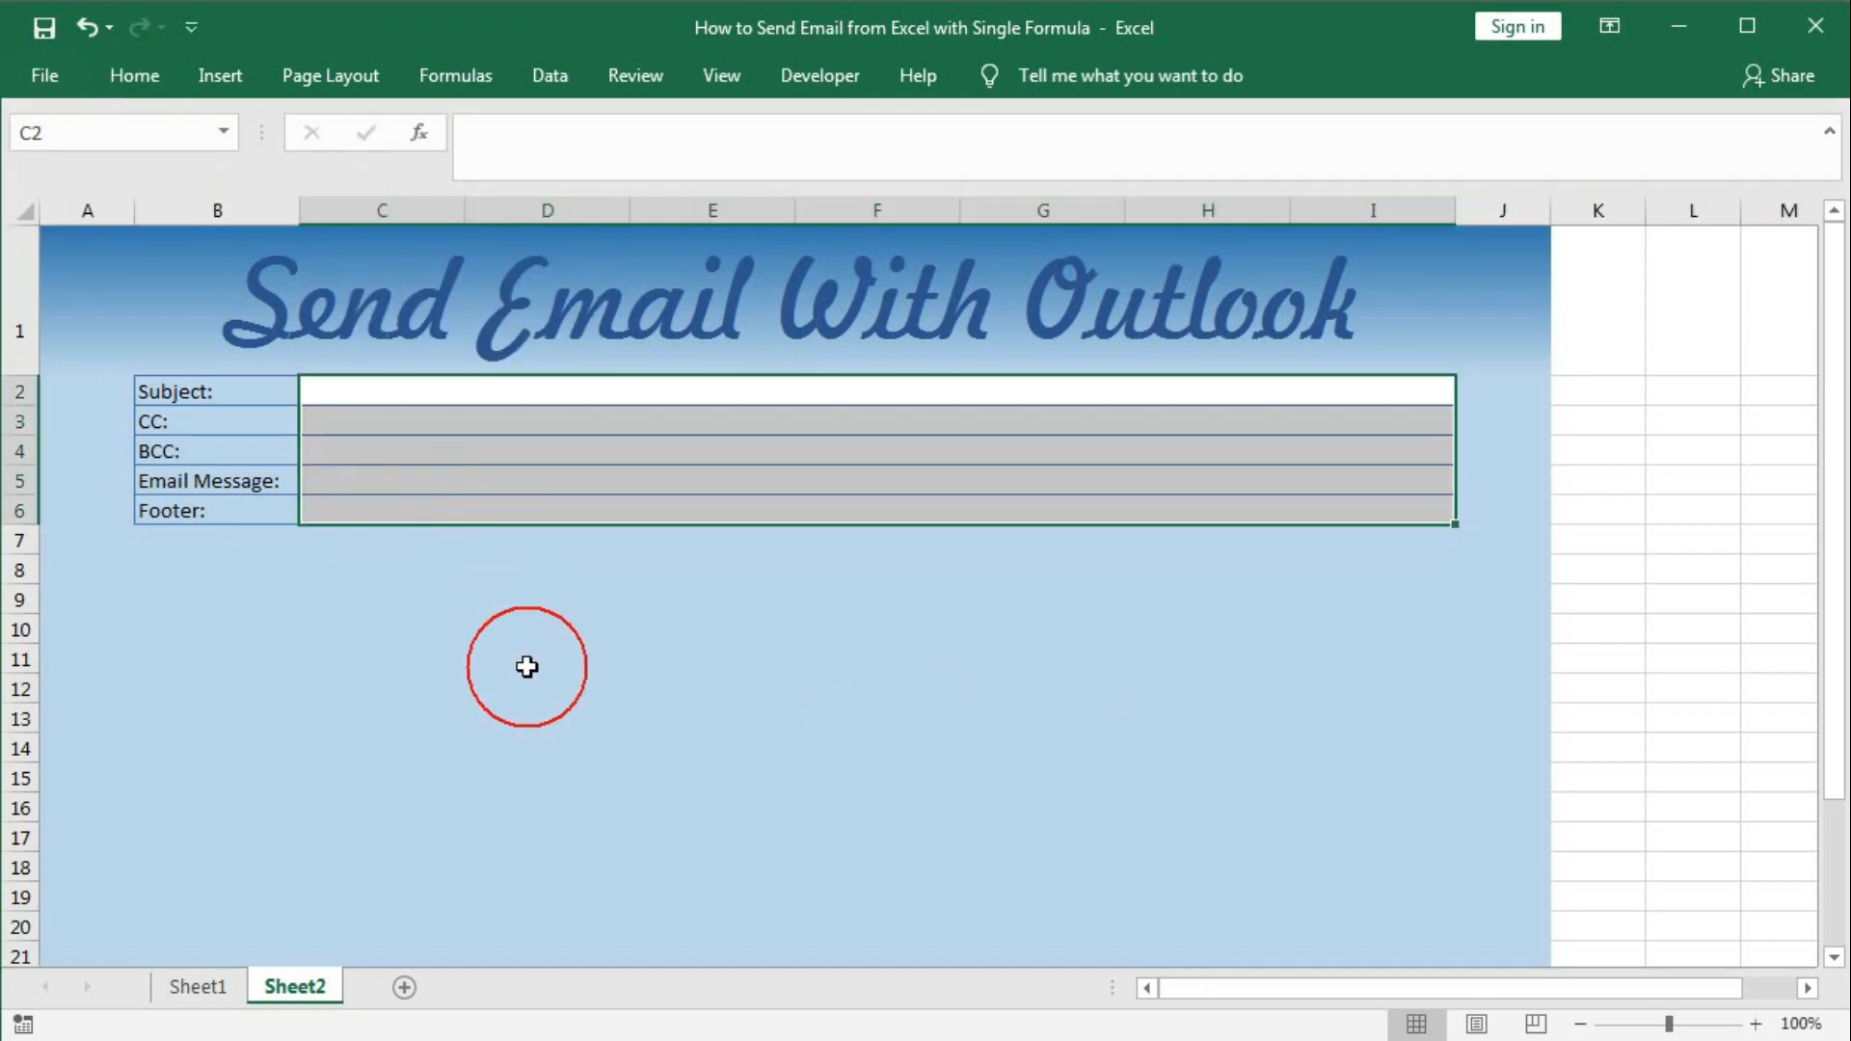
left_click(527, 666)
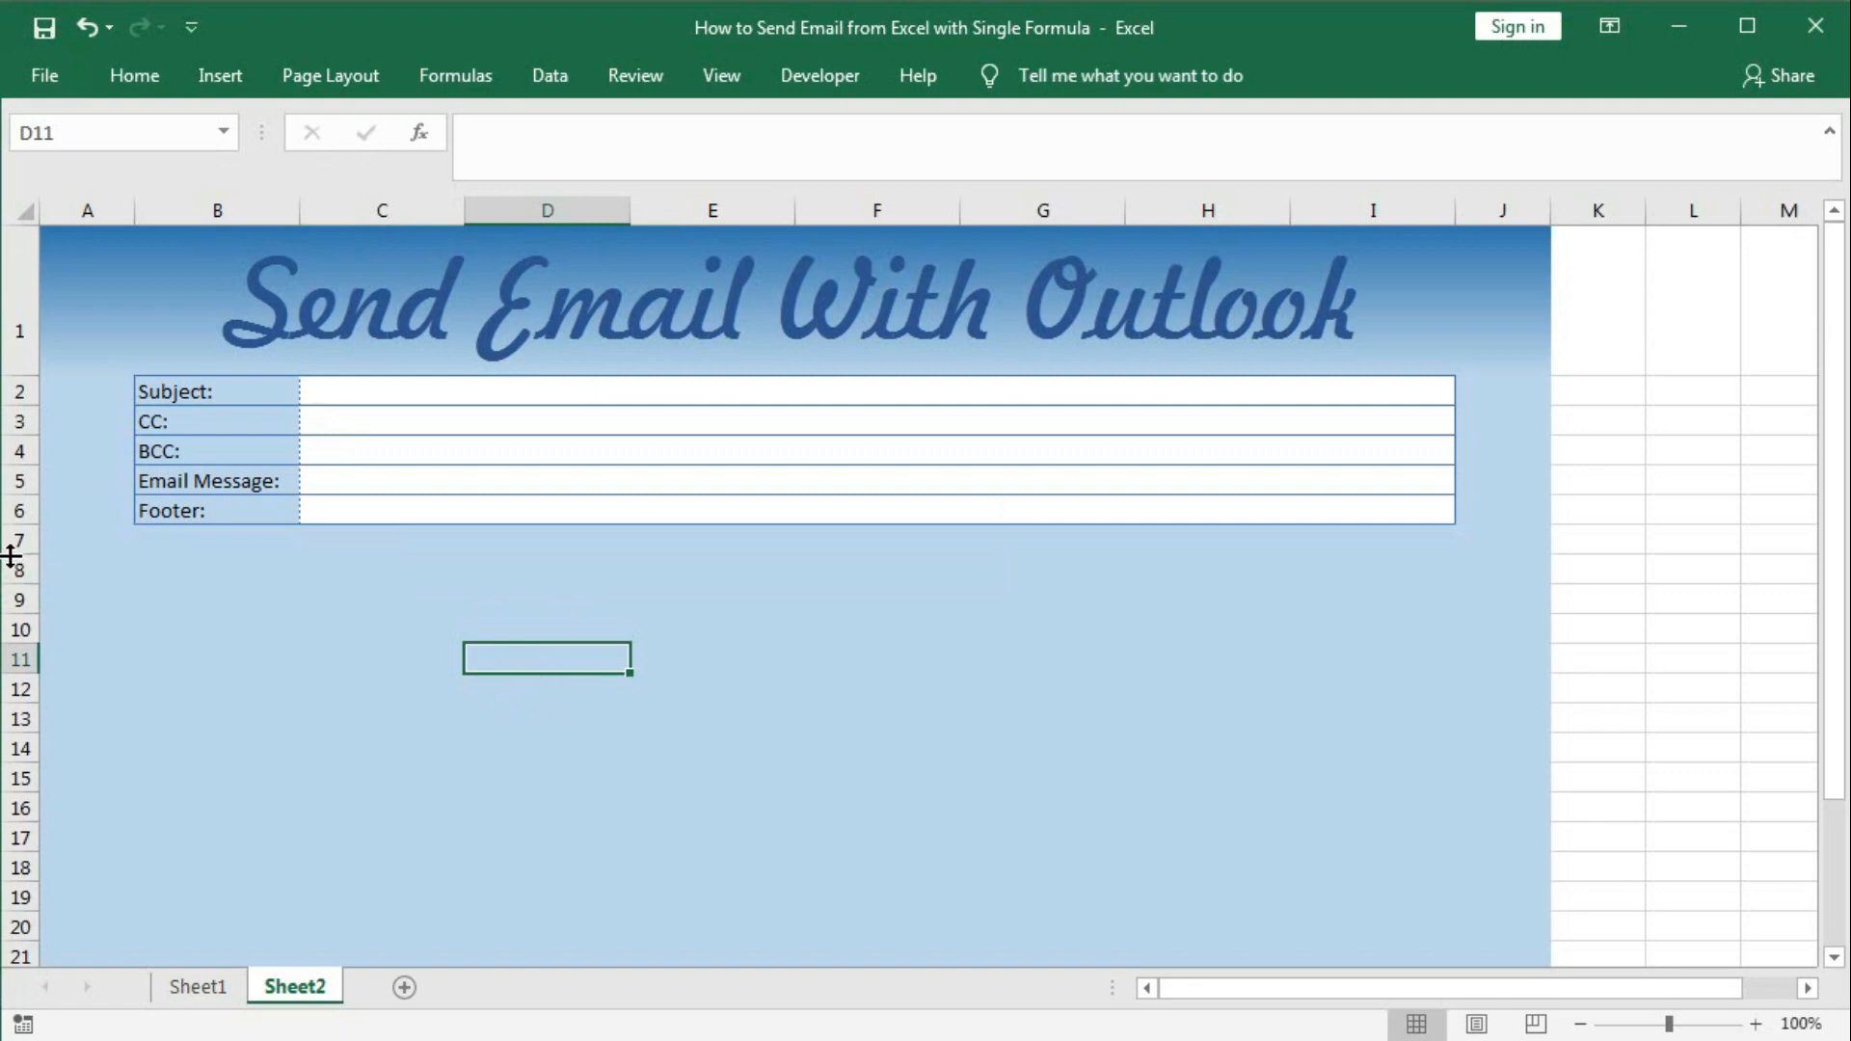
Shrink row 7 on Sheet2 to a 3.75-point spacer, comparing against Sheet1's example.
left_click_drag(11, 556, 7, 535)
left_click(182, 556)
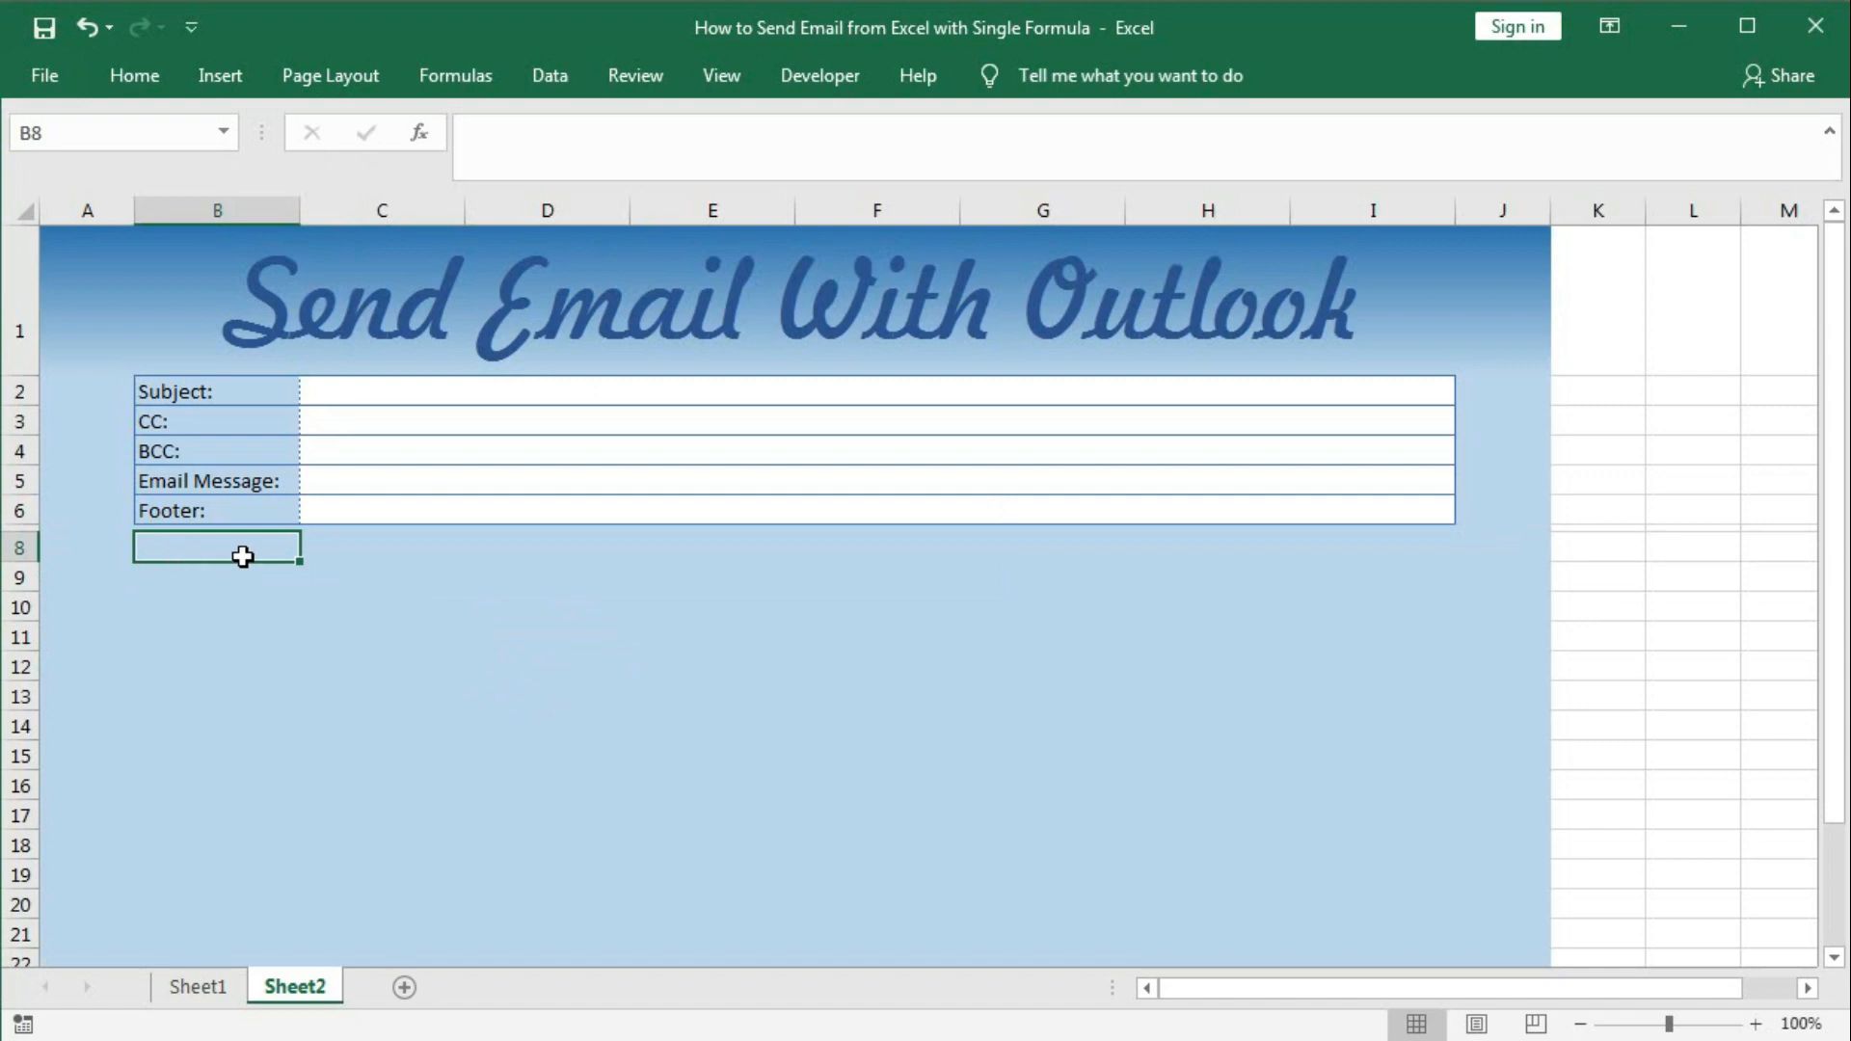
left_click(198, 986)
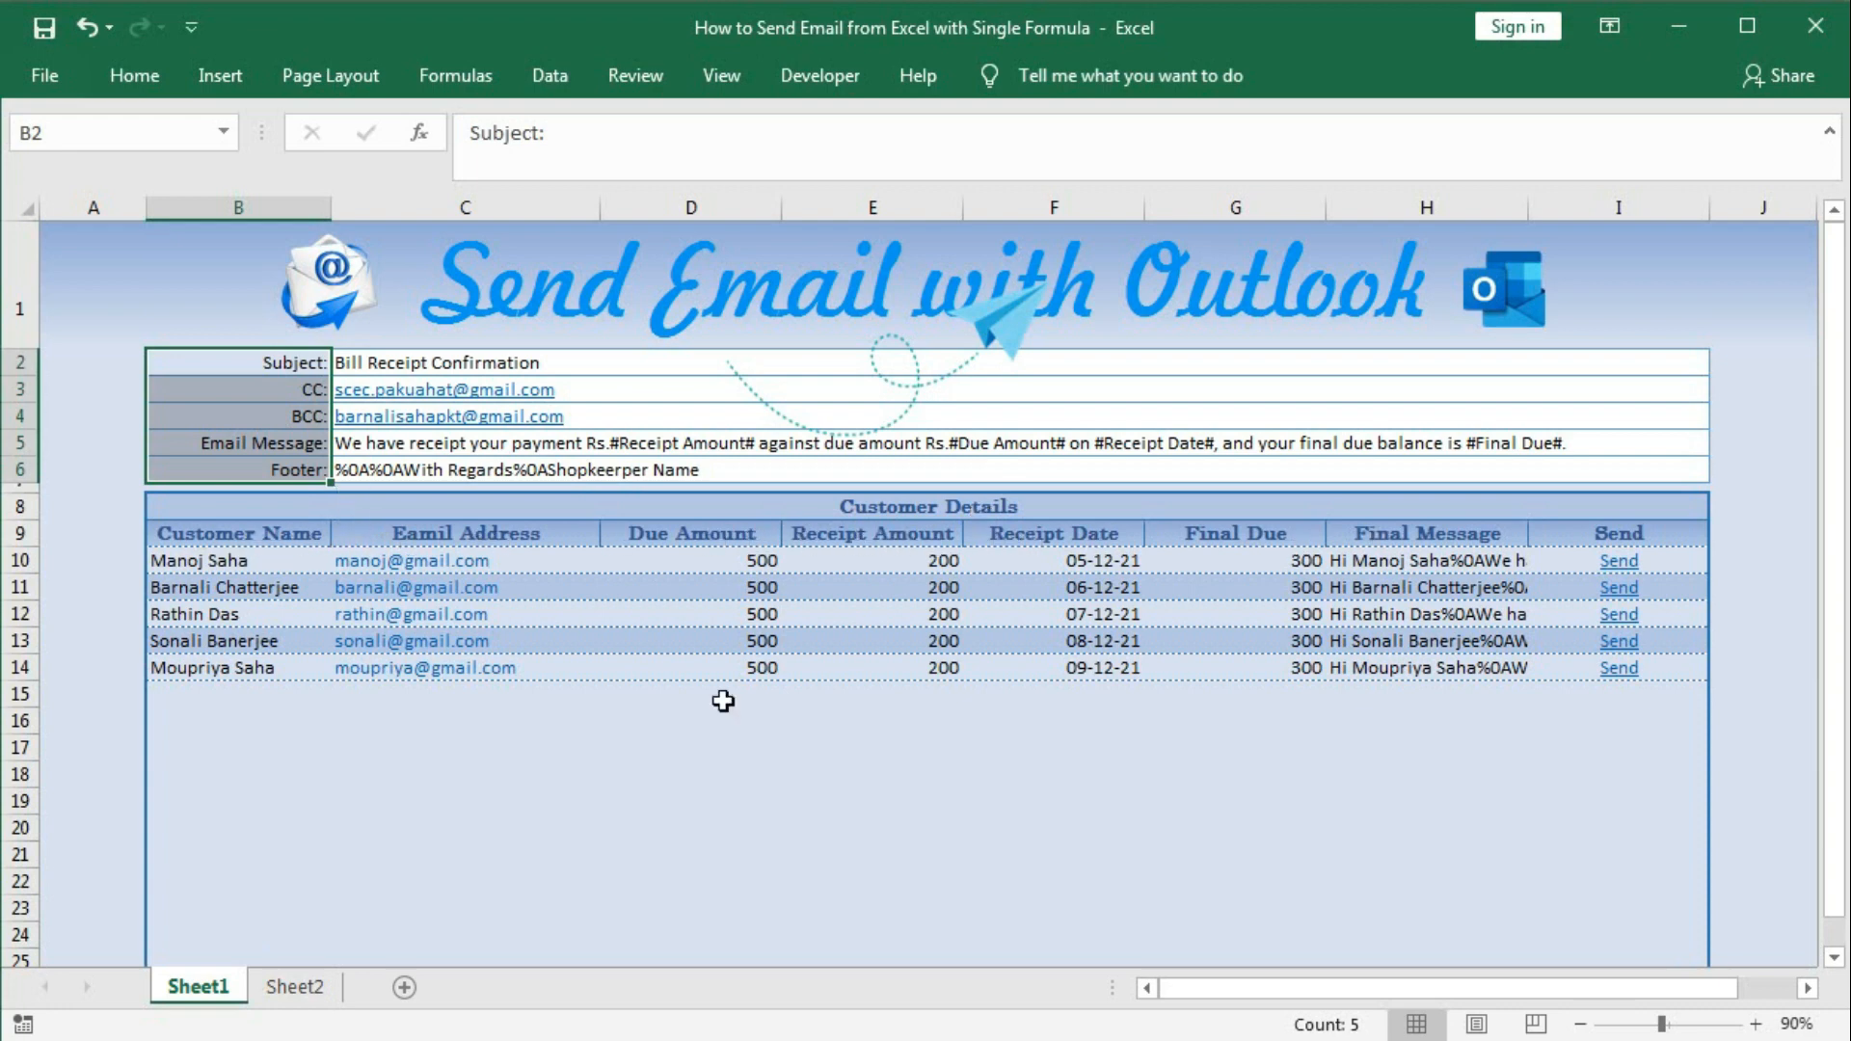
left_click(295, 986)
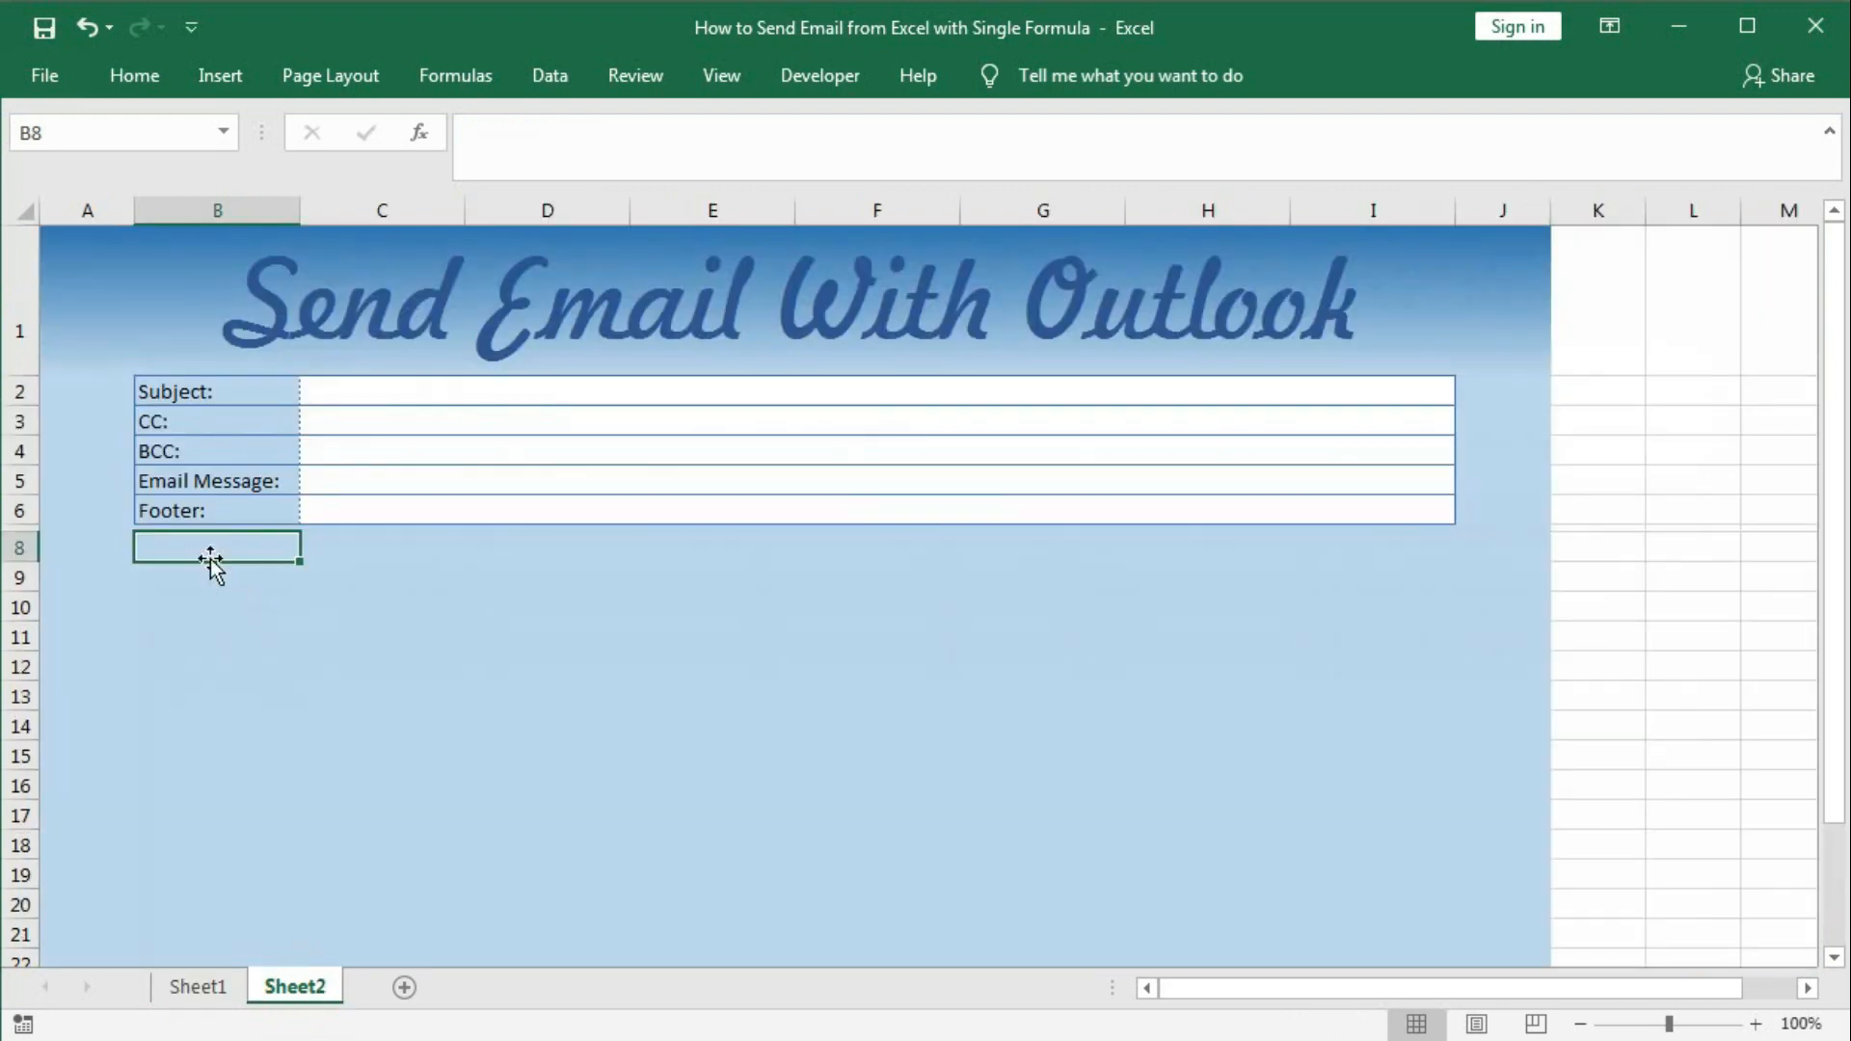
Merge and centre B8:I8 and enter the heading 'Customer Details'.
left_click_drag(215, 549, 1380, 551)
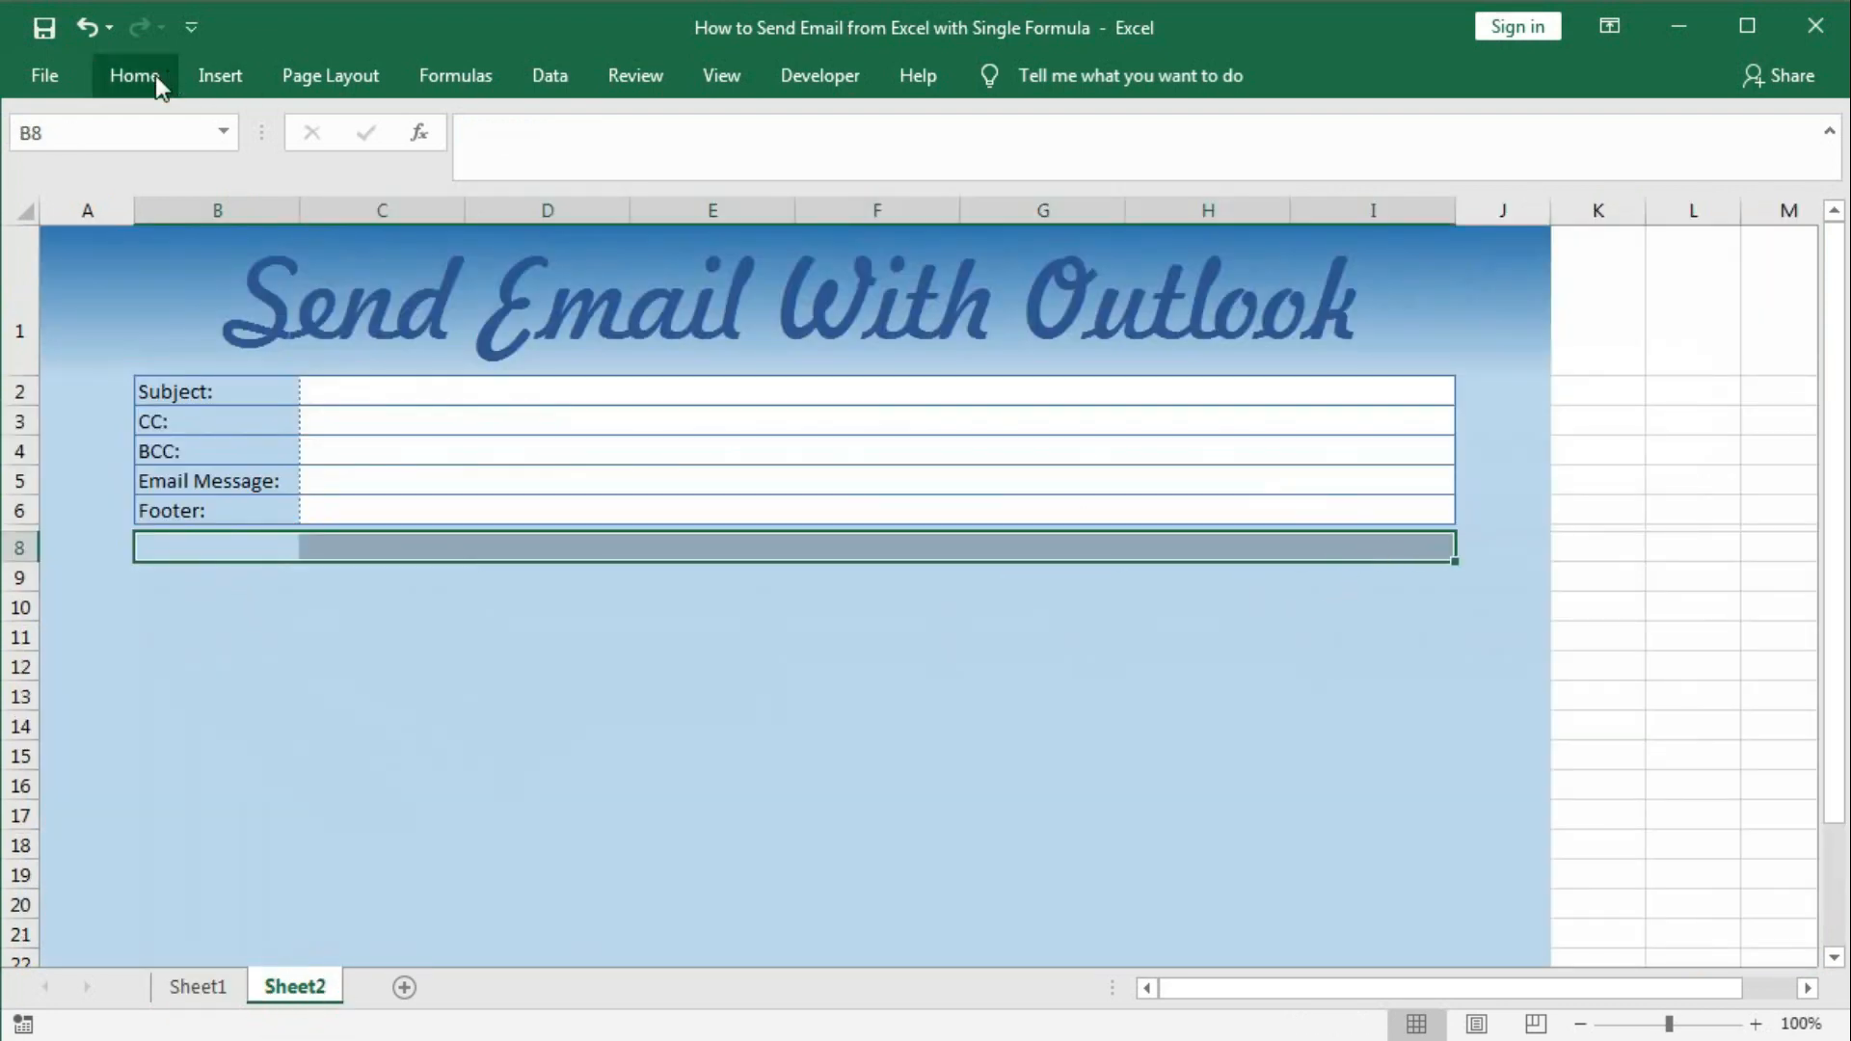
left_click(145, 77)
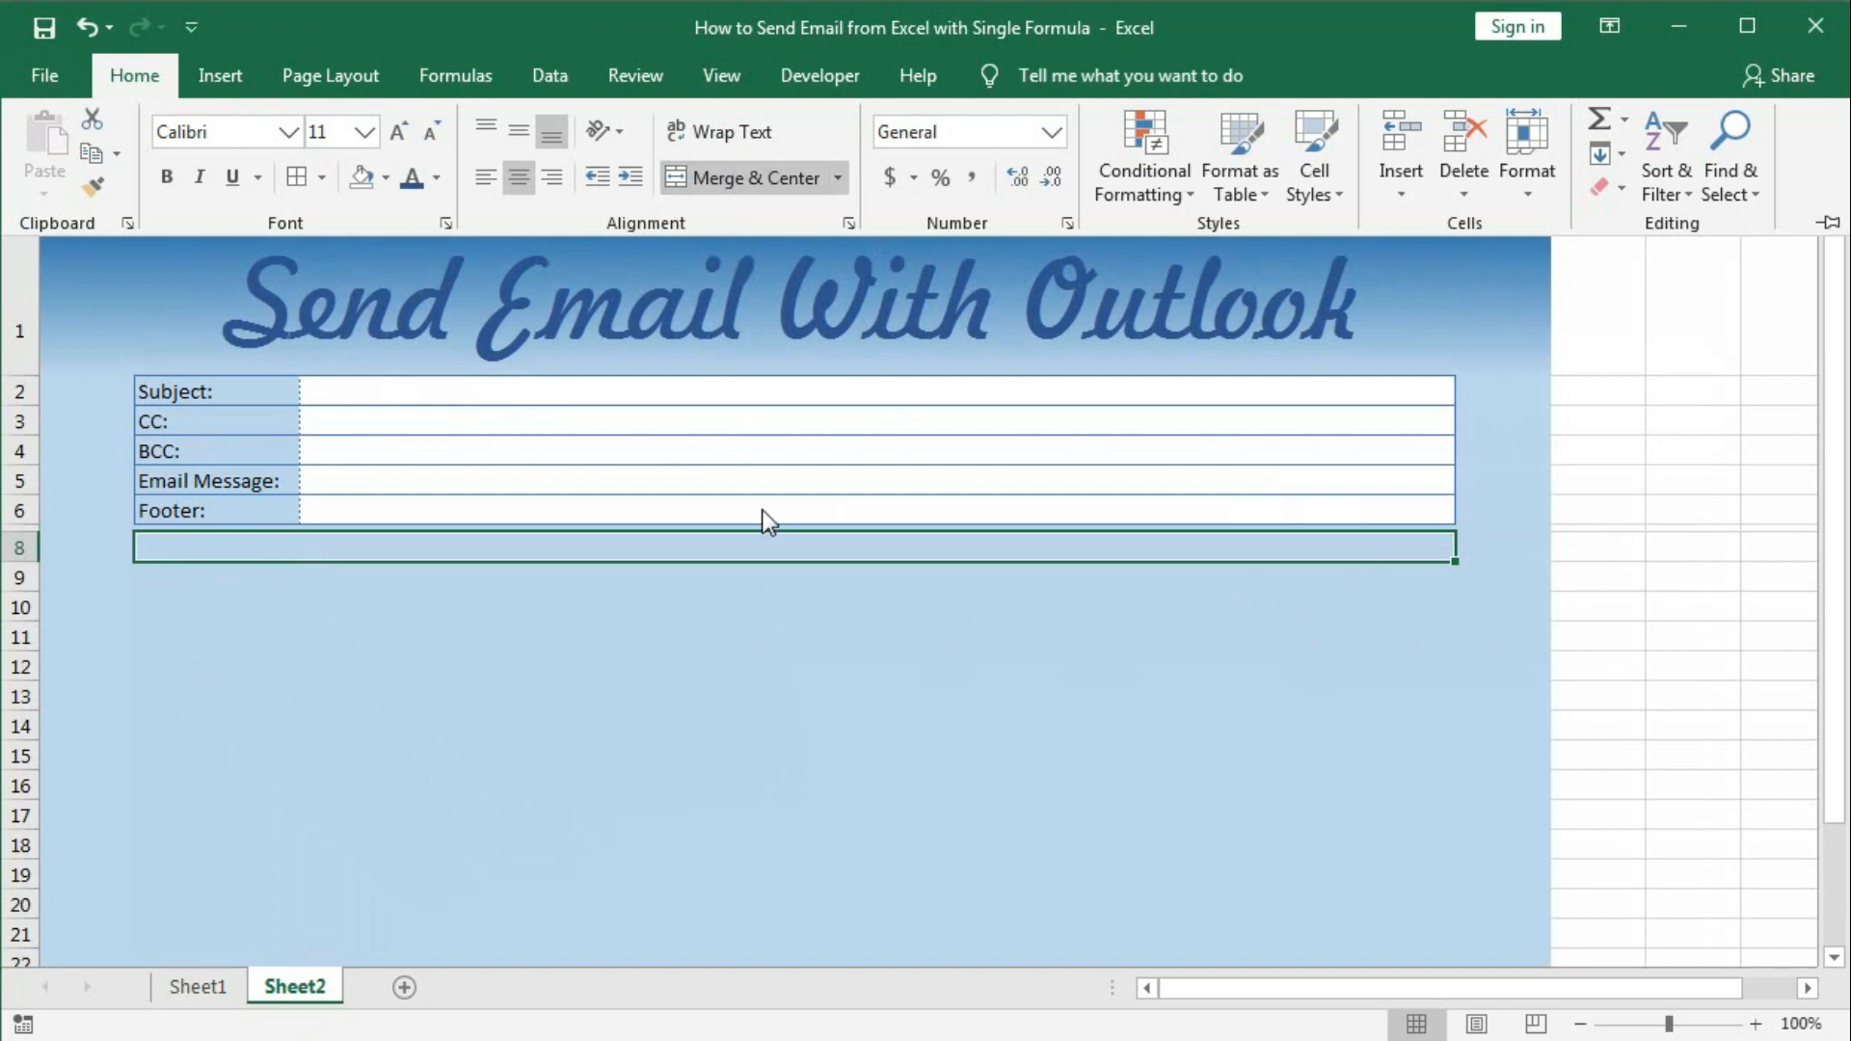
left_click(750, 546)
key("ctrl+F1")
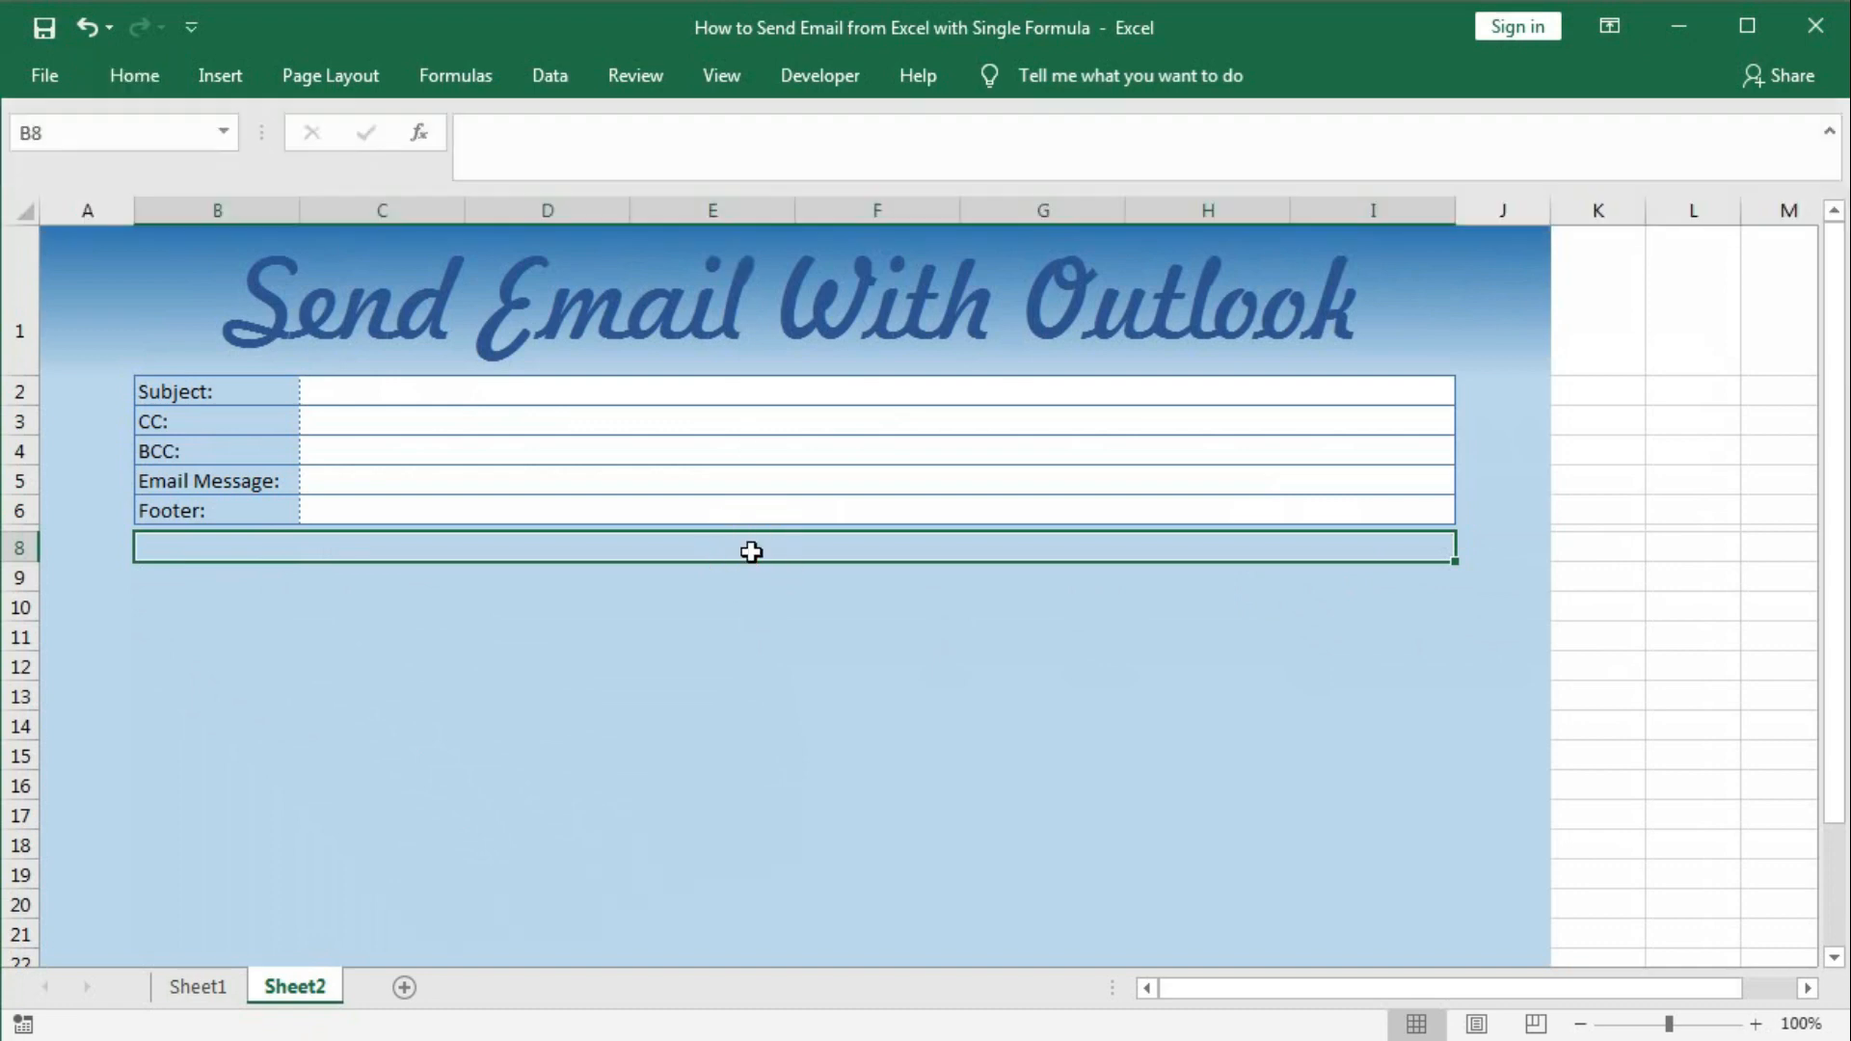
type("Customer")
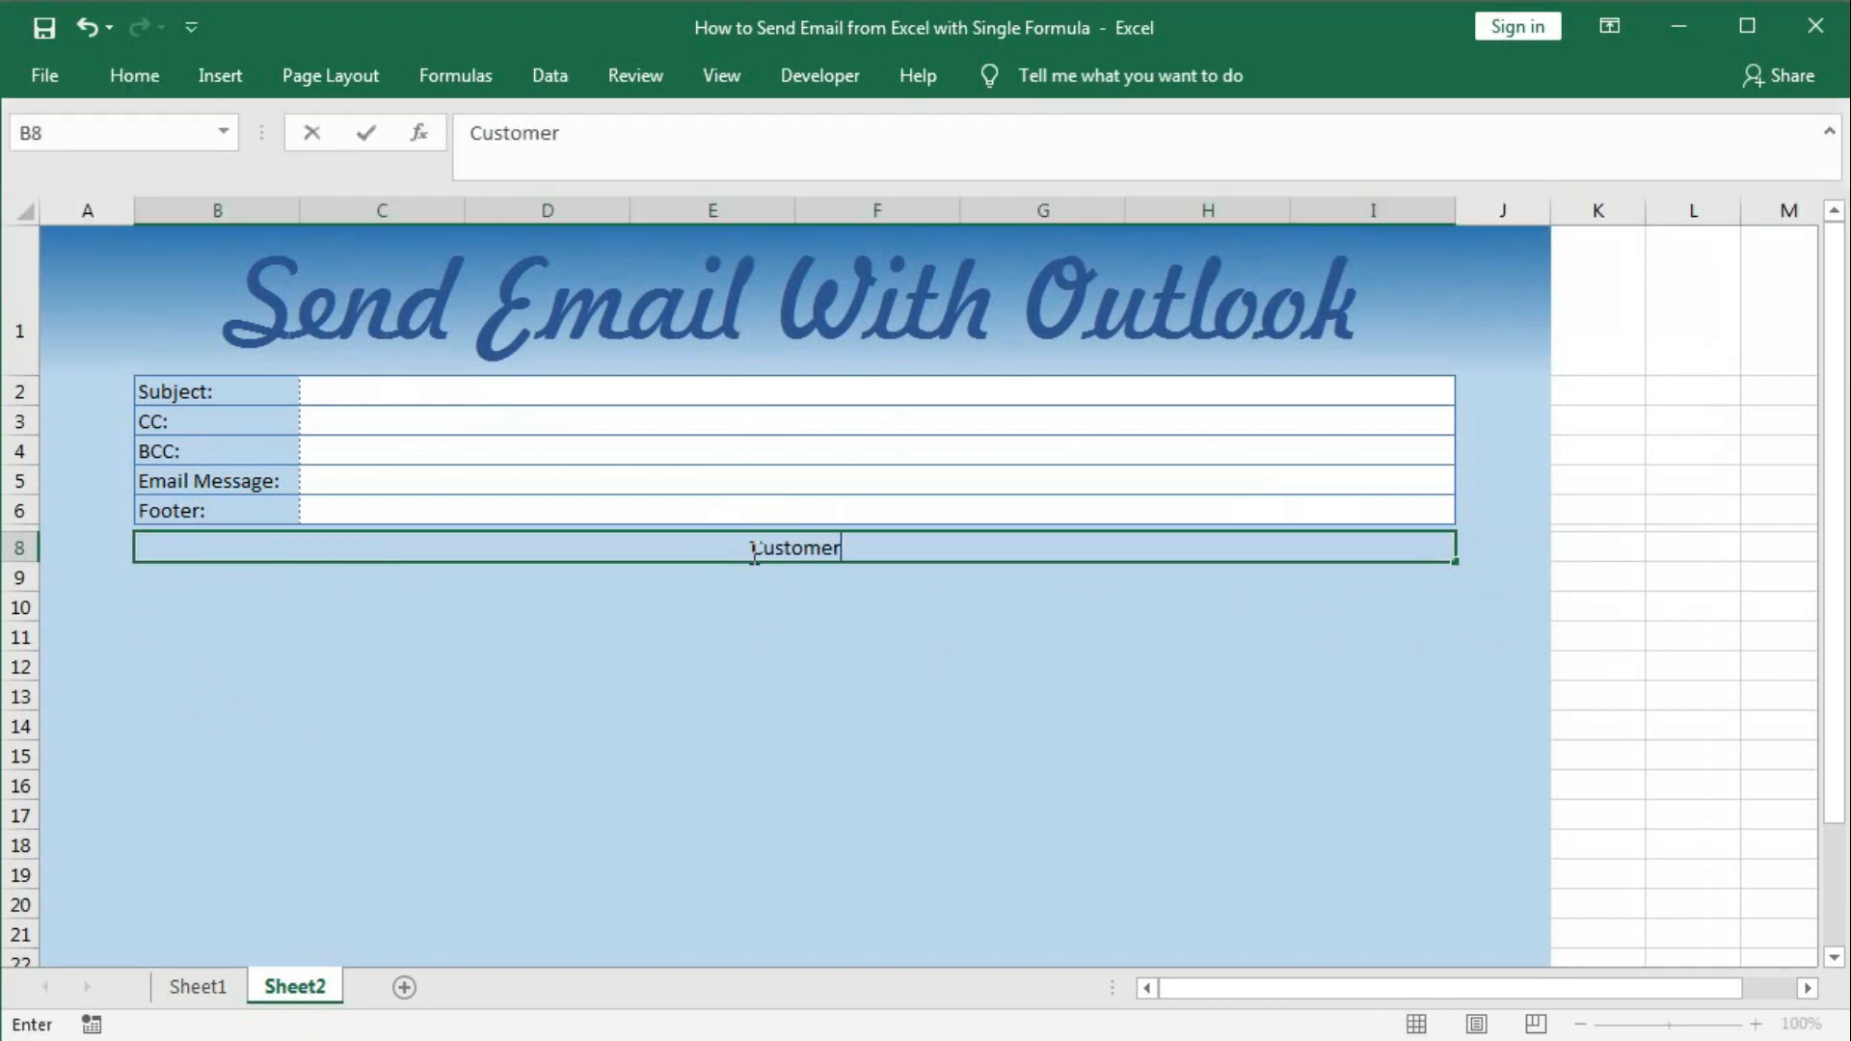
type(" Details")
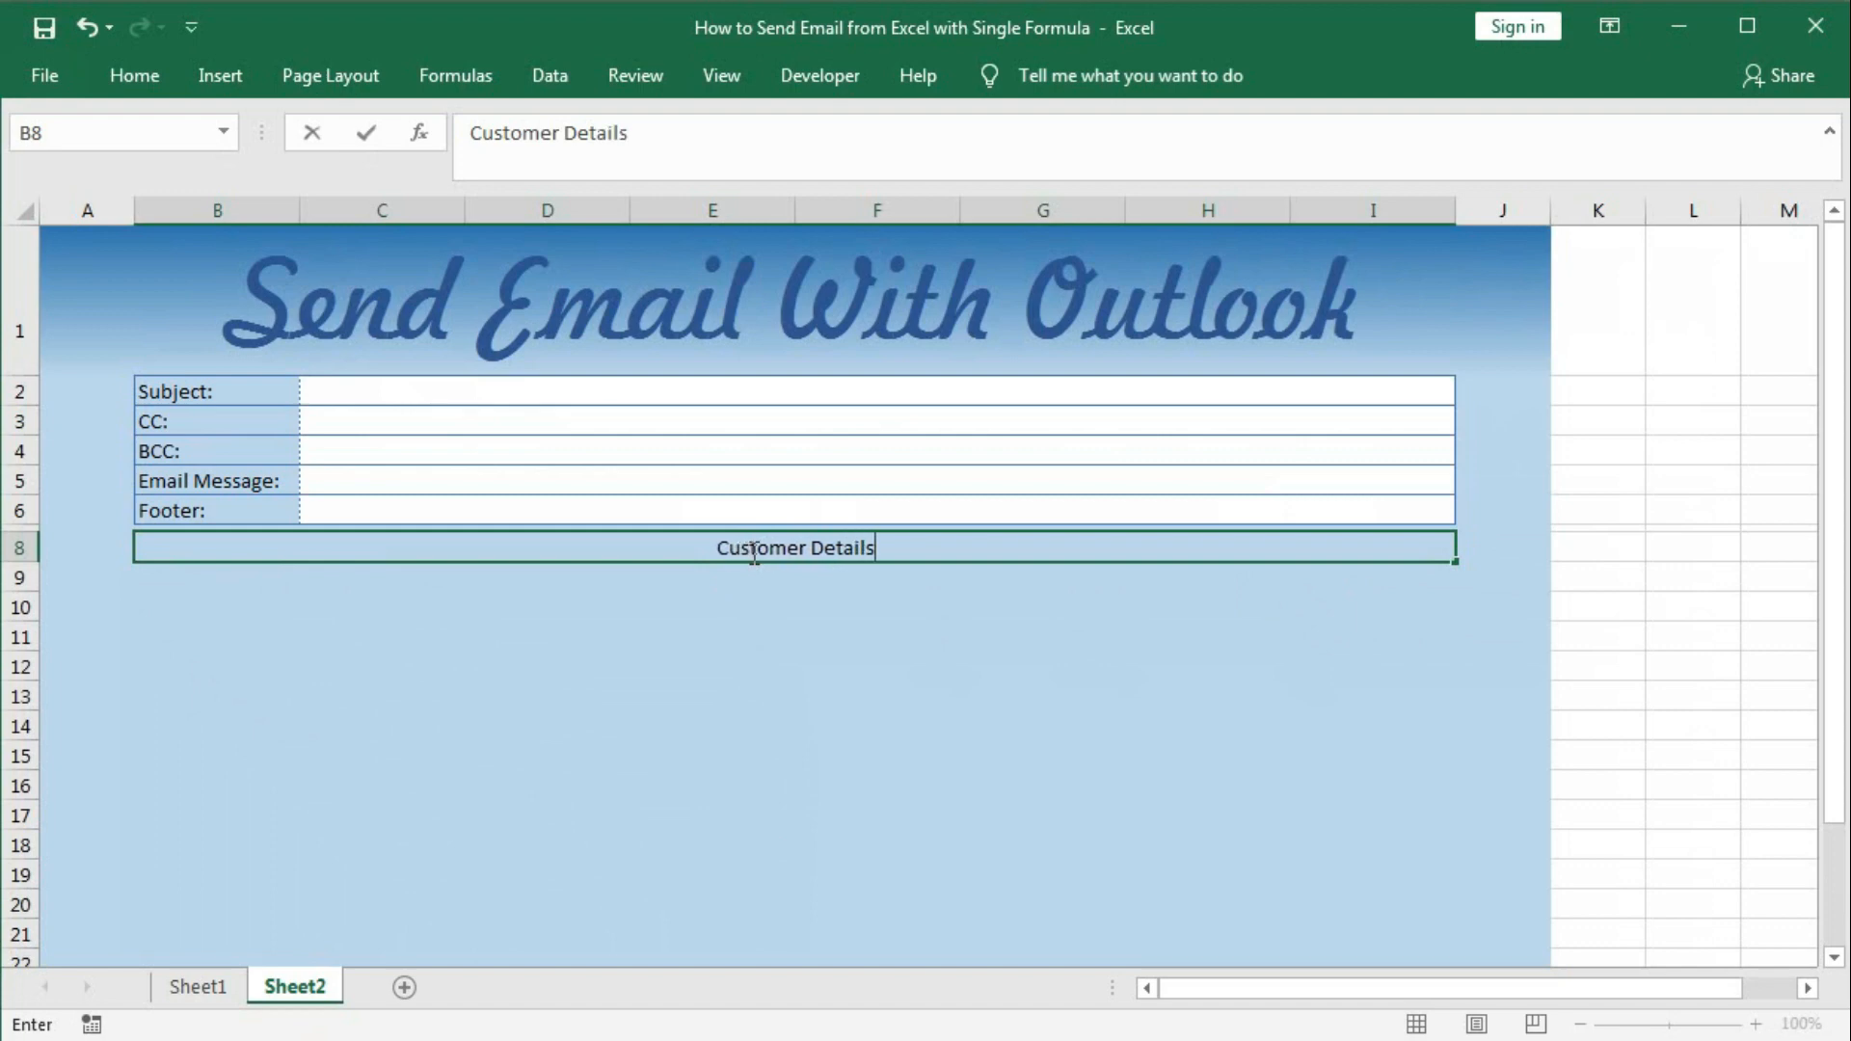
key("Return")
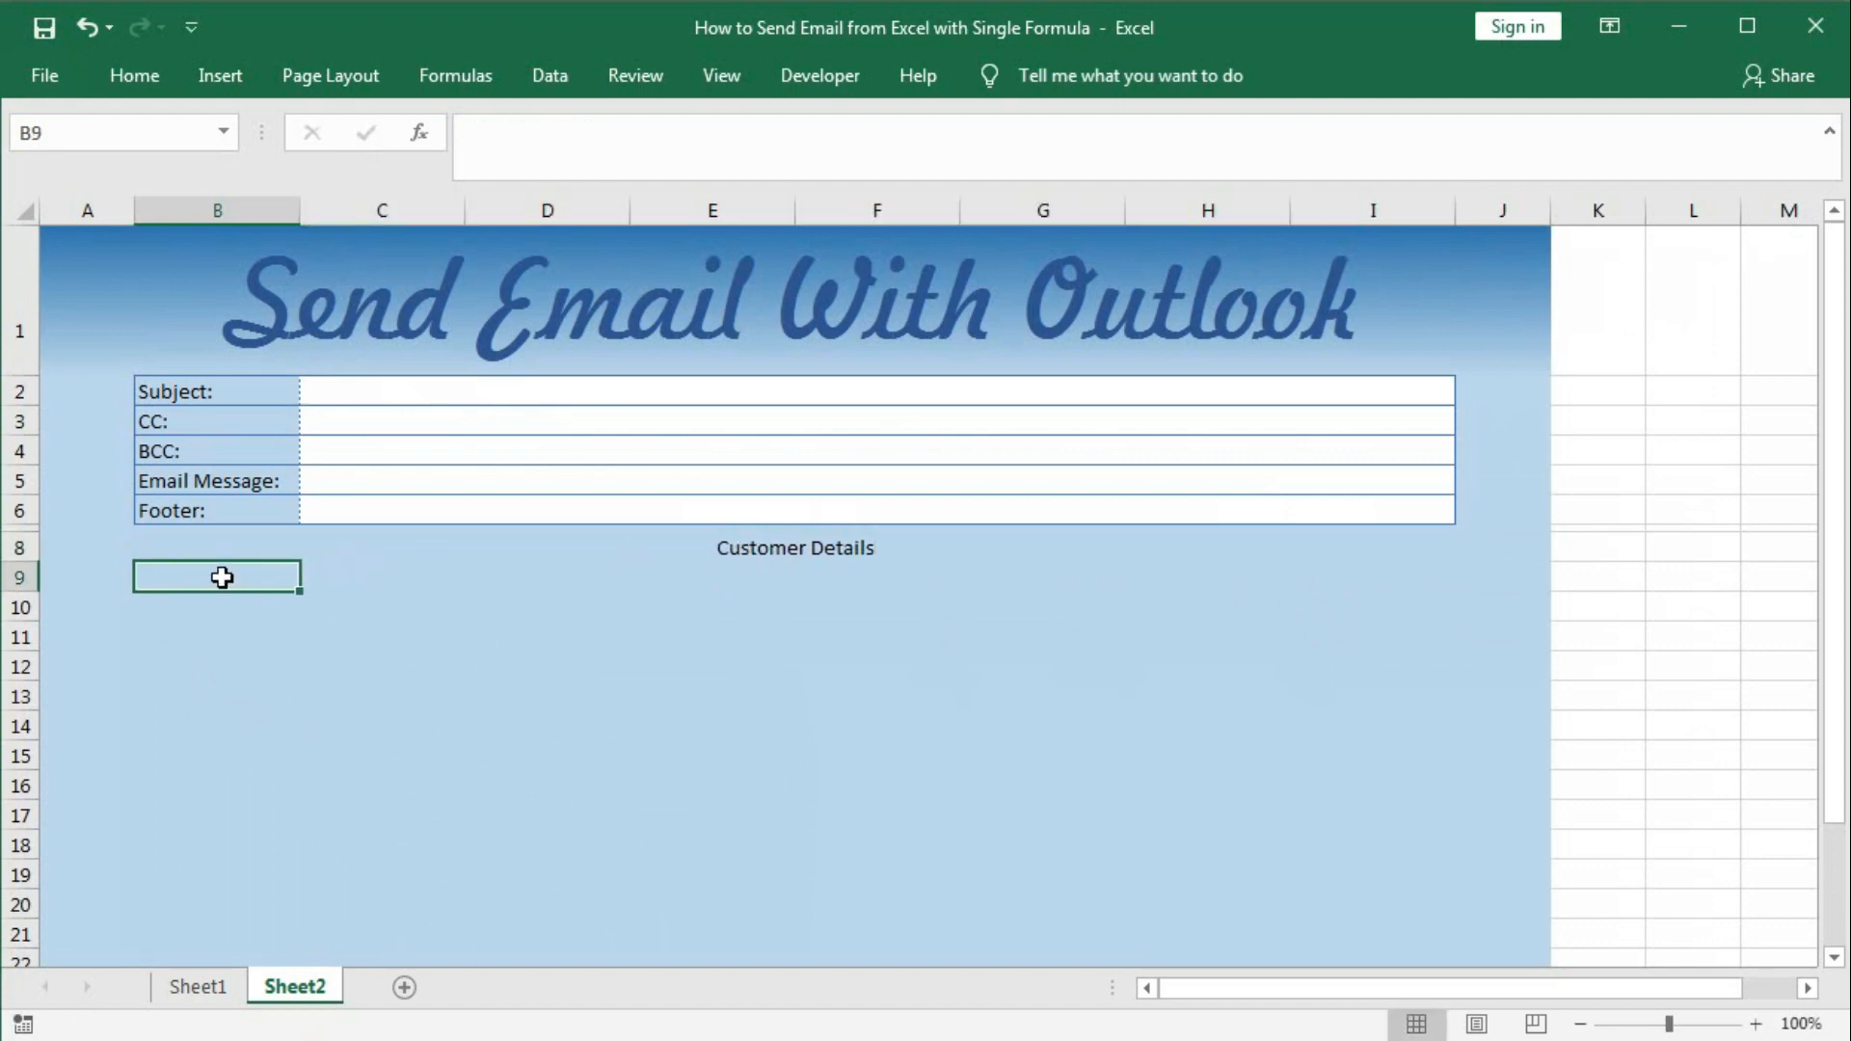
Enter row 9 headers Customer Name, Email Address, Due Amount, Receipt Amount and Receipt Date.
type("Custome")
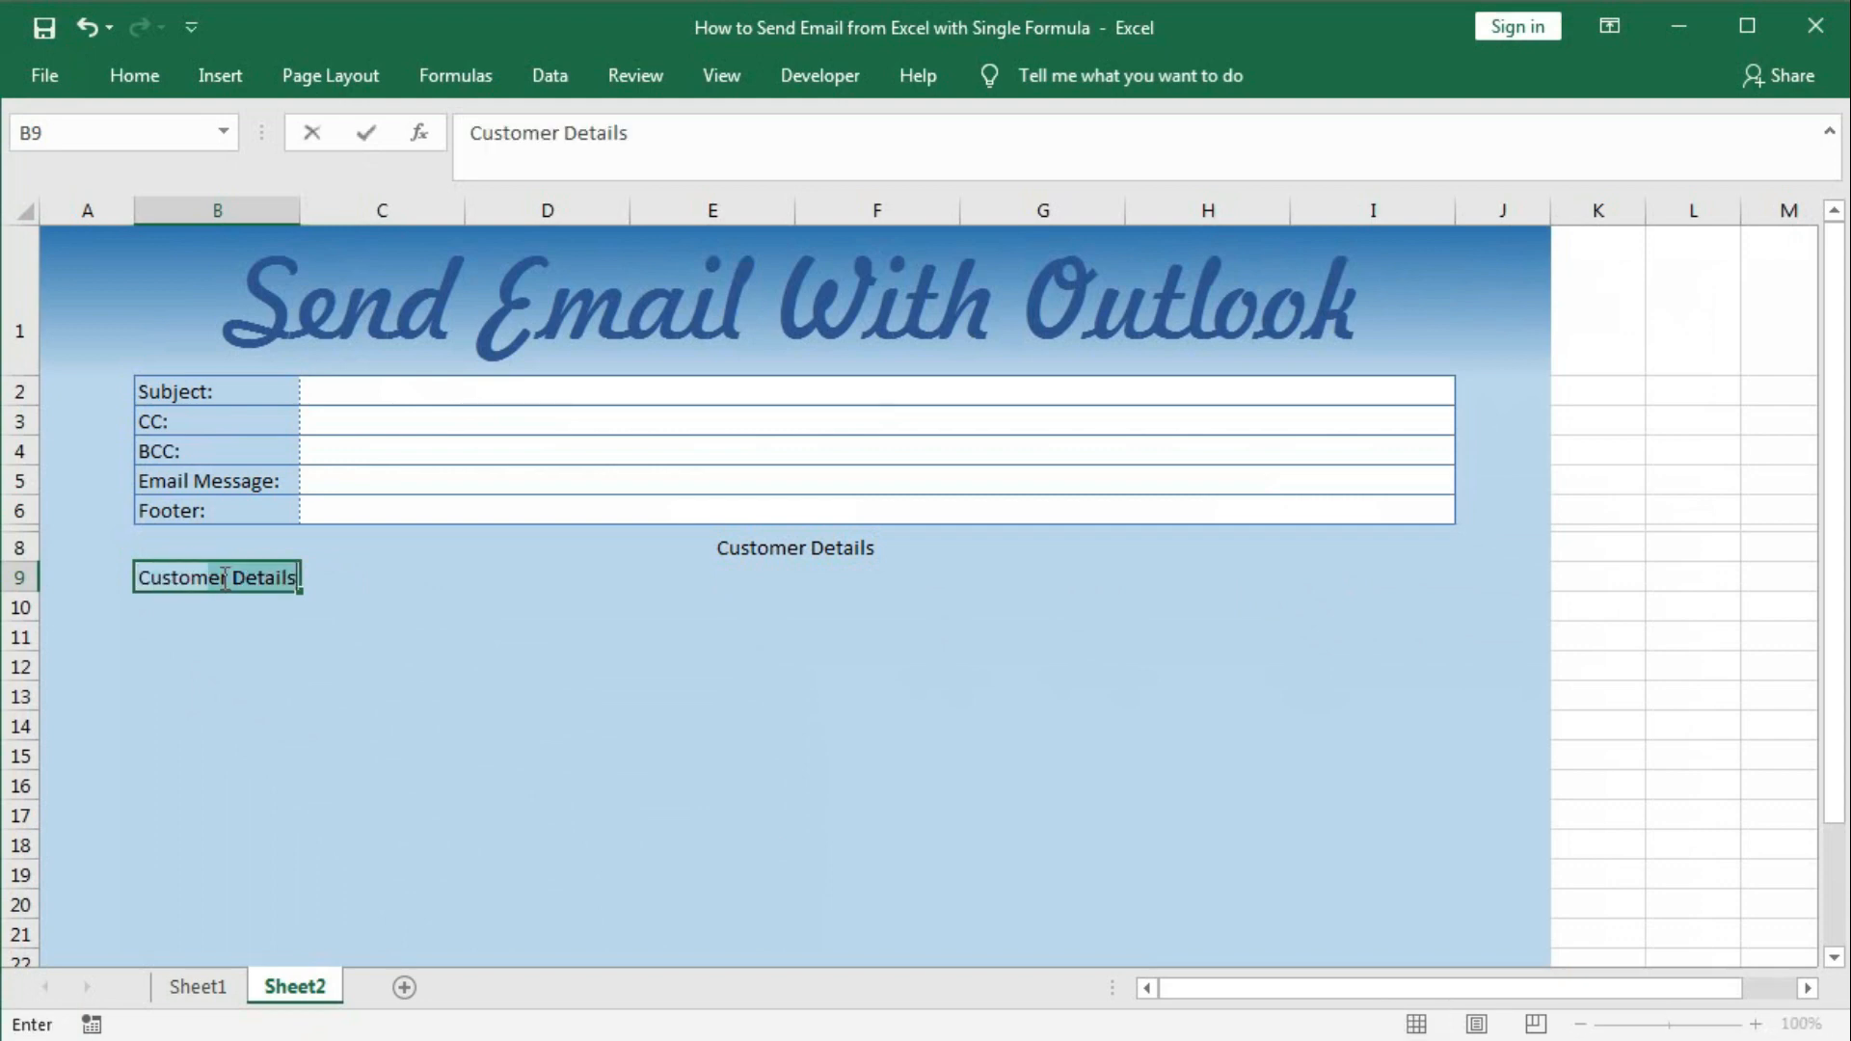
type("r Name")
key("Tab")
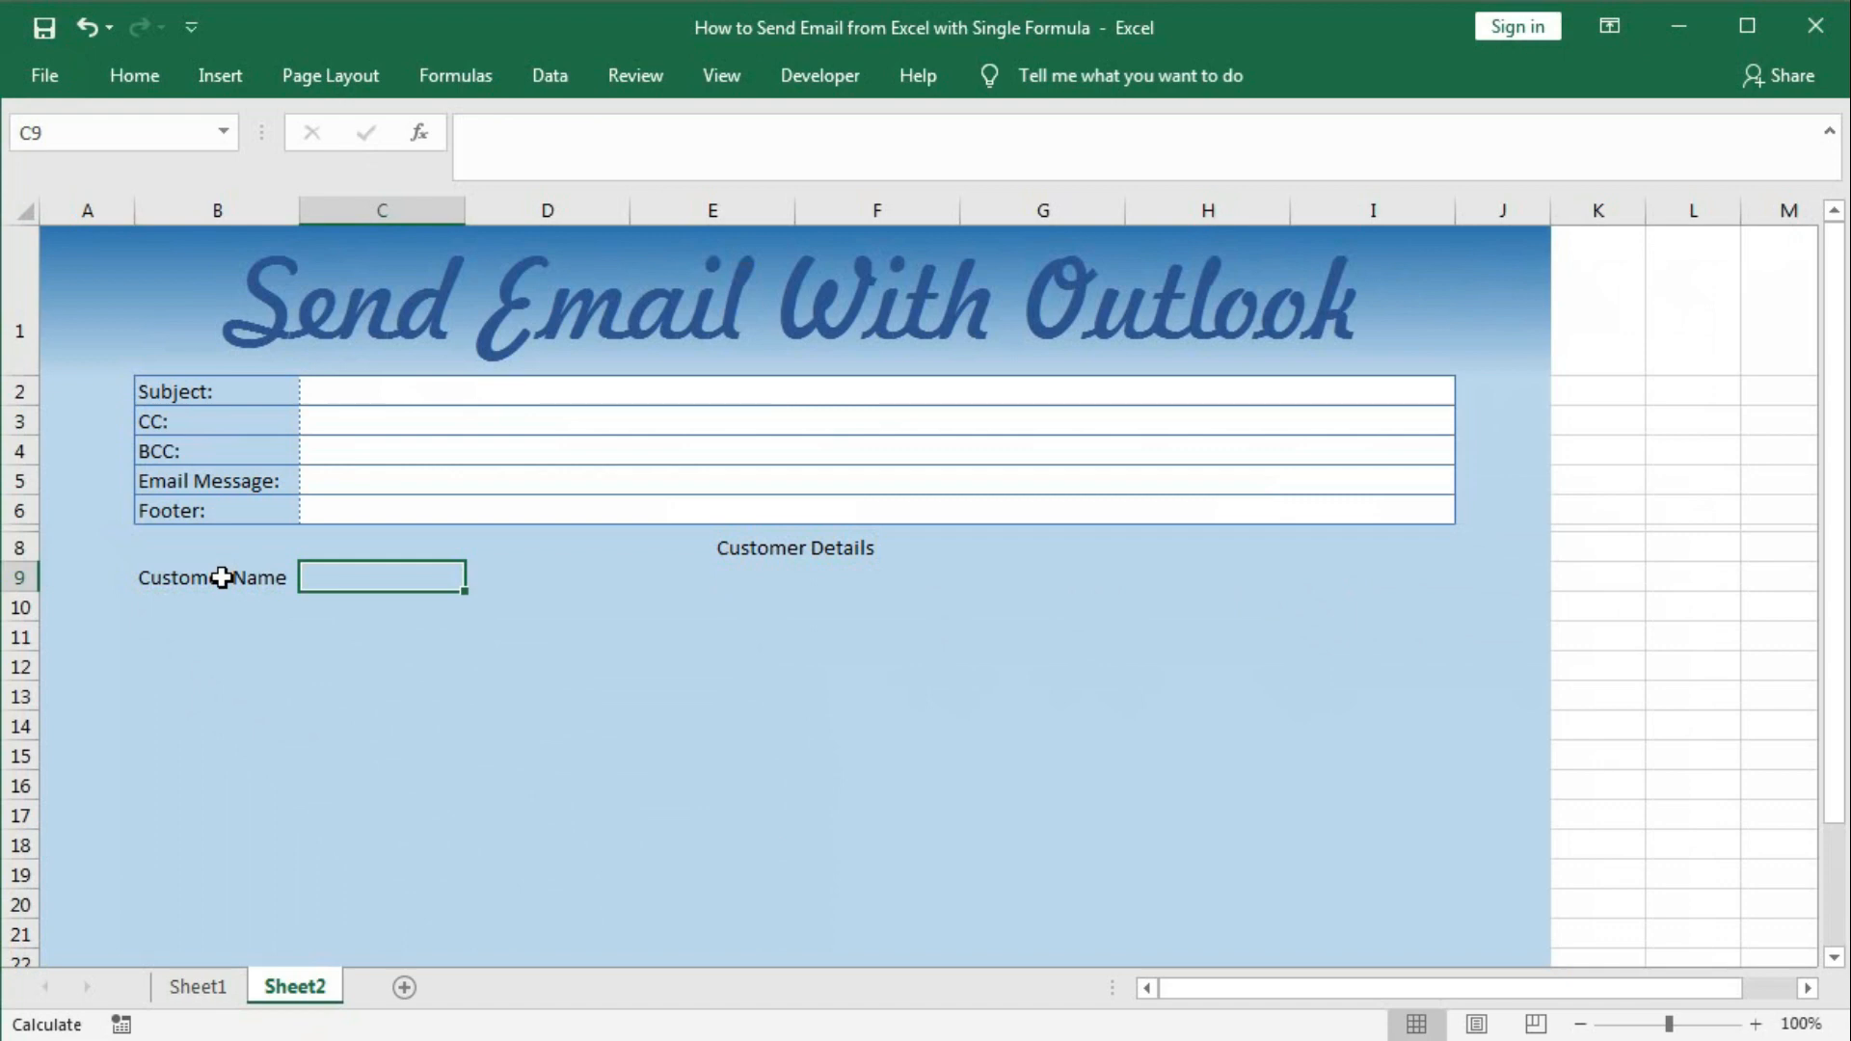
type("eMAIL ")
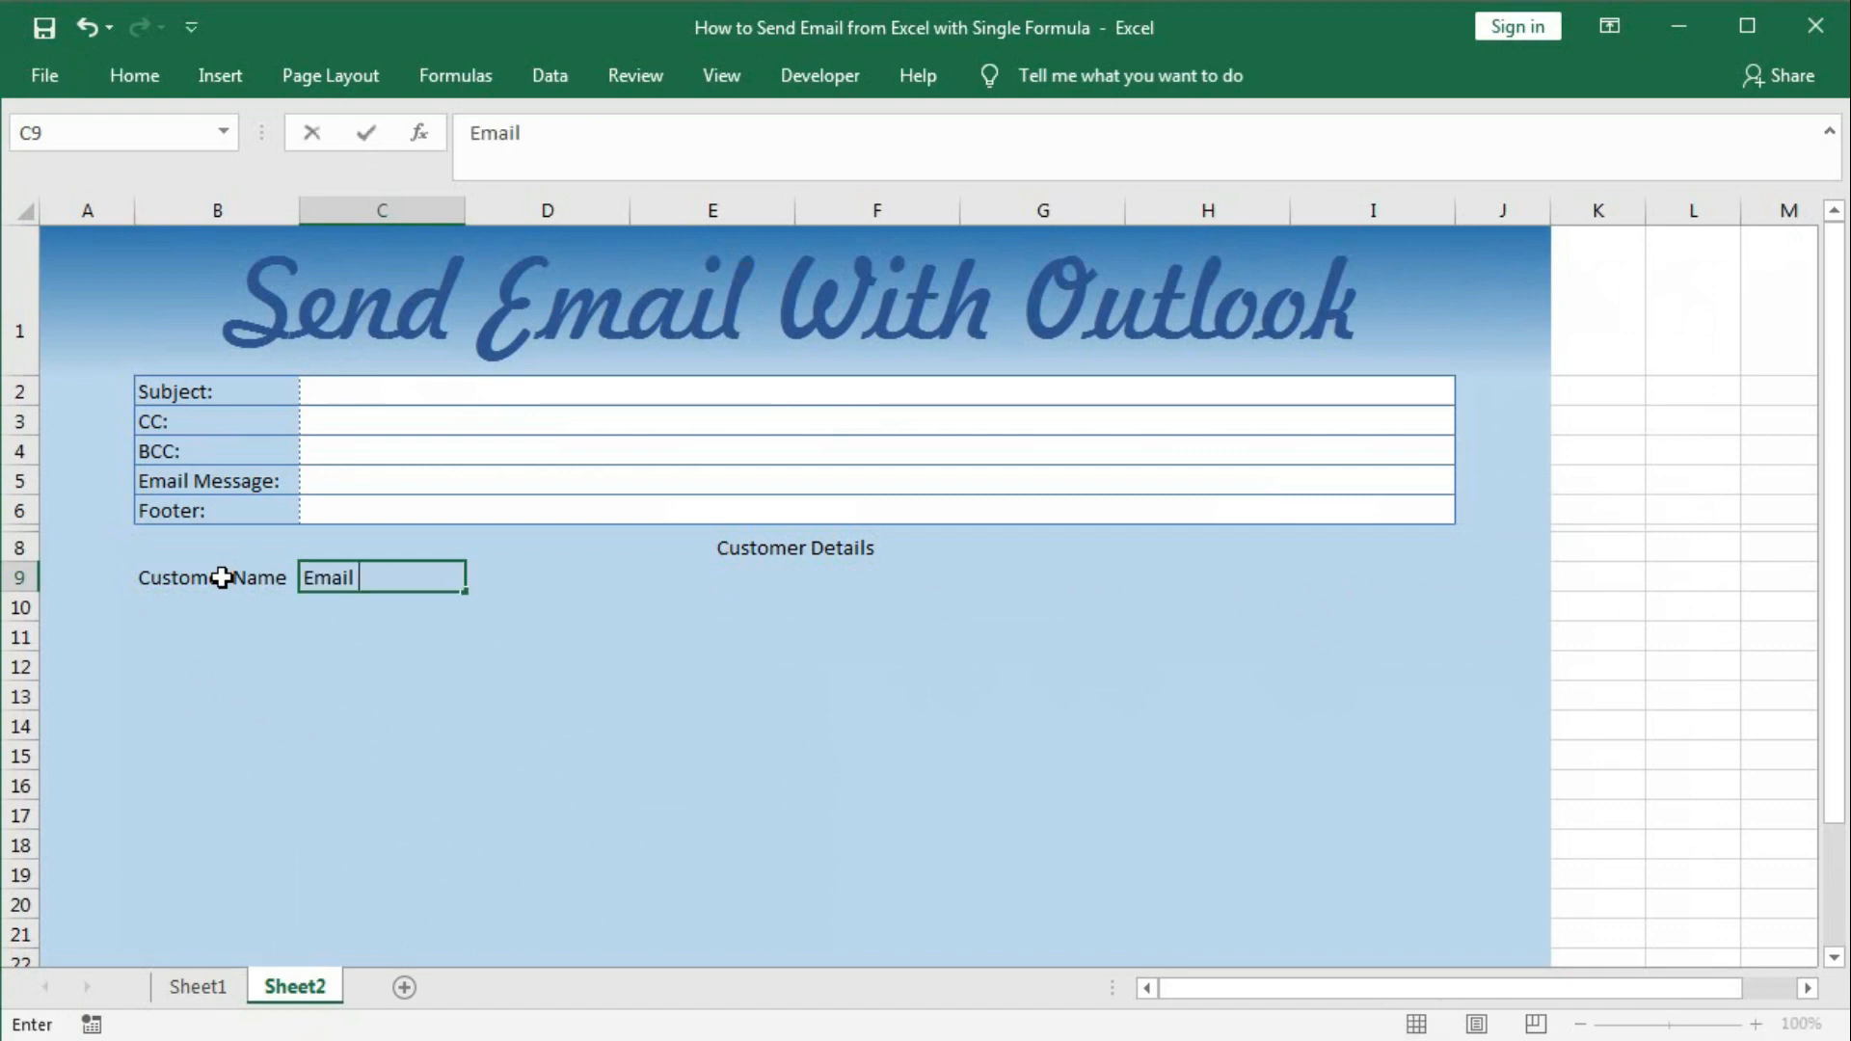
type("Address")
key("Tab")
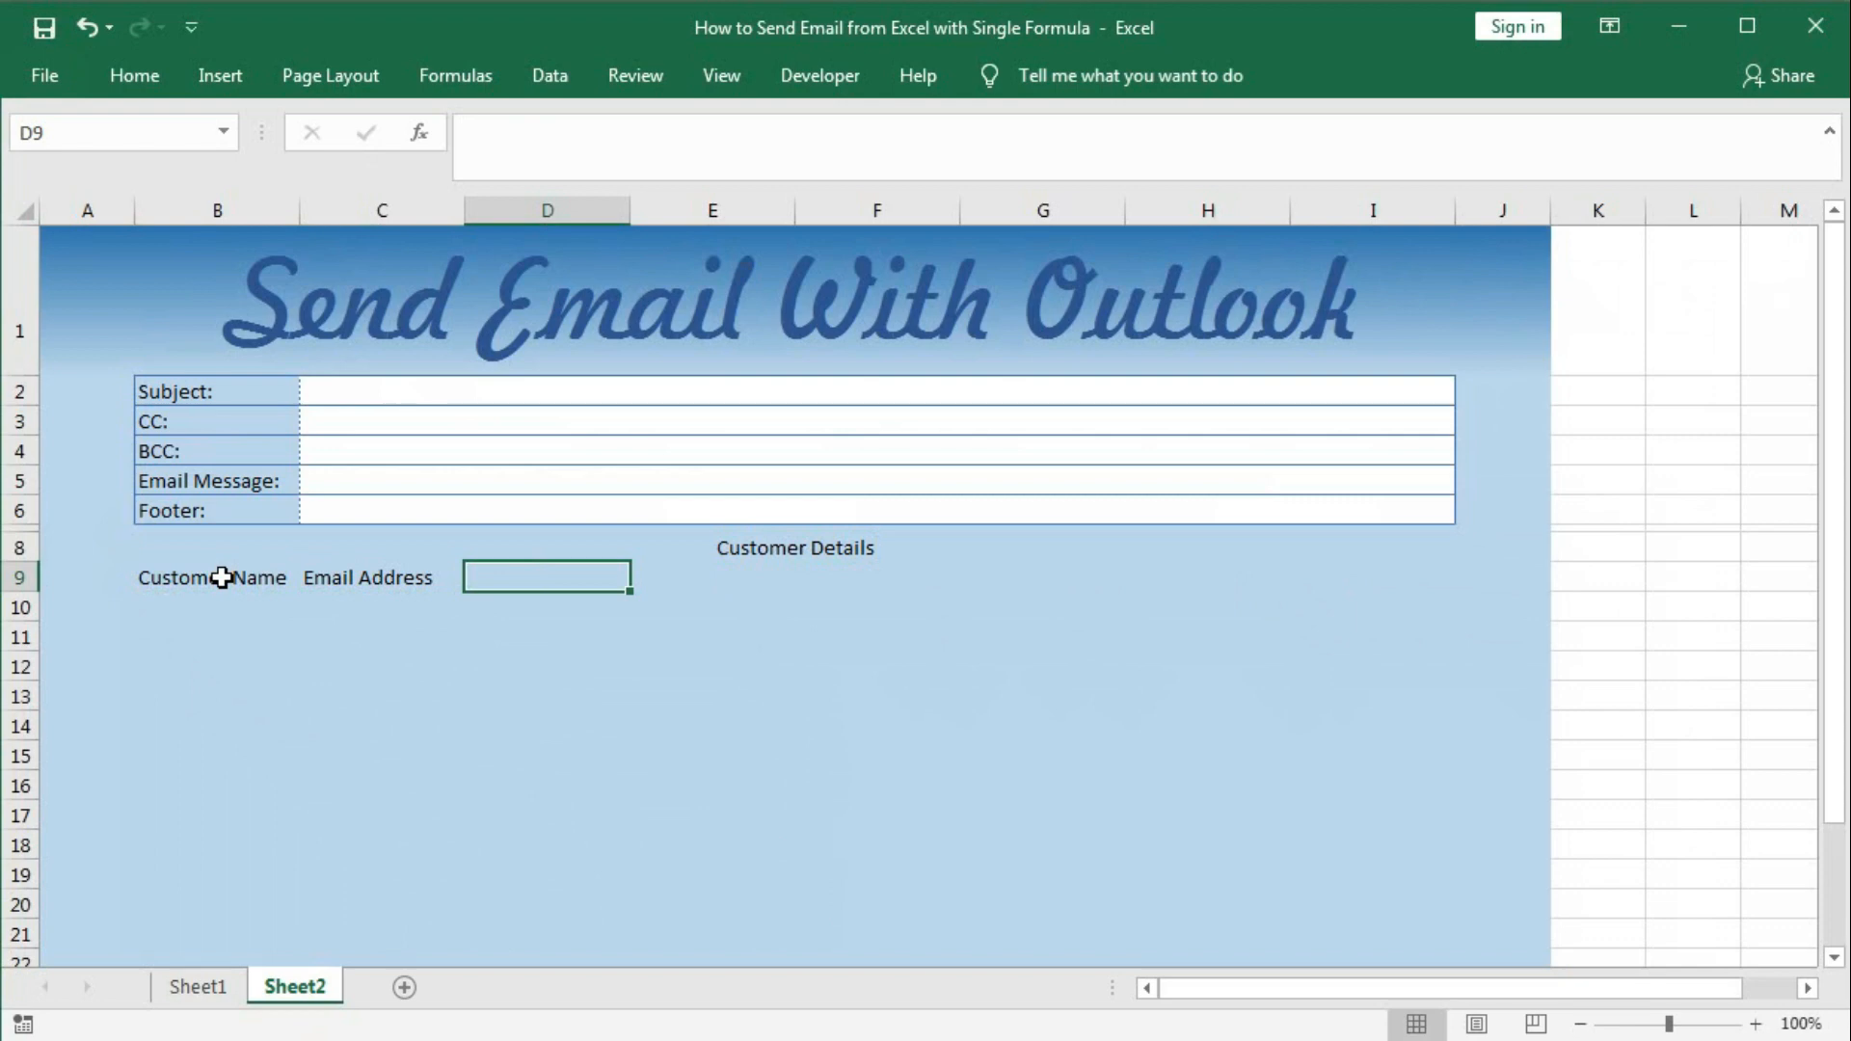
left_click(197, 986)
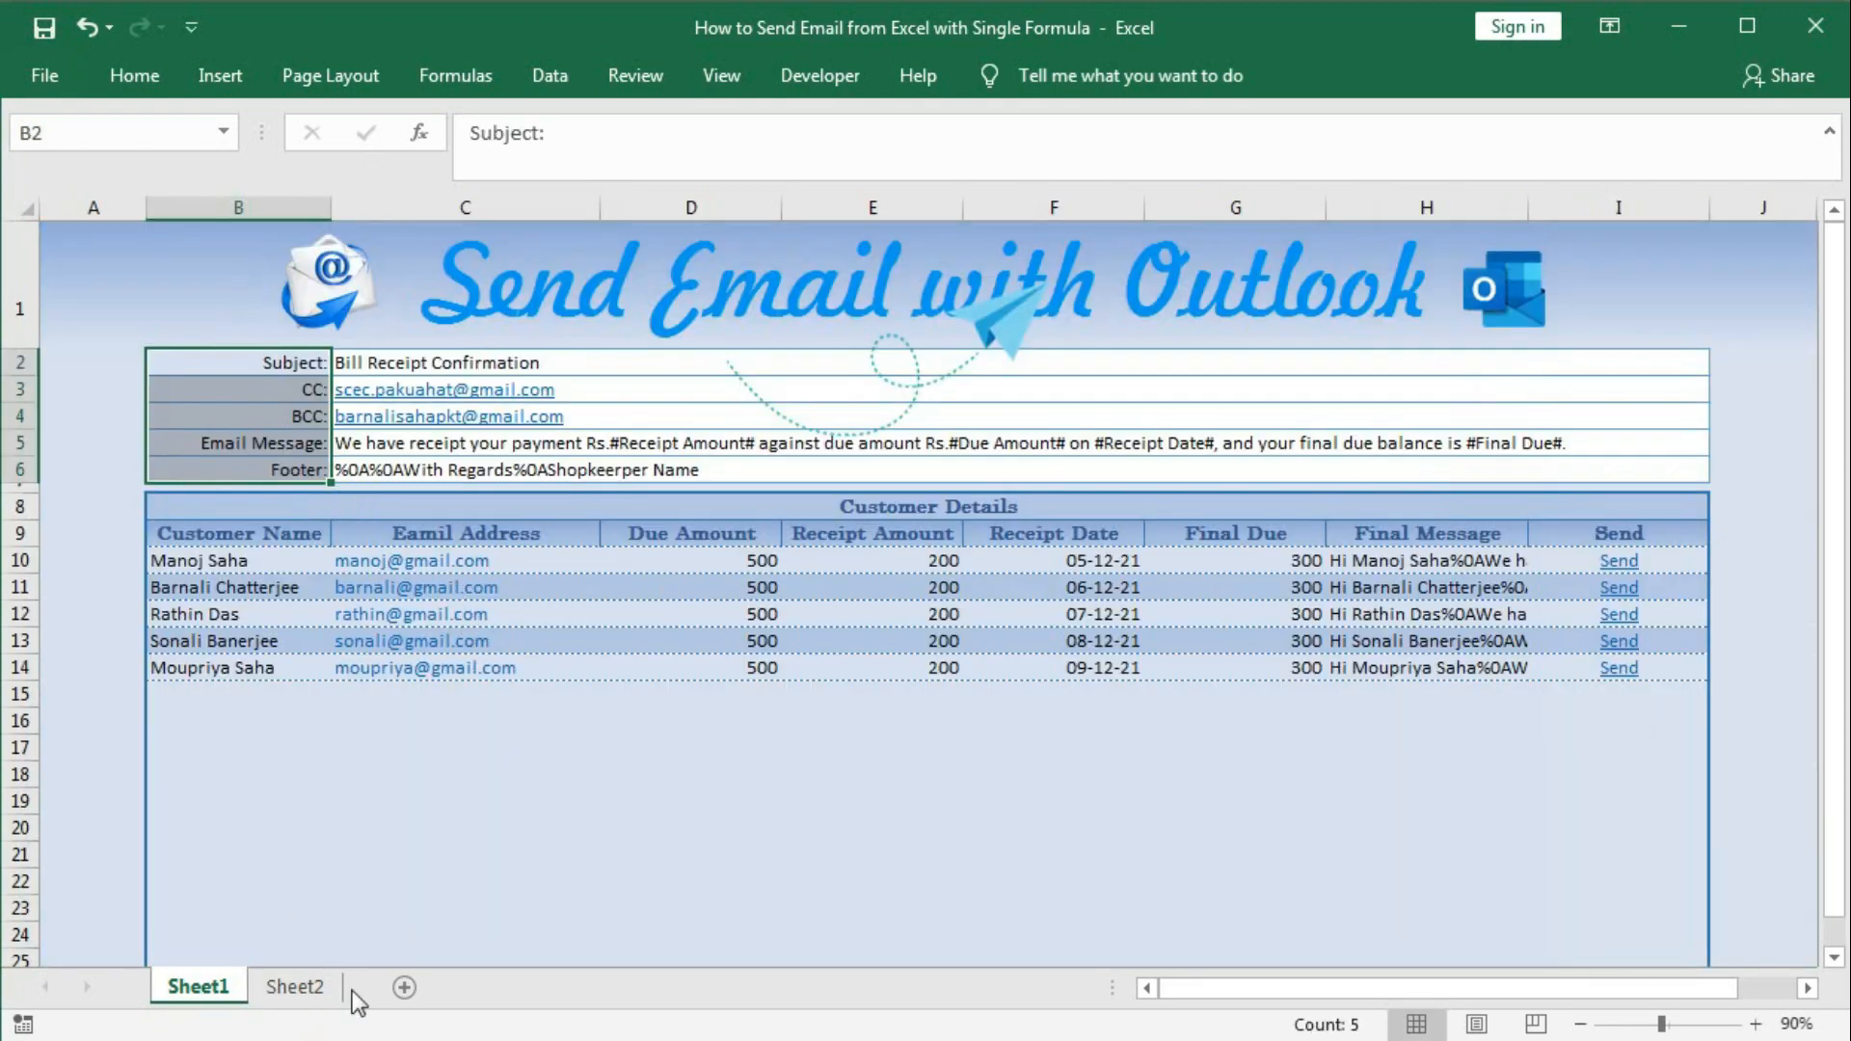
left_click(292, 986)
type("Du")
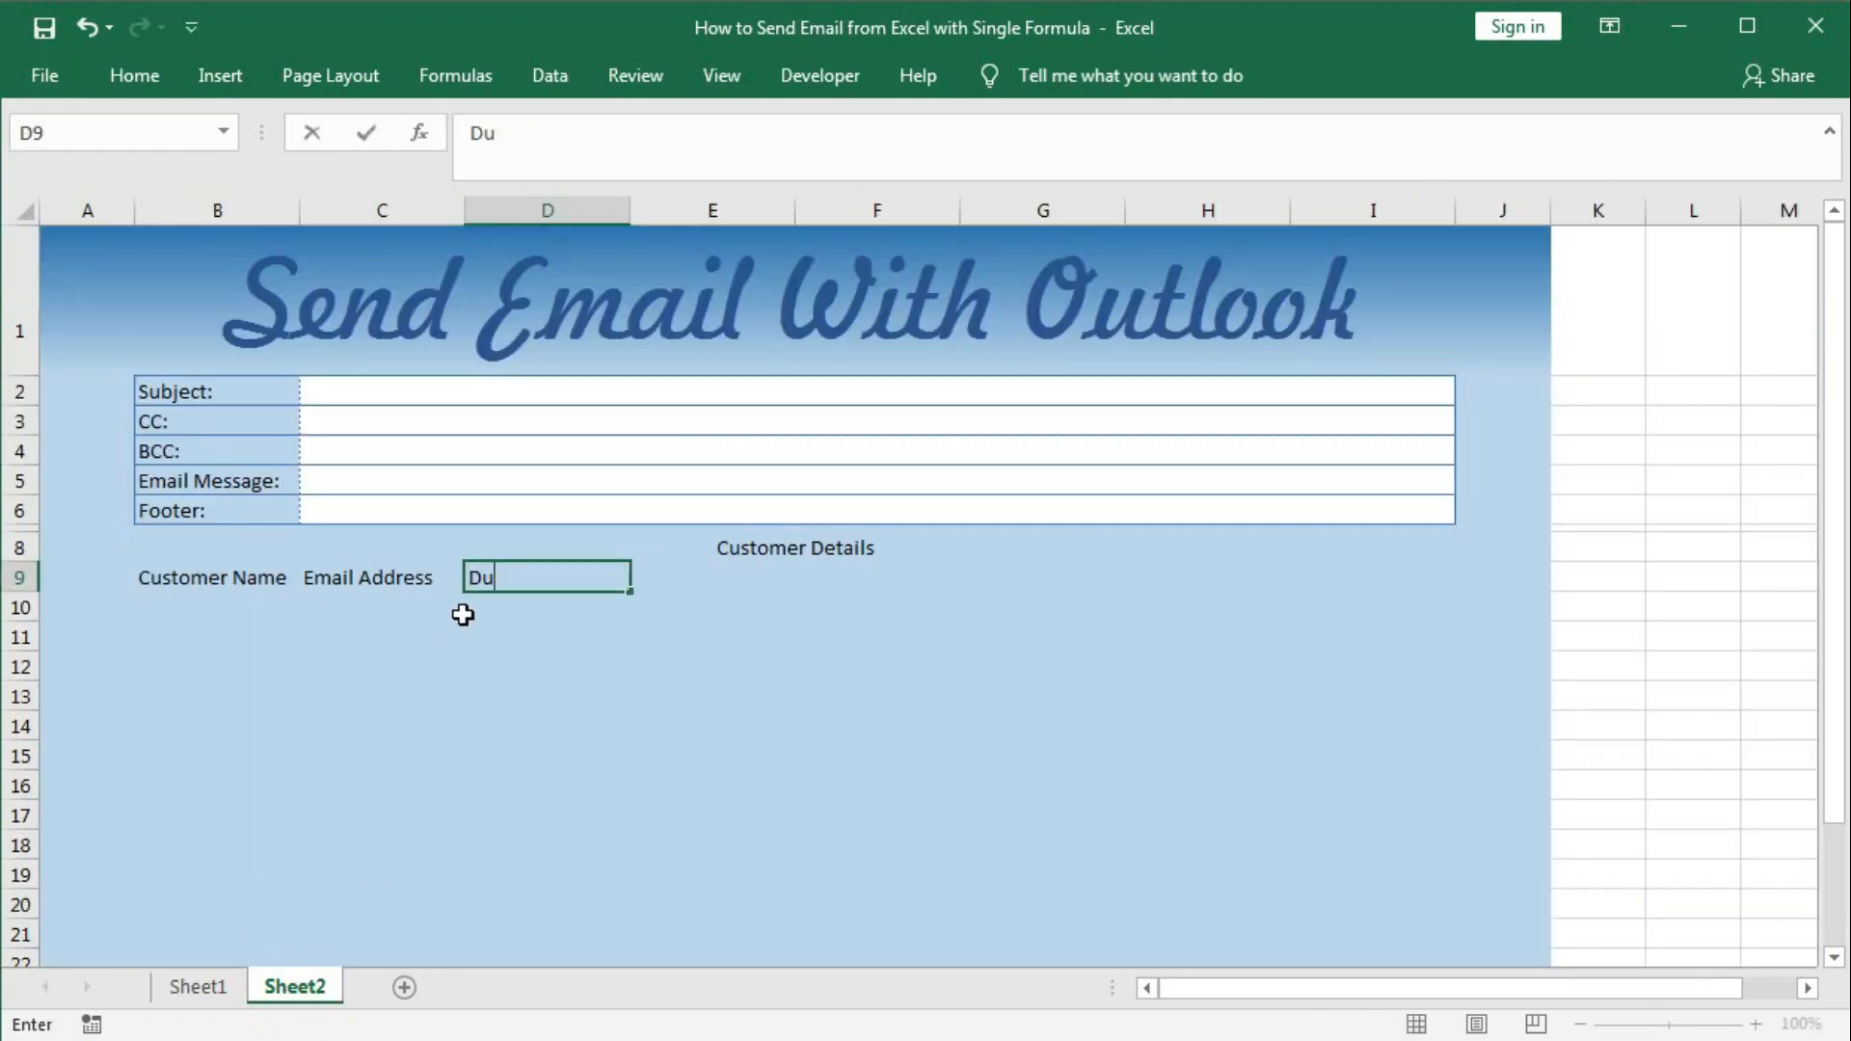
type("e AMount")
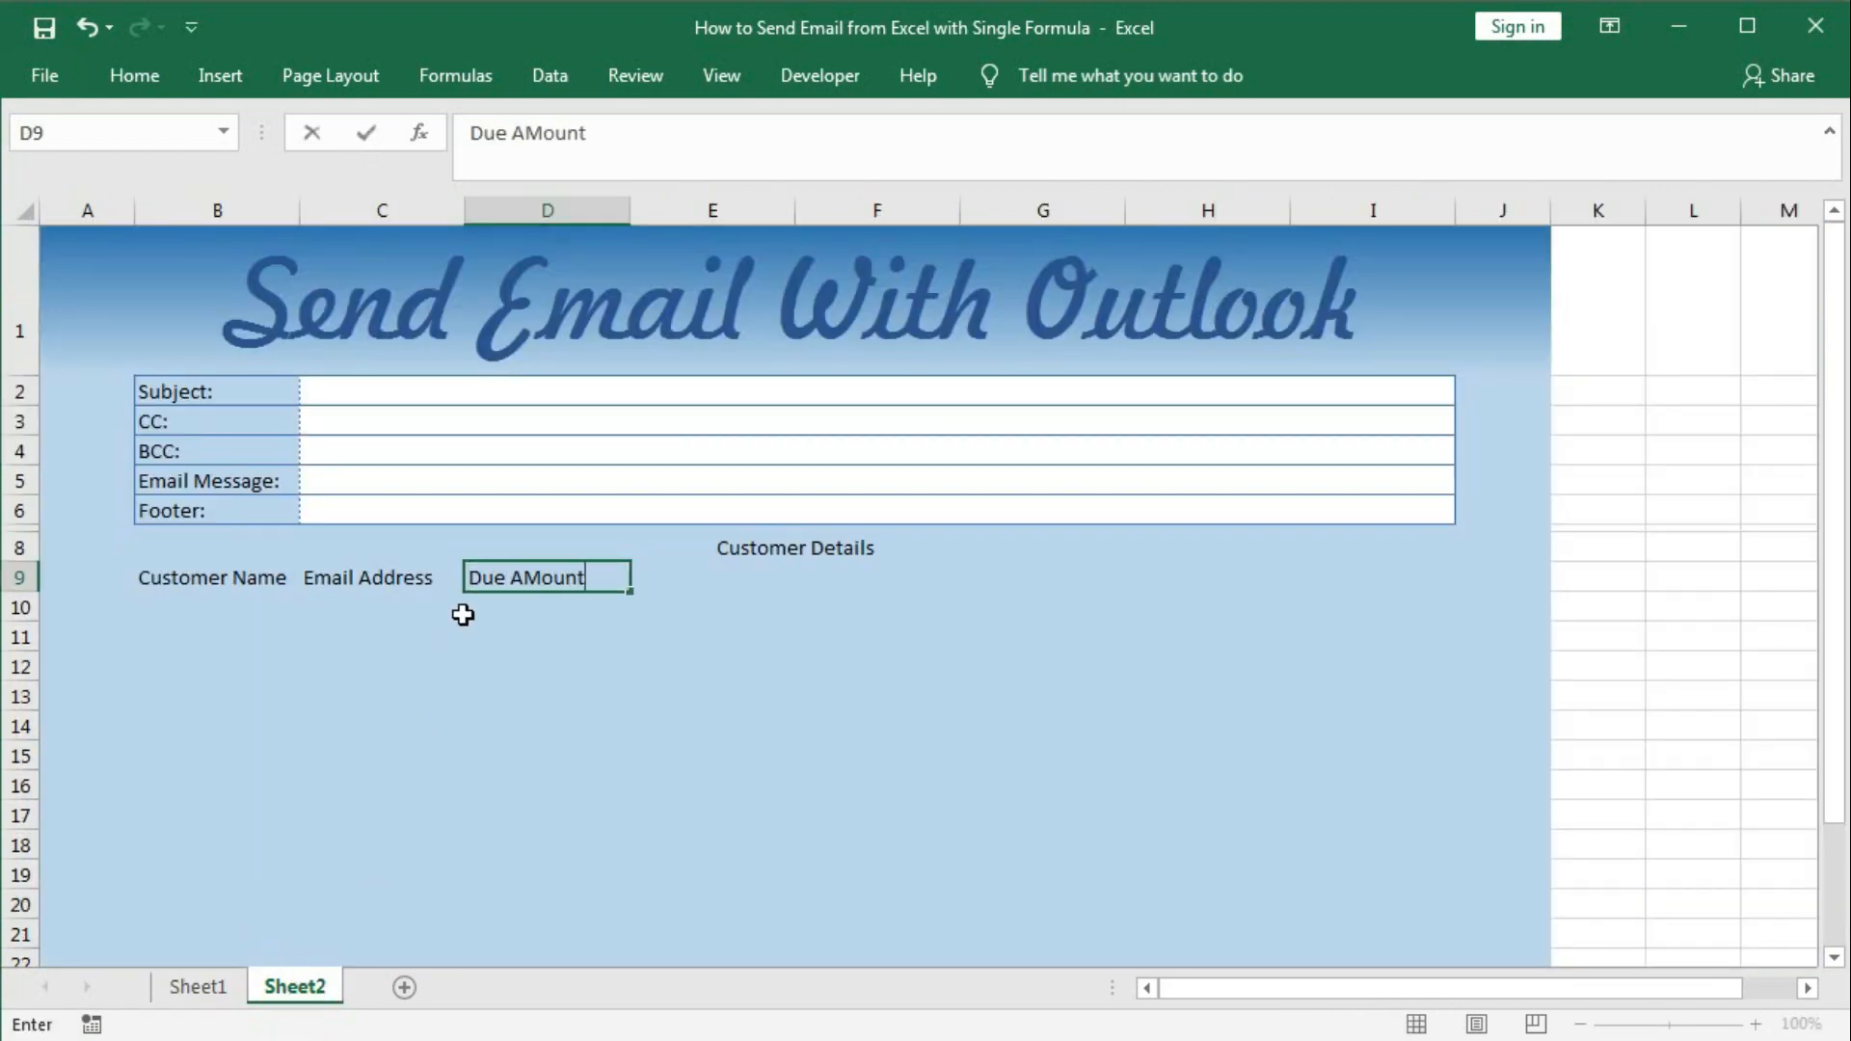
key("Tab")
type("R")
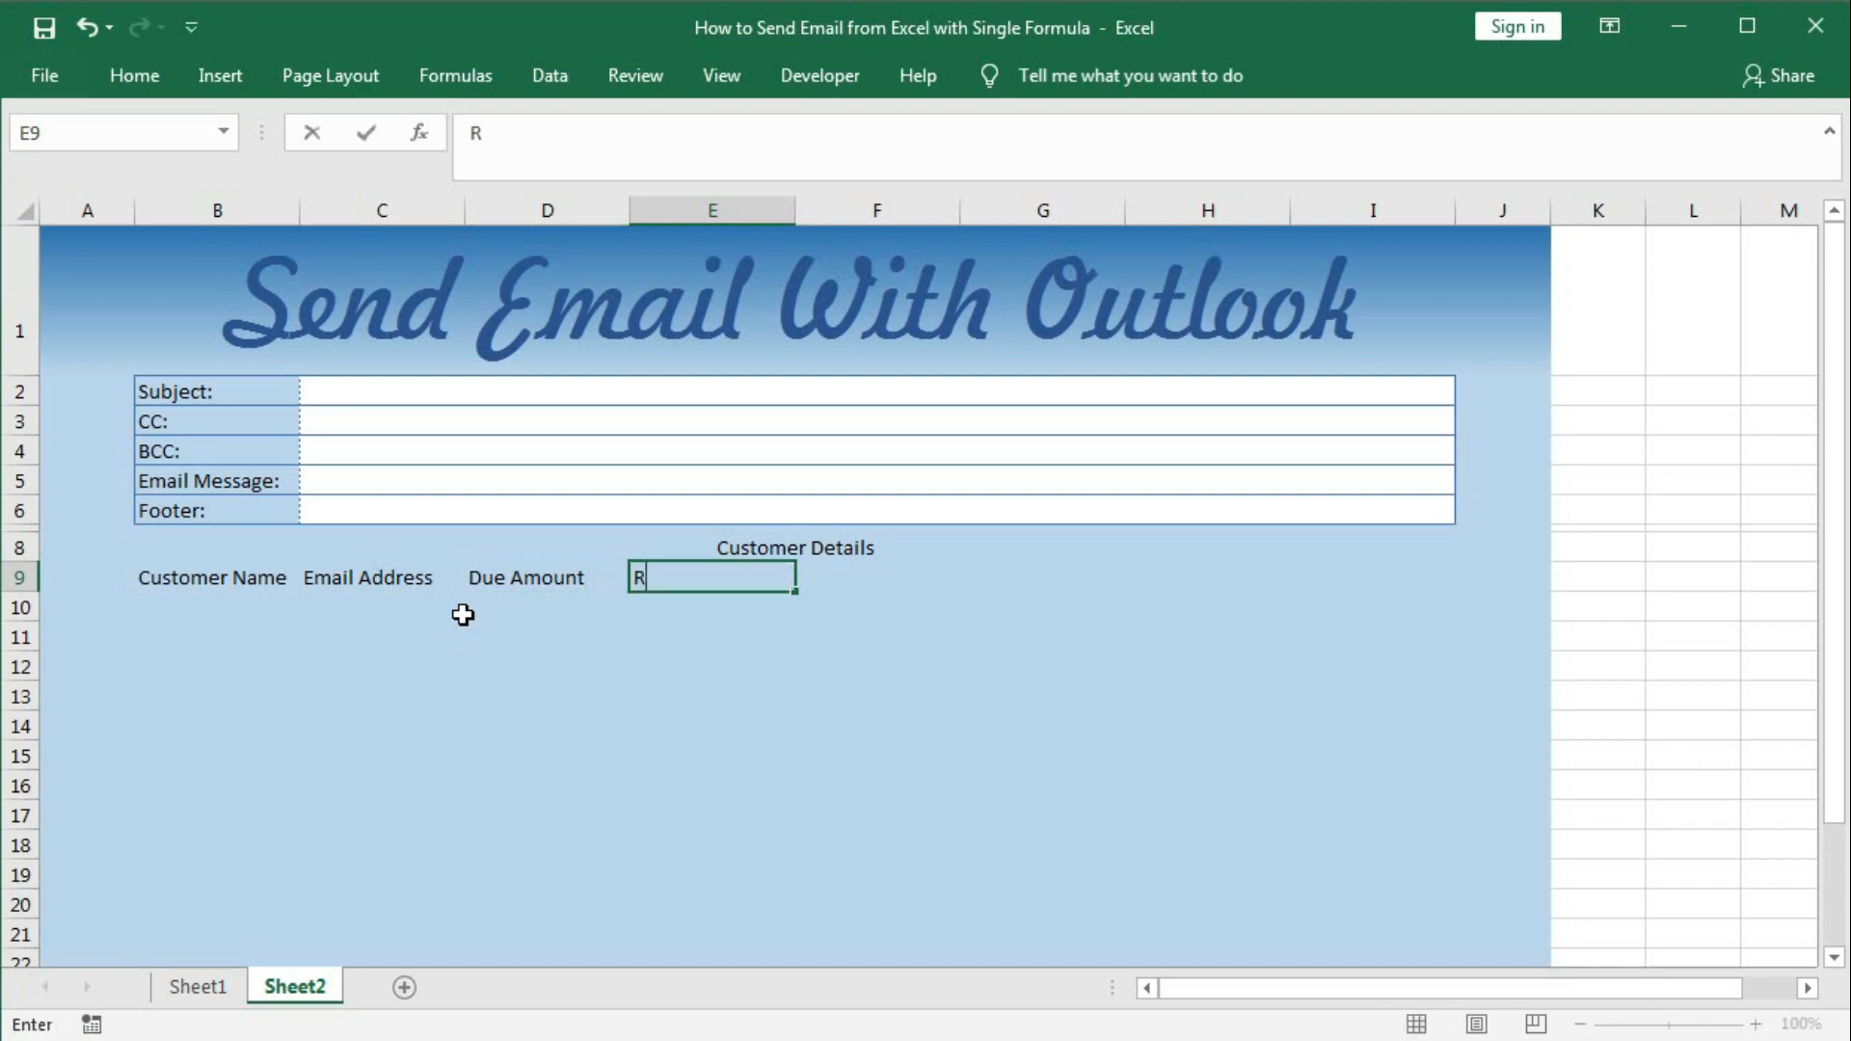
type("eceipt Amount")
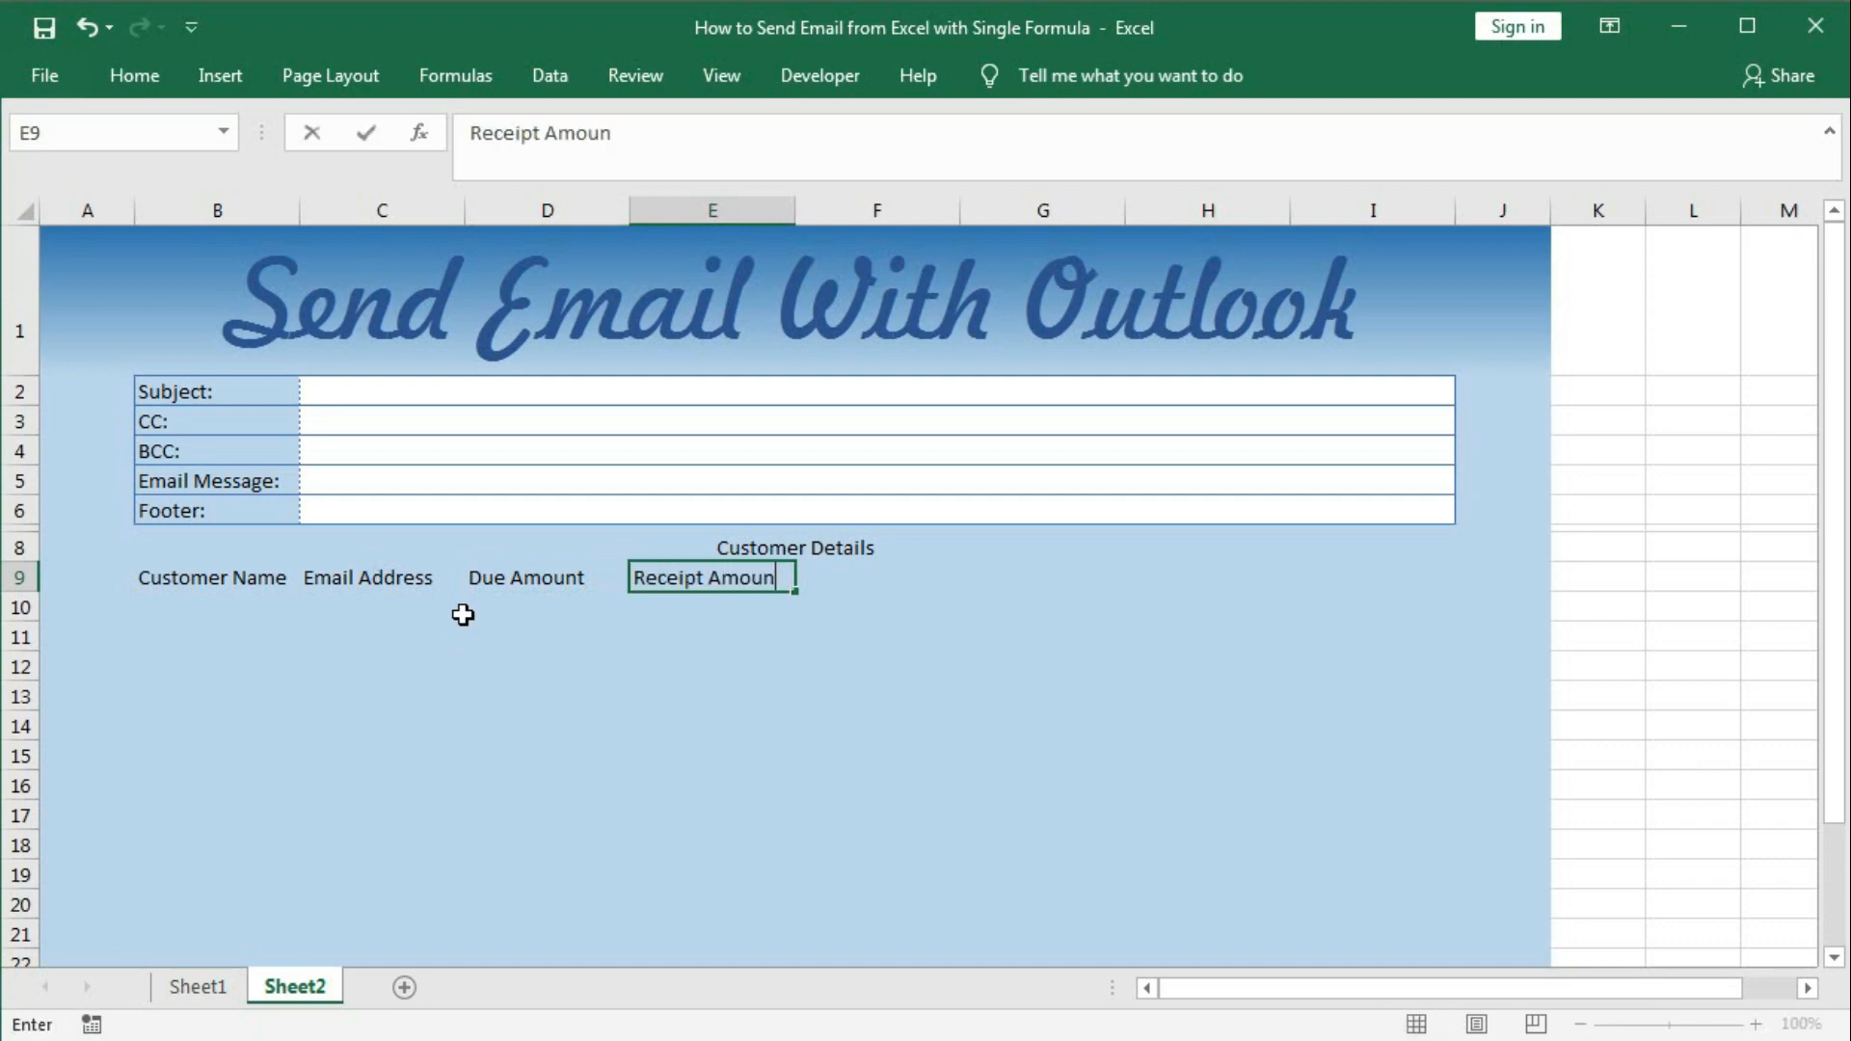
key("Tab")
type("Rec")
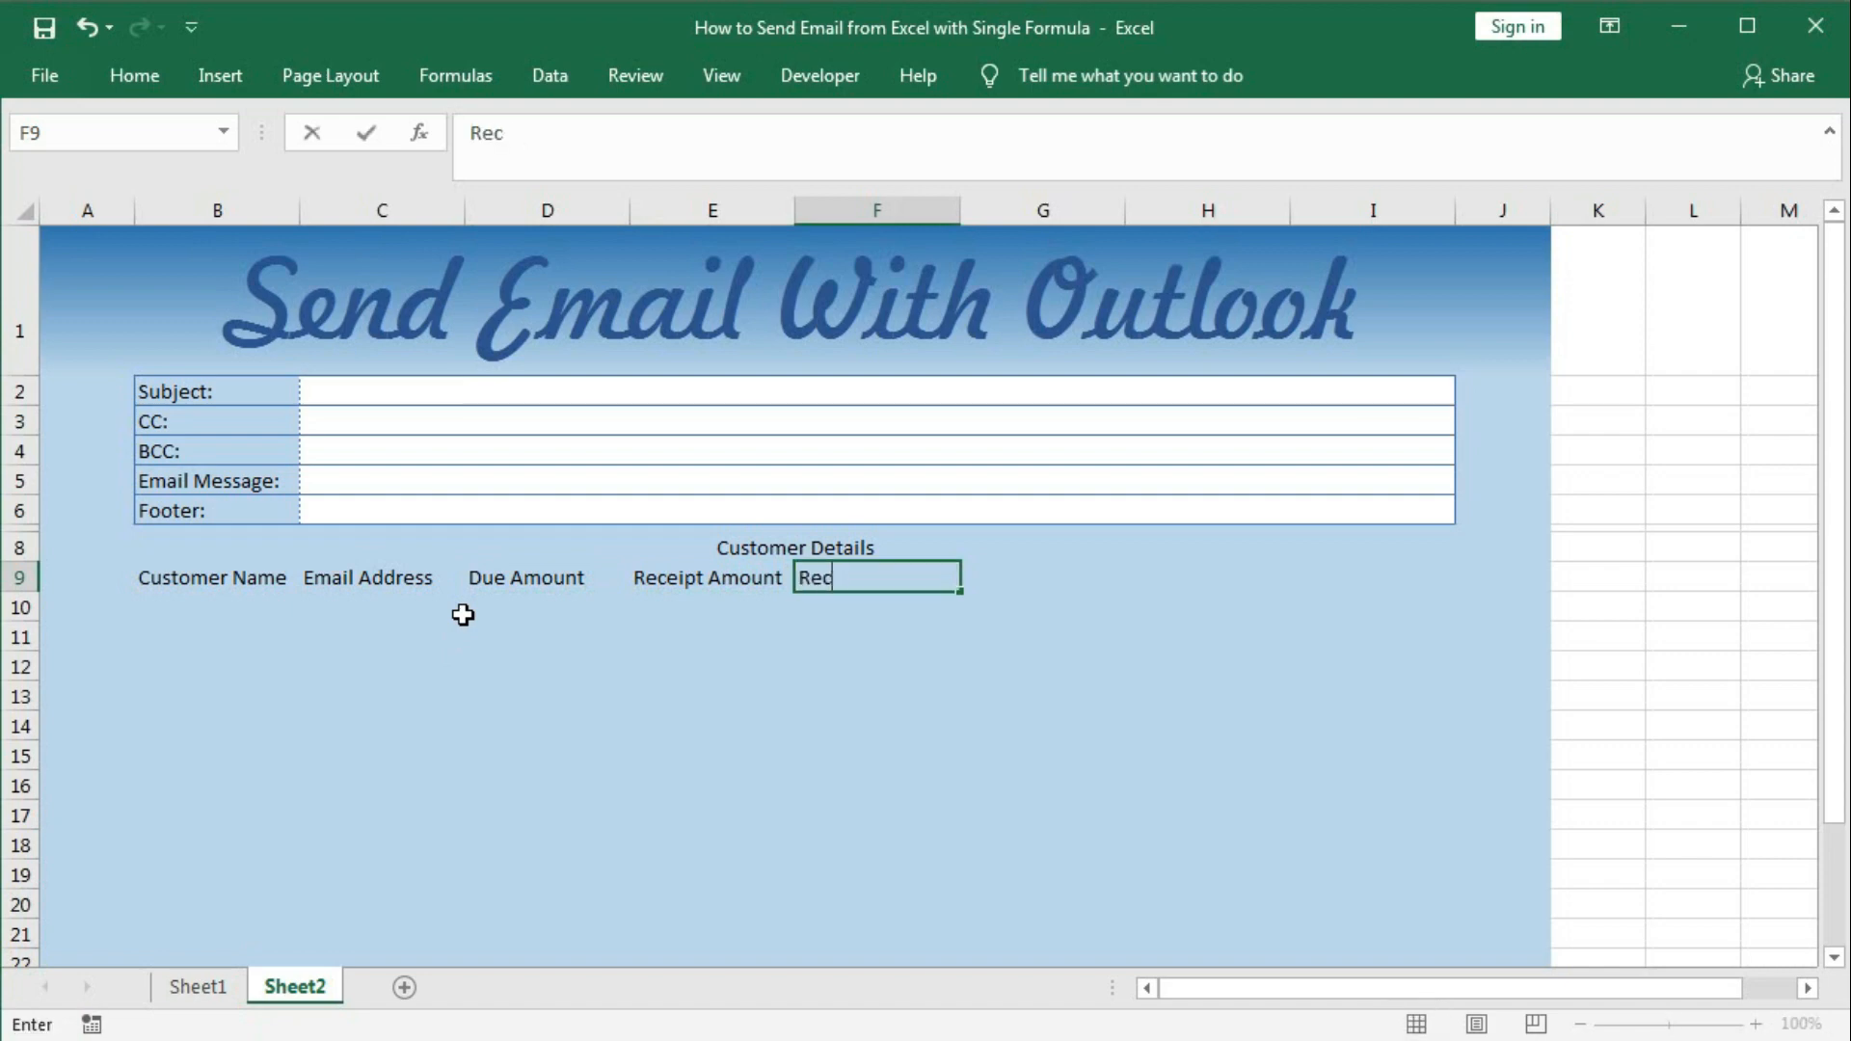
type("eipt Date")
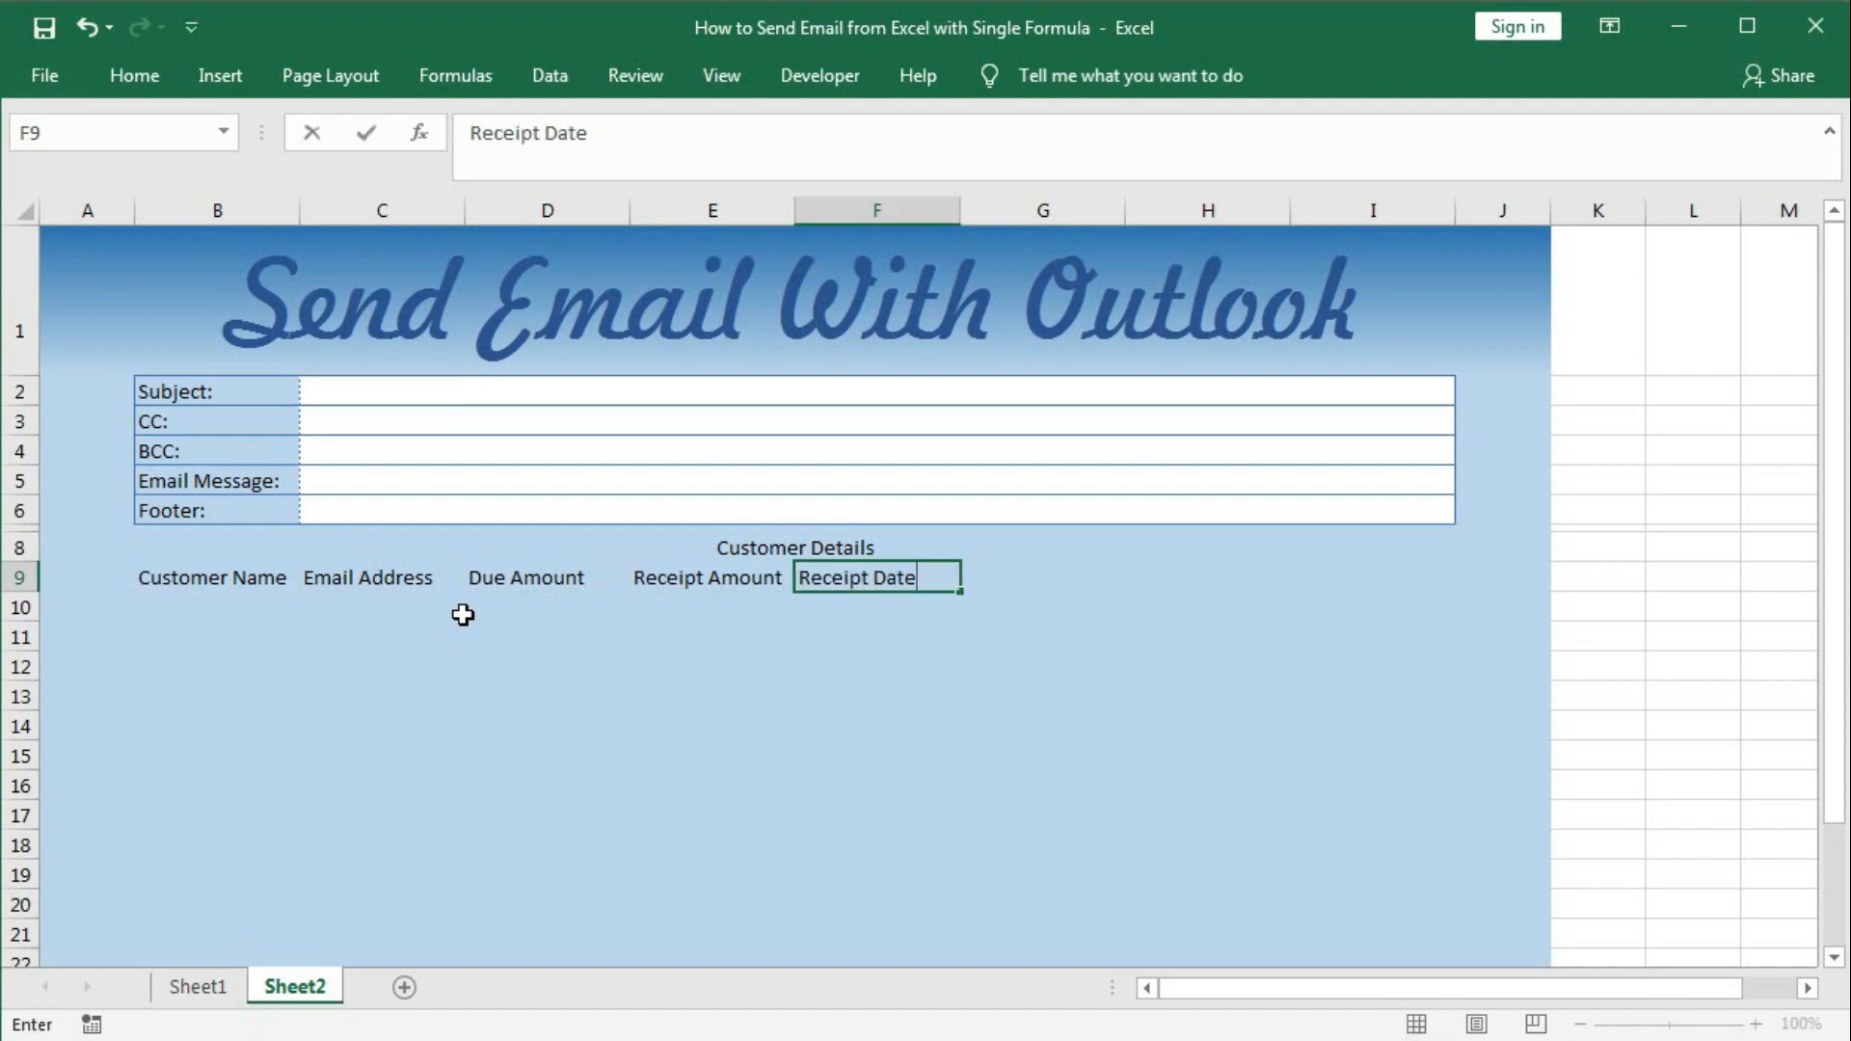
key("Tab")
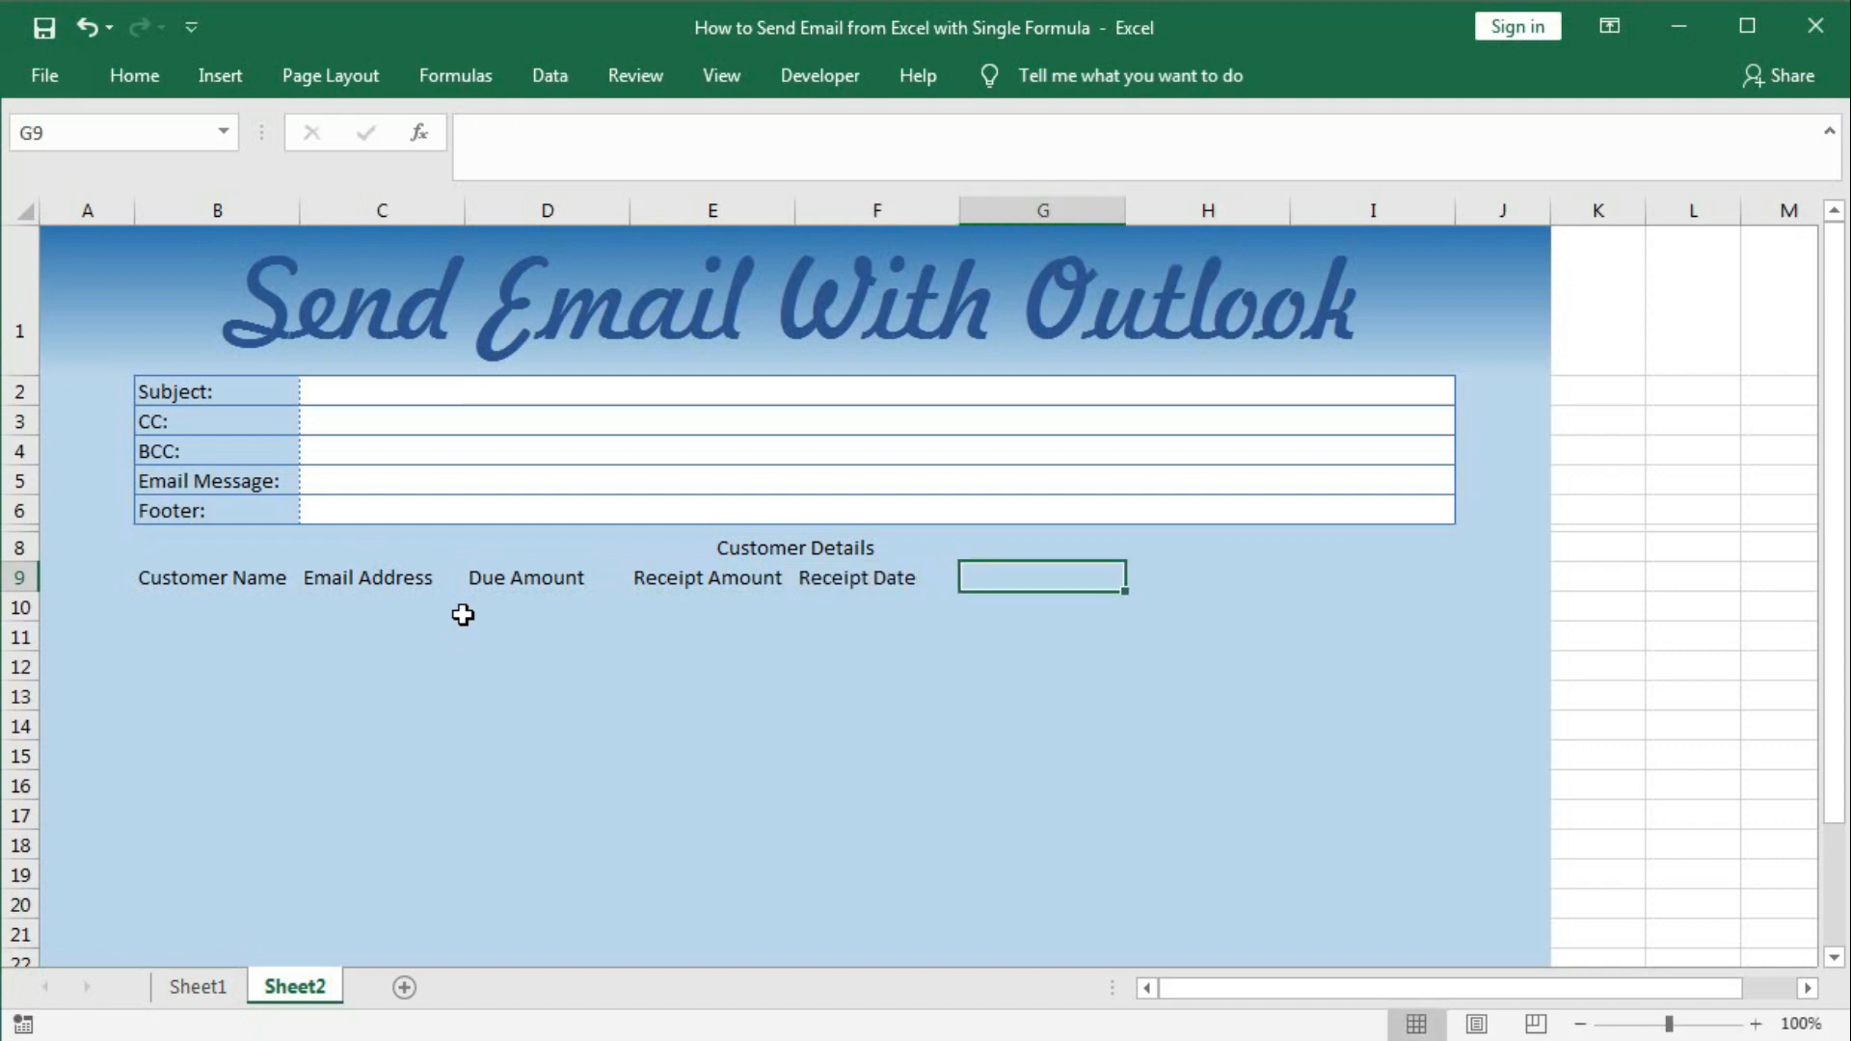
Add the Final Due, Final Message and Send headers to finish row 9.
left_click(195, 987)
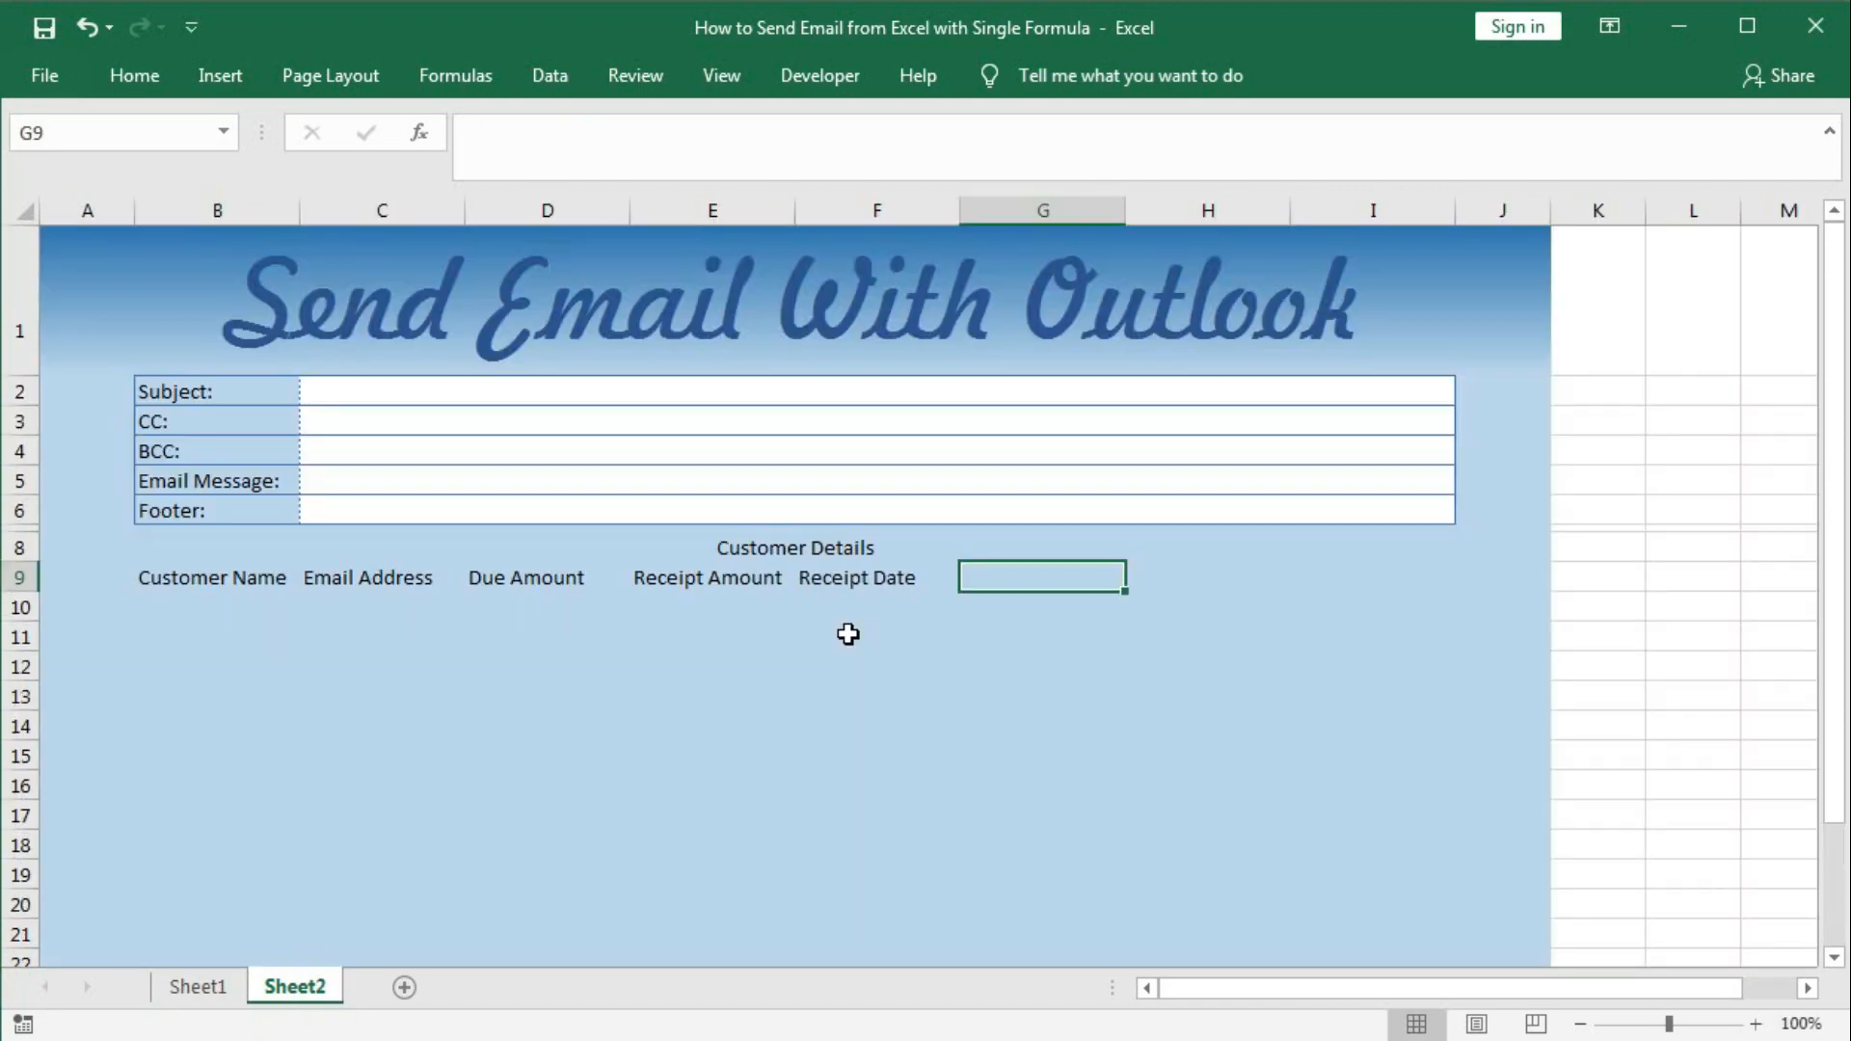
type("Final ")
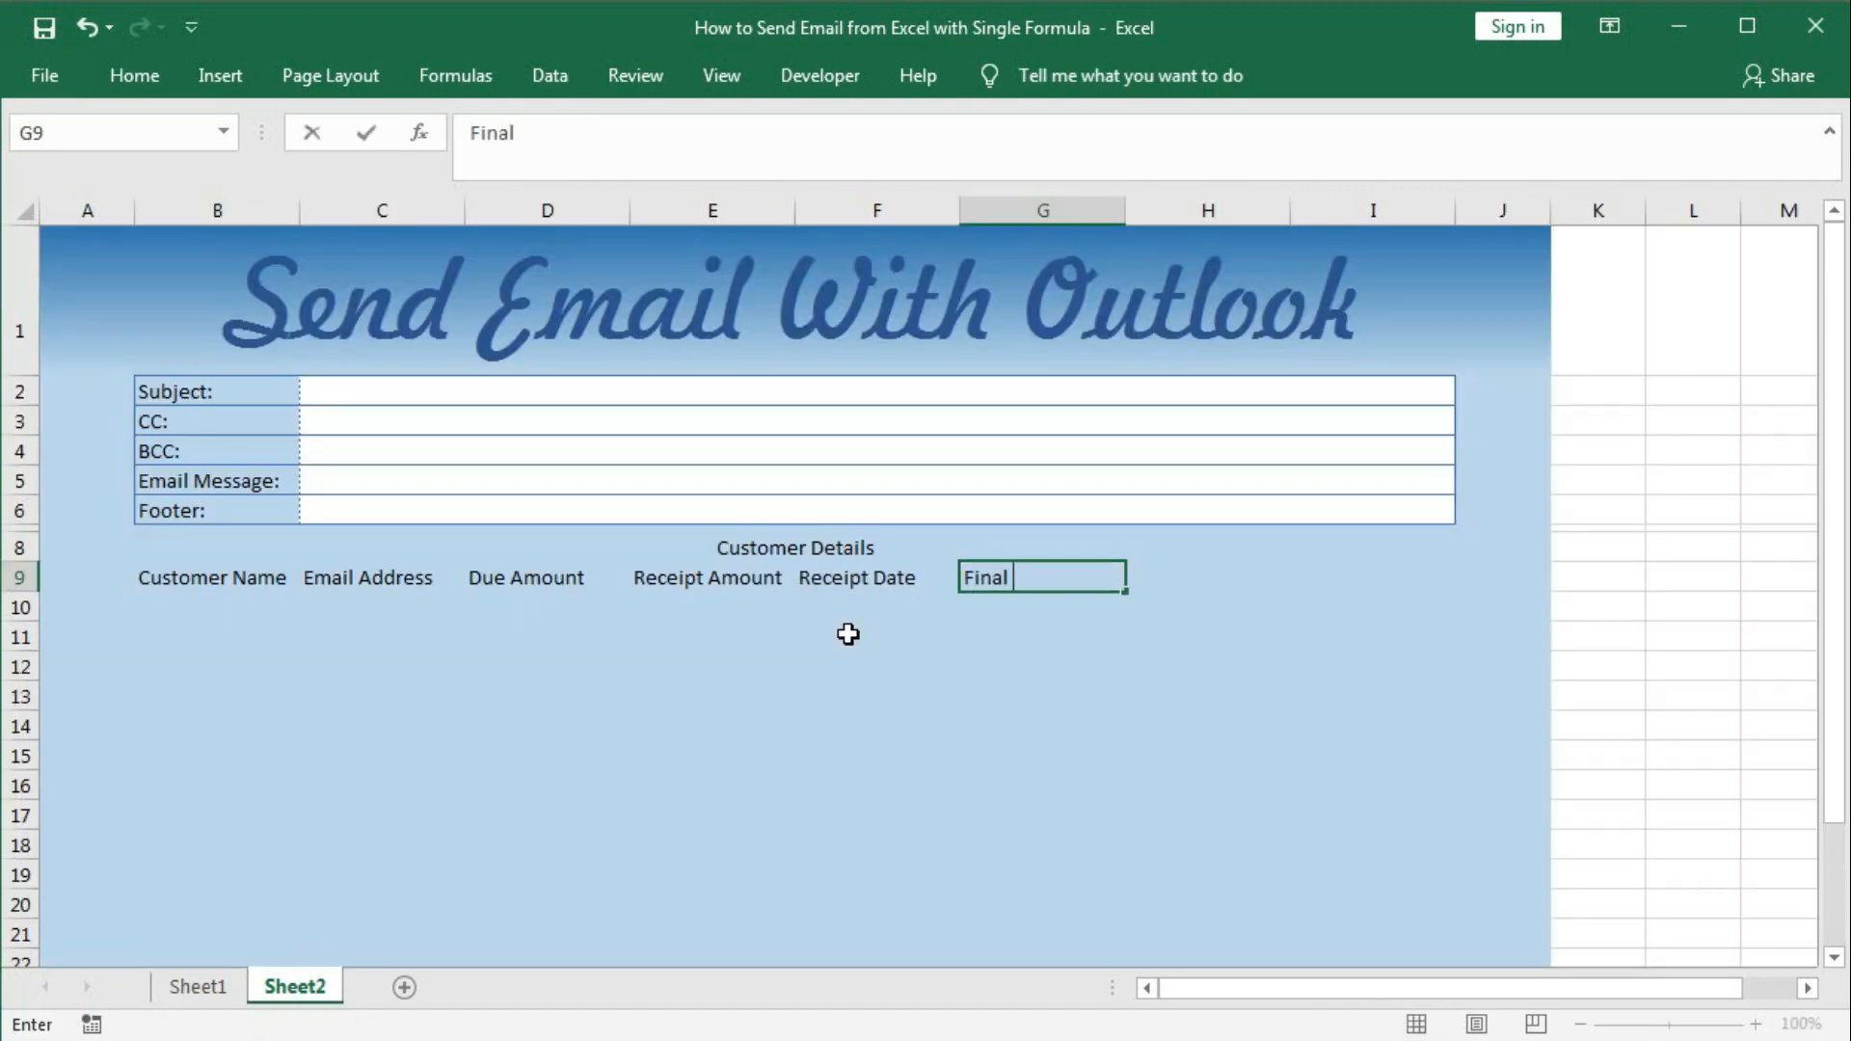
type("Due")
key("Tab")
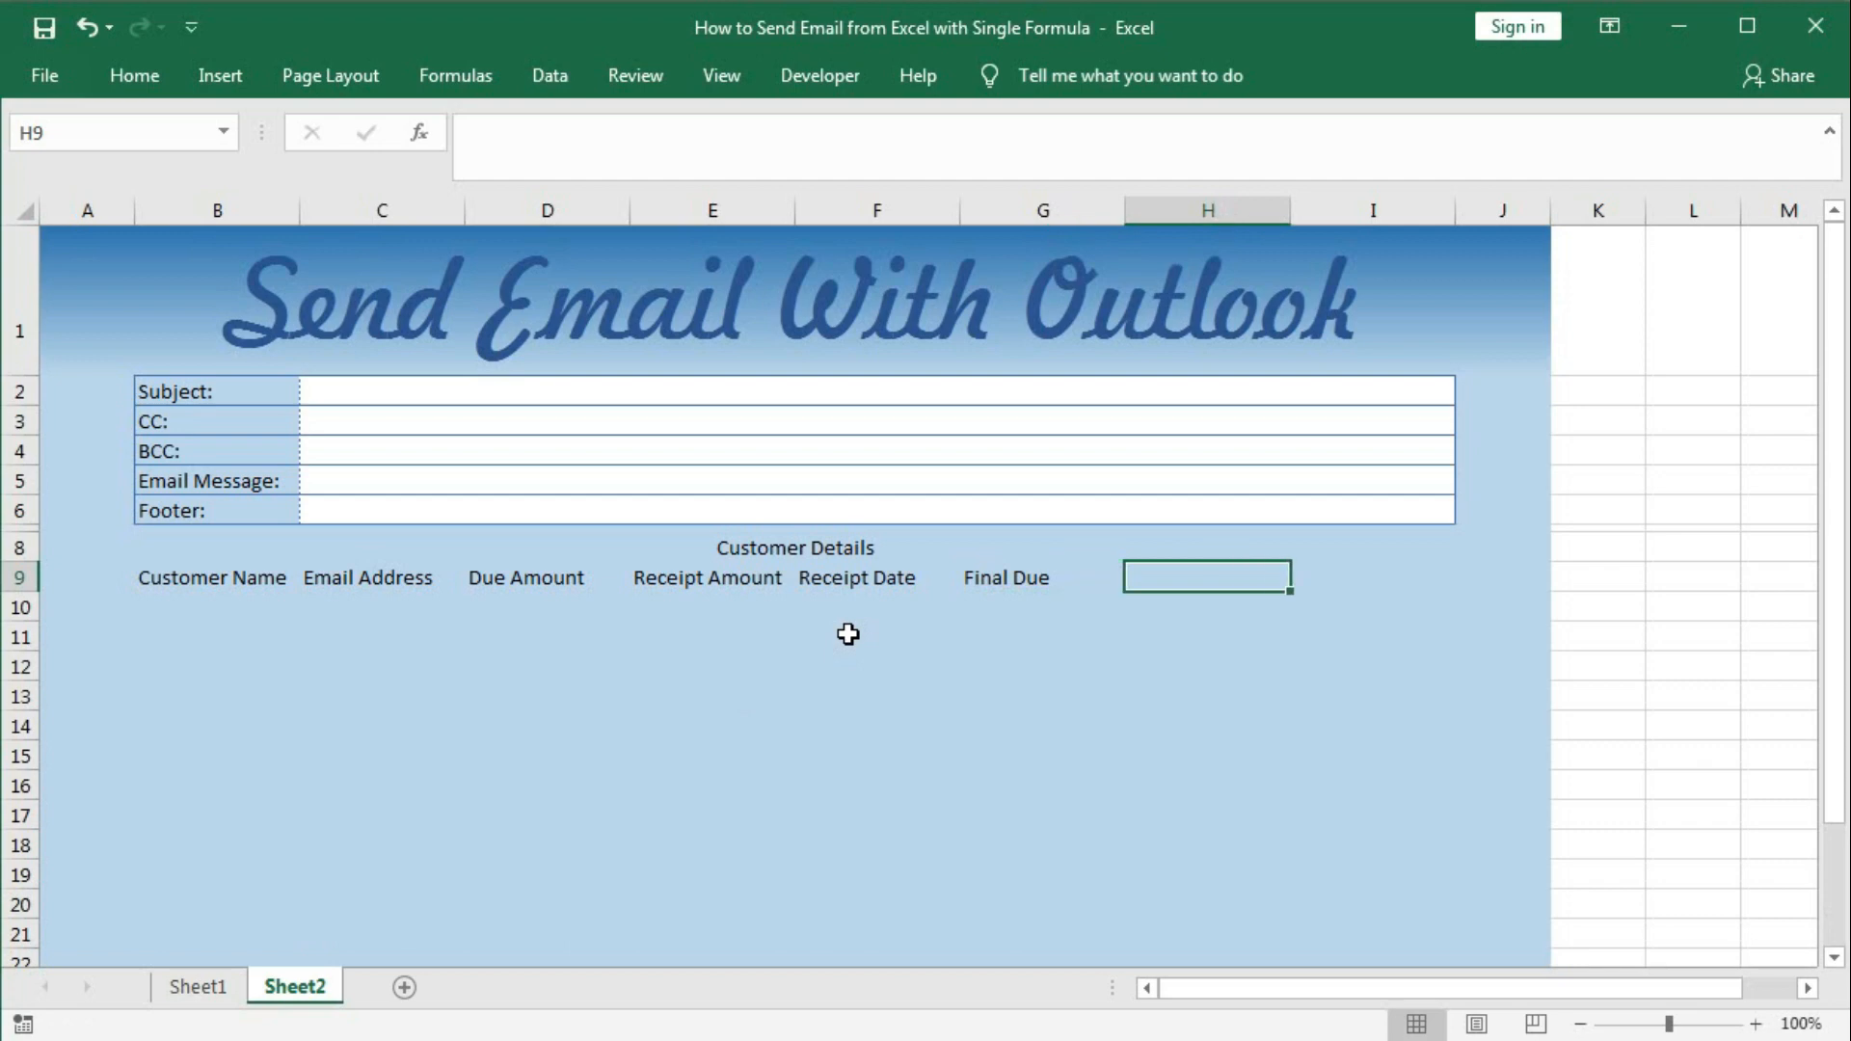
type("Final")
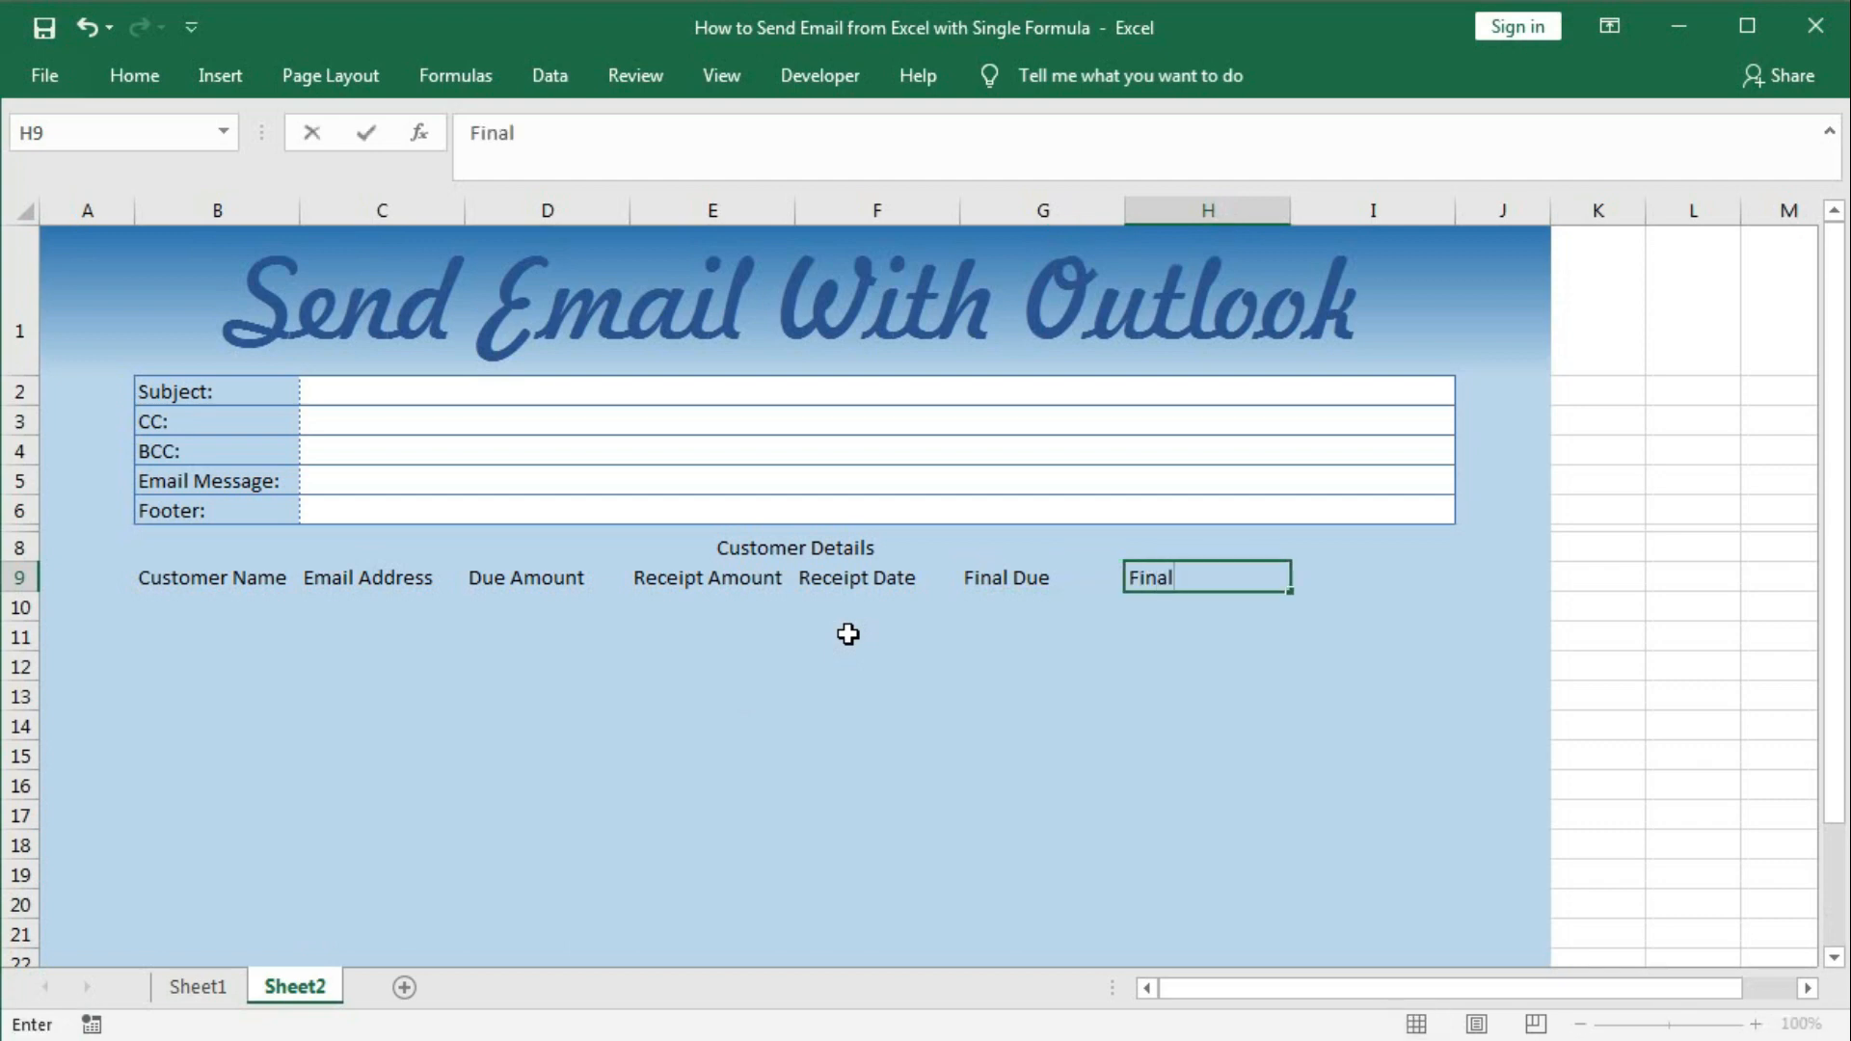
type(" Messag")
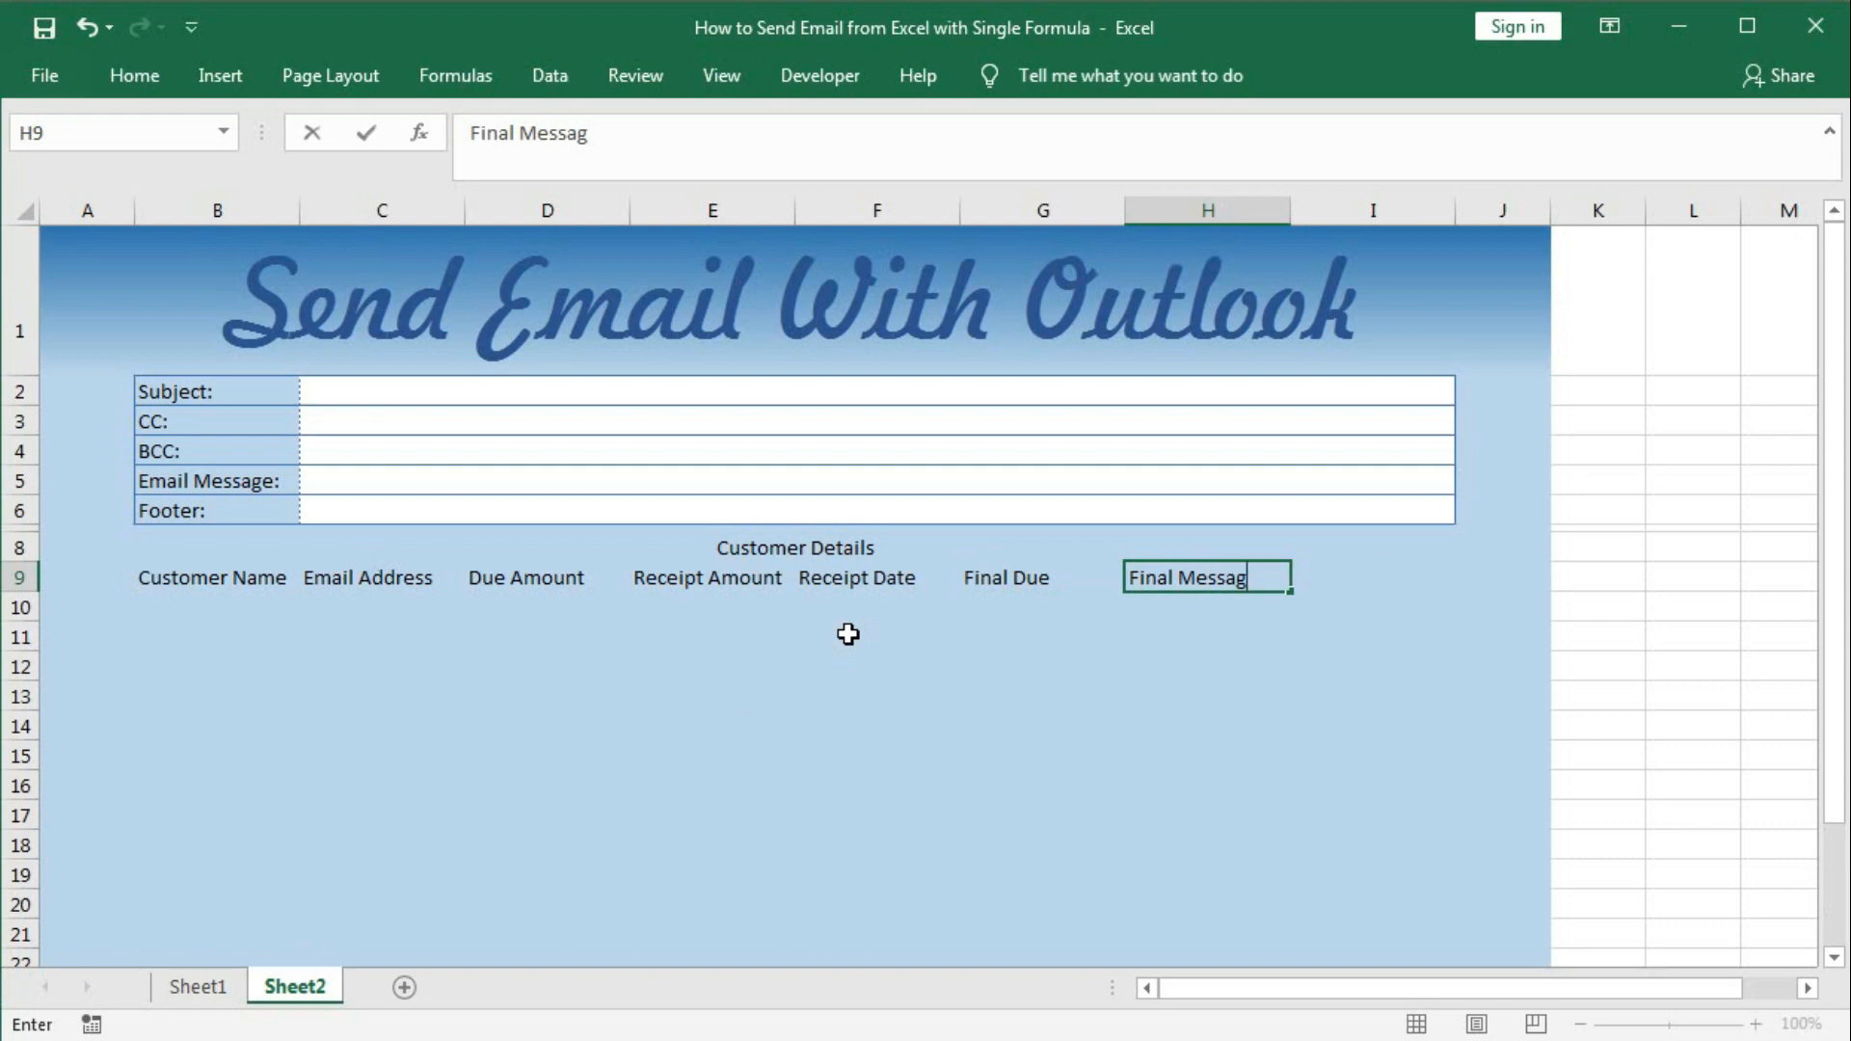
type("e")
left_click(1355, 578)
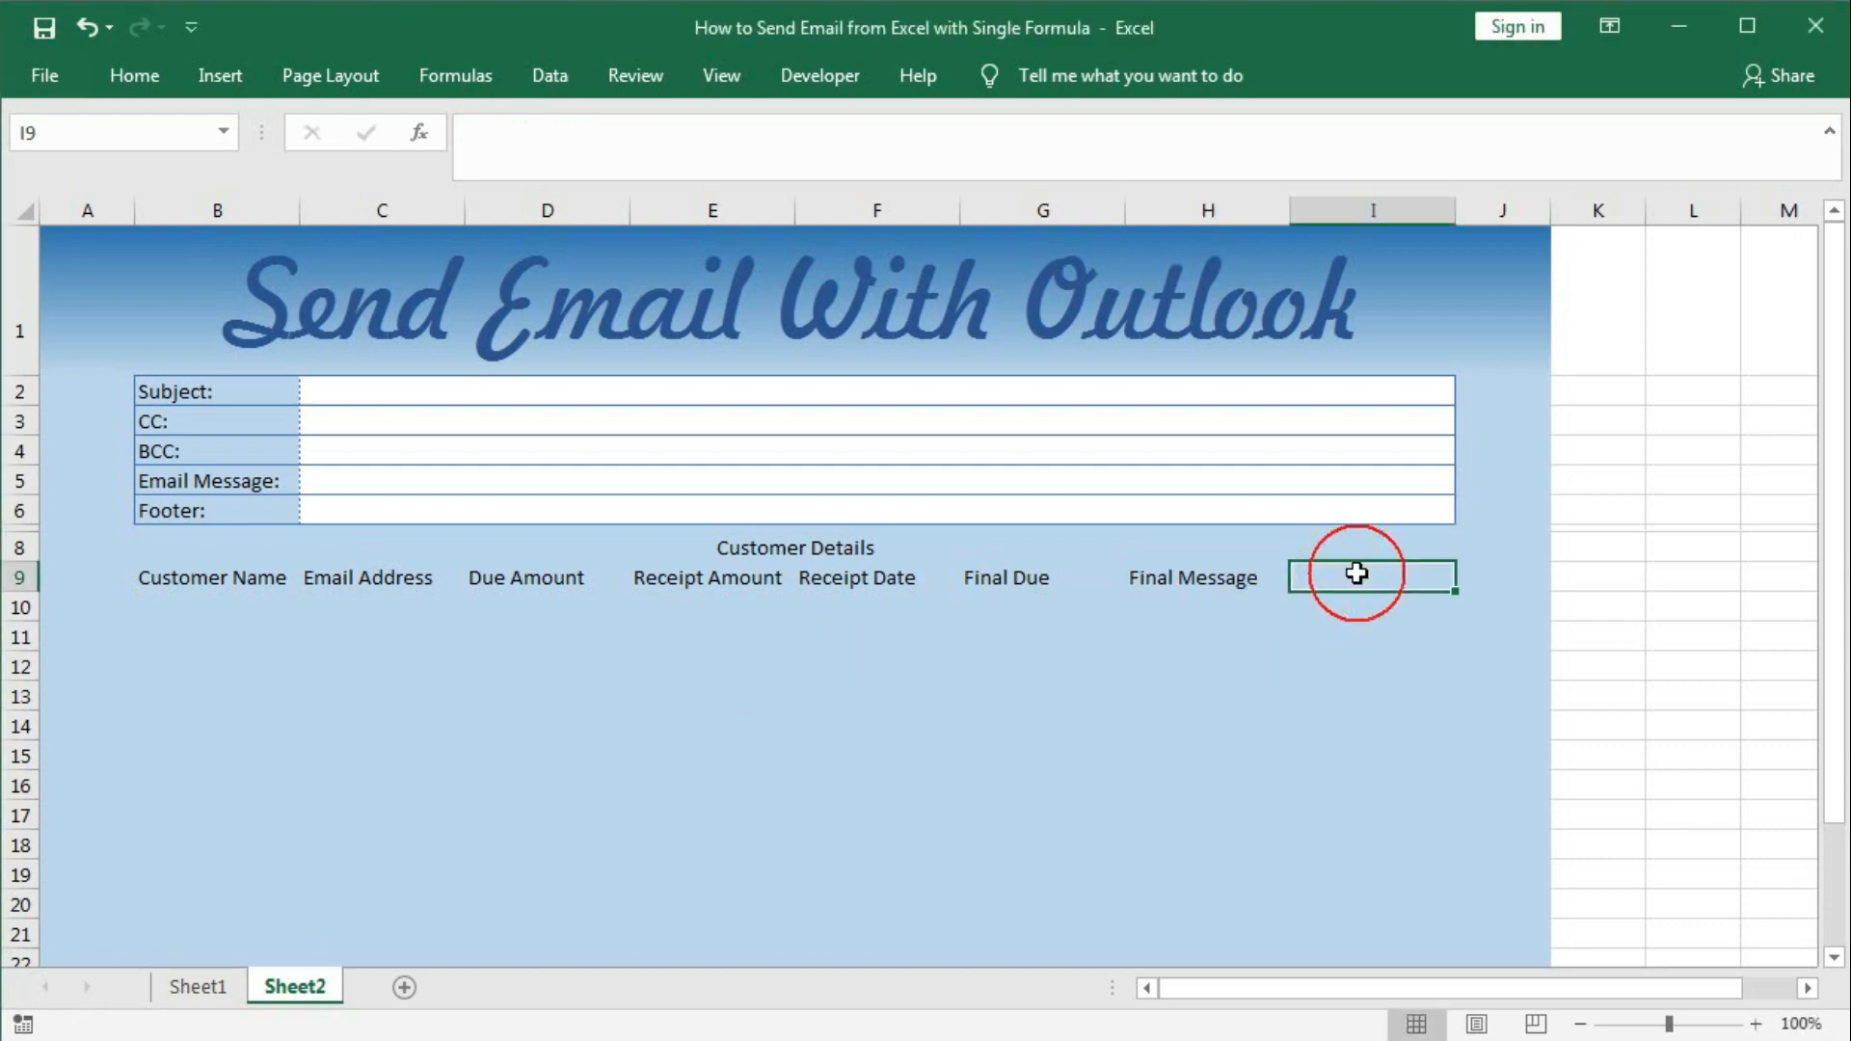
left_click(197, 988)
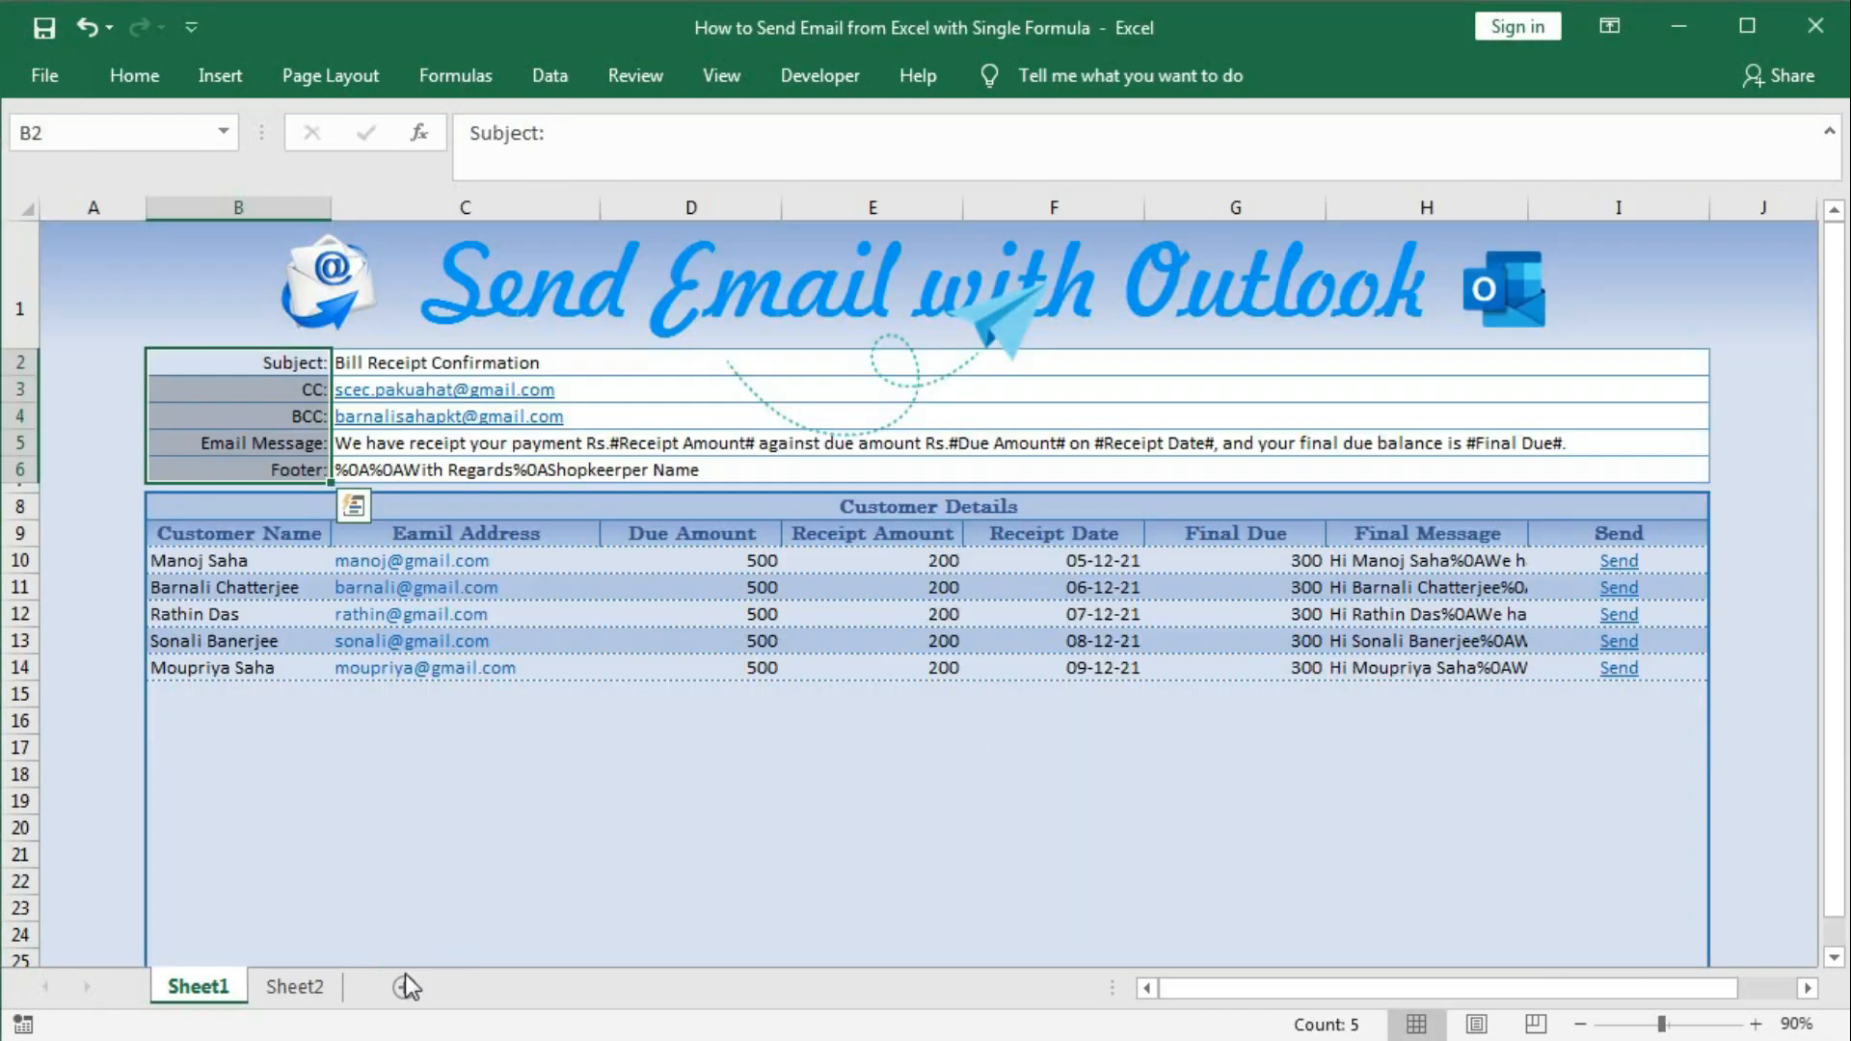
left_click(282, 988)
type("Se")
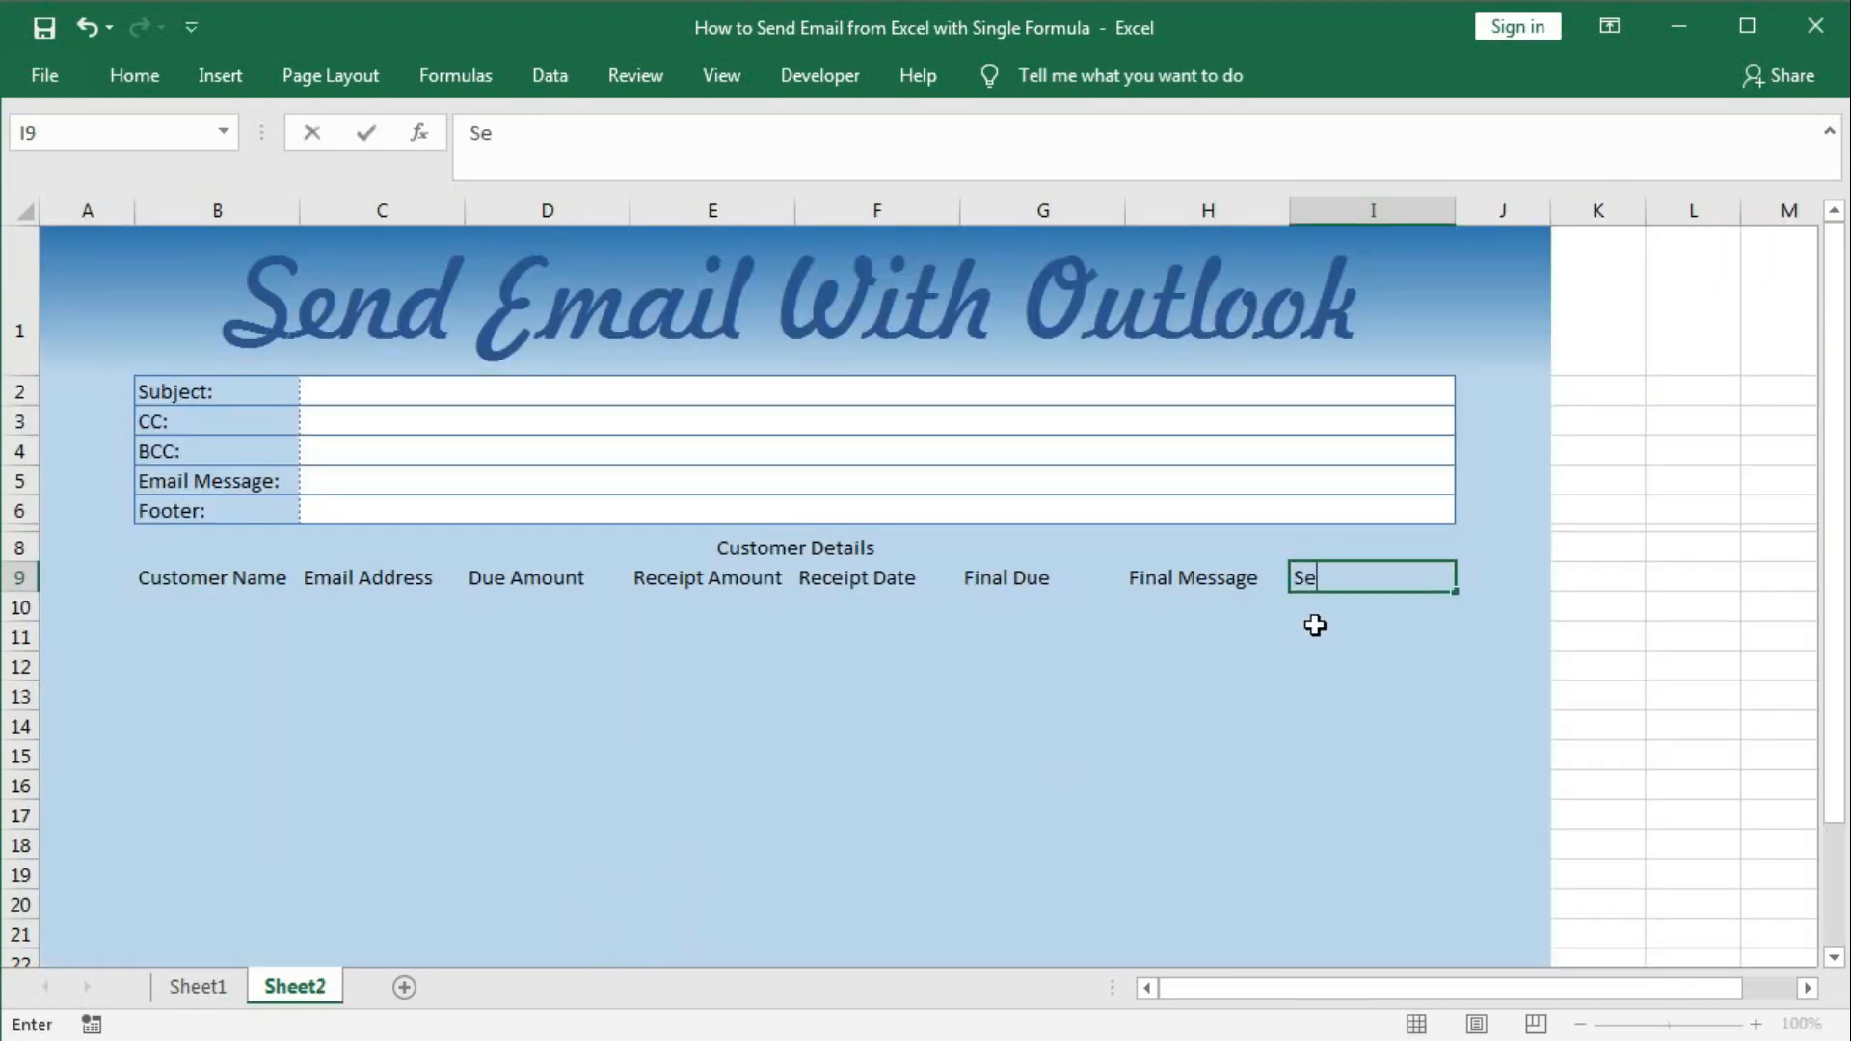
type("nD")
type("d")
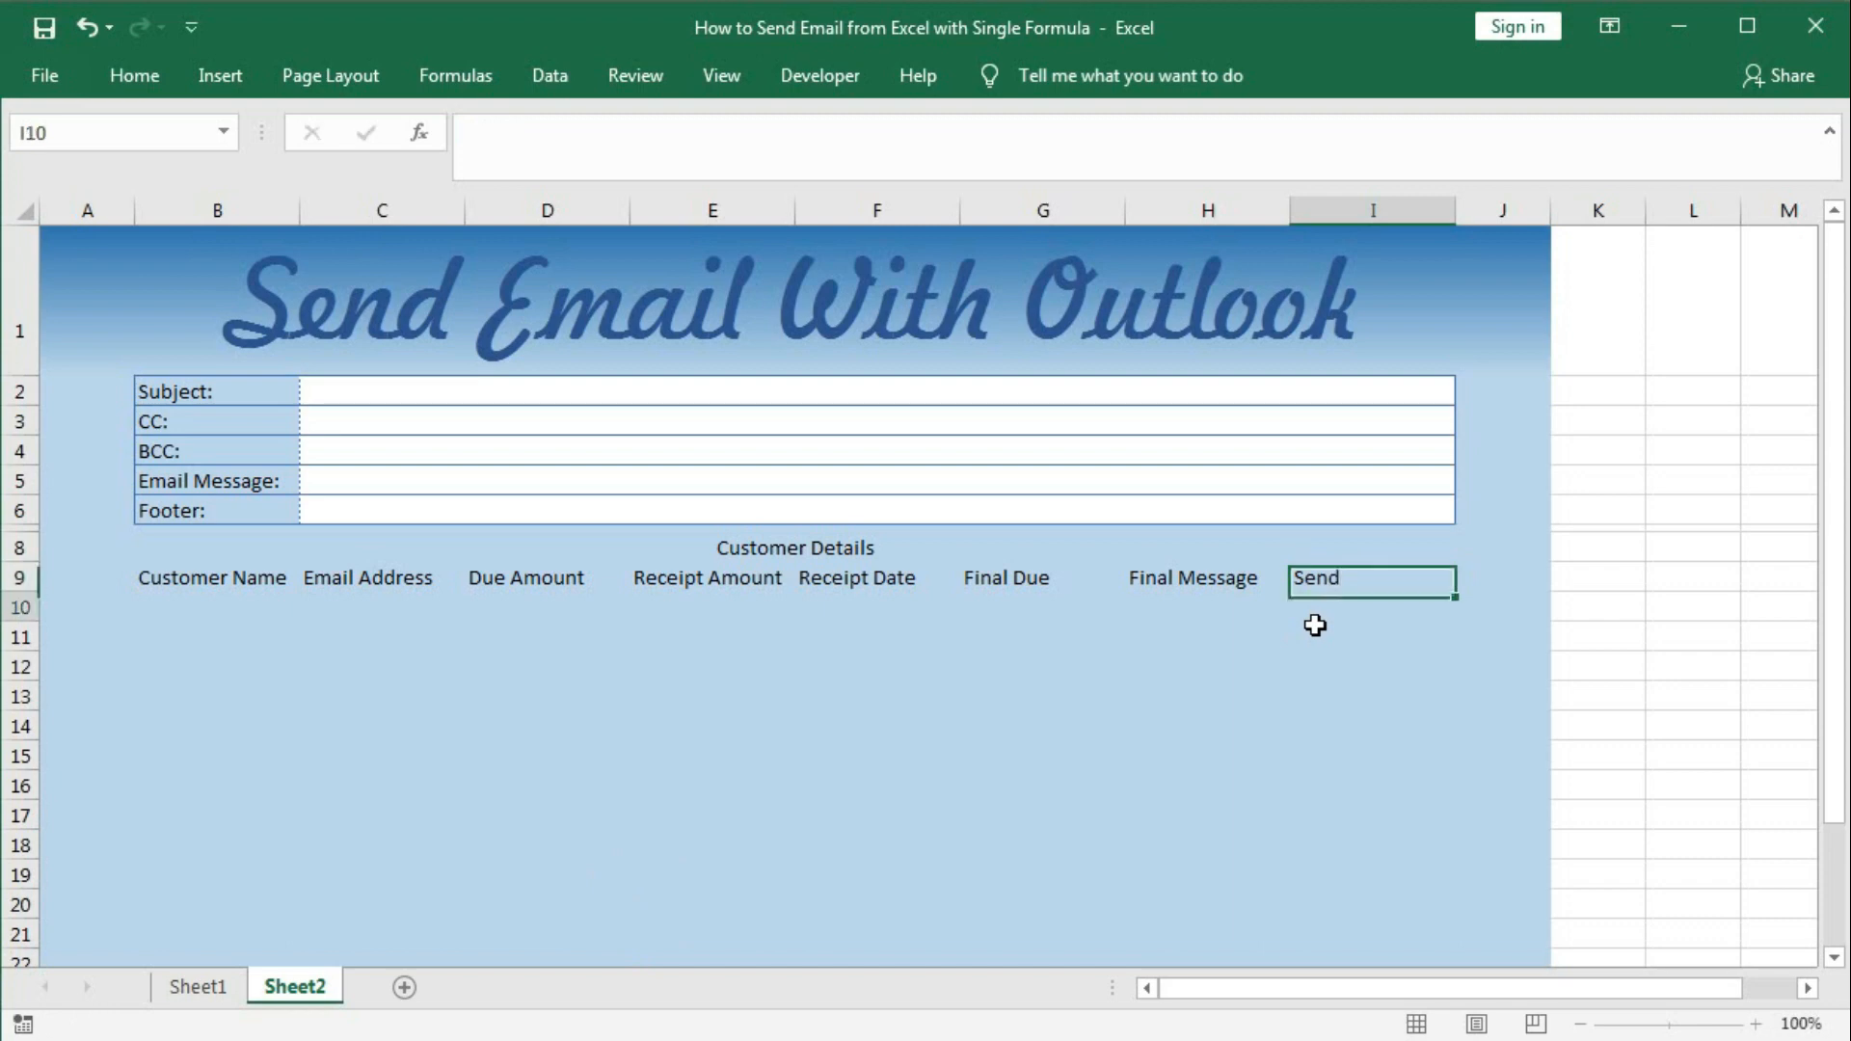
key("Return")
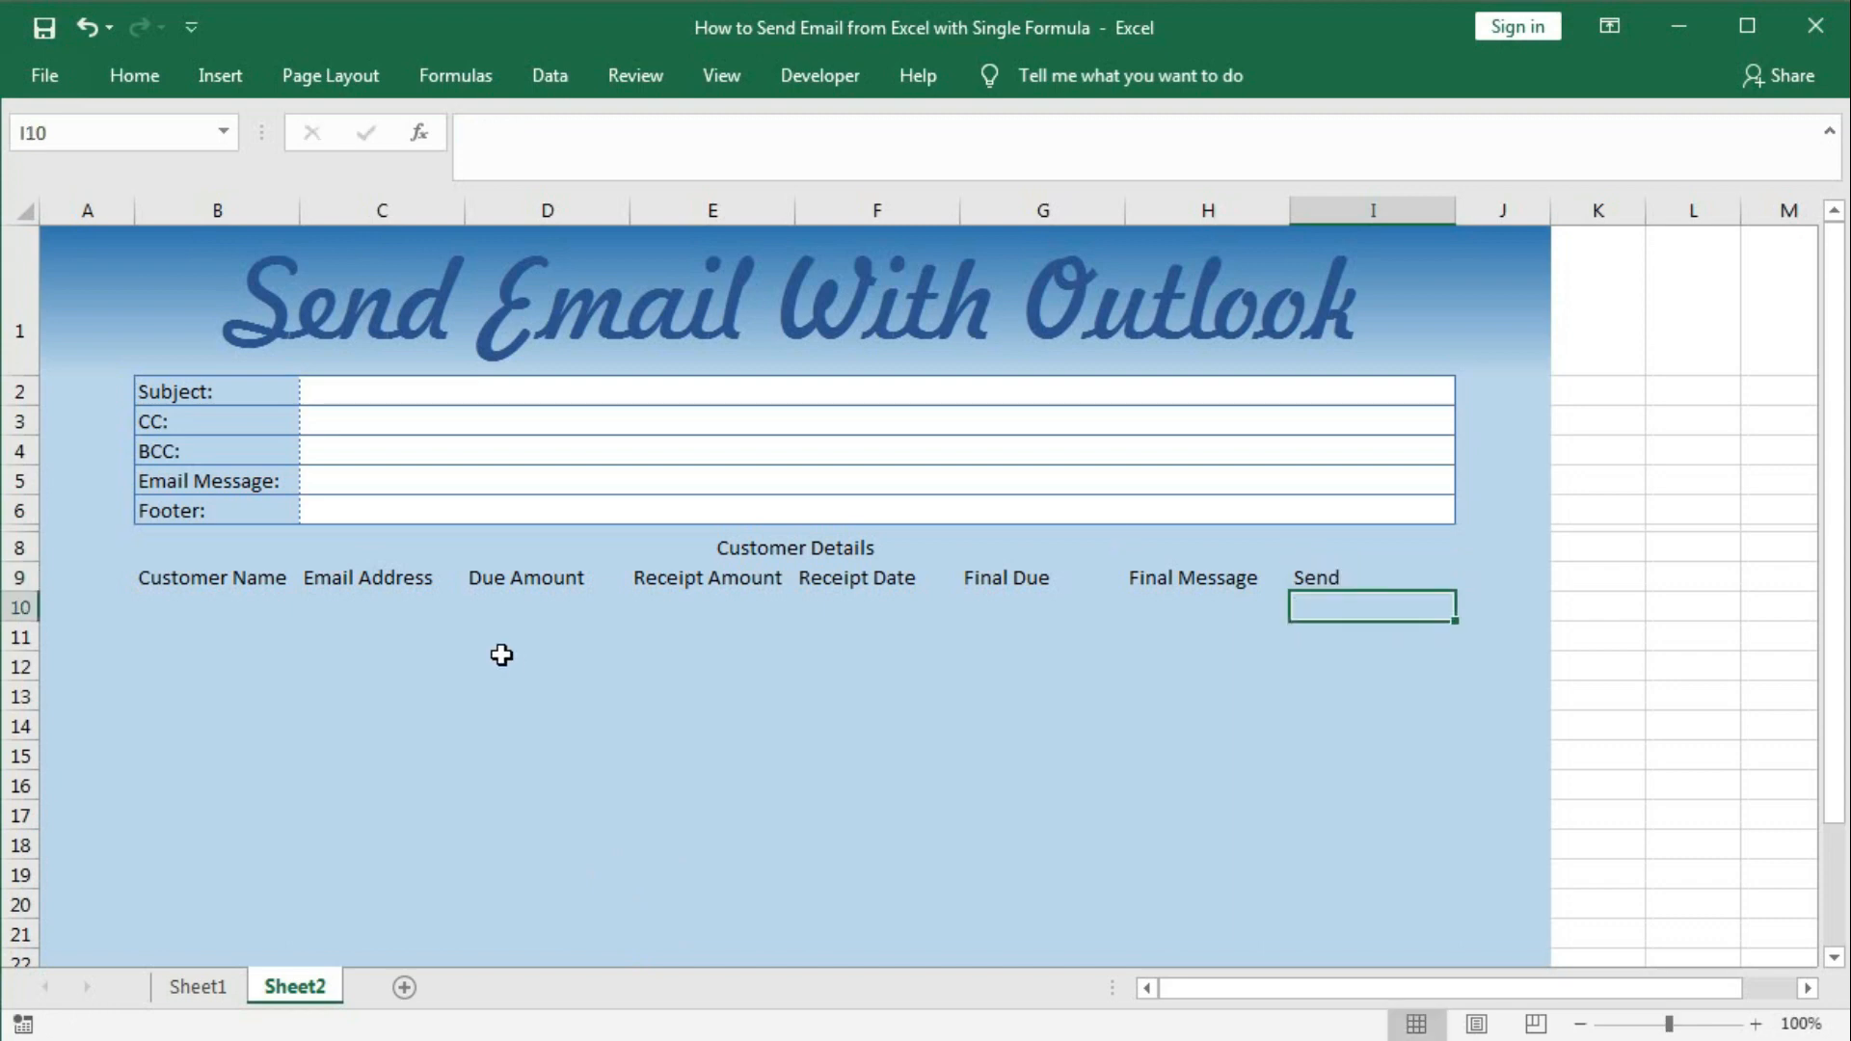
Review Sheet1's example, then select the Sheet2 table range from B8 down through column I.
left_click(193, 988)
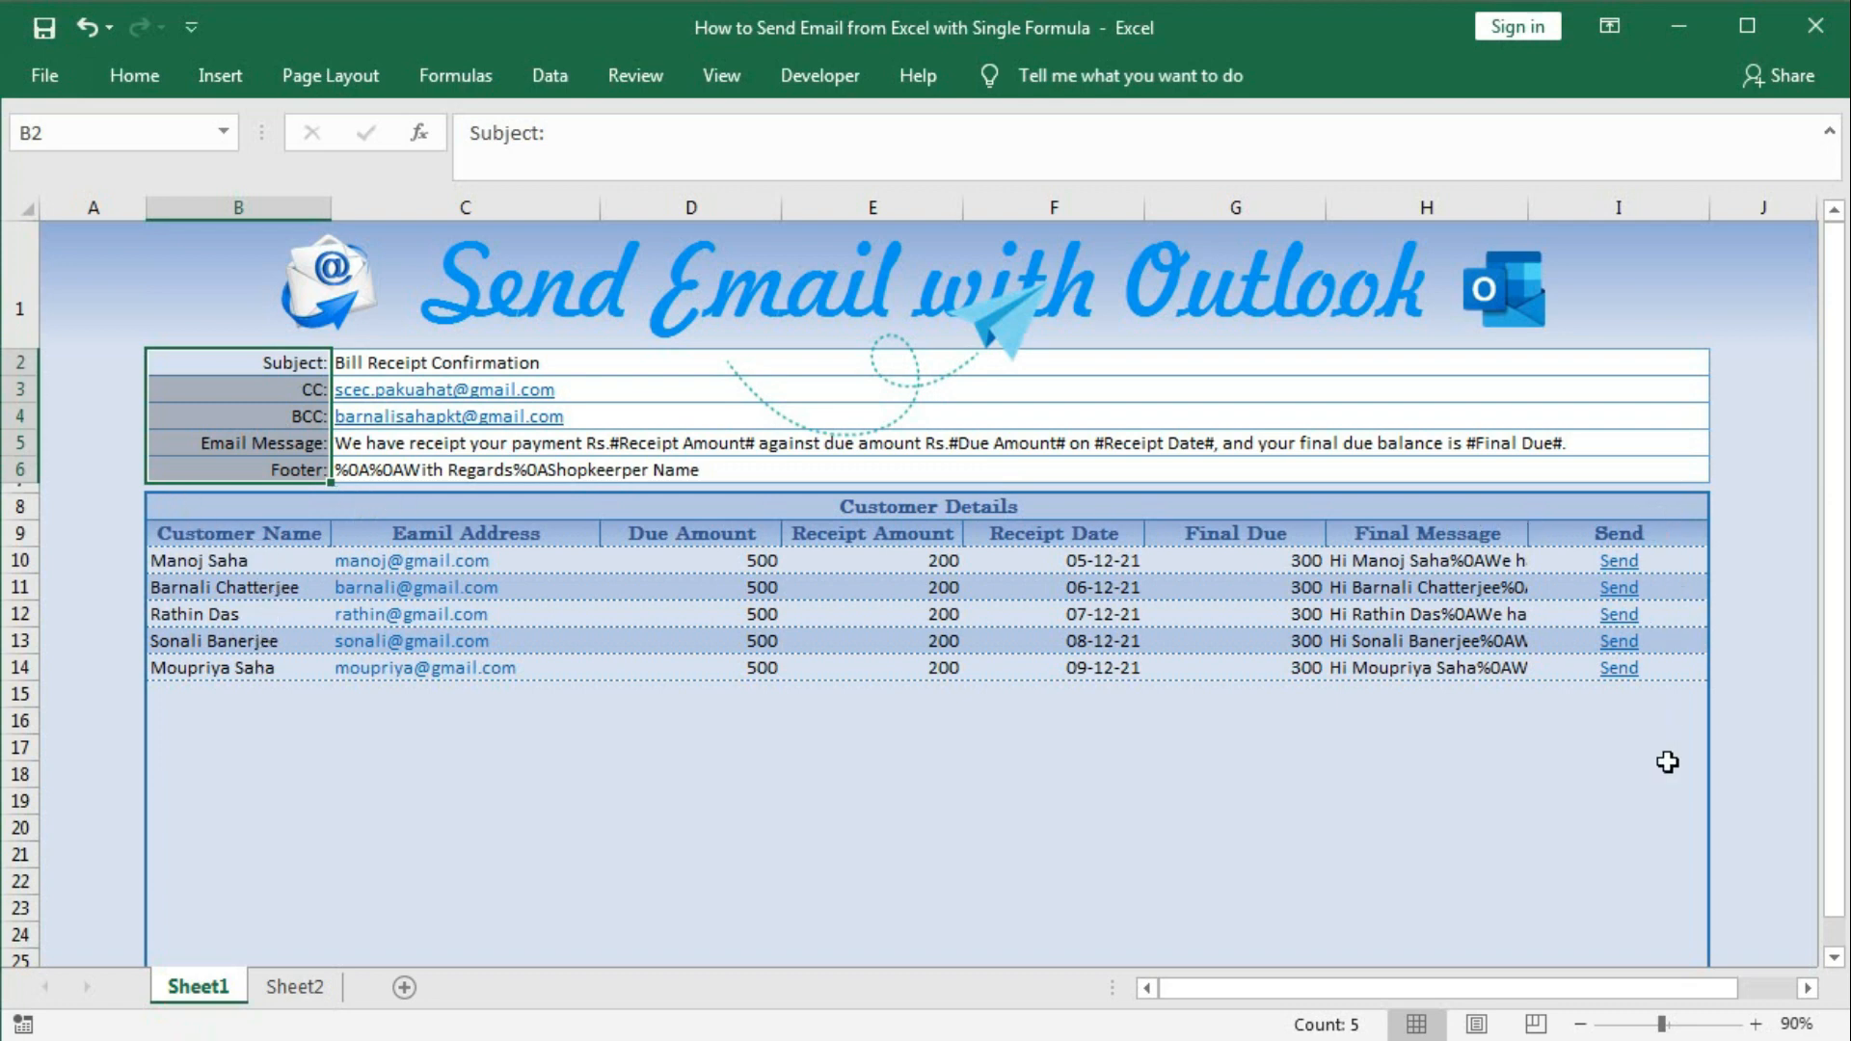
scroll(1663, 801, "down", 2)
scroll(1446, 730, "up", 2)
left_click(294, 987)
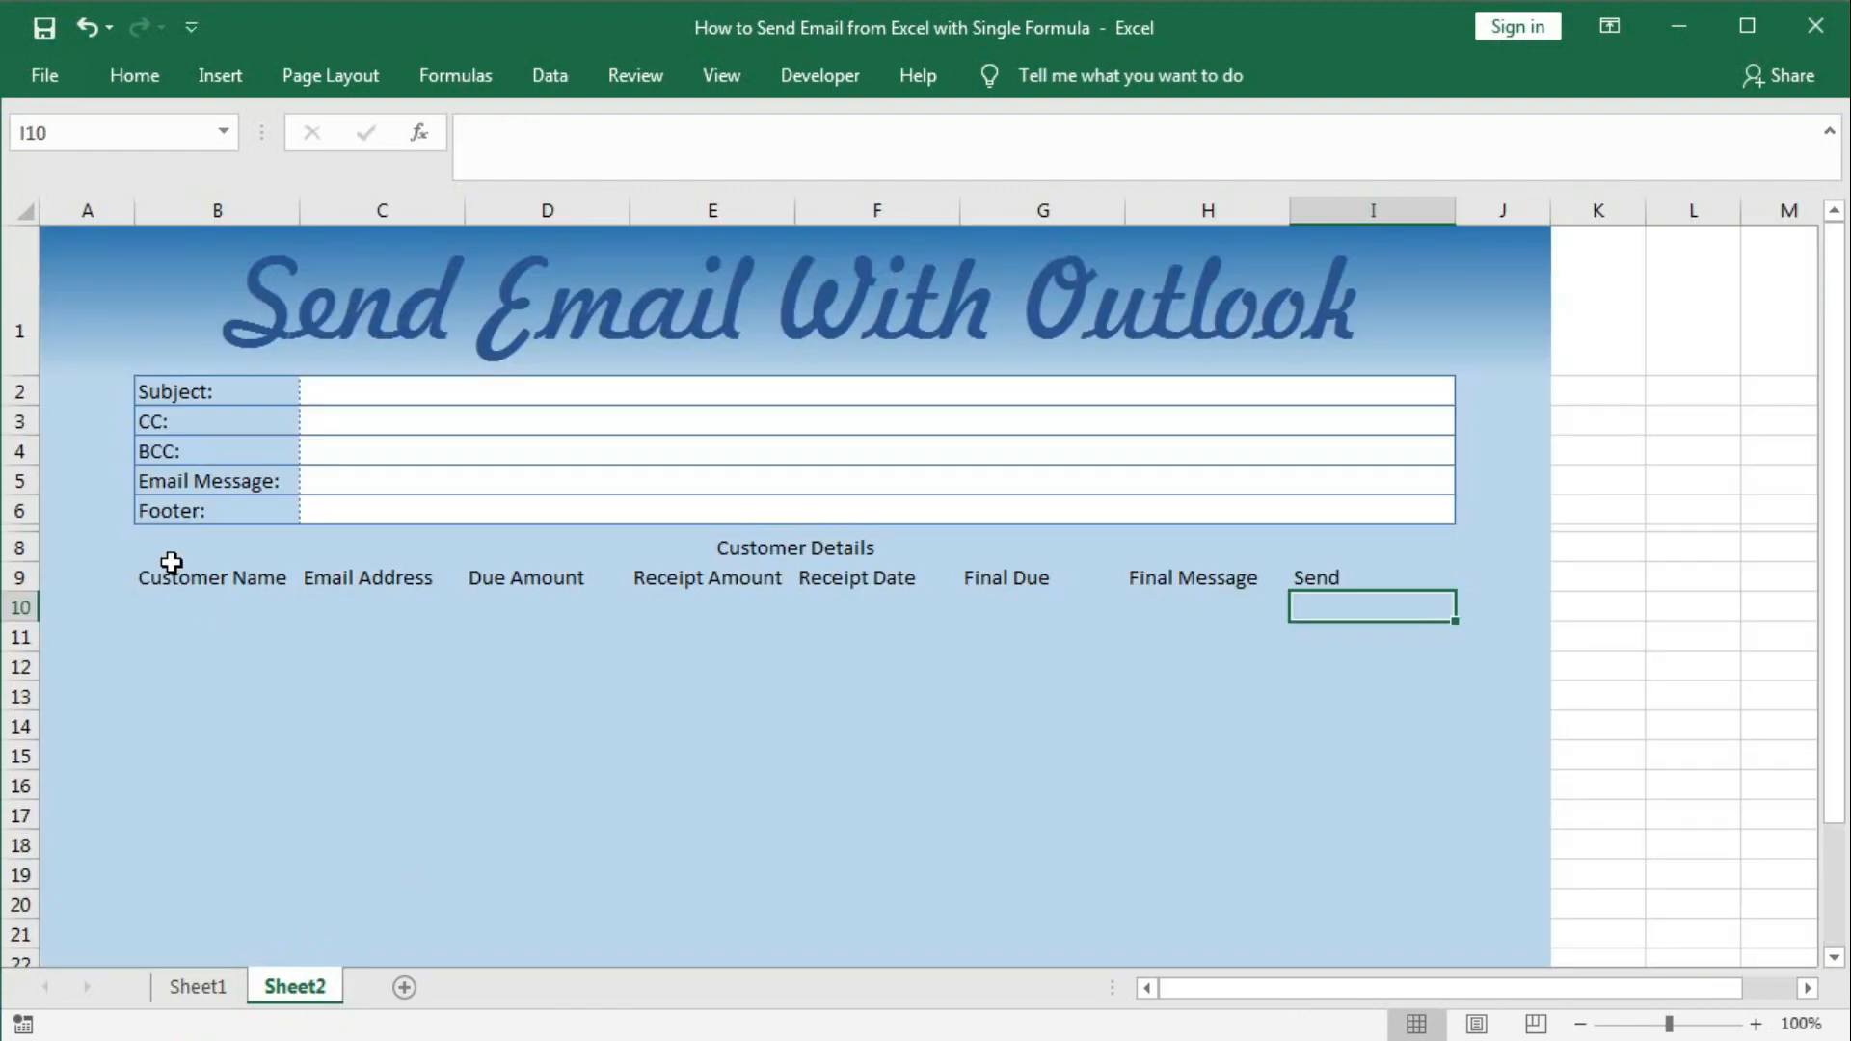
left_click_drag(169, 549, 1124, 876)
scroll(1127, 877, "up", 3)
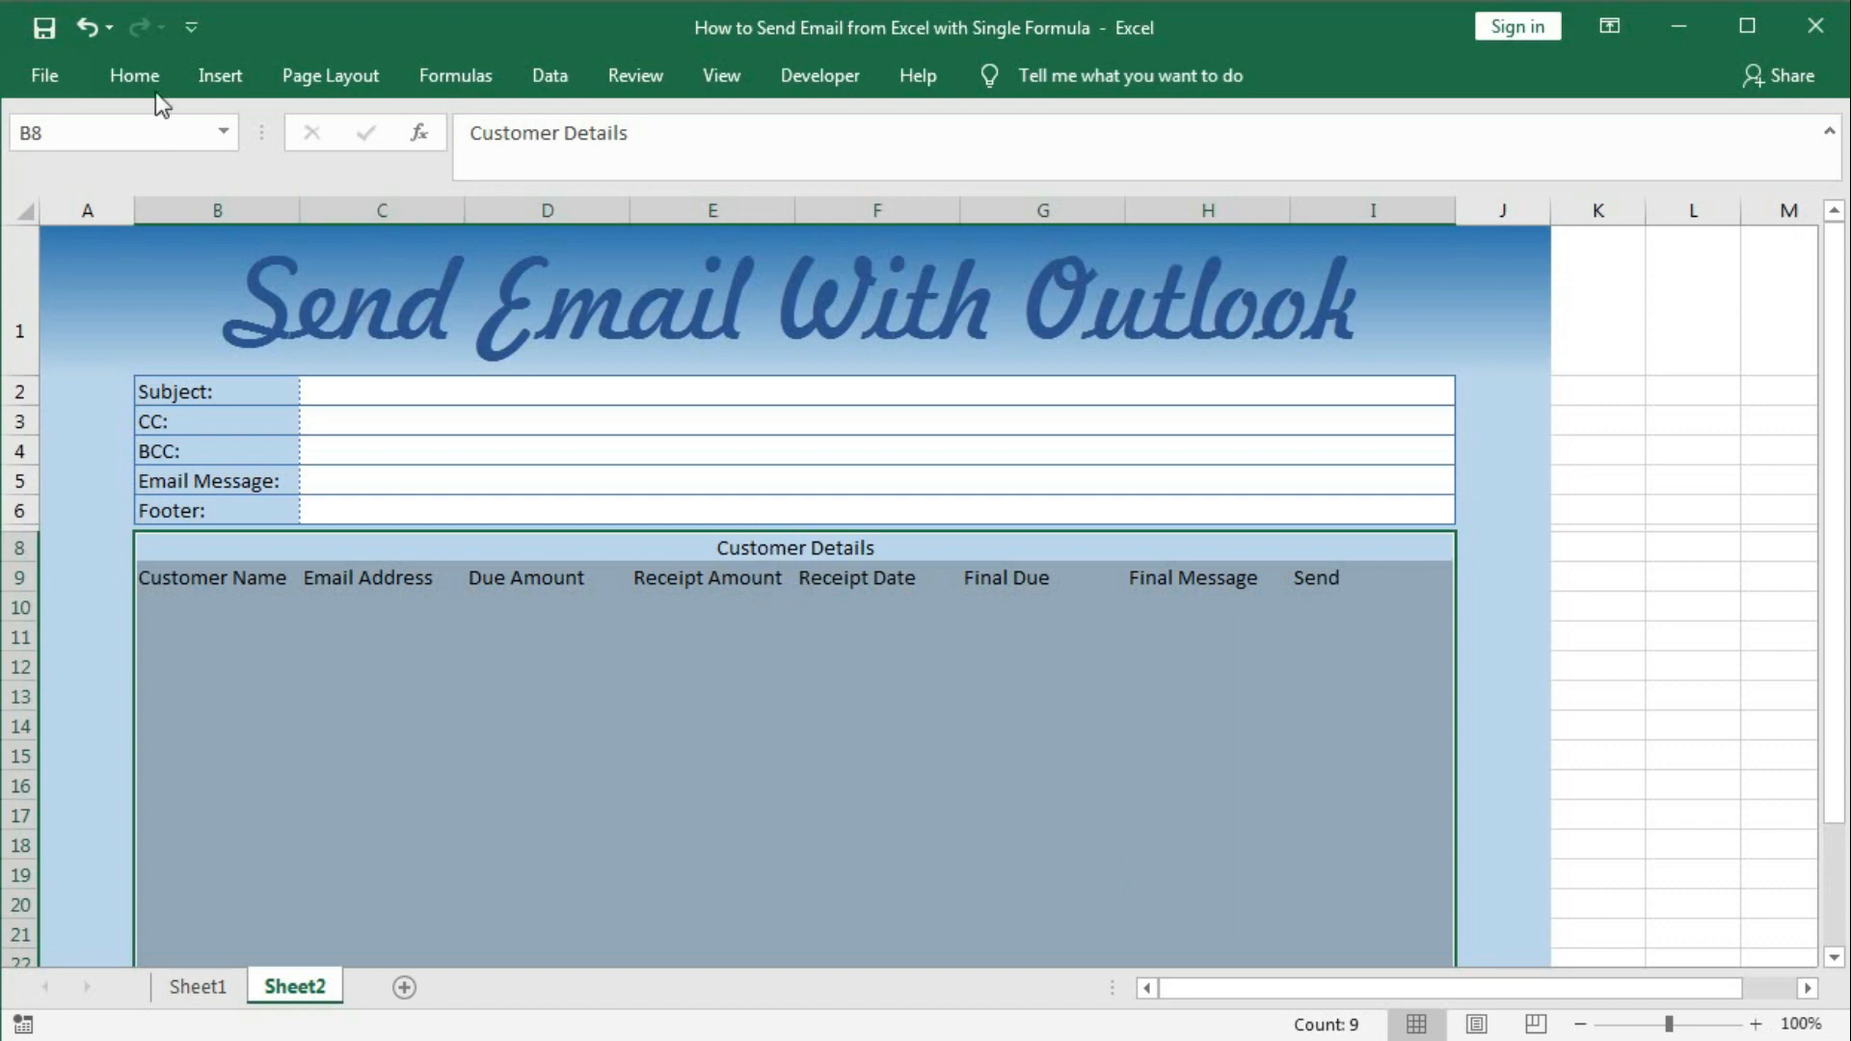
Frame the Customer Details table range with a thin blue outline border.
left_click(135, 75)
left_click(322, 178)
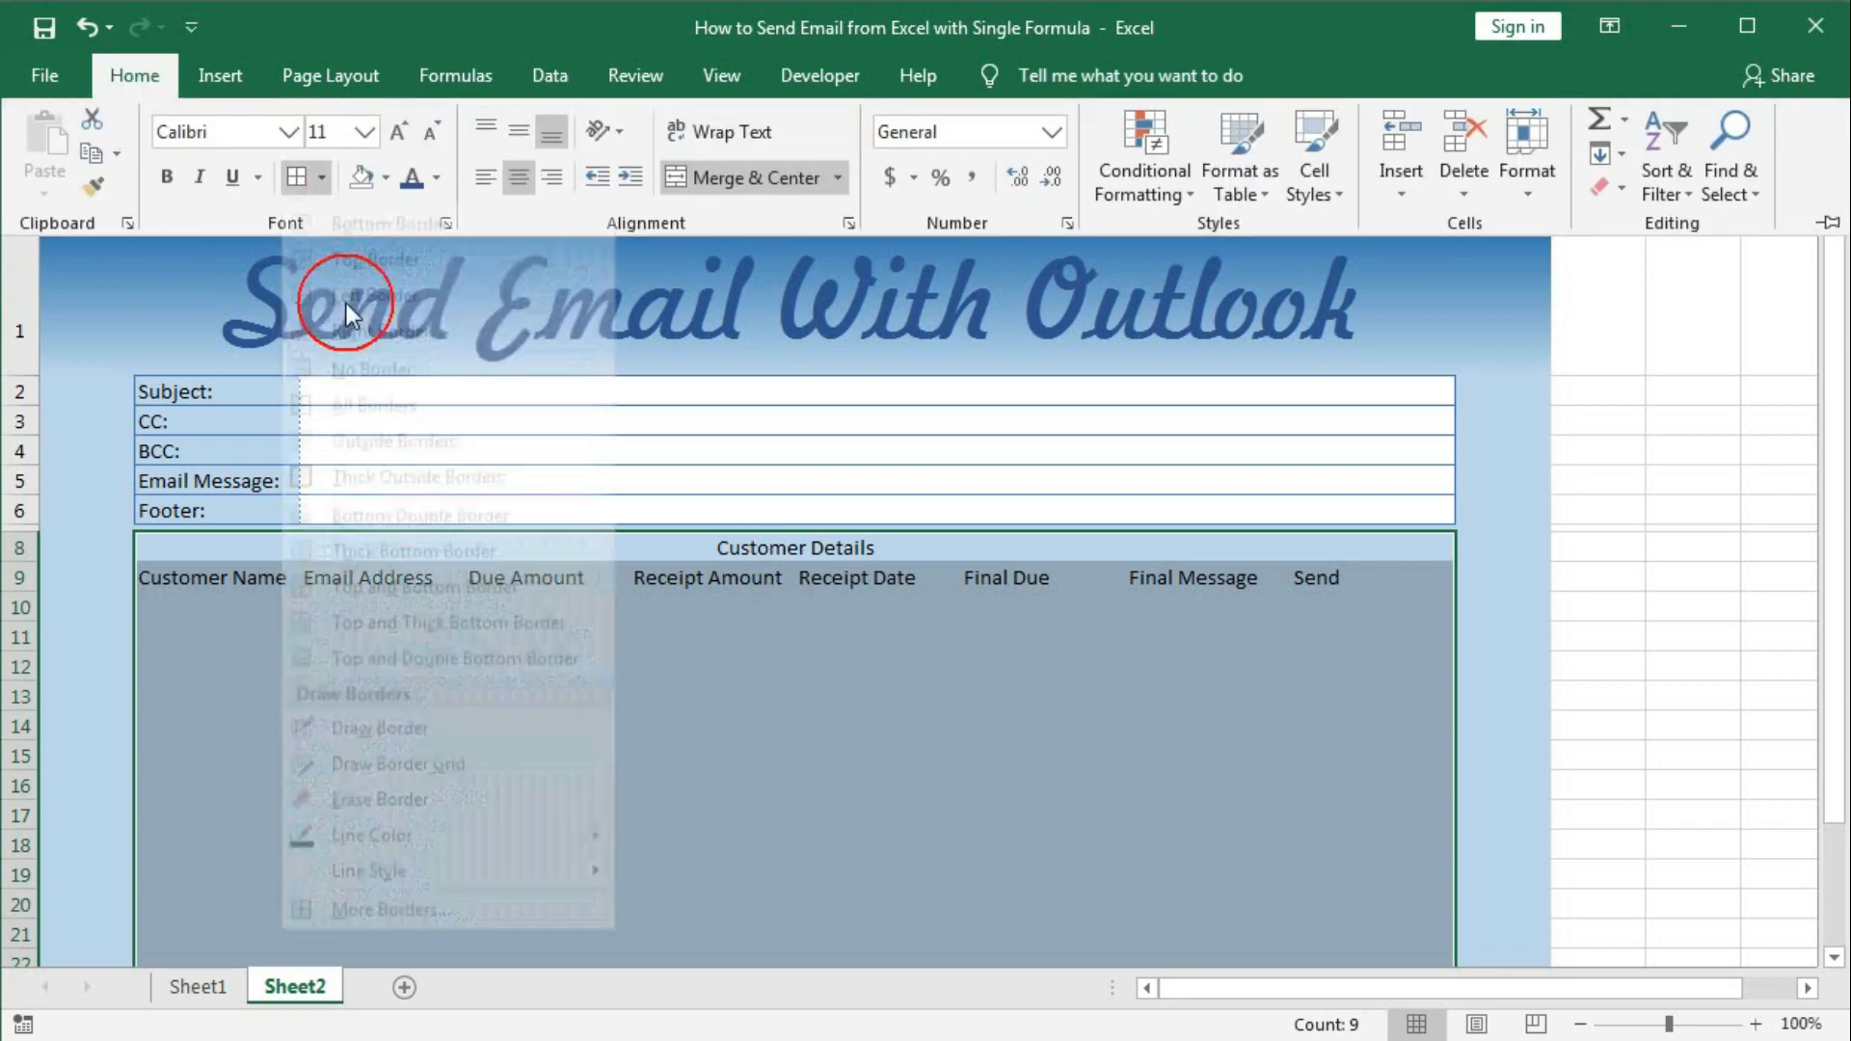
left_click(482, 935)
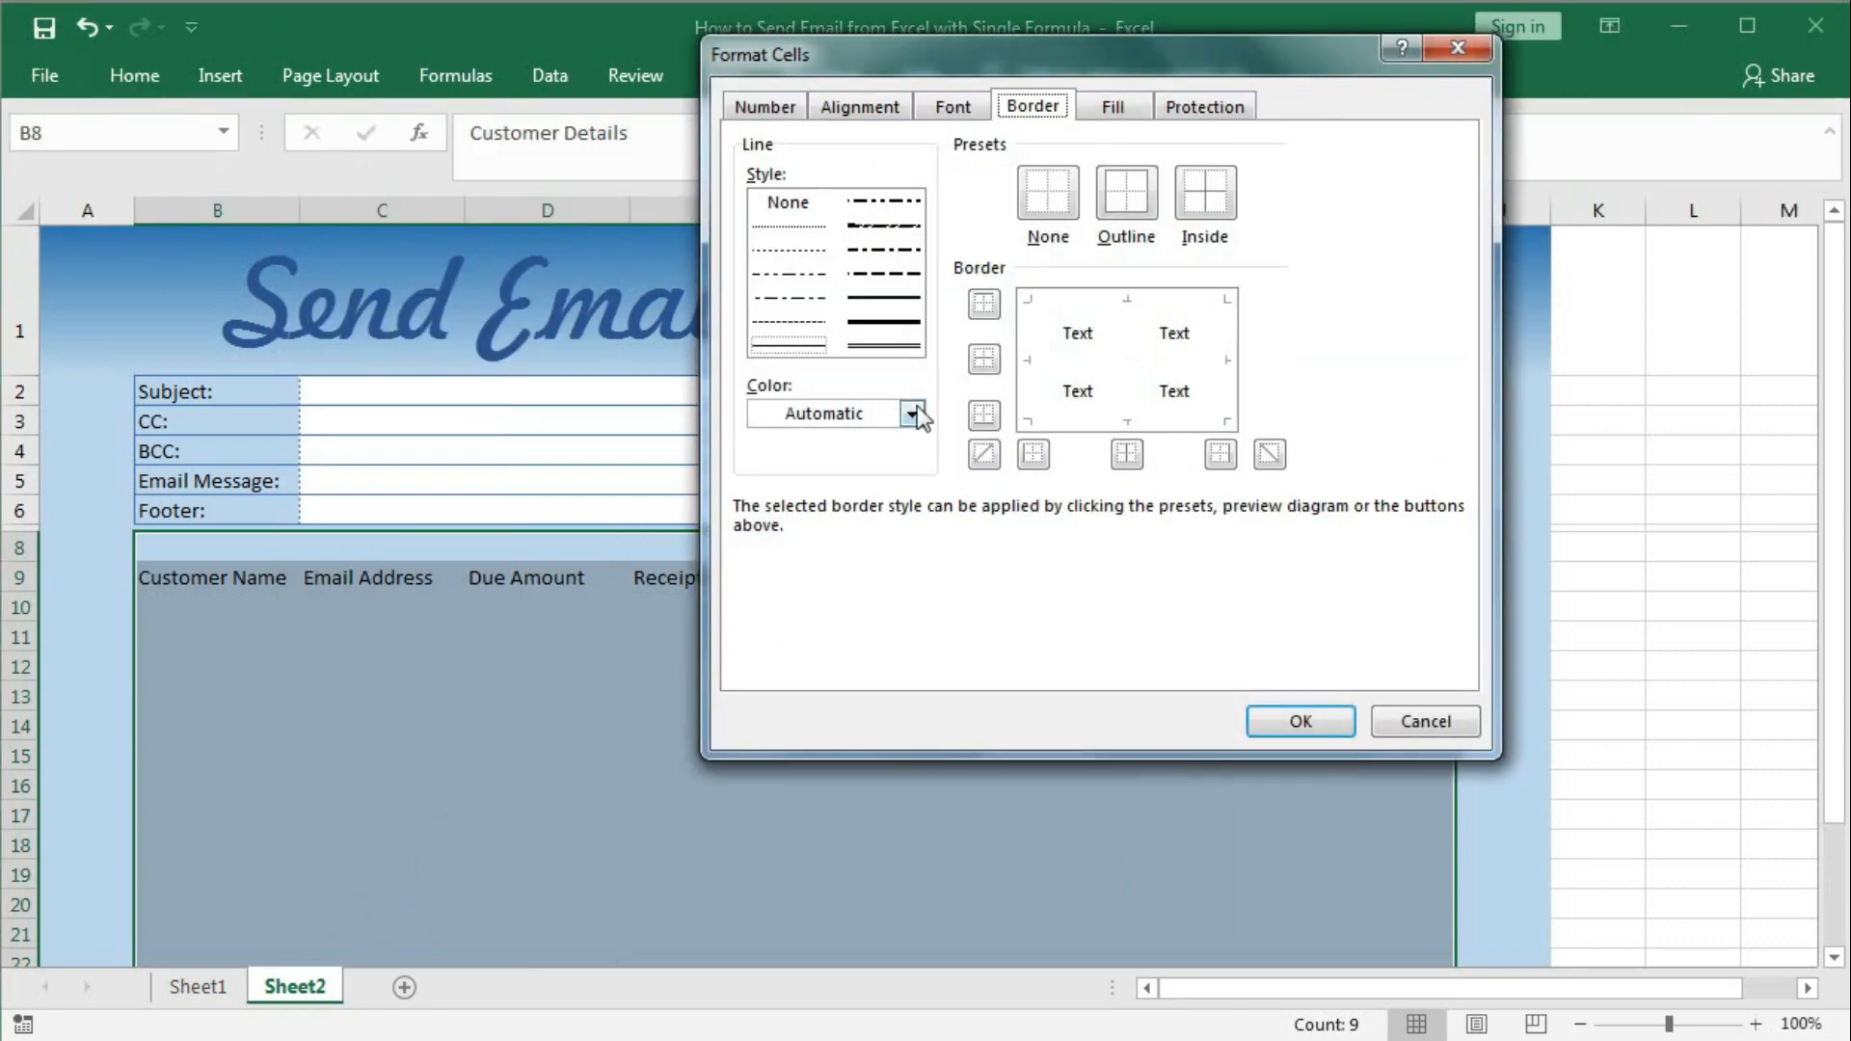
left_click(911, 414)
left_click(872, 525)
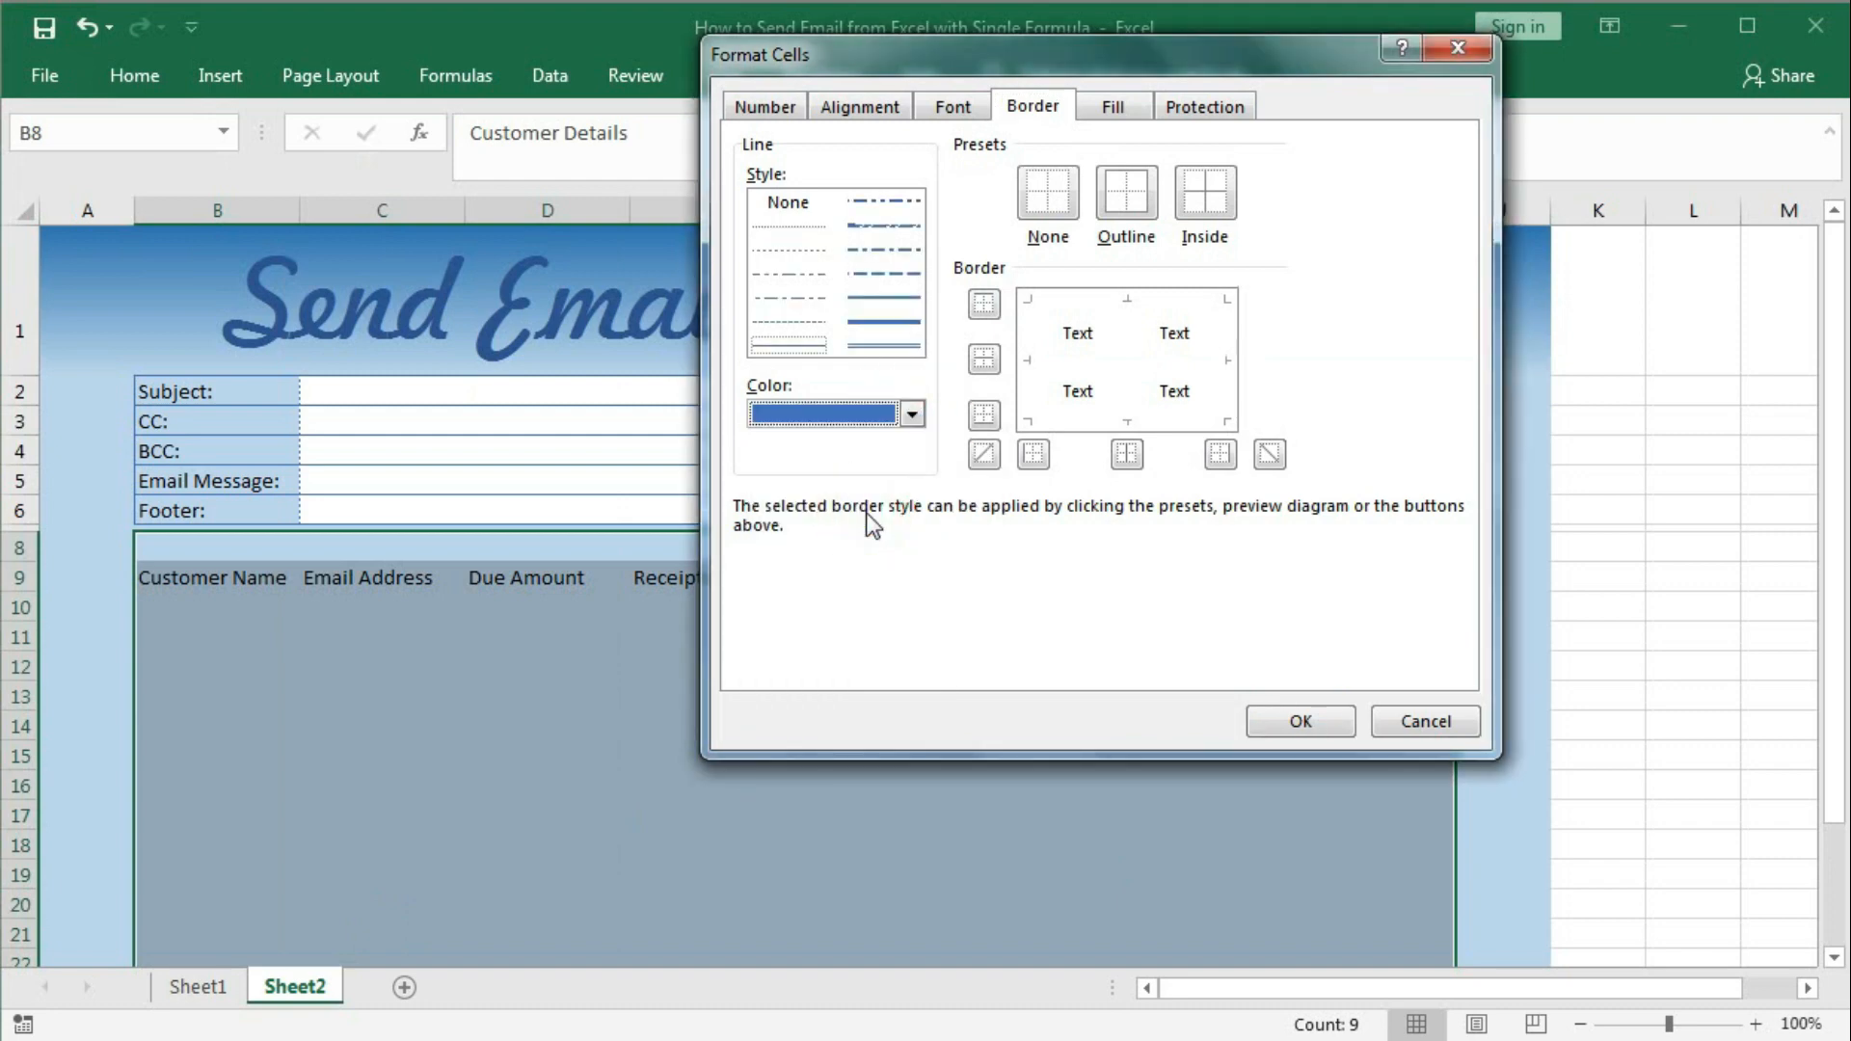
left_click(882, 298)
left_click(1126, 231)
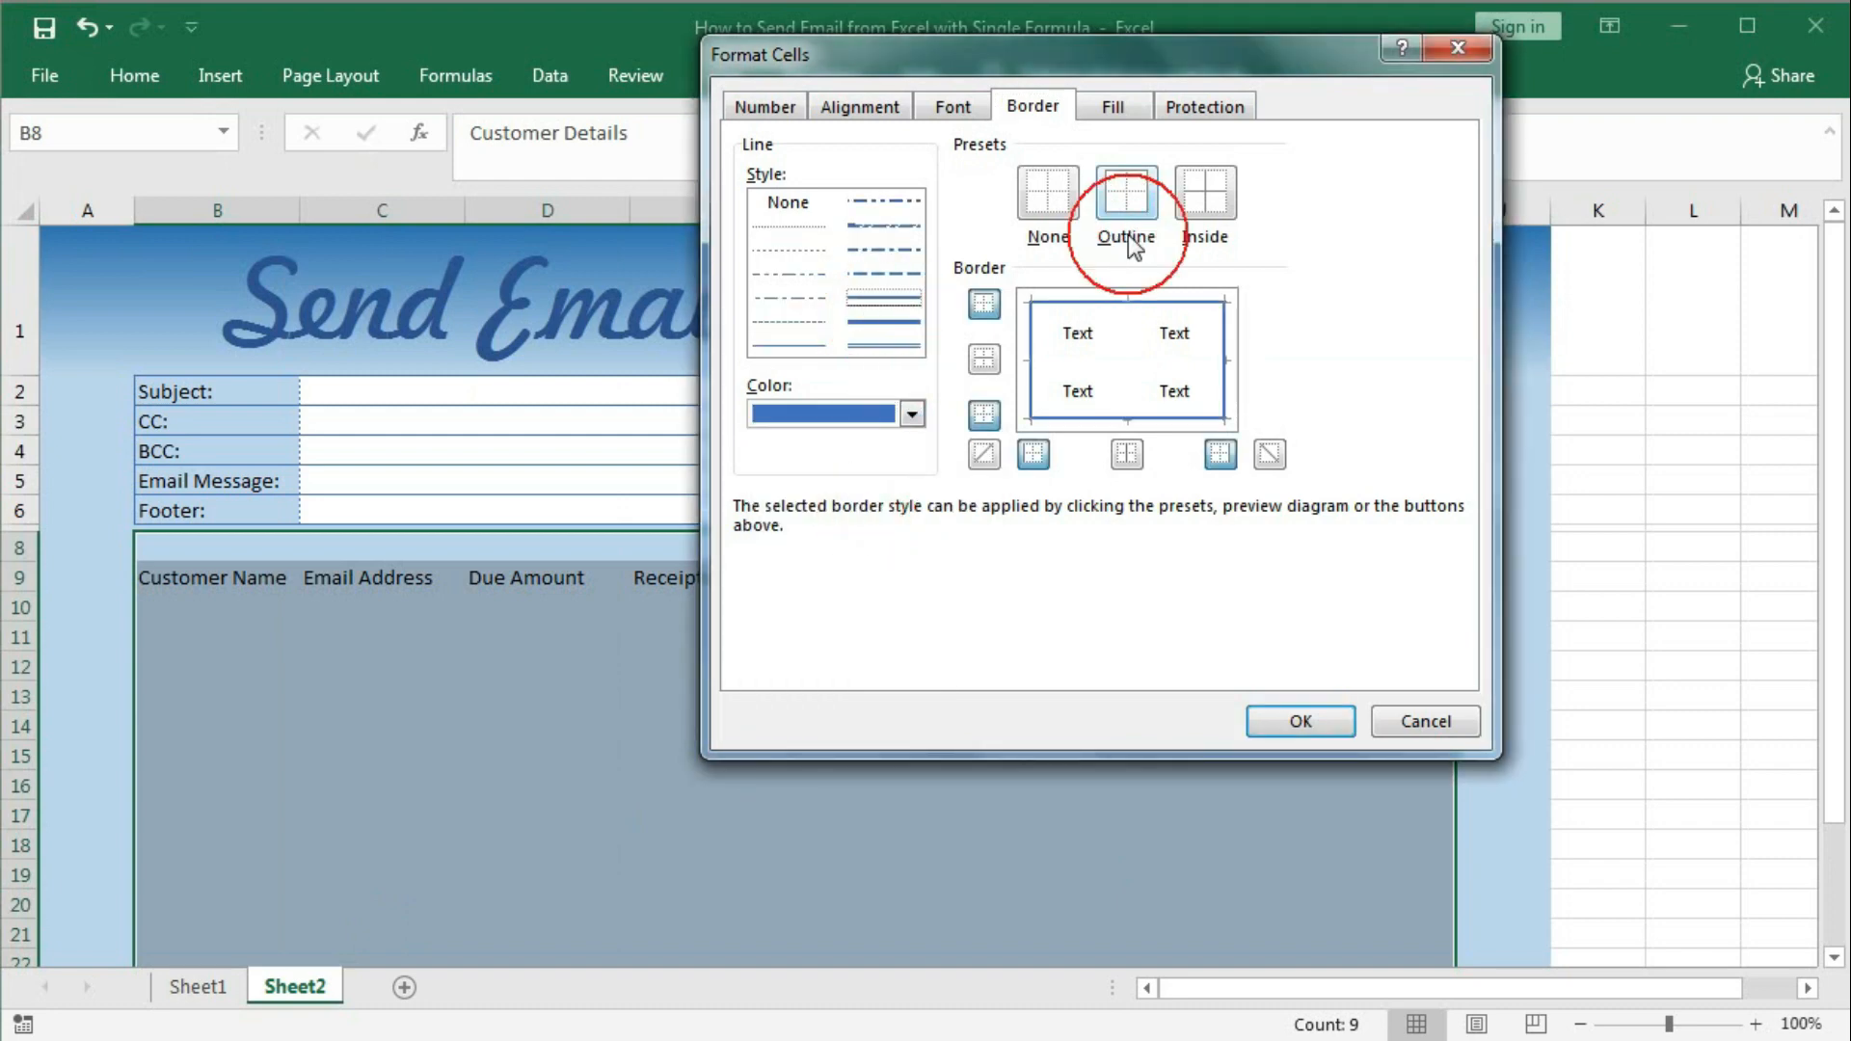
left_click(1298, 721)
left_click(924, 675)
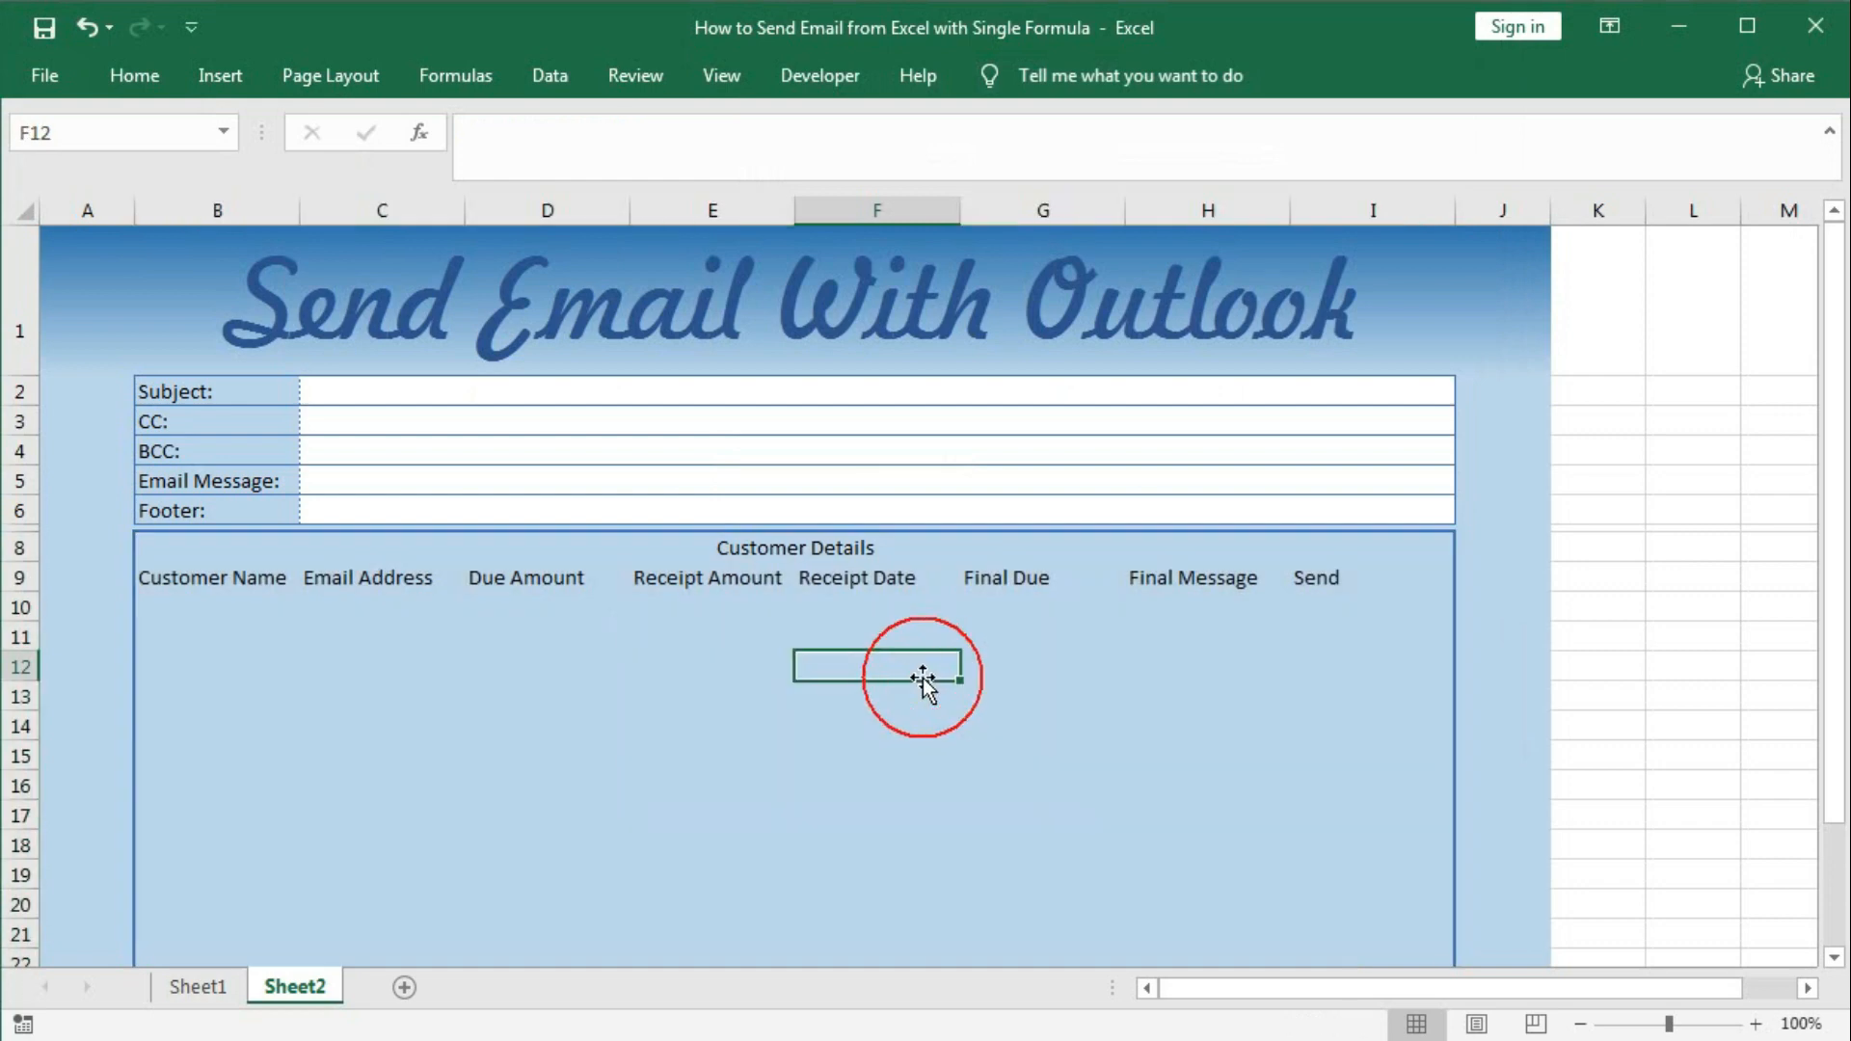
left_click_drag(281, 558, 996, 579)
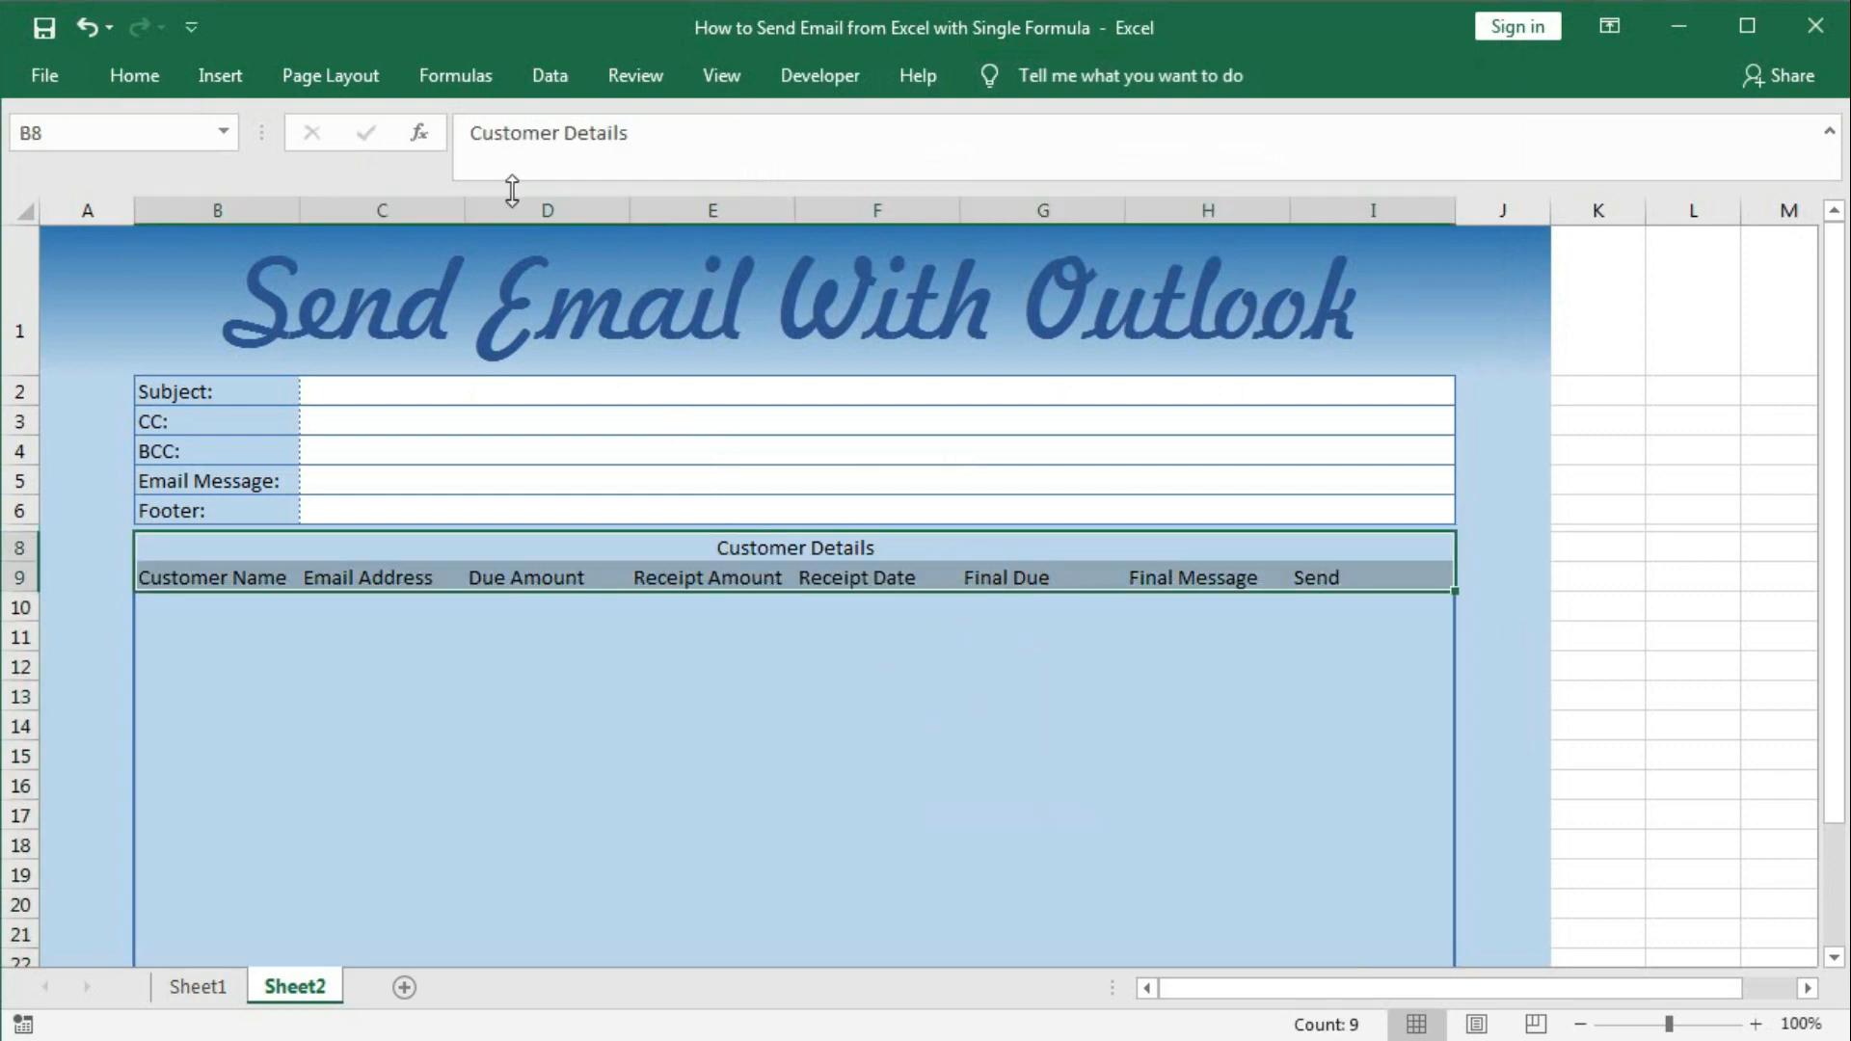
Add blue inside horizontal, inside vertical and bottom borders to header rows B8:I9.
left_click(145, 94)
left_click(321, 176)
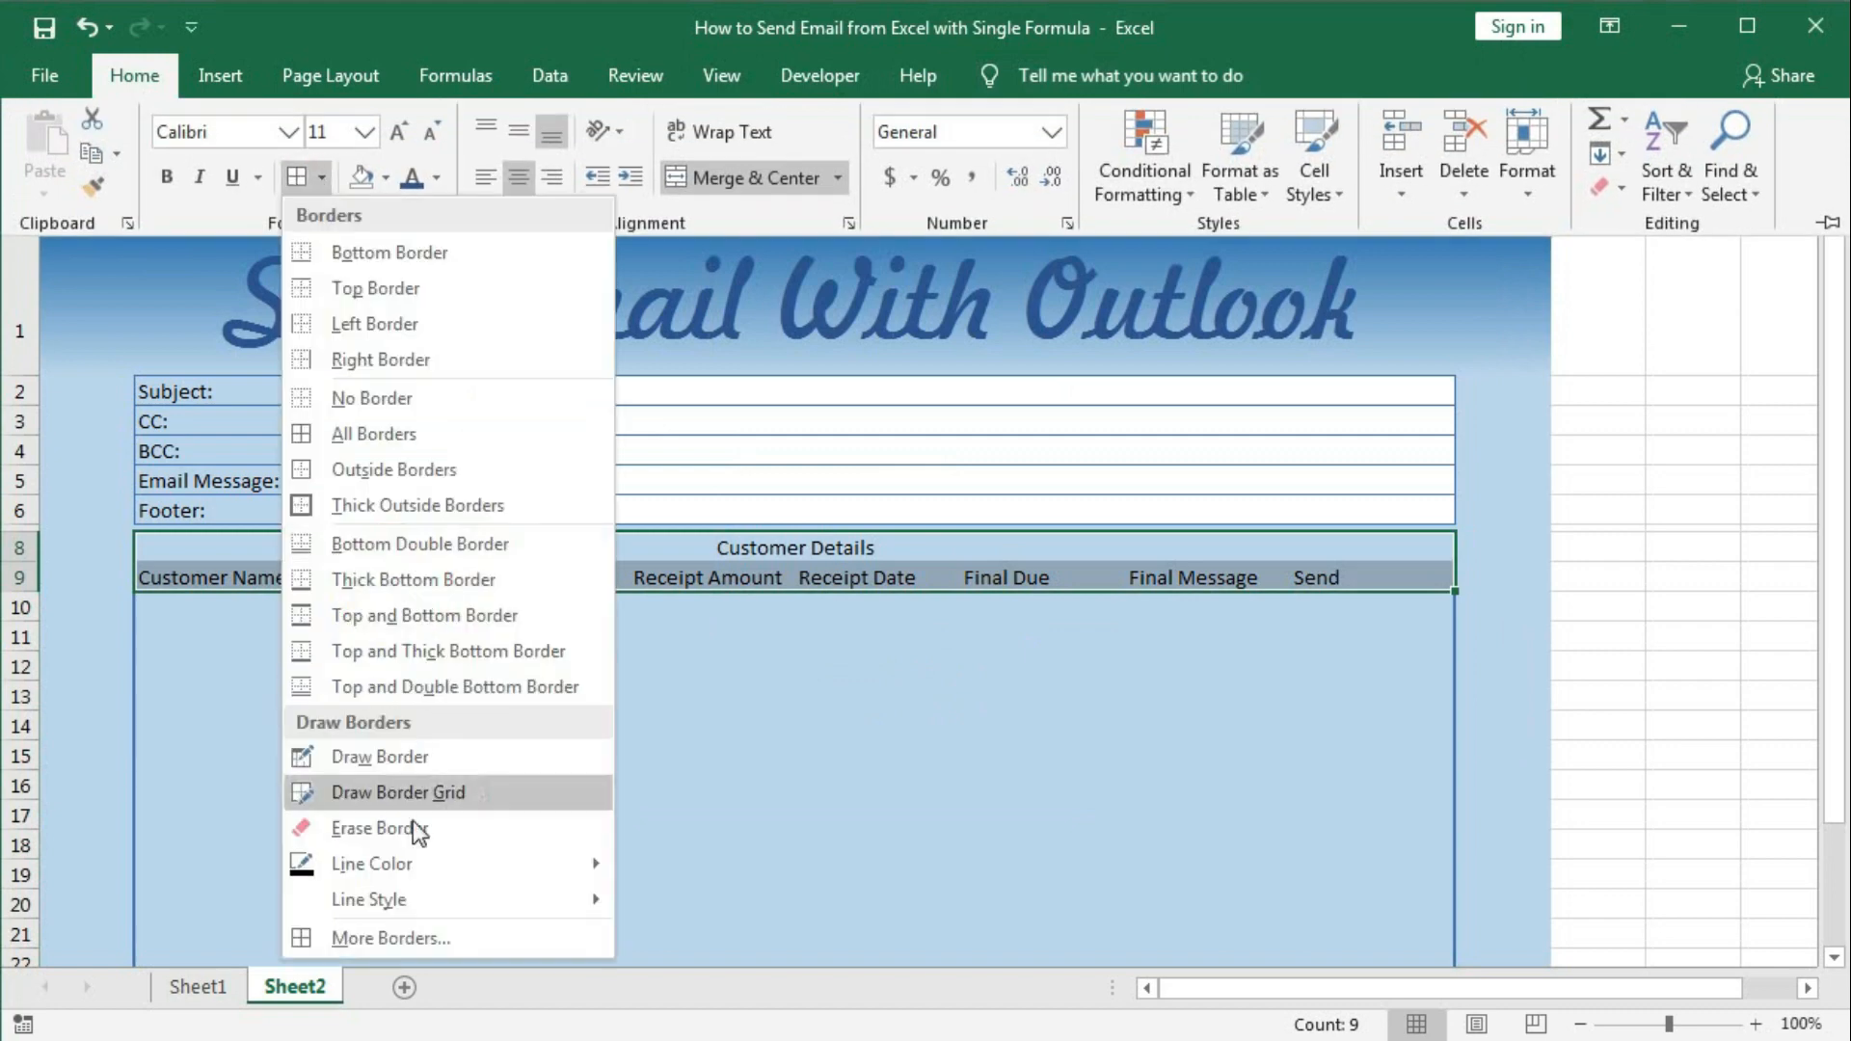
left_click(390, 940)
left_click(788, 347)
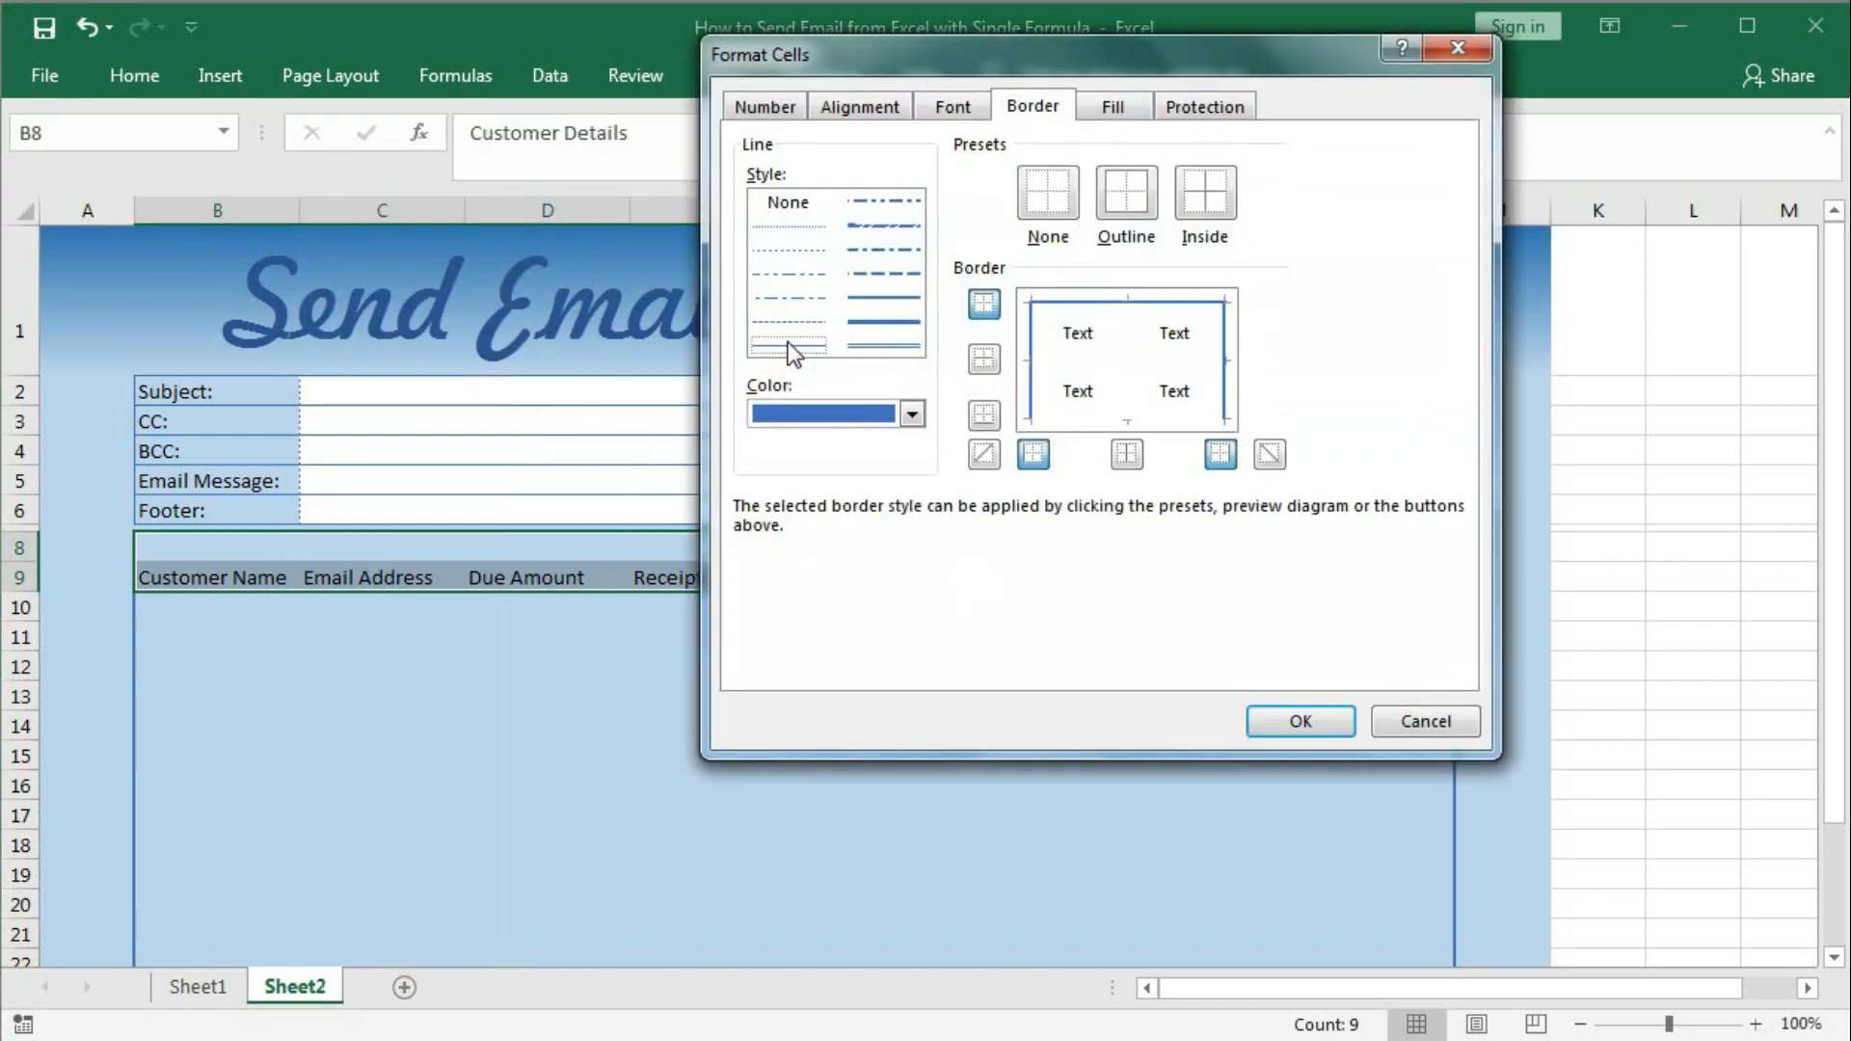
left_click(1106, 362)
left_click(1116, 390)
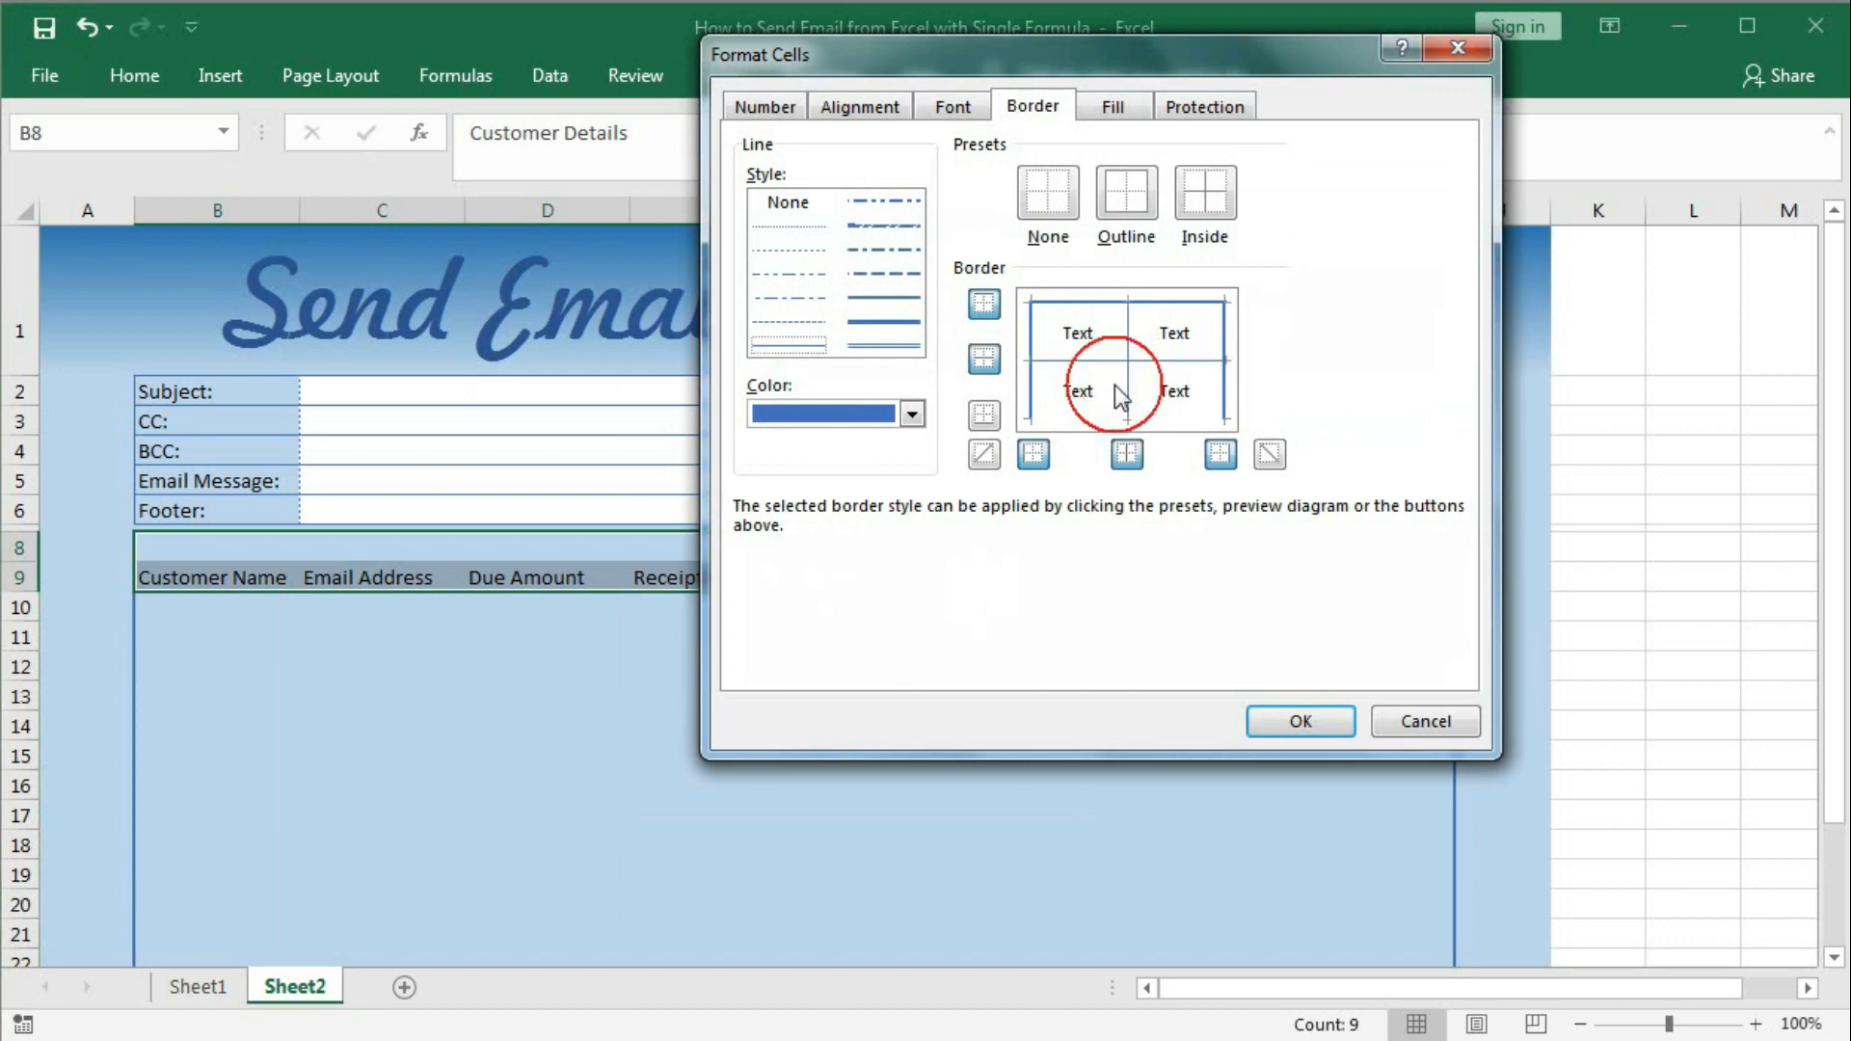
left_click(1110, 429)
left_click(1304, 725)
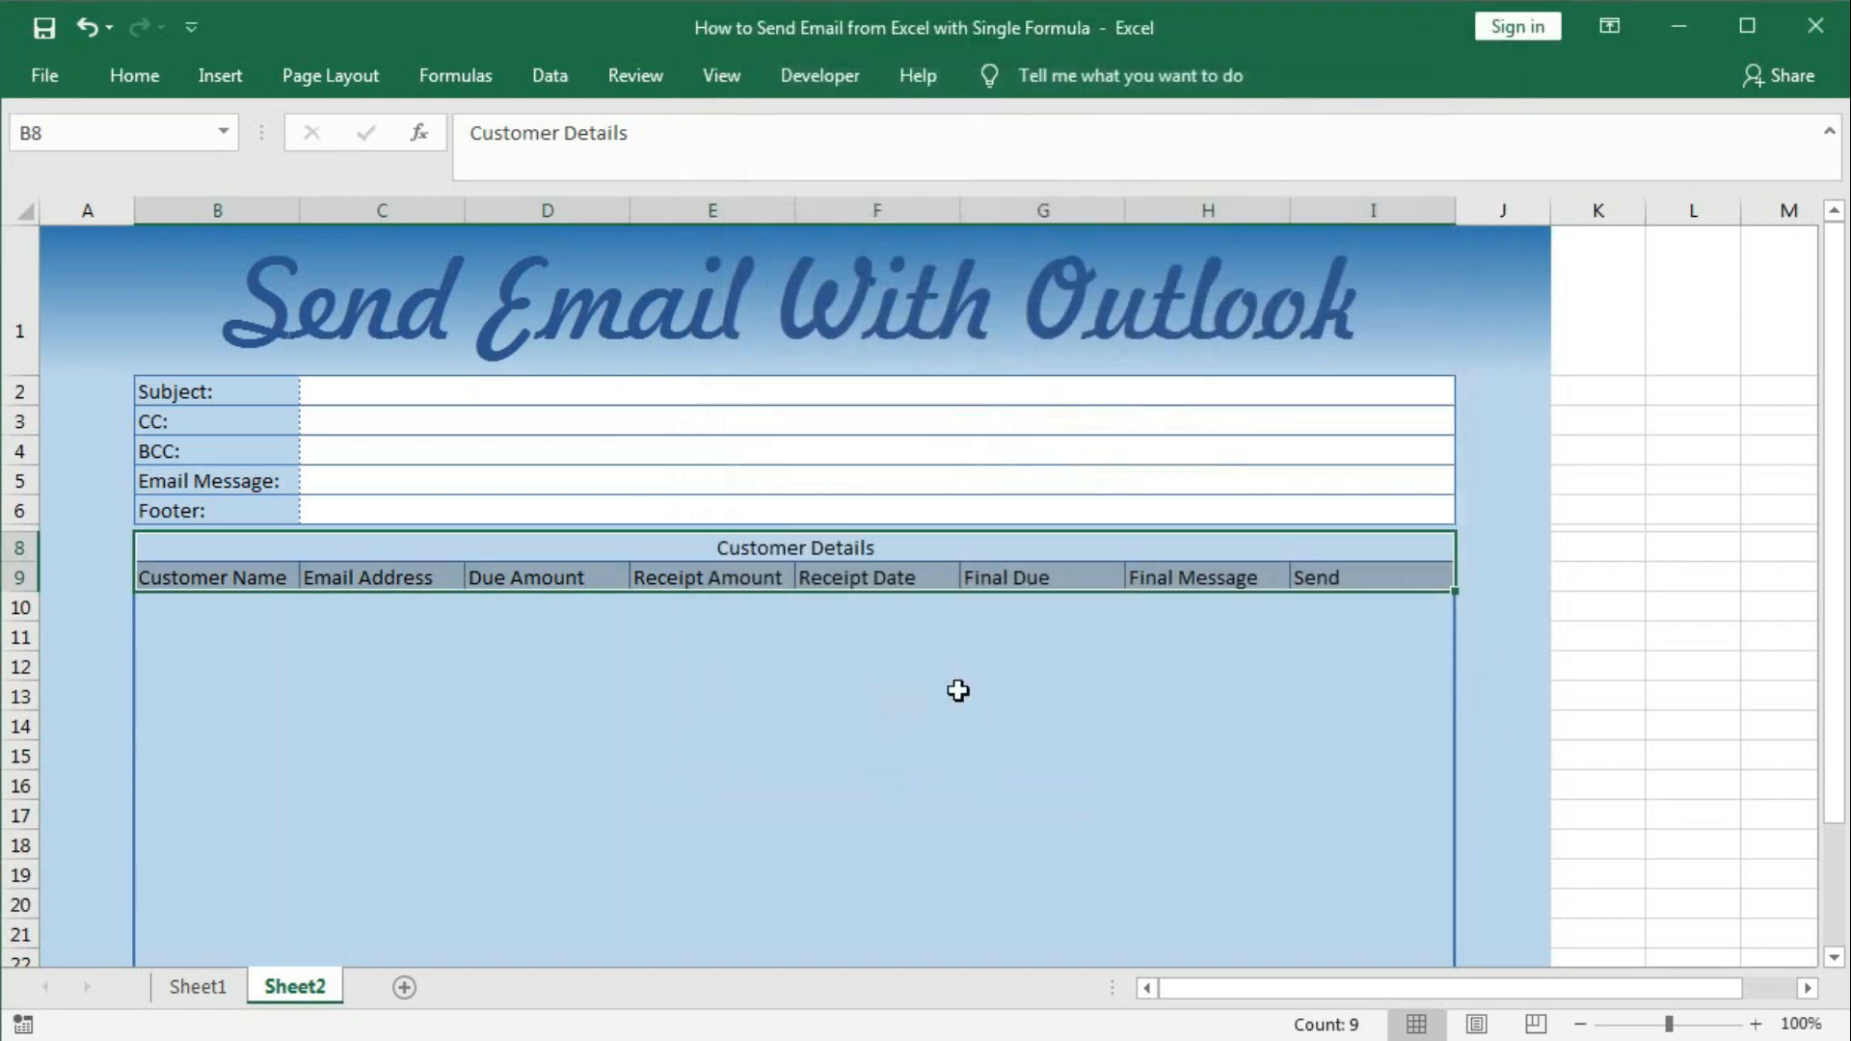
left_click(954, 692)
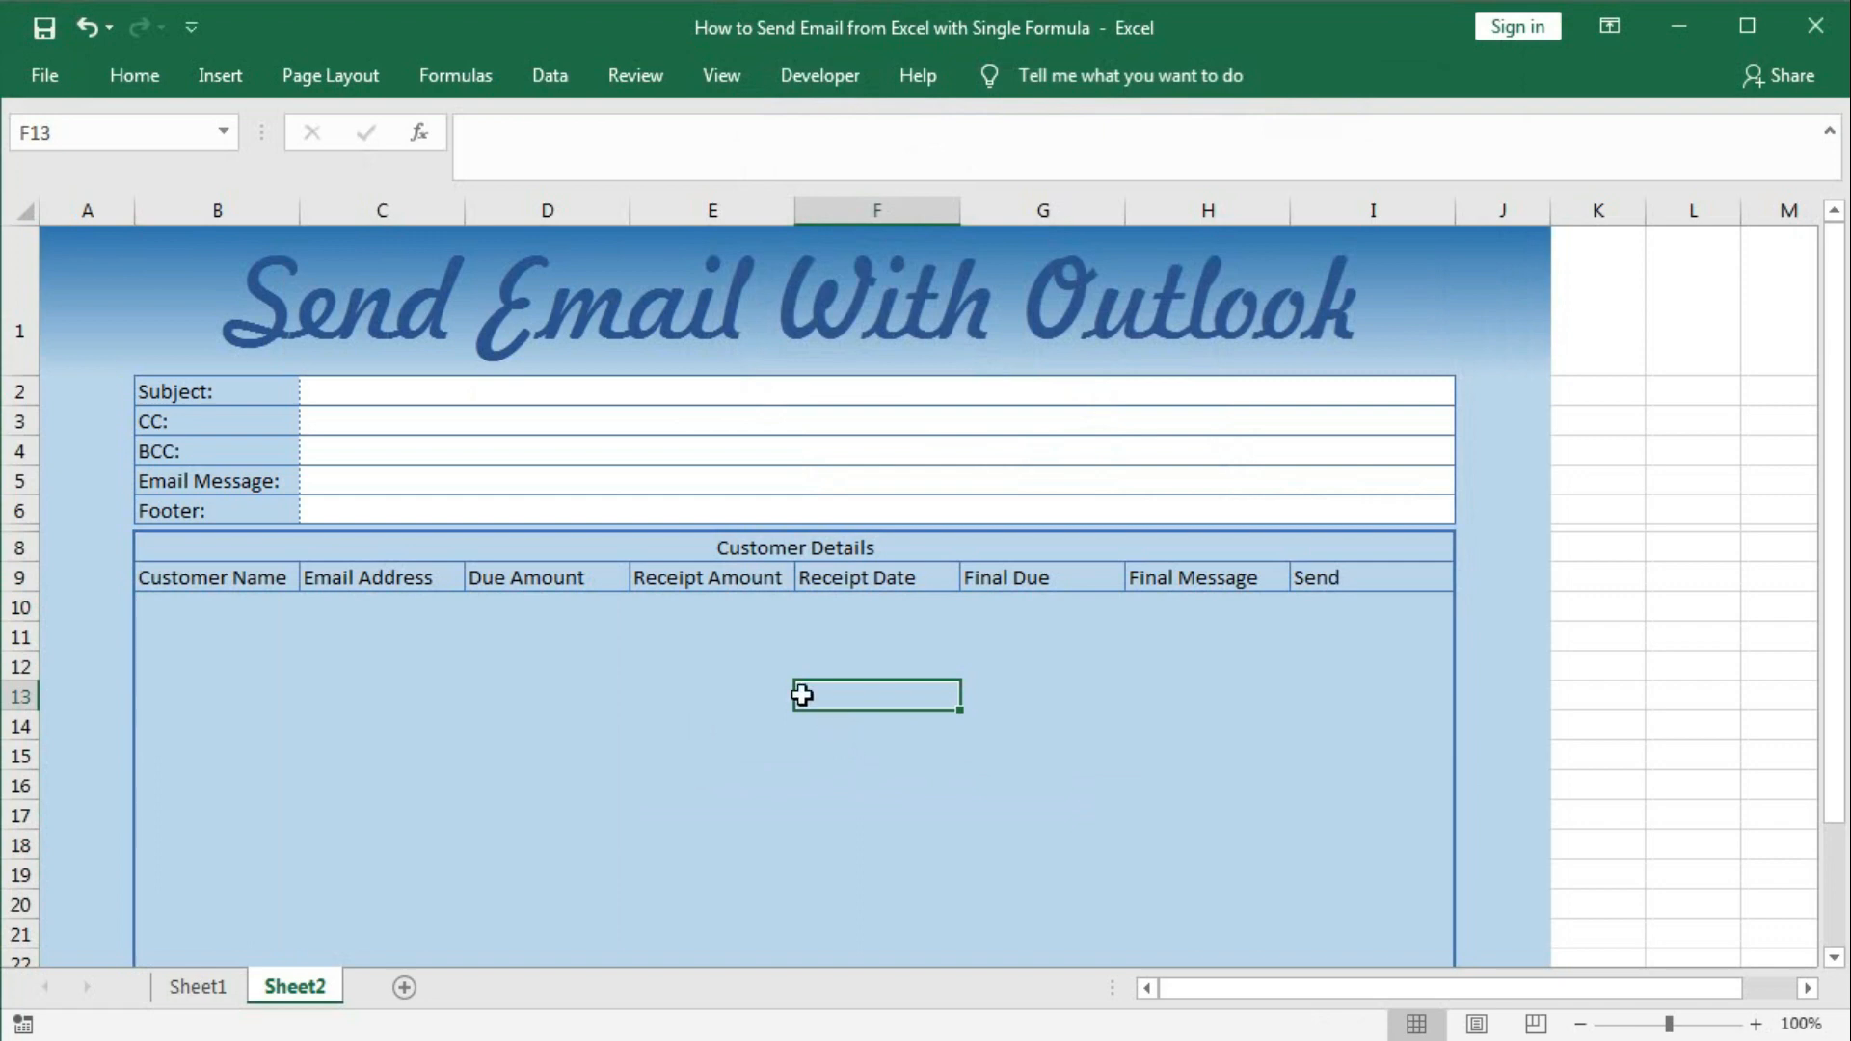
left_click(187, 545)
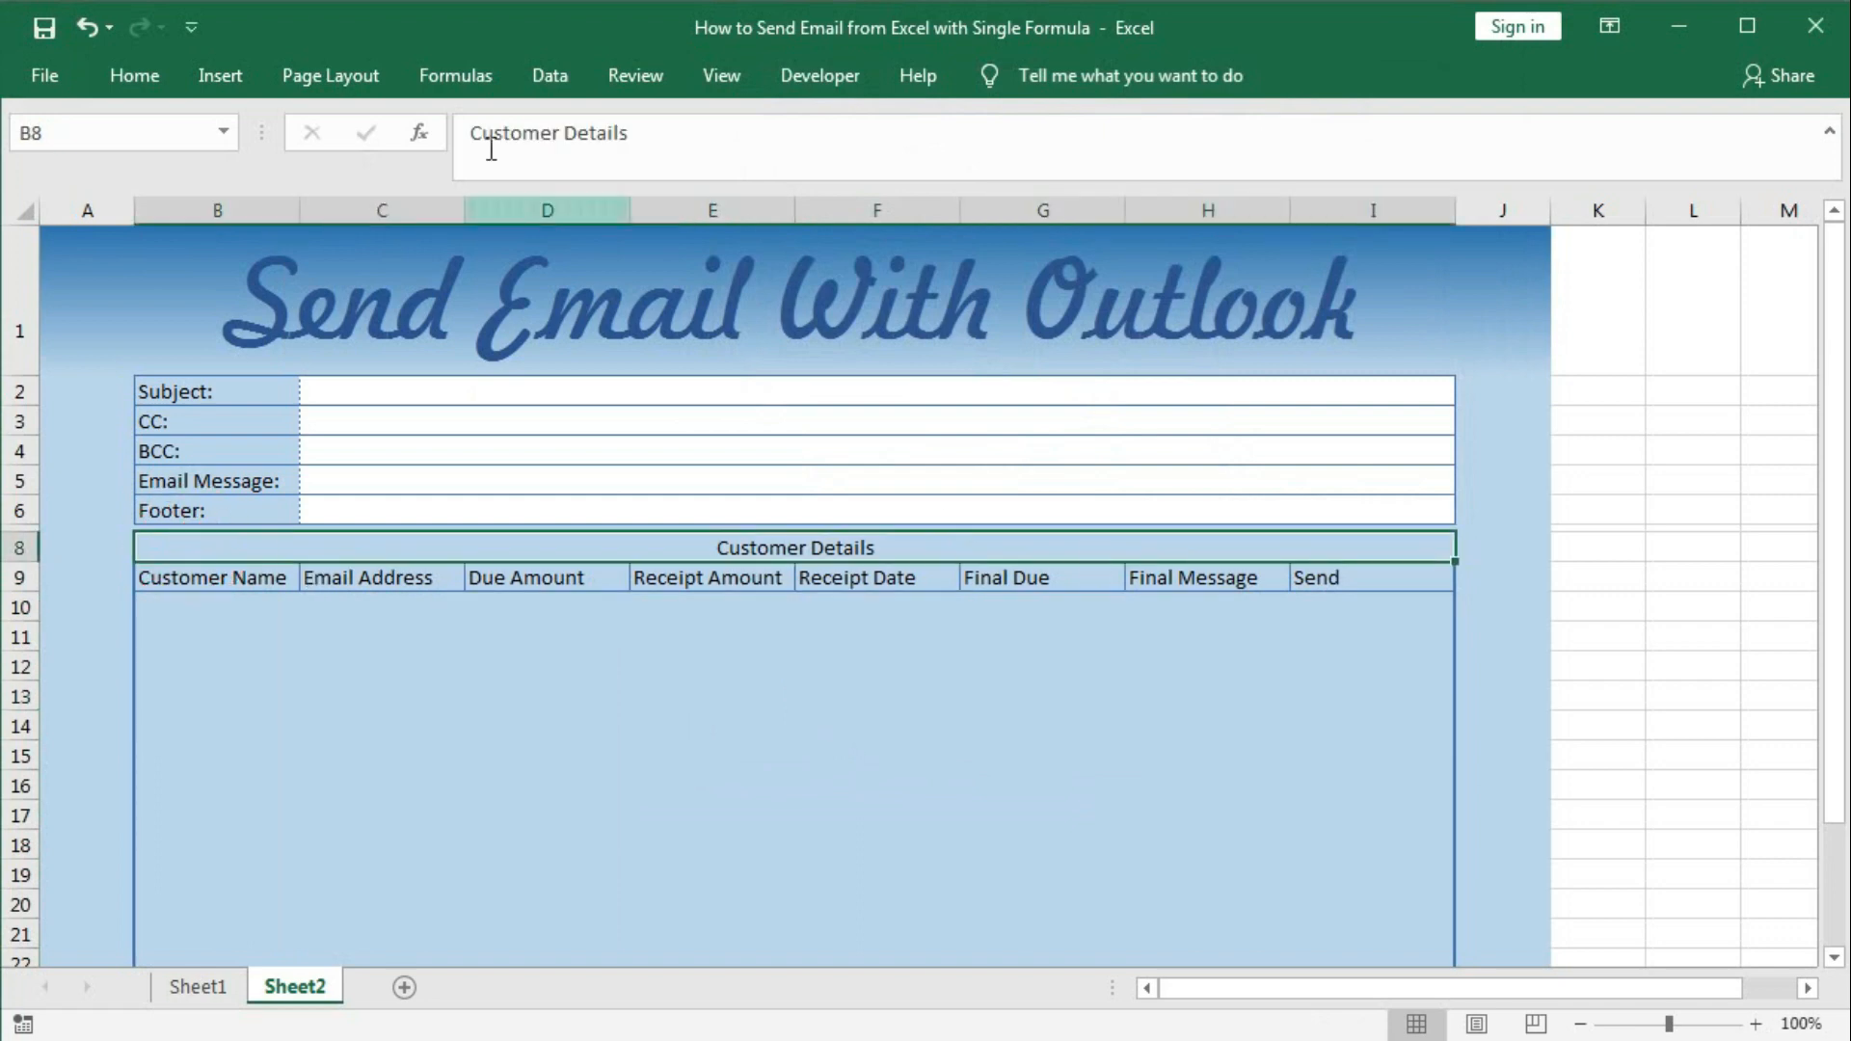
Give the Customer Details title cell a dark-blue to light-blue two-colour gradient fill.
right_click(563, 542)
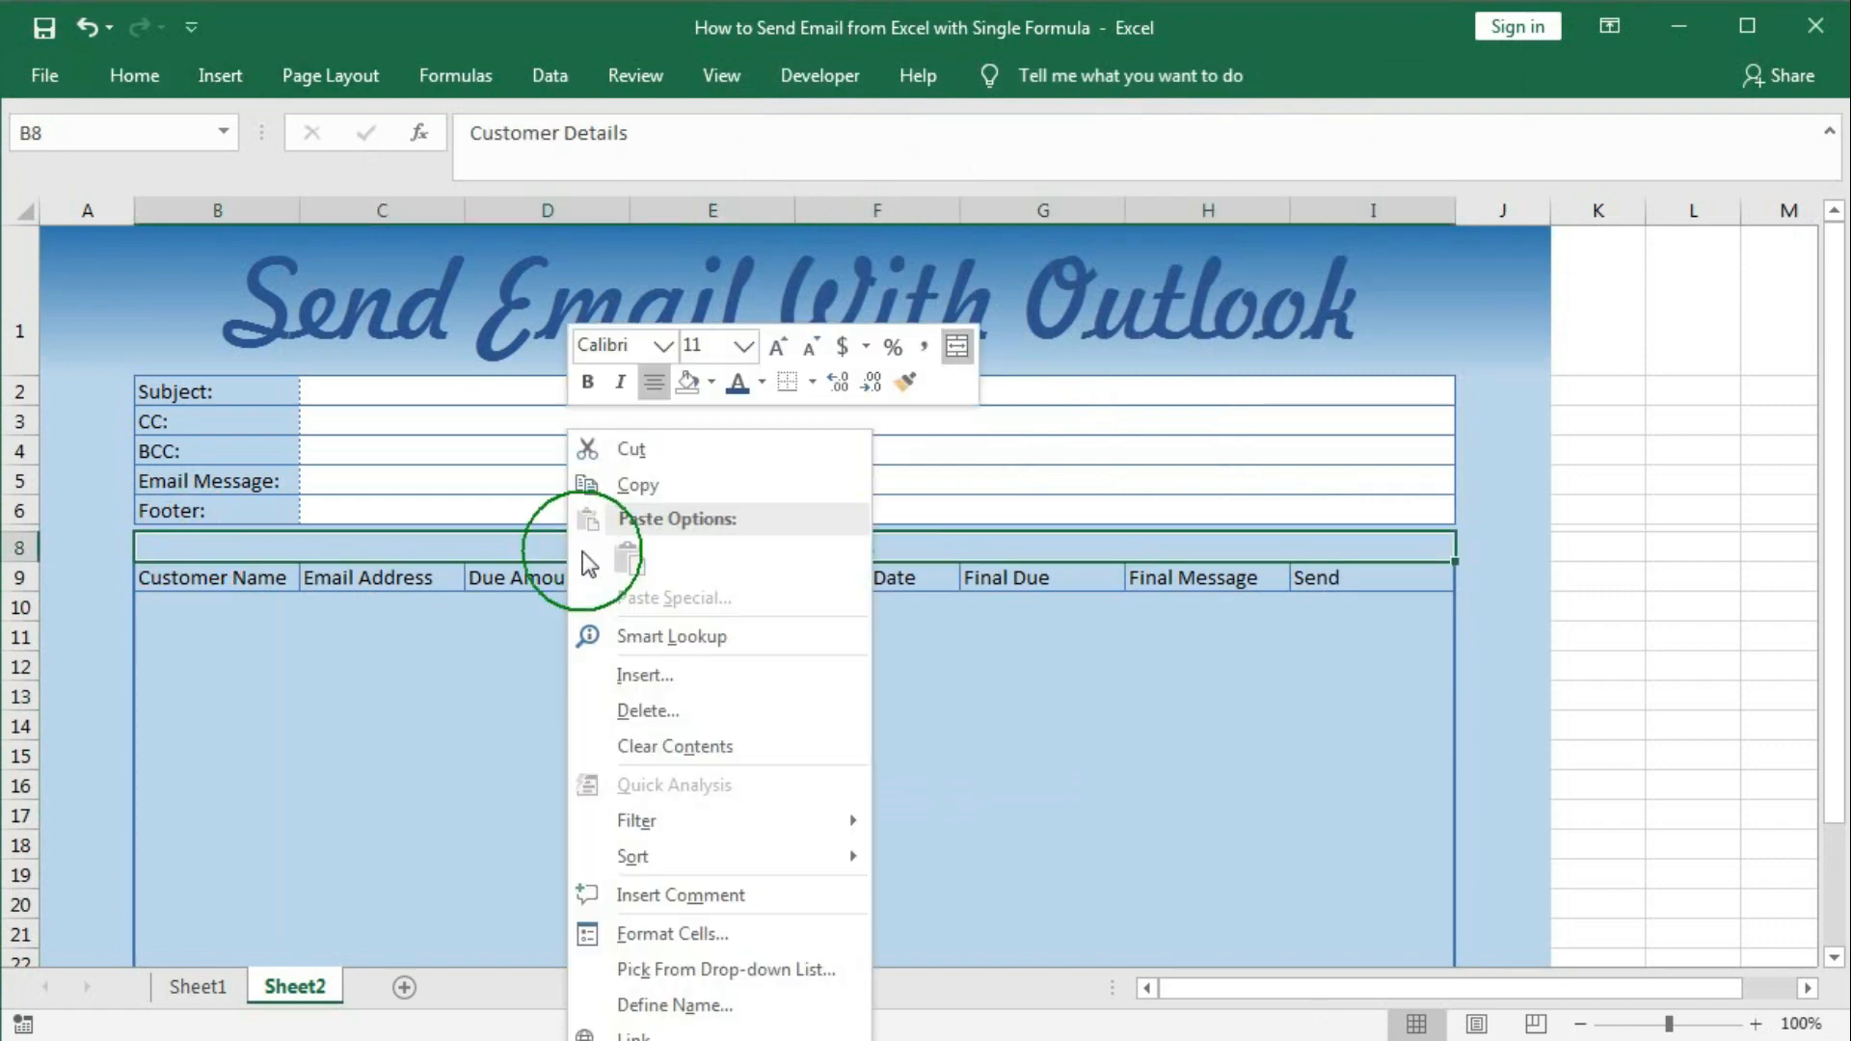
left_click(673, 933)
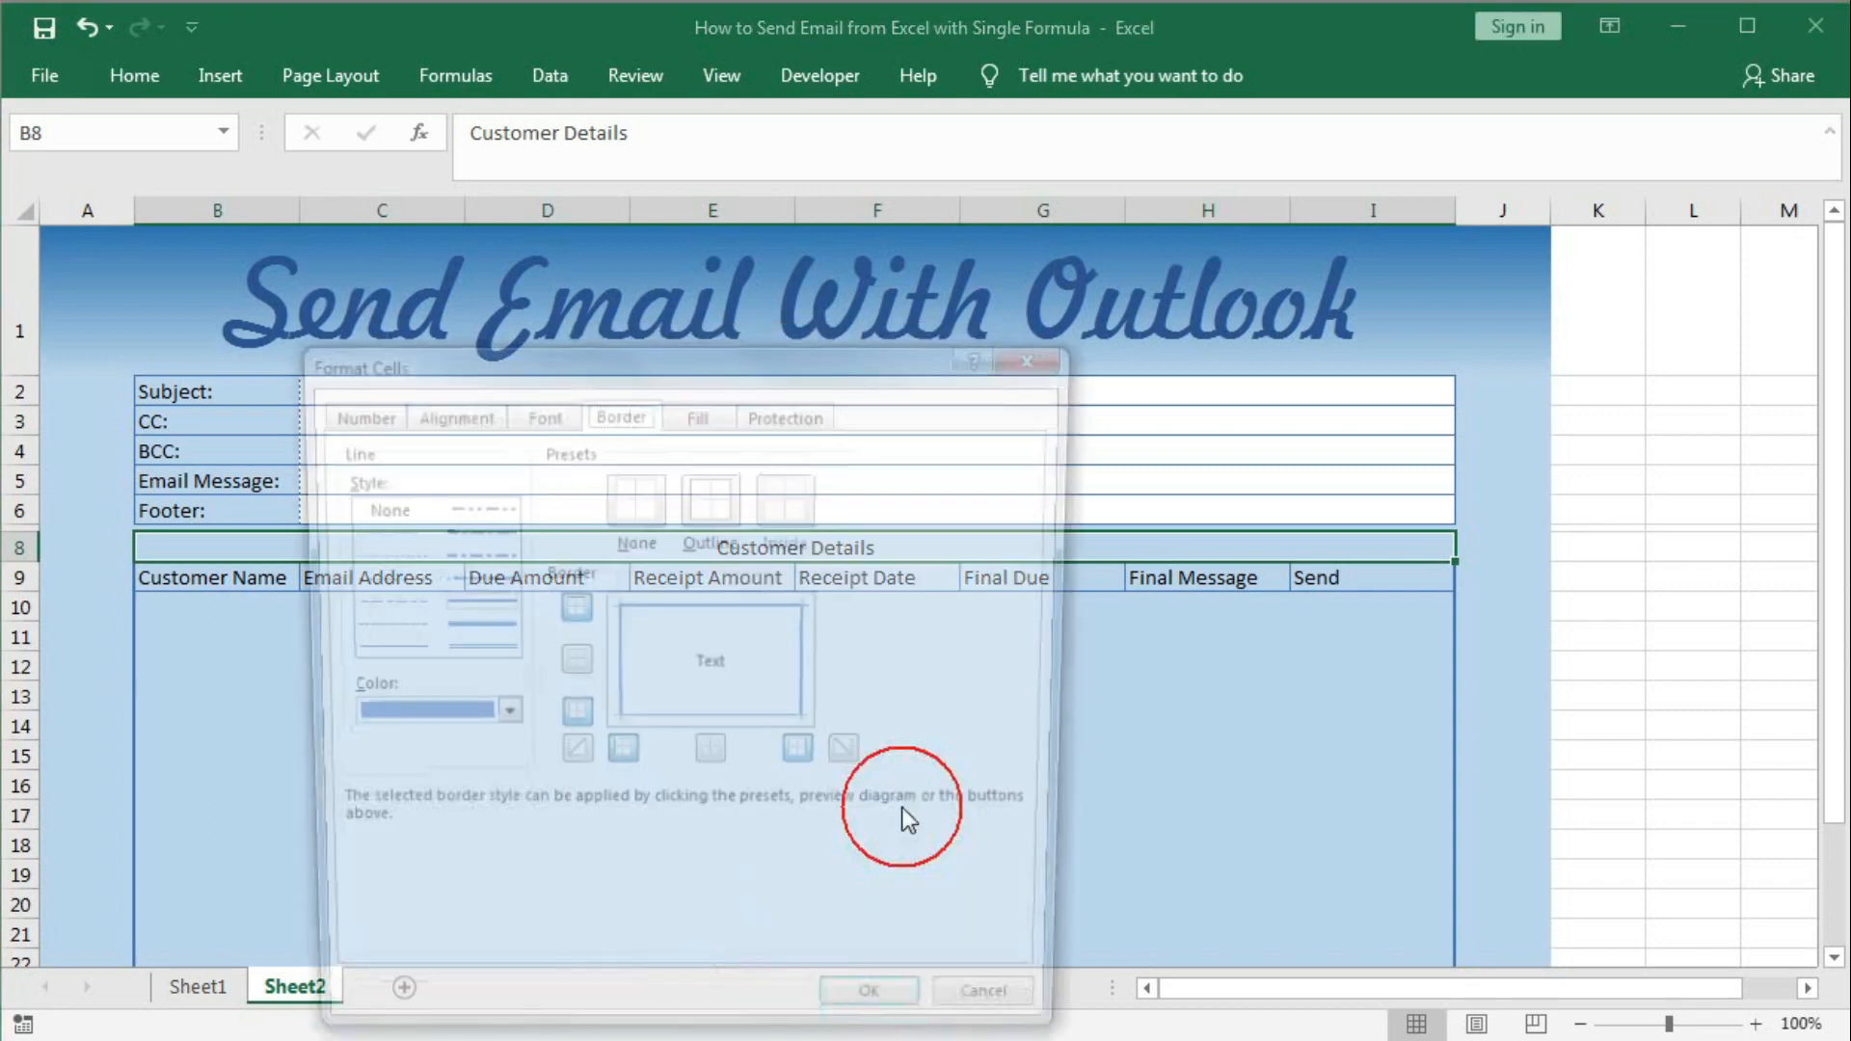
left_click_drag(864, 351, 1410, 211)
left_click(1271, 280)
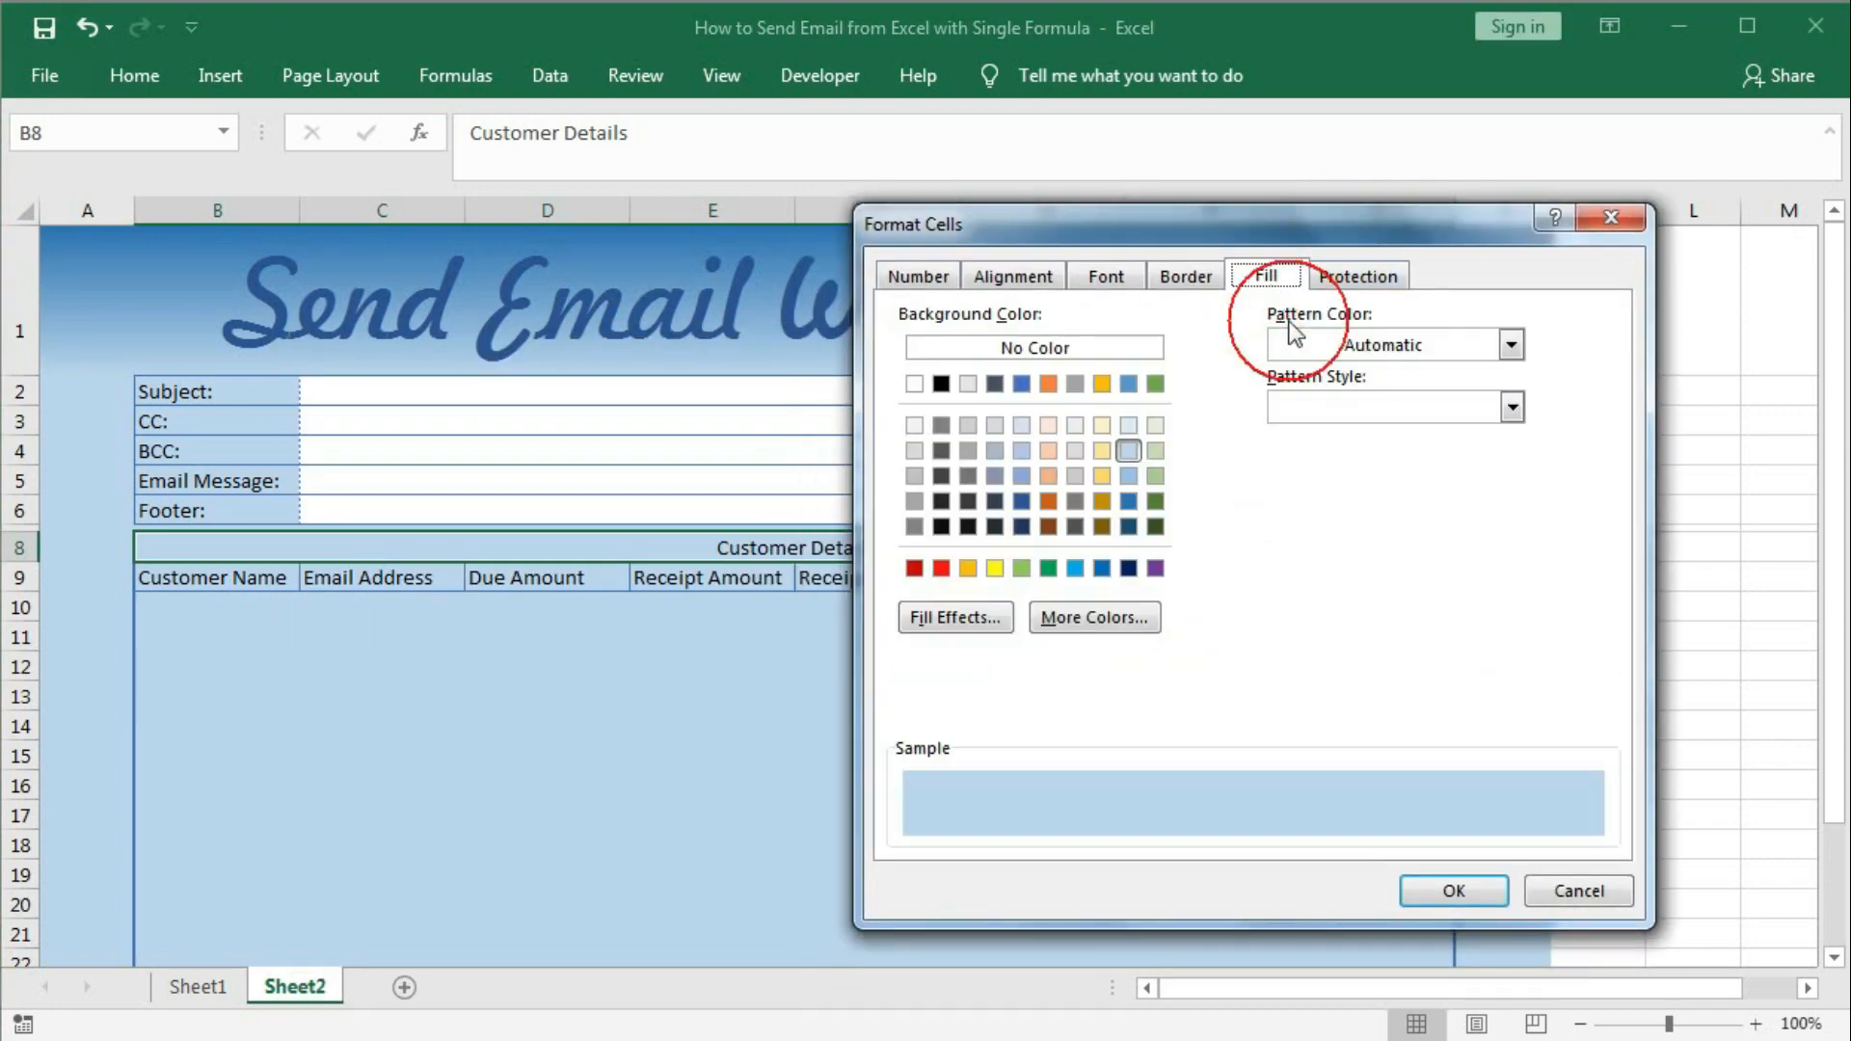
left_click(1012, 622)
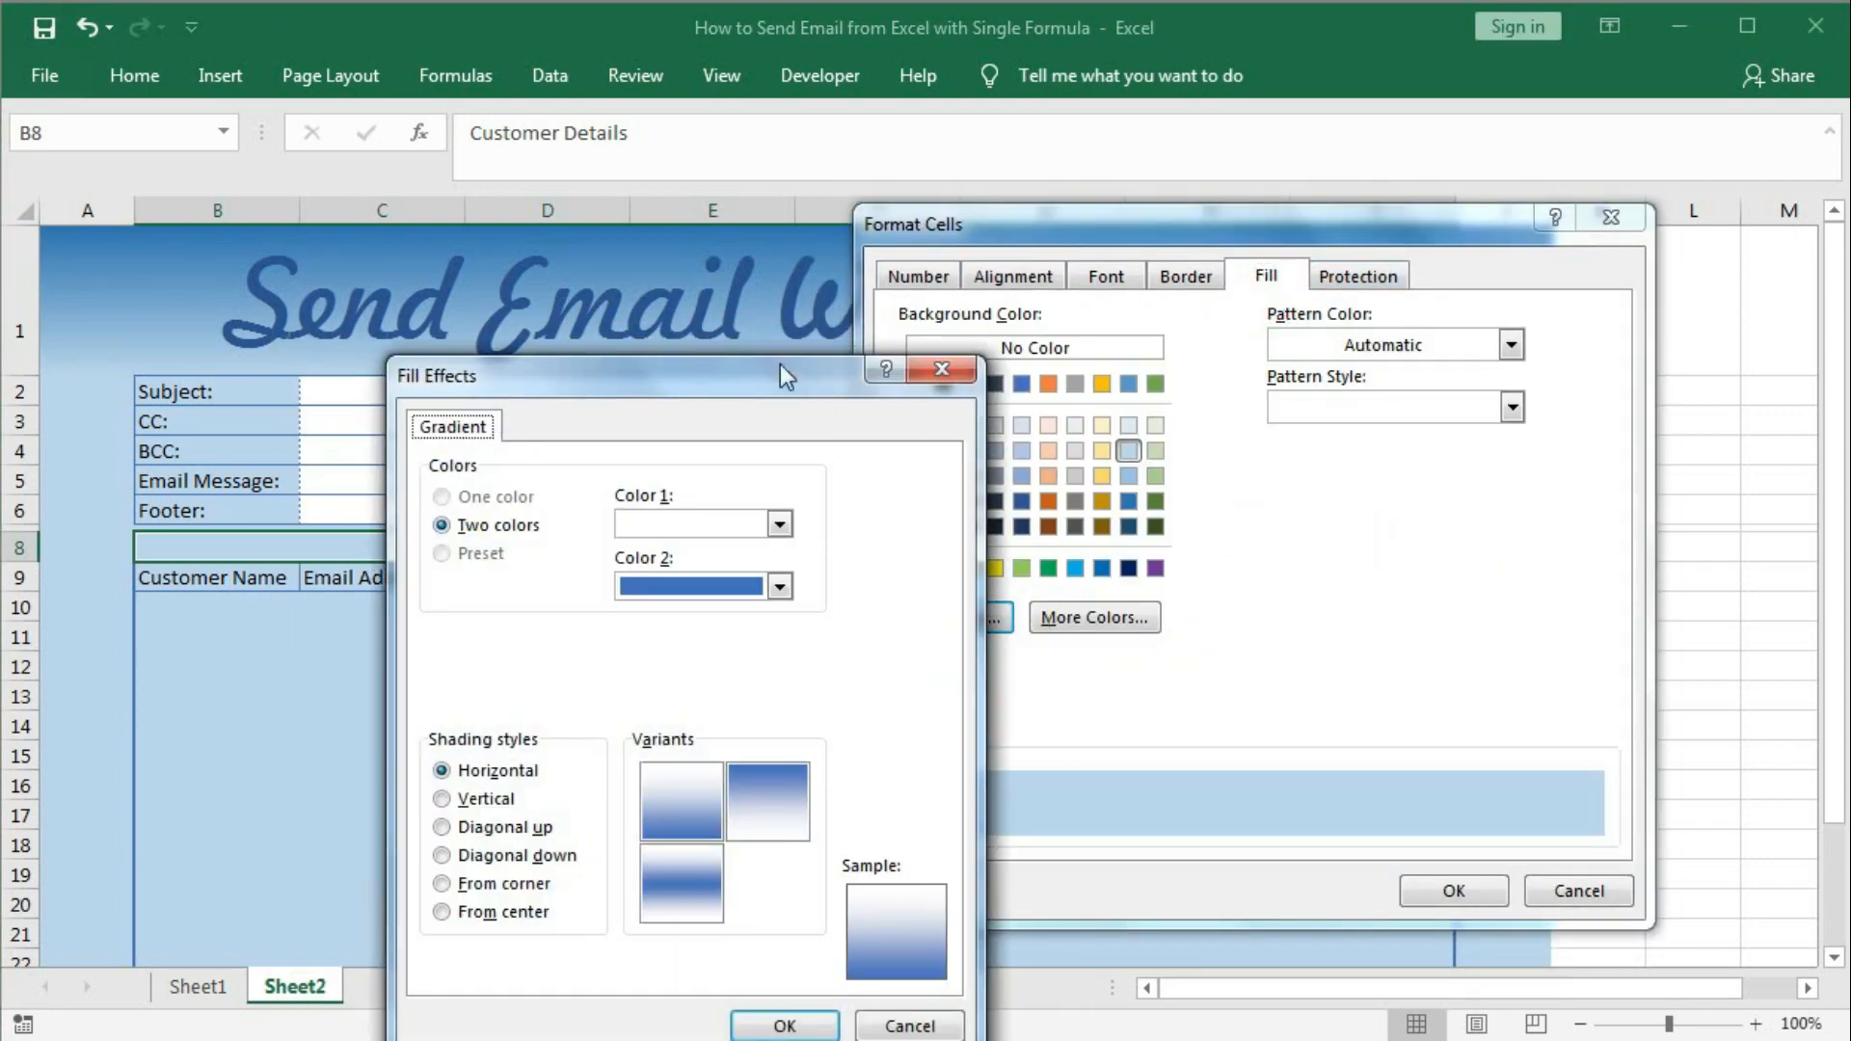
left_click_drag(781, 364, 1383, 219)
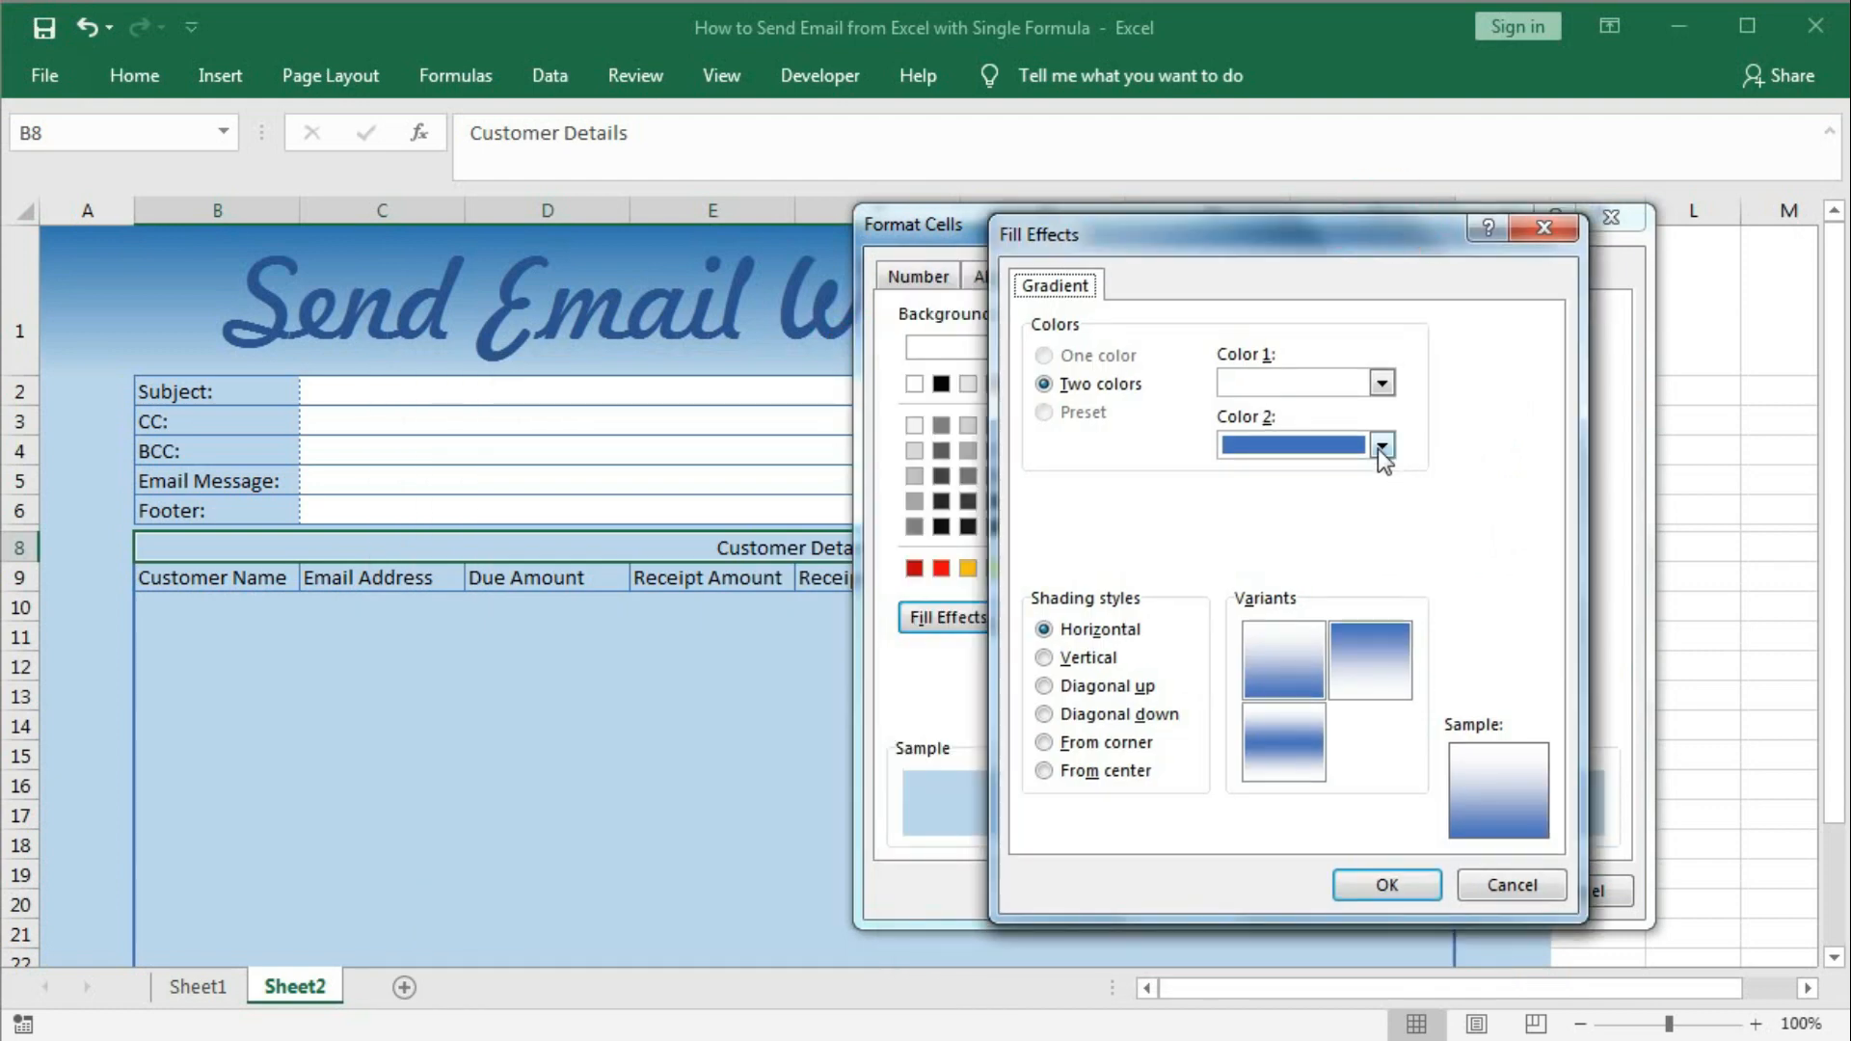
left_click(1382, 382)
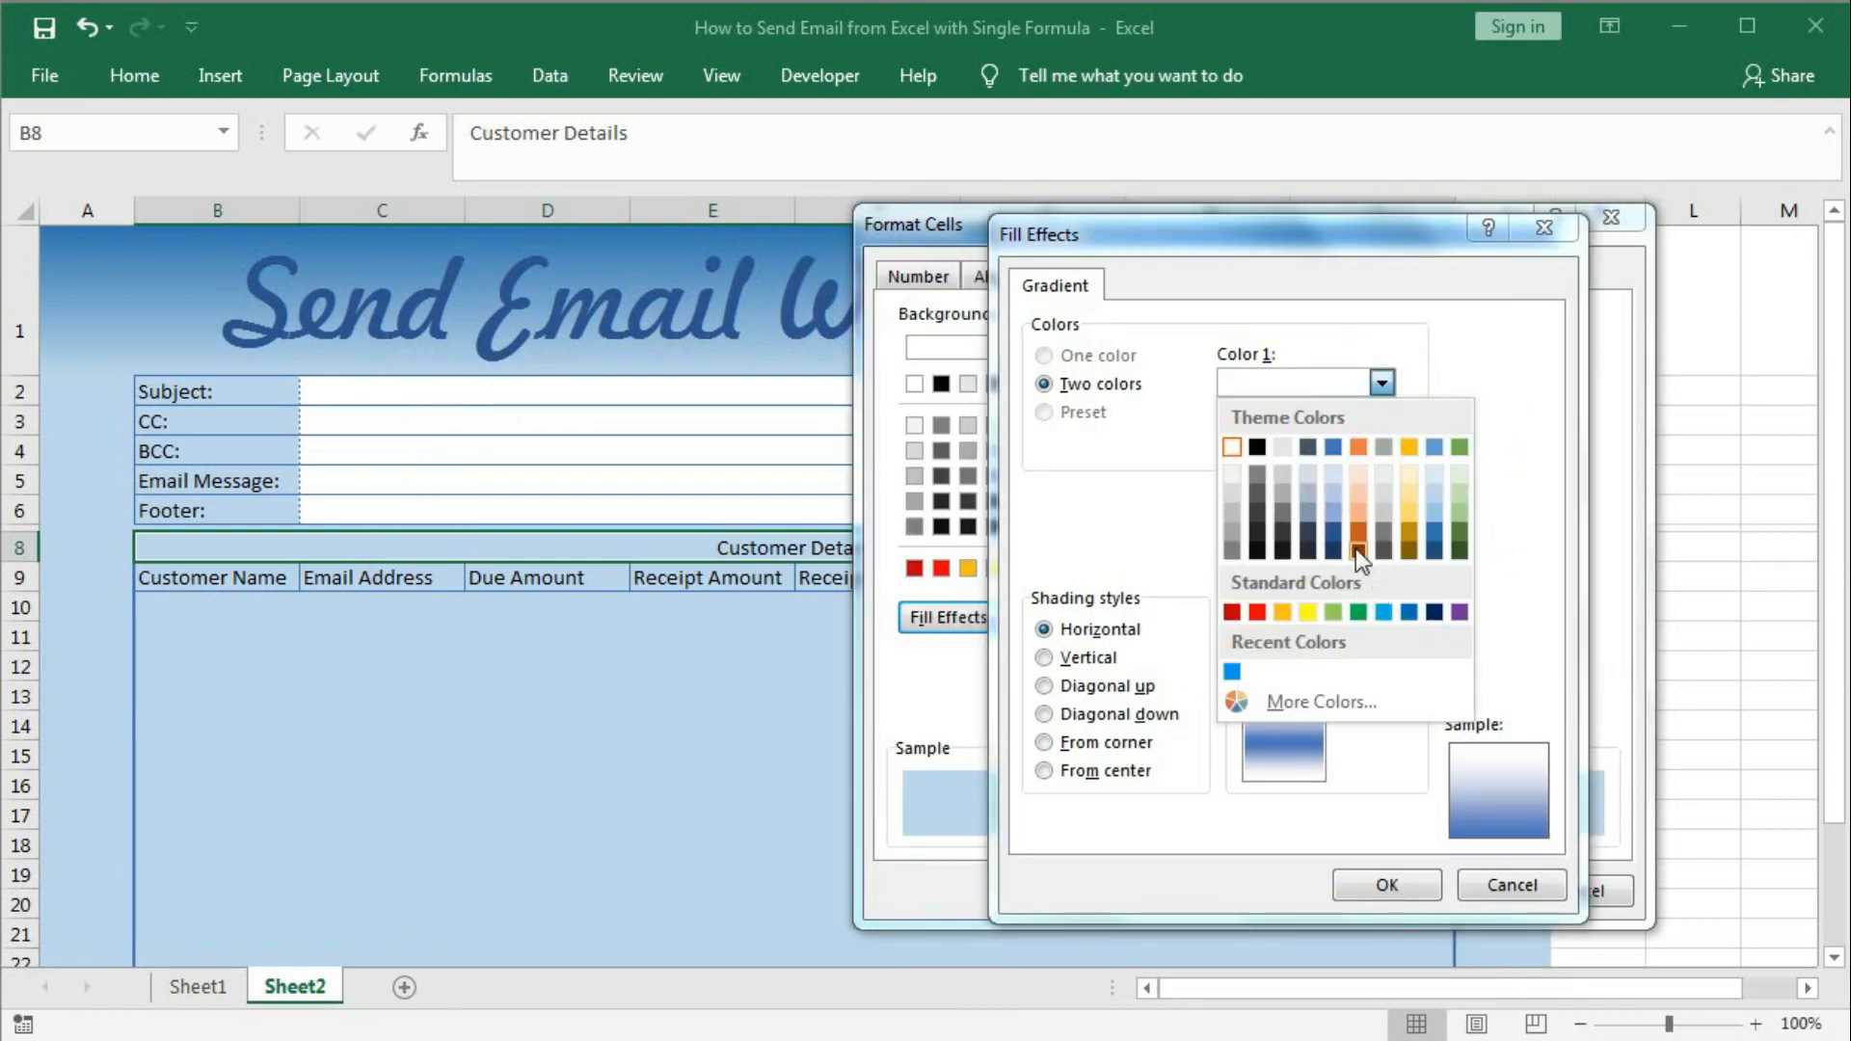
left_click(1335, 532)
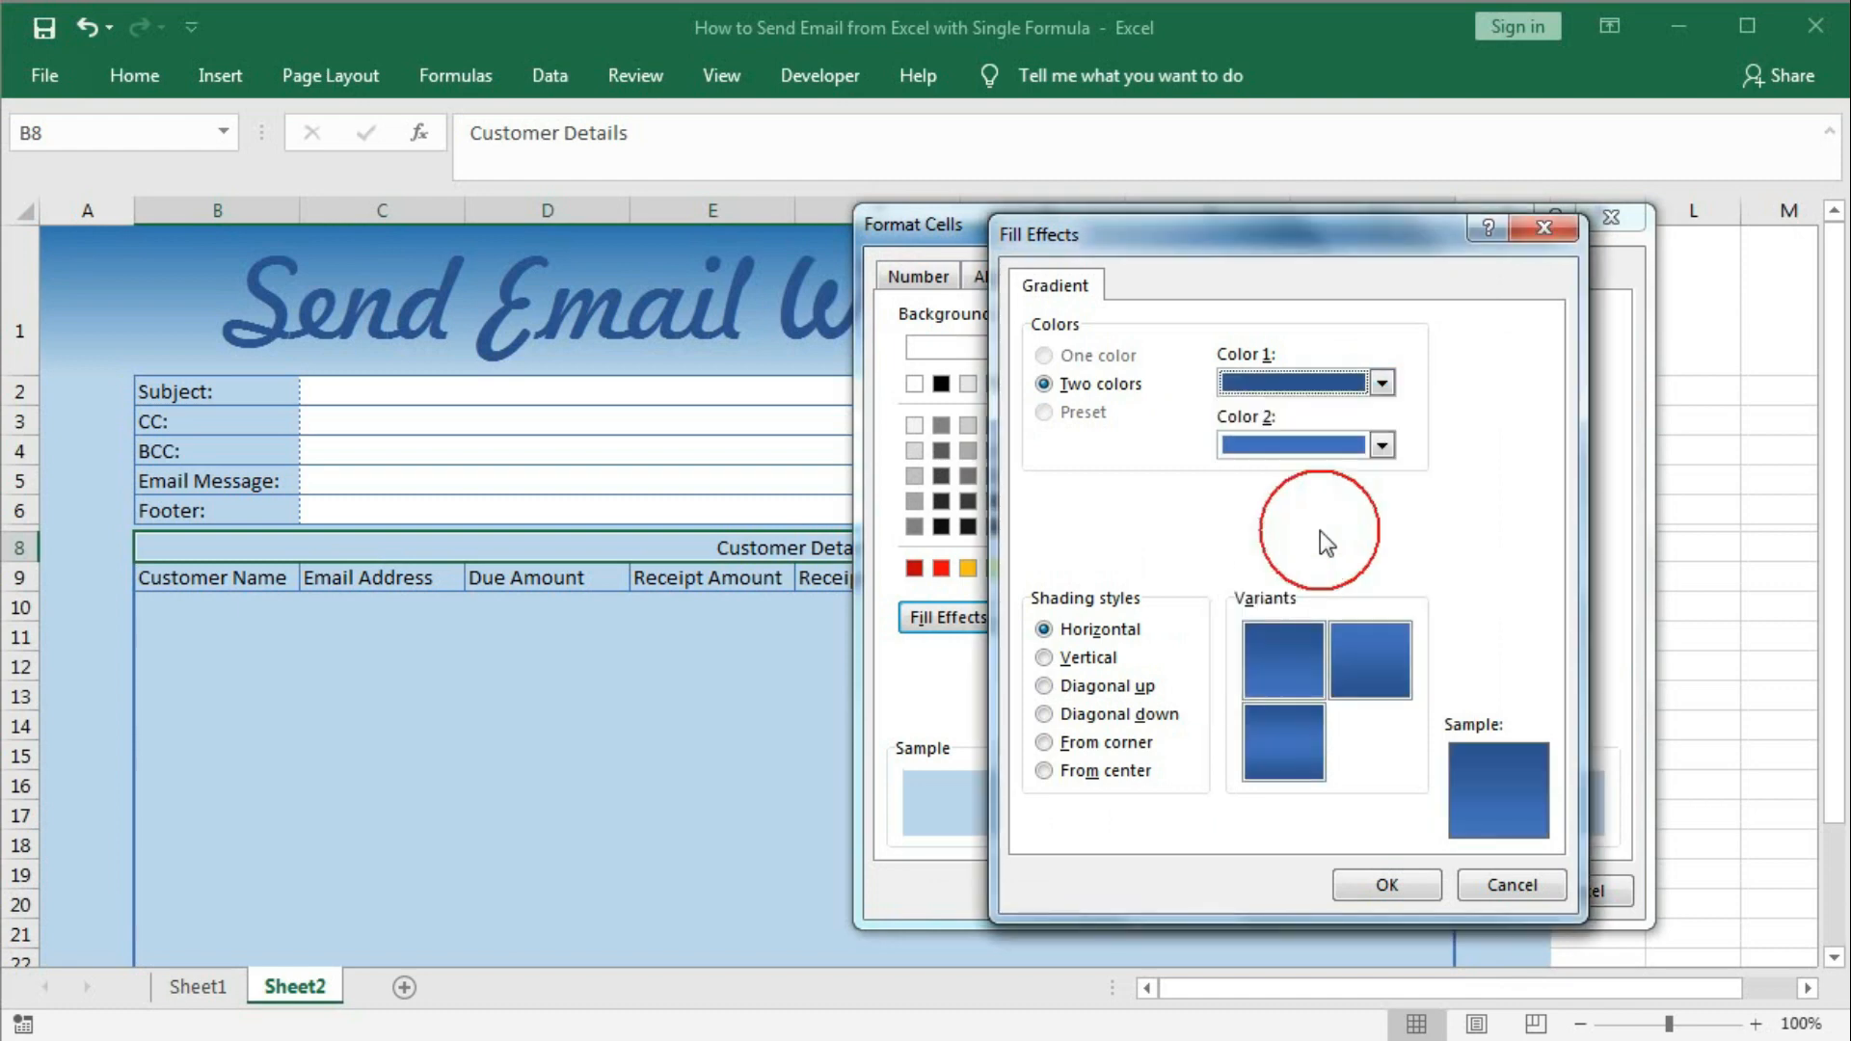
left_click(1381, 444)
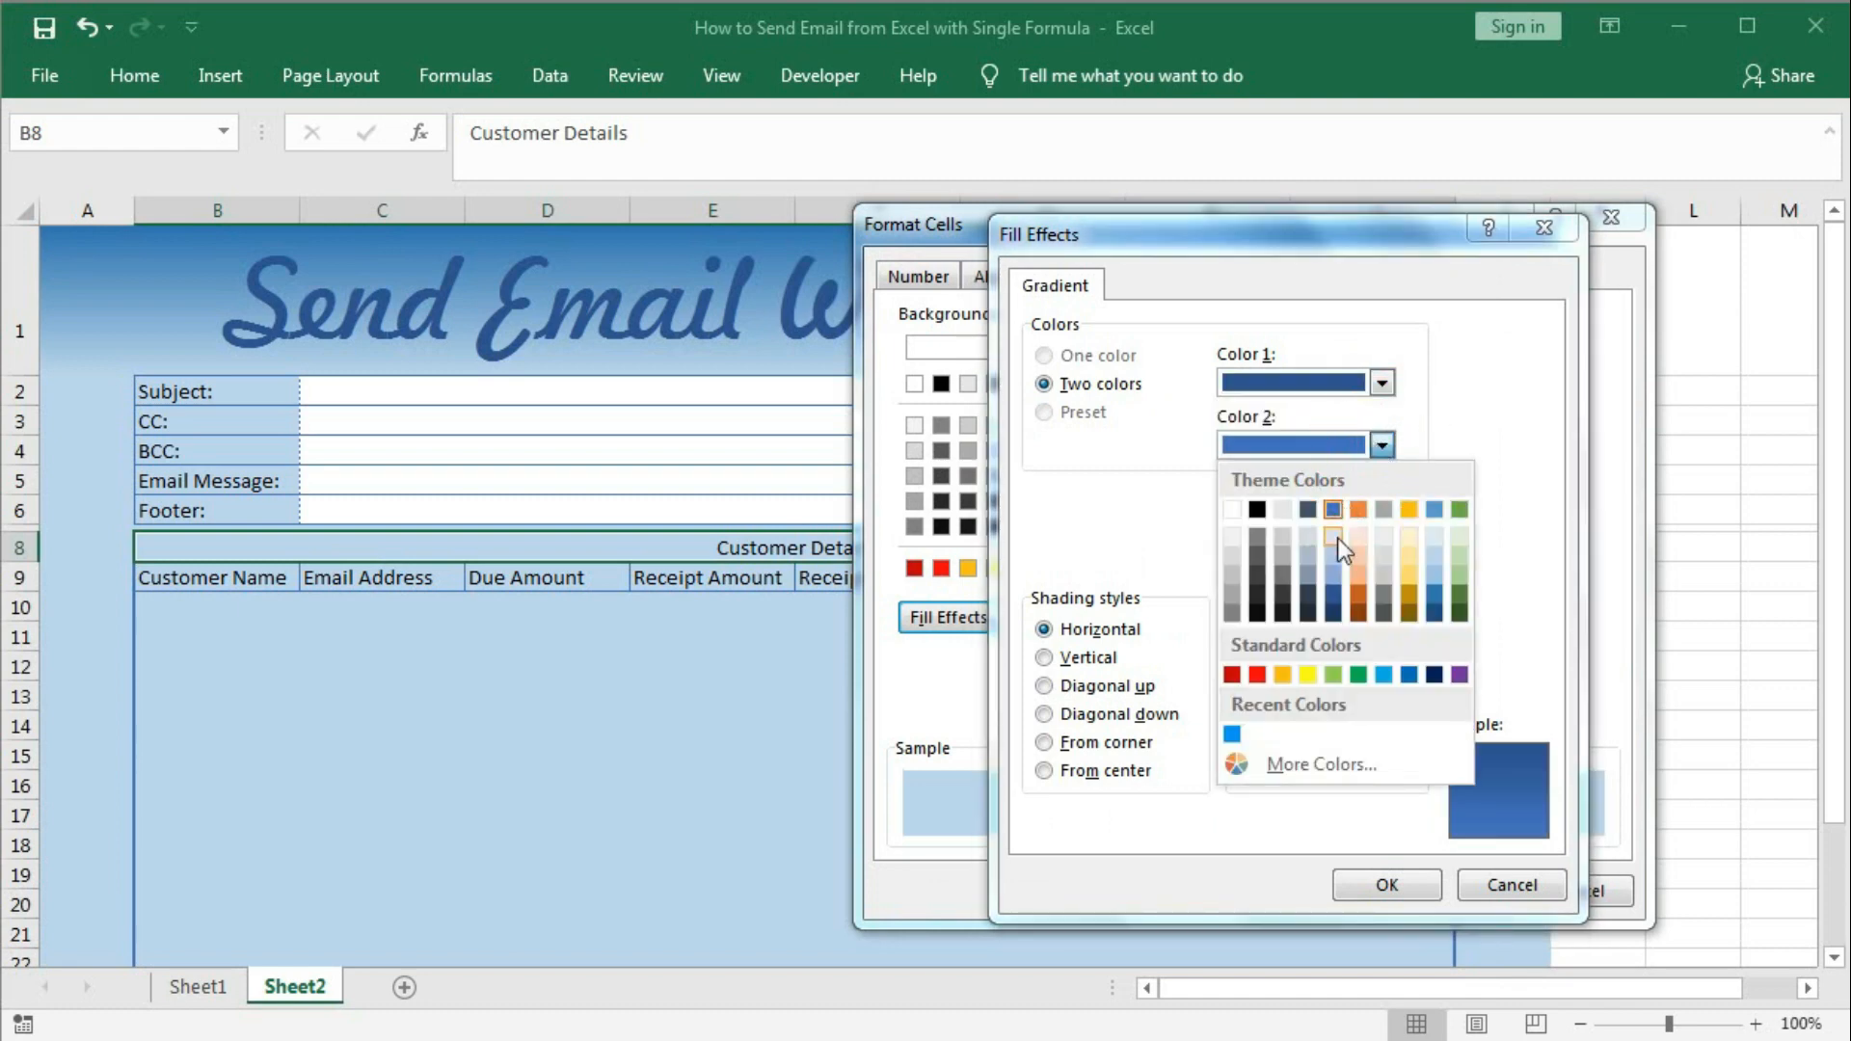
left_click(1333, 538)
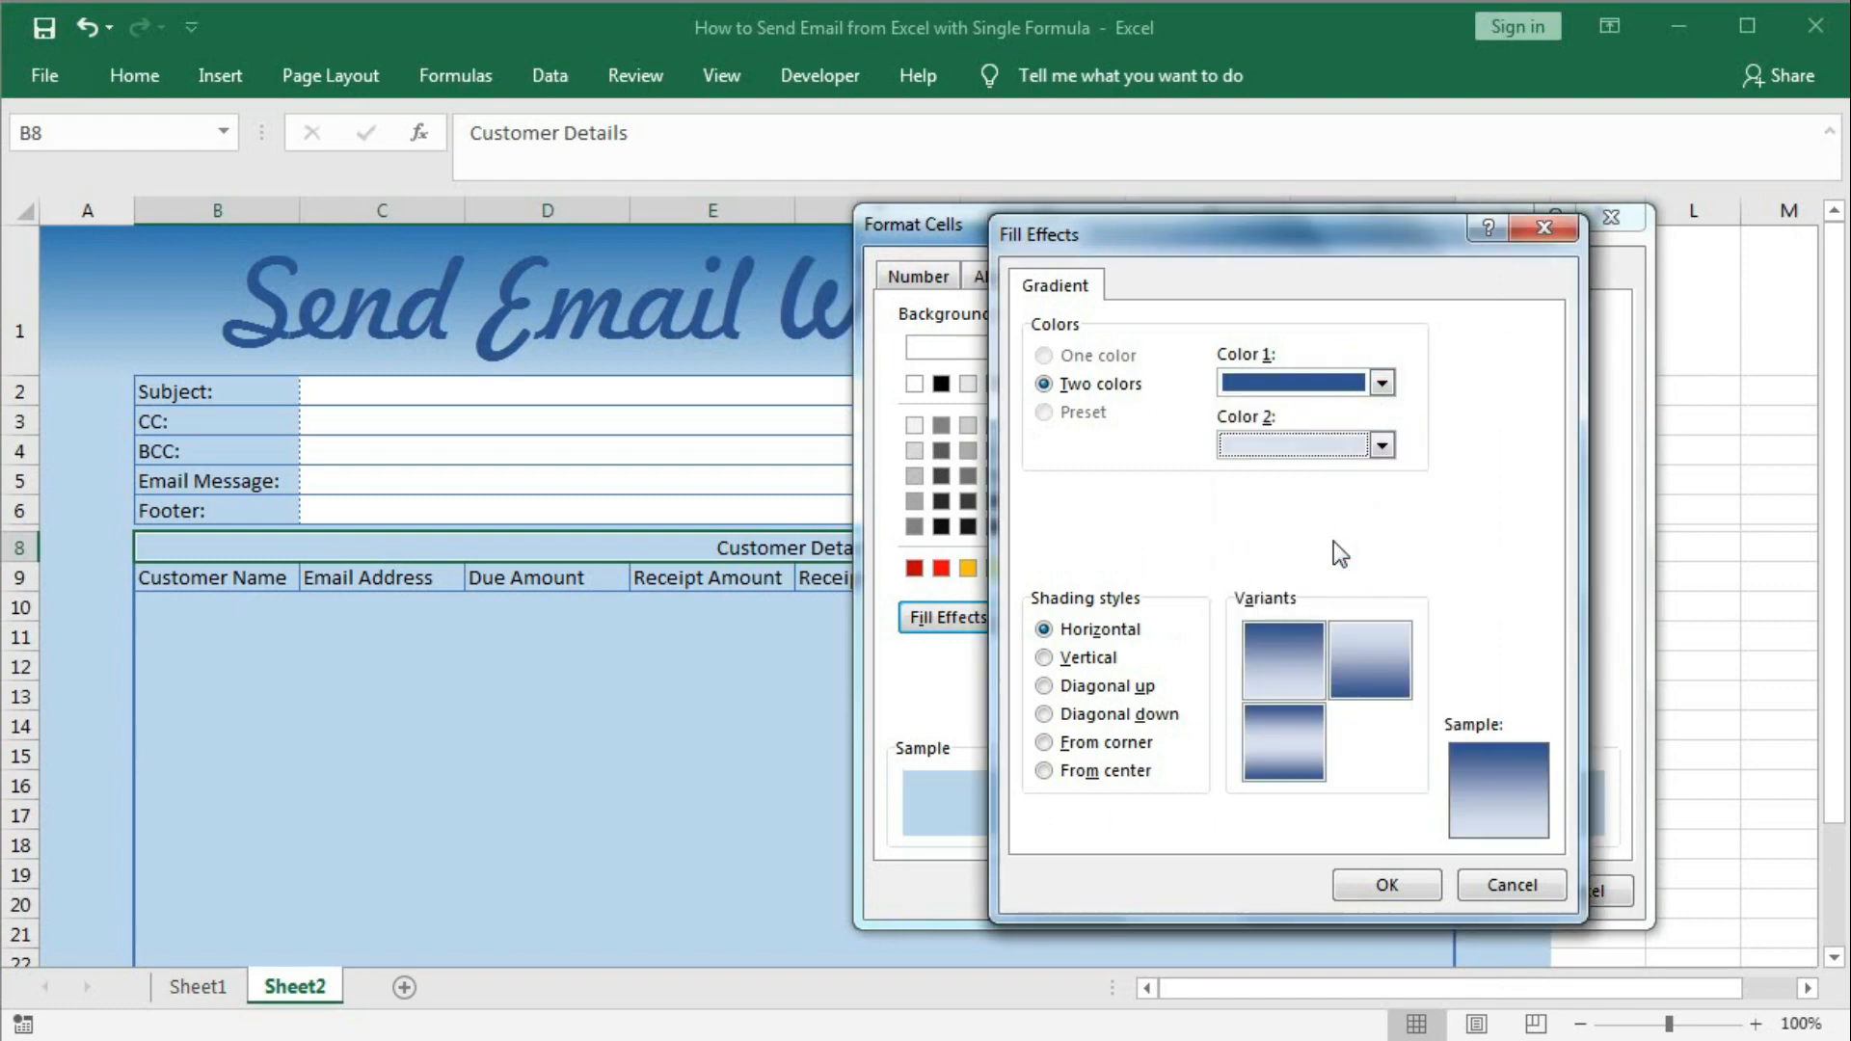
left_click(1392, 881)
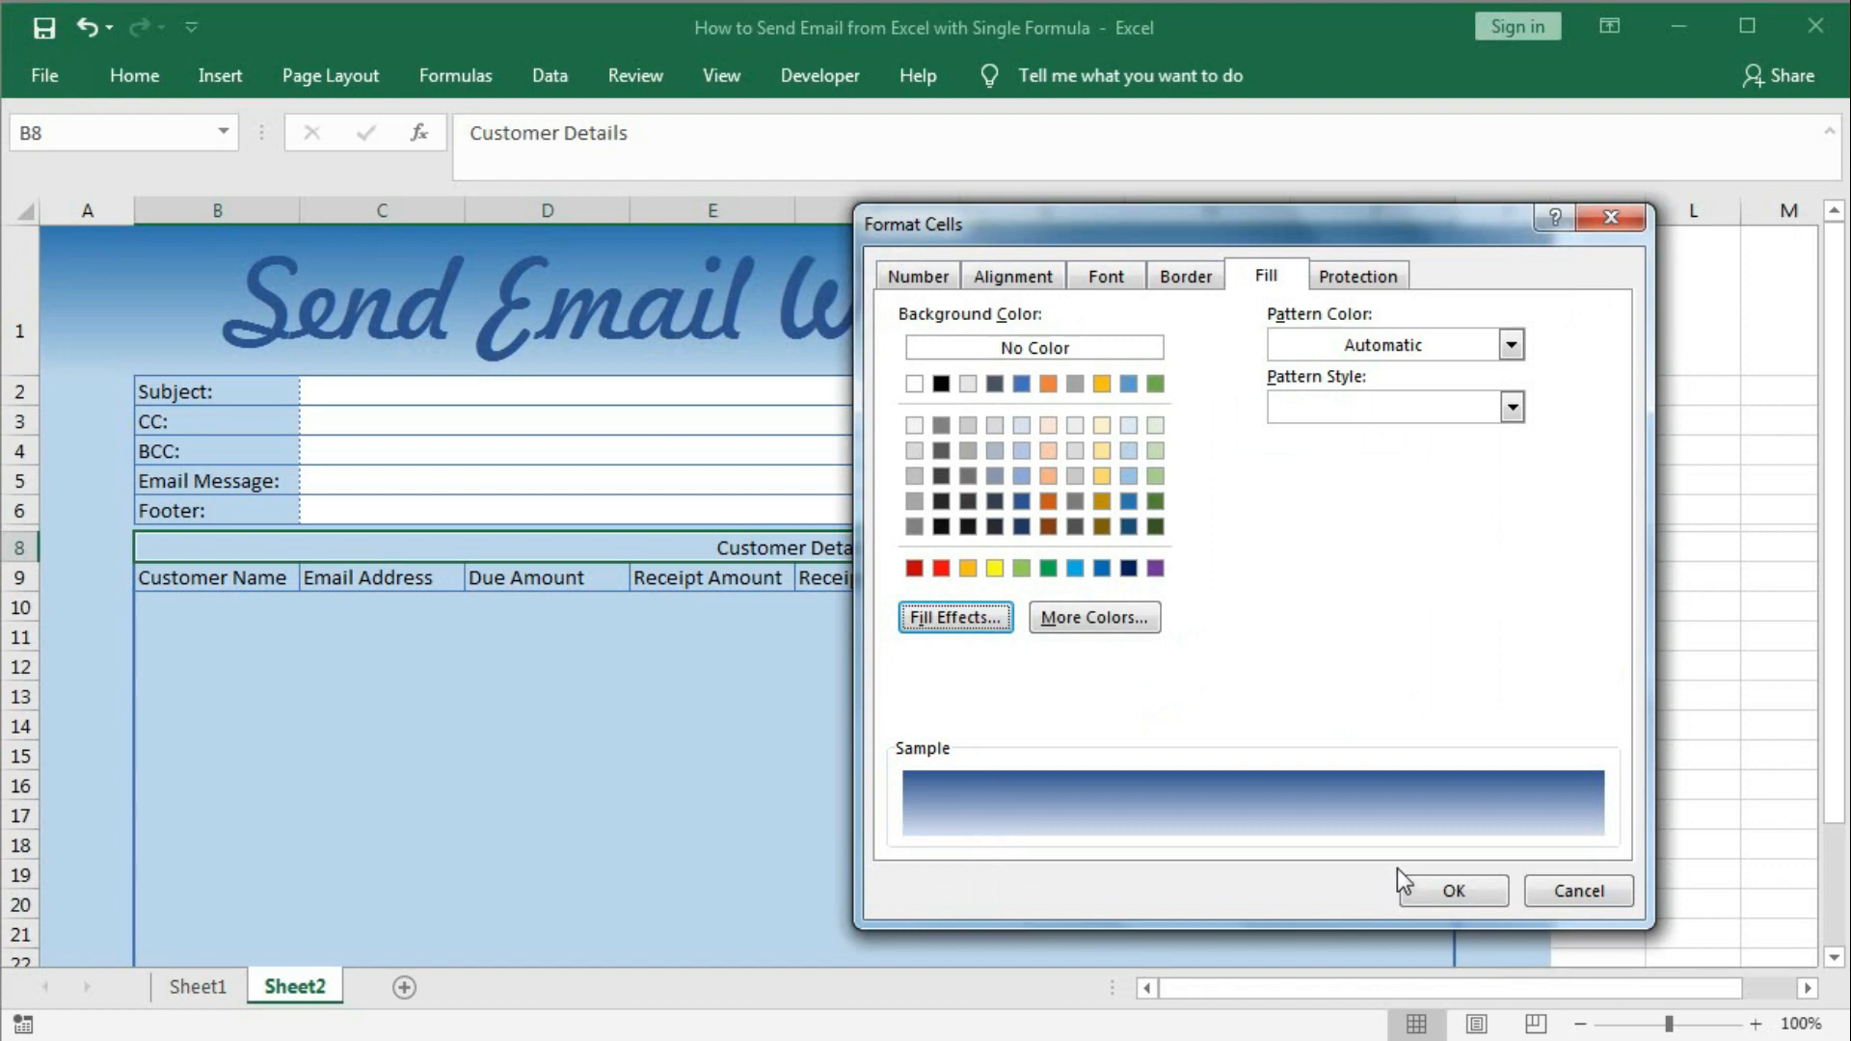
Switch the first gradient colour to a brighter blue with the first Horizontal variant, and apply.
key("Return")
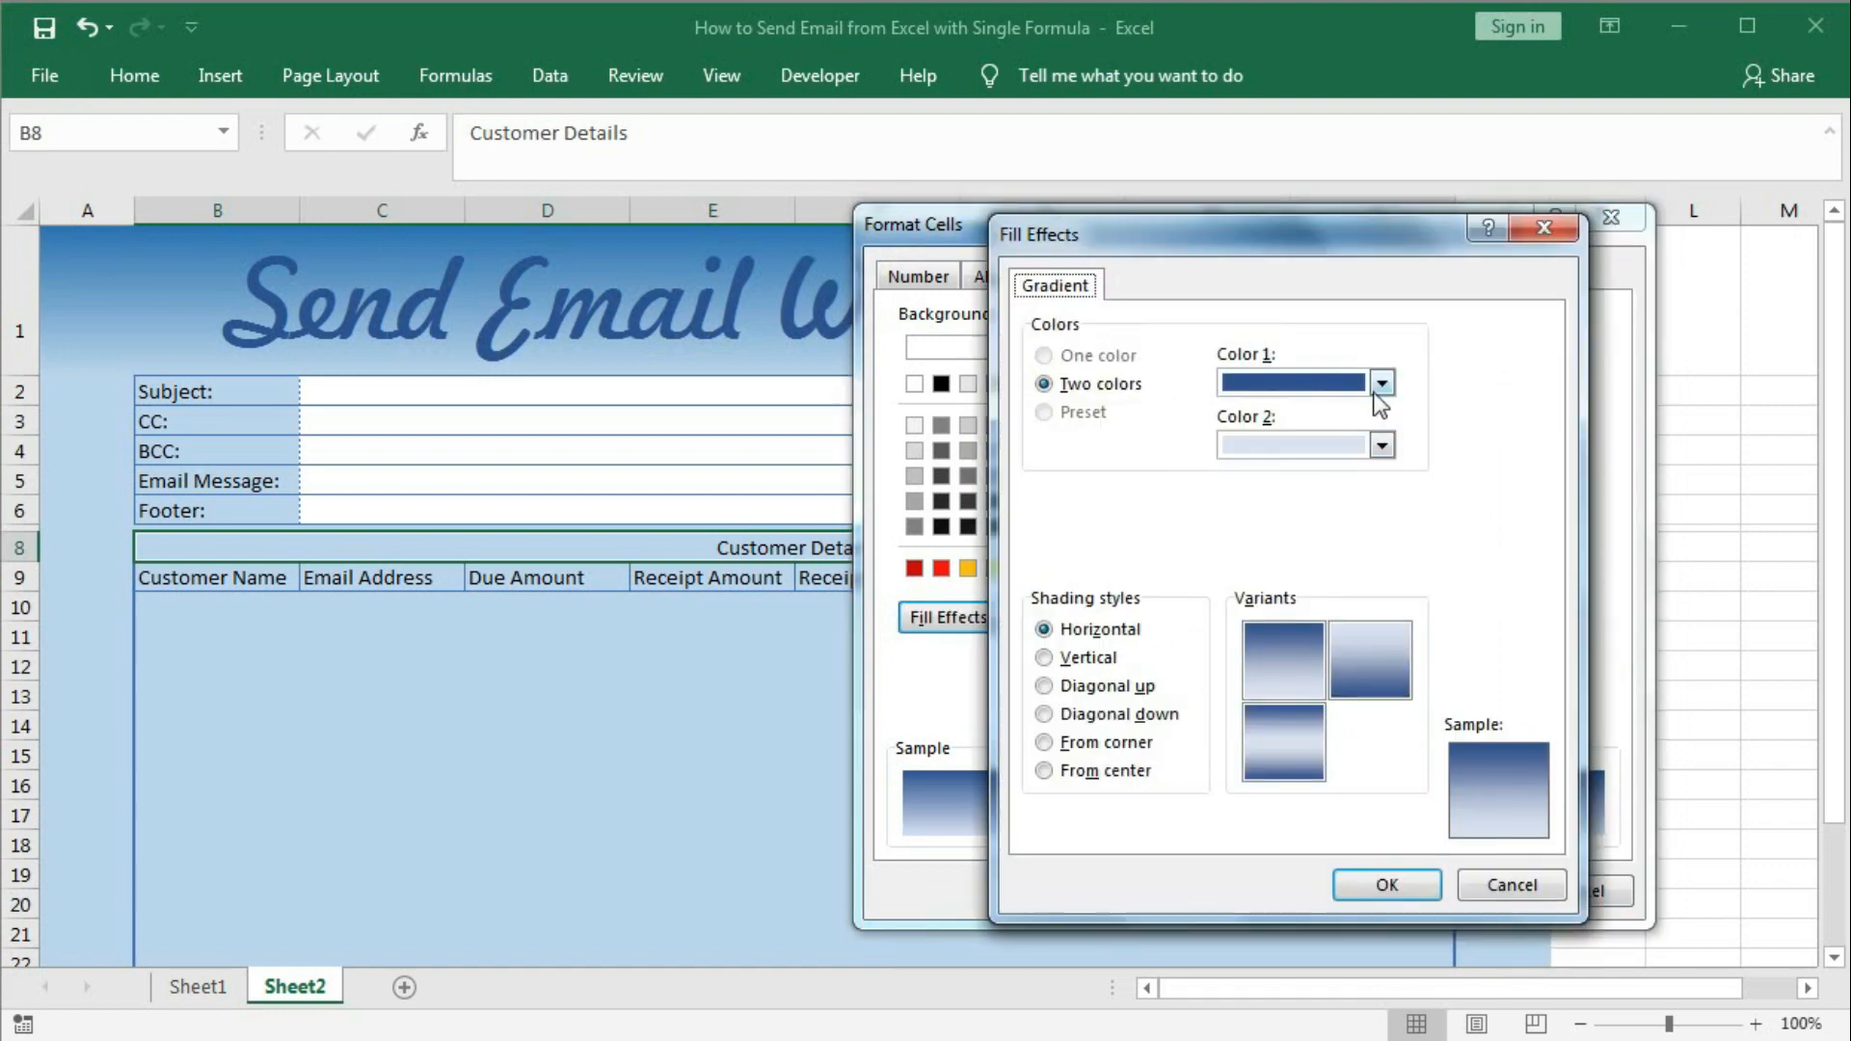
left_click(1381, 384)
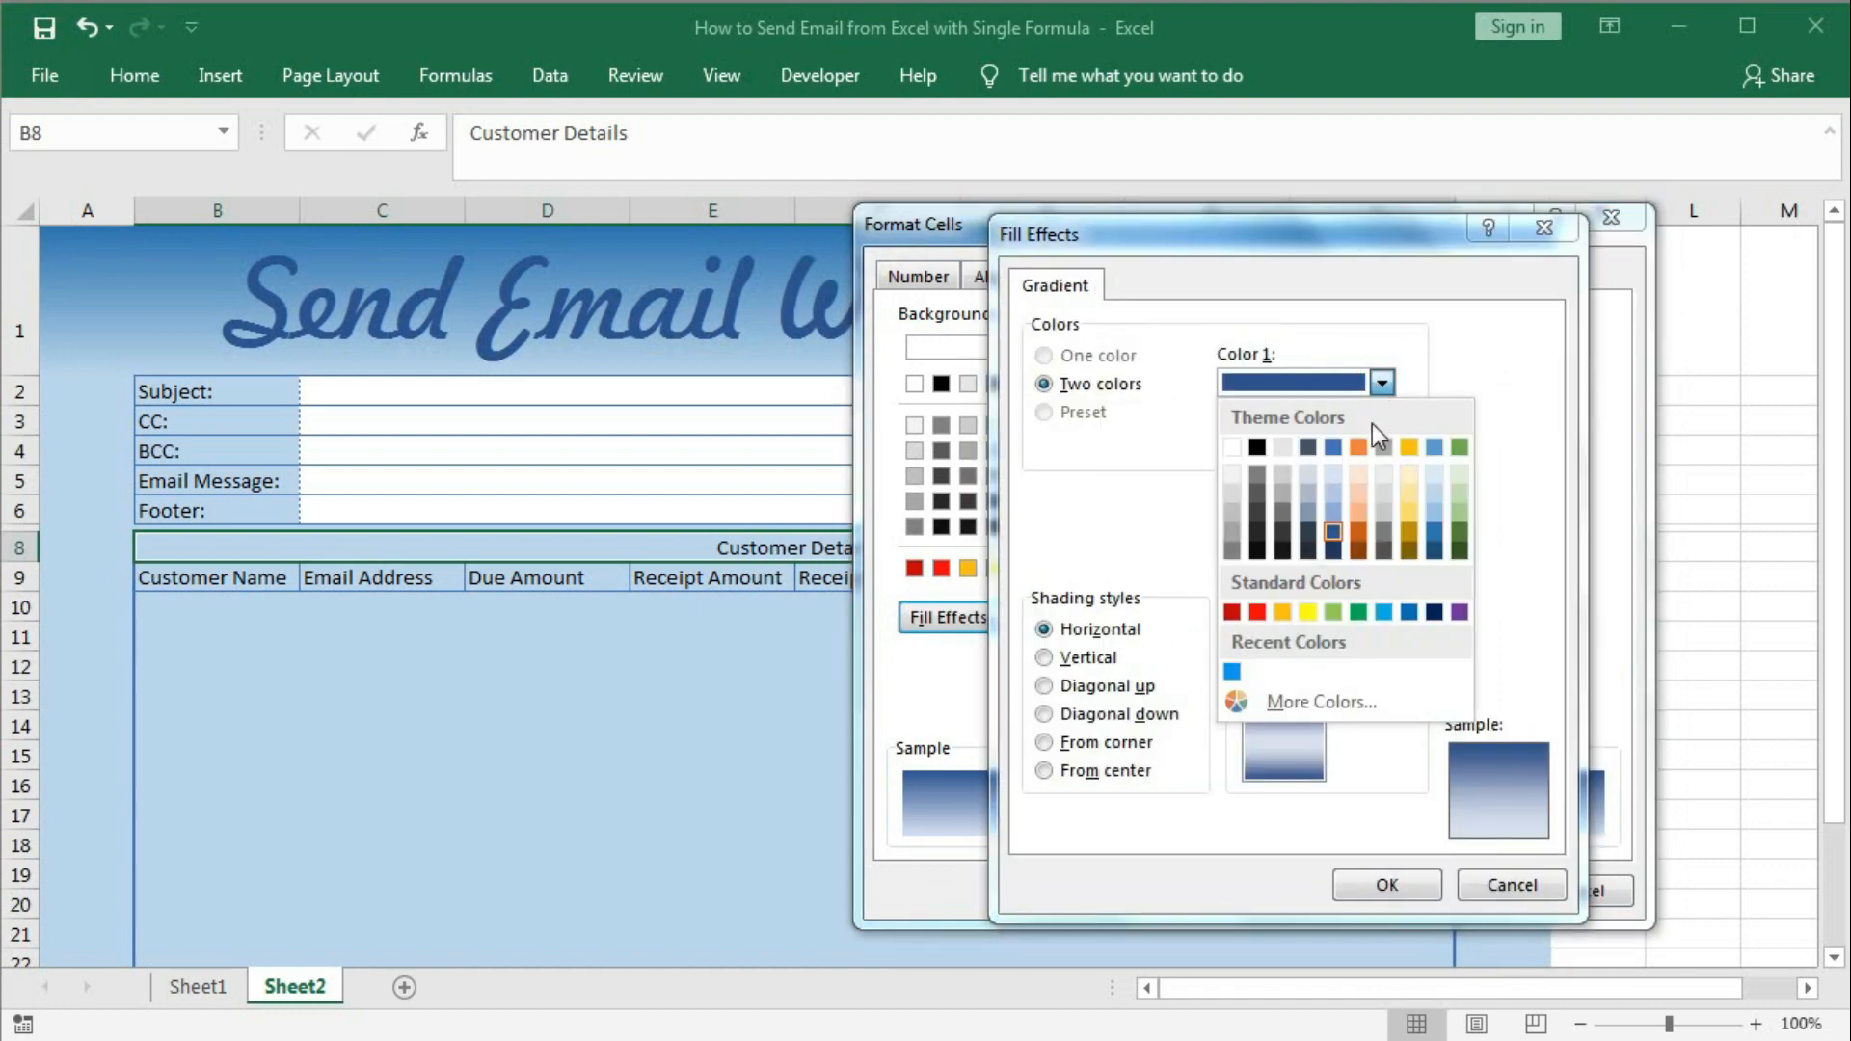
left_click(1430, 535)
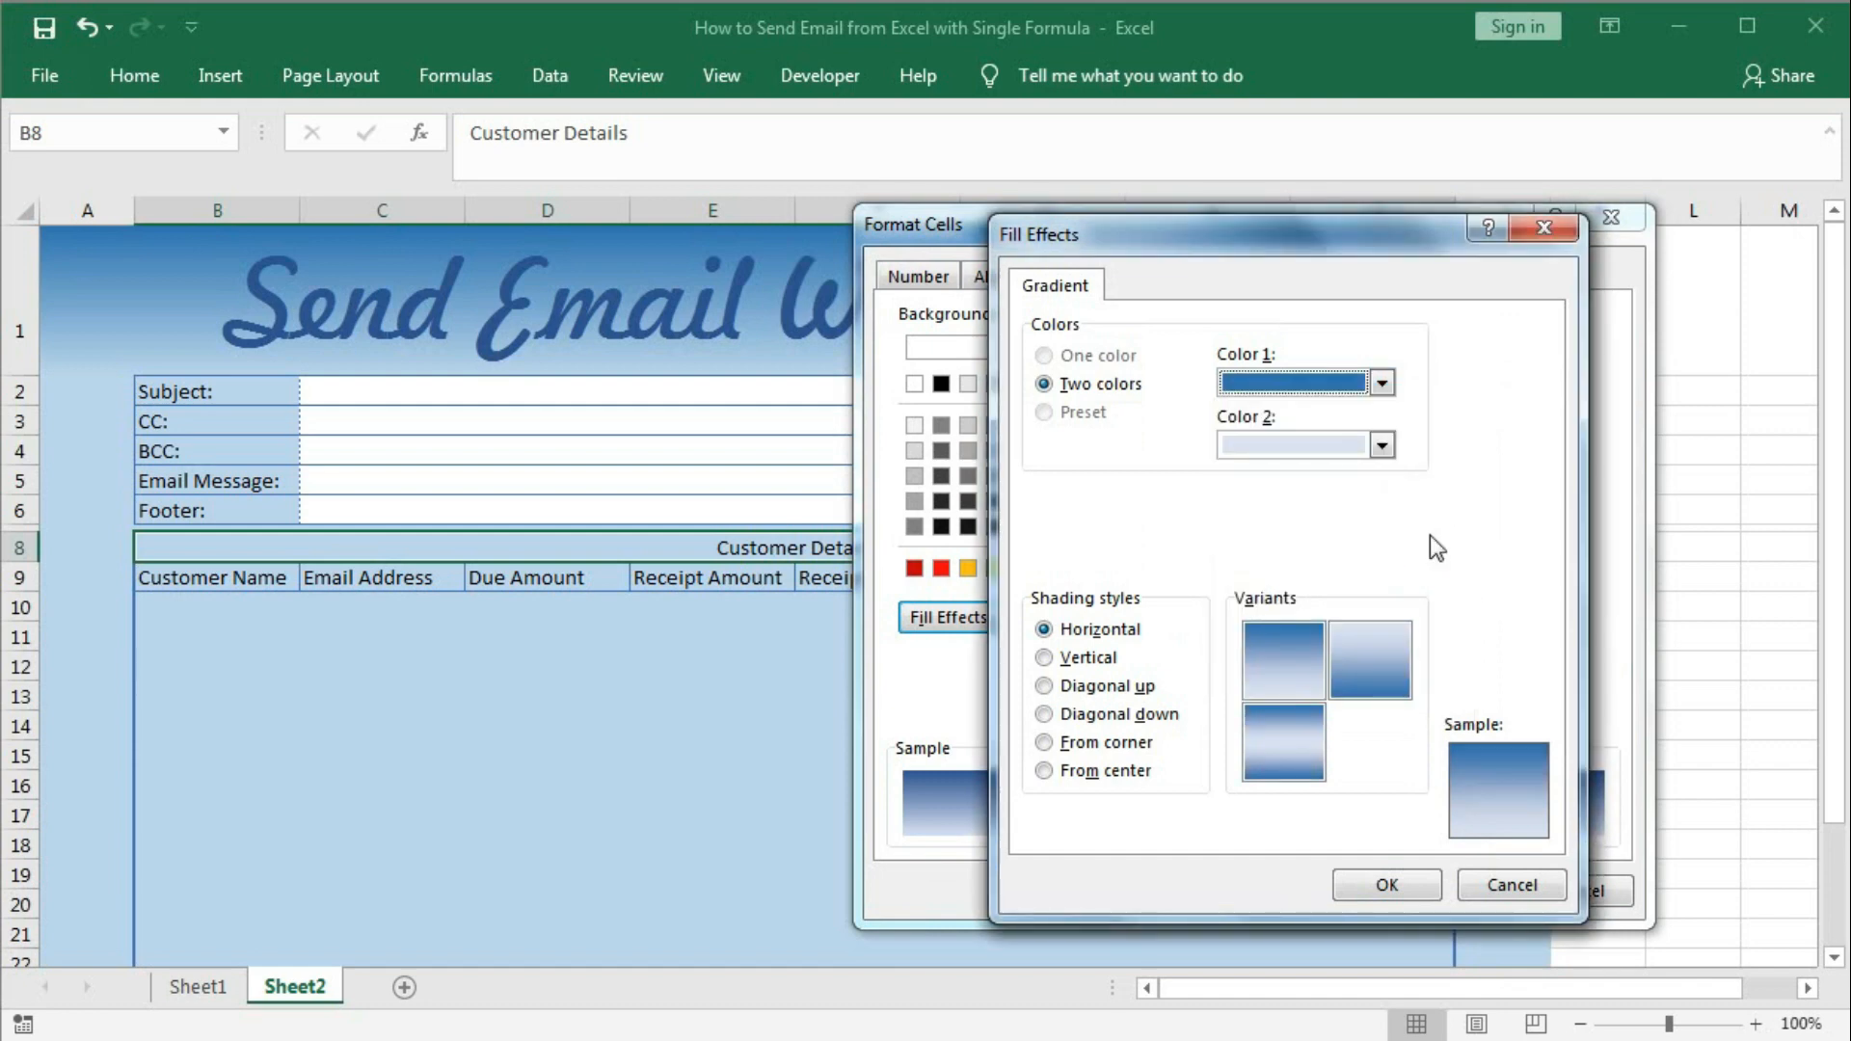
left_click(1382, 384)
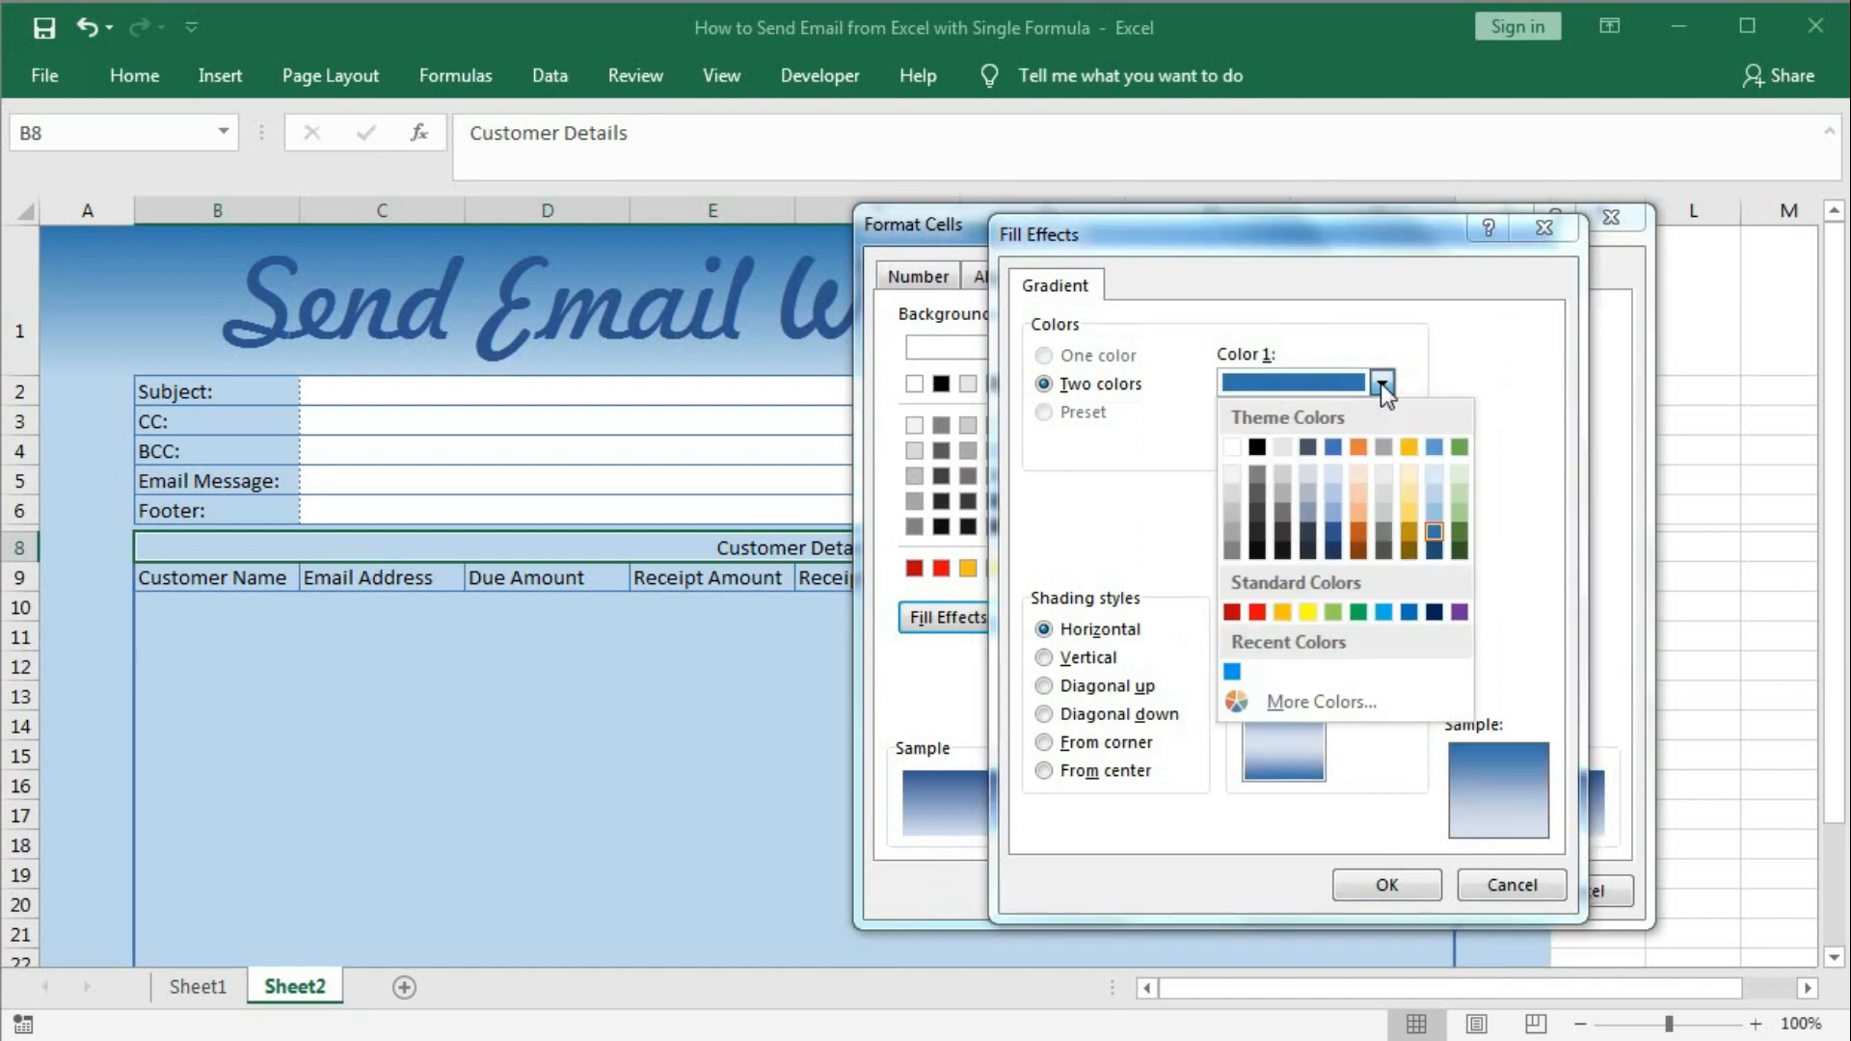
left_click(1382, 383)
left_click(1291, 665)
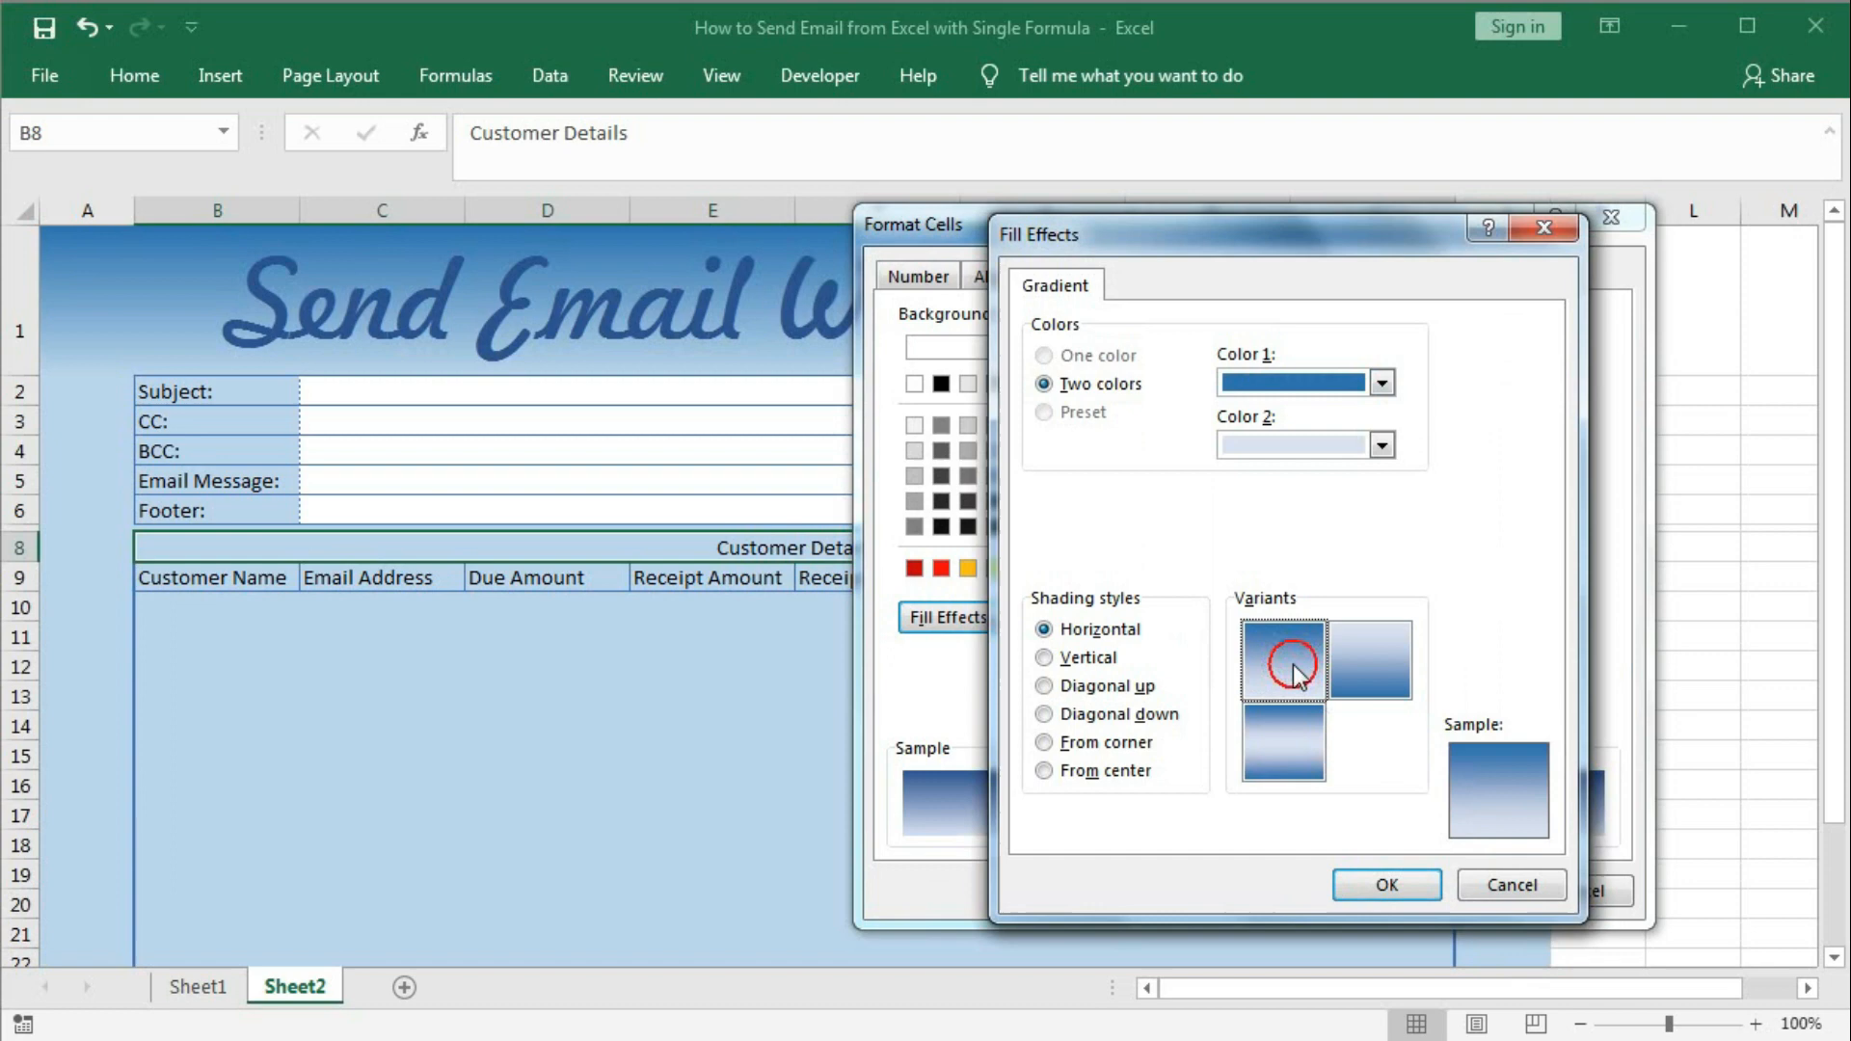
left_click(1386, 879)
left_click(1456, 890)
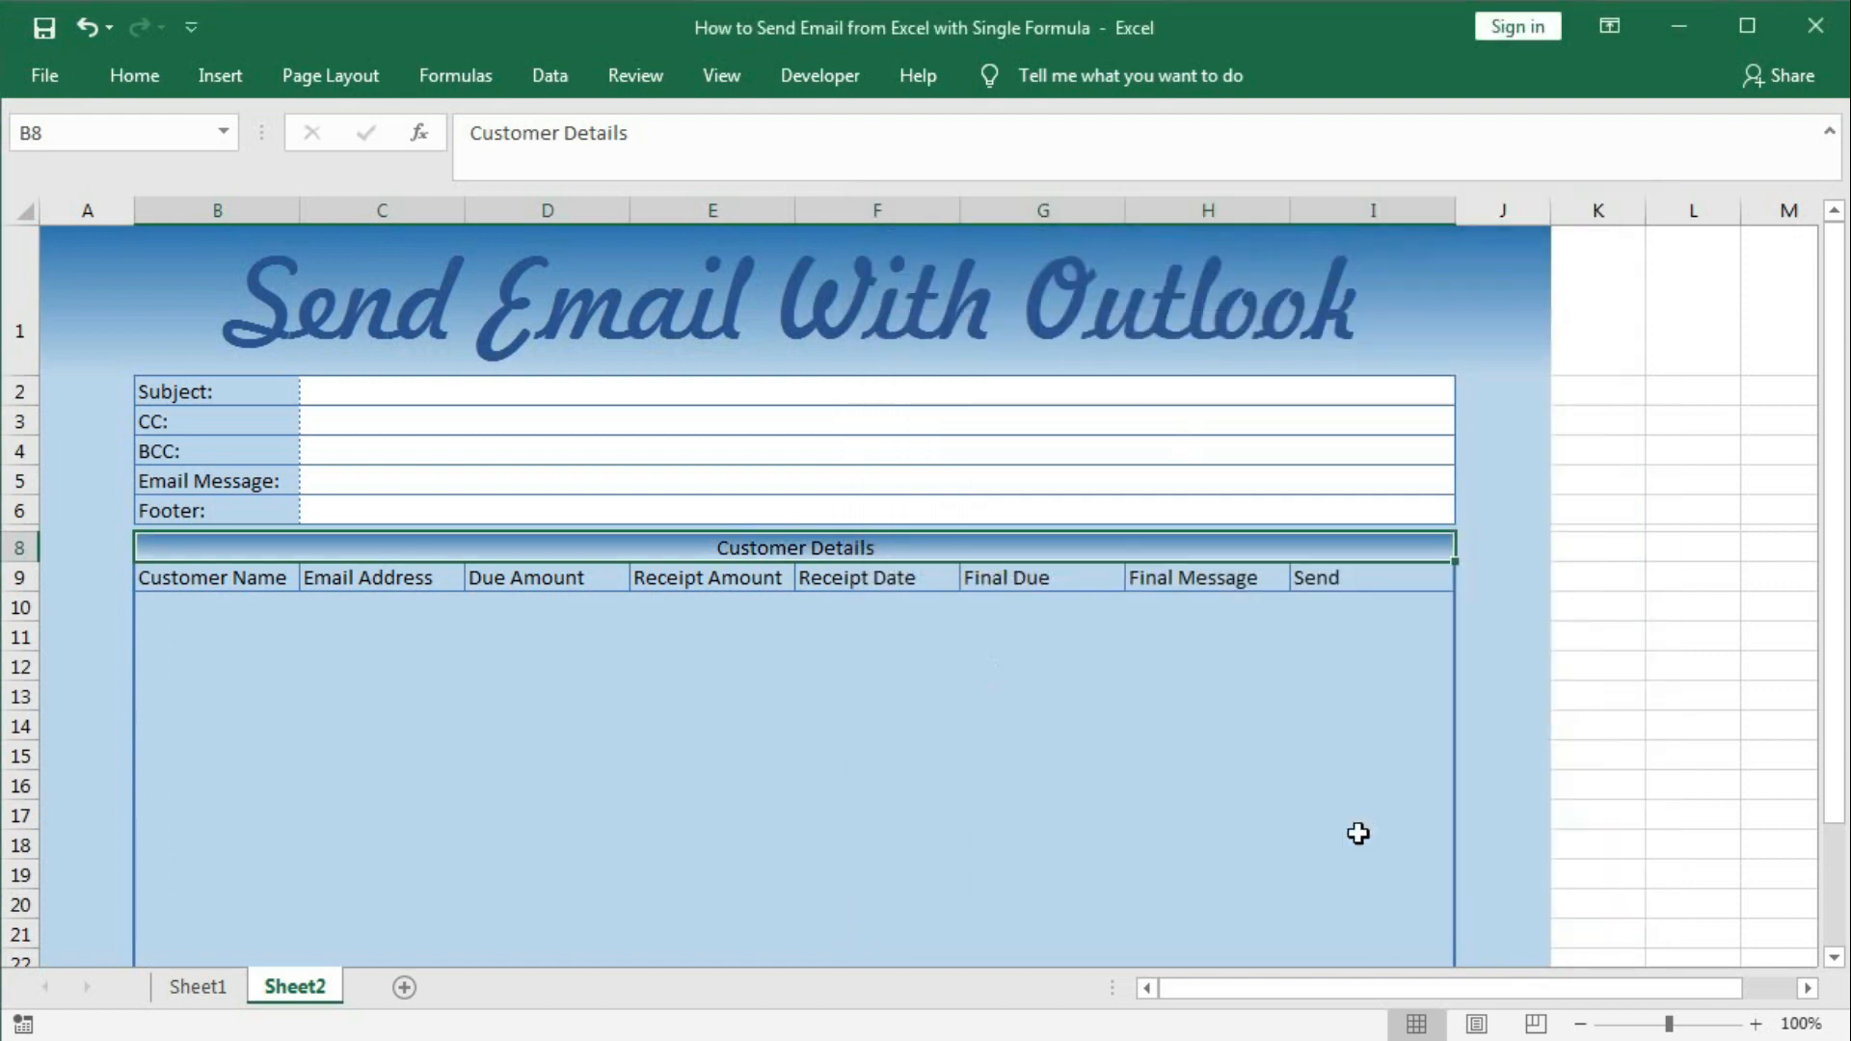
Fill header row B9:I9 with Blue, Accent 5, Lighter 60%.
left_click(849, 675)
left_click_drag(265, 569, 1398, 576)
left_click(140, 77)
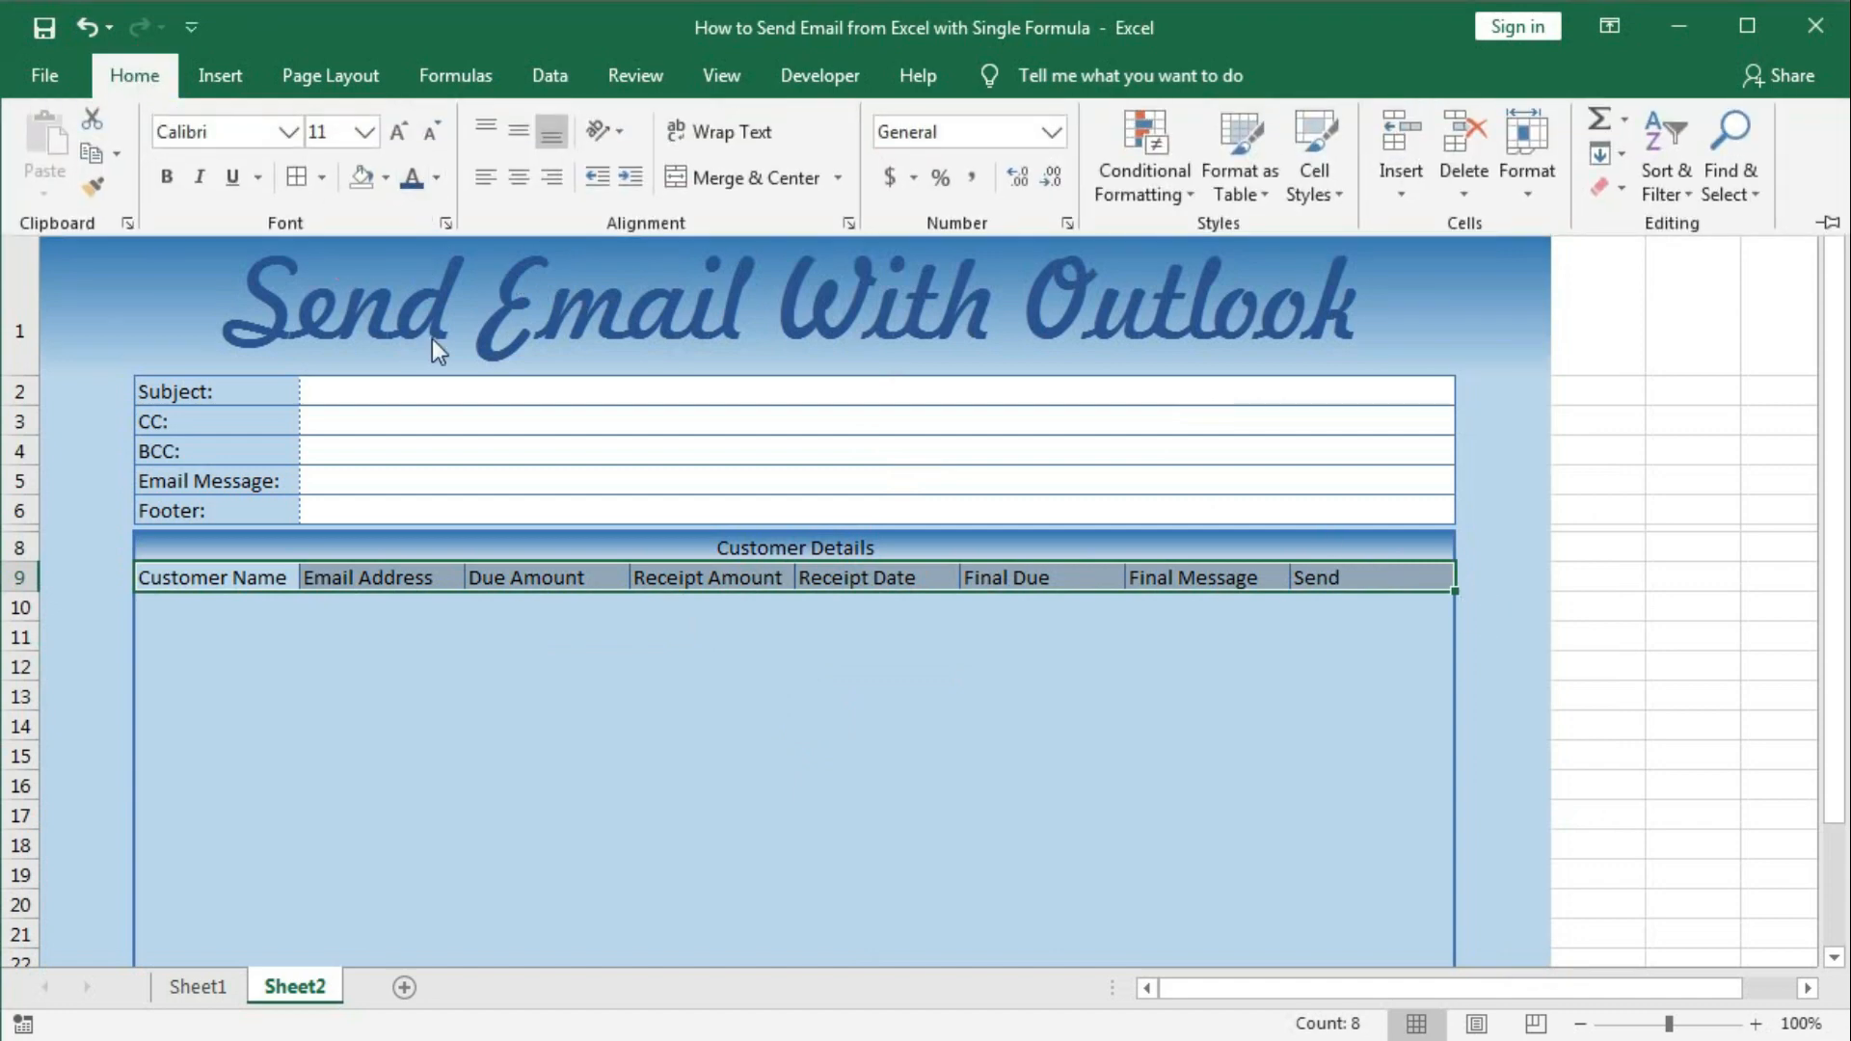
left_click(384, 178)
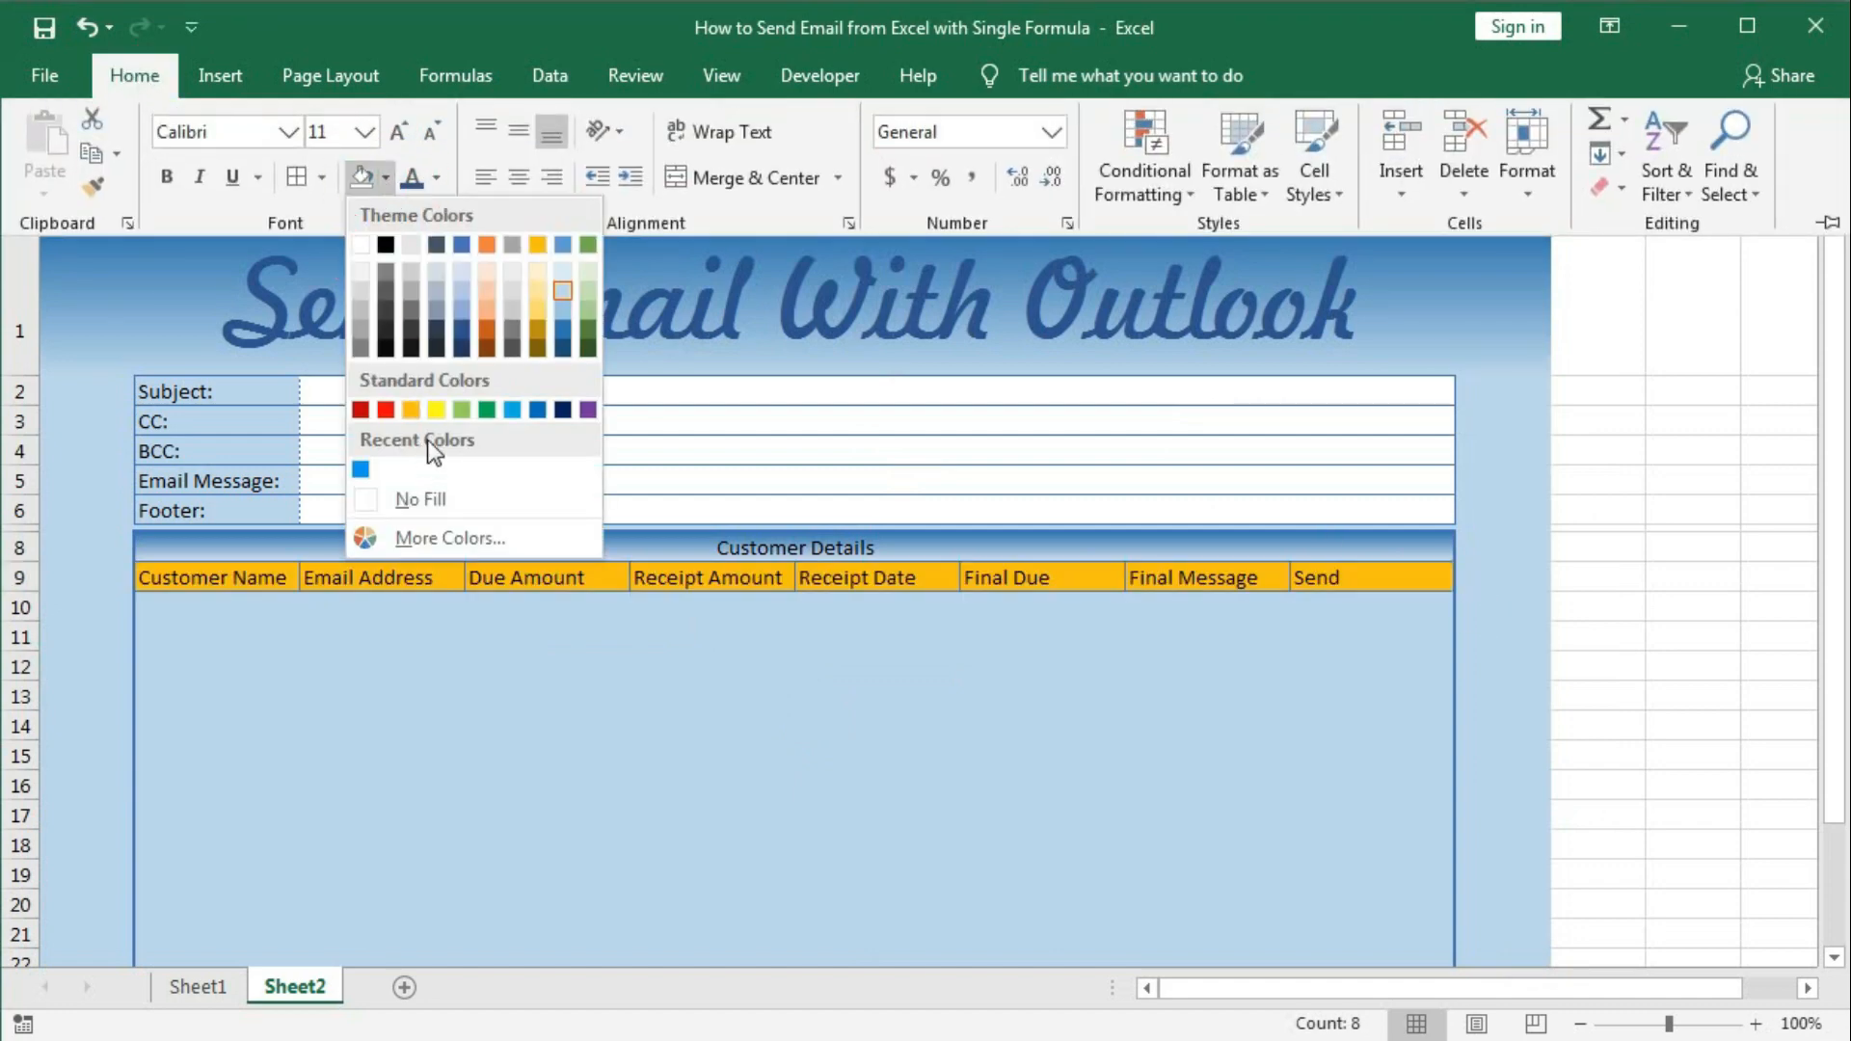
left_click(562, 293)
left_click(752, 700)
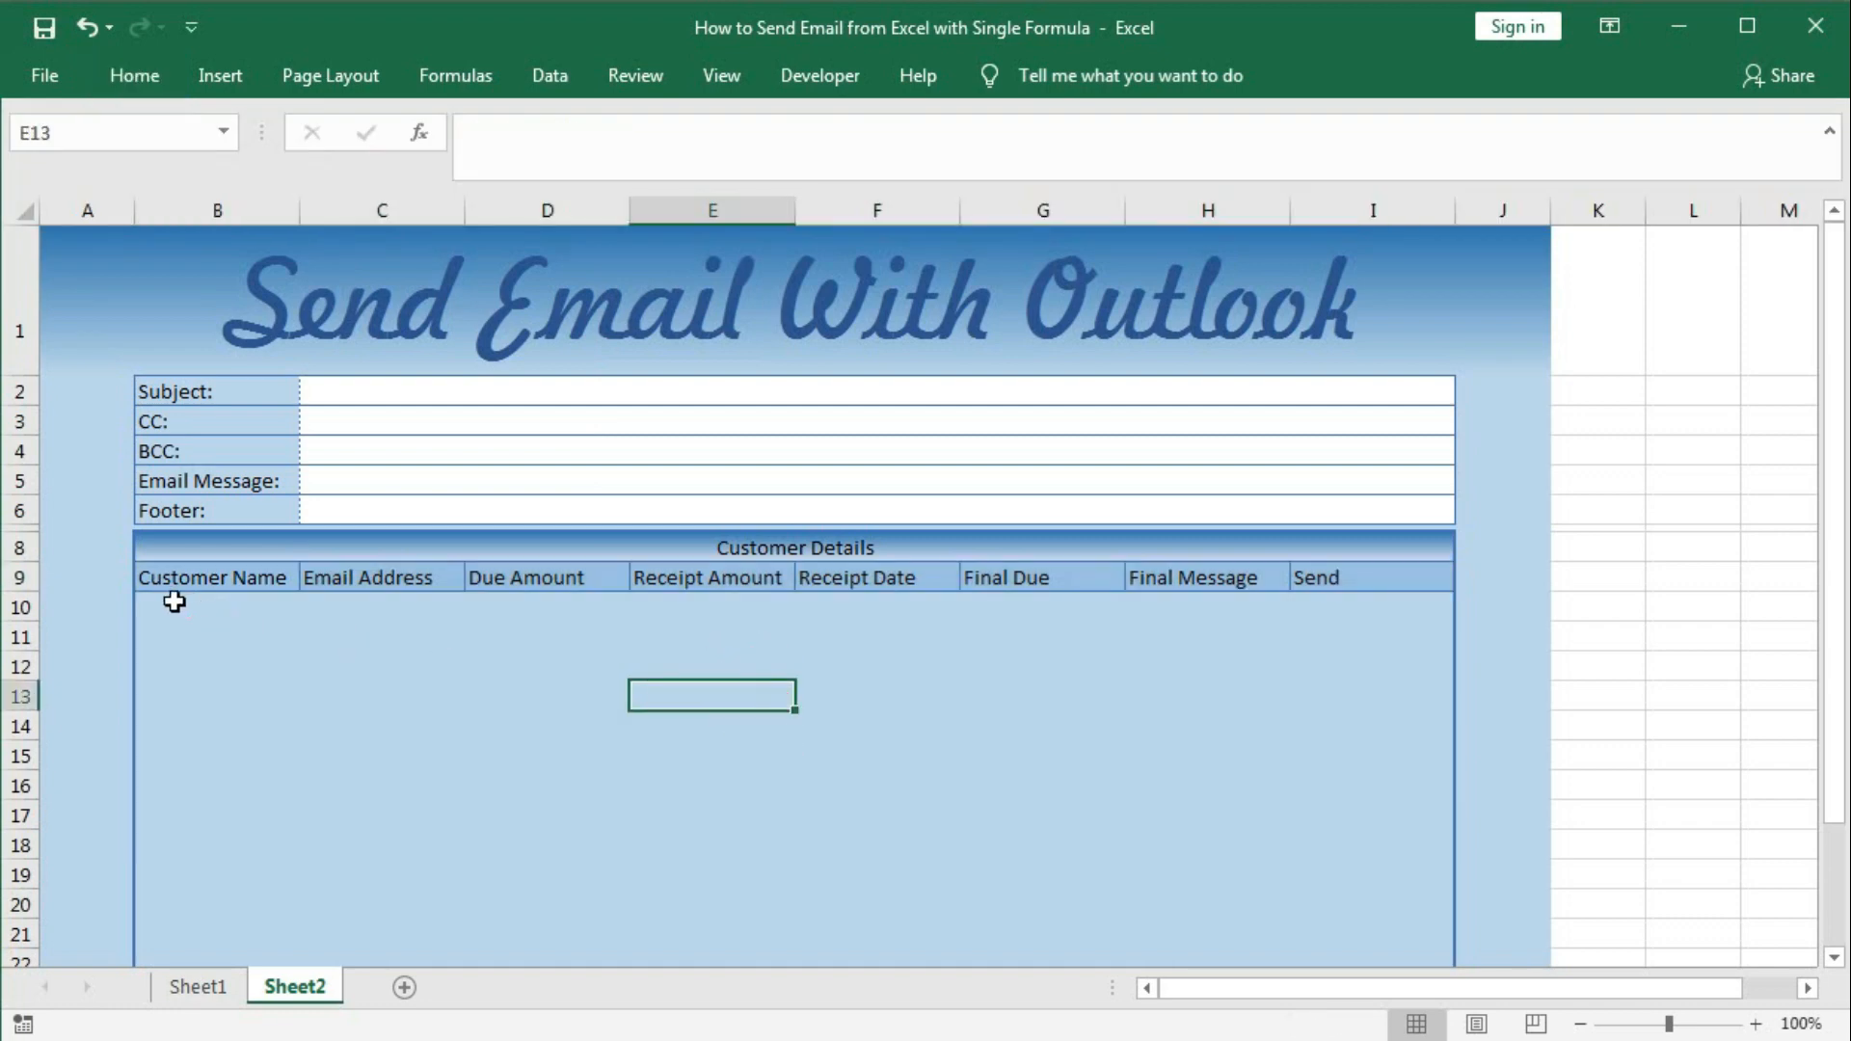
Select customer rows B10:I29 and start a new formula-based conditional formatting rule.
left_click_drag(165, 602, 1375, 864)
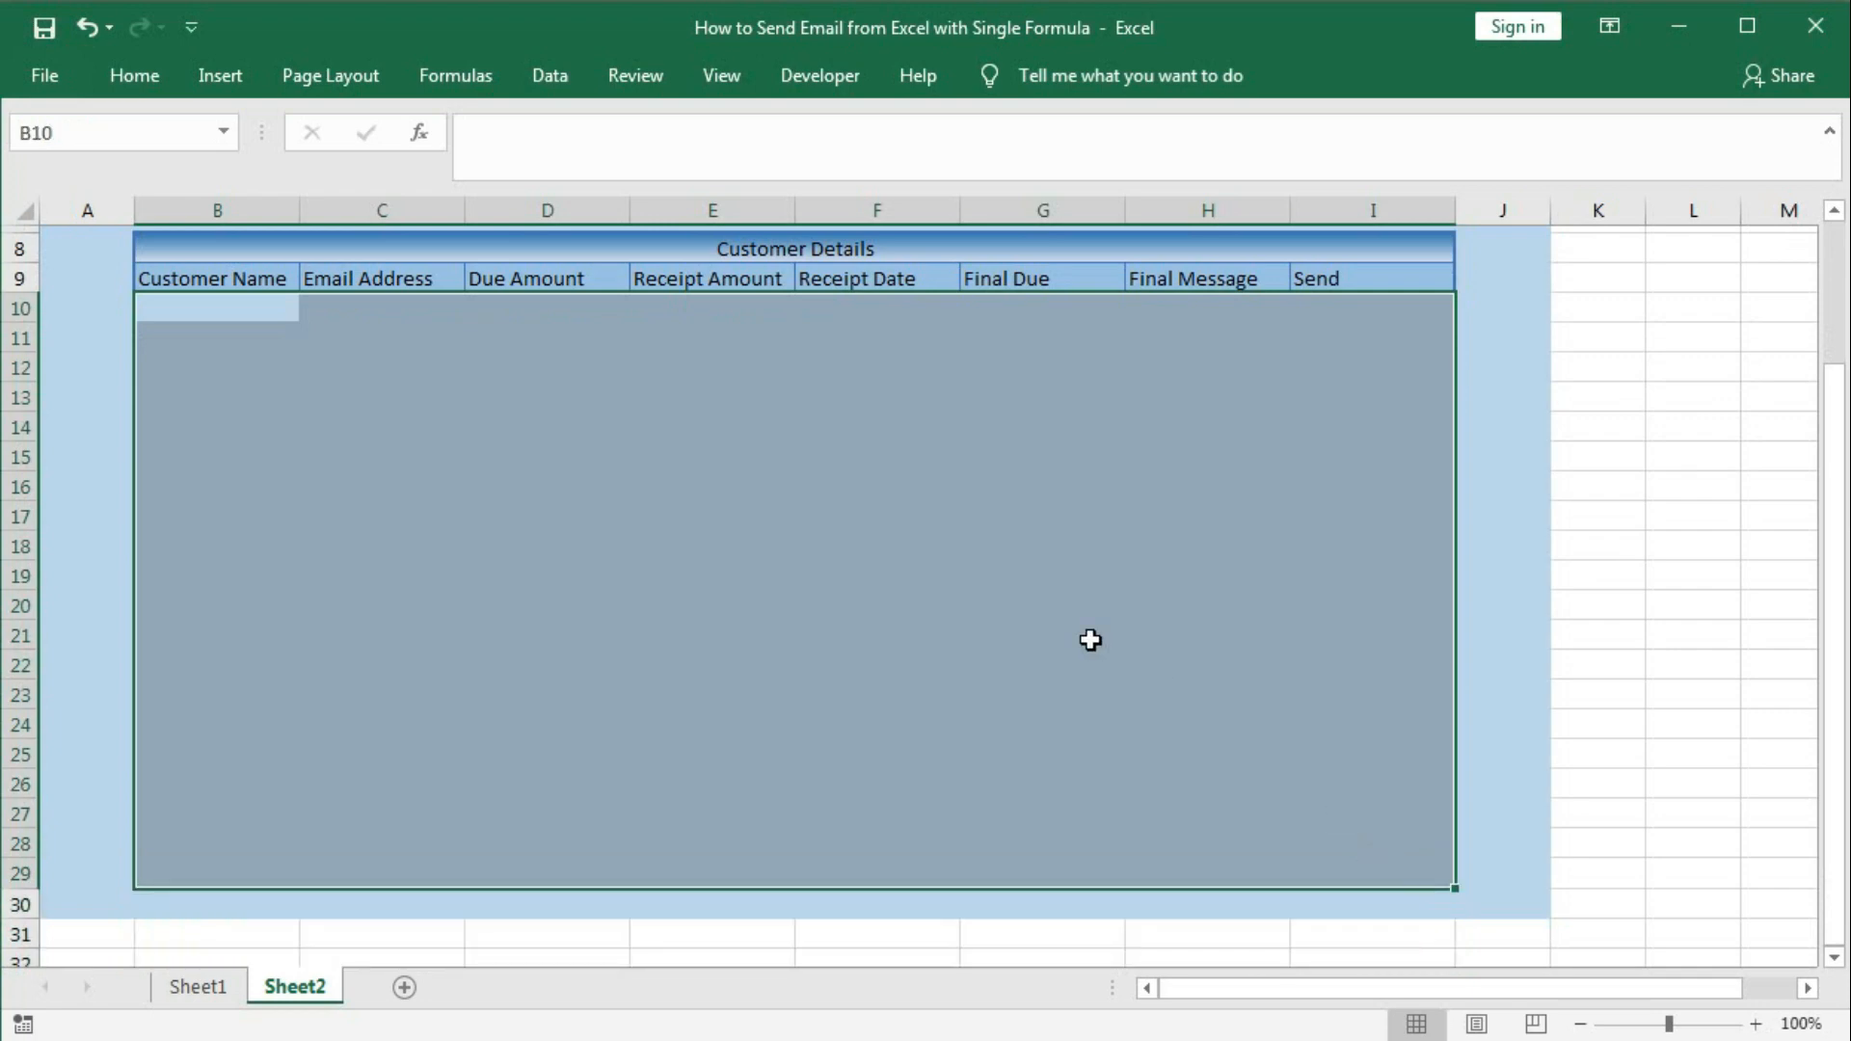
scroll(1085, 632, "up", 3)
scroll(1066, 630, "down", 1)
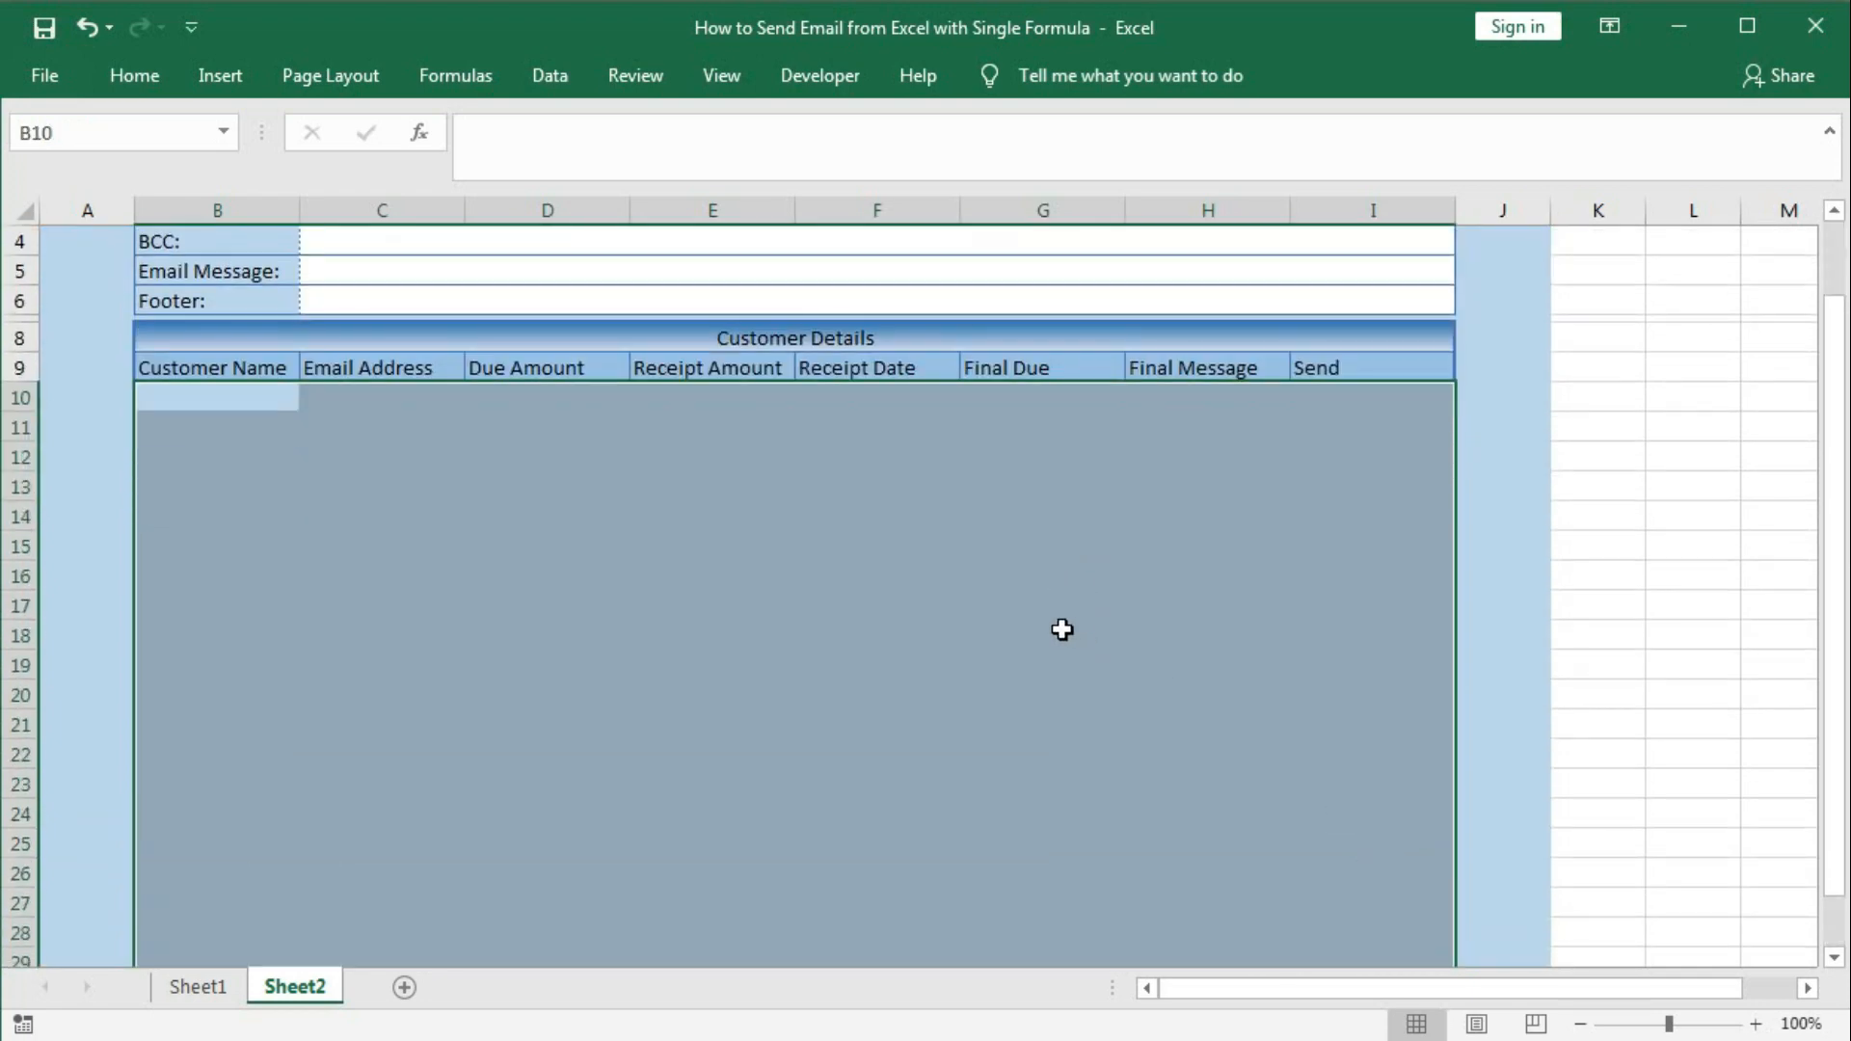
scroll(1062, 629, "up", 1)
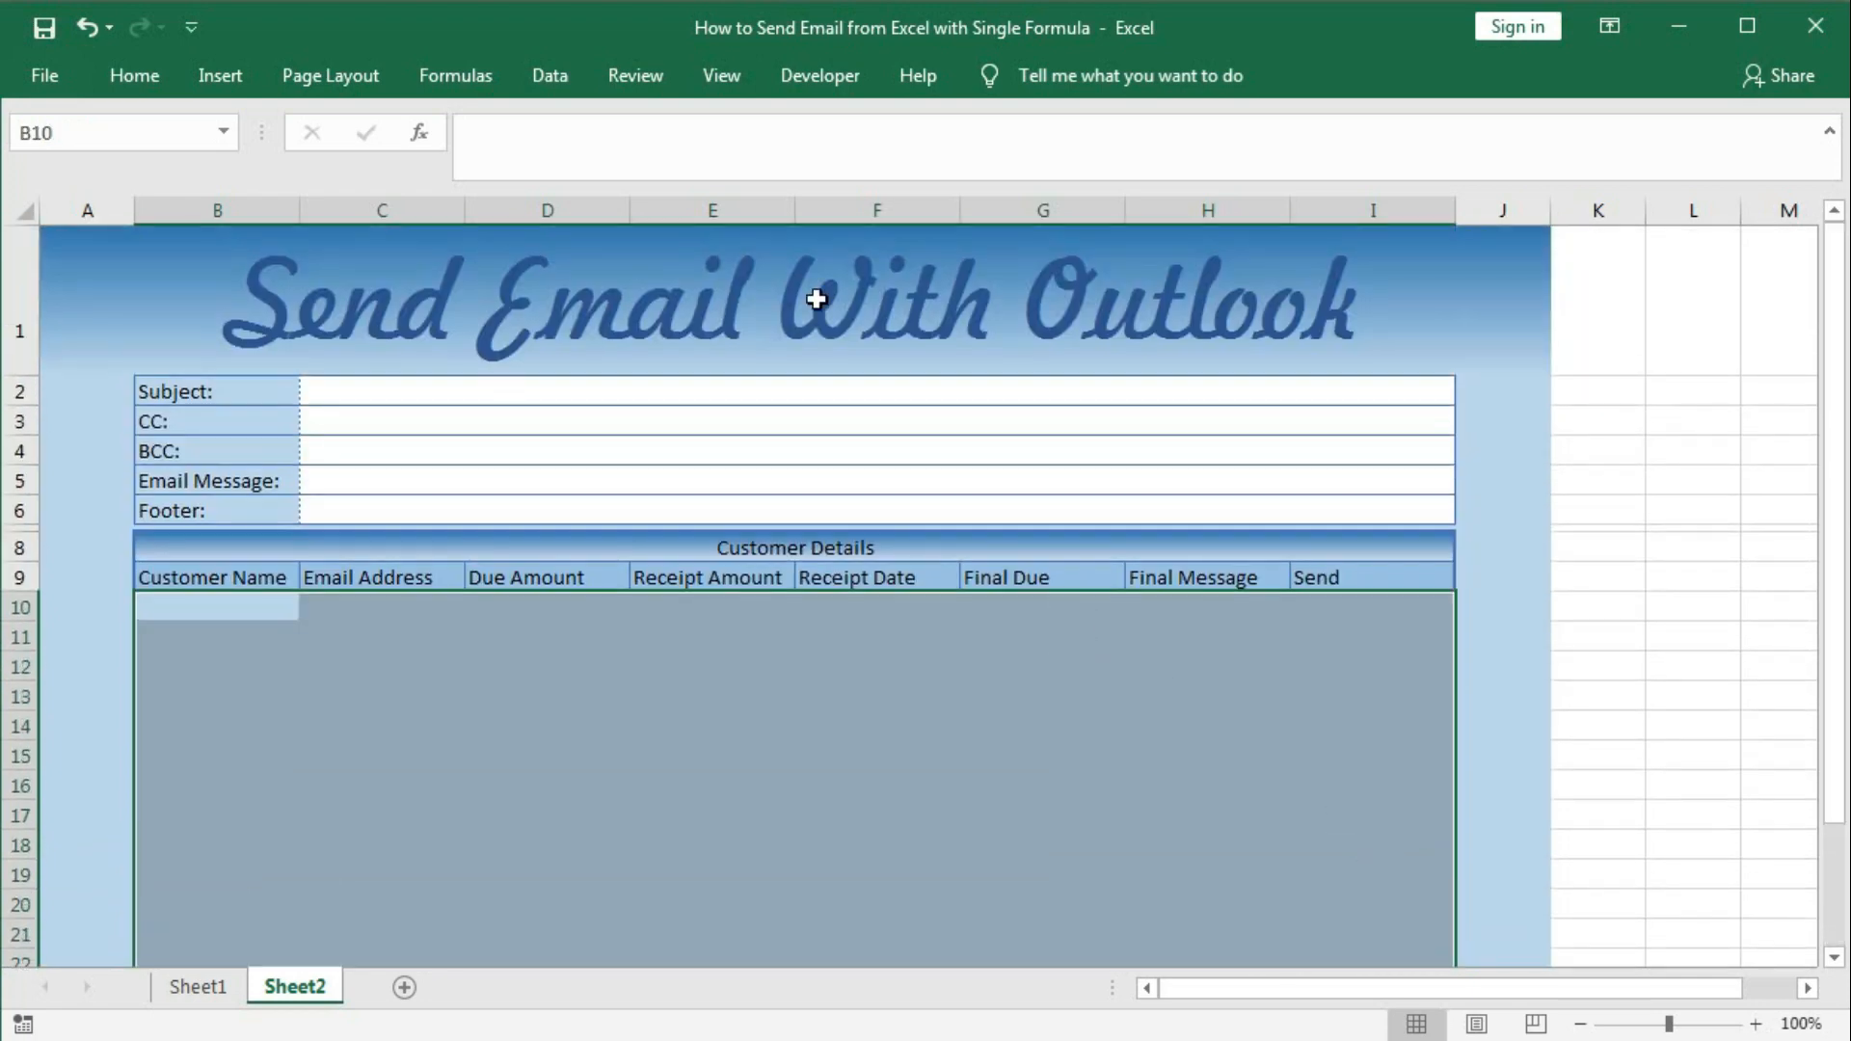
left_click(145, 82)
left_click(1153, 188)
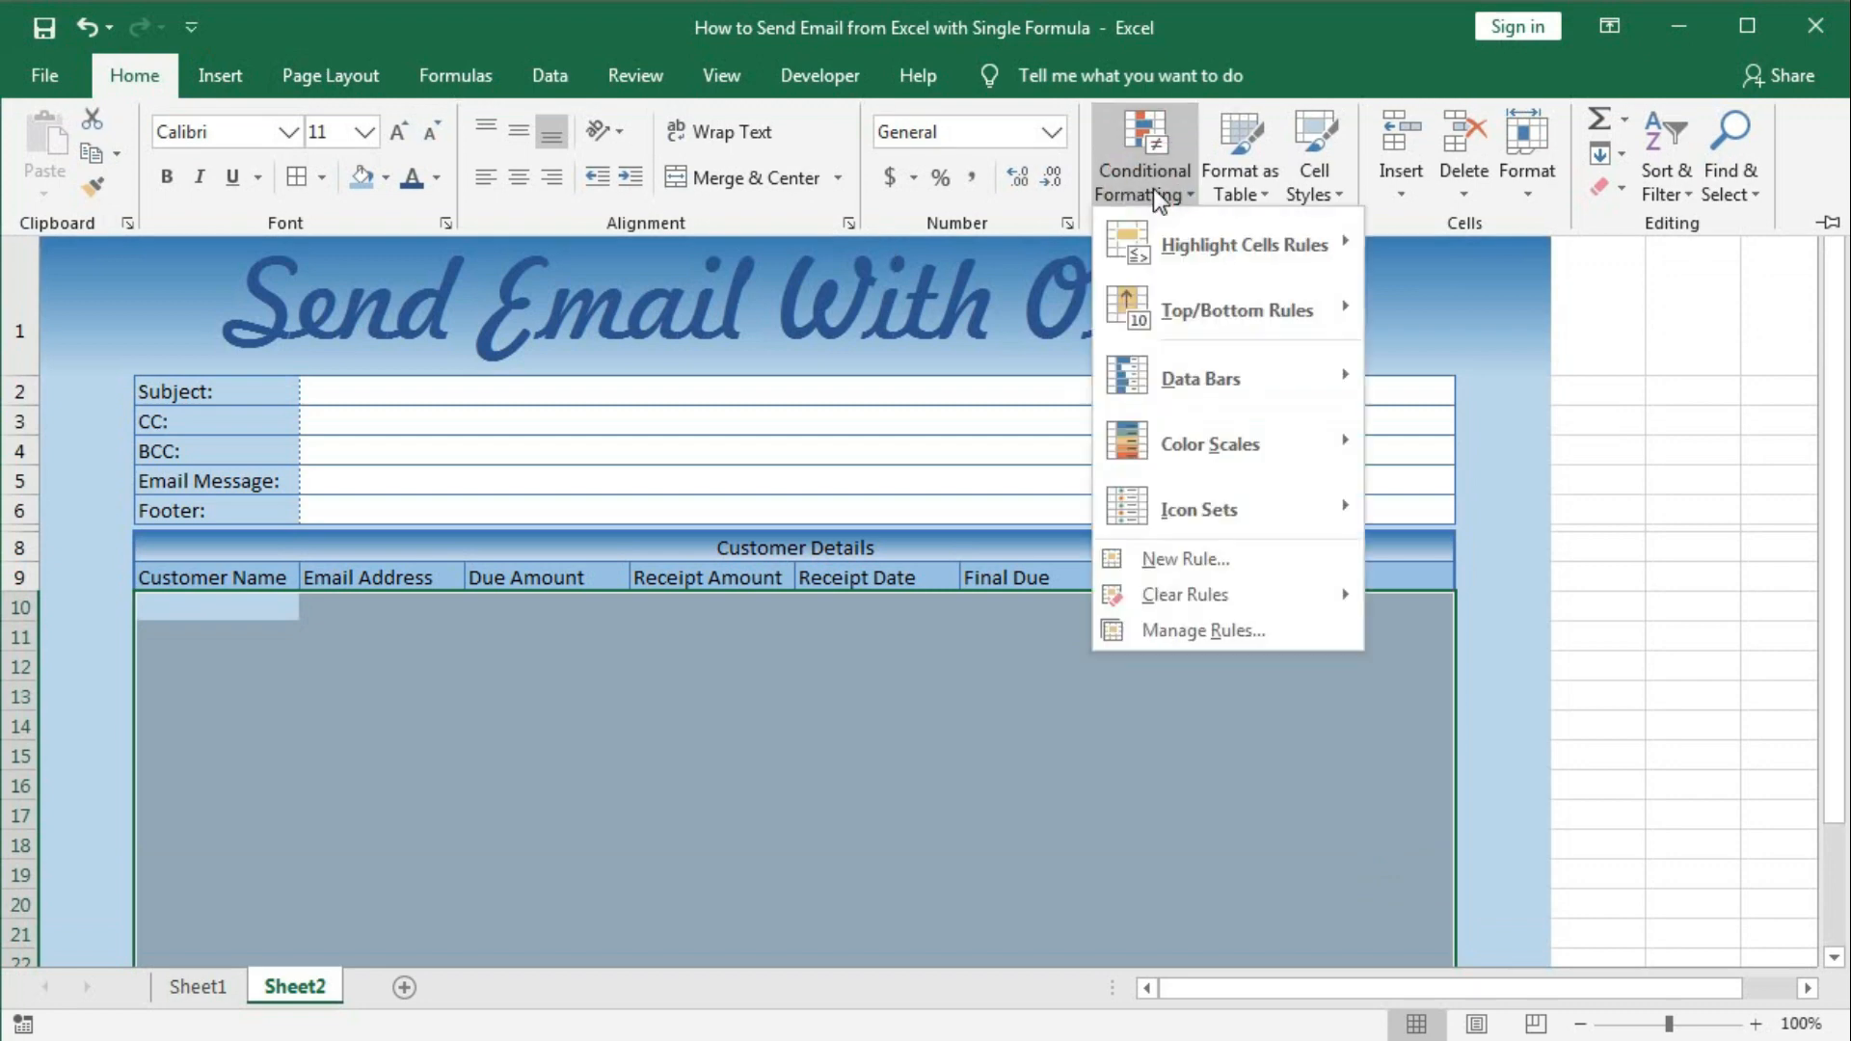
left_click(1190, 558)
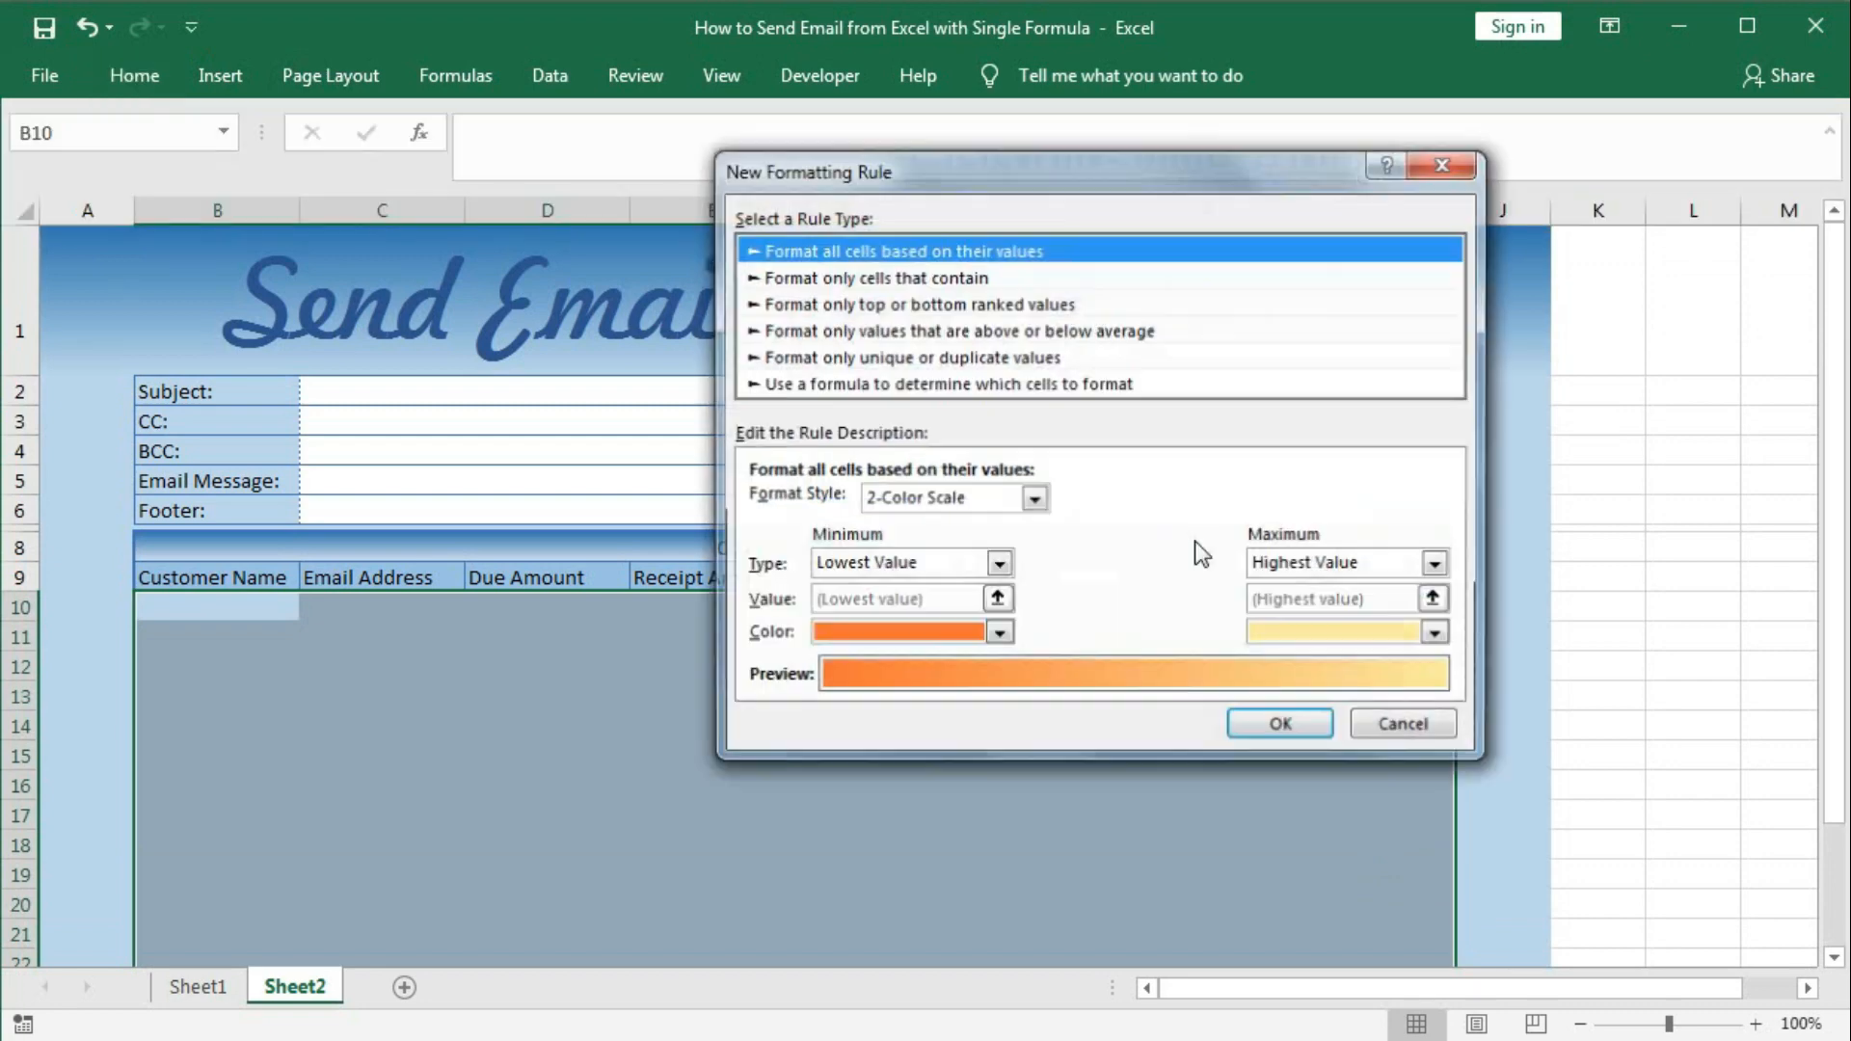
left_click(879, 384)
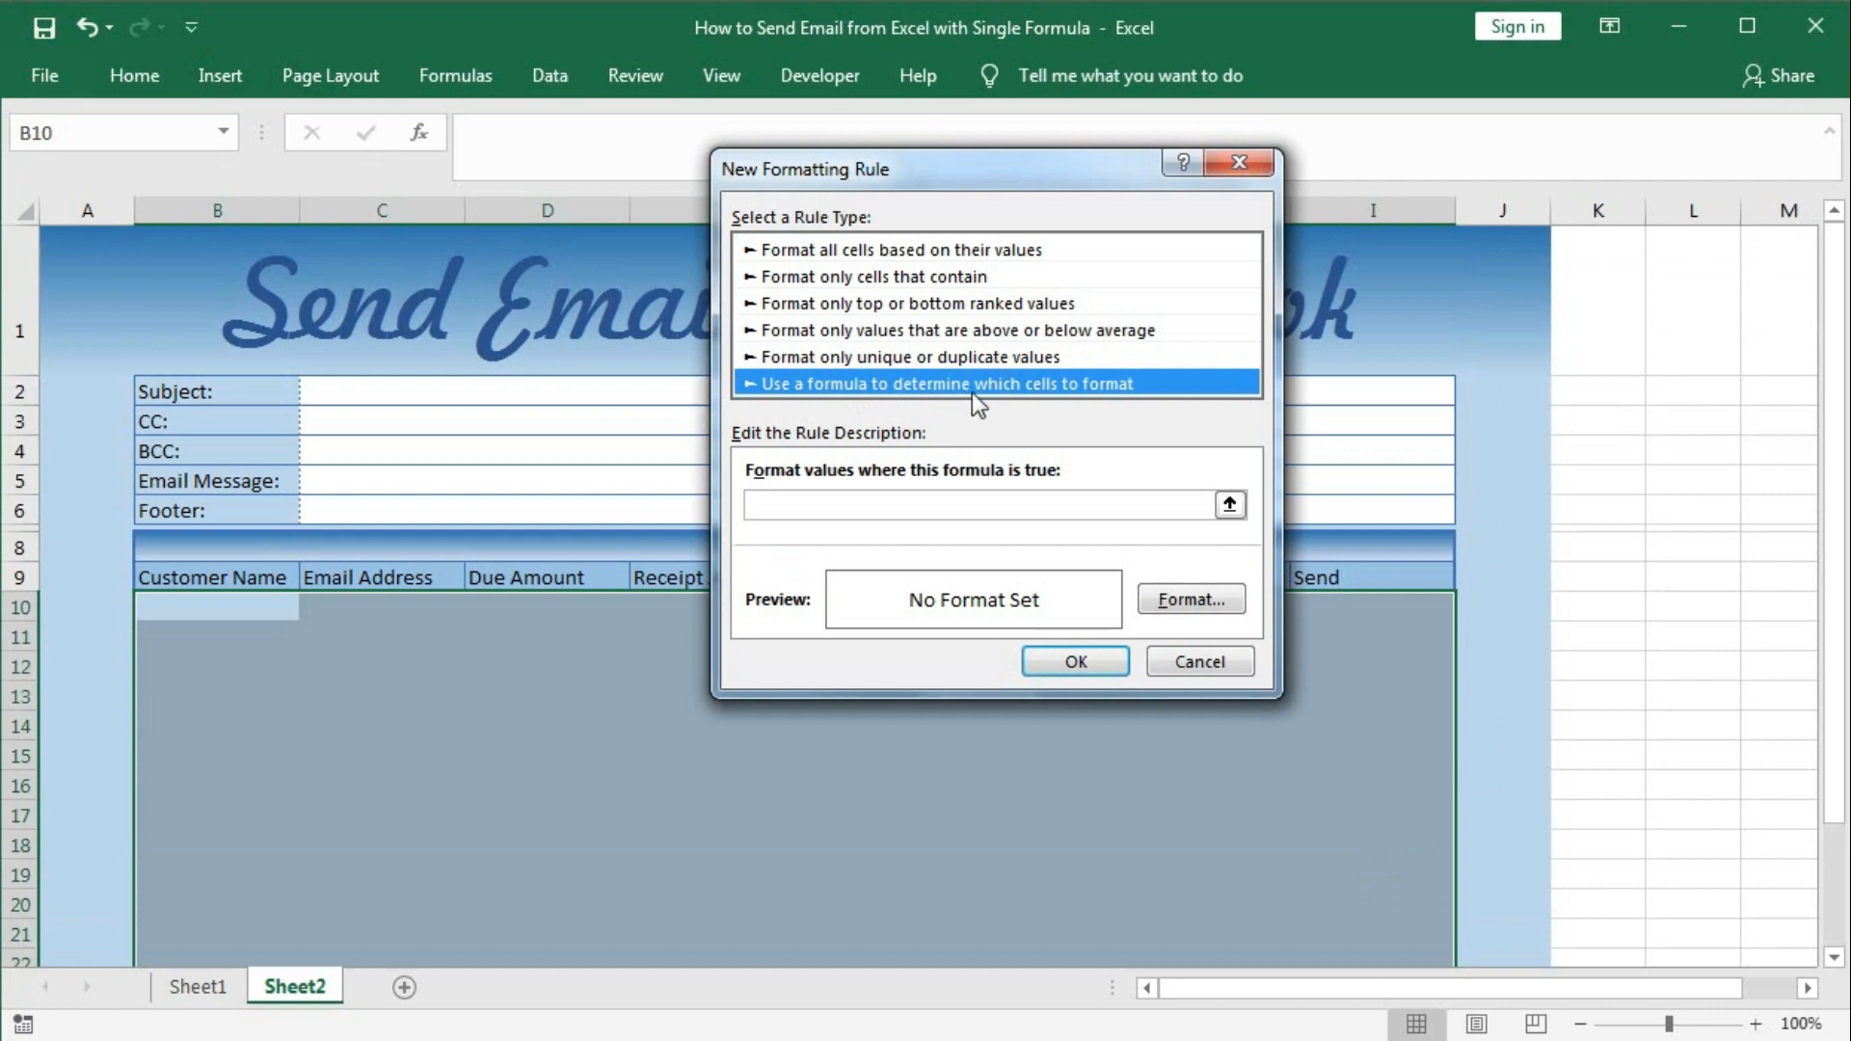
left_click(962, 499)
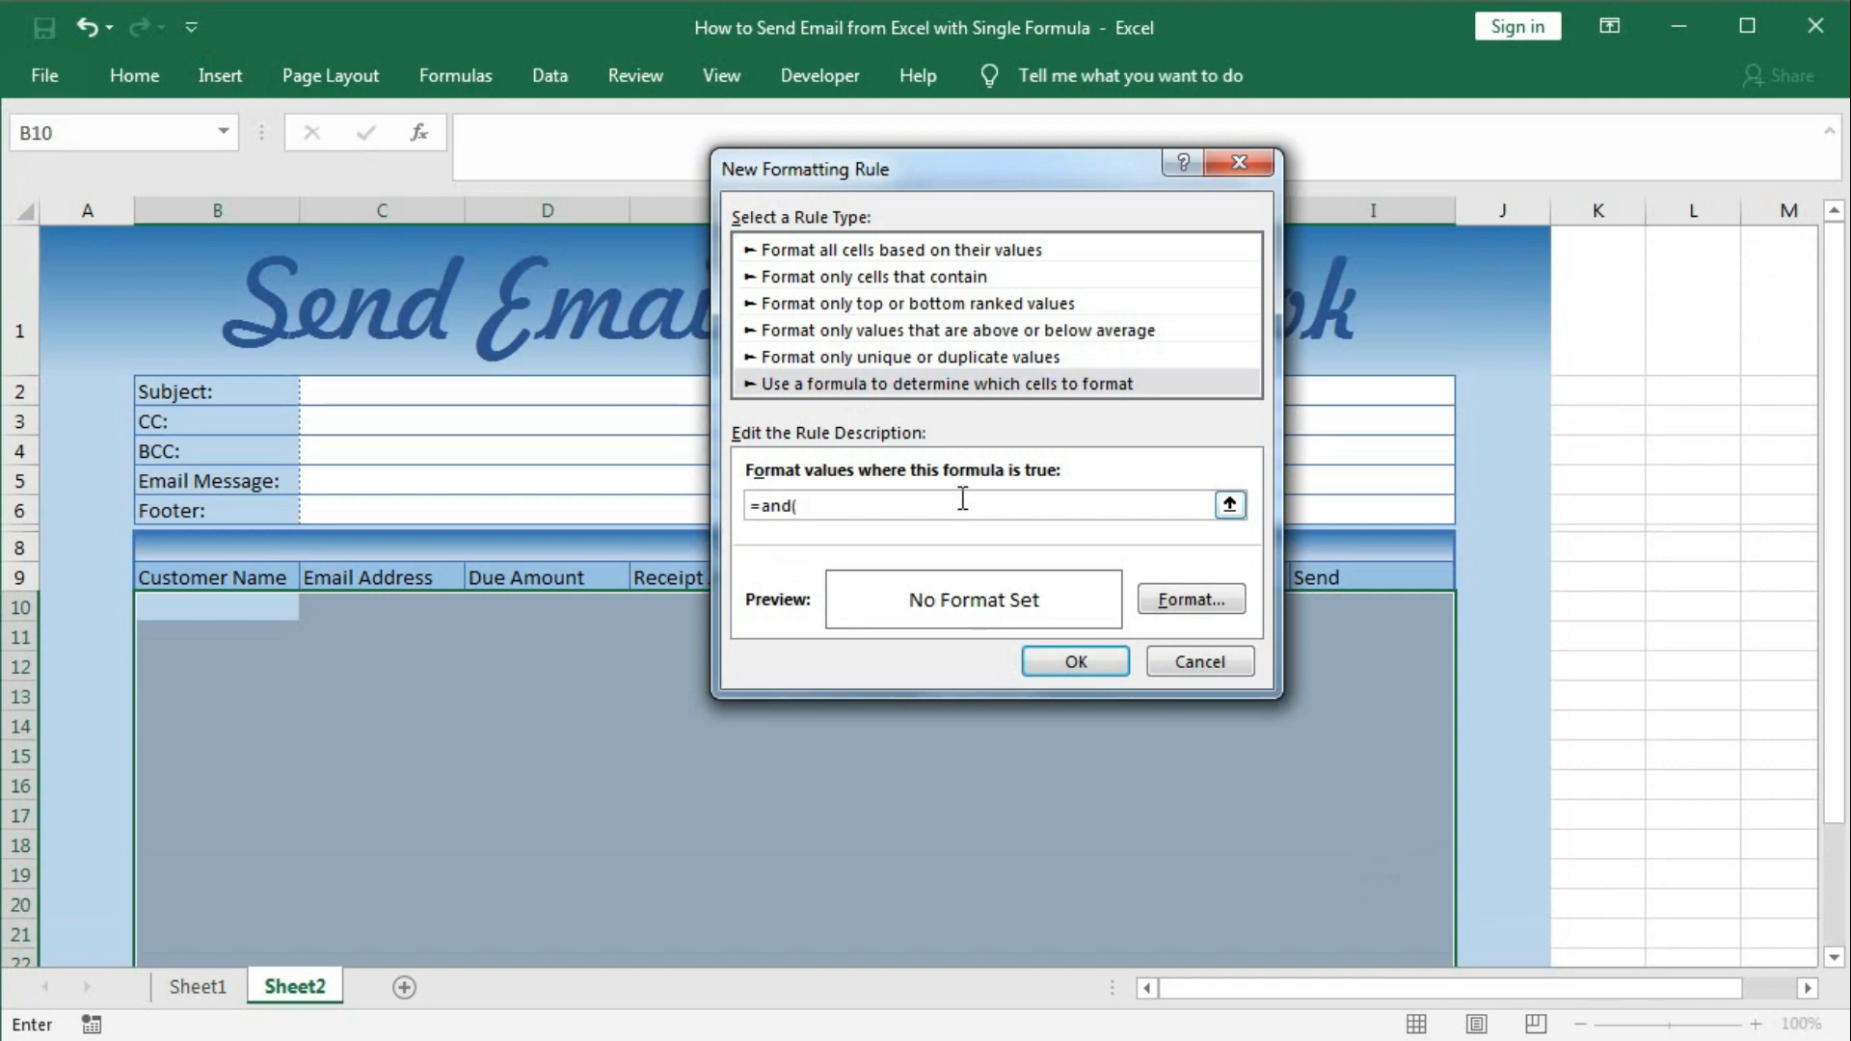
Enter the rule formula =and($B10<>"",isodd(row())).
left_click(243, 606)
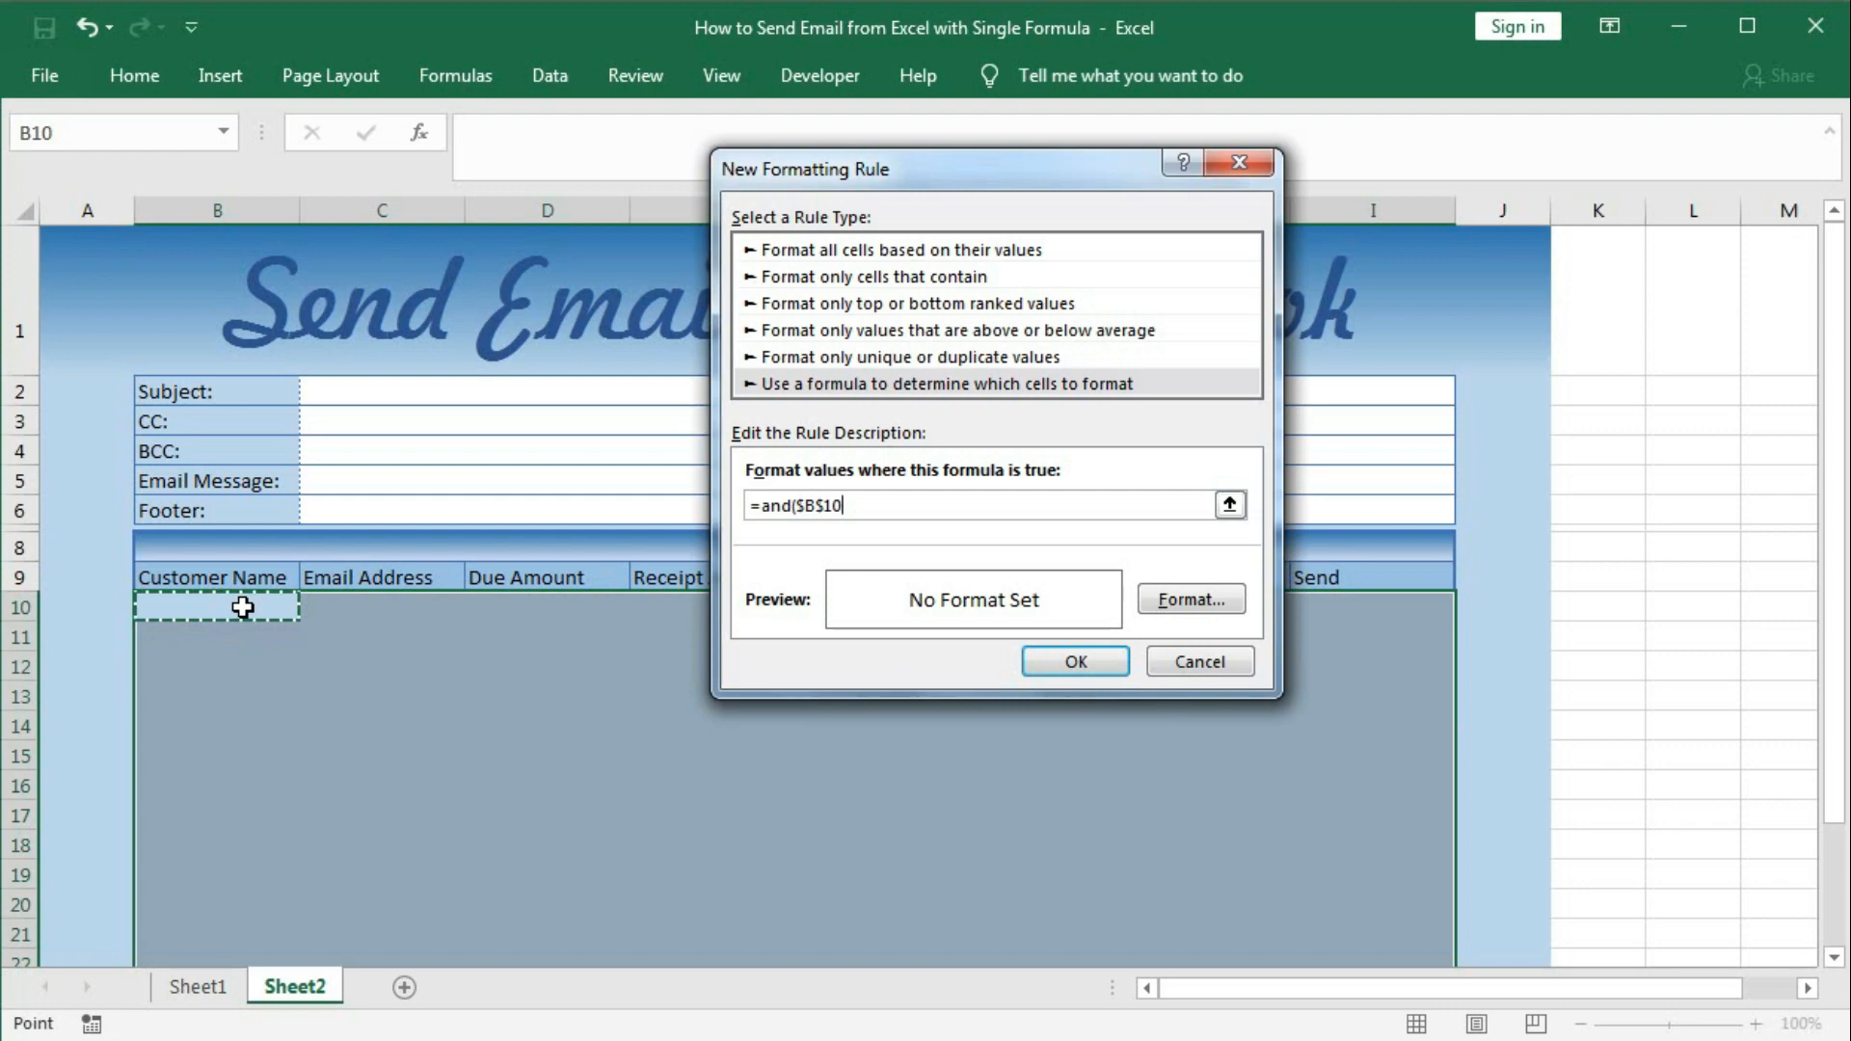
key("F4")
key("F4")
type("<>\"\",iso")
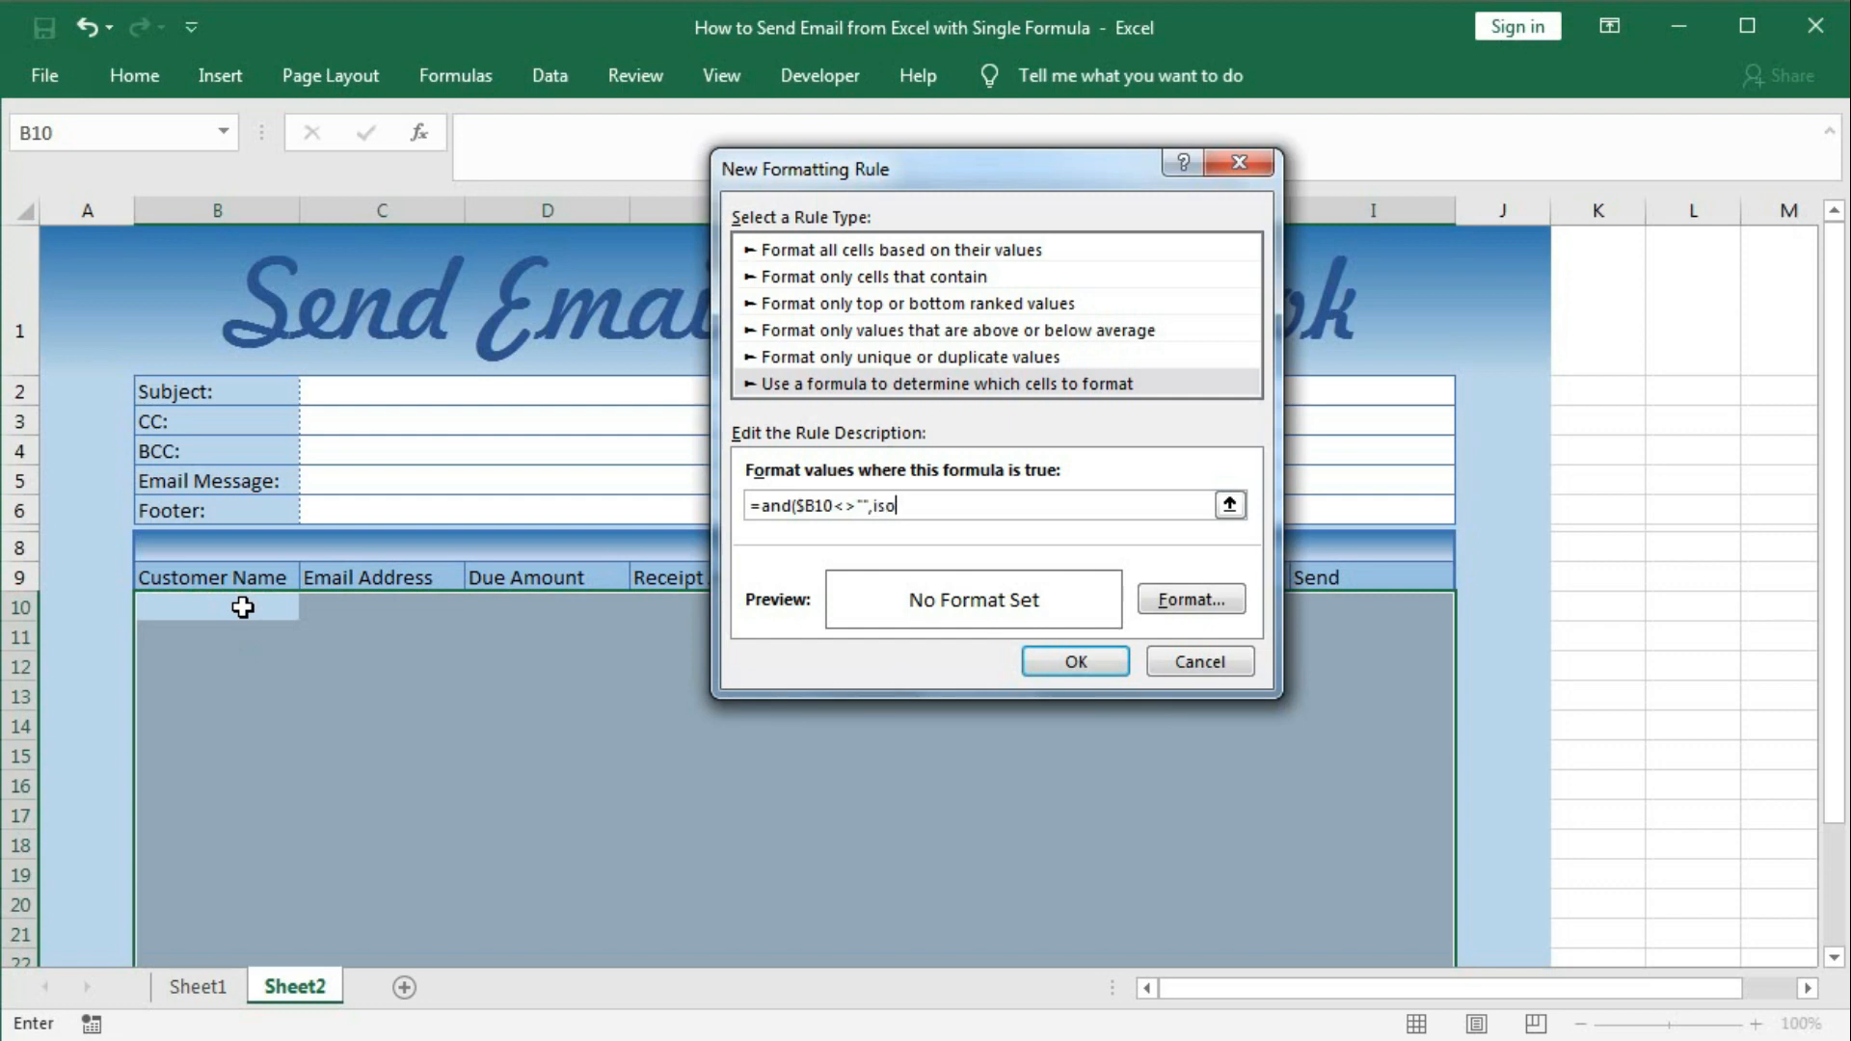
type("dd(row(")
left_click(919, 501)
type("(row(")
Format matching rows with light blue fill and dotted blue top and bottom borders, then save the rule.
left_click(1207, 597)
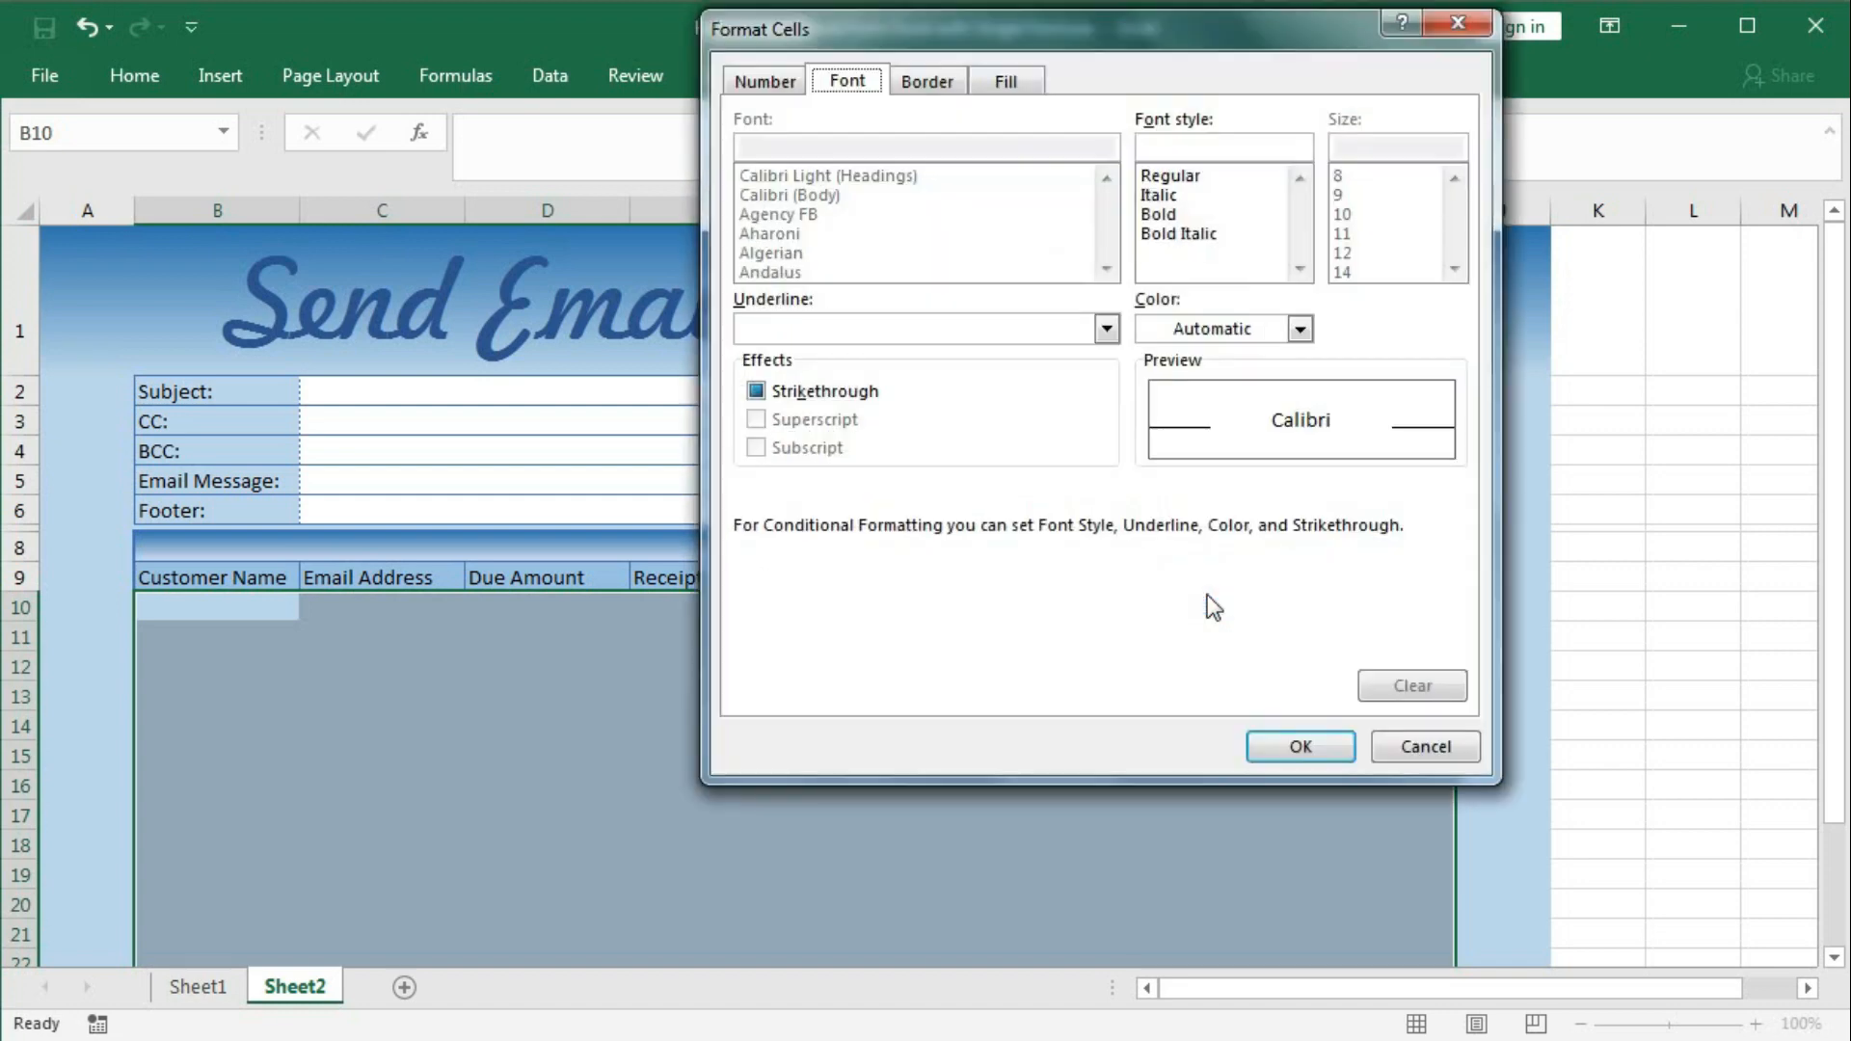
left_click(1002, 81)
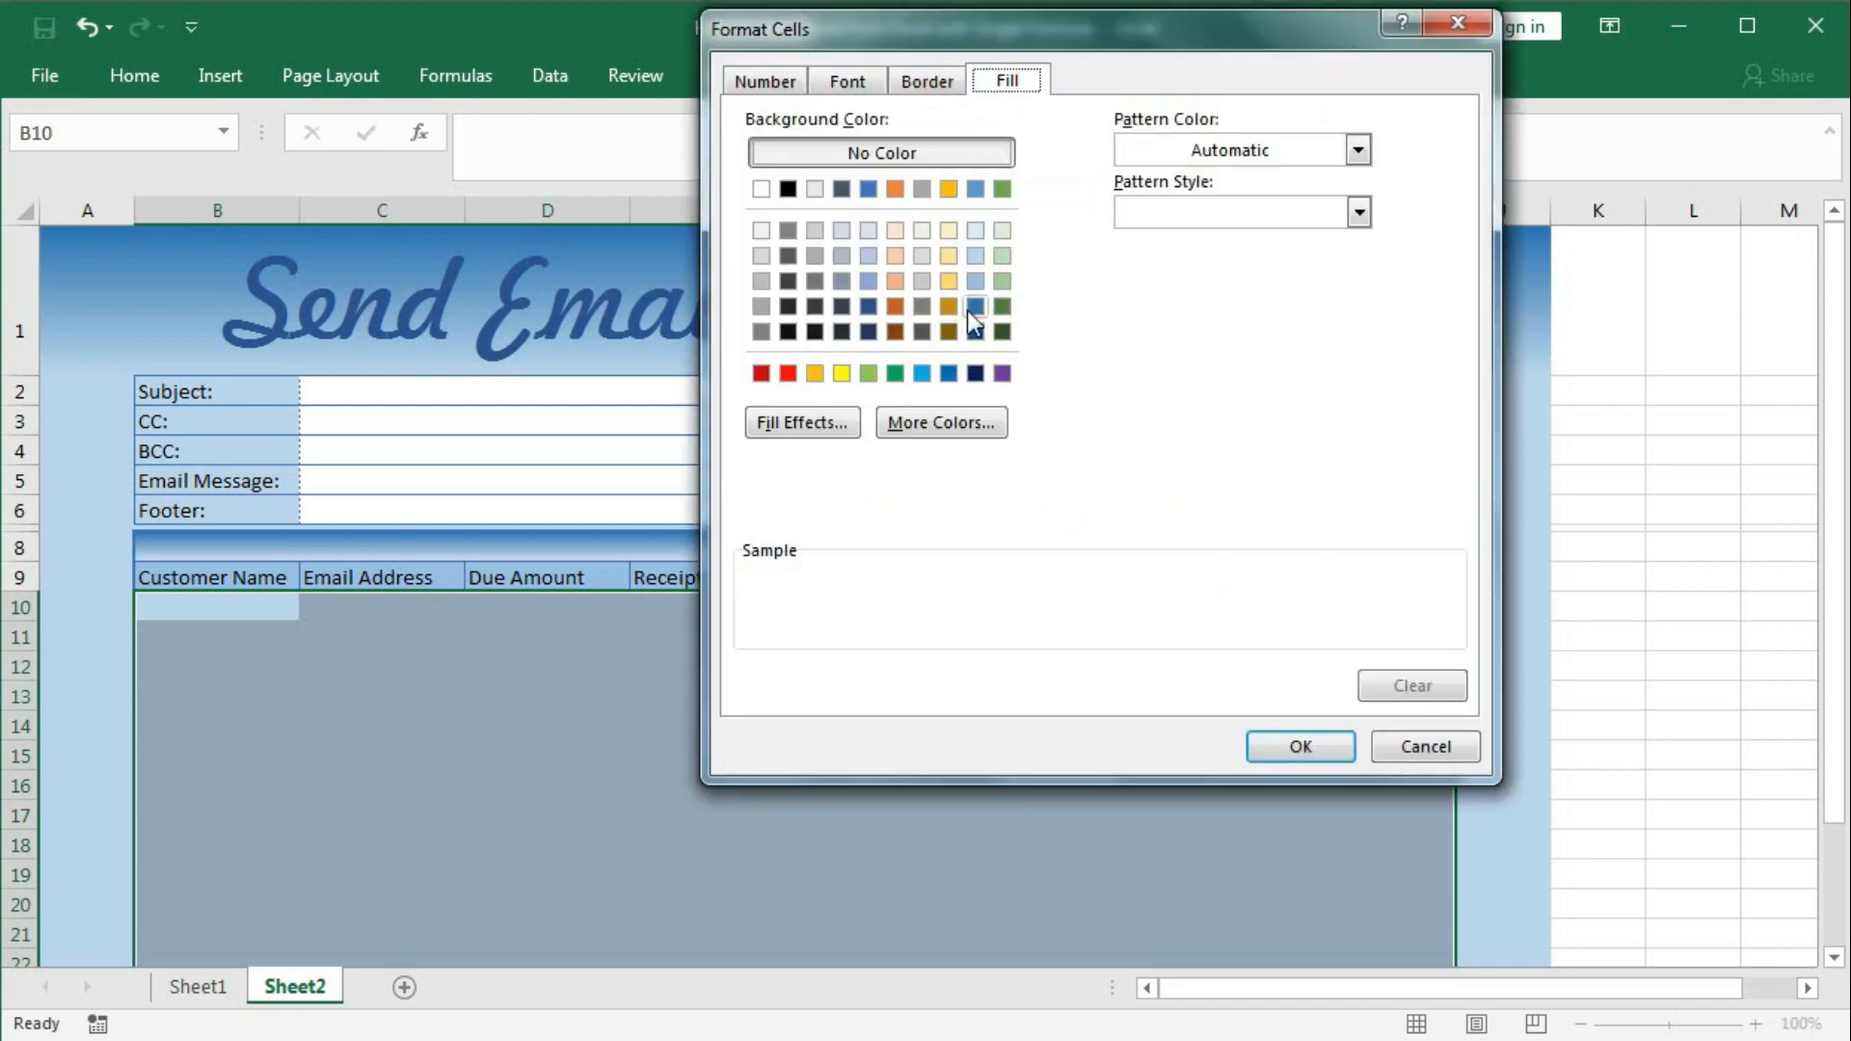
left_click(974, 284)
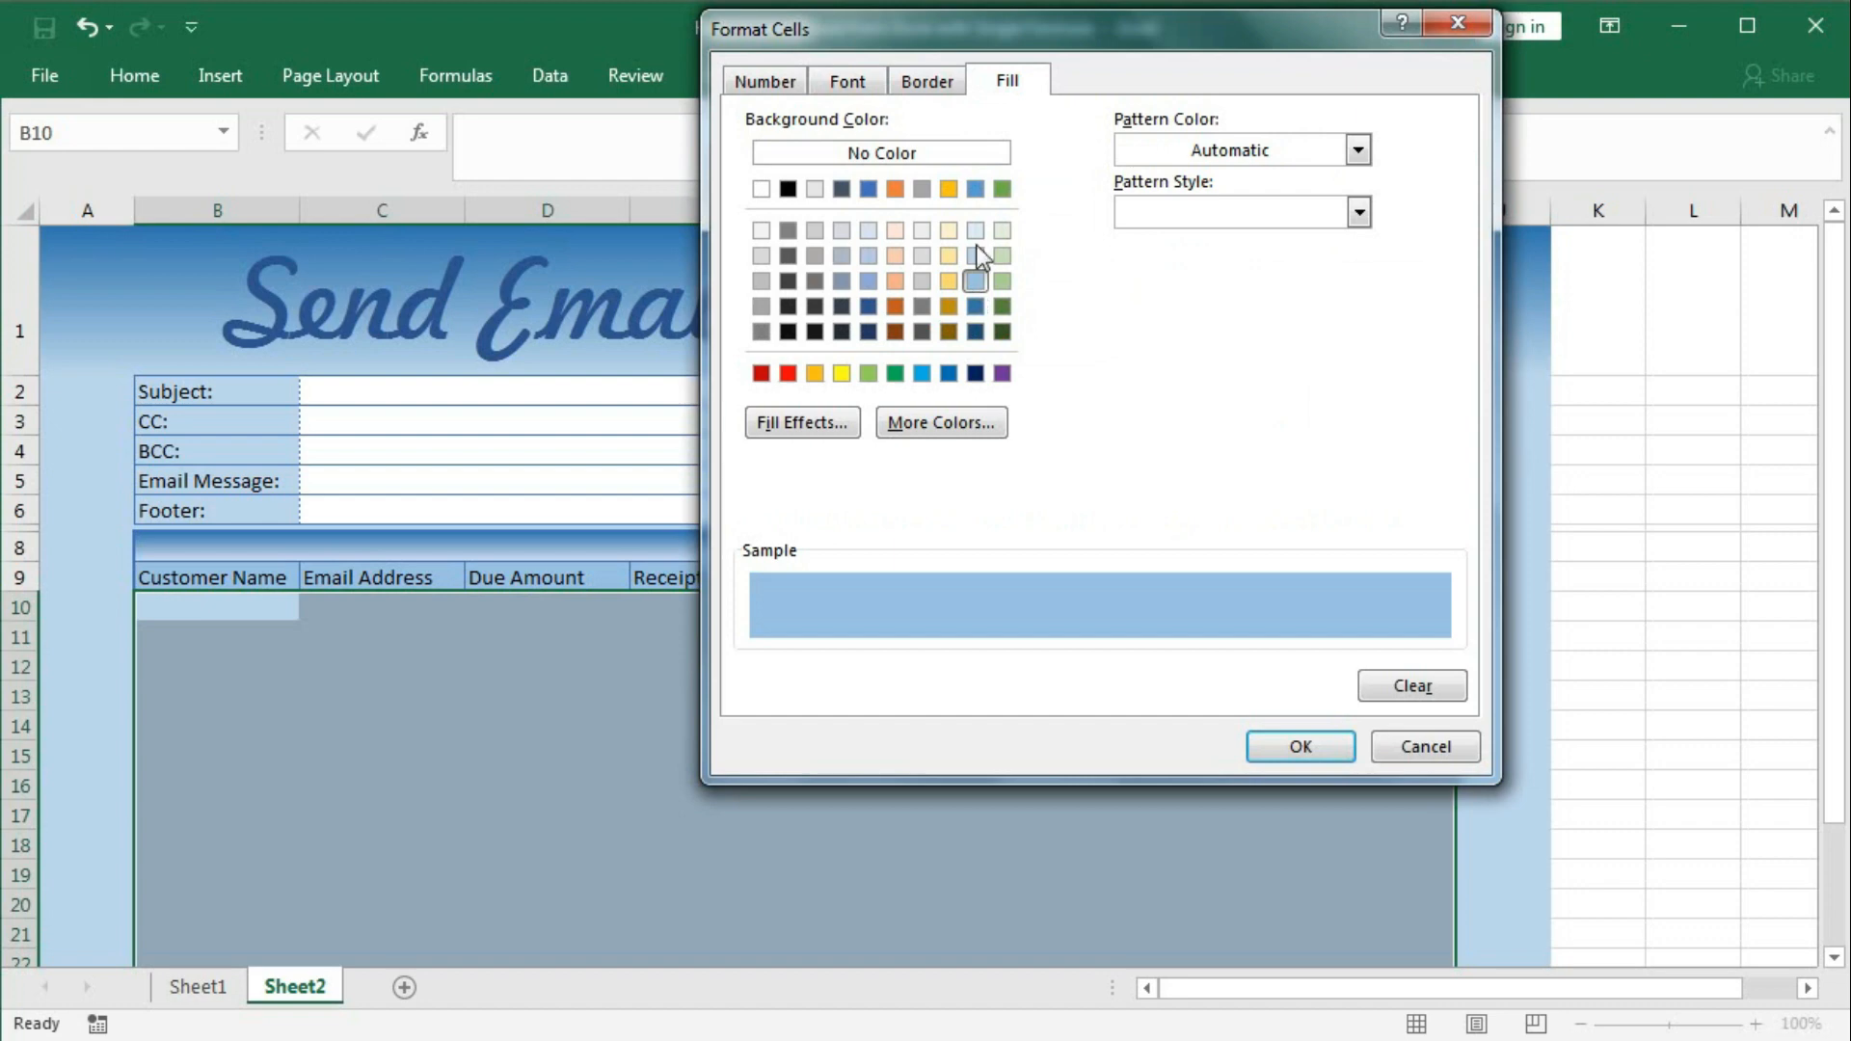
left_click(921, 82)
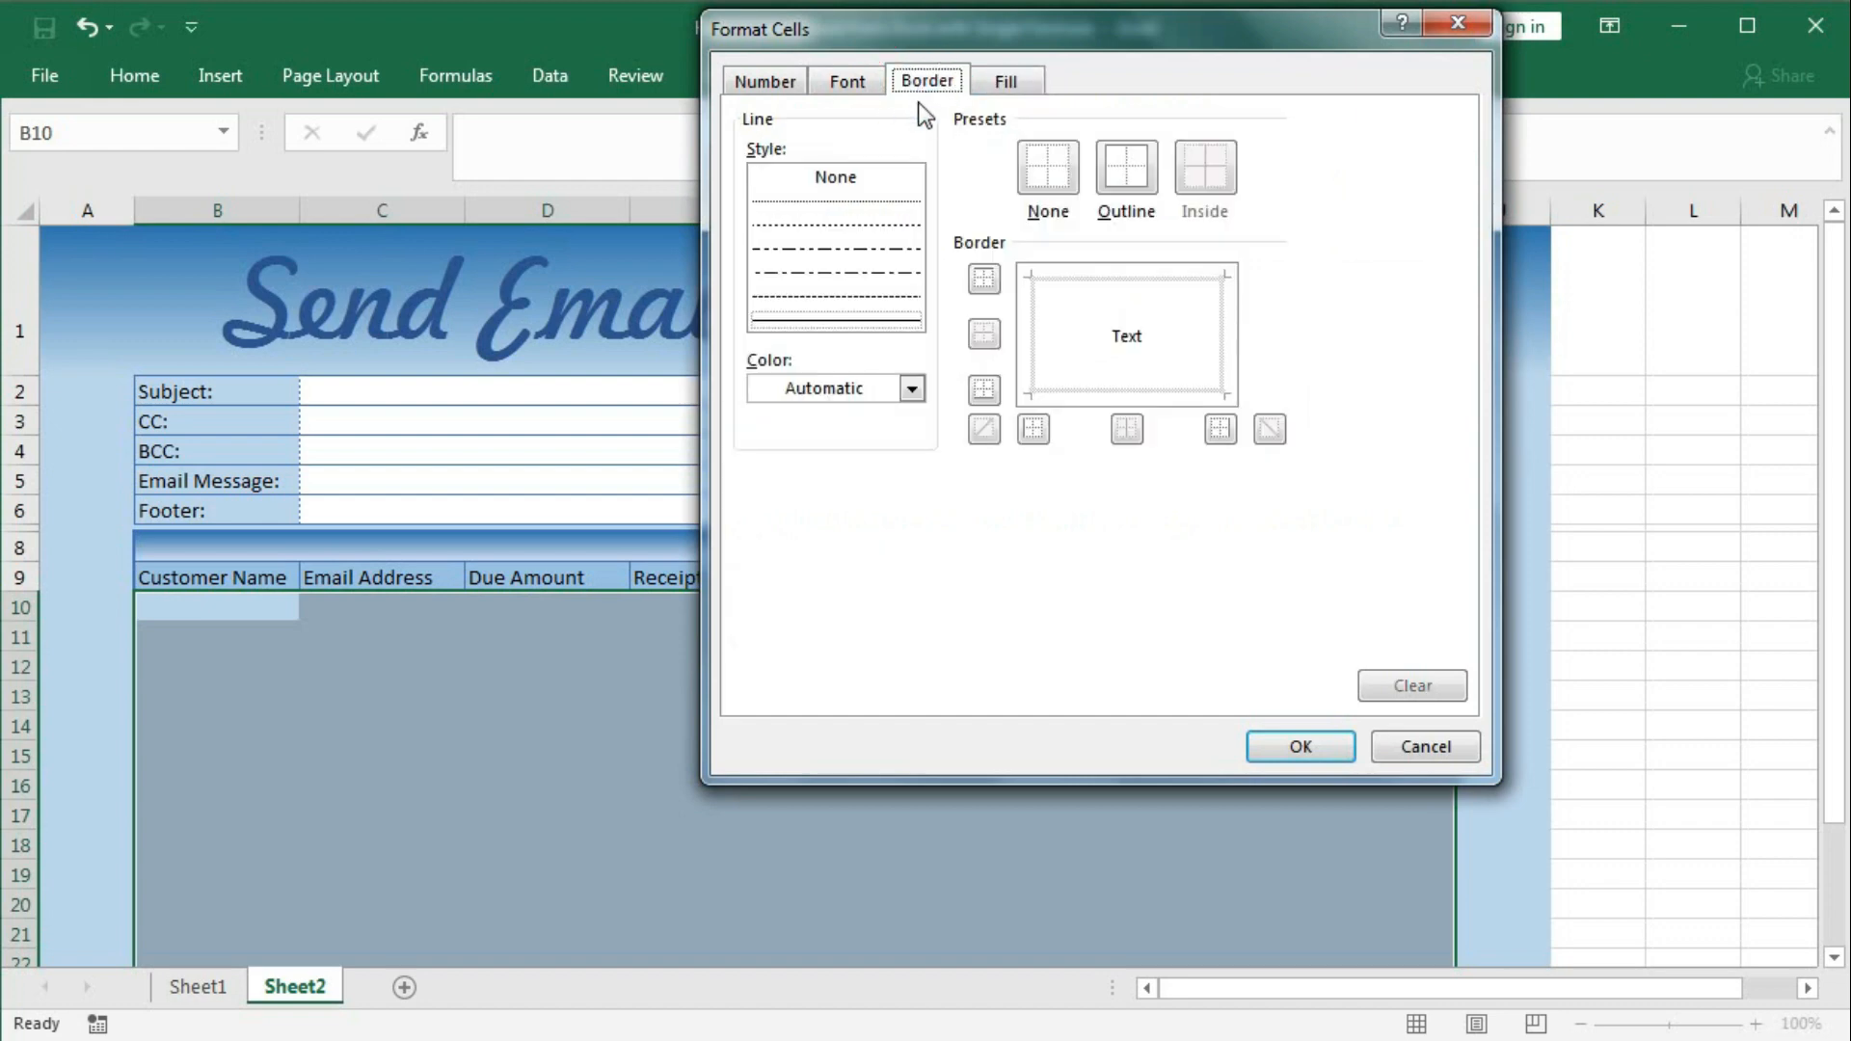
left_click(883, 222)
left_click(1116, 181)
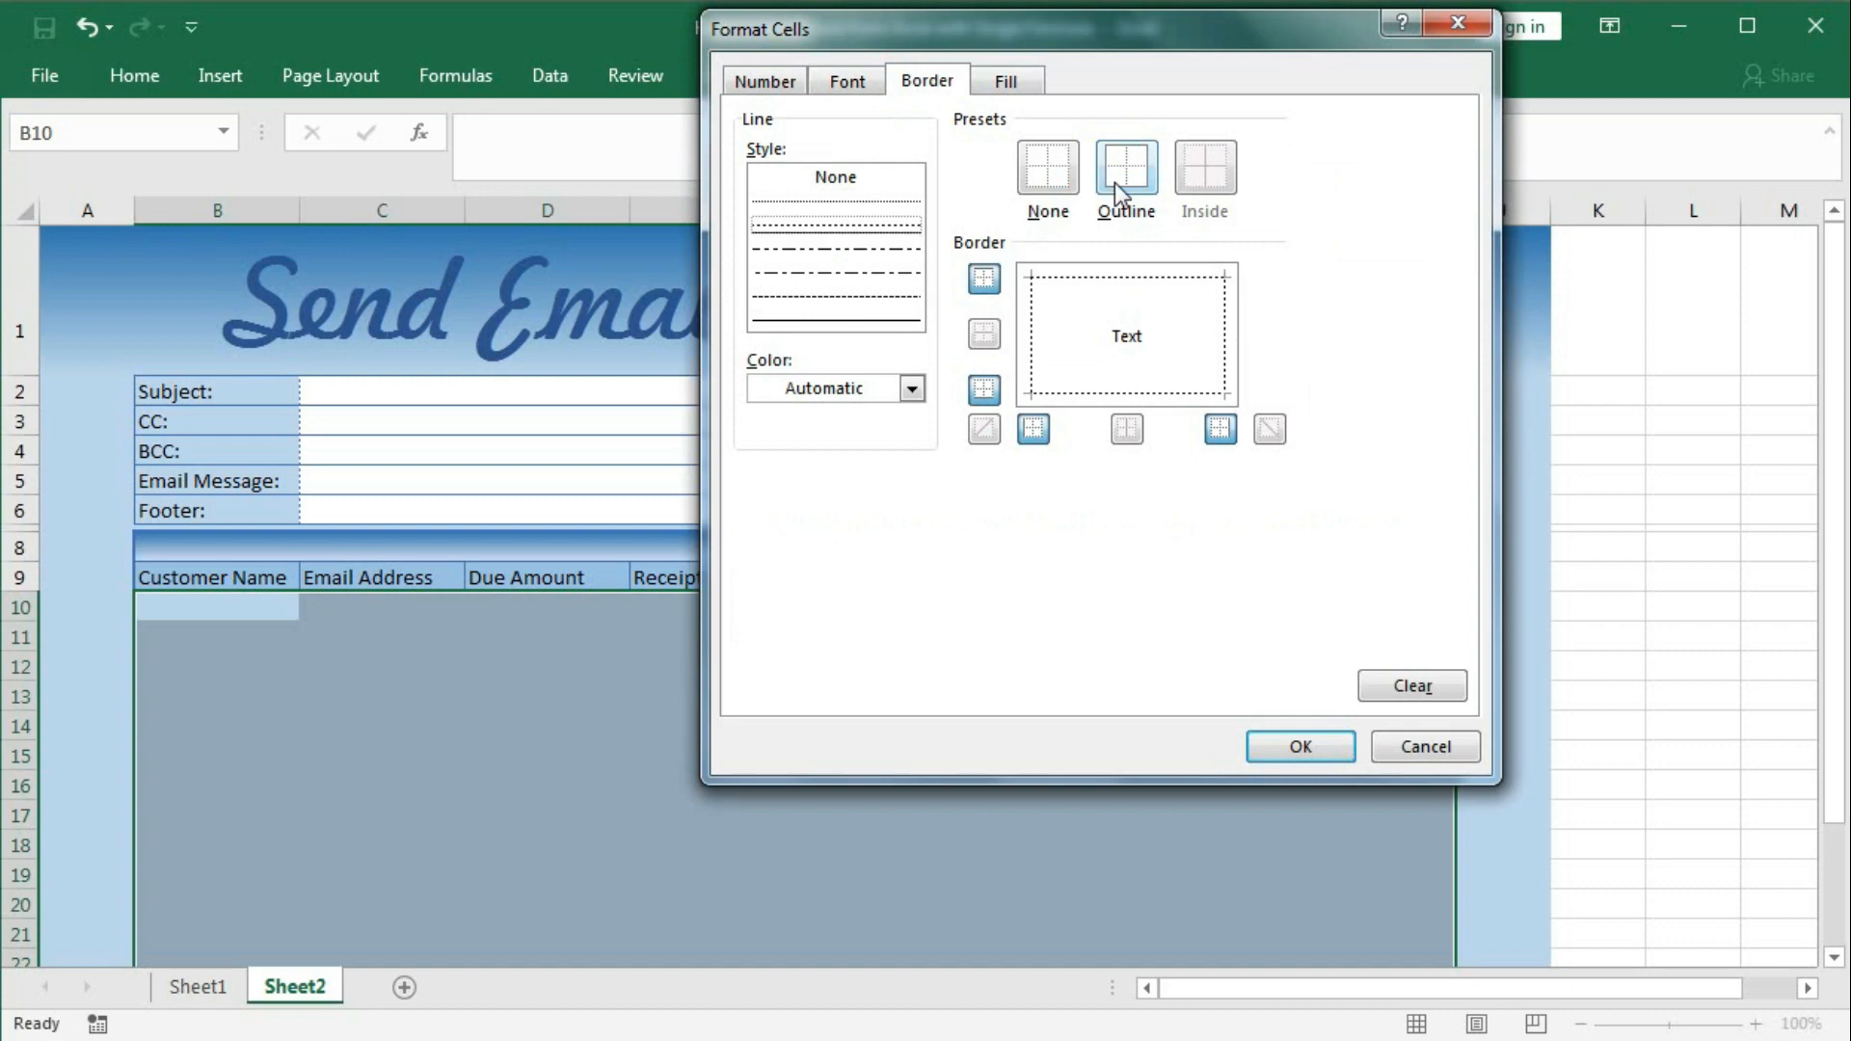
left_click(1030, 331)
left_click(1224, 323)
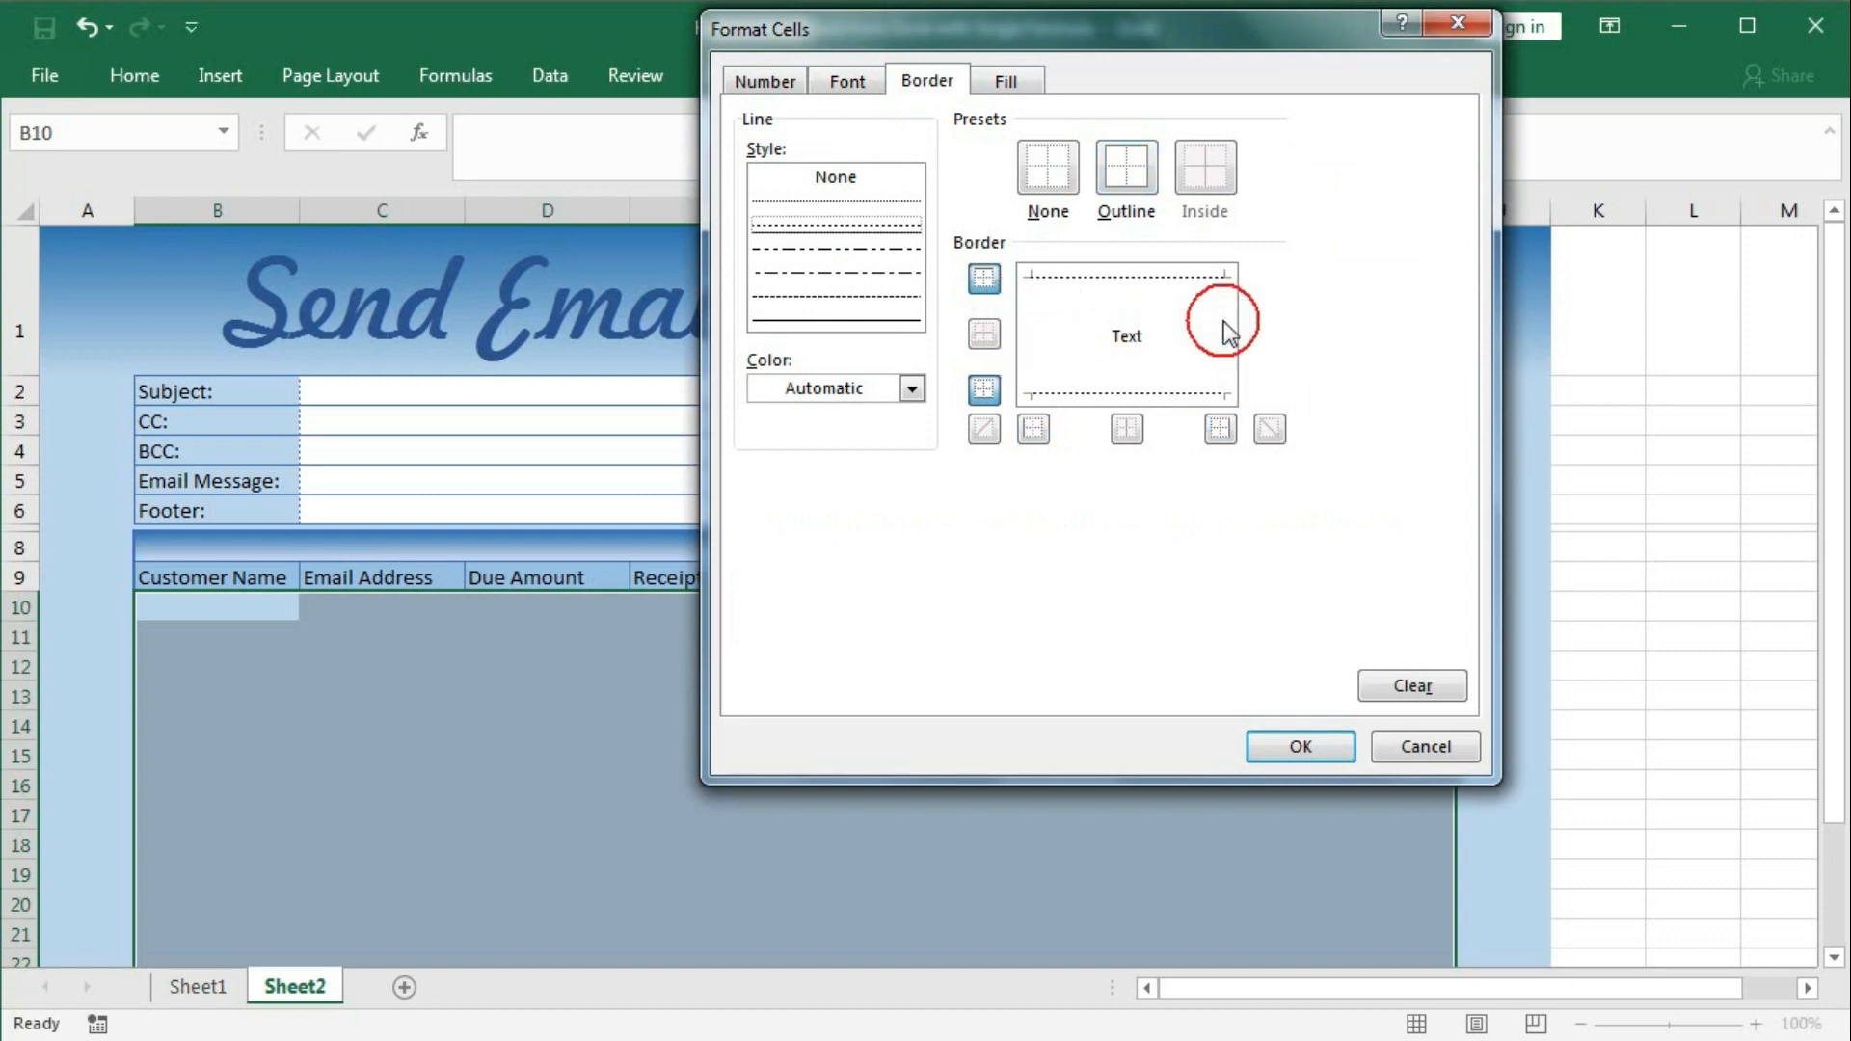
left_click(907, 387)
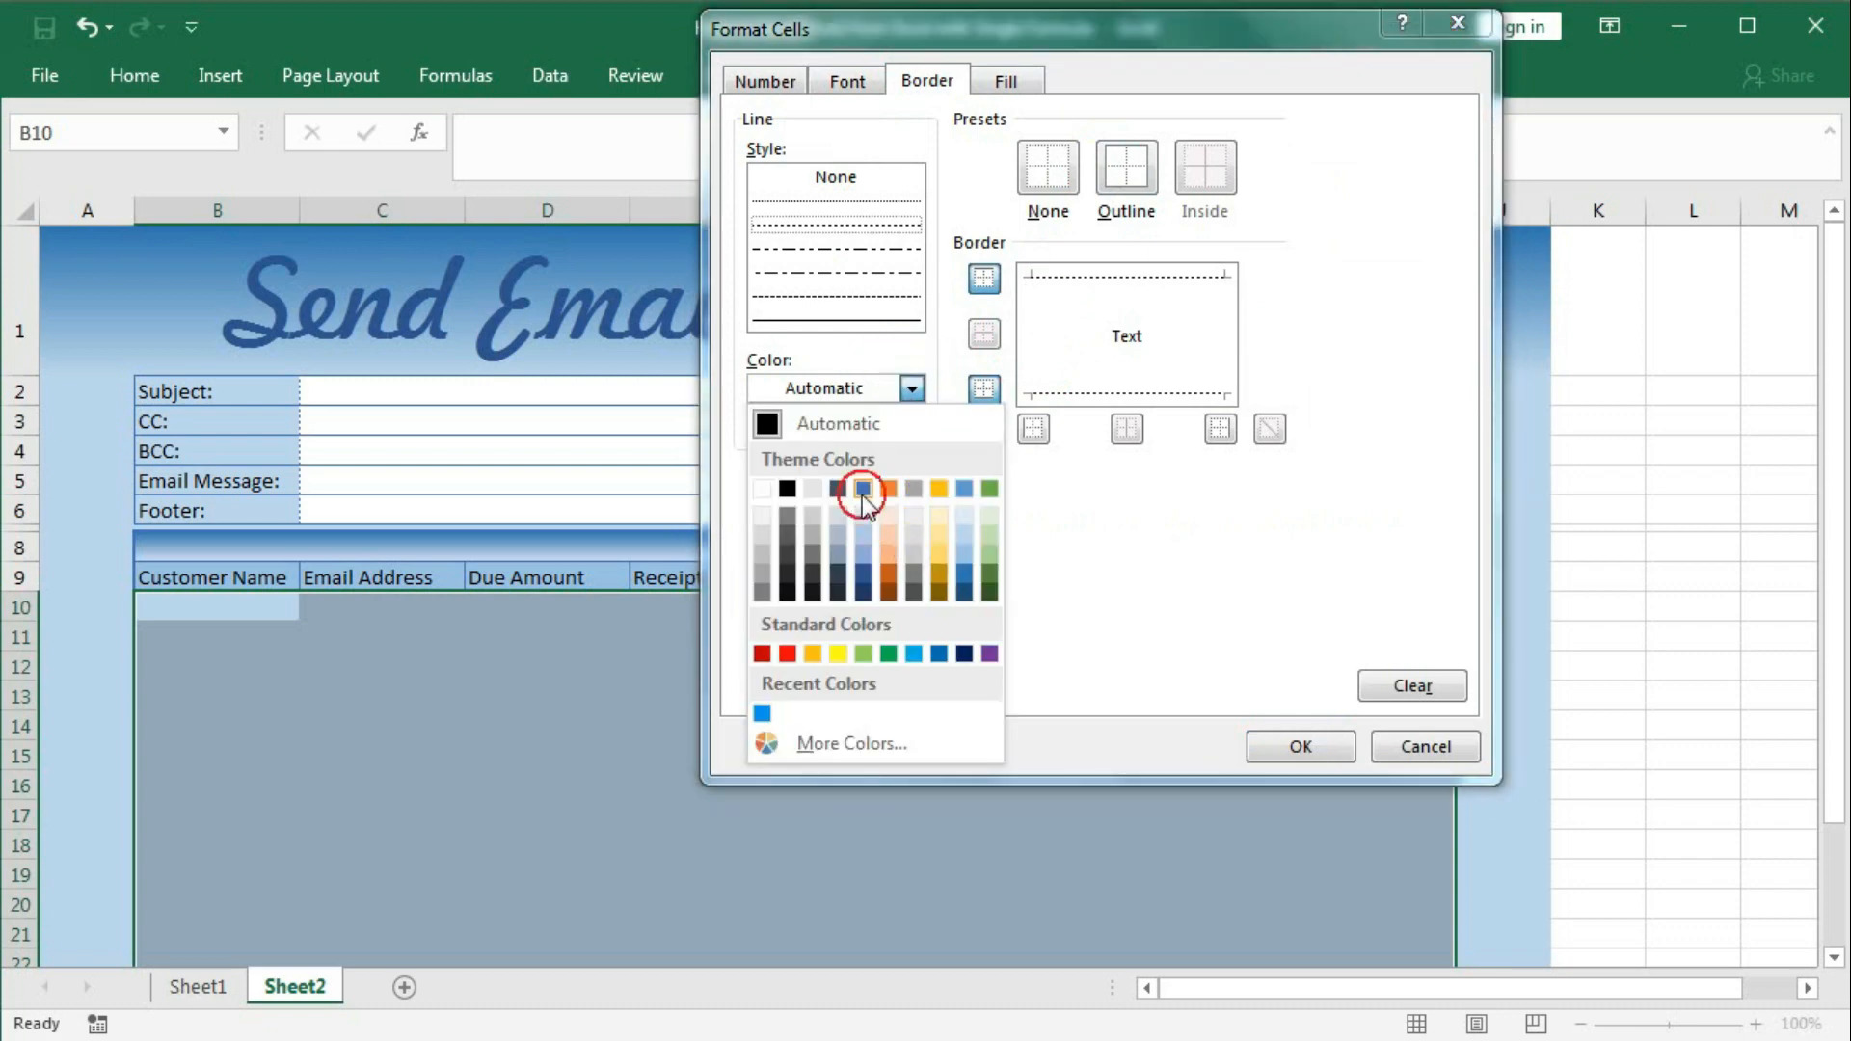
left_click(863, 489)
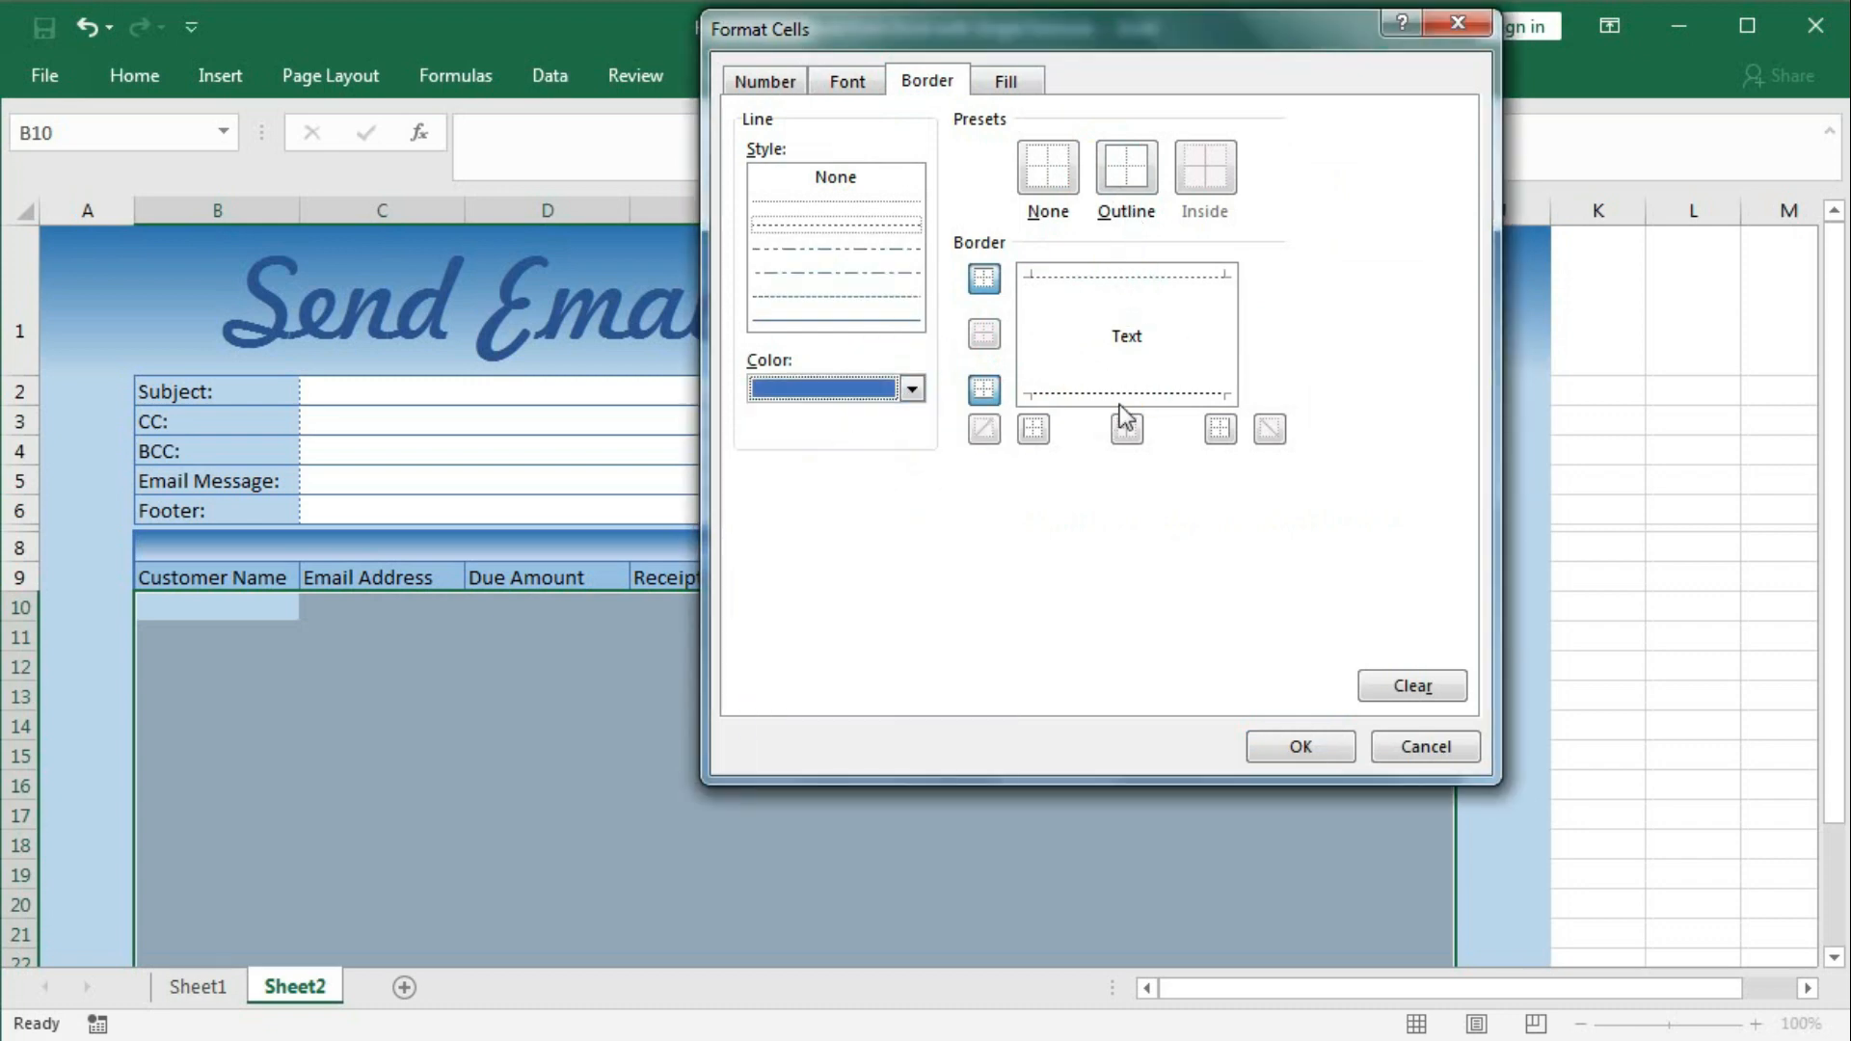
left_click(1272, 748)
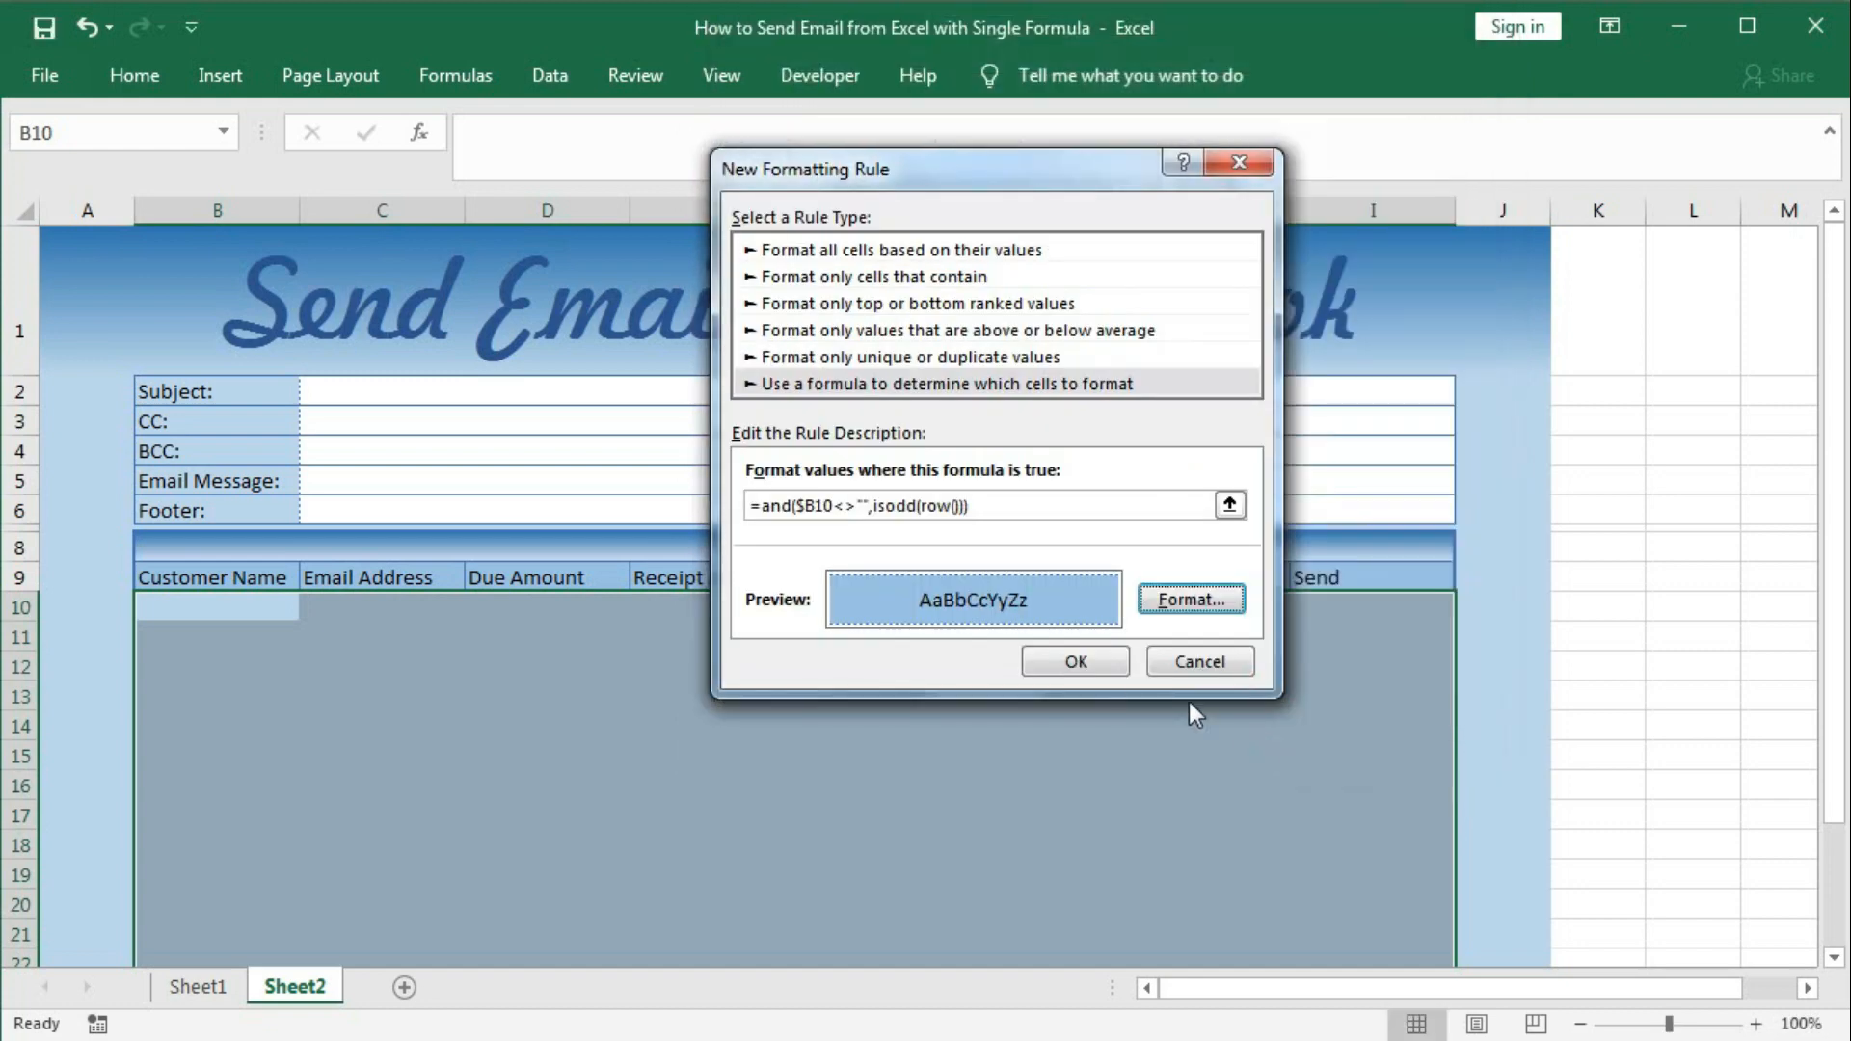
left_click(1072, 662)
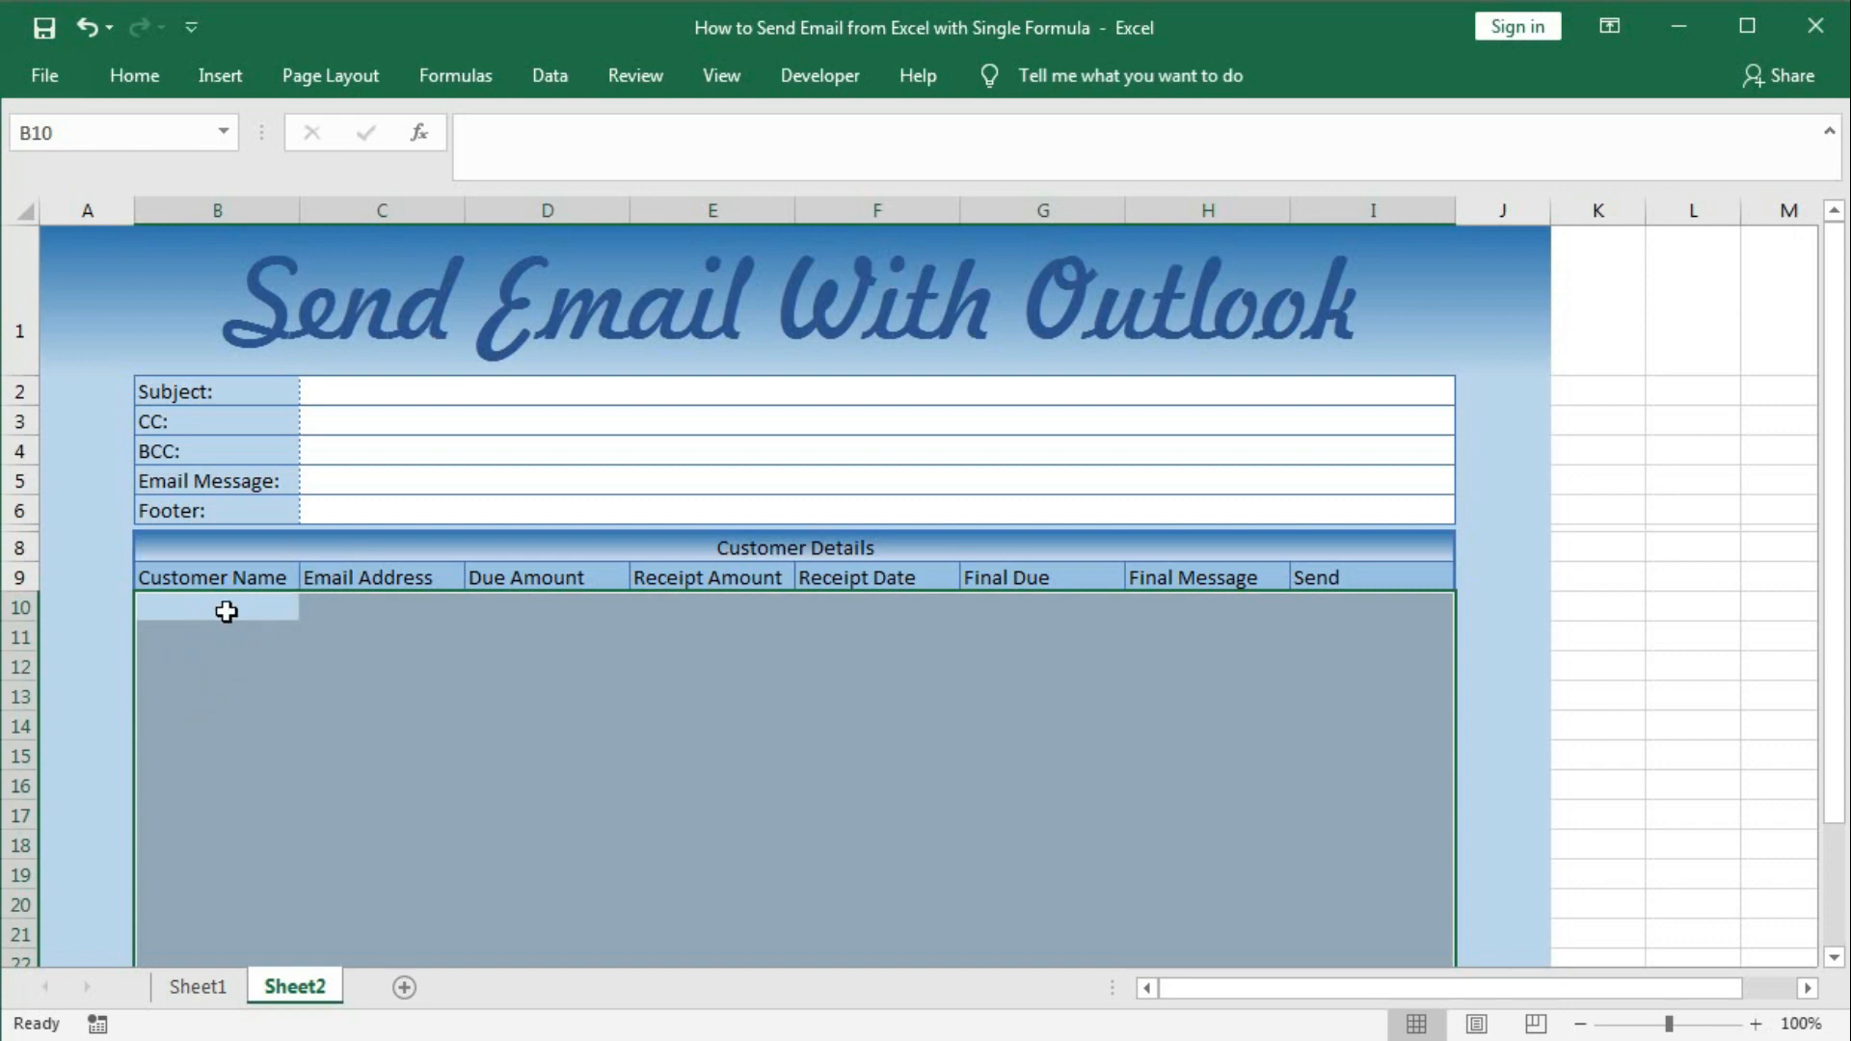
Copy the ISODD formula from the existing odd-row conditional formatting rule.
left_click(134, 75)
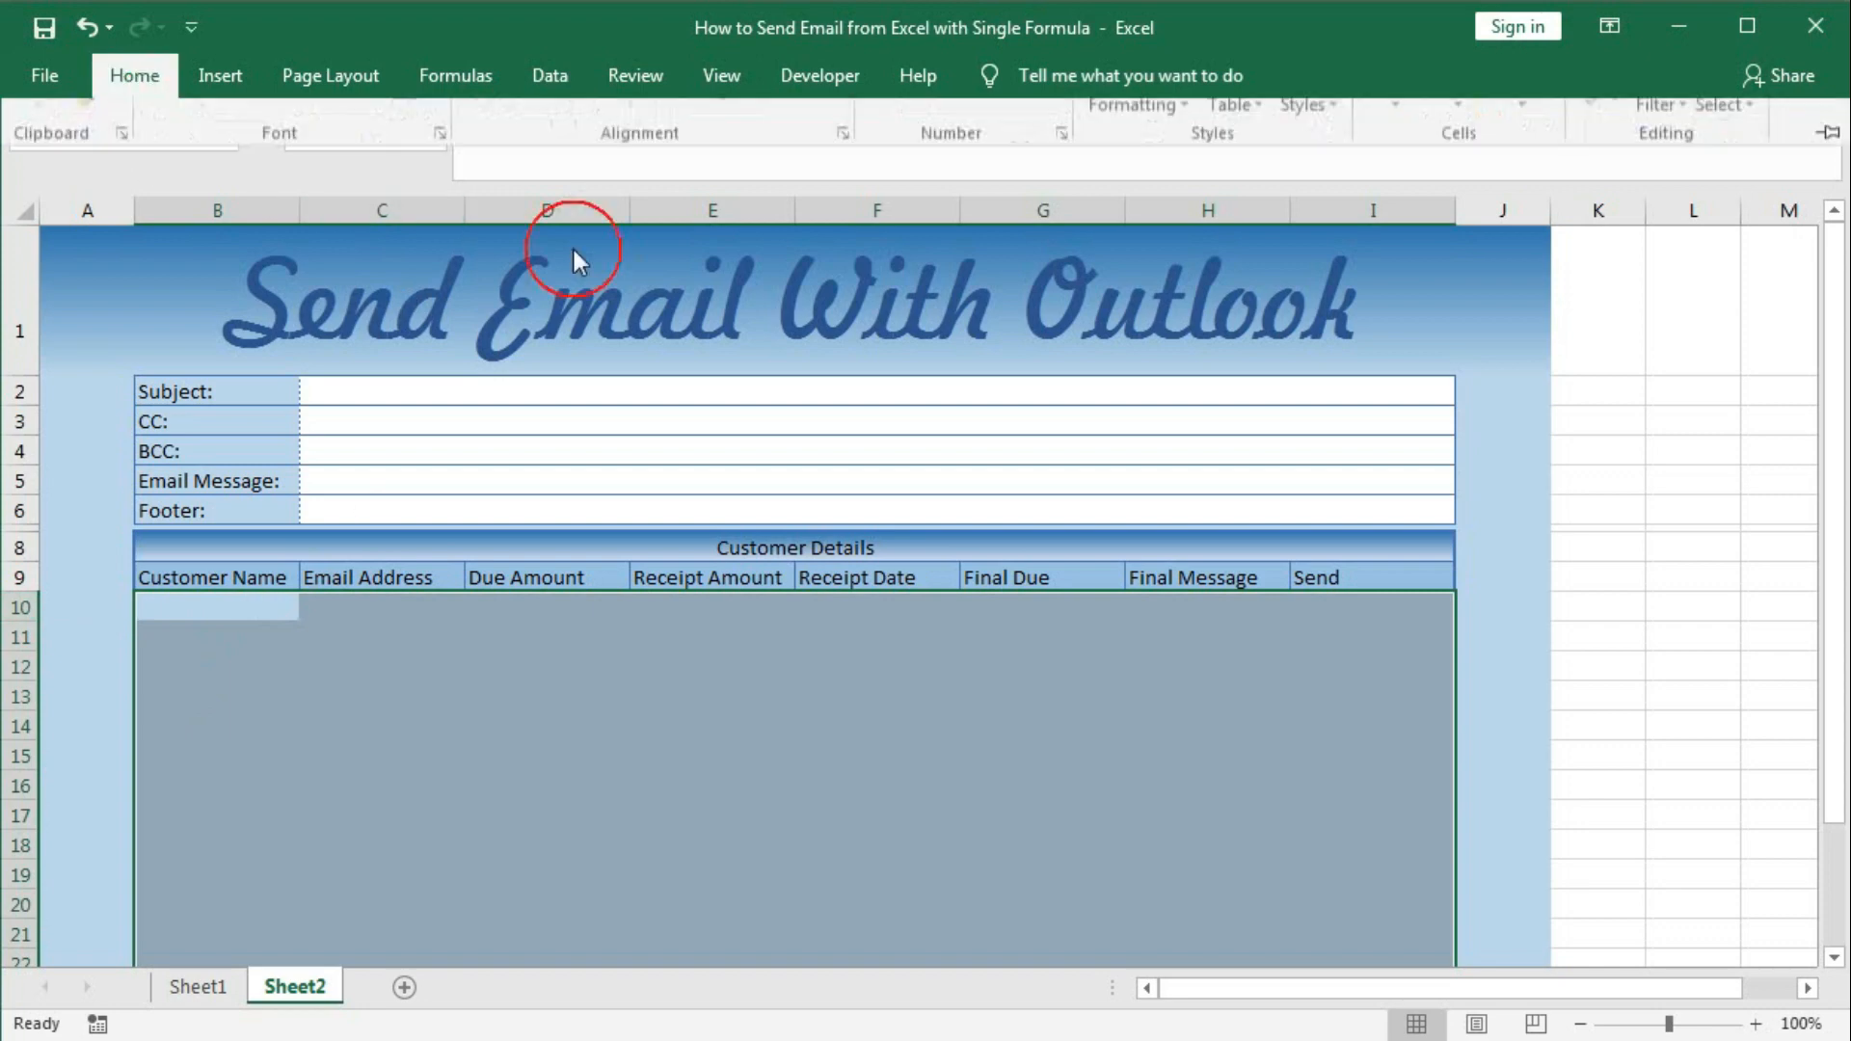
left_click(1138, 201)
left_click(1171, 624)
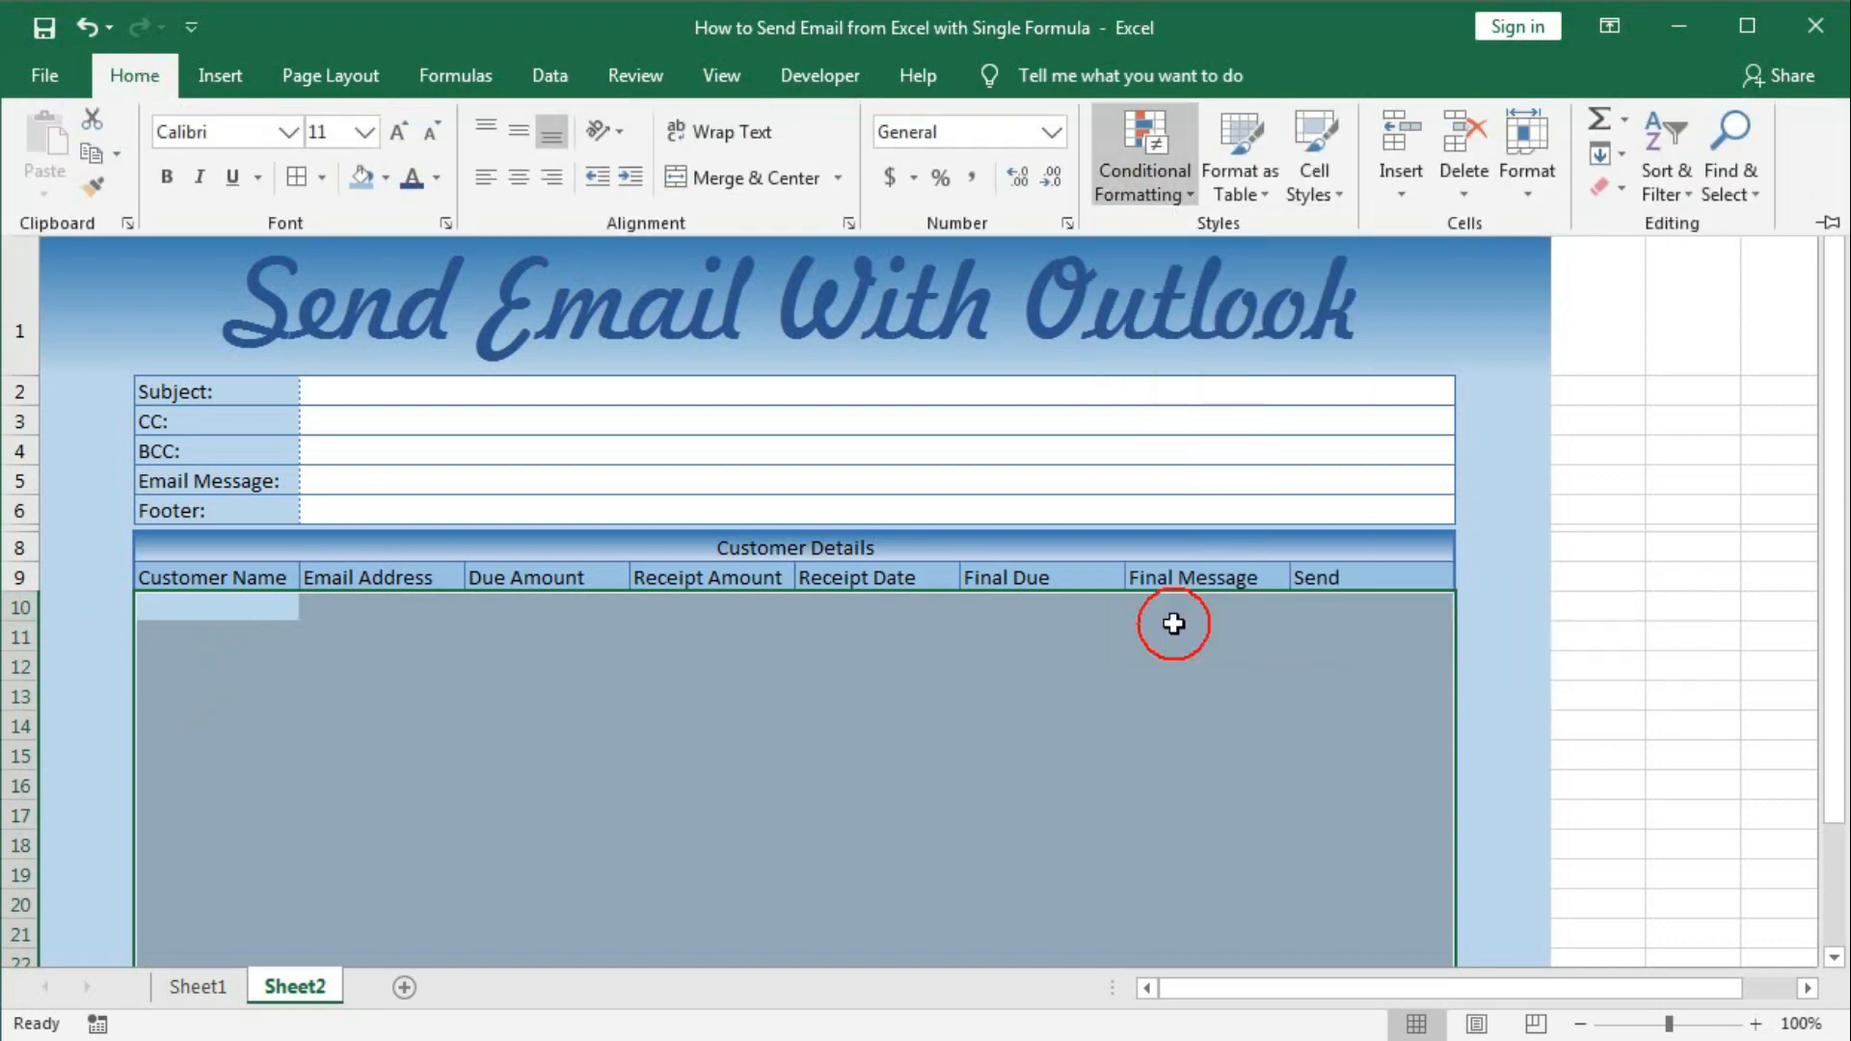
left_click(736, 393)
left_click(771, 309)
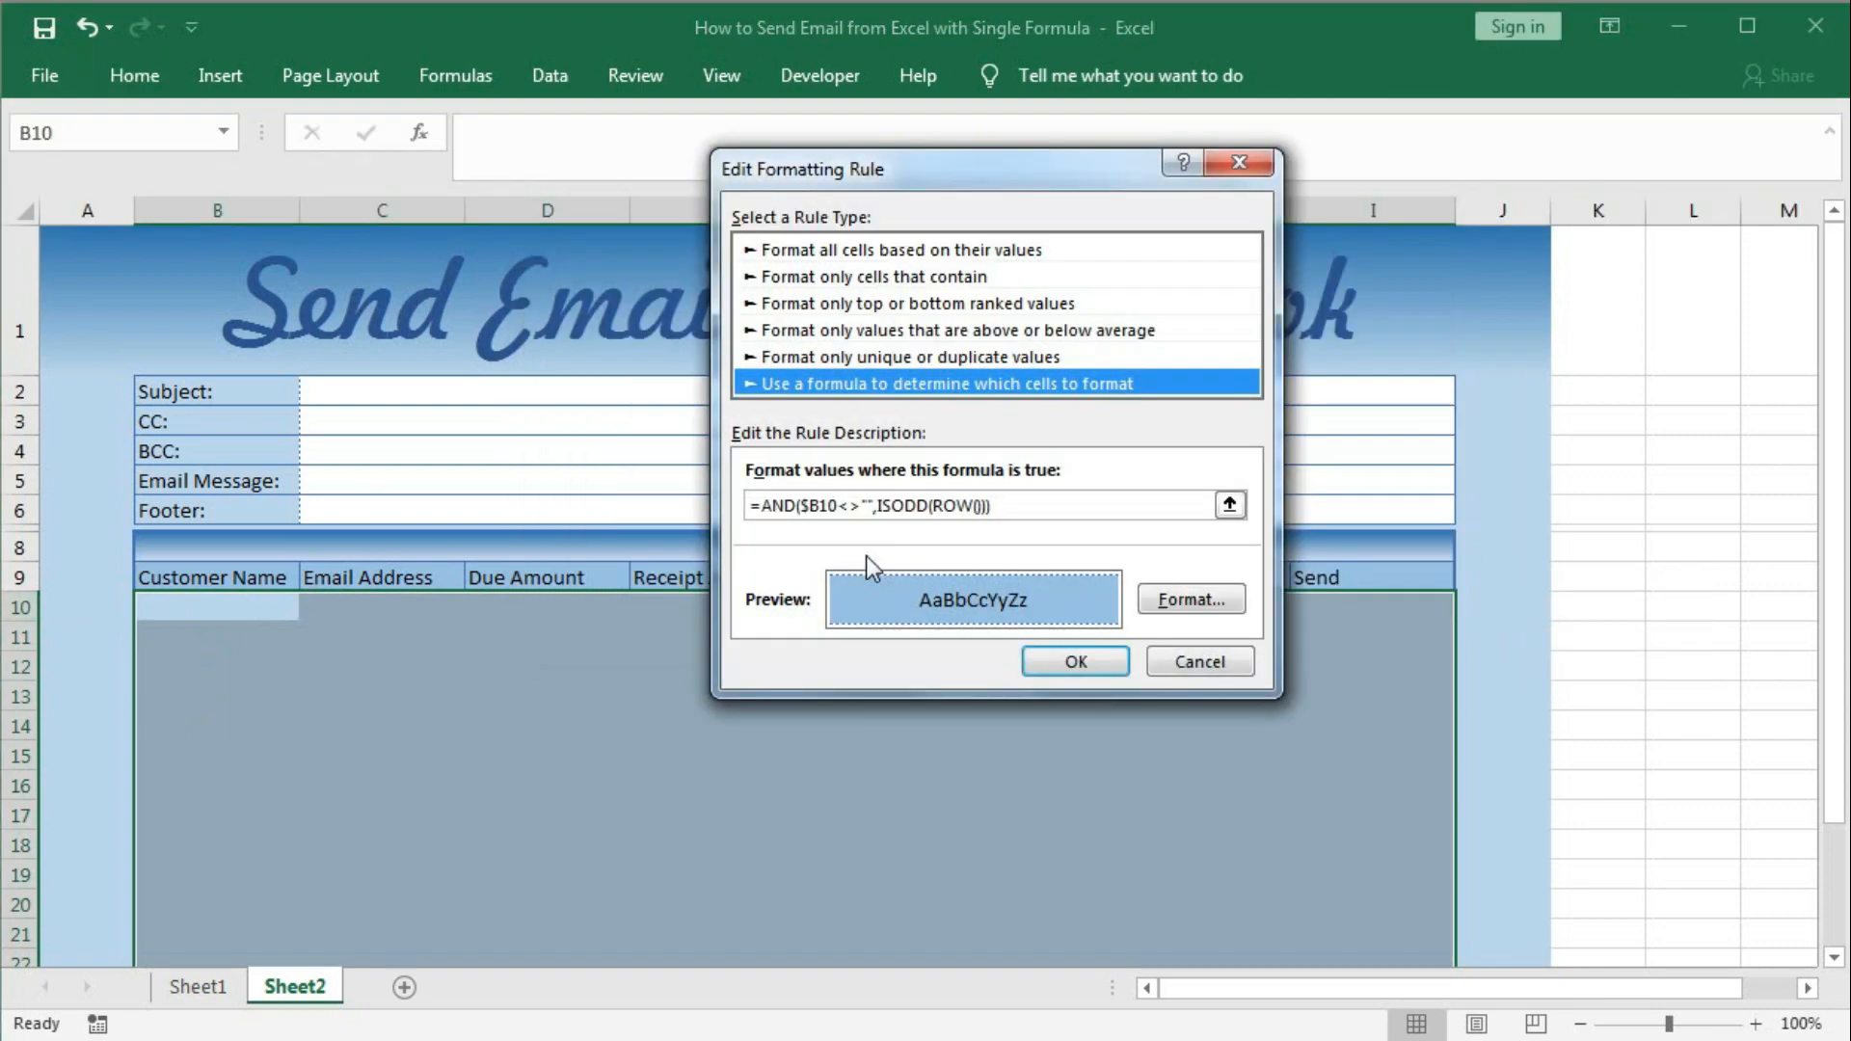
left_click(1021, 514)
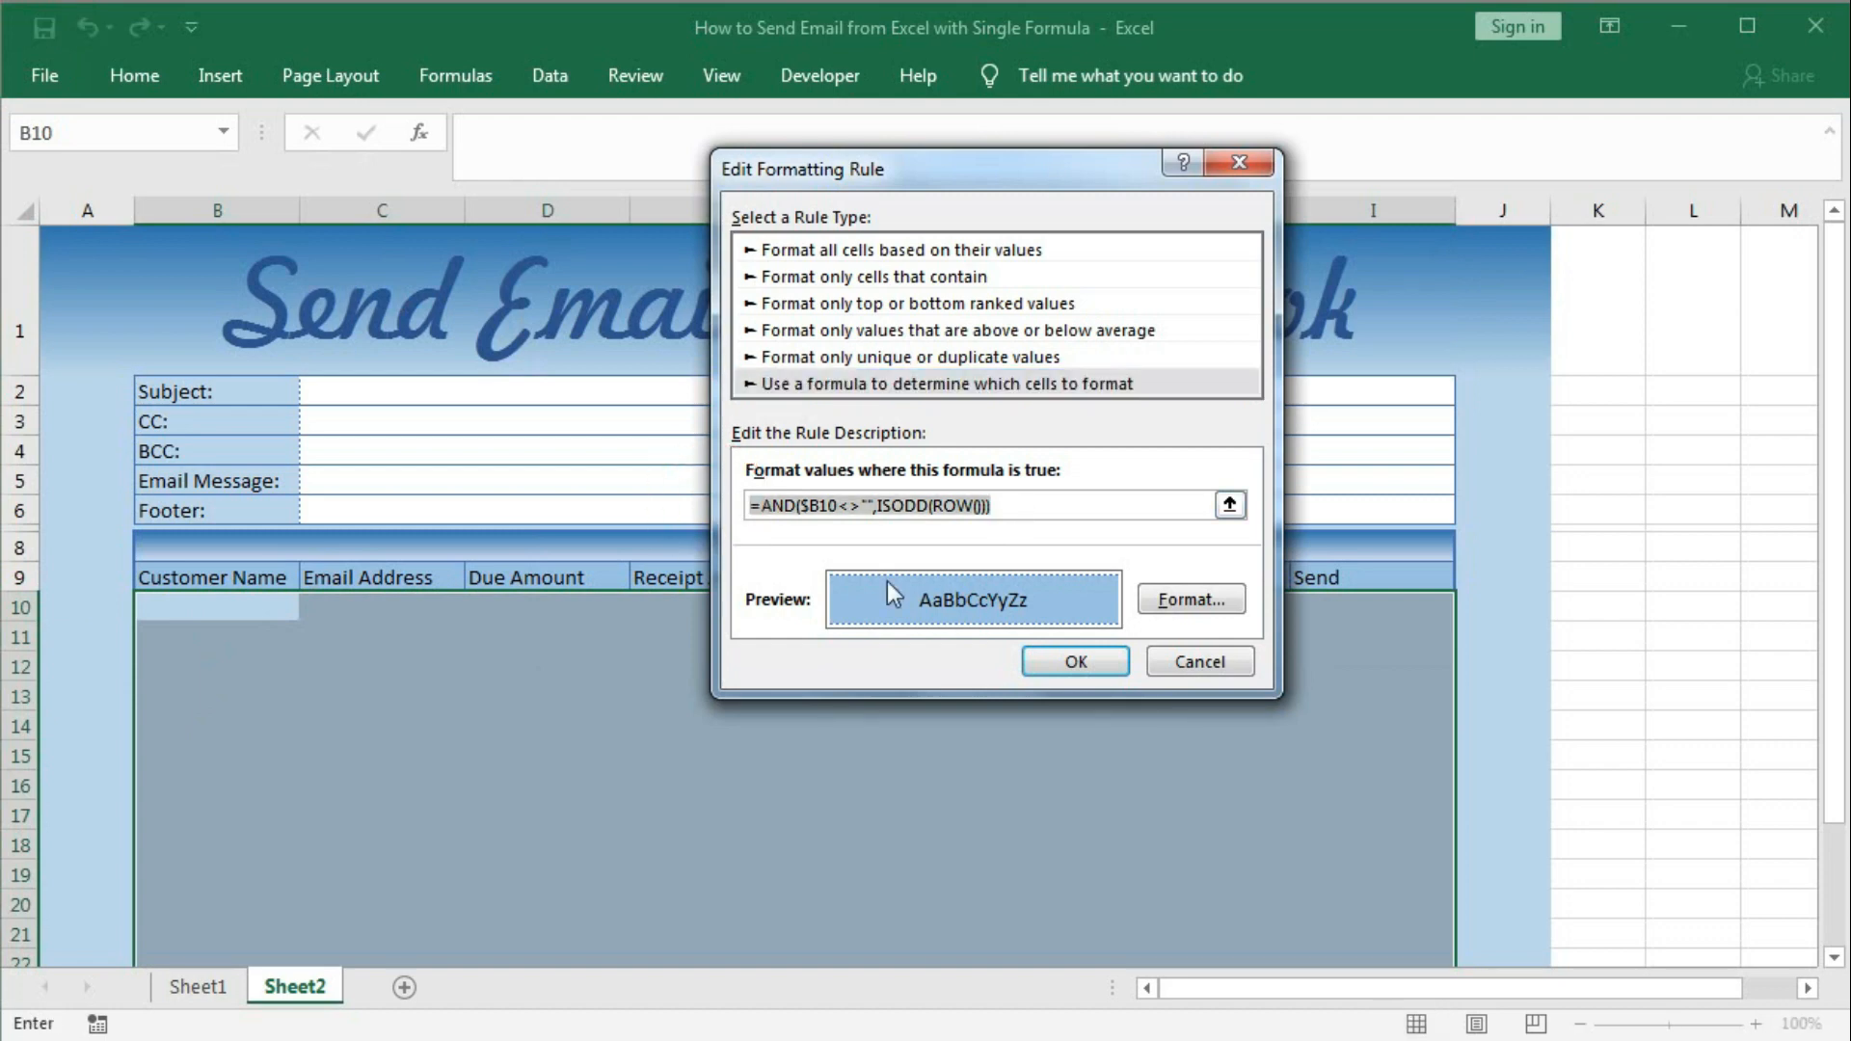
left_click(1050, 663)
Create a new formula-based rule using the pasted formula changed from ISODD to ISEVEN.
left_click(617, 309)
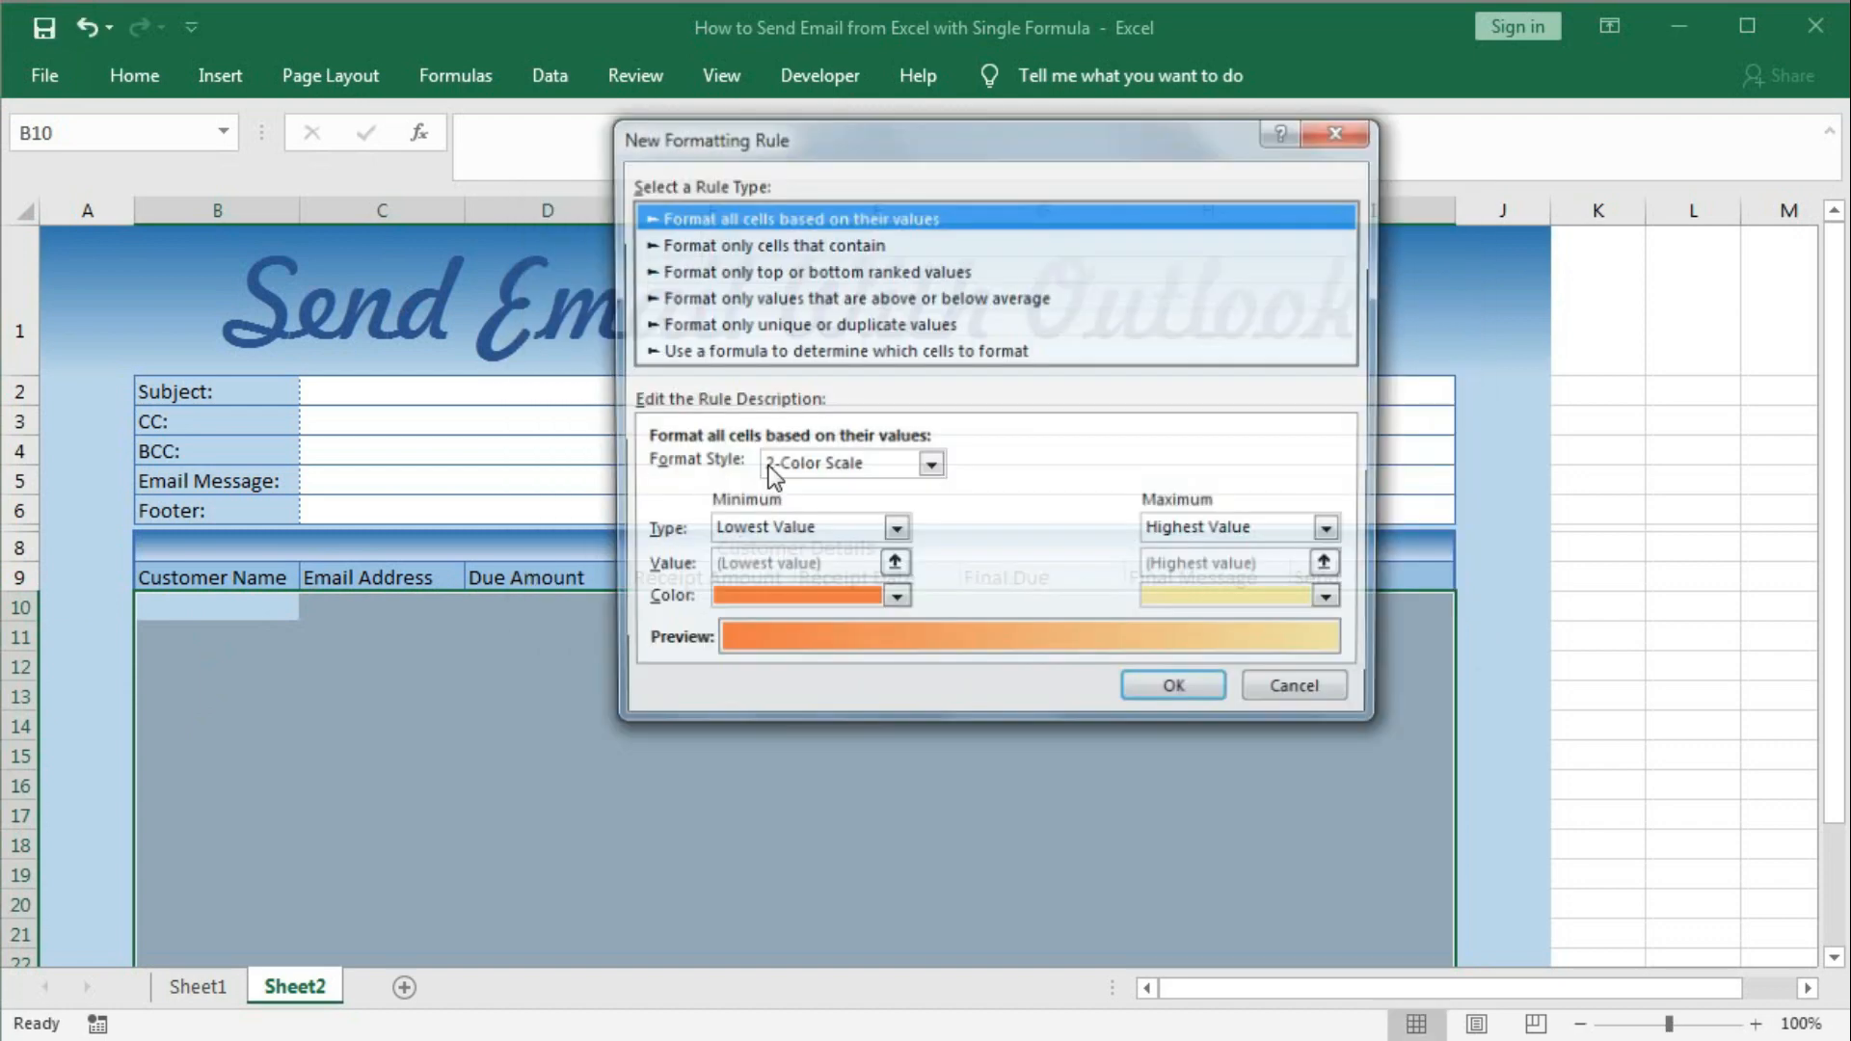
left_click(783, 353)
left_click(709, 481)
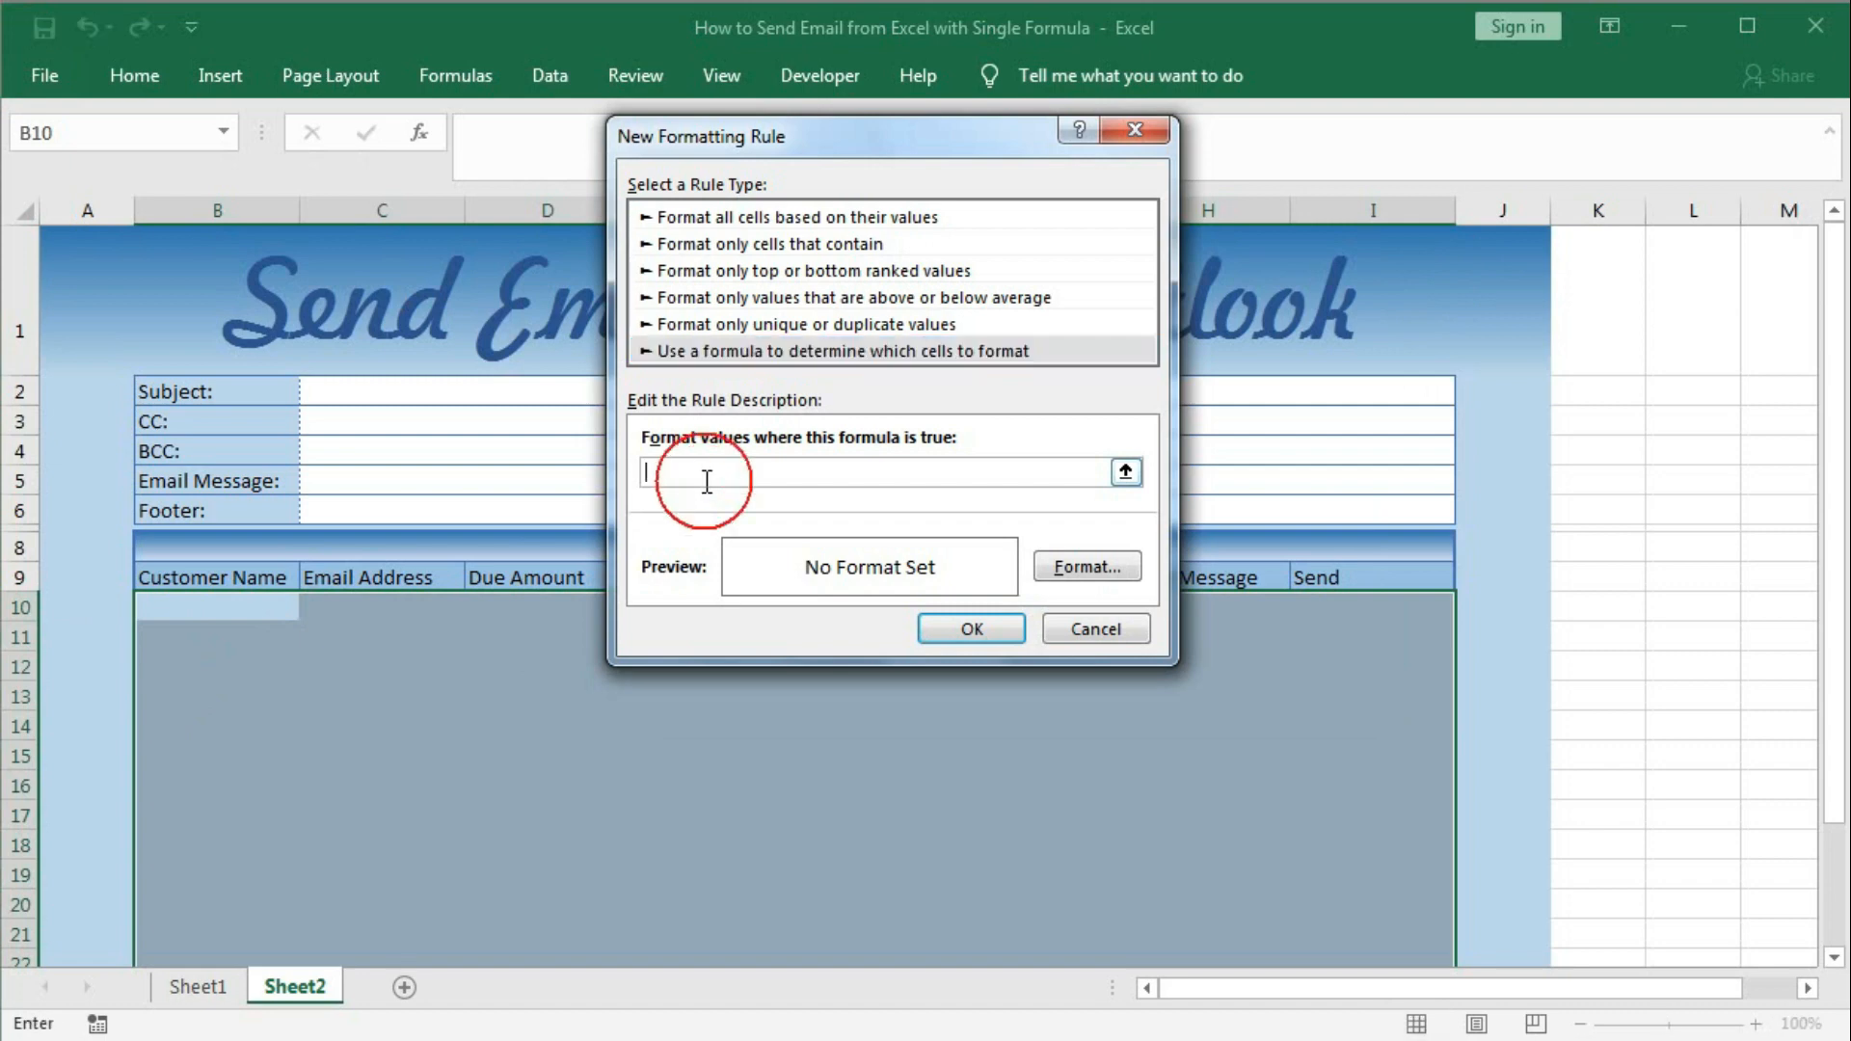
type("=AND($B10<>\"\",ISODD(ROW()))")
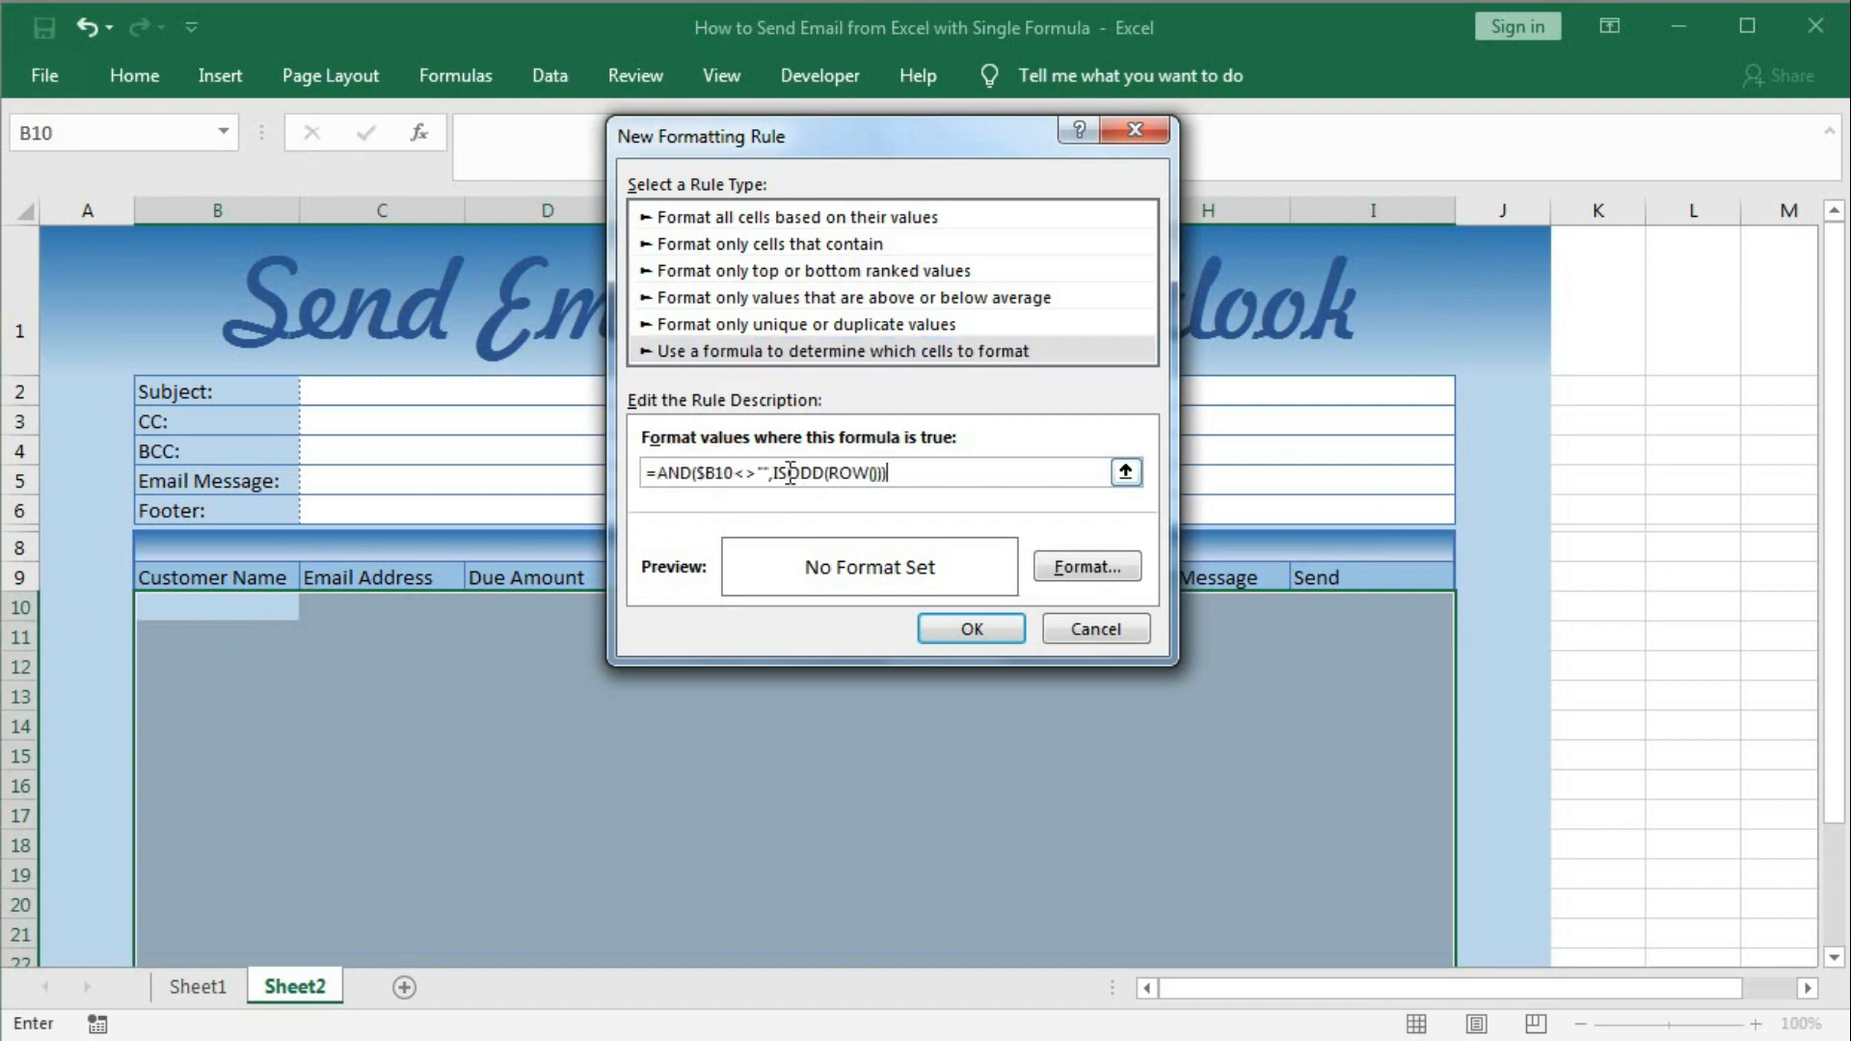
left_click_drag(786, 473, 813, 485)
left_click(821, 478)
key("BackSpace")
key("BackSpace")
key("BackSpace")
type("EVEN")
Format the even-row rule with dotted blue top and bottom borders and apply it.
left_click(1066, 564)
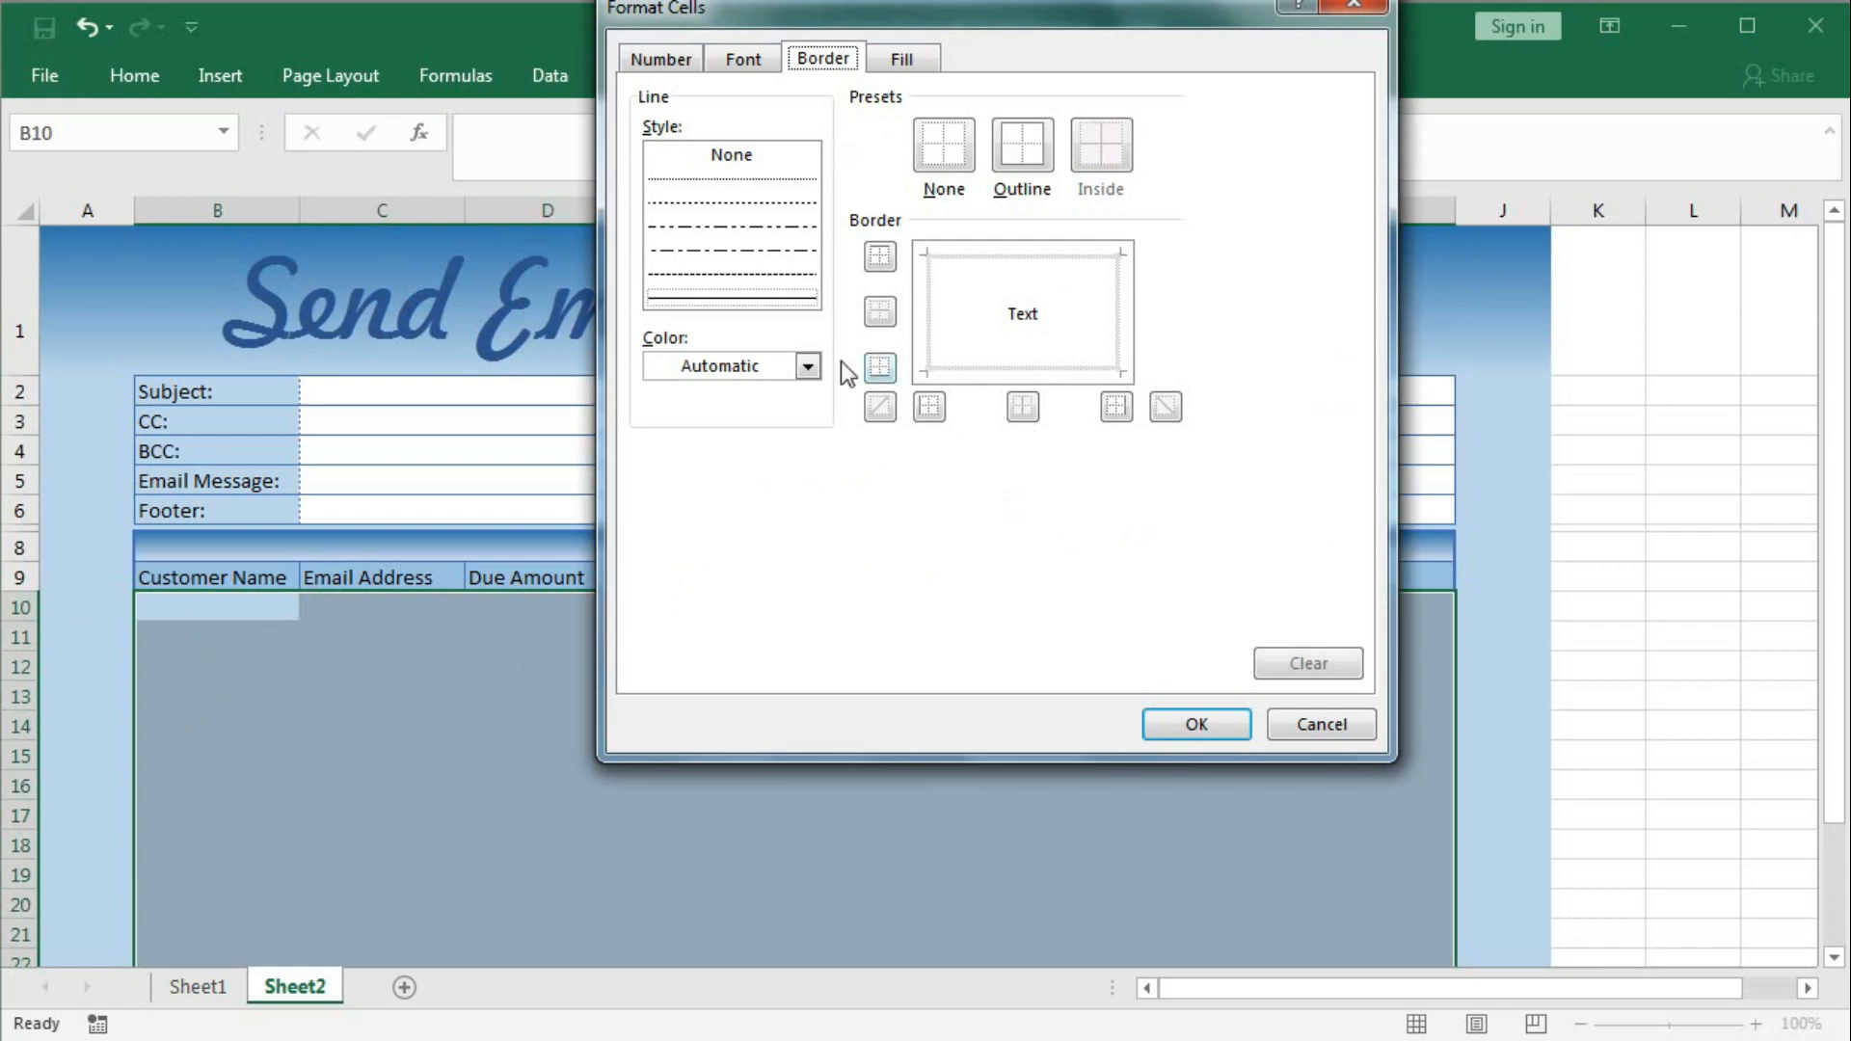
left_click(808, 366)
left_click(759, 467)
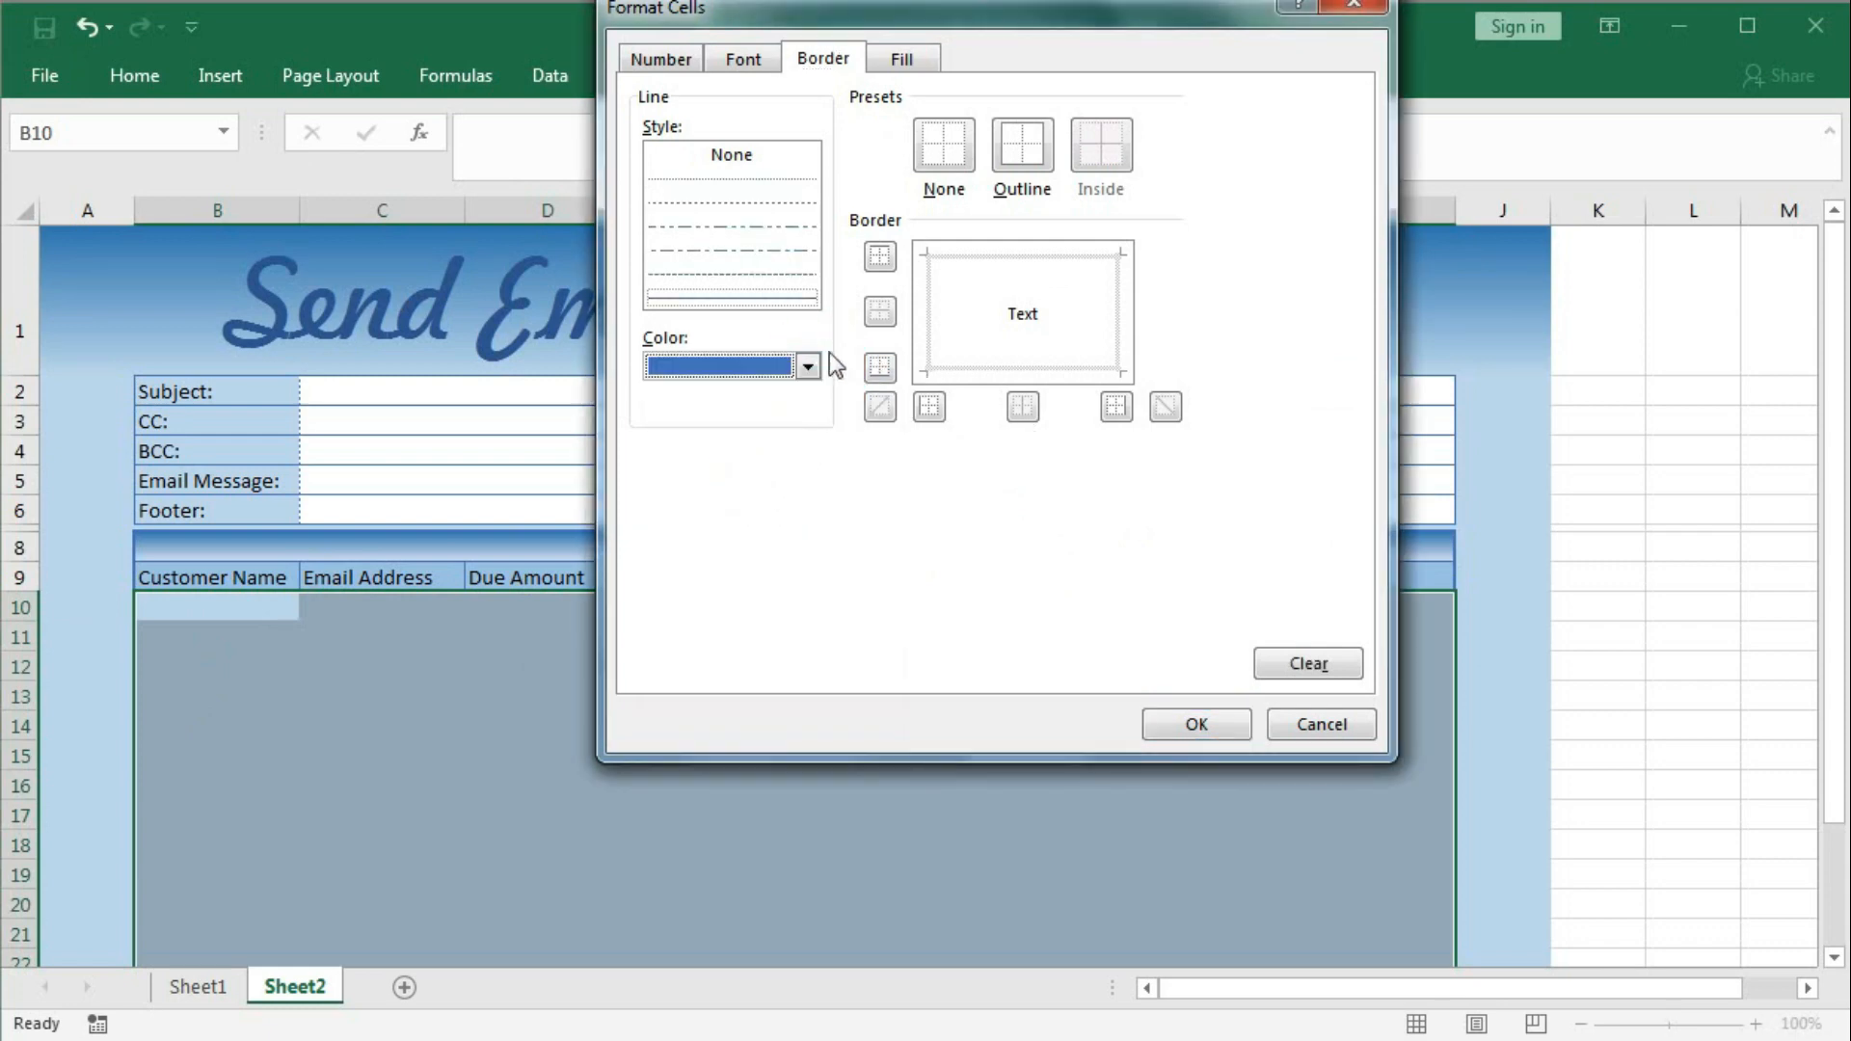
left_click(747, 203)
left_click(987, 274)
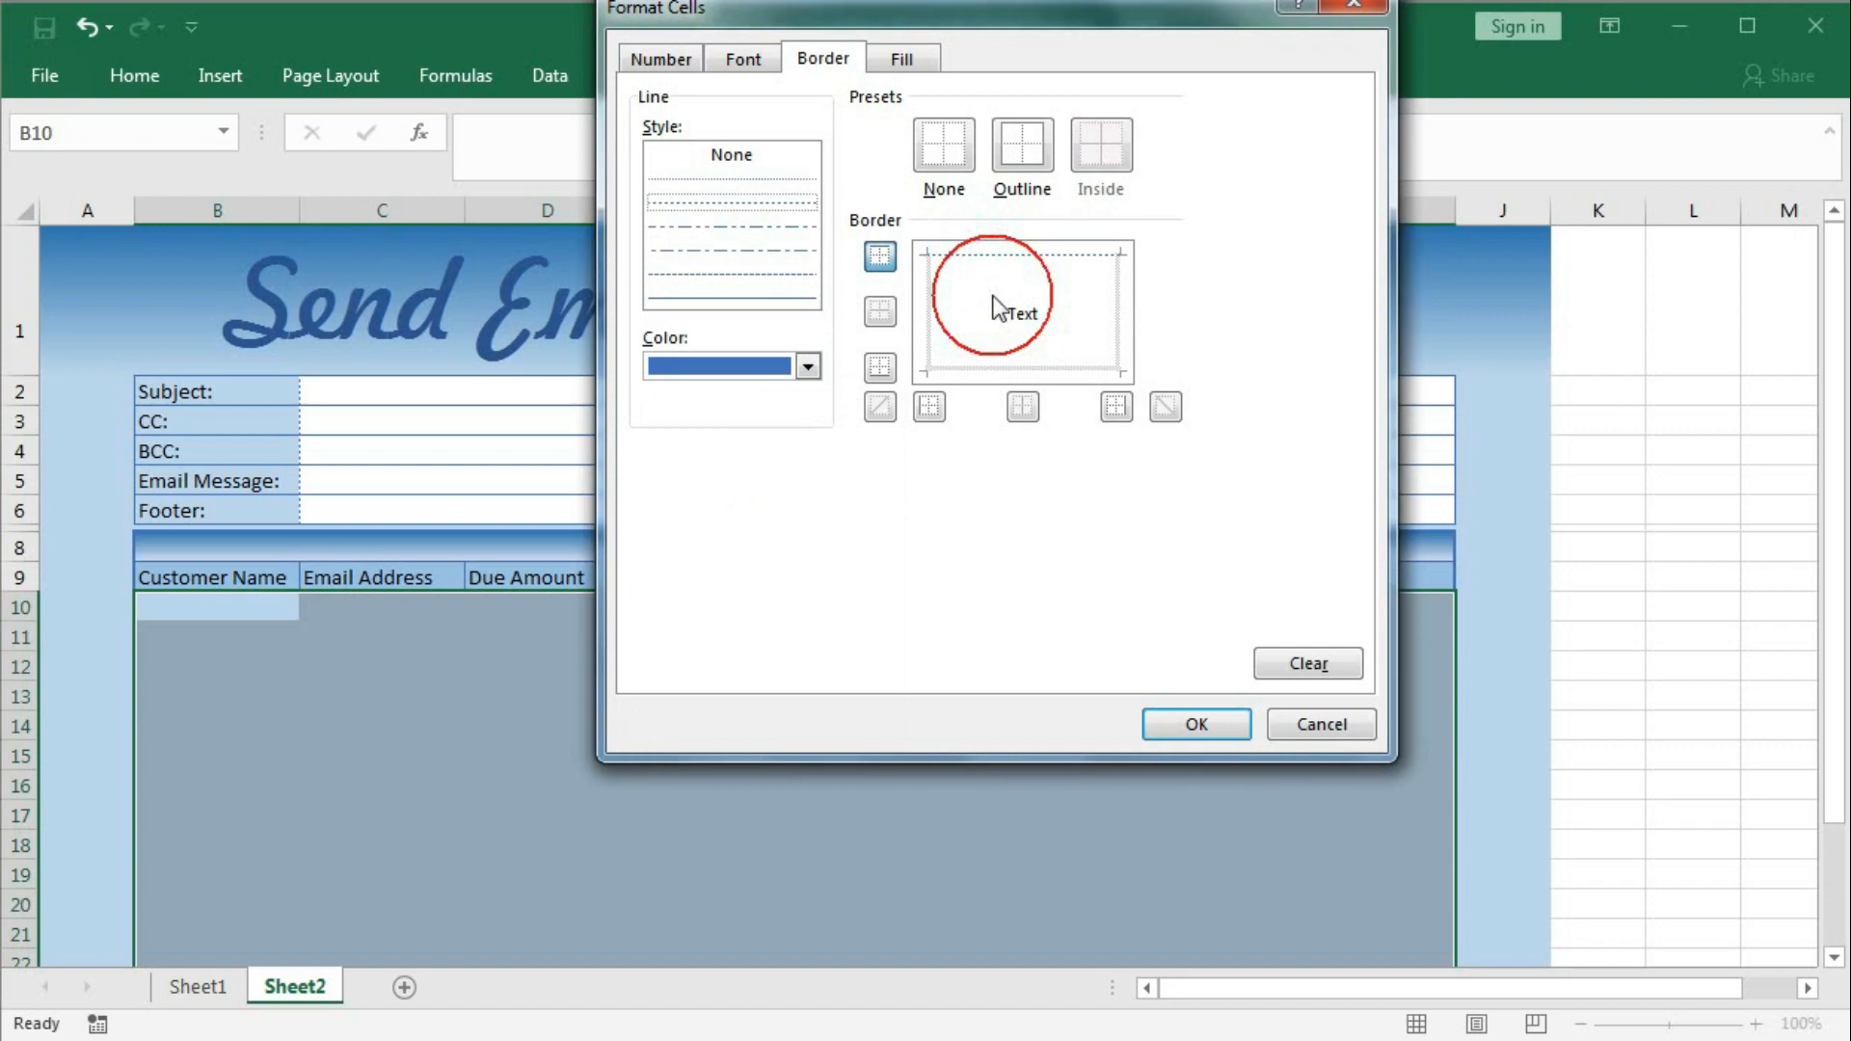
left_click(998, 368)
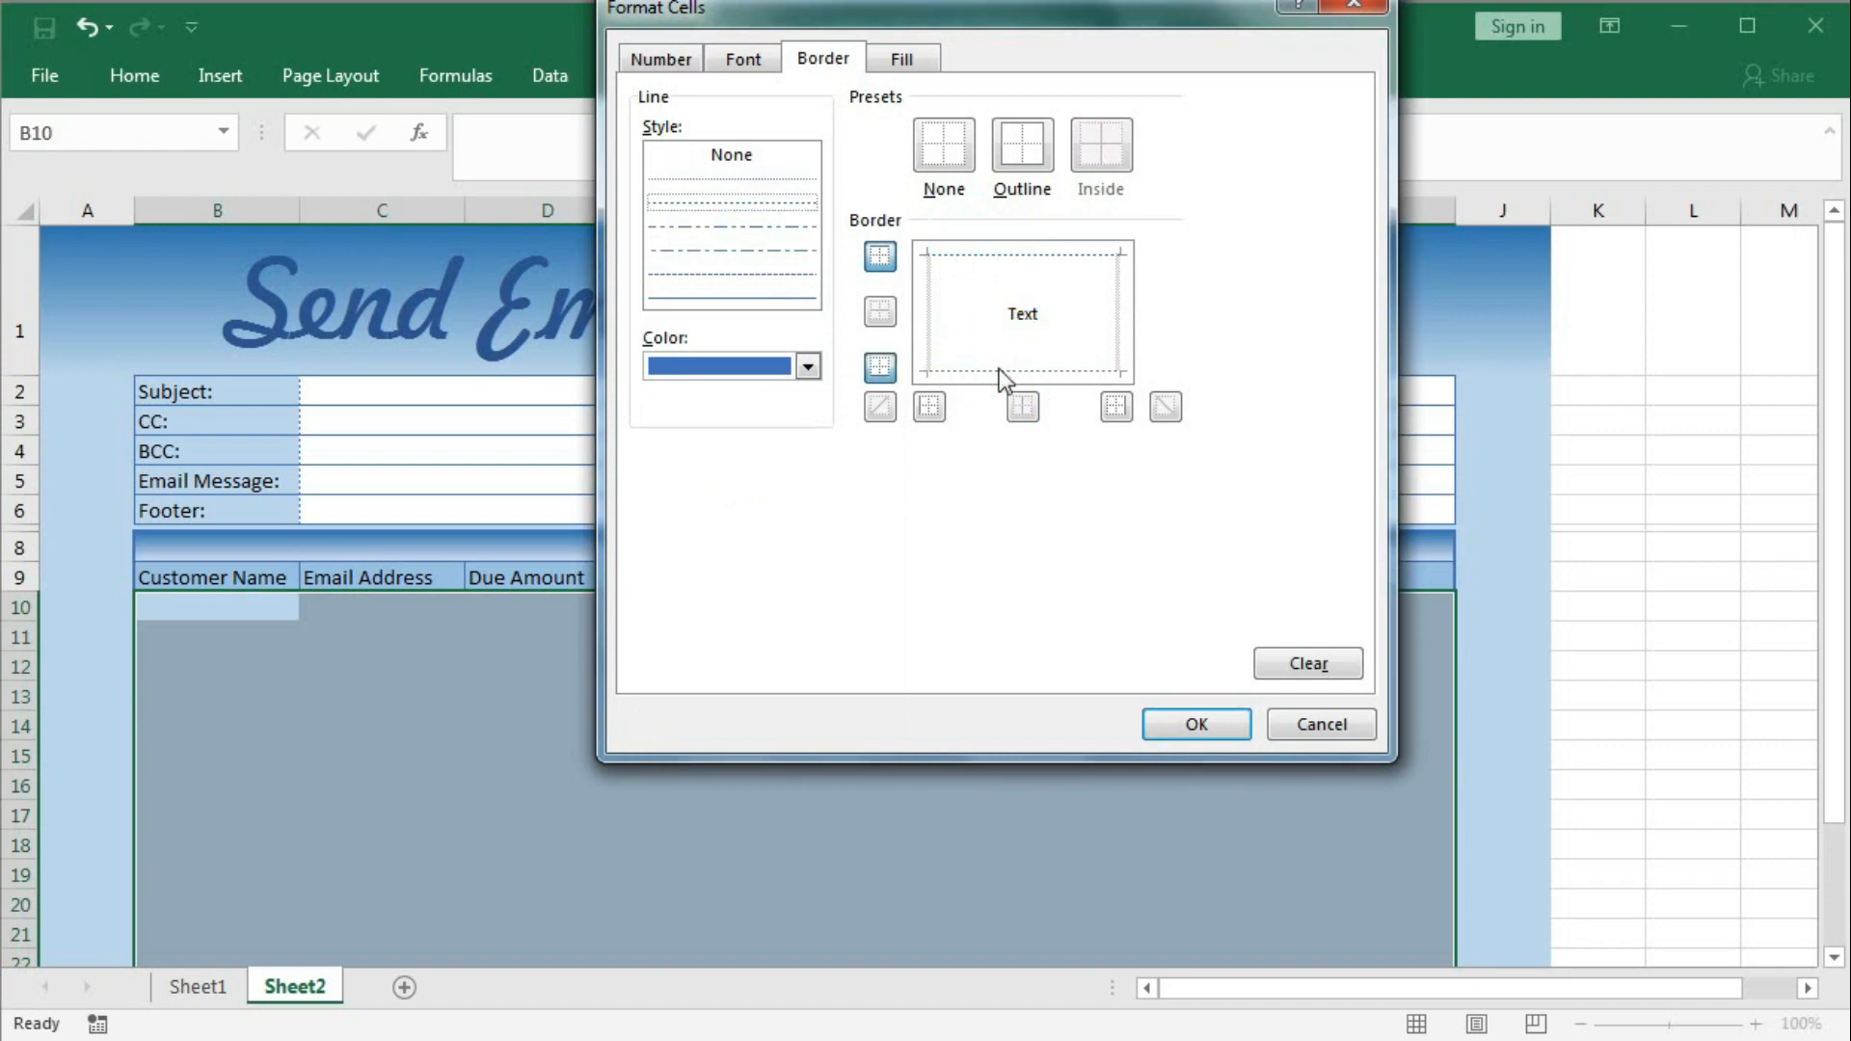
left_click(1199, 731)
left_click(978, 640)
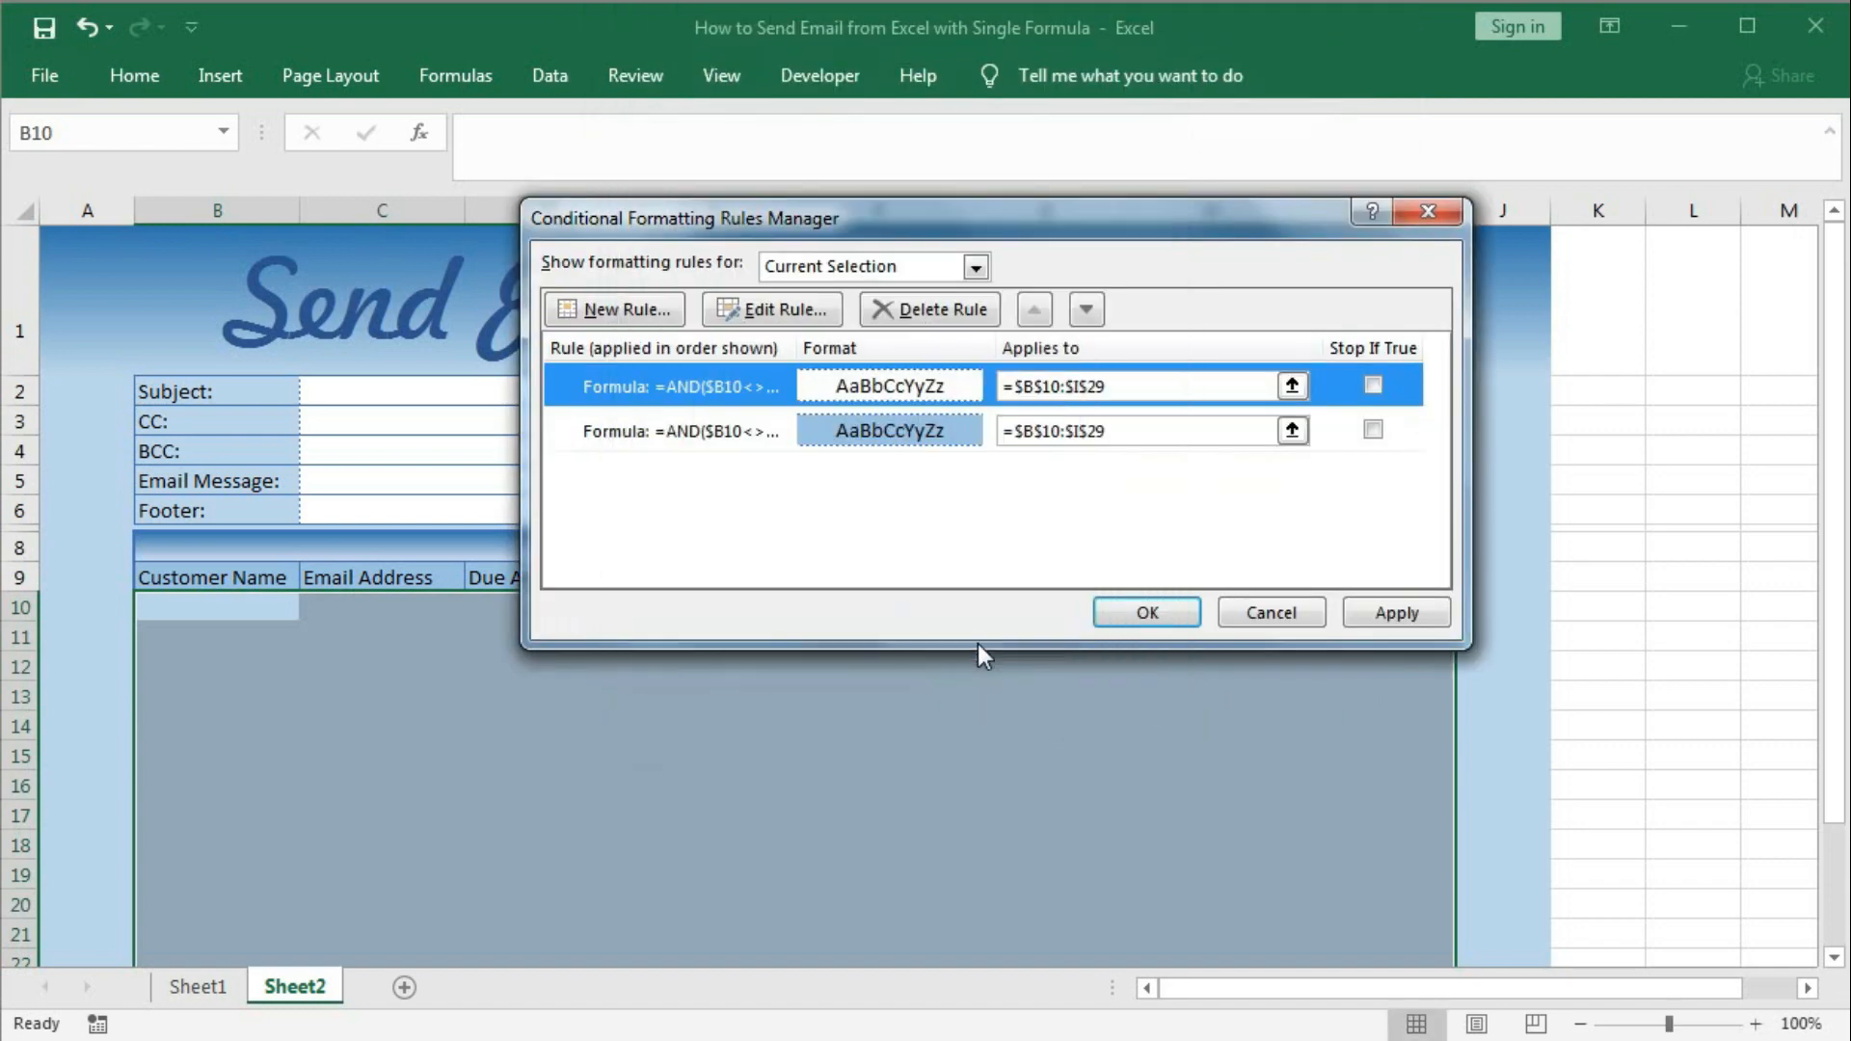
left_click(1142, 614)
left_click(764, 669)
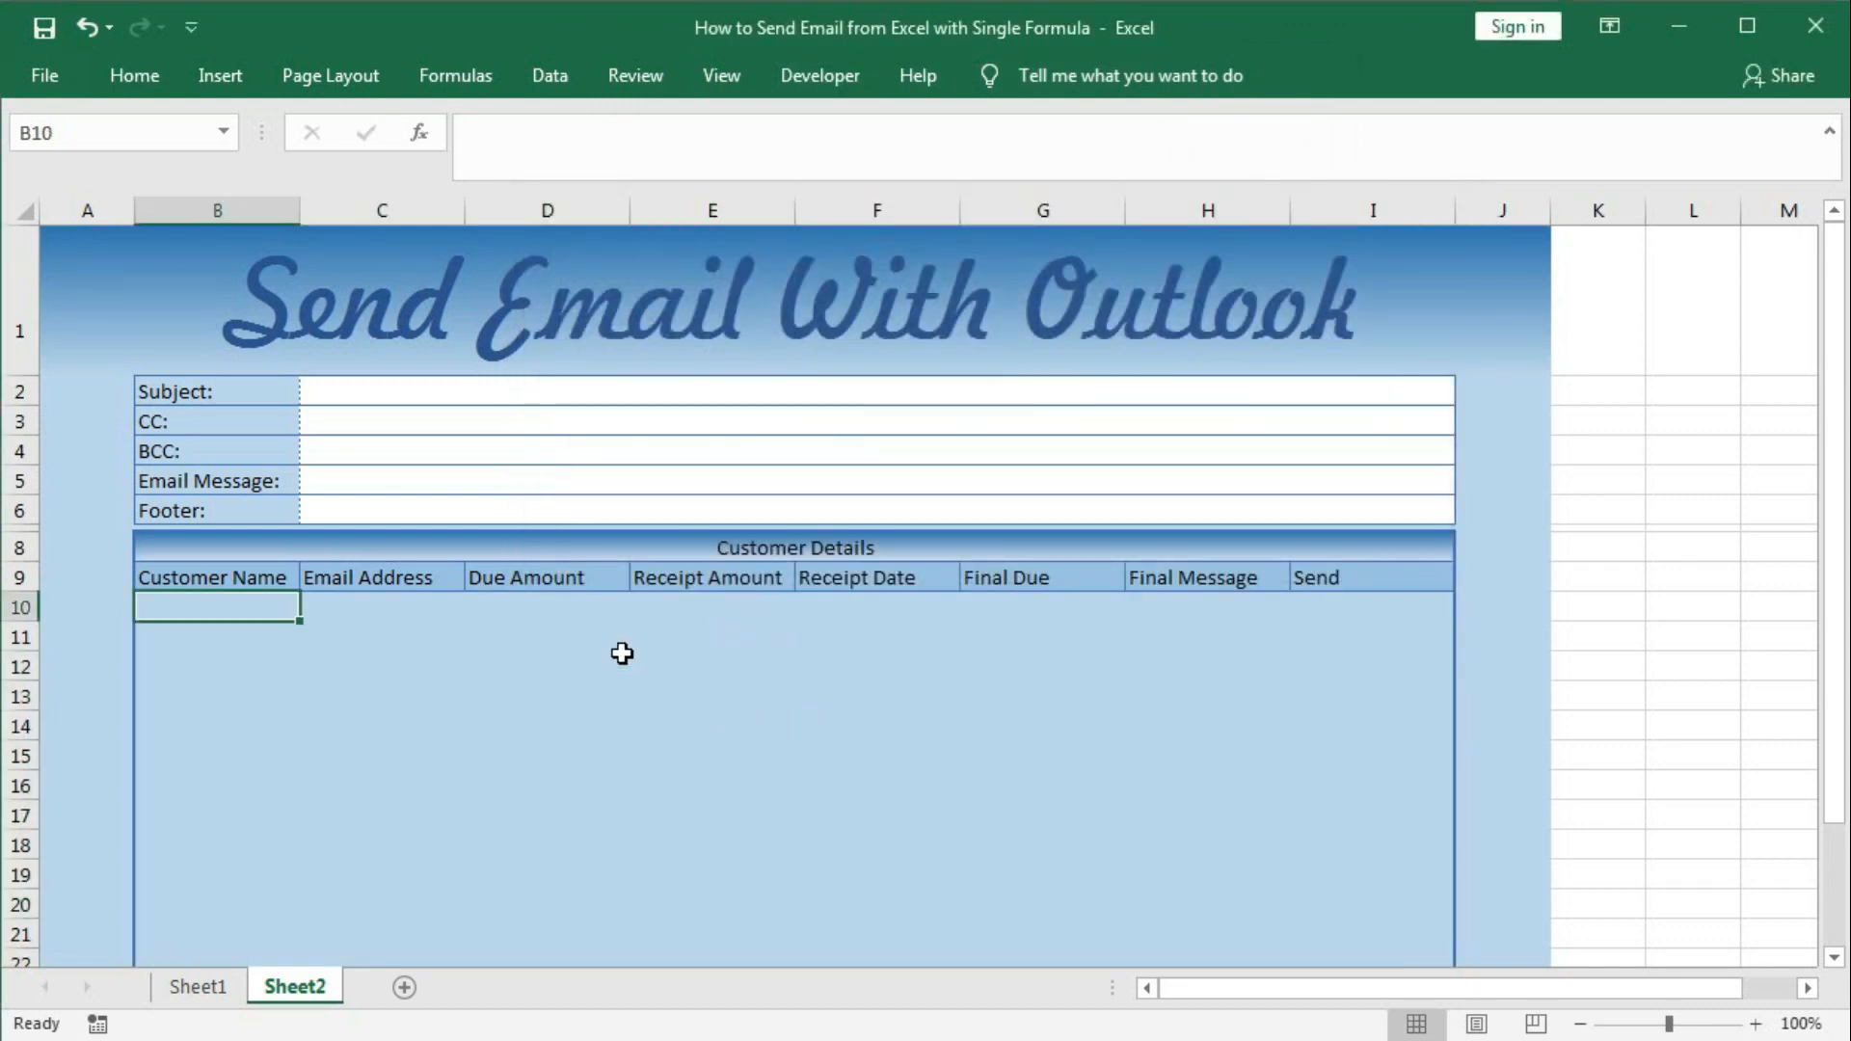
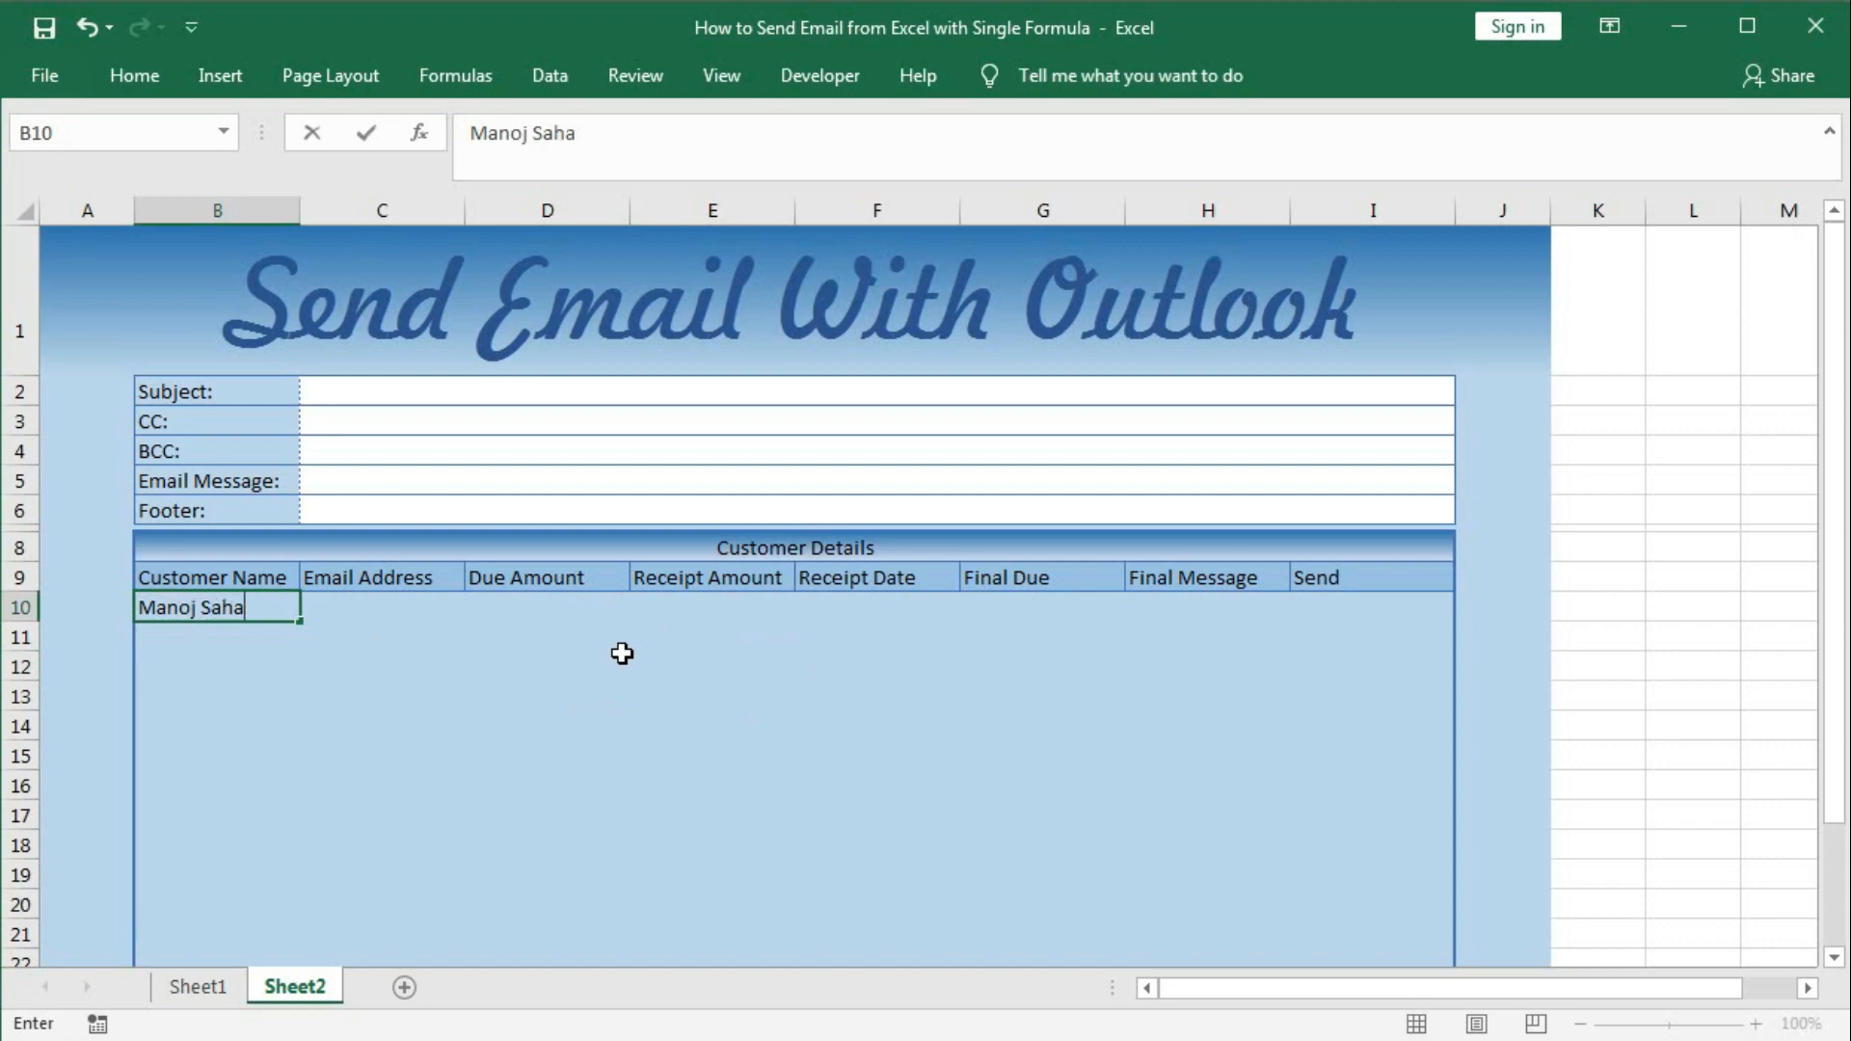
Enter the customer's name, e-mail, due 500, receipt 200 and date 5-12-2021 in B10:F10.
key("Tab")
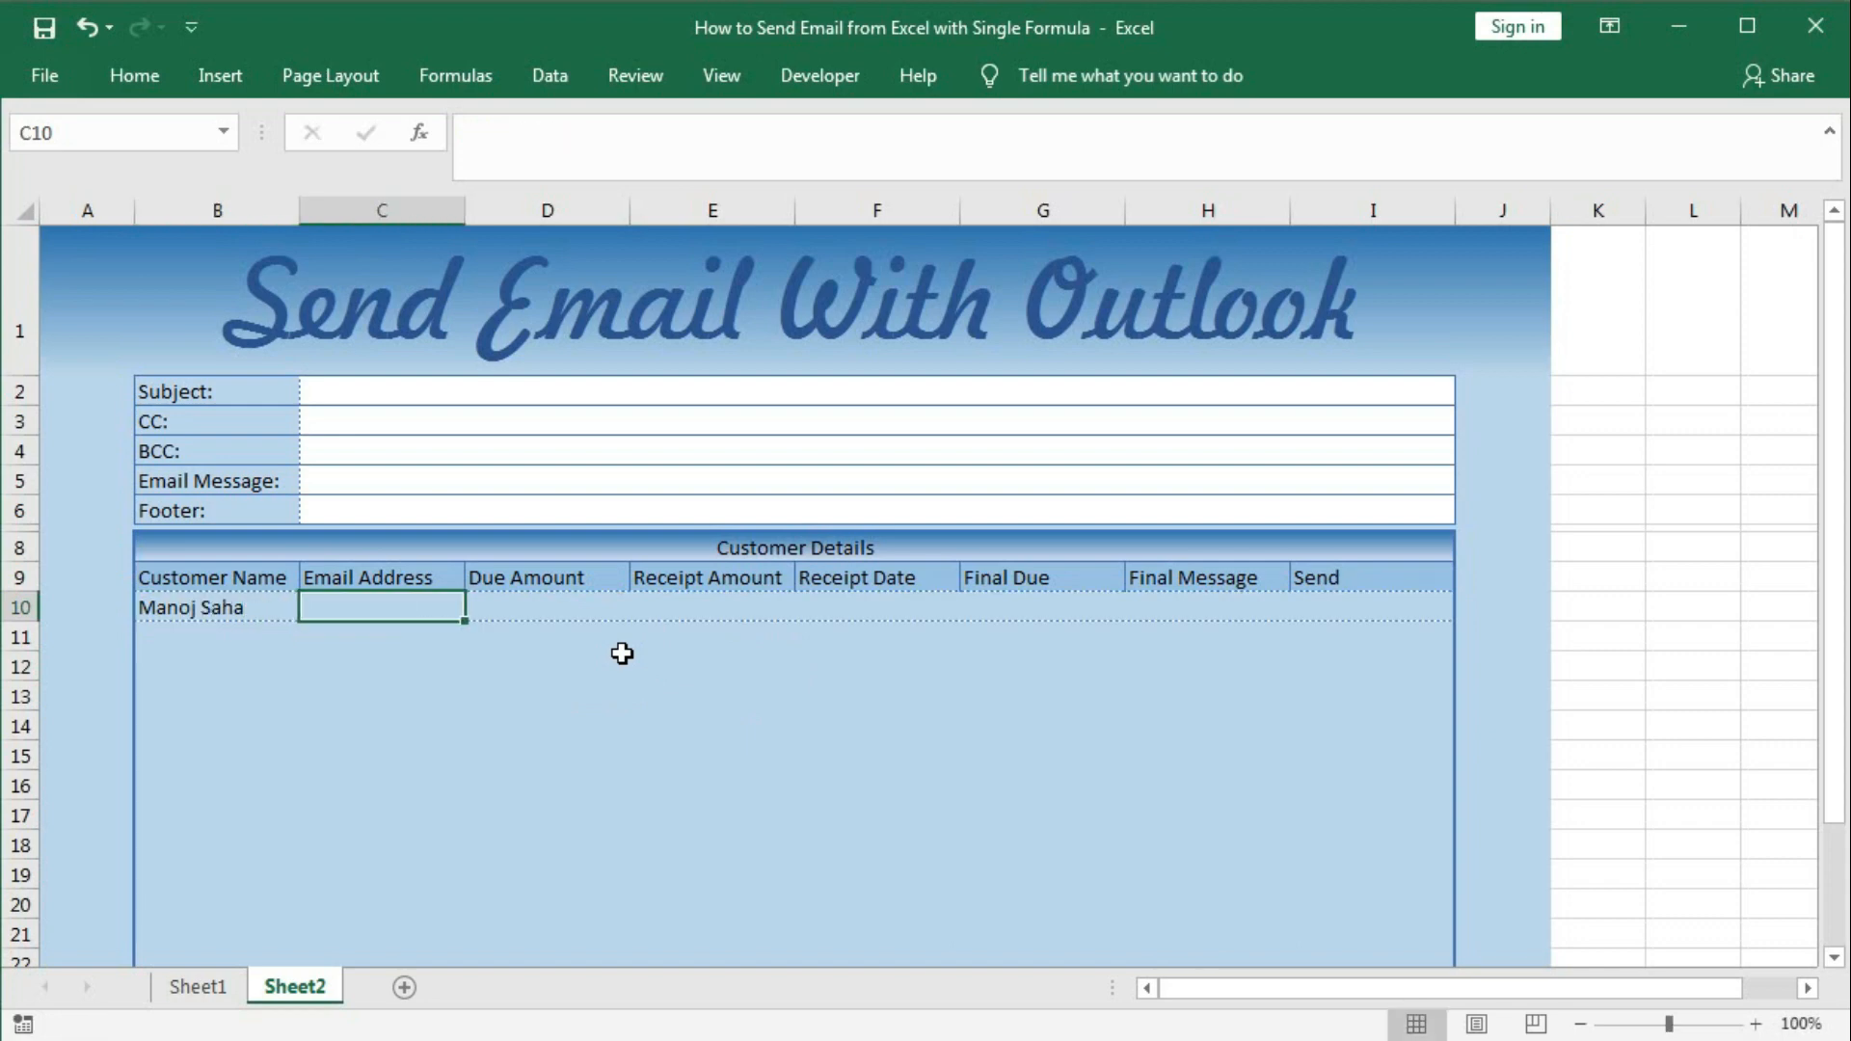
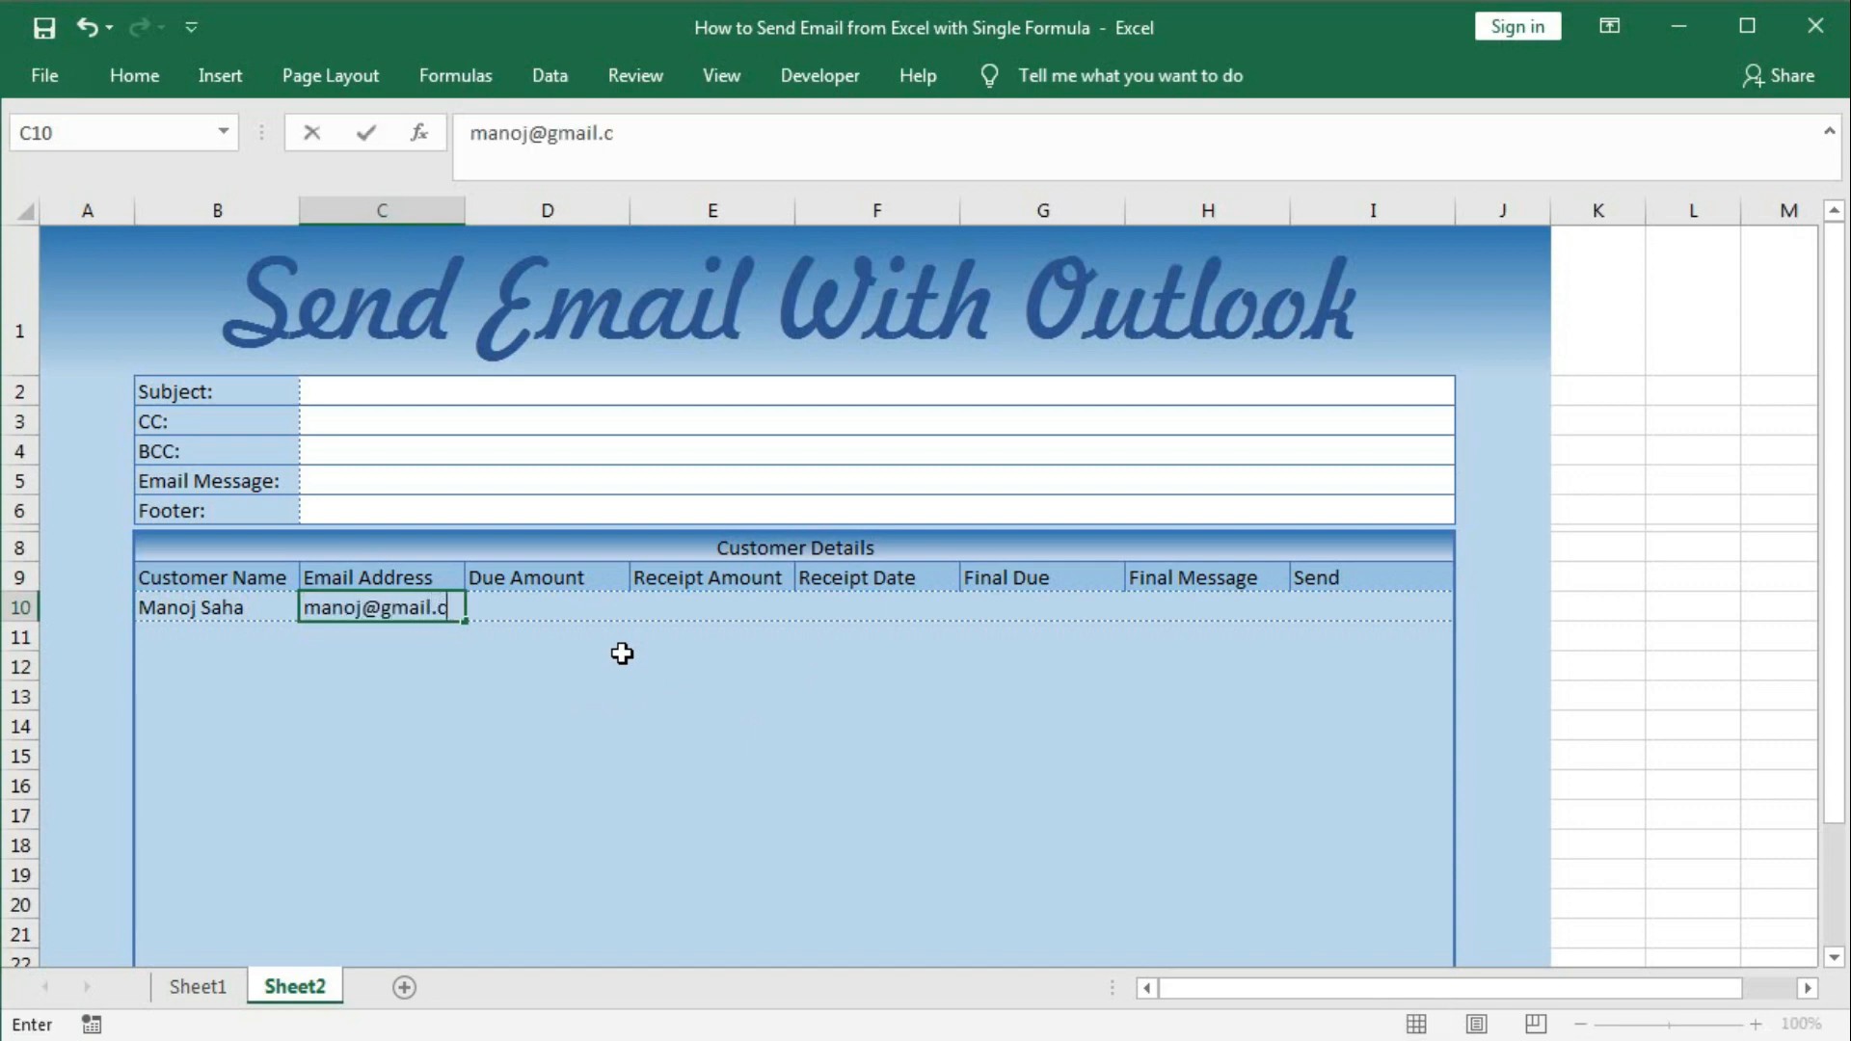
key("Tab")
type("500")
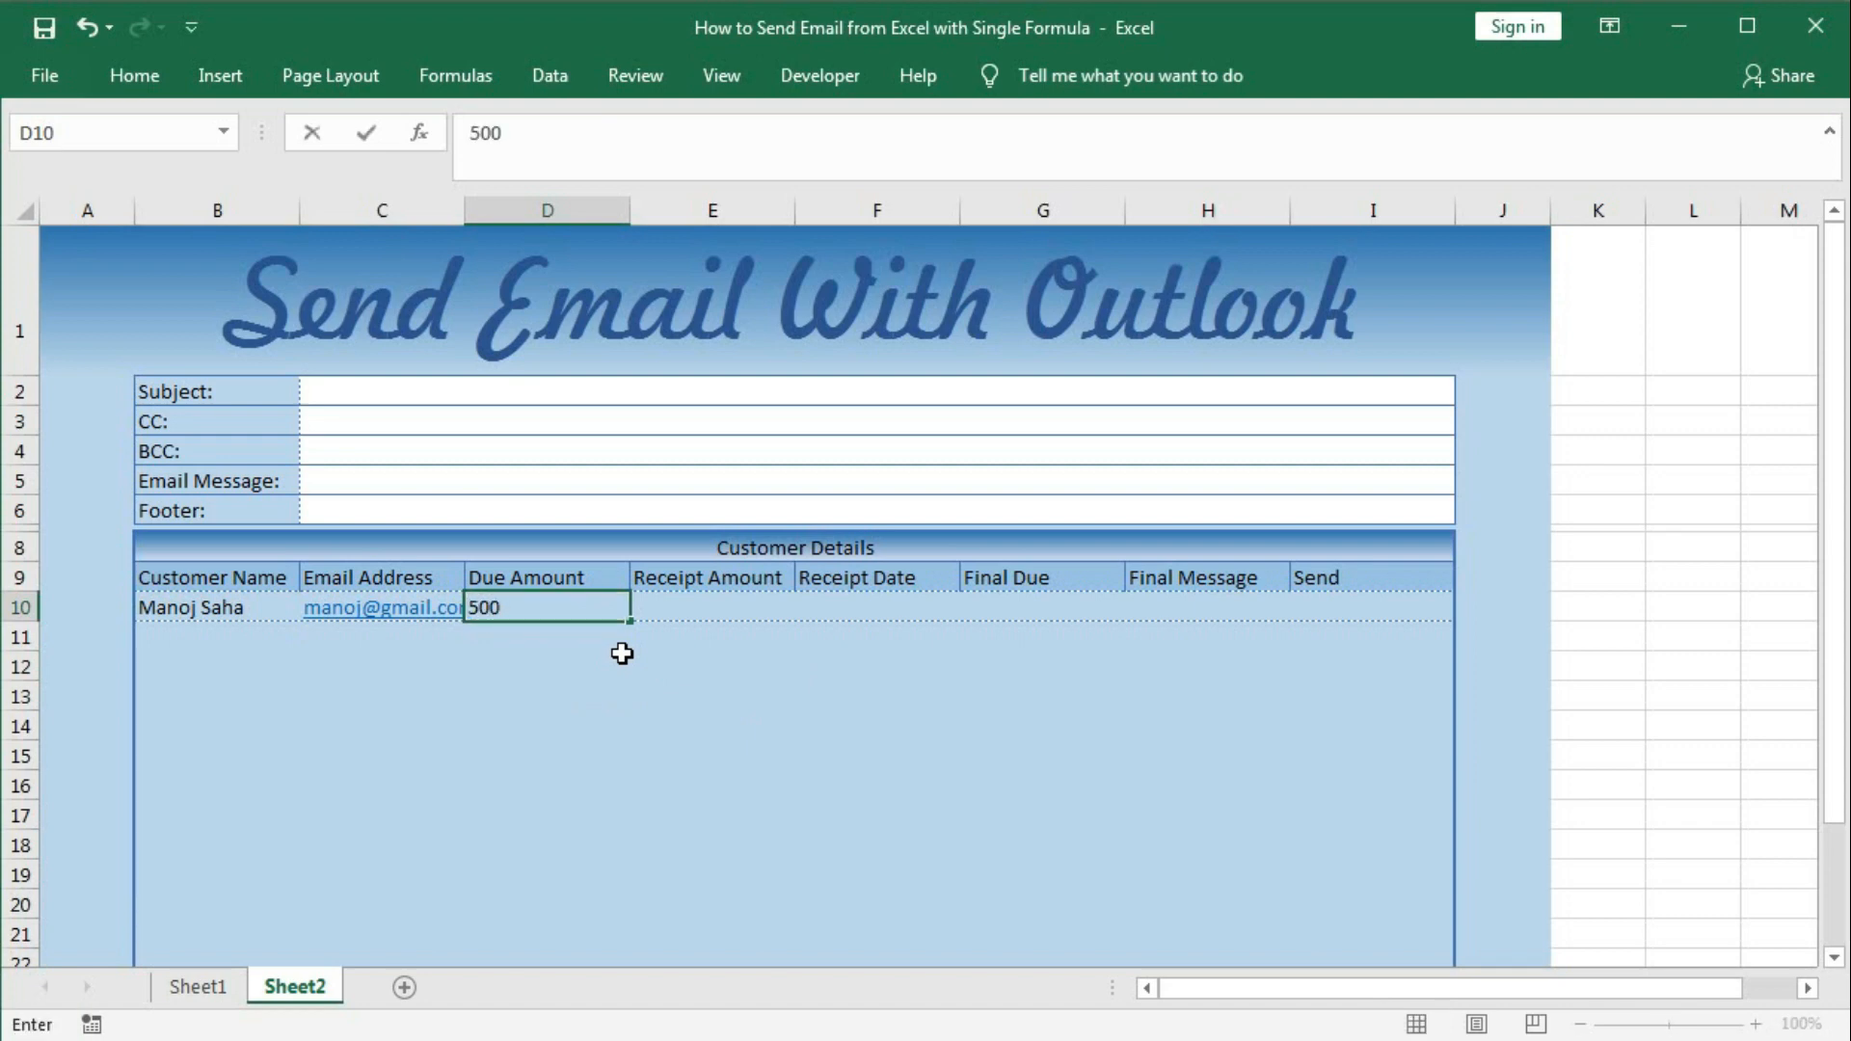
key("Tab")
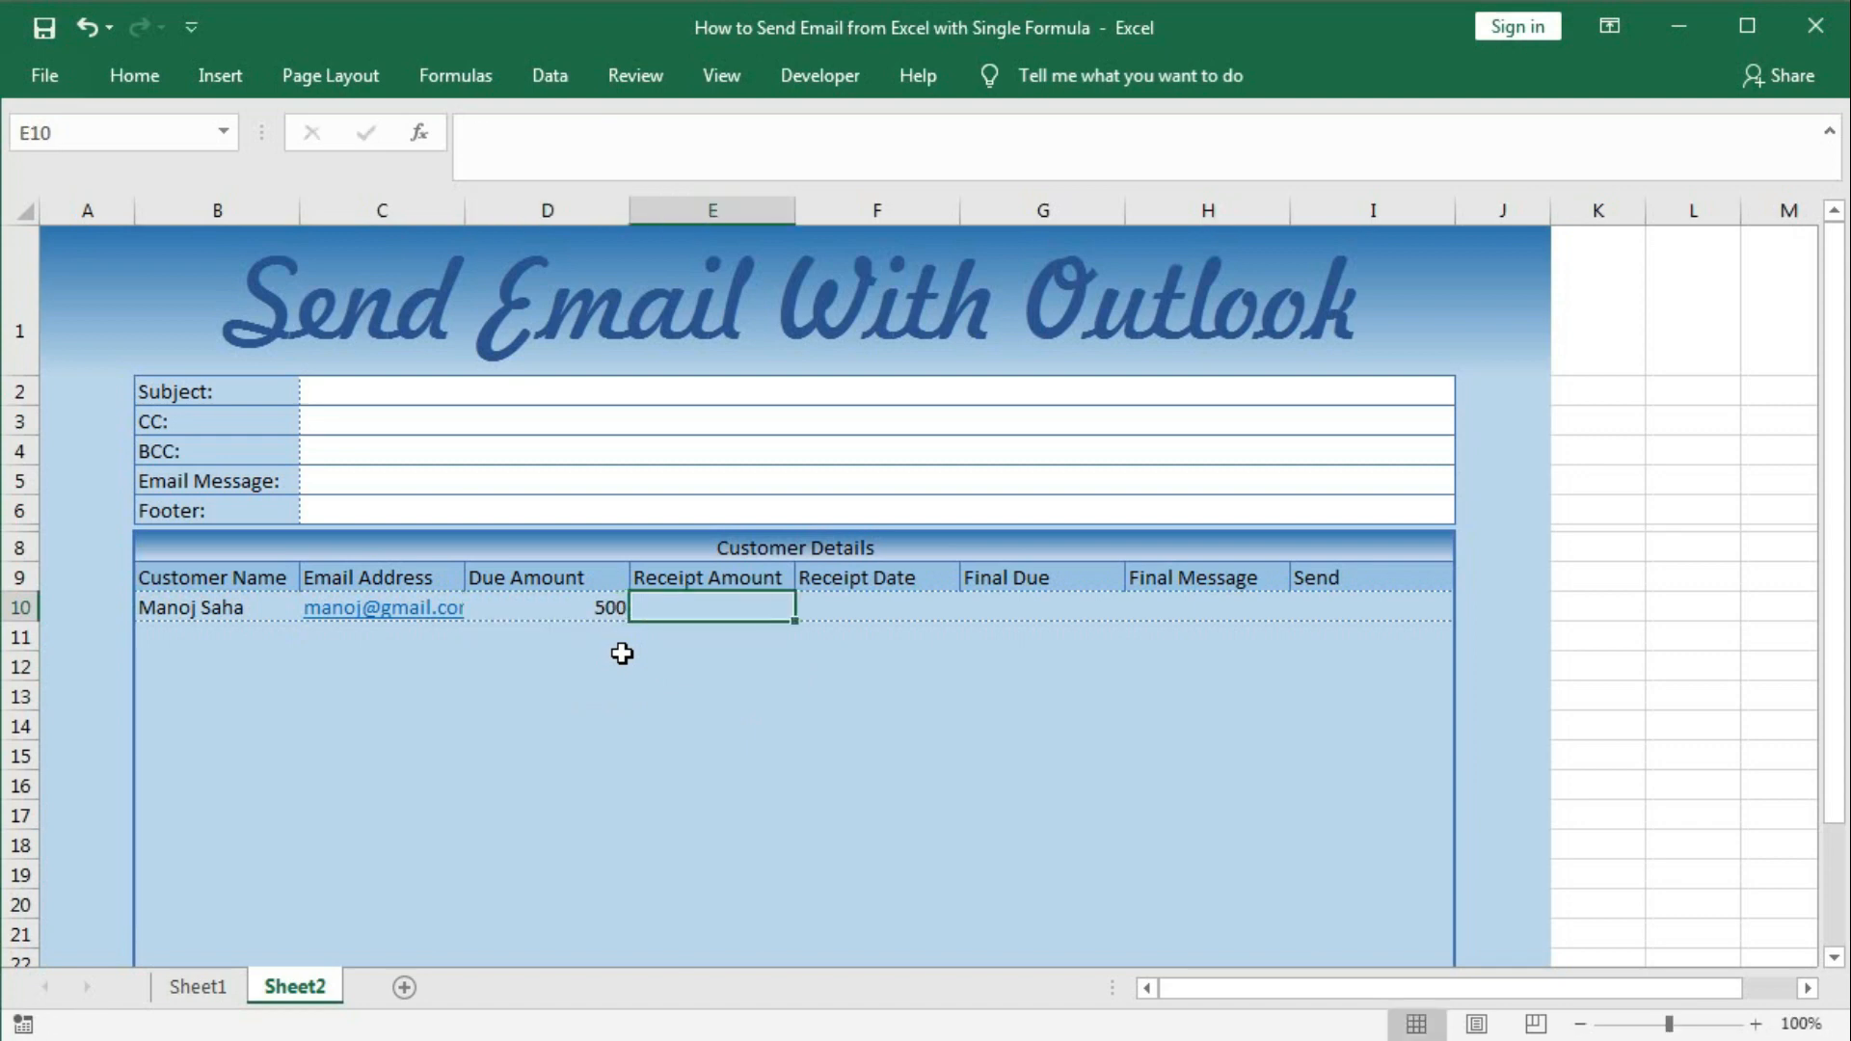
type("200")
key("Tab")
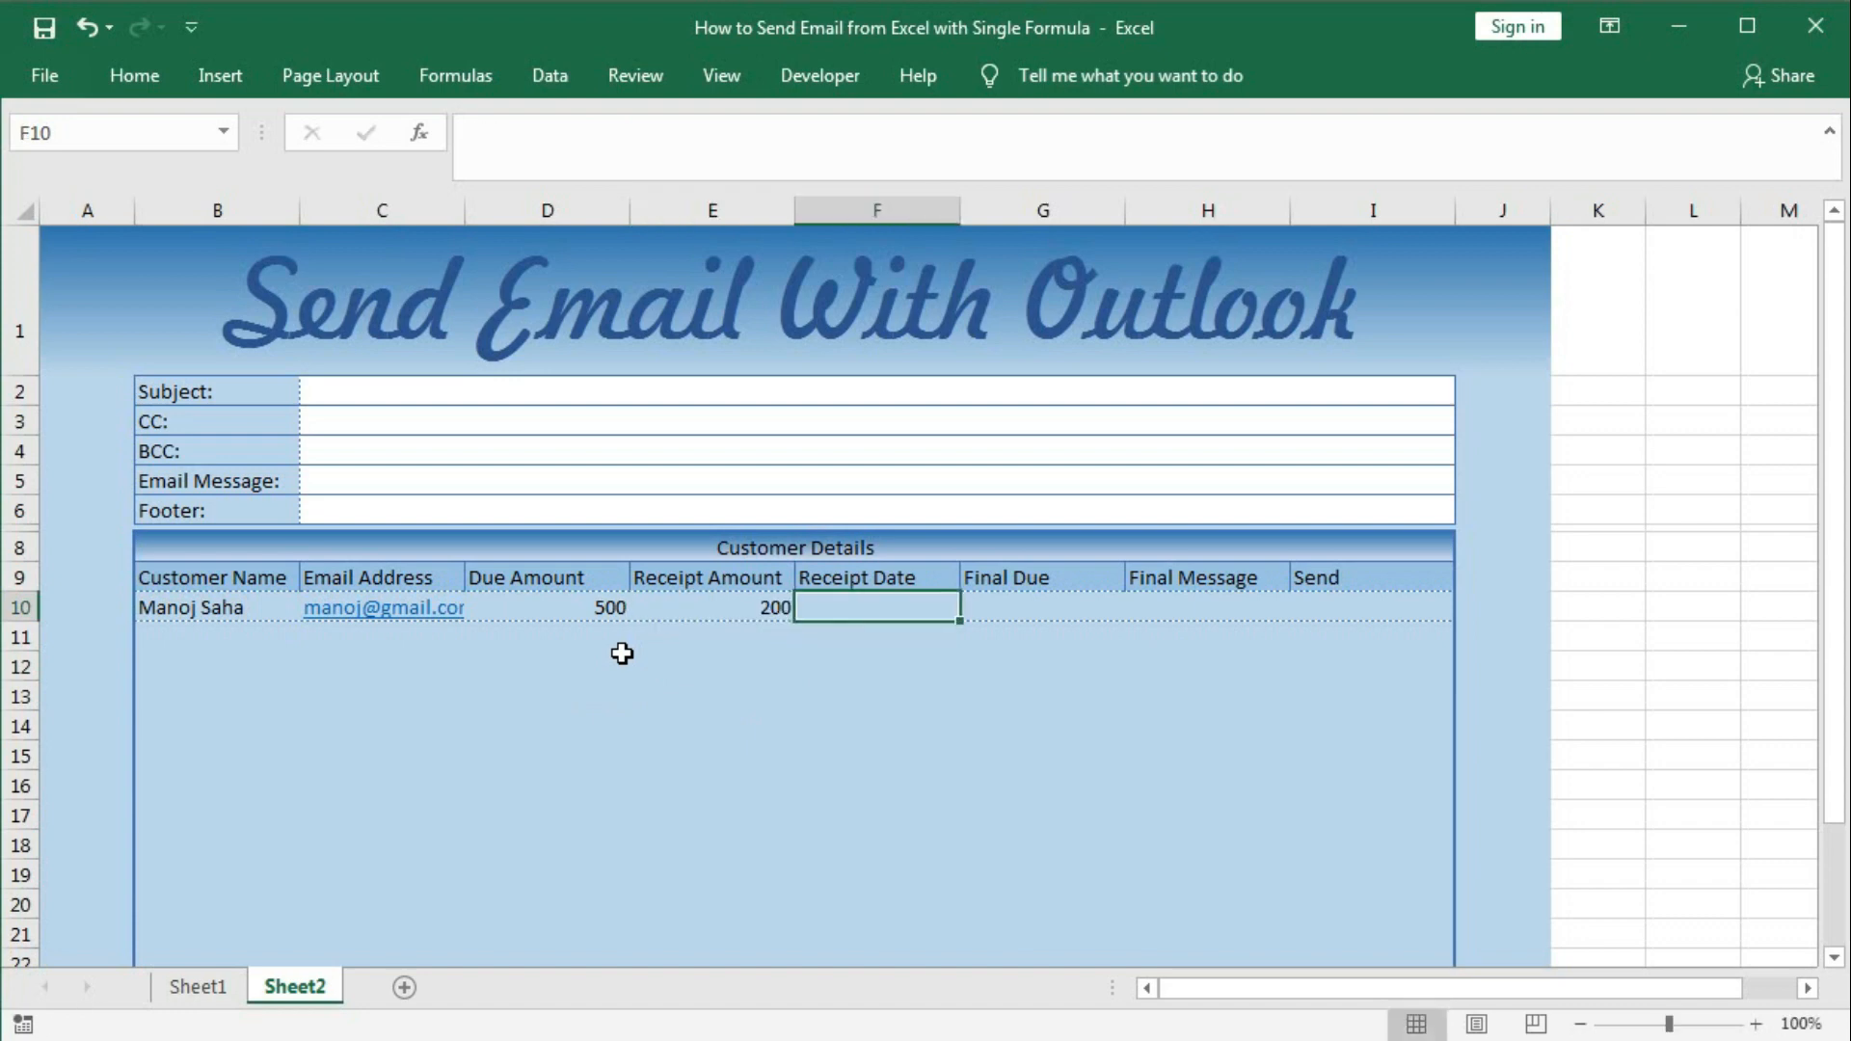
type("5-")
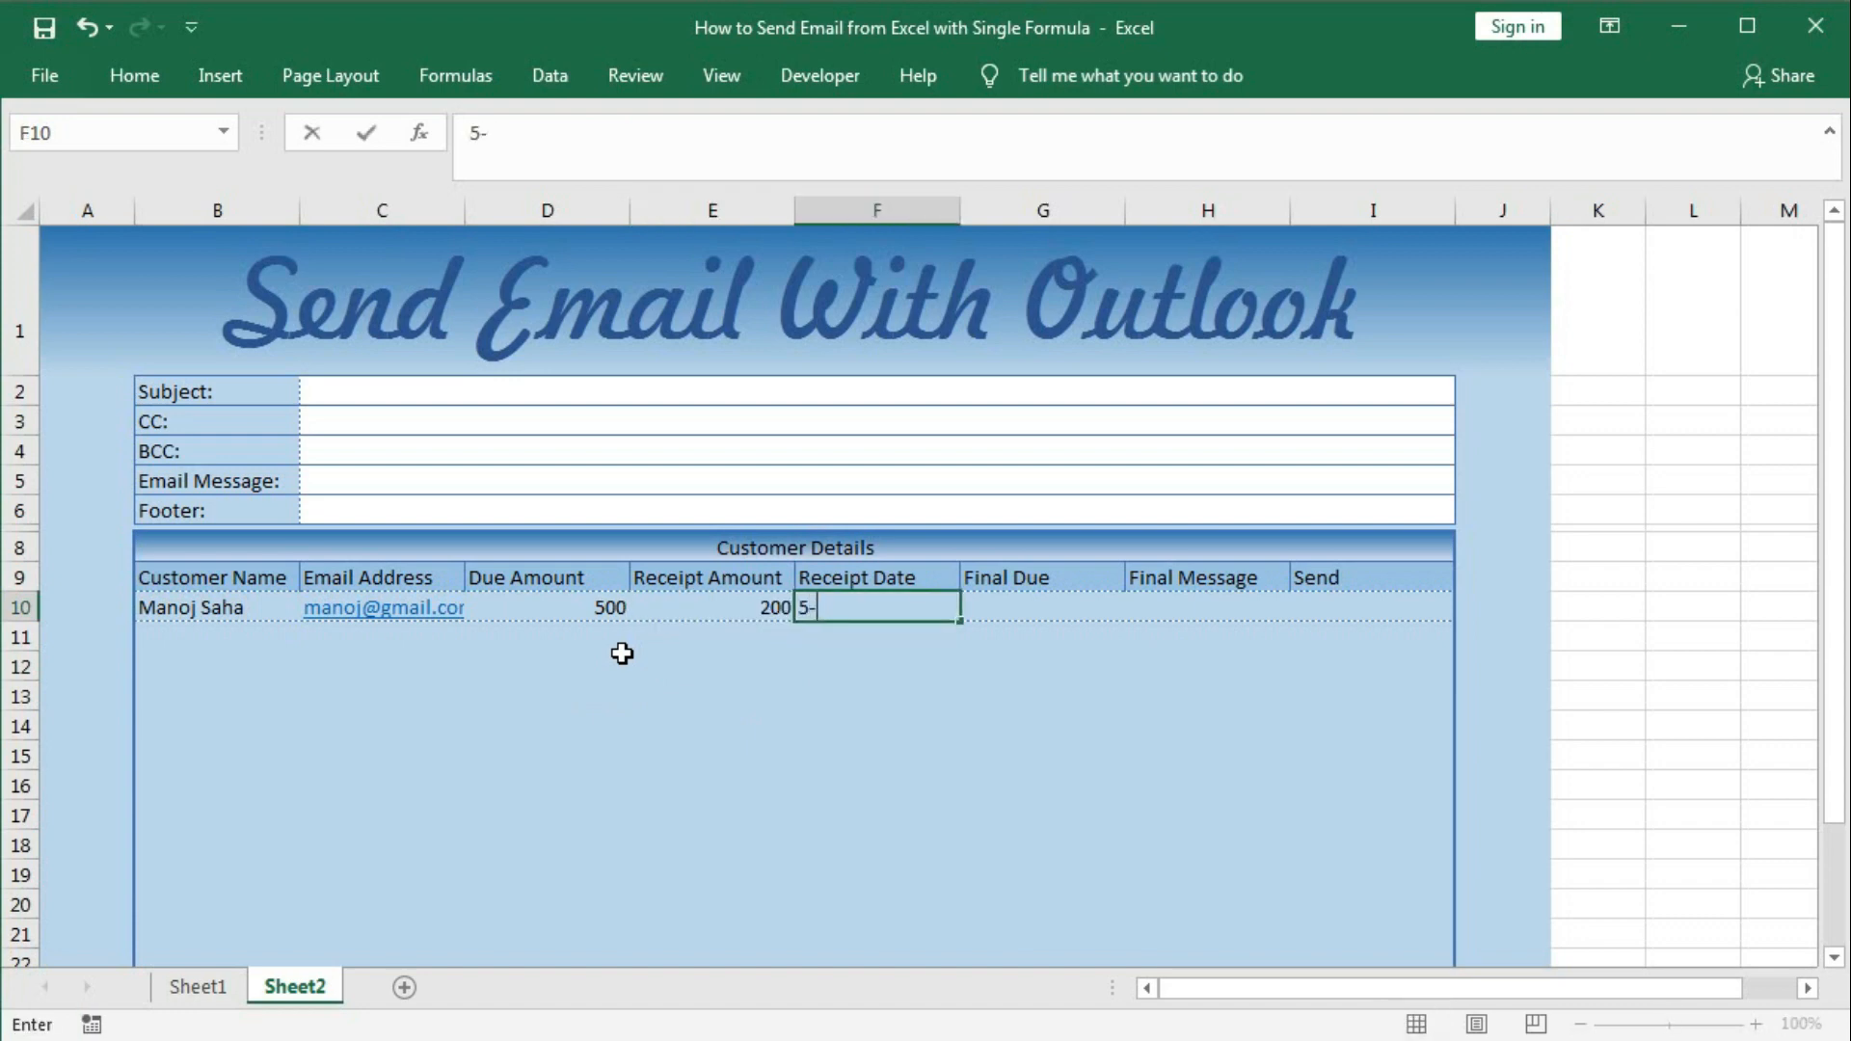
type("12-2021")
key("Tab")
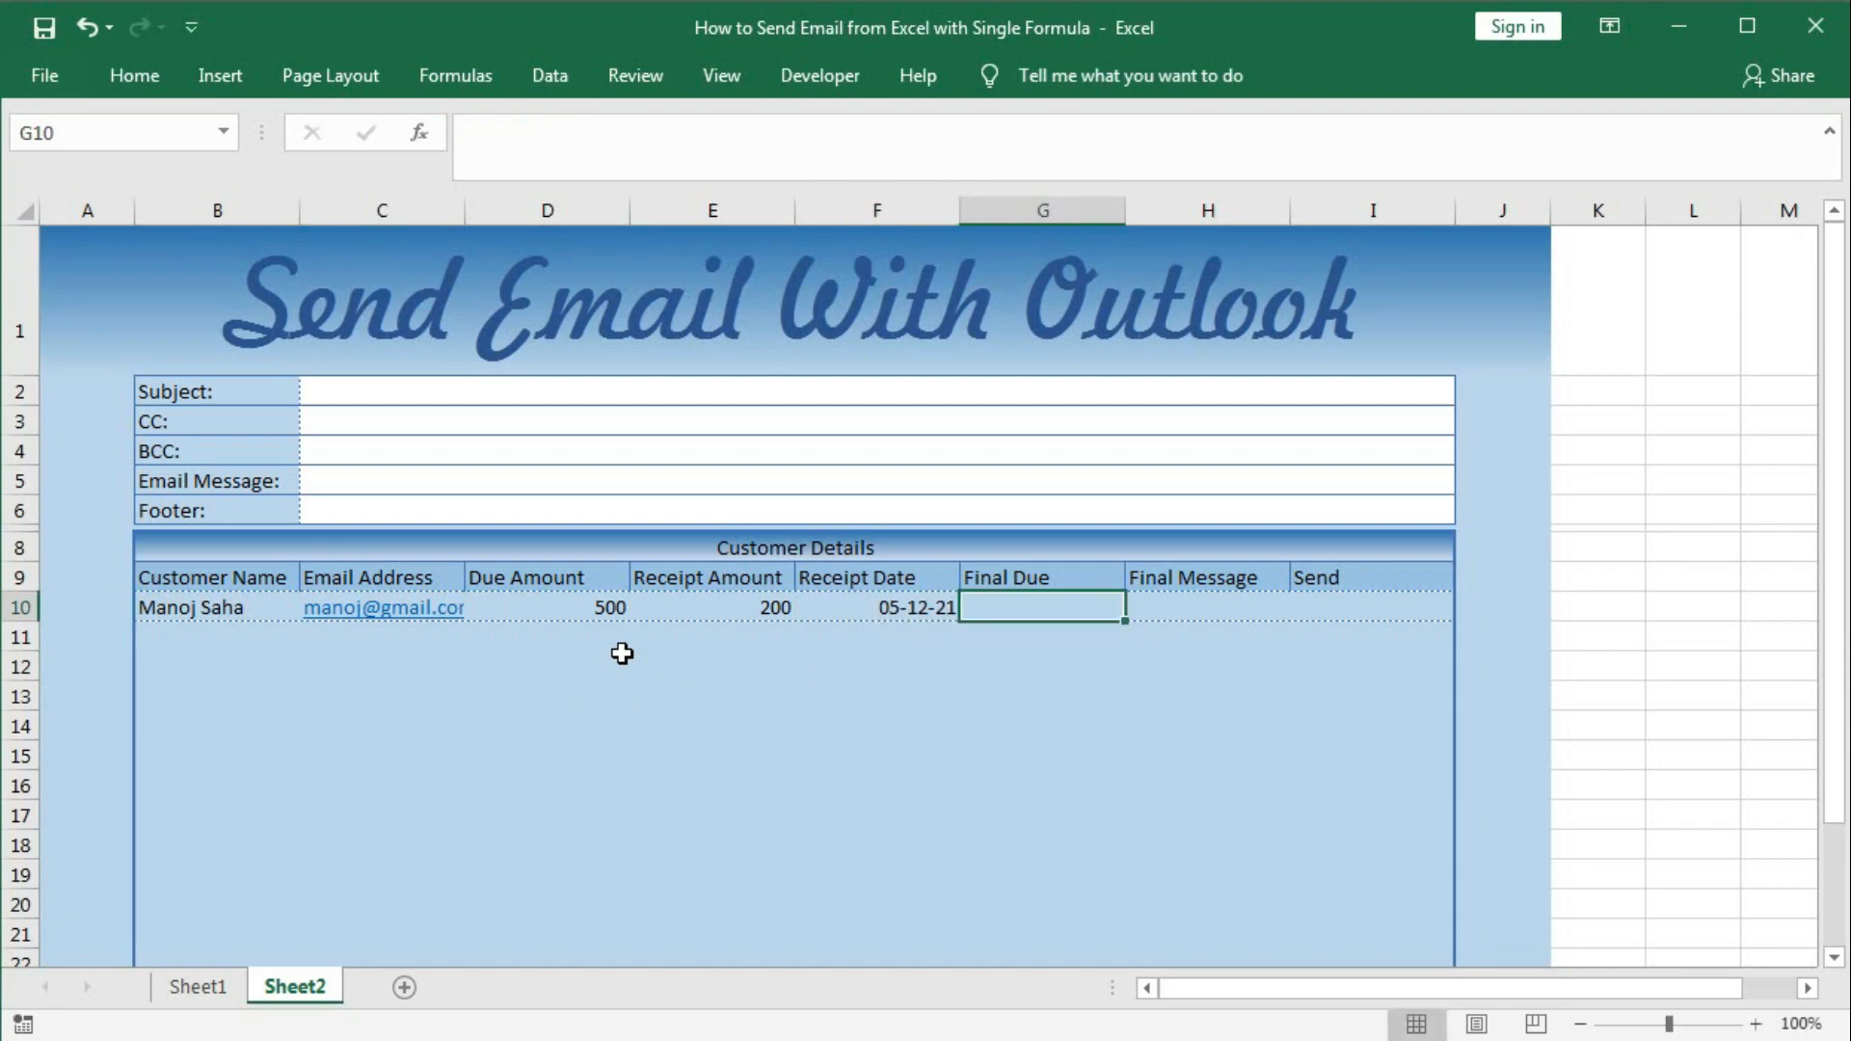
Enter the Final Due formula =D10-E10 in G10.
type("=")
left_click(578, 605)
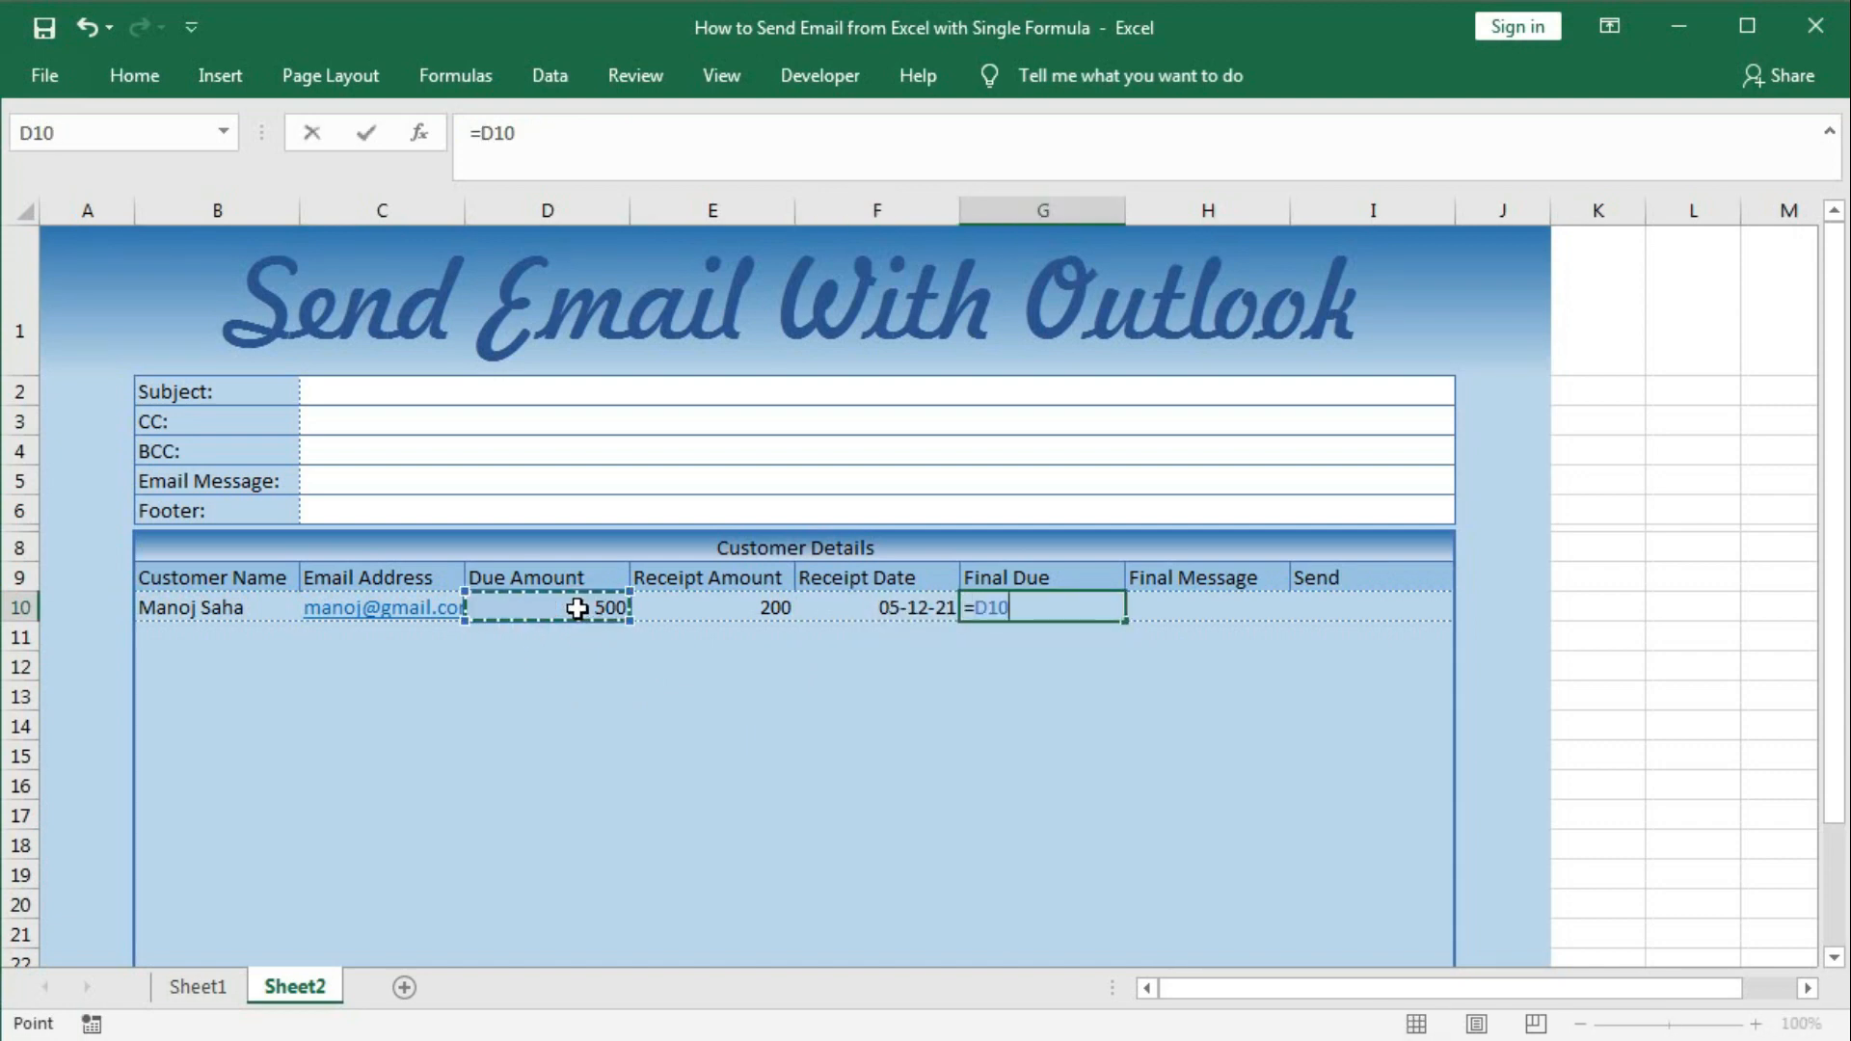
type("-")
left_click(696, 607)
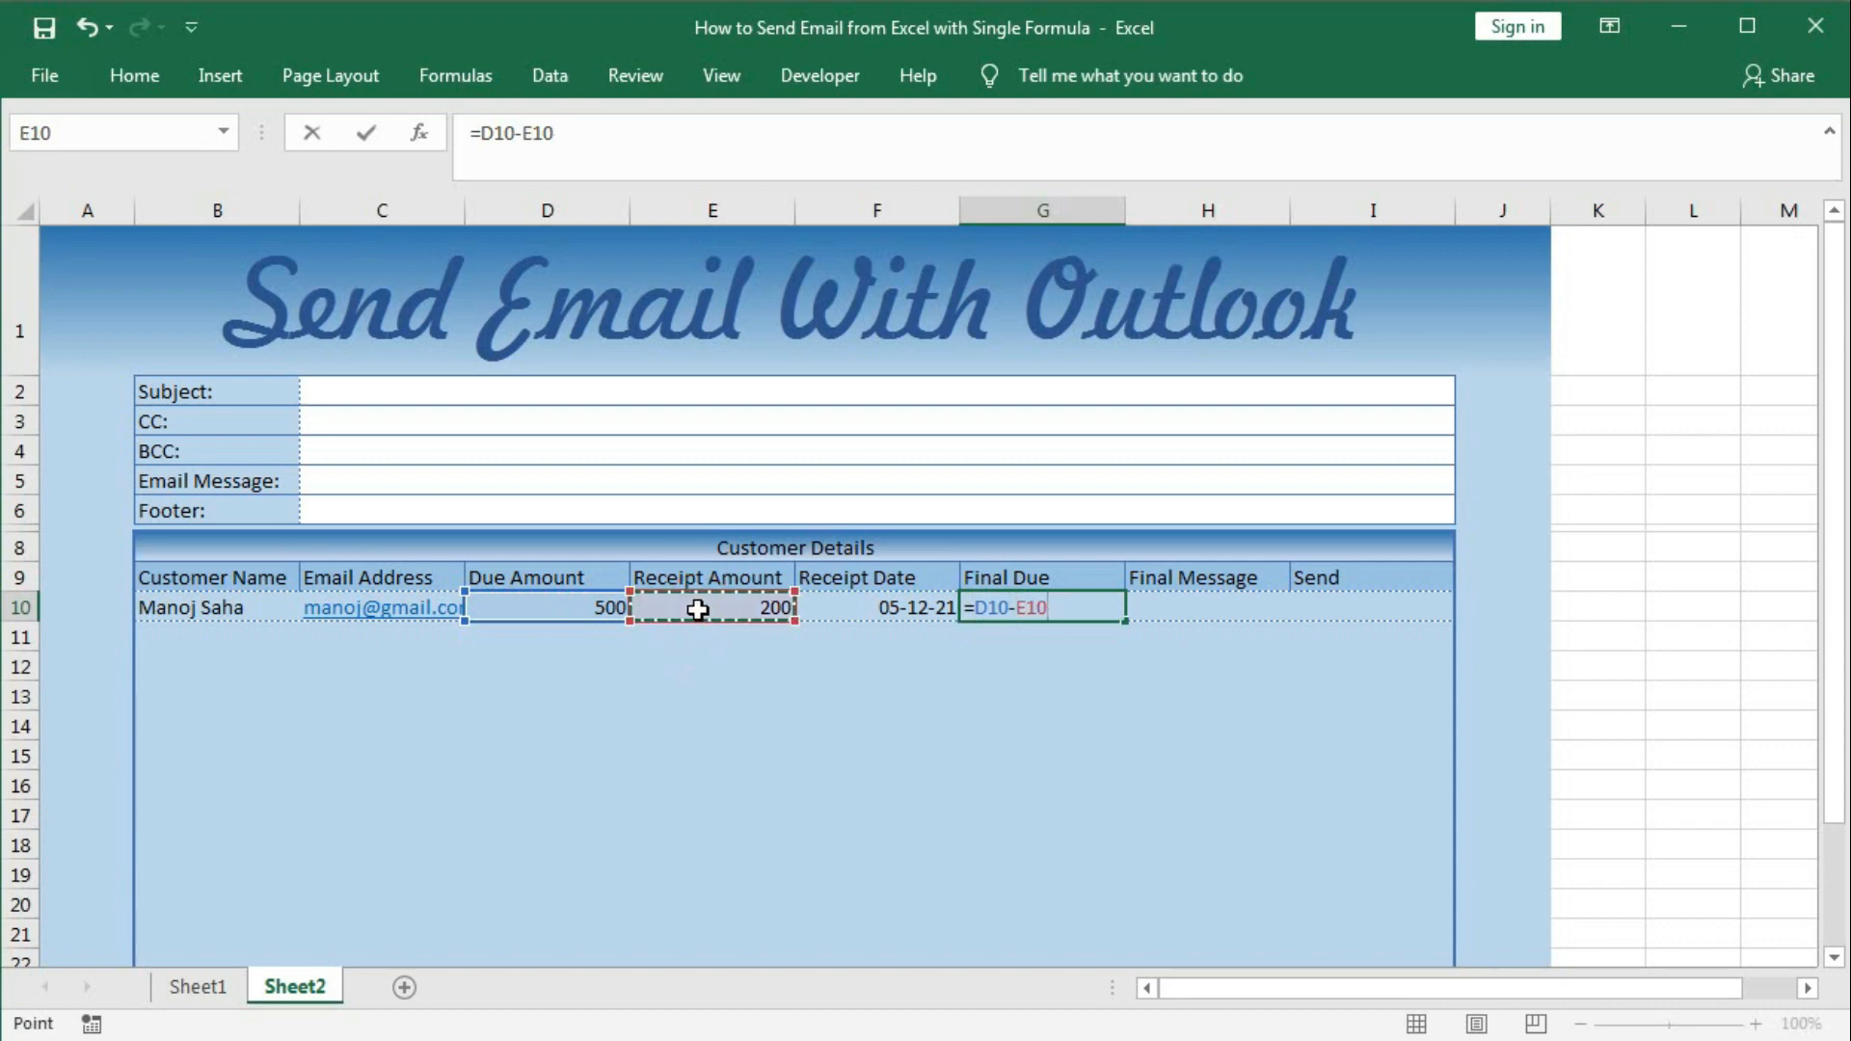
key("Return")
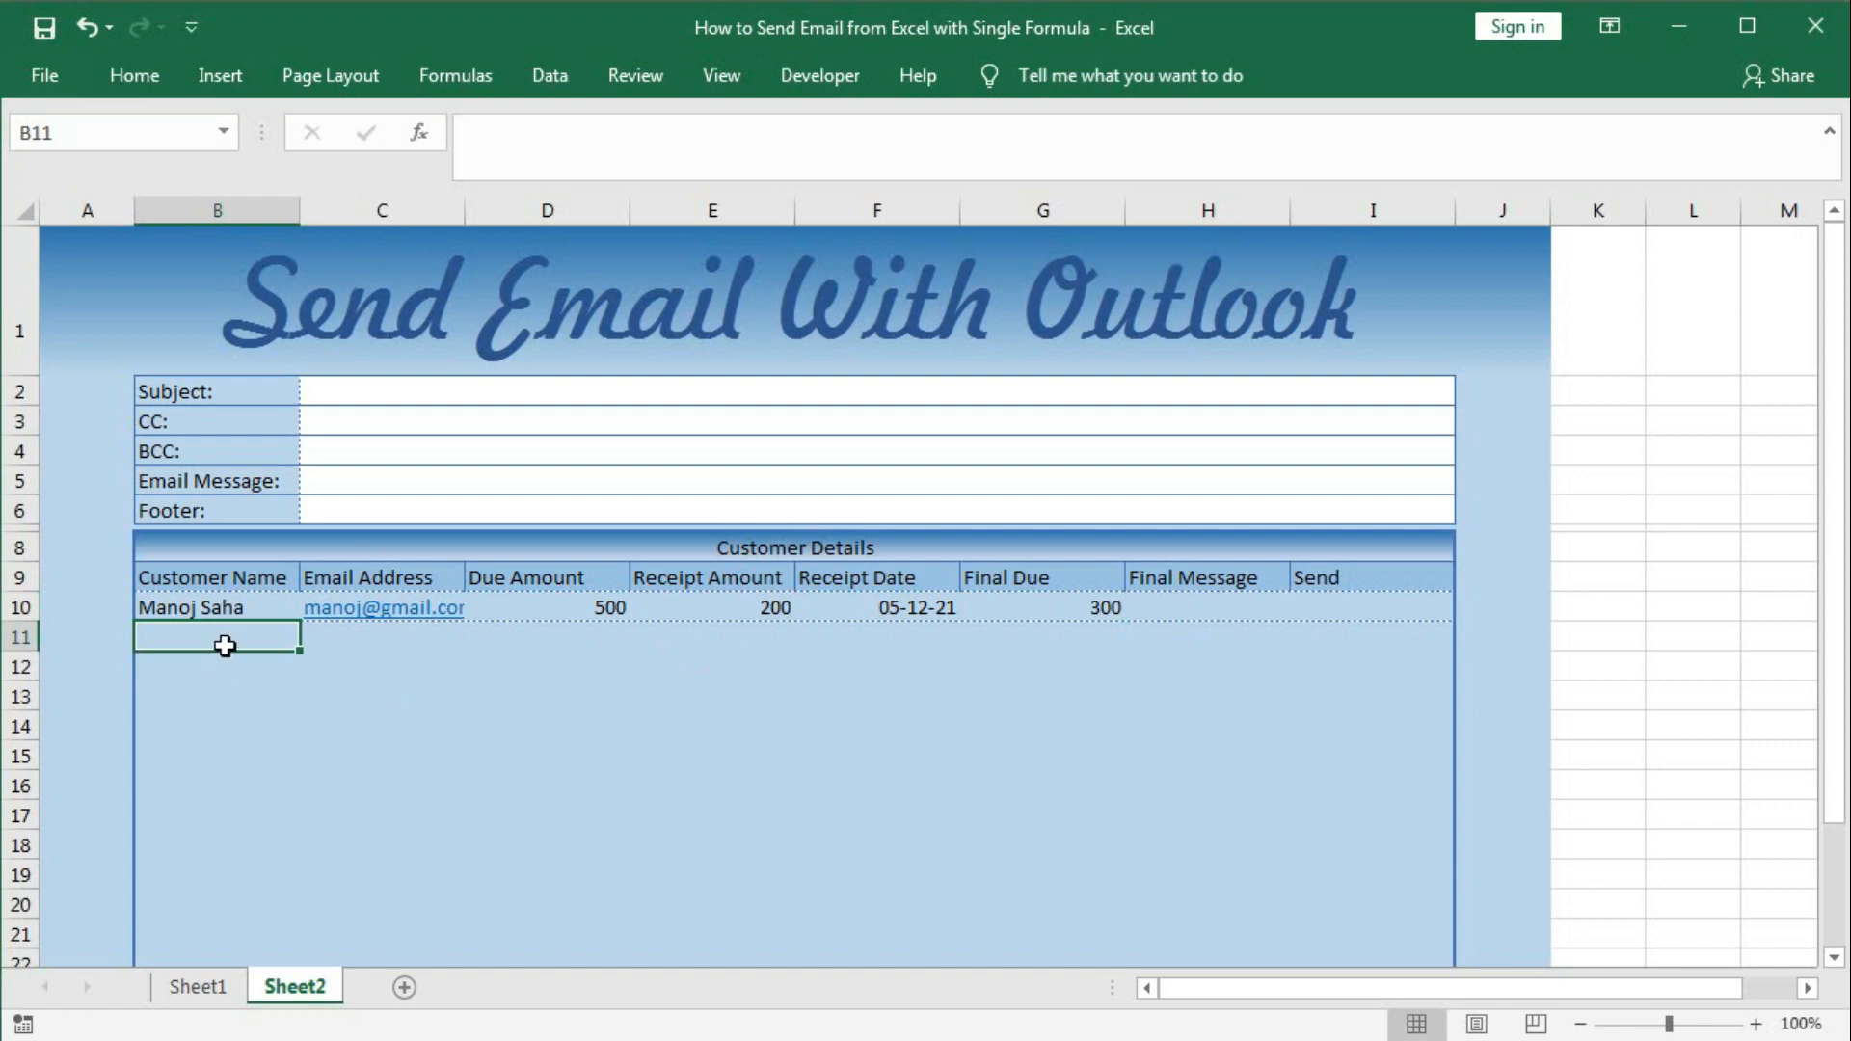
Copy four customers from Sheet1 B11:F14 and paste them as values into Sheet2 B11.
left_click(455, 1035)
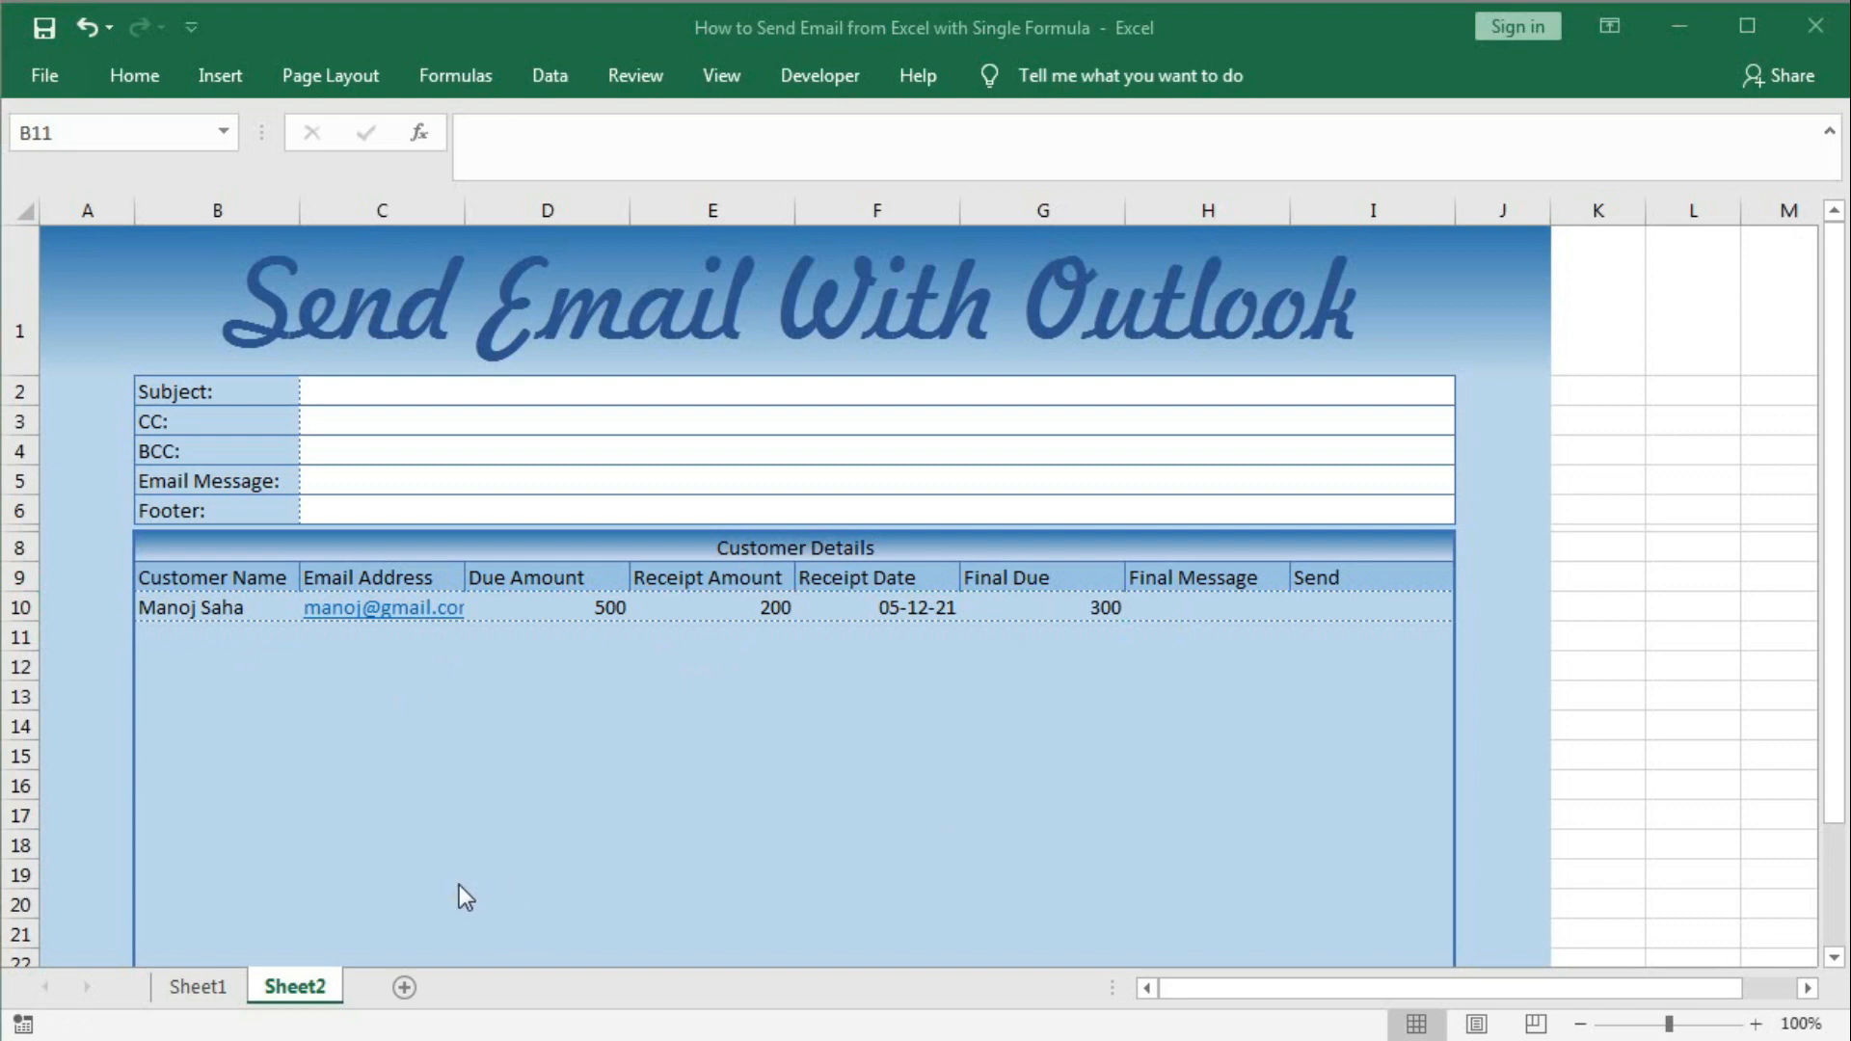
left_click(204, 985)
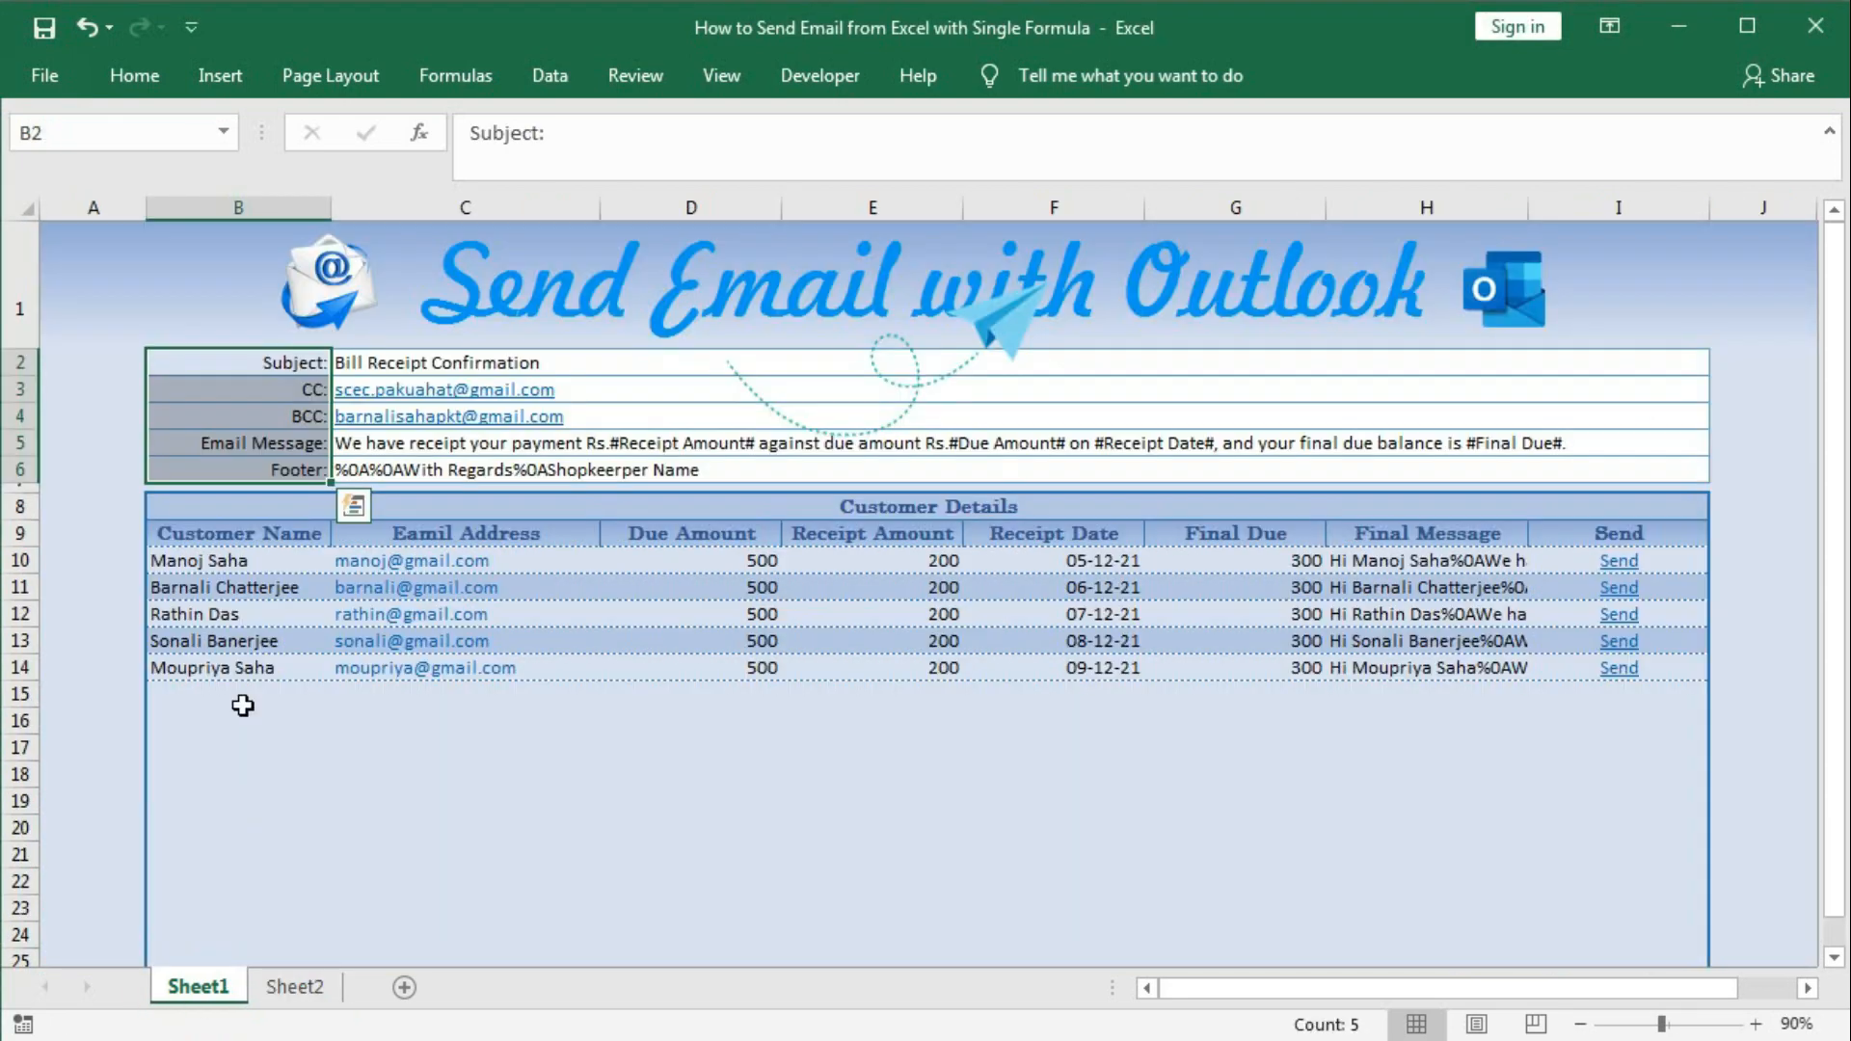
left_click_drag(186, 590, 1066, 665)
key("ctrl+c")
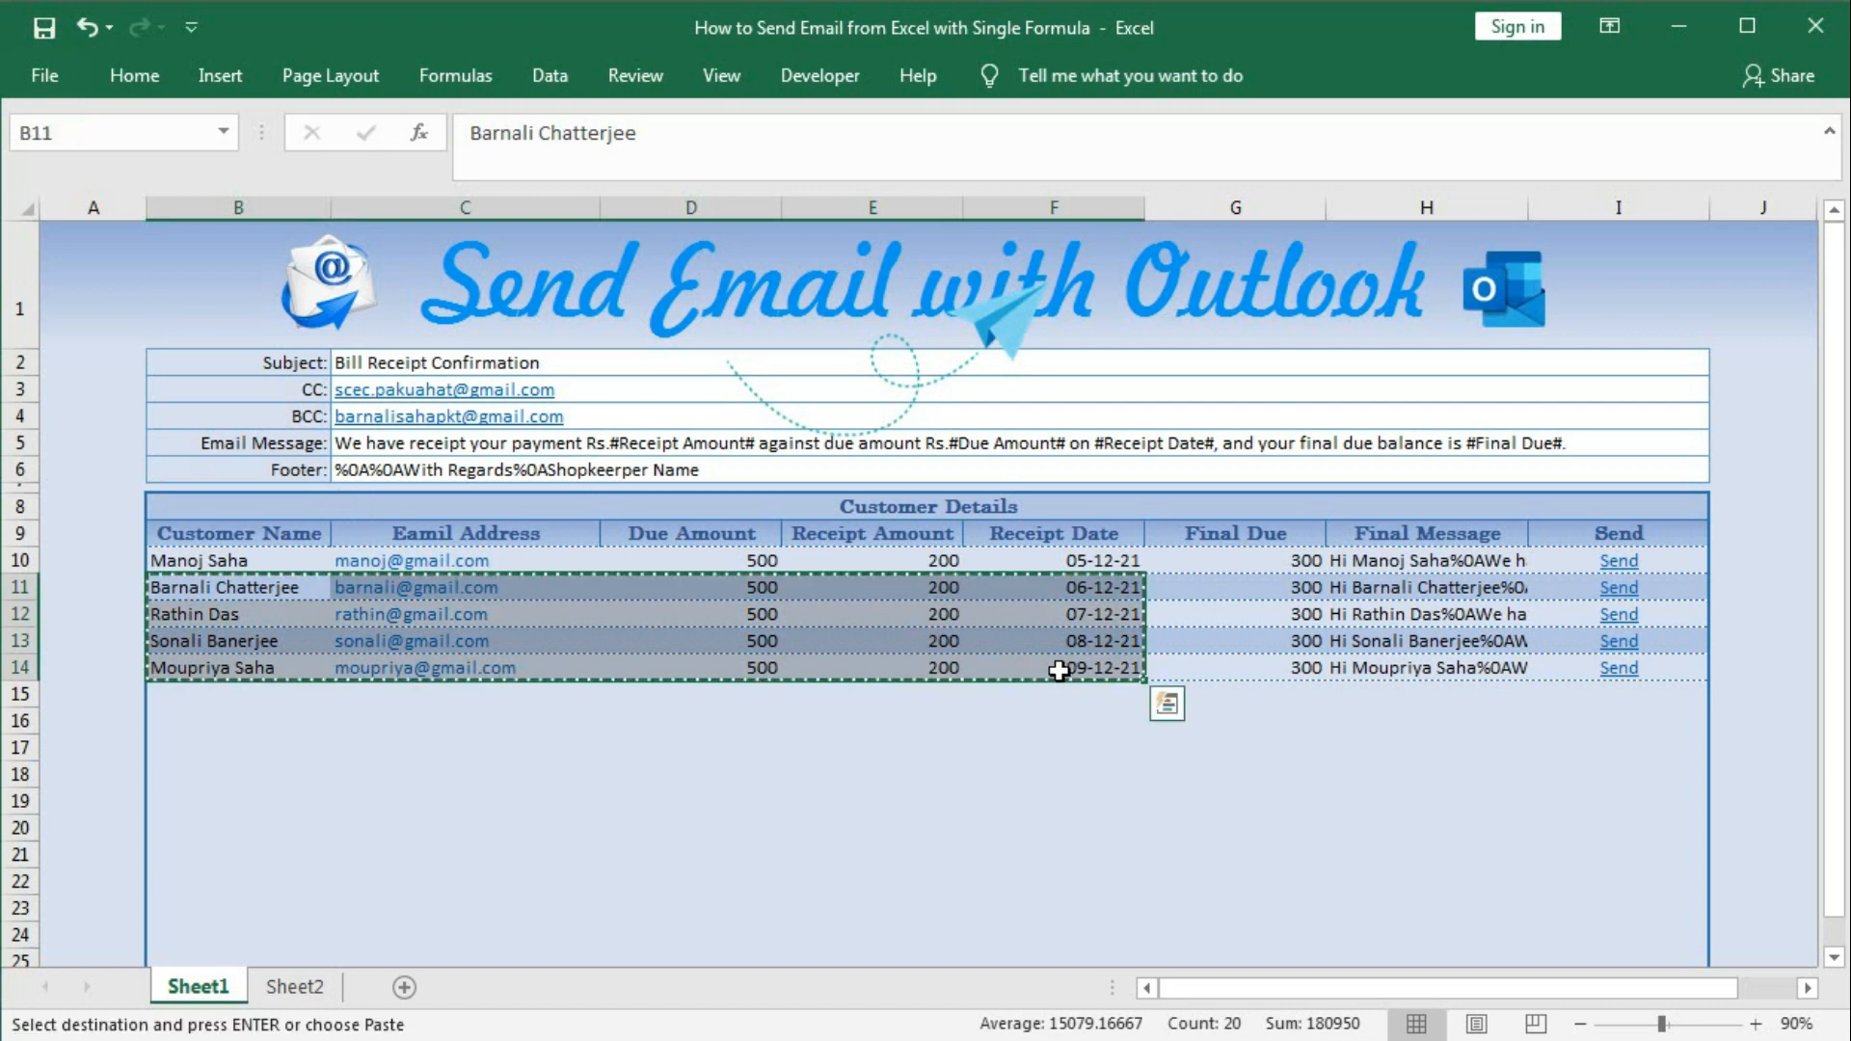
left_click(294, 985)
left_click(189, 638)
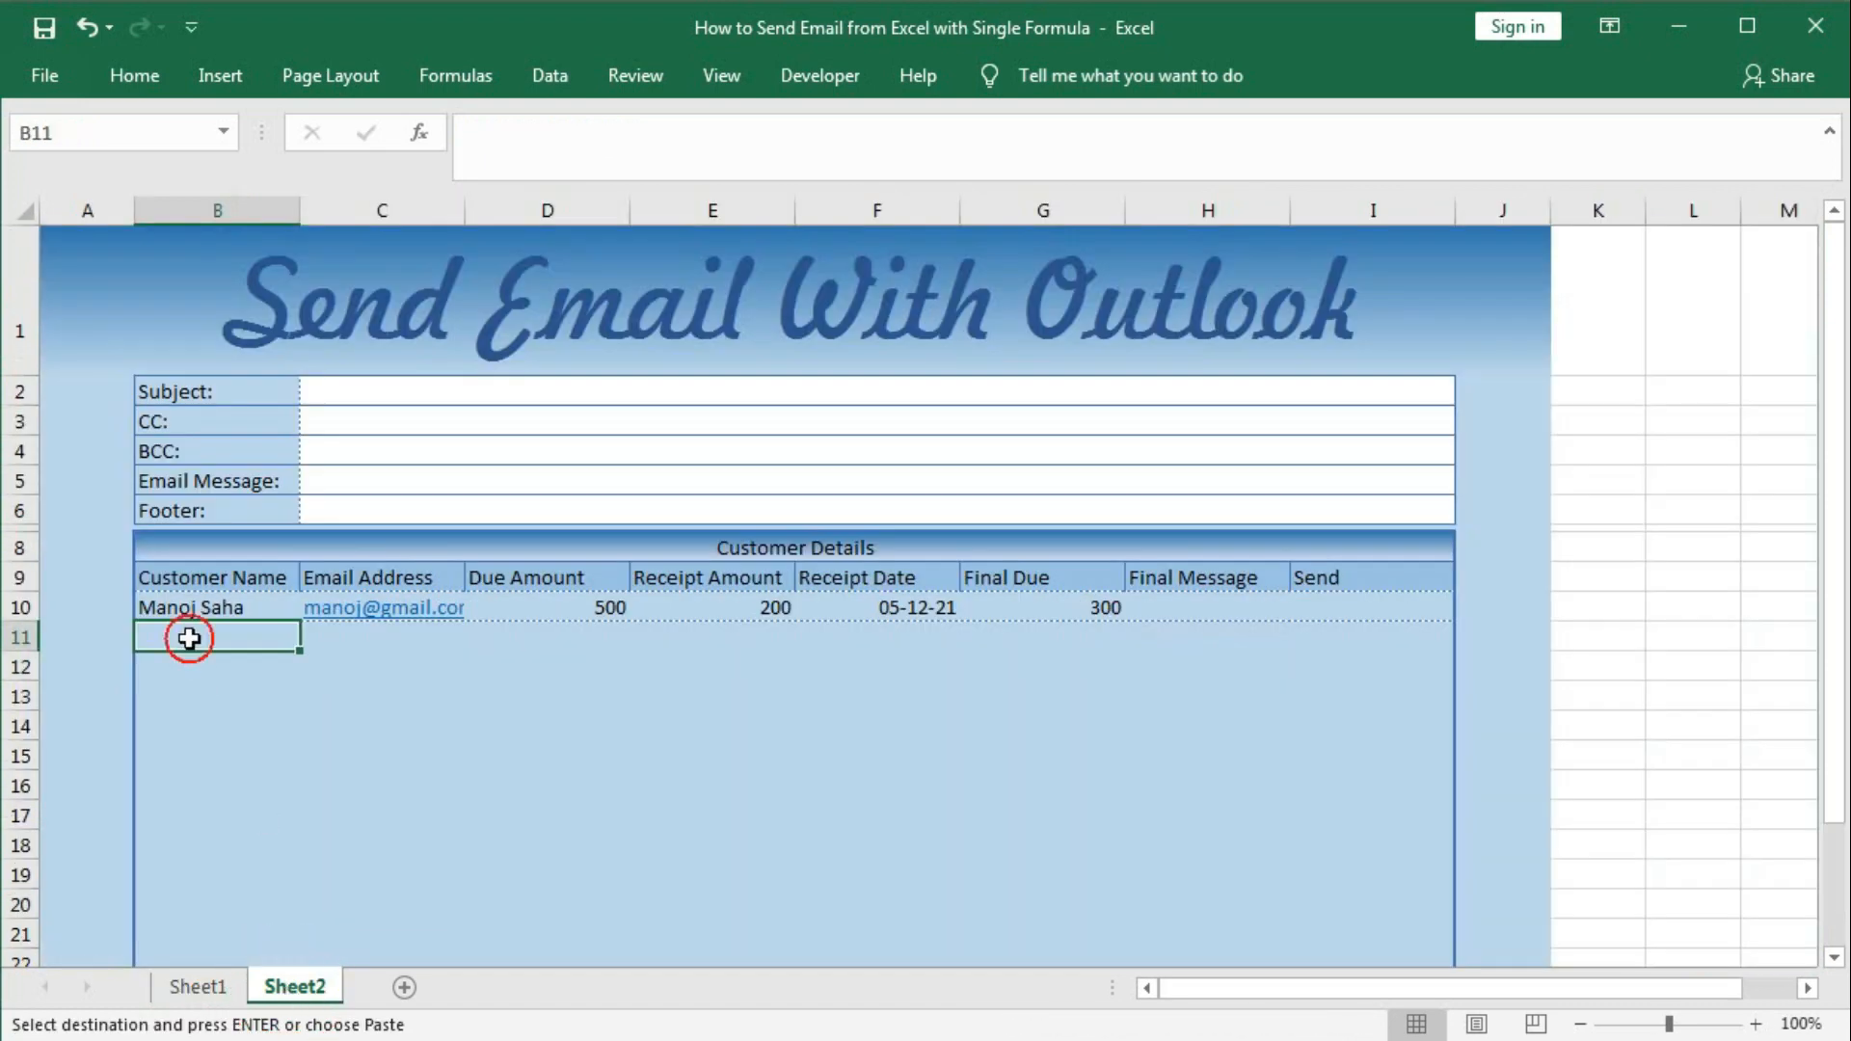
right_click(189, 638)
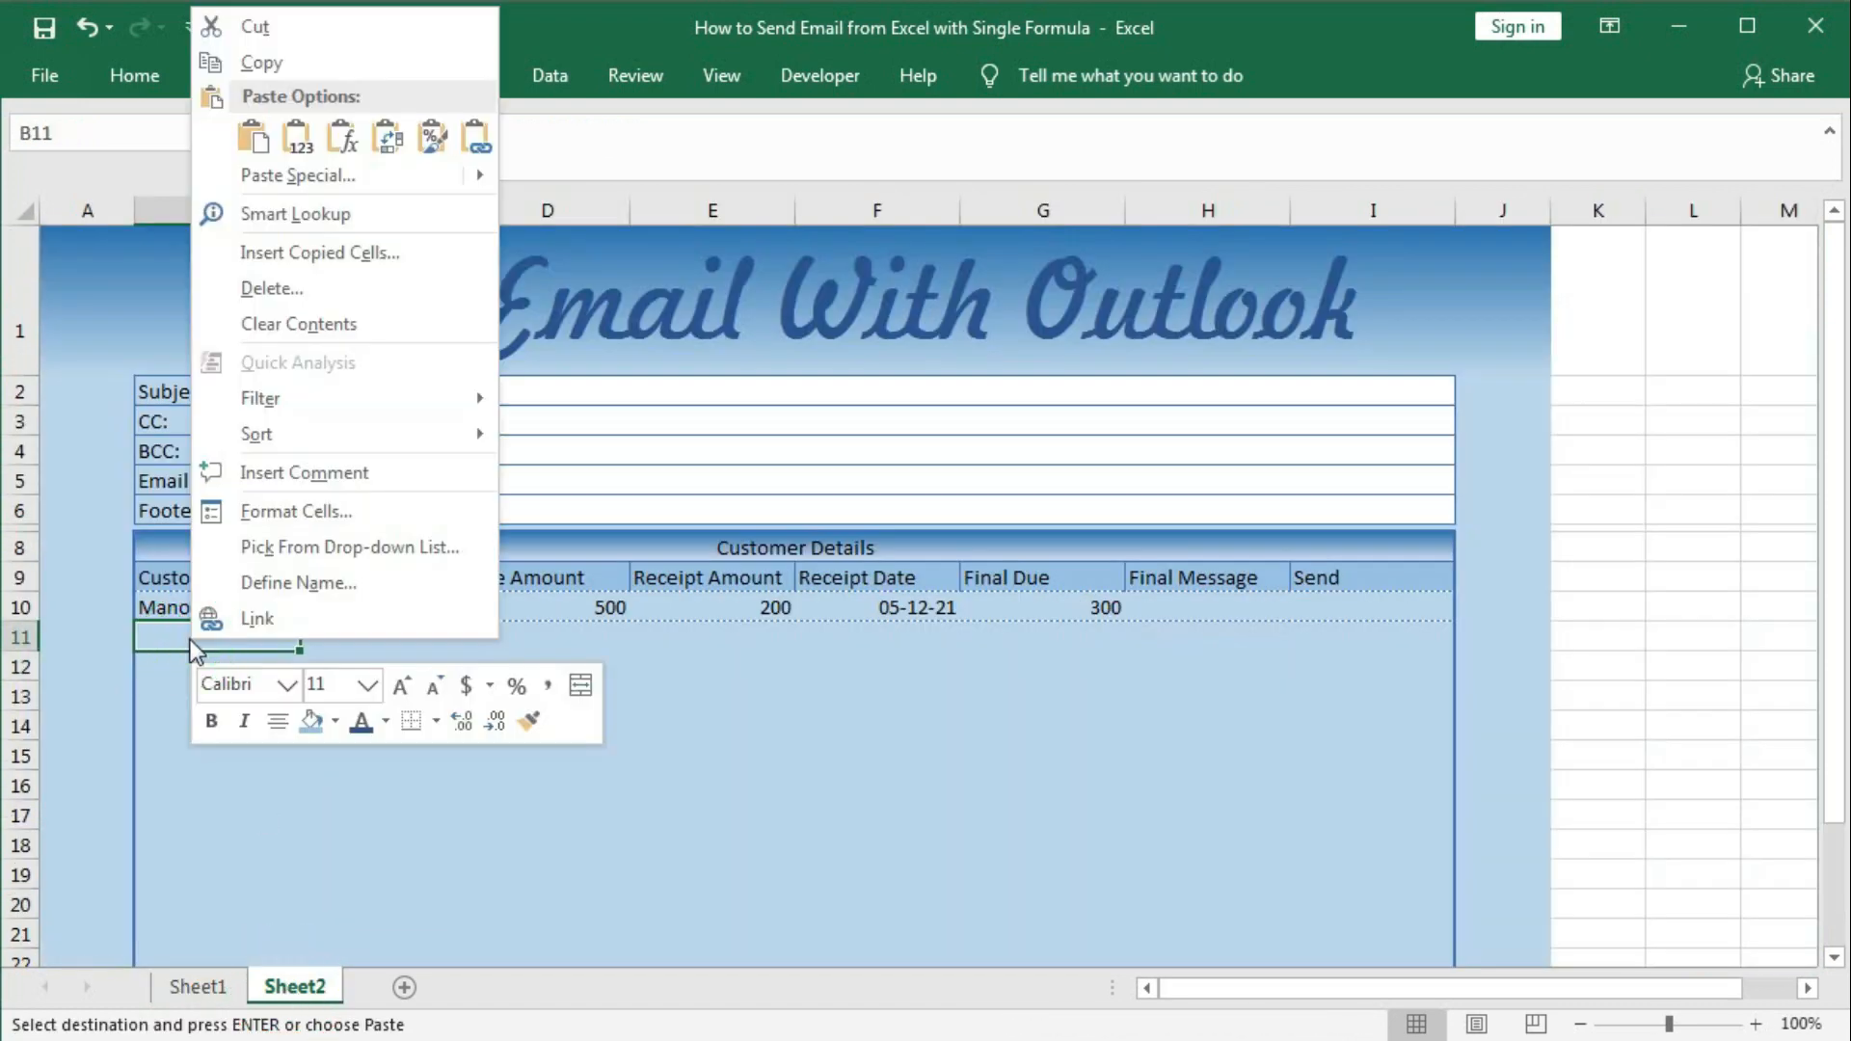
left_click(293, 143)
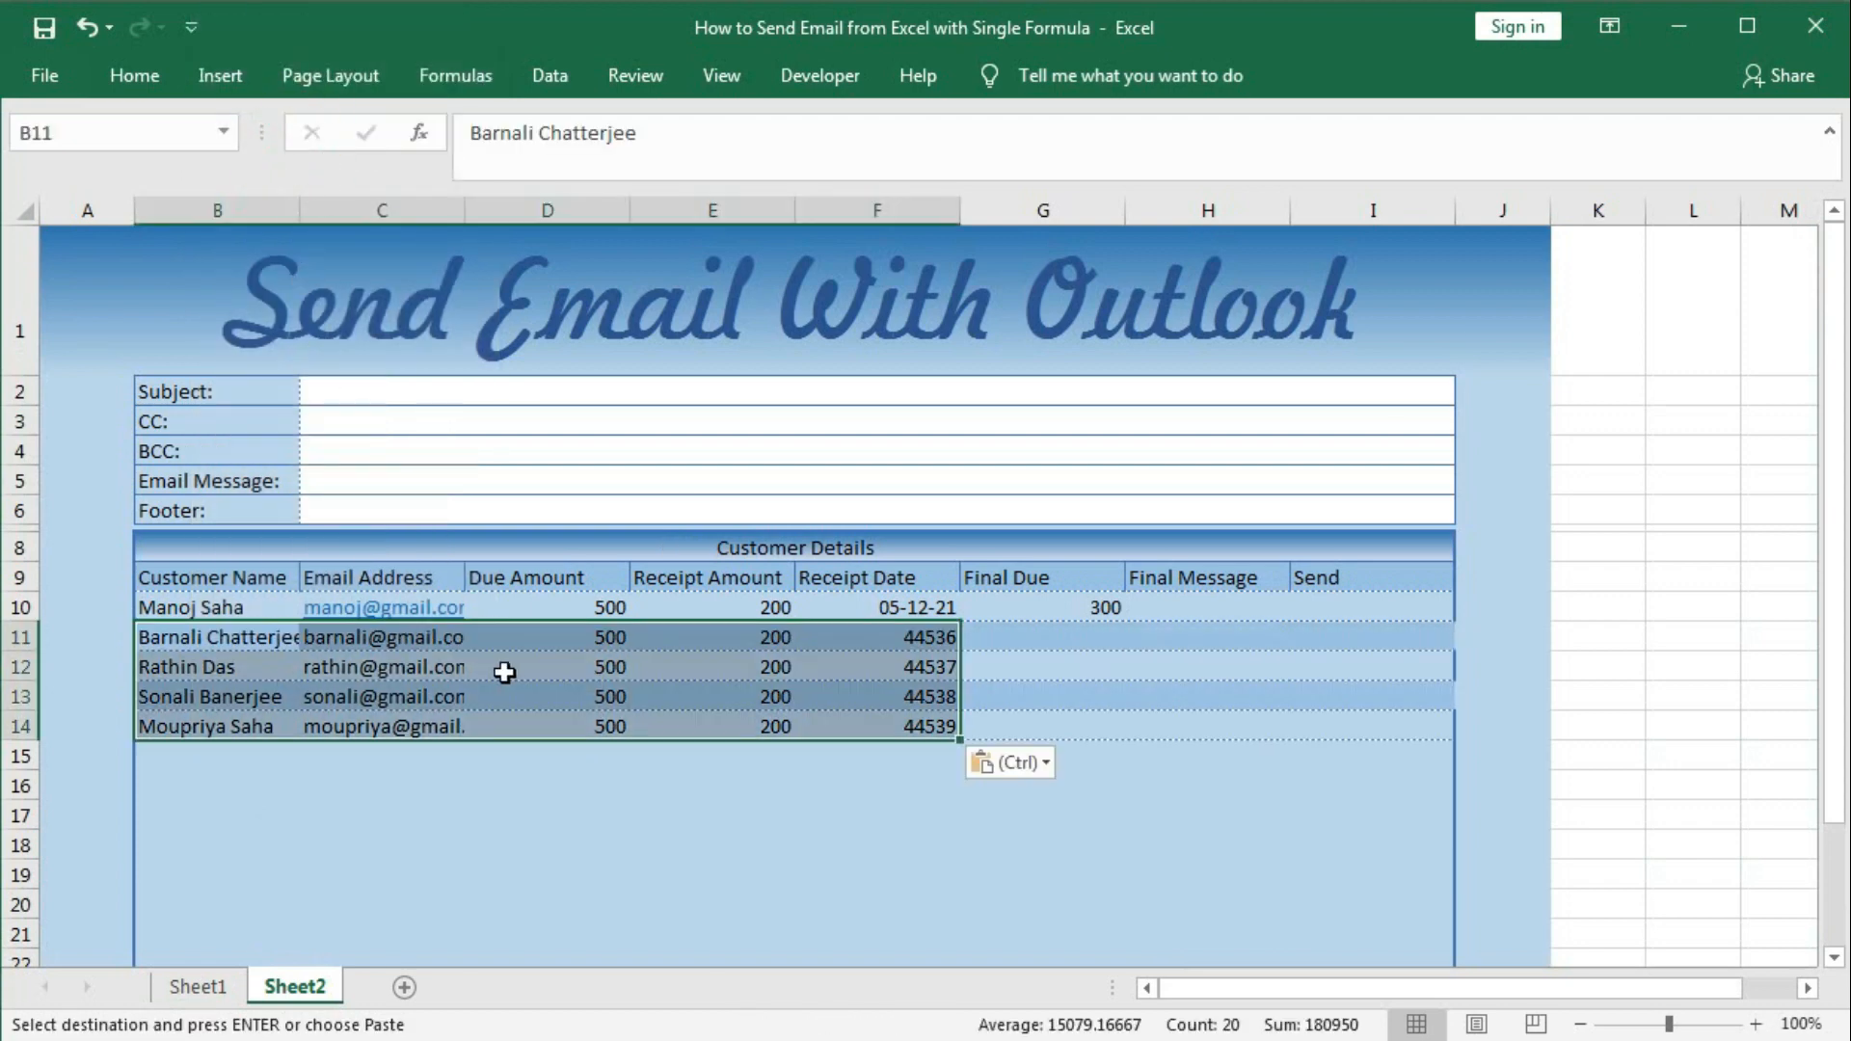
left_click(471, 667)
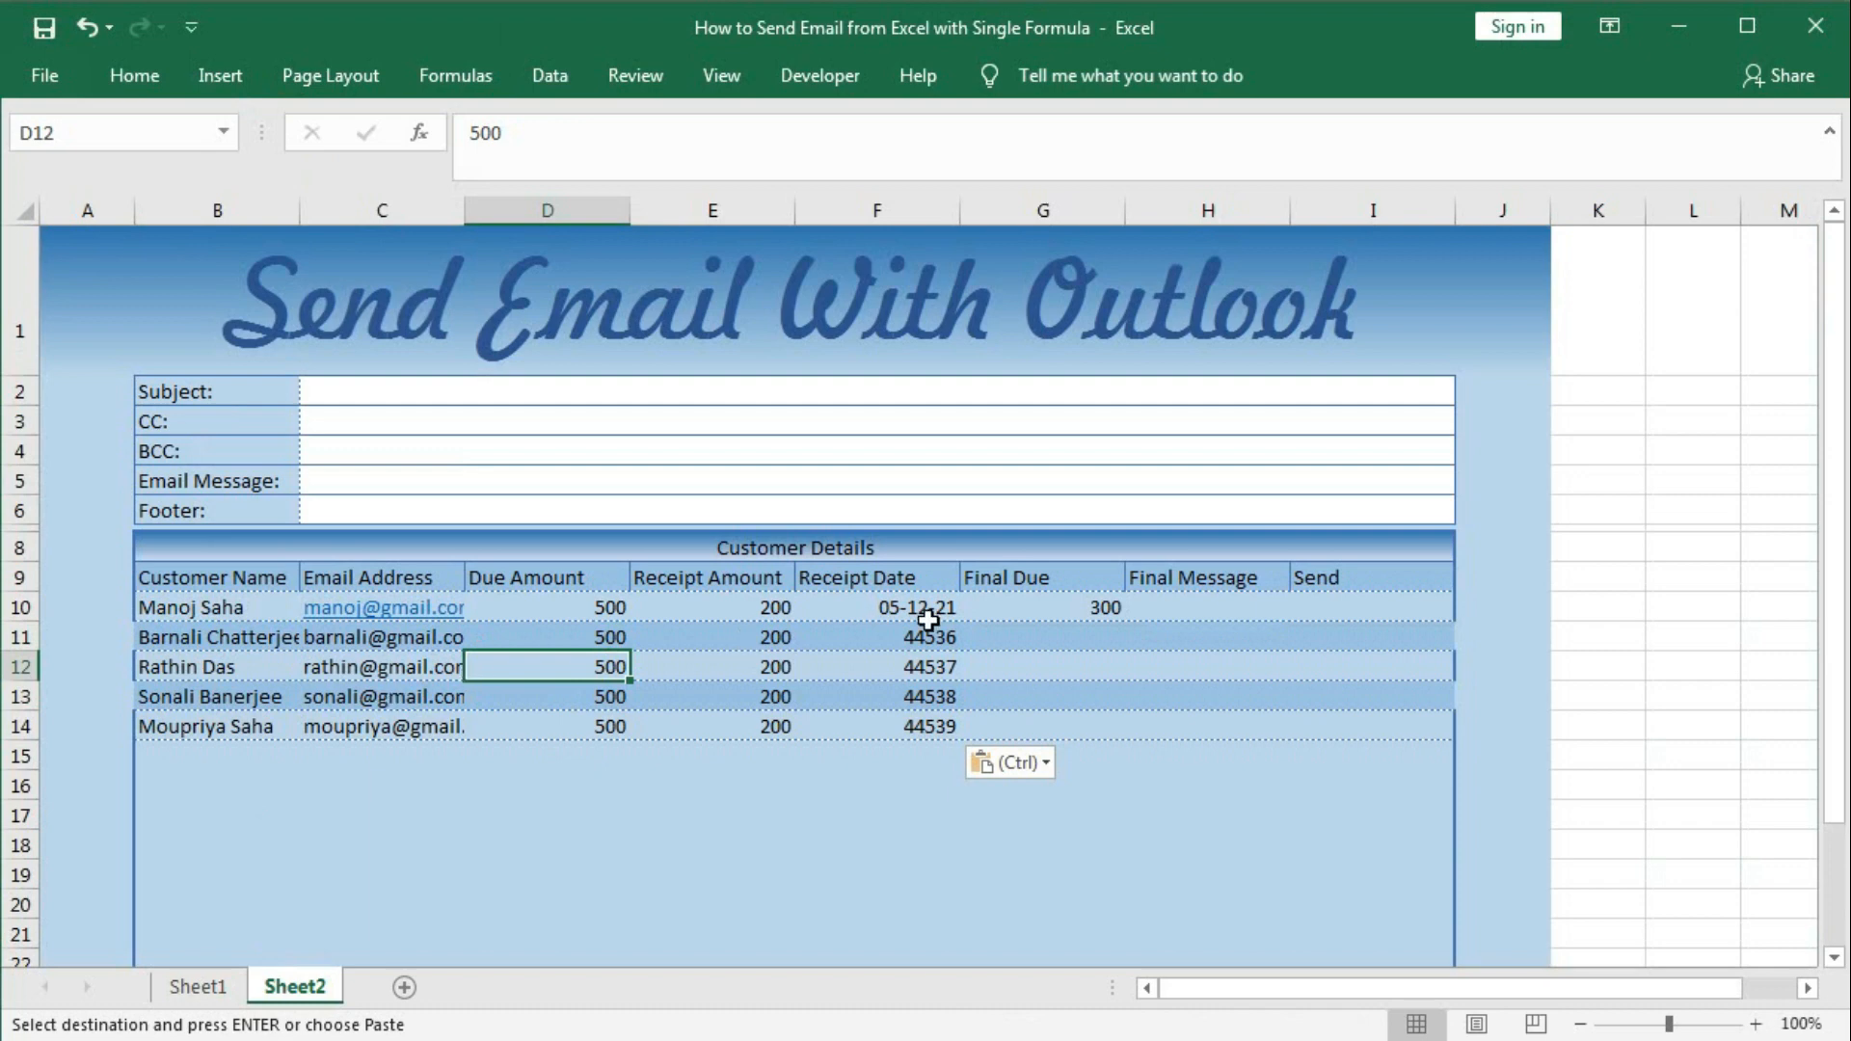
Fill the G10 Final Due formula down to G14.
left_click(1045, 610)
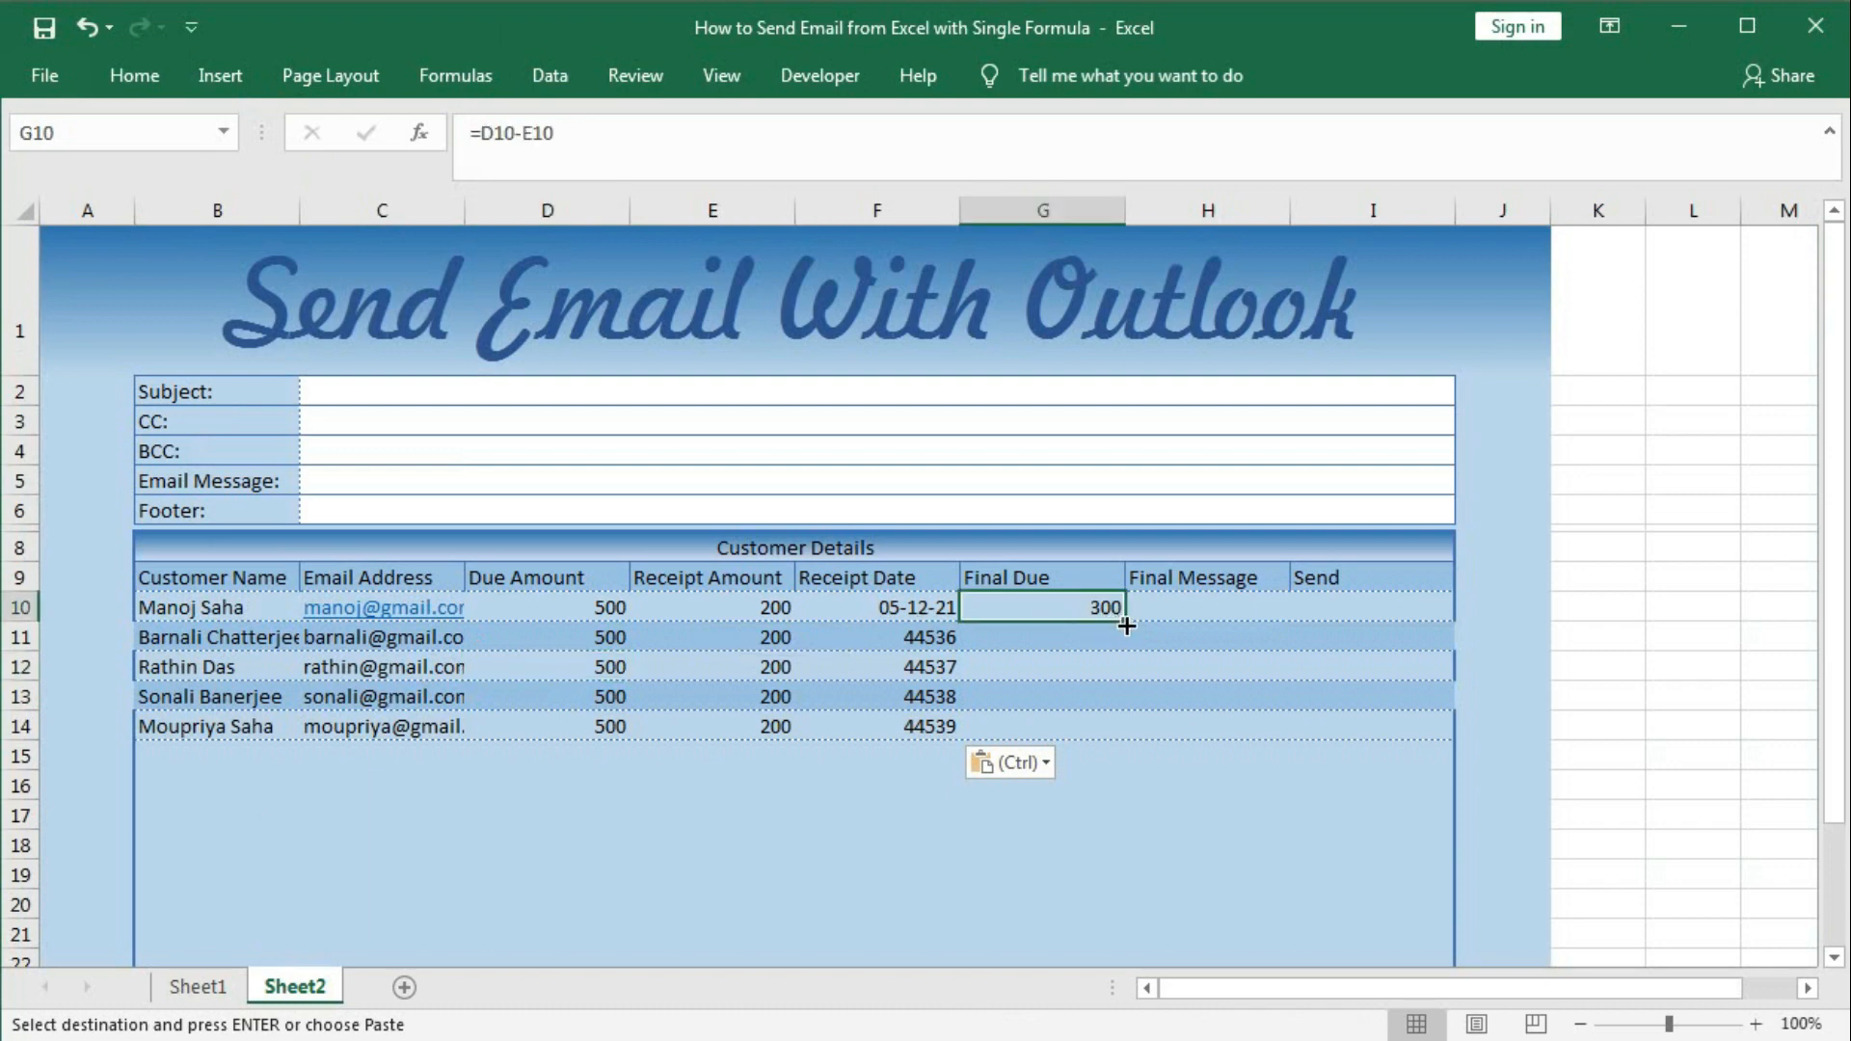
left_click_drag(1124, 622, 1099, 736)
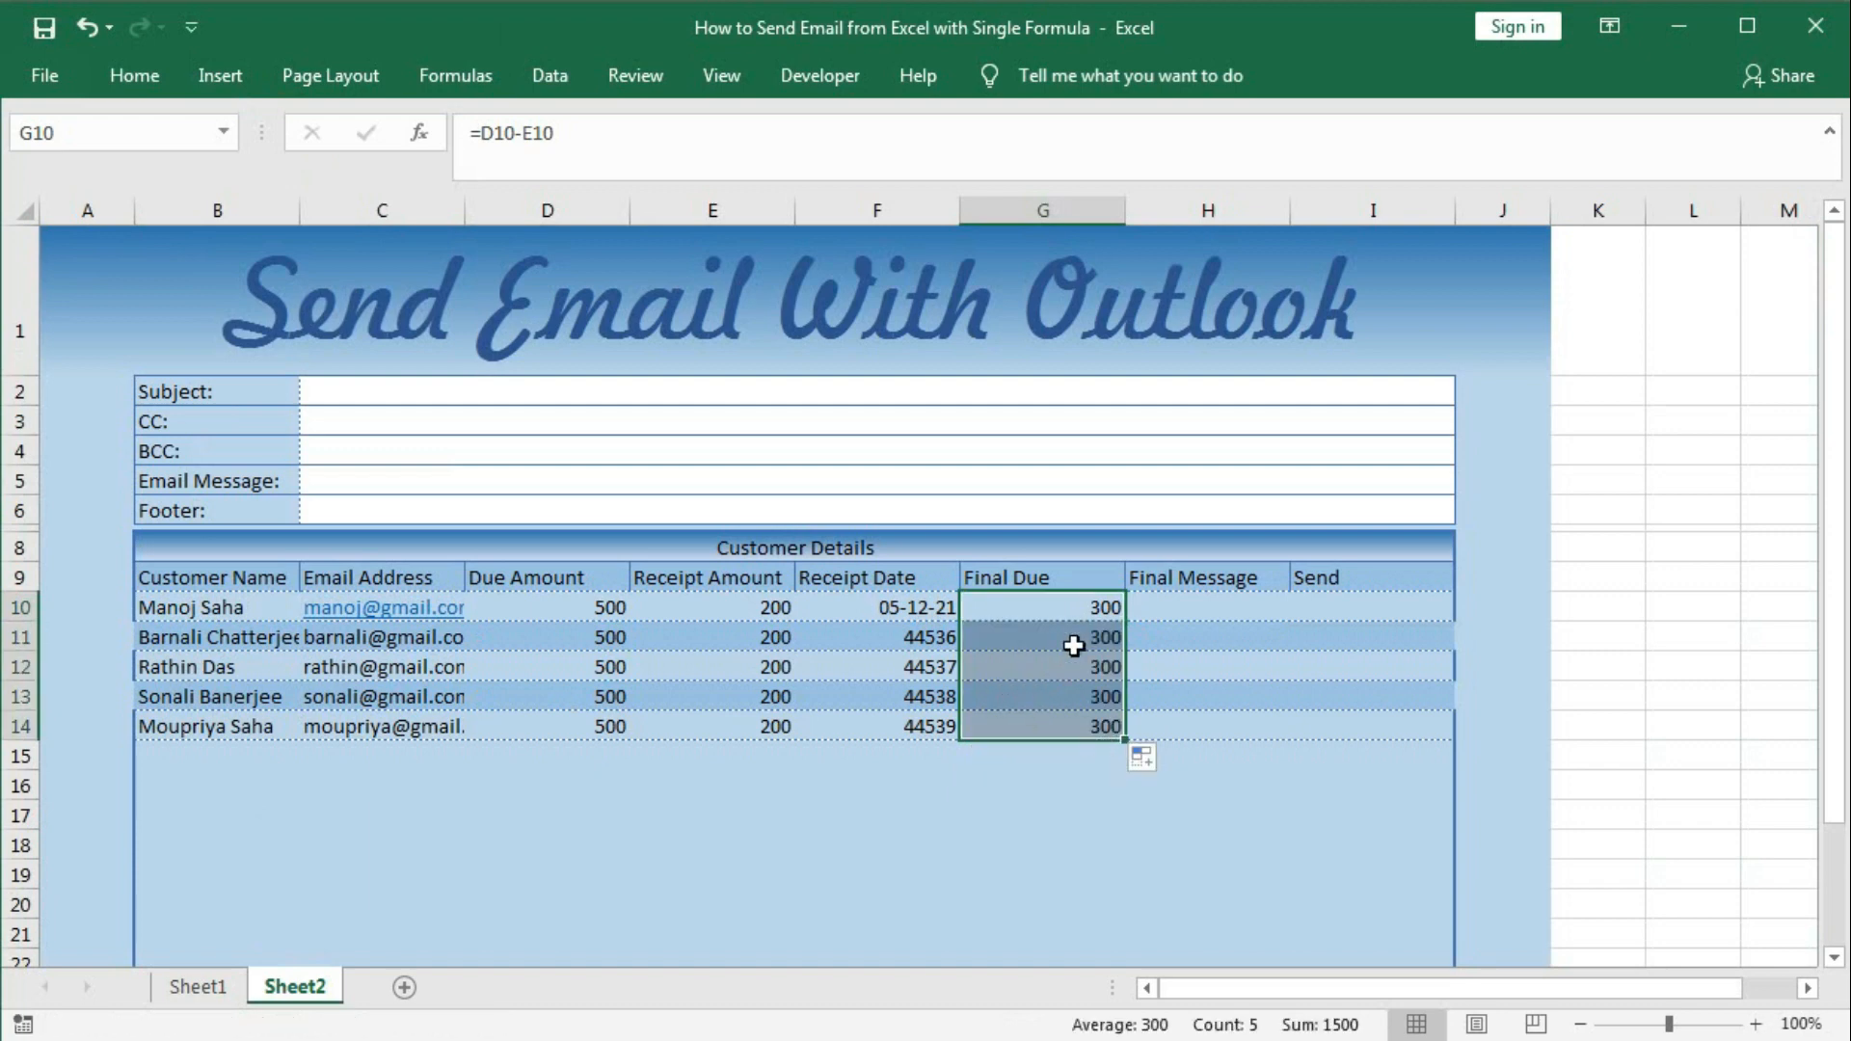
left_click(573, 644)
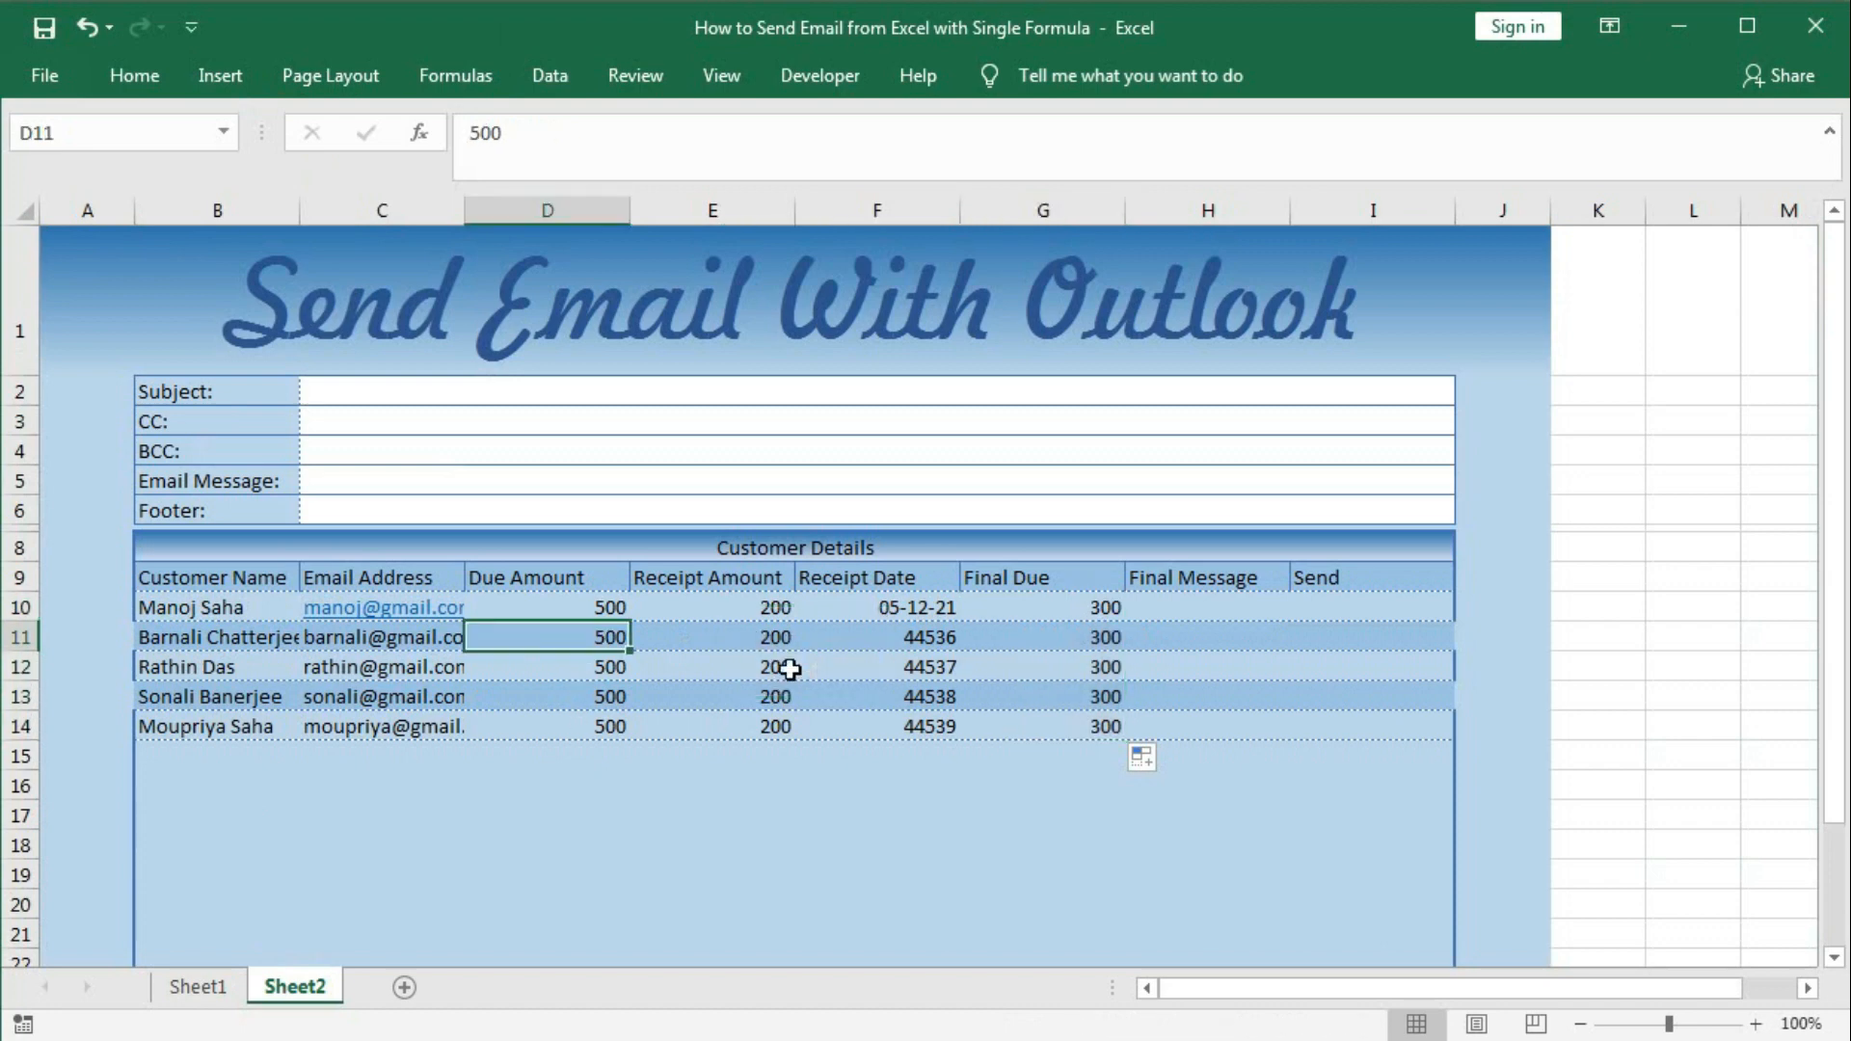
Set Due Amounts D11:D14 to 600, 1000, 300 and 700.
type("600")
key("Return")
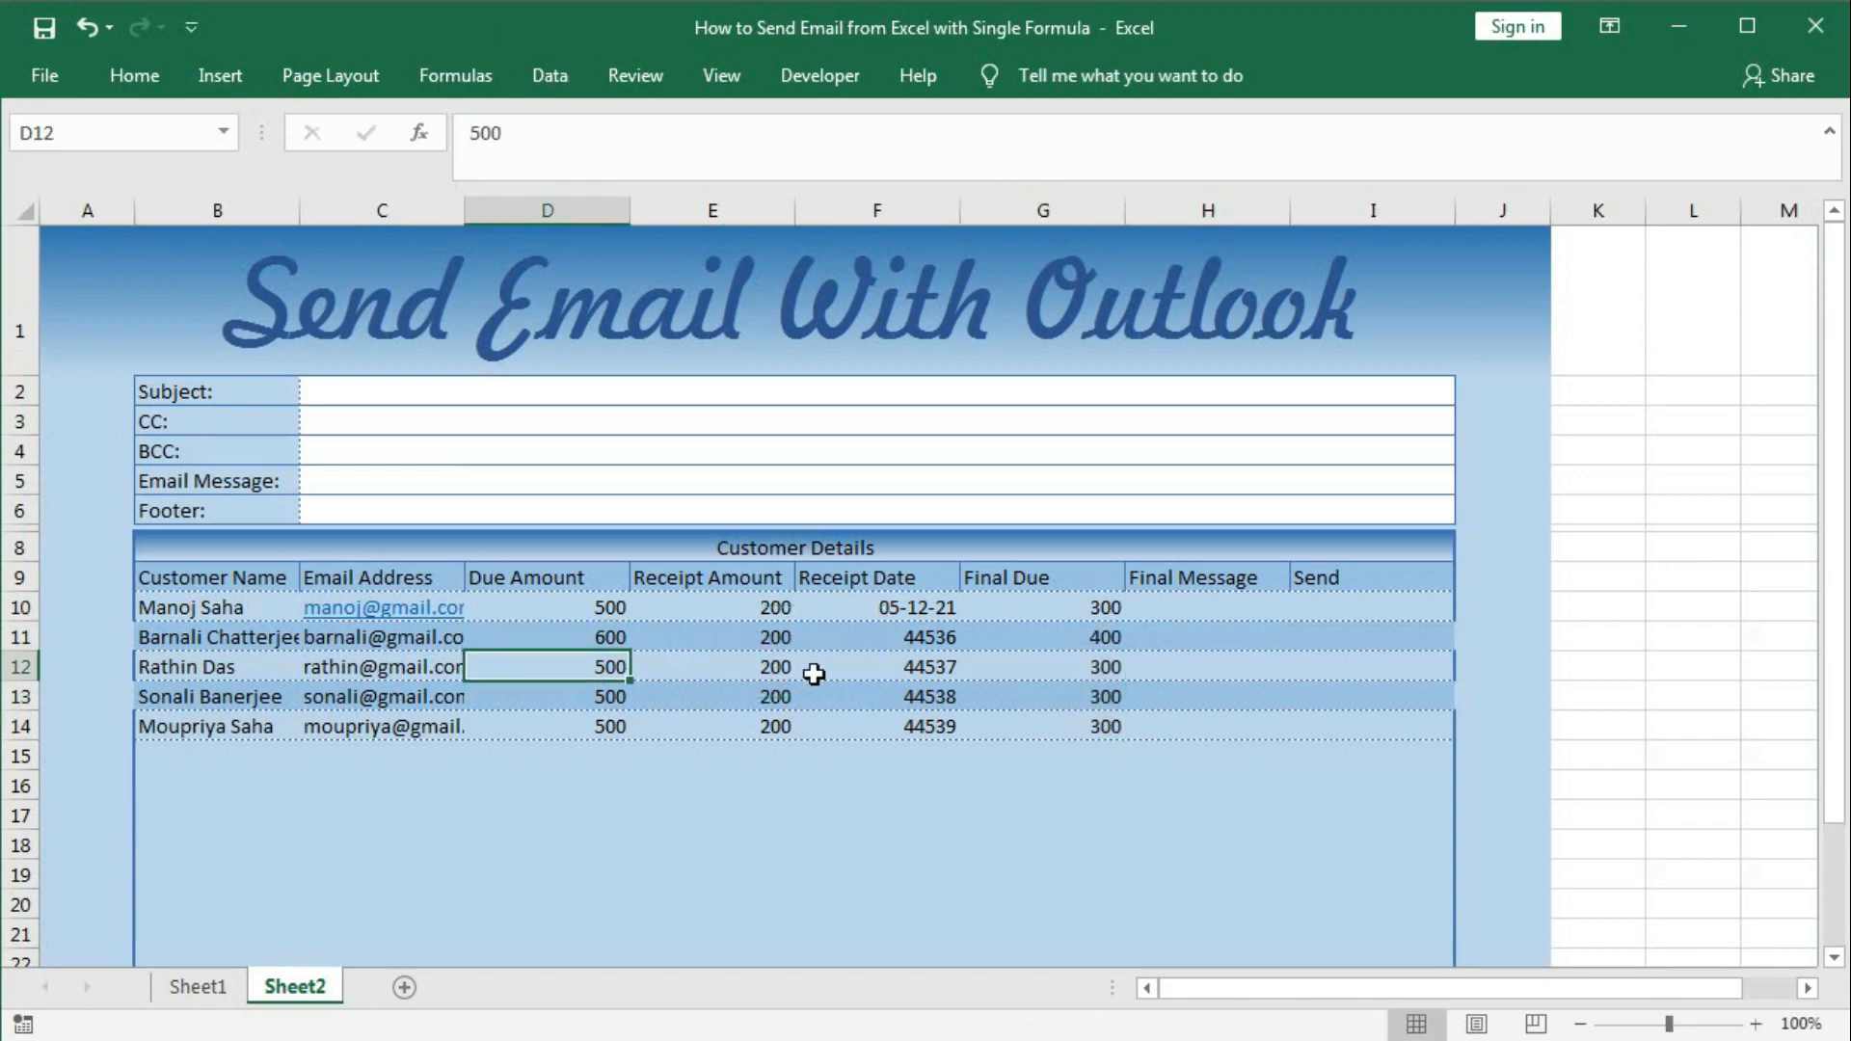
type("1000")
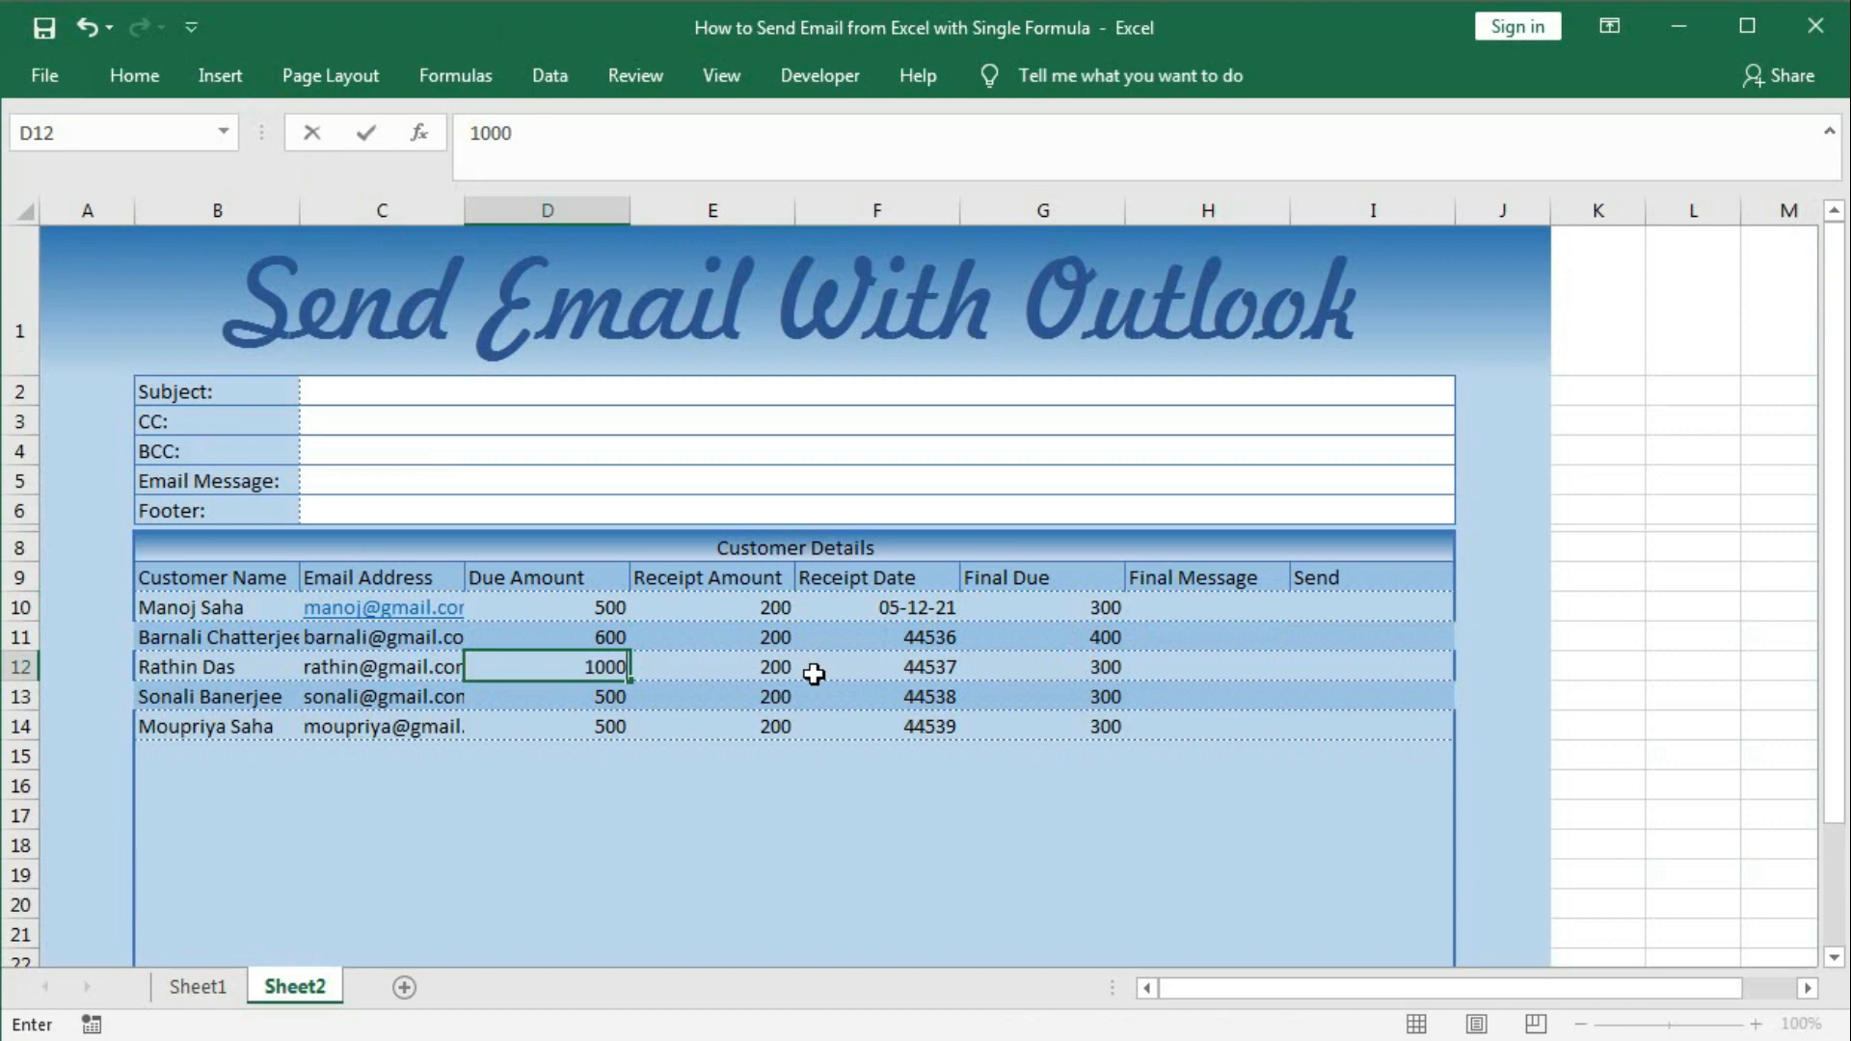
key("Return")
type("300")
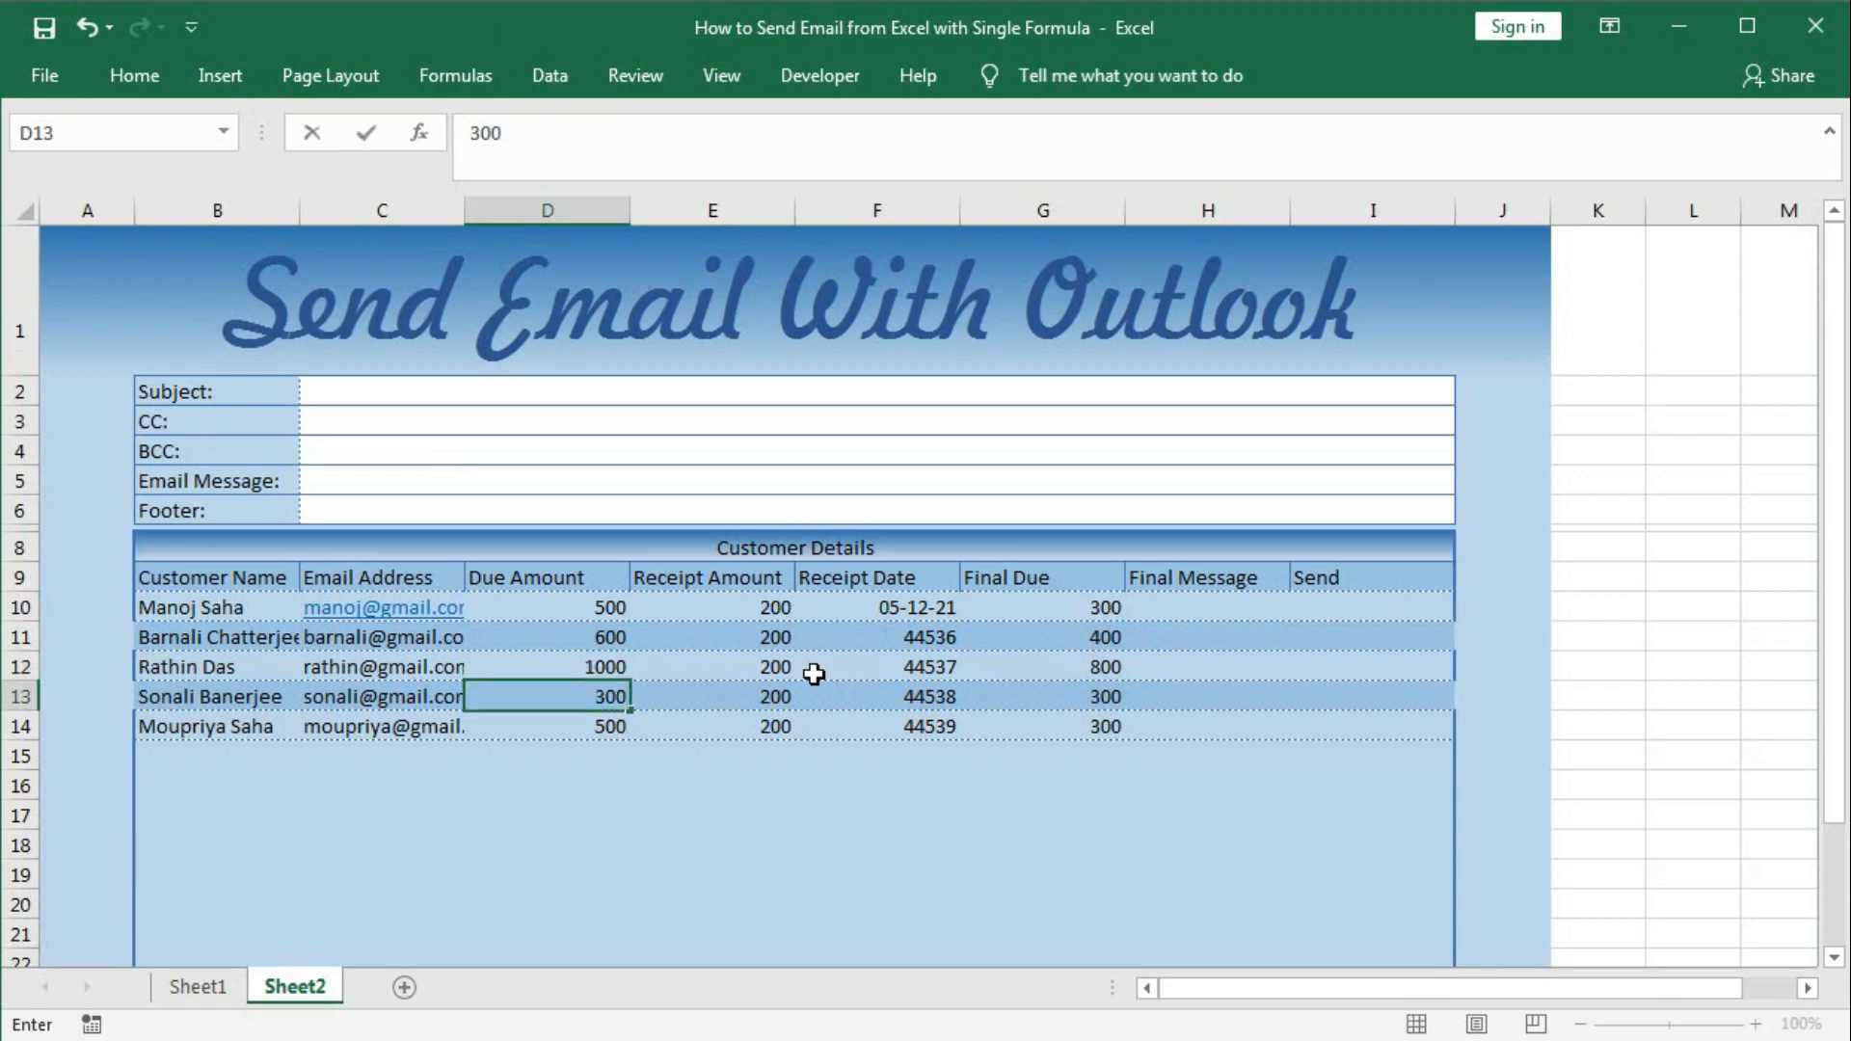
key("Return")
type("4")
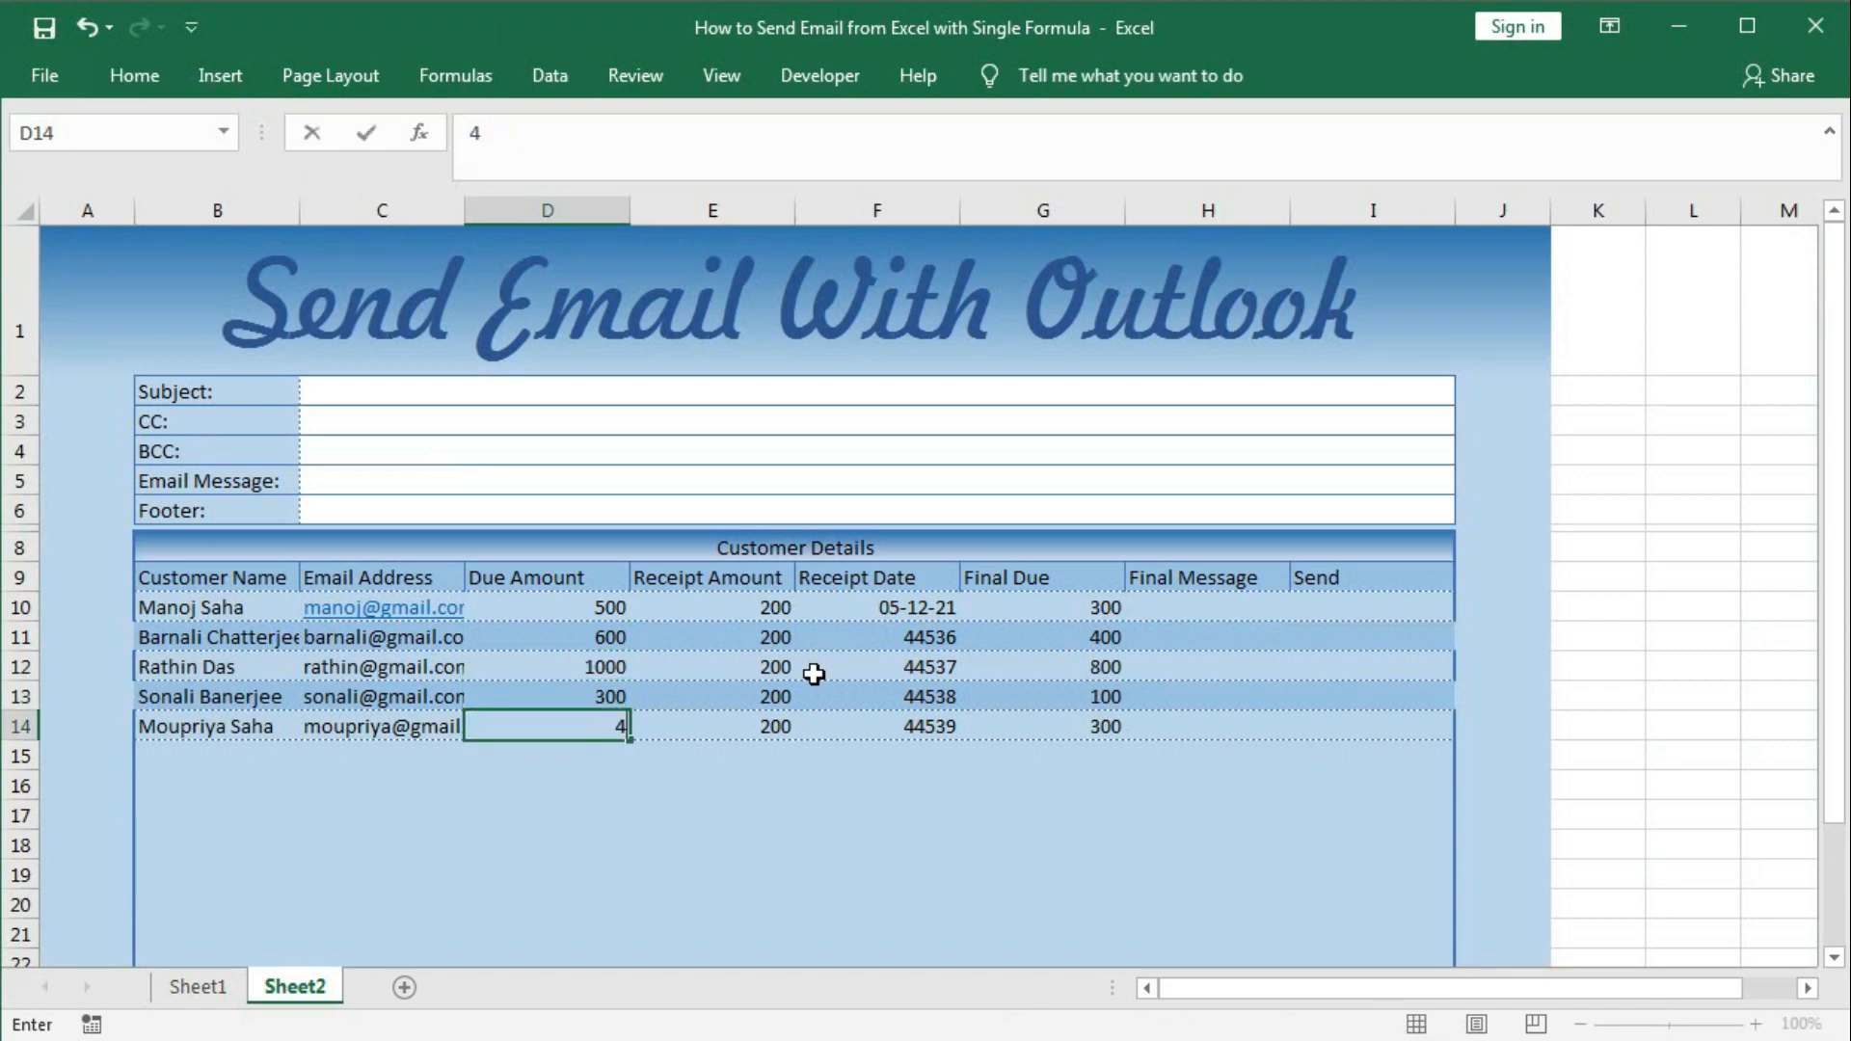
key("BackSpace")
type("700")
key("Return")
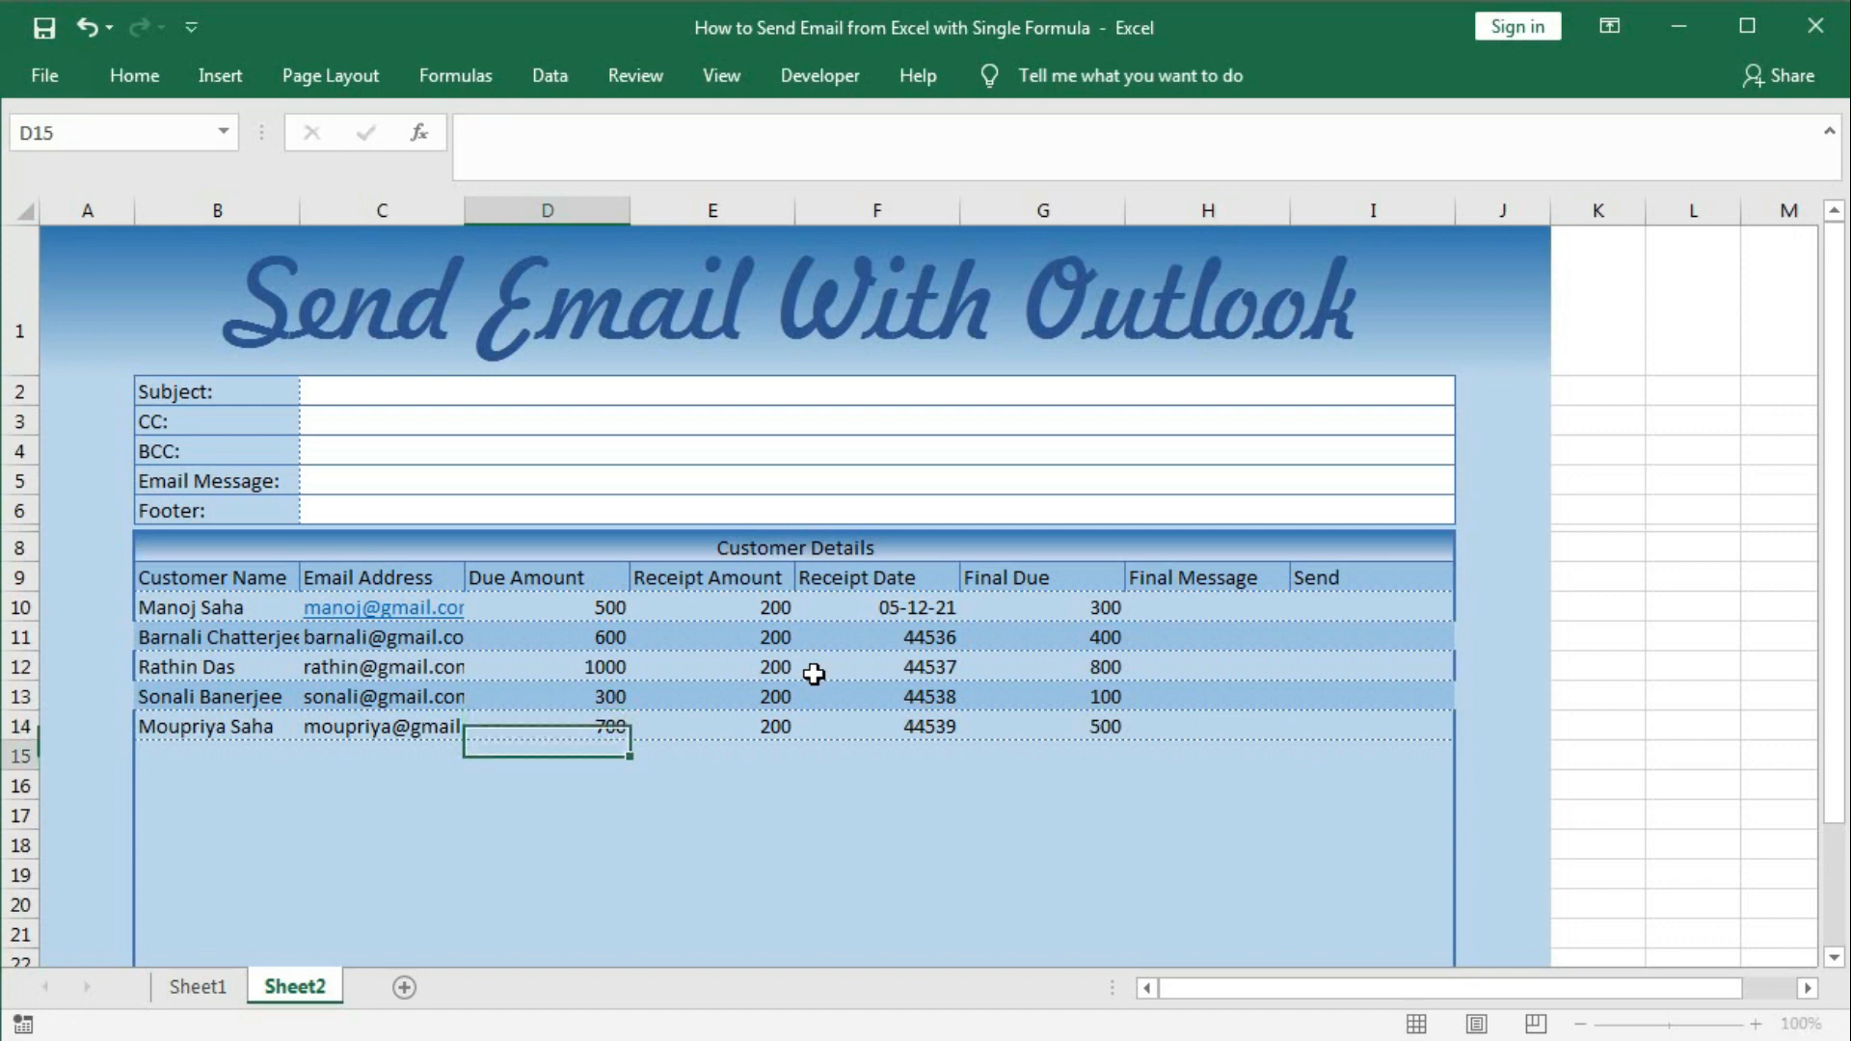
Set Receipt Amounts to 300 in E11, 500 in E12 and 300 in E13.
left_click(744, 663)
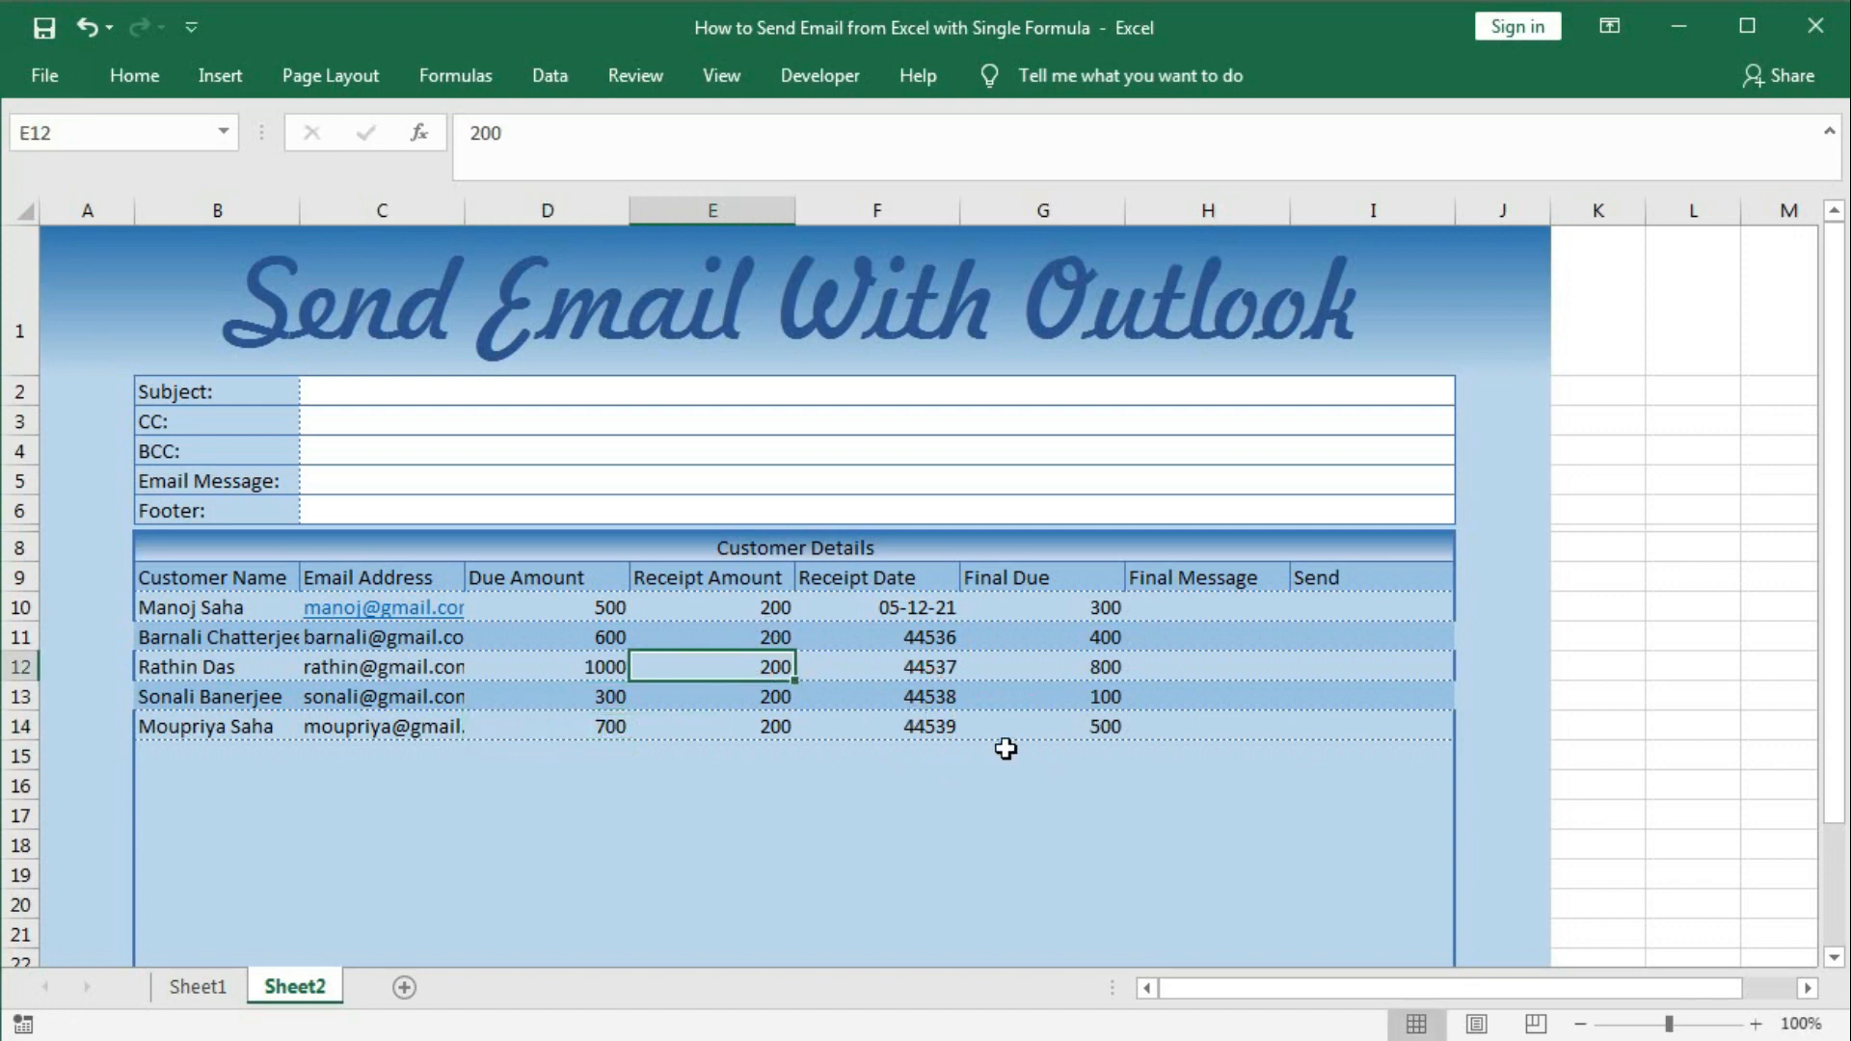
type("500")
key("Return")
key("Up")
key("Up")
type("300")
key("Return")
key("Down")
type("300")
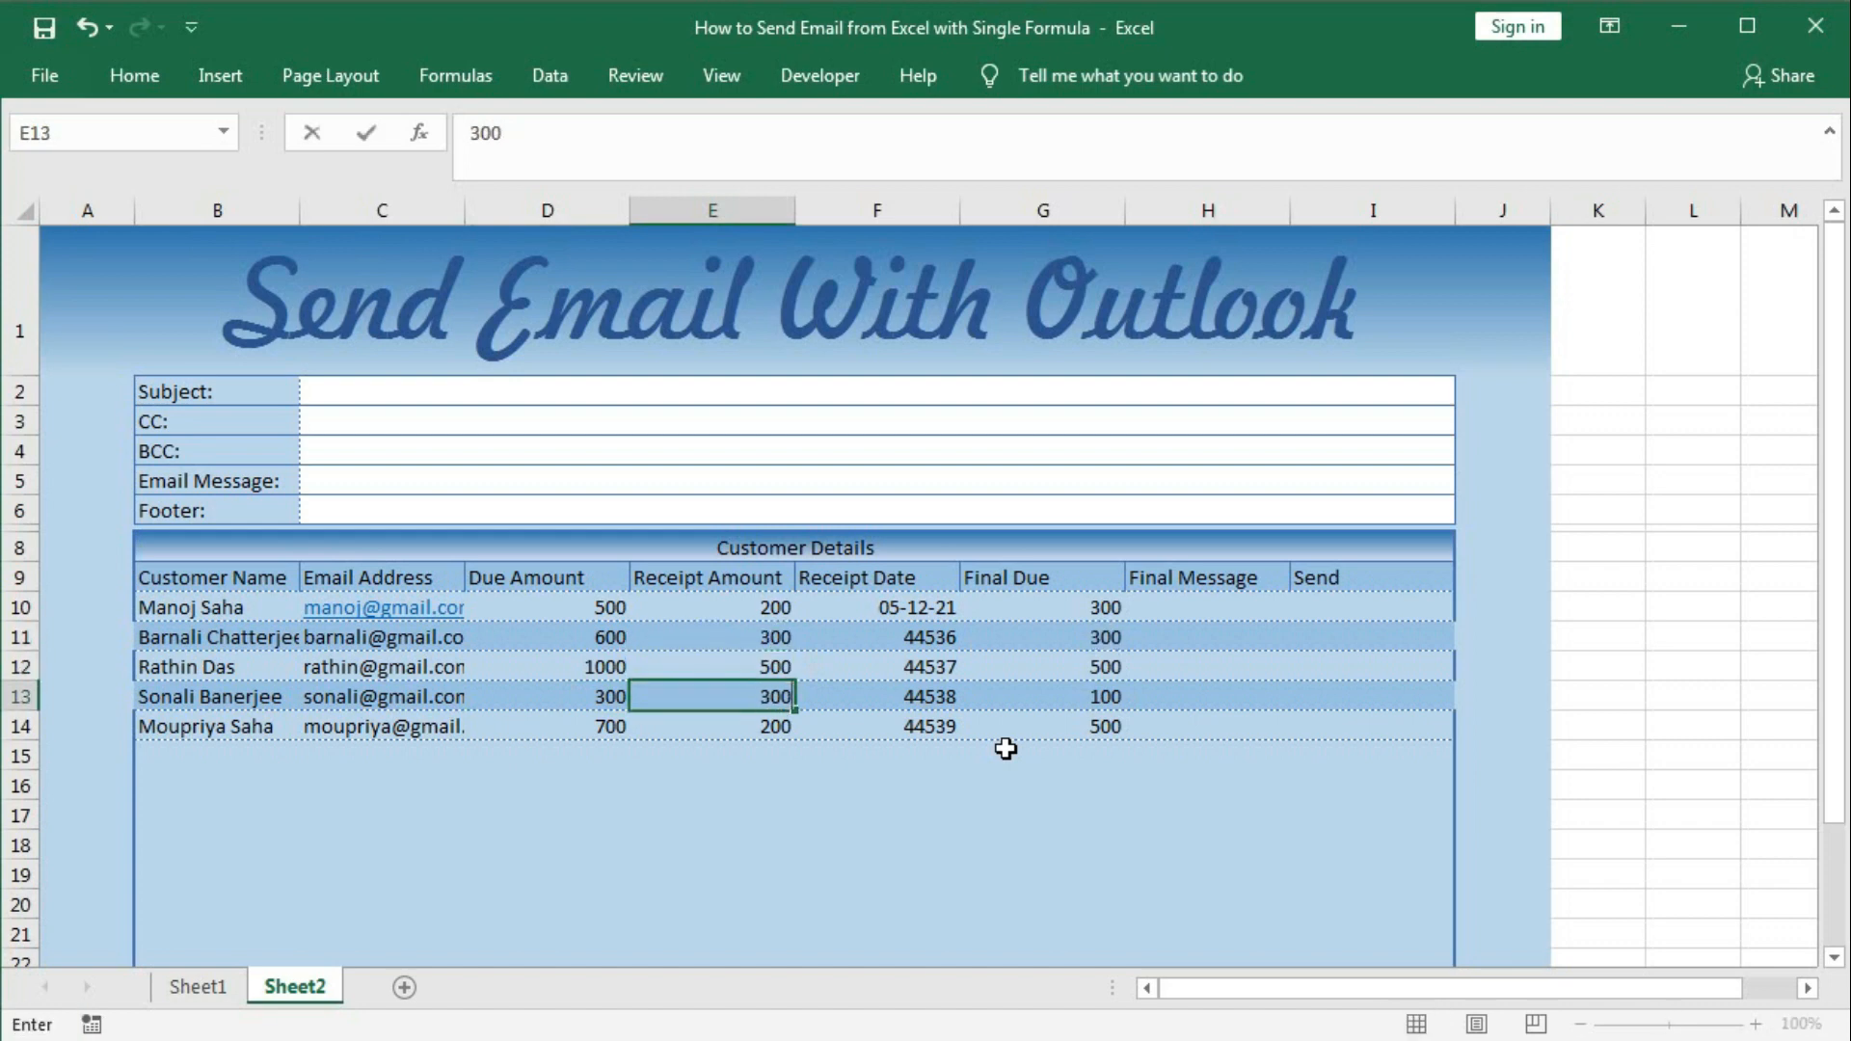
key("Return")
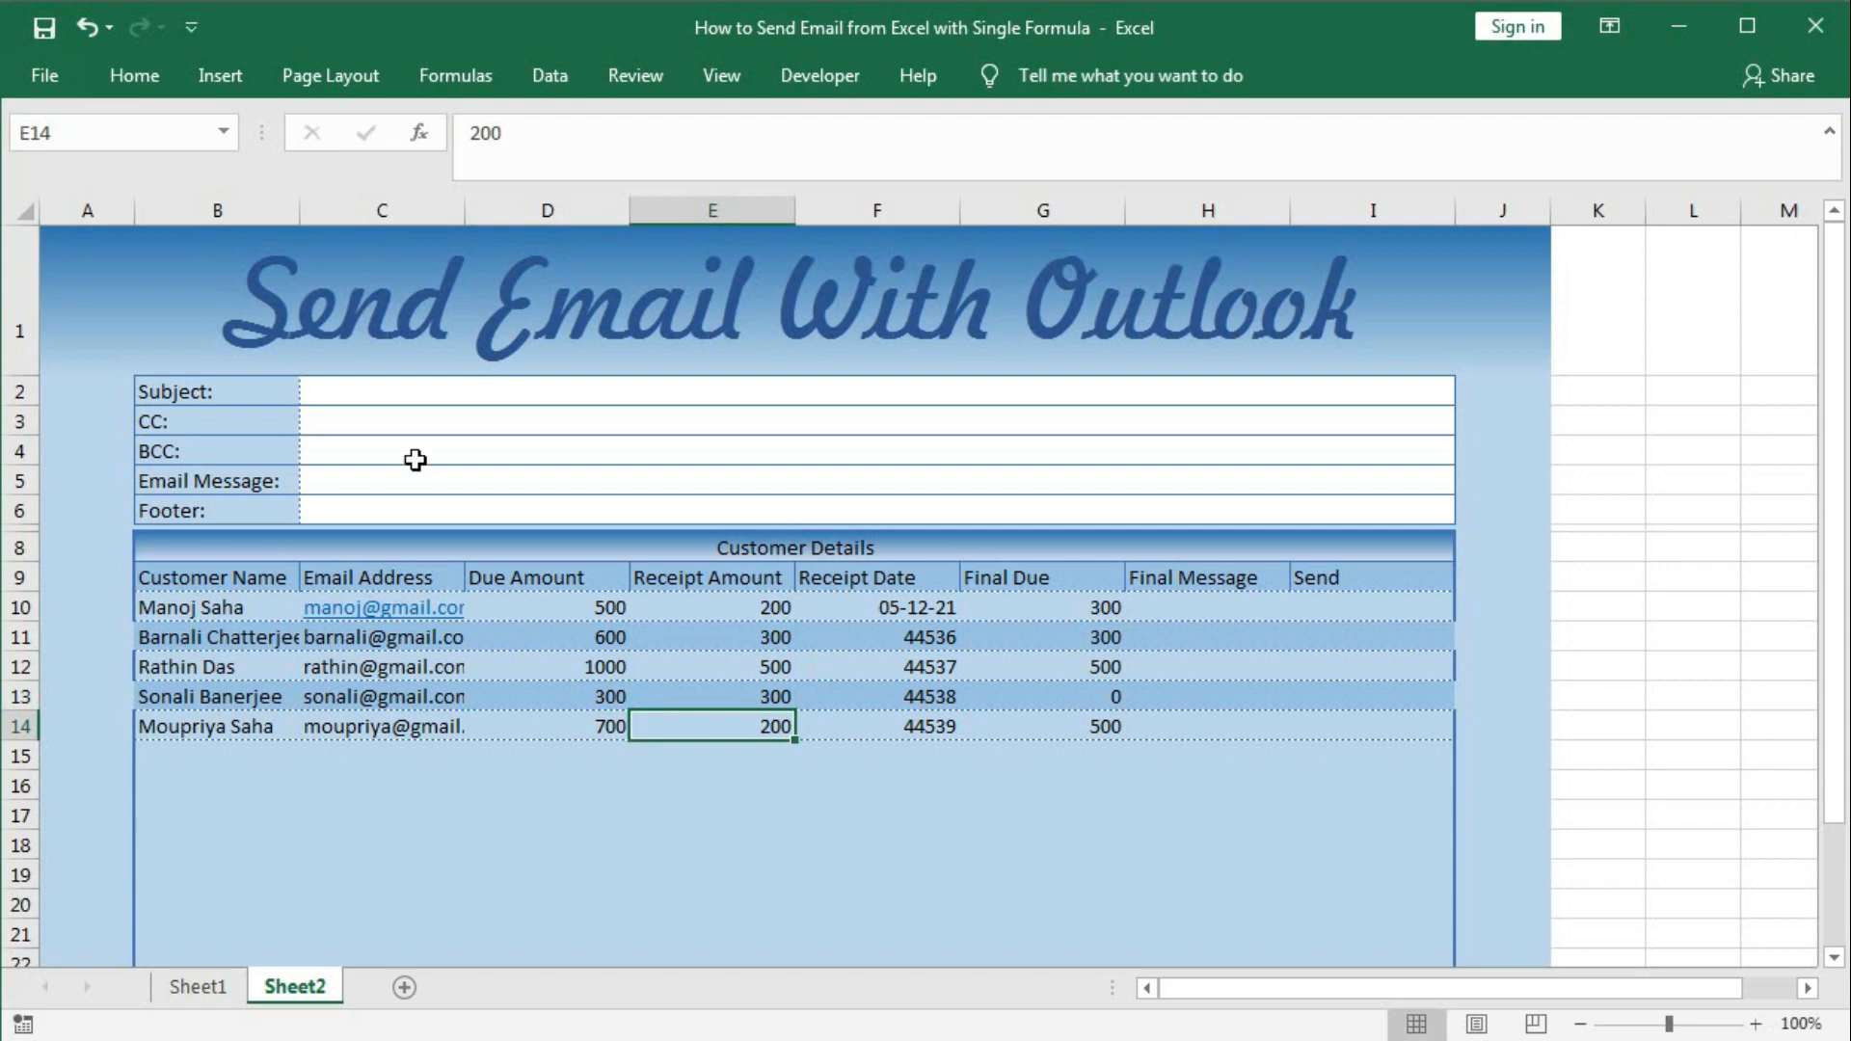
Enter 'Bill Confirmation Letter' as the Subject in C2.
left_click(347, 395)
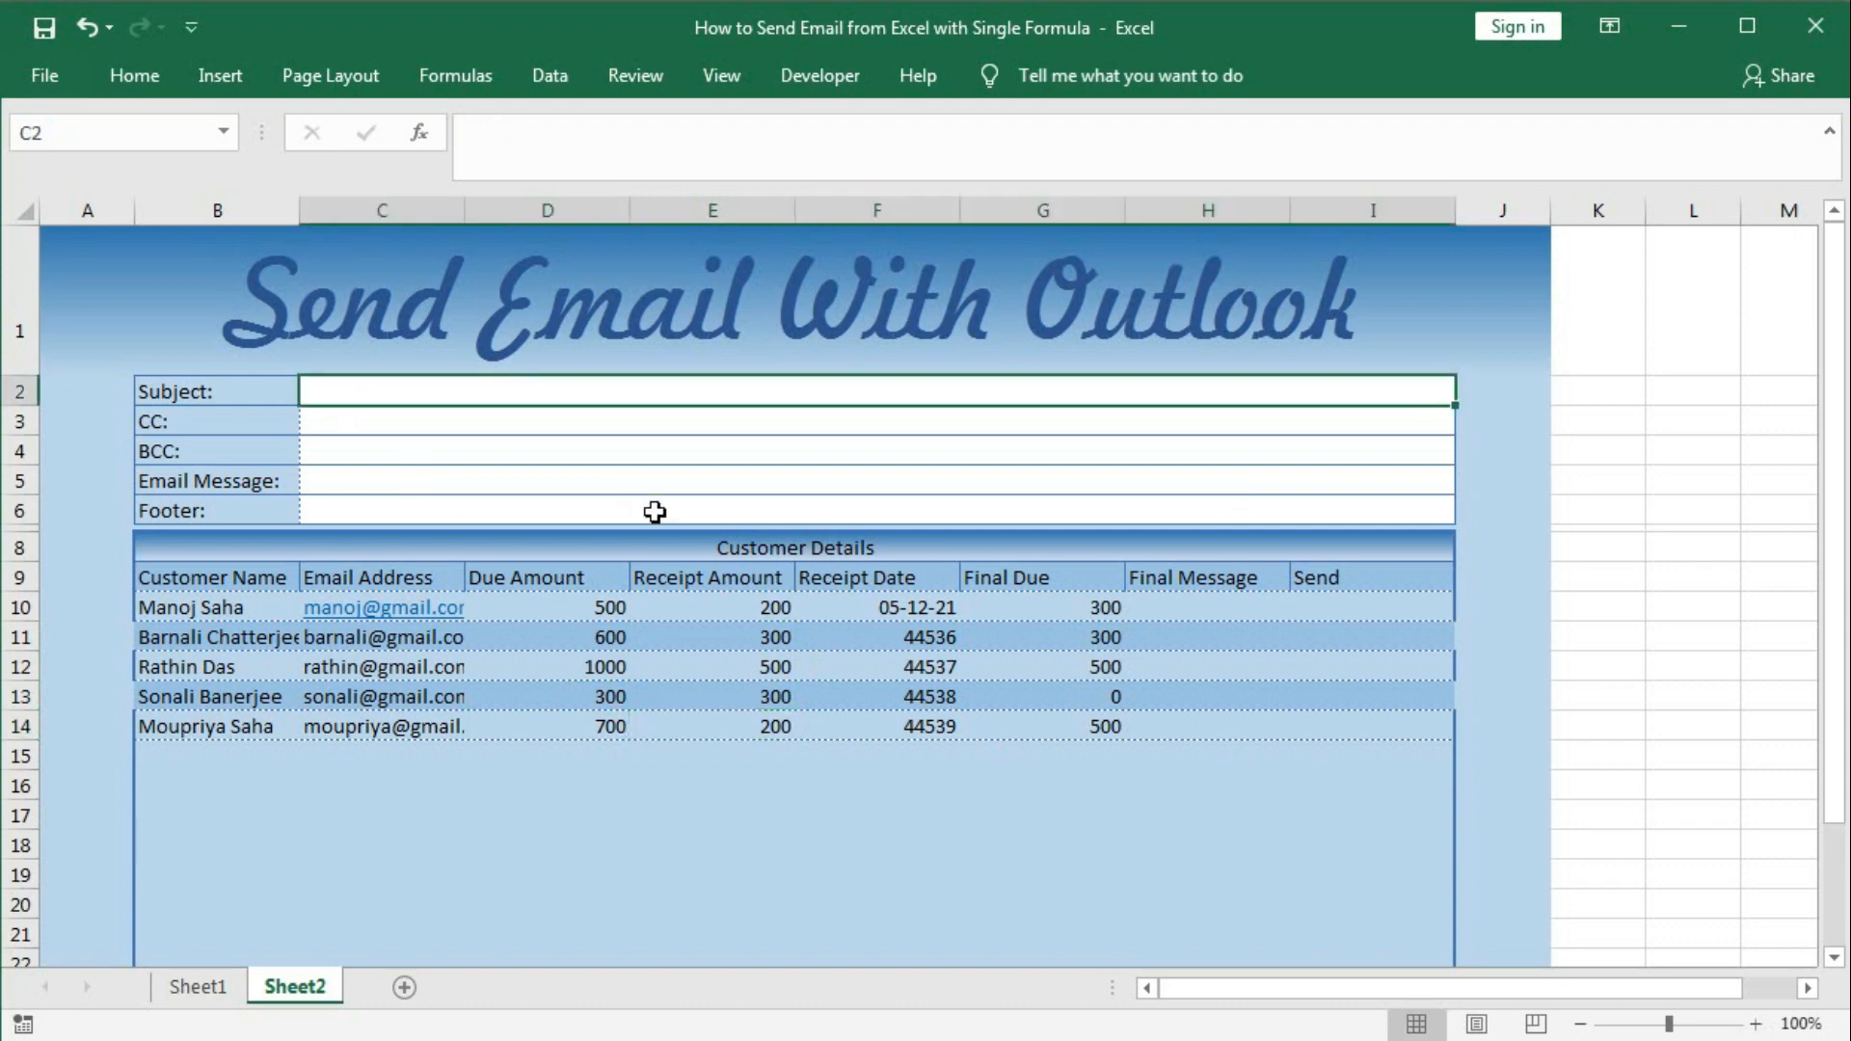
type("Bill")
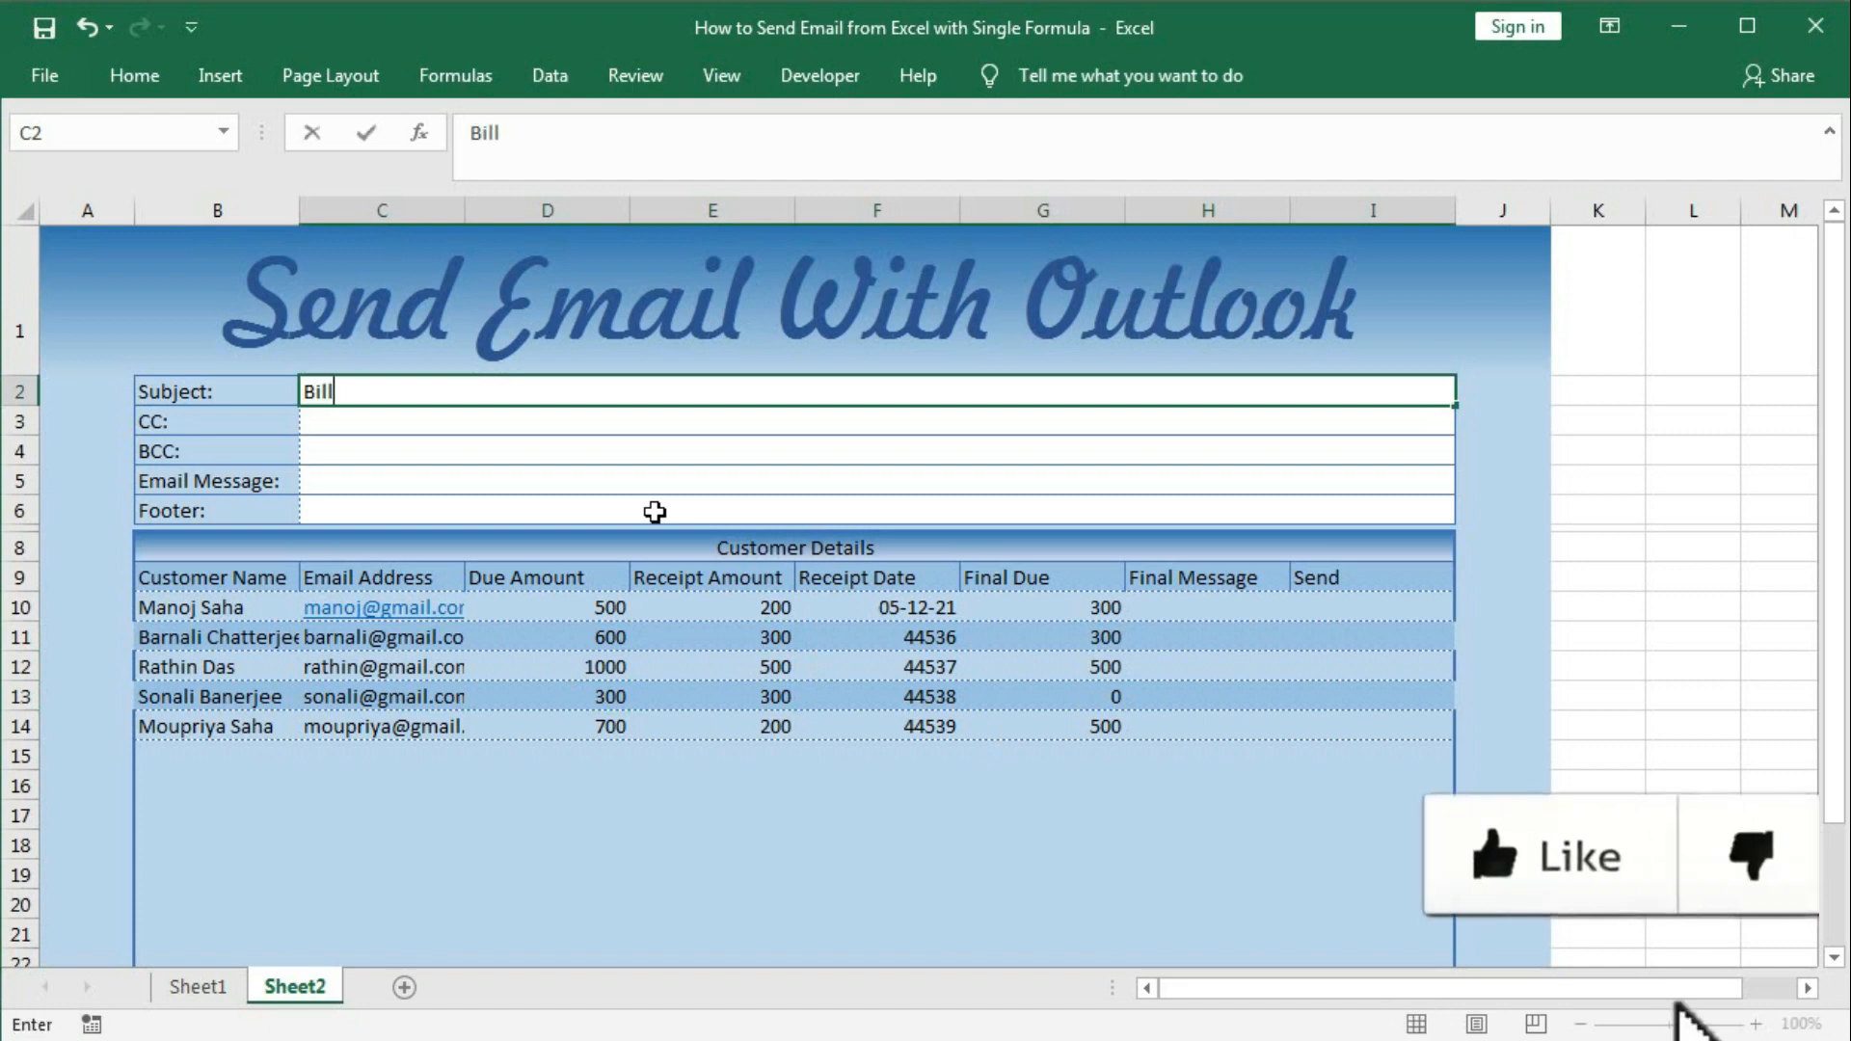
type(" Confi")
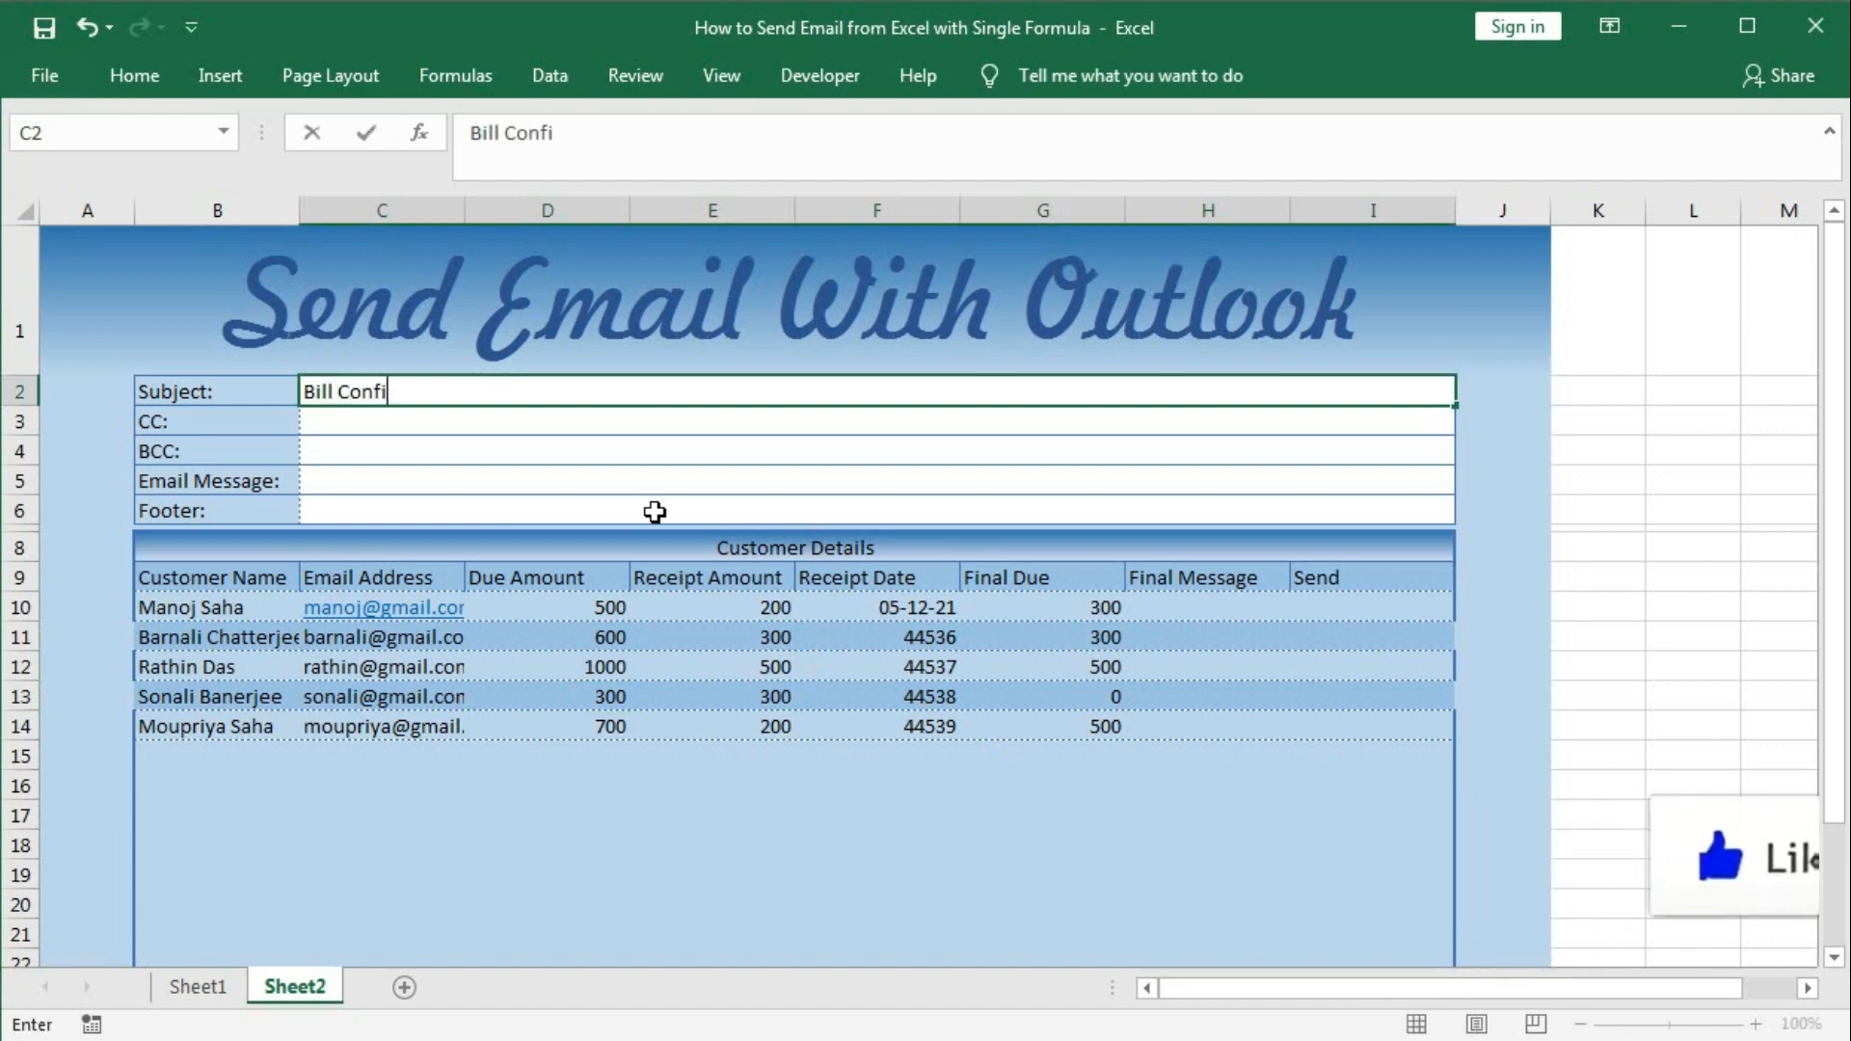
type("rmation")
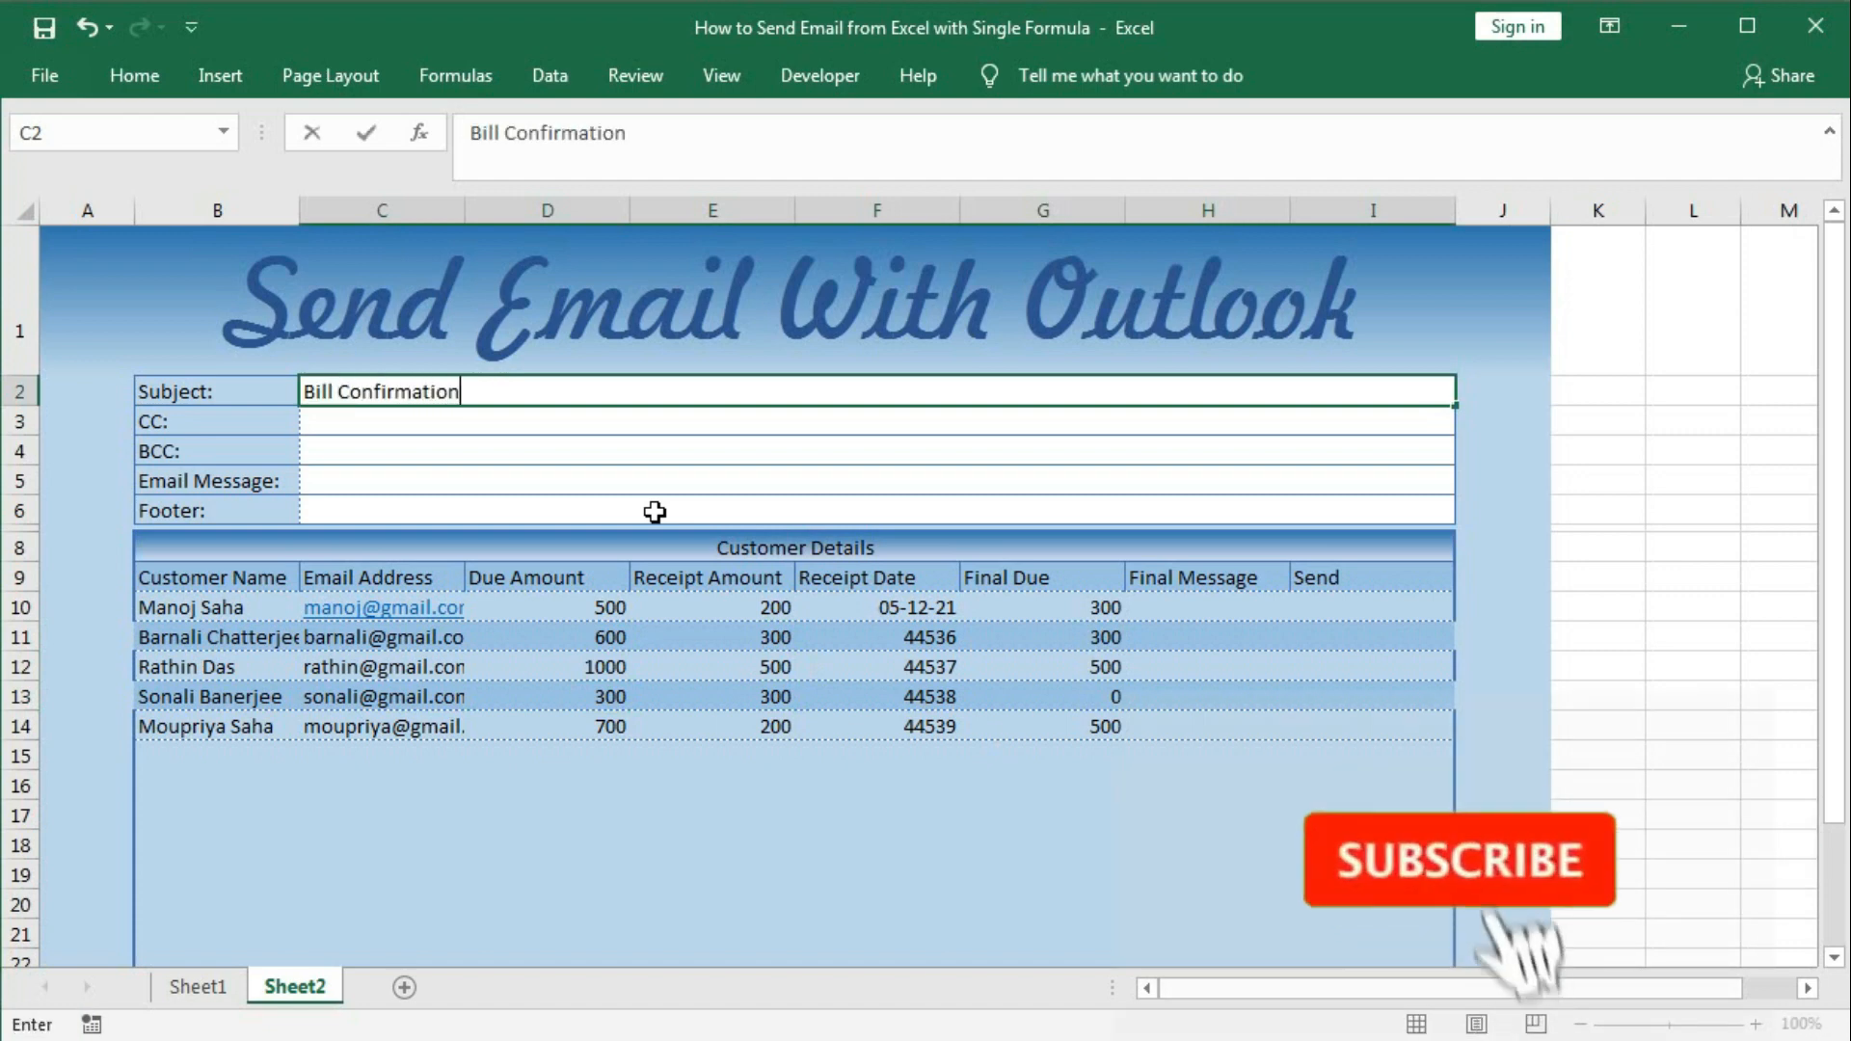
type(" Letter")
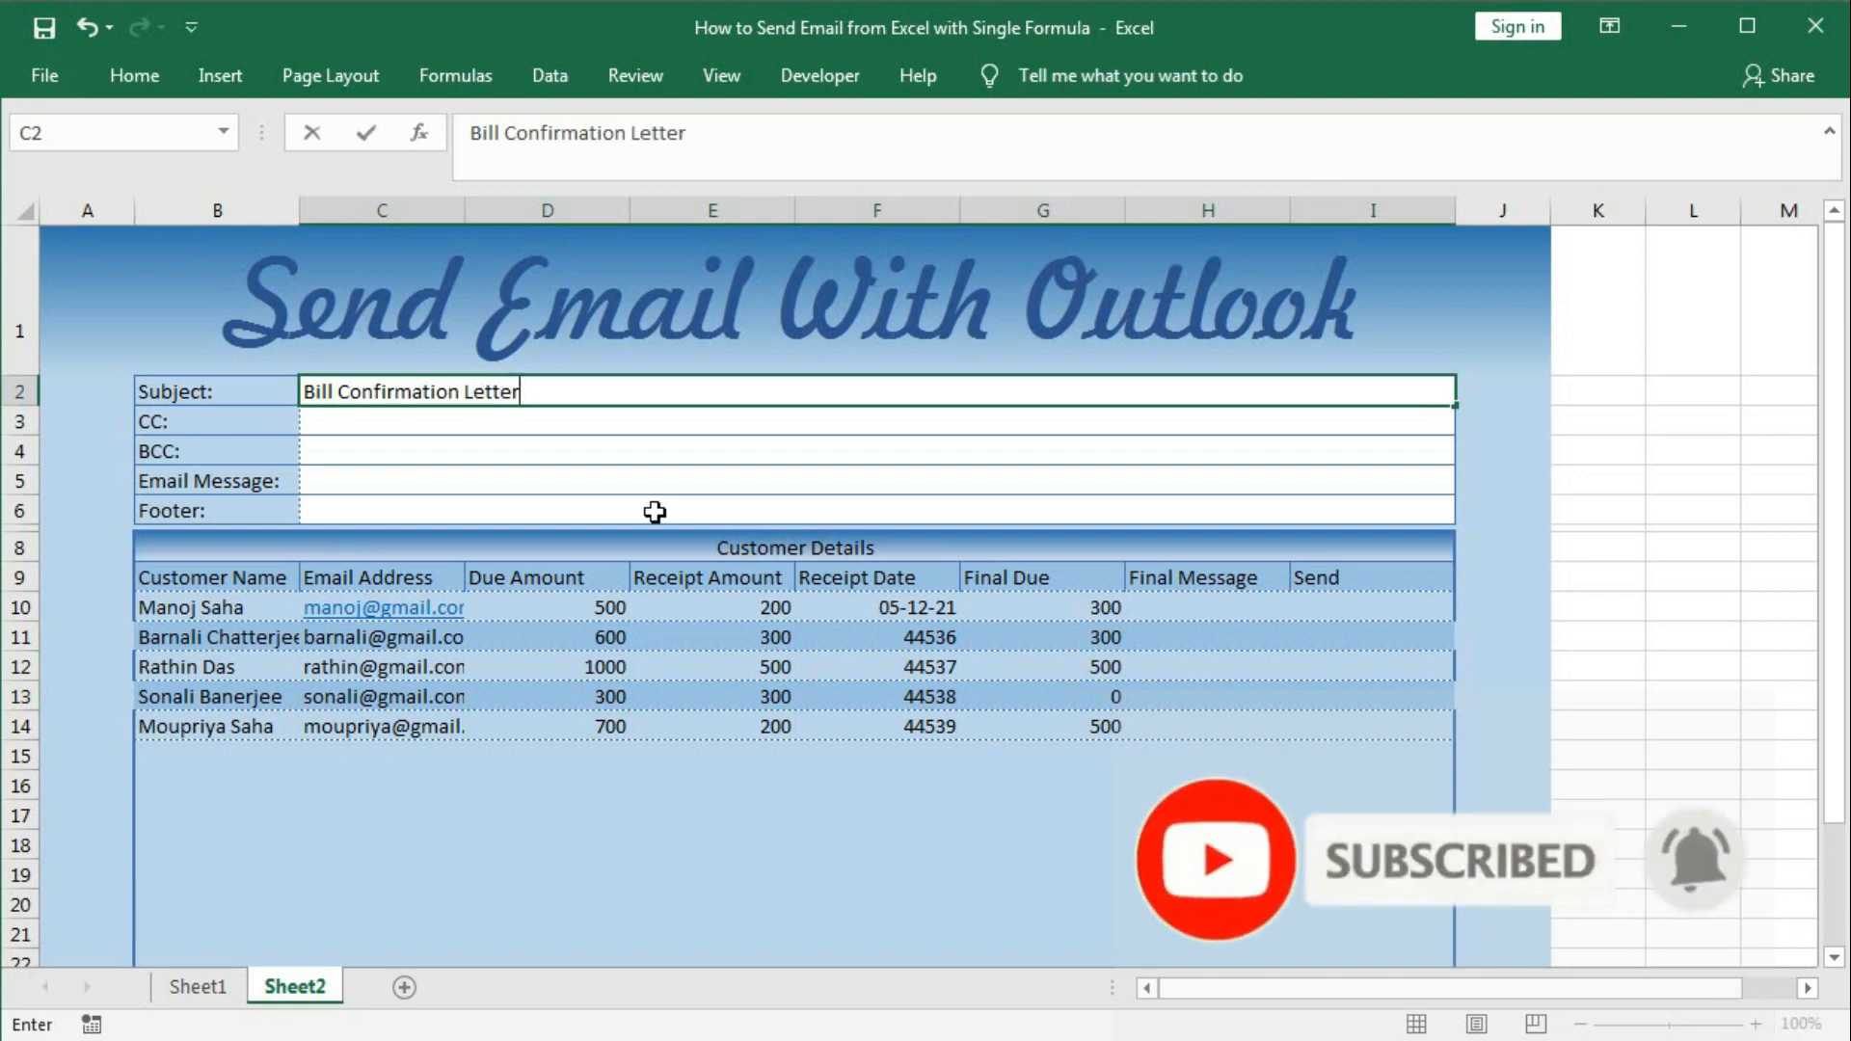
key("Down")
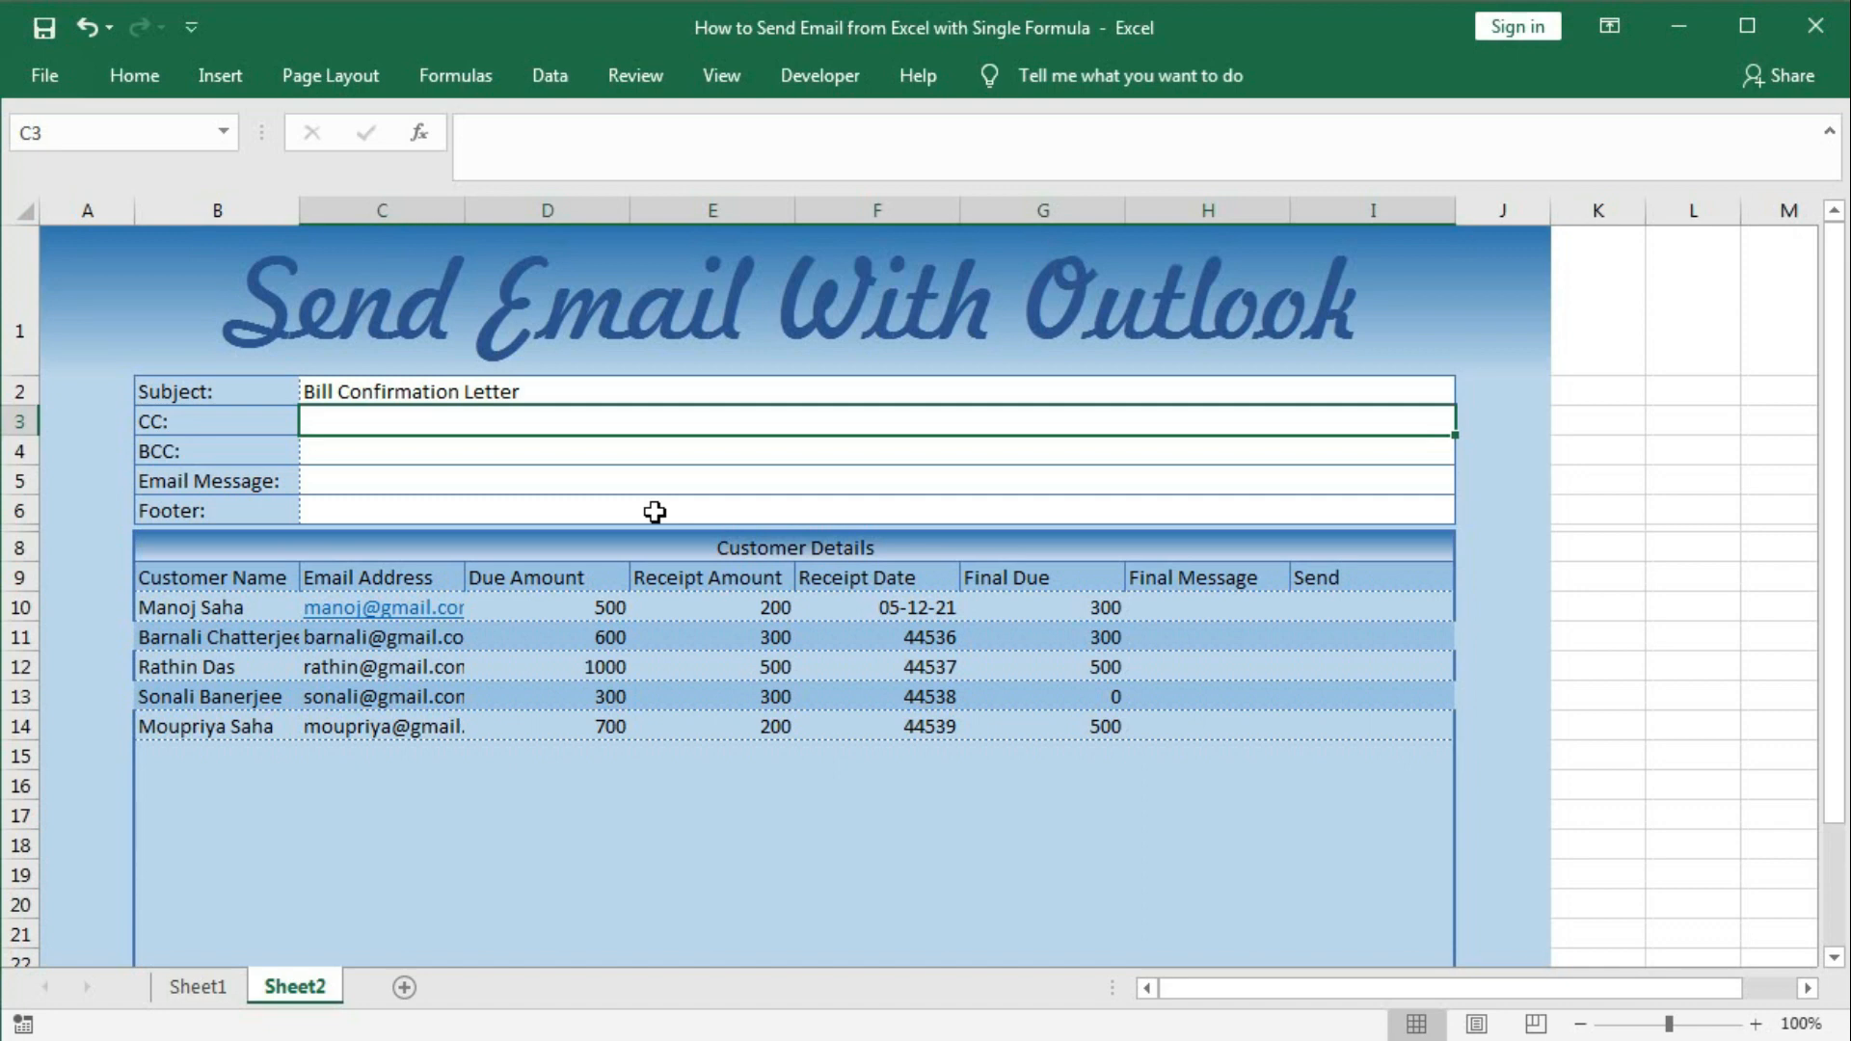
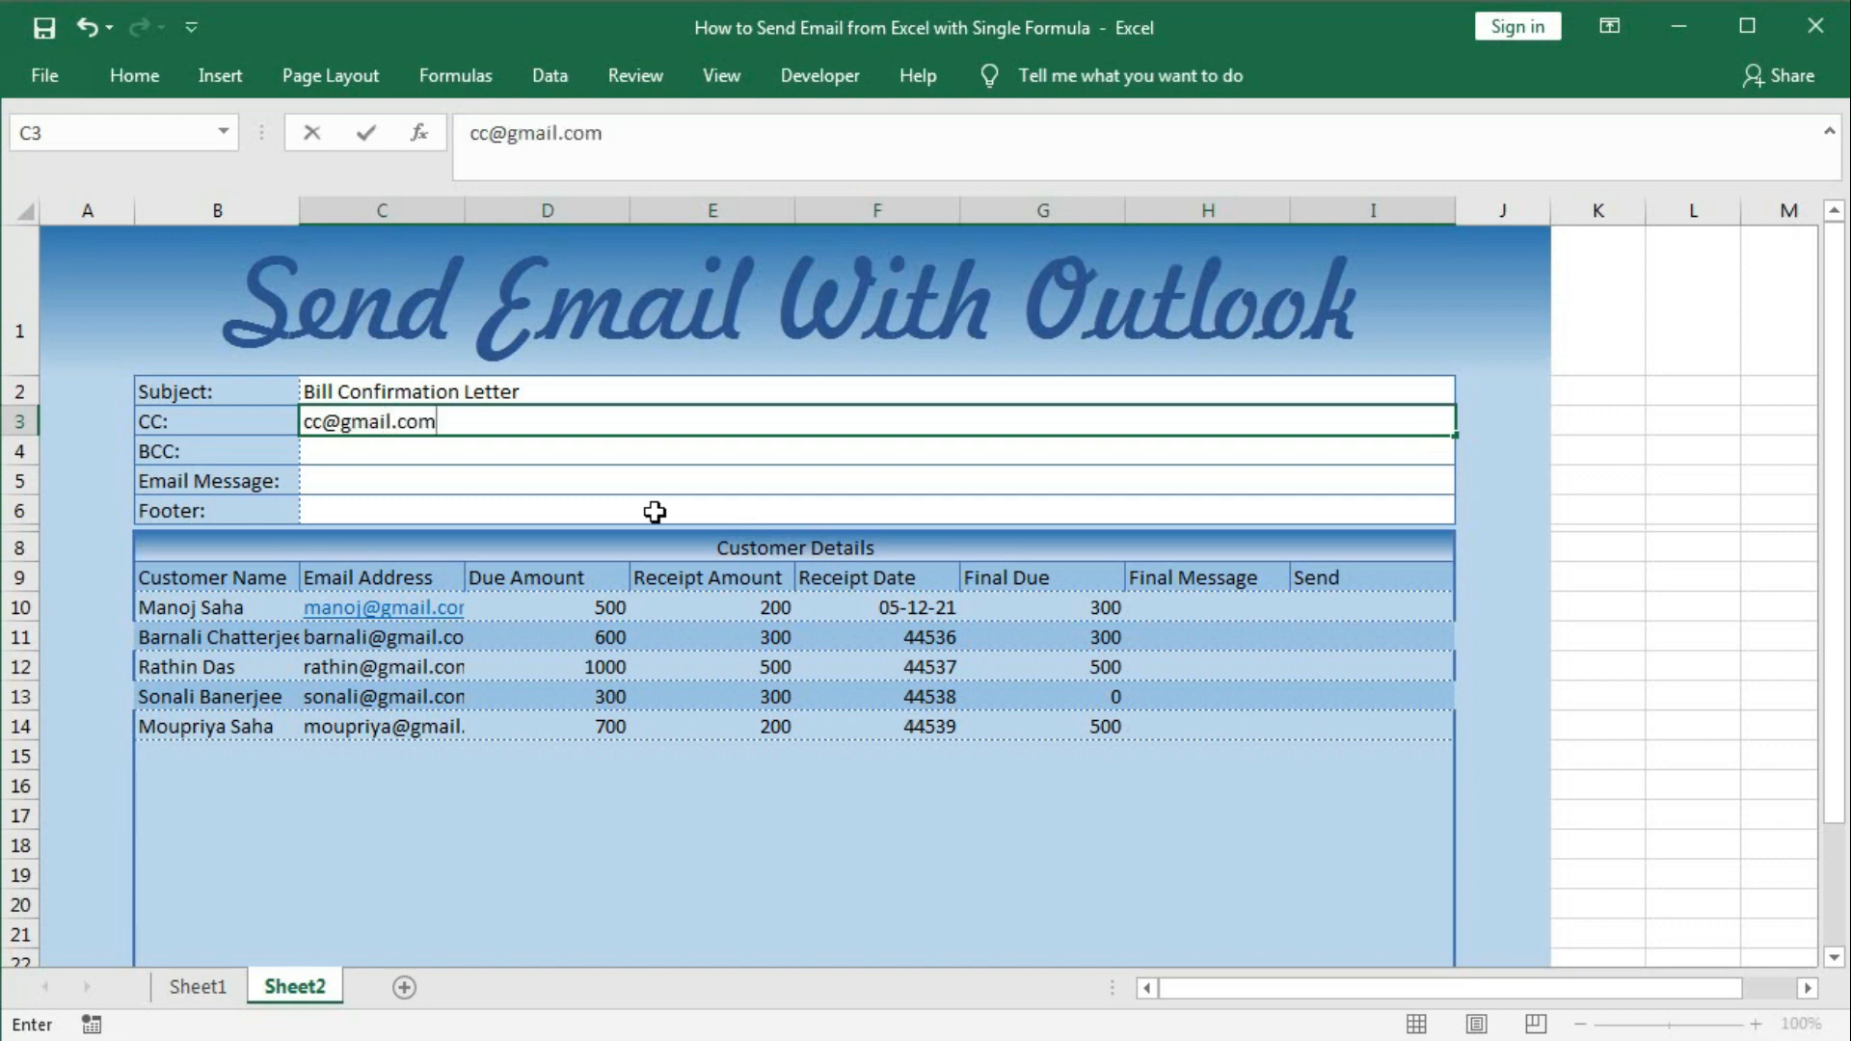
Fill in sample CC and BCC e-mail addresses in C3 and C4.
key("ctrl+Return")
left_click(422, 458)
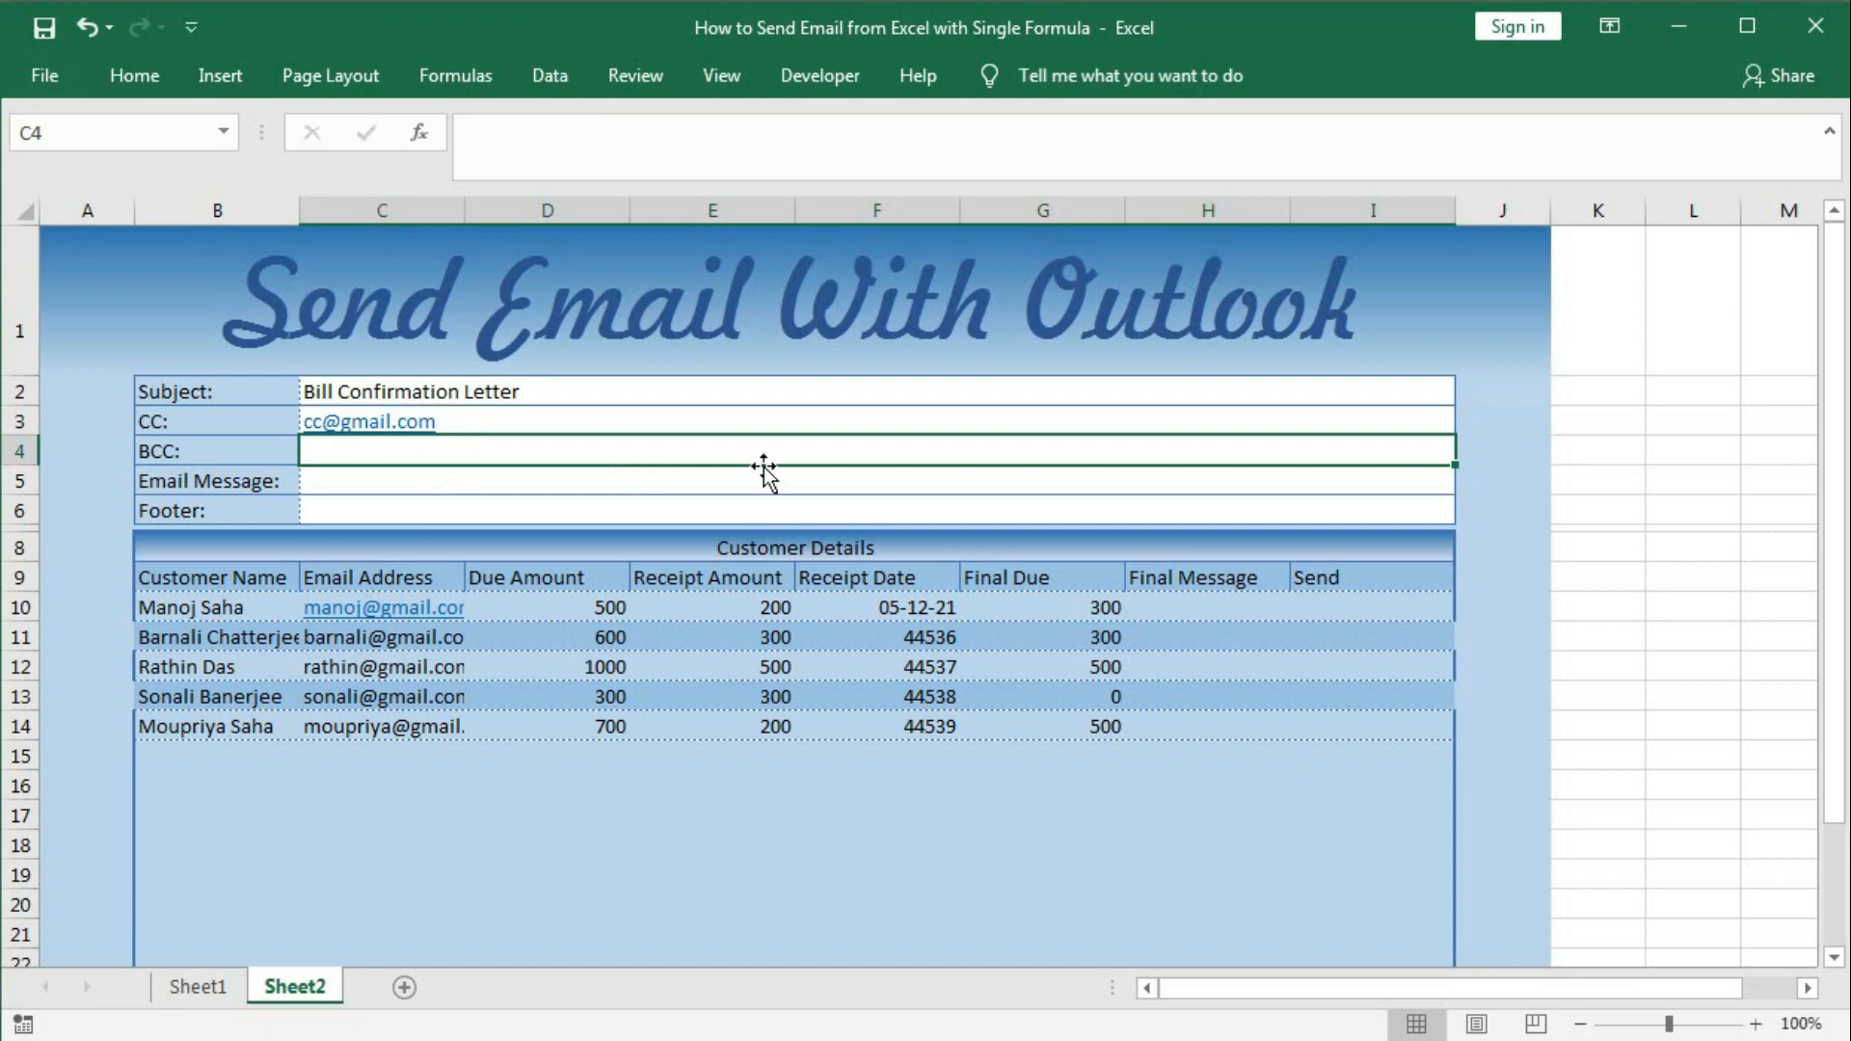
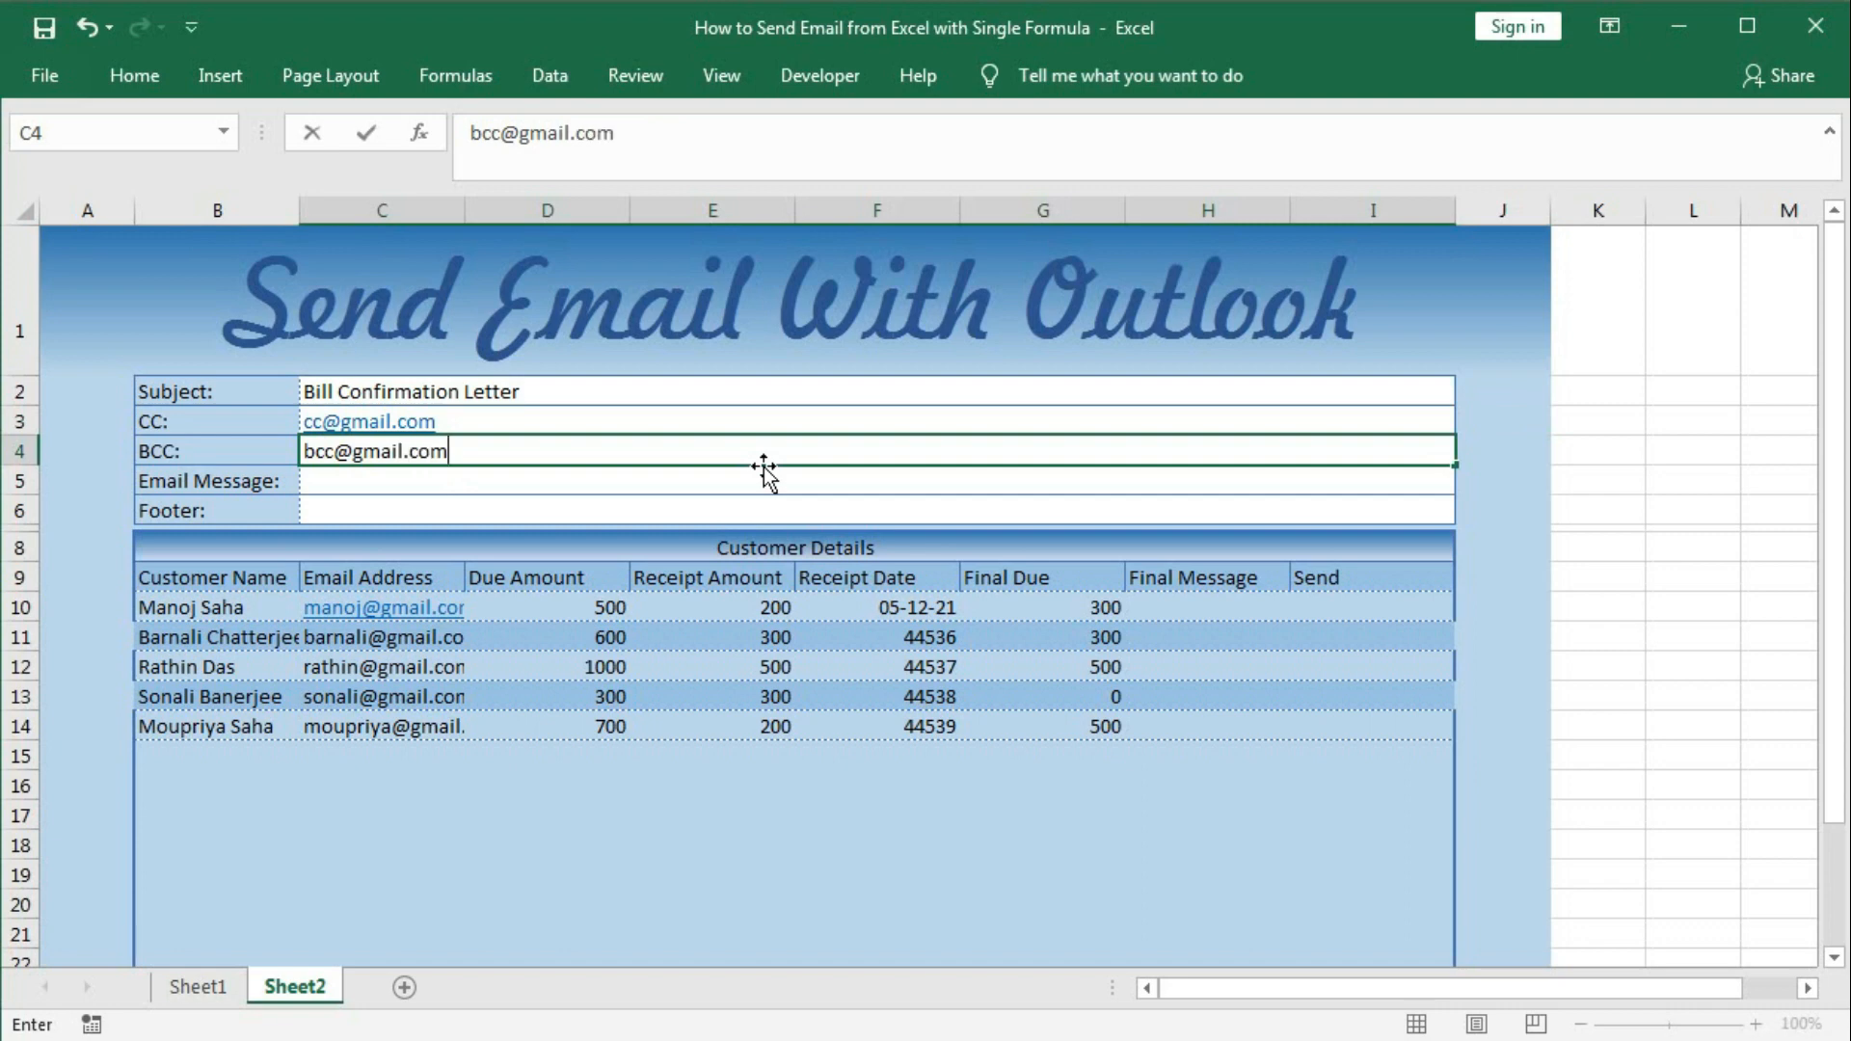
key("Return")
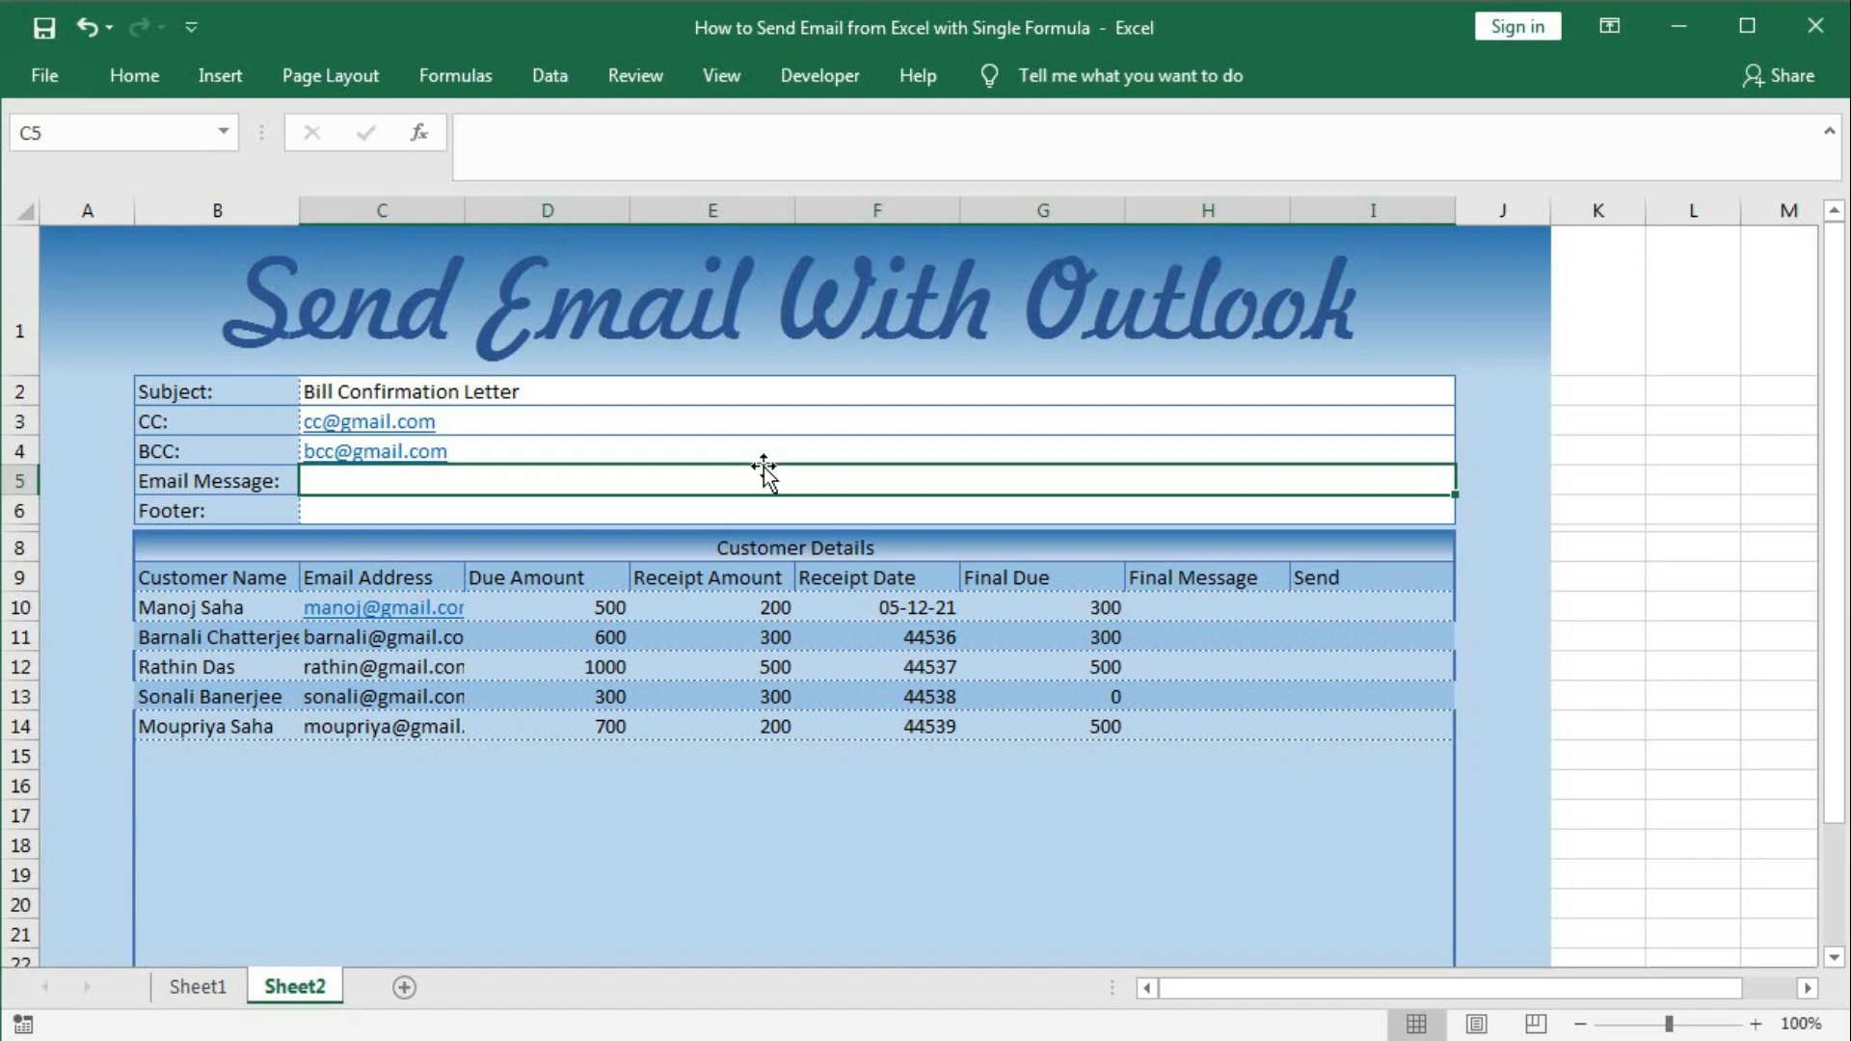
Type 'we have receipt your payment #Receipt Amount# against due amount' into the Email Message cell C5.
type("we")
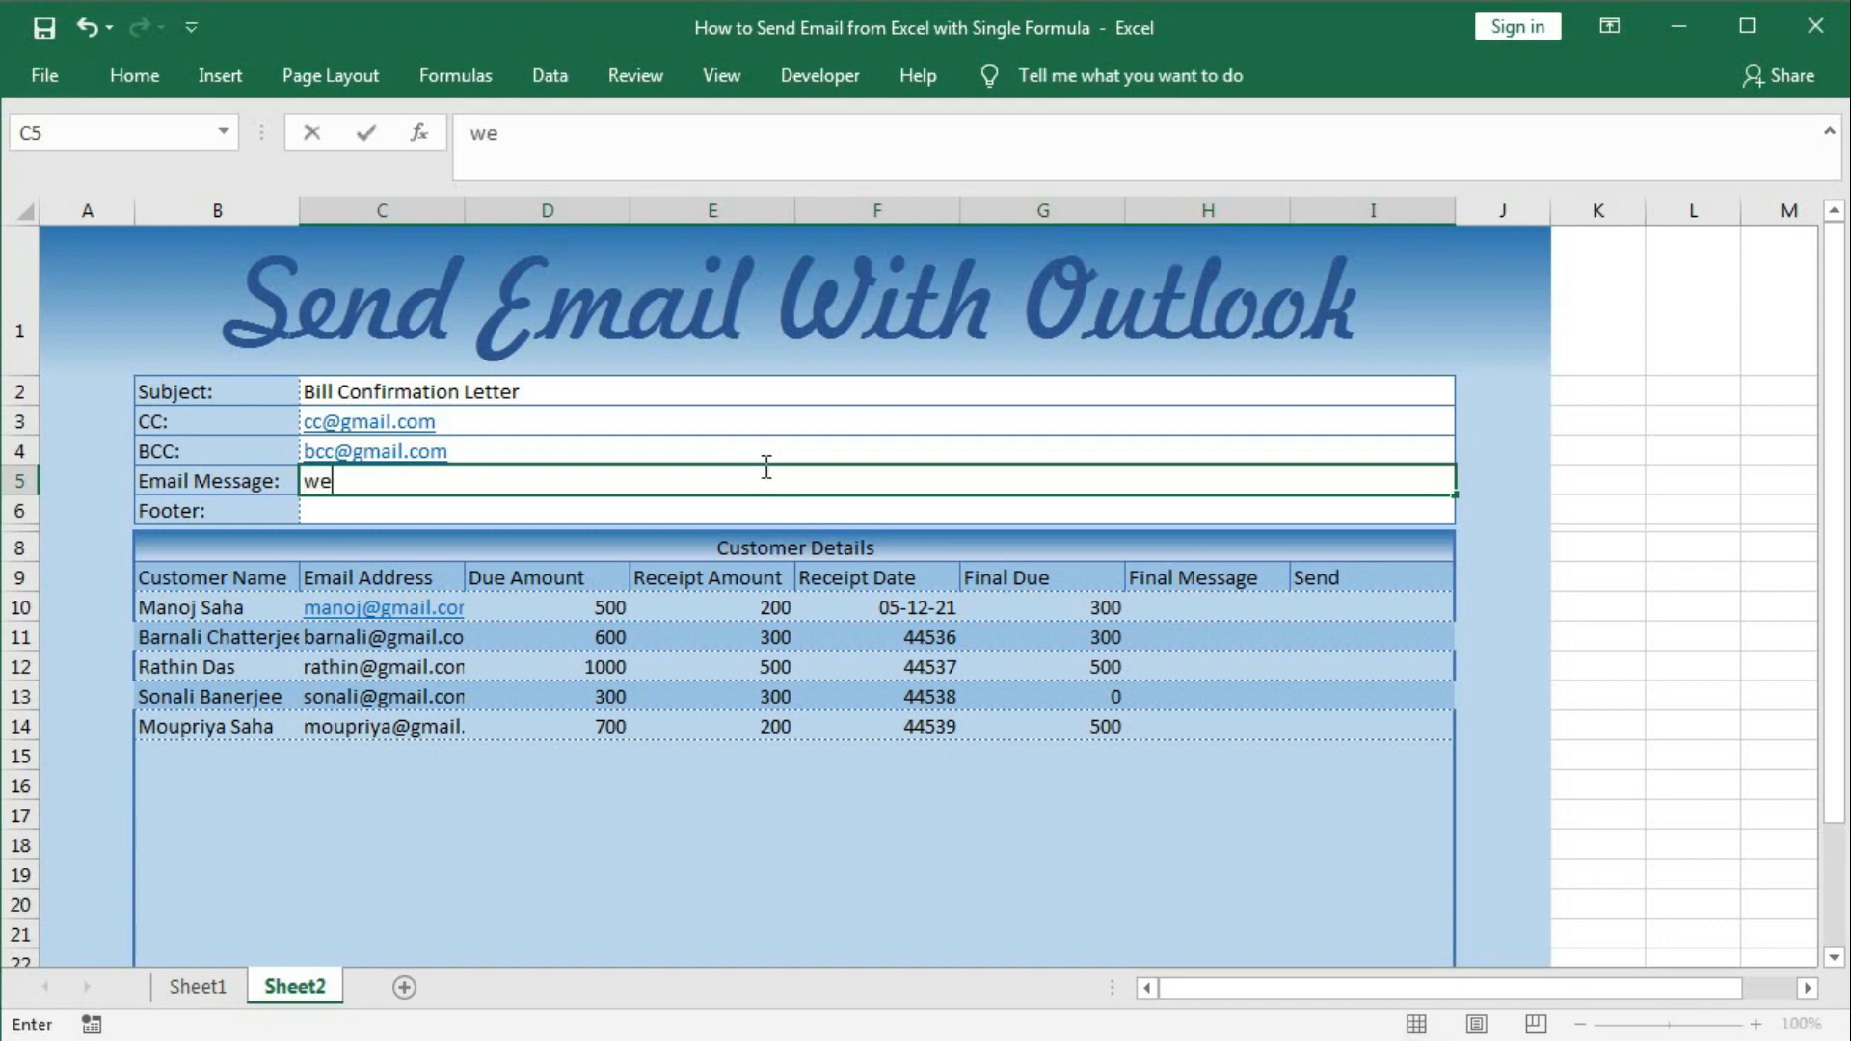
type(" have receip")
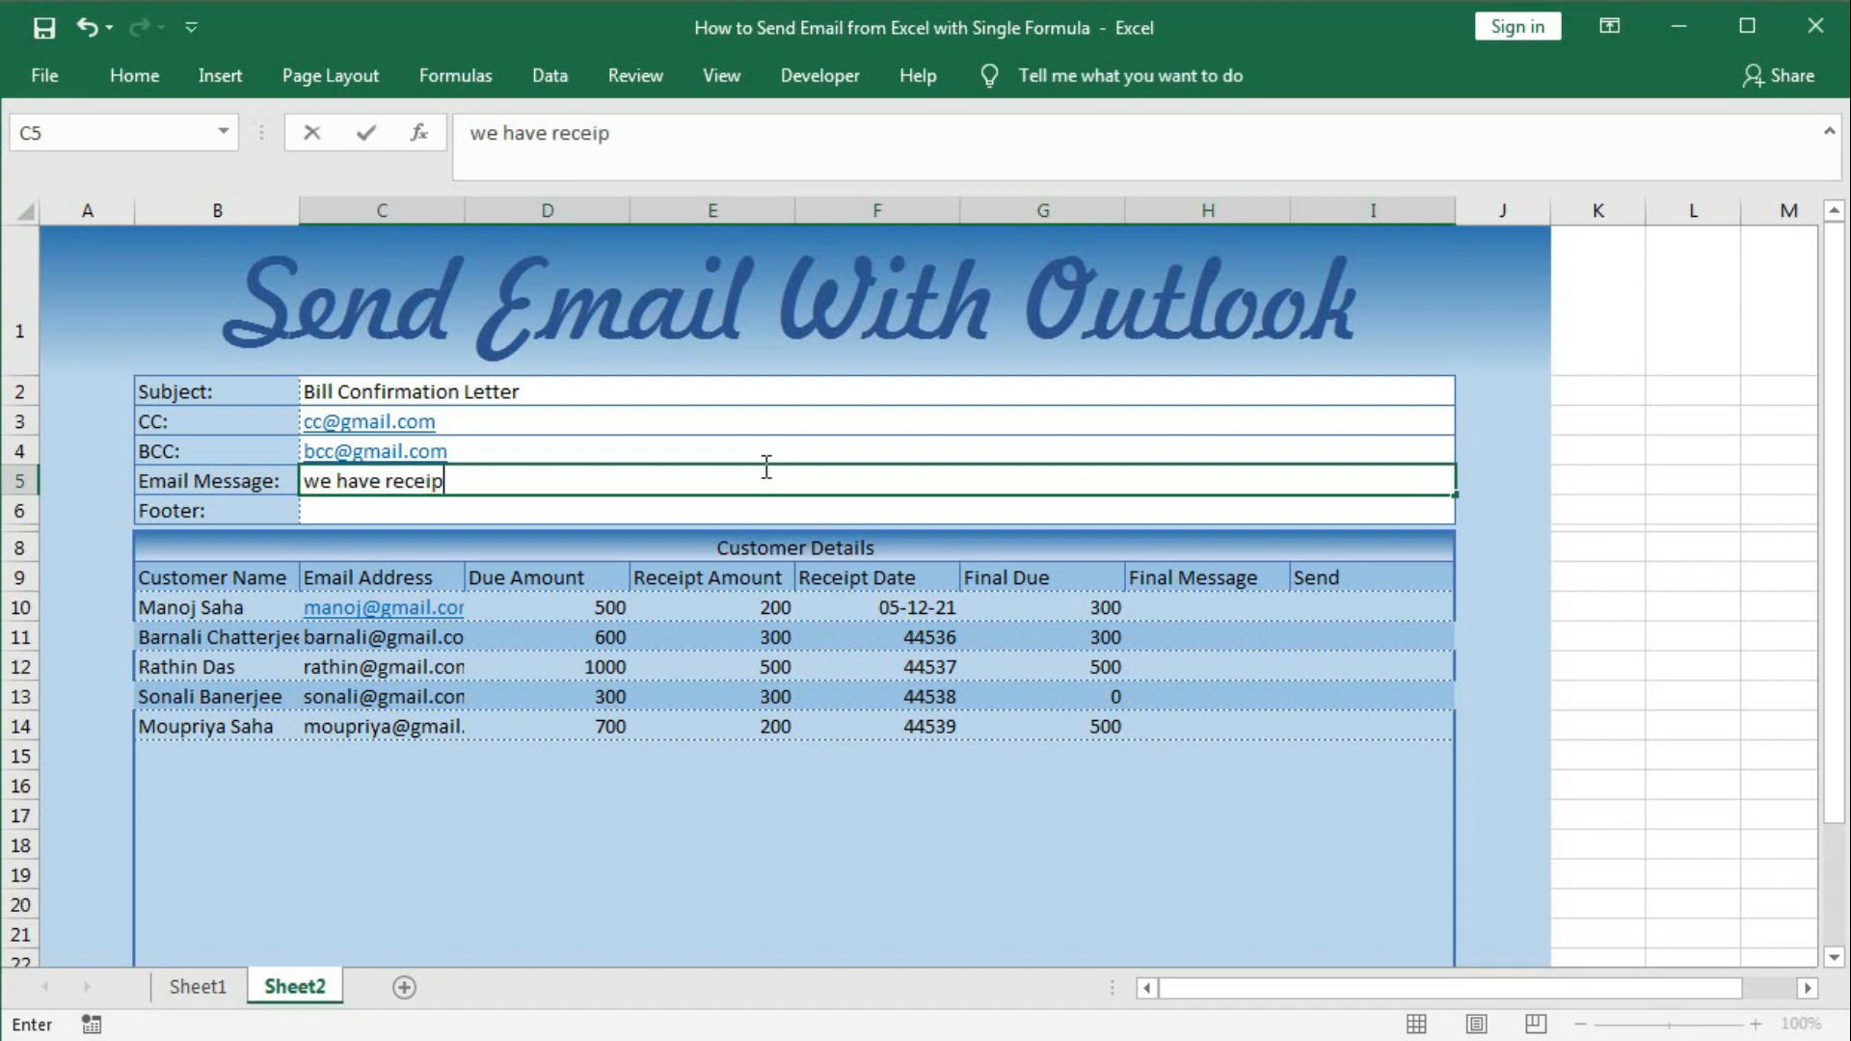
type("t your payment")
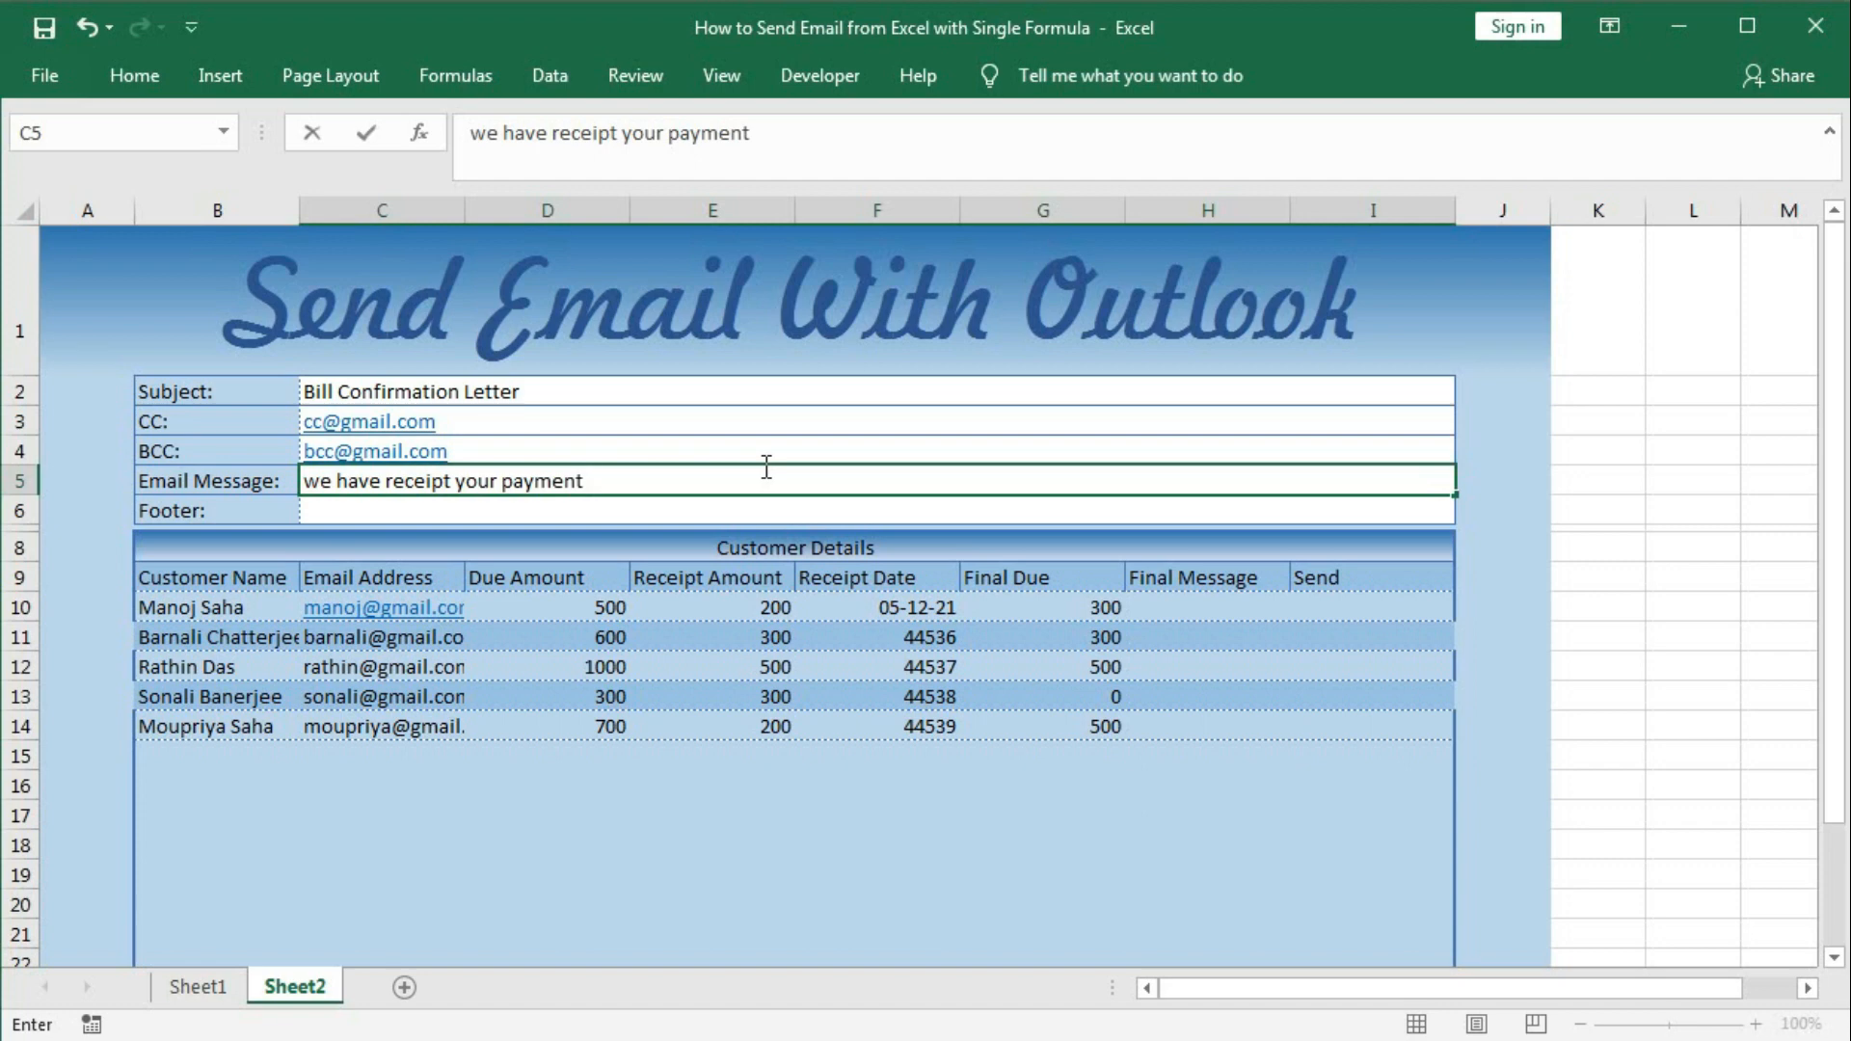
type(" #Receip")
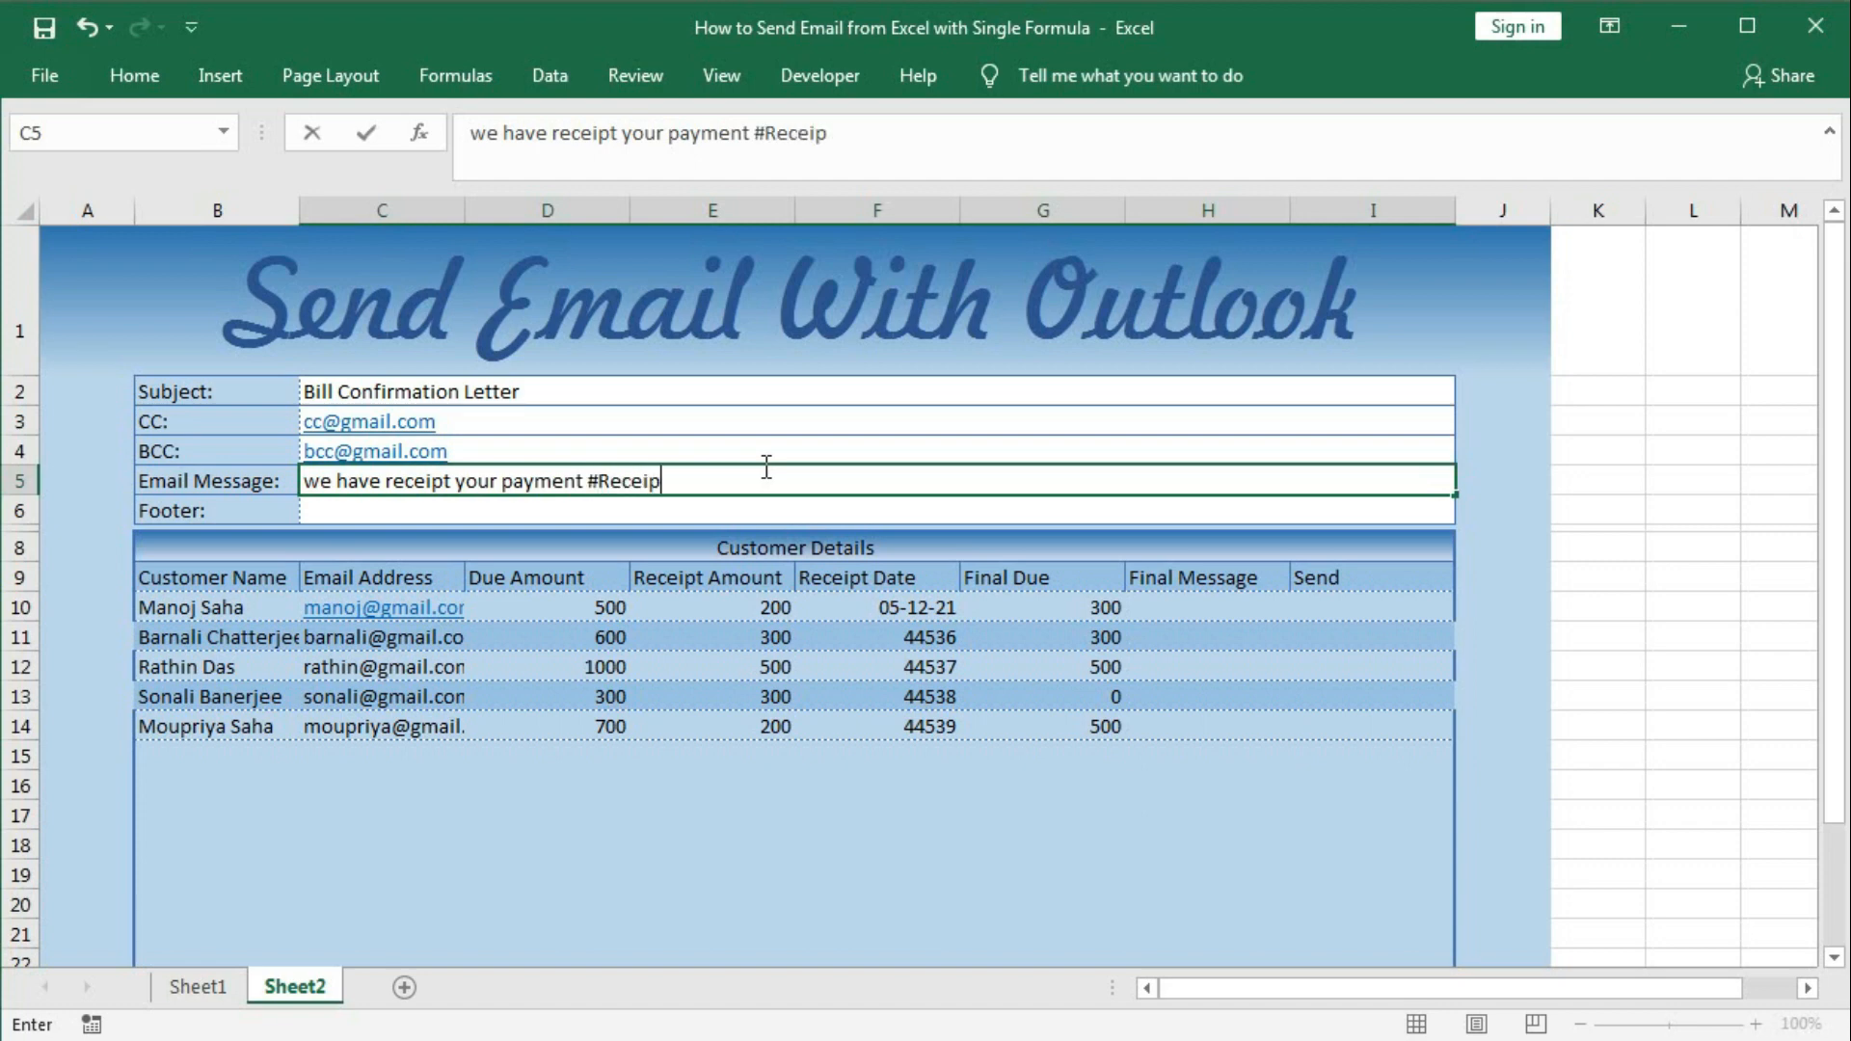
type("t Amount#")
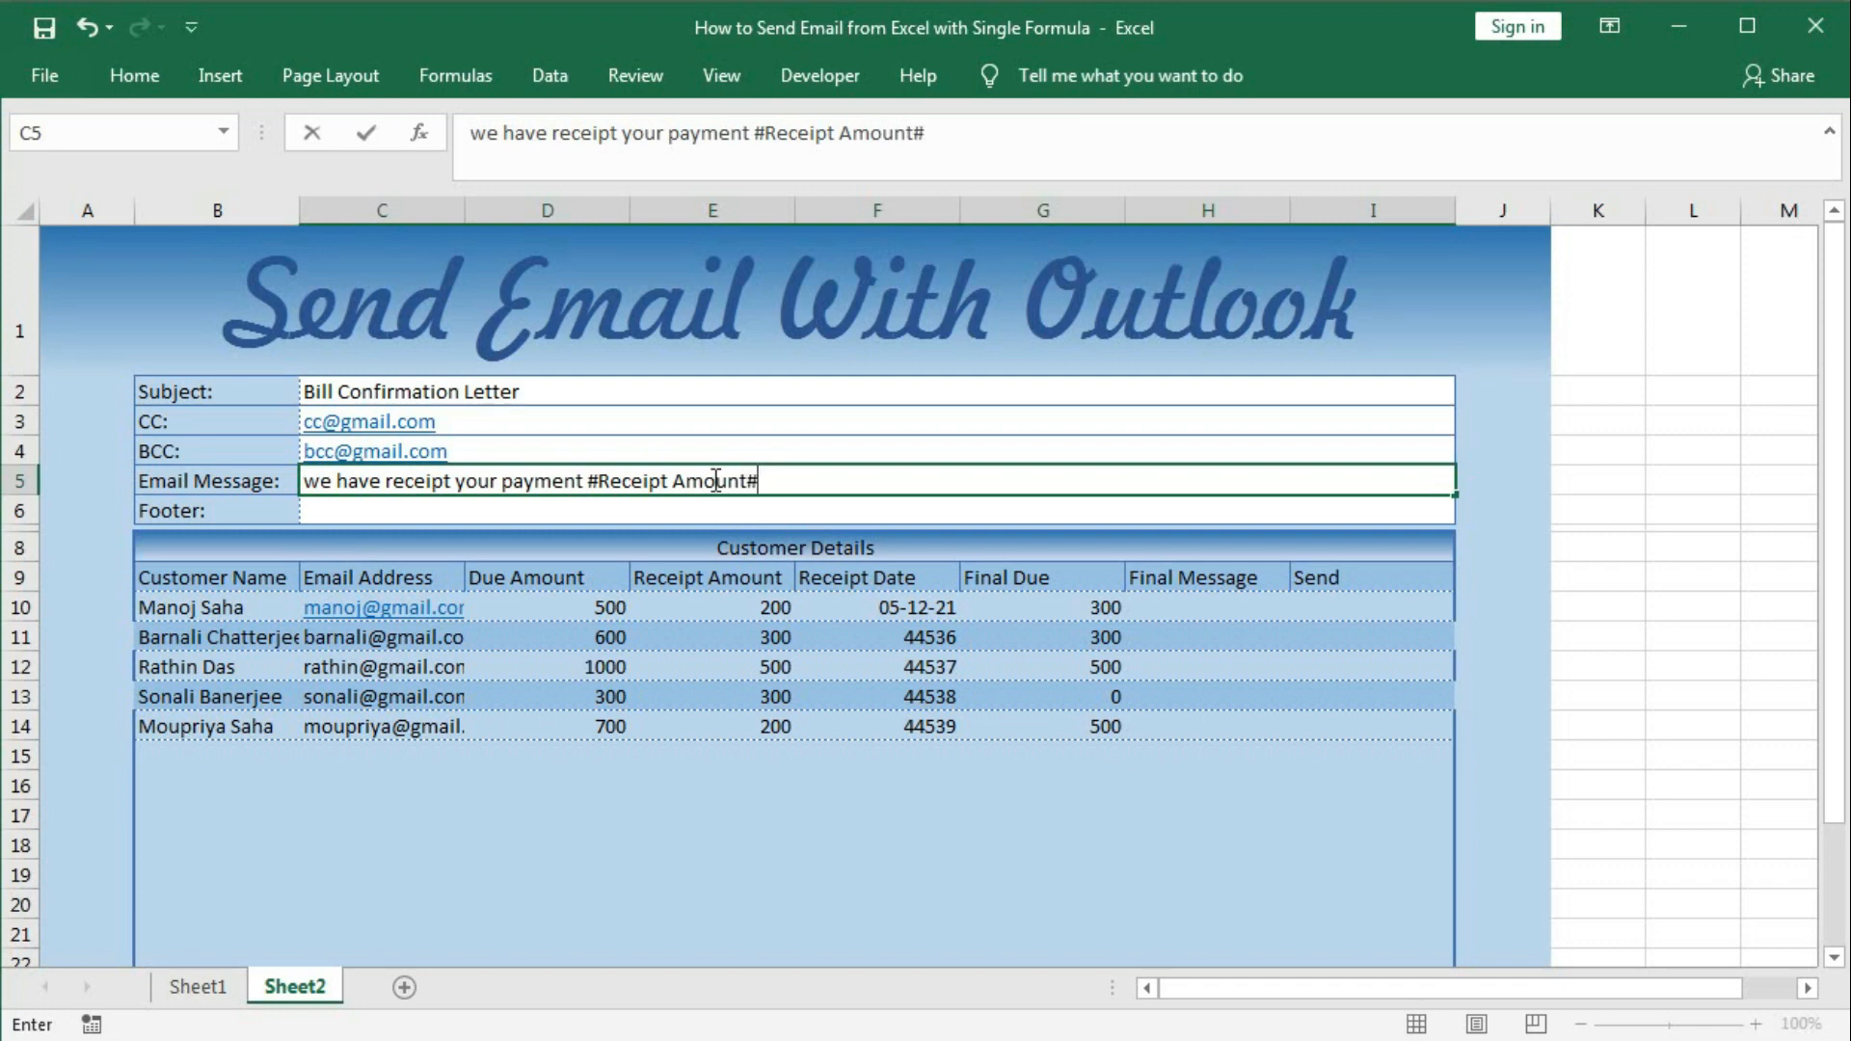
left_click_drag(589, 481, 806, 479)
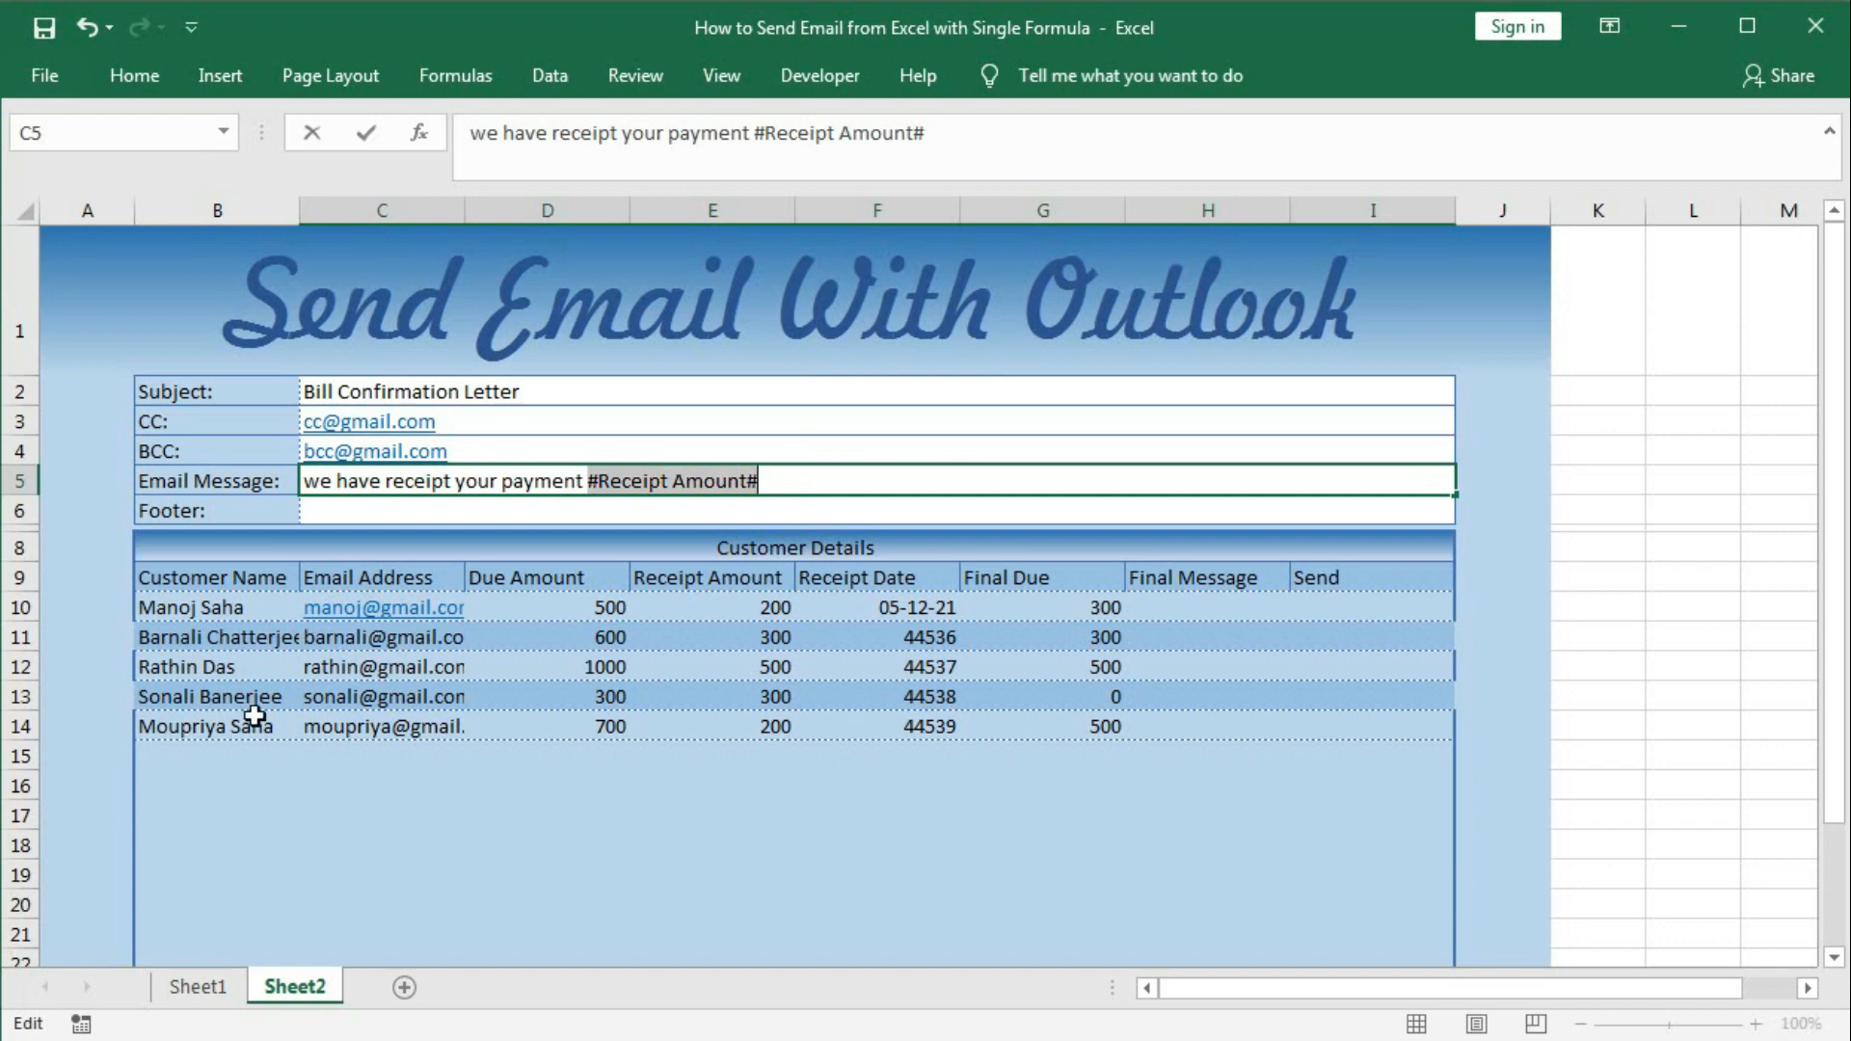
left_click(778, 488)
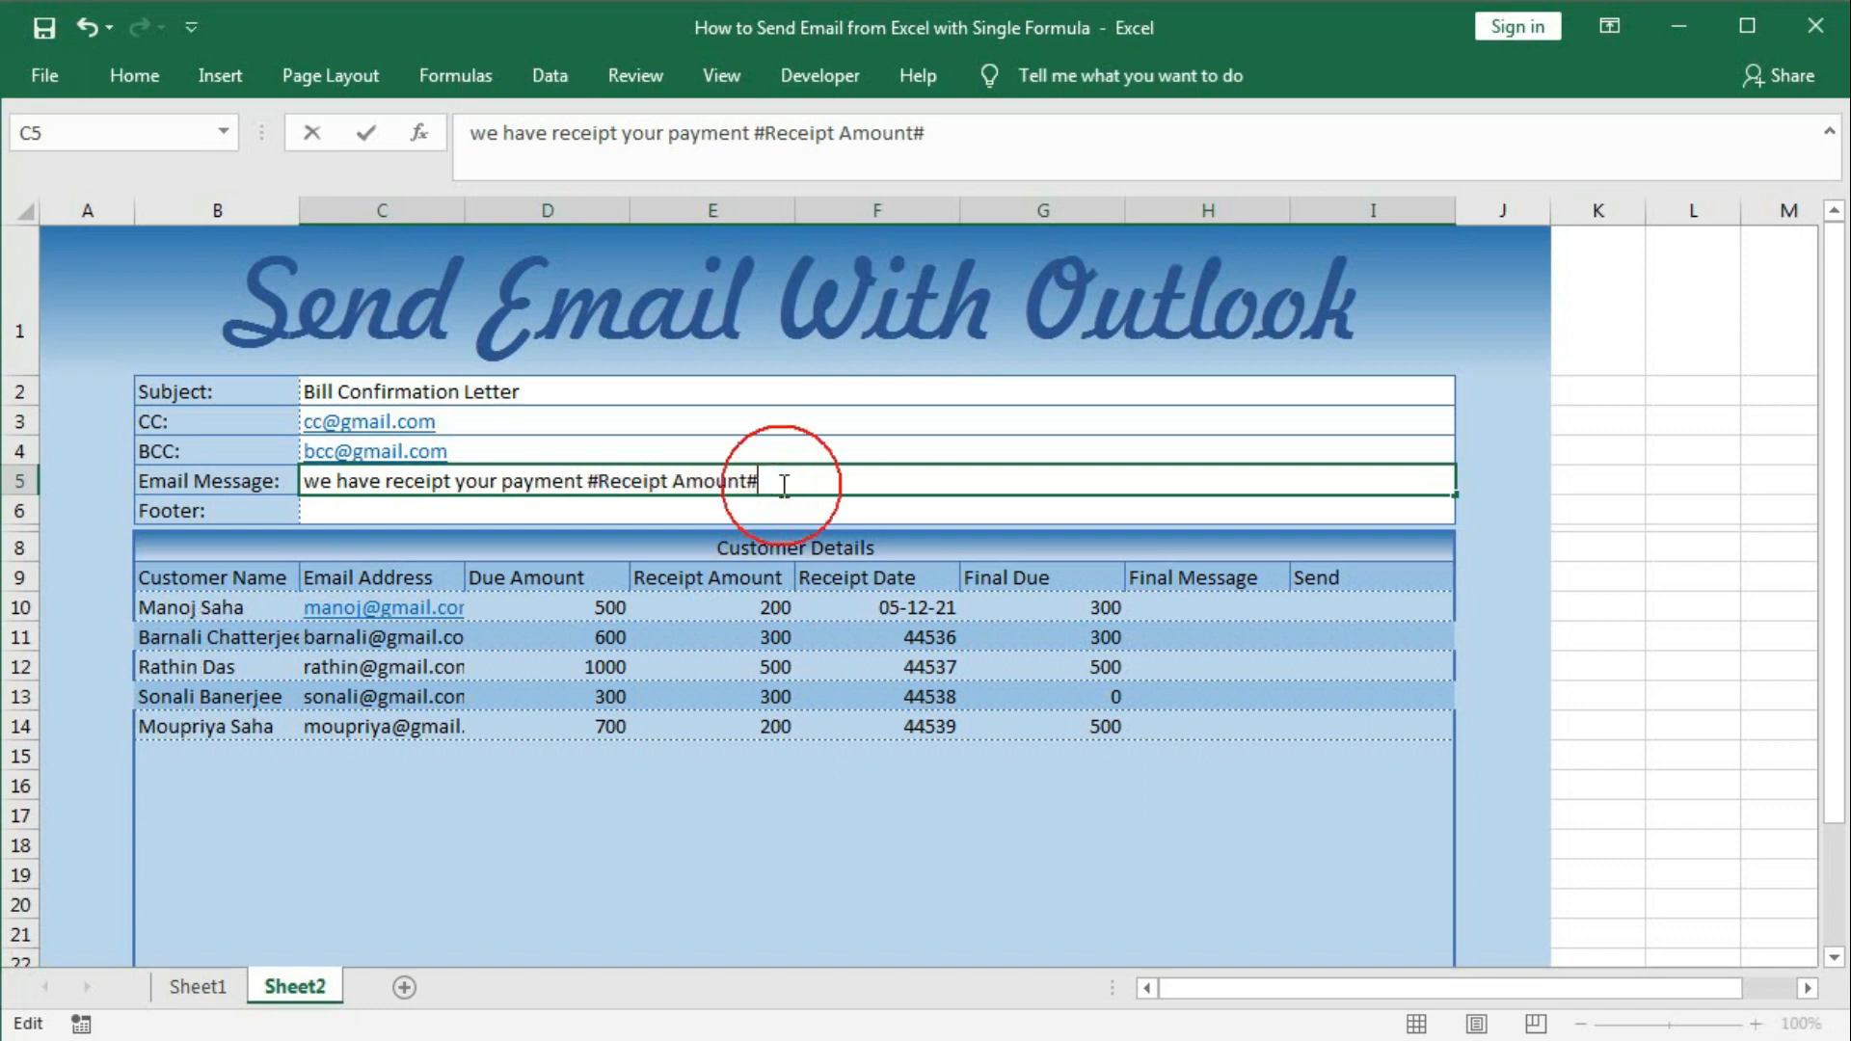
type("ga")
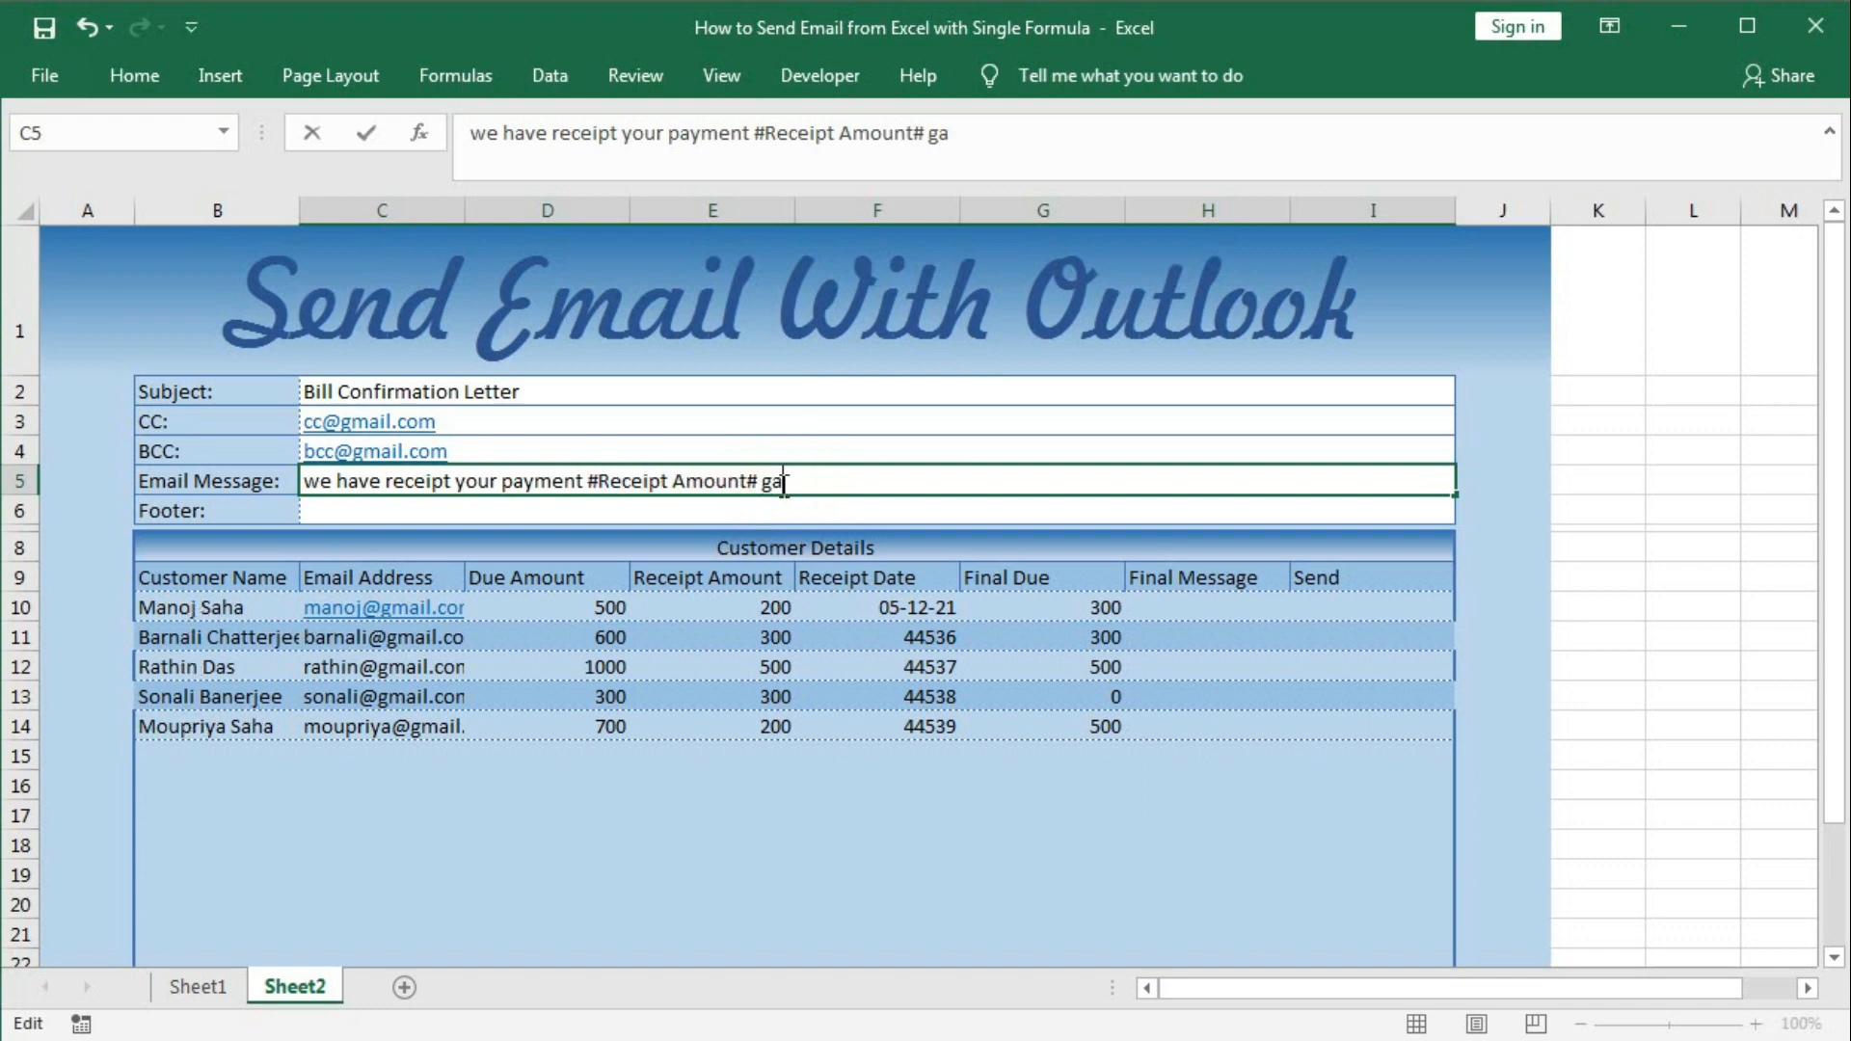
type("inst due a")
left_click(900, 479)
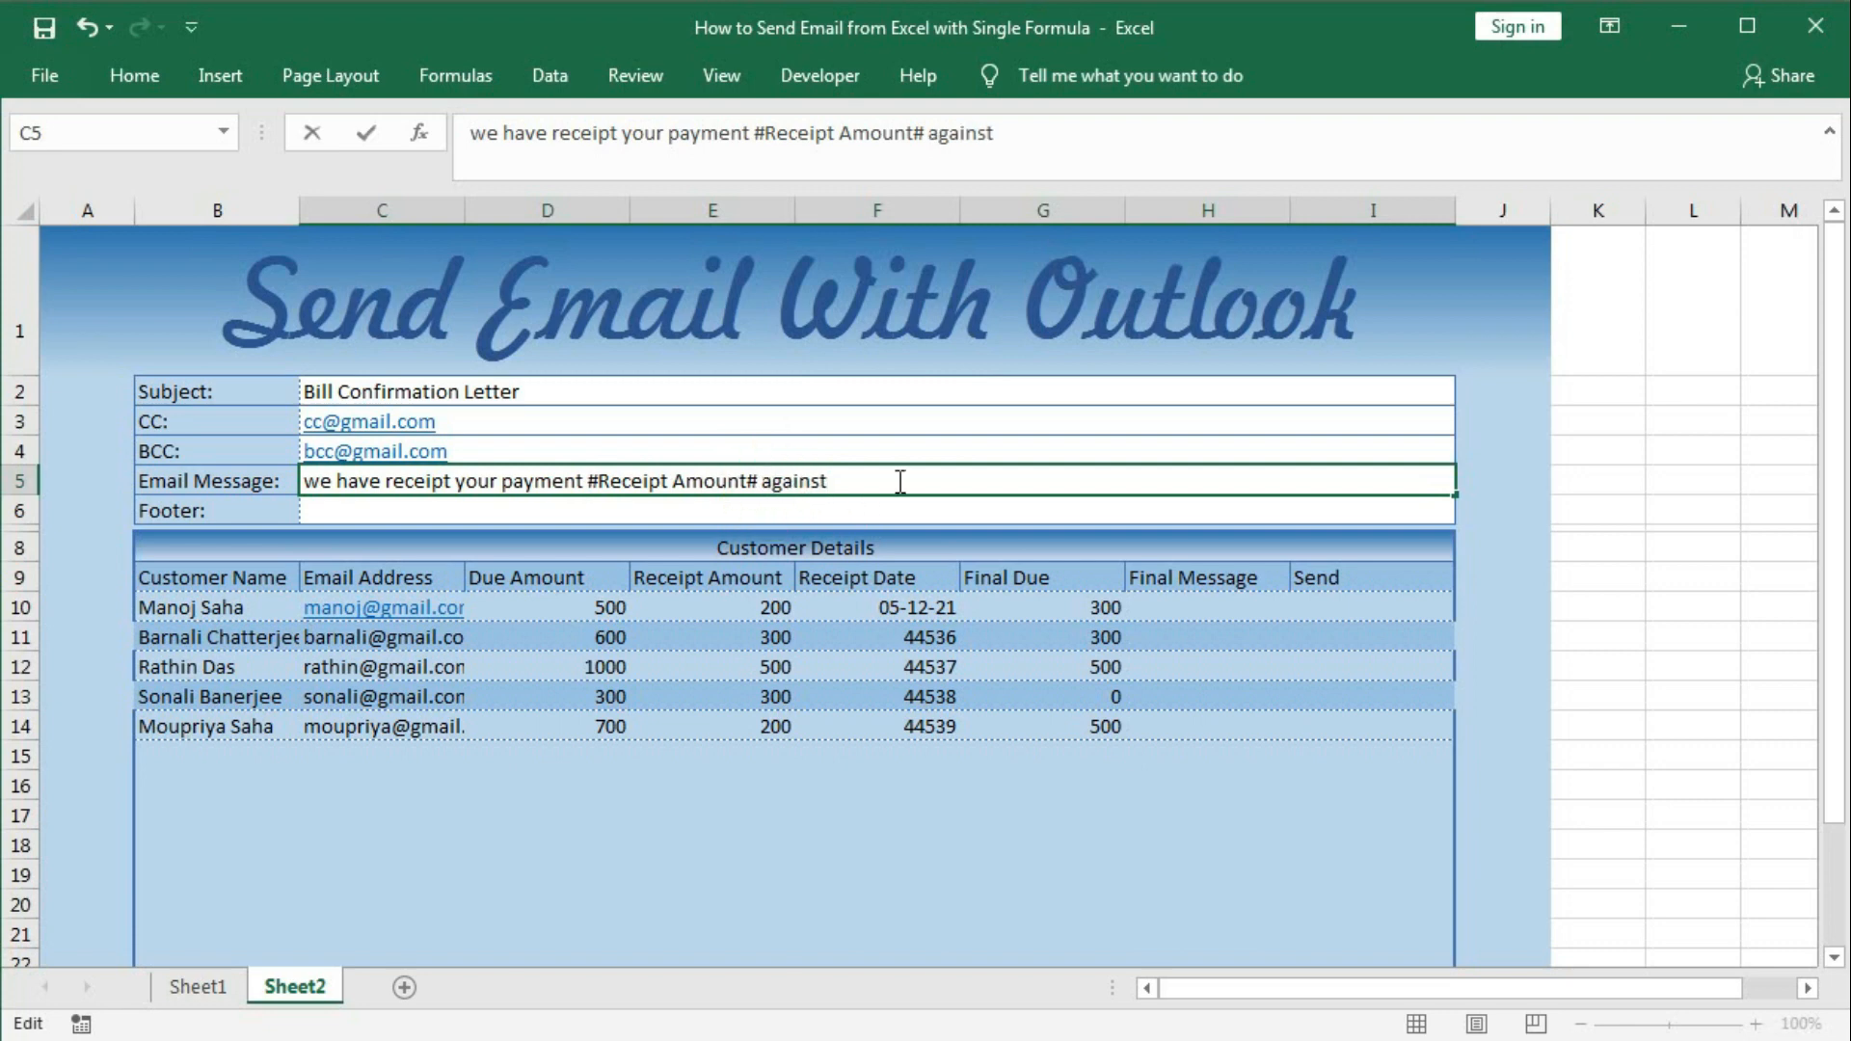
type("due amount #")
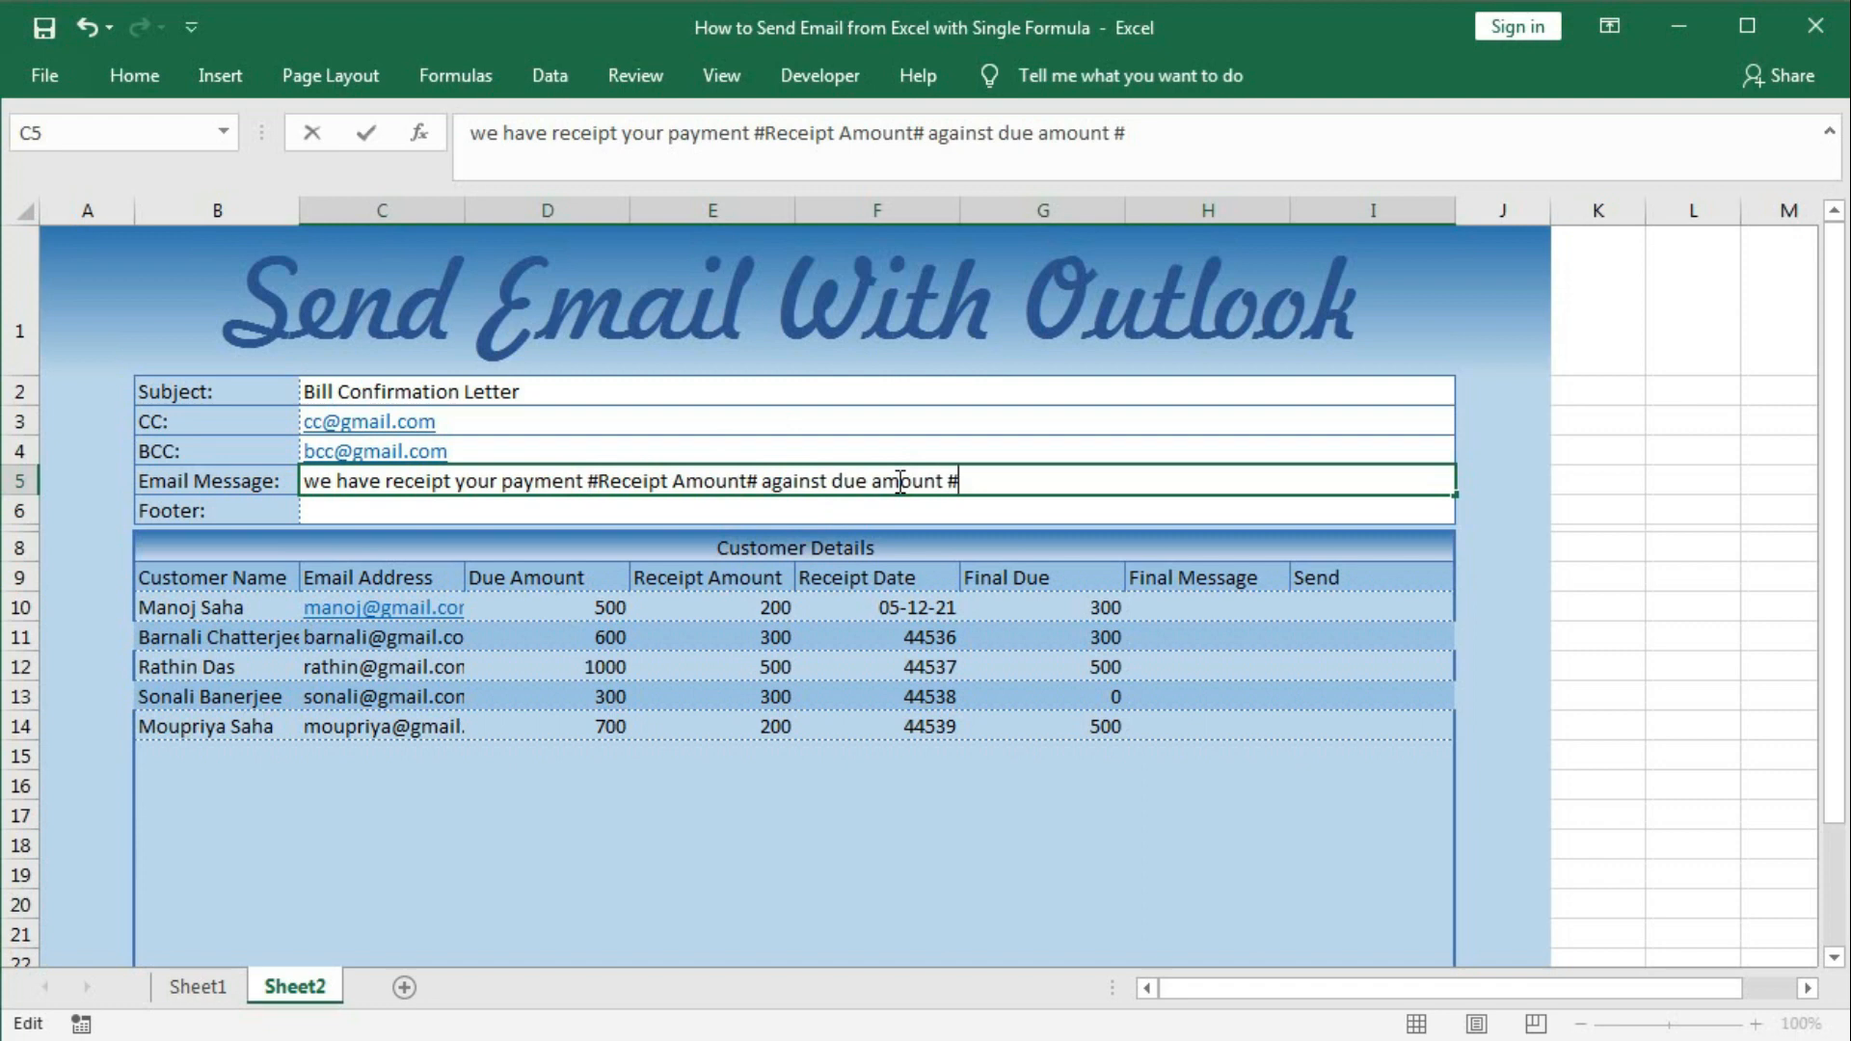
type("Due AMount")
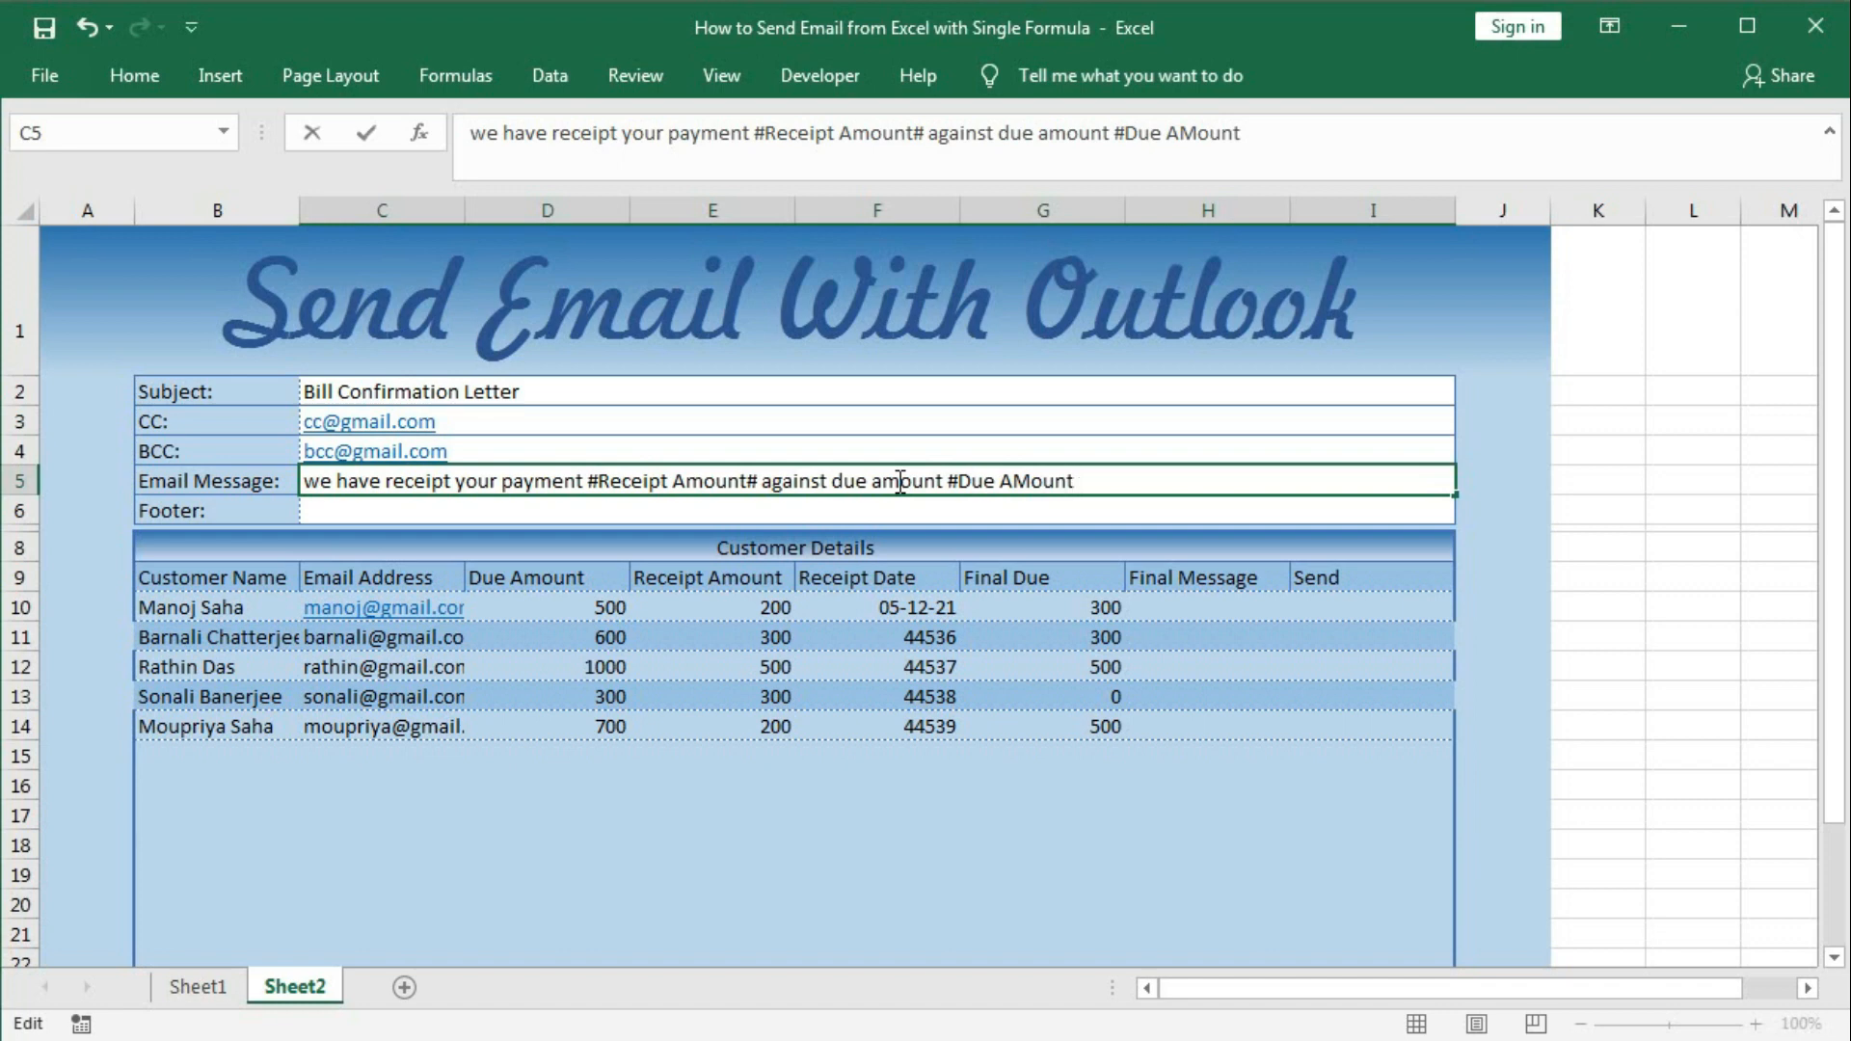
Finish the message with '#Due Amount# on #Receipt Date#, Final Due amount is #Final Due#.'.
double_click(1014, 481)
type("Amount# on #")
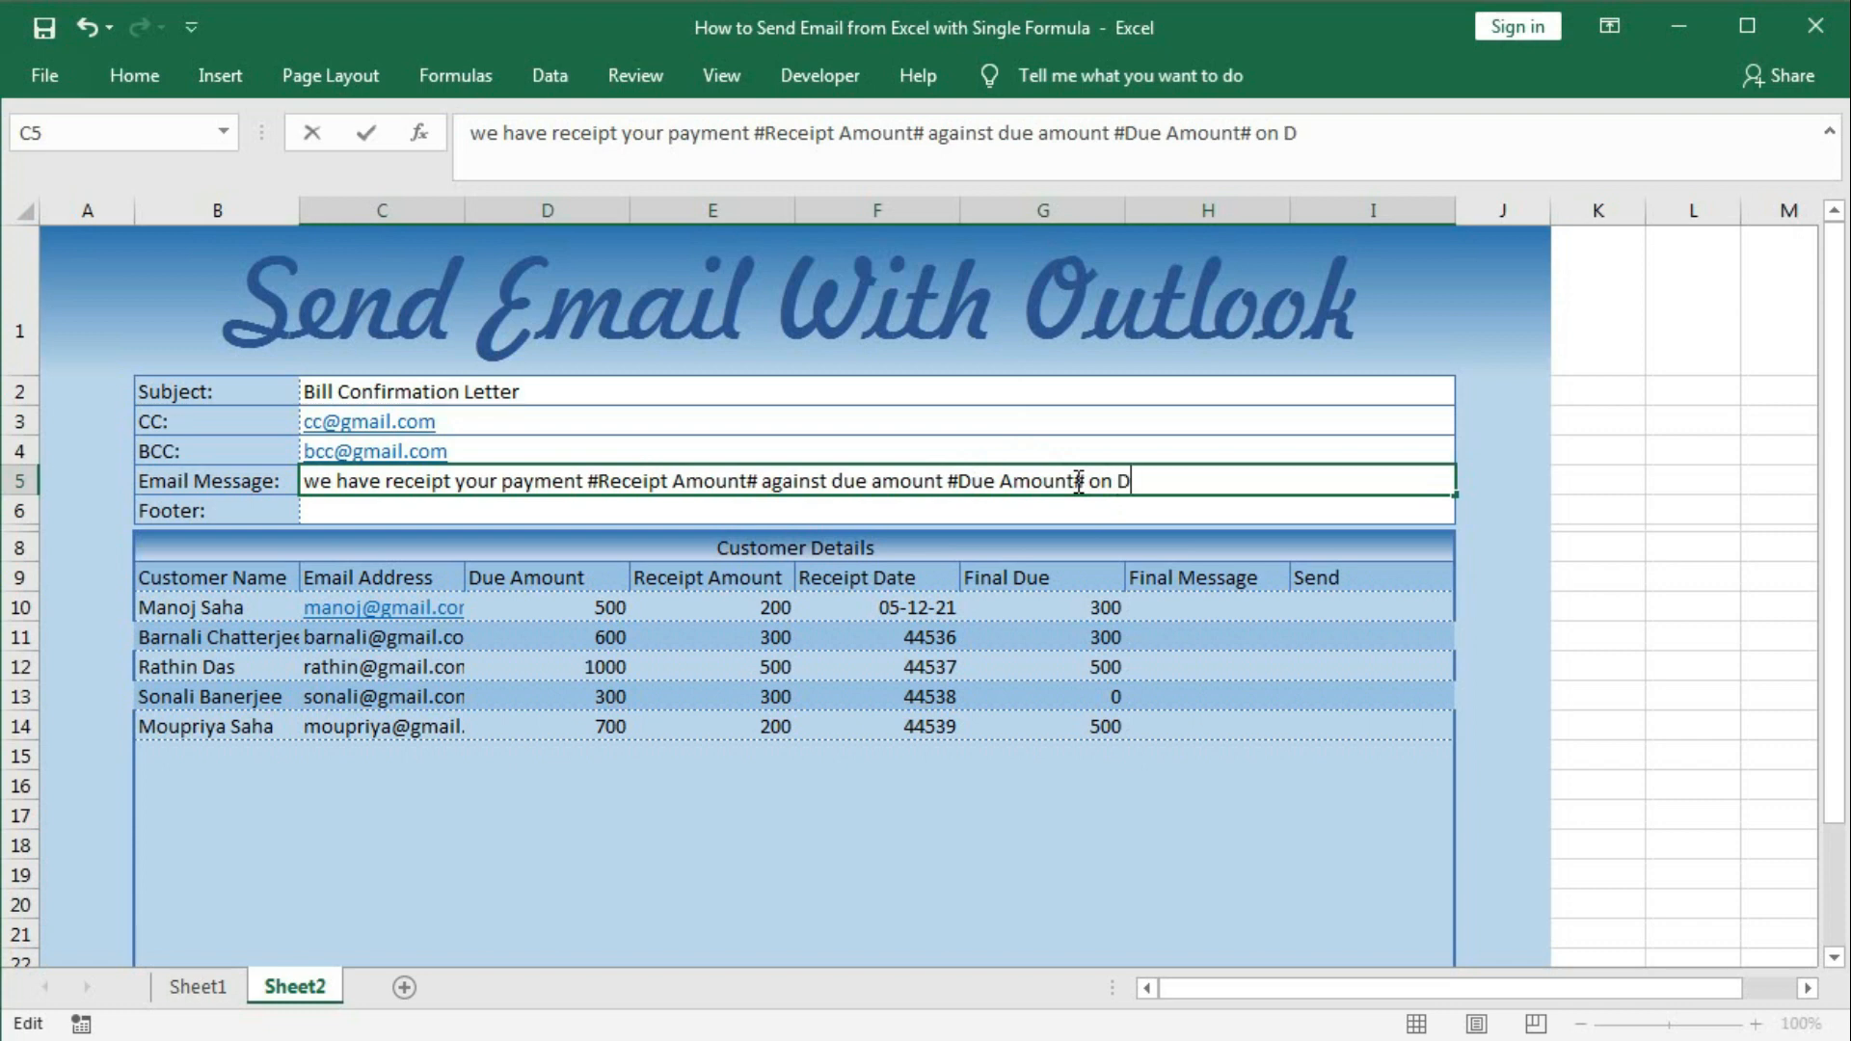
key("BackSpace")
type("#D")
key("BackSpace")
type("Receipt Date")
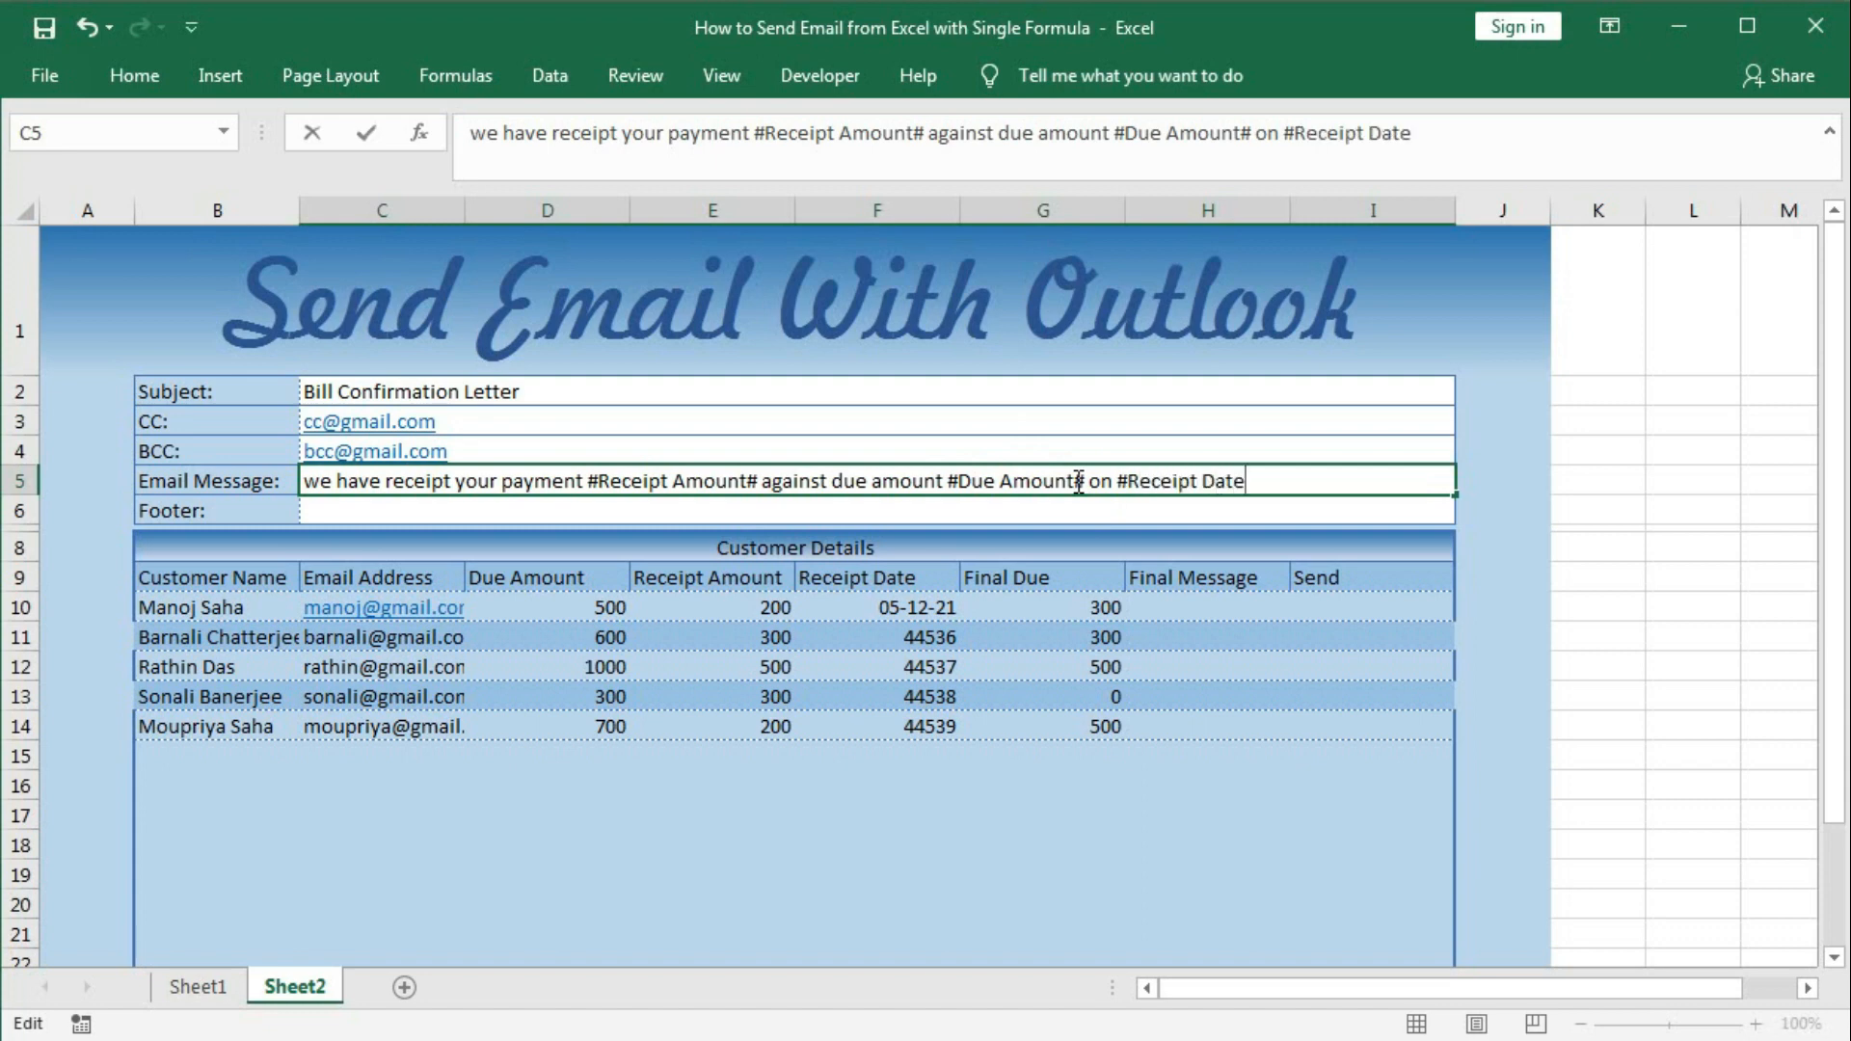
type("# ,Final Due")
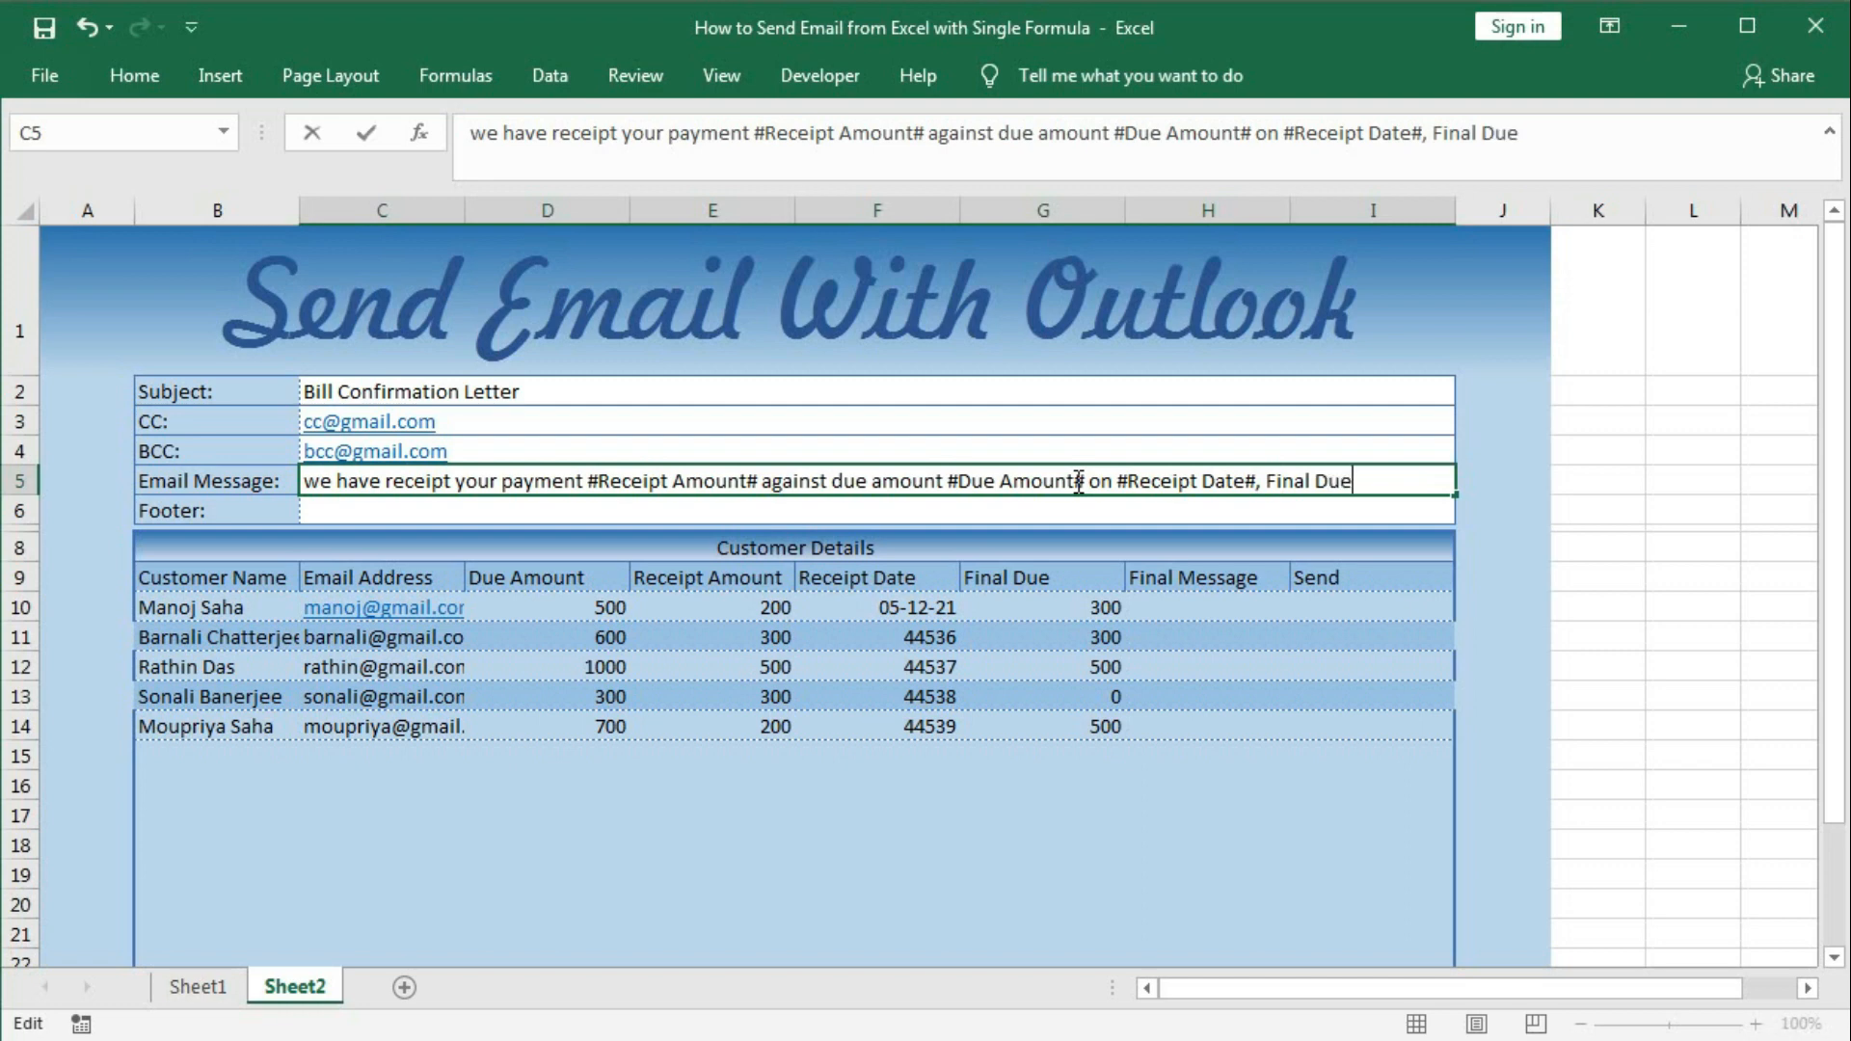
type(" amount is")
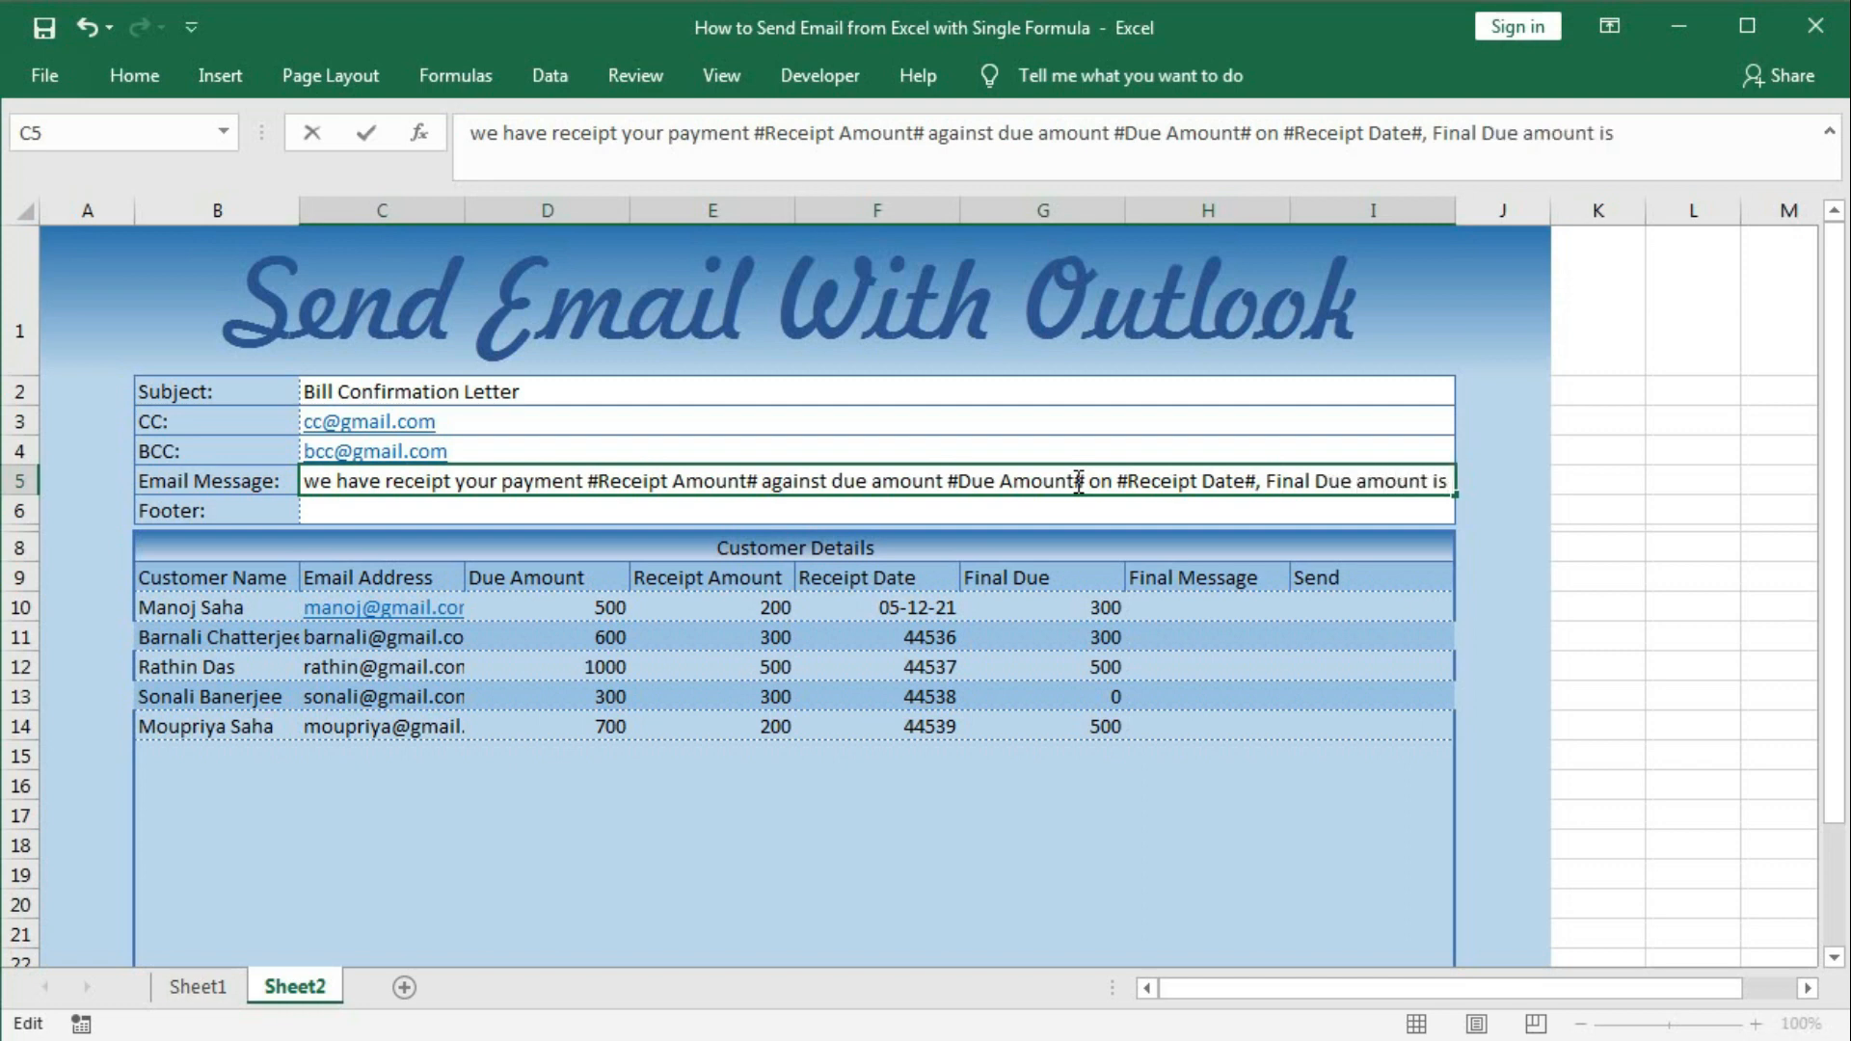
type(" #")
type("Final ")
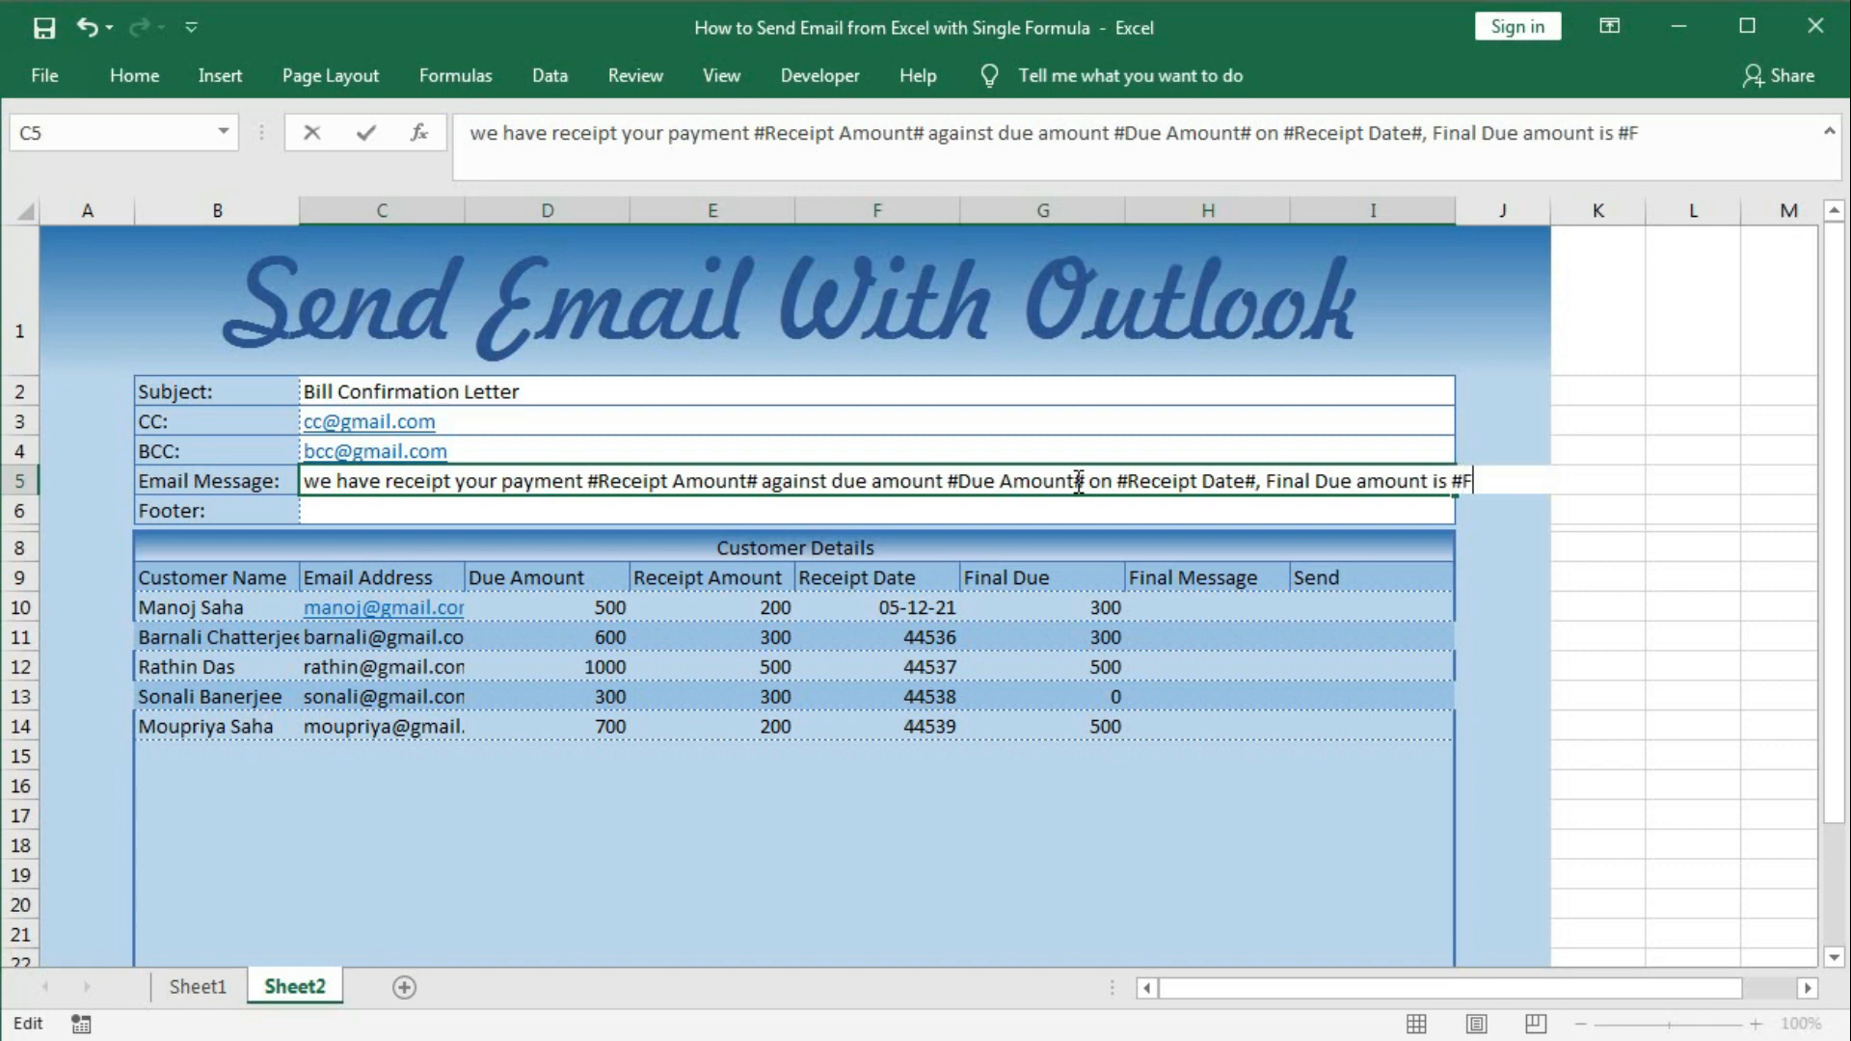
type("Due")
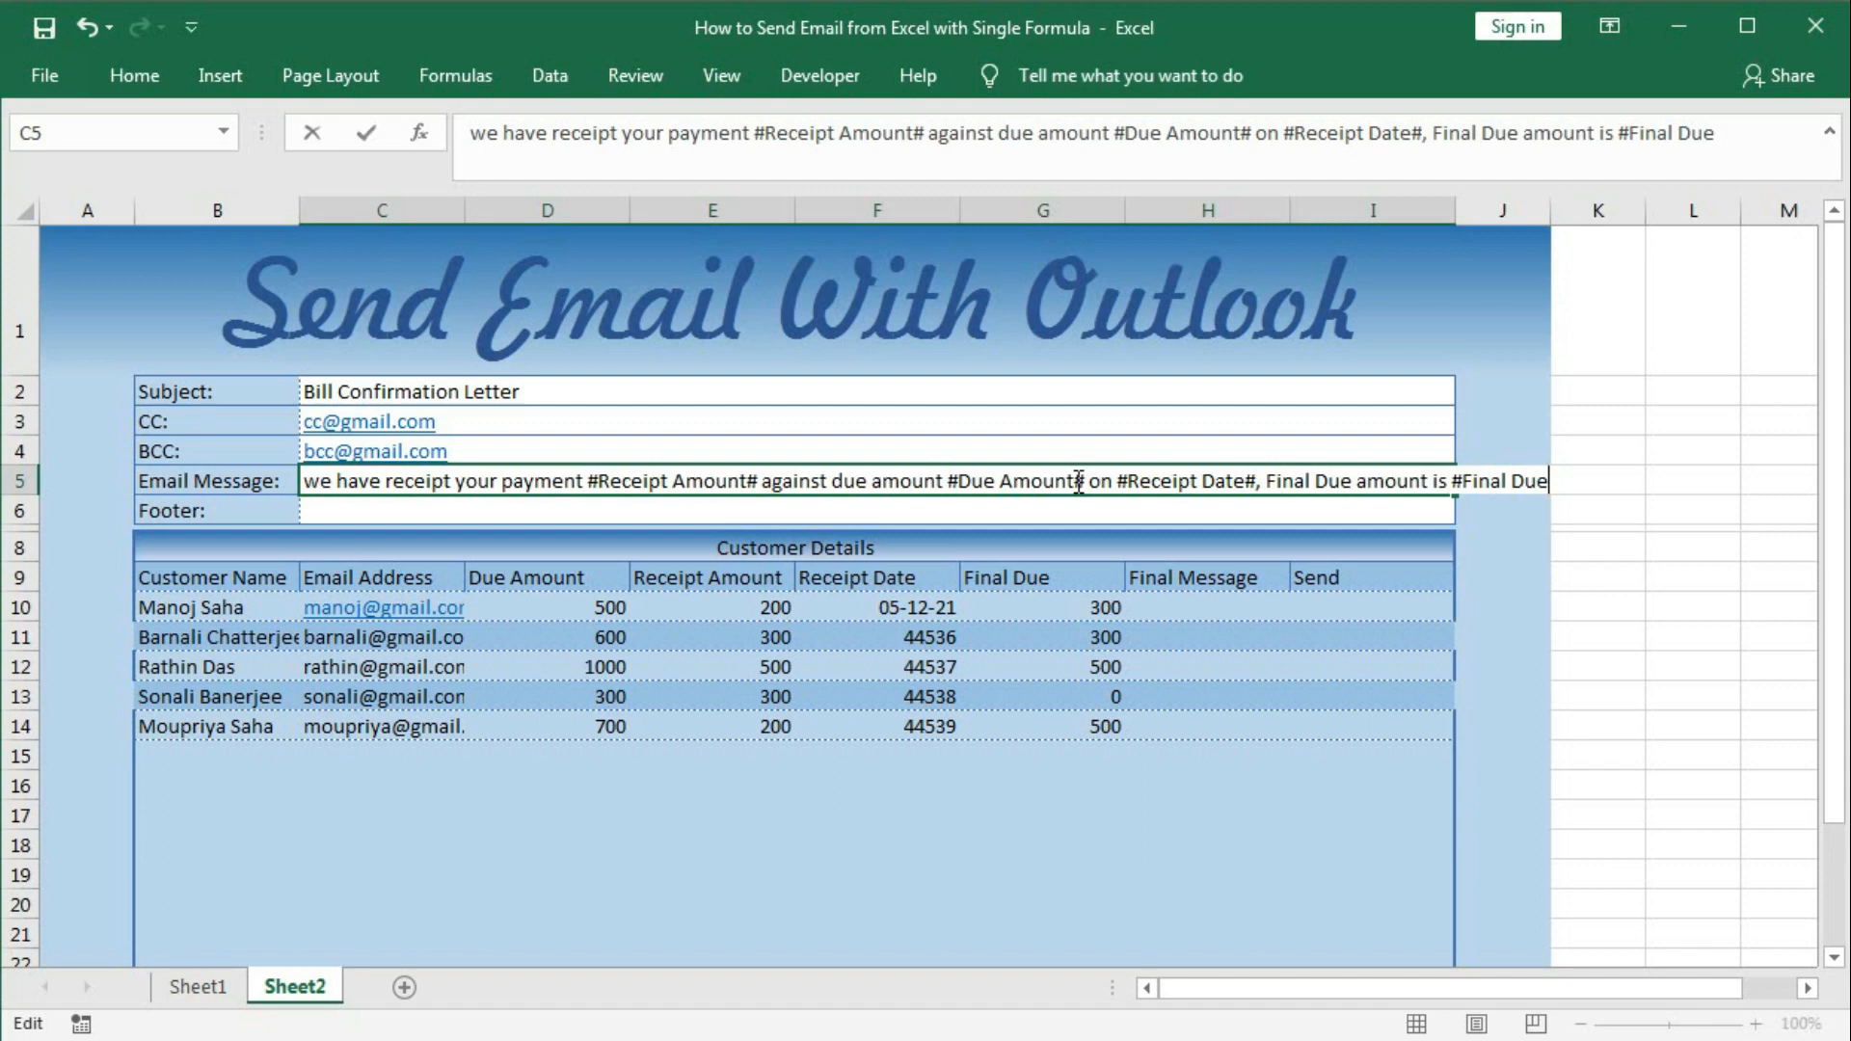
type("#.")
key("Return")
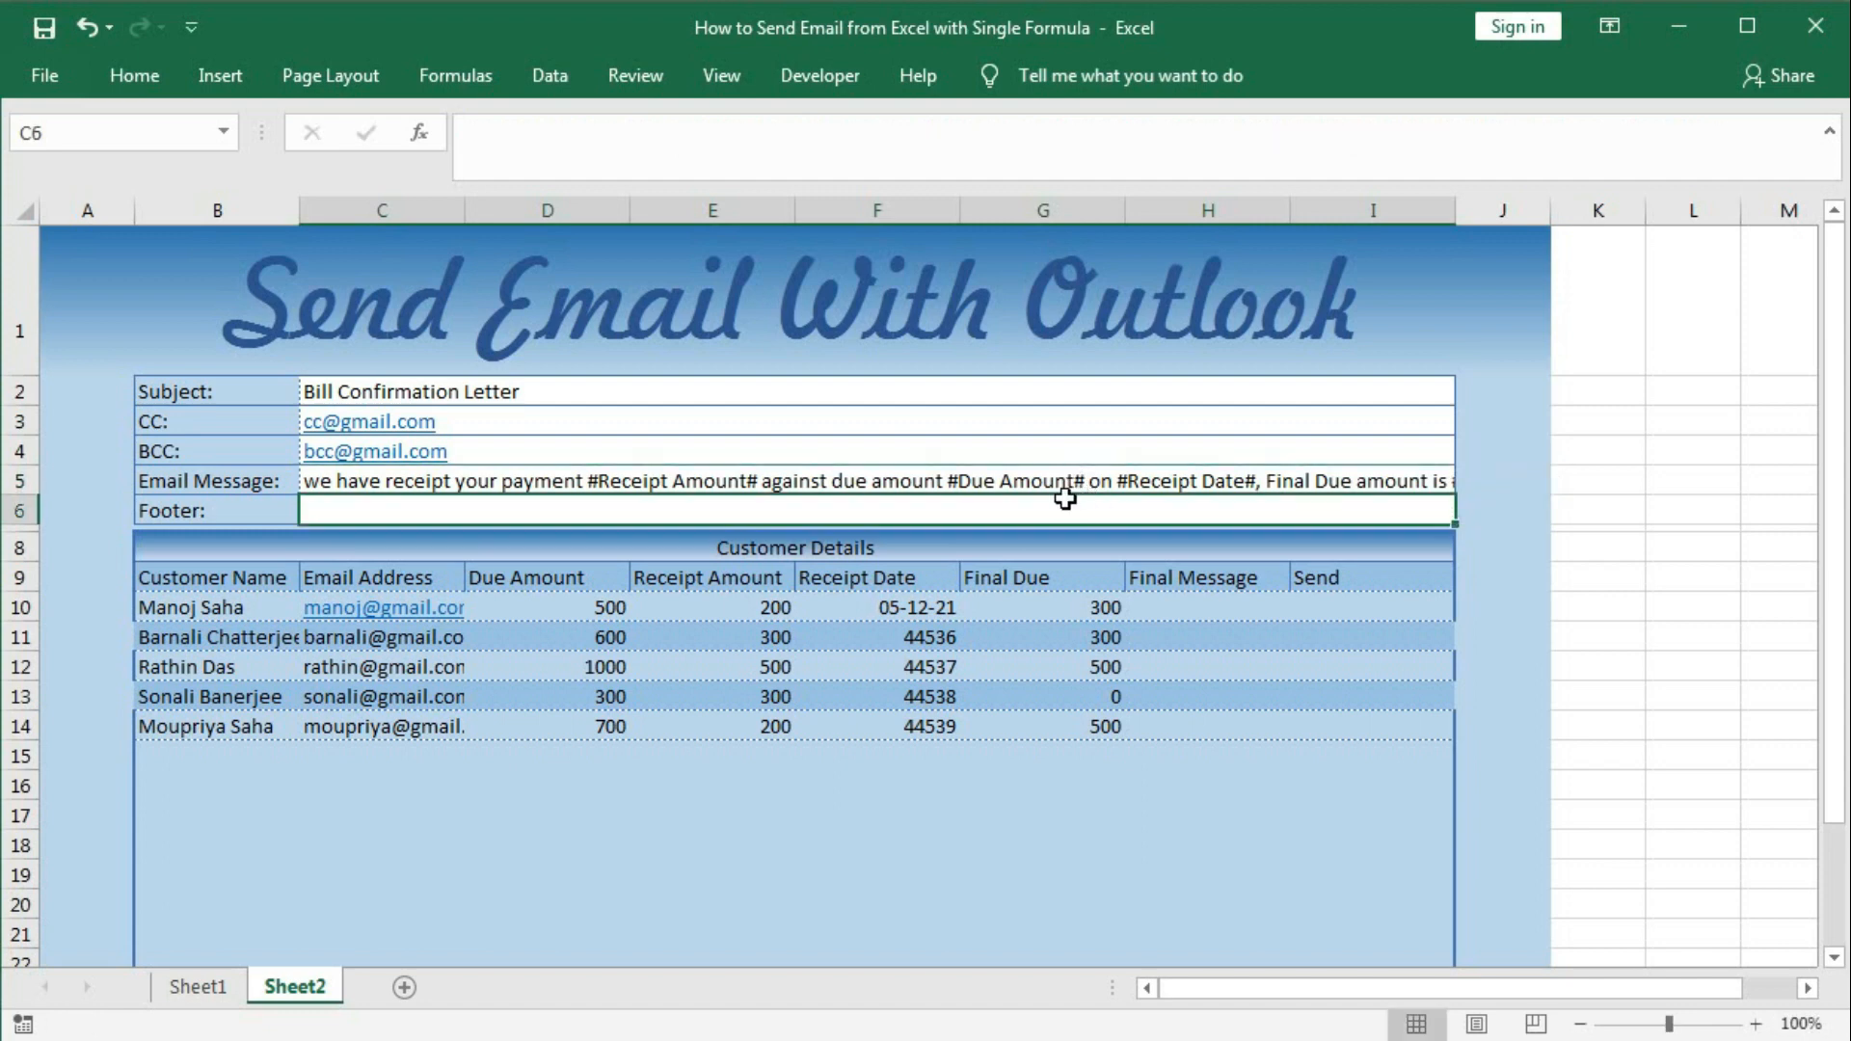
Enter '%0A%0AWith Regards%0AShopkeeper Name' as the Footer in C6.
left_click(927, 479)
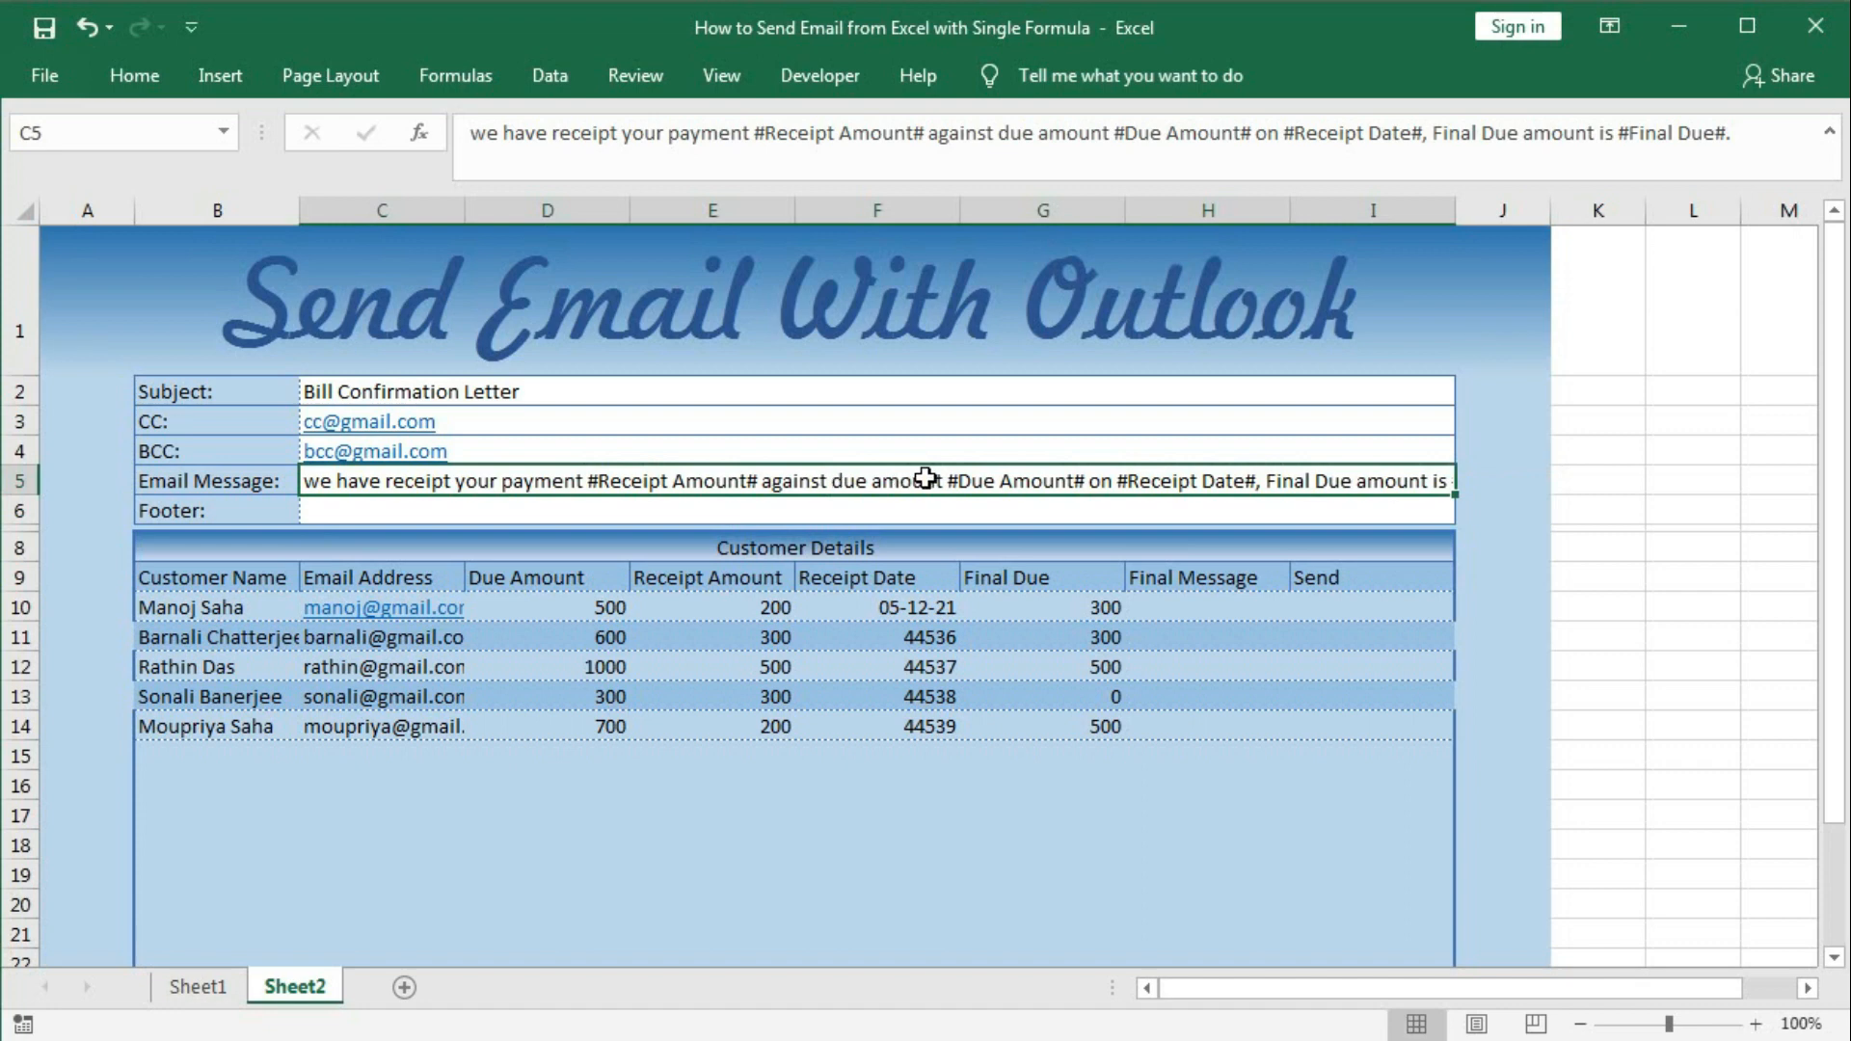
left_click(322, 512)
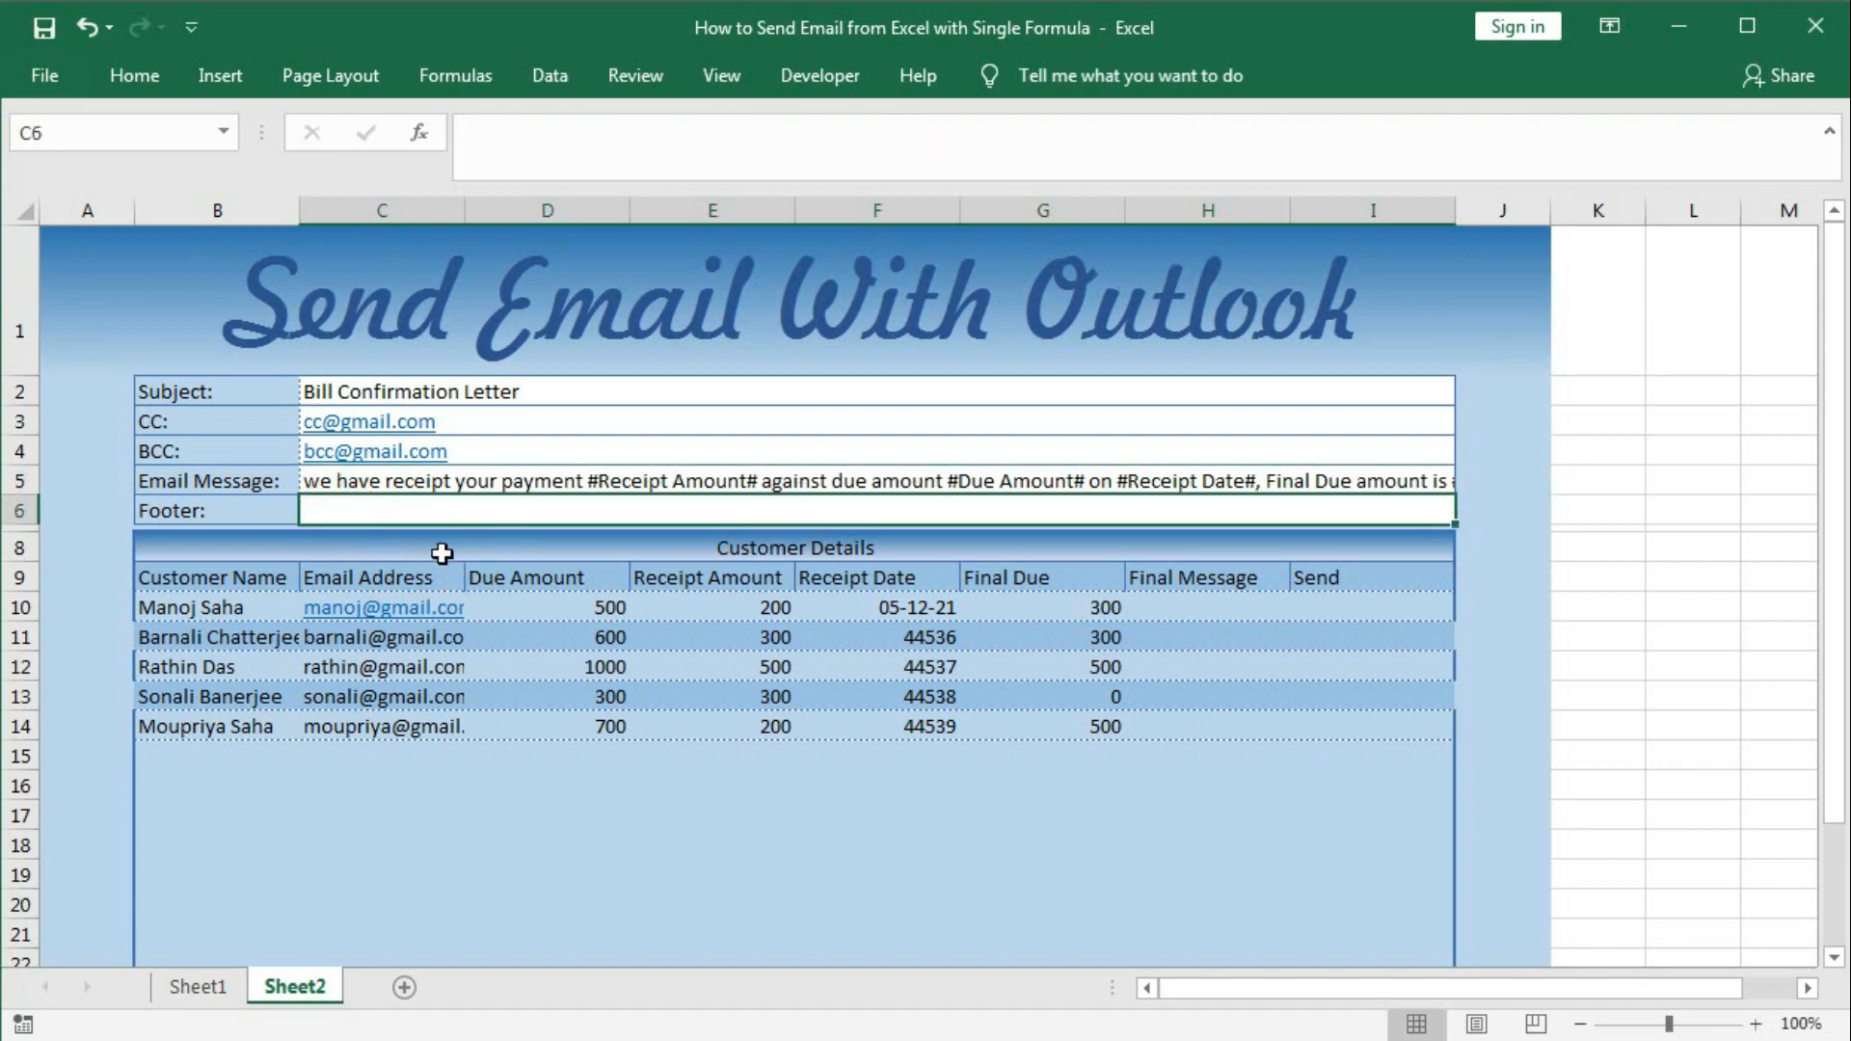
type("%")
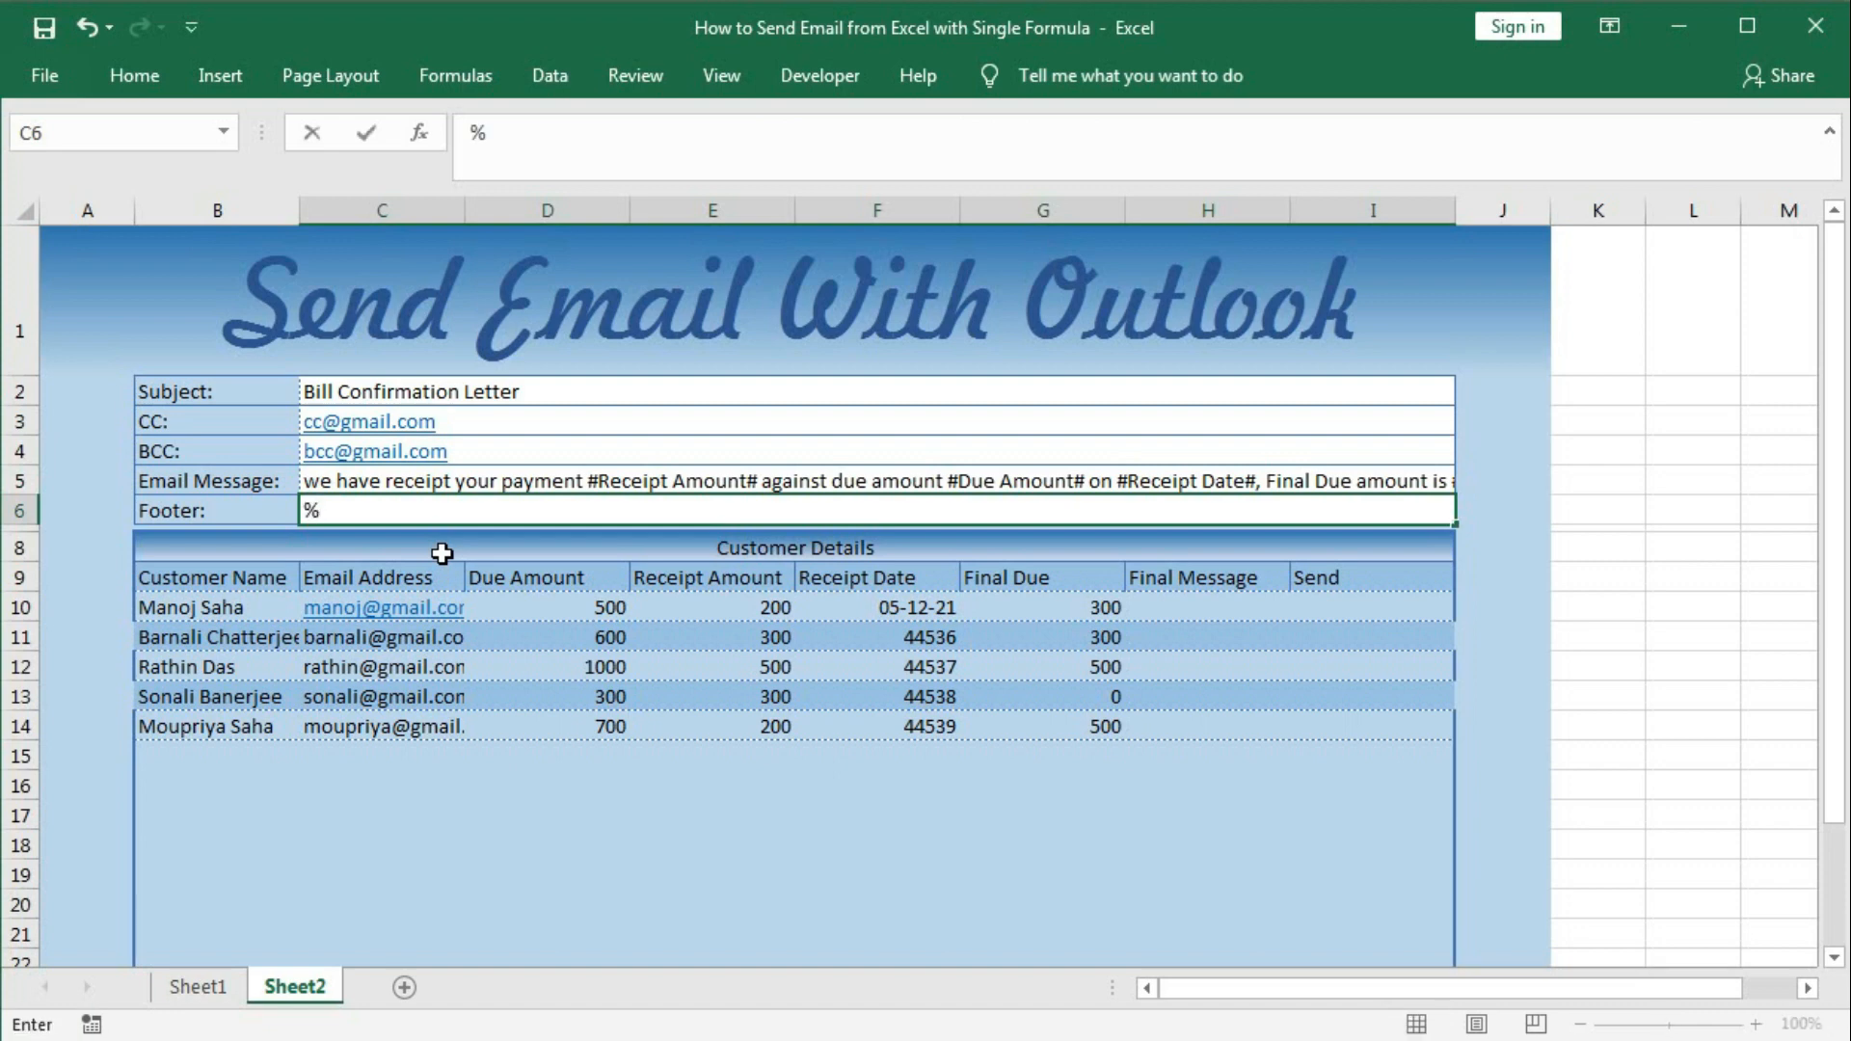
type("0A%0A")
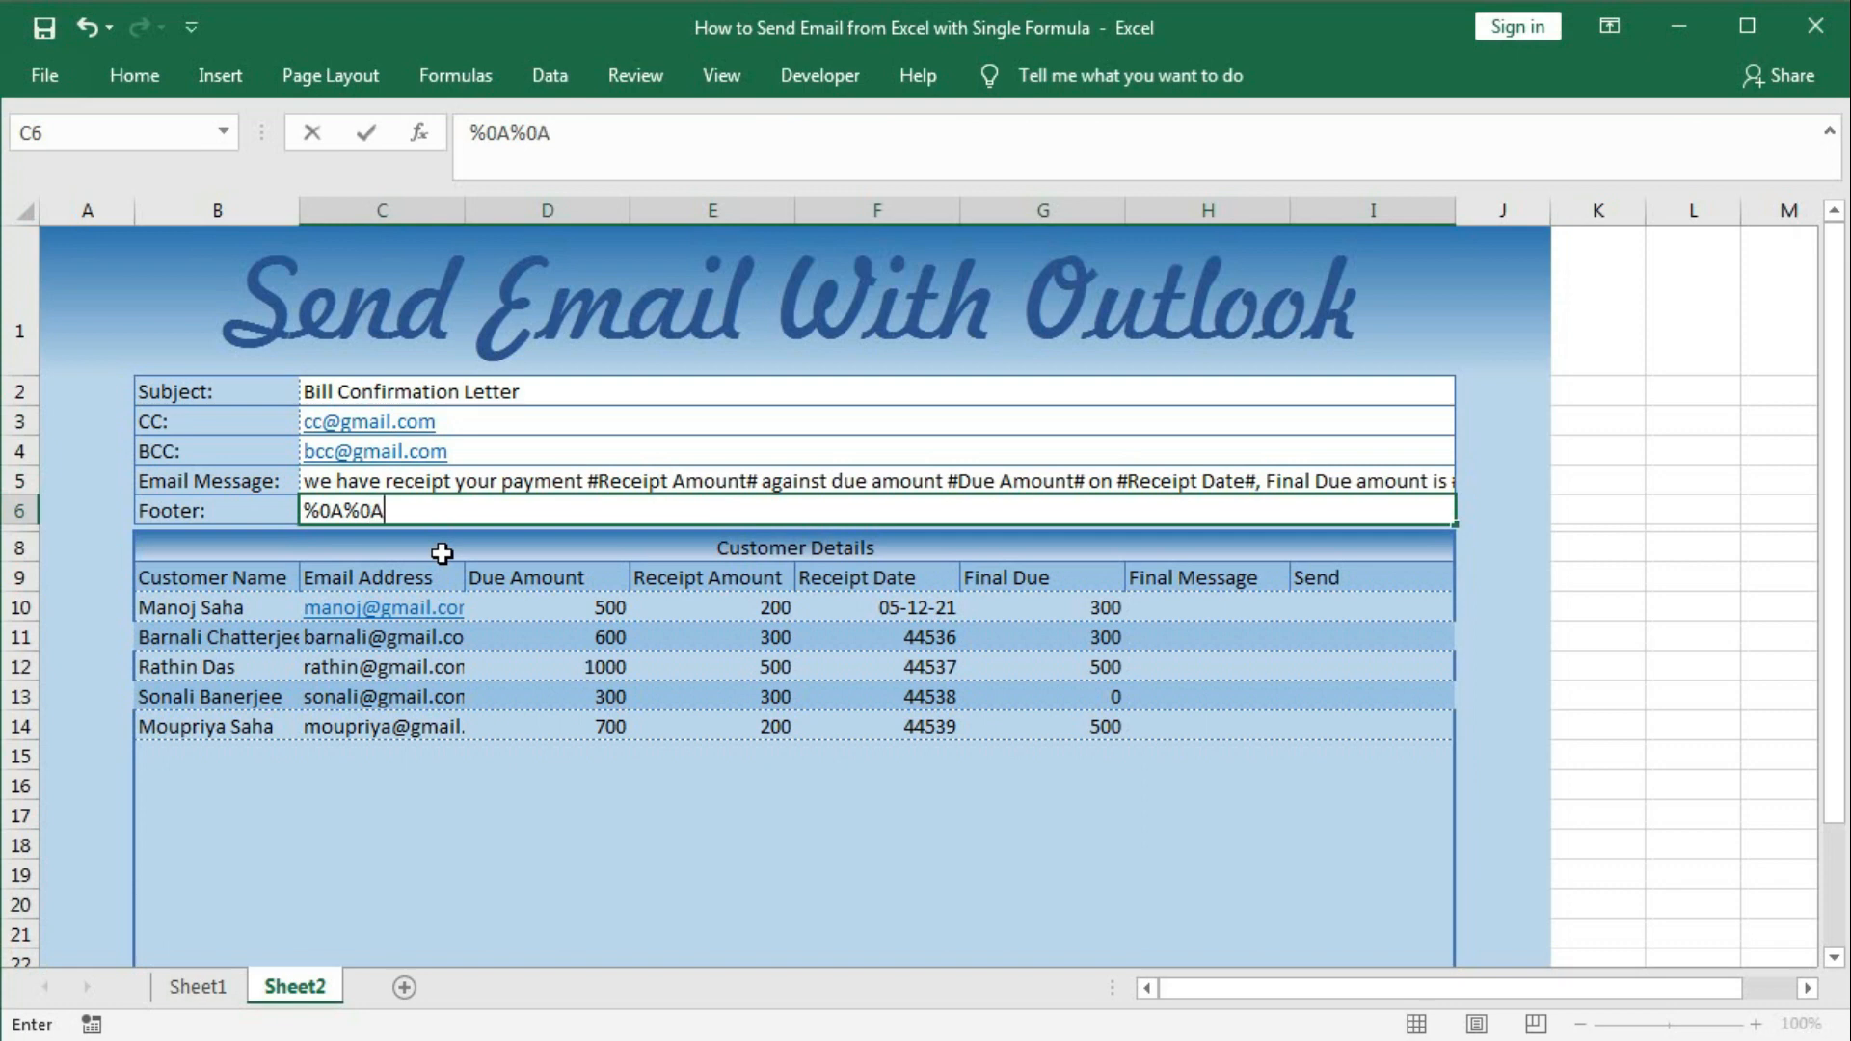
type("With Re")
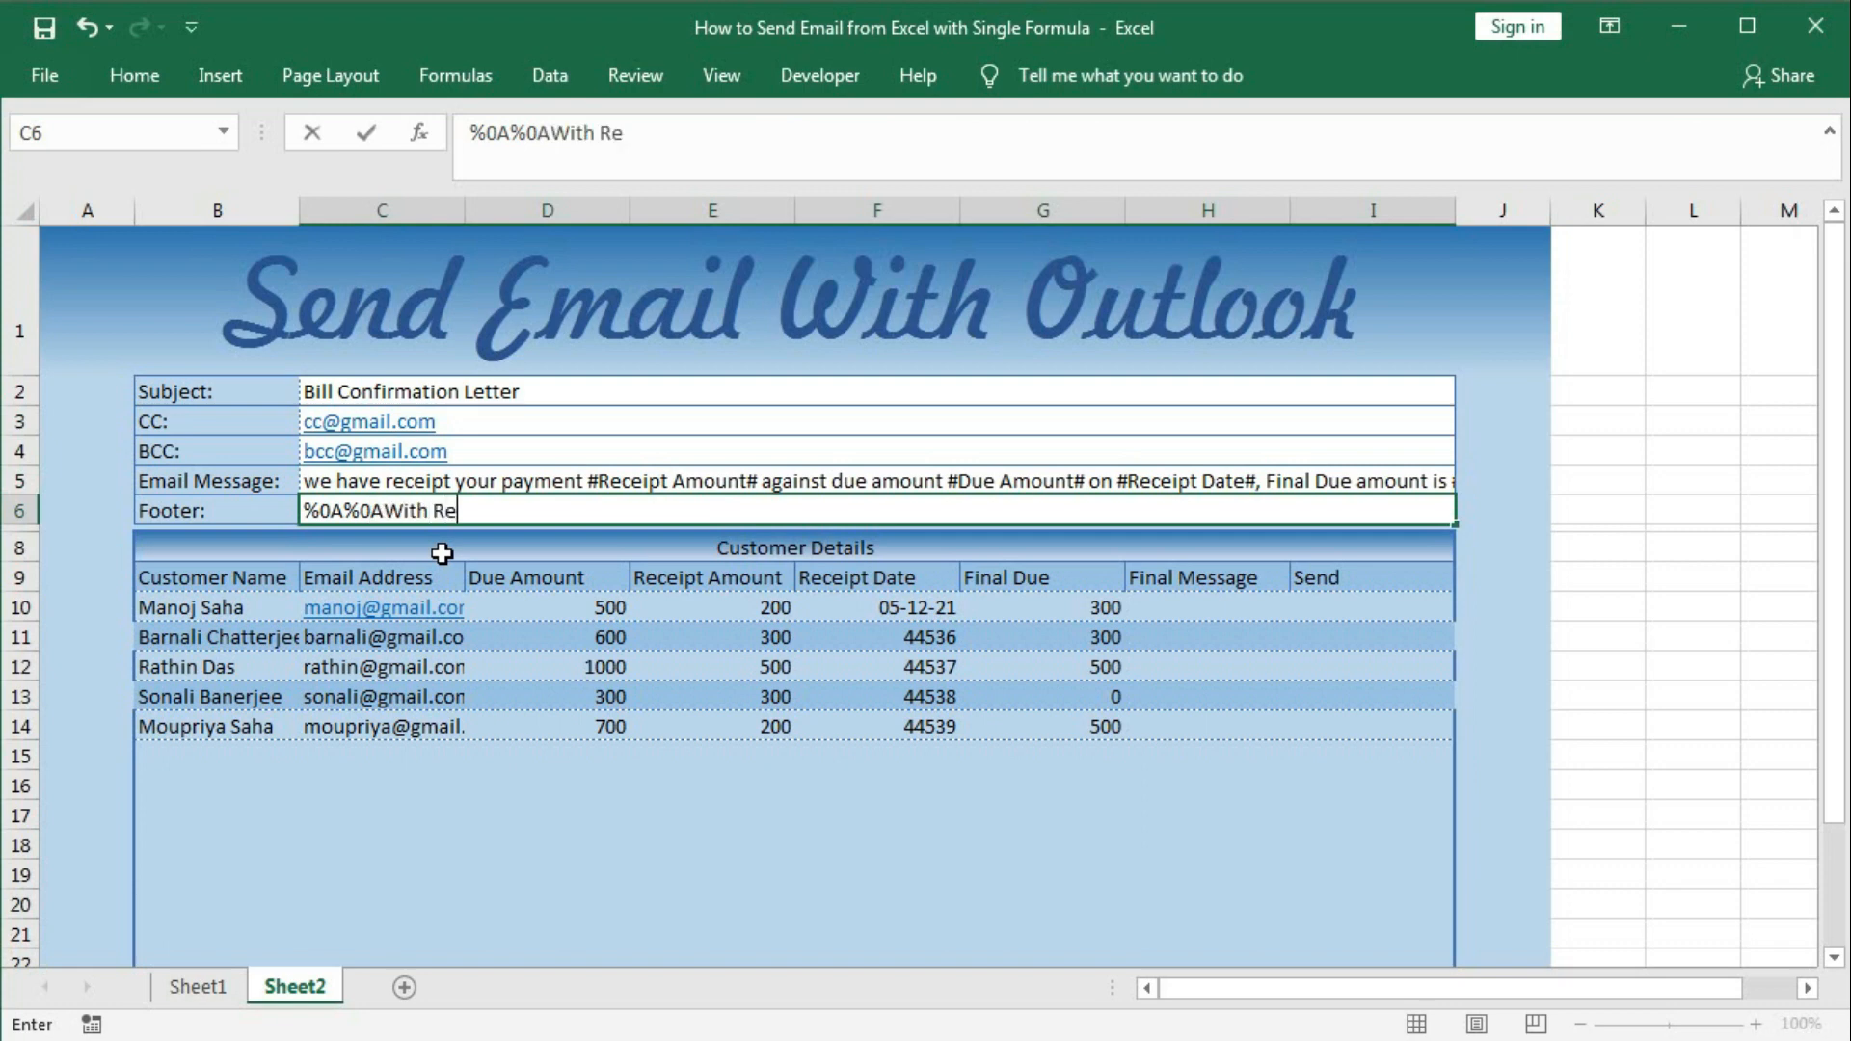
type("gards%0A")
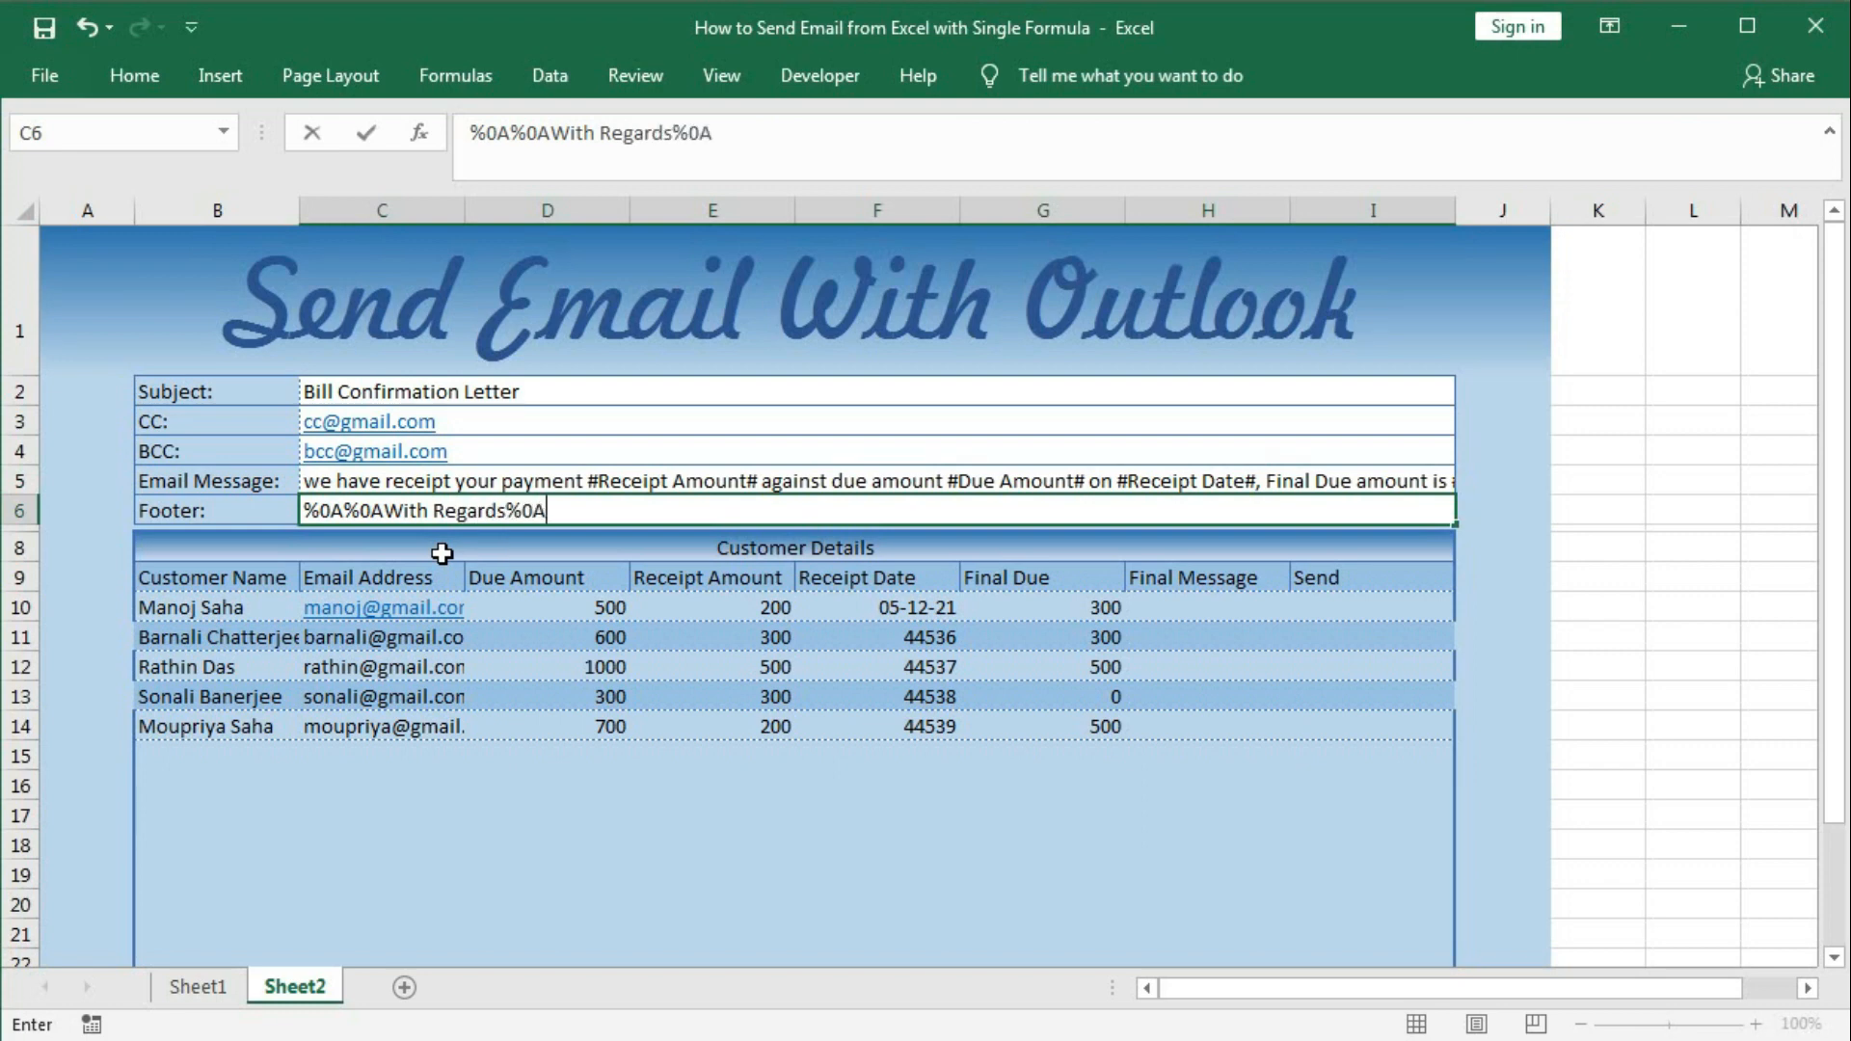
type("Shopkeeper Name")
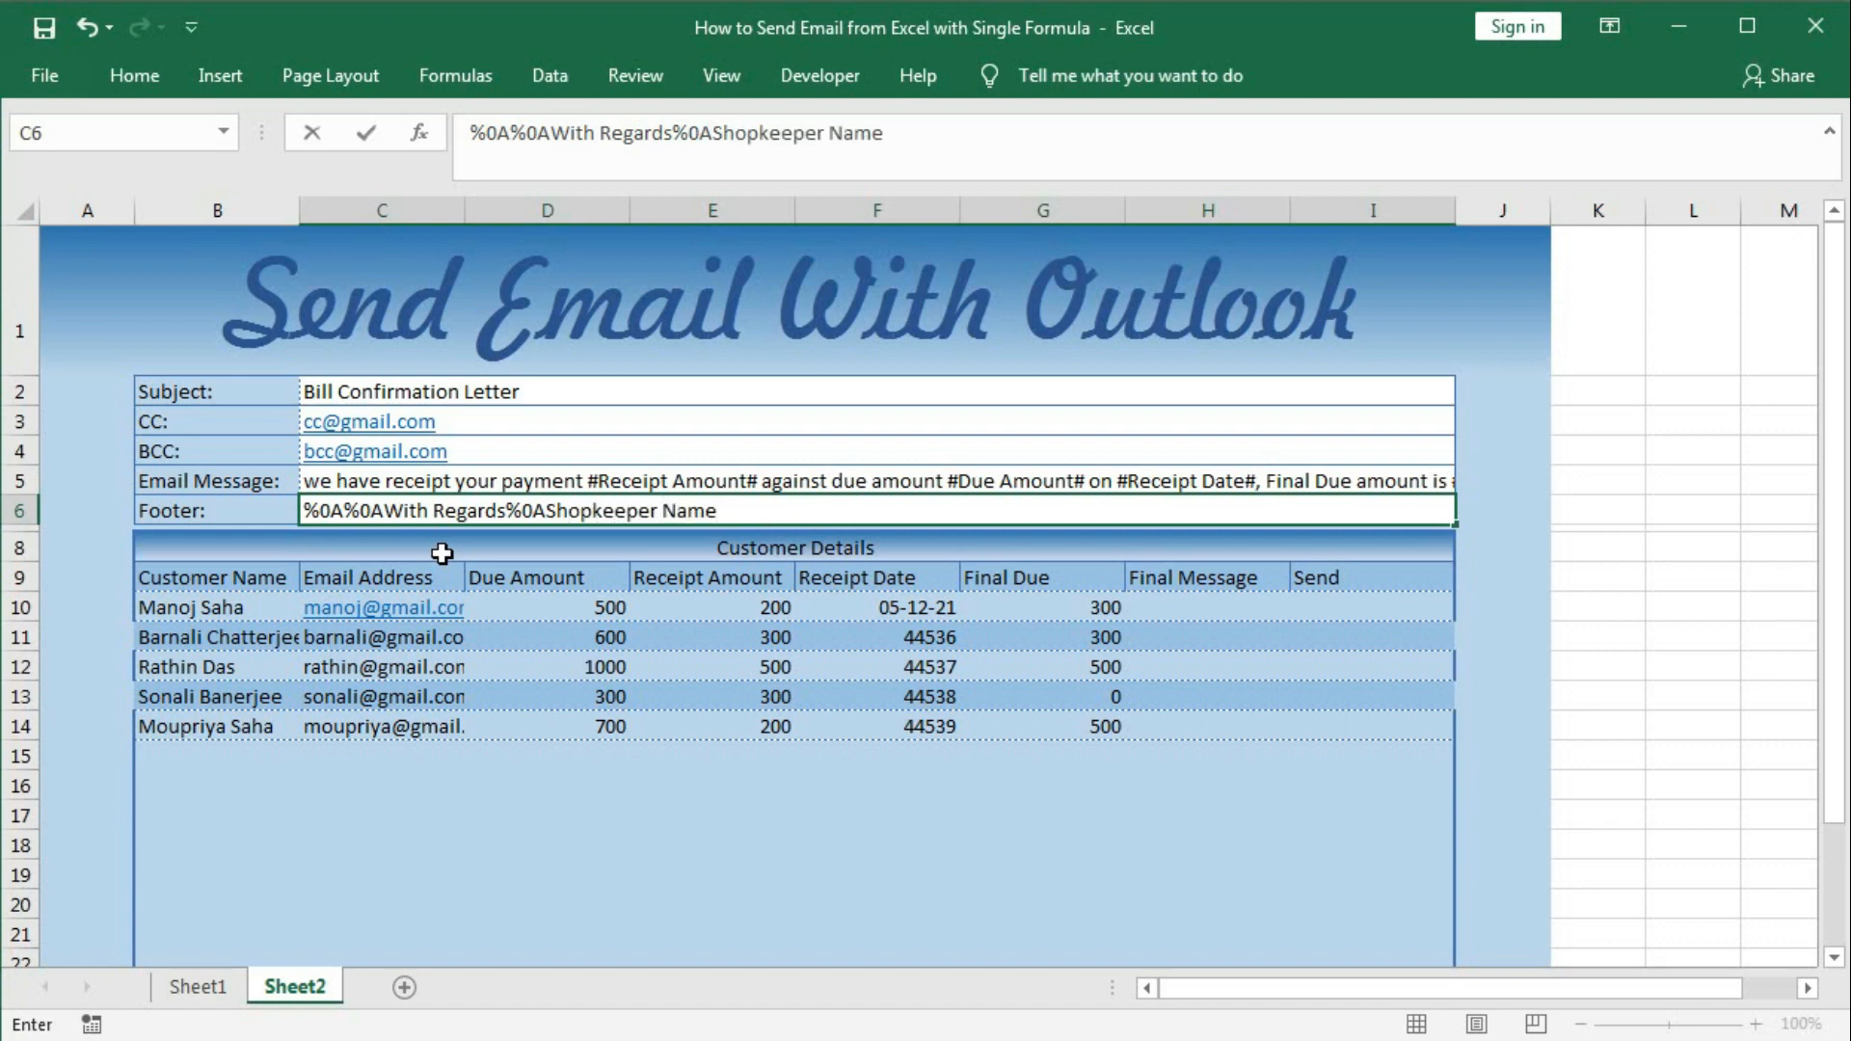
key("Return")
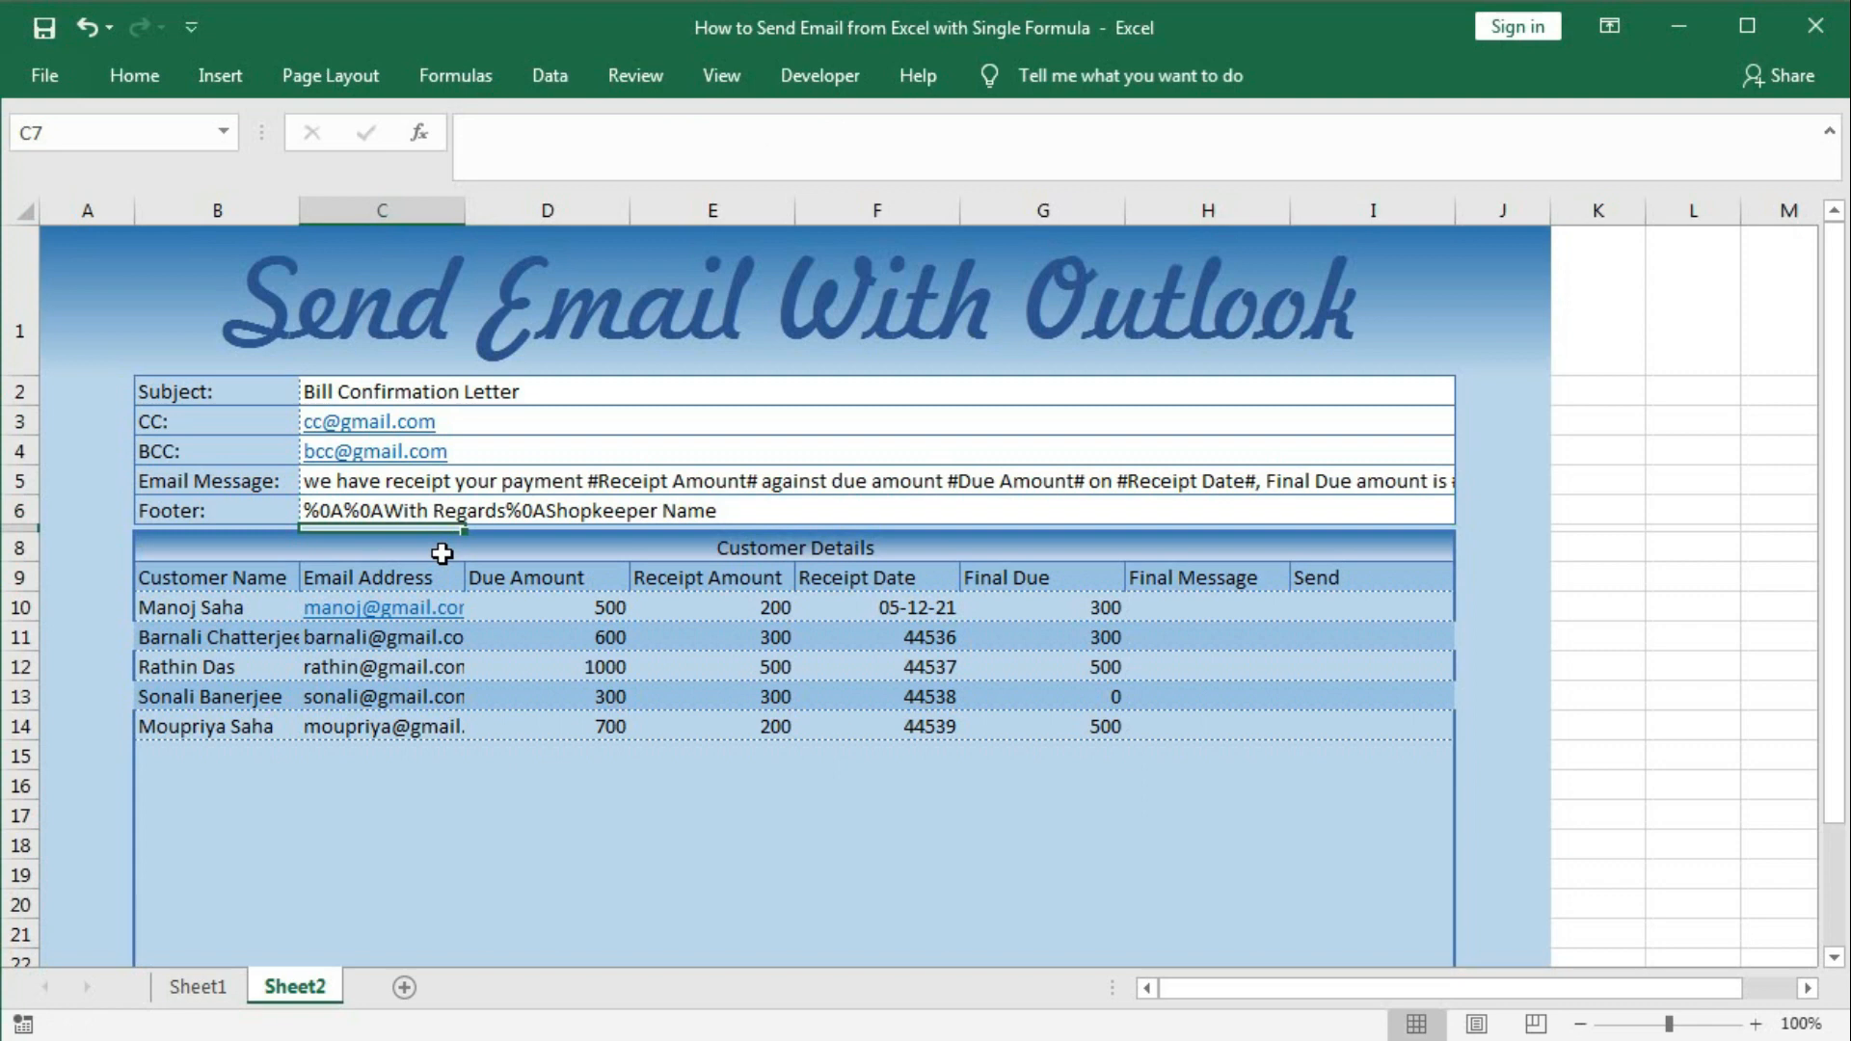
left_click(1191, 611)
Enter =SUBSTITUTE(C5,"#Receipt Amount#",E10) in H10.
type("=")
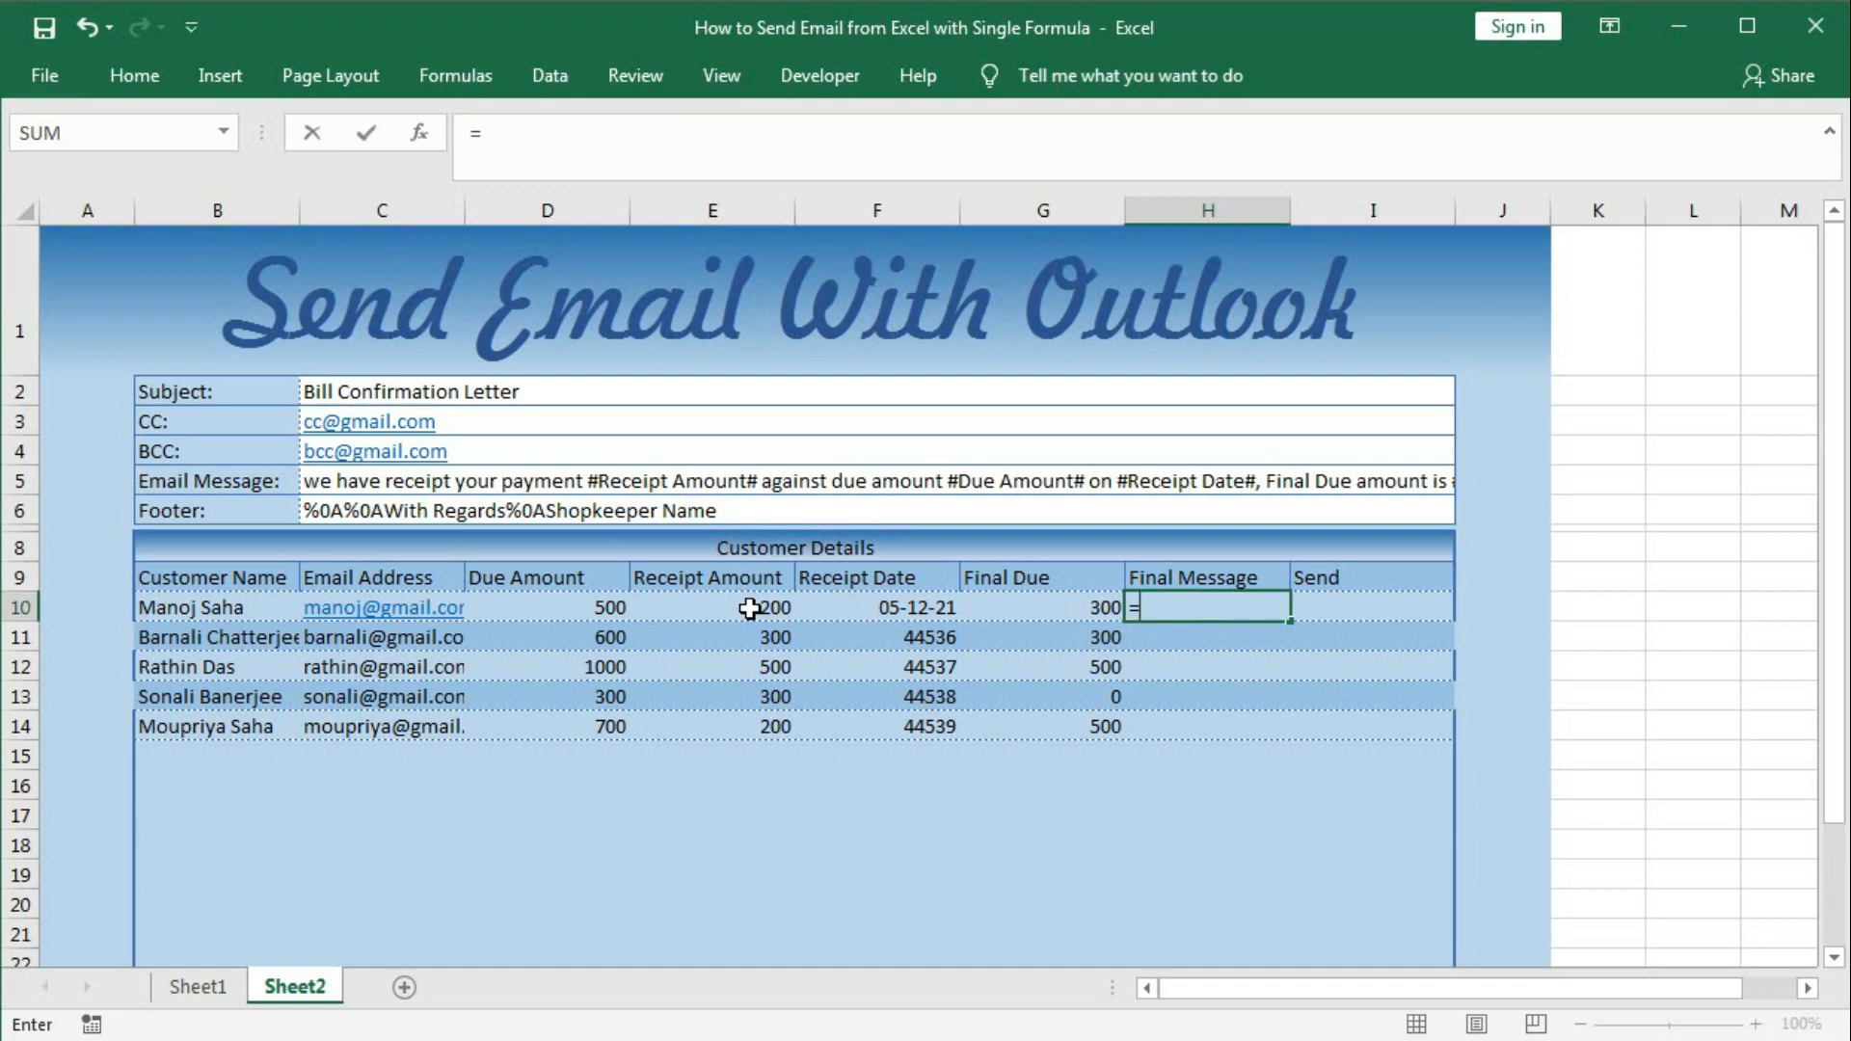
type("sub")
key("Tab")
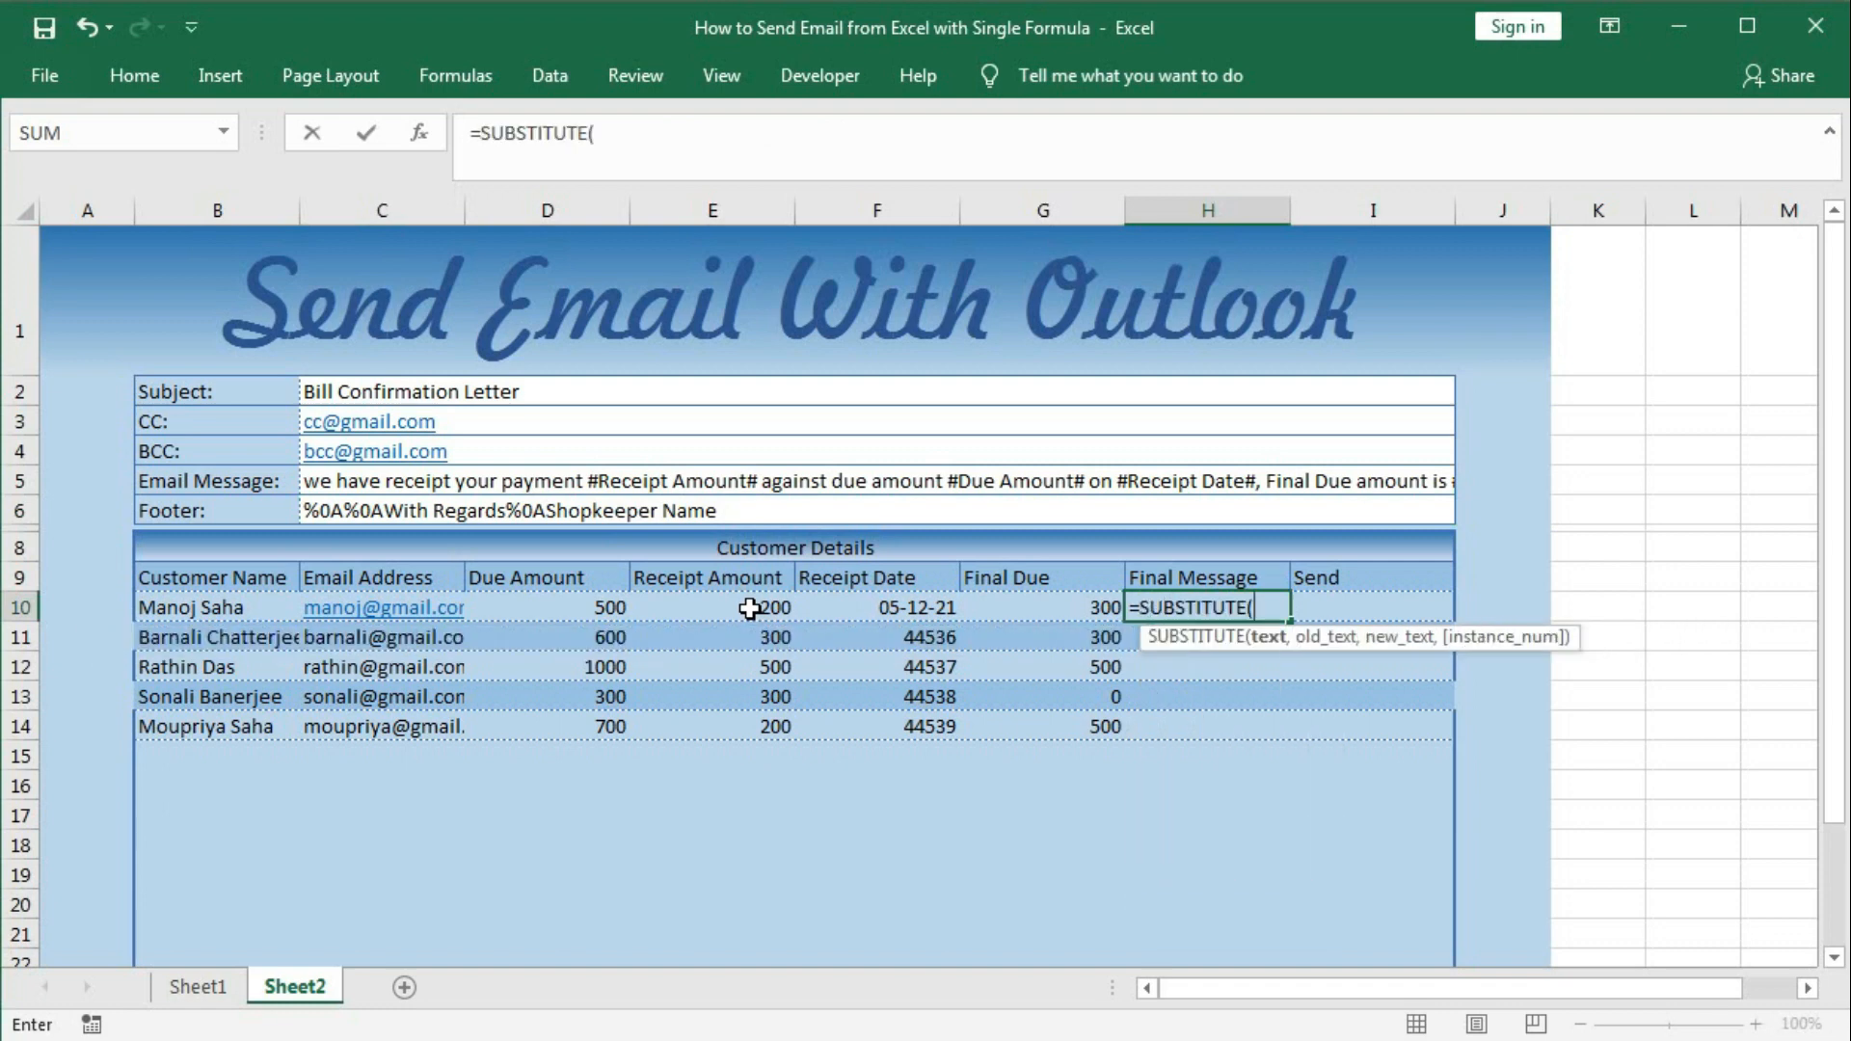
left_click(715, 481)
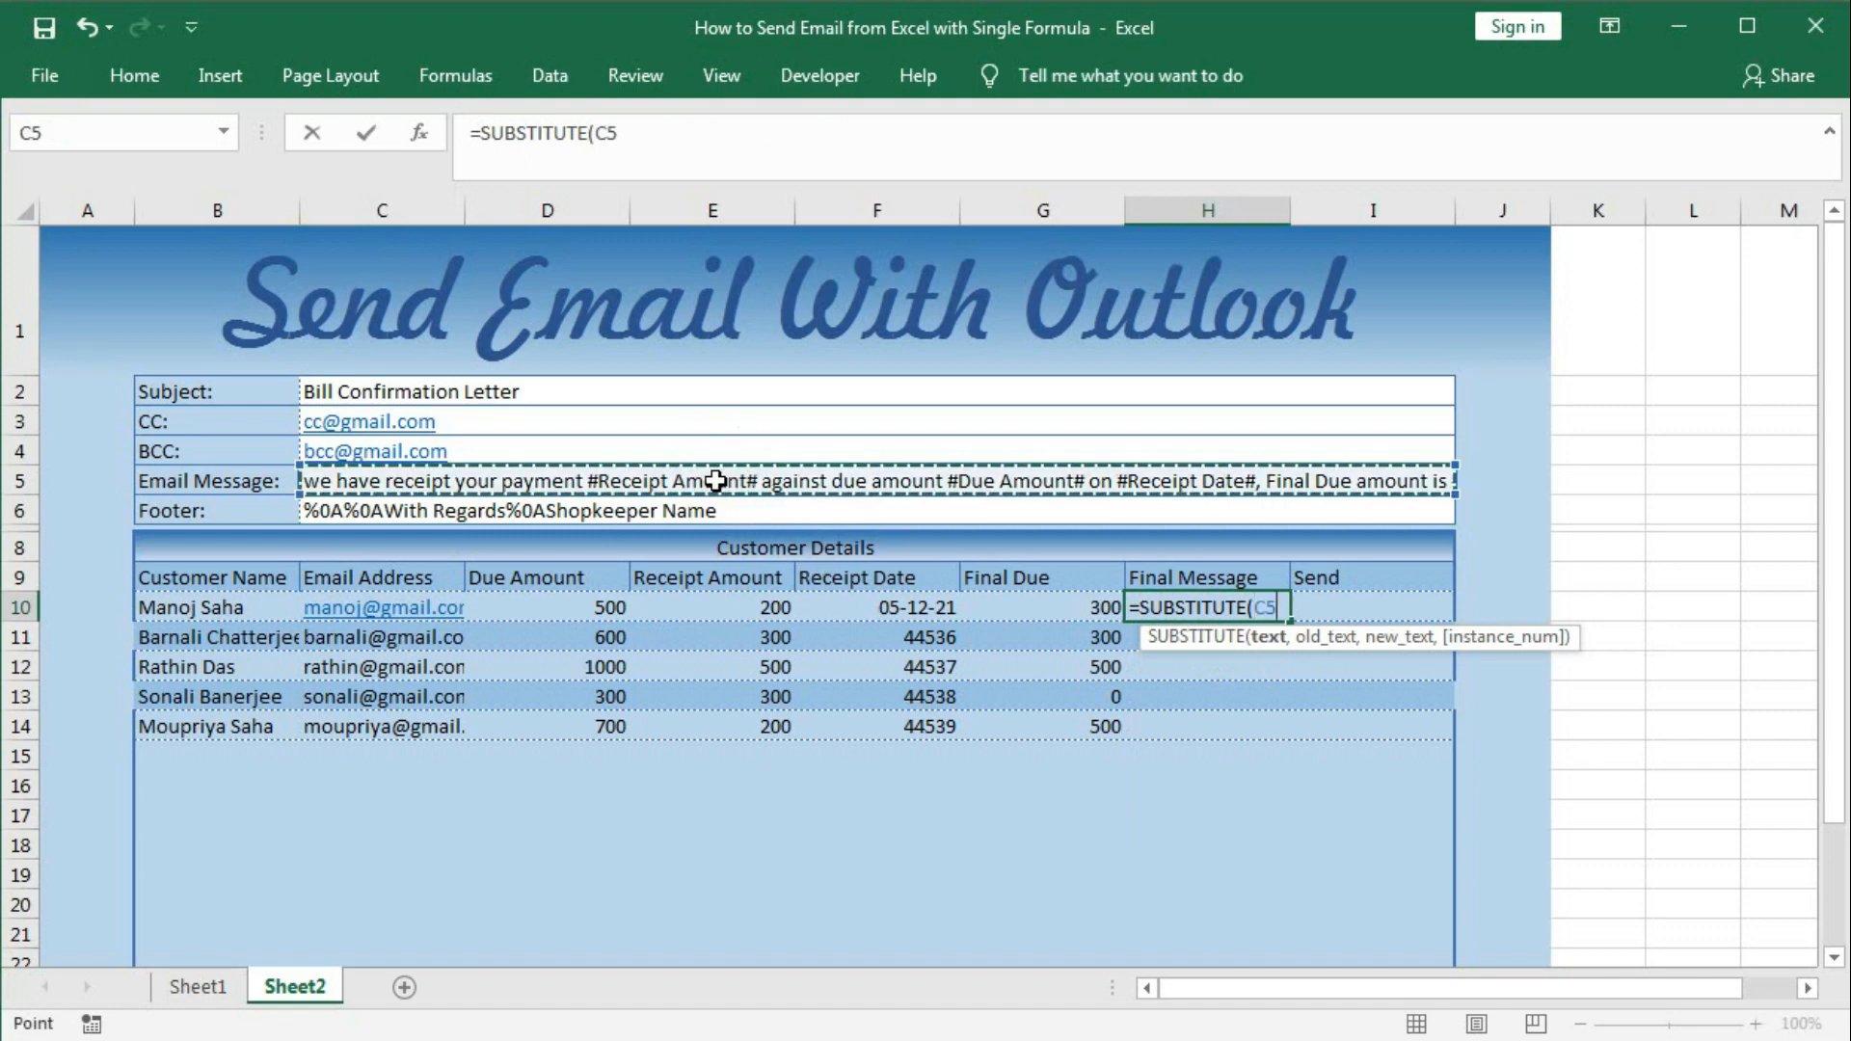
type(",")
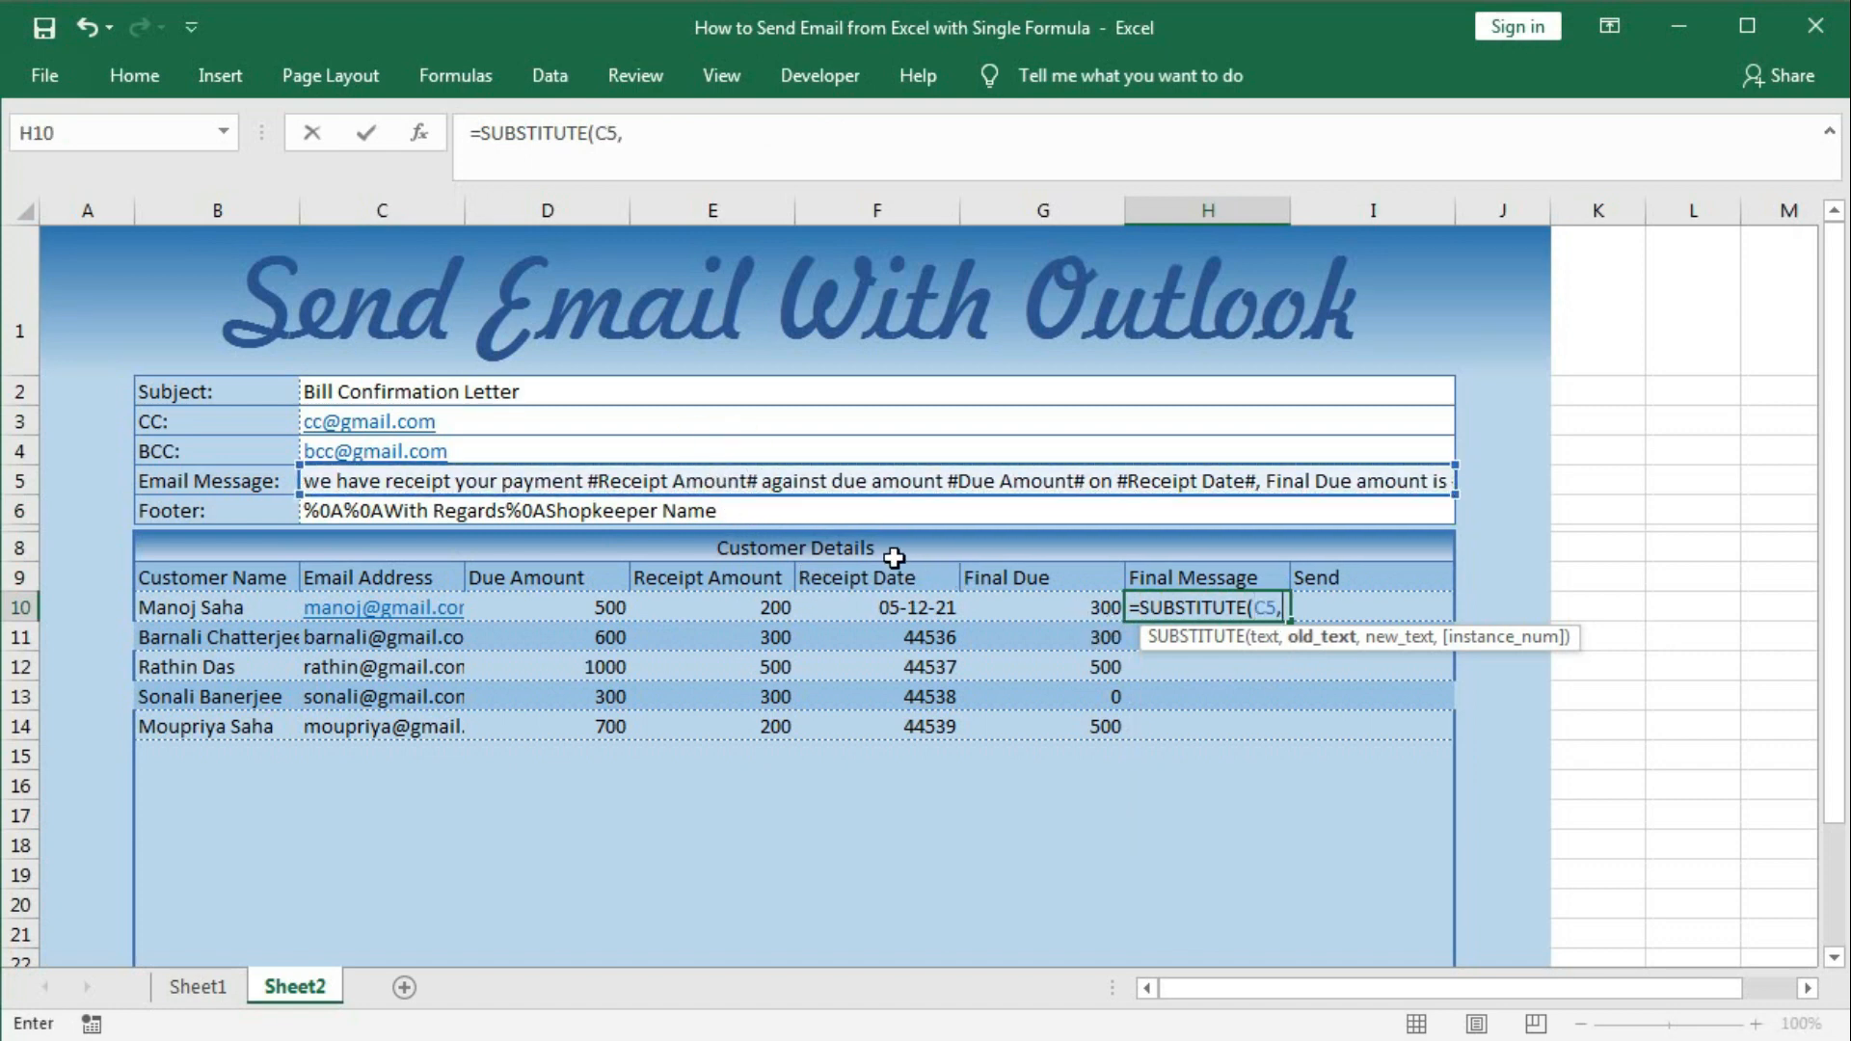
type("\"#Receipt")
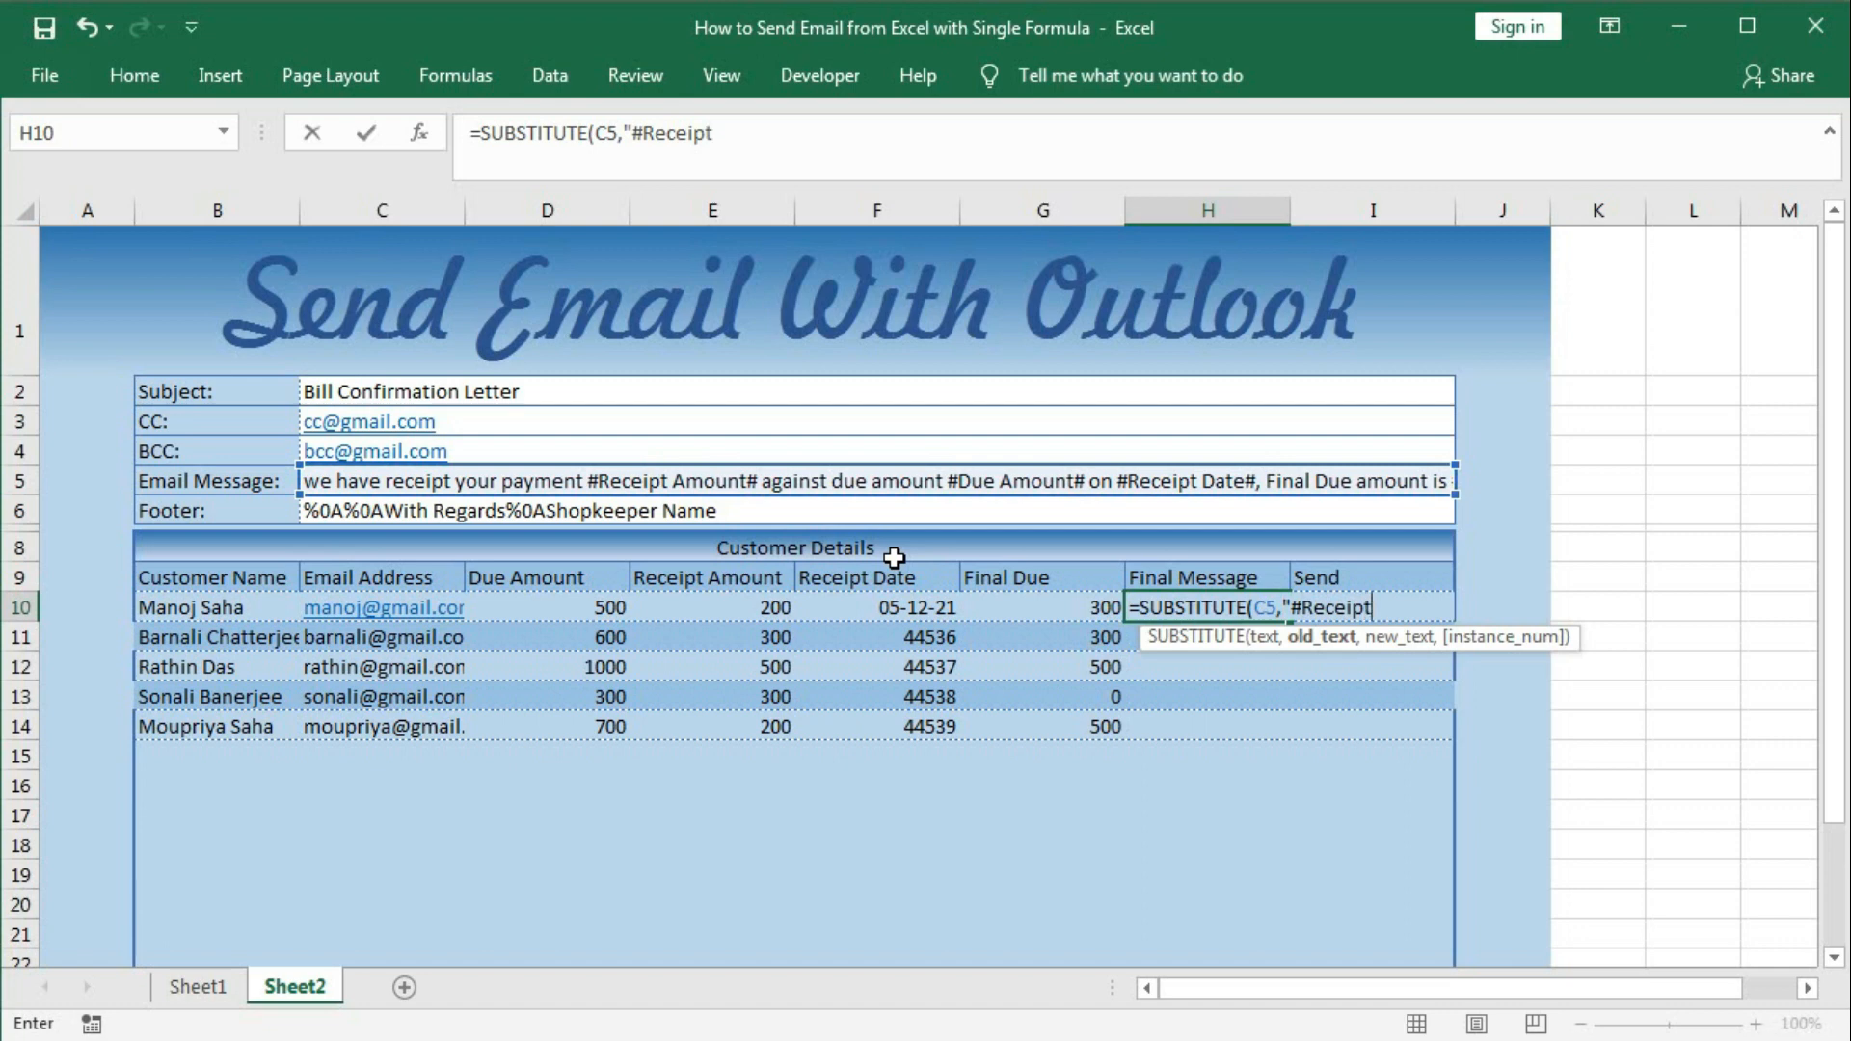
type(" AMount")
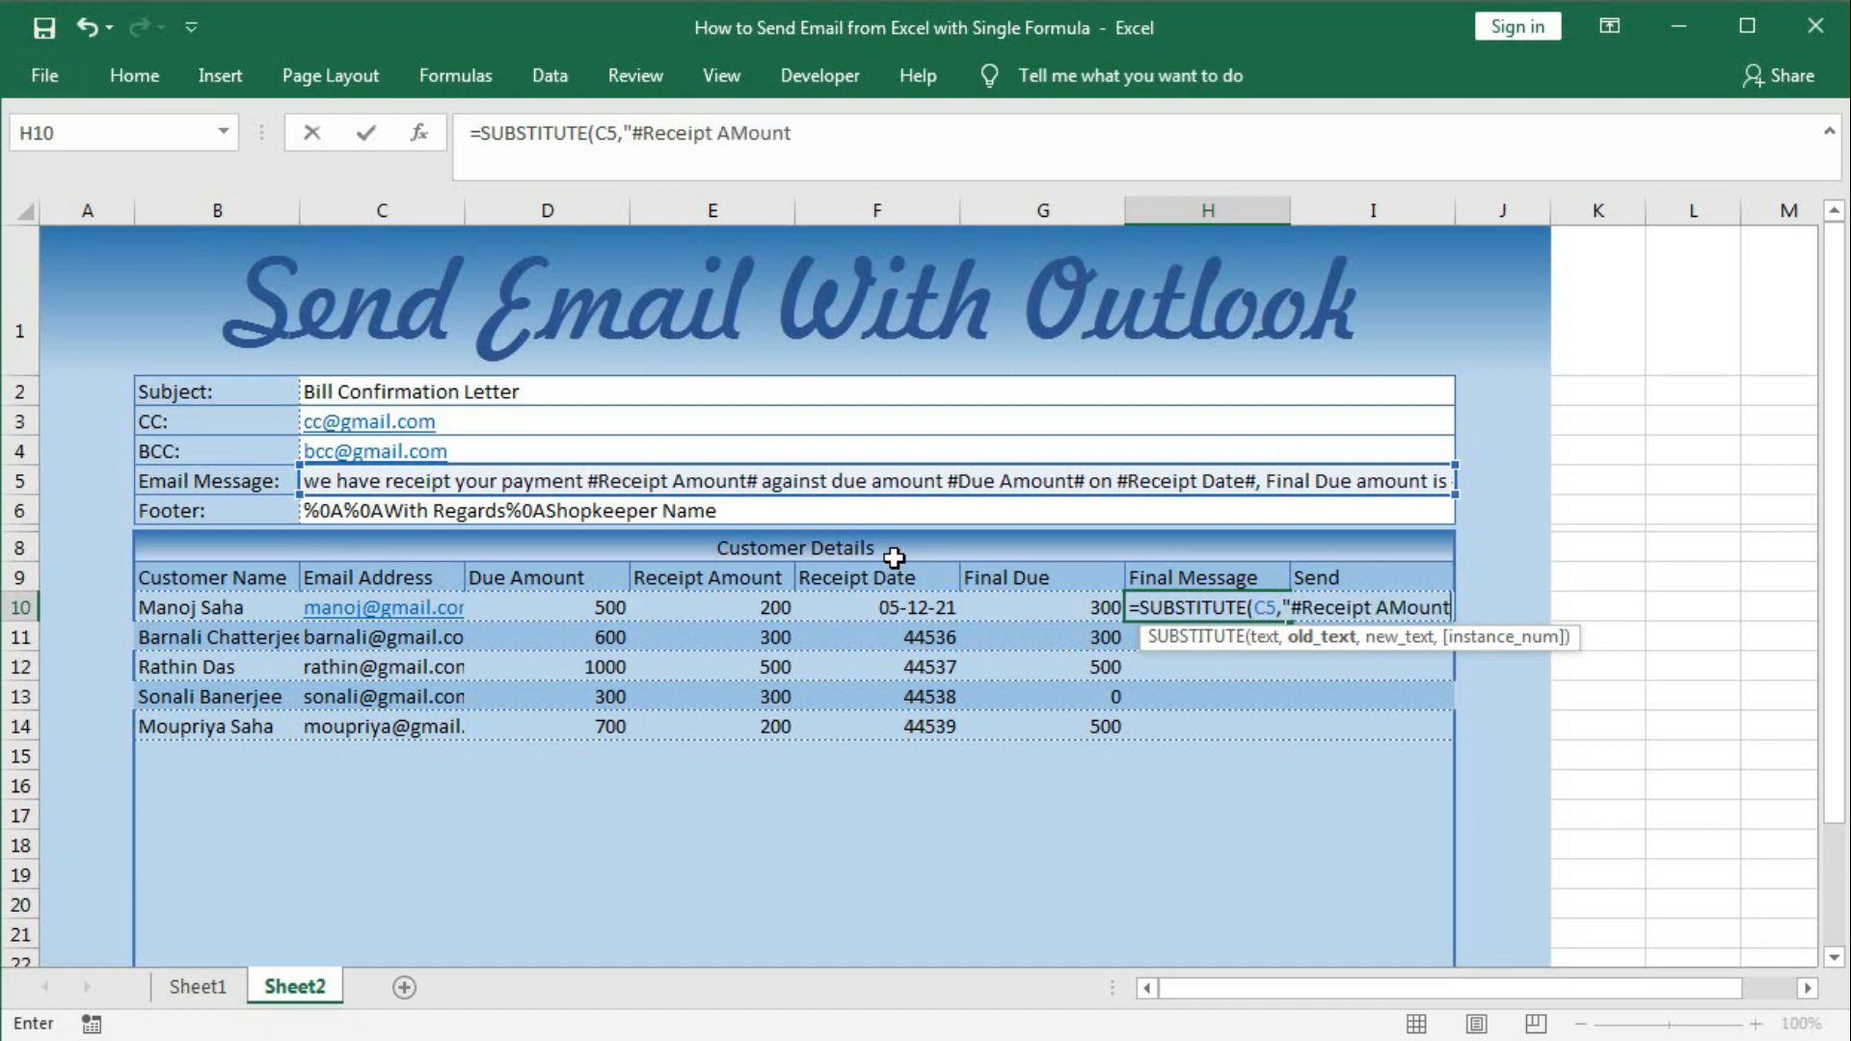
type("#\",")
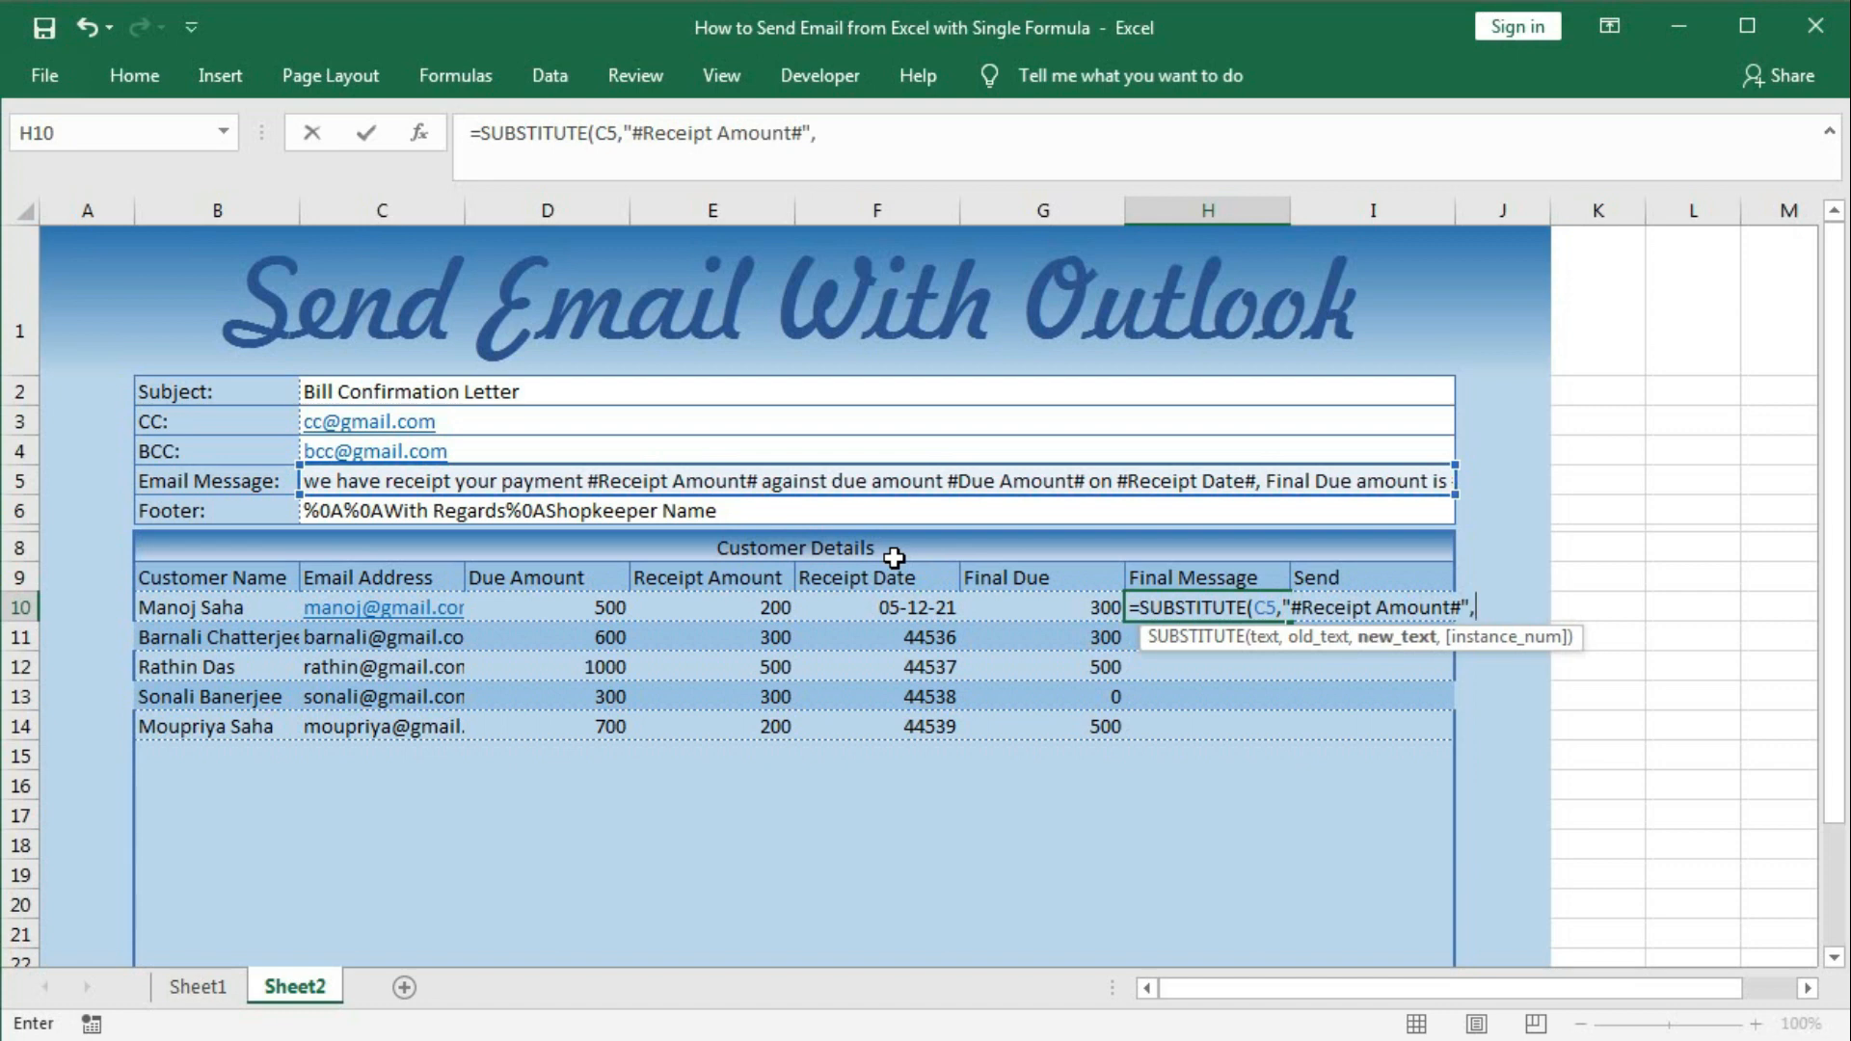
left_click(745, 607)
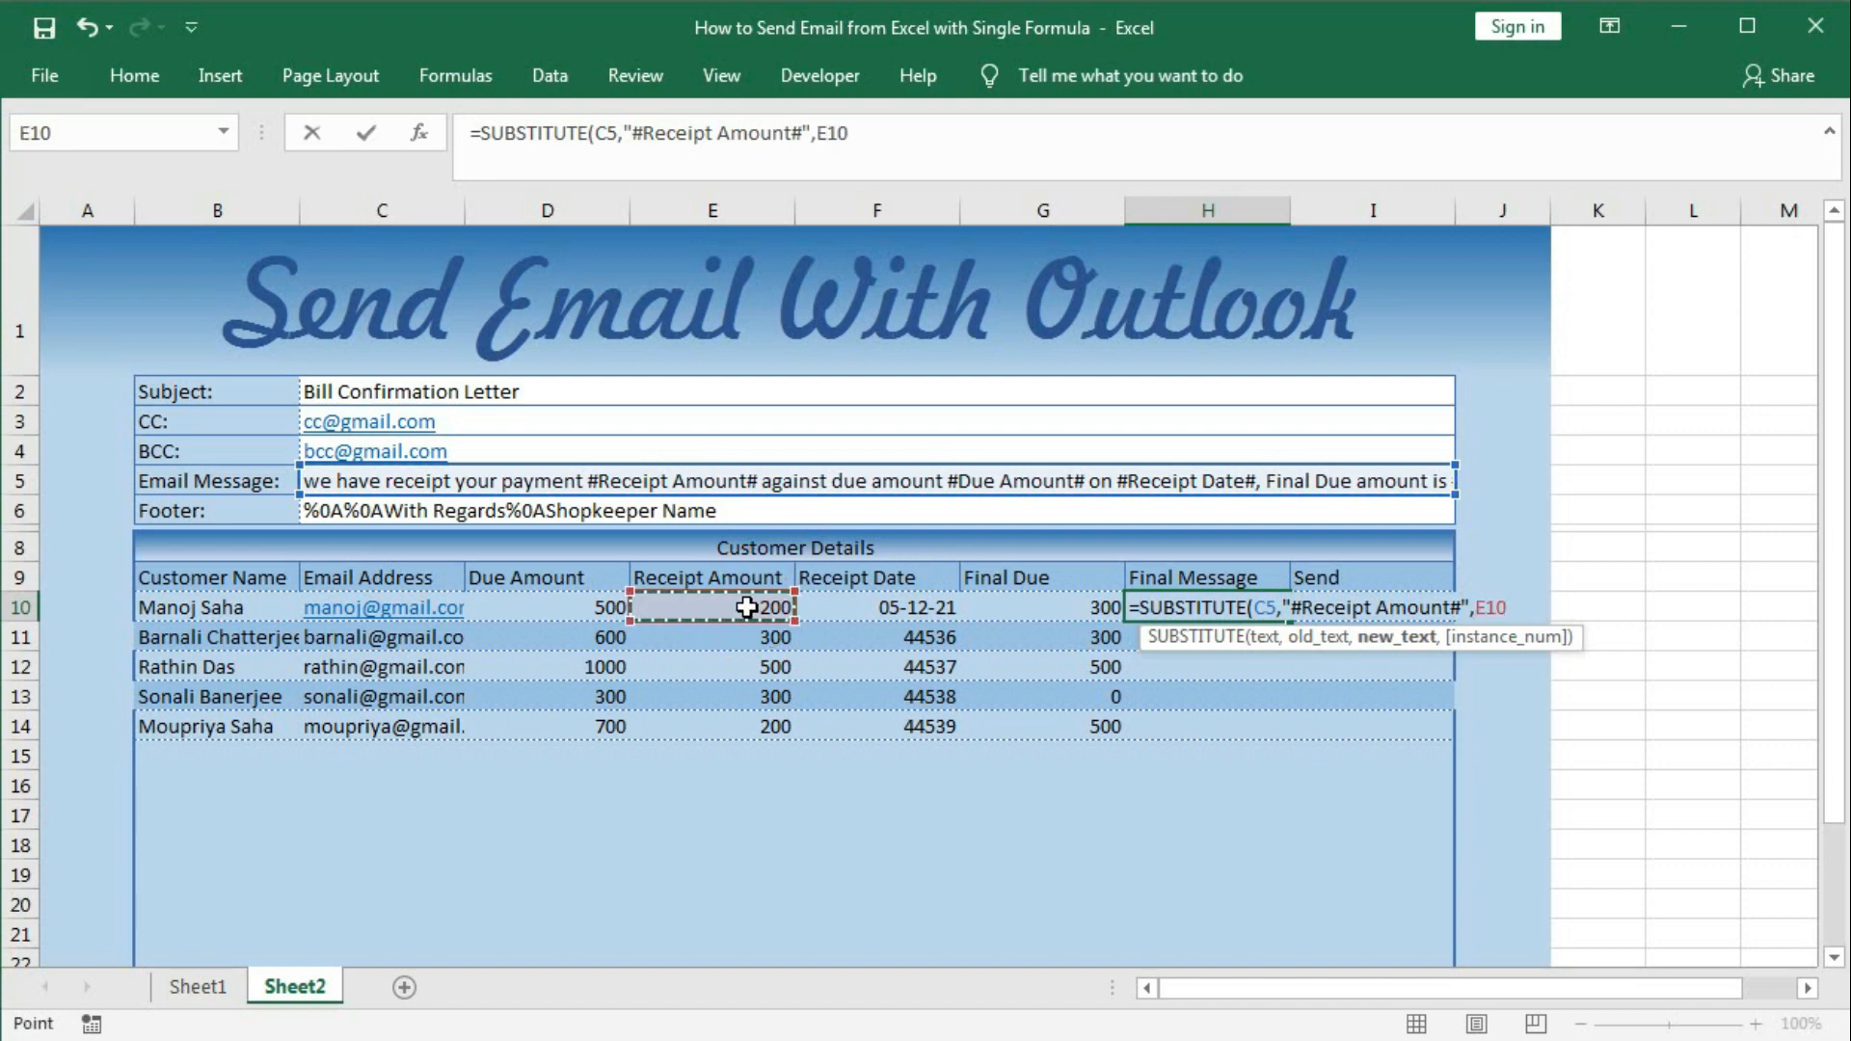
type(")")
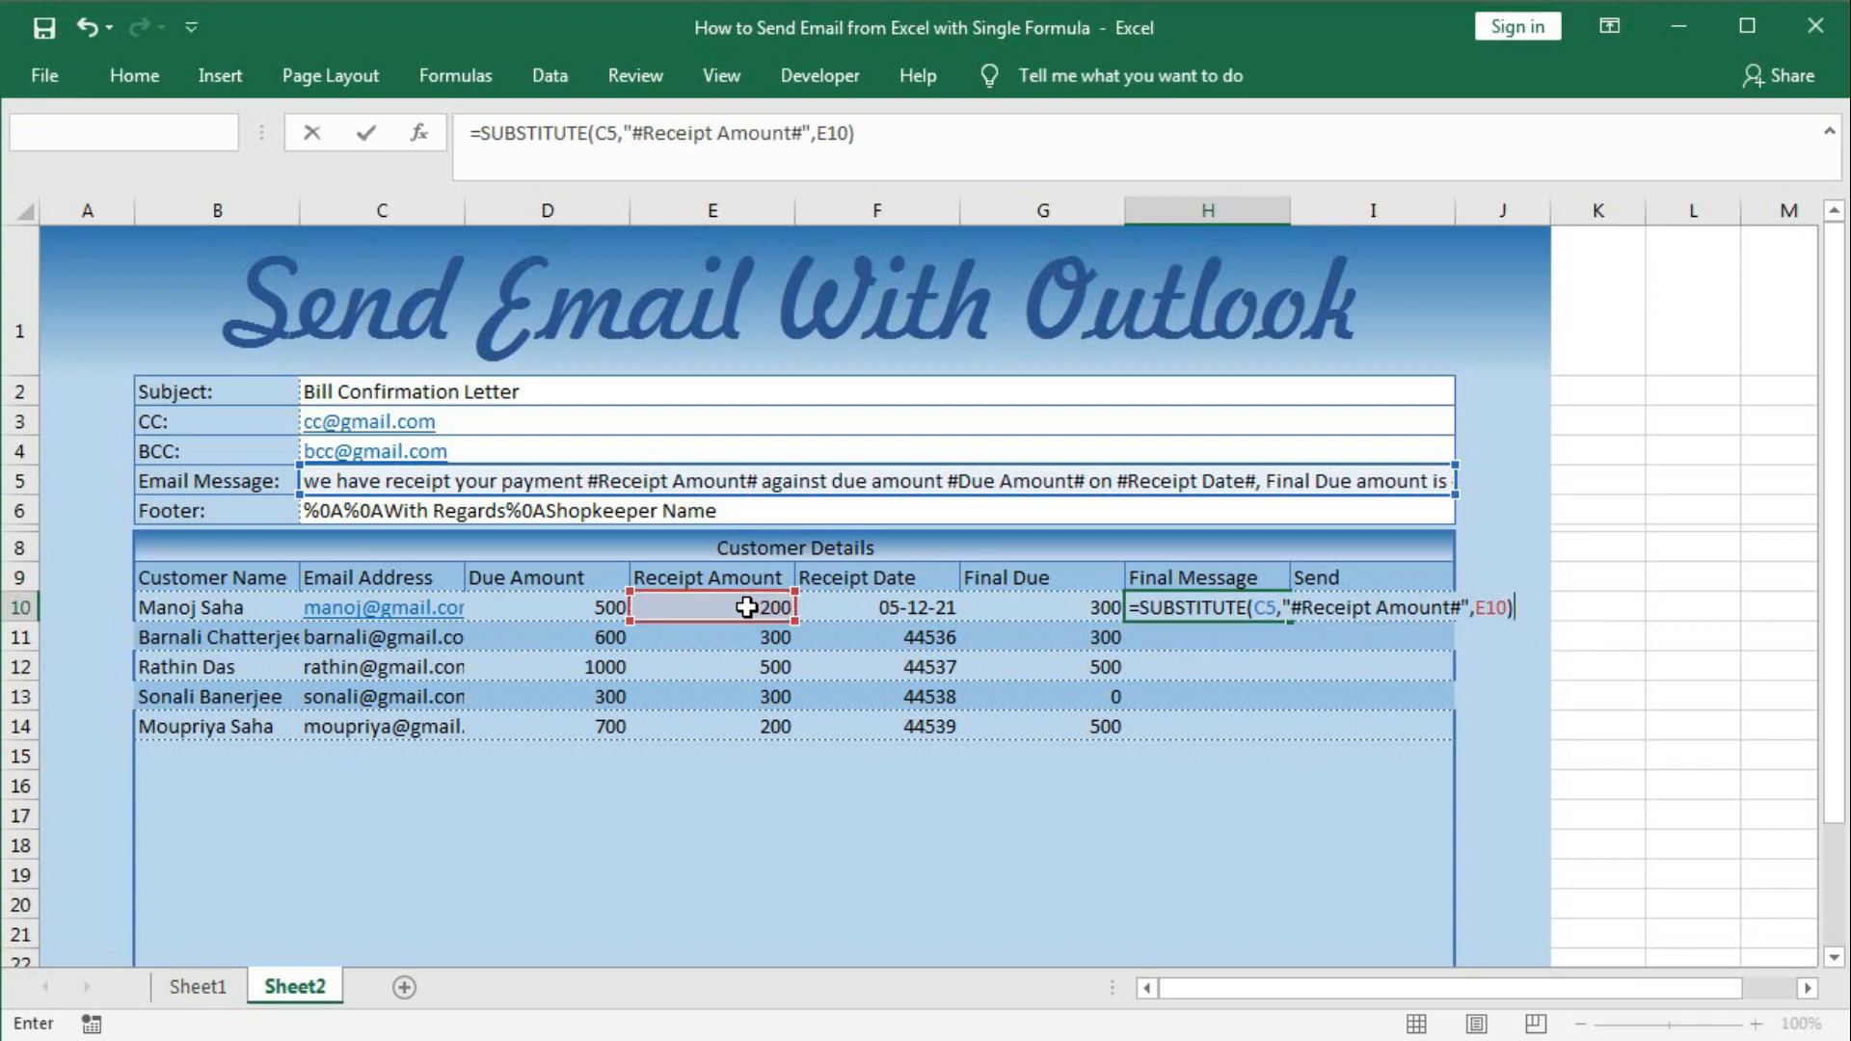
key("Return")
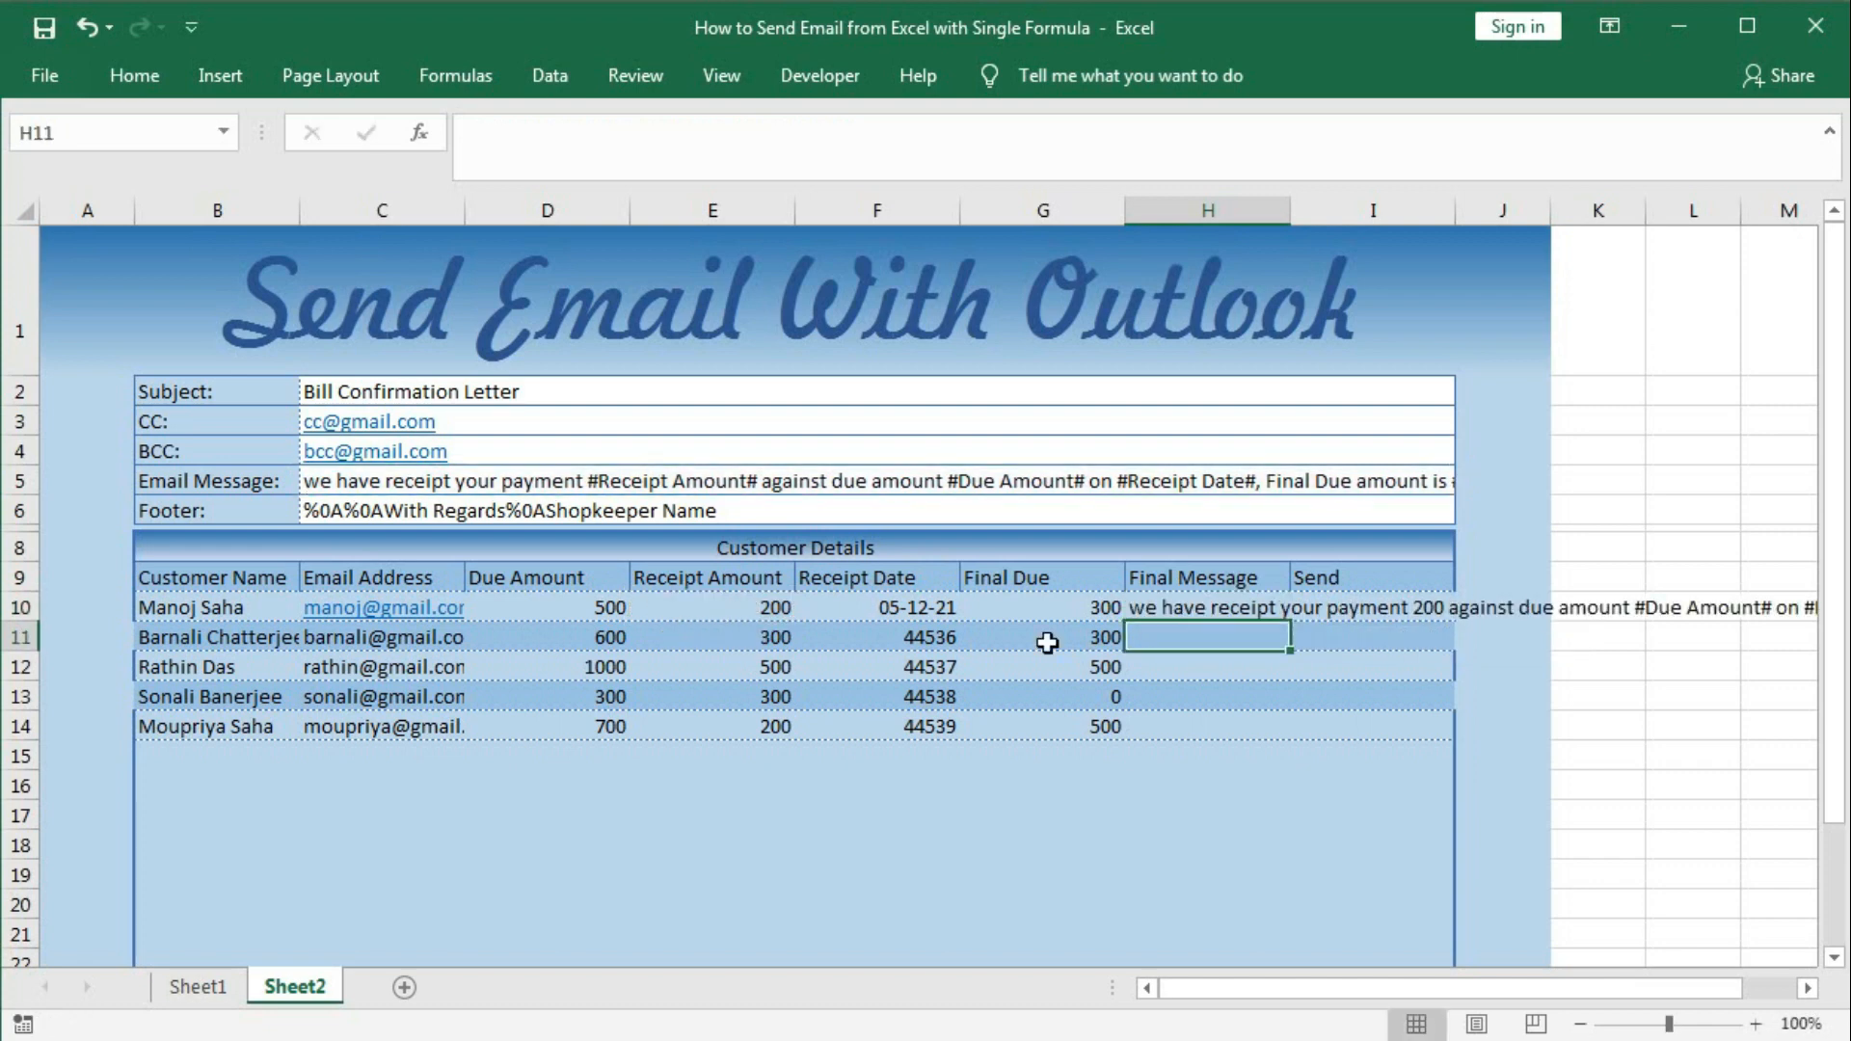
Preview H10's evaluated message with F9, then reopen the formula for editing.
left_click(1170, 609)
double_click(1174, 607)
left_click_drag(1135, 607, 1549, 613)
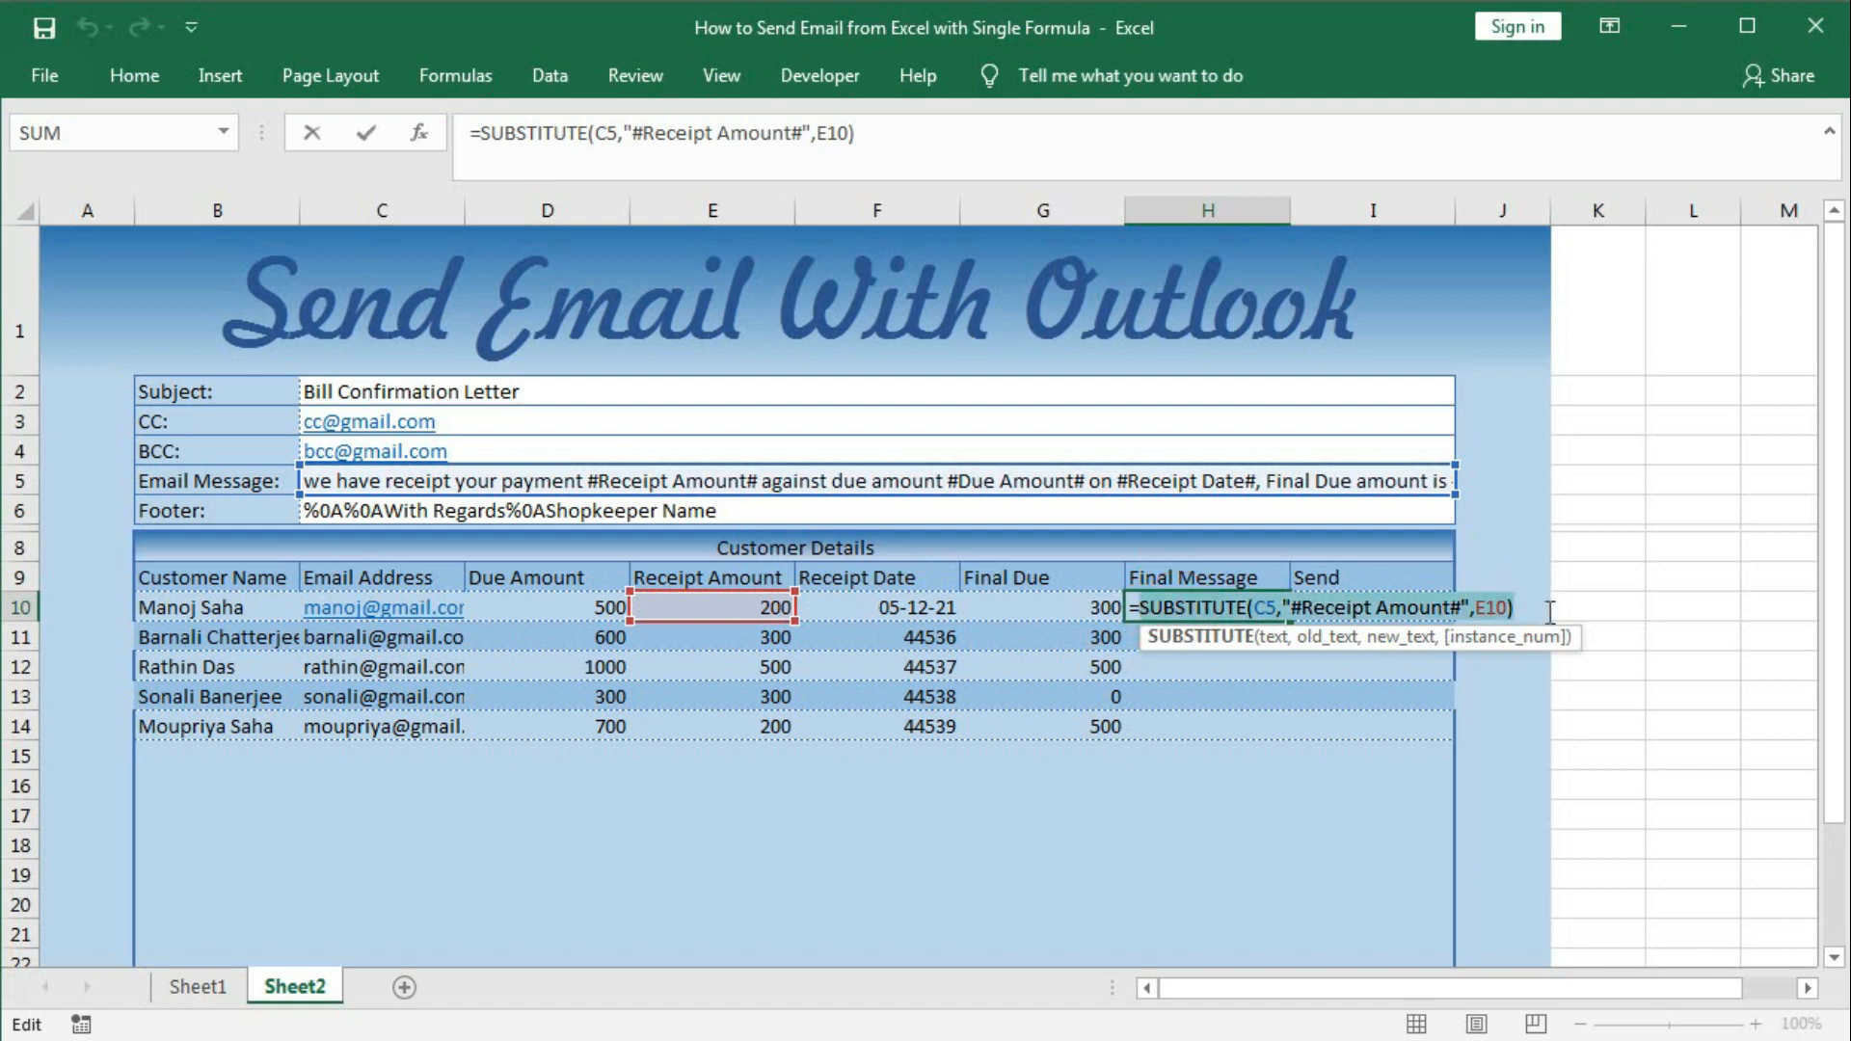
key("F9")
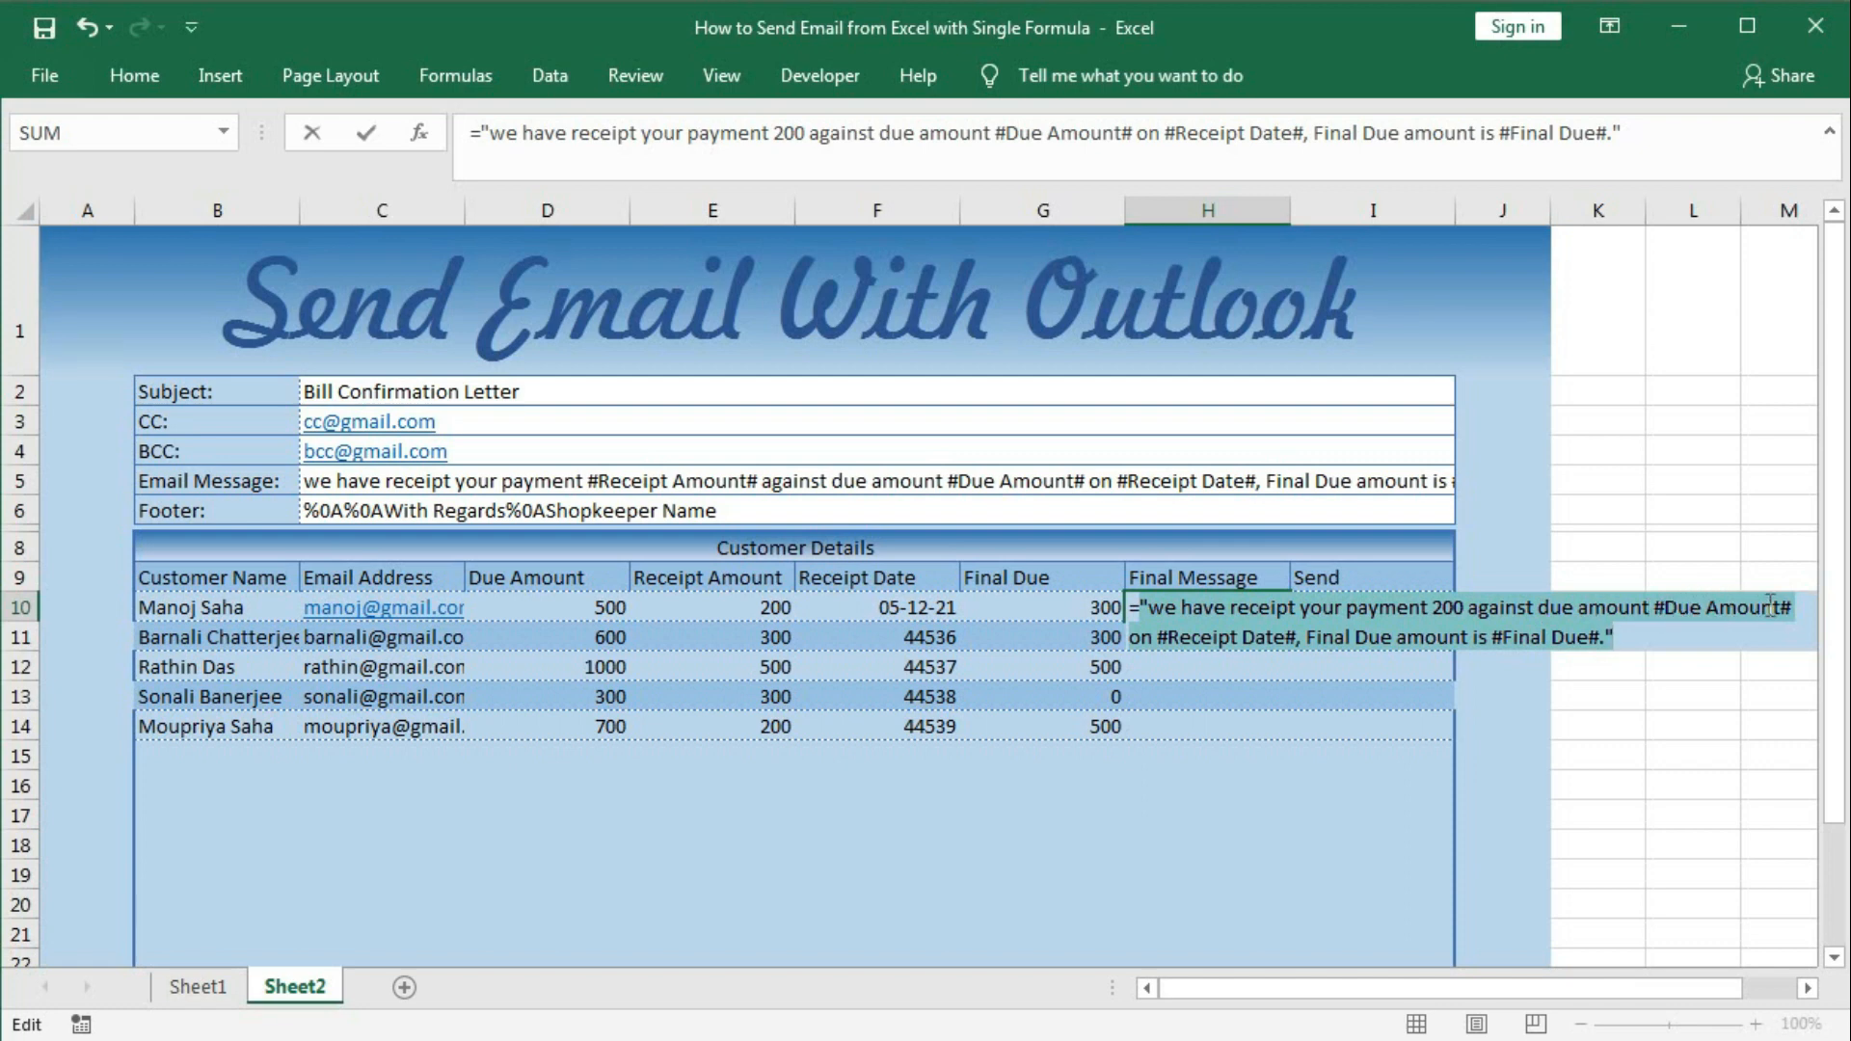
key("Escape")
double_click(1180, 605)
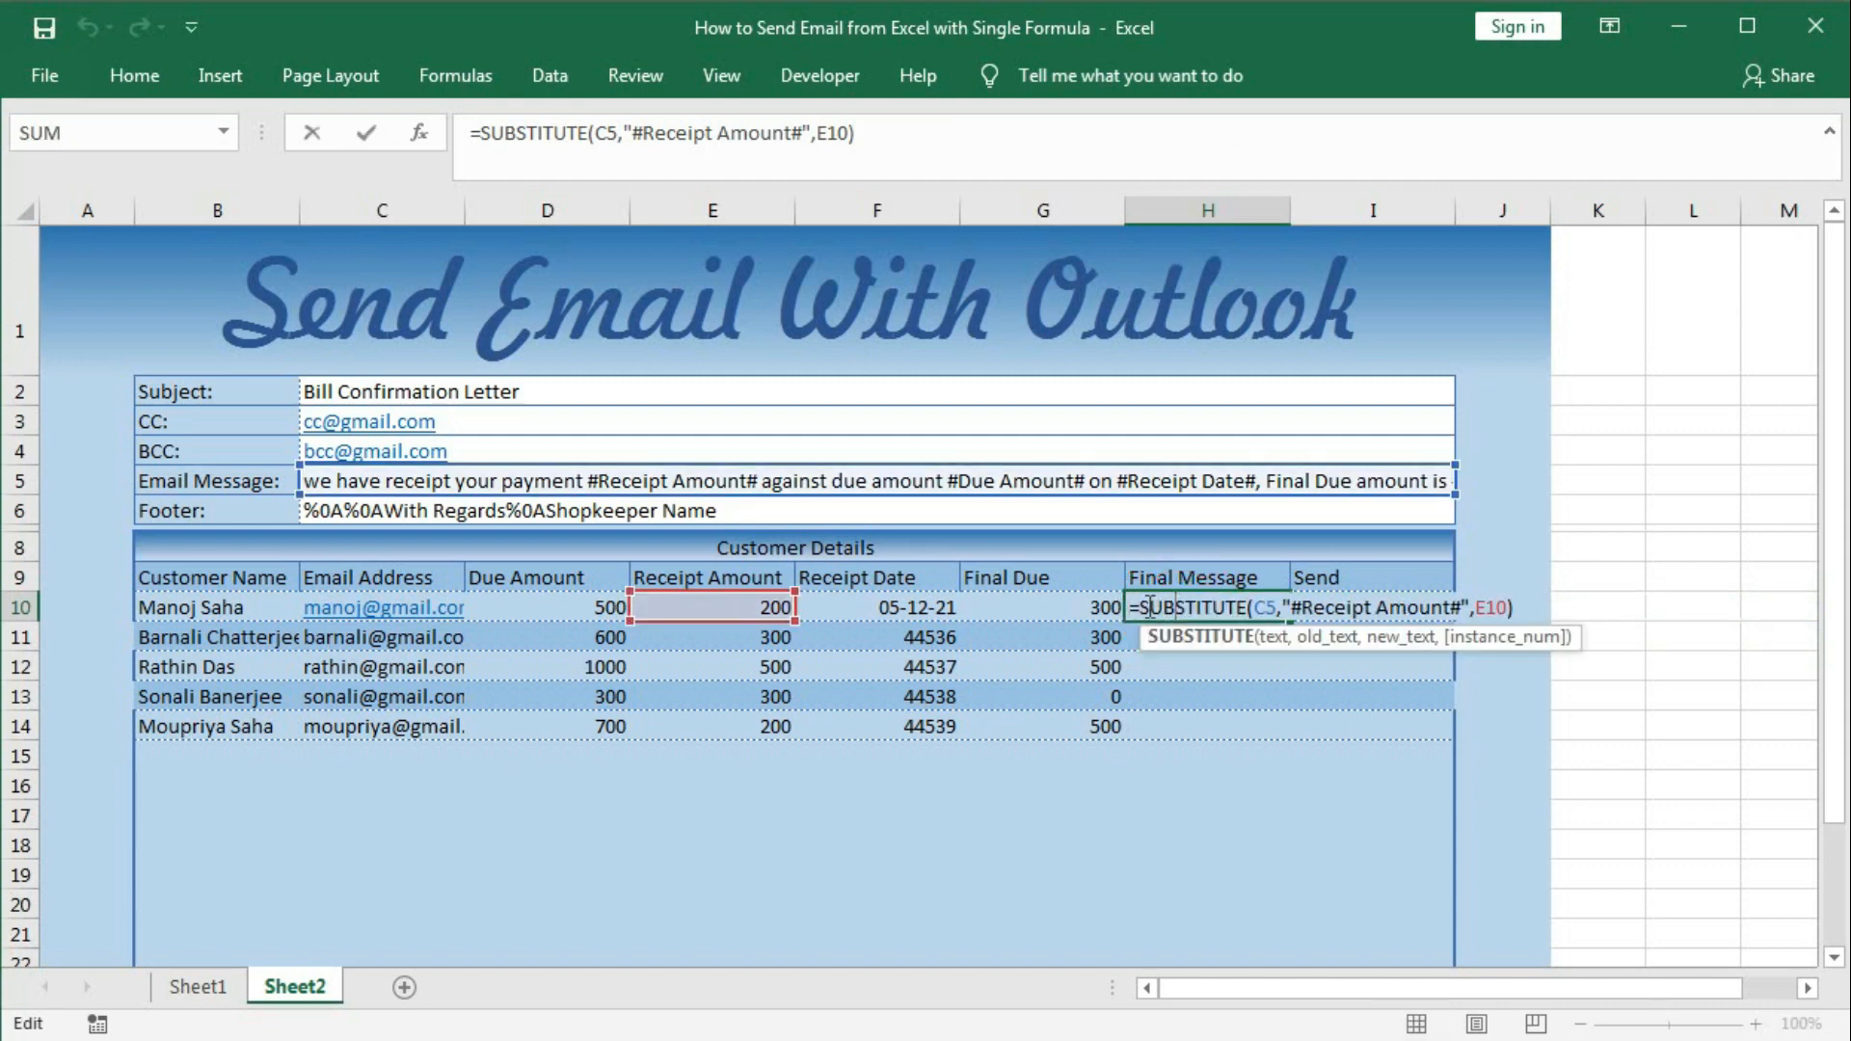
left_click(1140, 606)
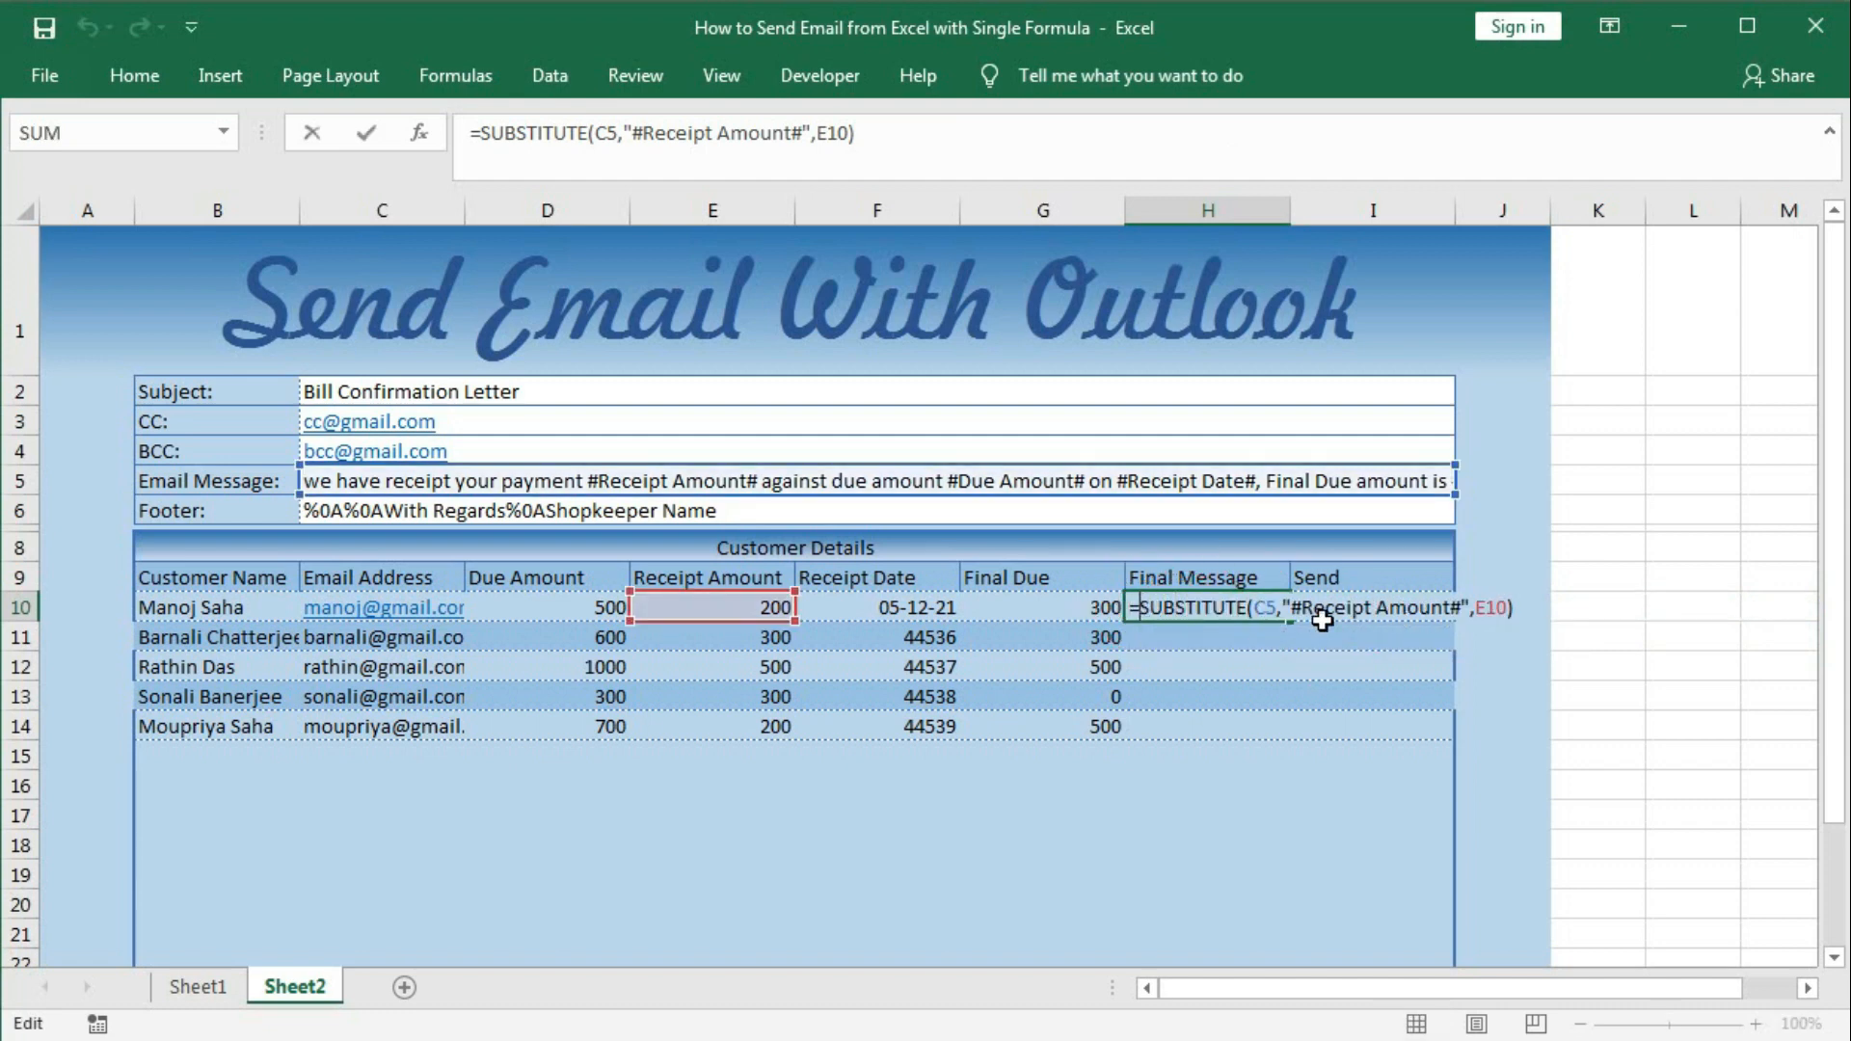
Wrap the H10 formula in SUBSTITUTE(...,"#Due Amount#",D10).
type("SUB")
key("Tab")
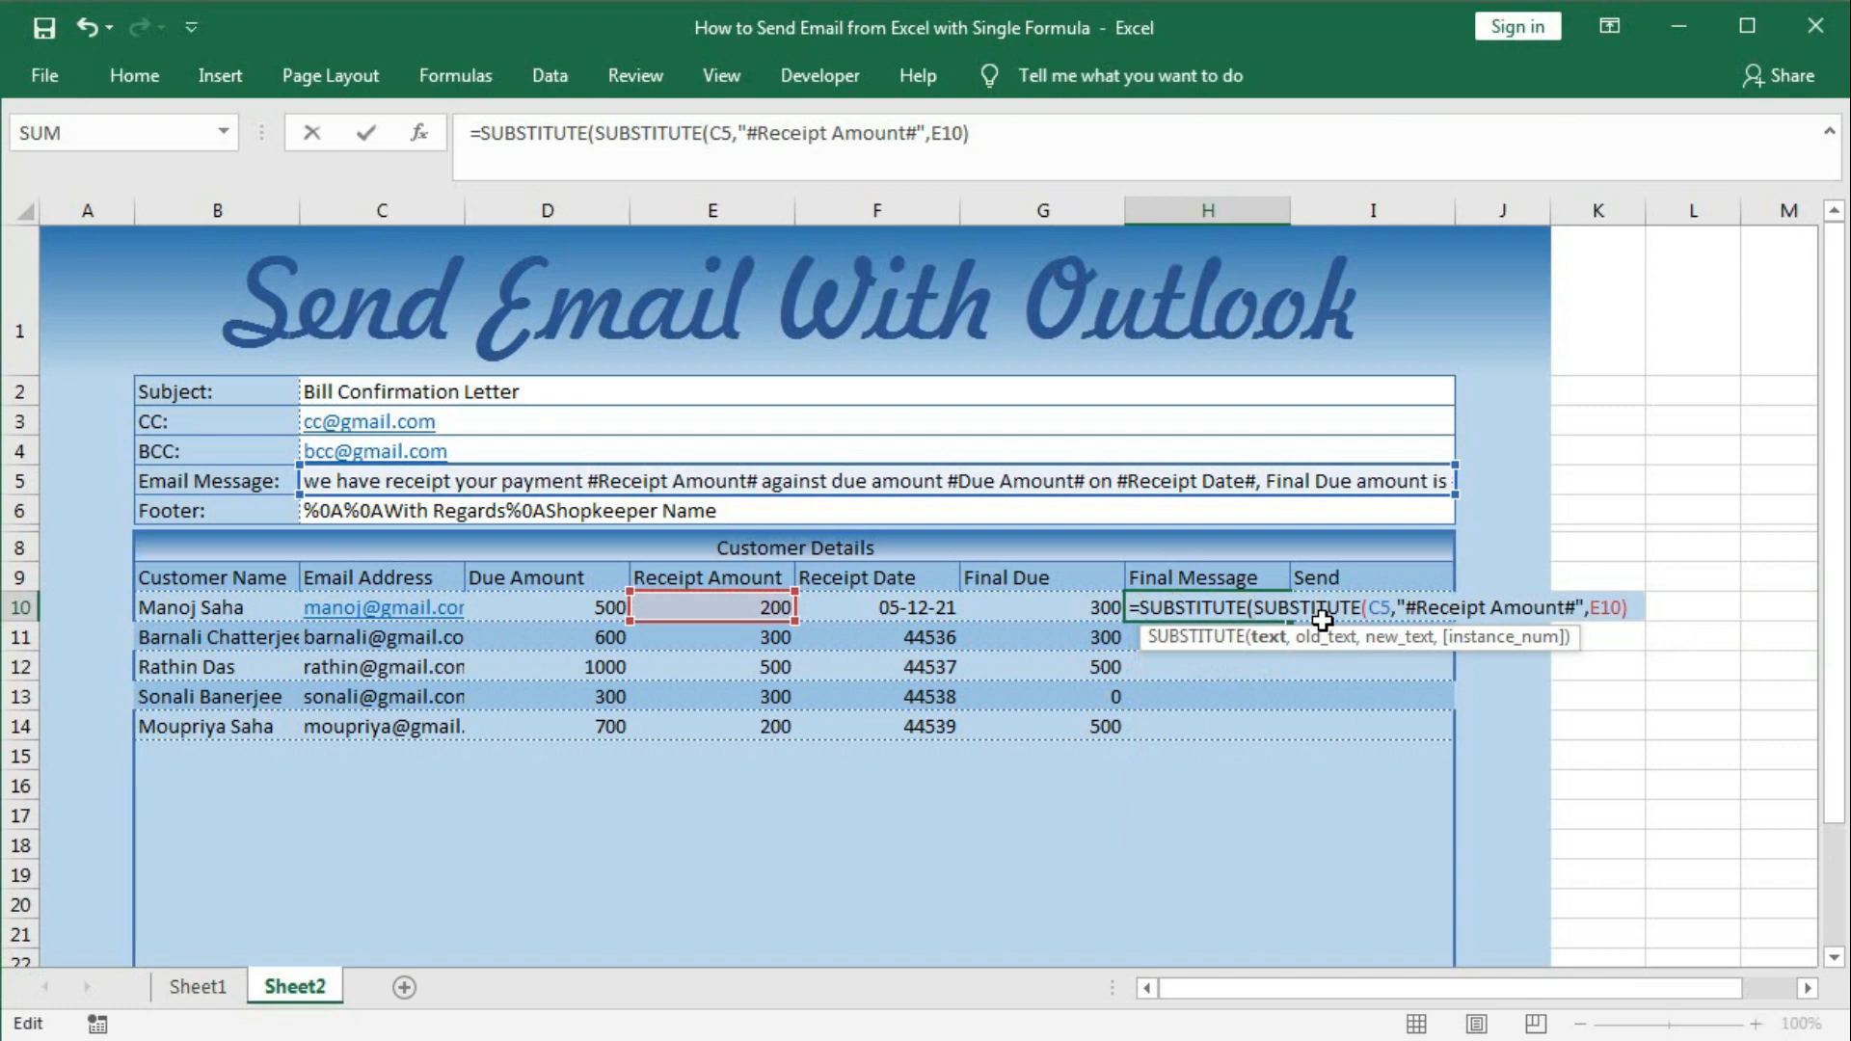
left_click(1265, 638)
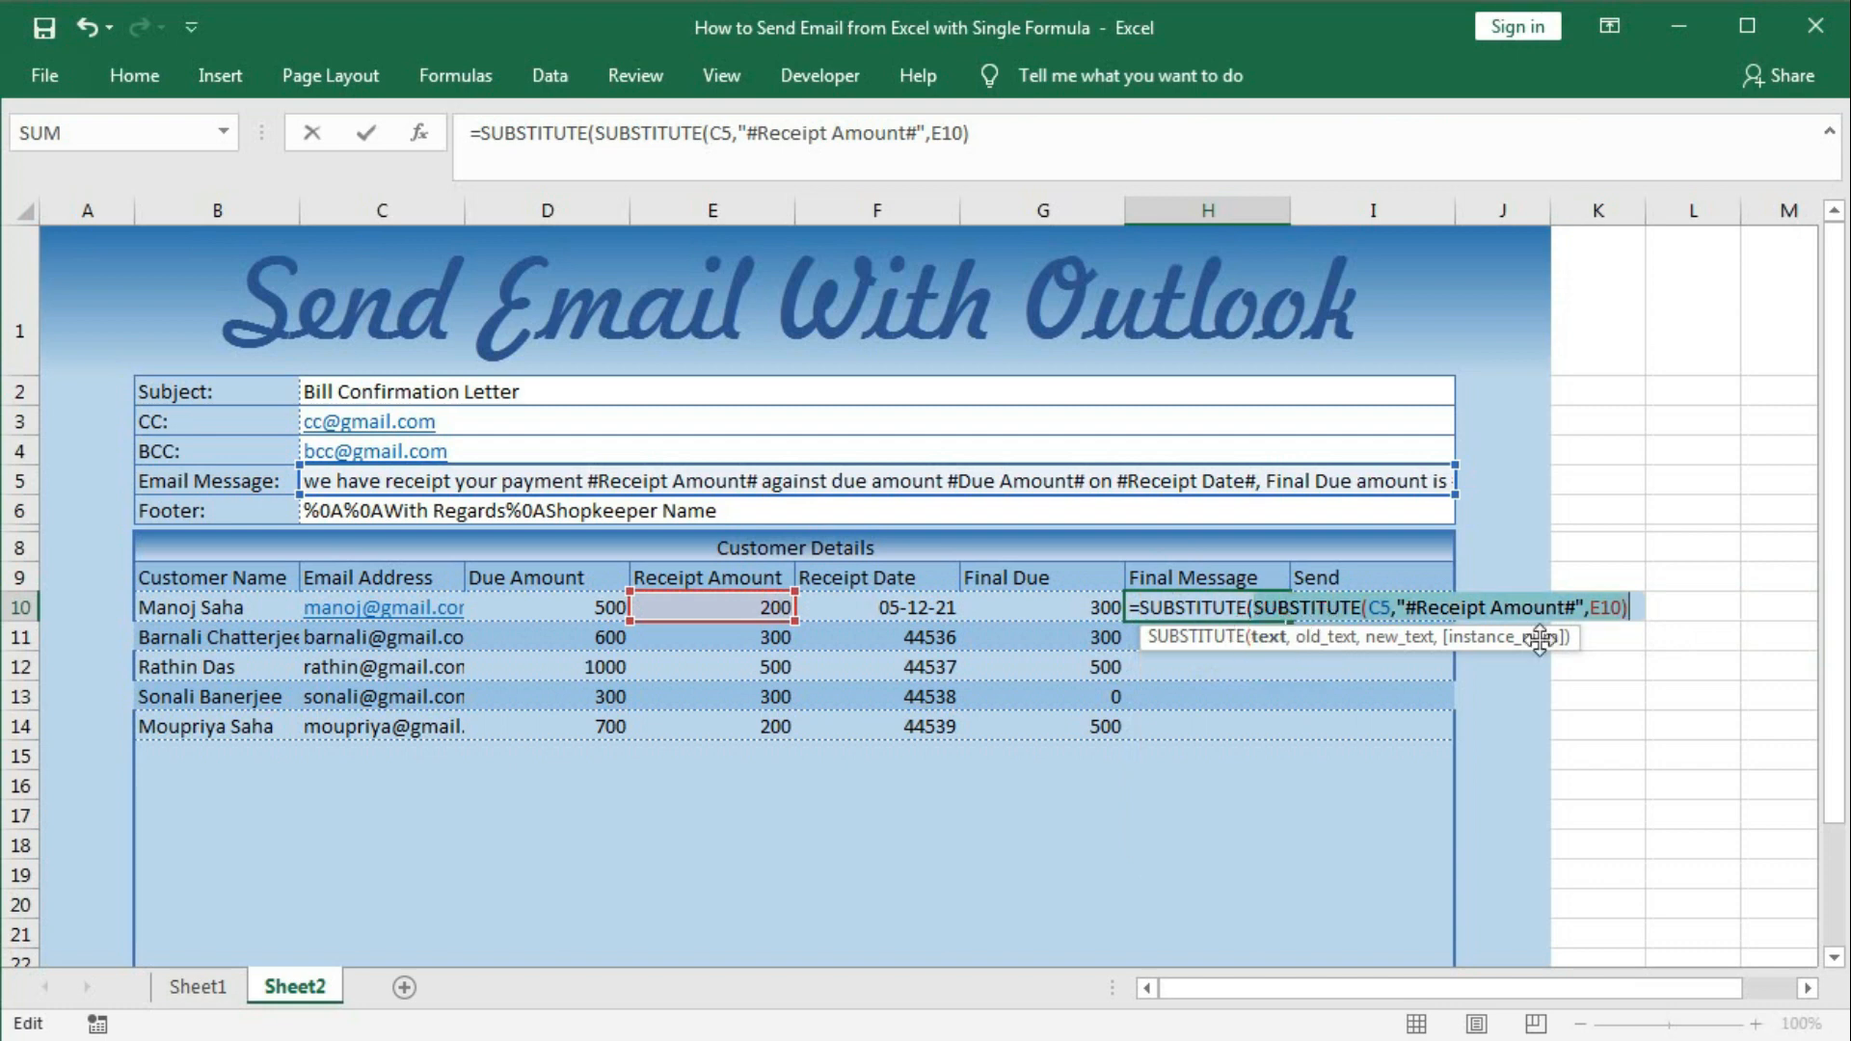
left_click(1631, 612)
type(",")
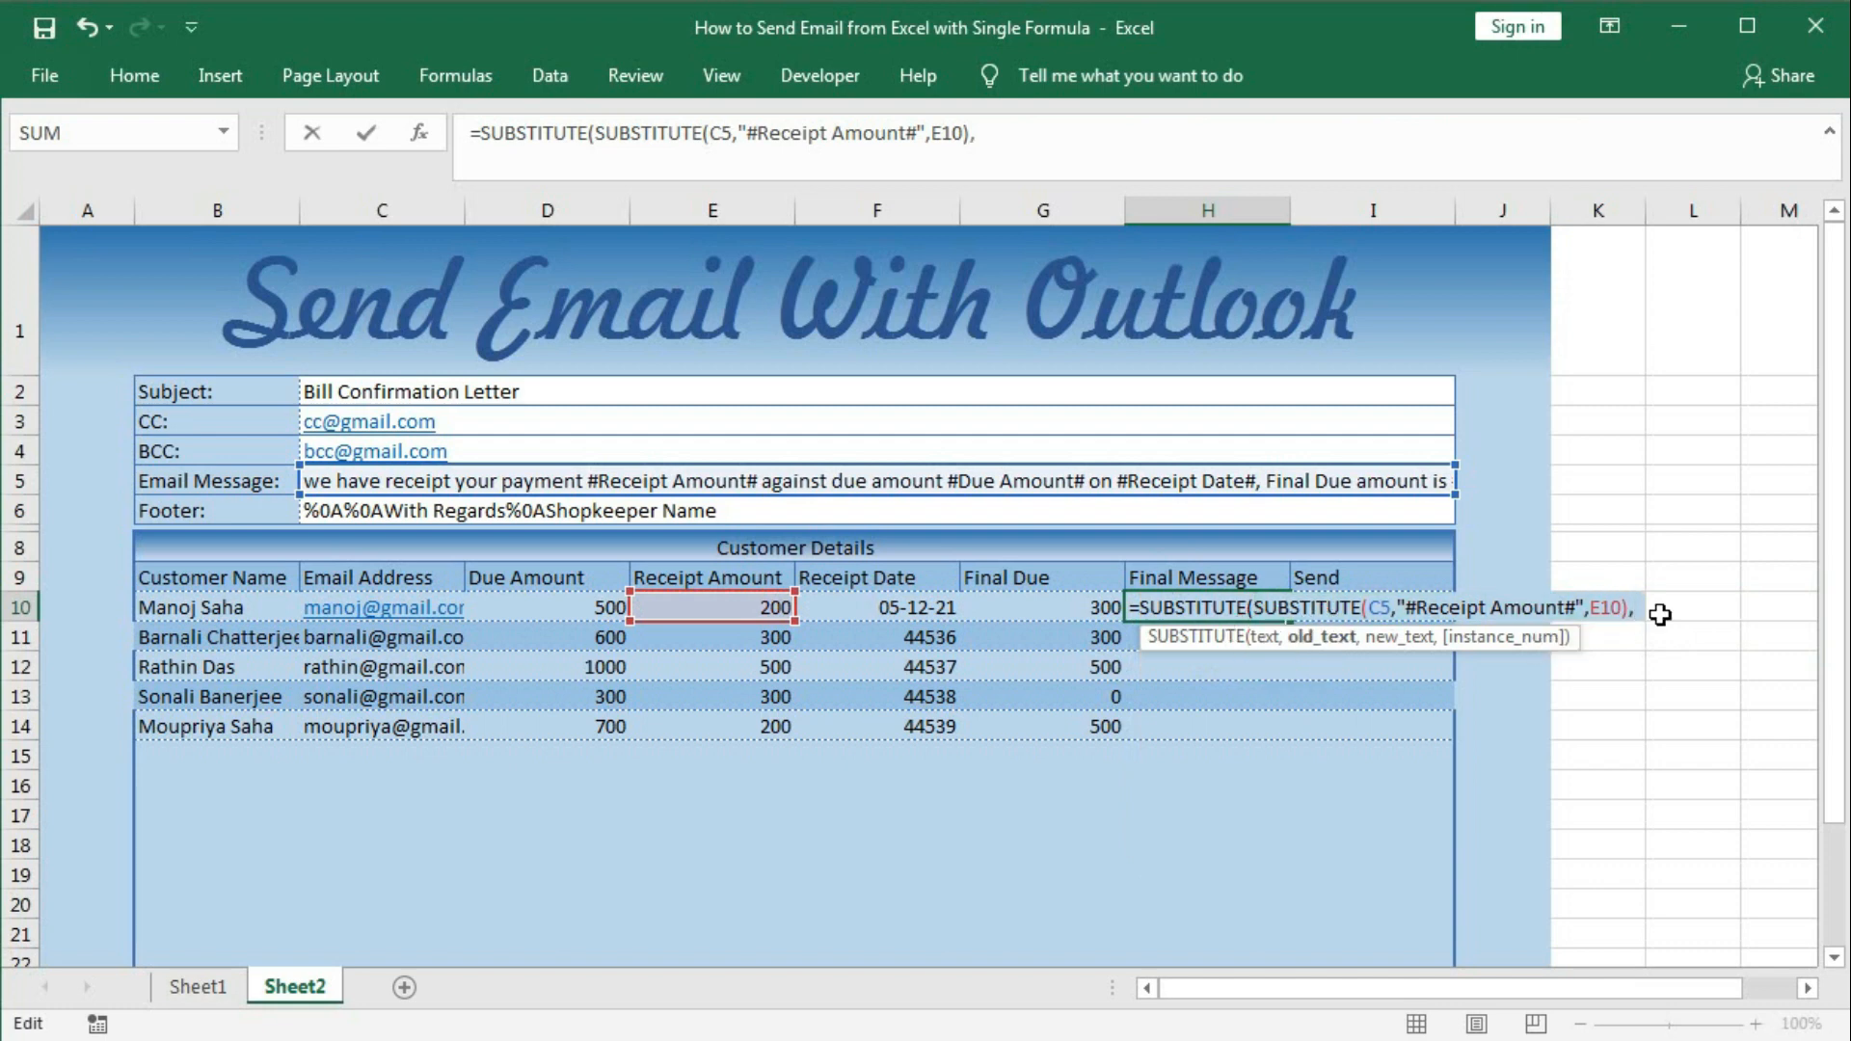
left_click(1266, 638)
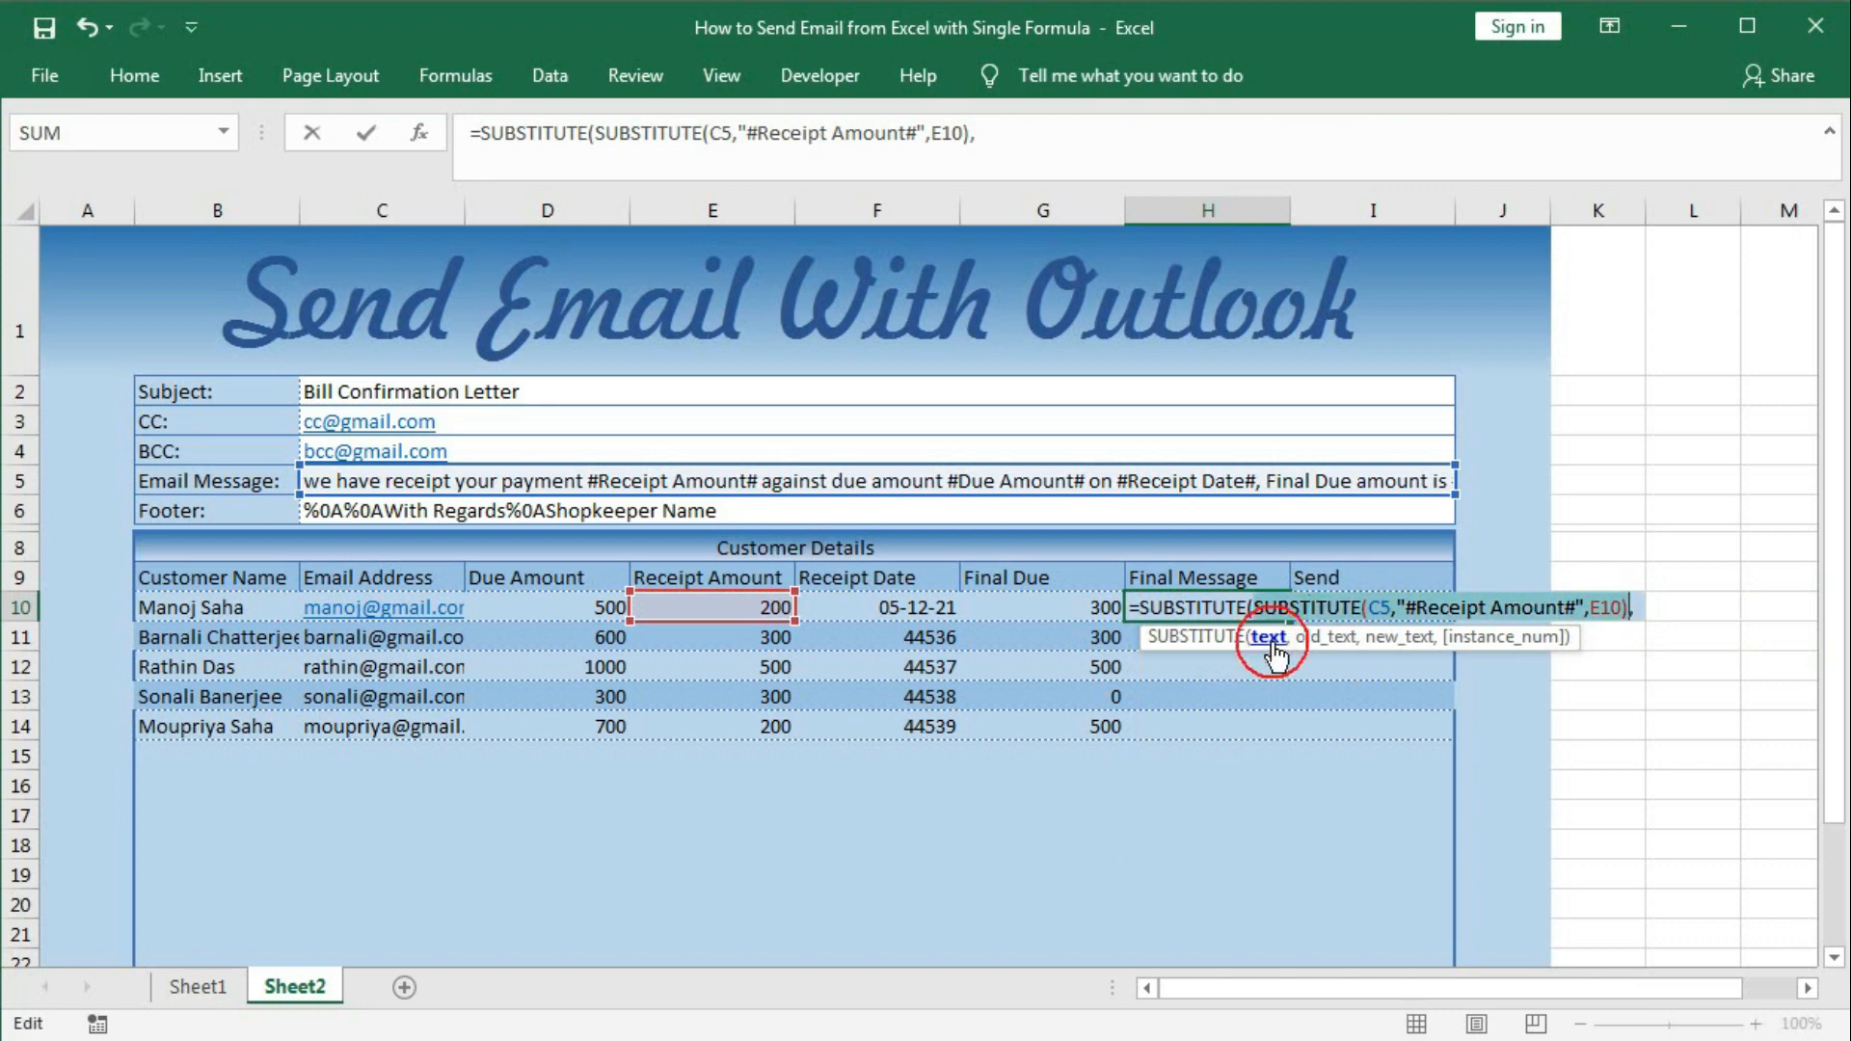
left_click(1327, 640)
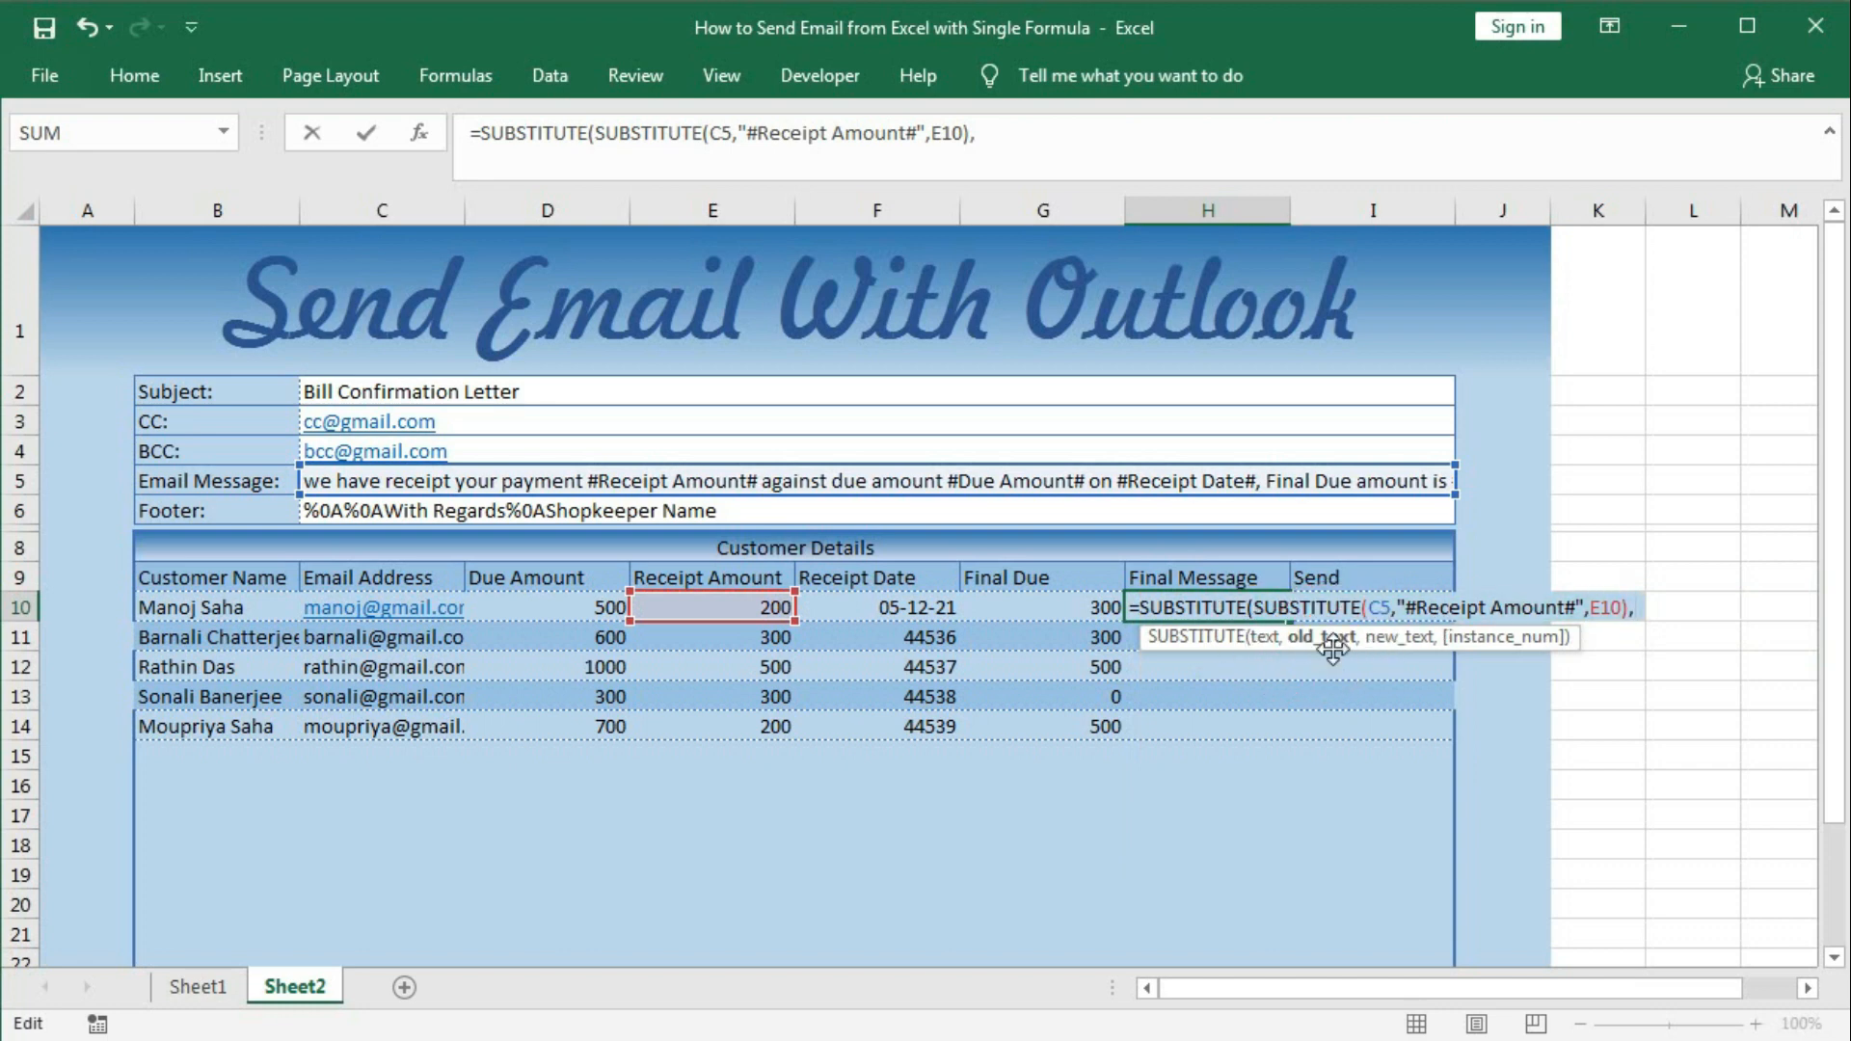
type("#")
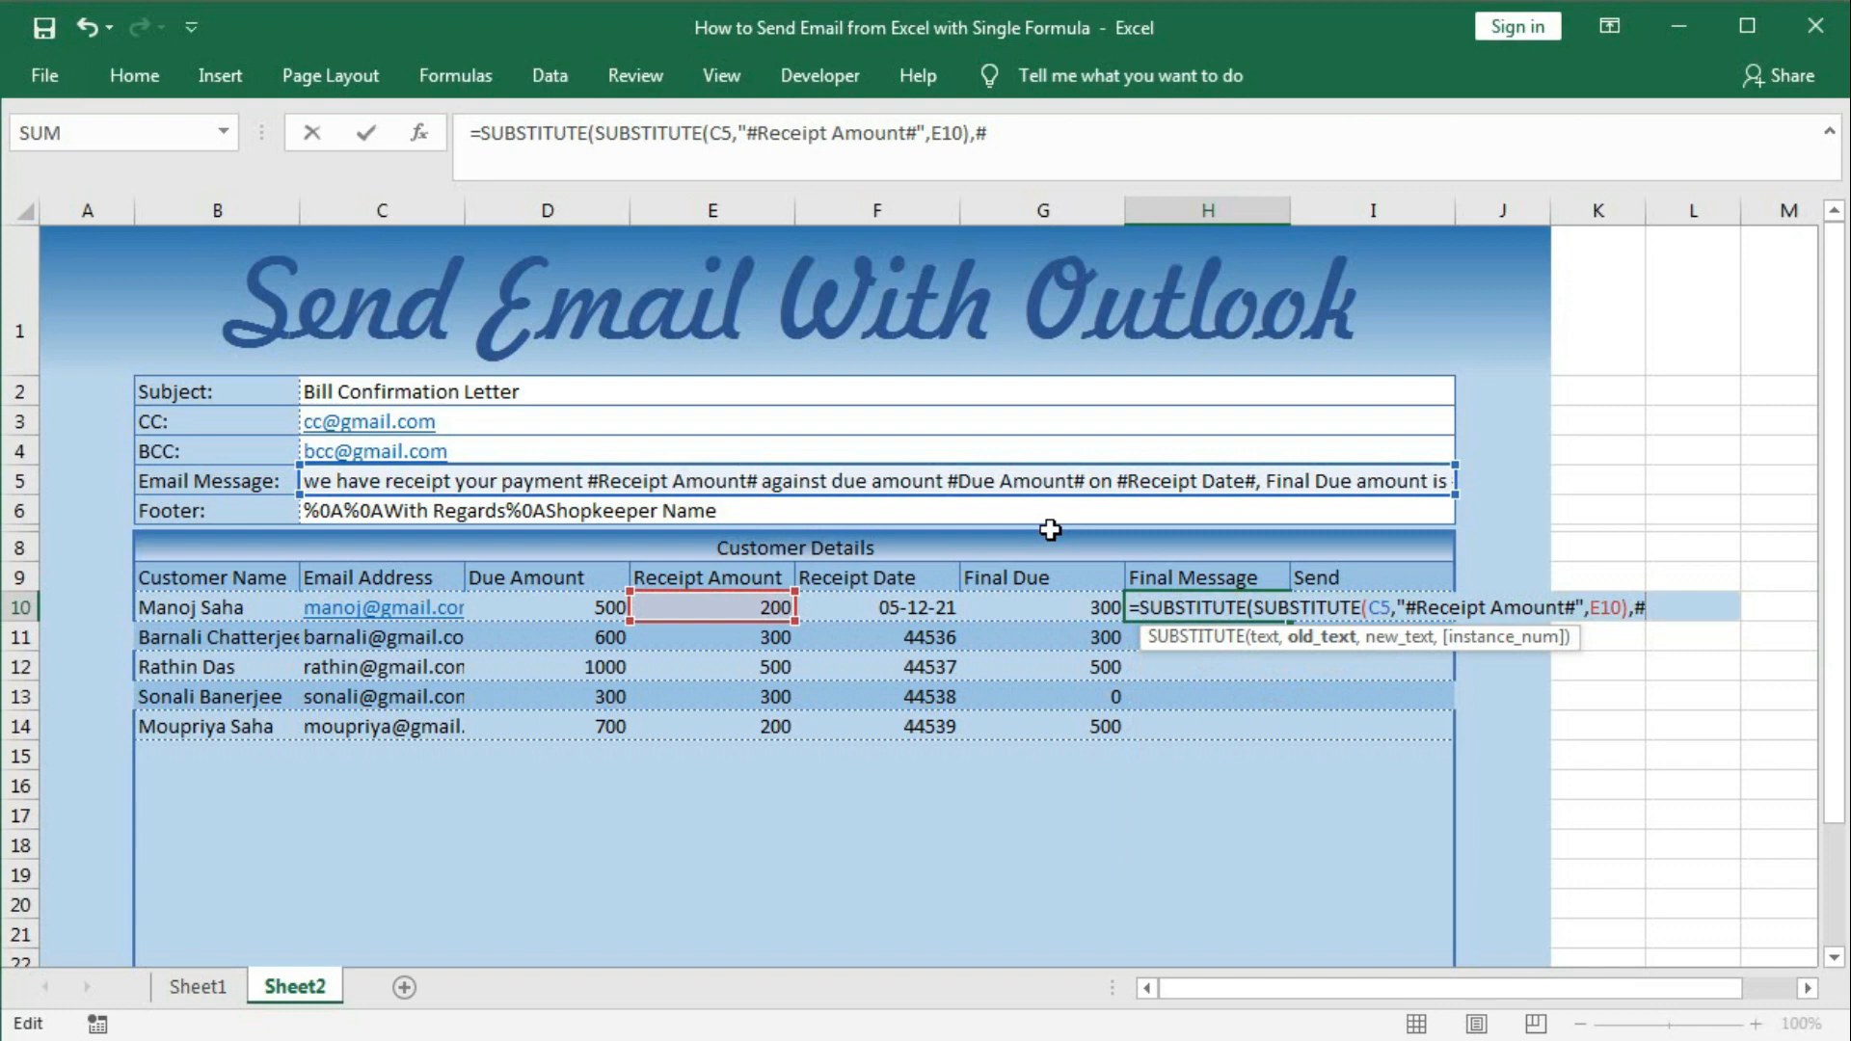
key("BackSpace")
type("\"#Due AM")
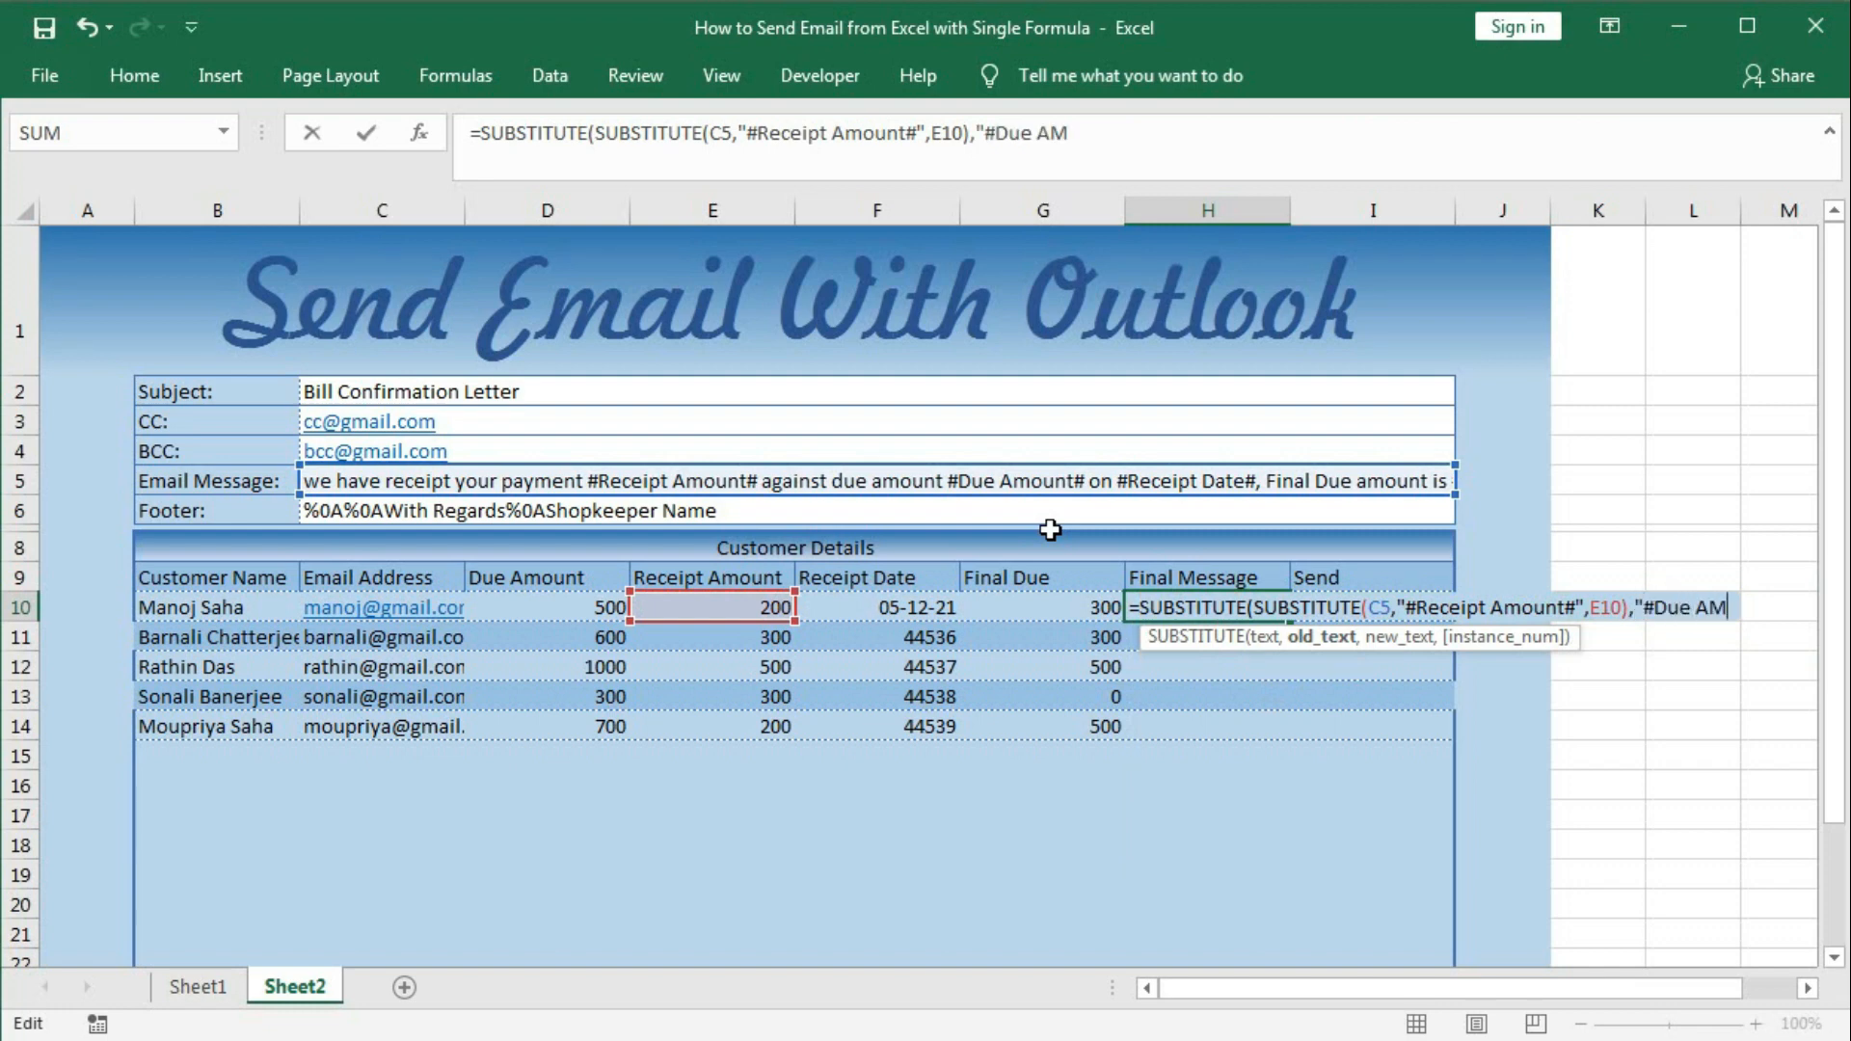
key("BackSpace")
type("mount#\"")
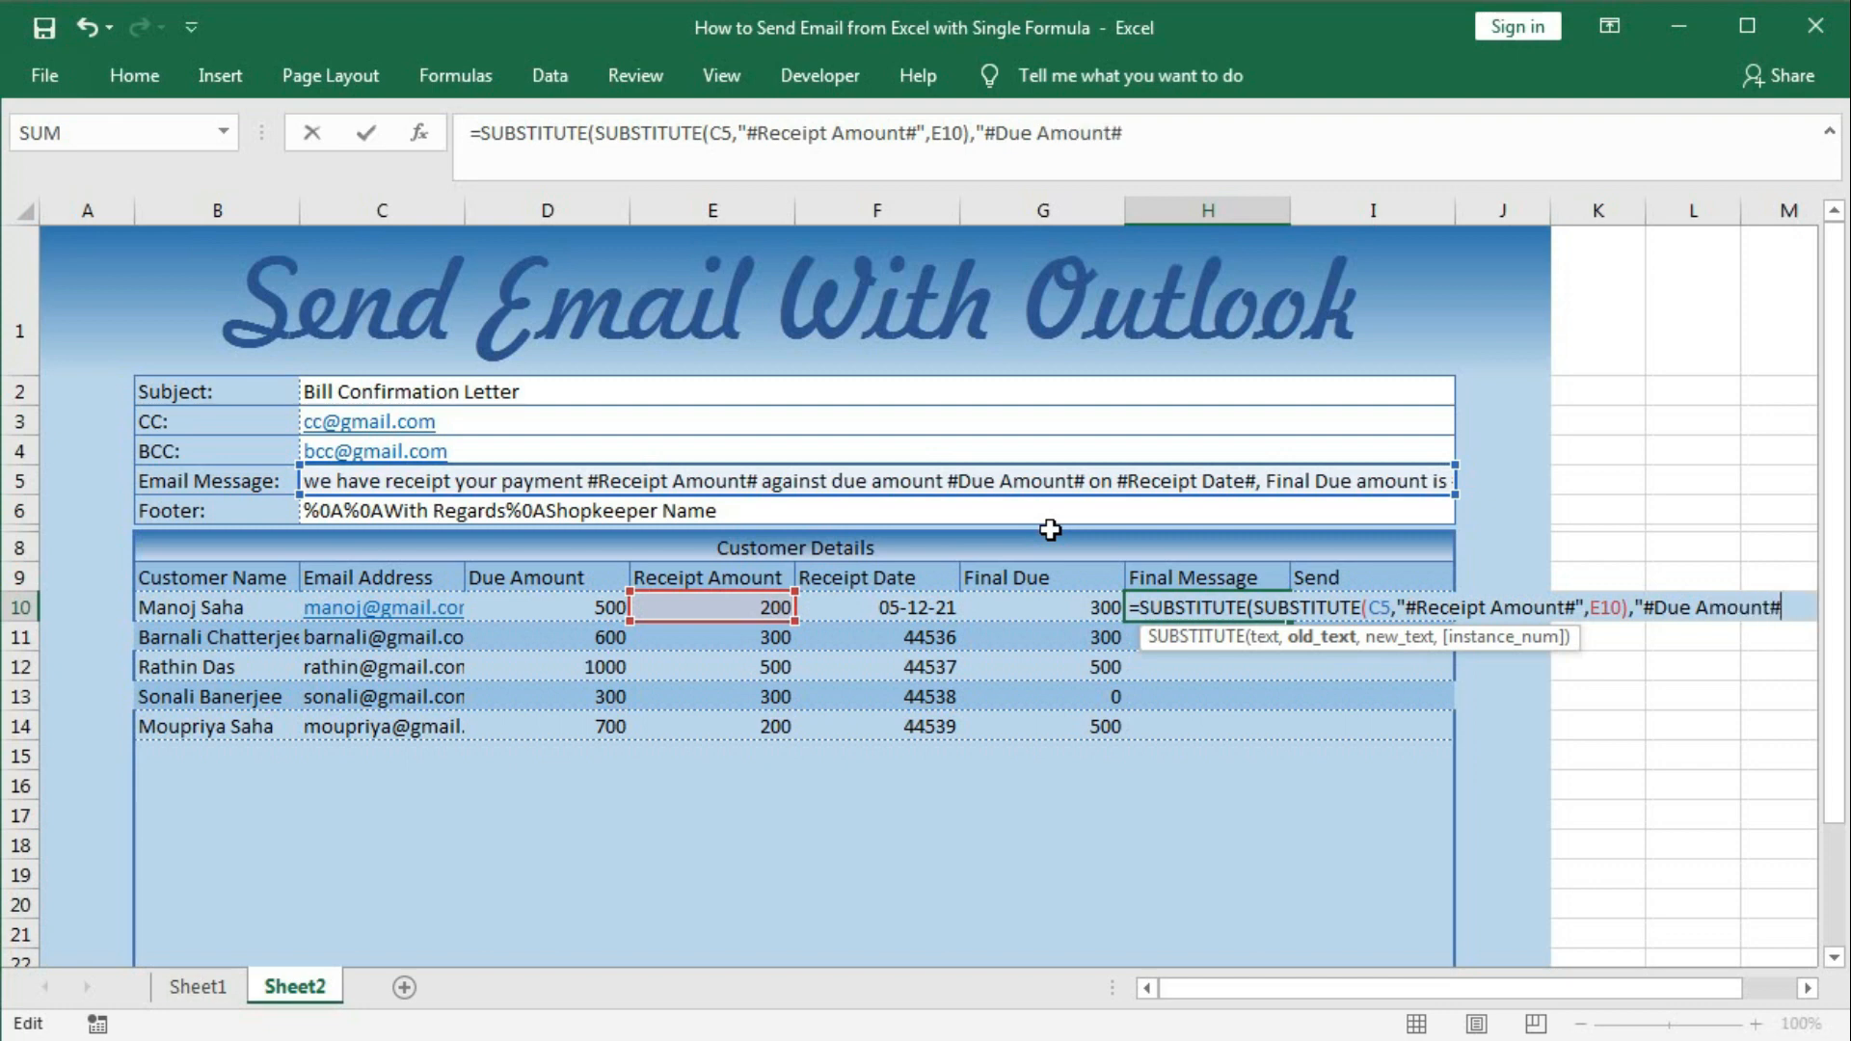
type(",")
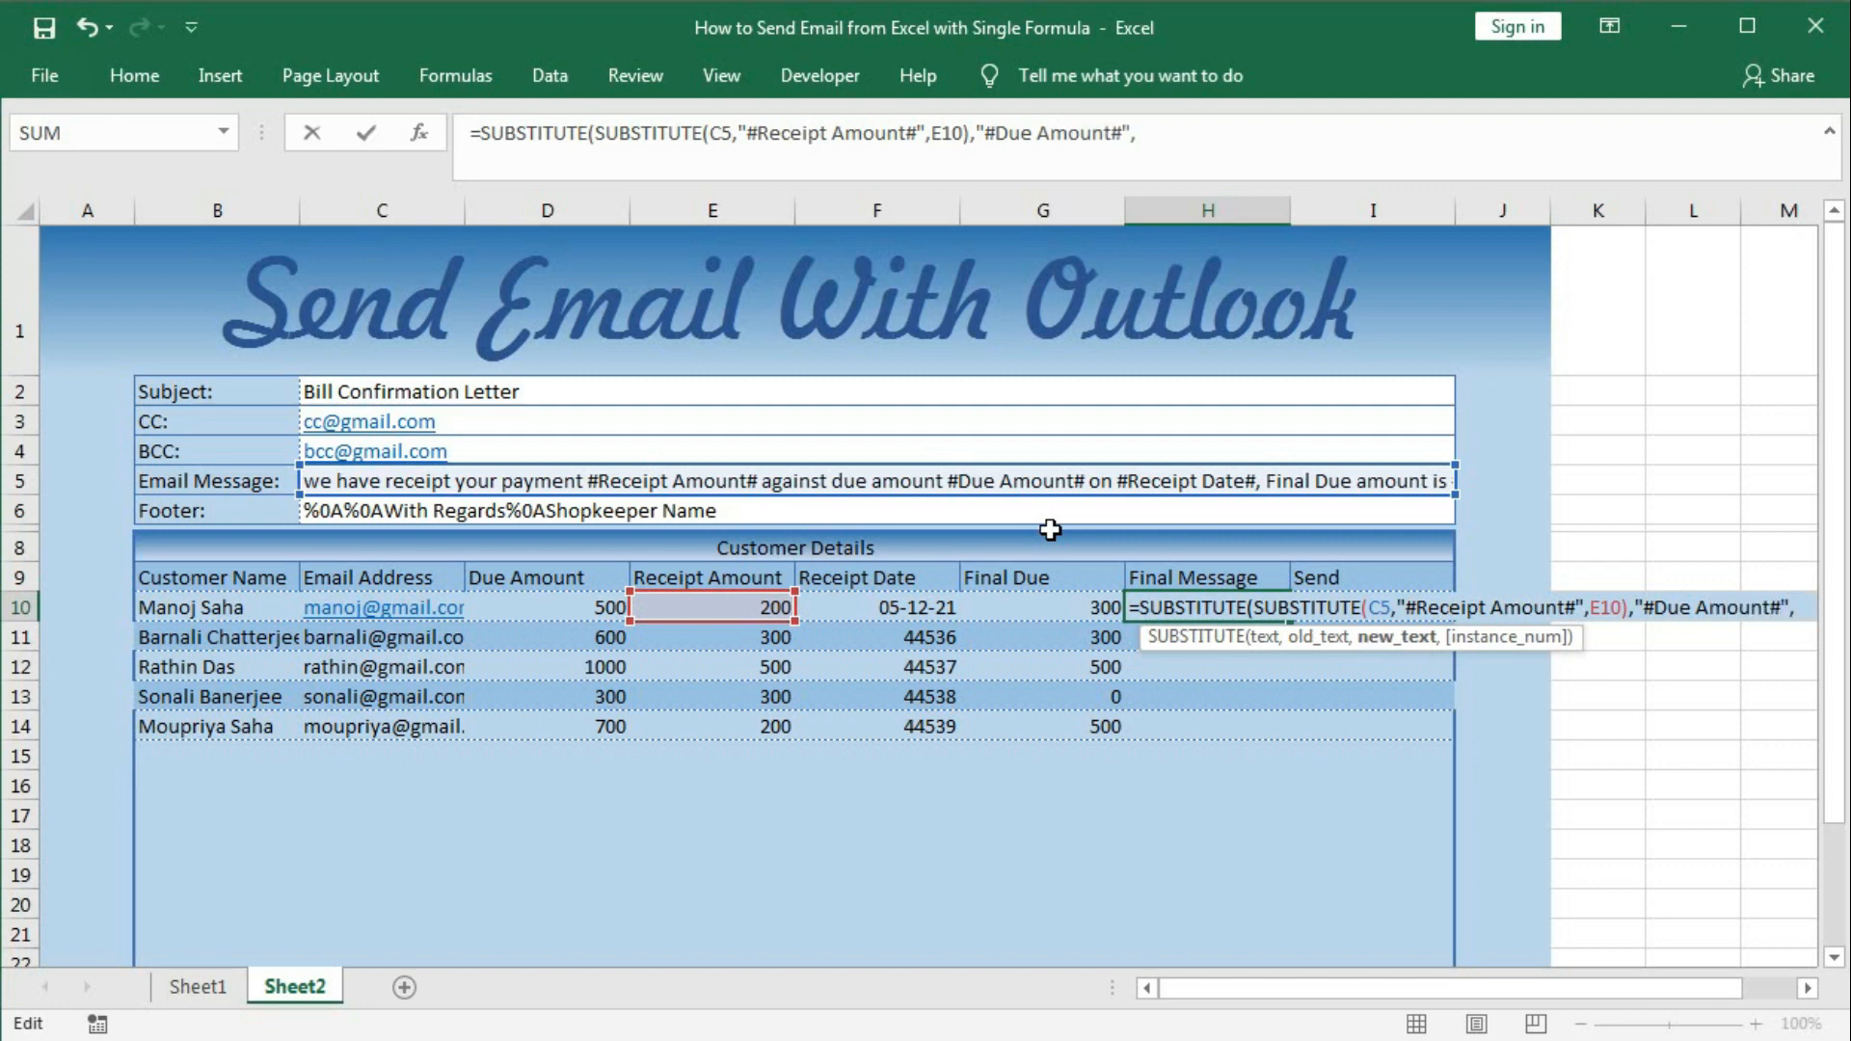
left_click(581, 608)
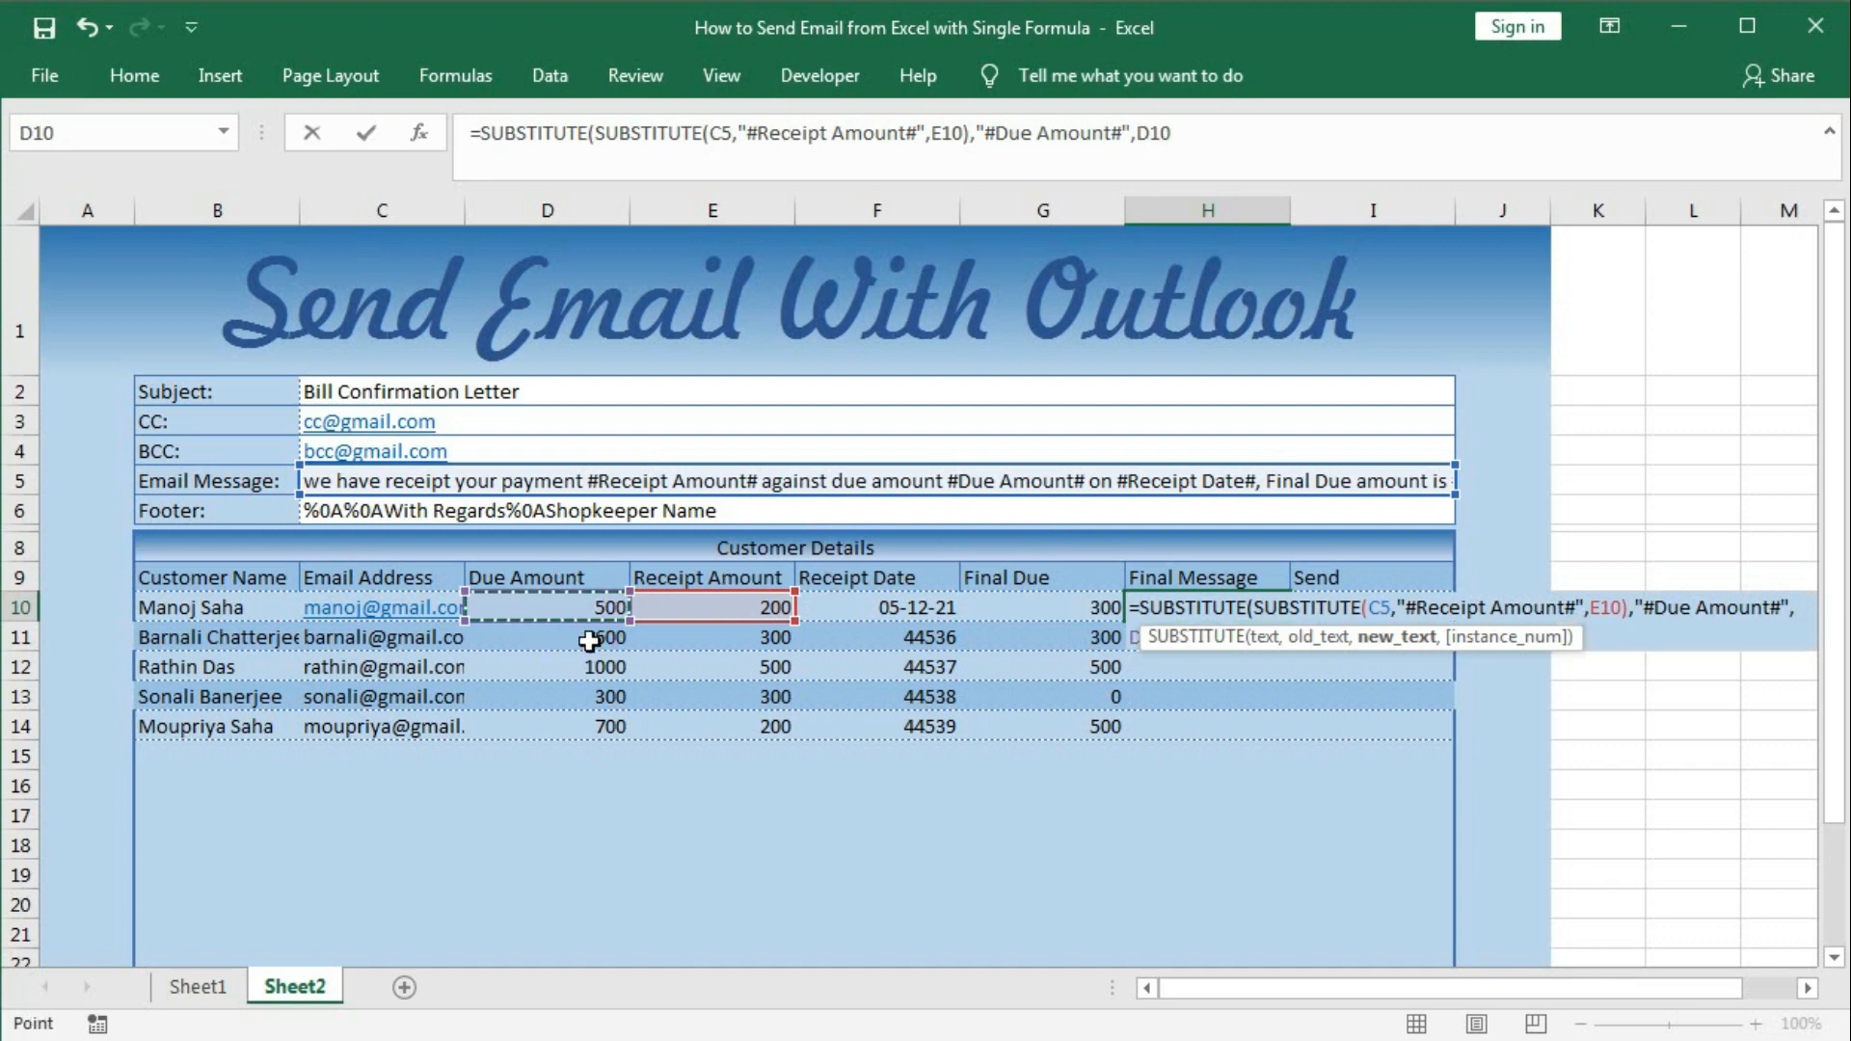
type(")")
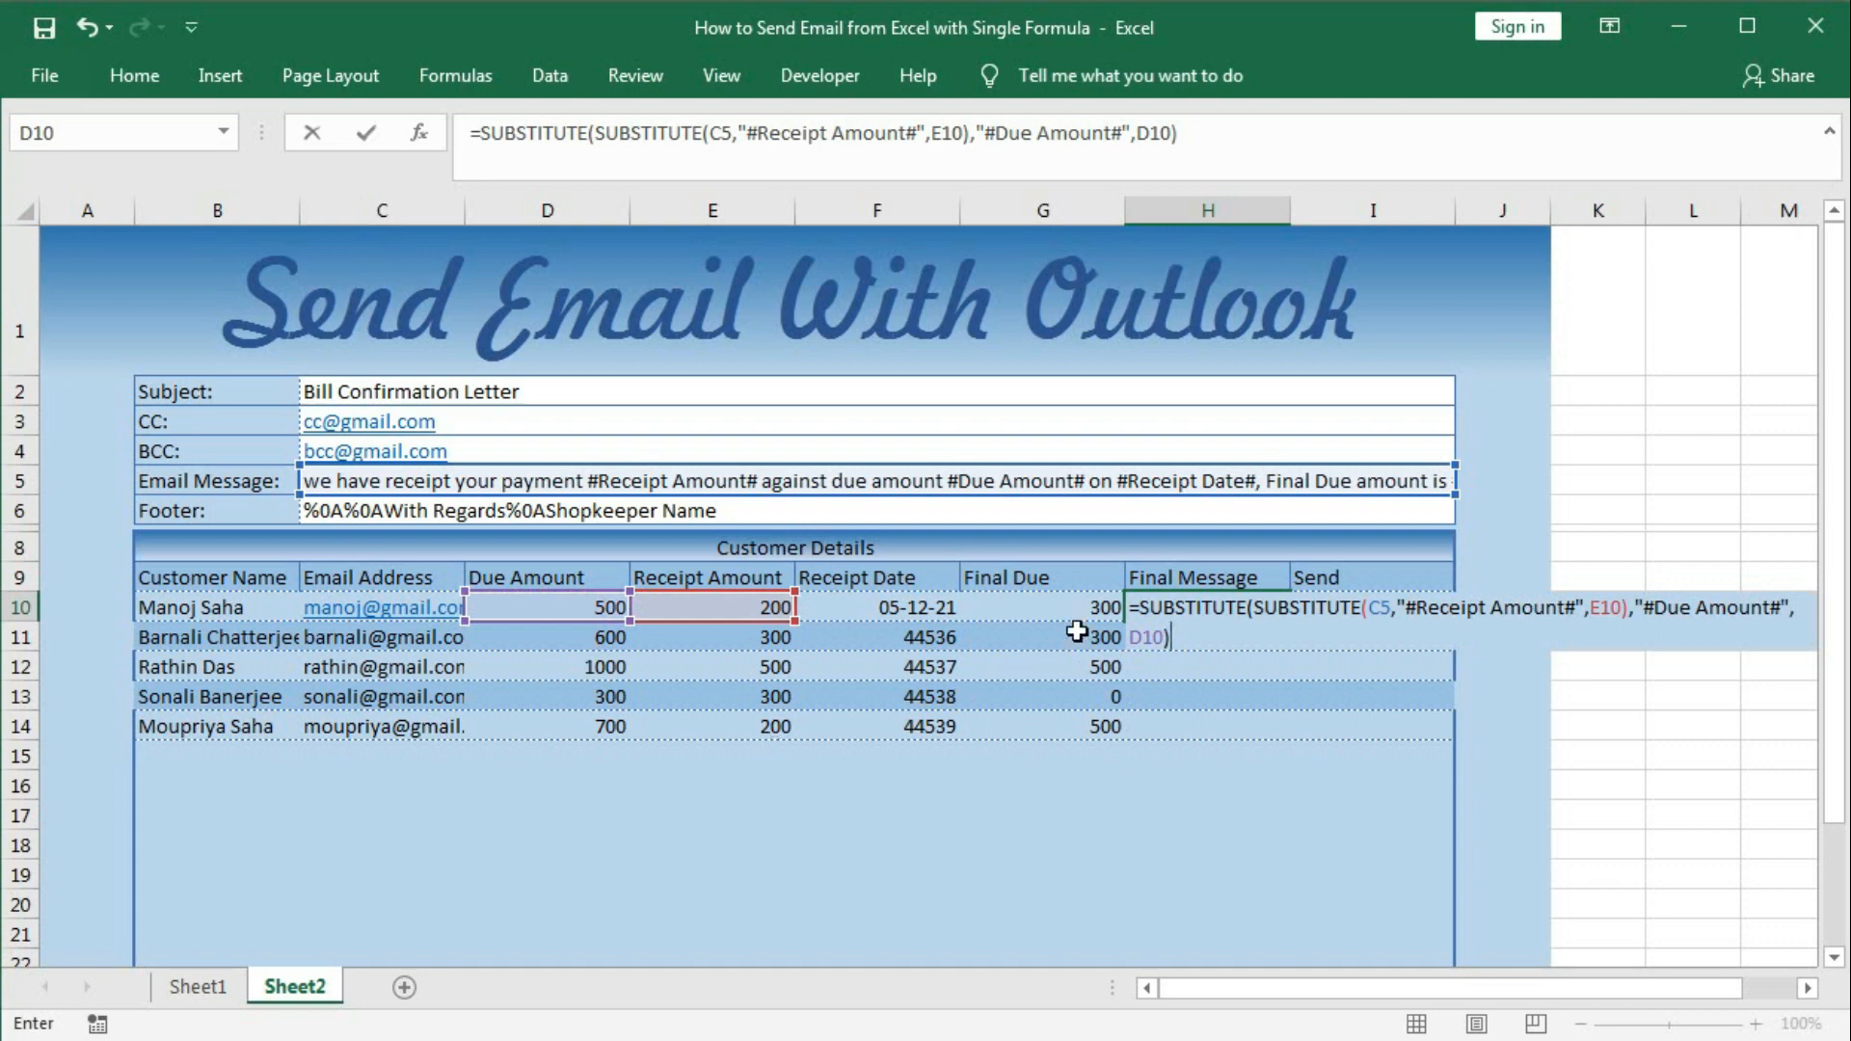
Preview the nested formula with F9, restore it, and begin a third SUBSTITUTE wrapper.
left_click(1142, 607)
left_click_drag(1143, 607, 1198, 656)
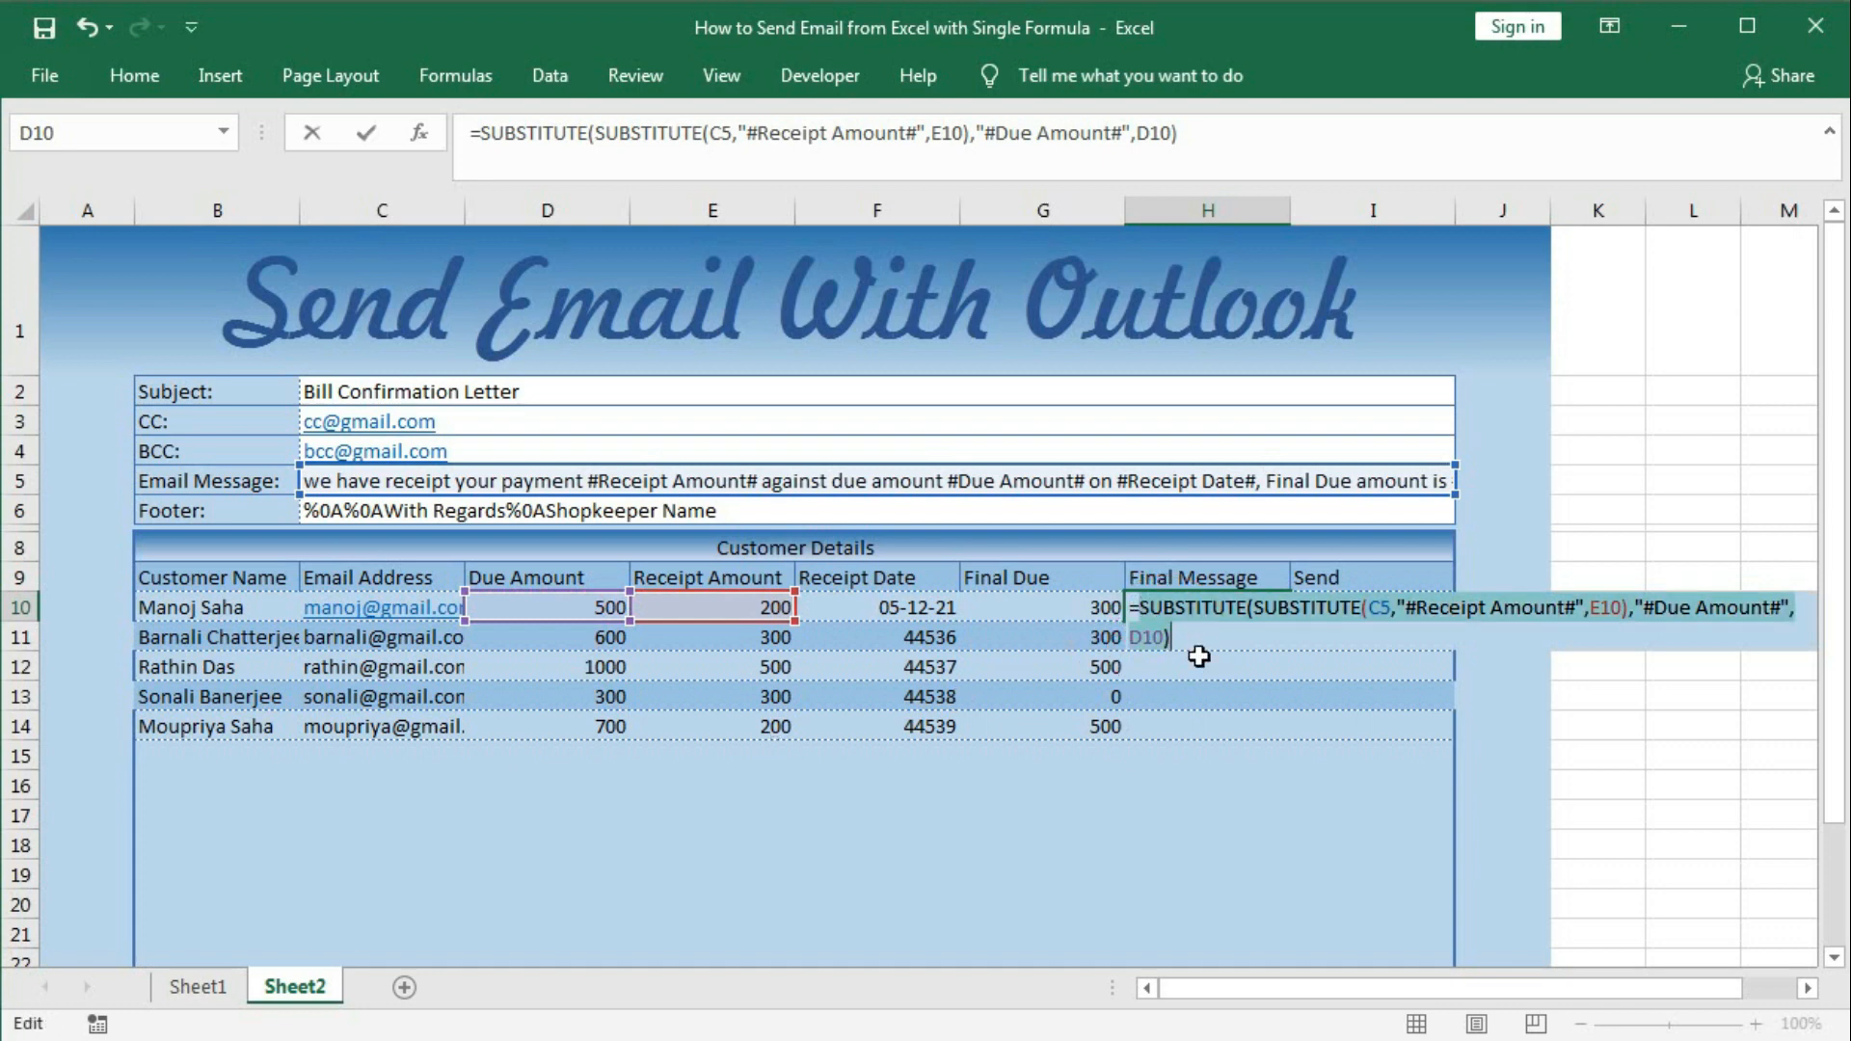
key("F9")
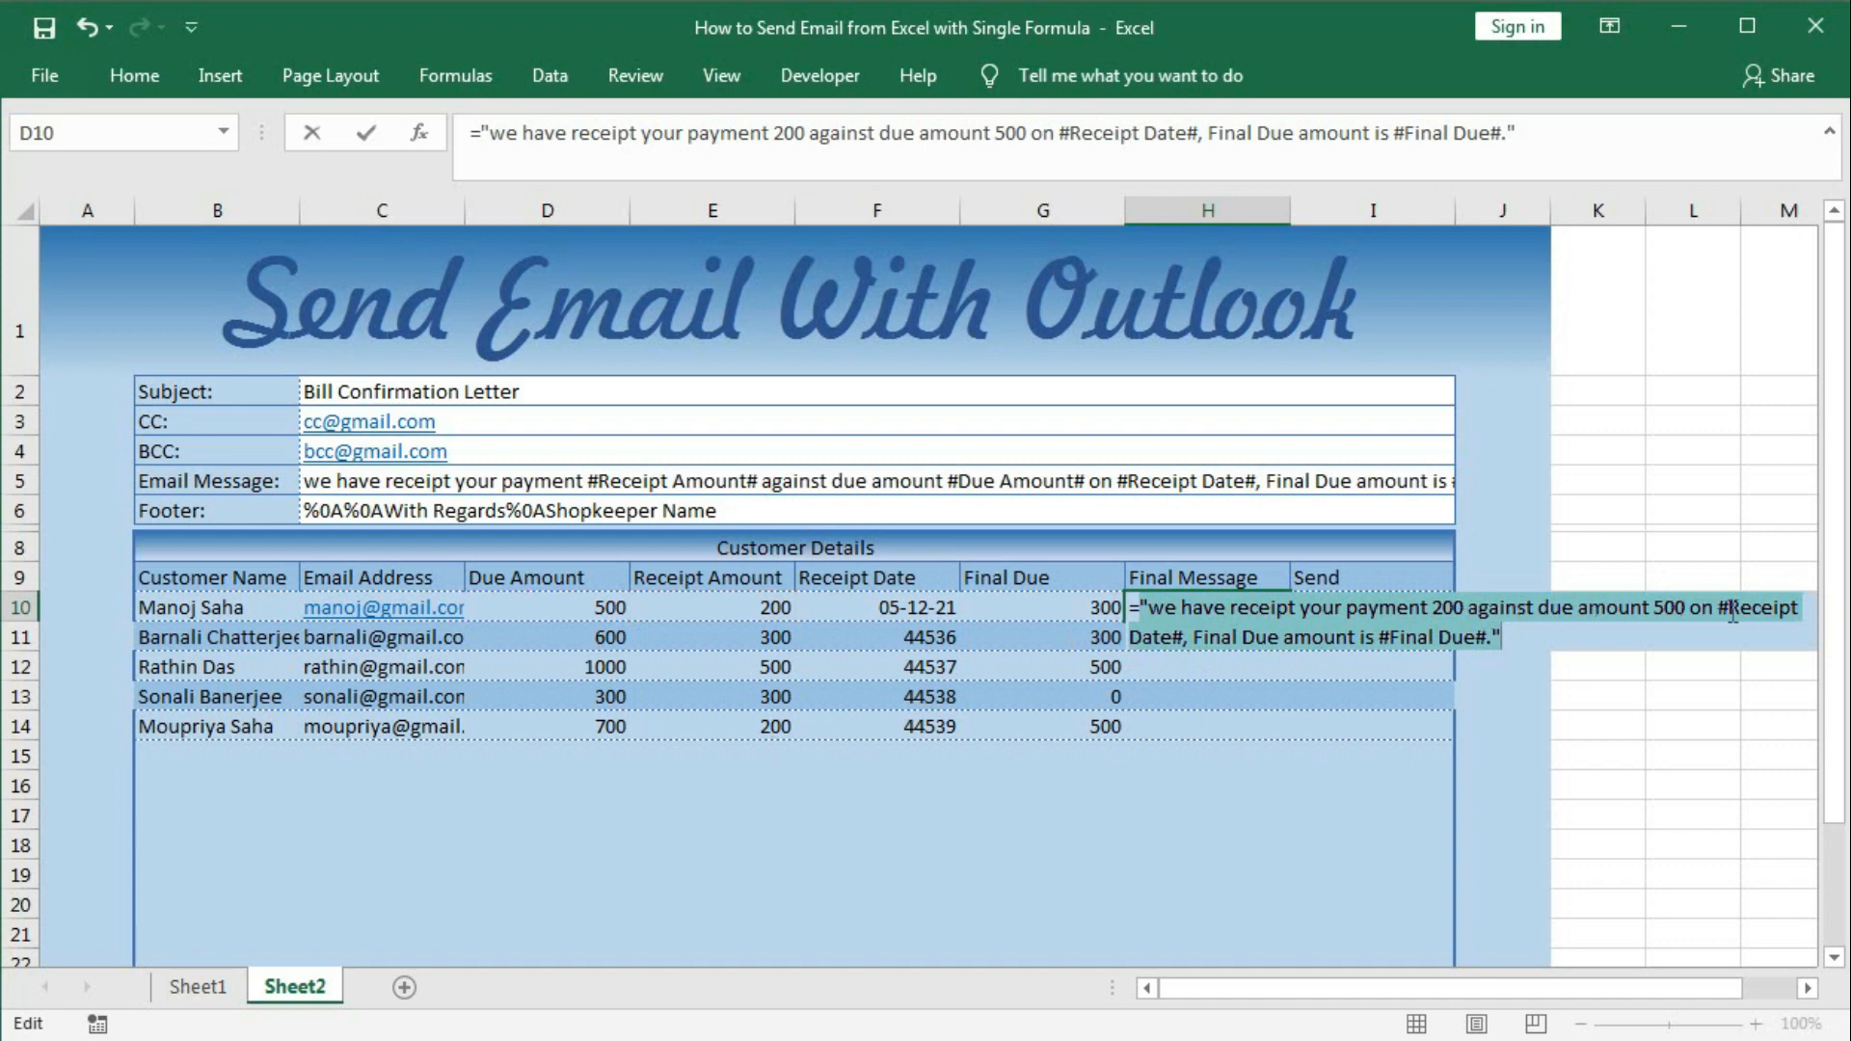
key("ctrl+z")
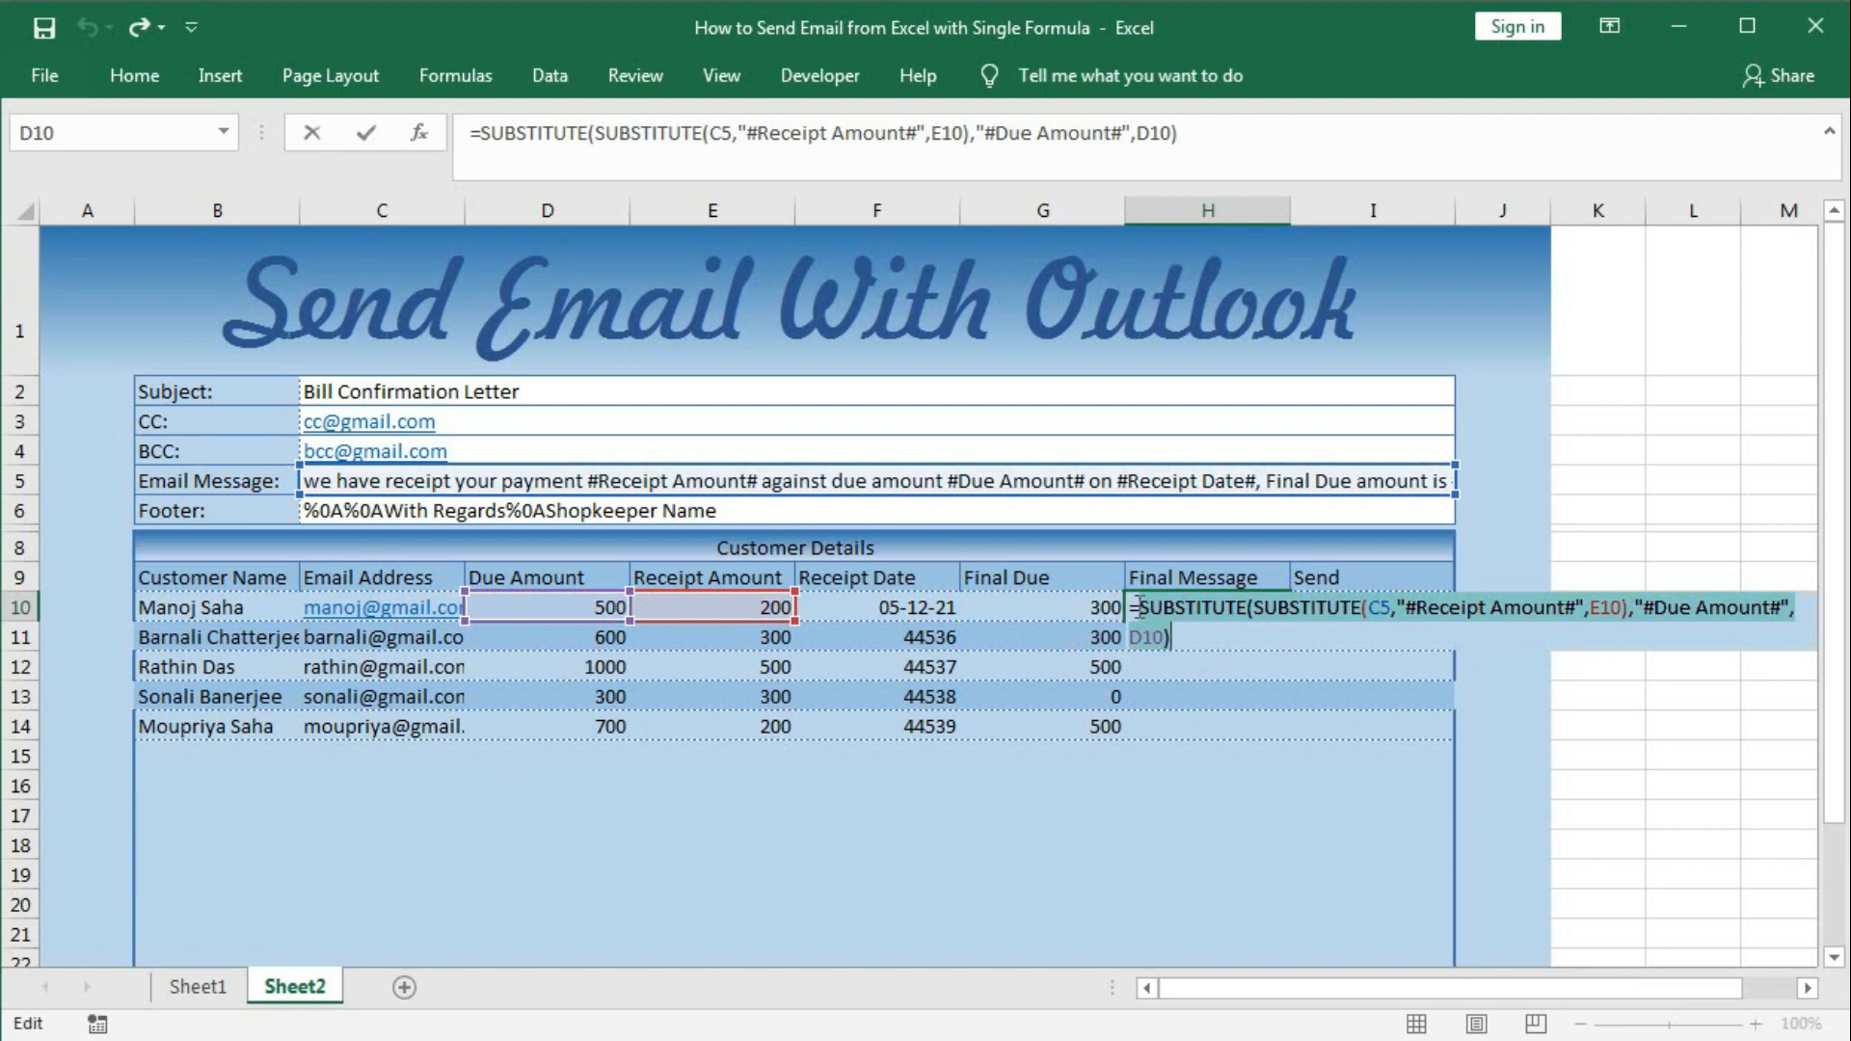
left_click(1225, 632)
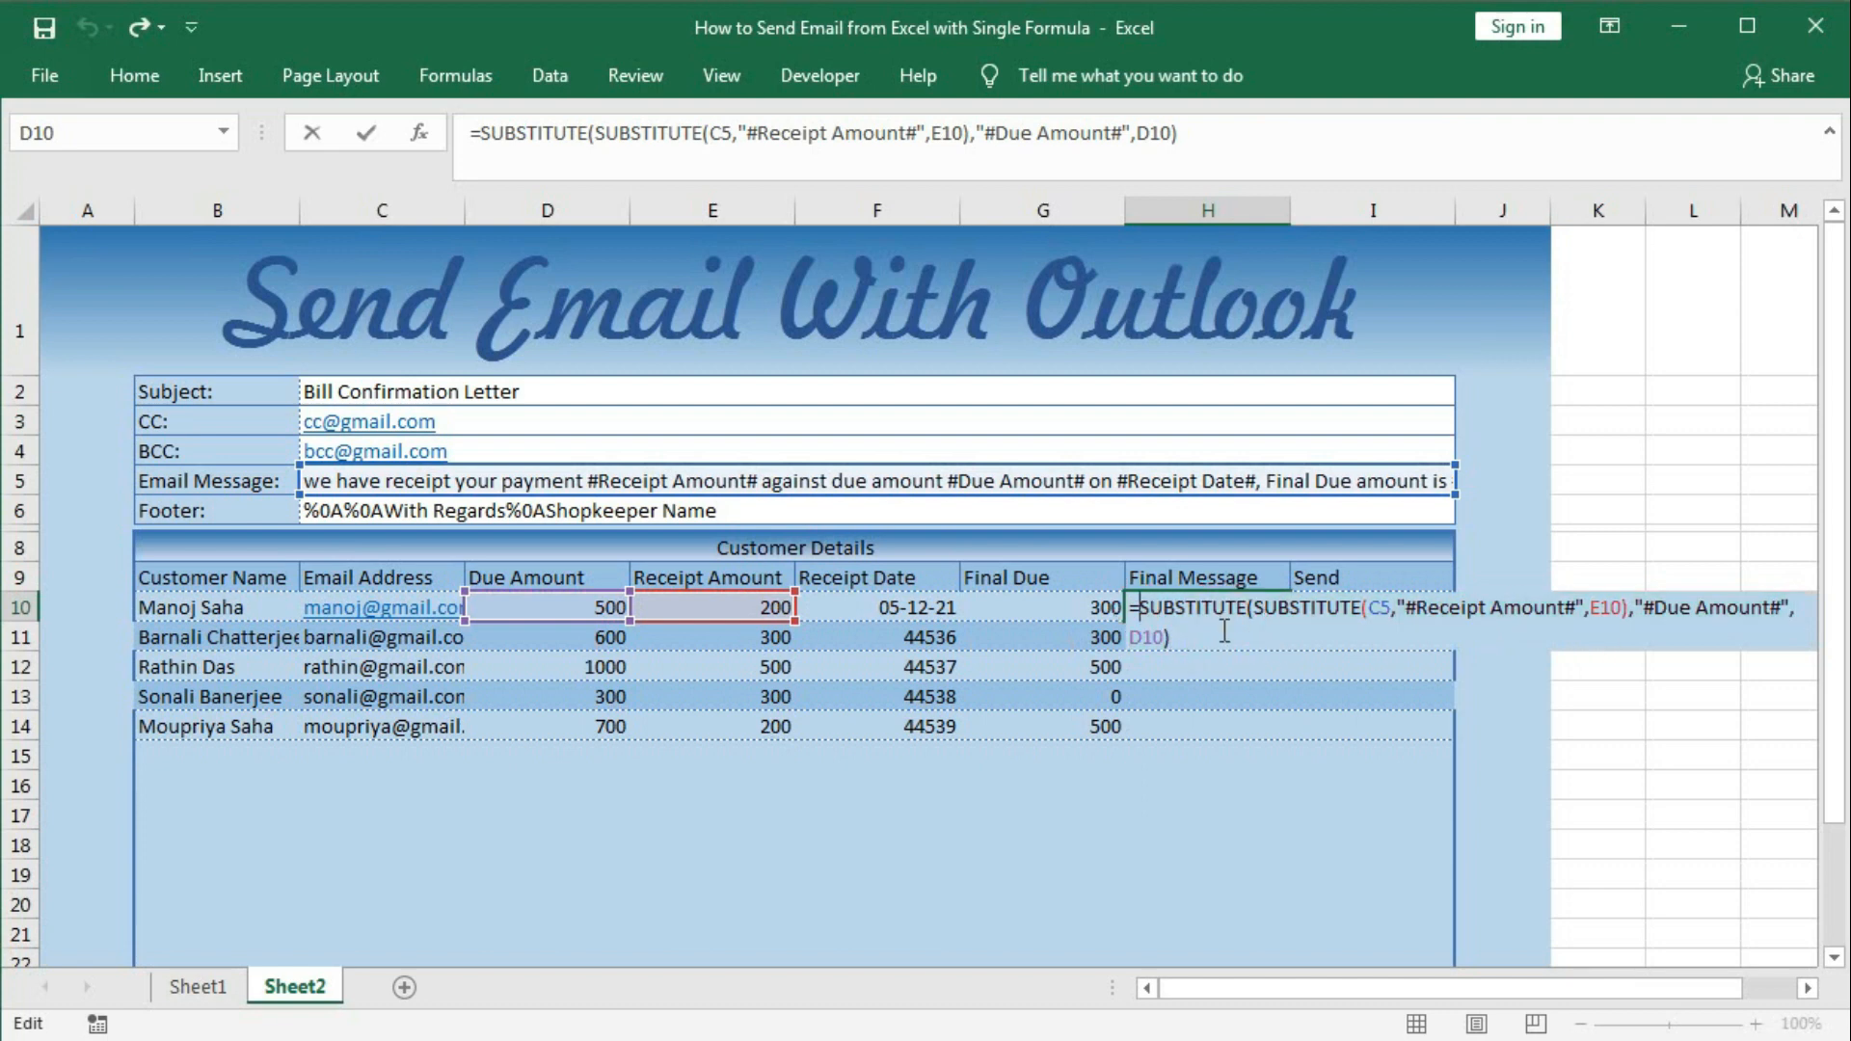
type("SUB")
key("Tab")
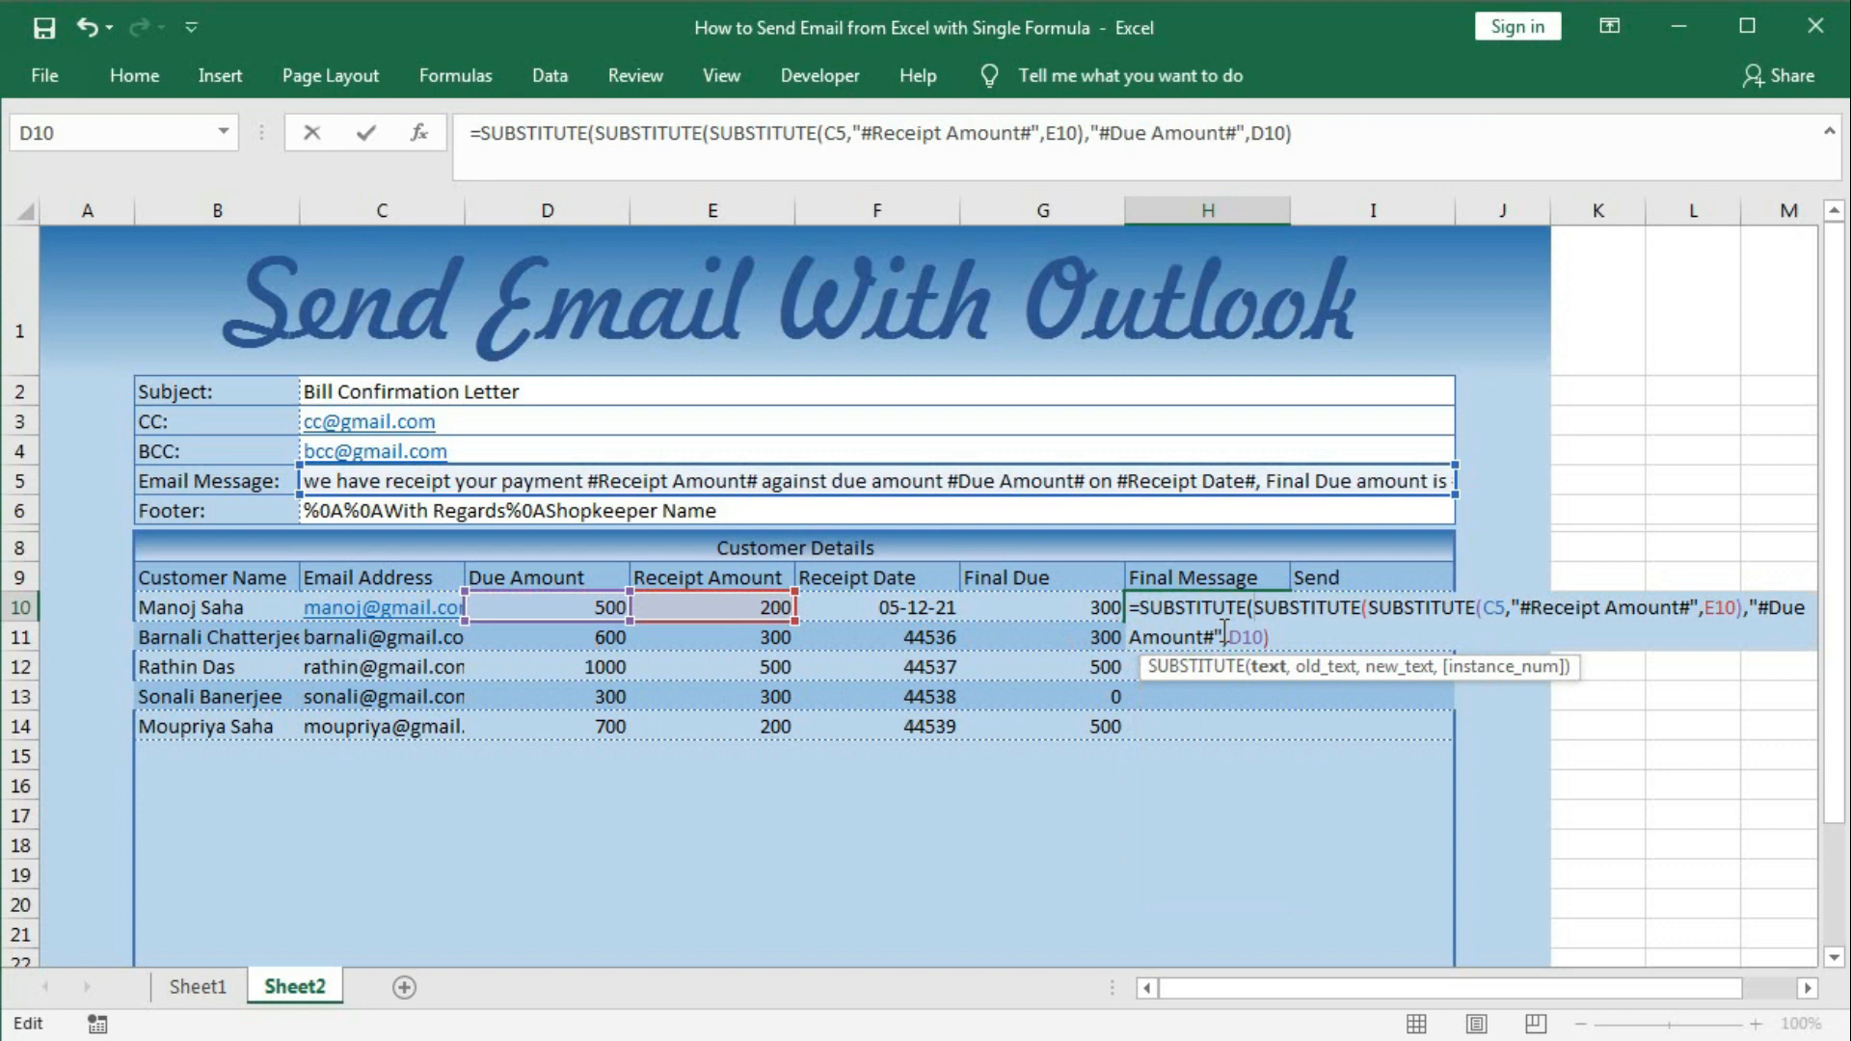
Complete the third SUBSTITUTE replacing "#Receipt Date#" with F10 and preview the result.
left_click(1269, 667)
left_click(1282, 638)
type(",\"#")
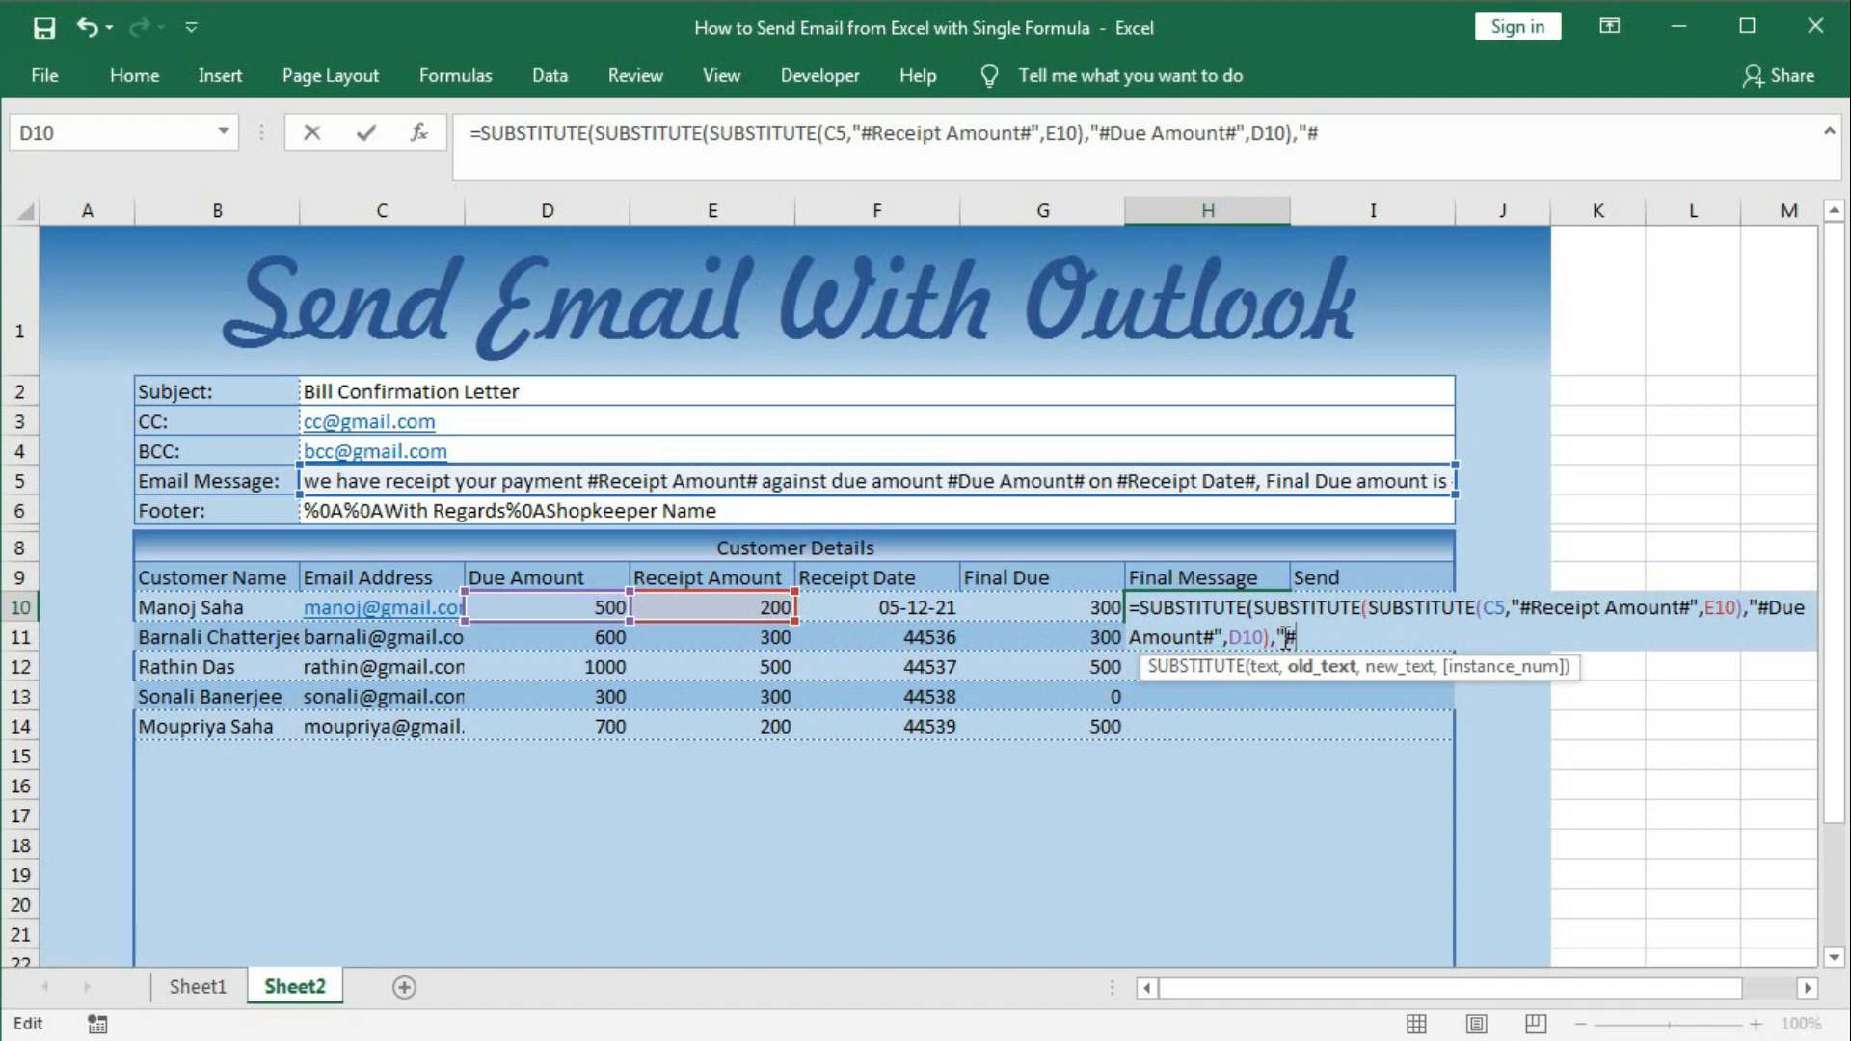
type("Receipt")
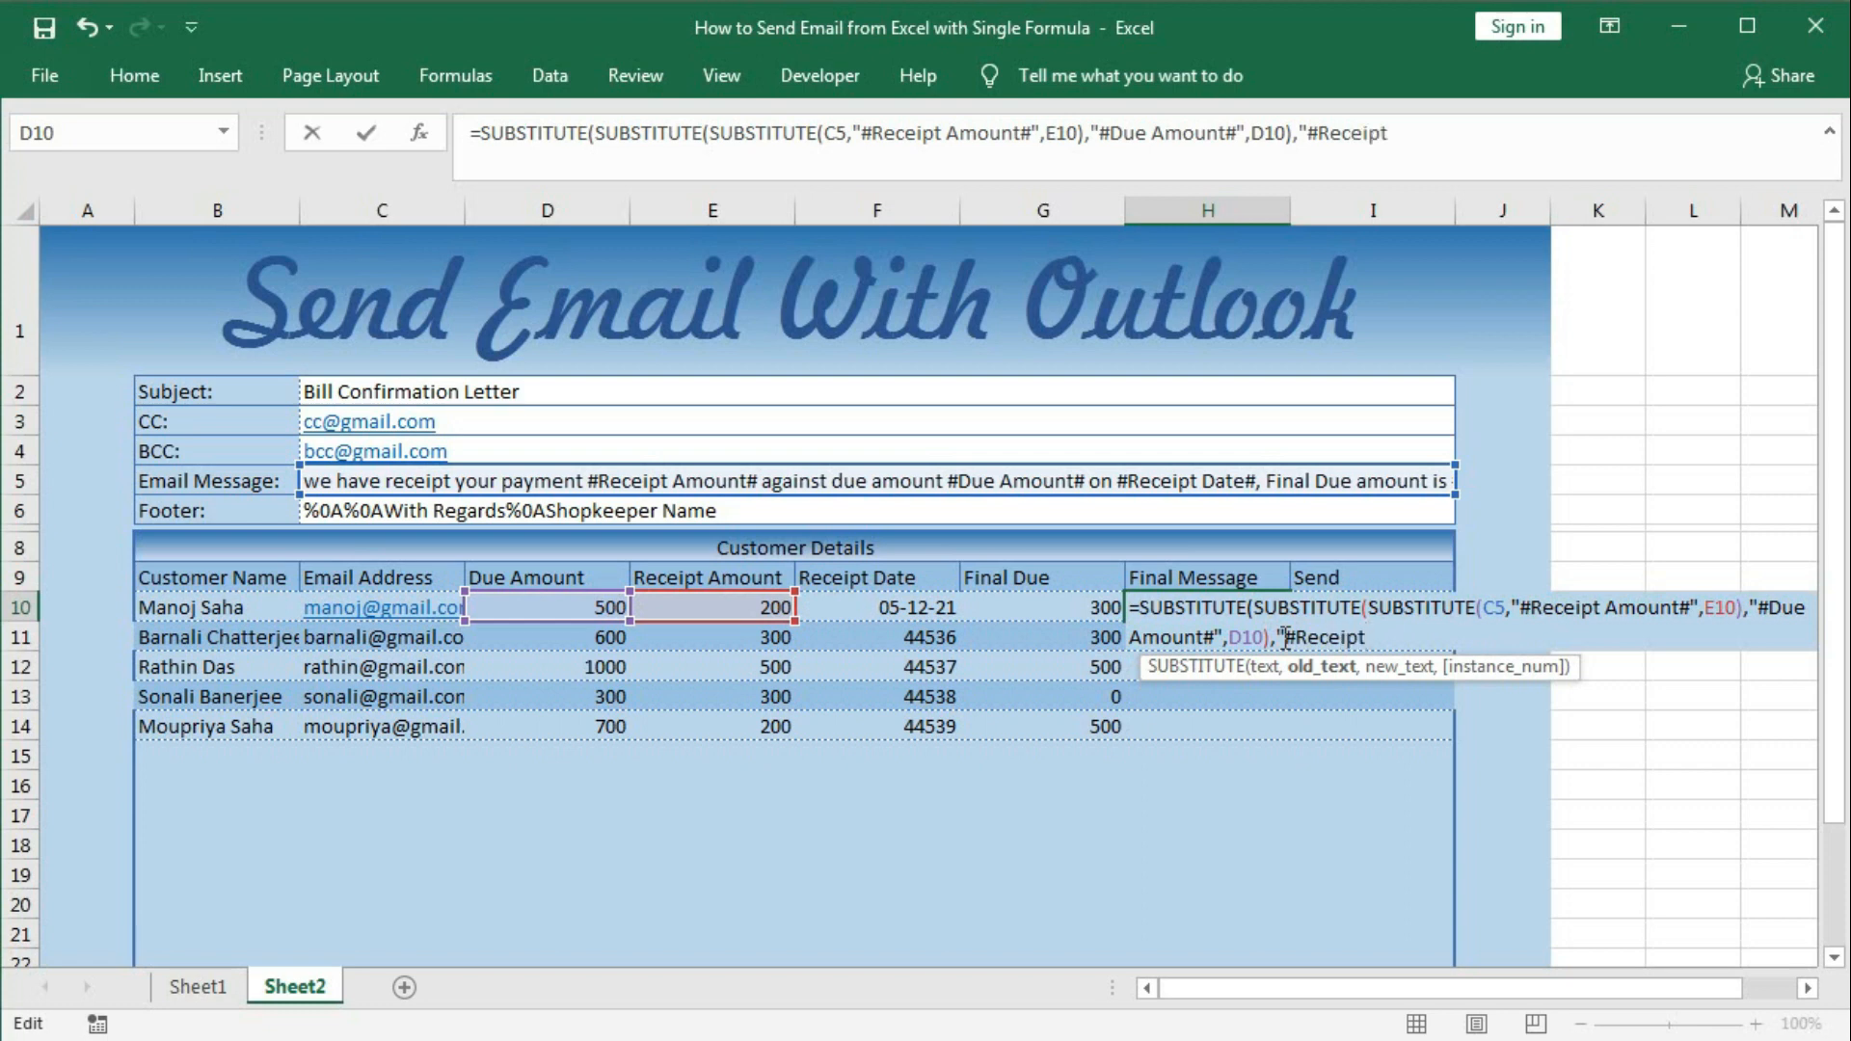
type(" Date#\",")
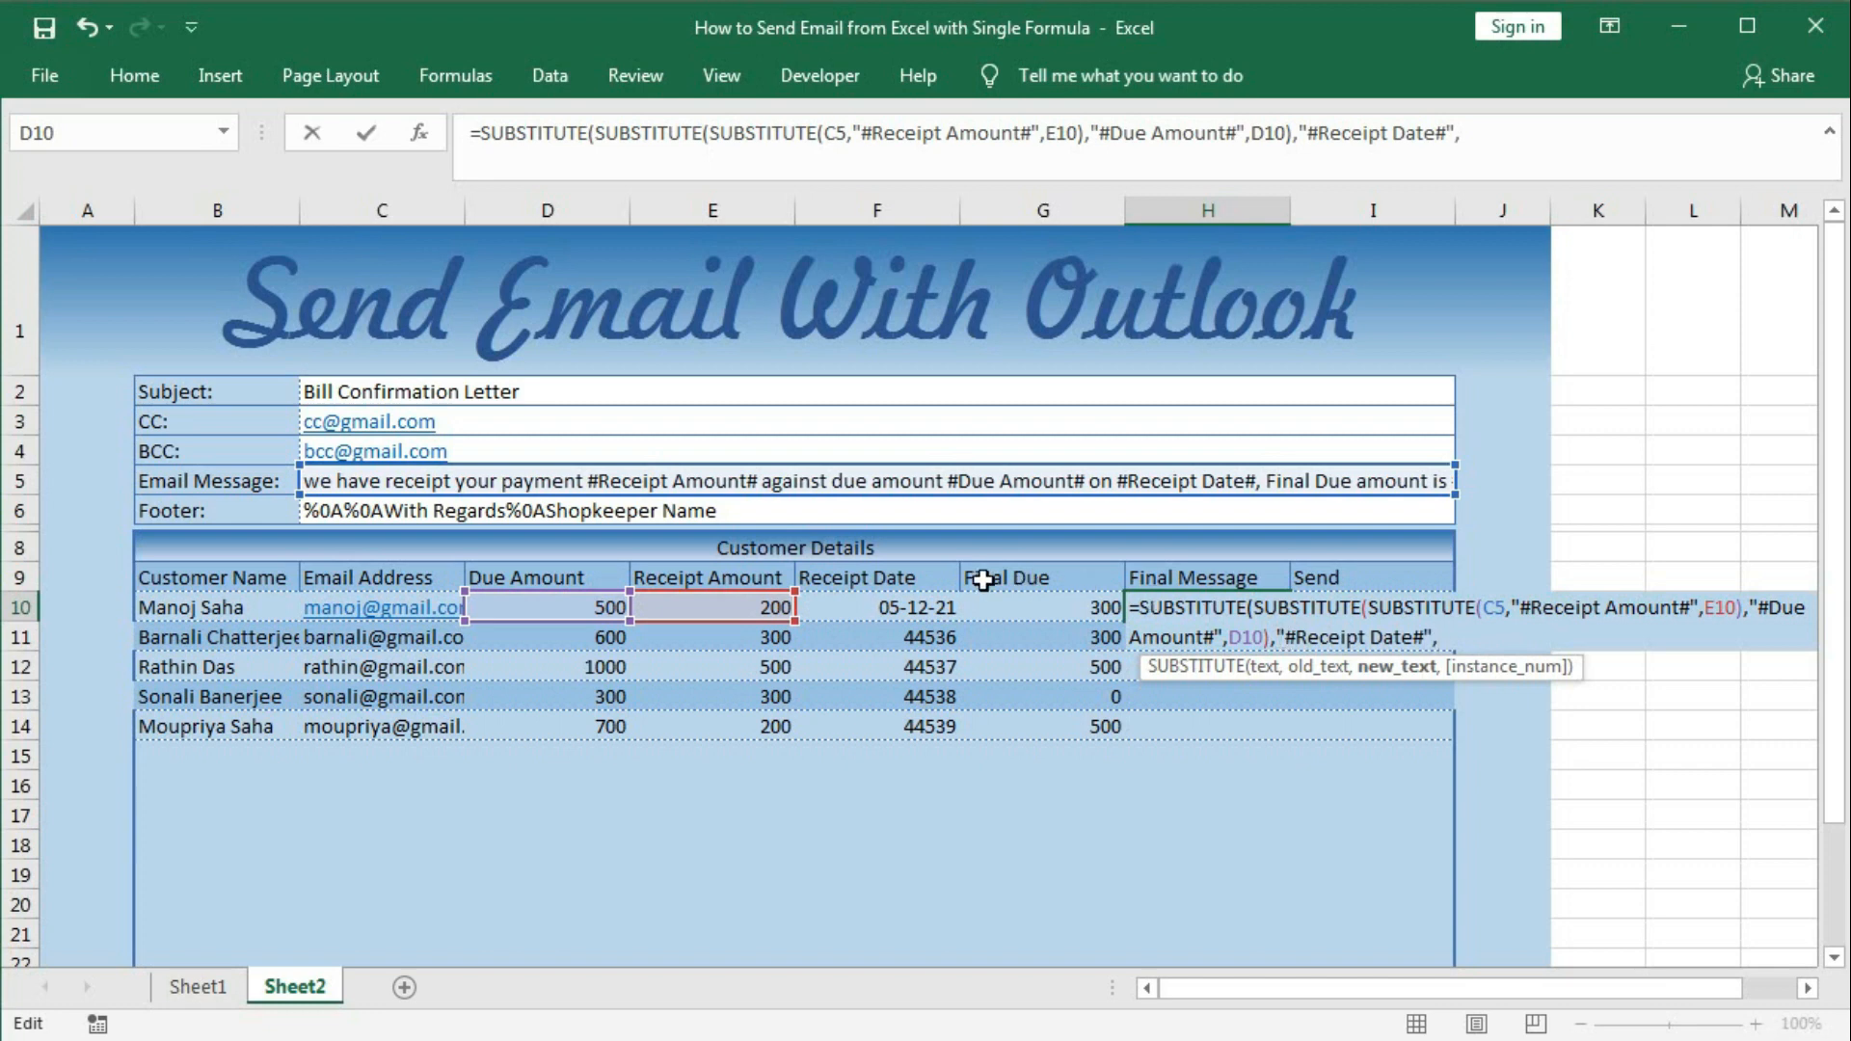
left_click(899, 602)
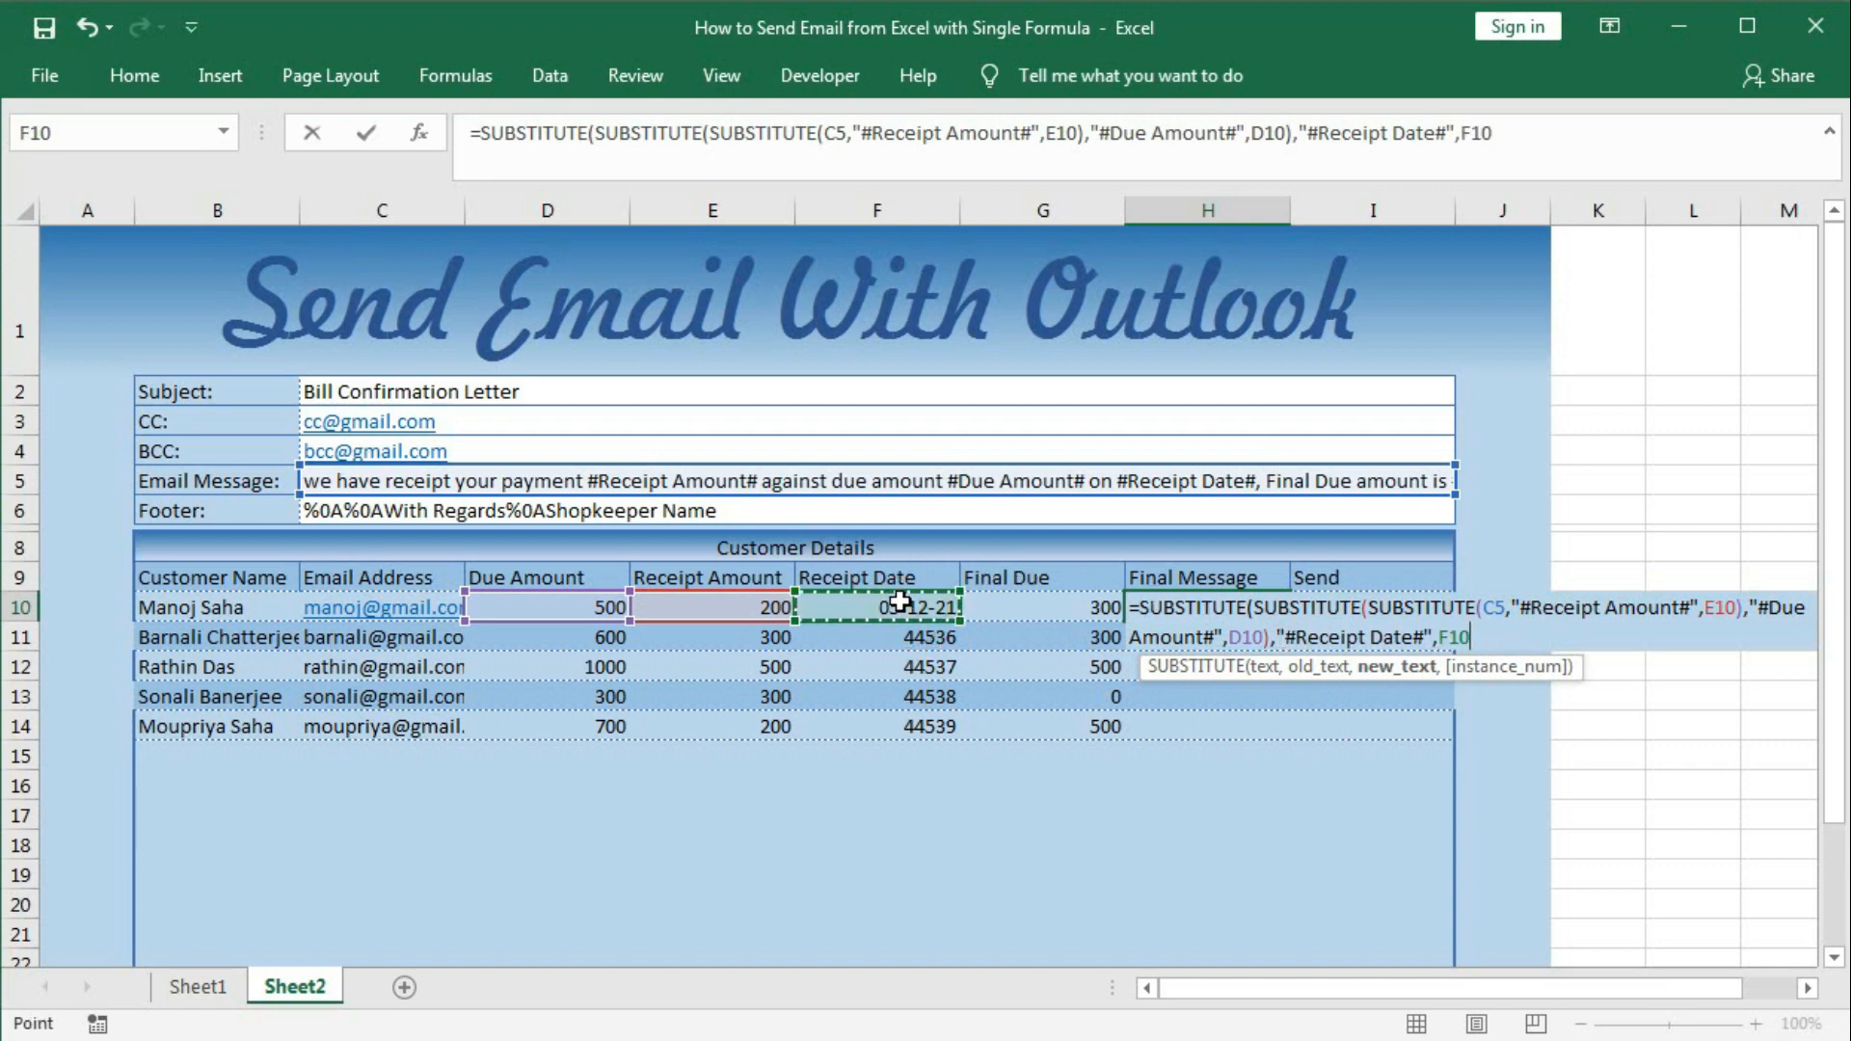
type(")")
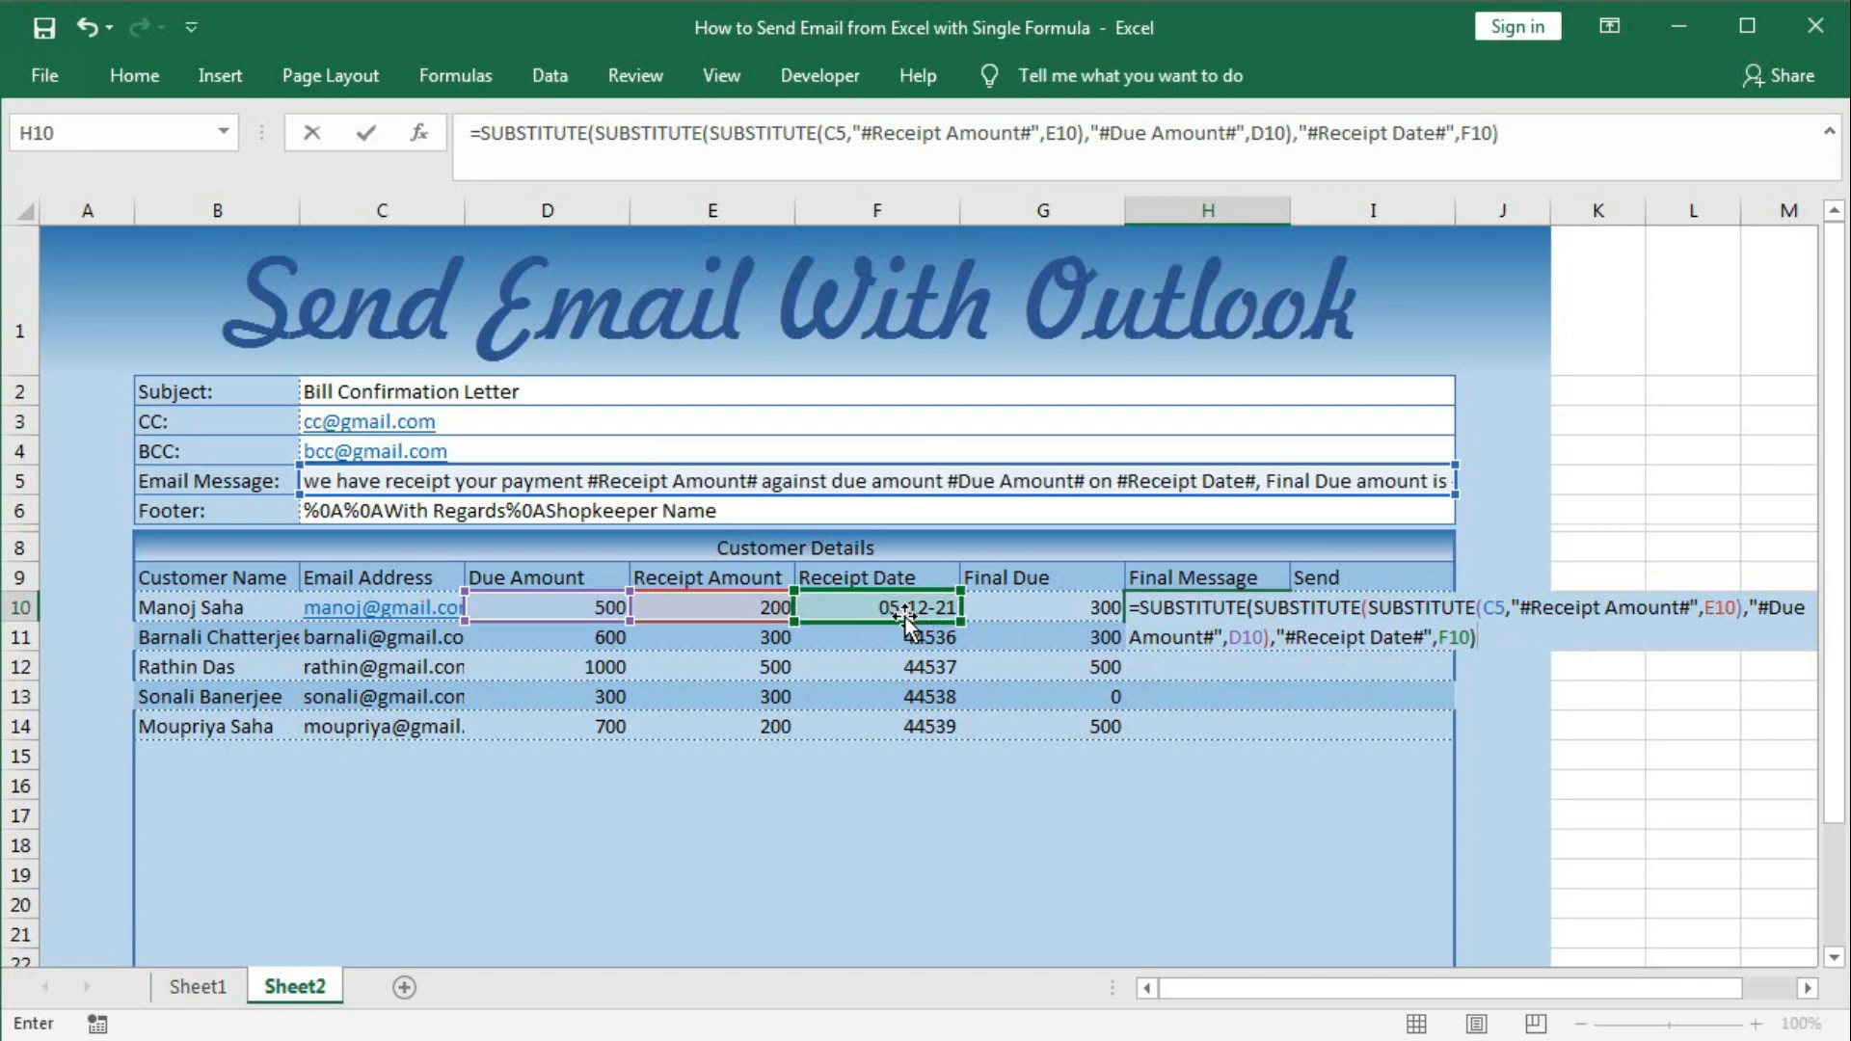
key("Return")
left_click(1193, 602)
double_click(1193, 602)
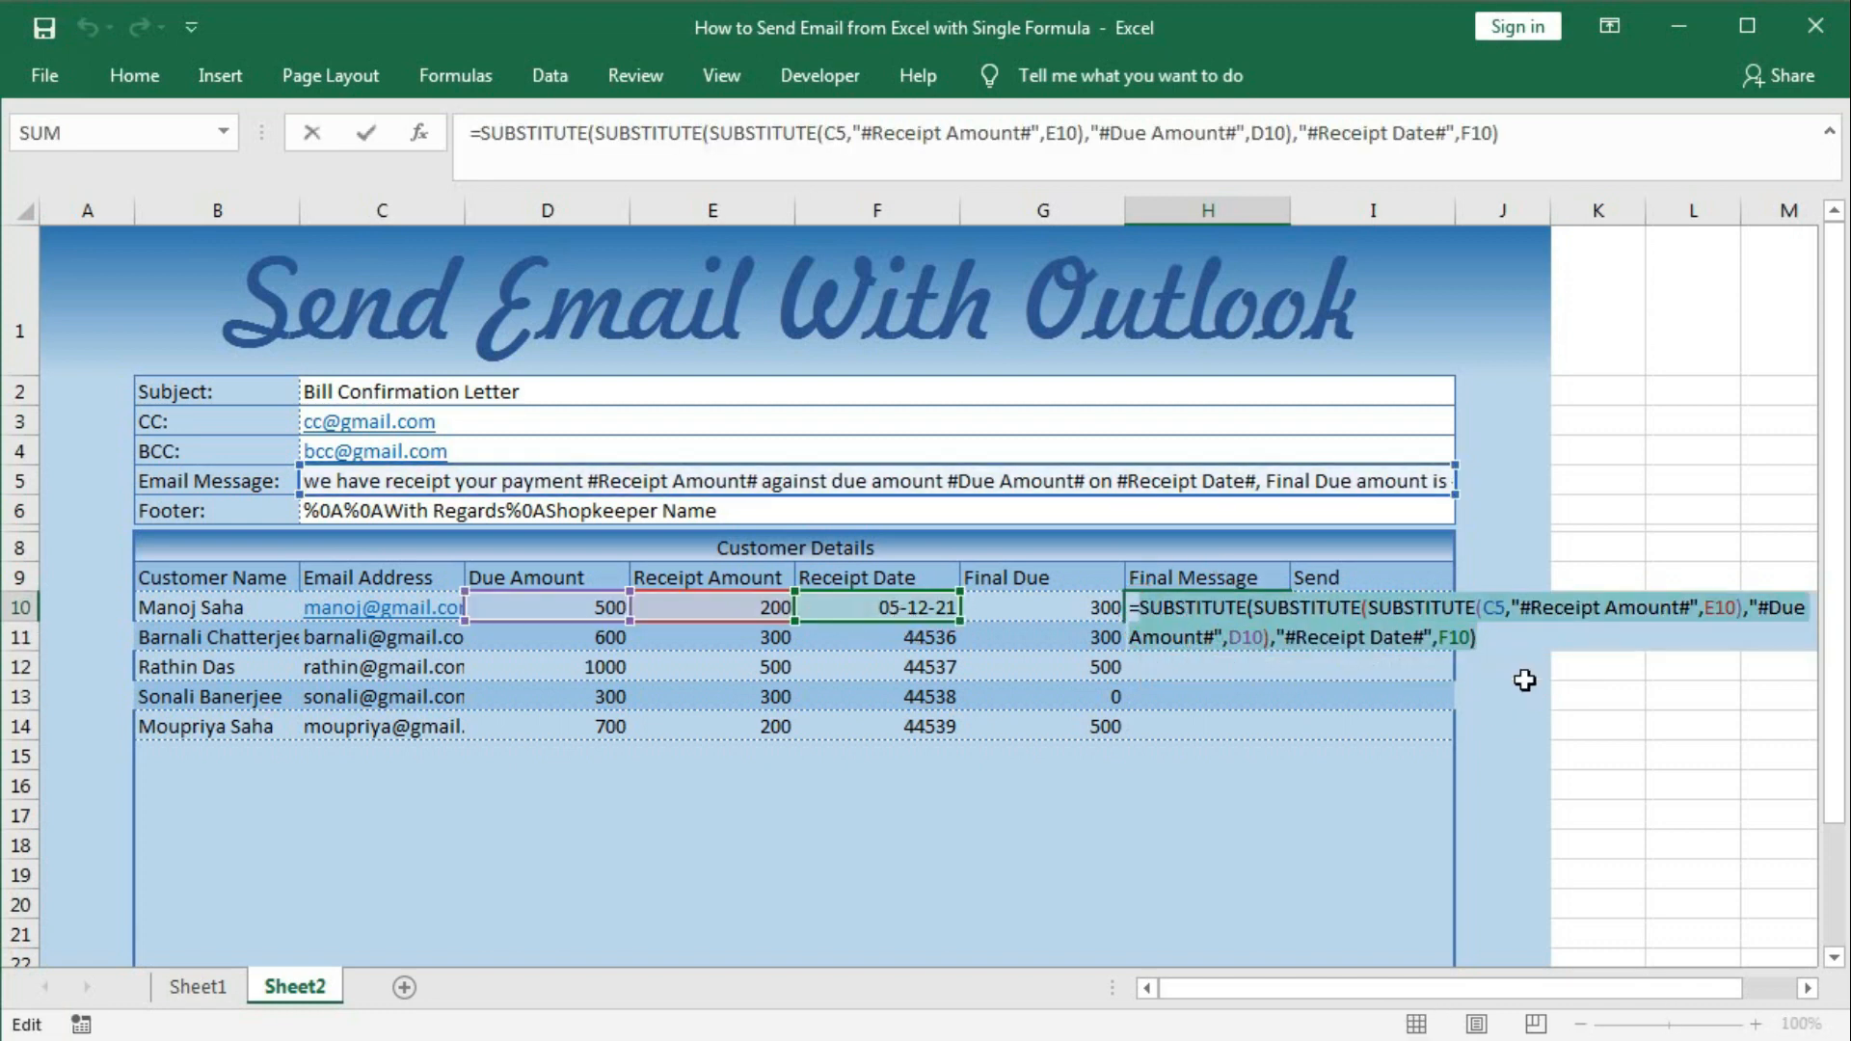
key("F9")
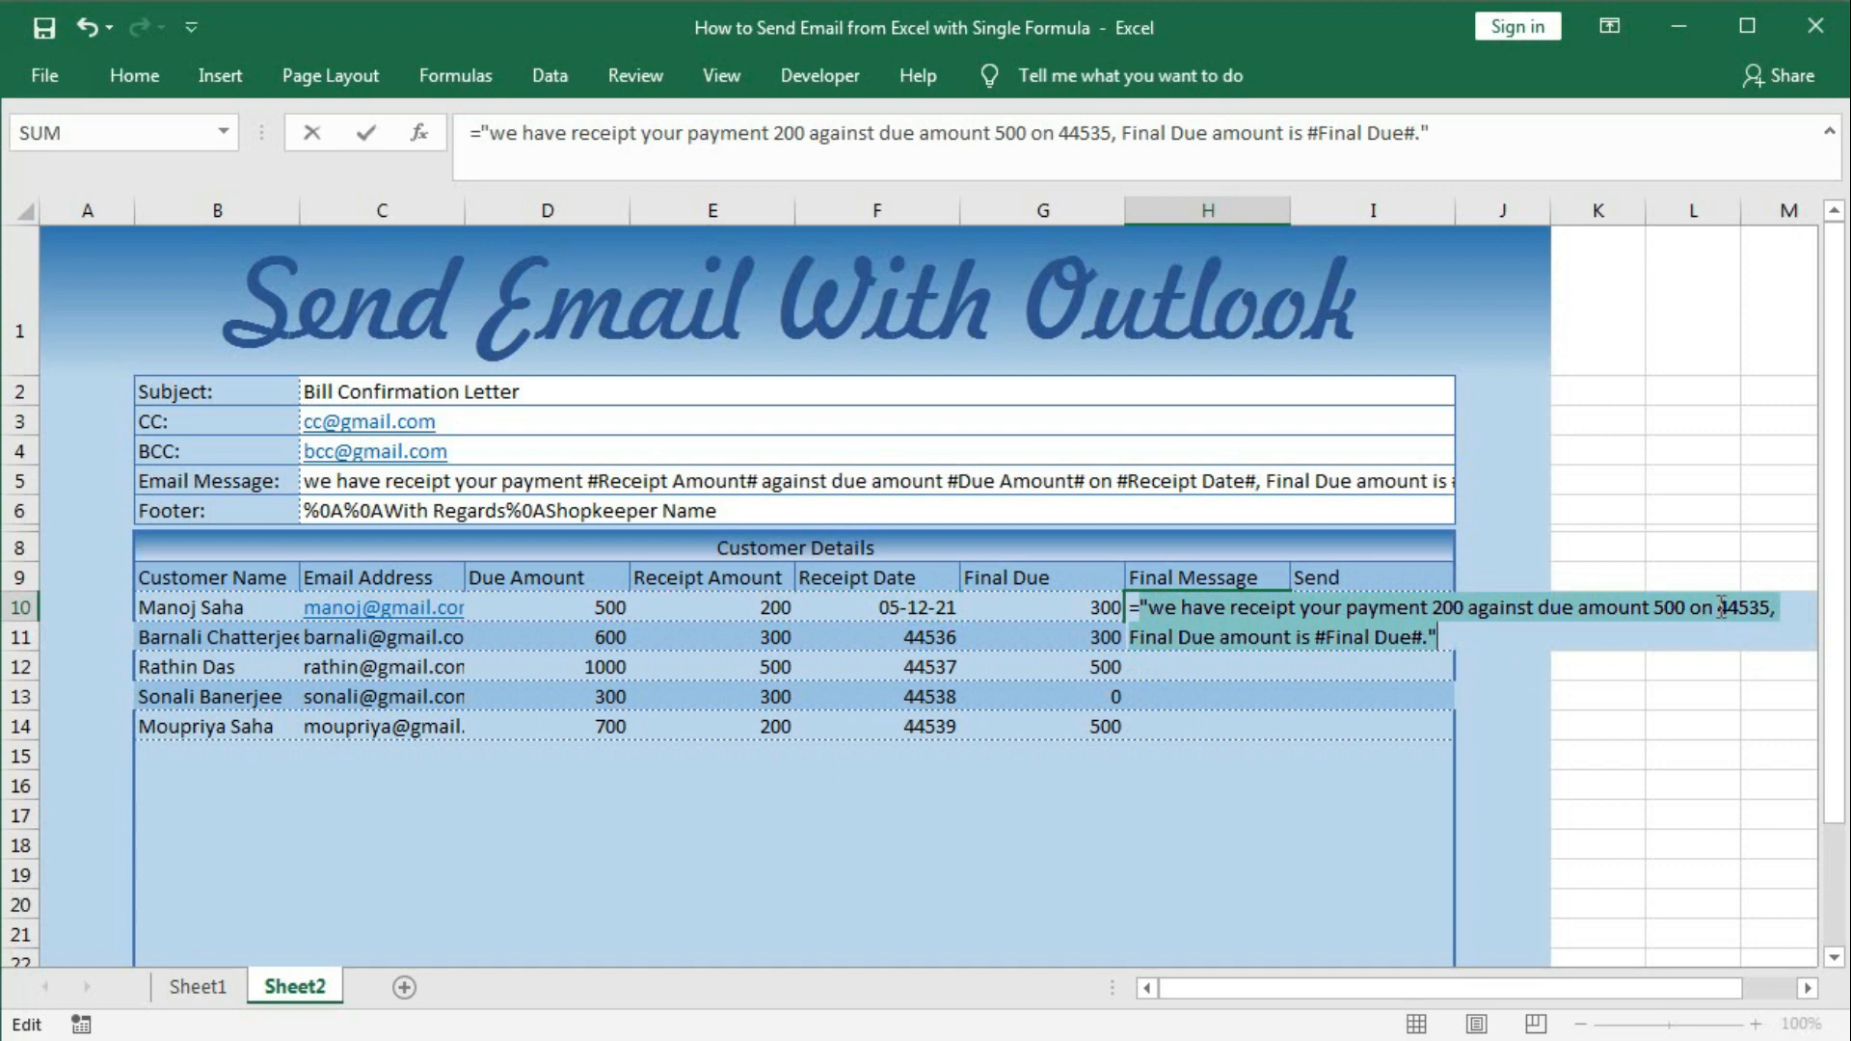
key("ctrl+z")
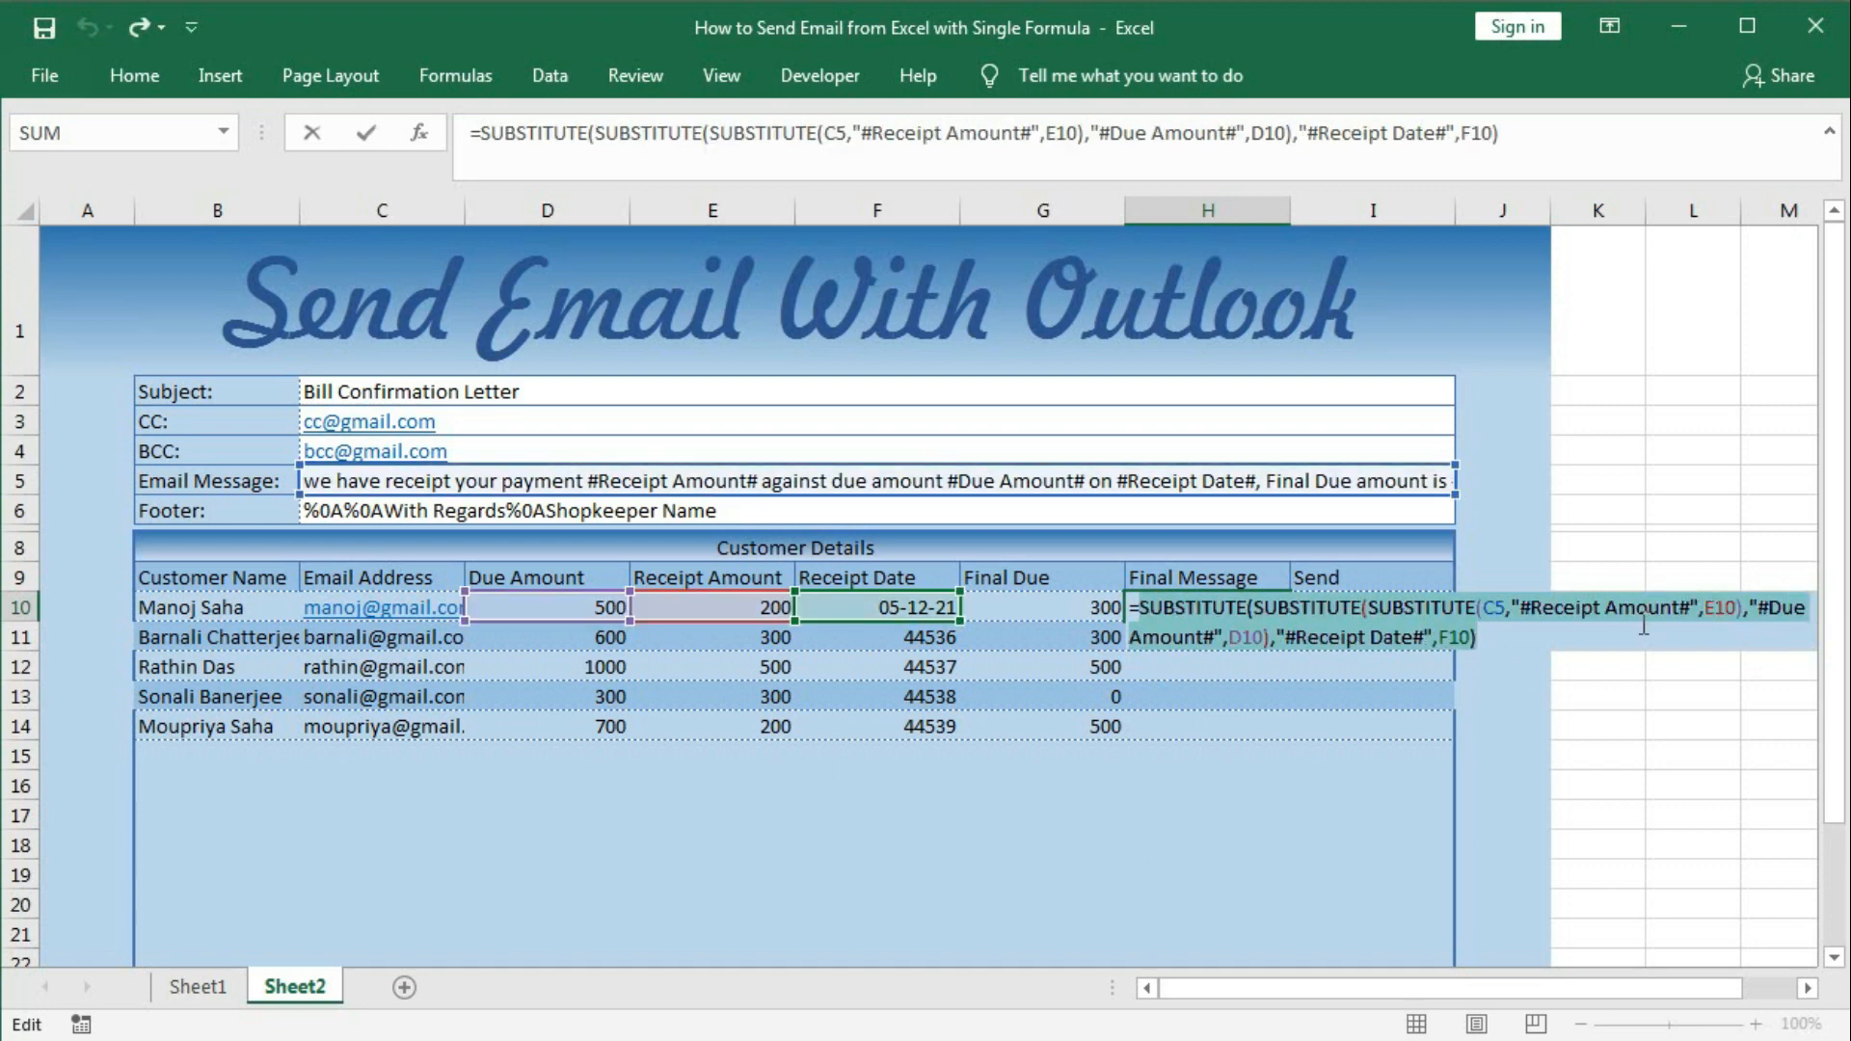
Format the date as TEXT(F10,"dd-mmm-e") so it reads like 05-Dec-2021.
left_click(1473, 638)
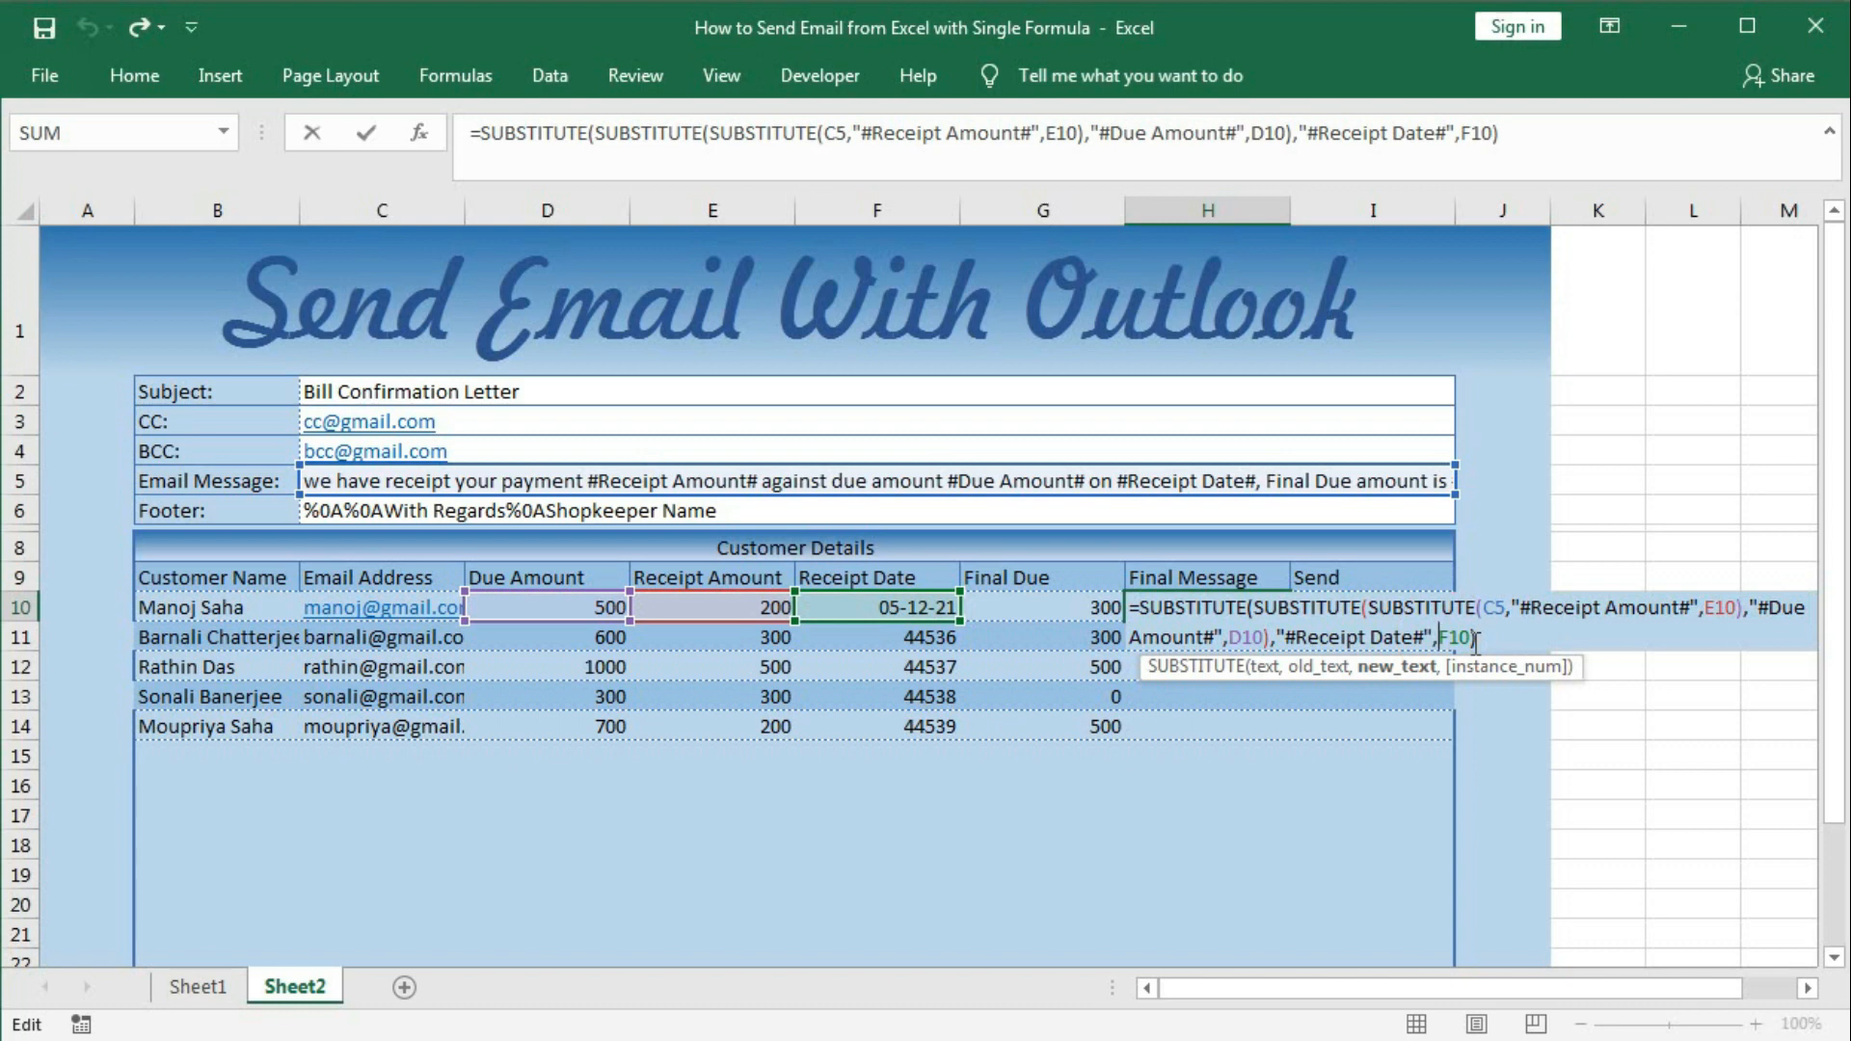
type("TEXT(")
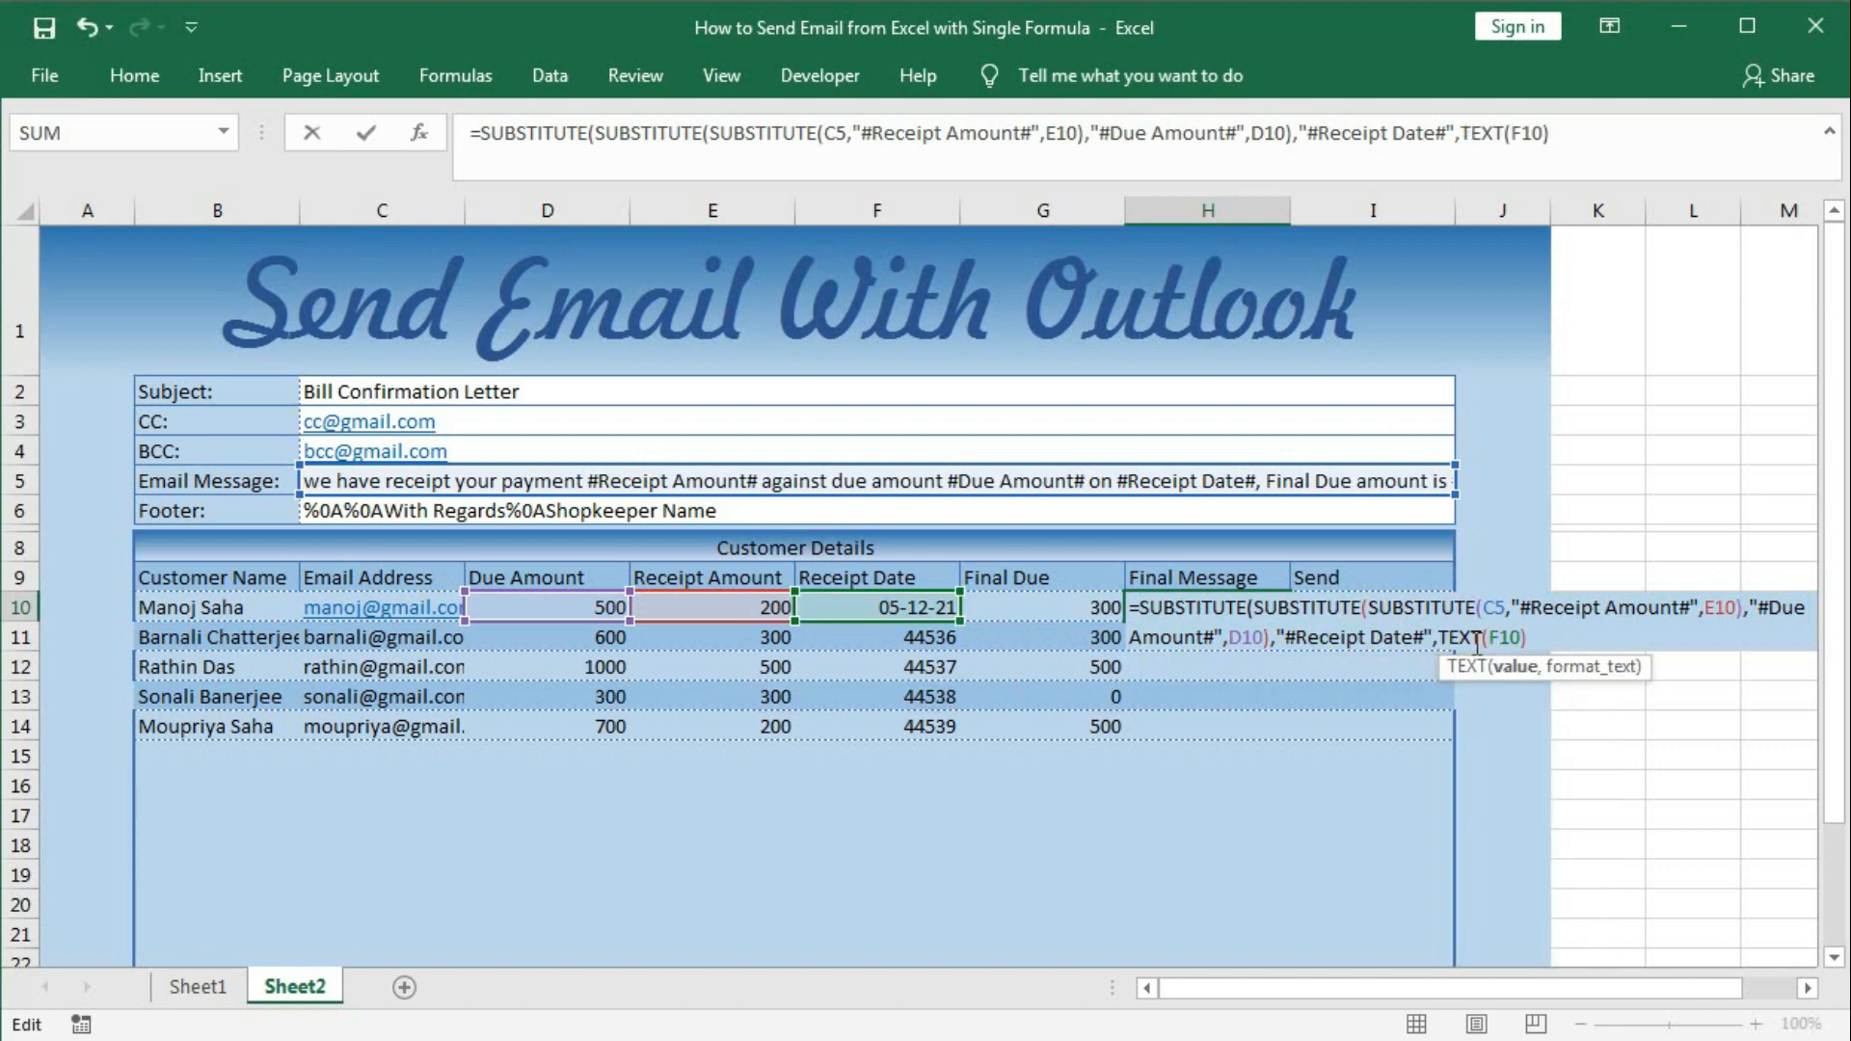
left_click(1520, 638)
type(",\"dd")
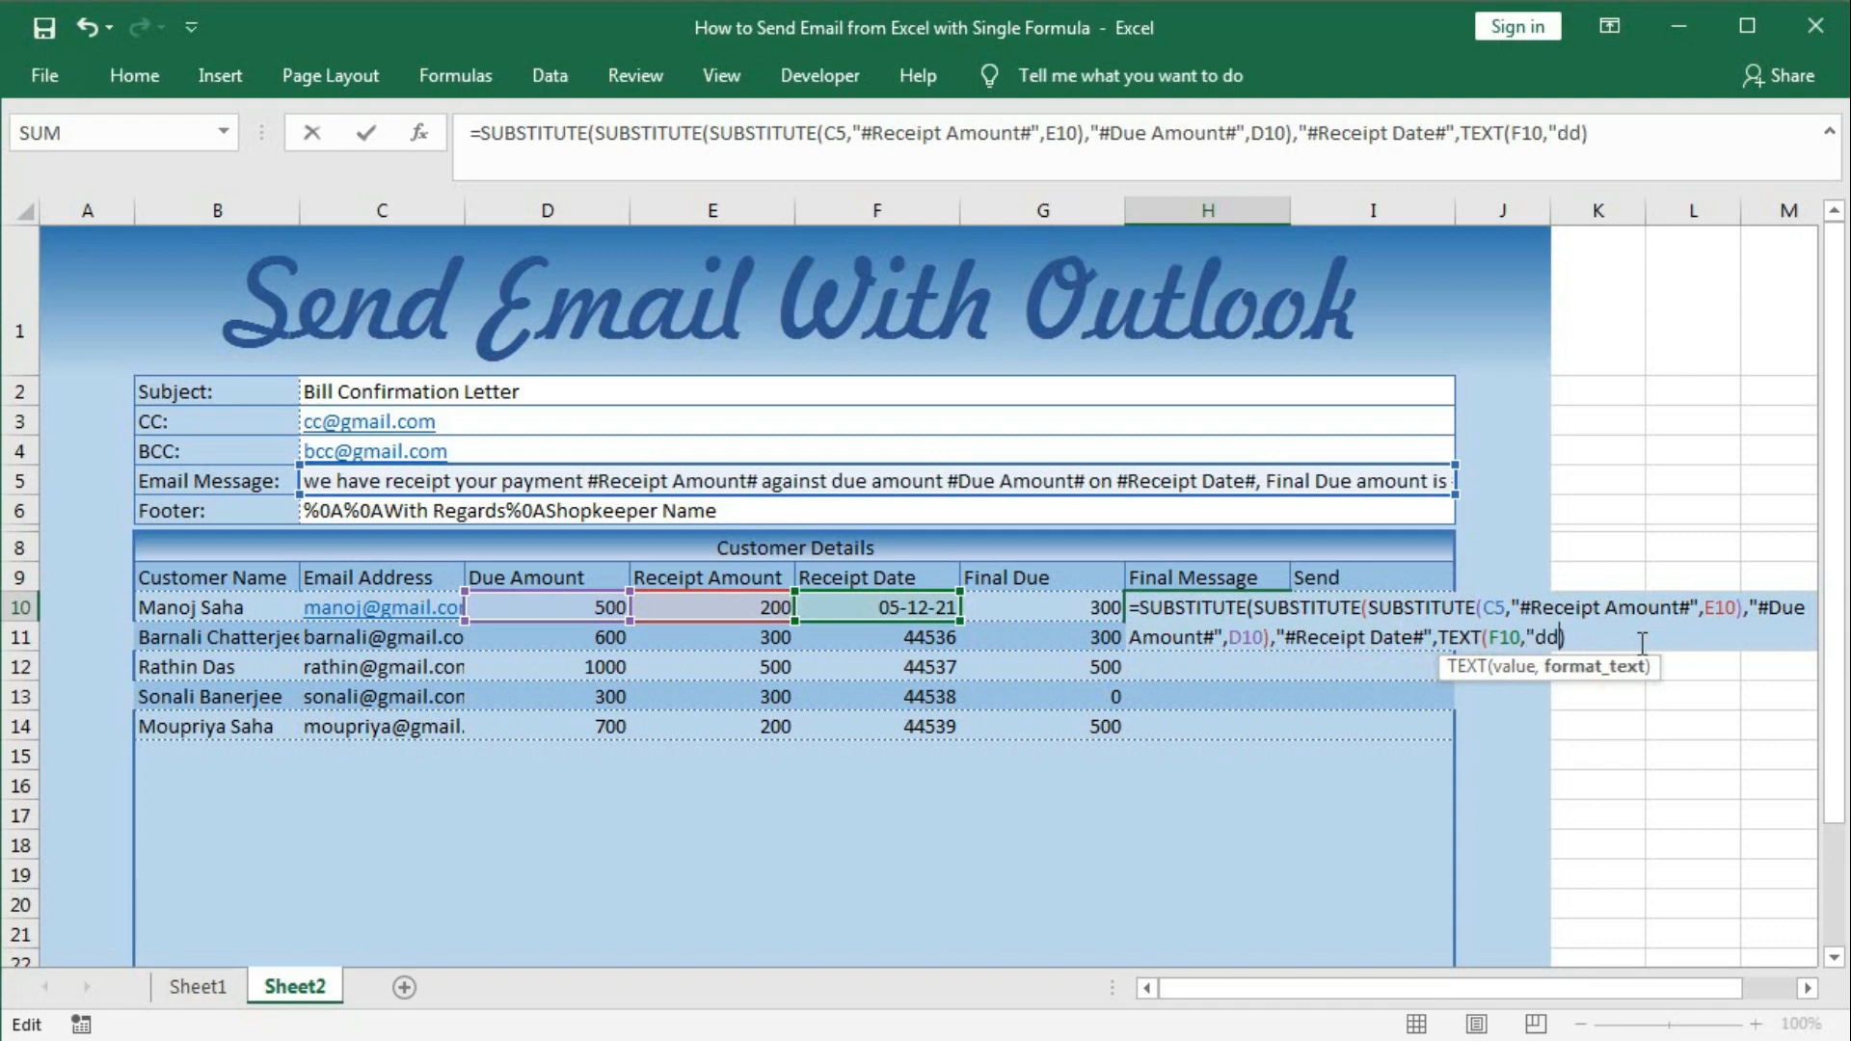
type("-mmm-e")
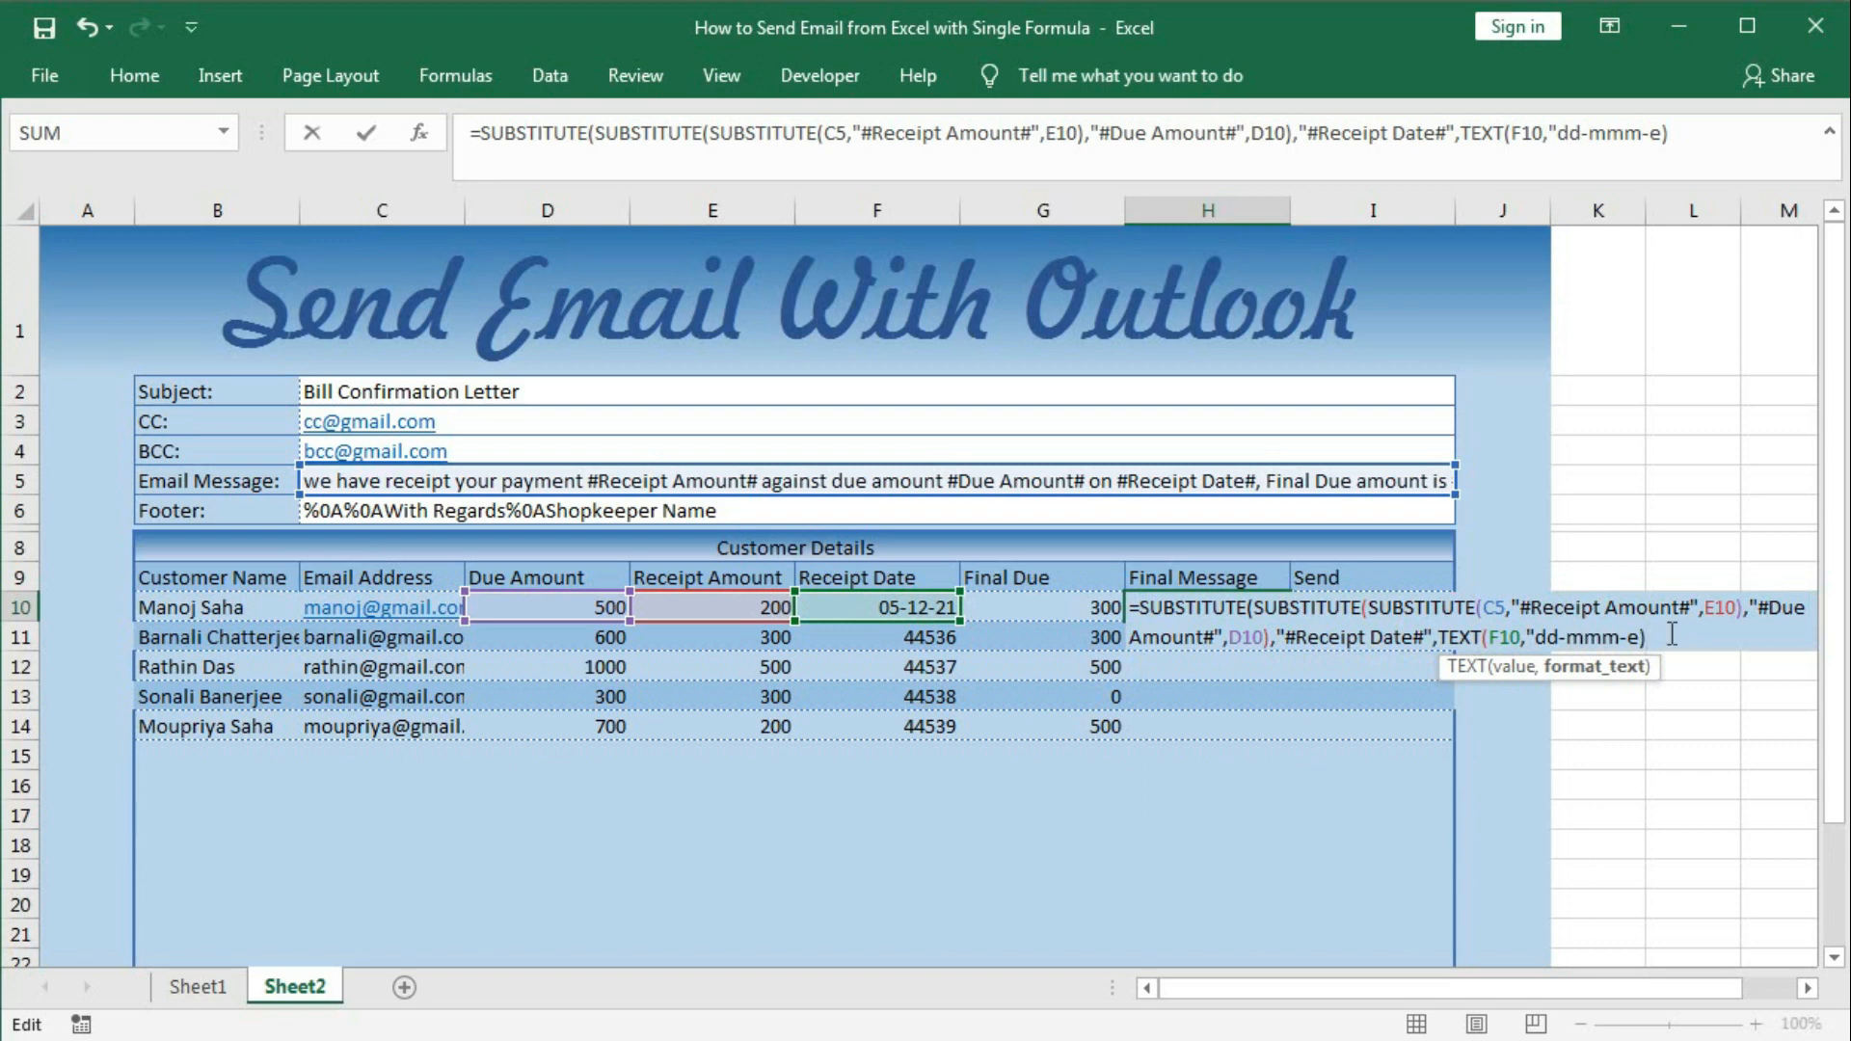
type(")")
key("Return")
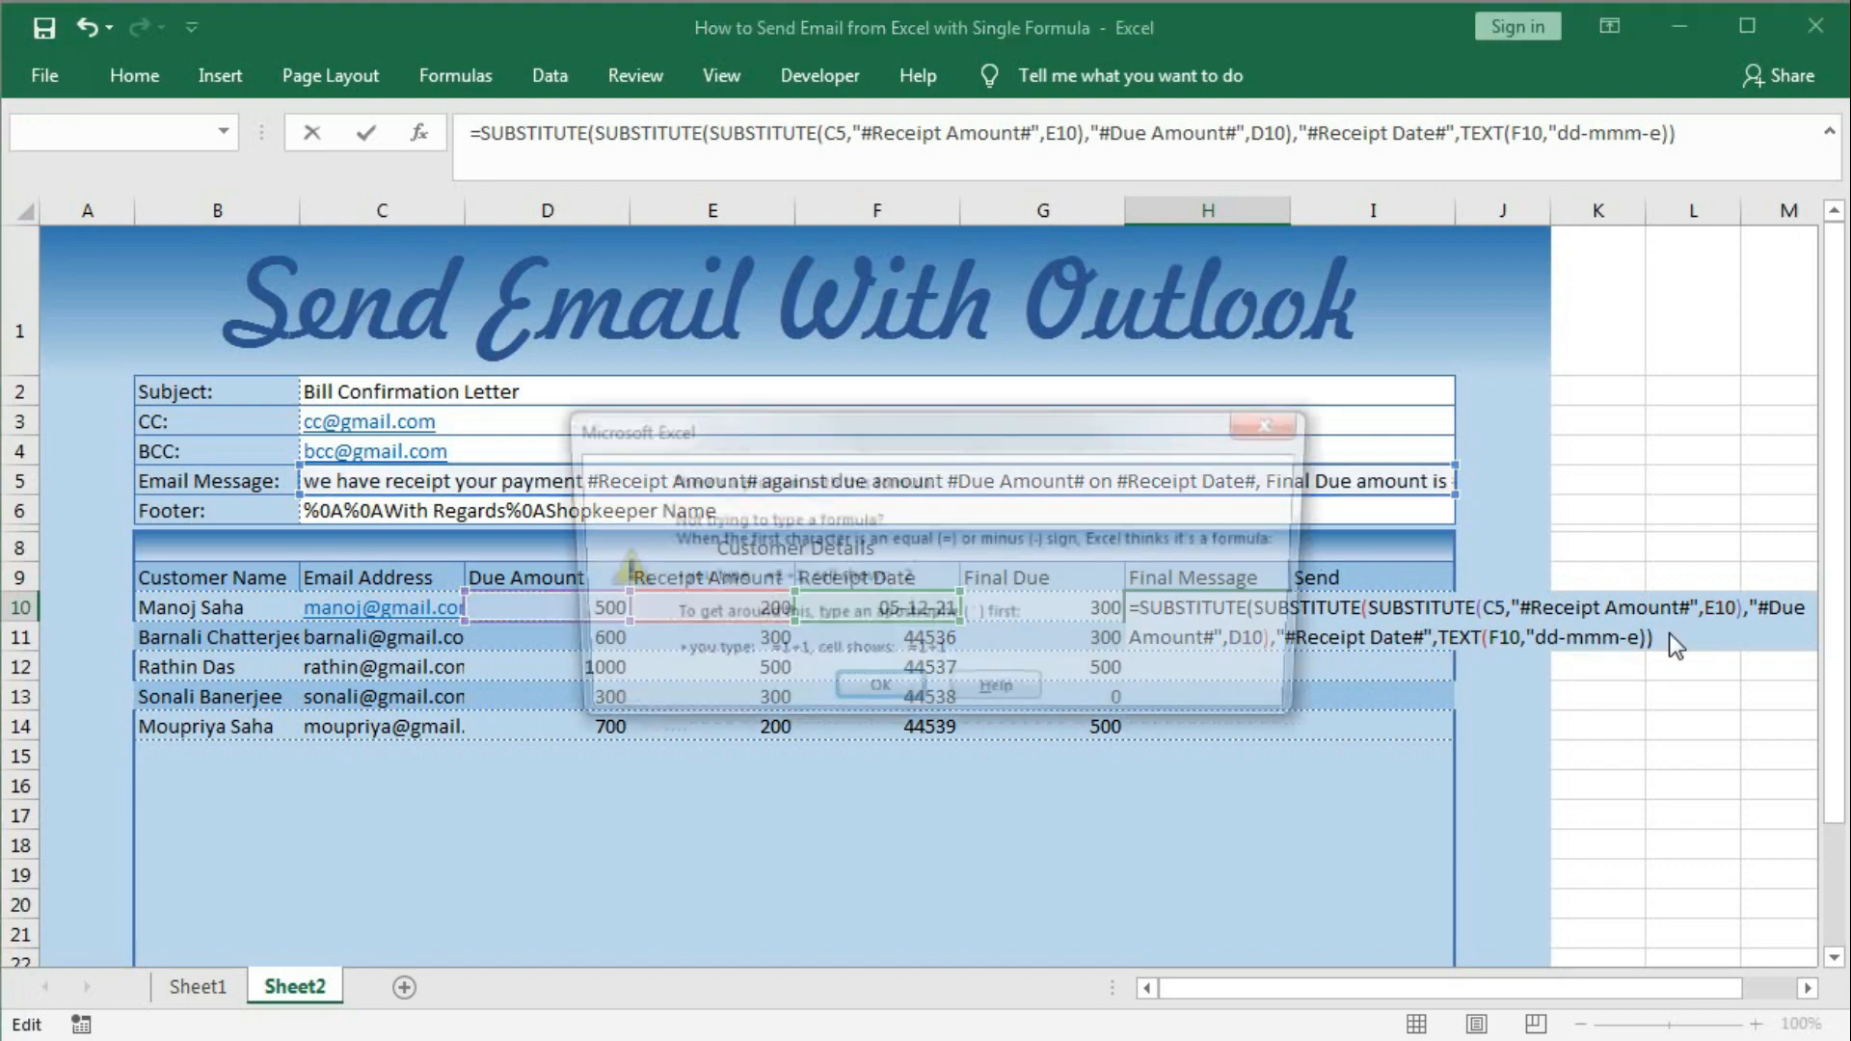
key("Return")
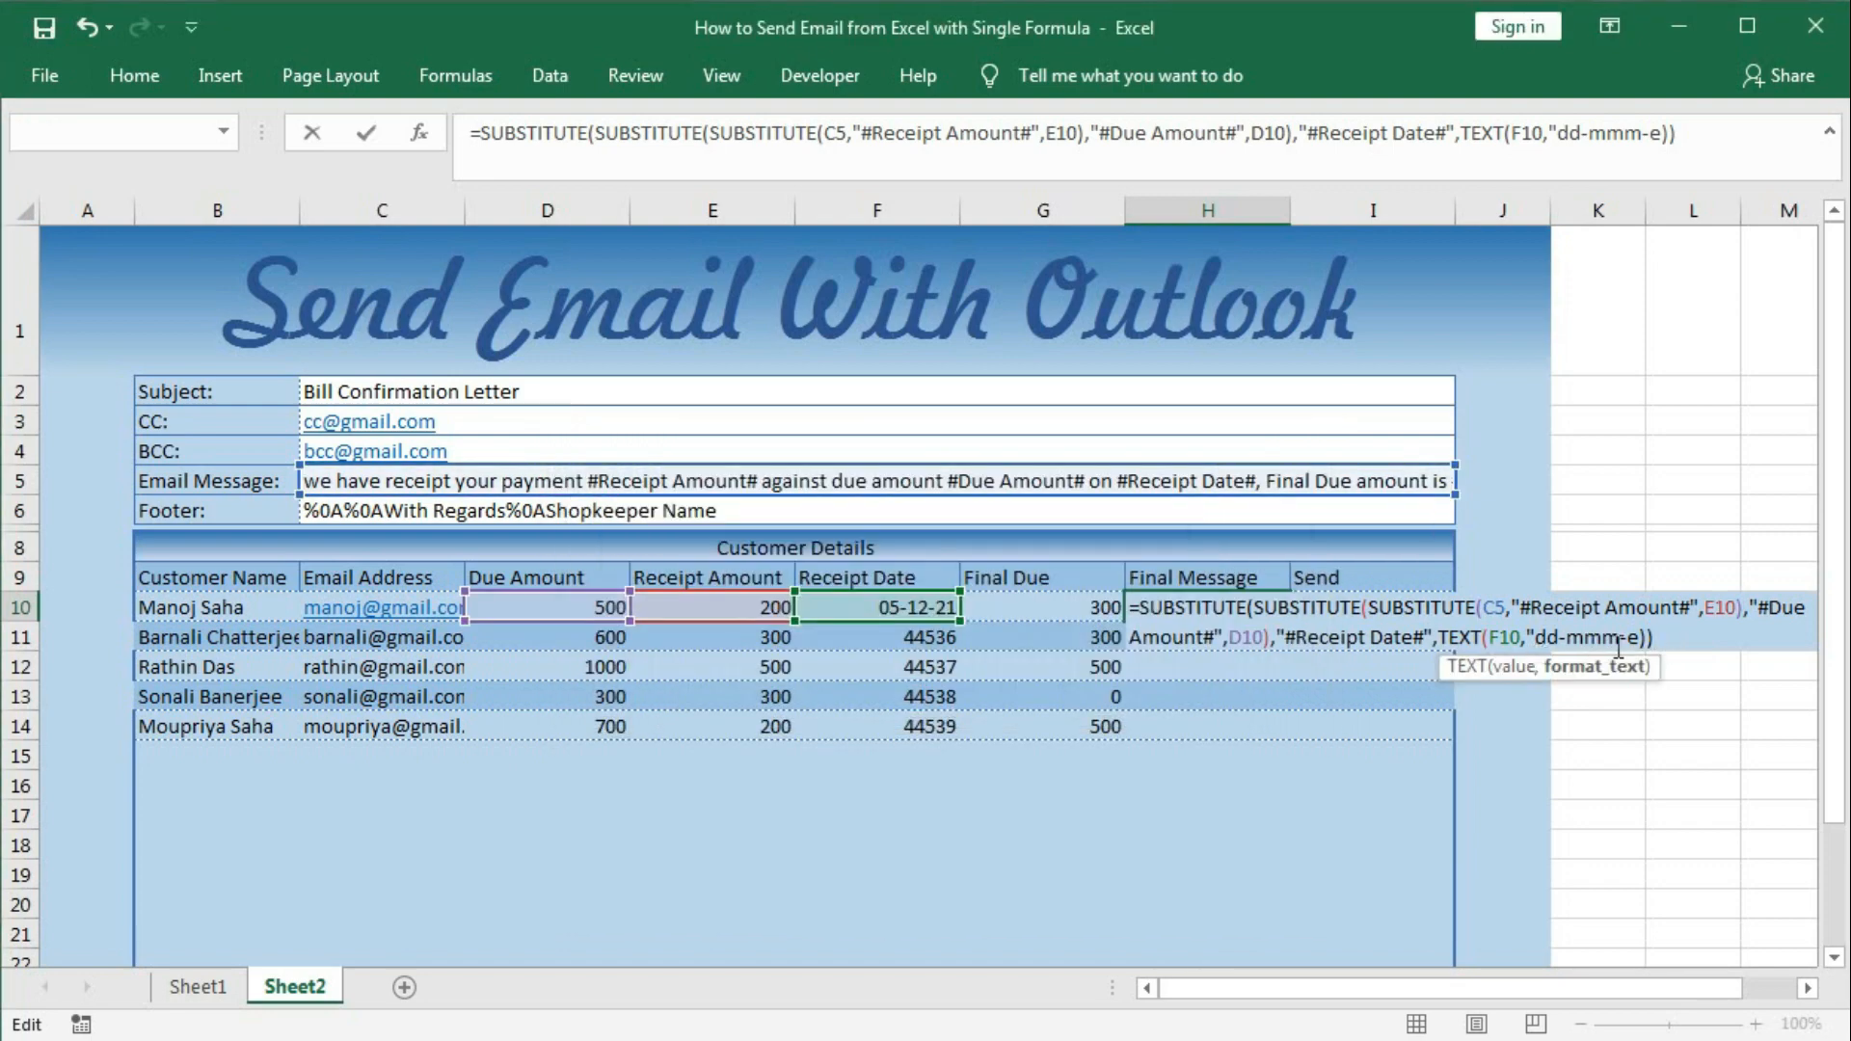
left_click(1641, 636)
key("Return")
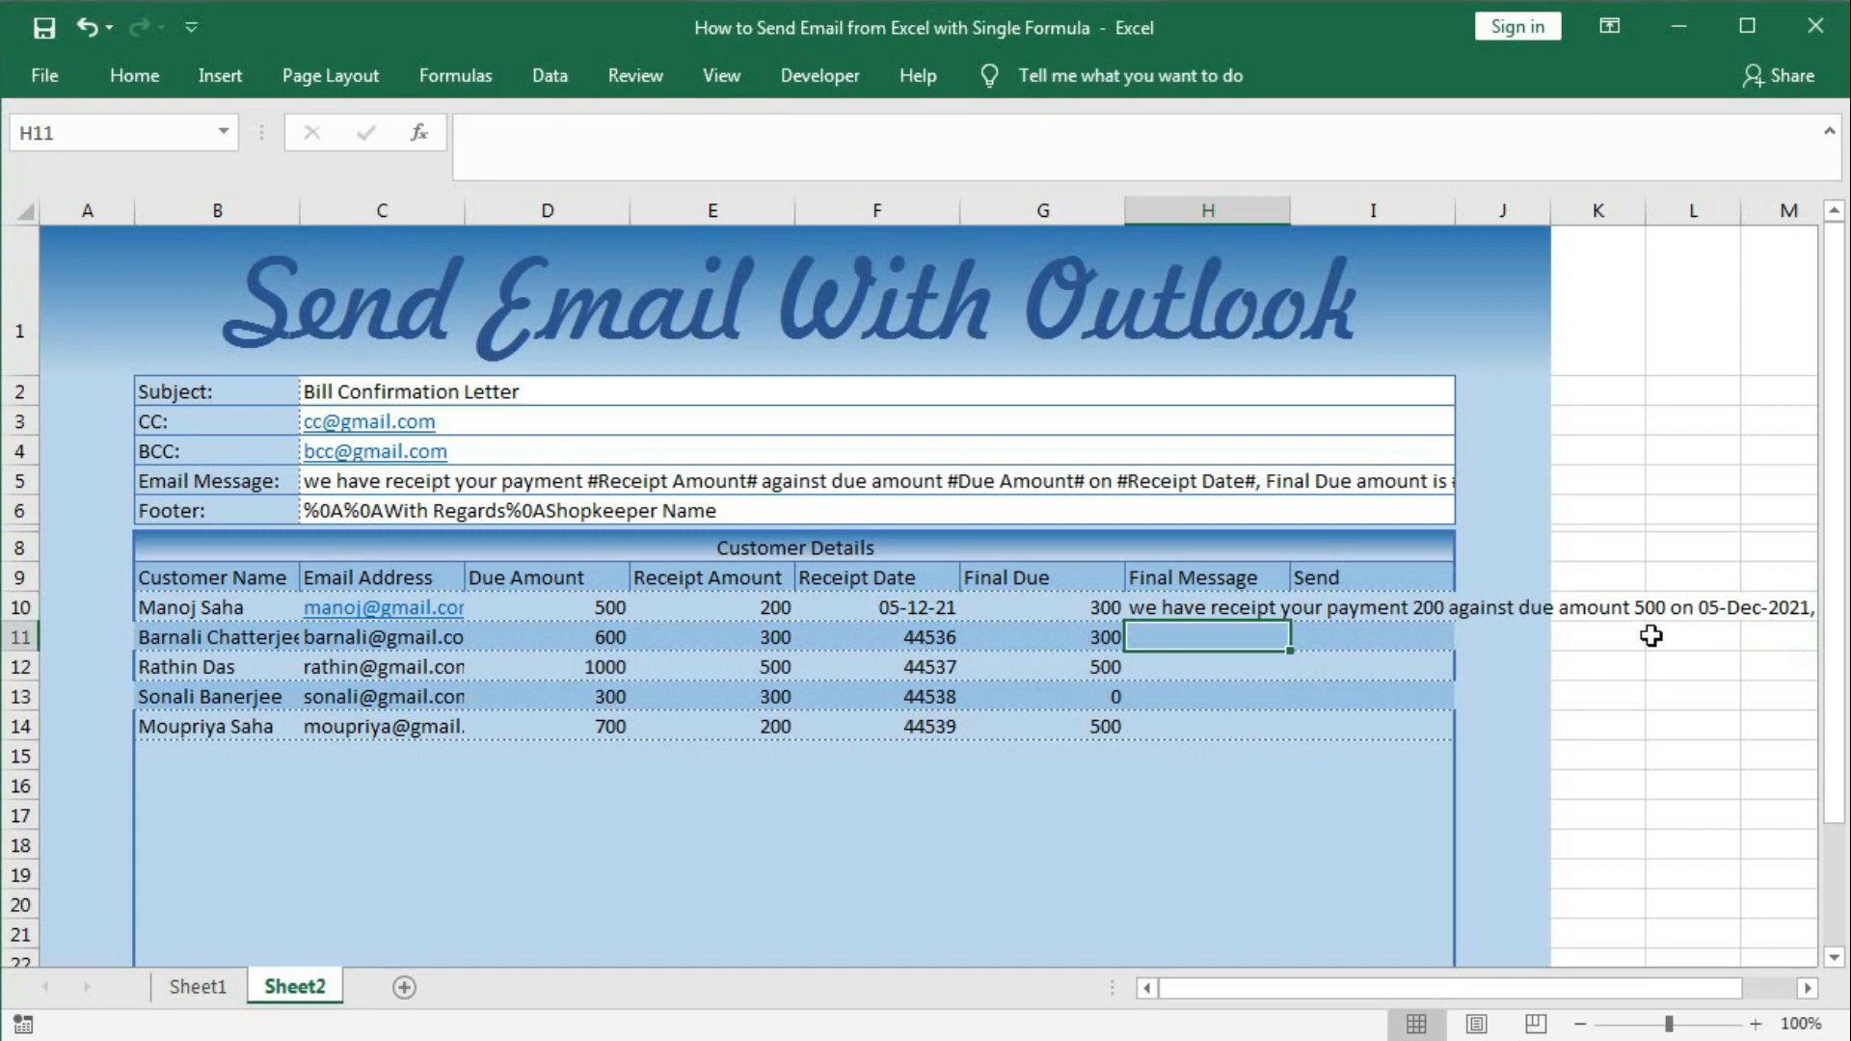
Wrap the H10 formula in another SUBSTITUTE replacing '#Final Due' with G10.
double_click(1206, 609)
left_click_drag(1141, 618, 1731, 777)
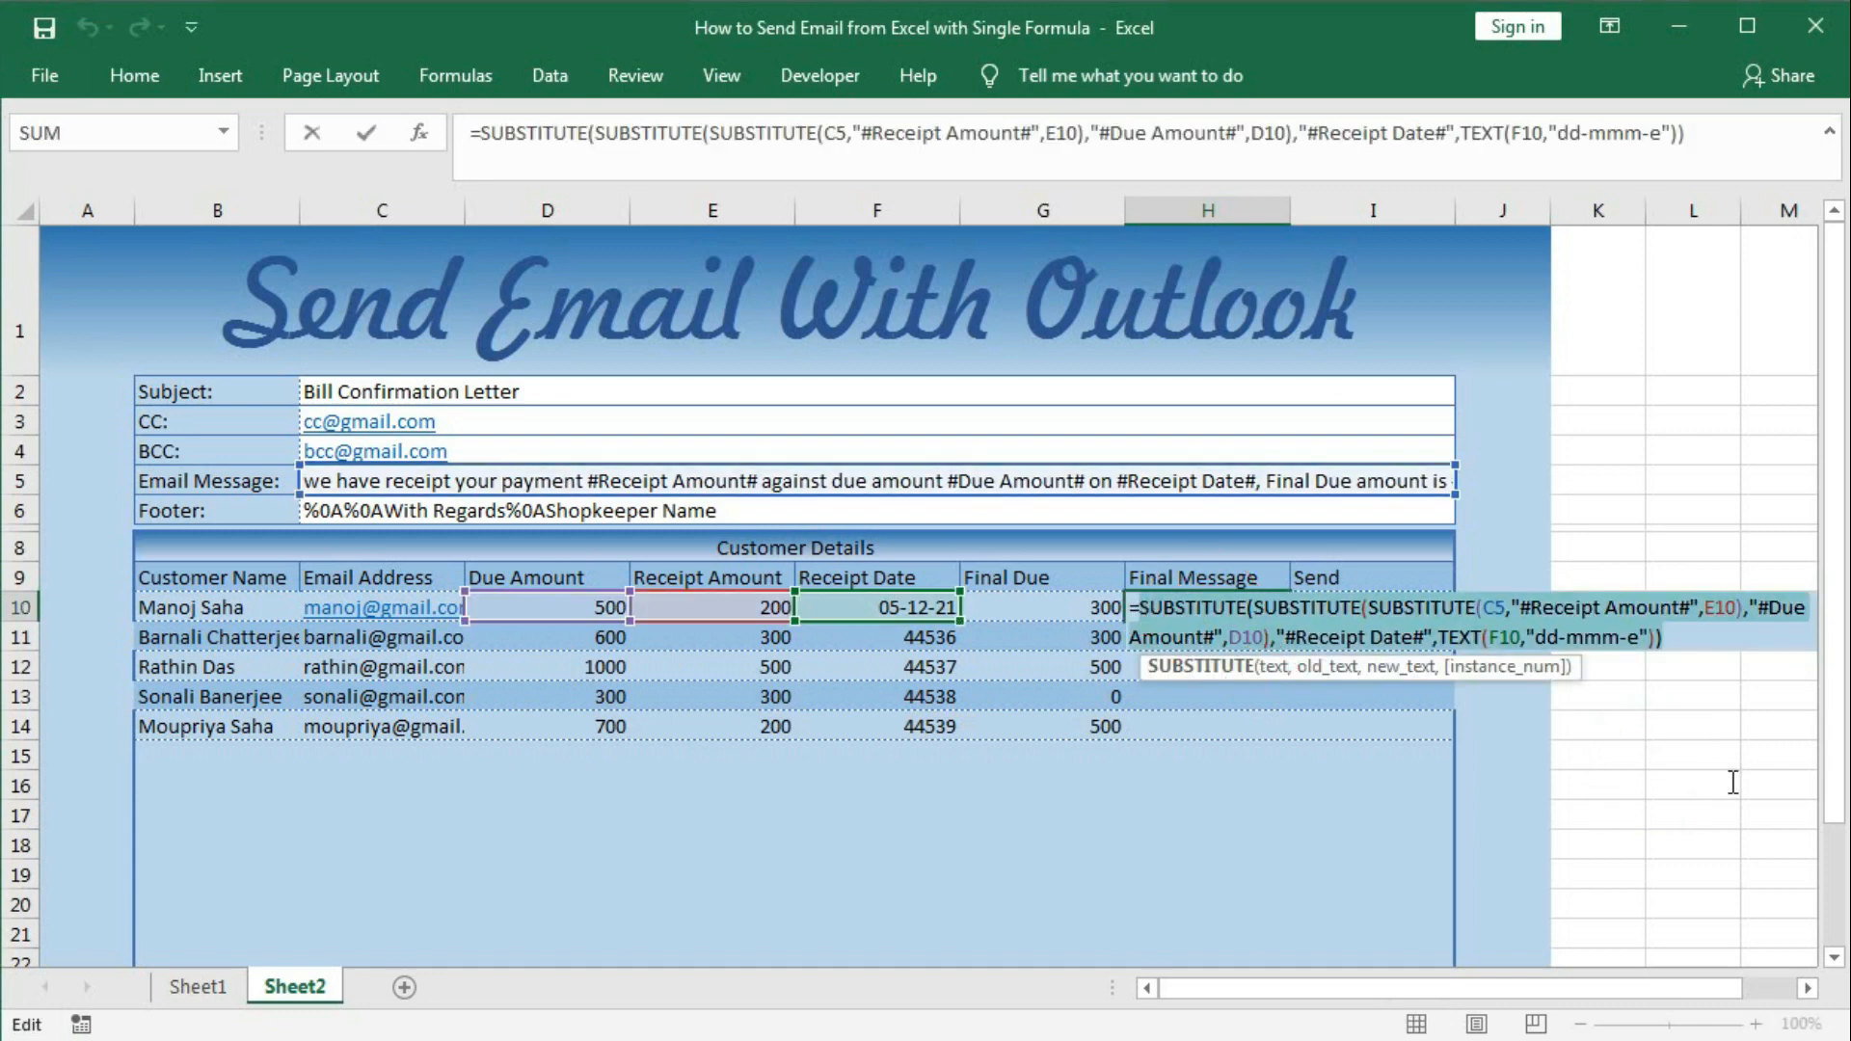
key("F9")
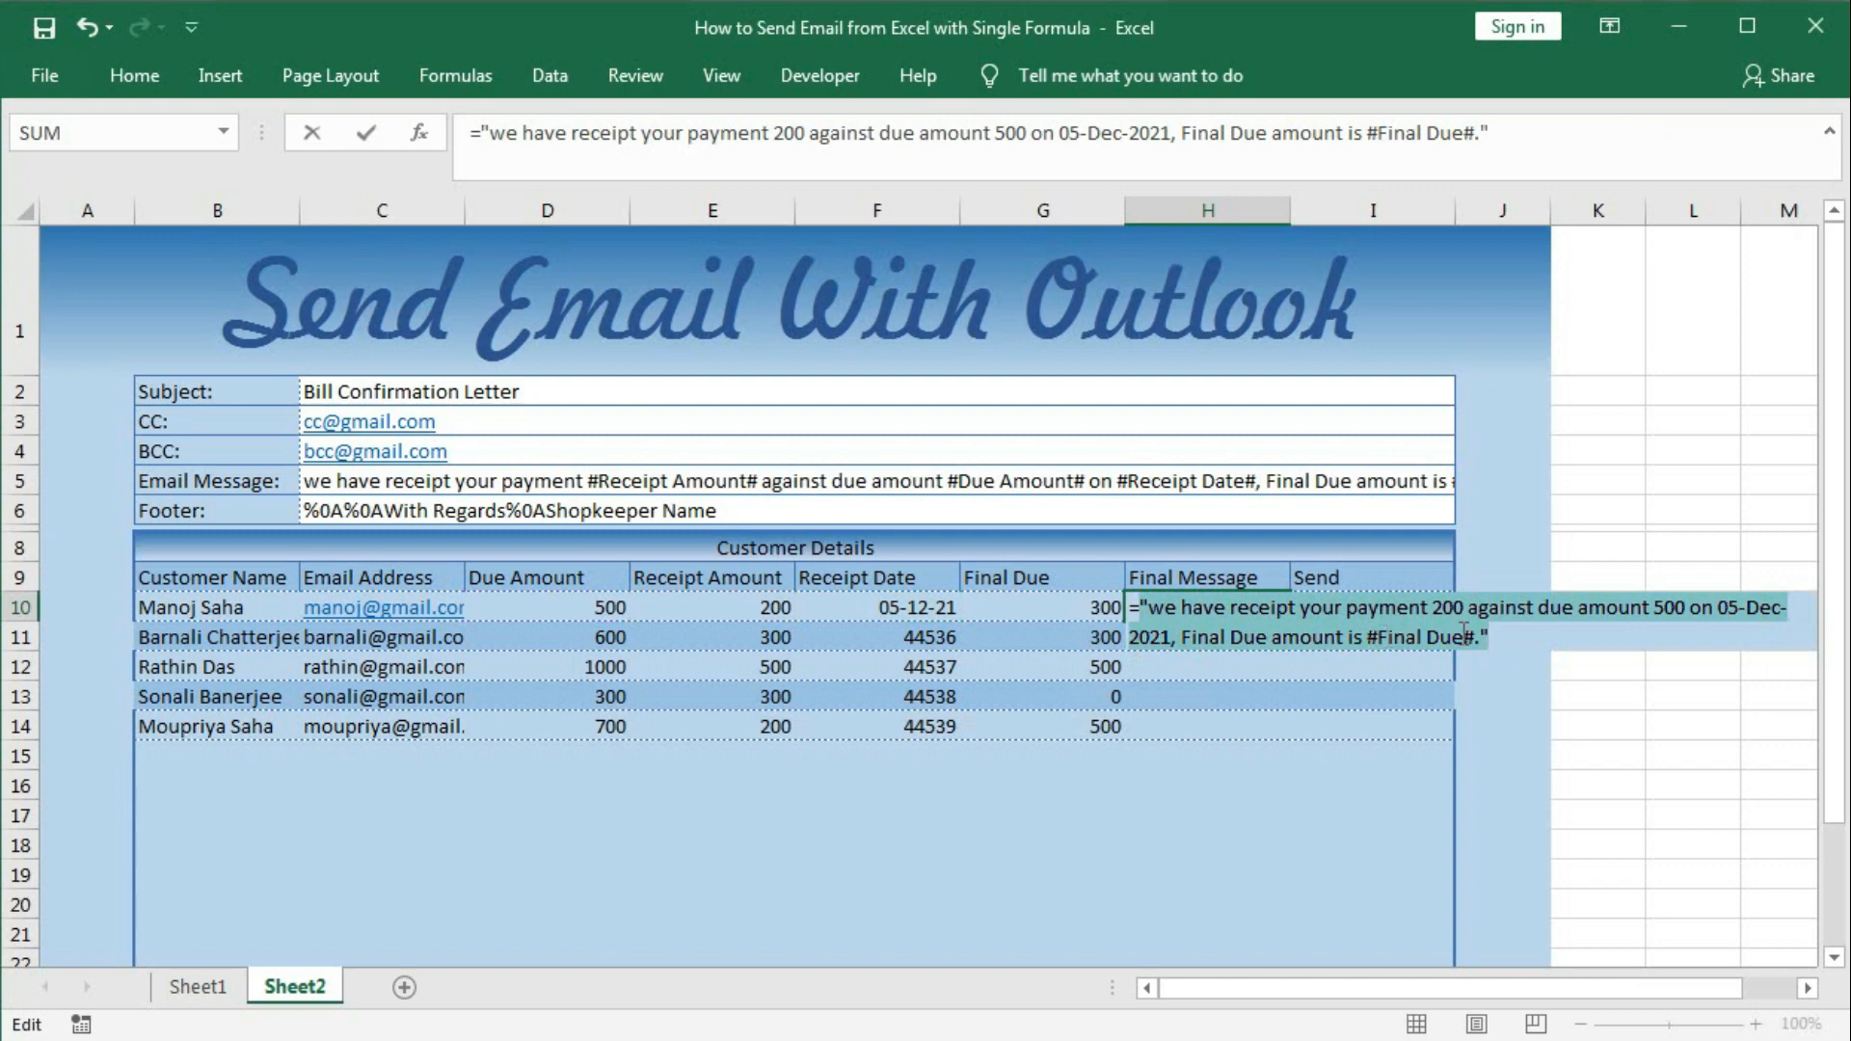
key("ctrl+z")
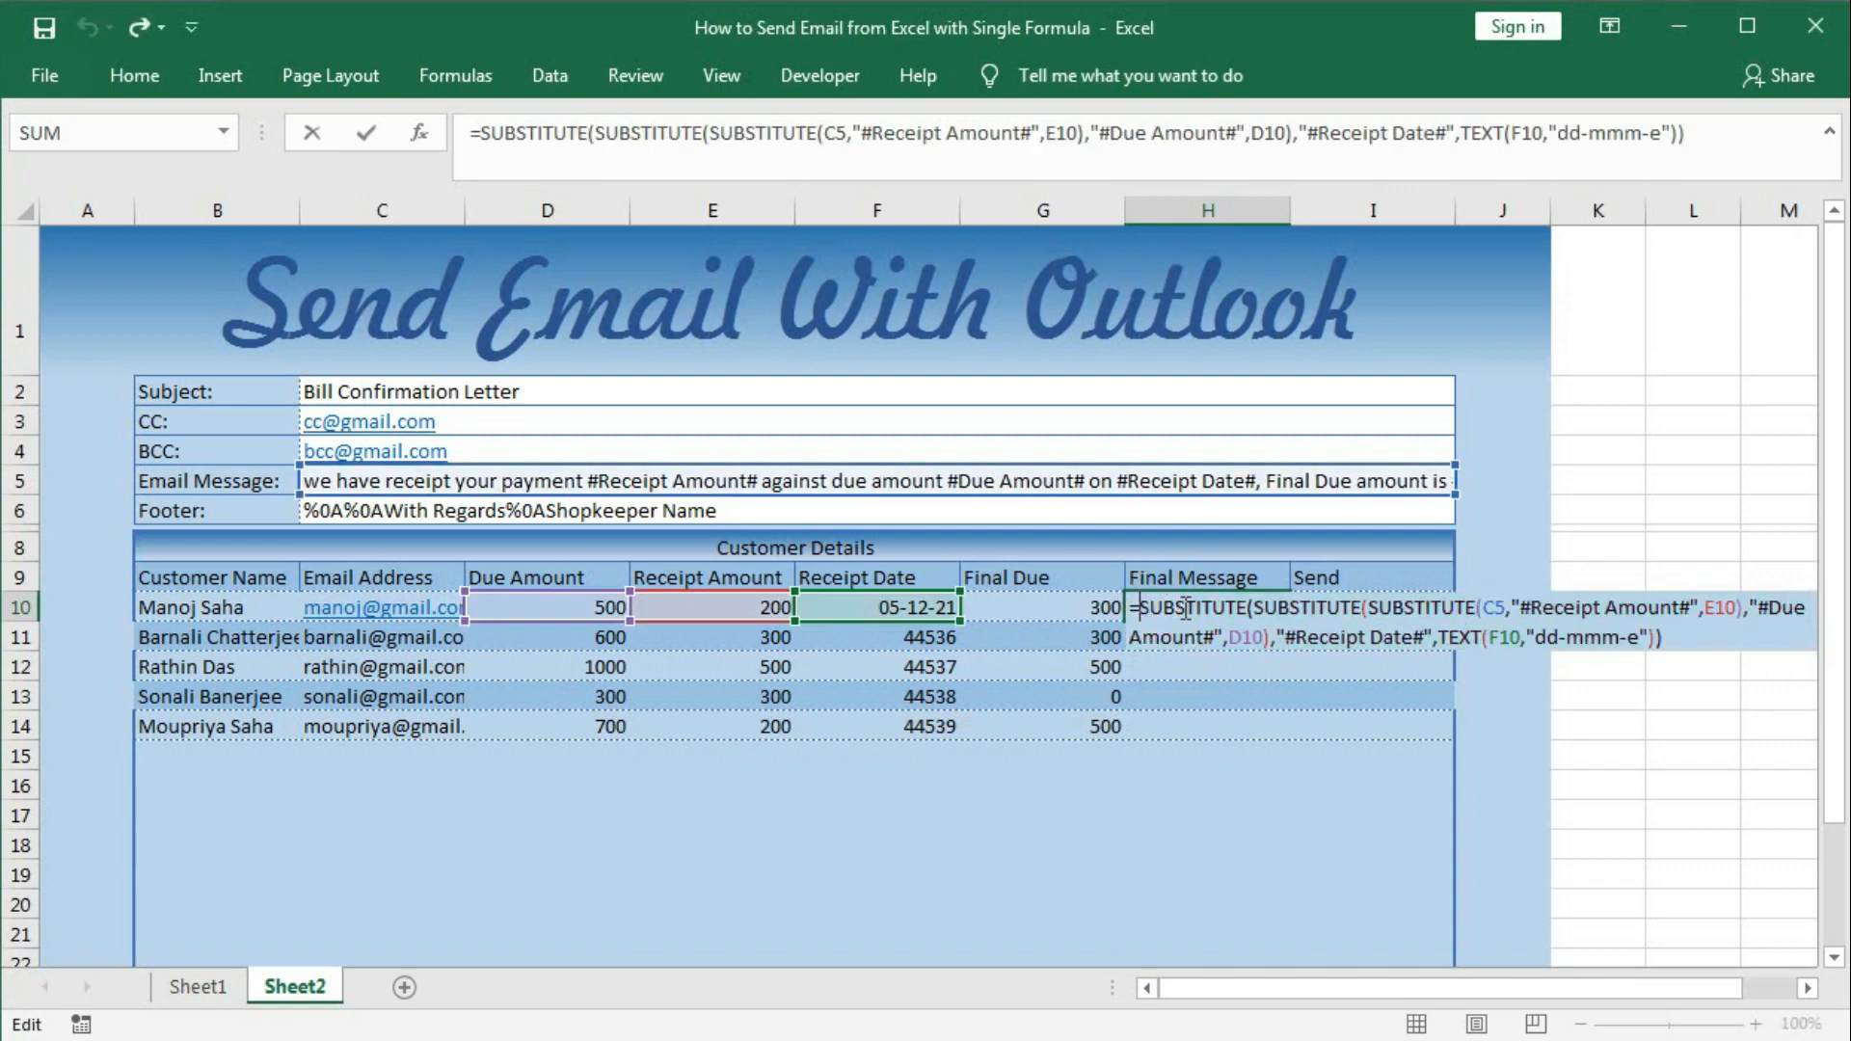
type("SUB")
key("Tab")
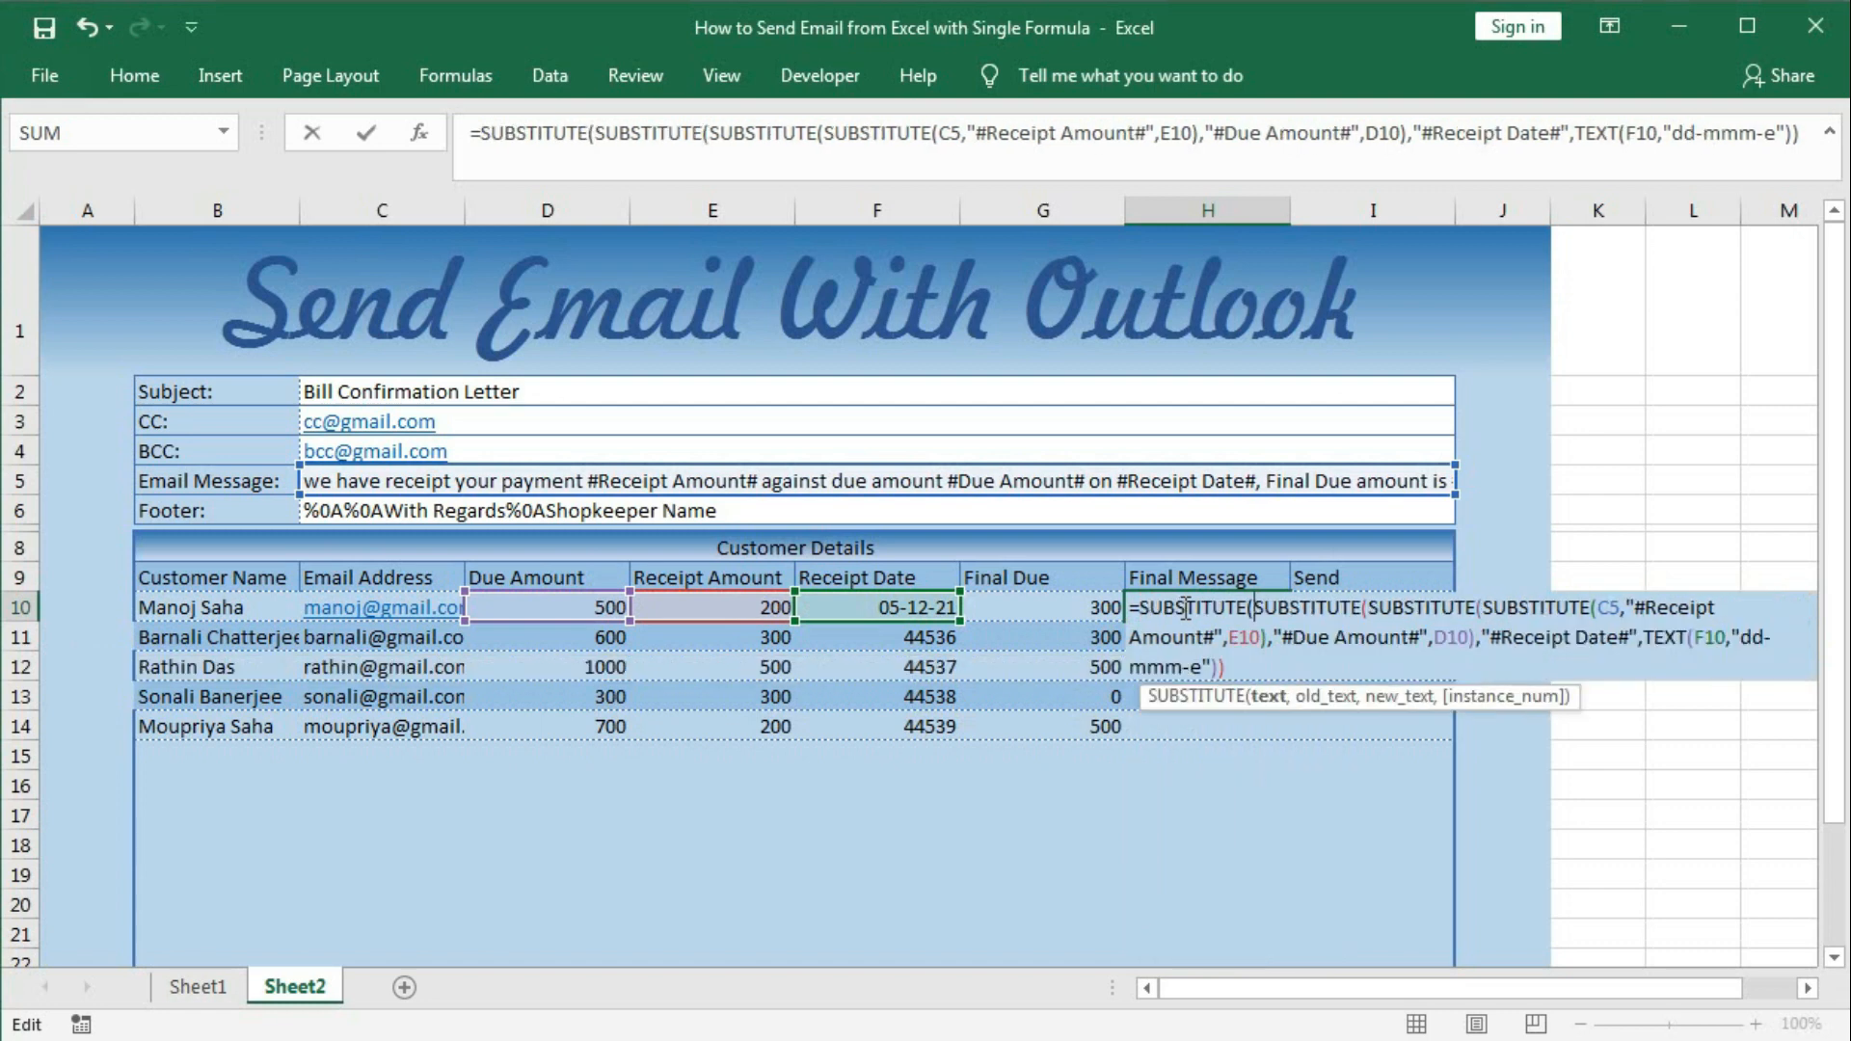
left_click(1230, 665)
type(",")
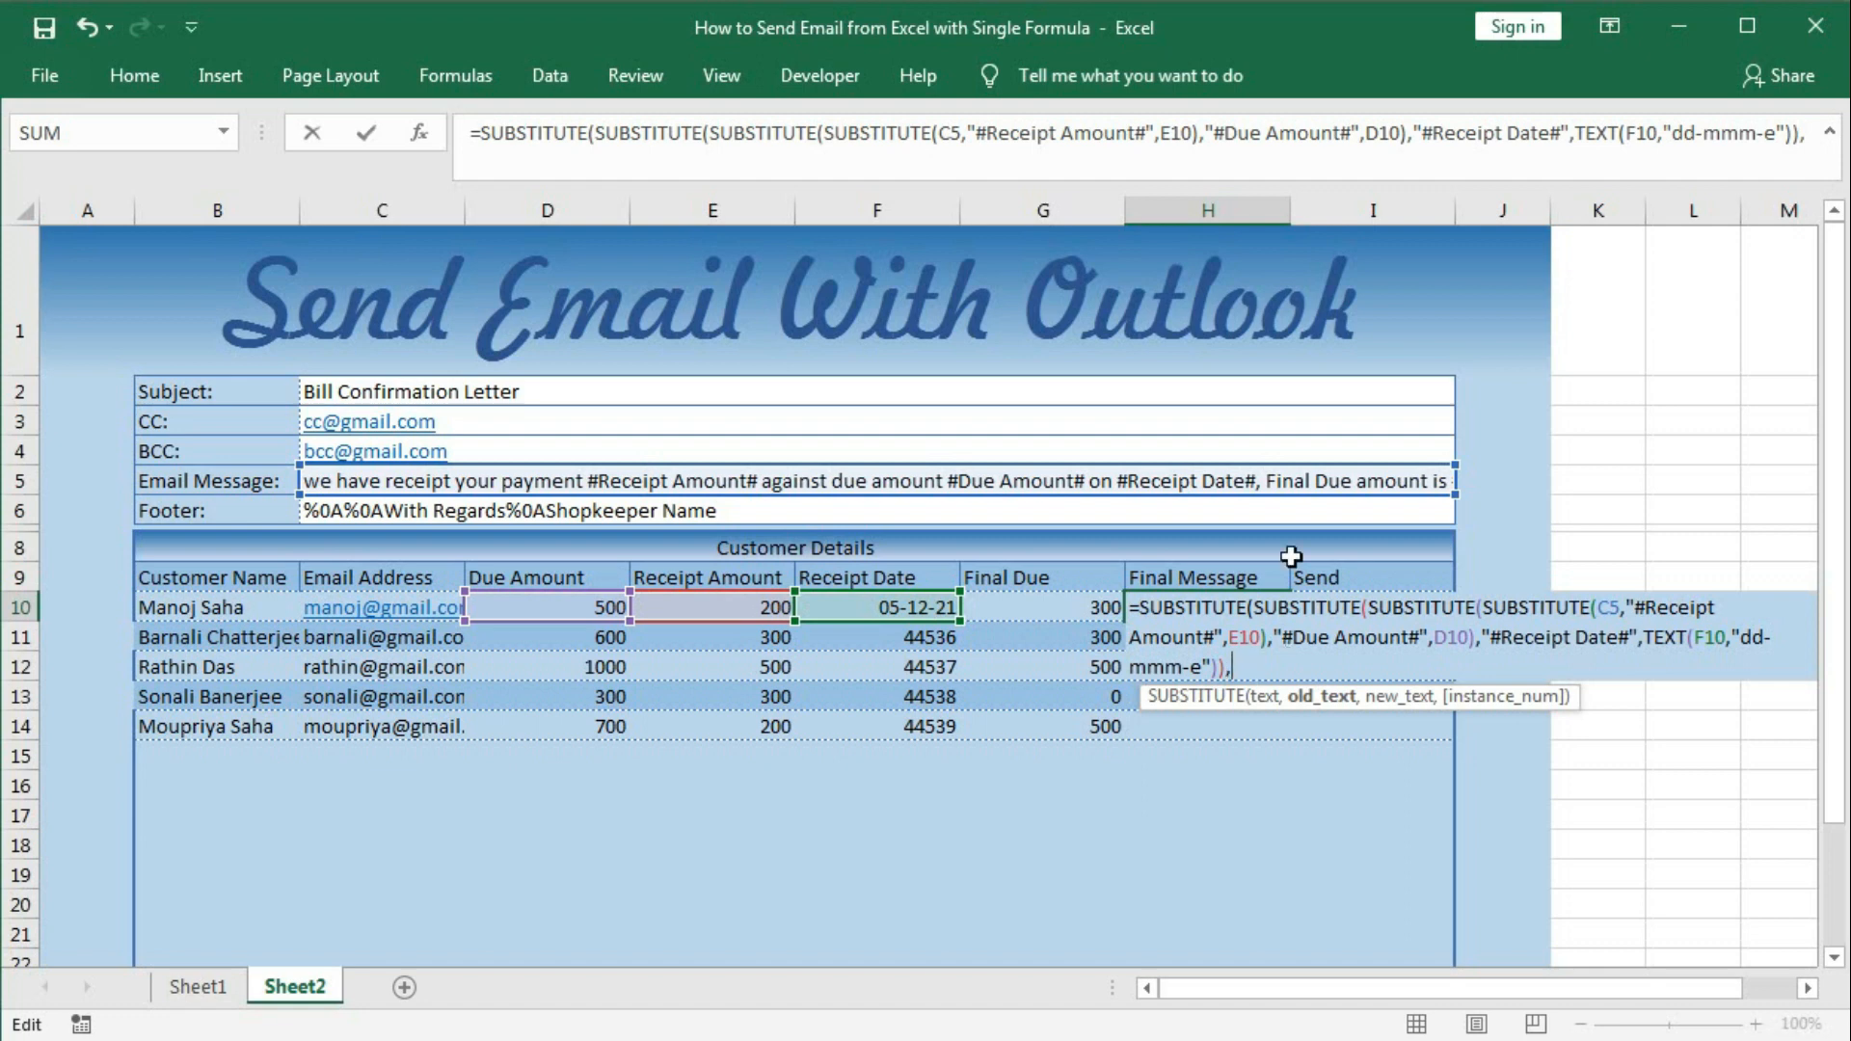
type("\"#Final Due")
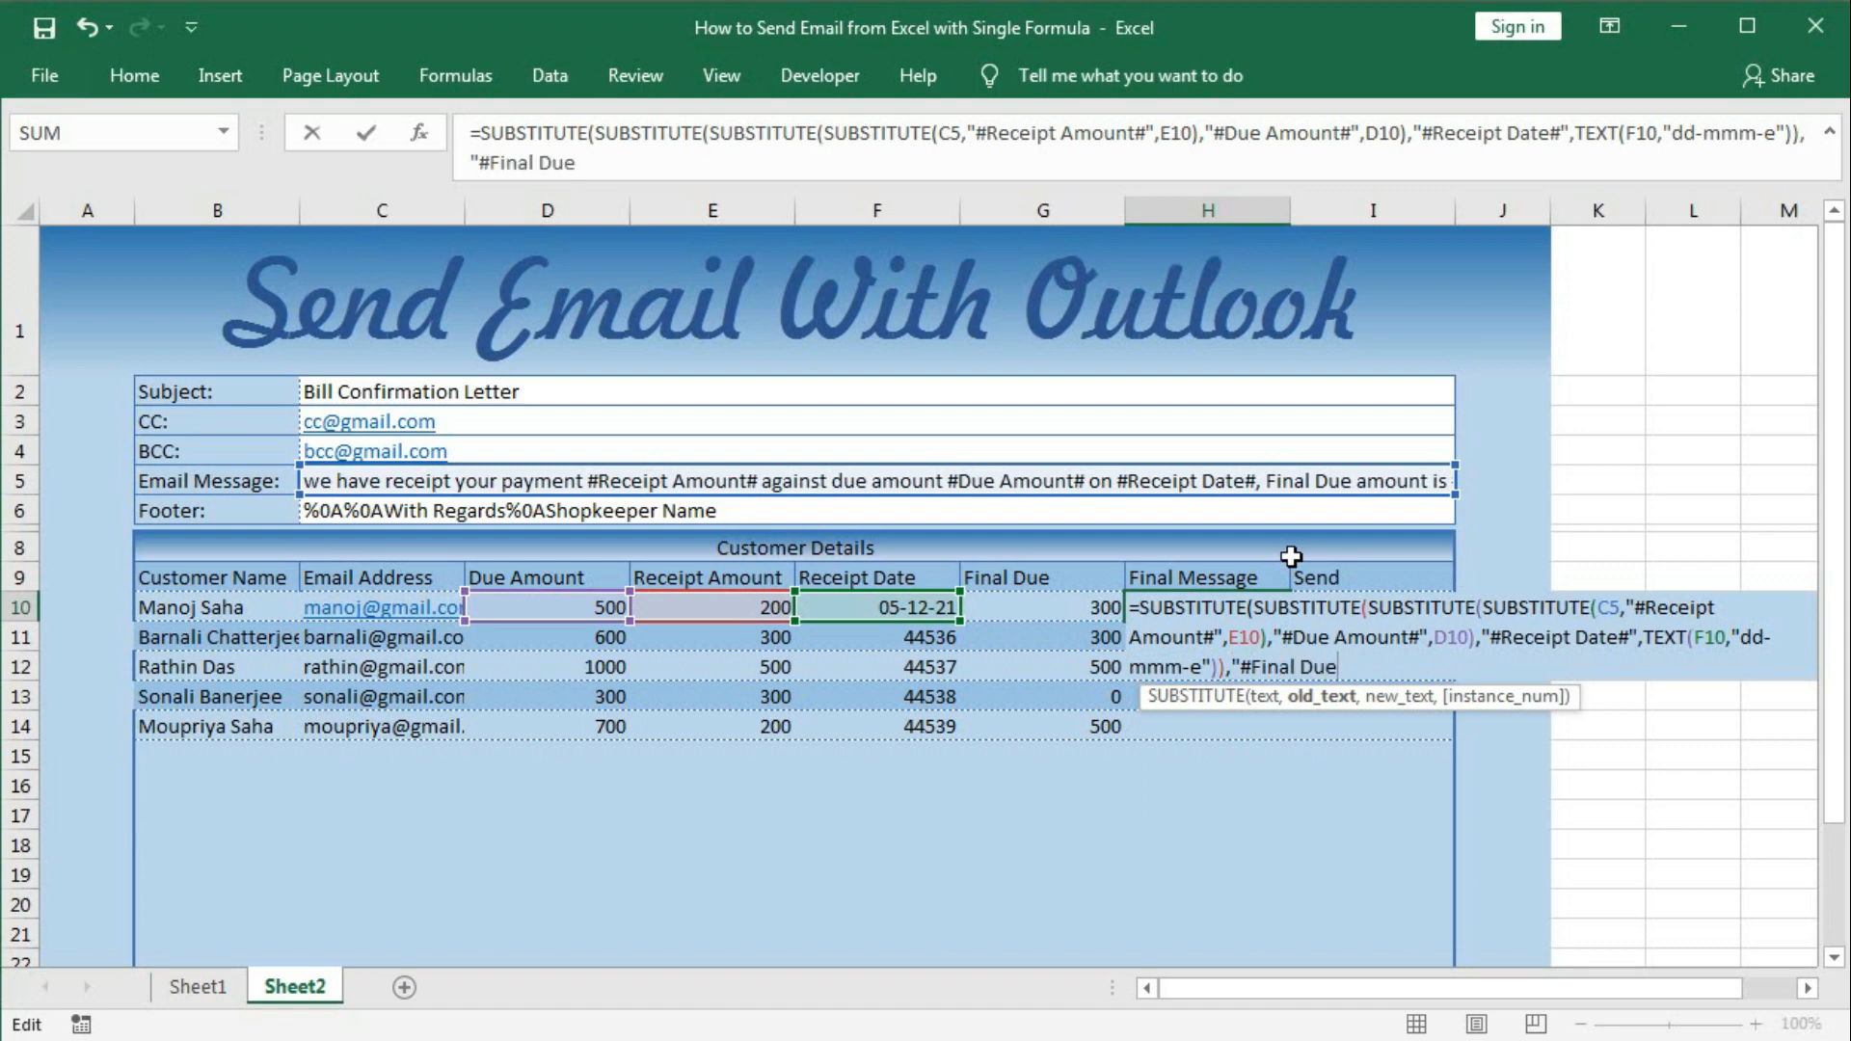
type("\",")
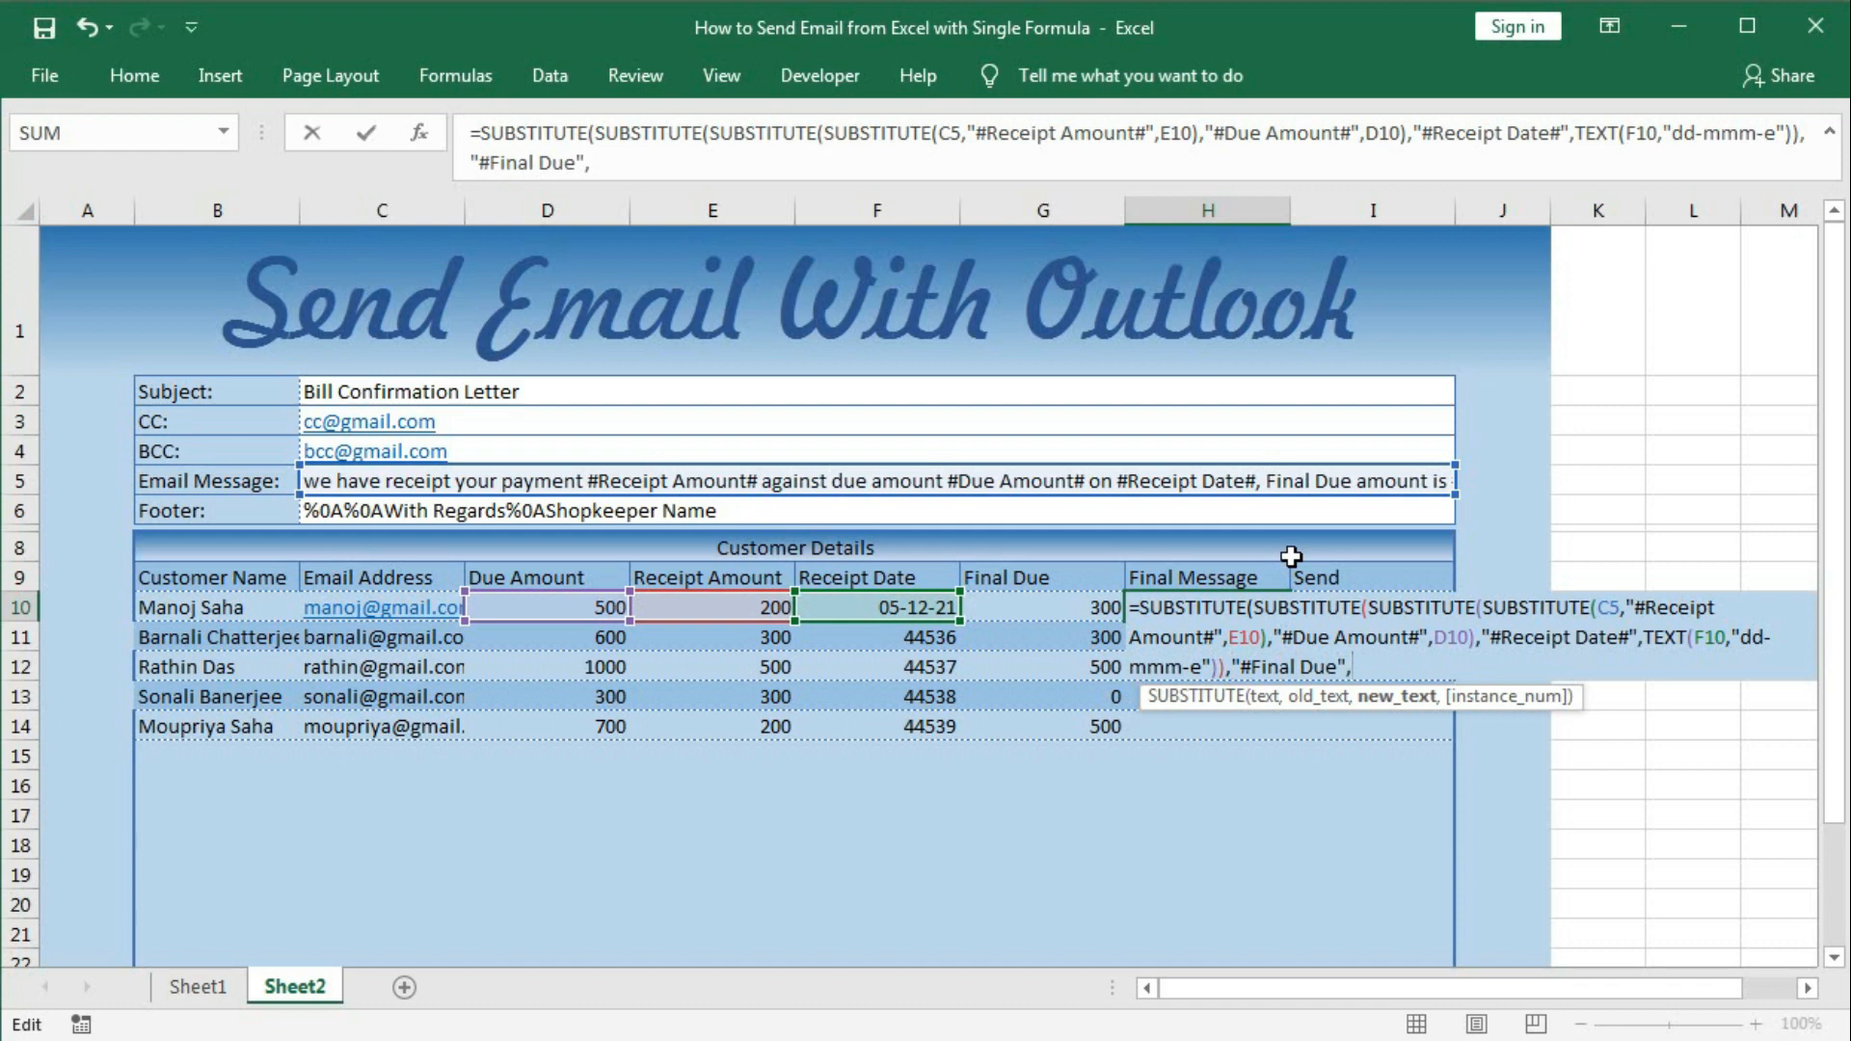
left_click(1076, 605)
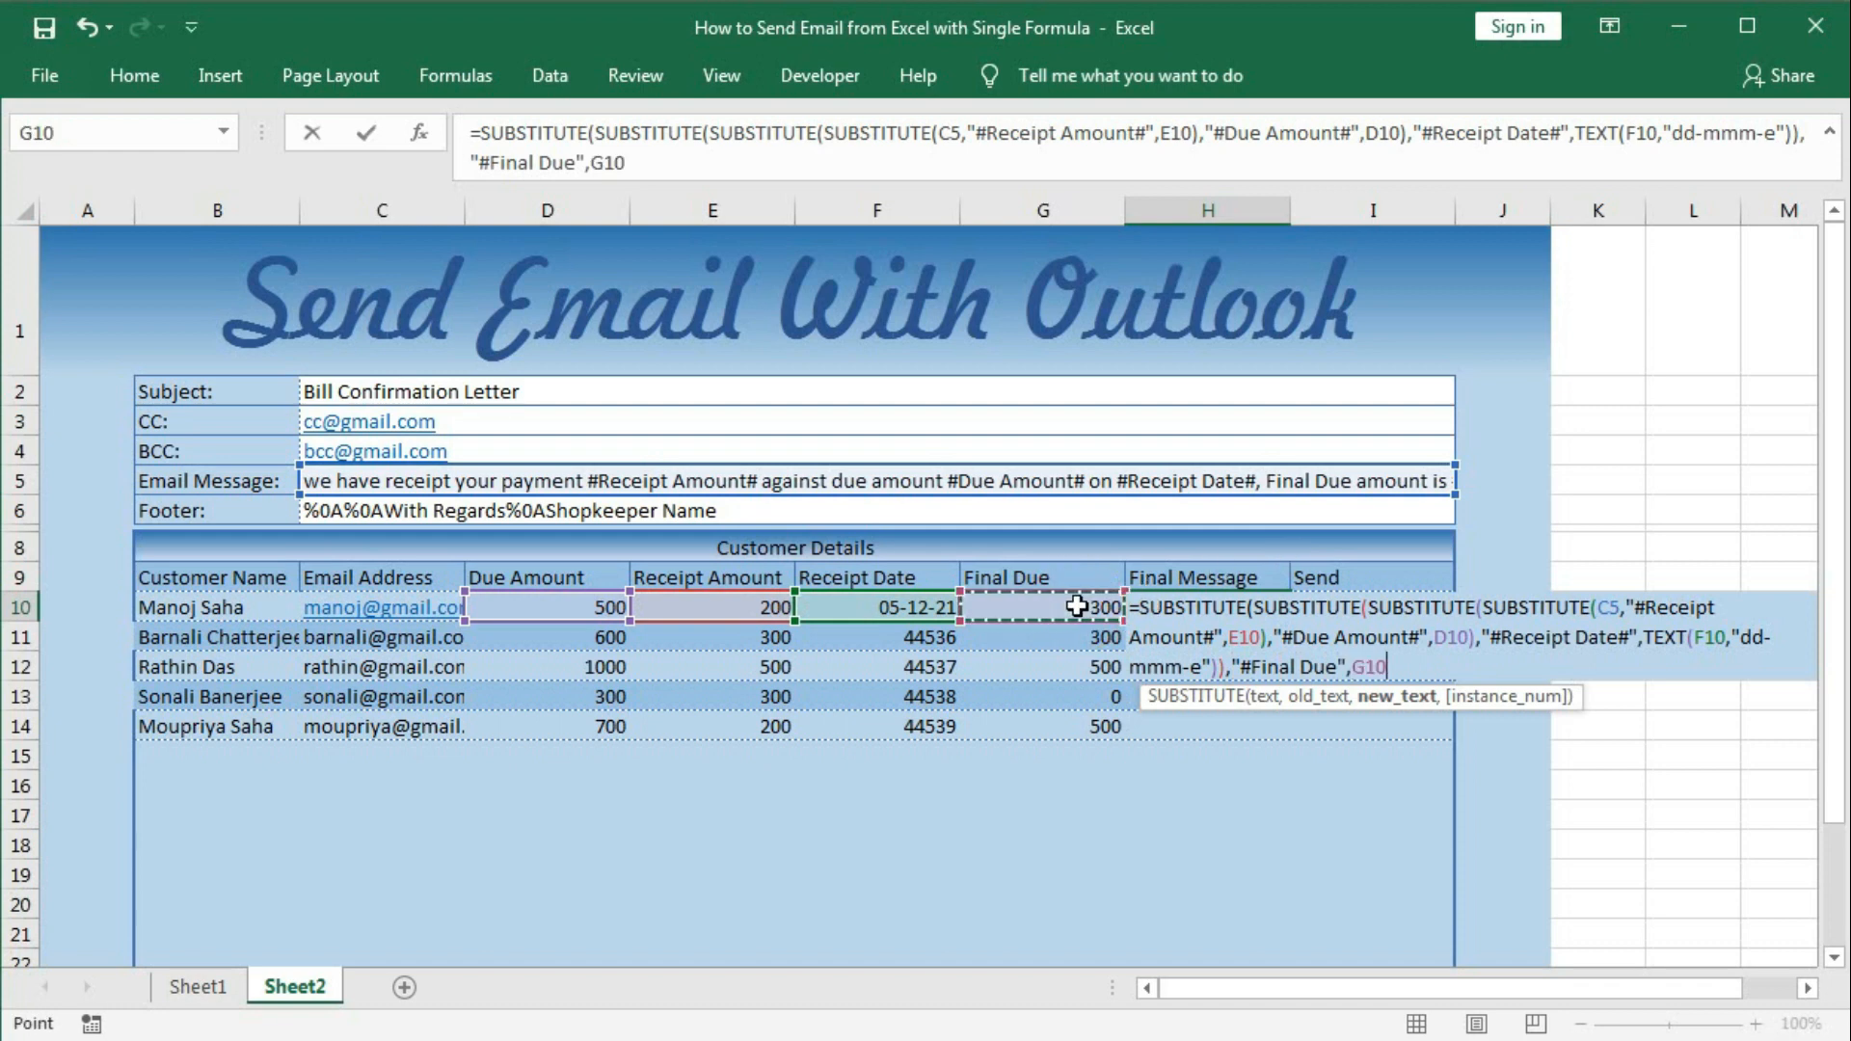
key("Return")
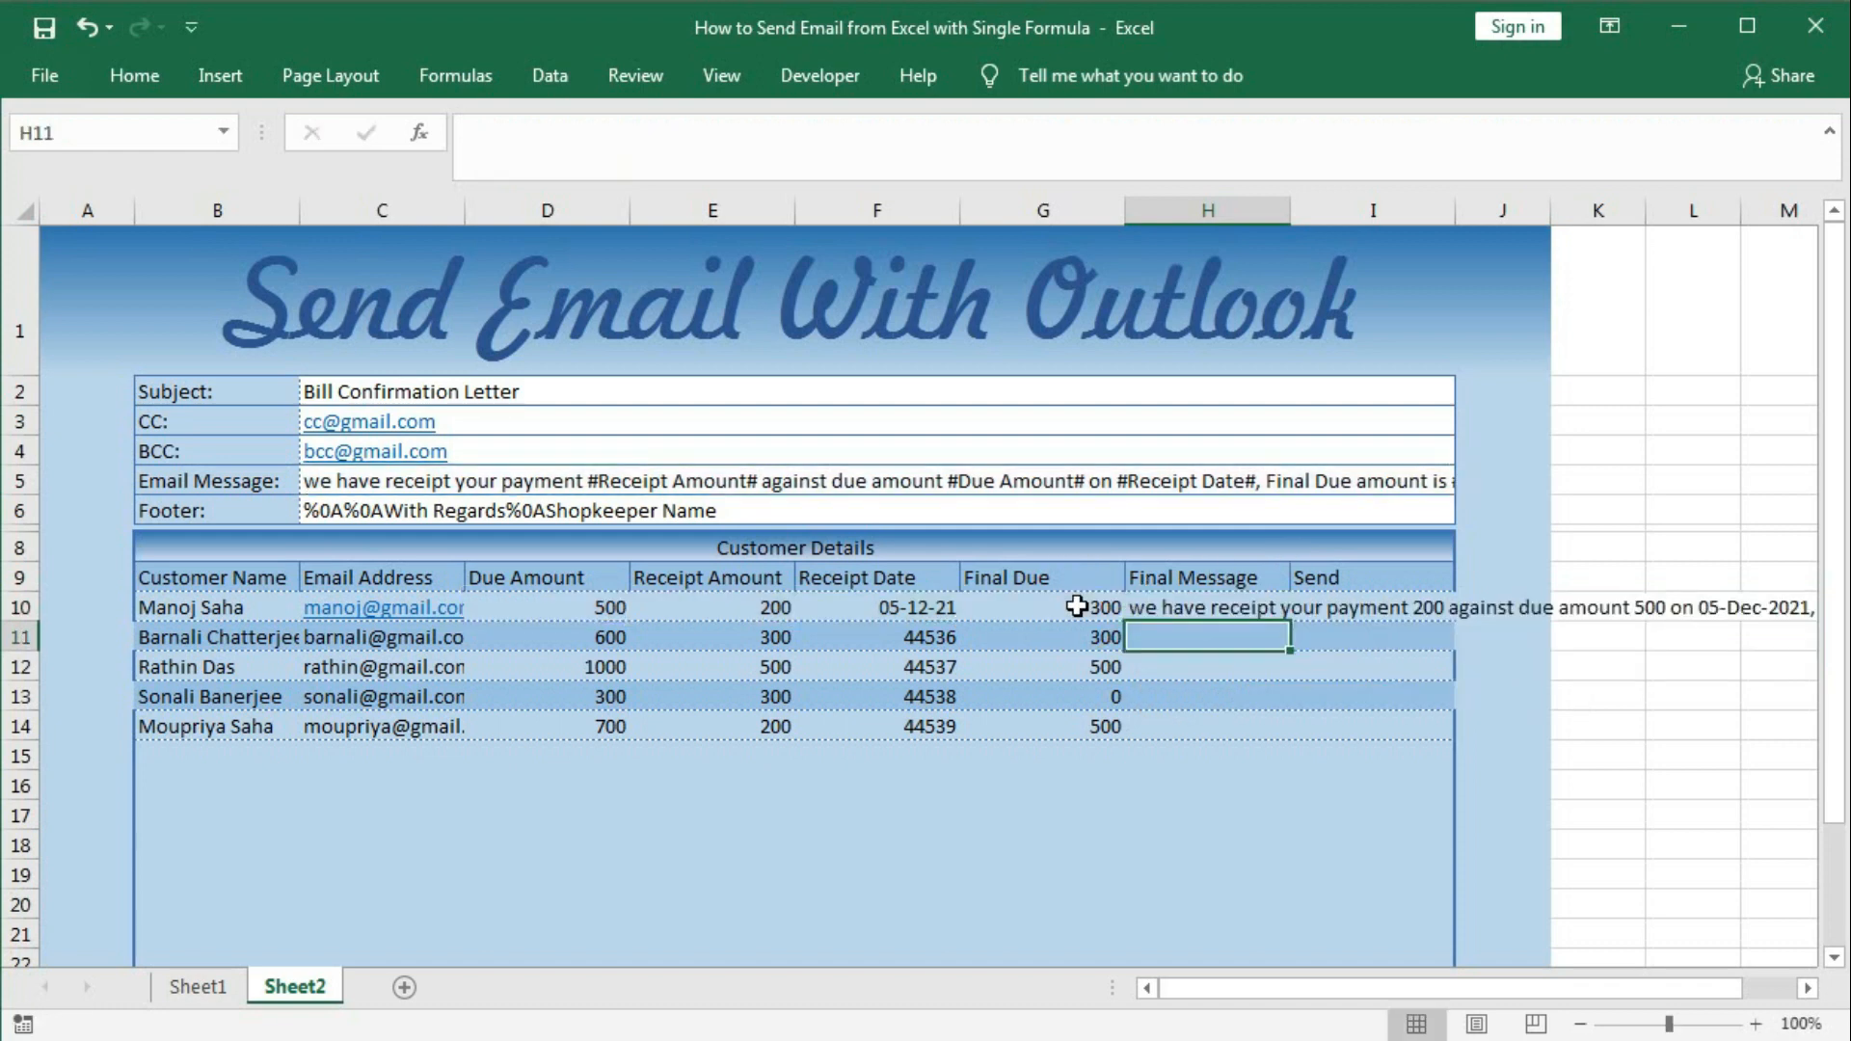
Correct the placeholder to '#Final Due#', preview the full message, and commit H10.
double_click(1164, 609)
left_click_drag(1139, 617, 1489, 766)
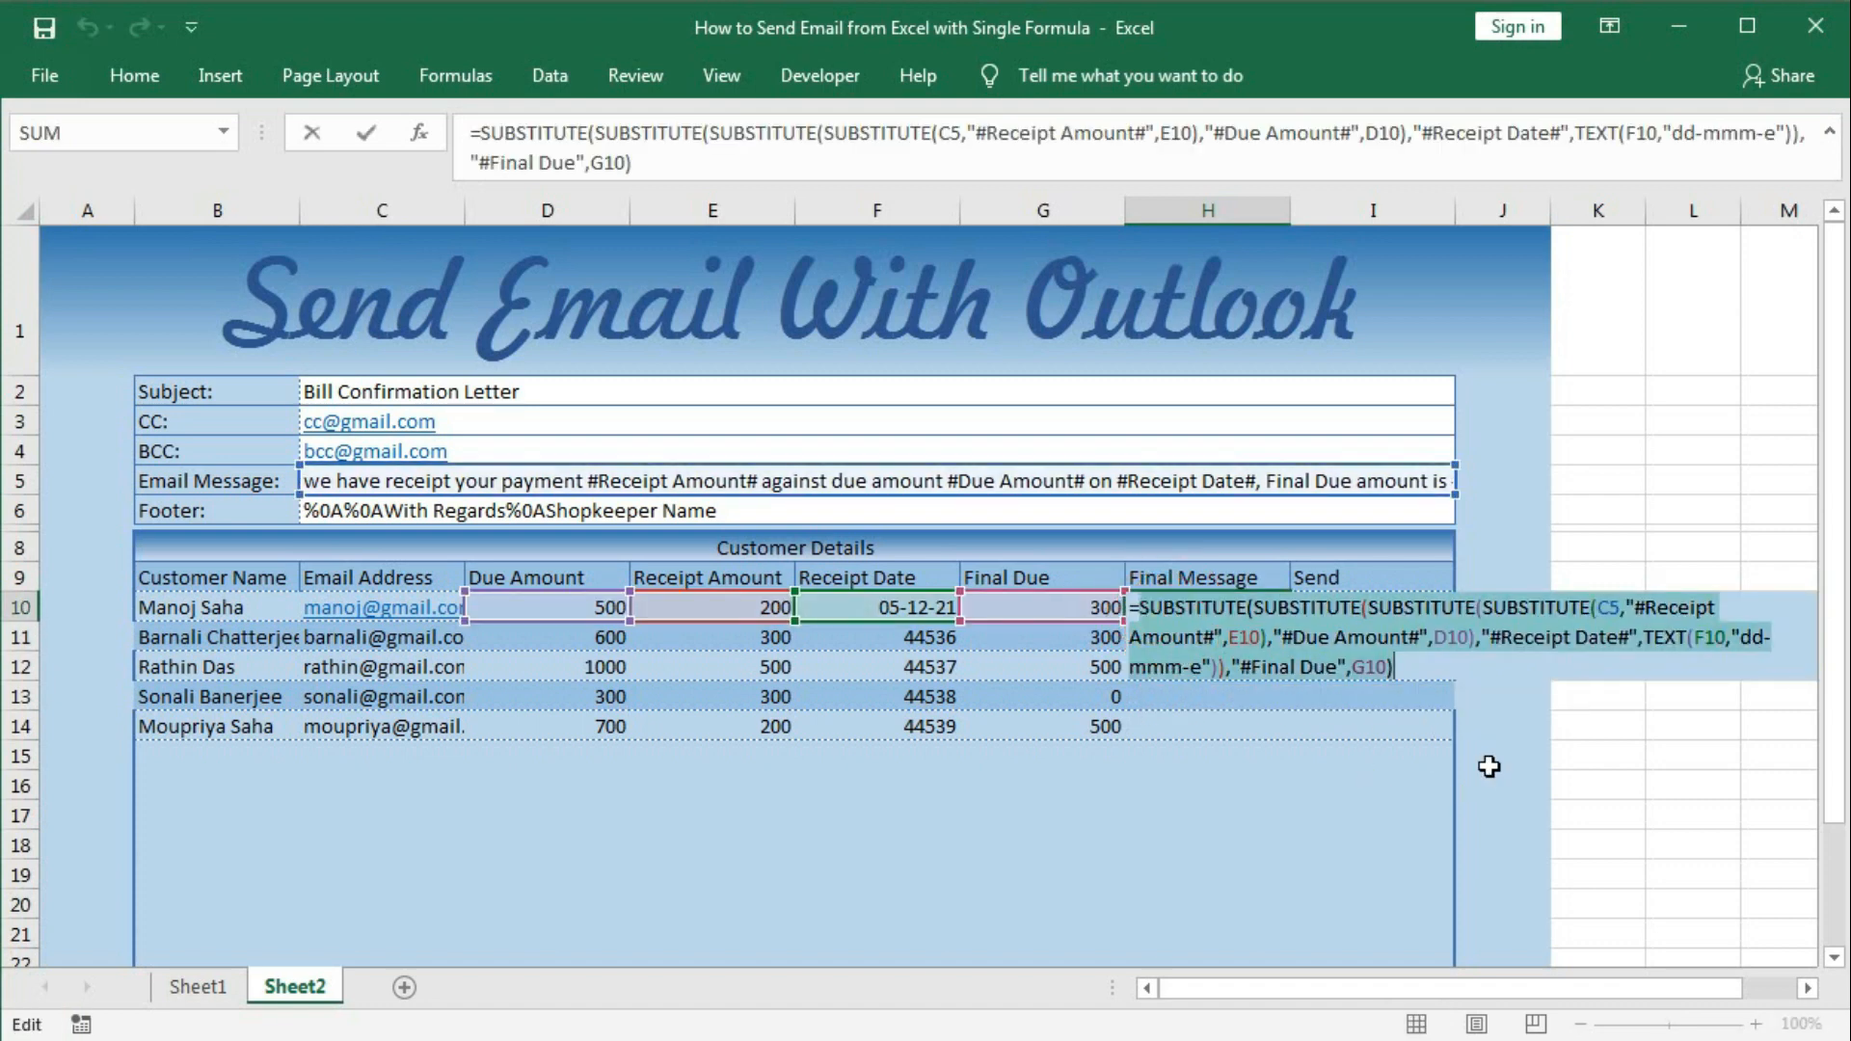
key("F9")
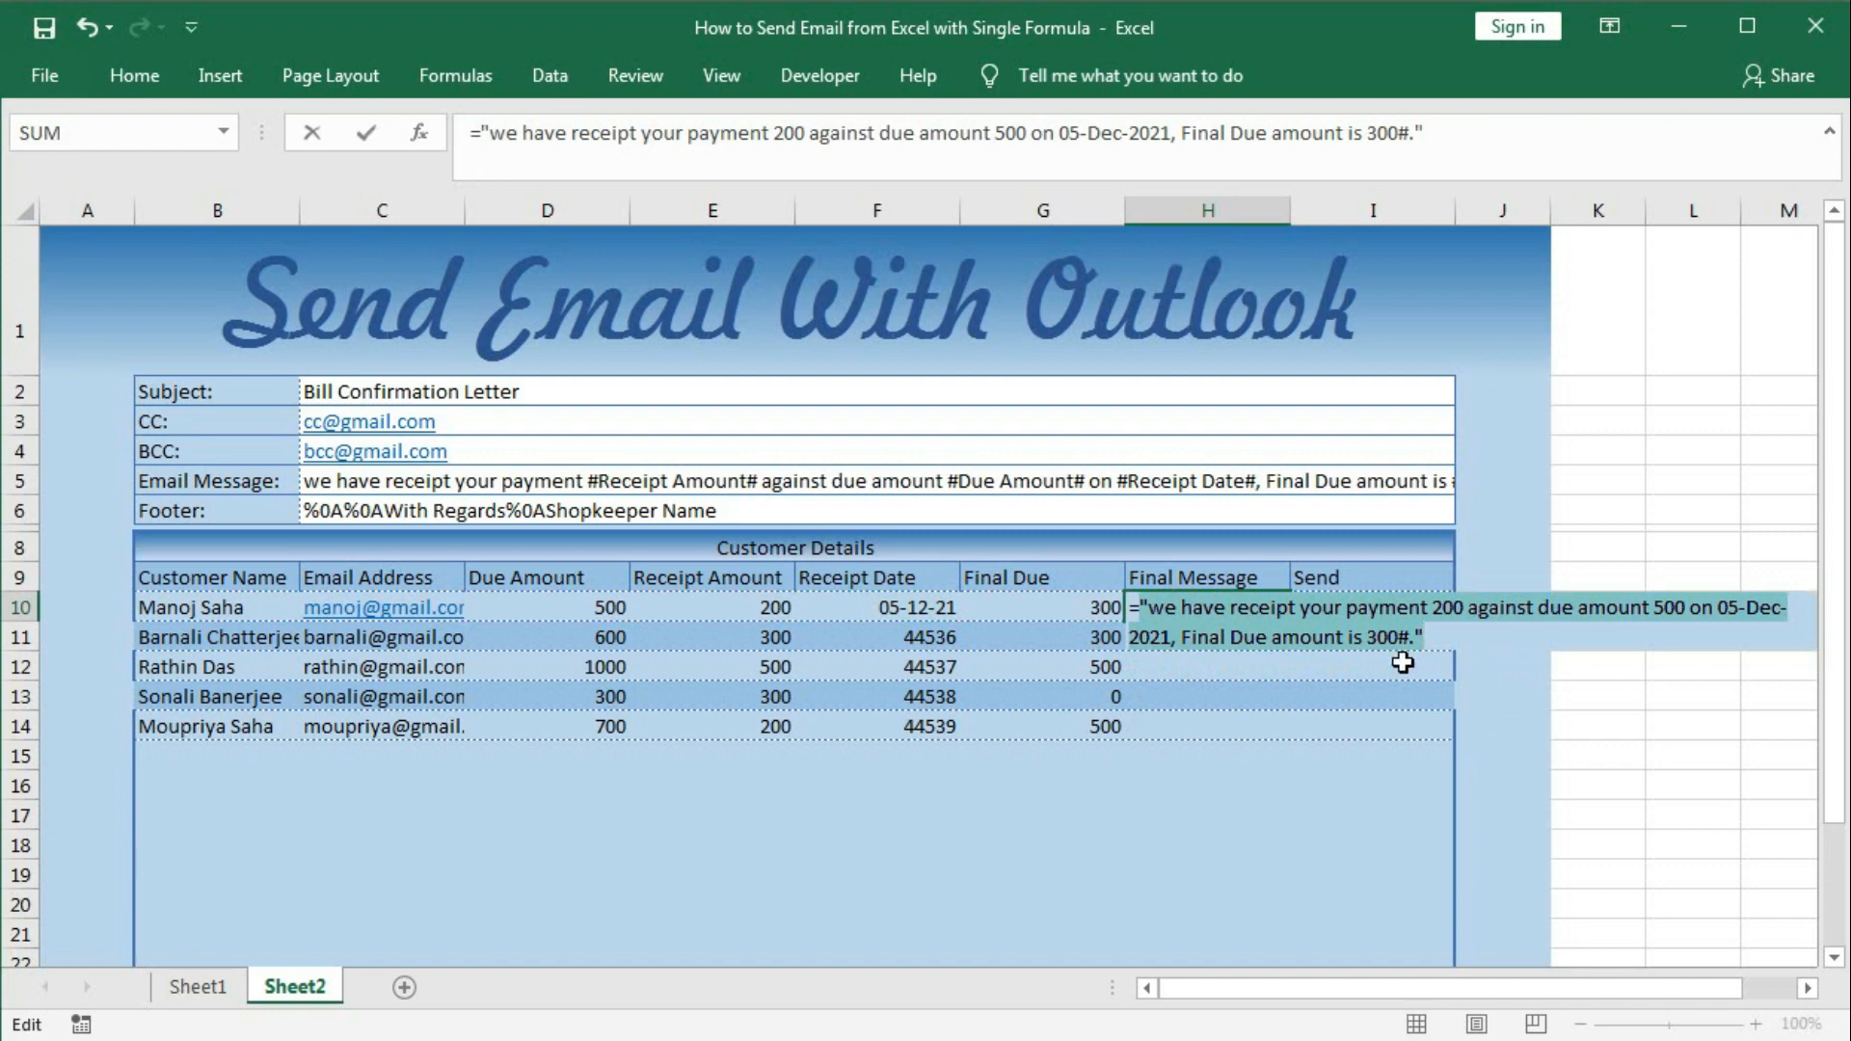
key("ctrl+z")
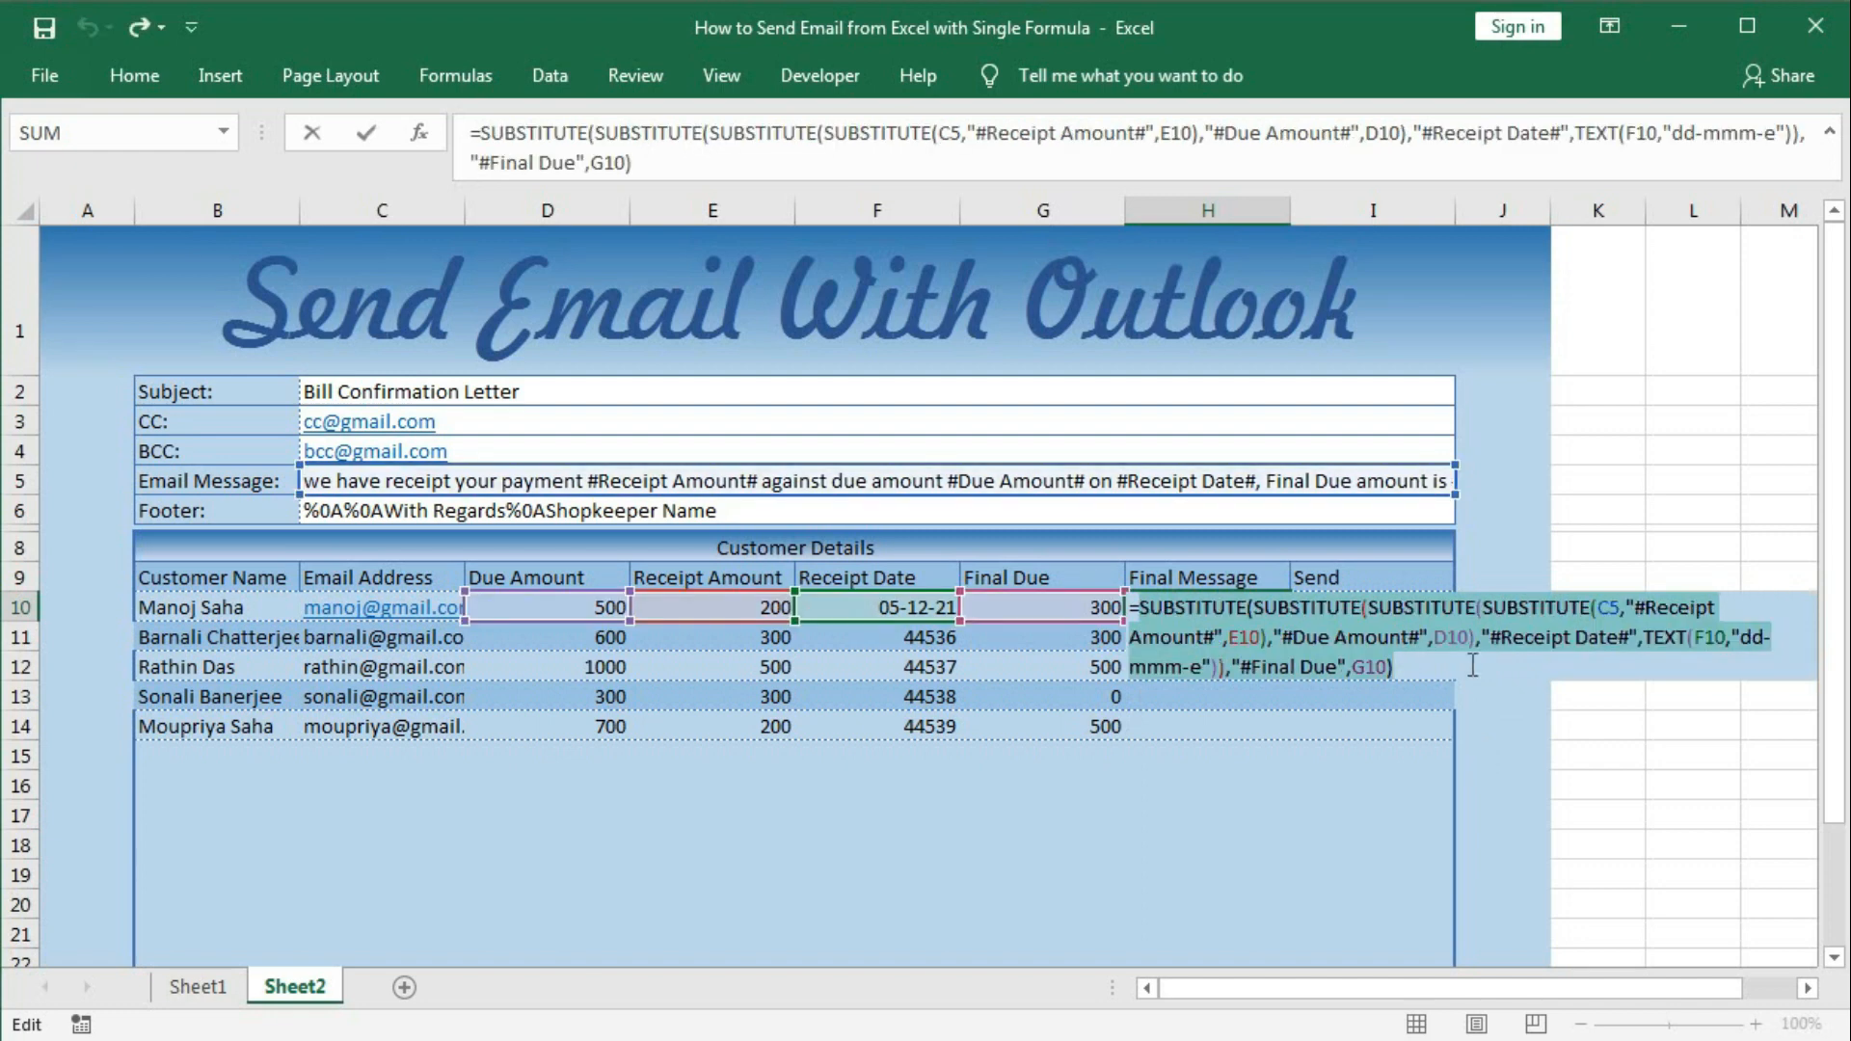
left_click(1338, 666)
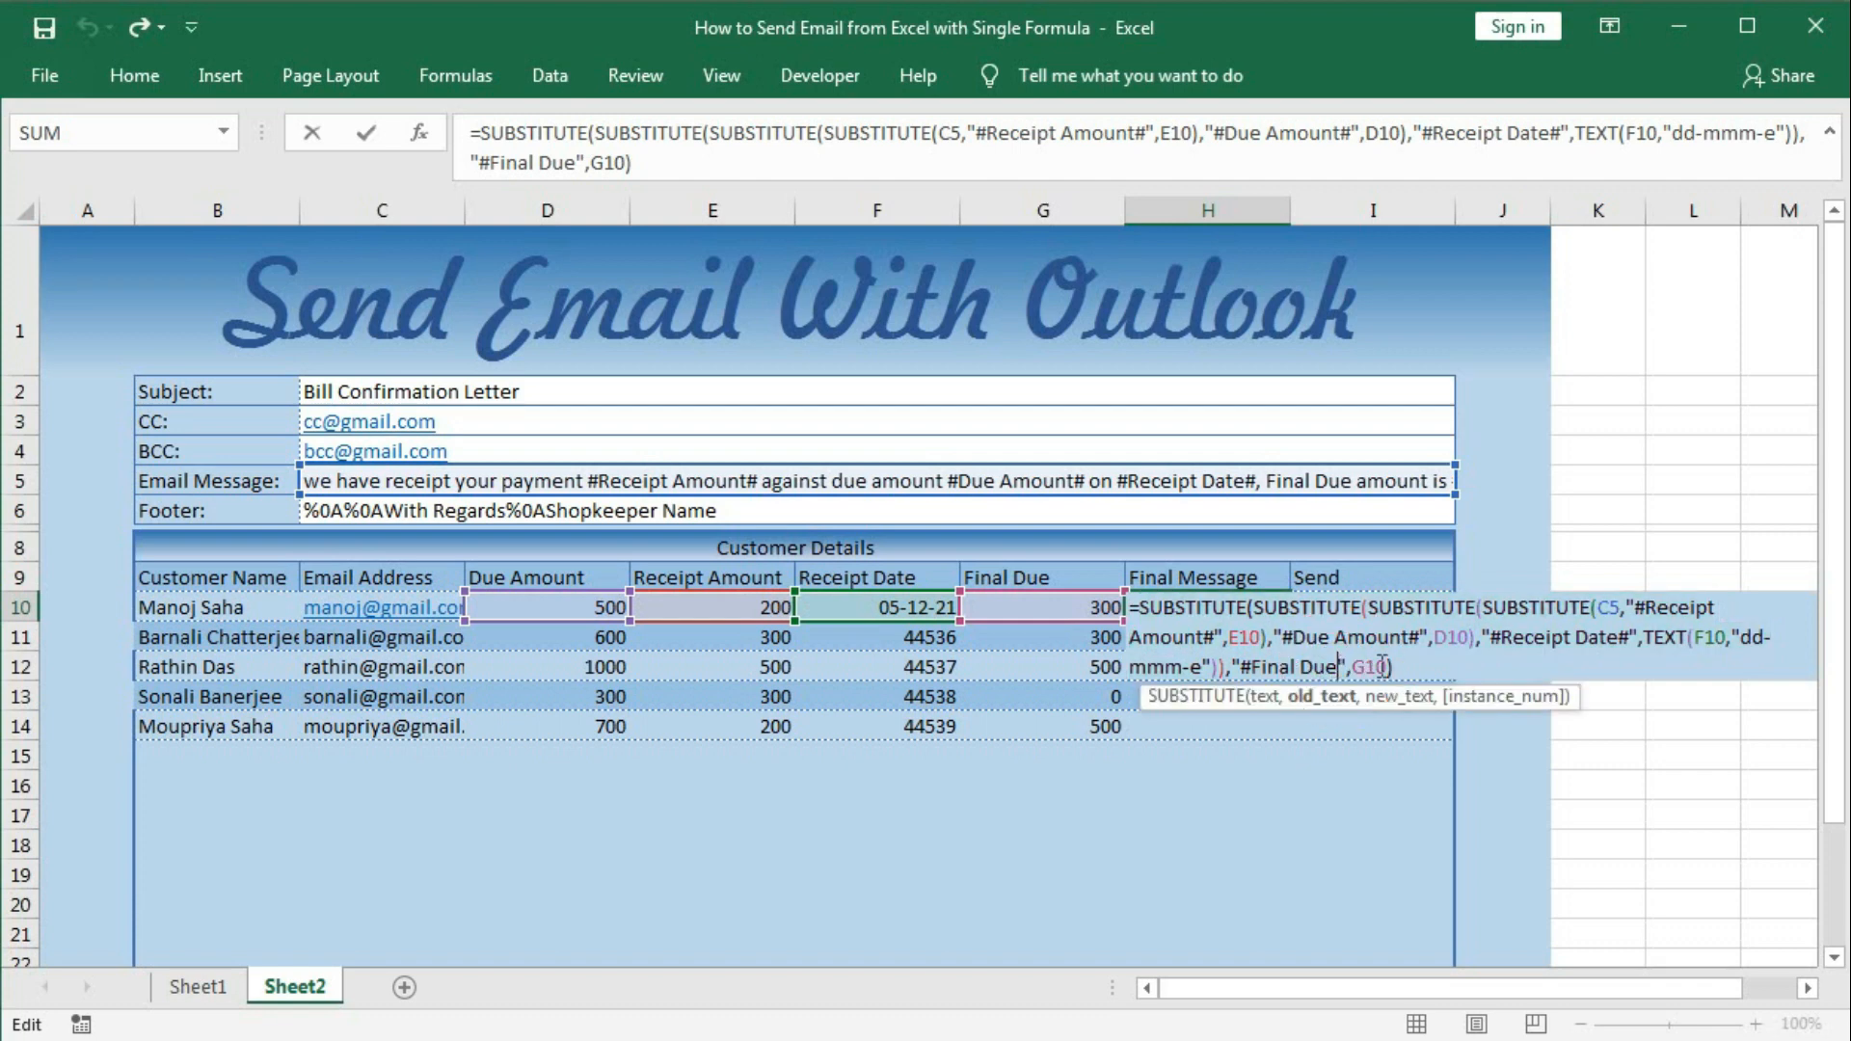
type("#")
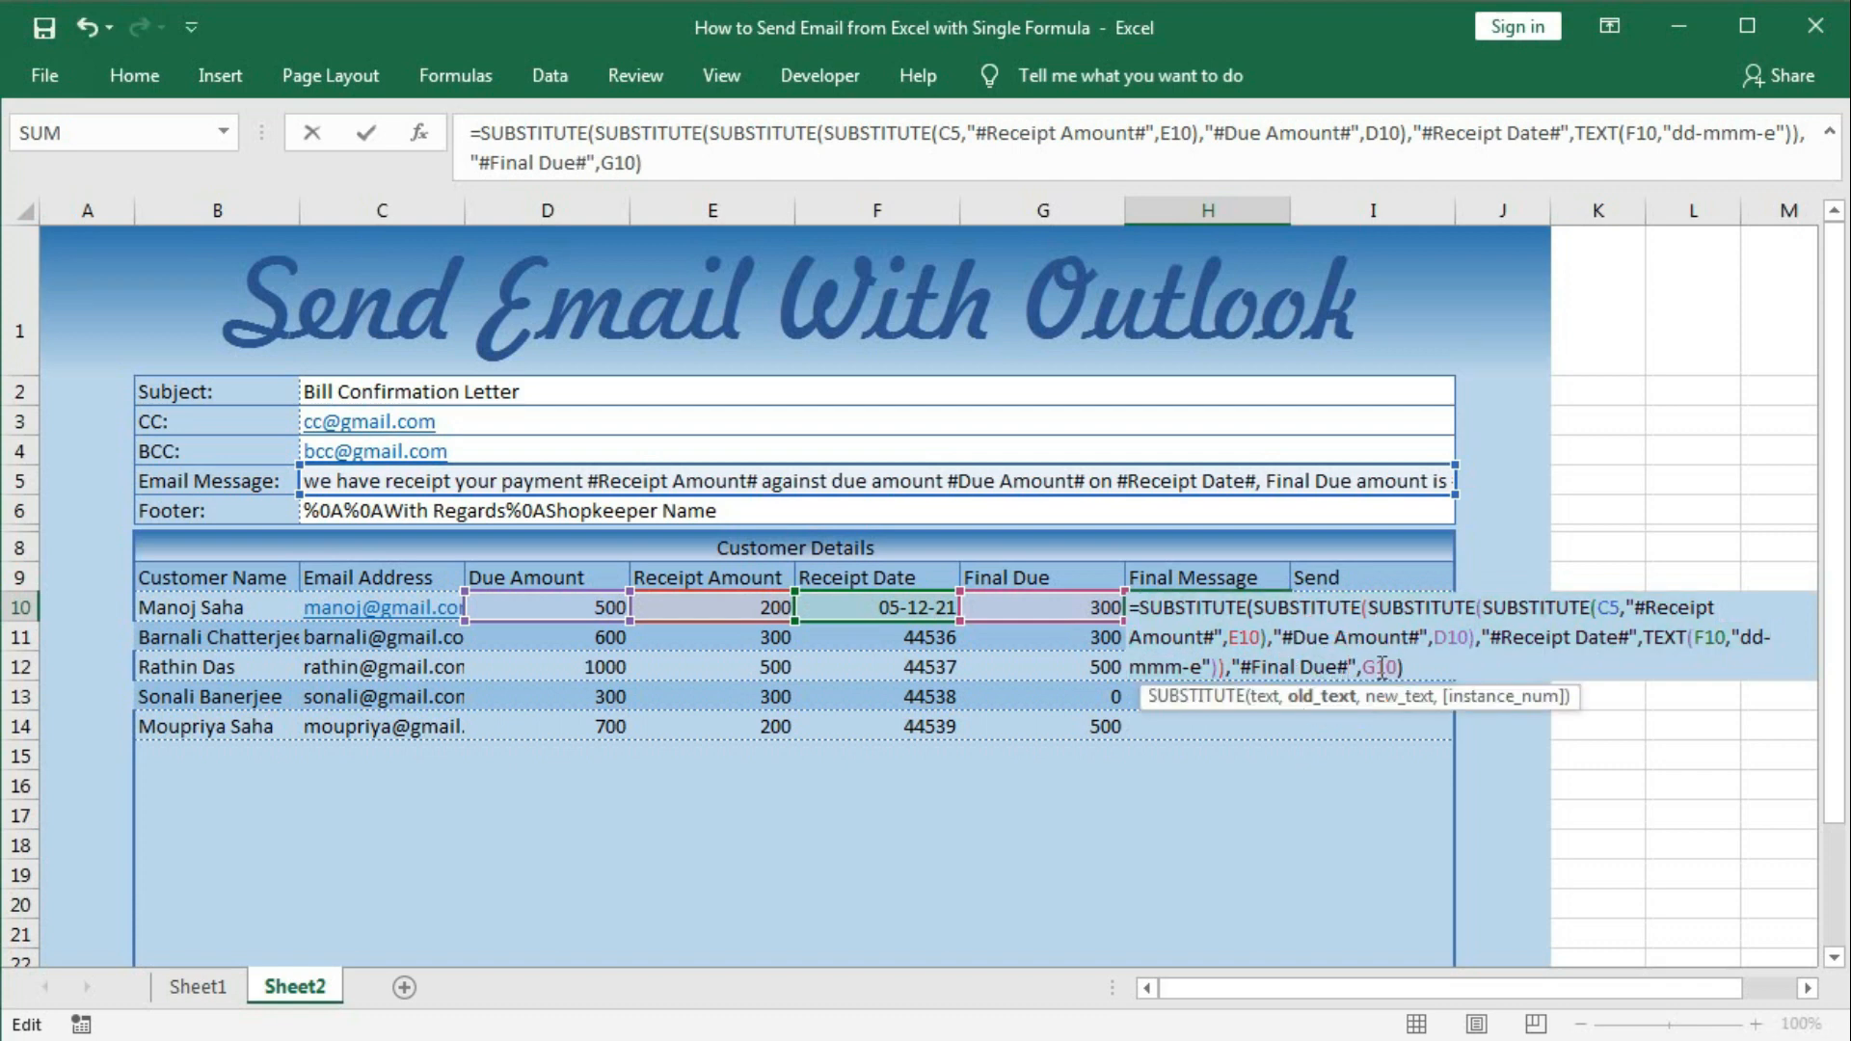
left_click_drag(1141, 608, 1457, 717)
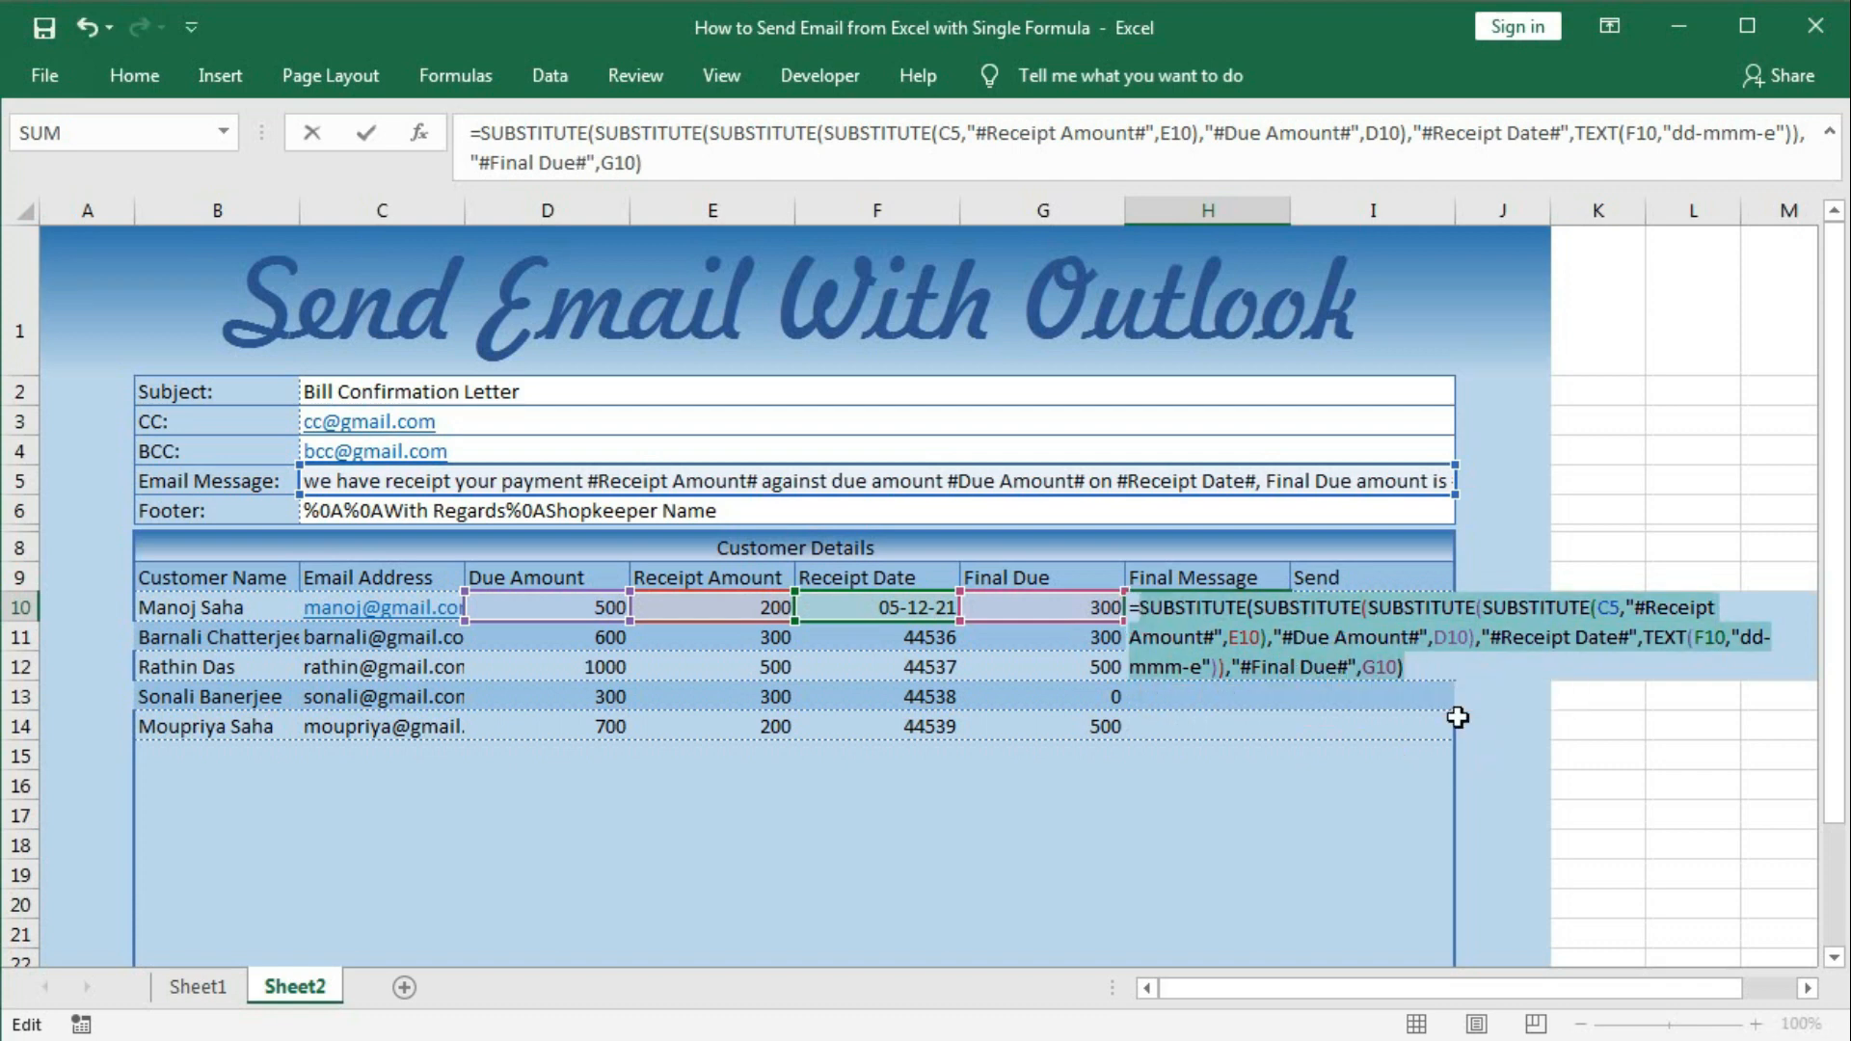
key("F9")
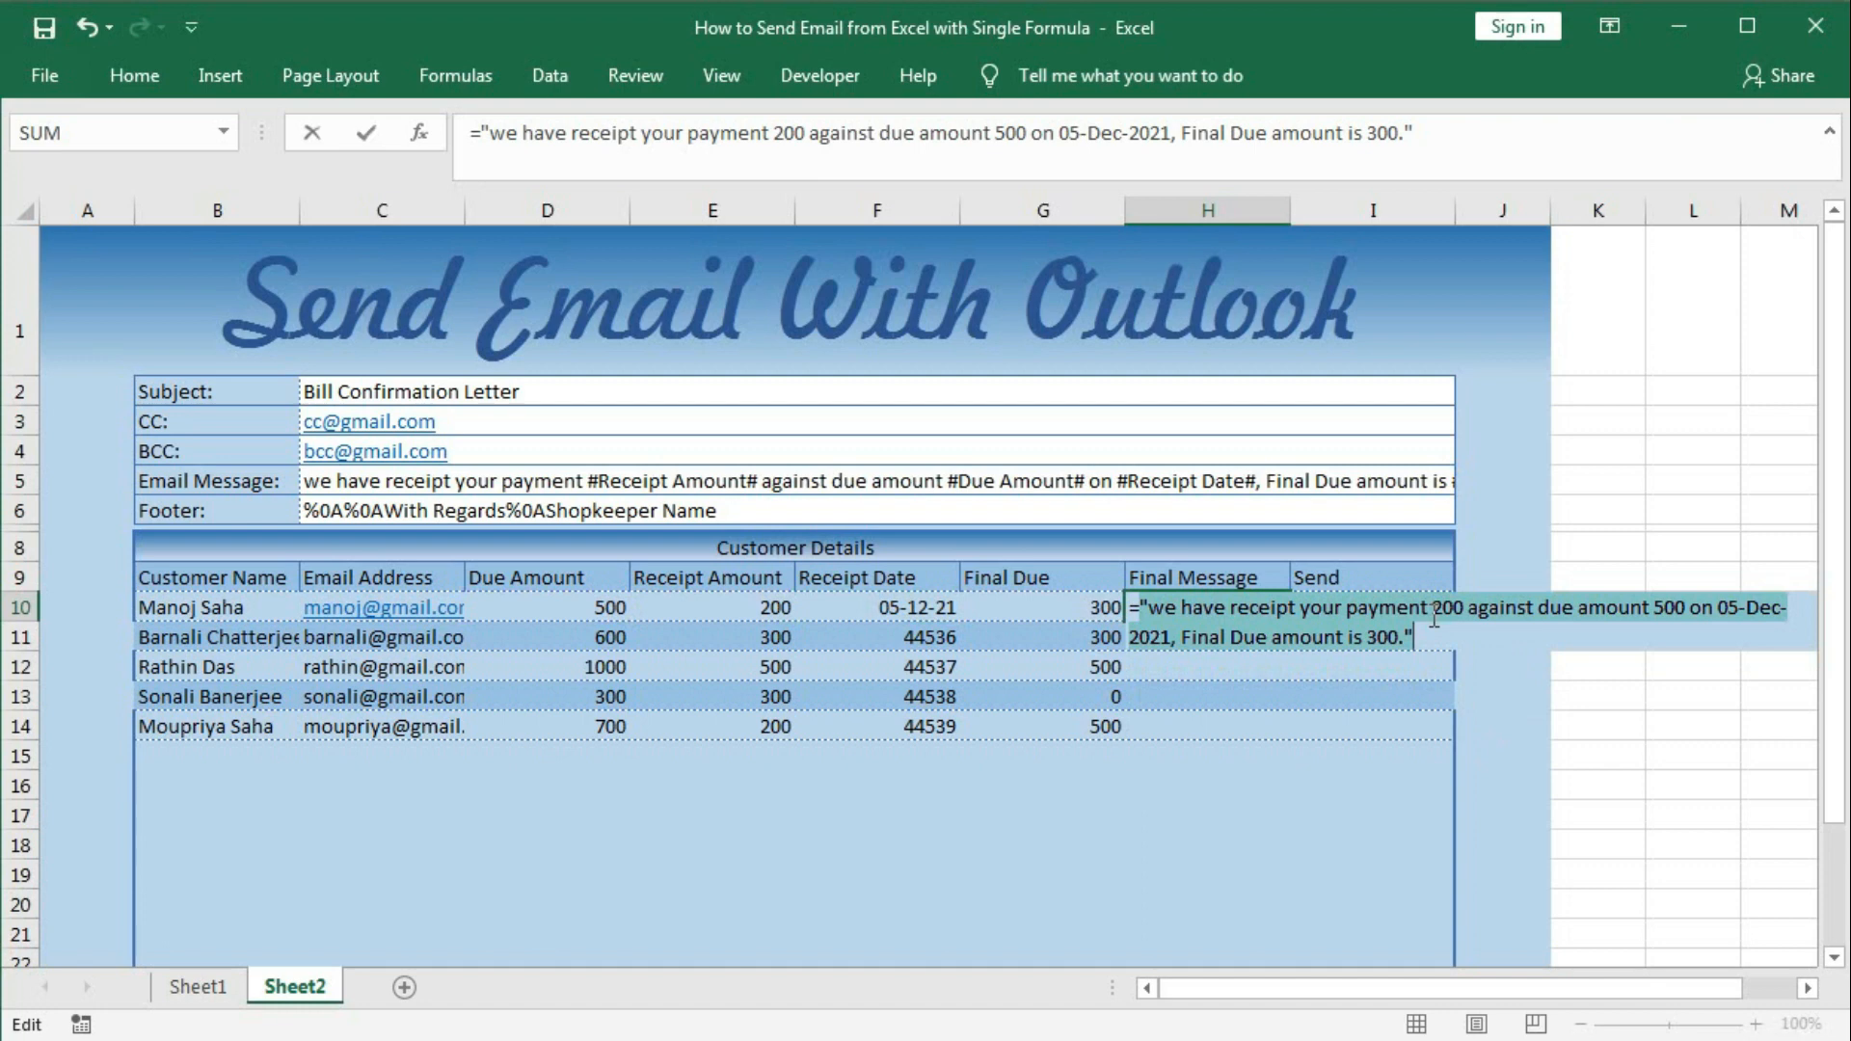
key("ctrl+z")
key("Return")
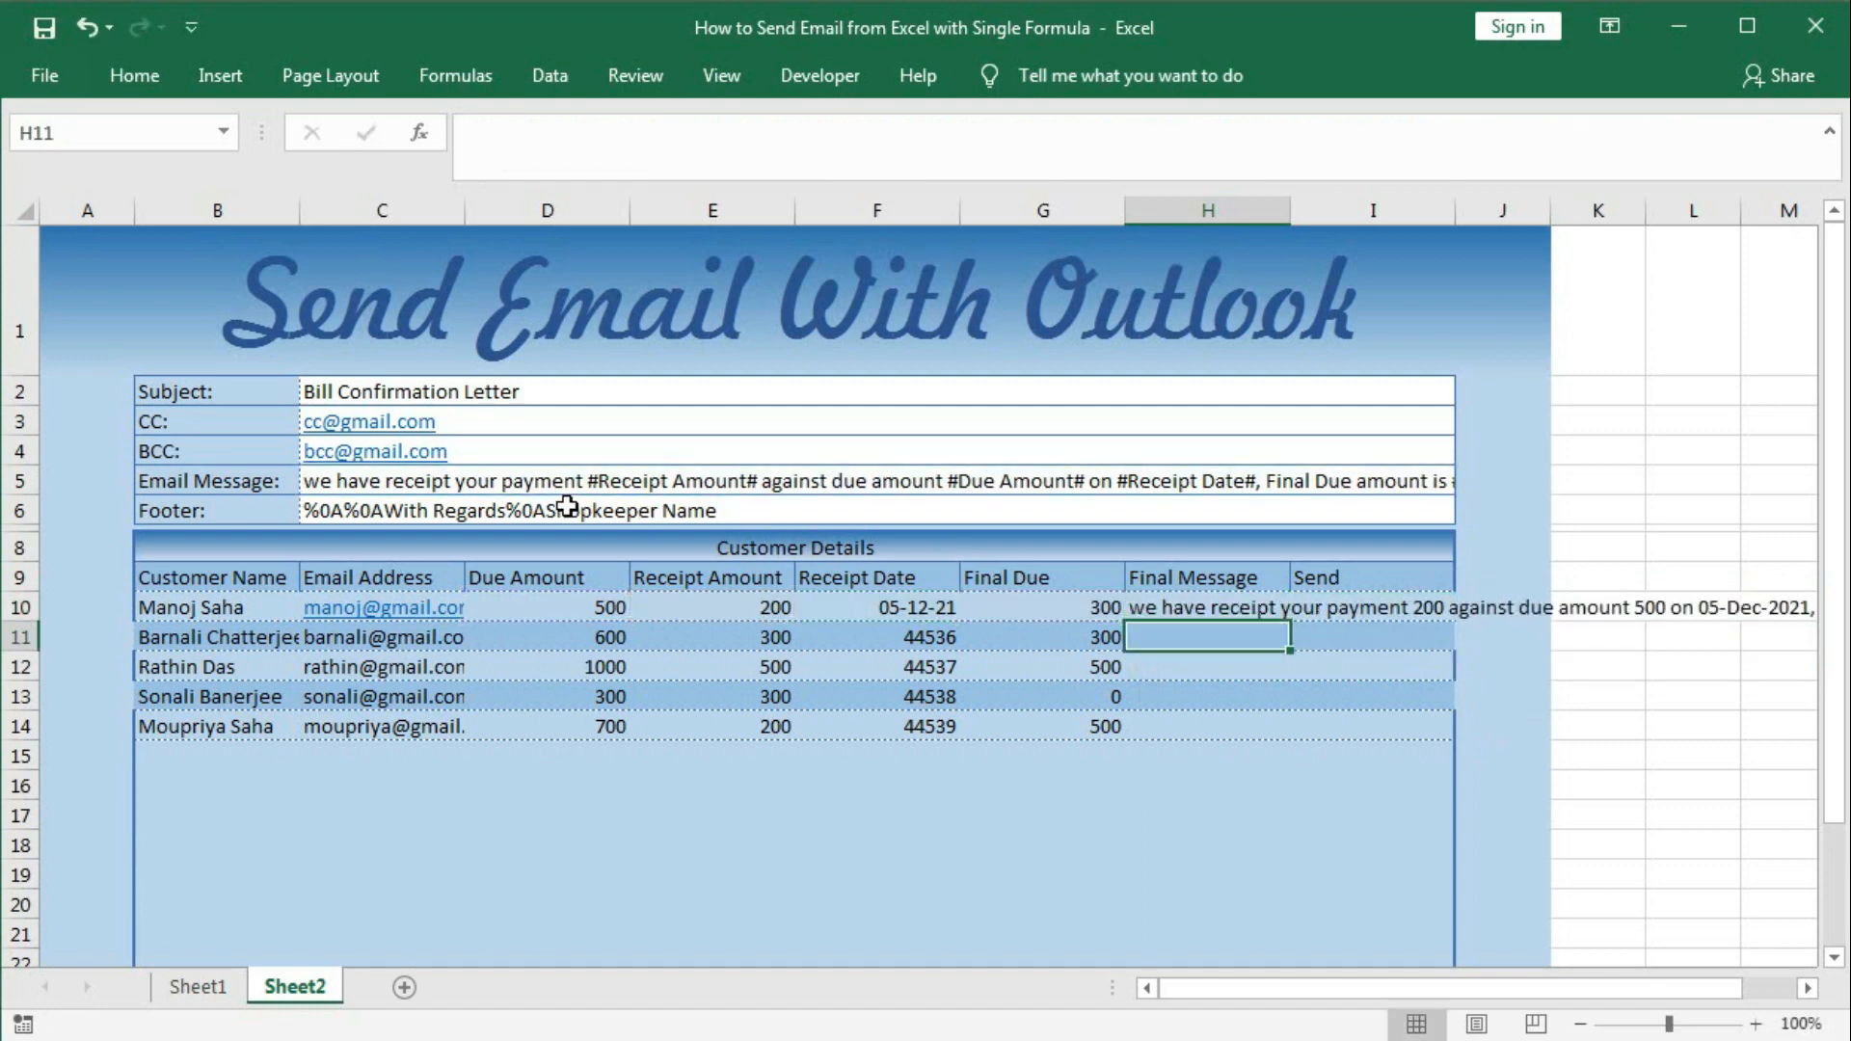
Insert 'Rs.' before the amount placeholders in the C5 template and check H10.
double_click(588, 479)
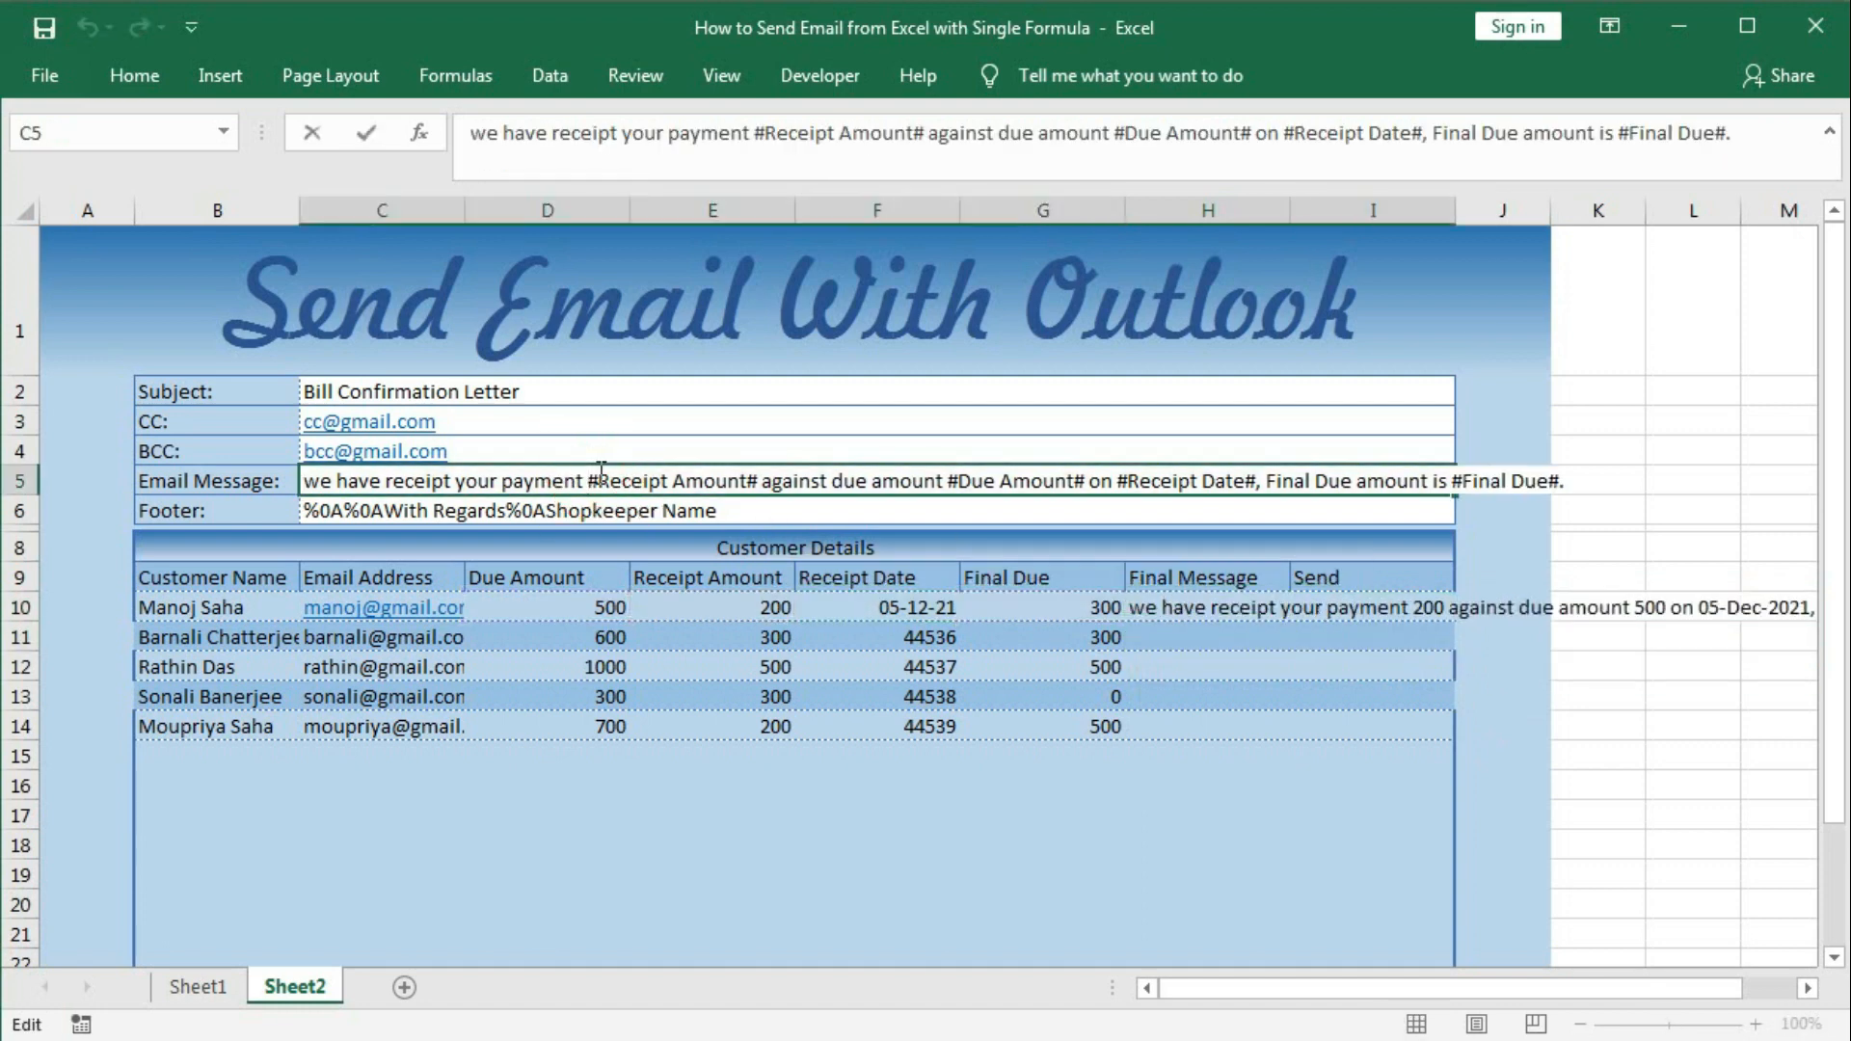
type("Rs.")
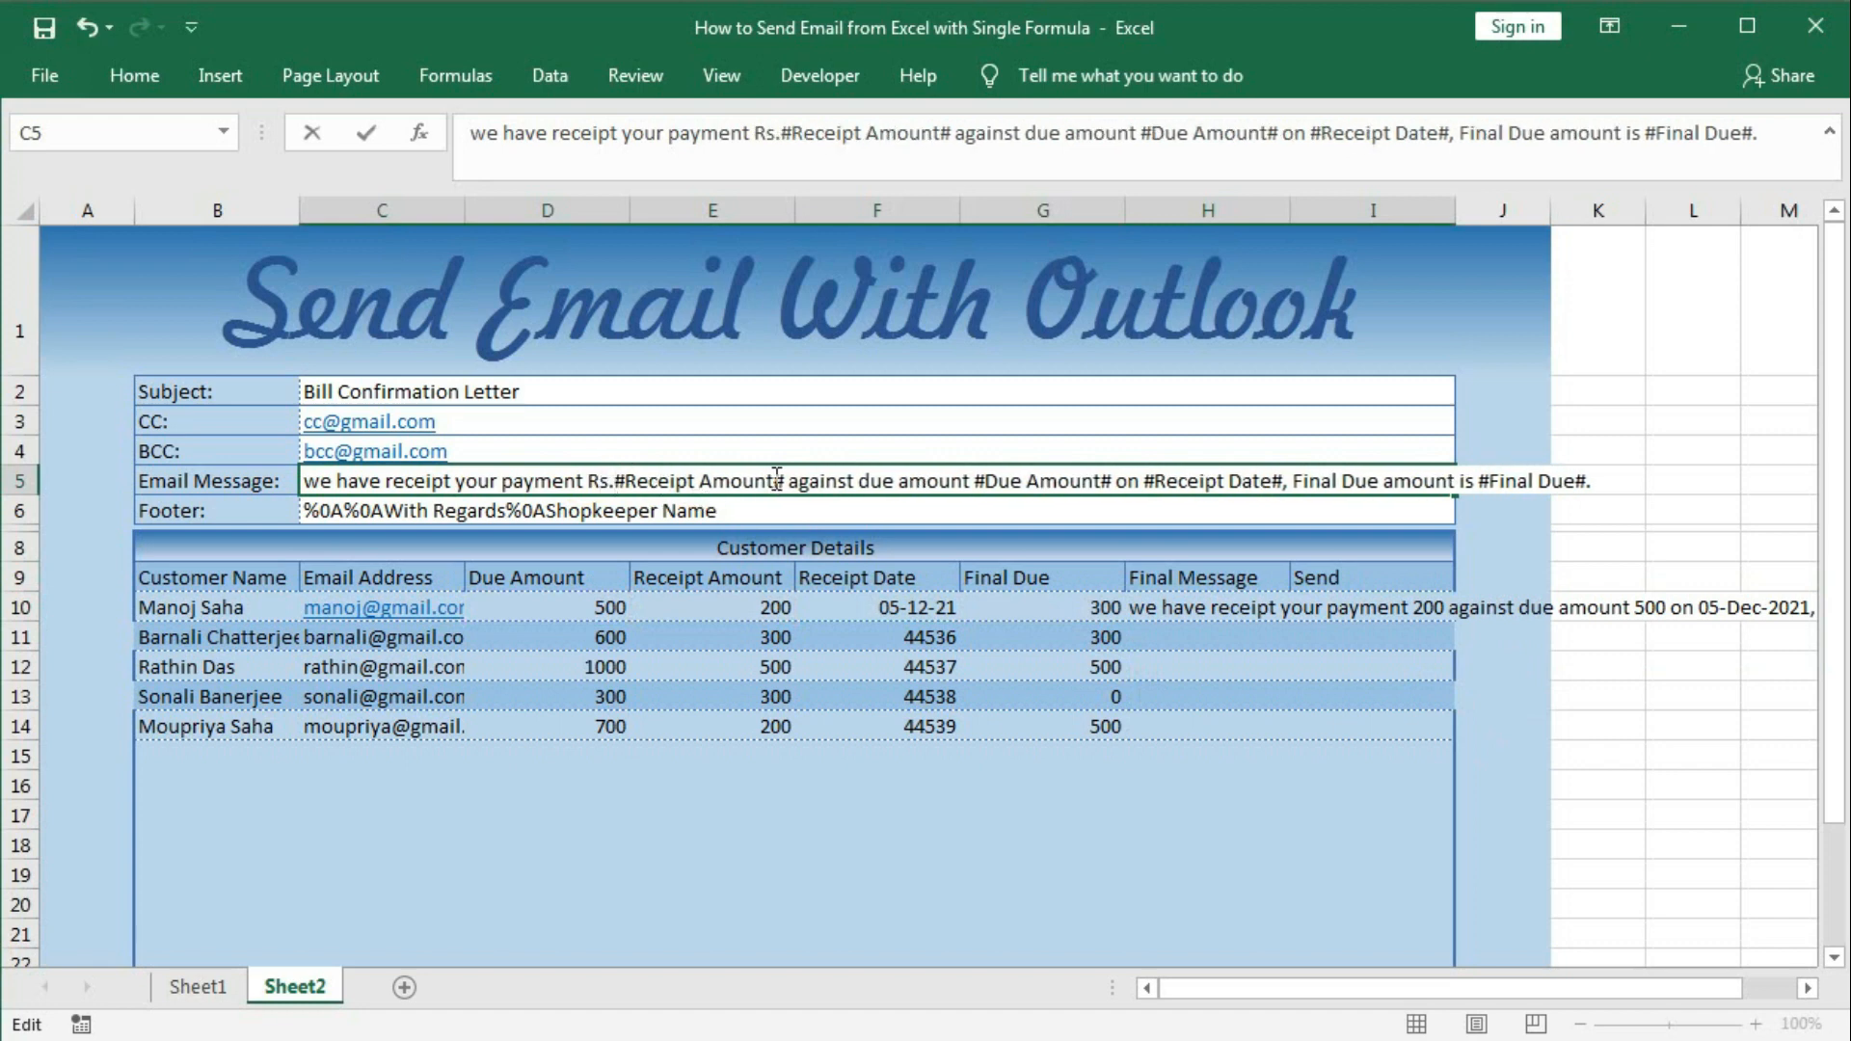
left_click(974, 479)
type("Rs.")
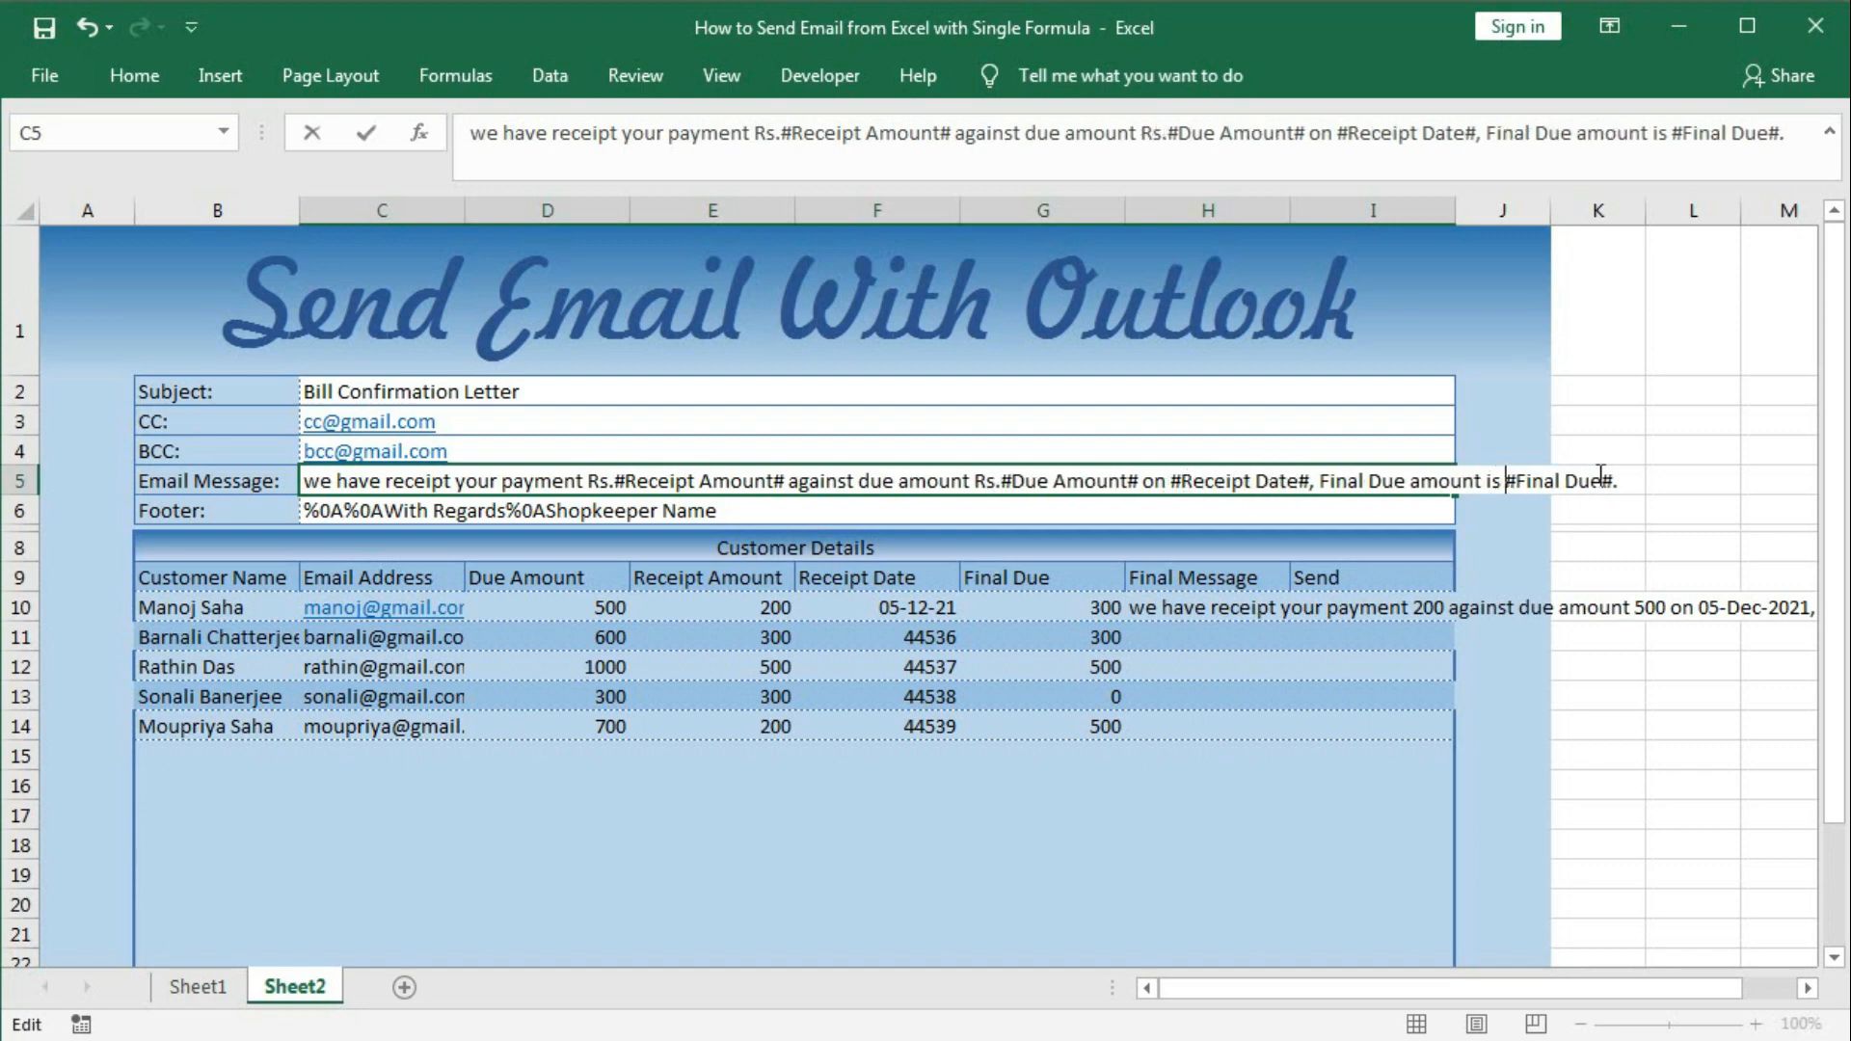
type("Rs.")
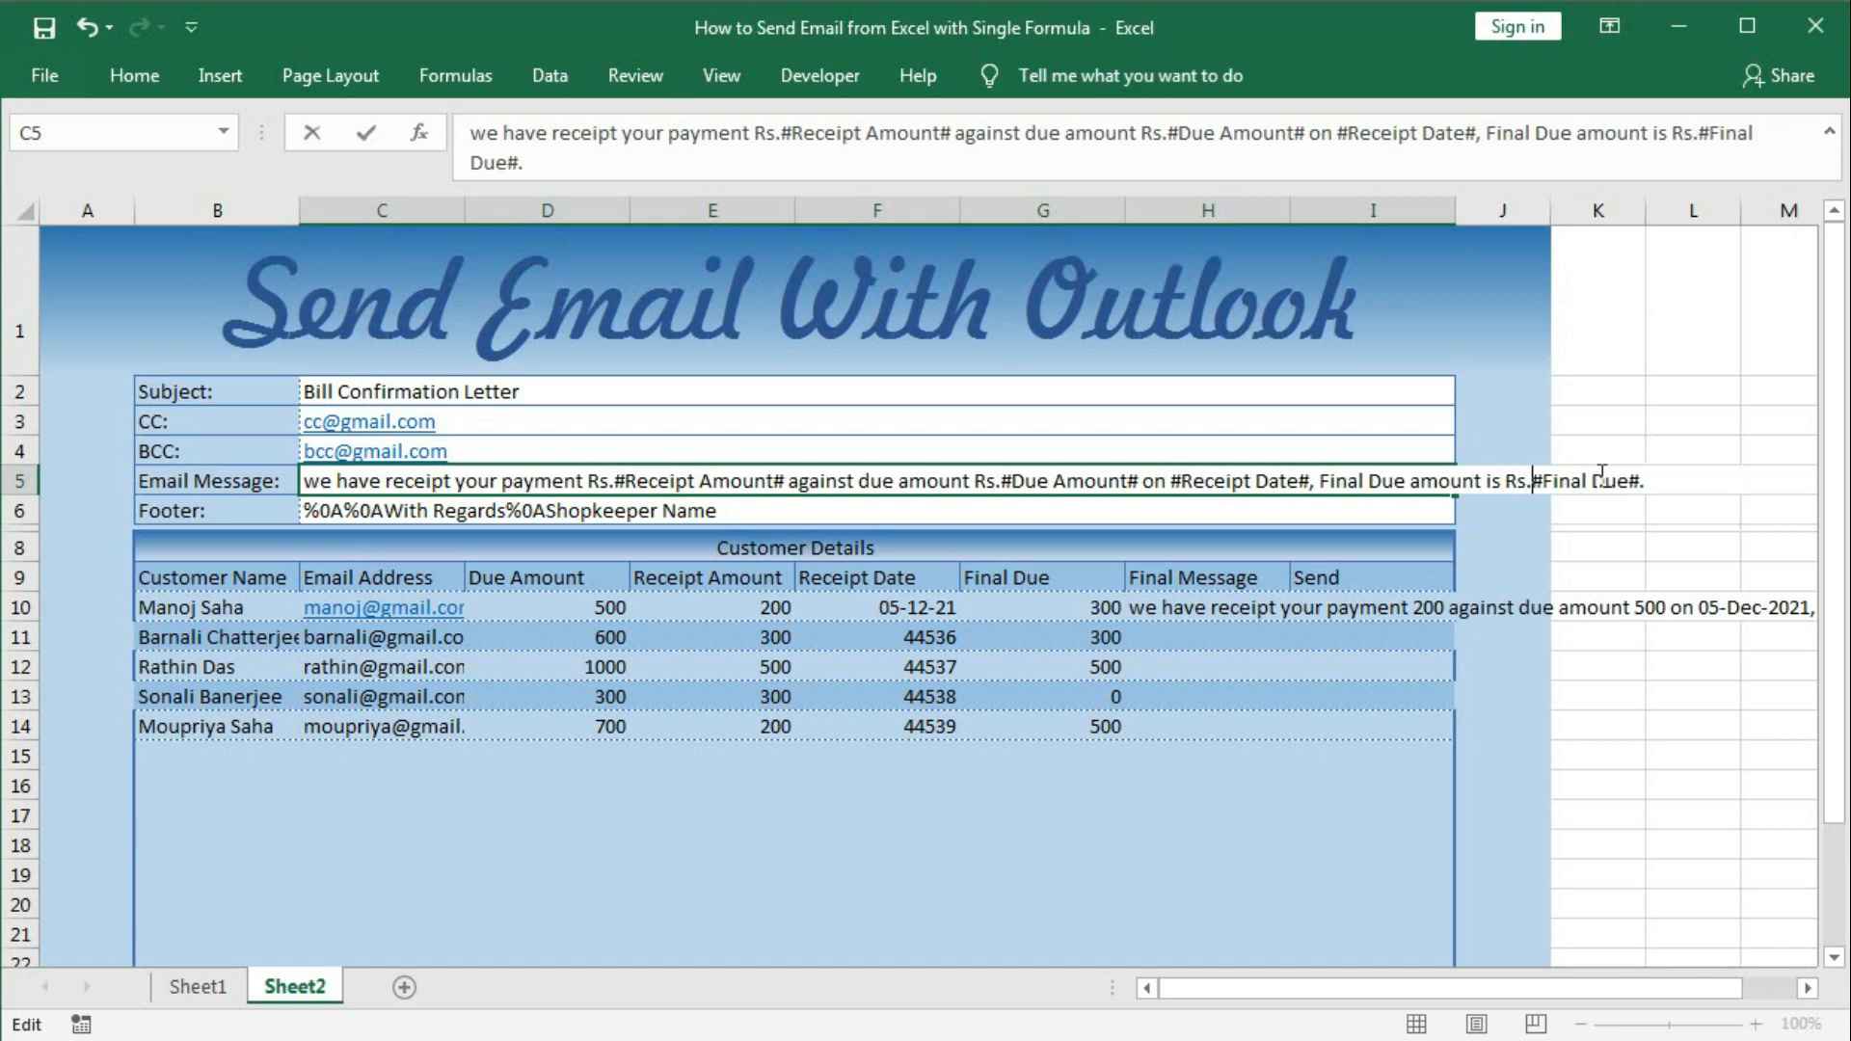
key("Return")
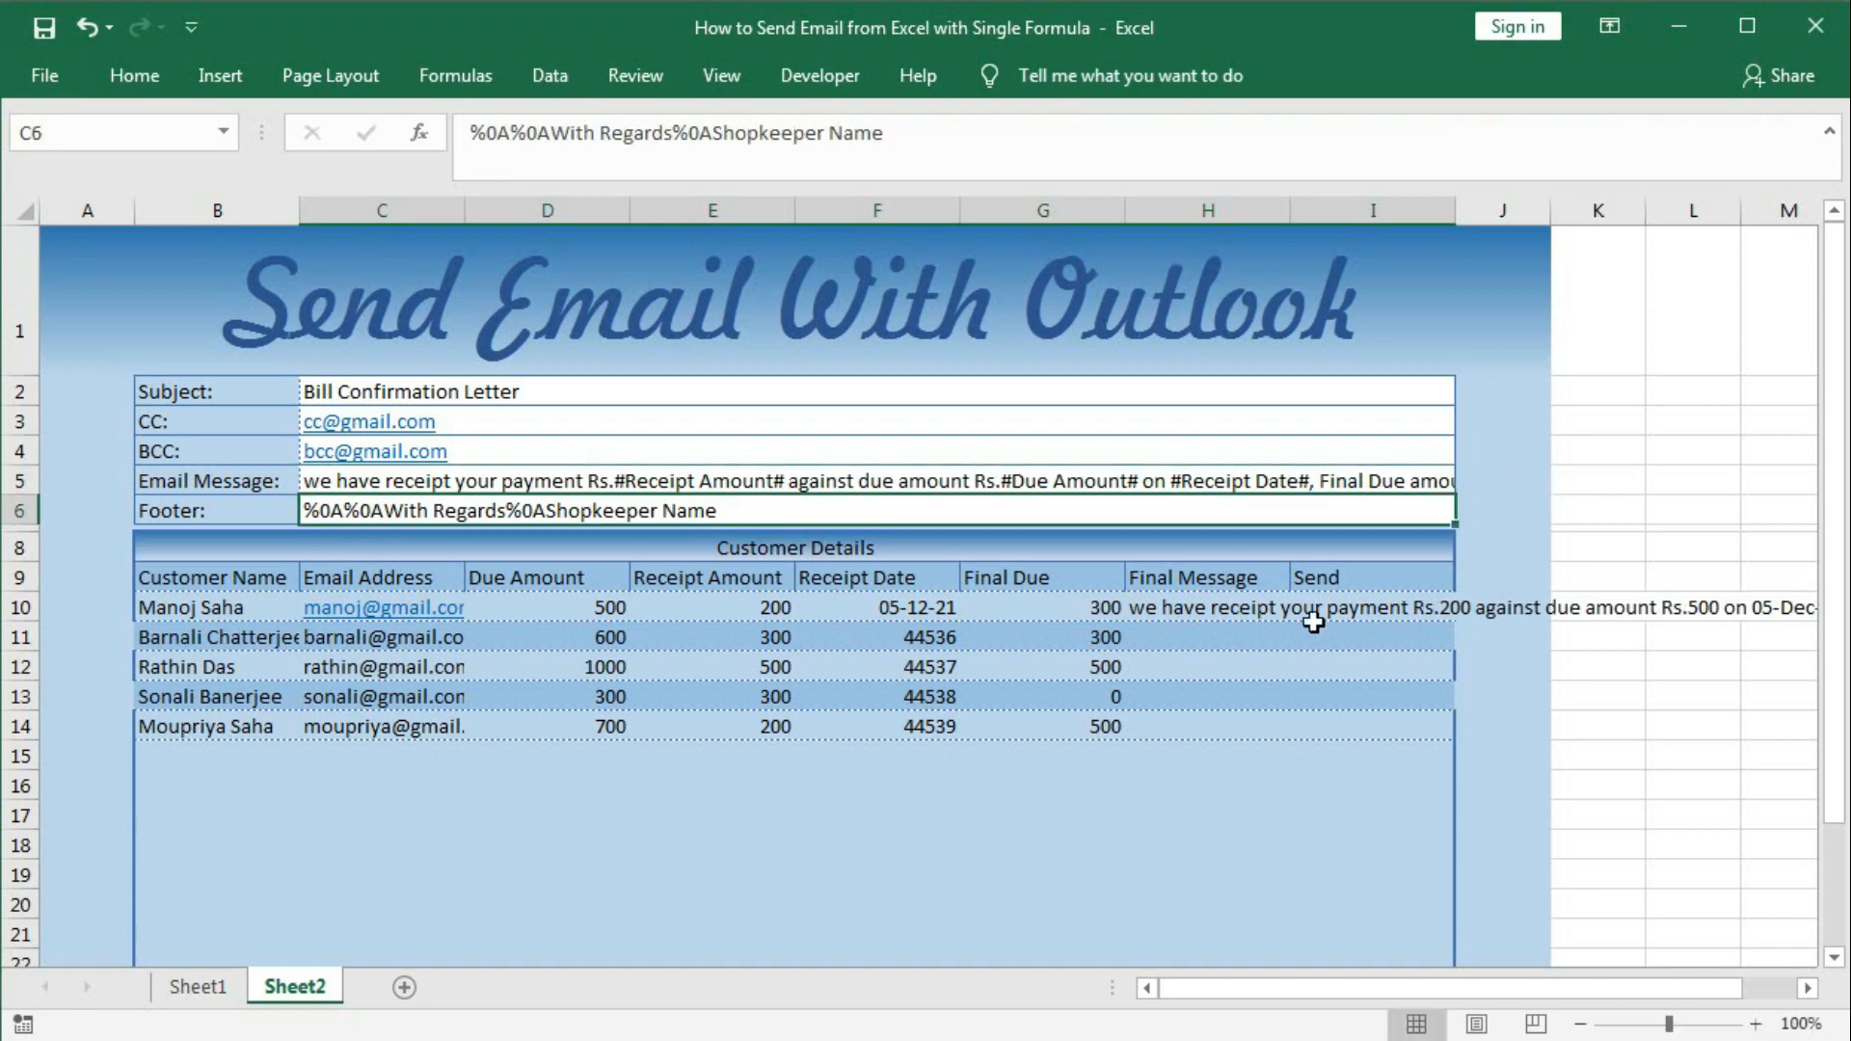
left_click(1157, 602)
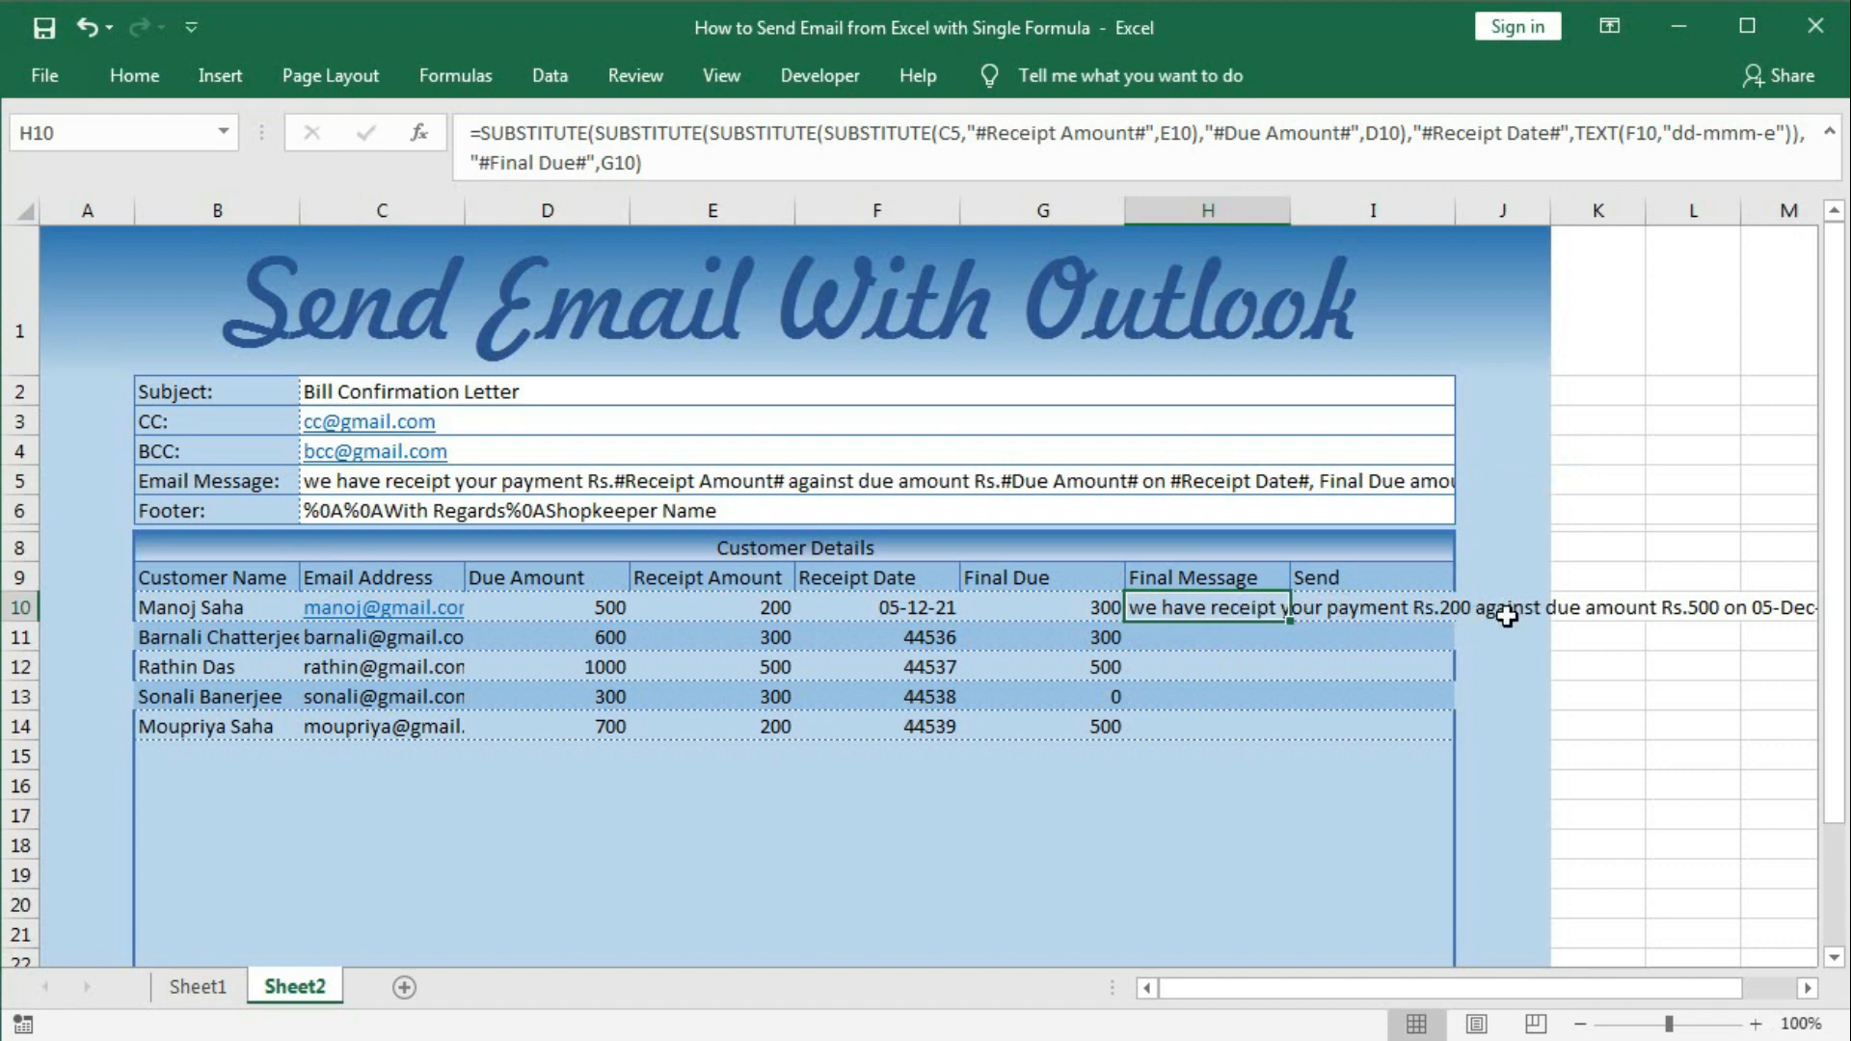
Give the selected Final Message cells Right horizontal alignment via Format Cells.
left_click_drag(1242, 608, 1193, 906)
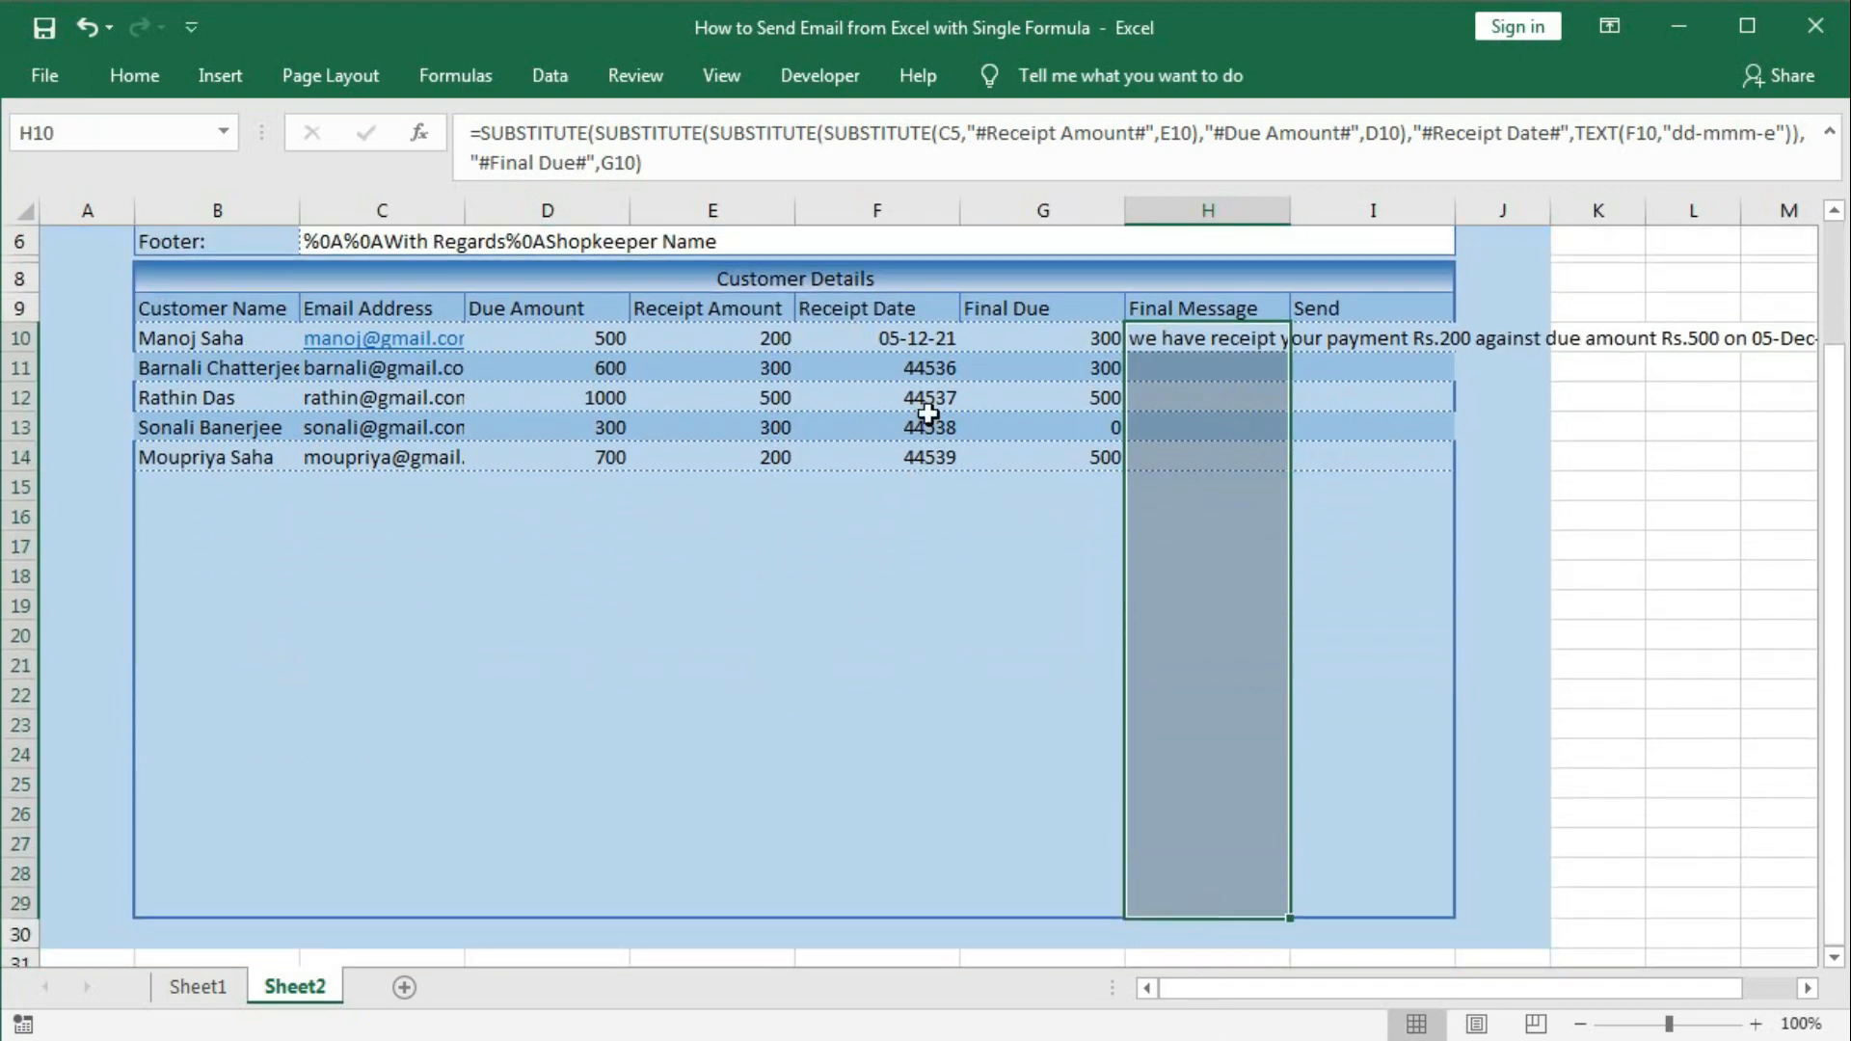
scroll(913, 486, "up", 1)
scroll(914, 487, "up", 2)
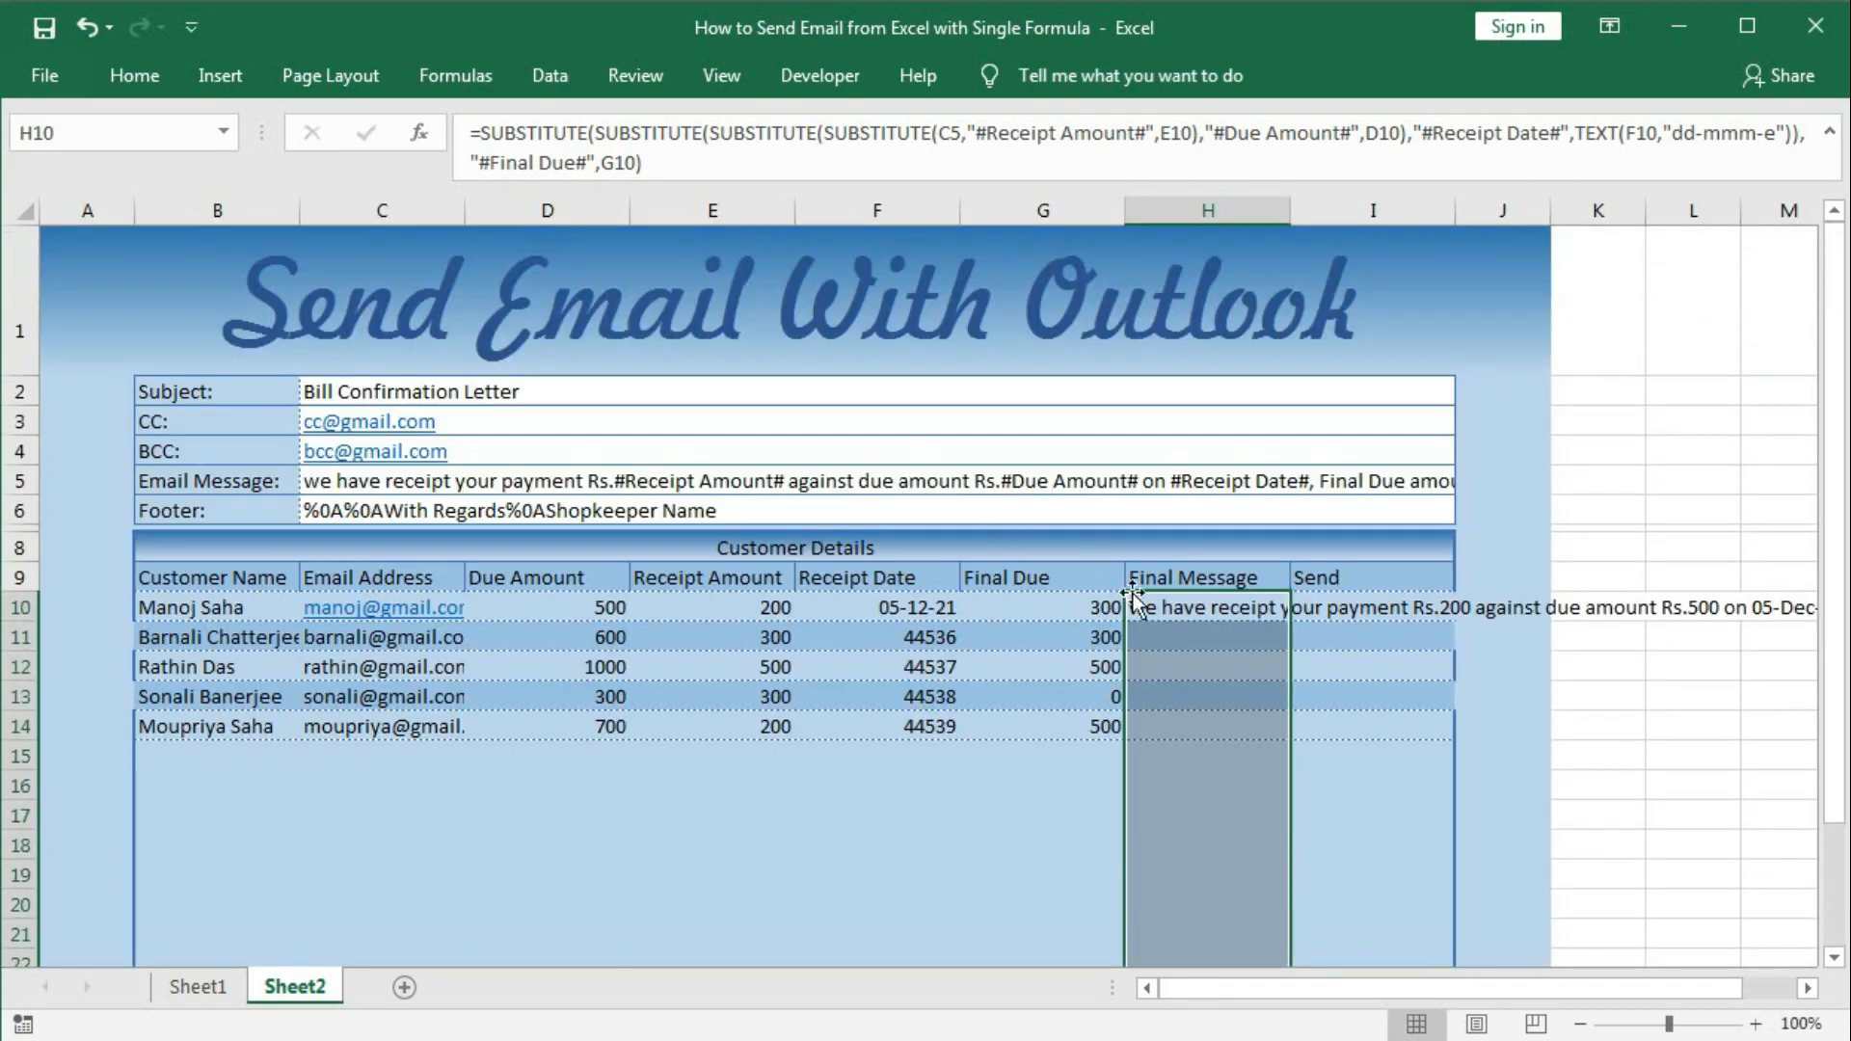
right_click(1158, 615)
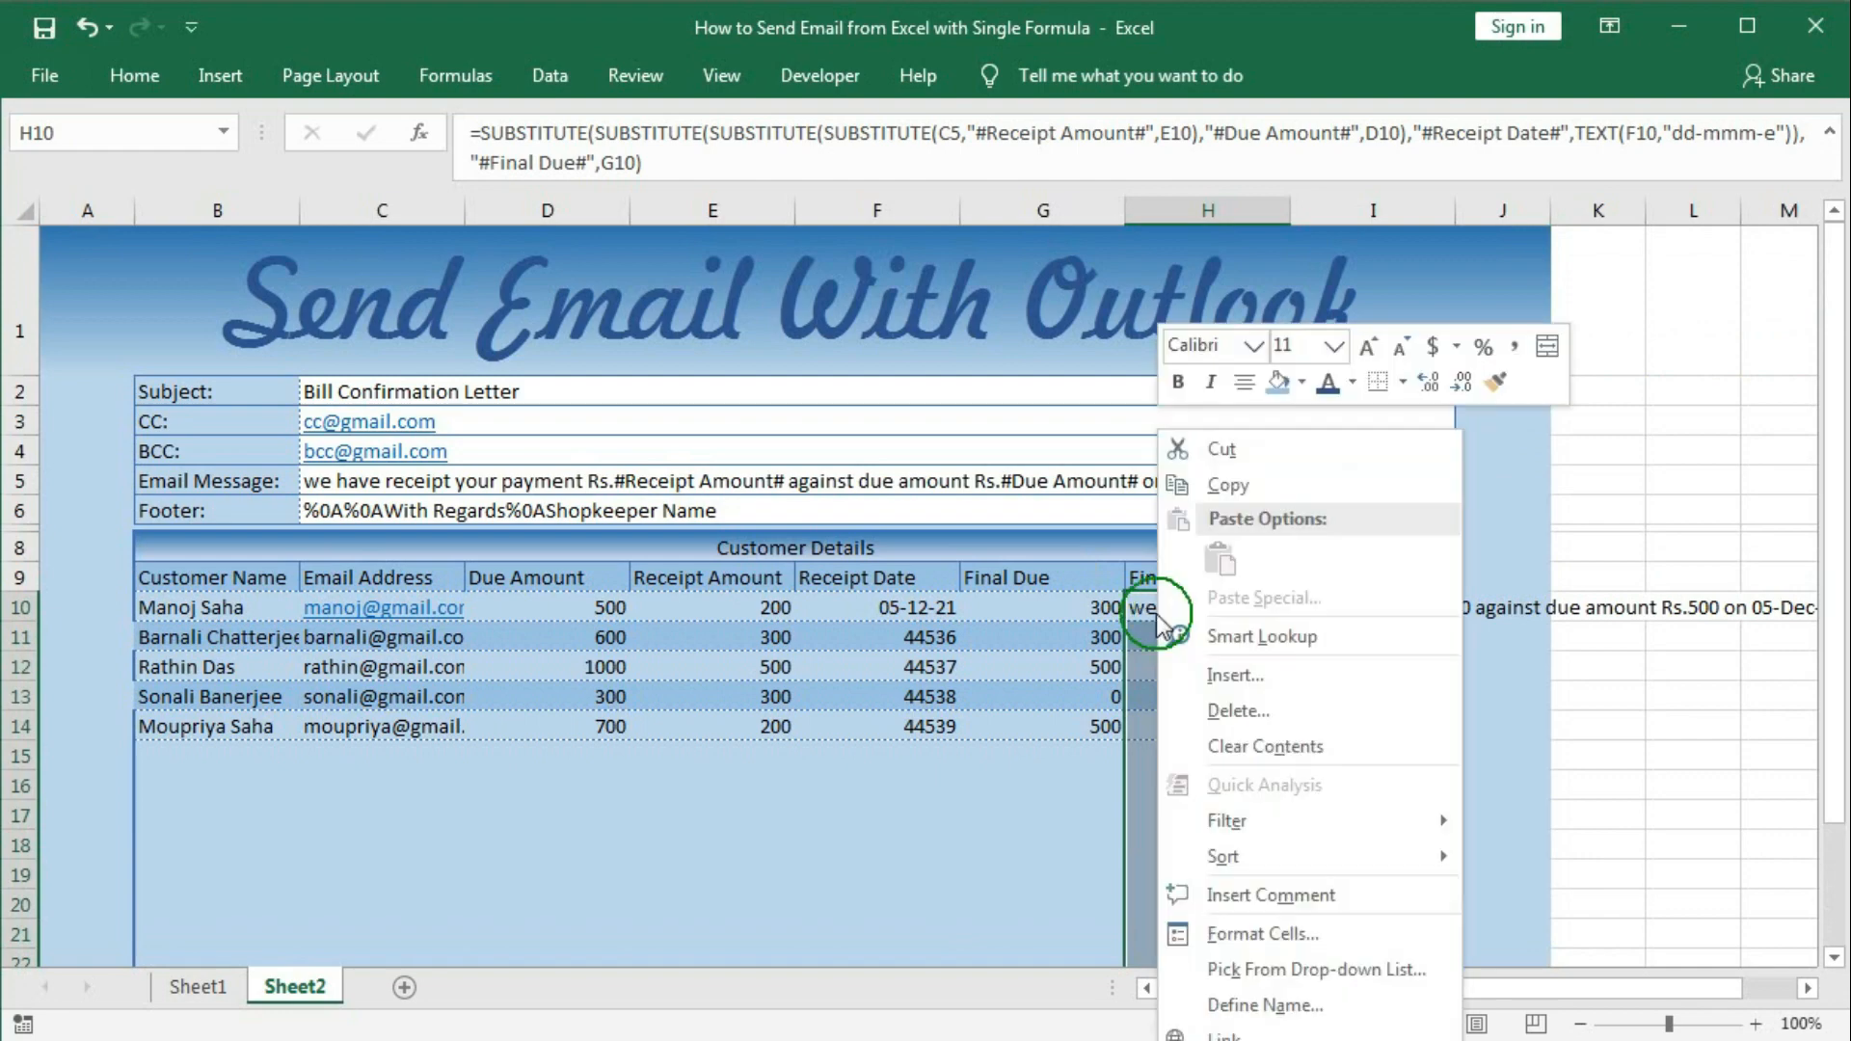
left_click(1240, 917)
left_click_drag(884, 362, 329, 257)
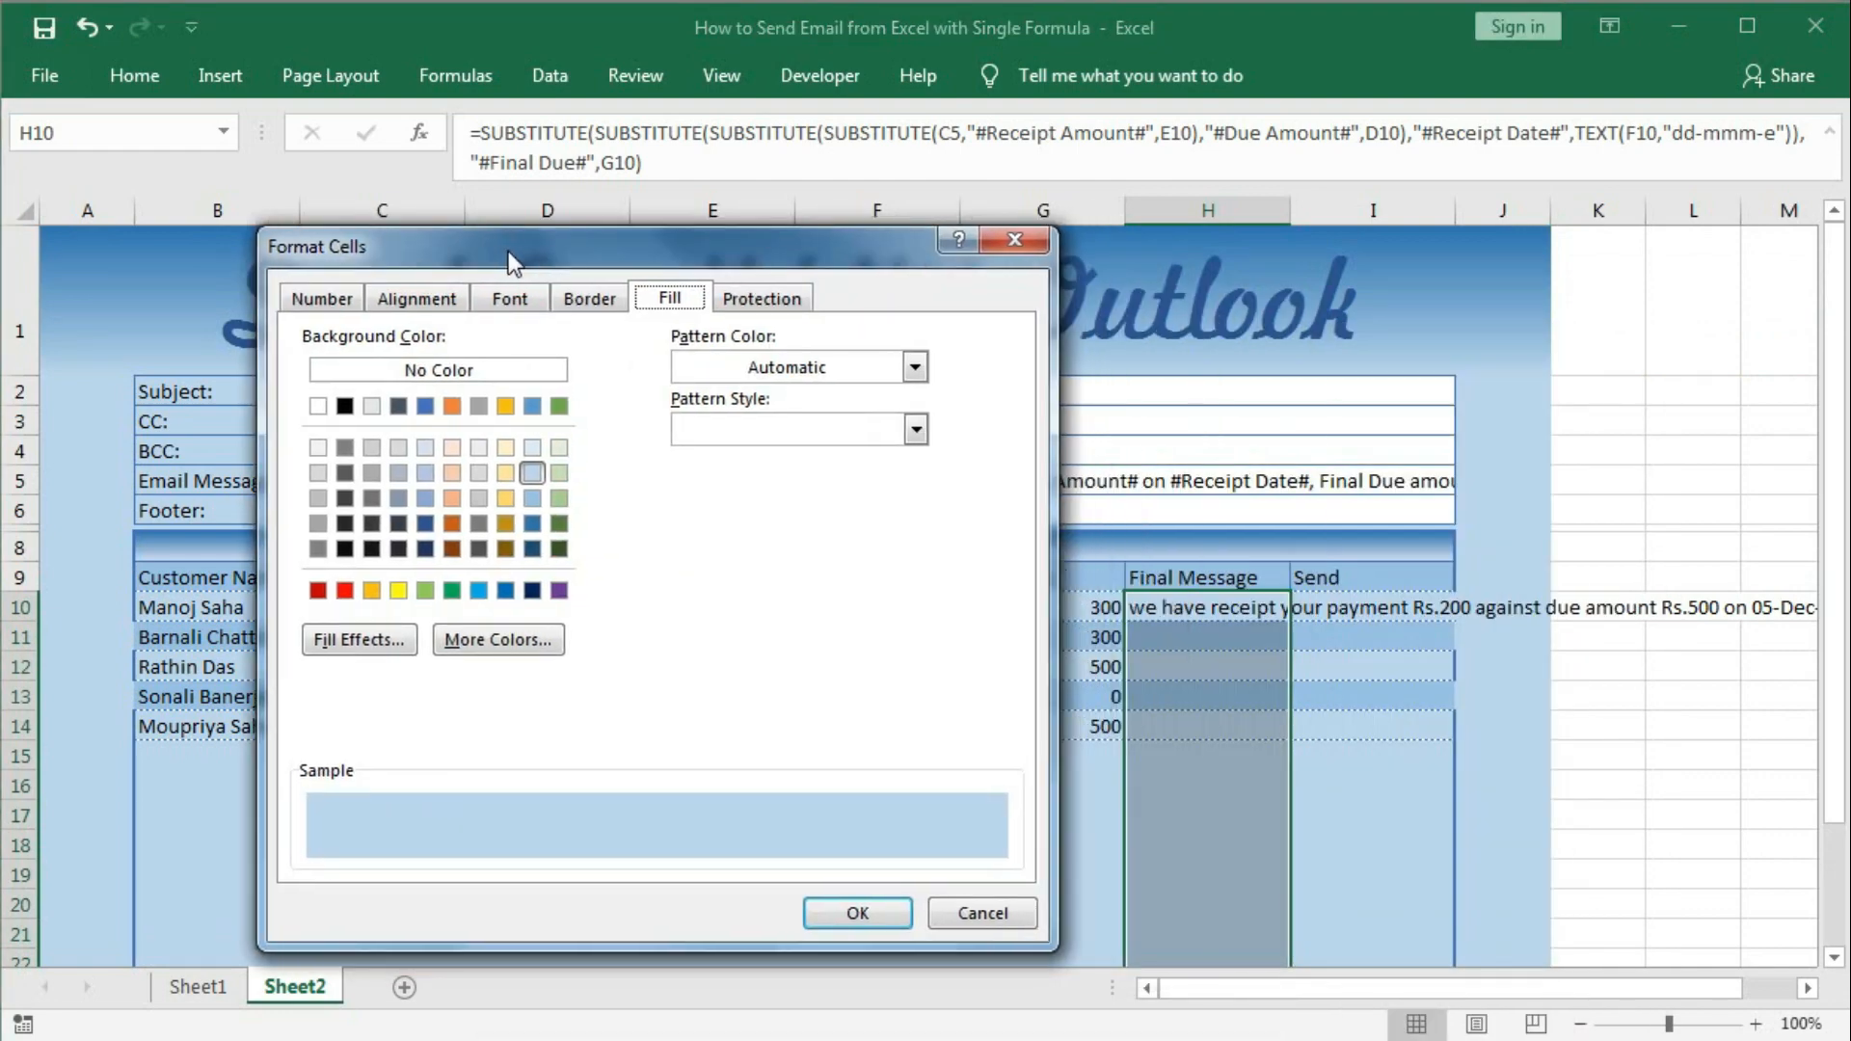
left_click(424, 299)
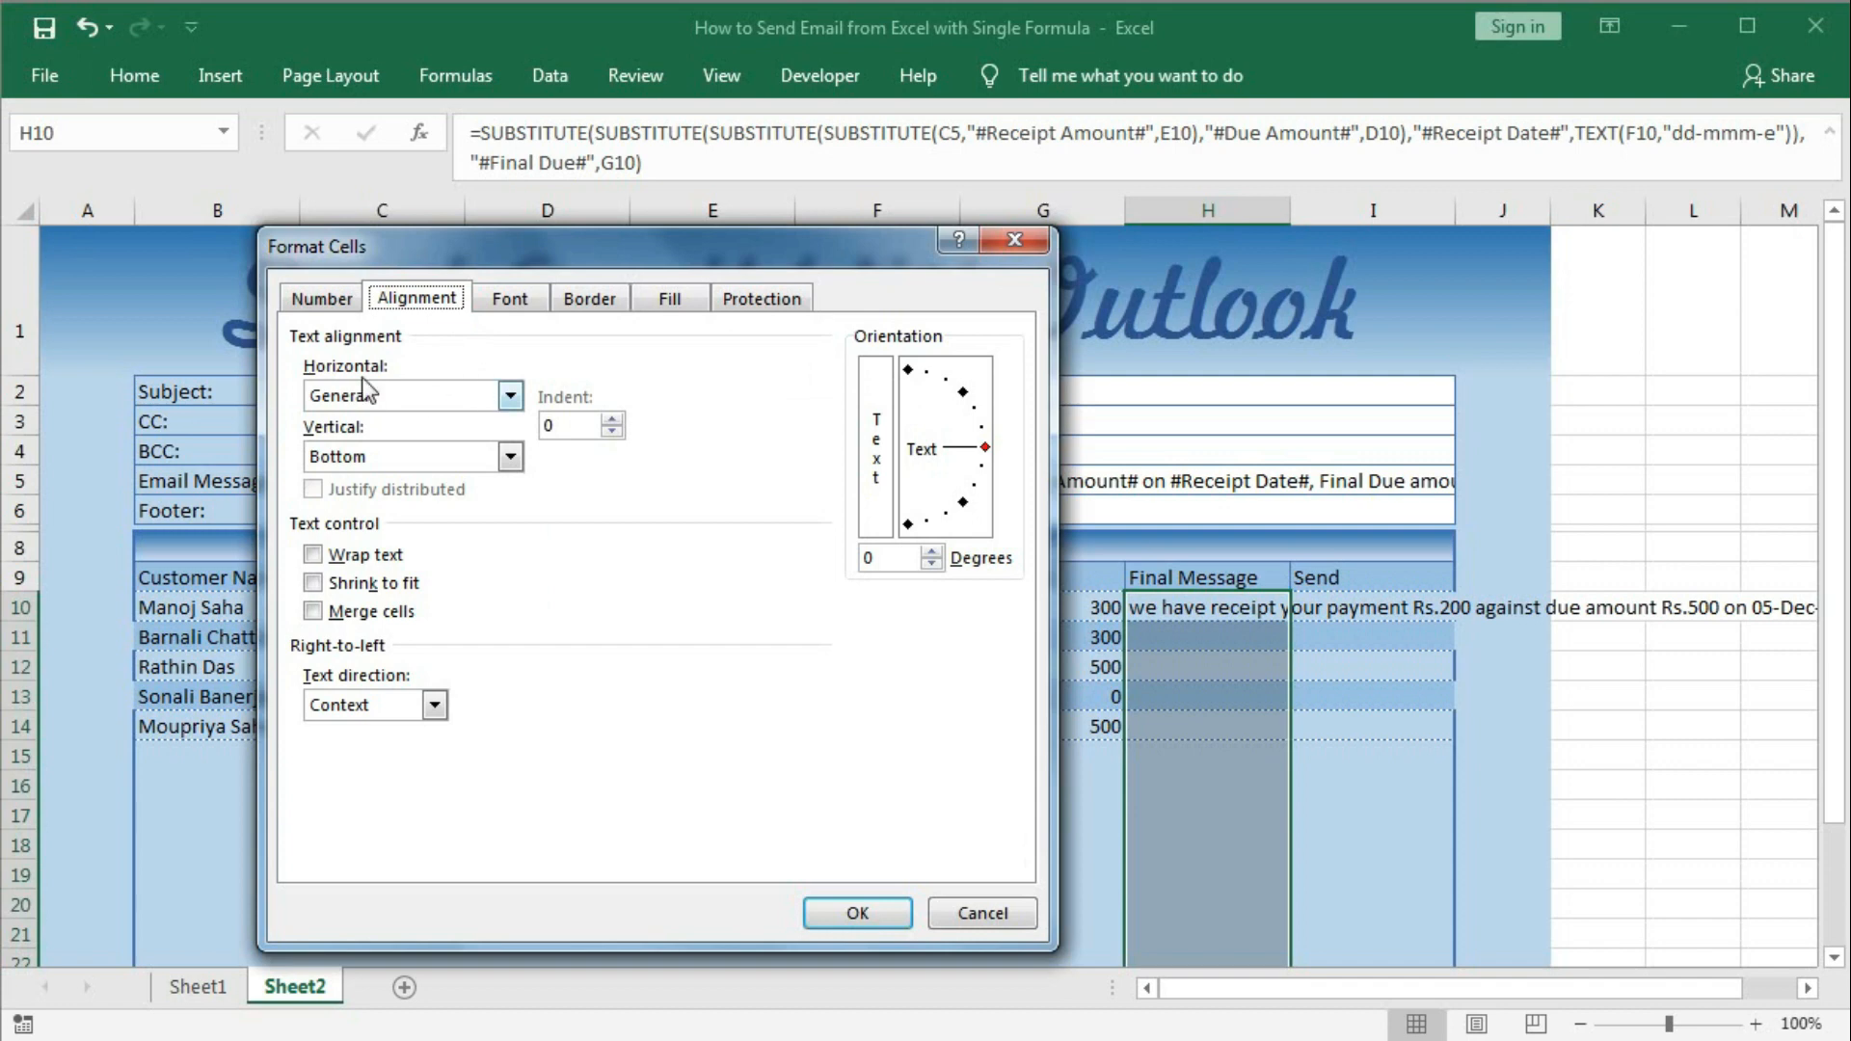
left_click(508, 396)
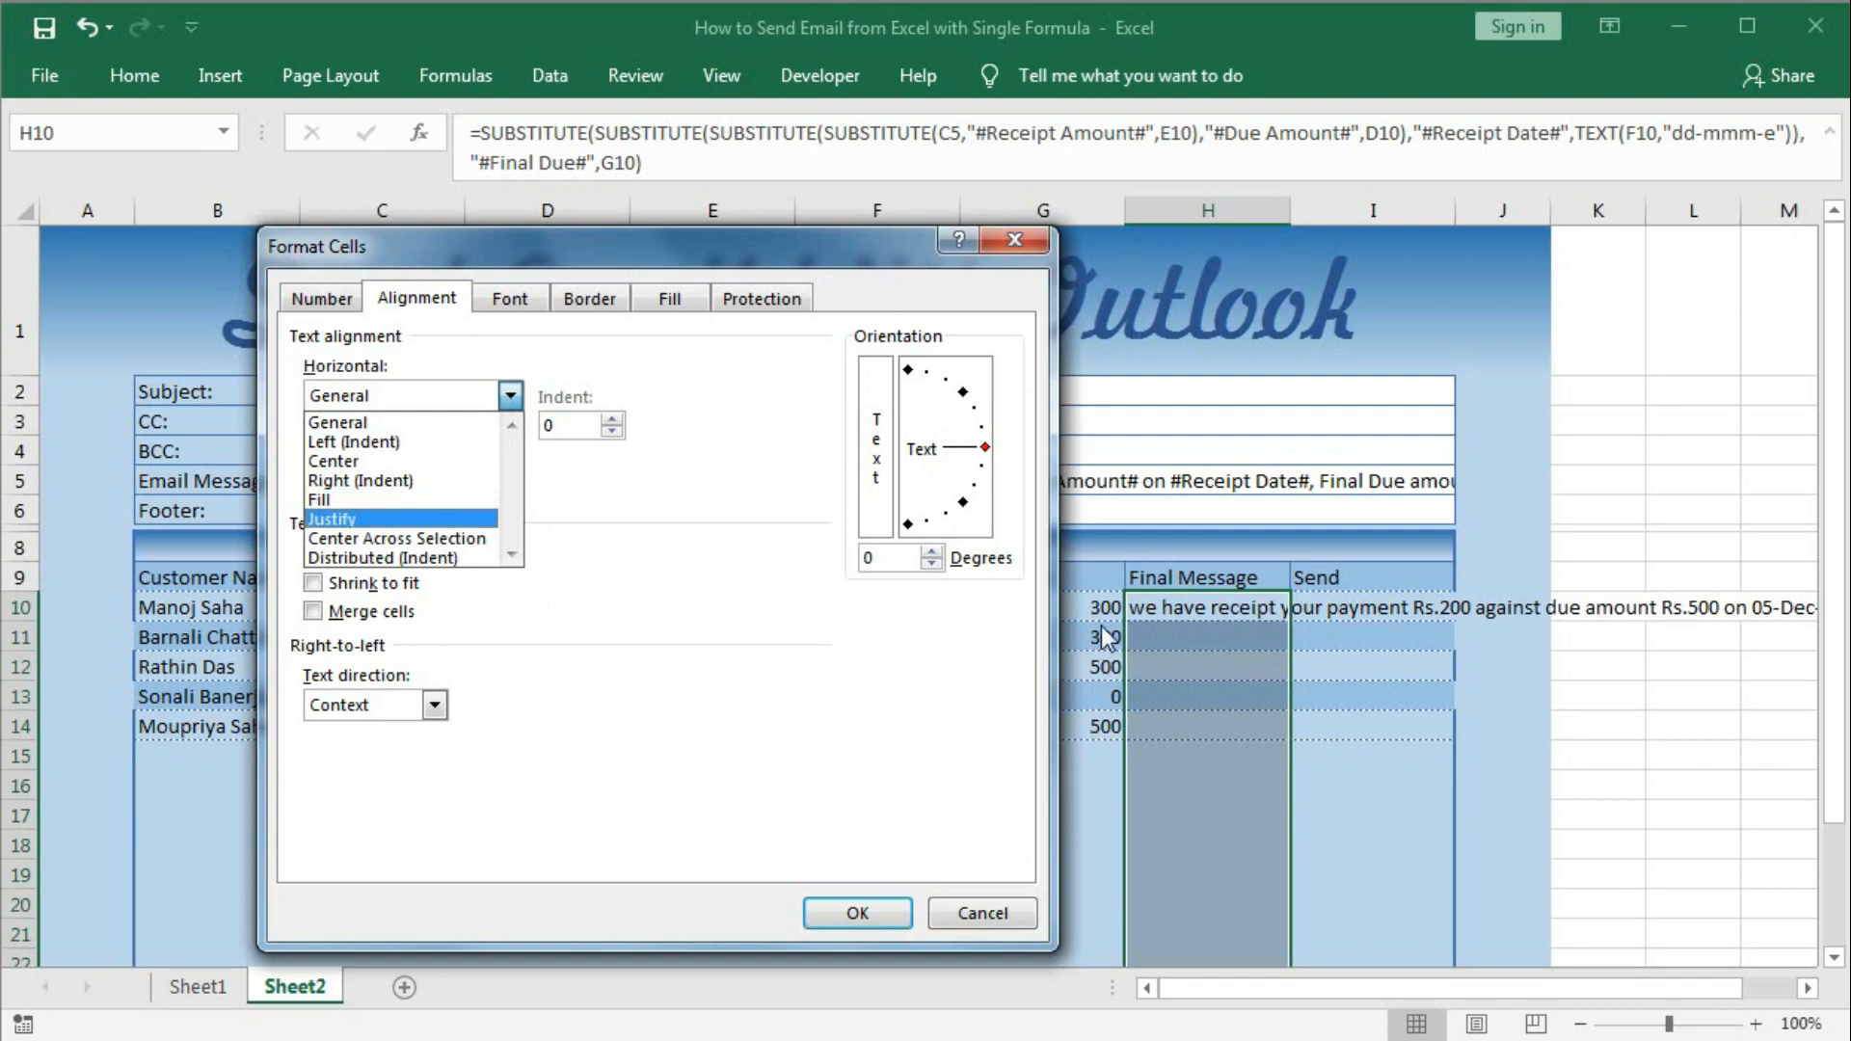
left_click(374, 480)
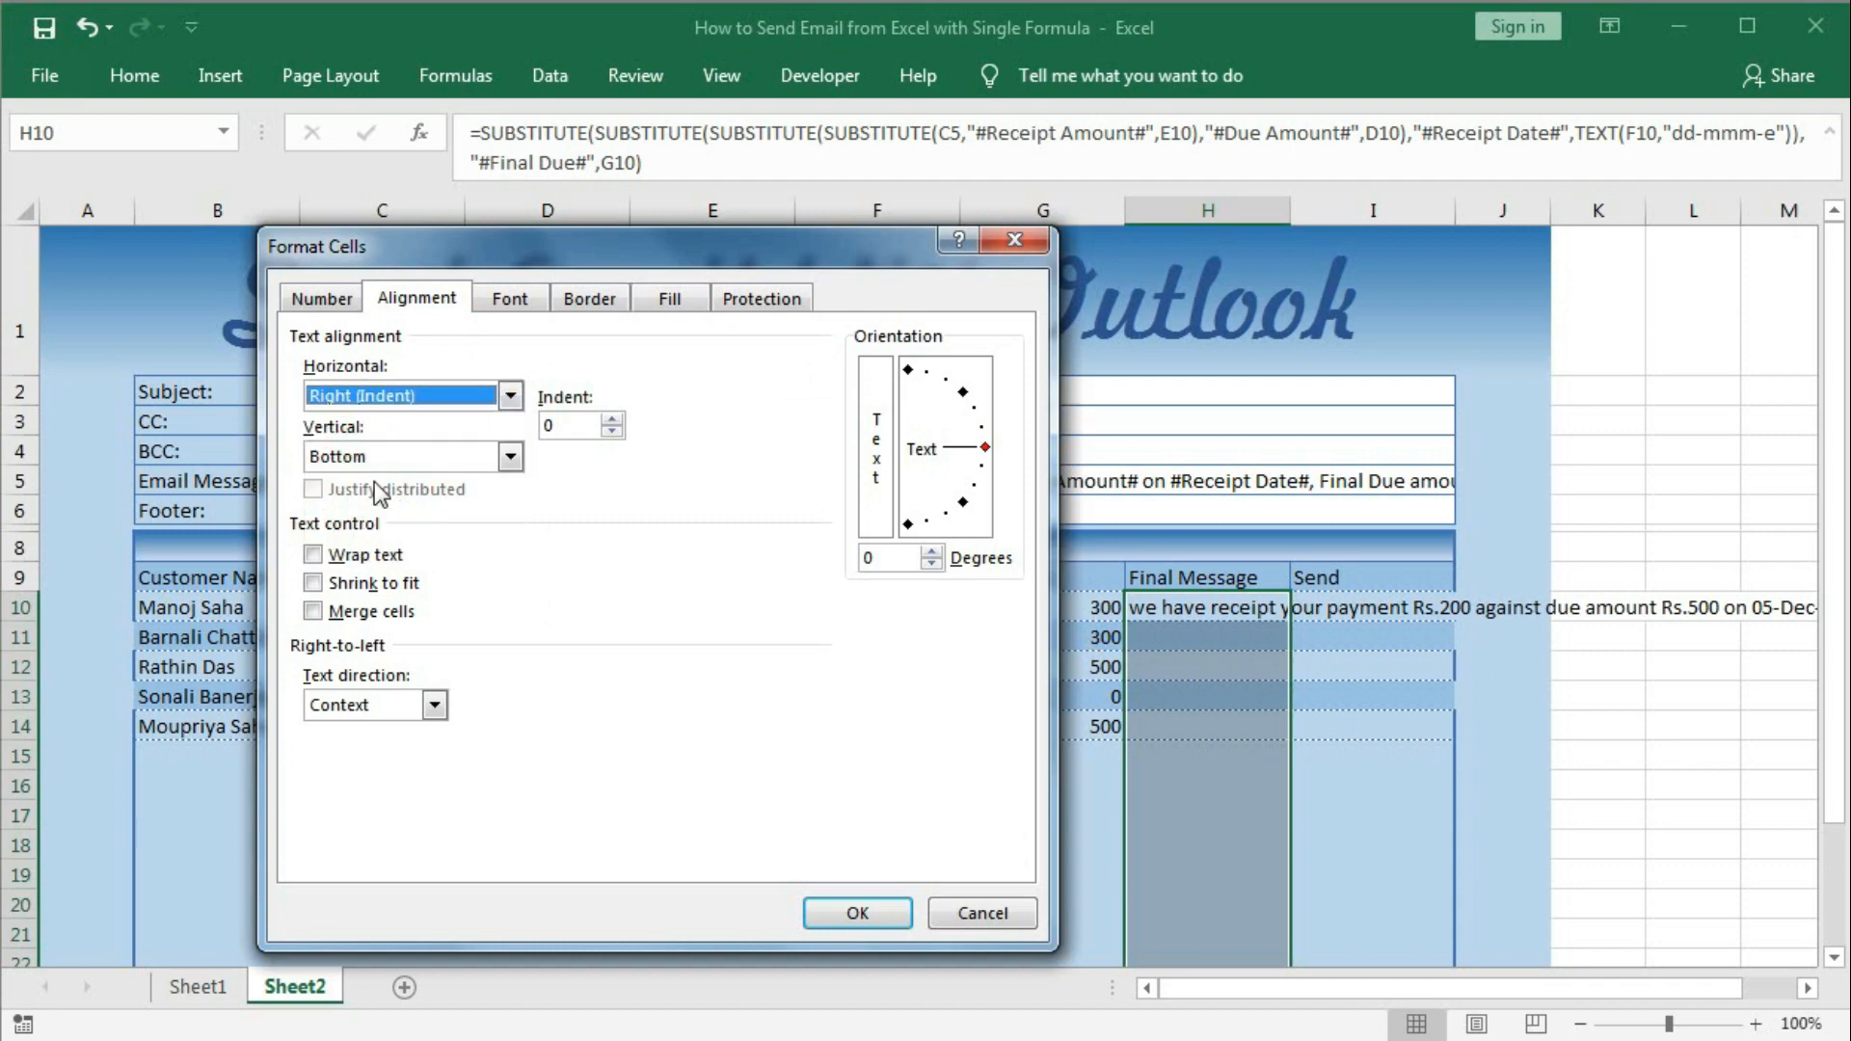
left_click(858, 902)
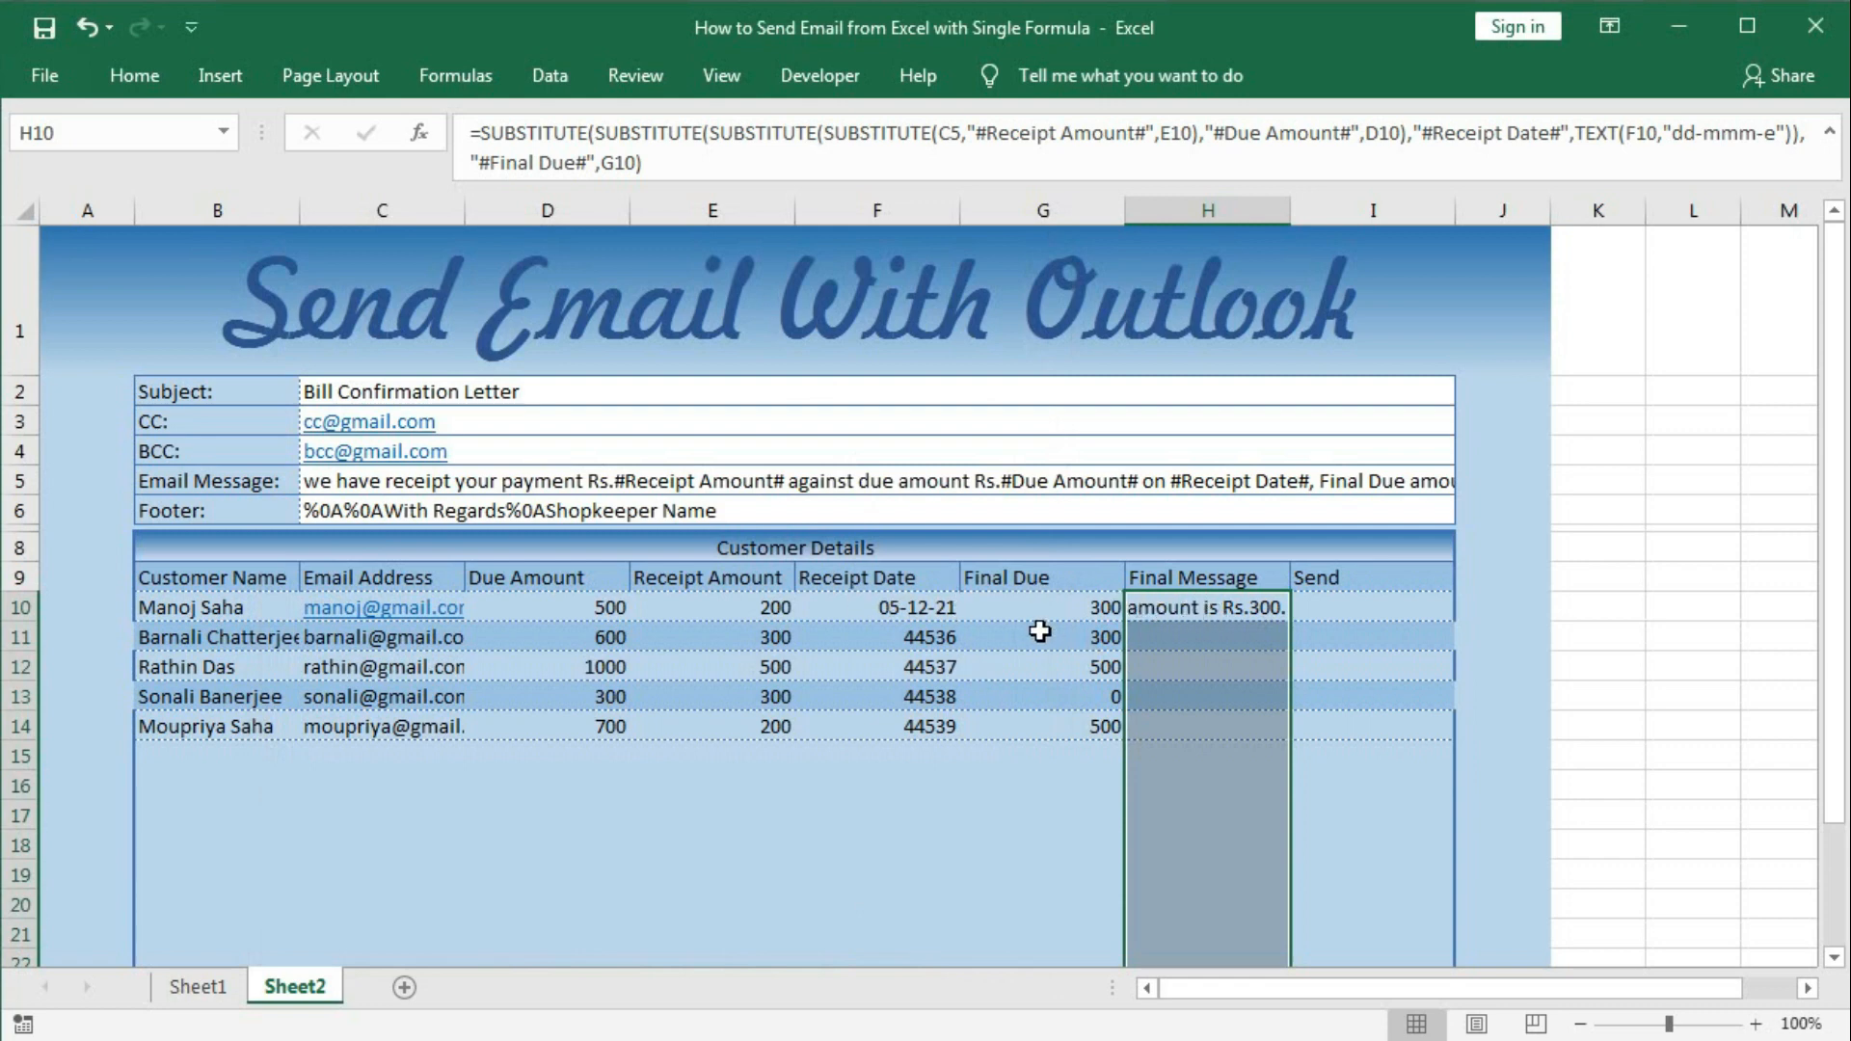
Clear and restore G10, then reselect the Final Message cells from H10 down.
left_click(1066, 608)
key("Delete")
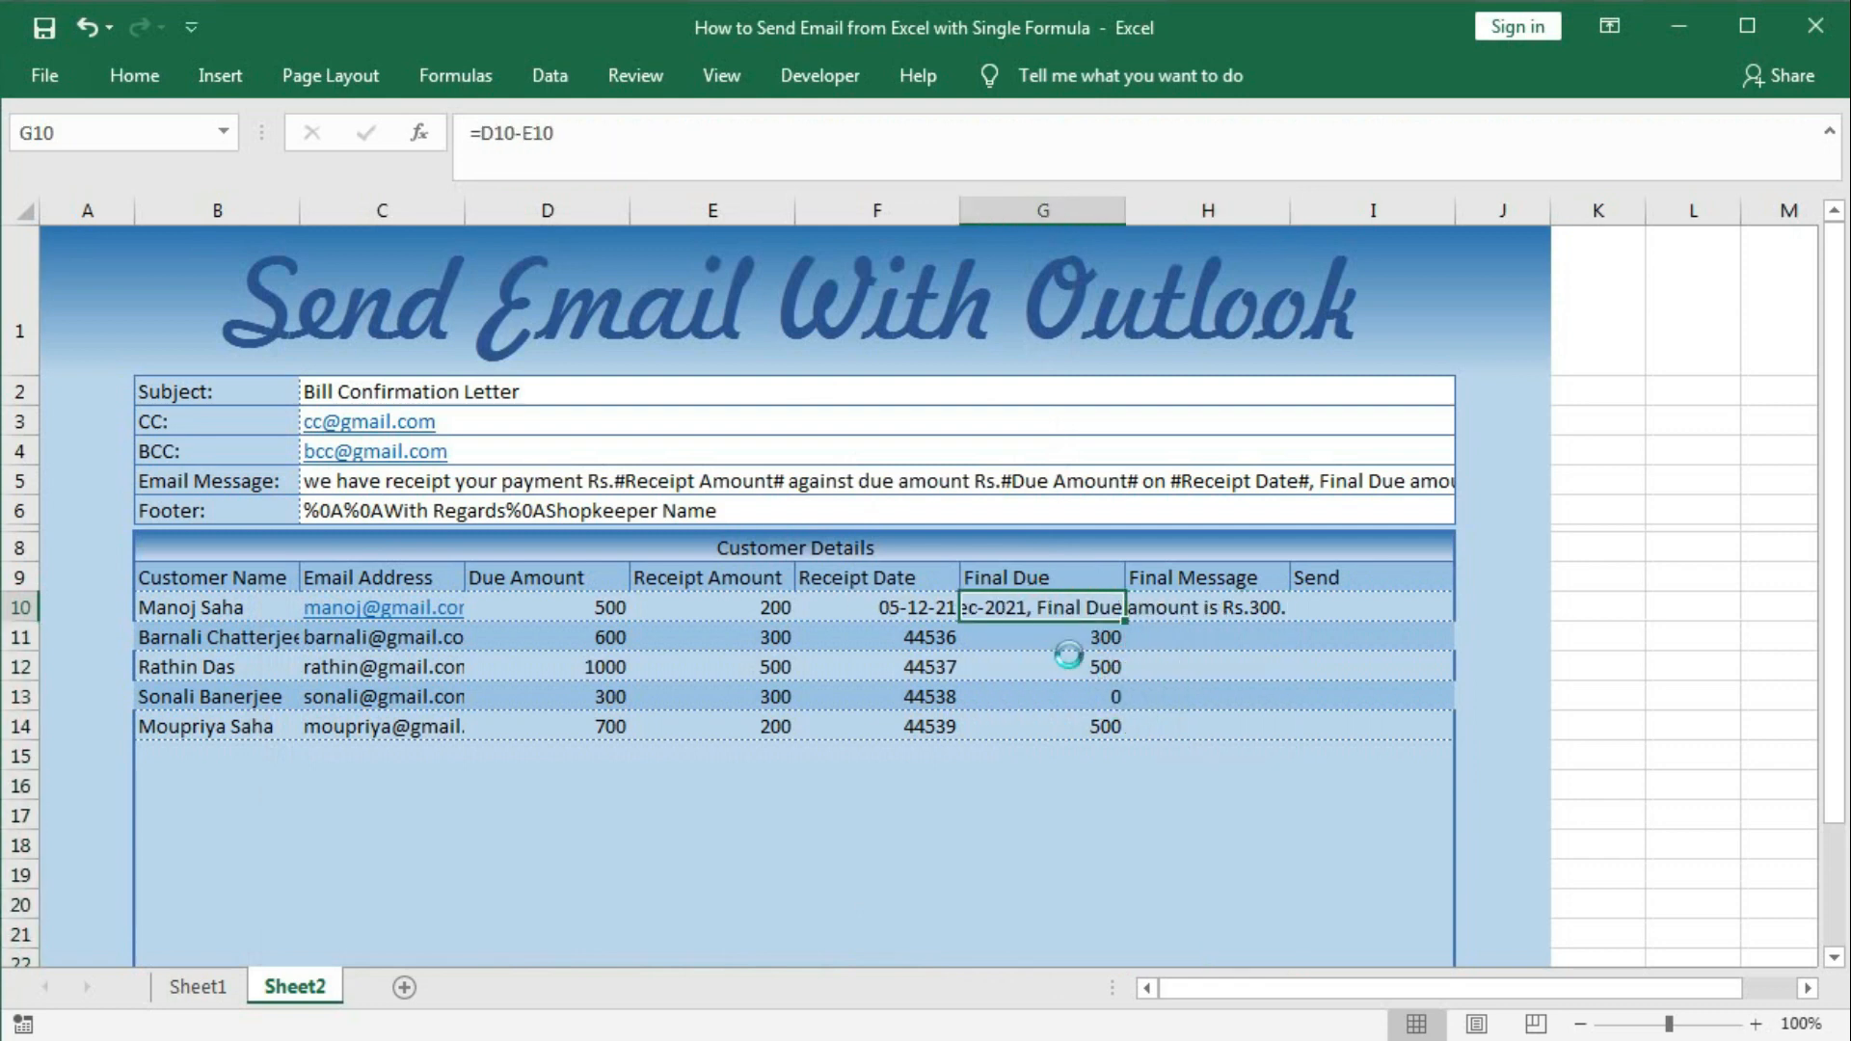
key("ctrl+z")
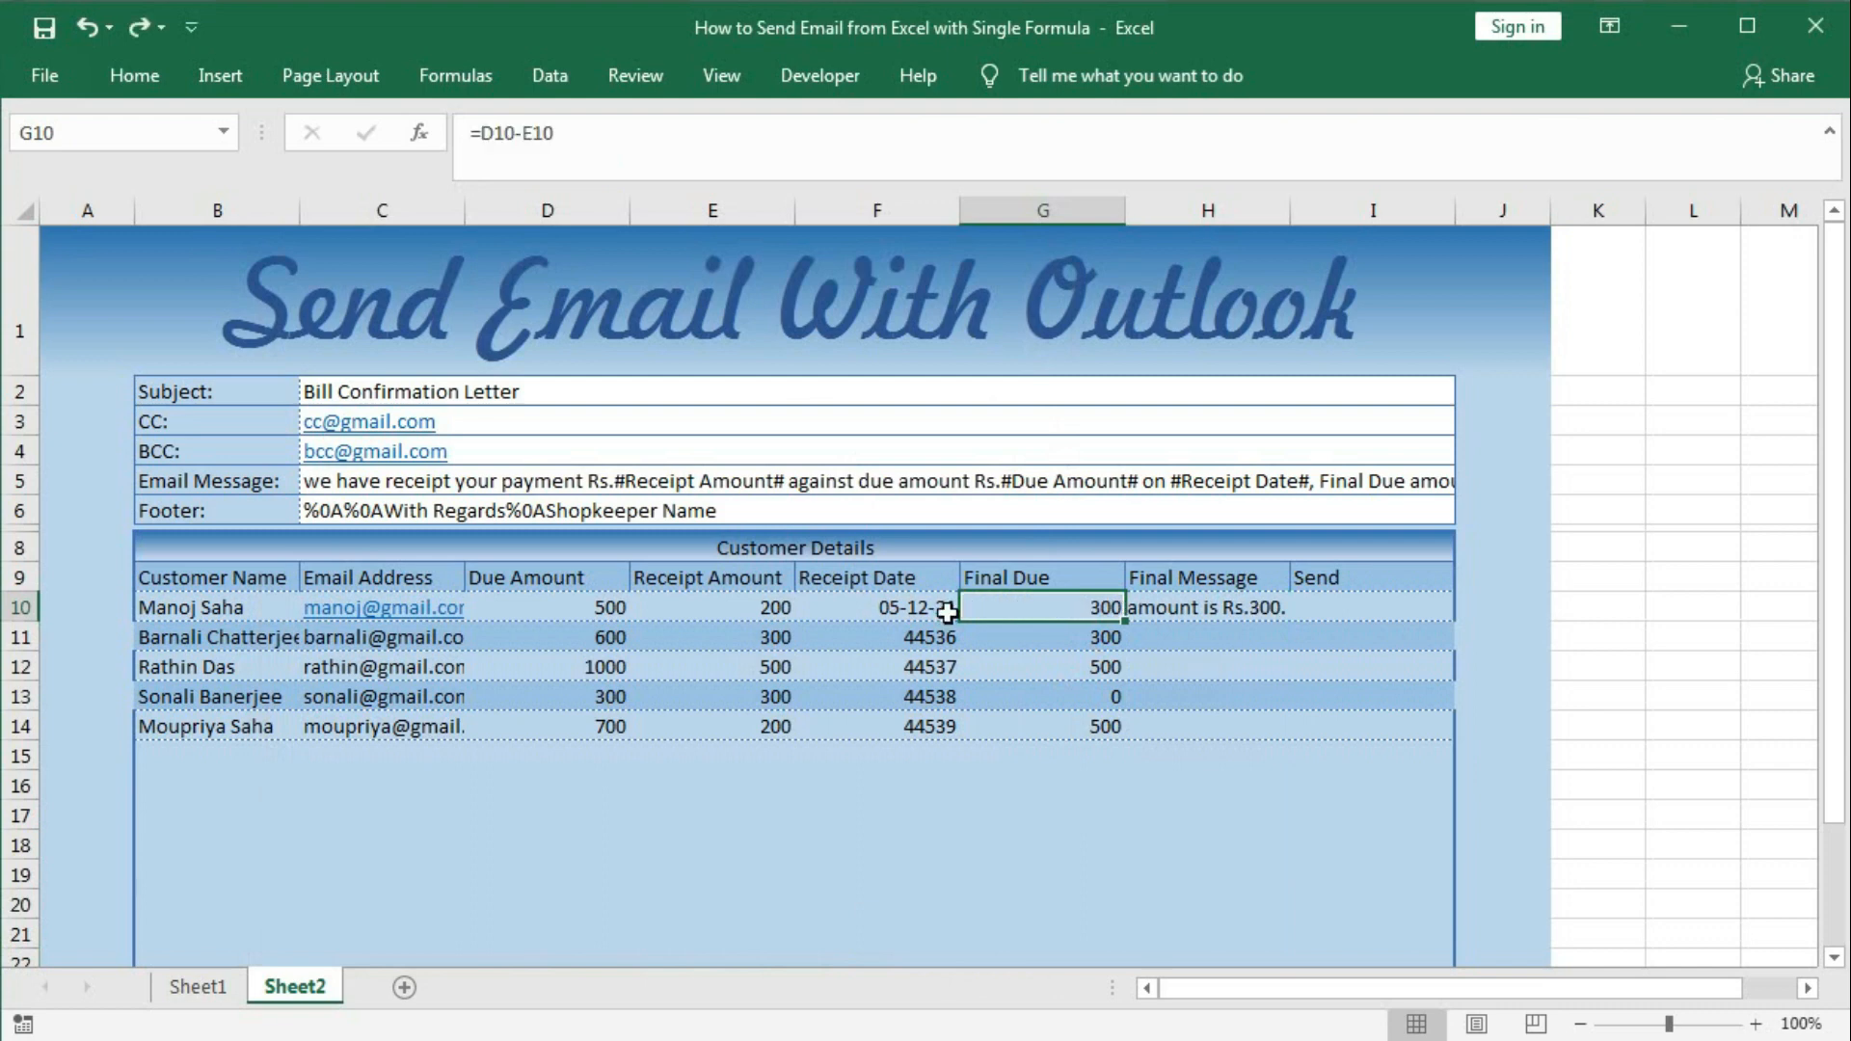
left_click(1205, 606)
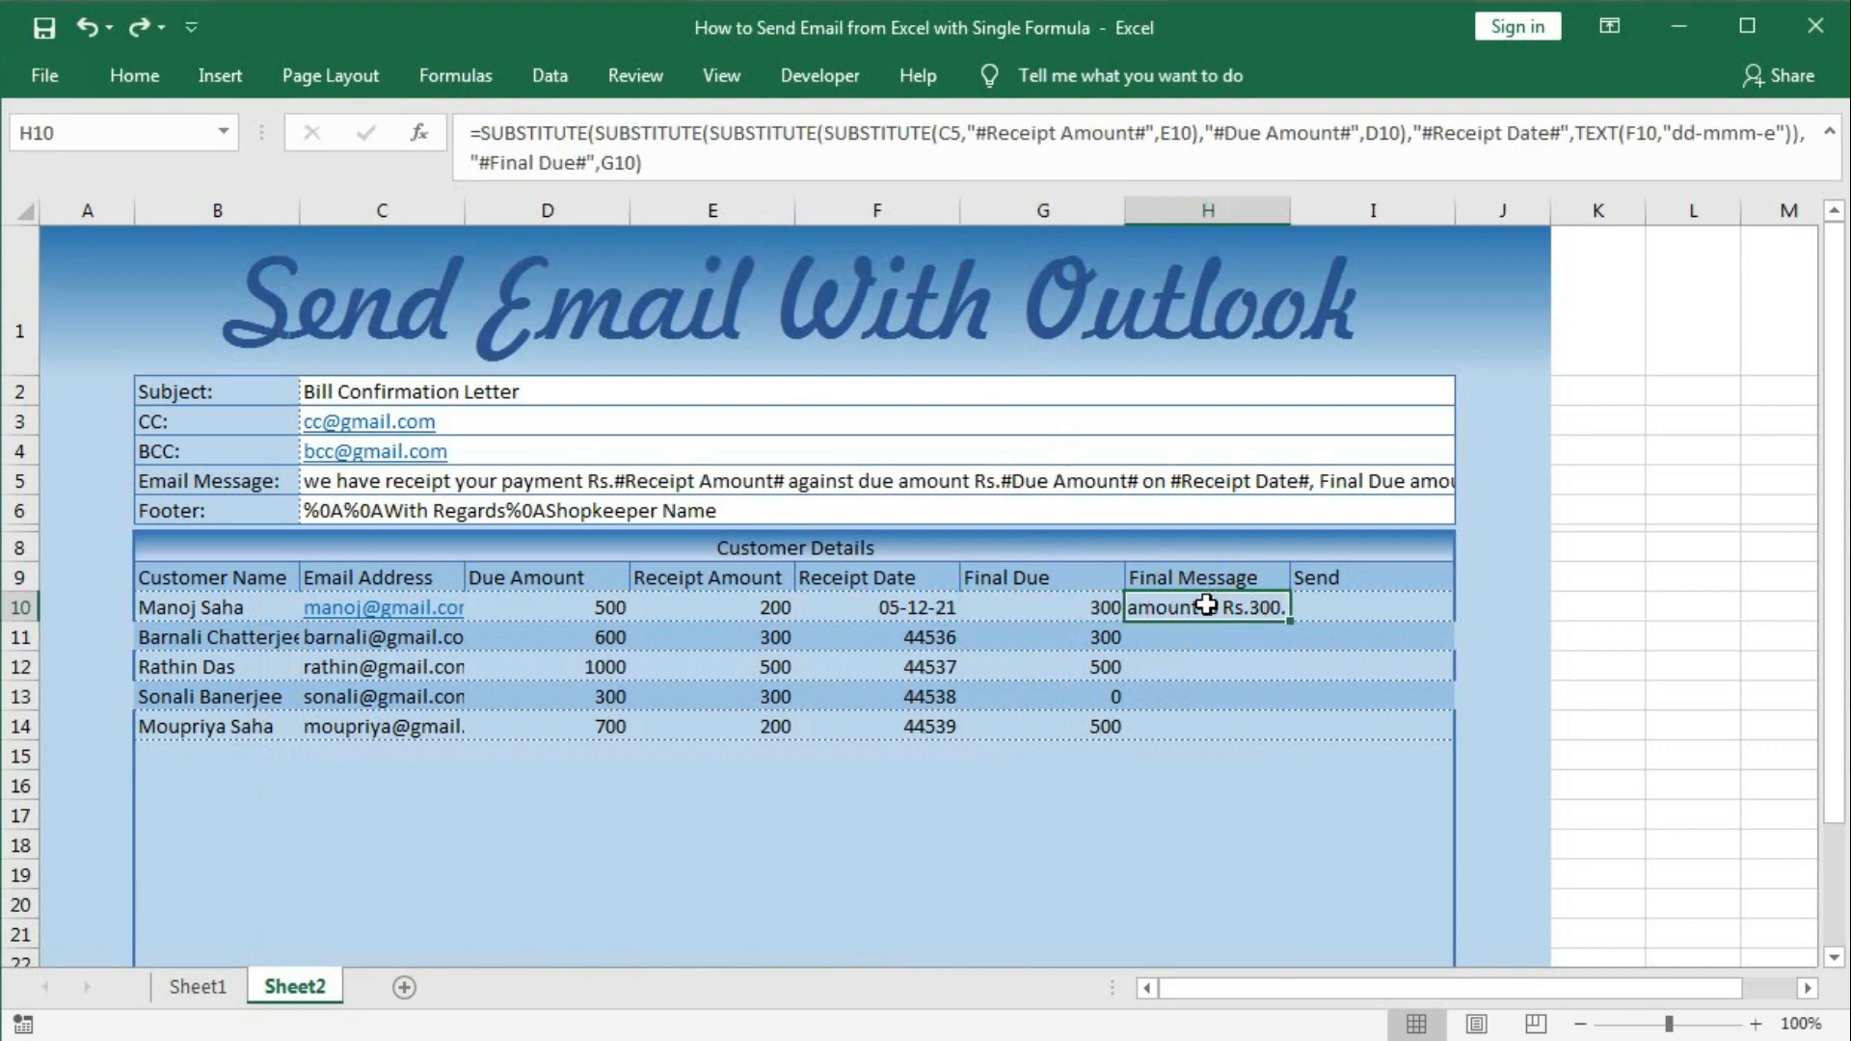
key("ctrl+shift+Down")
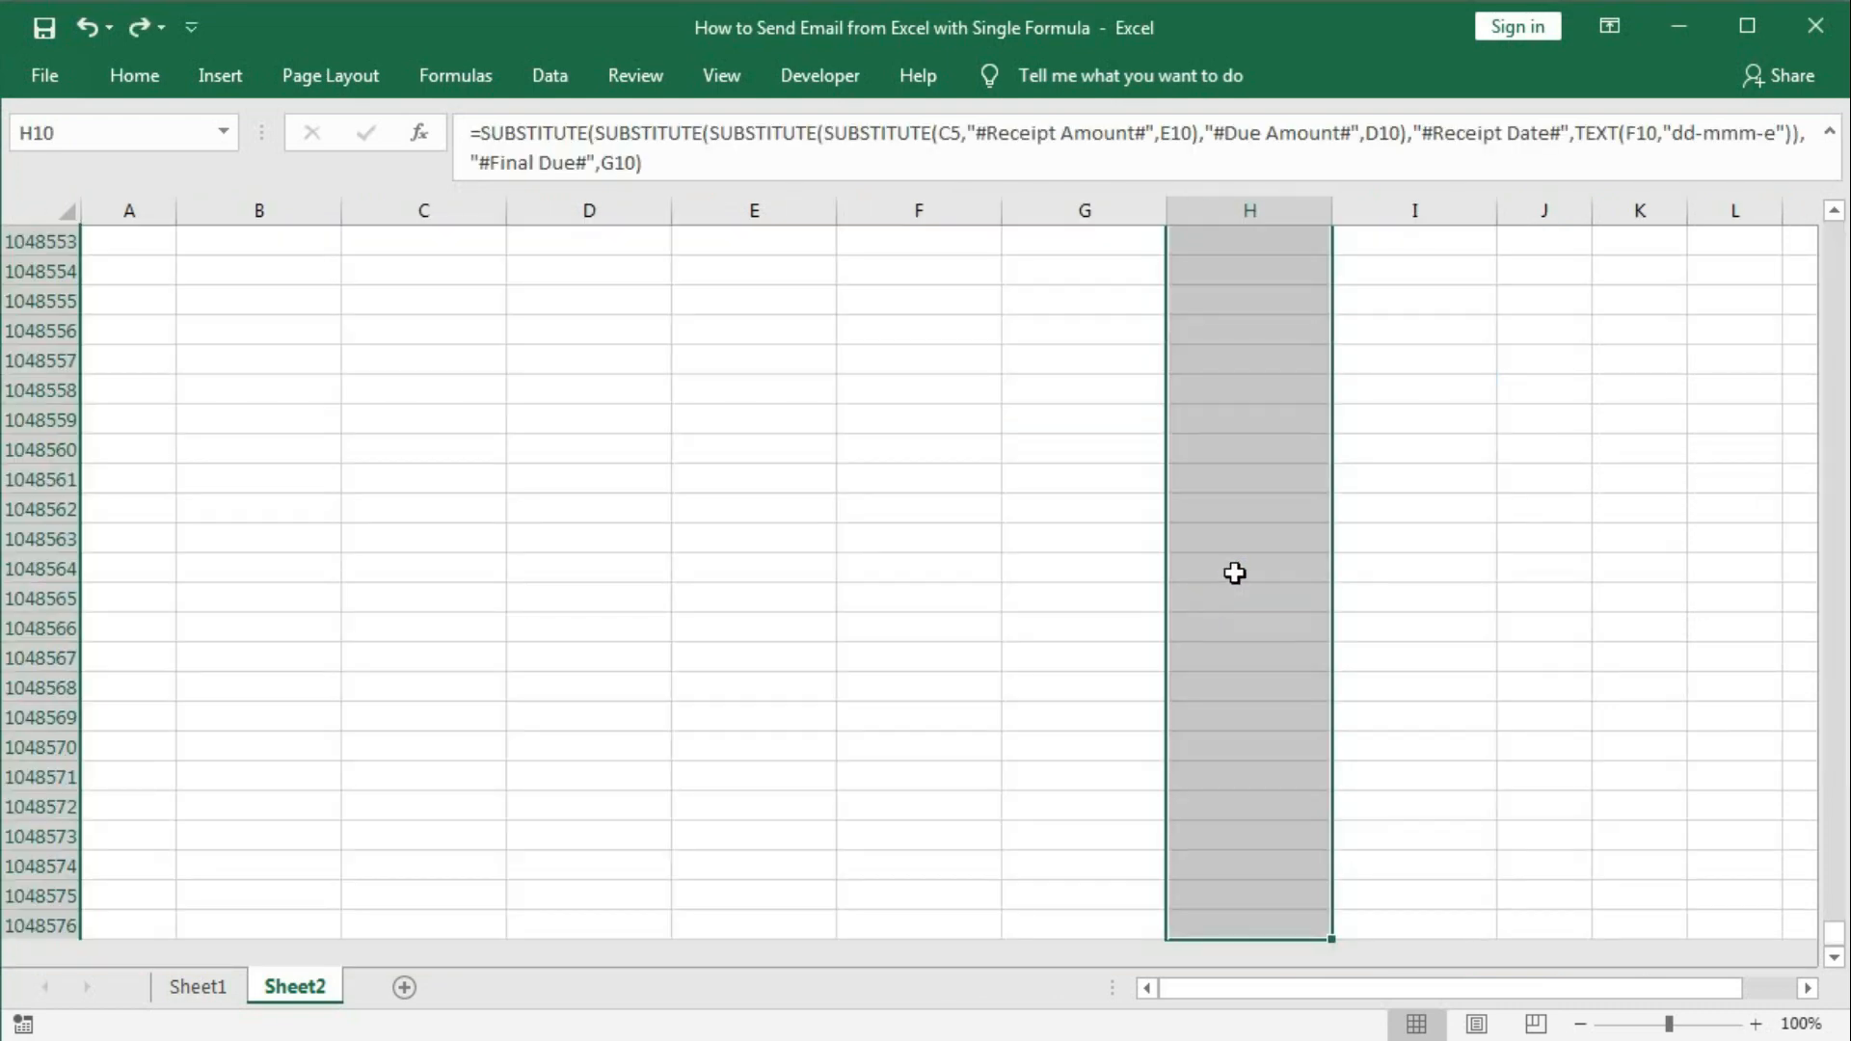
key("ctrl+Up")
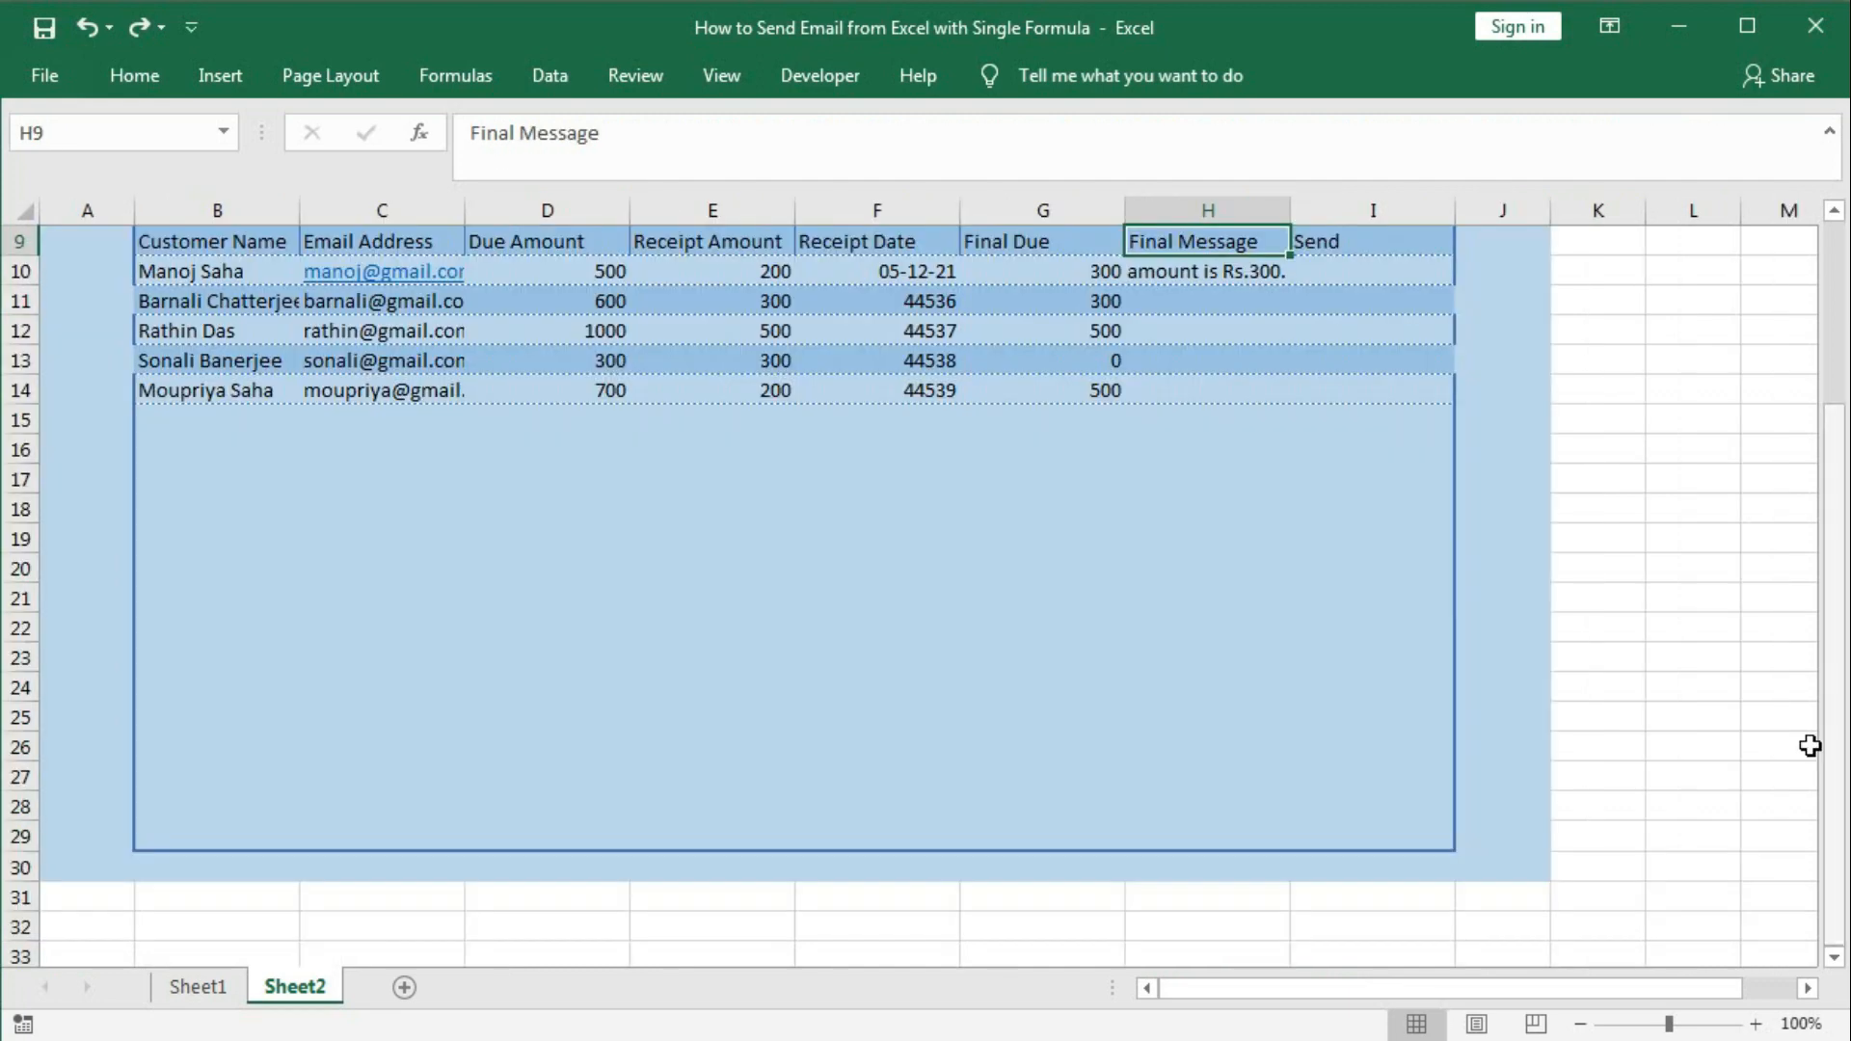
scroll(1810, 746, "up", 3)
left_click_drag(1182, 613, 1205, 909)
scroll(1202, 868, "up", 2)
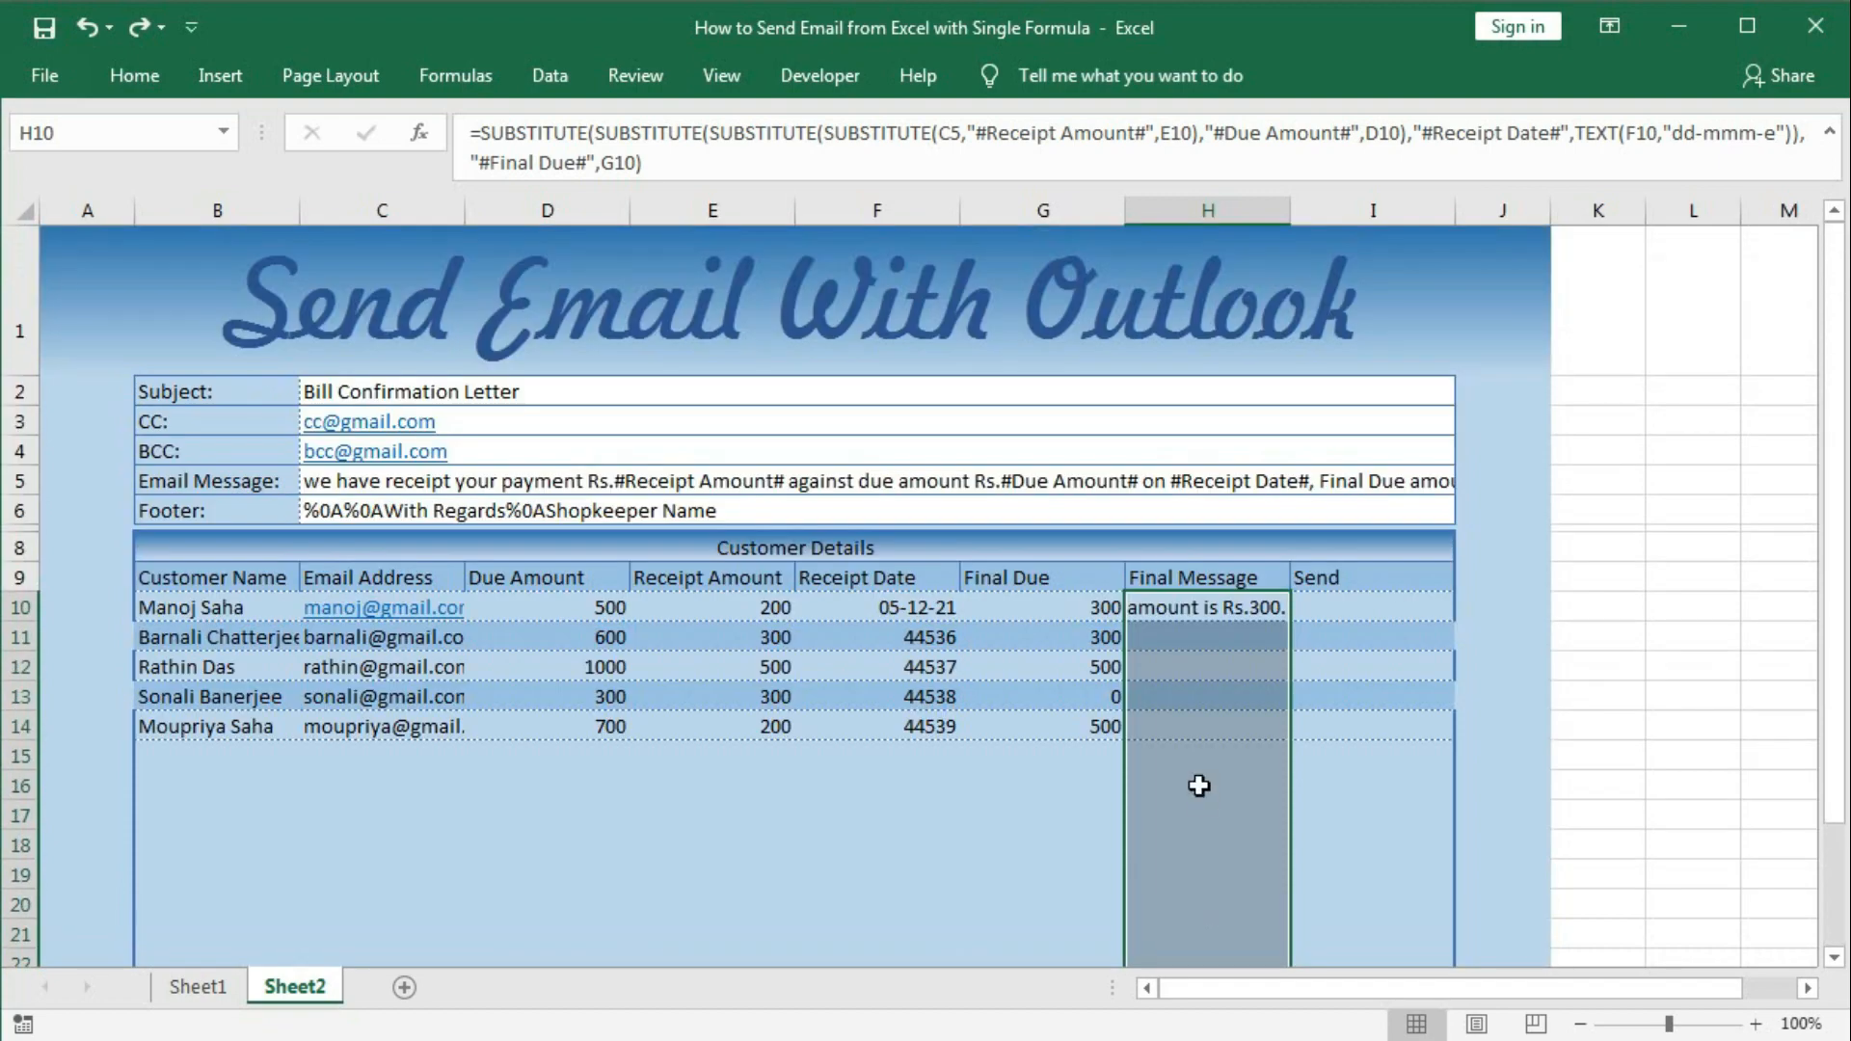
Change the Final Message cells' horizontal alignment to Fill.
right_click(1200, 785)
left_click(1297, 658)
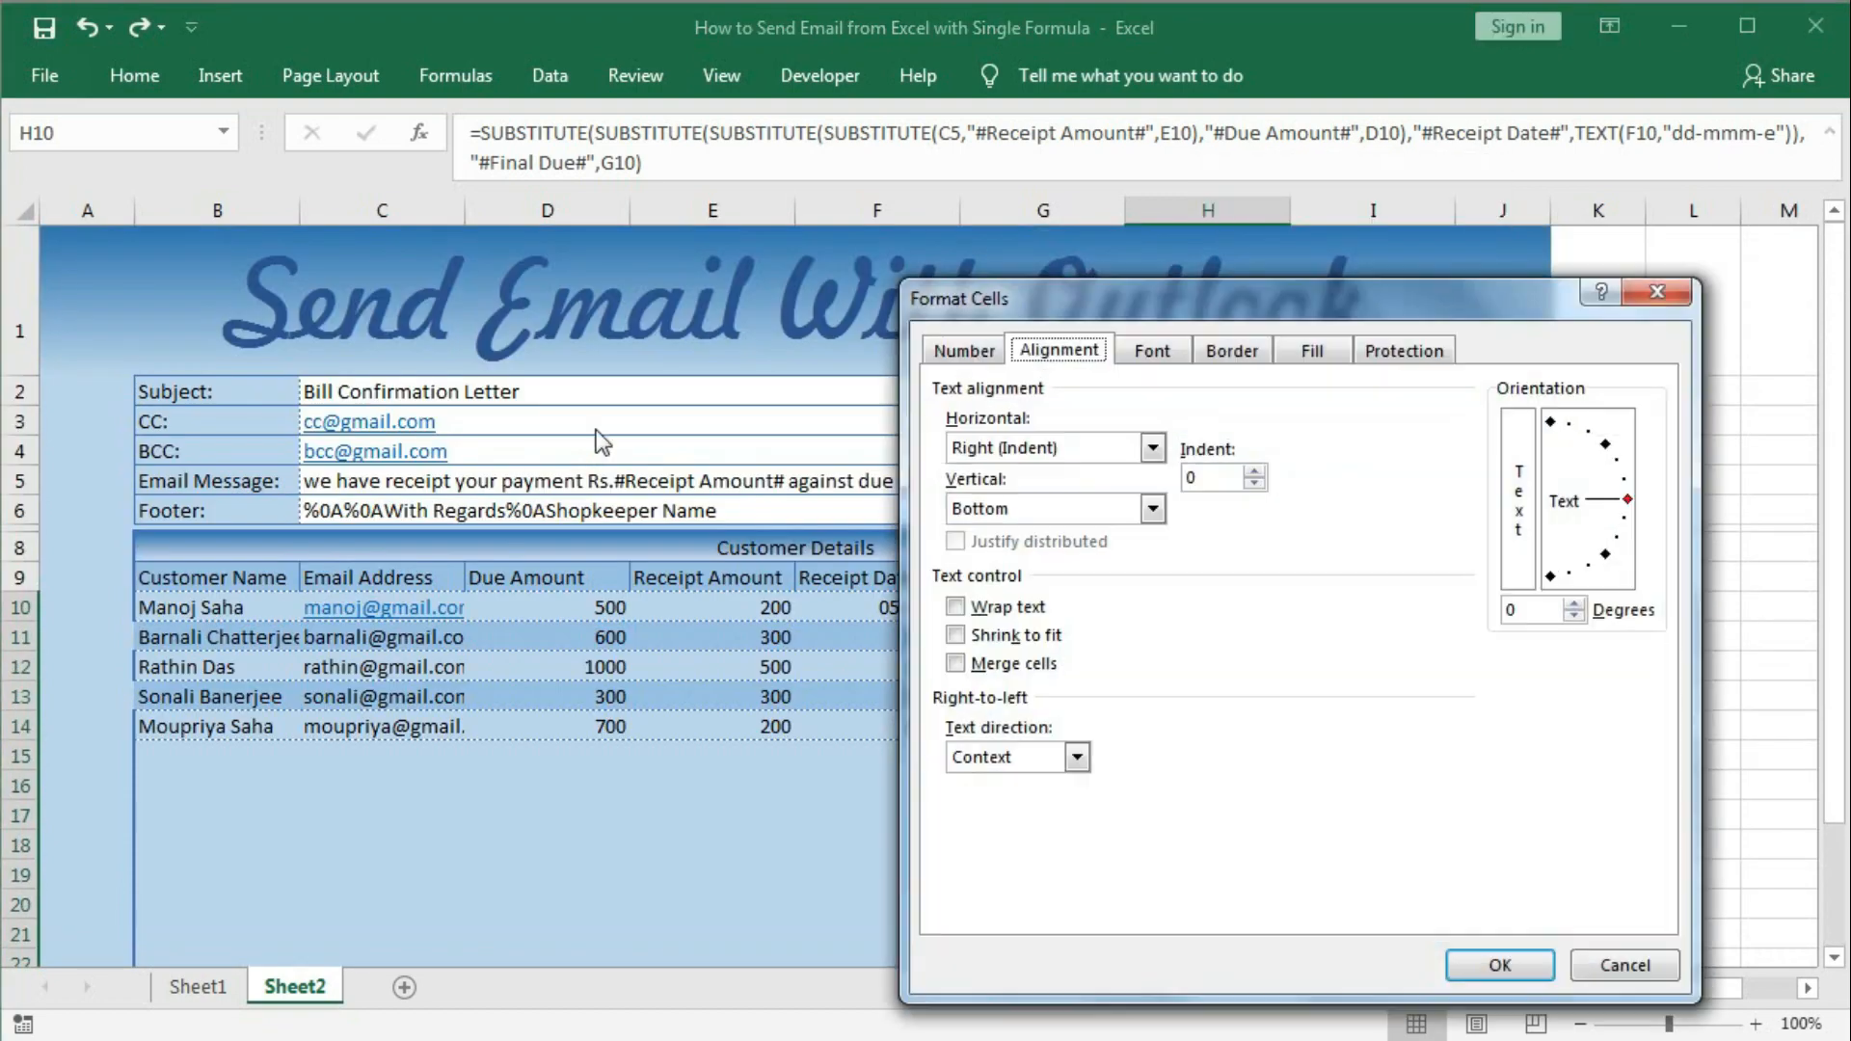
left_click_drag(1060, 281, 326, 275)
left_click(411, 419)
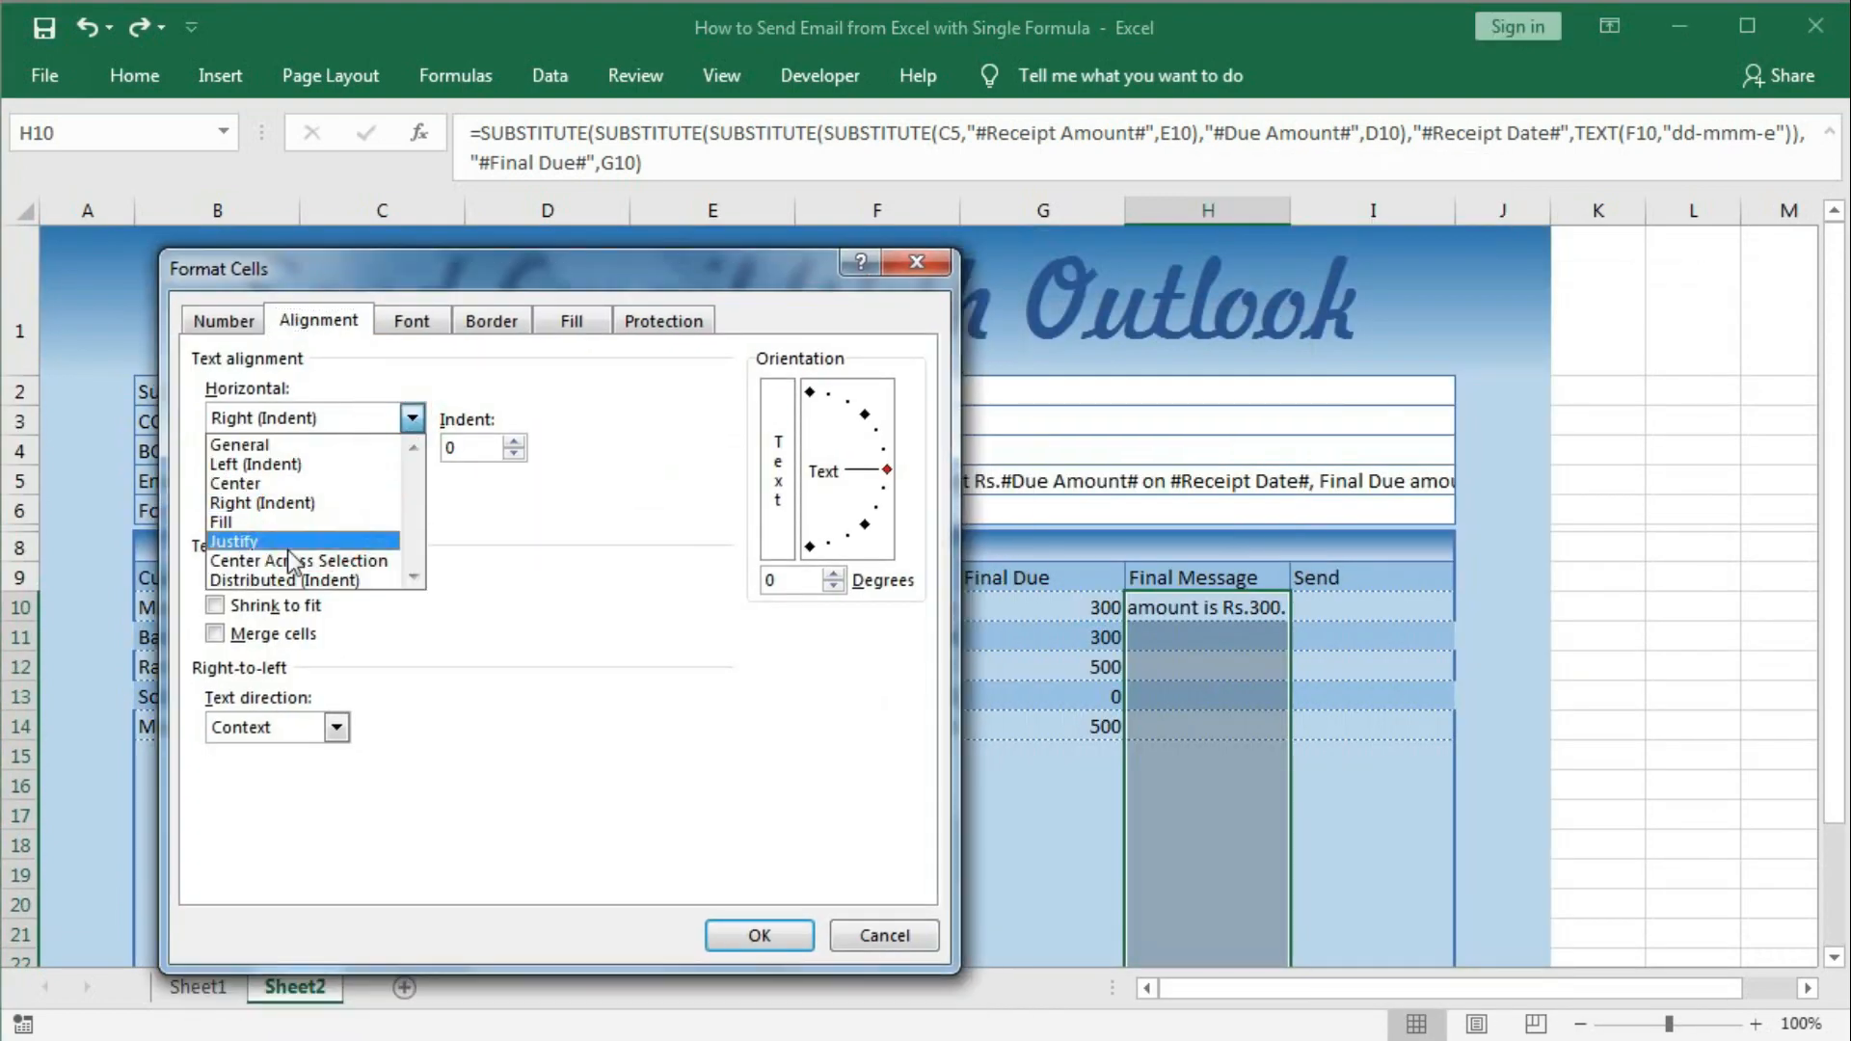
left_click(276, 533)
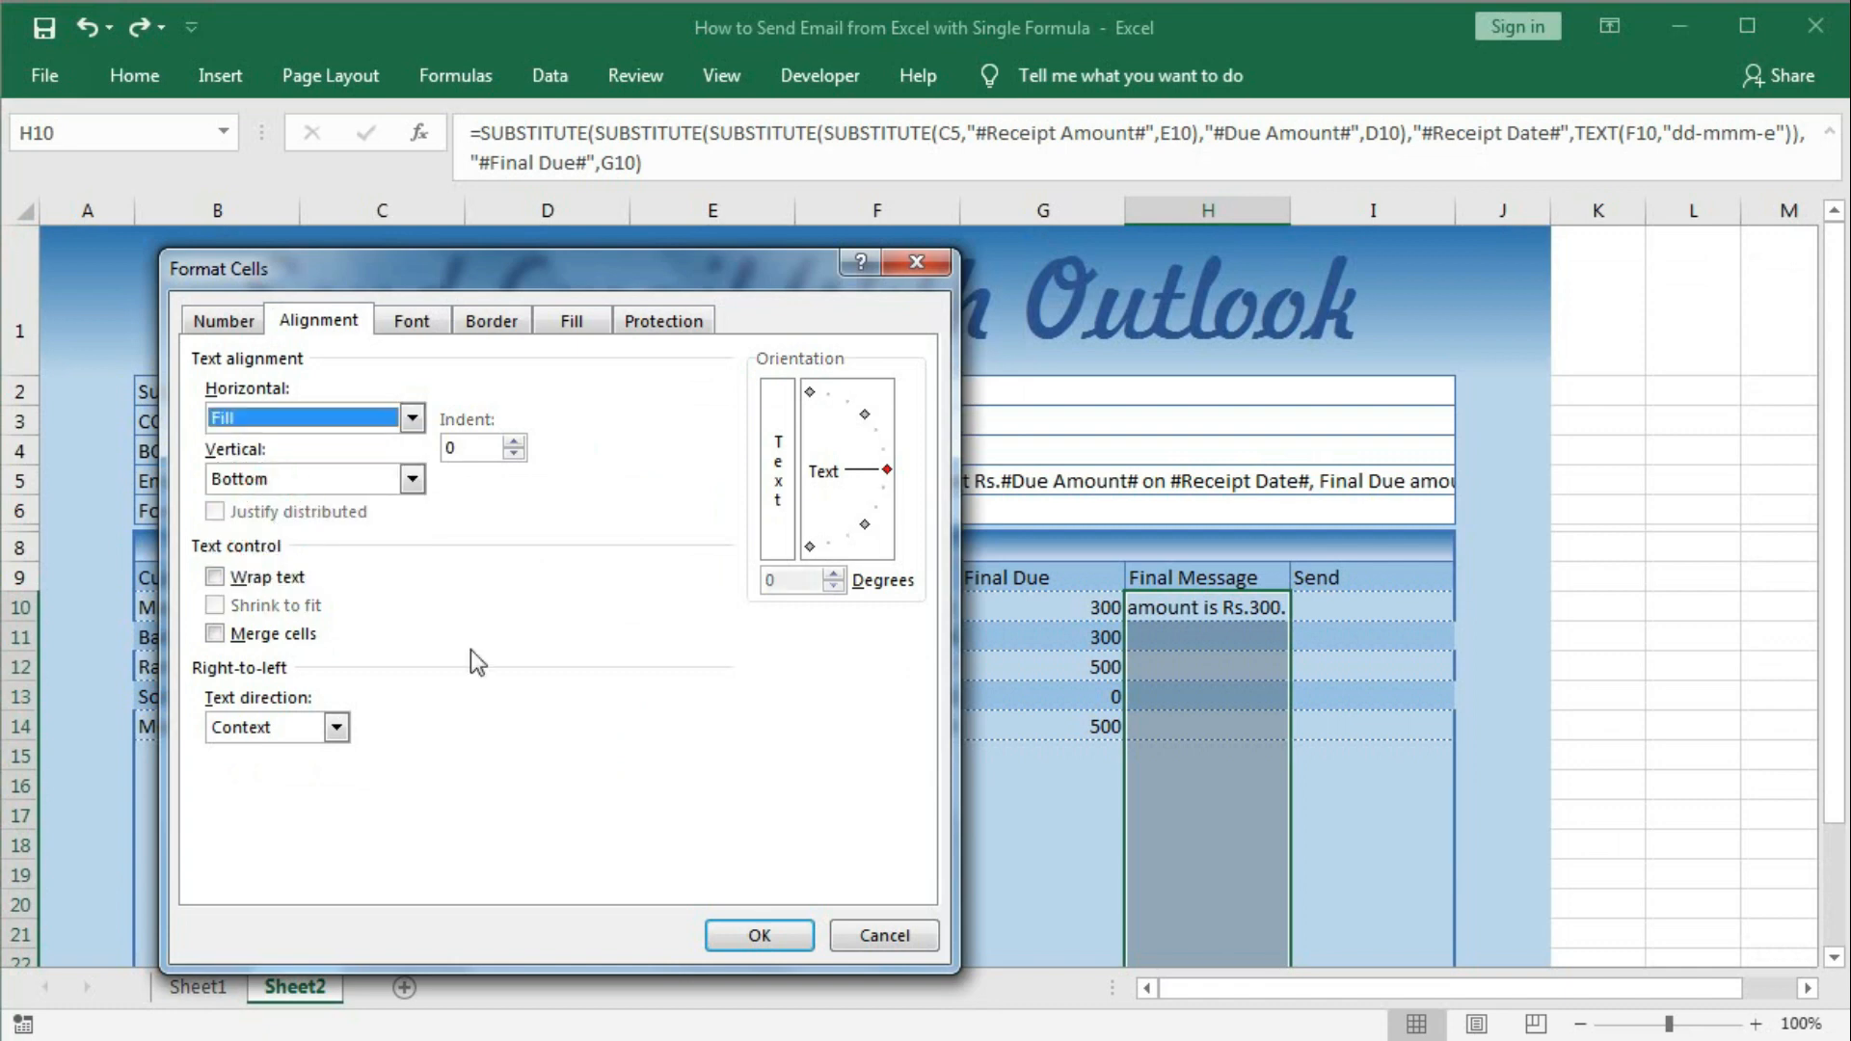
left_click(759, 933)
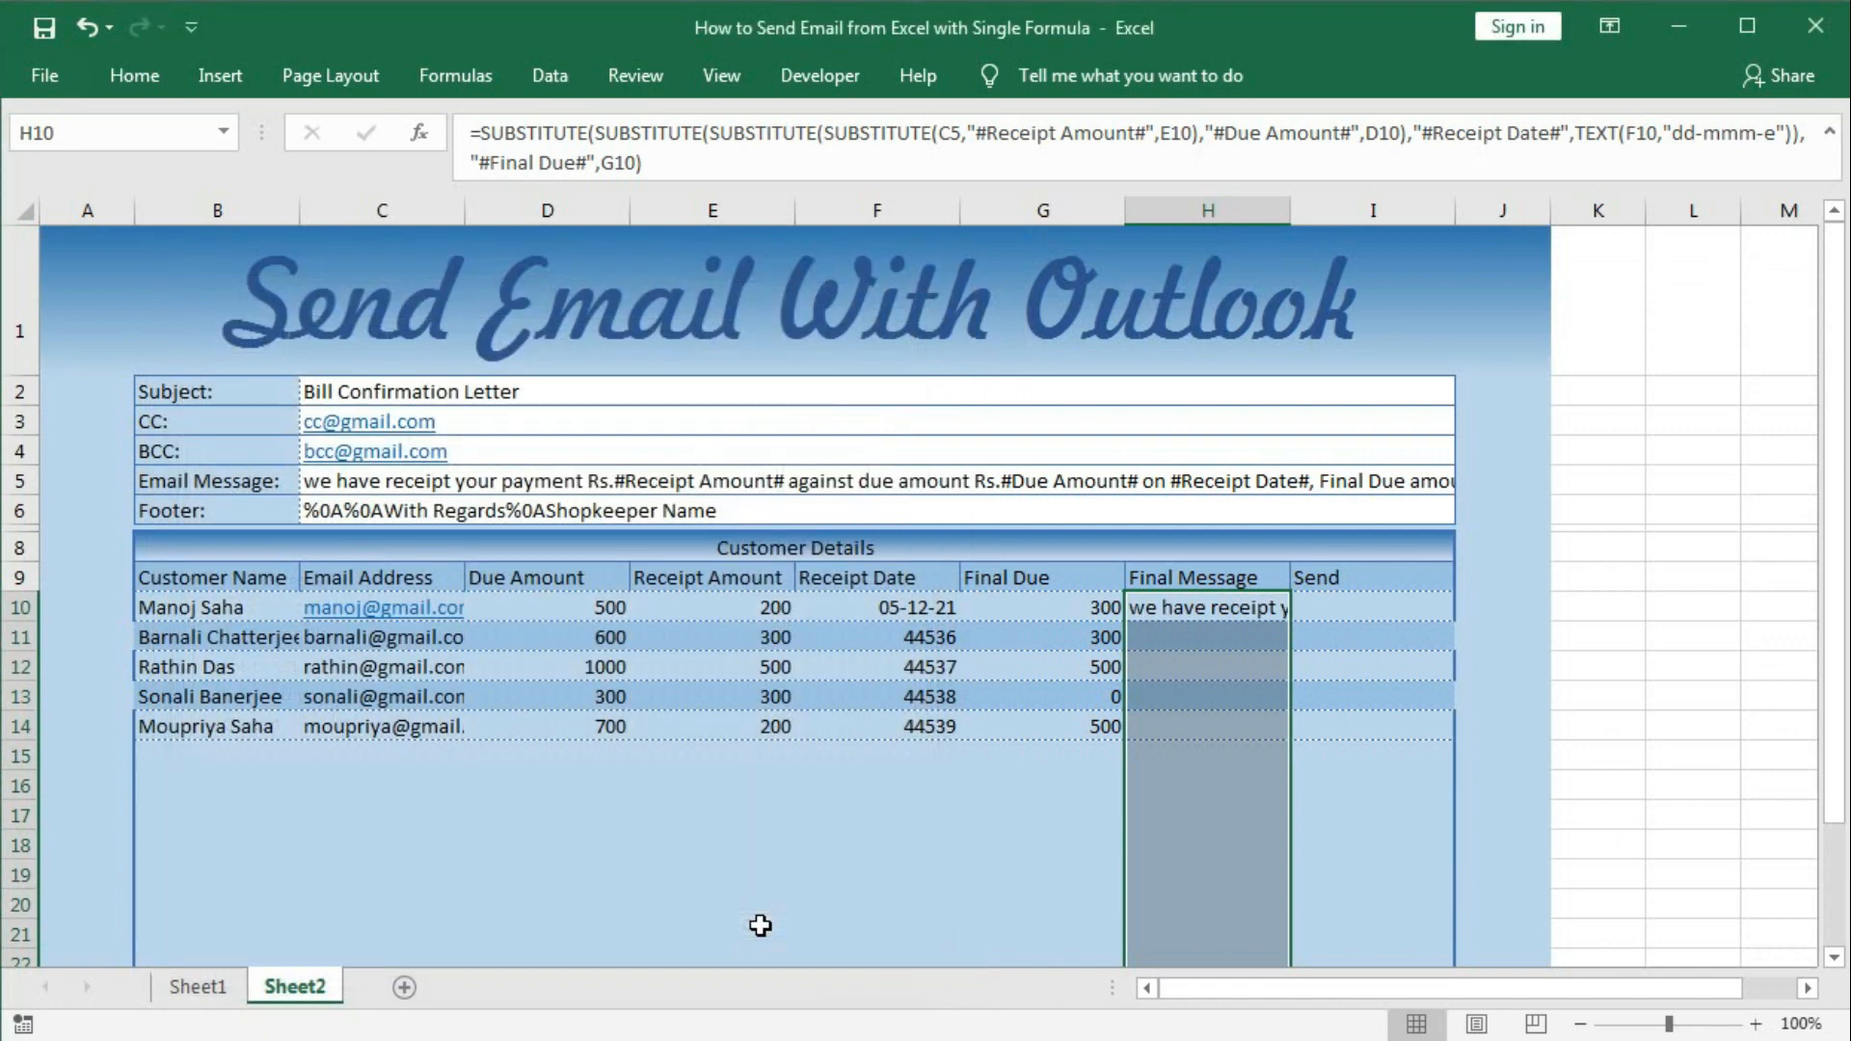
left_click(1254, 759)
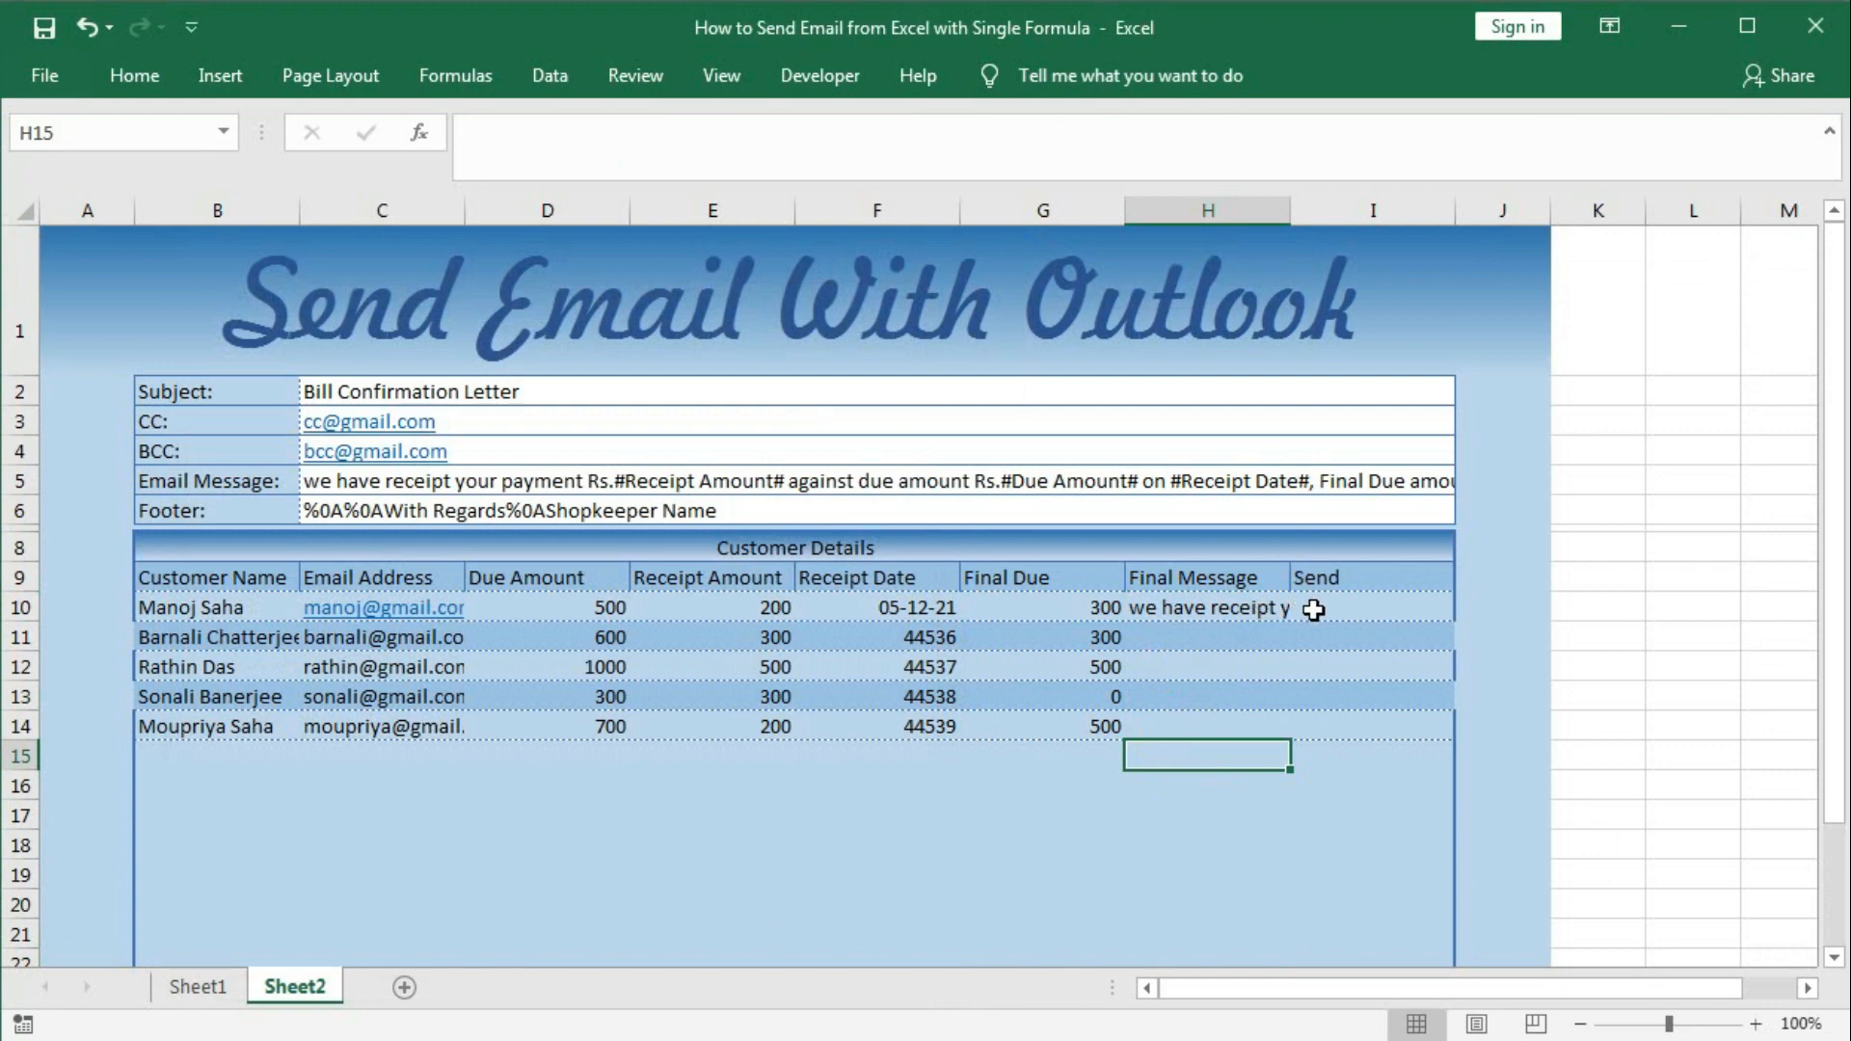
left_click(1260, 605)
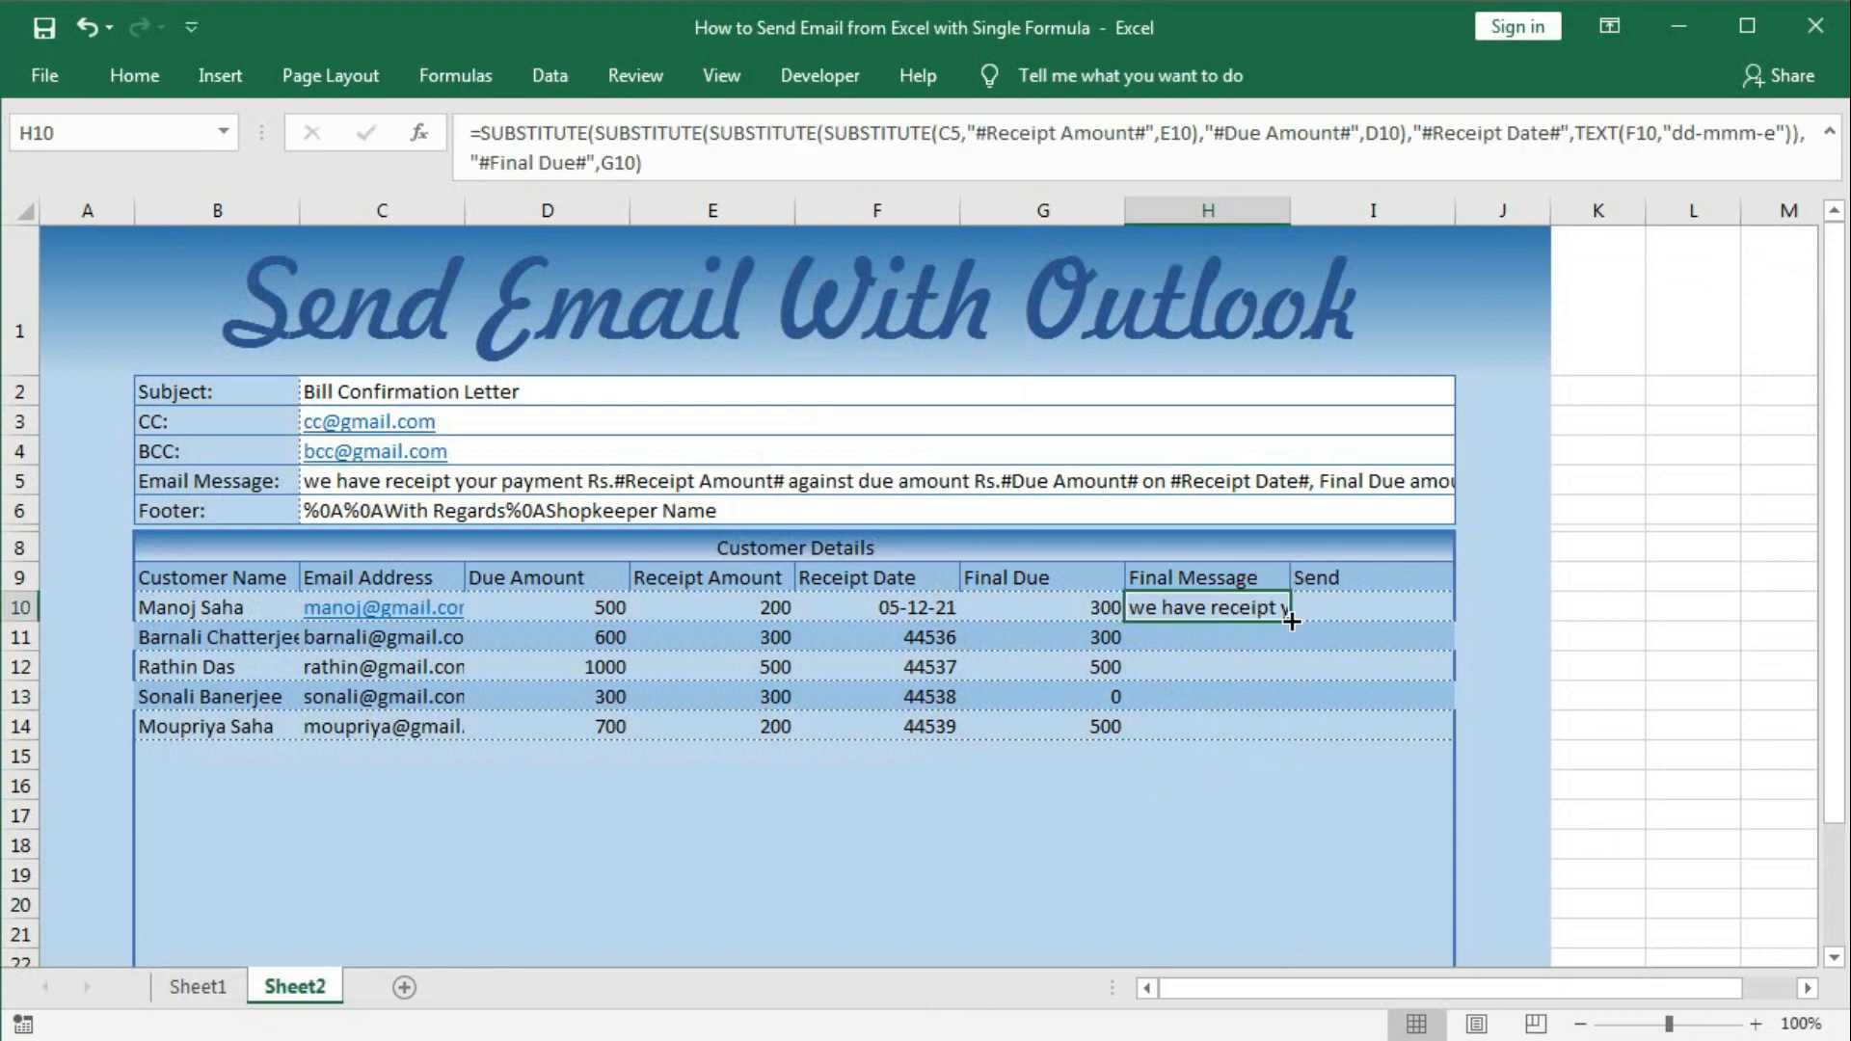
Copy H10's Final Message formula down to H29 and inspect the copy in H23.
left_click_drag(1291, 621, 1225, 891)
left_click(1218, 694)
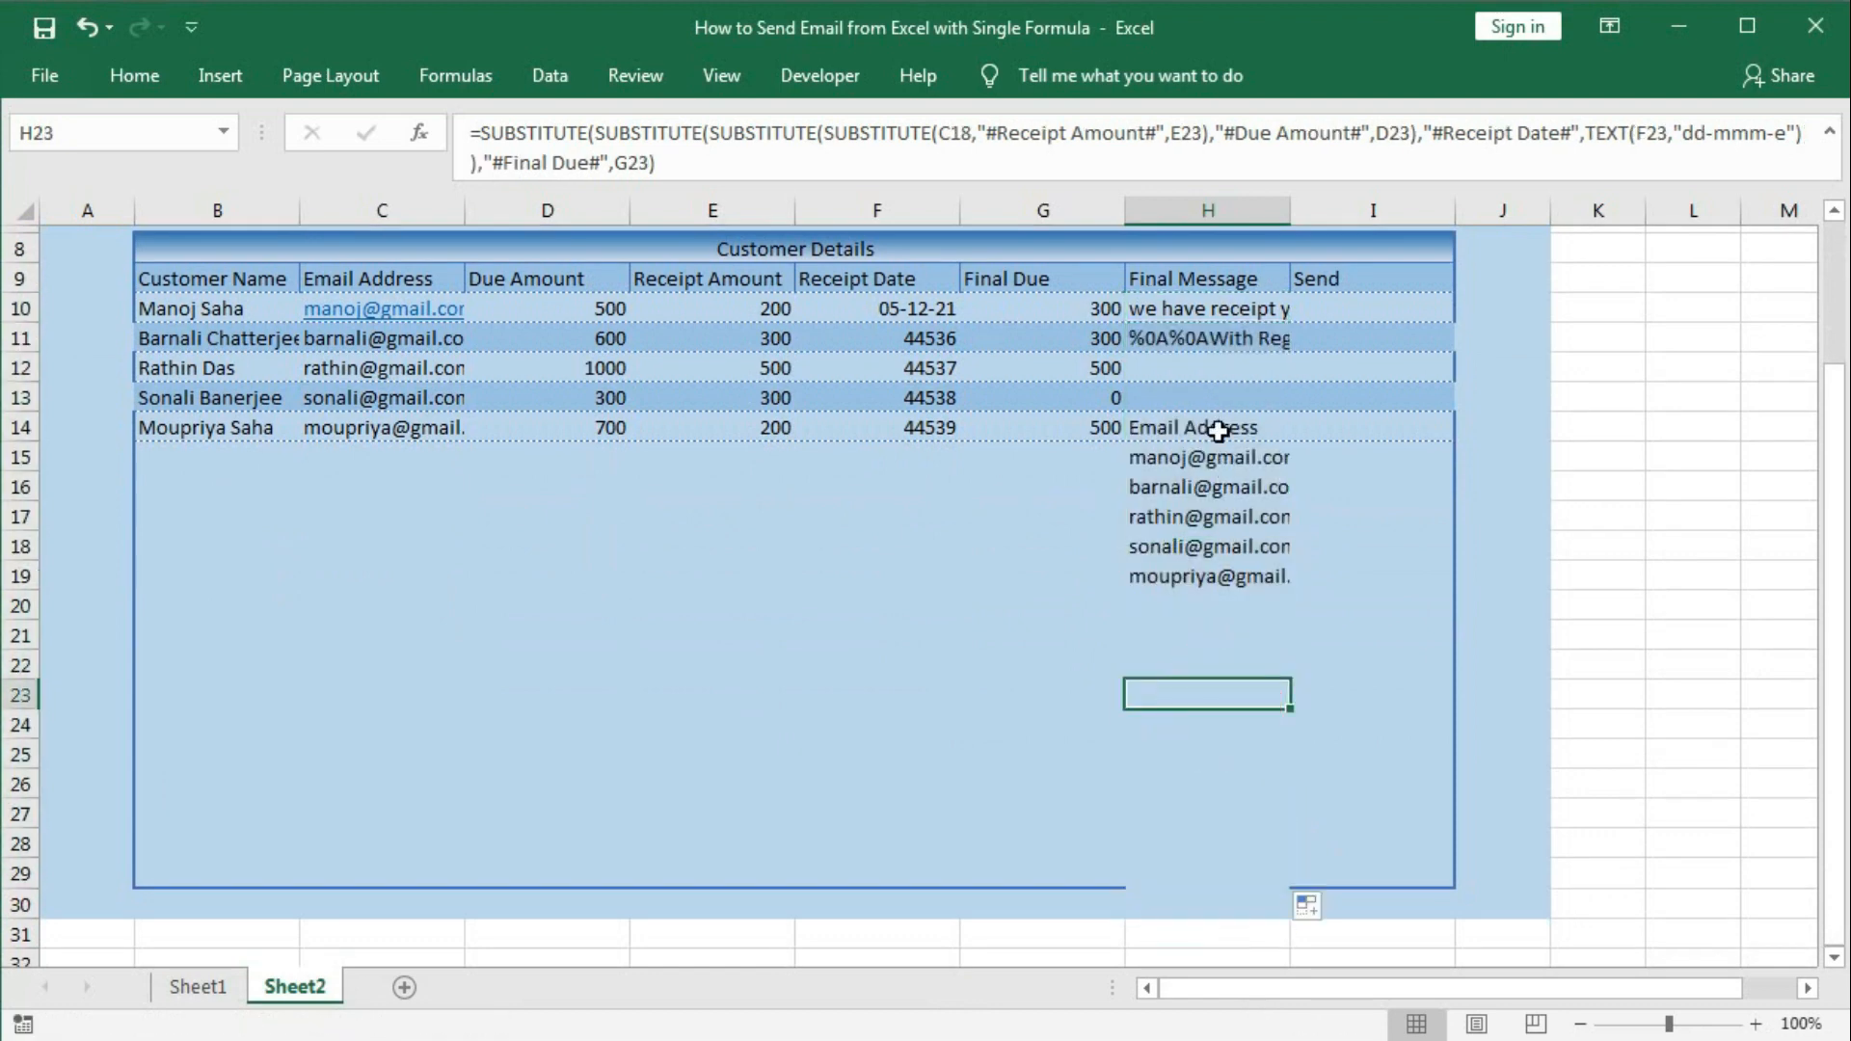
scroll(1198, 597, "up", 3)
Lock the template reference in H10 as $C$5 and recopy the formula down to H29.
double_click(1193, 605)
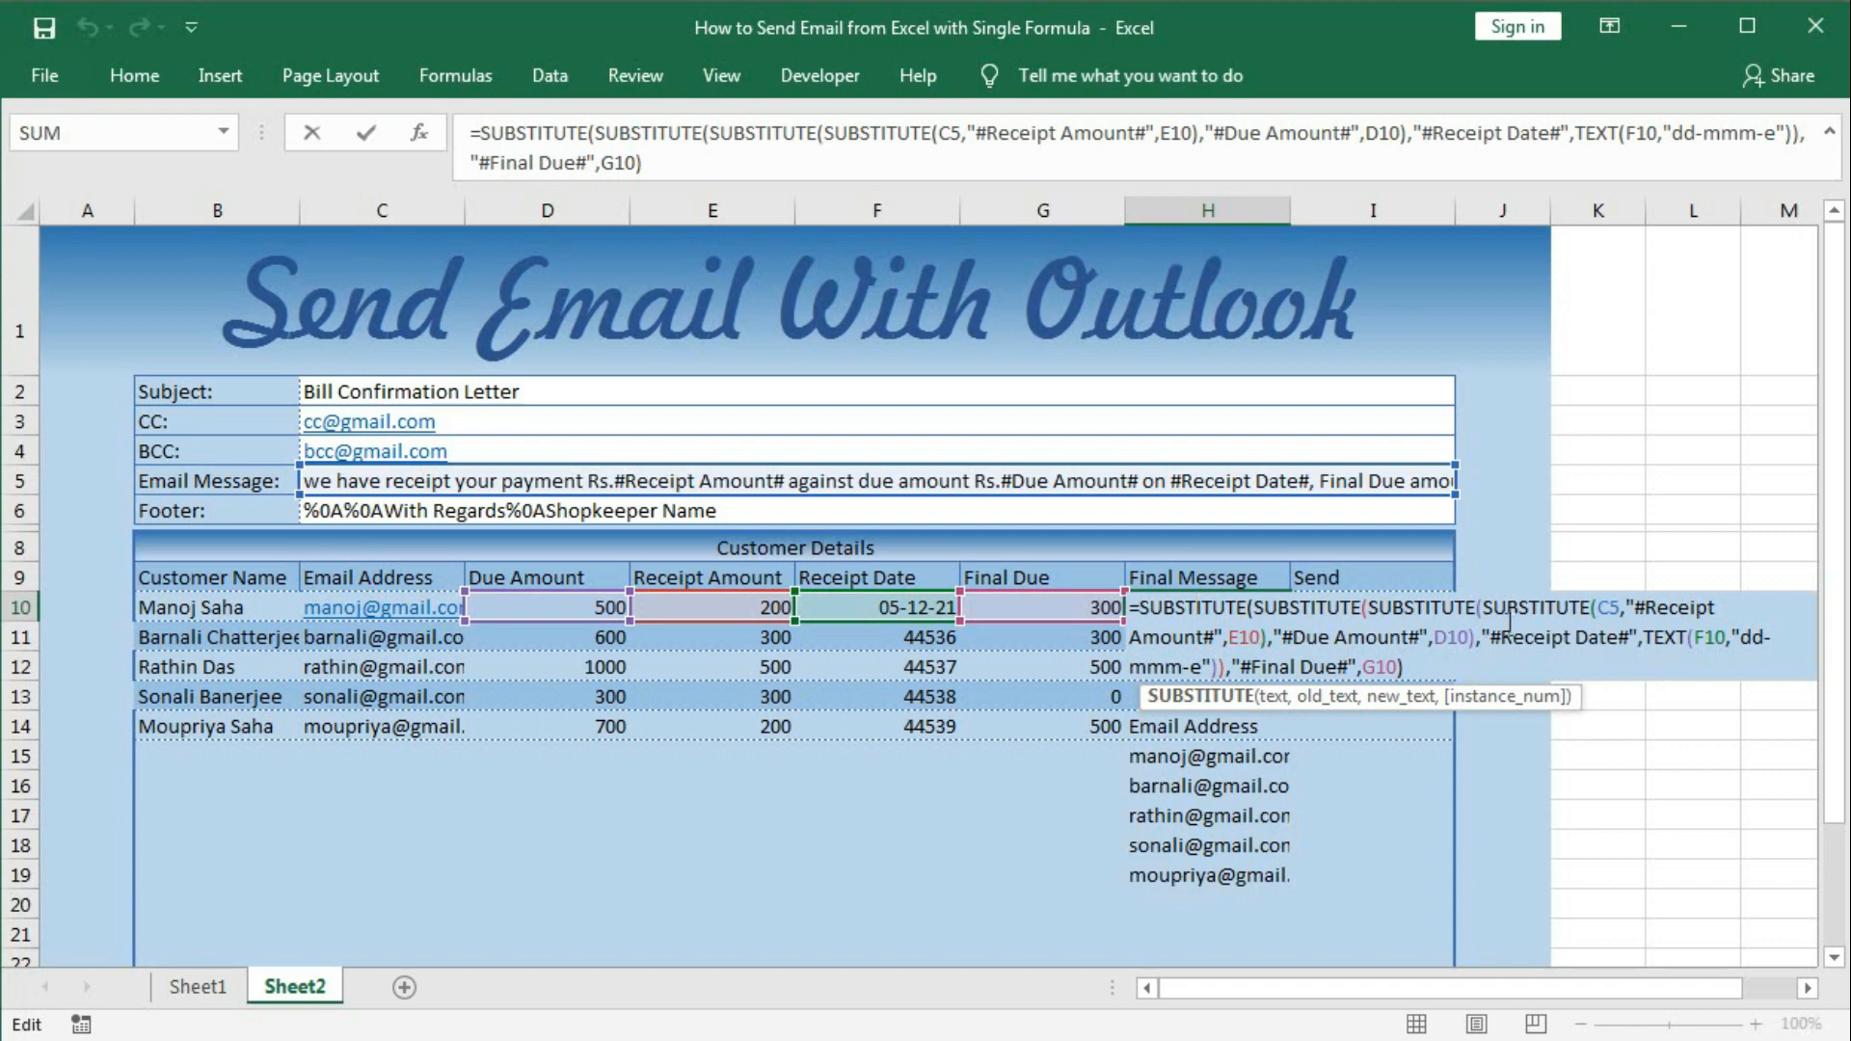
left_click_drag(1600, 609, 1616, 609)
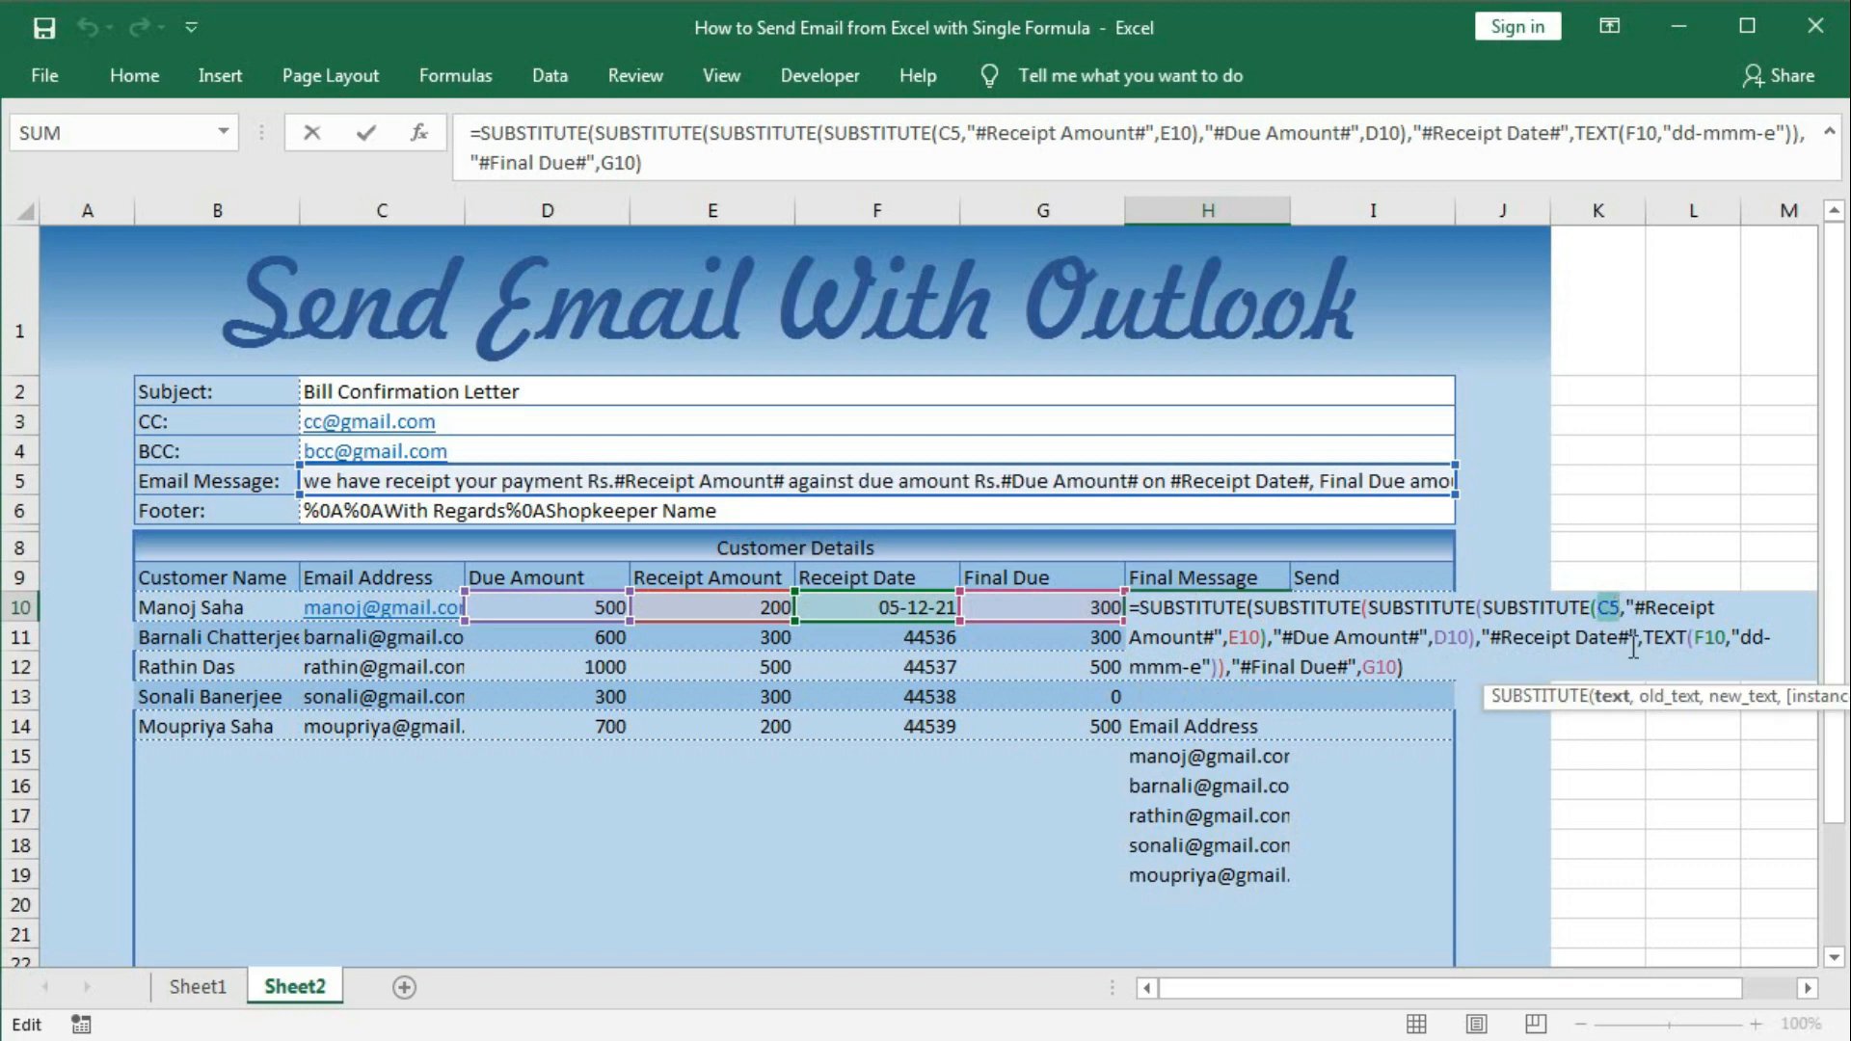
key("F4")
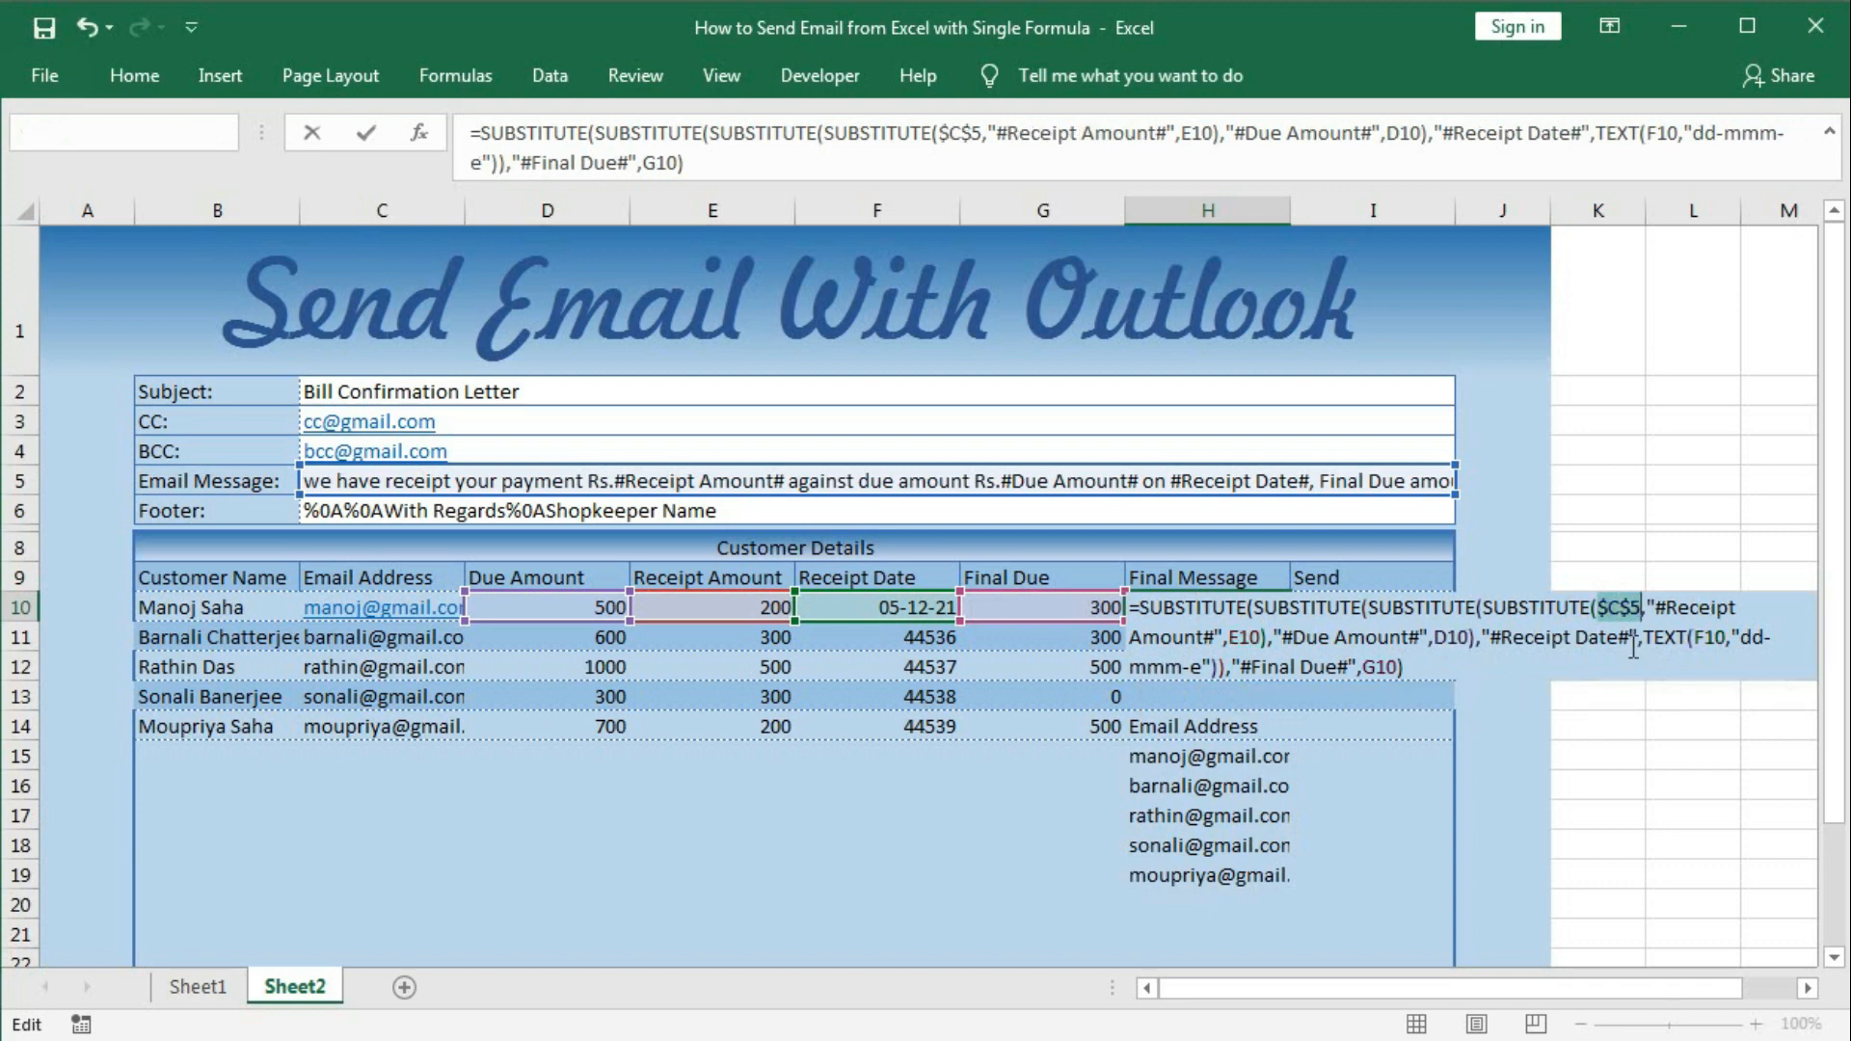
key("Return")
left_click(1264, 613)
left_click_drag(1289, 623, 1264, 900)
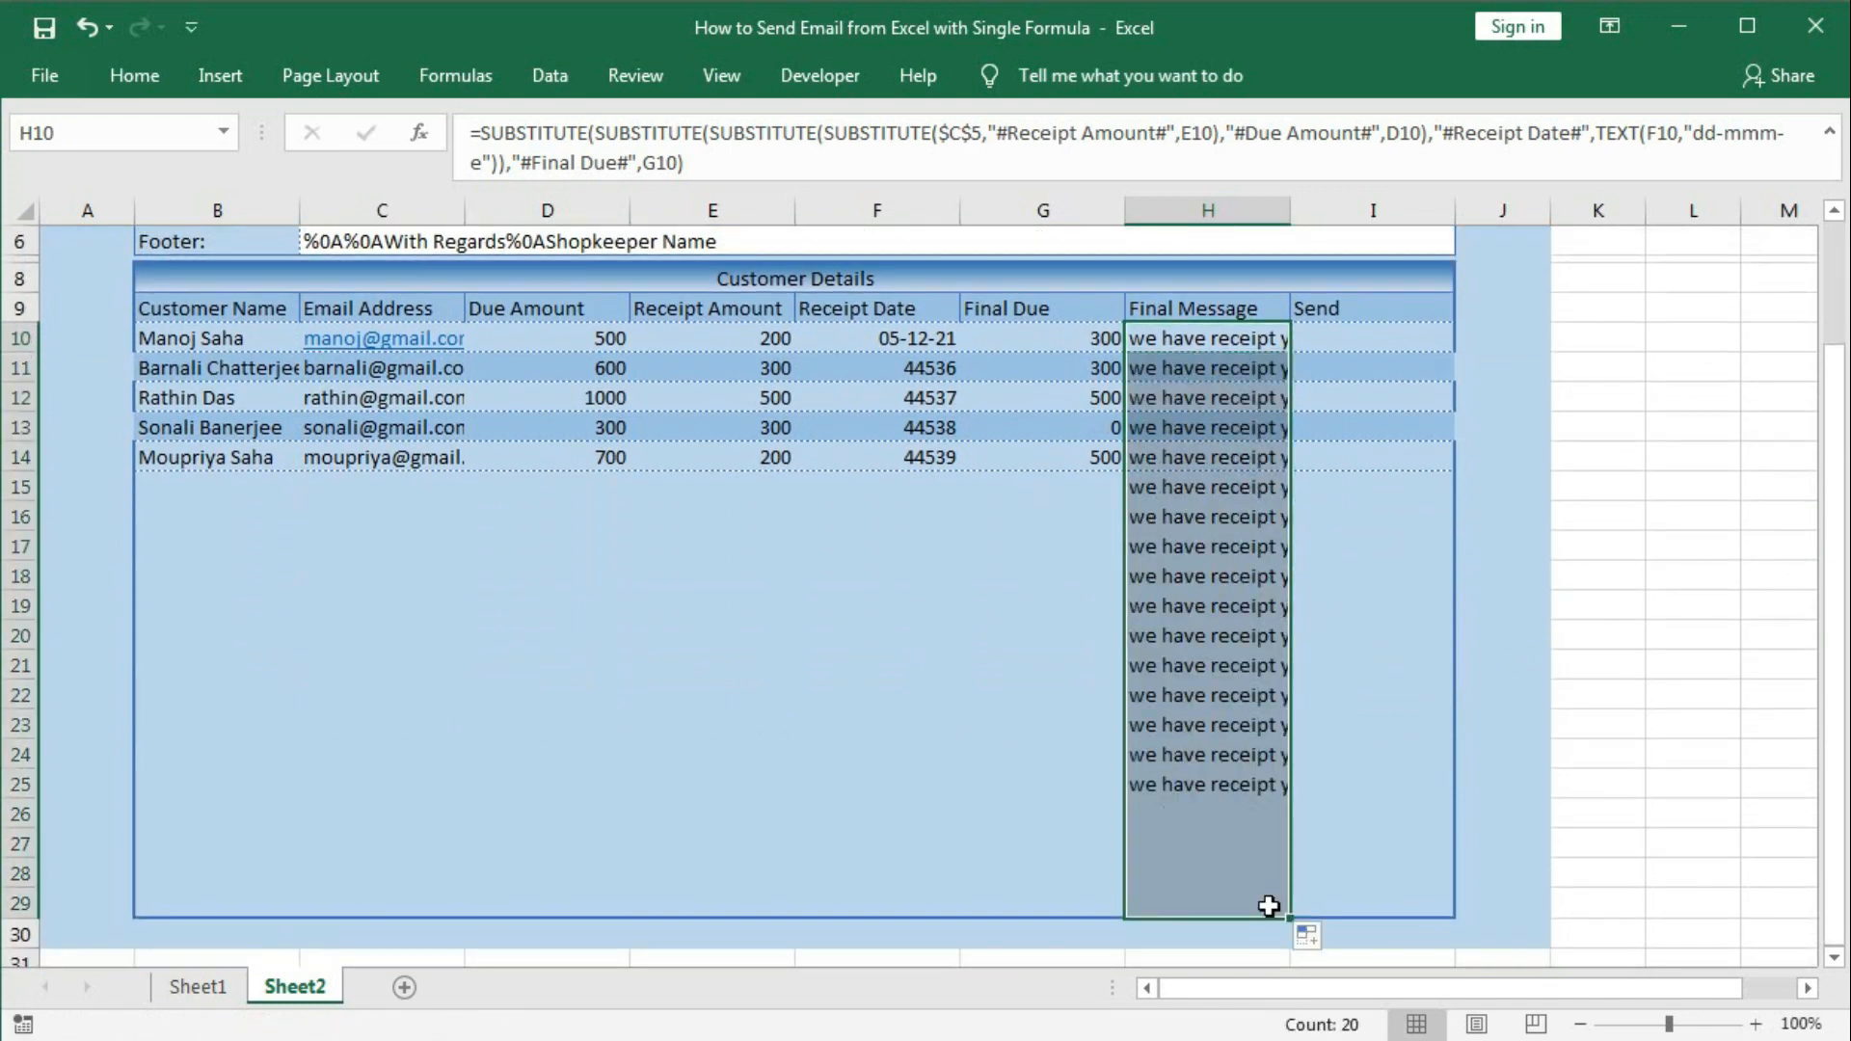
scroll(1245, 815, "up", 2)
left_click_drag(1195, 758, 1206, 865)
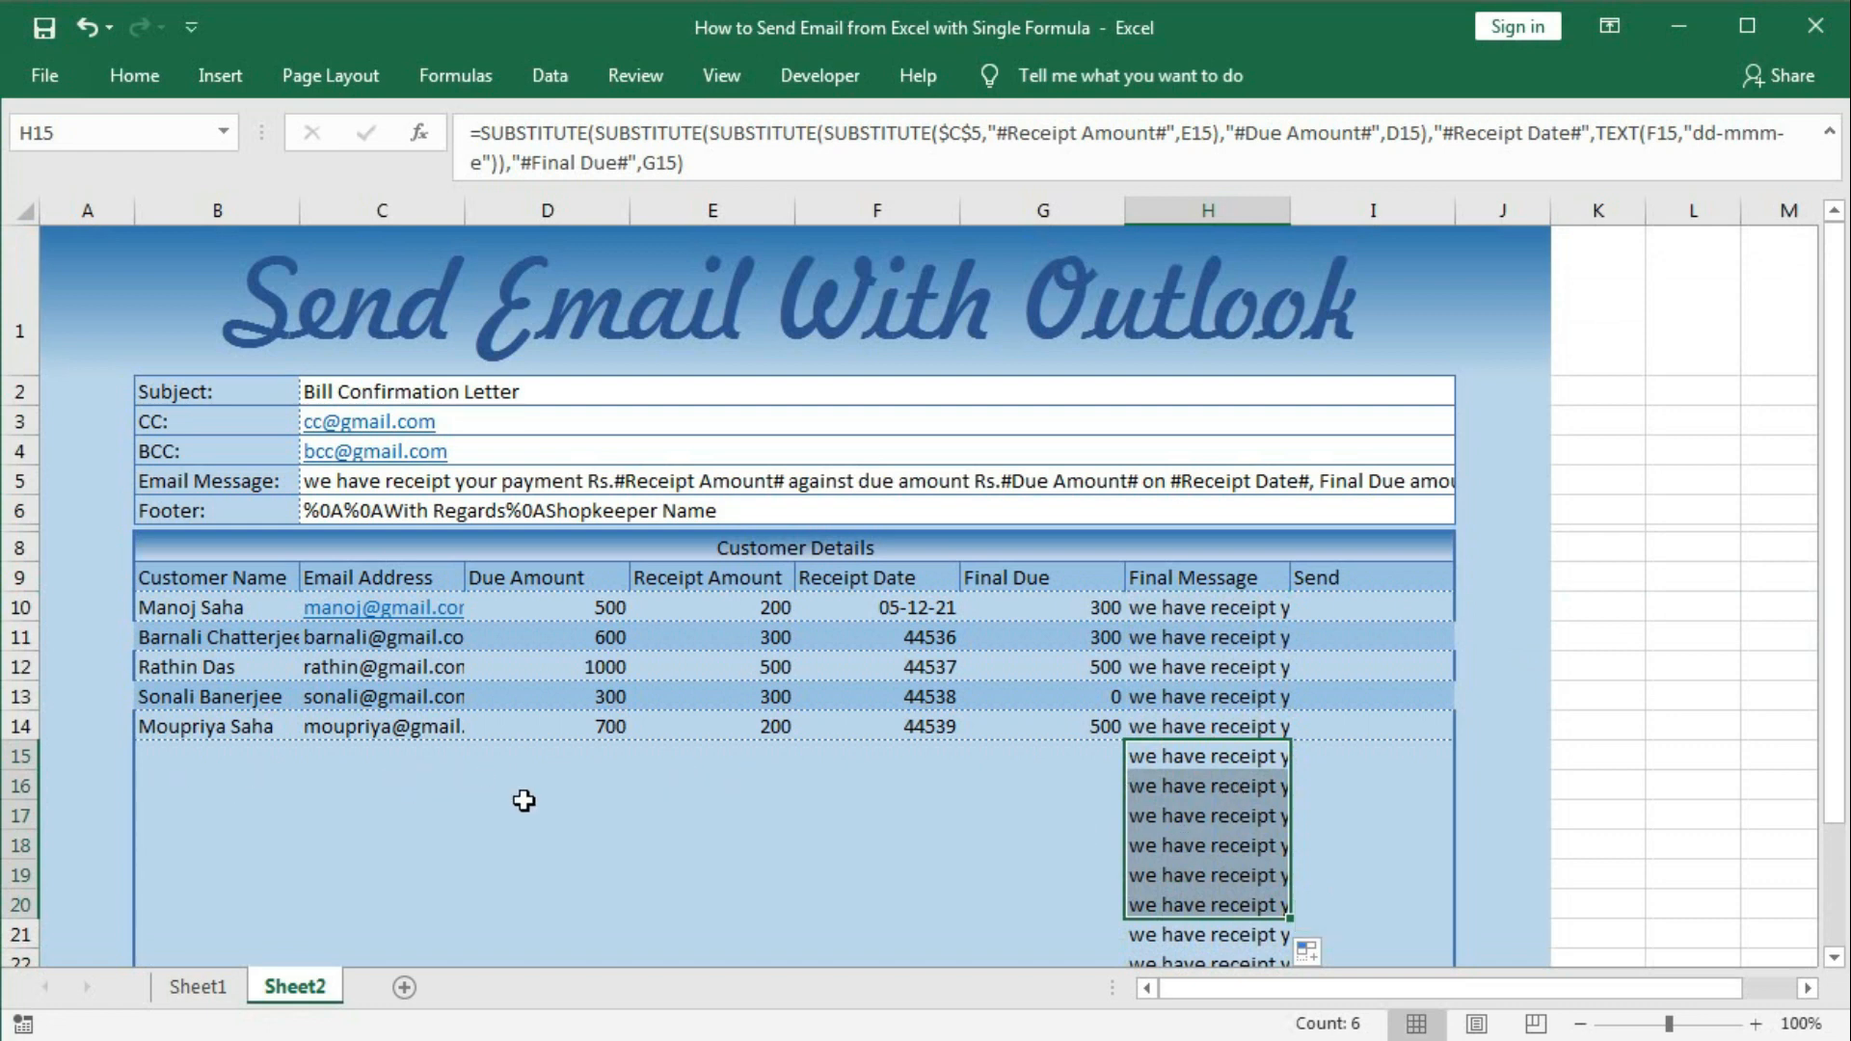
Wrap H10's message formula in IF(B10="","",…) so it stays blank without a customer name.
left_click(1169, 607)
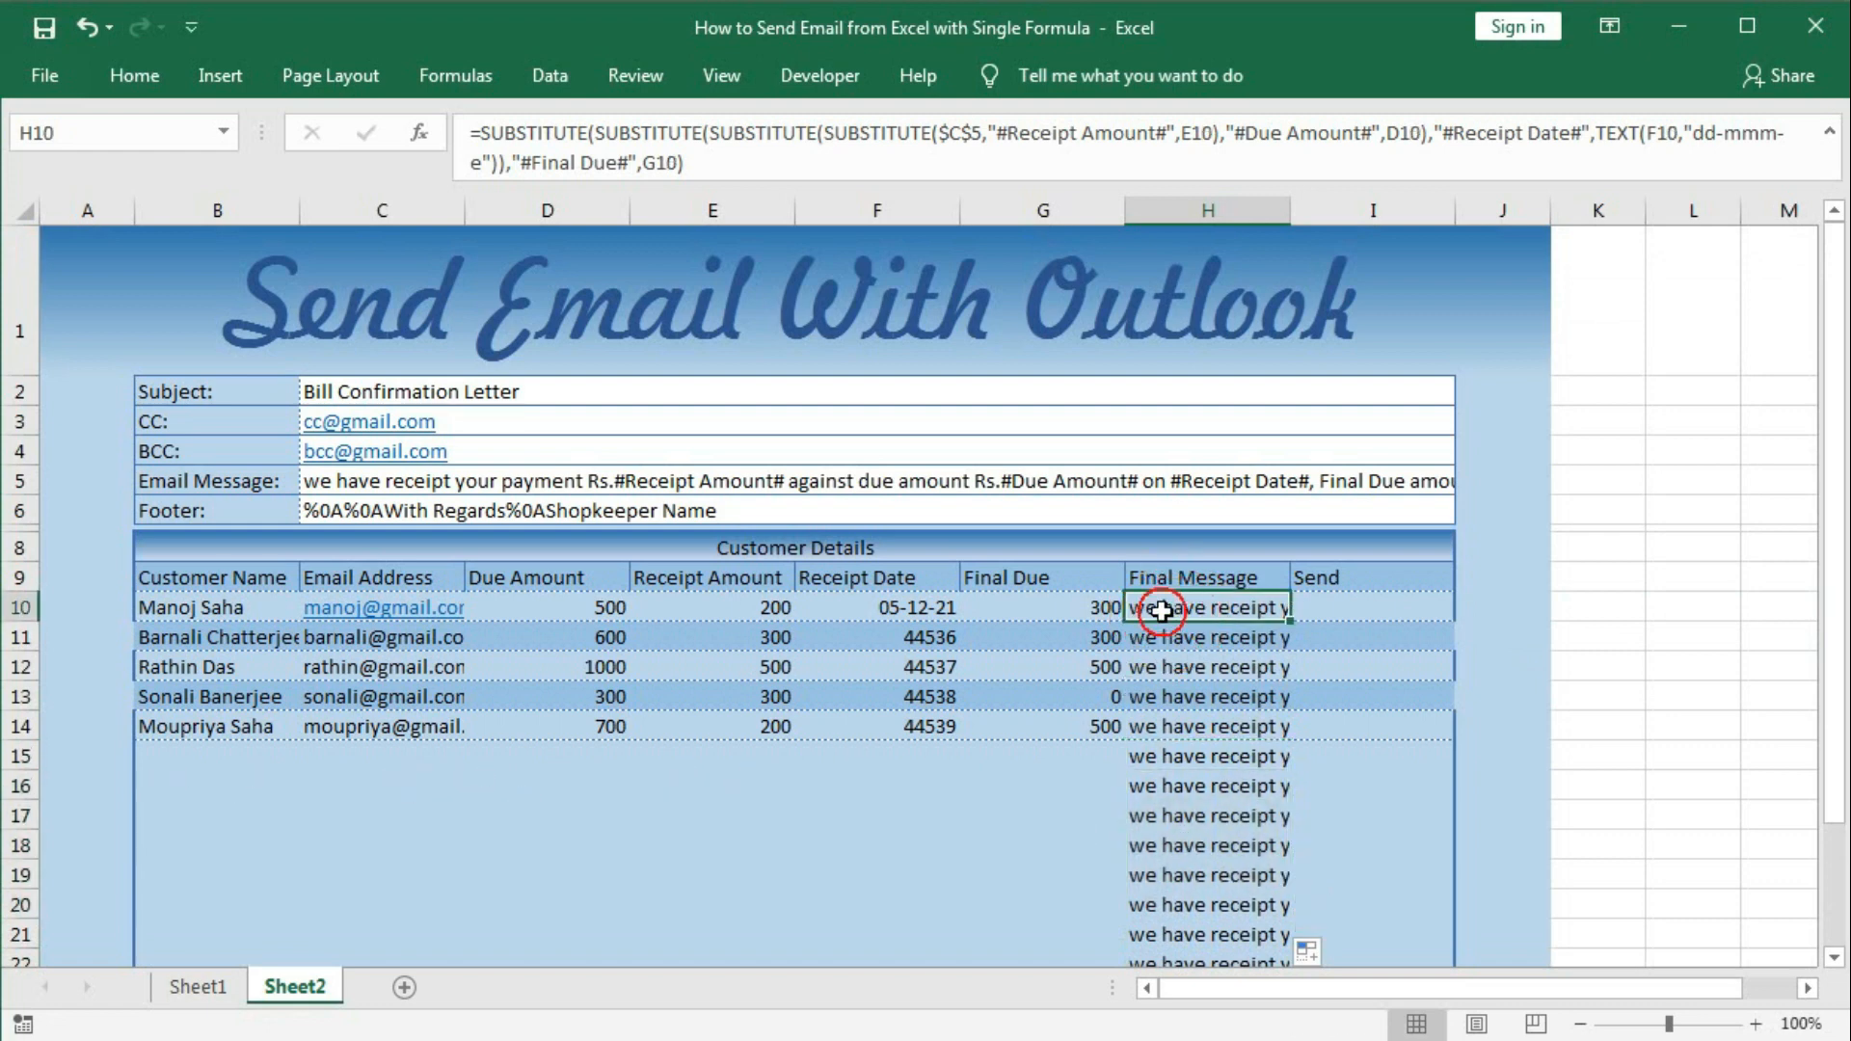
double_click(1169, 607)
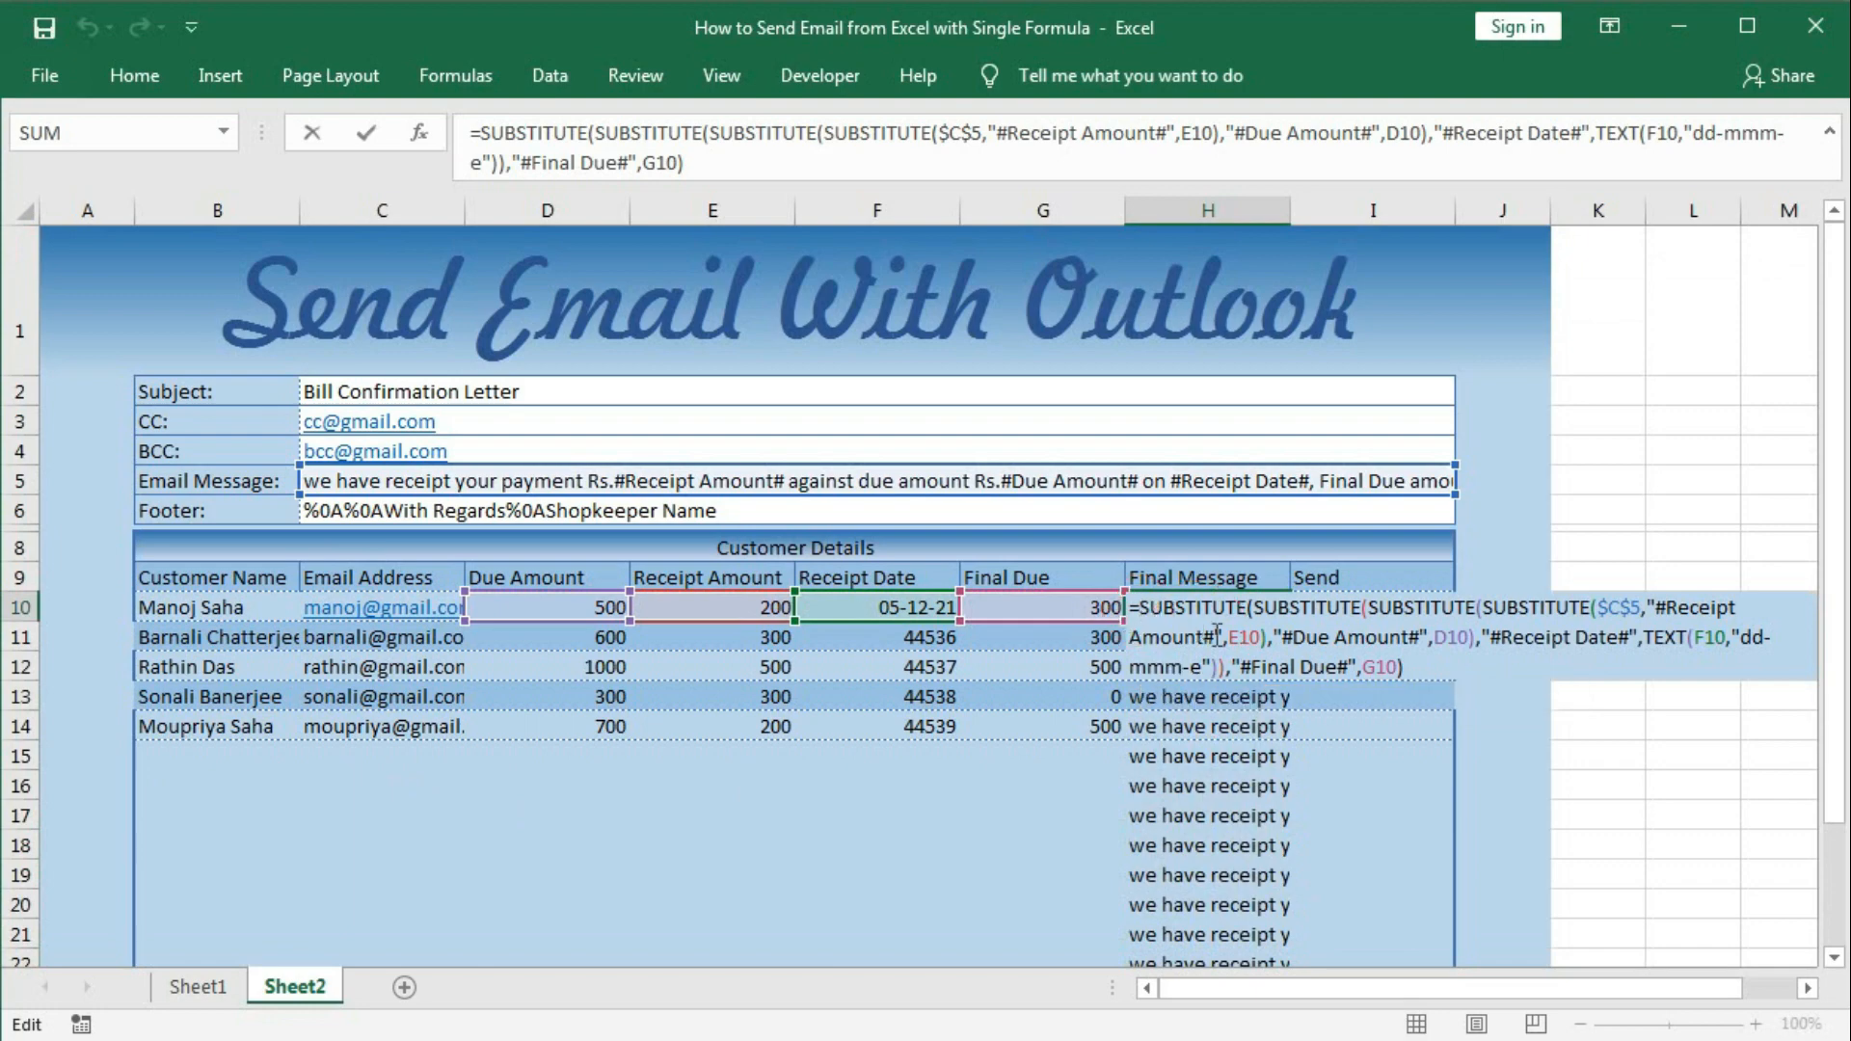
type("if")
key("Tab")
left_click(197, 609)
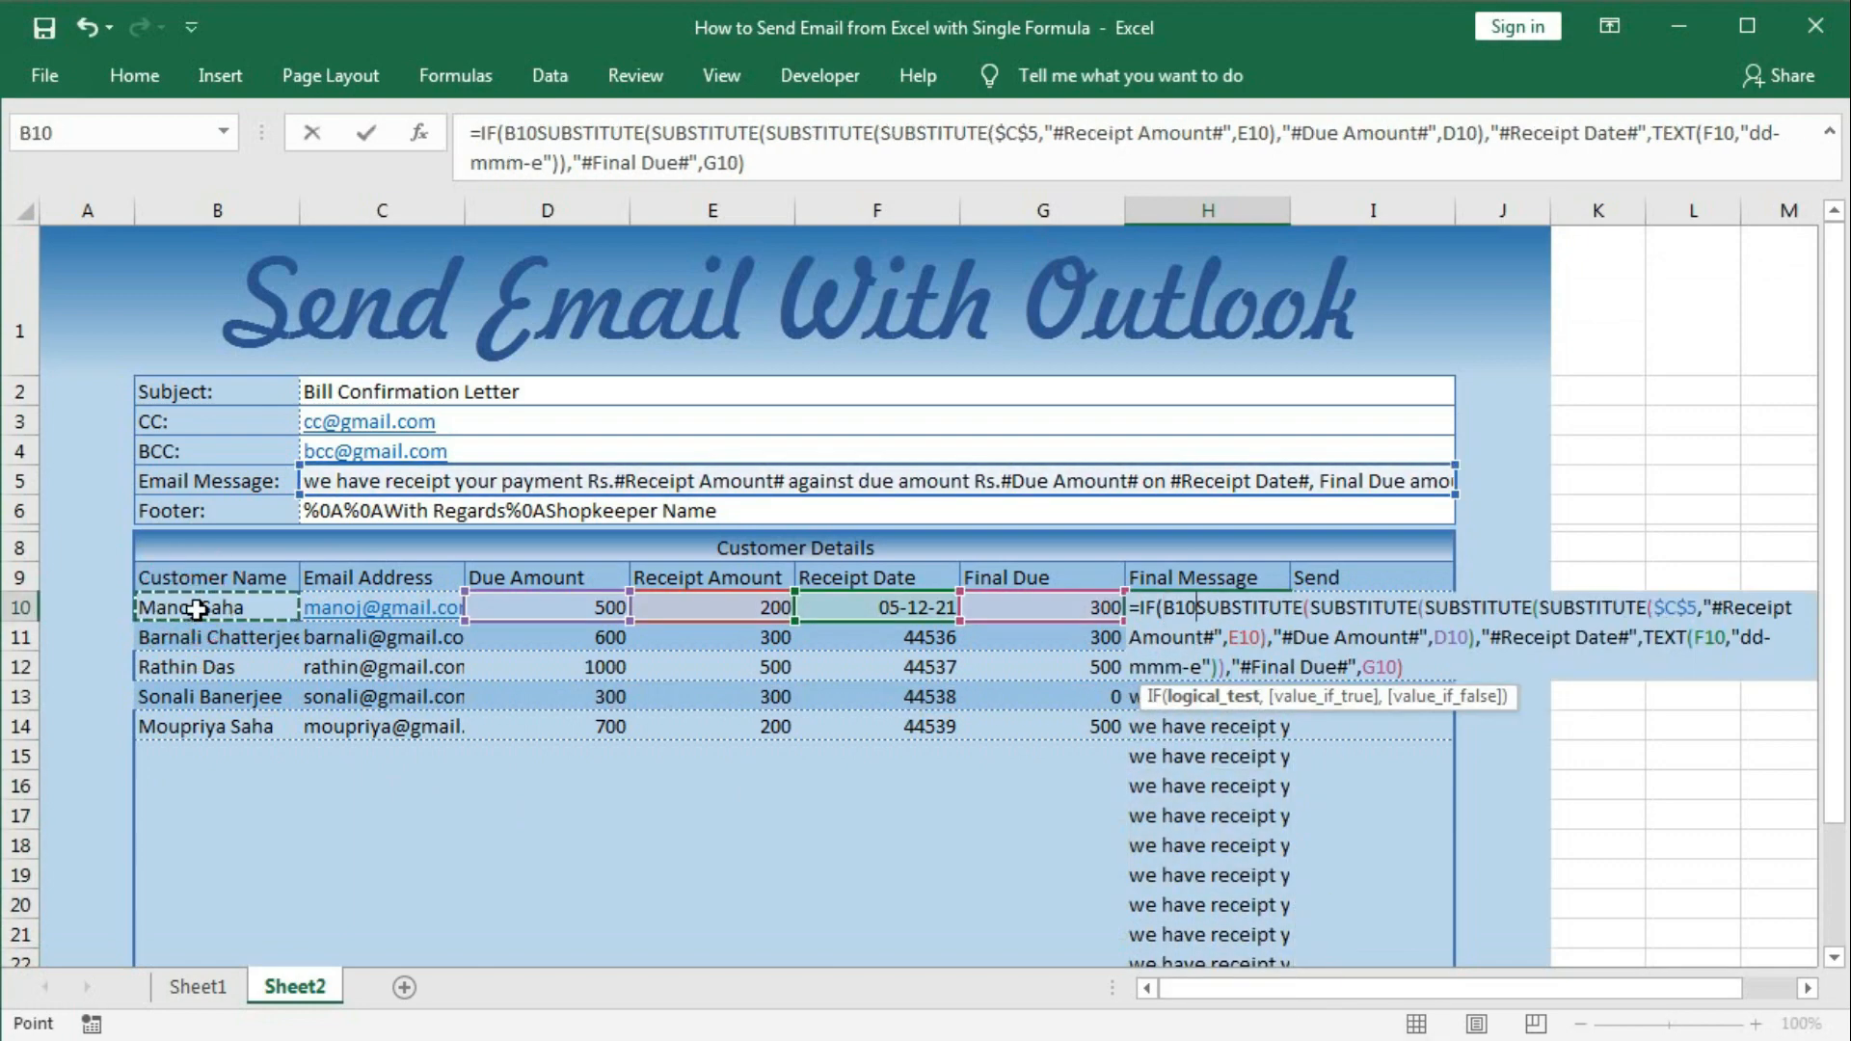
type("=")
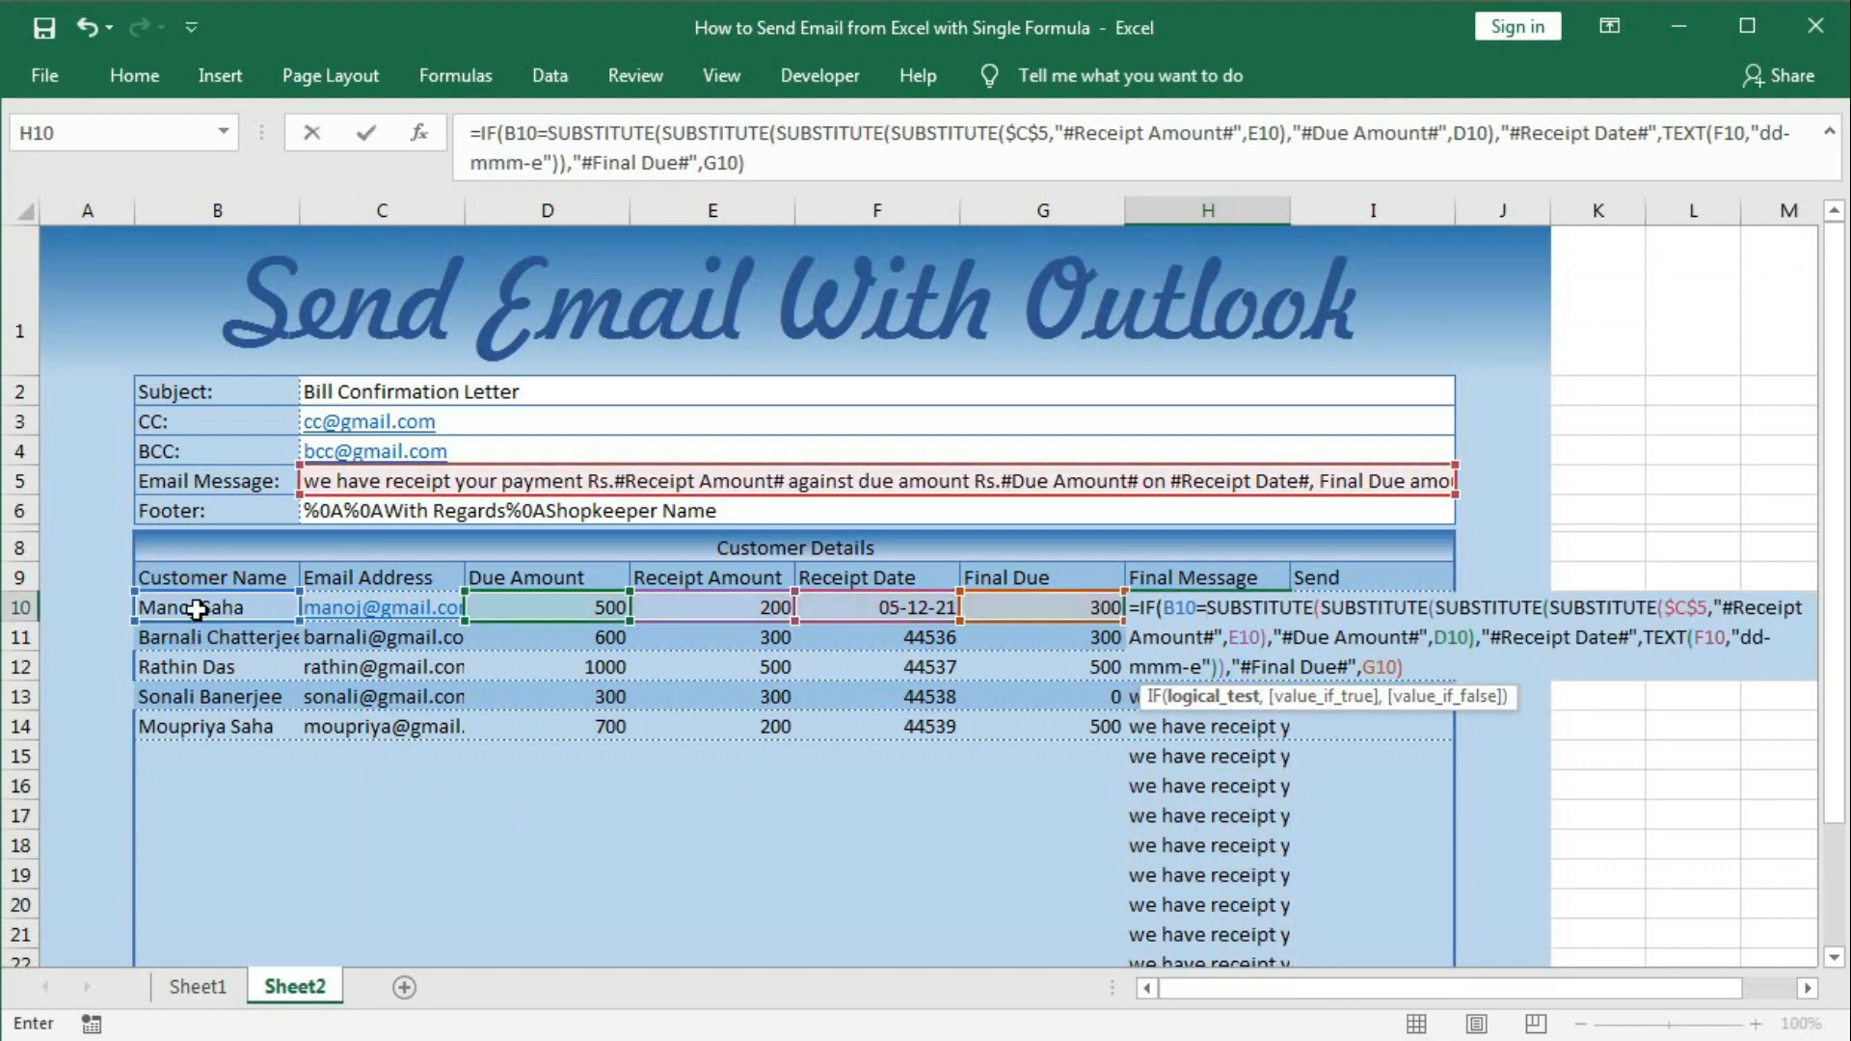
type("\"\"")
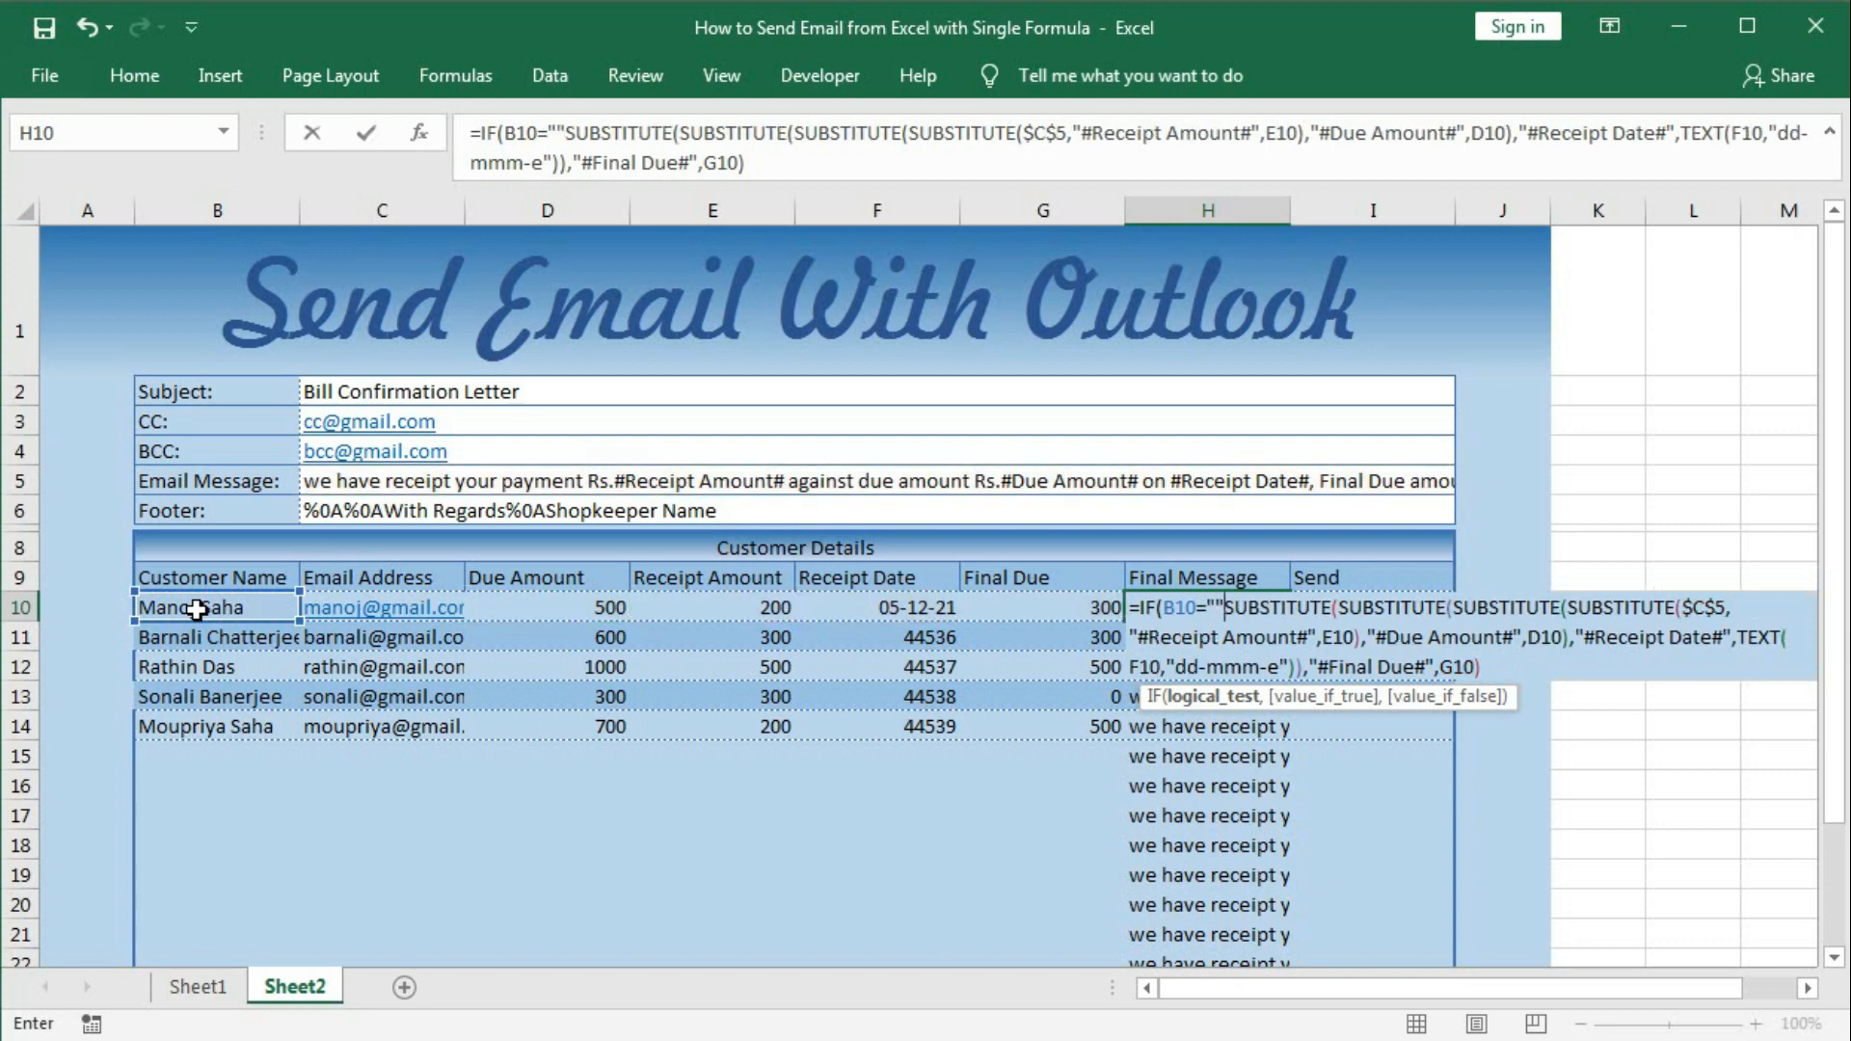
type(",\"\"")
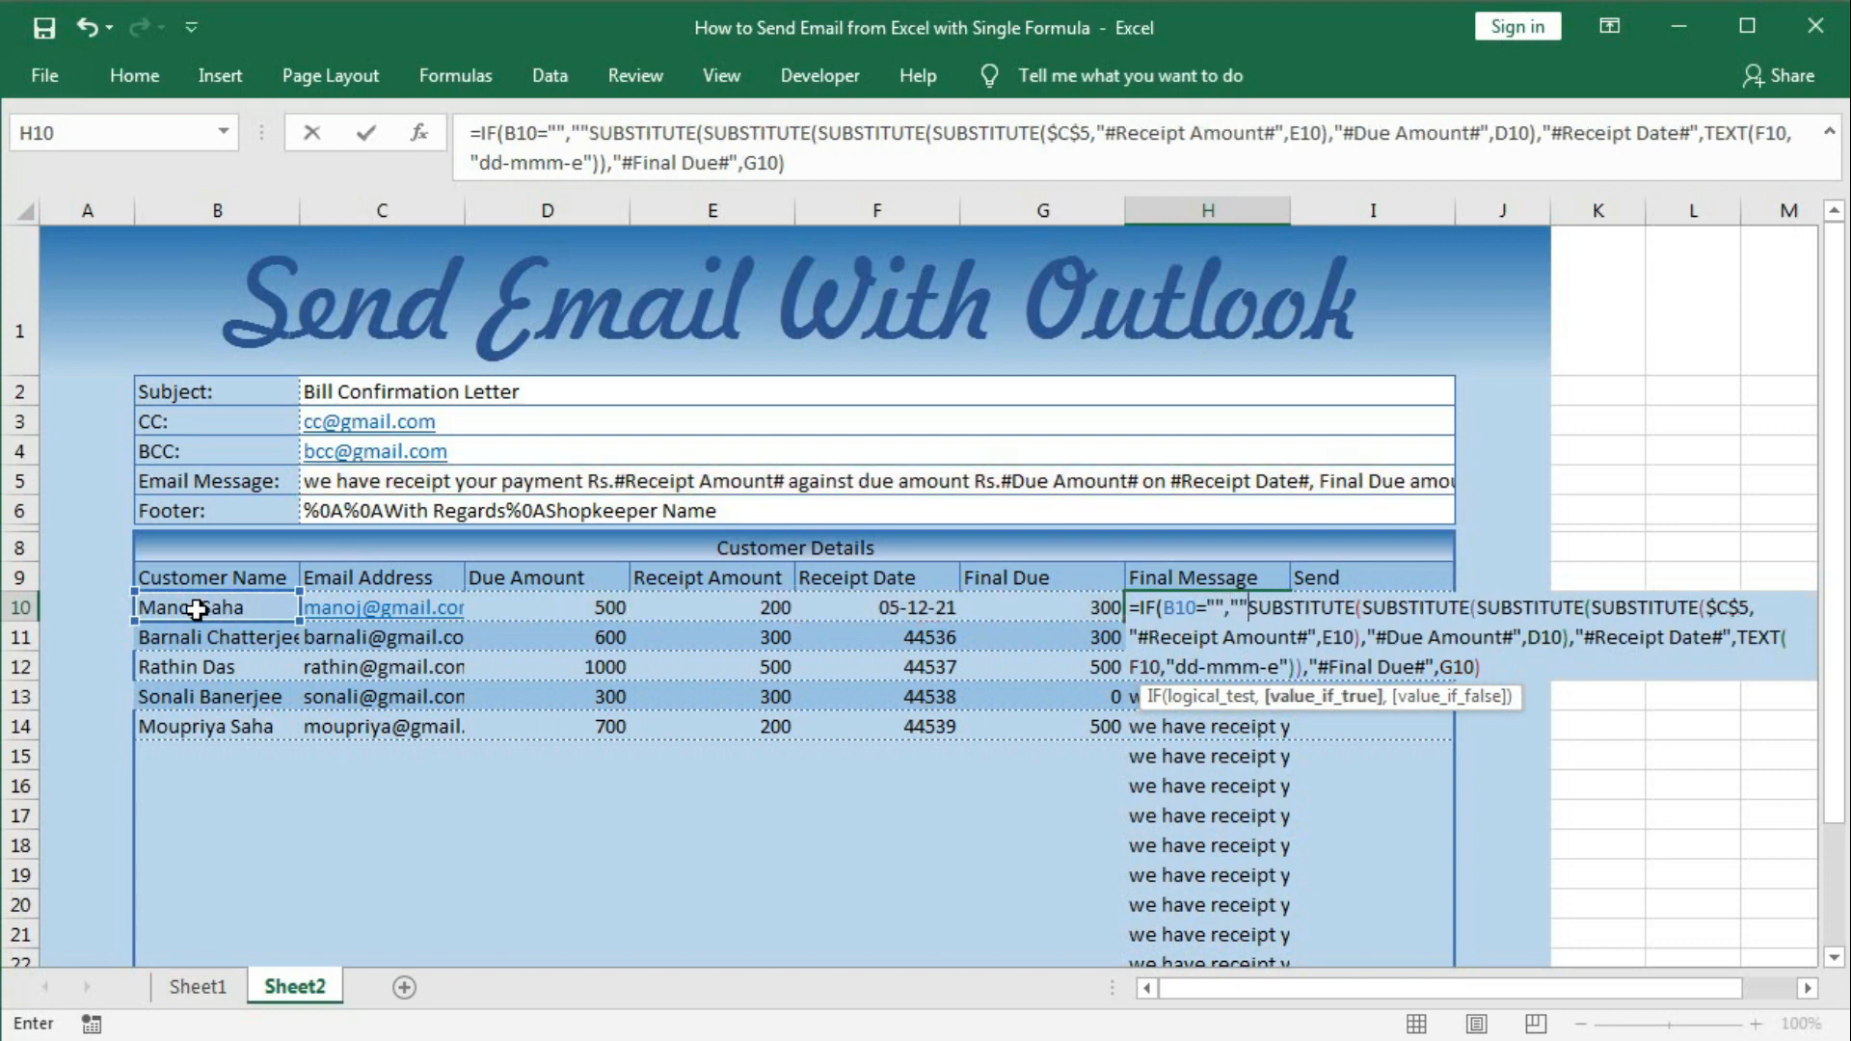
type(",")
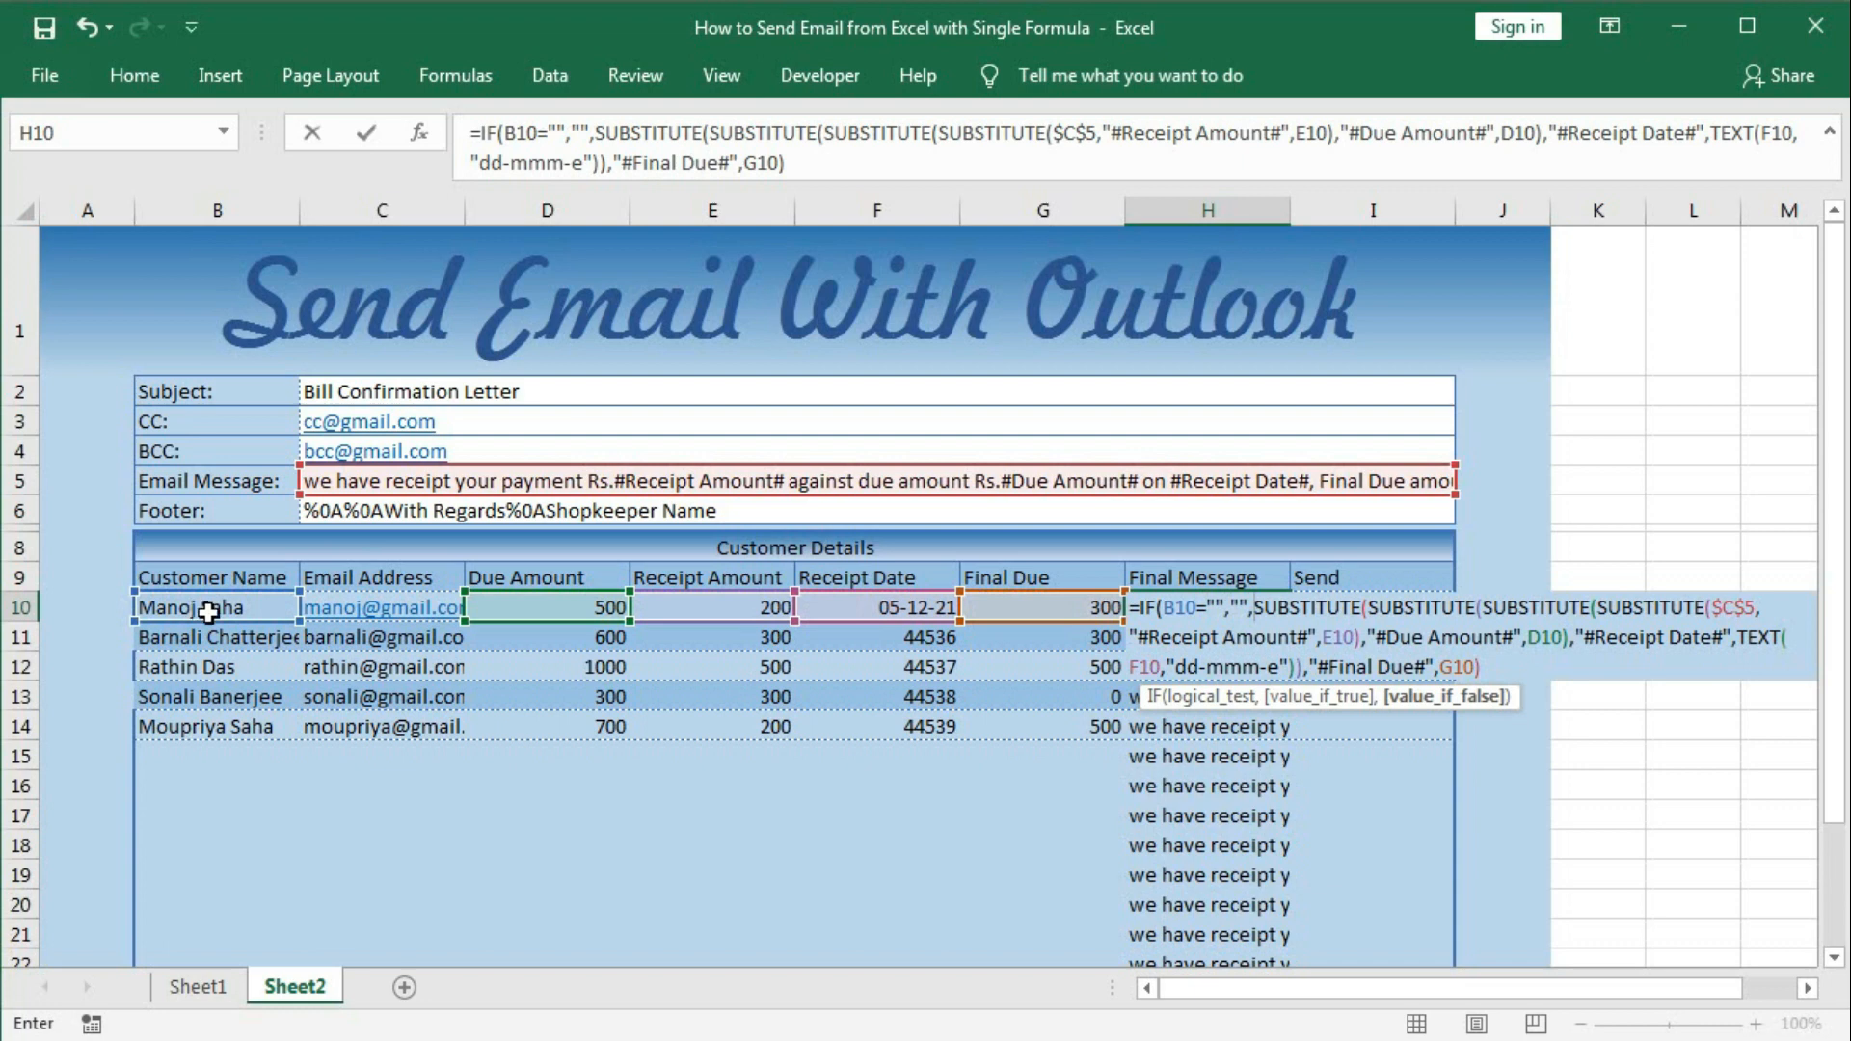
left_click(1404, 699)
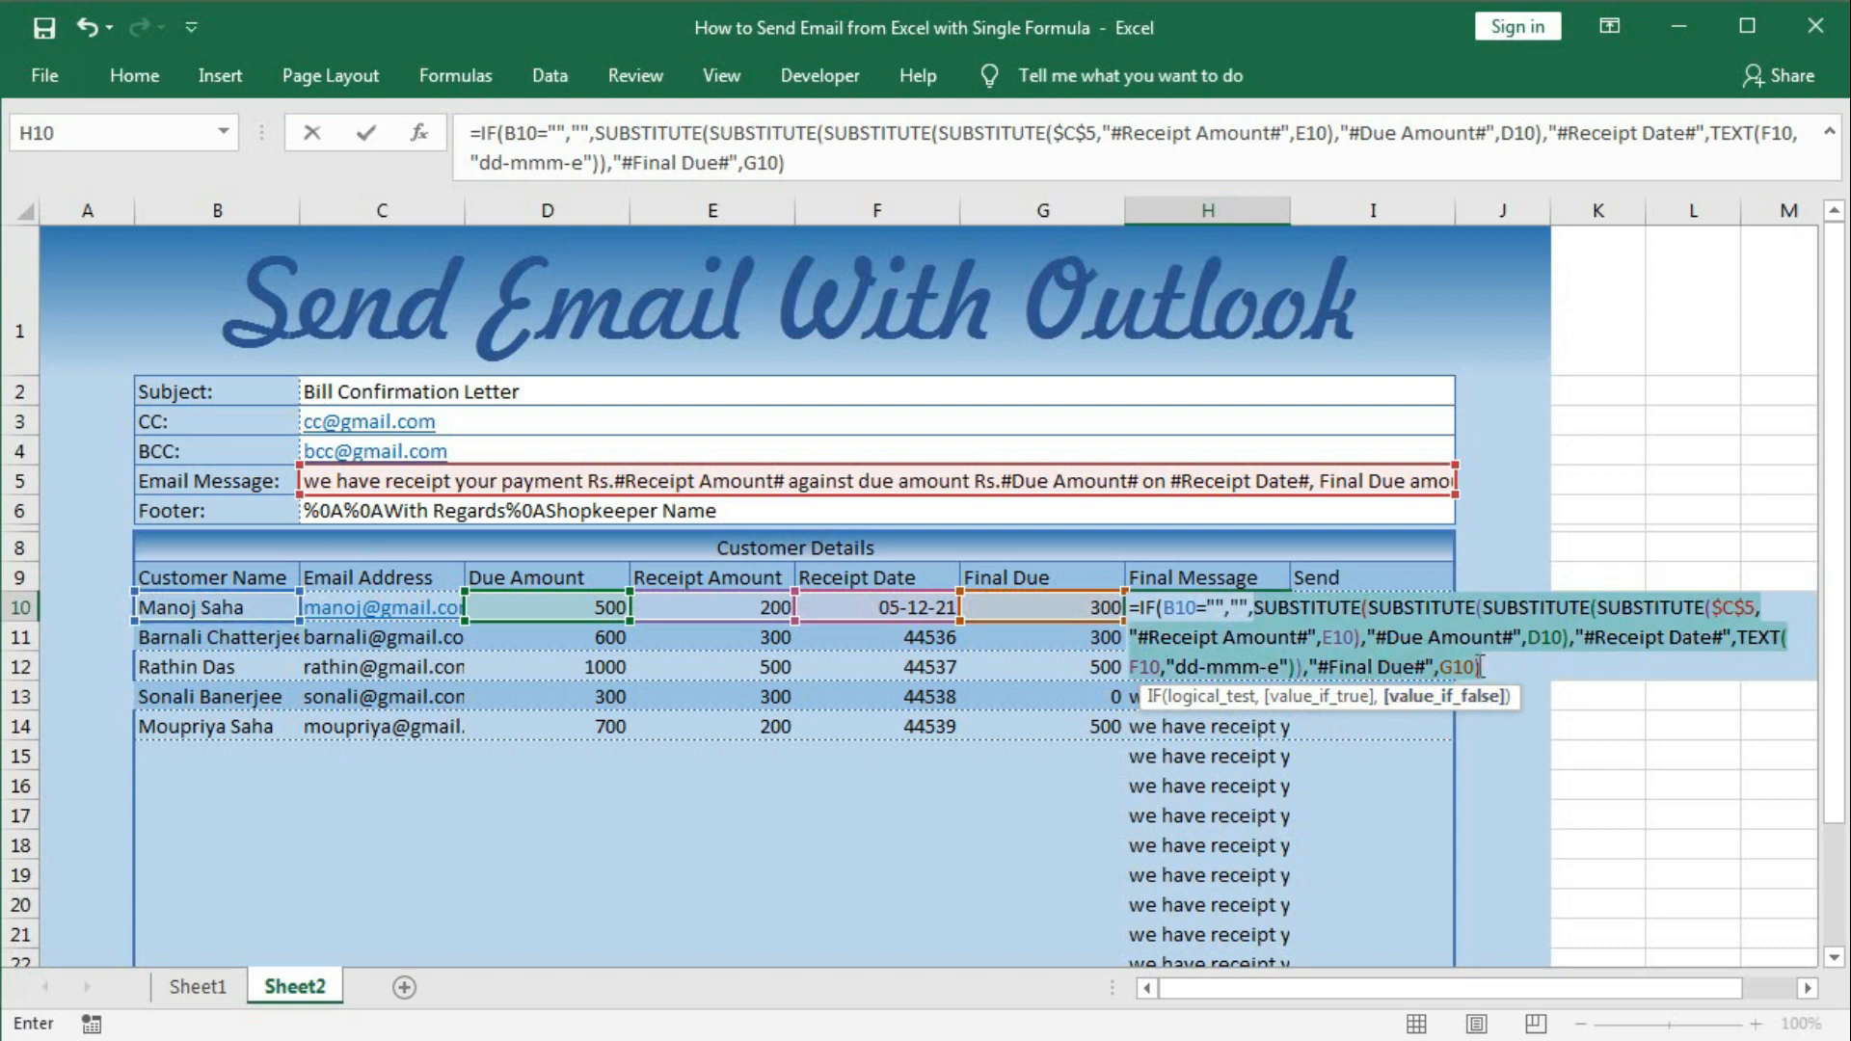
left_click(1506, 675)
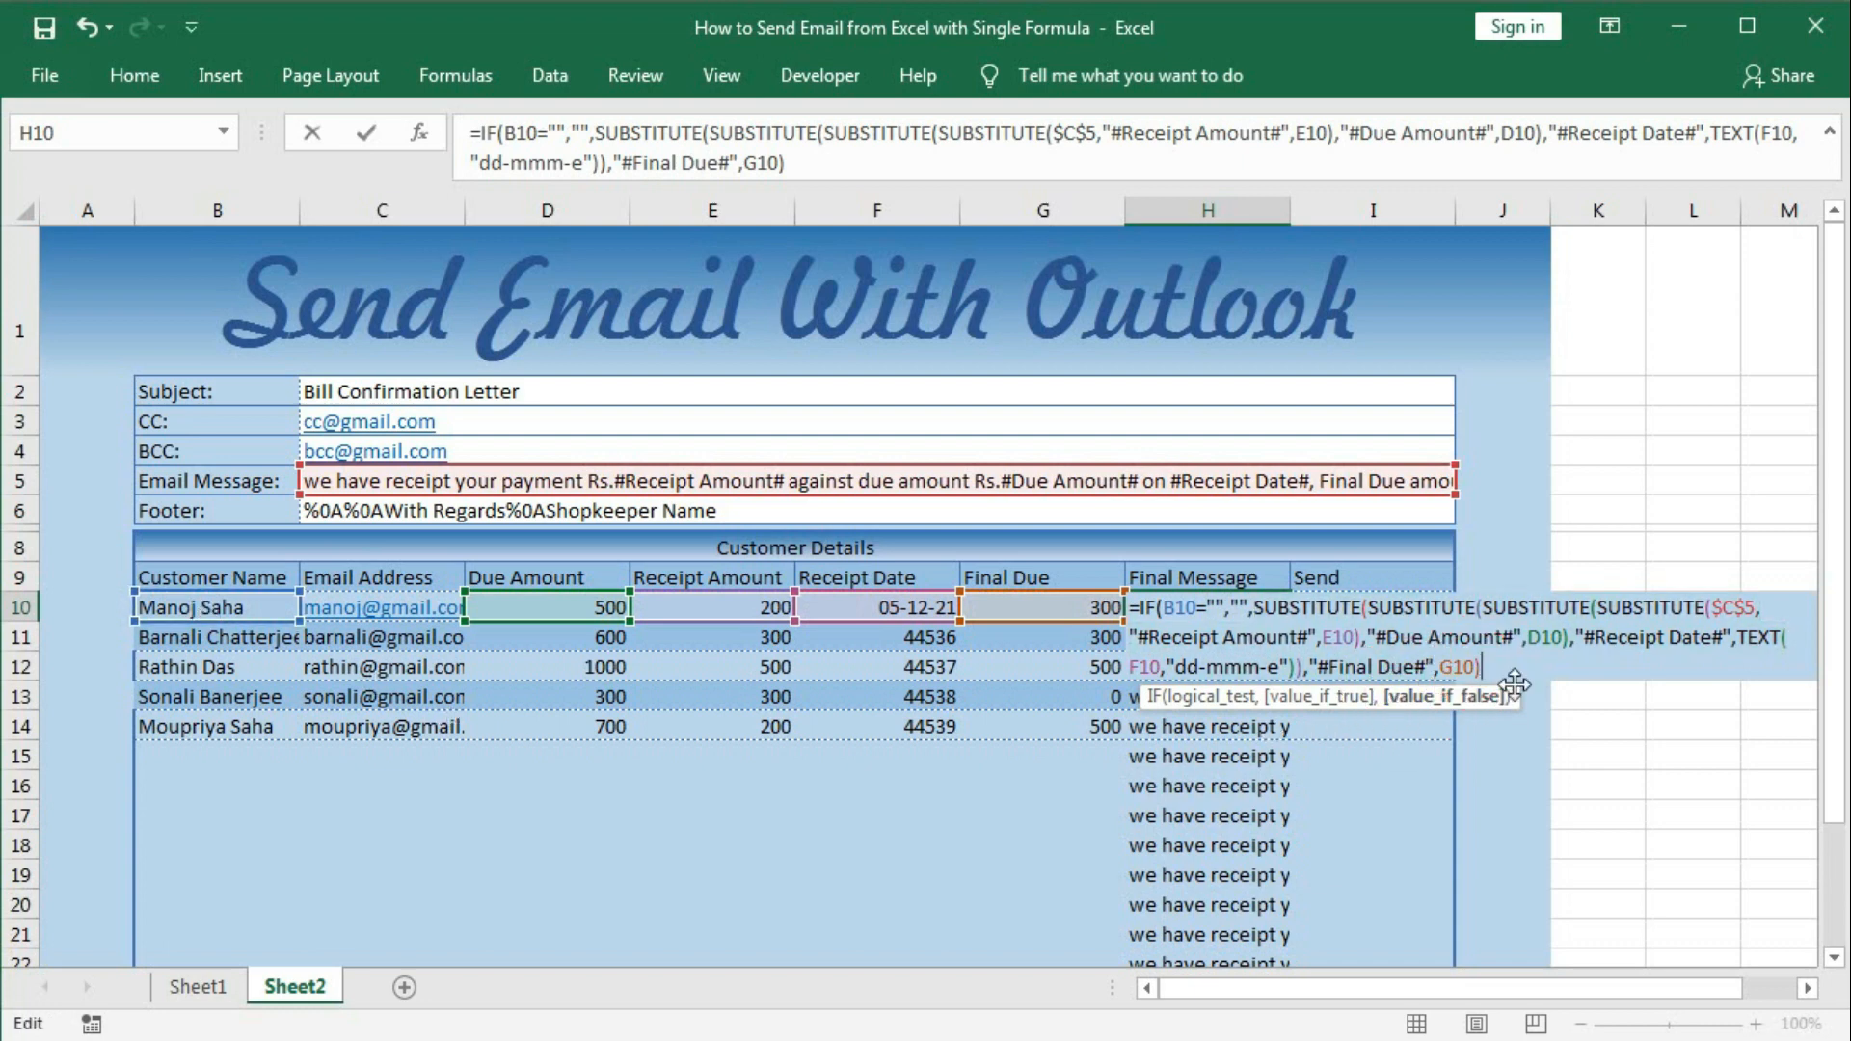
key("Return")
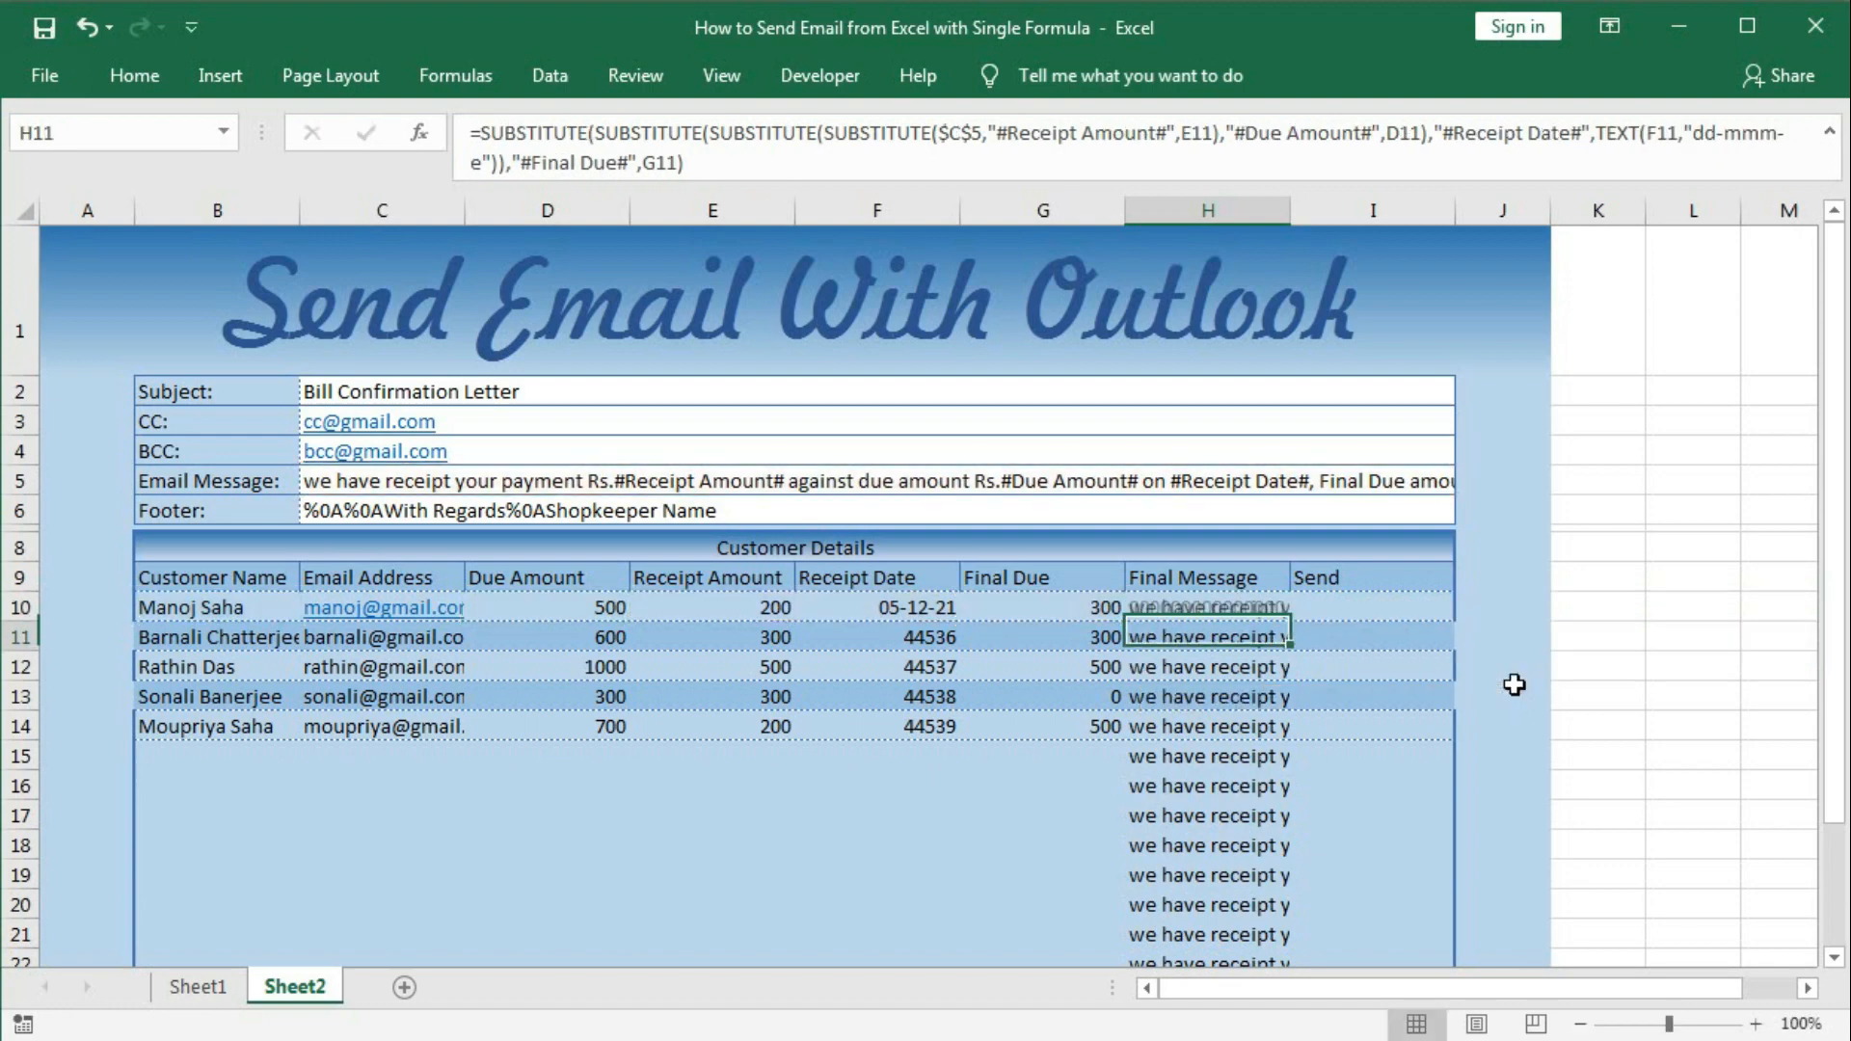
Copy the IF-wrapped formula from H10 down column H to row 29.
left_click(1248, 611)
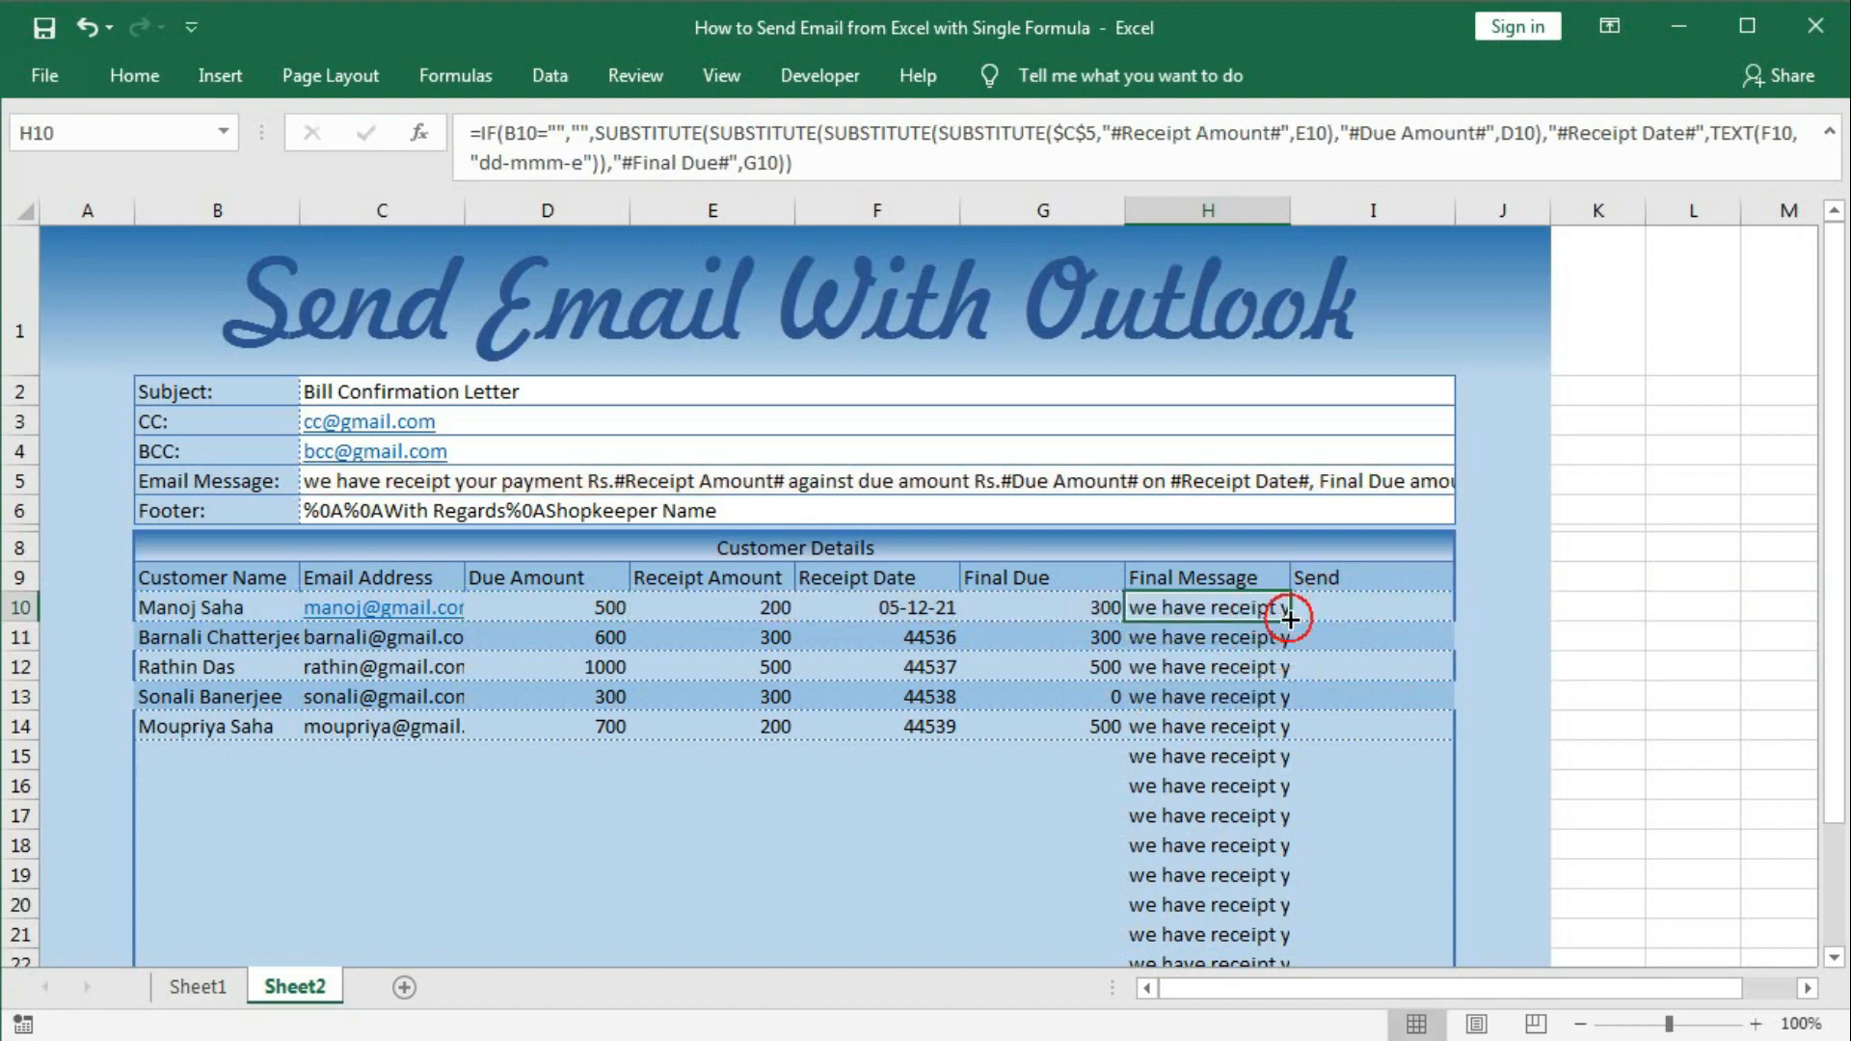
left_click_drag(1289, 622, 1205, 912)
left_click(1190, 695)
scroll(1195, 711, "up", 2)
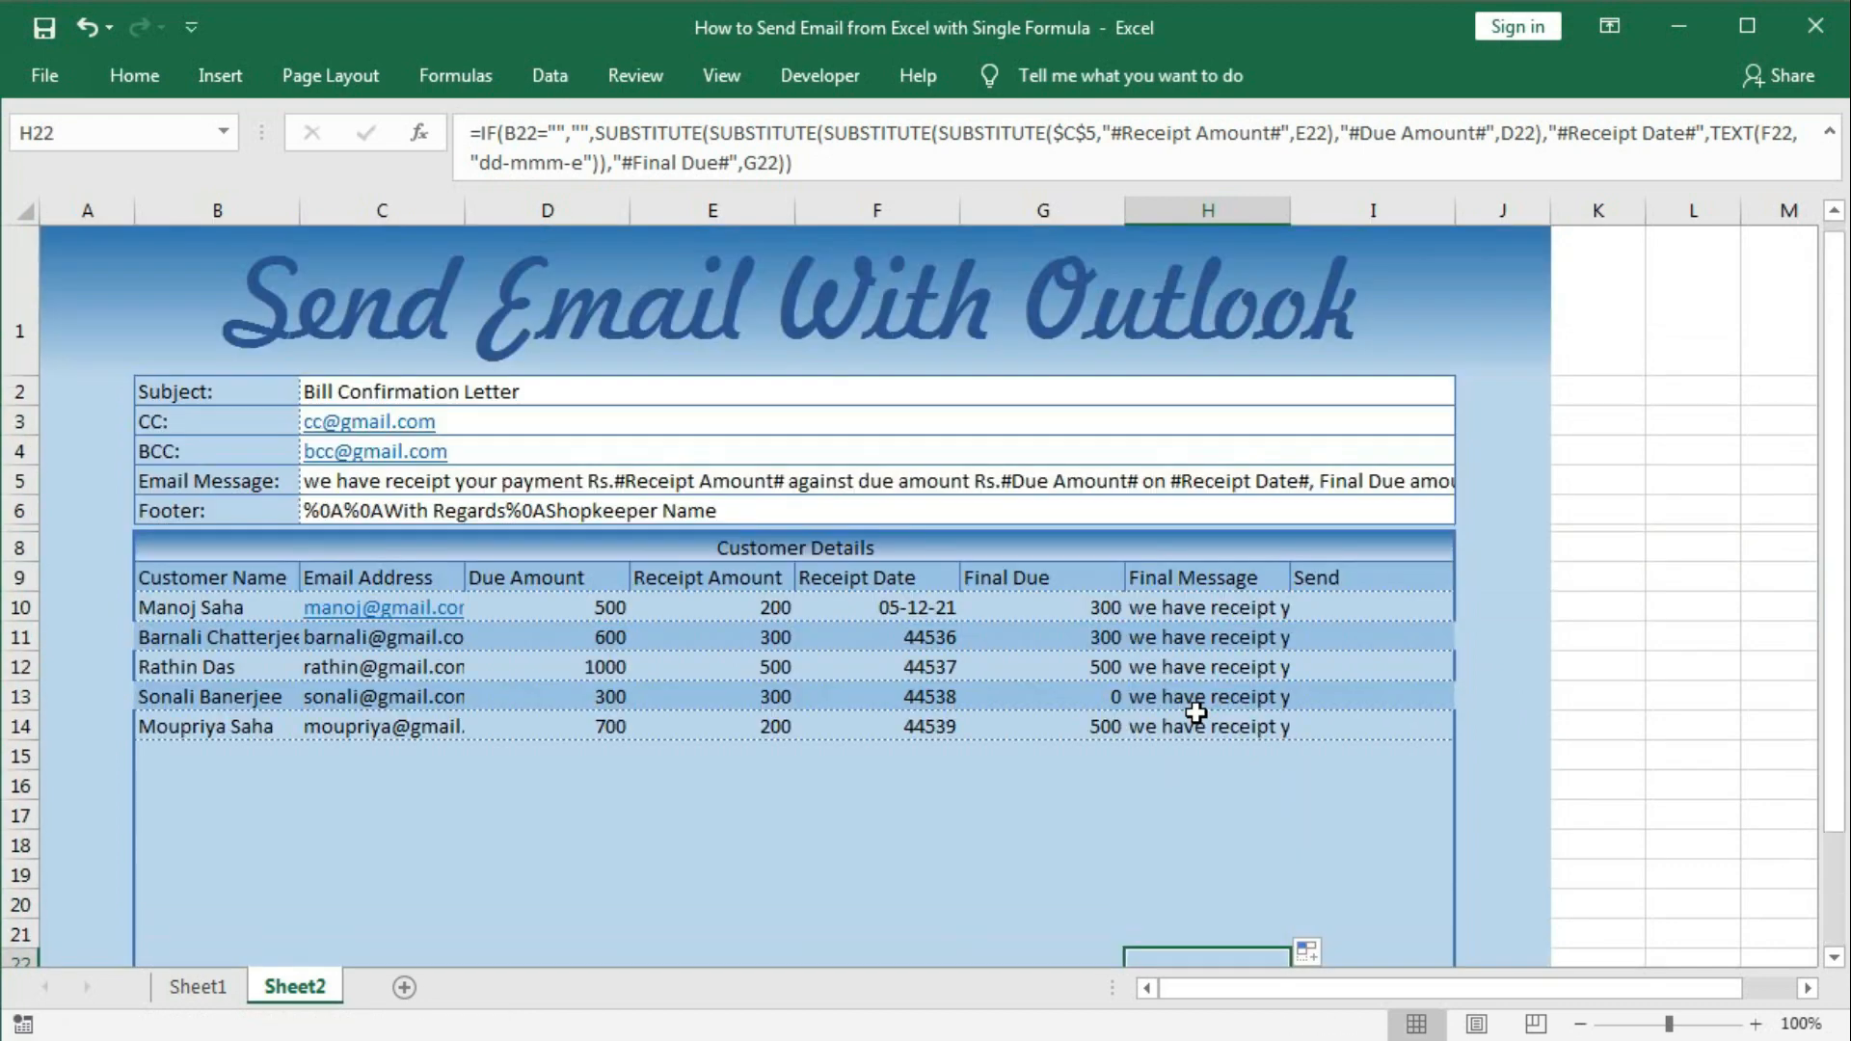
Prefix H10's message with "Hi " followed by the customer name from B10.
left_click(1182, 608)
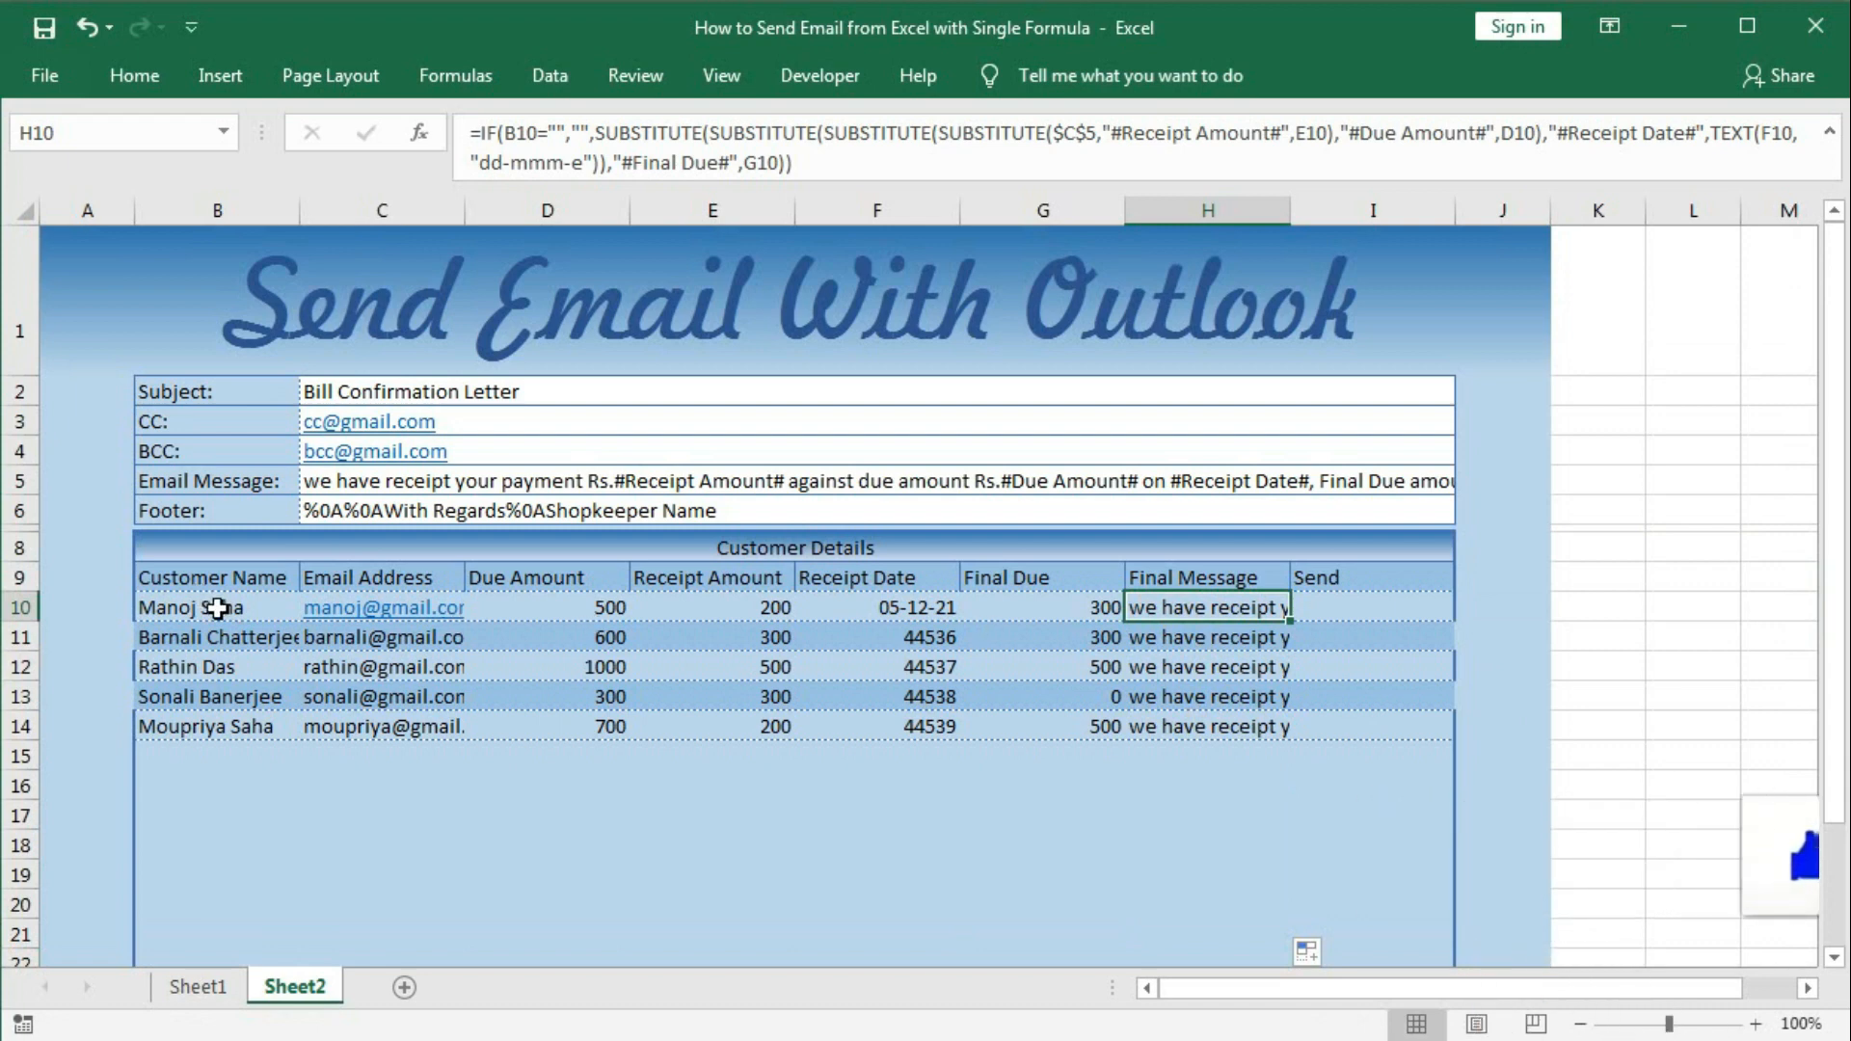
double_click(1152, 609)
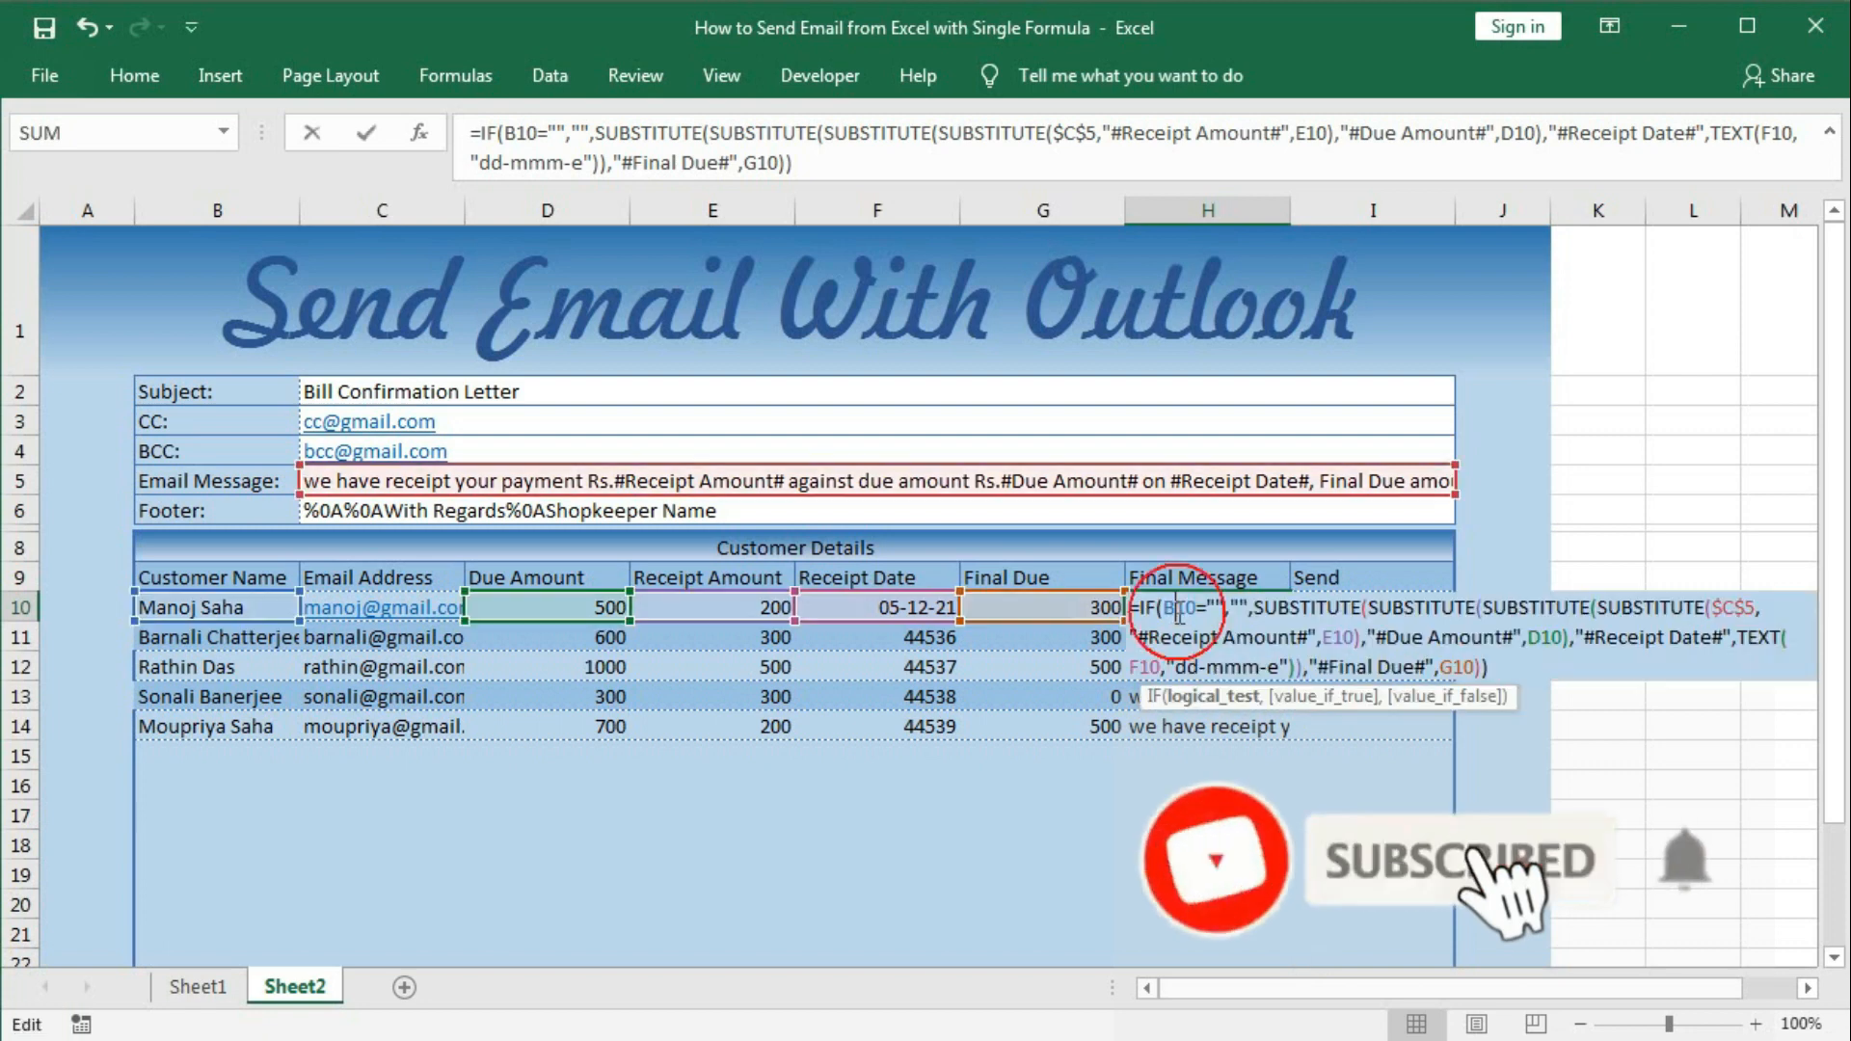
left_click(1255, 609)
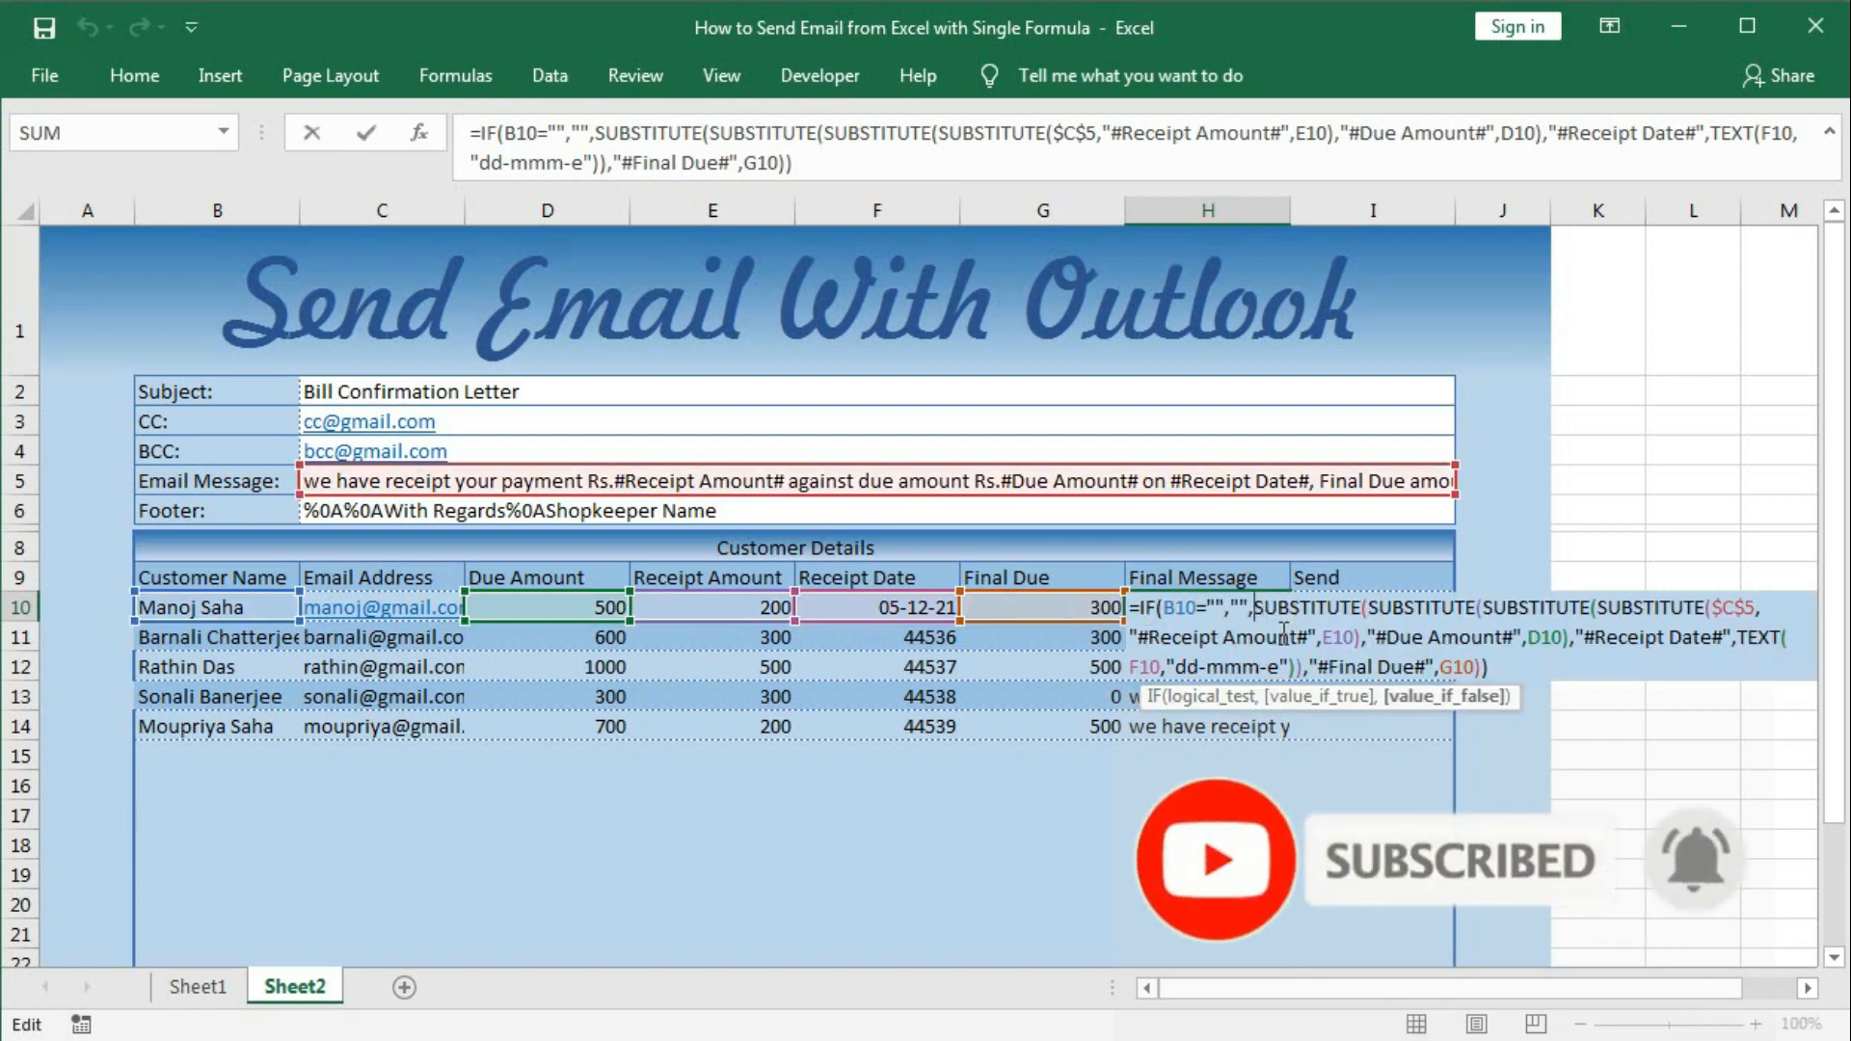
type("\"Hi")
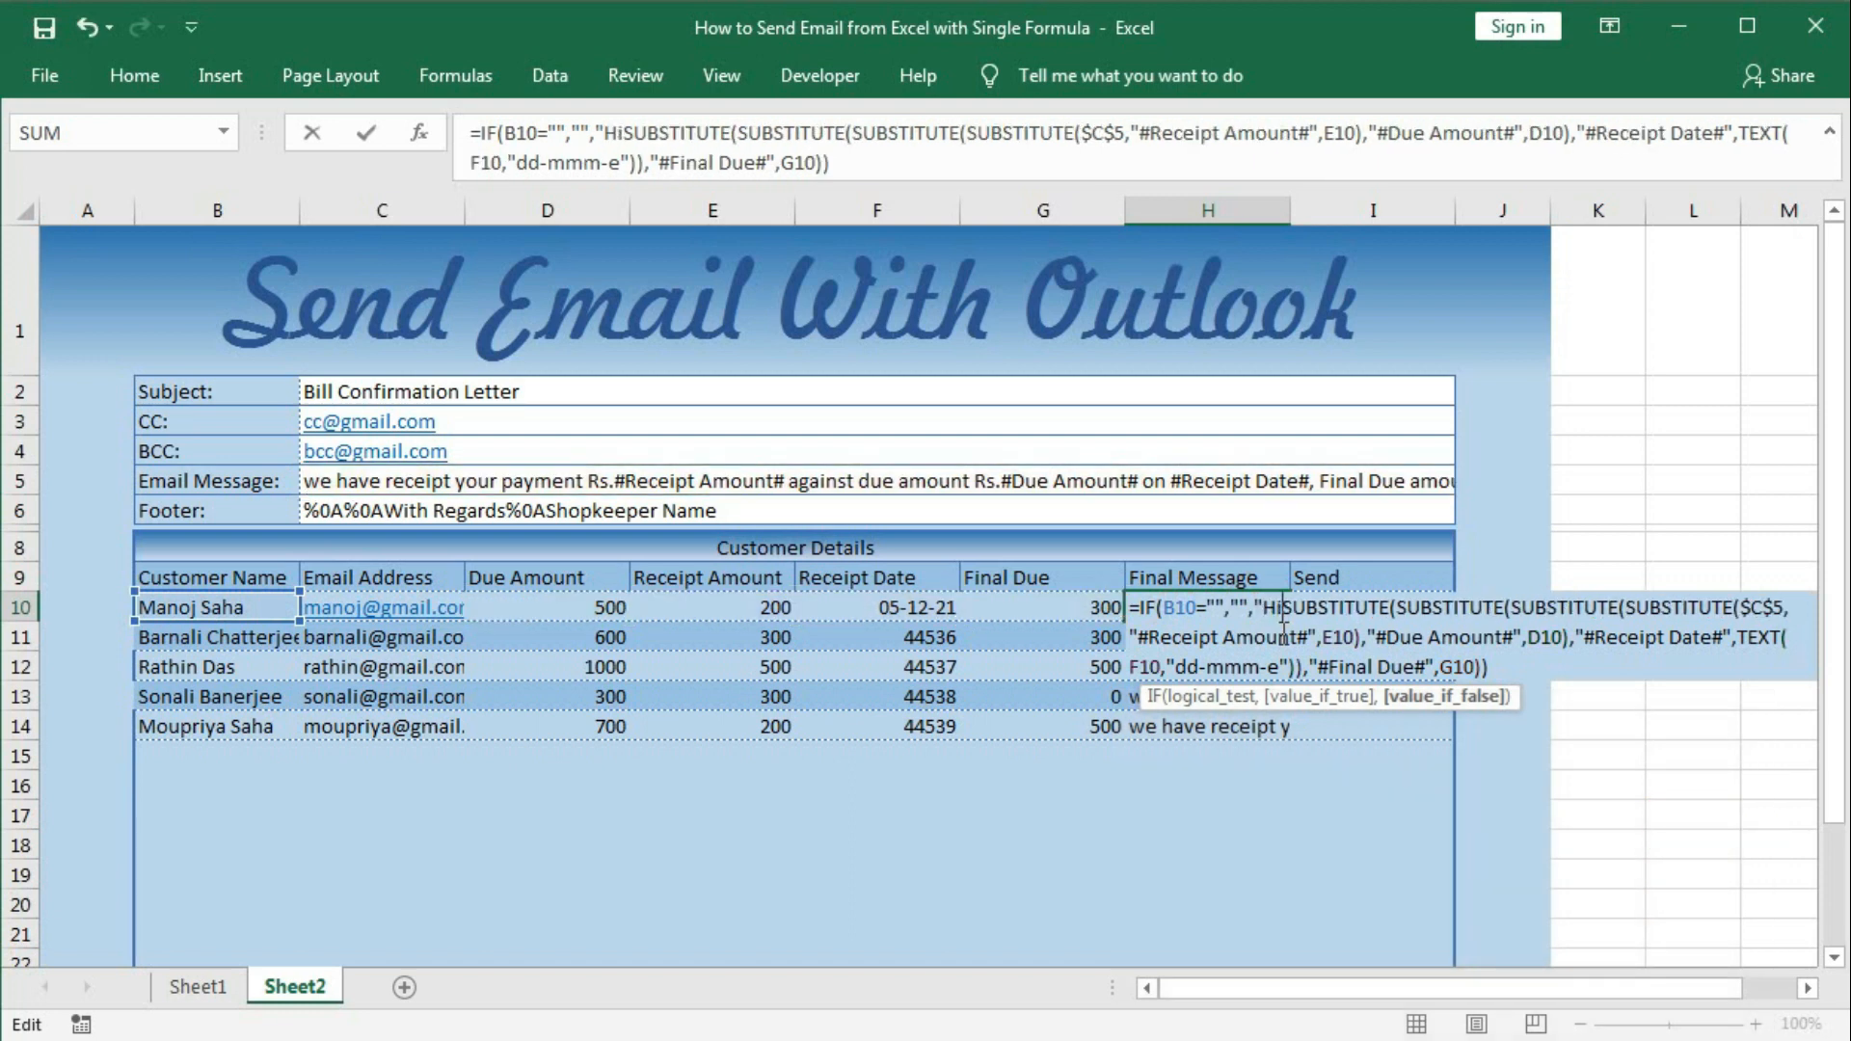
type(" \"")
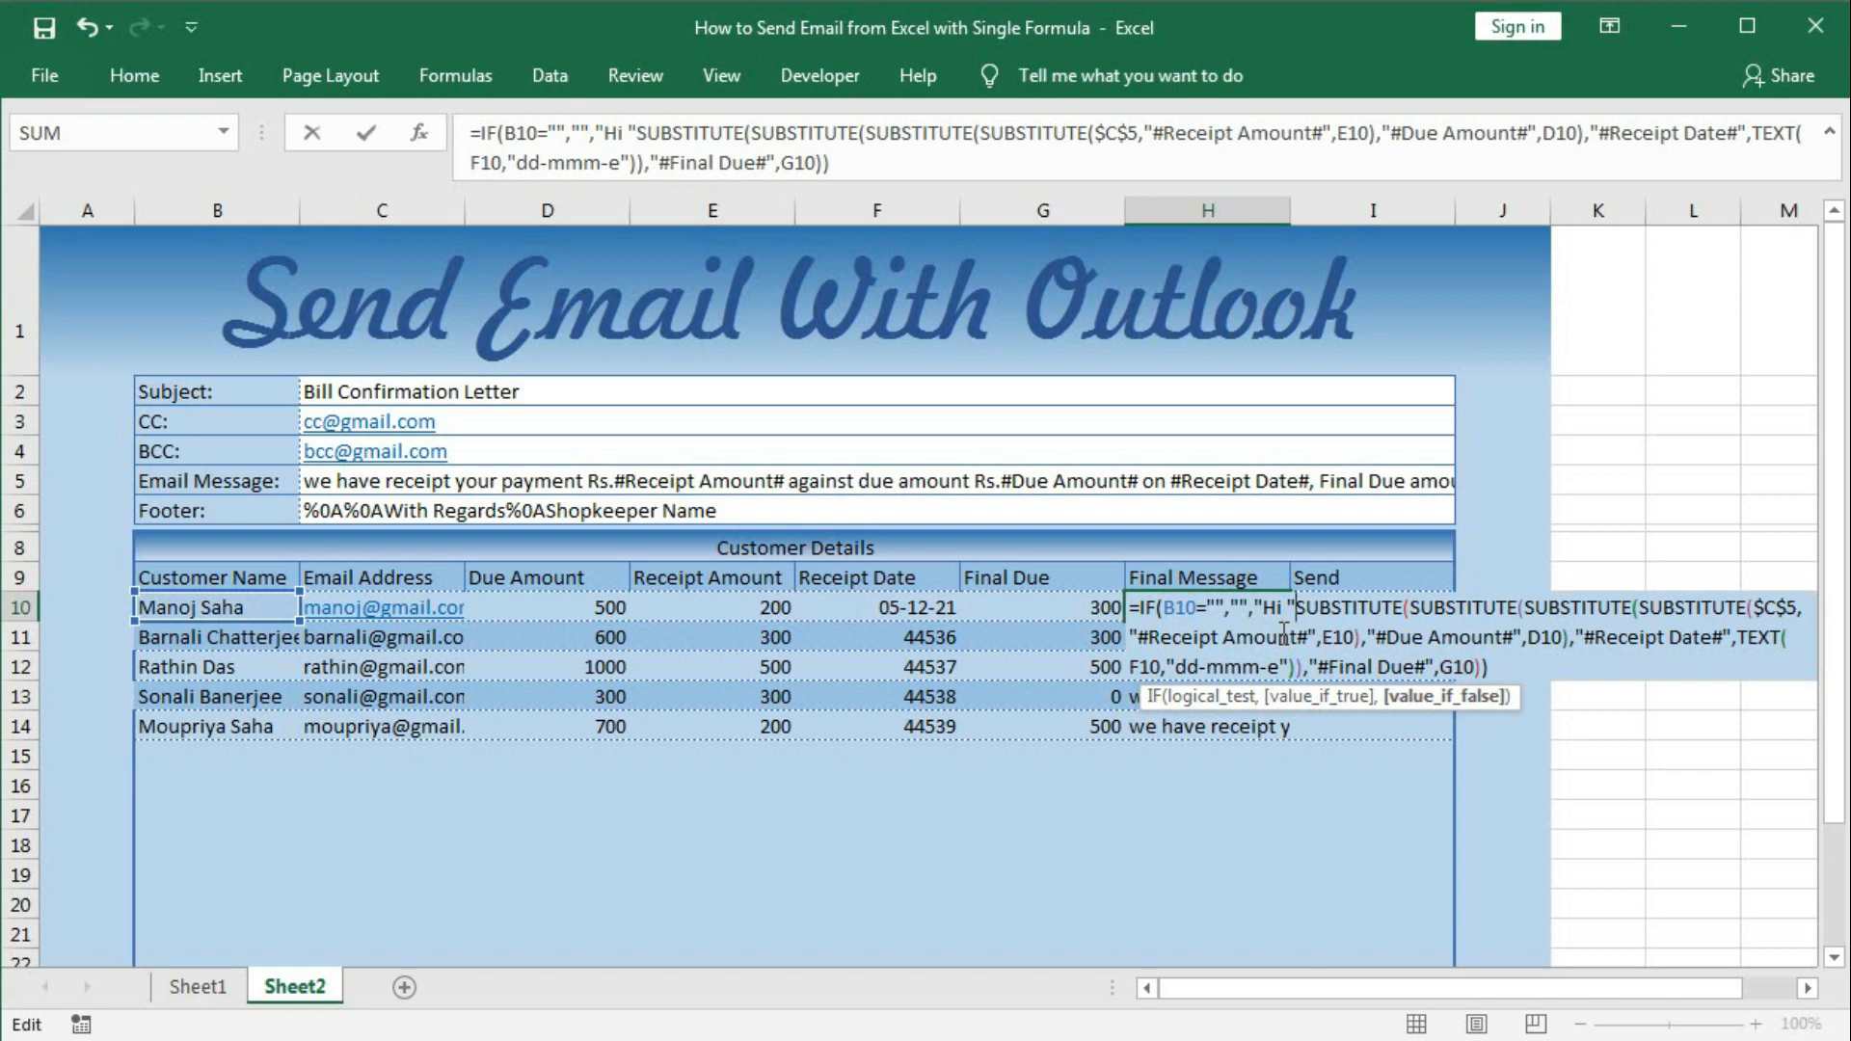
type("&")
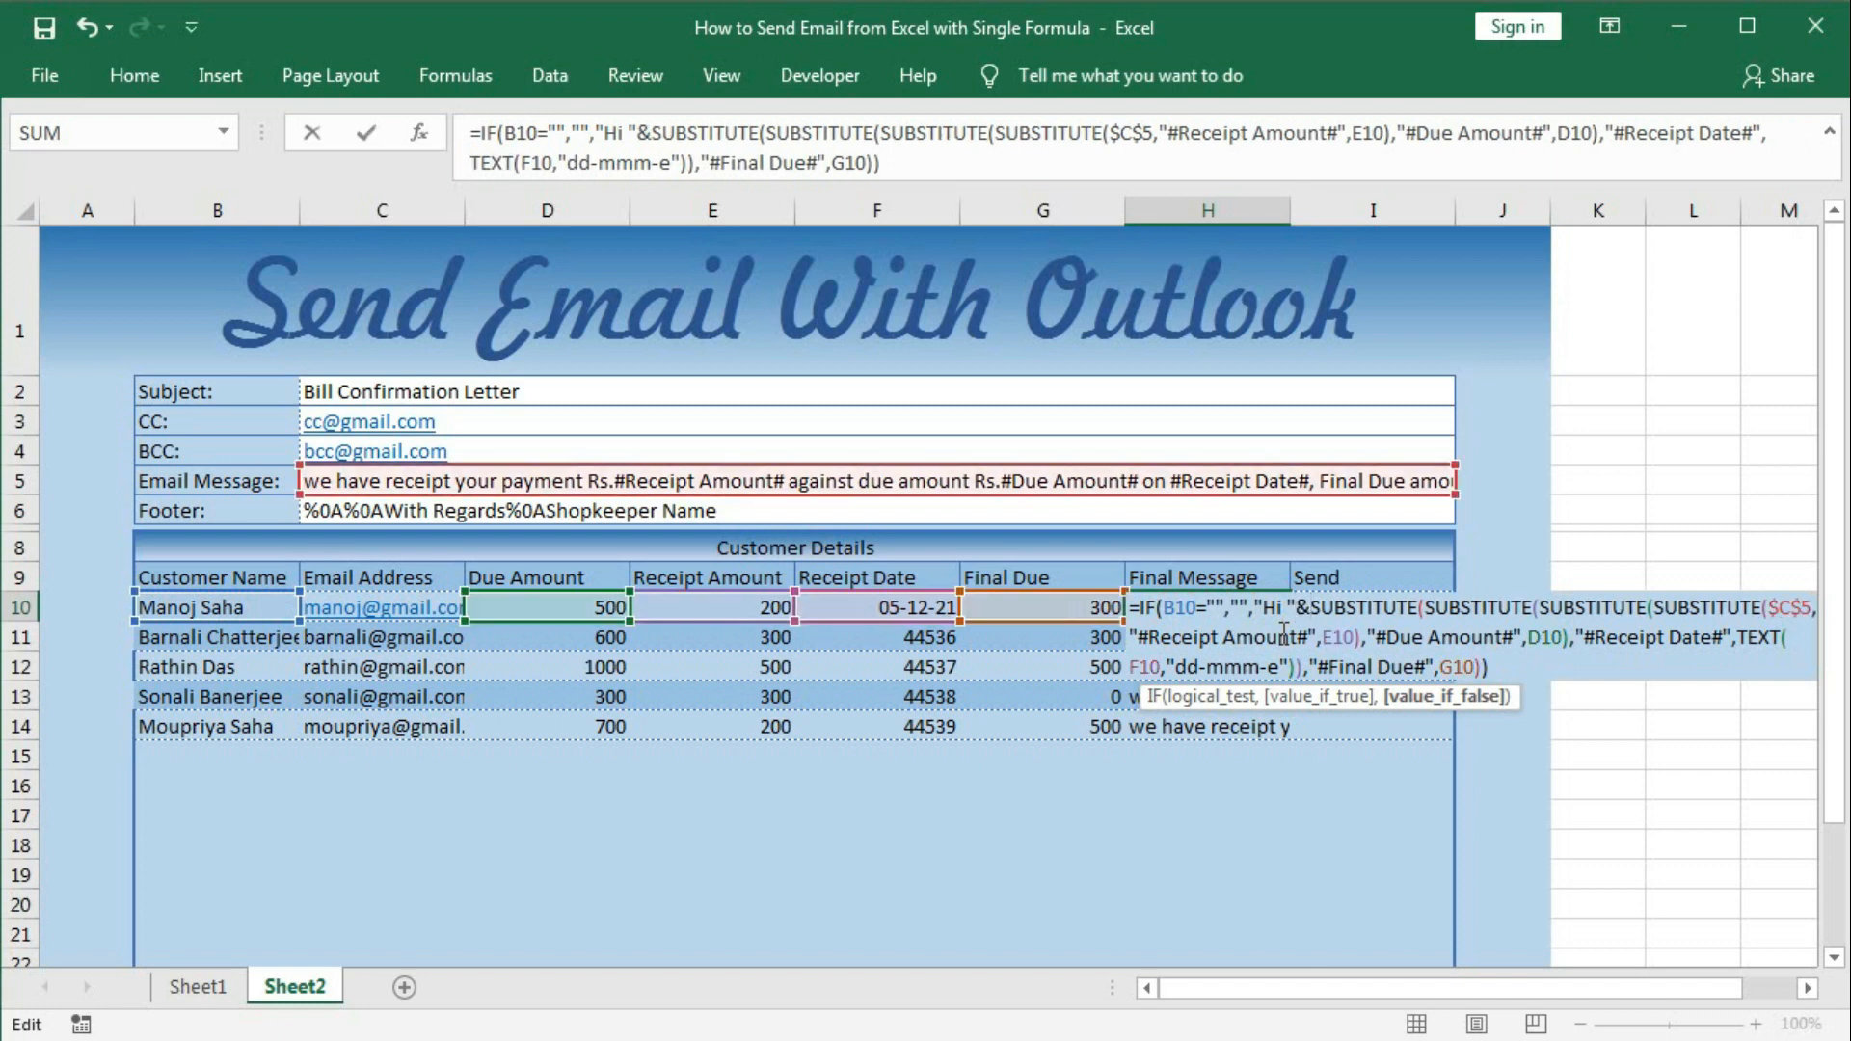
left_click(202, 610)
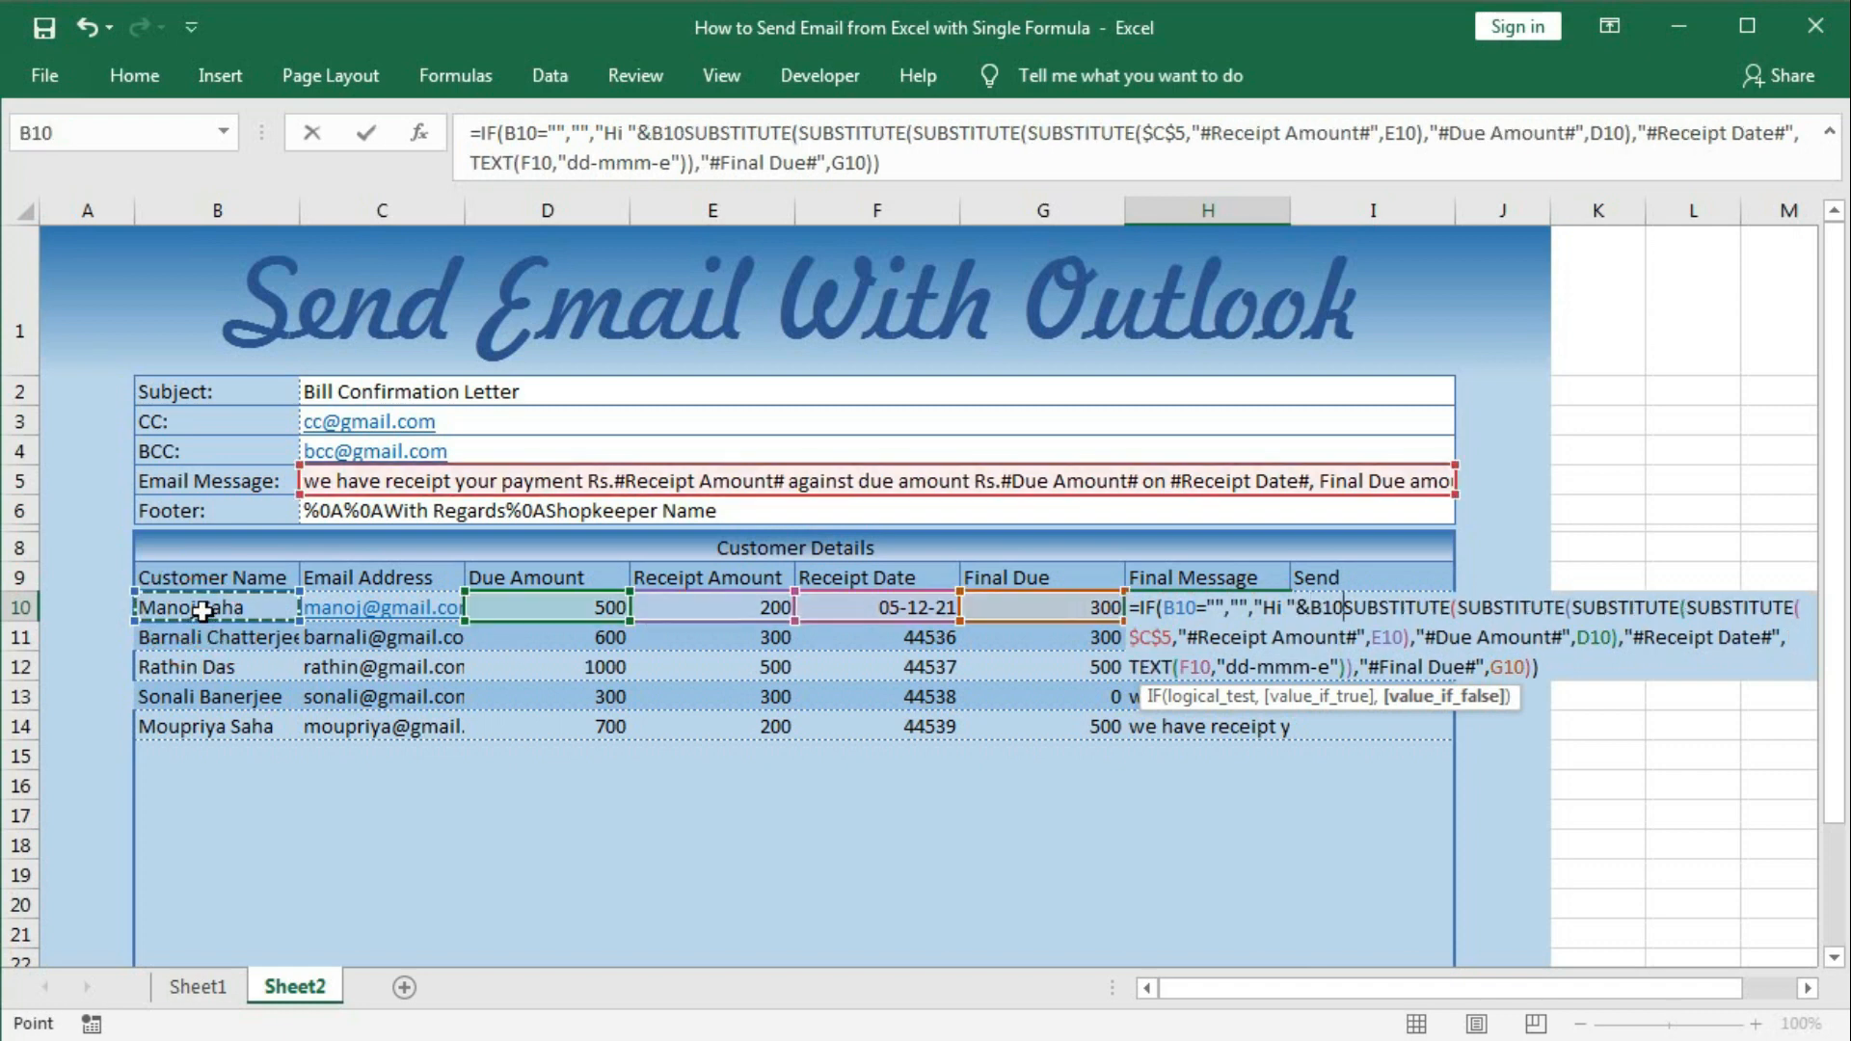
type("&")
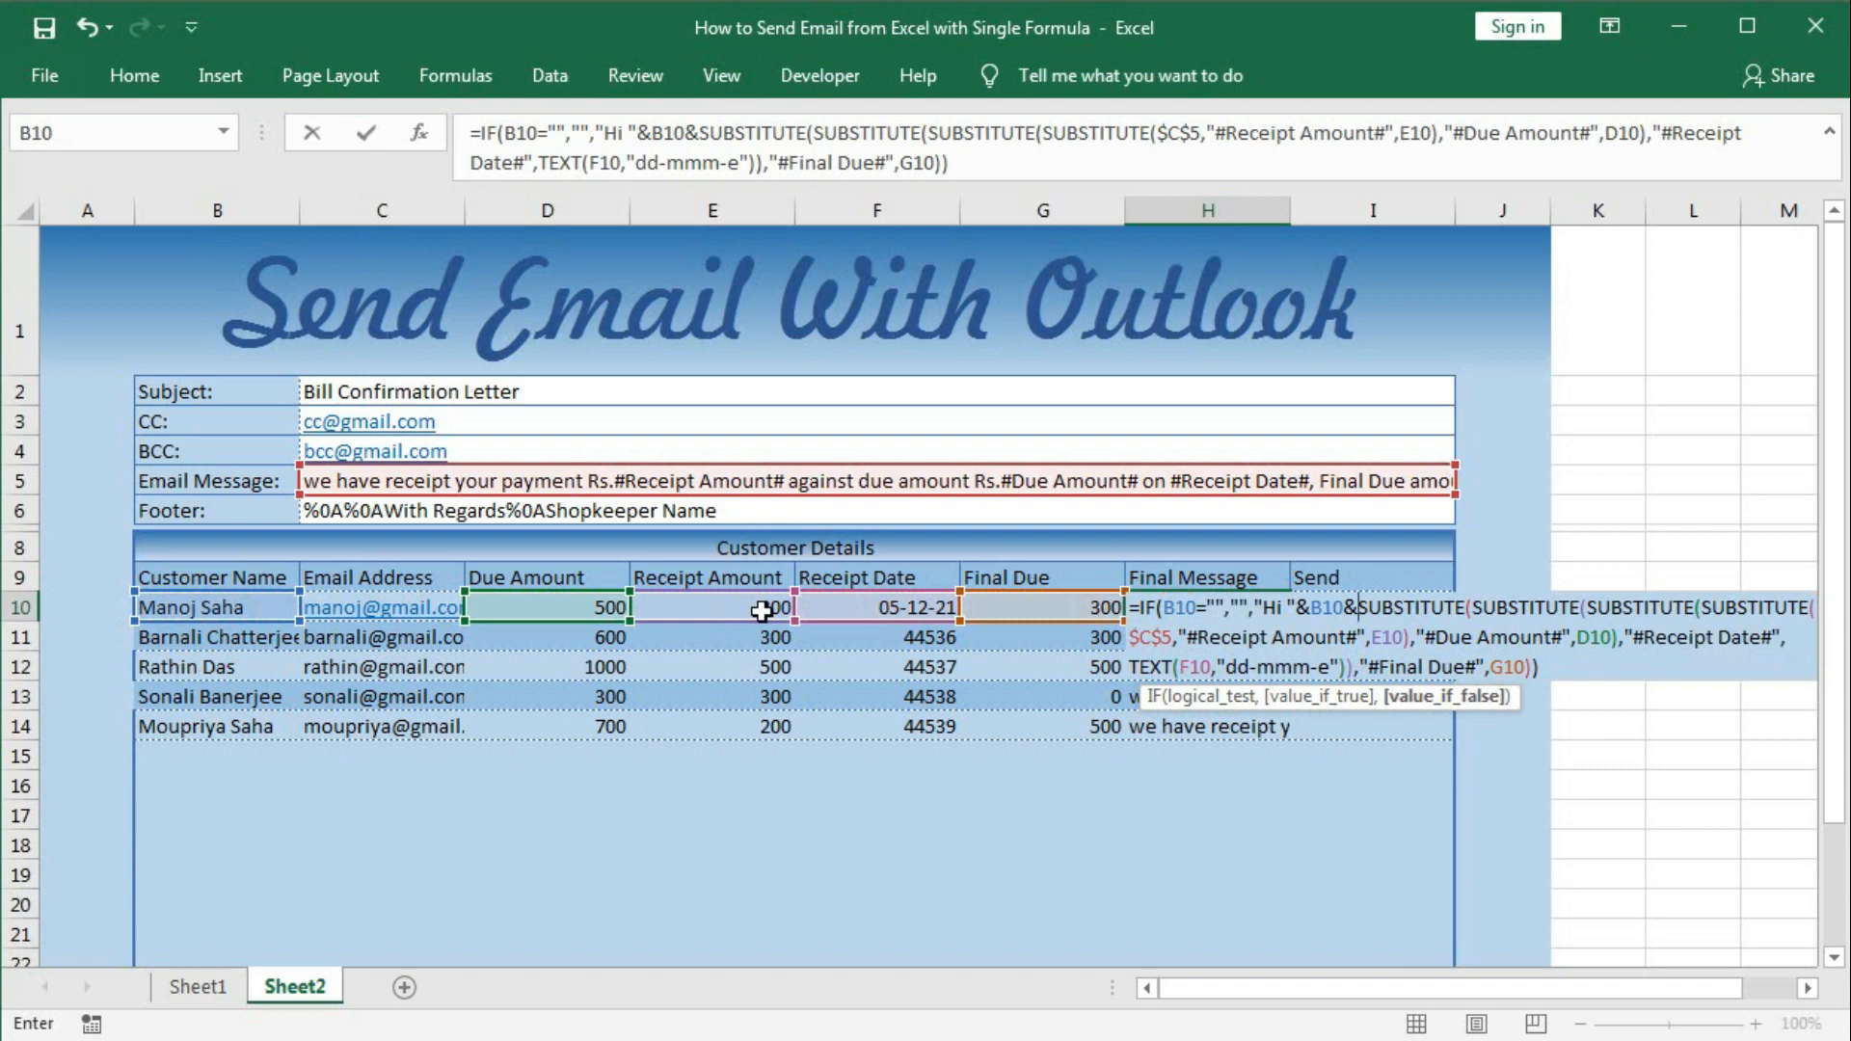
key("Return")
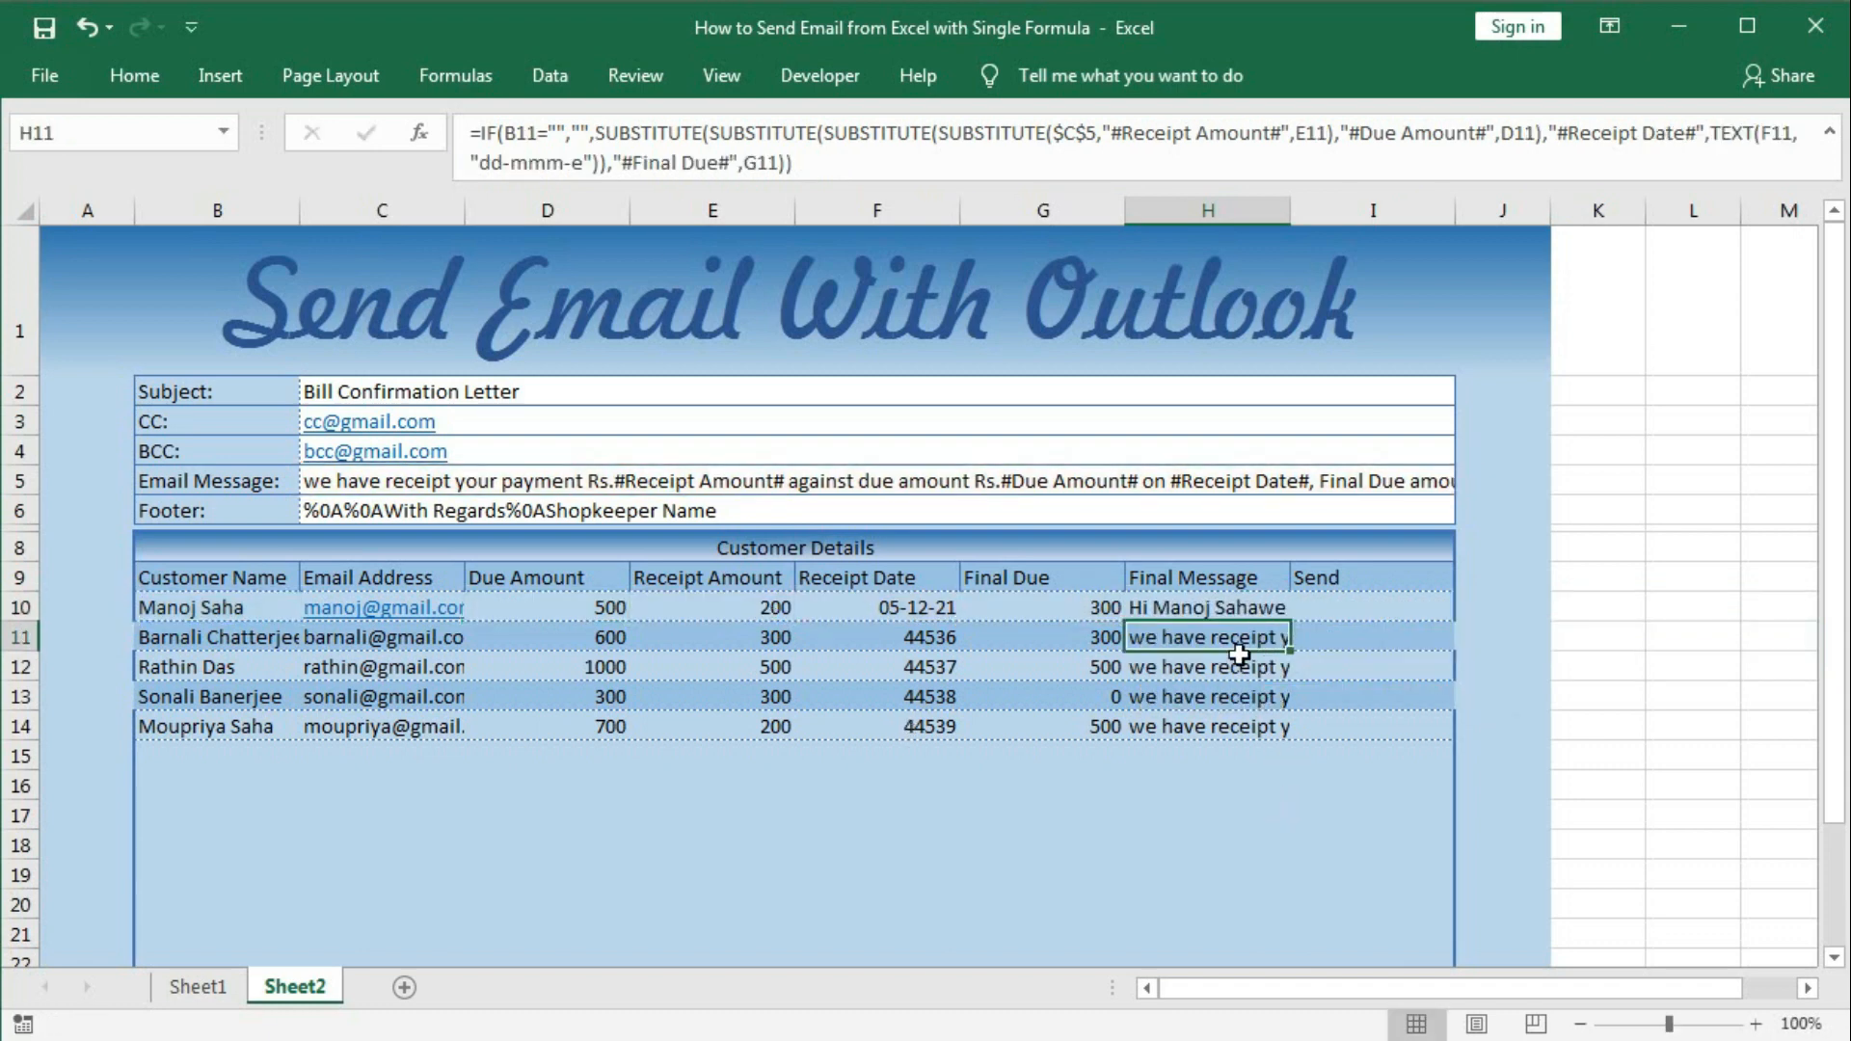
Add a space after the name and fill the greeting formula down column H.
double_click(1255, 607)
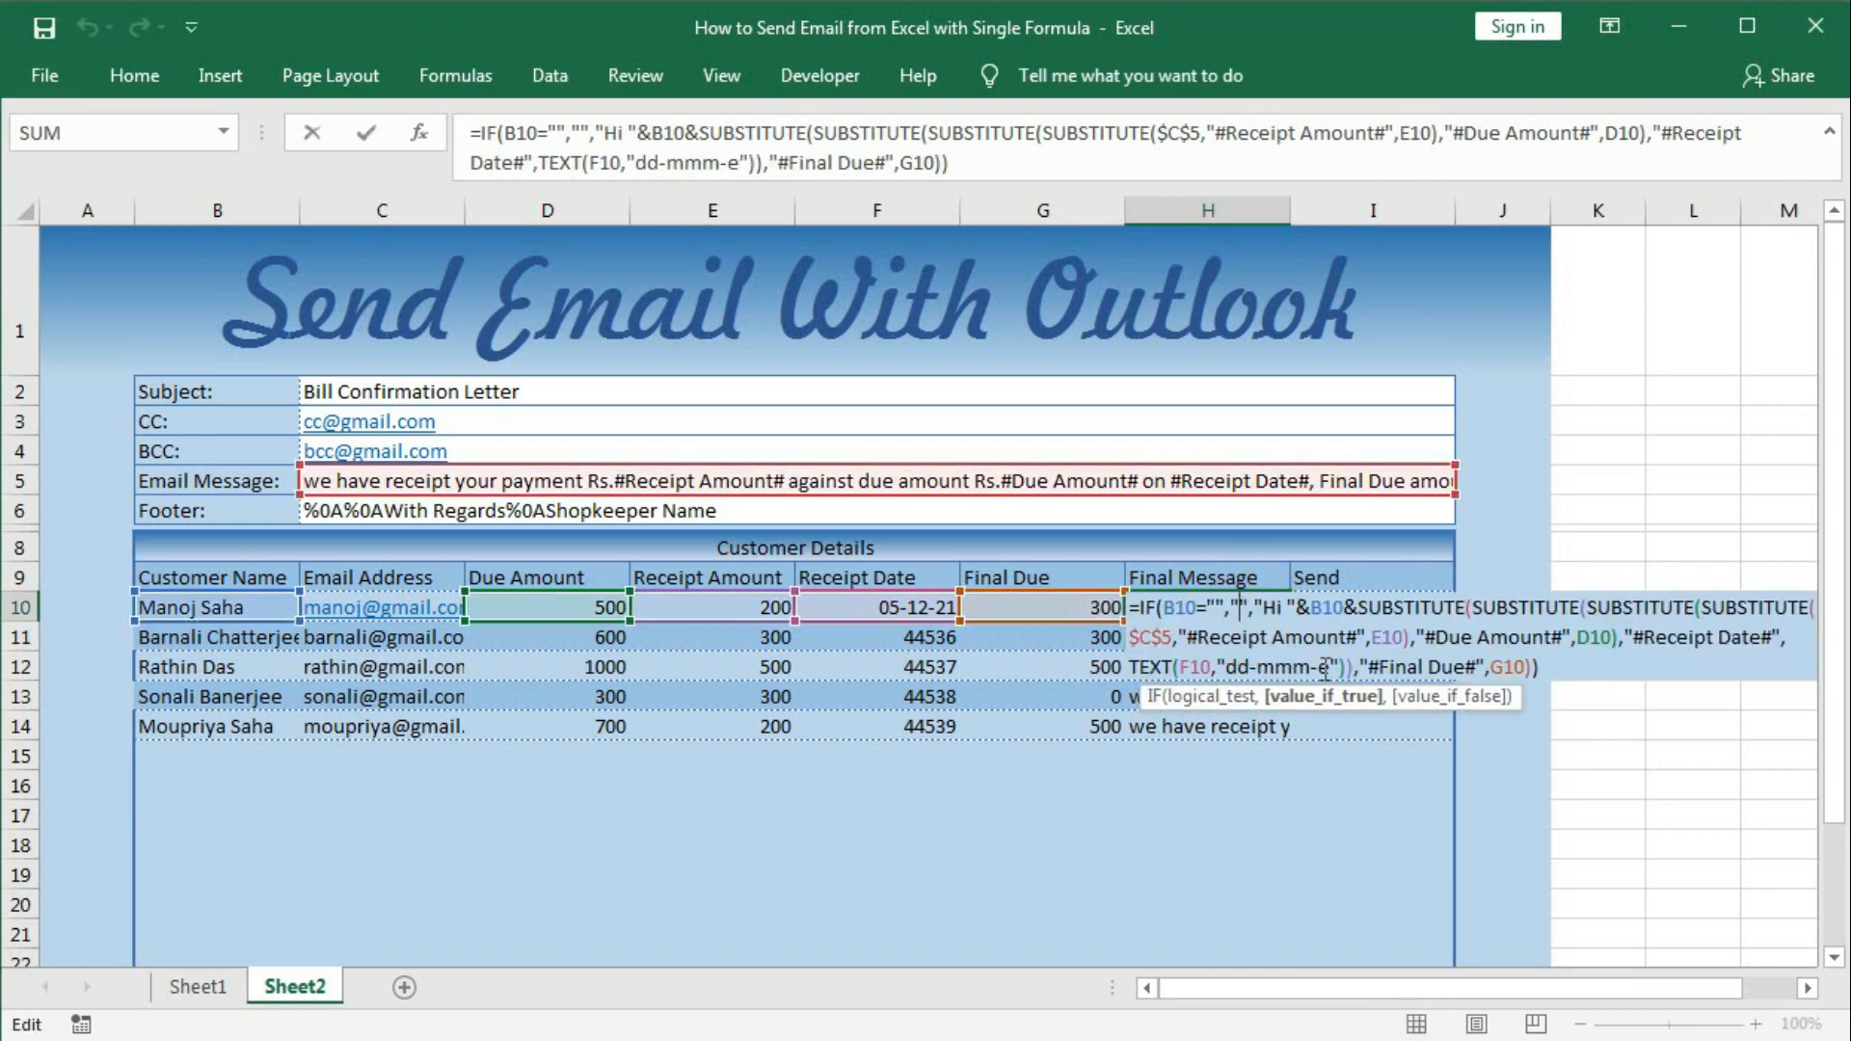
left_click(1359, 610)
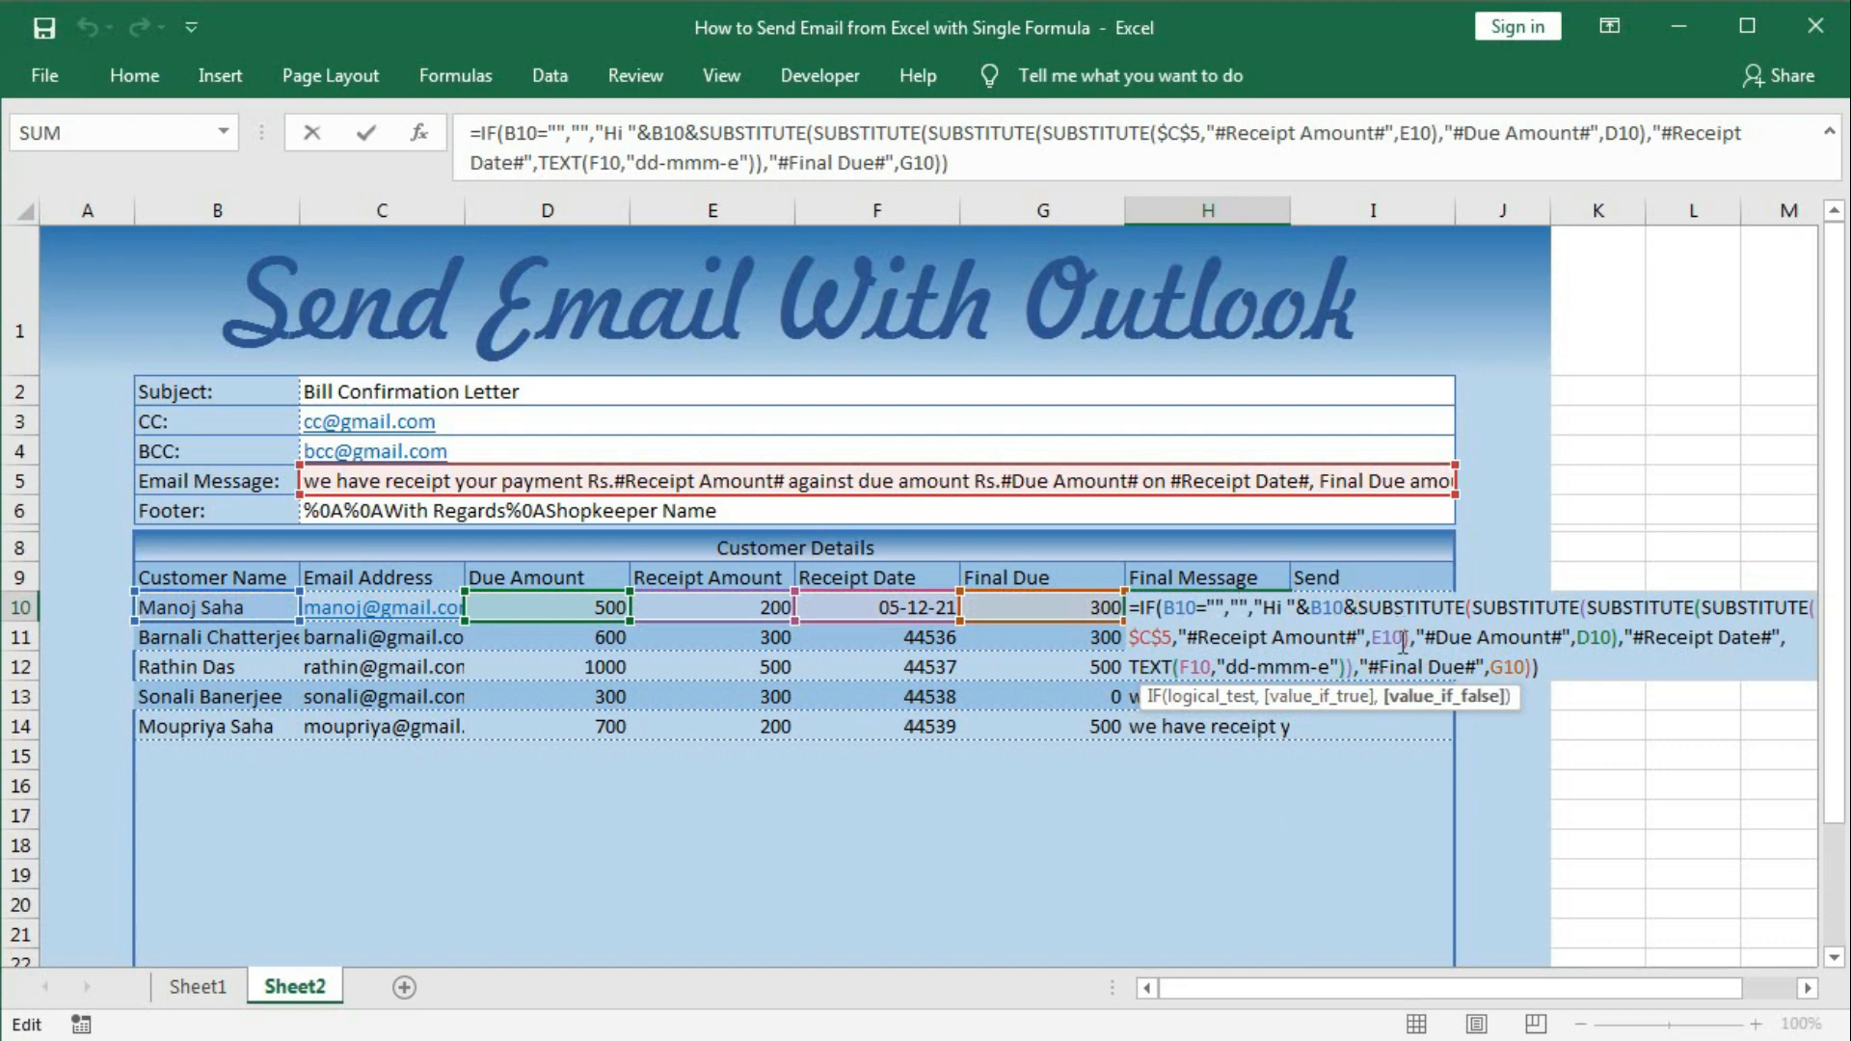
type("\" ")
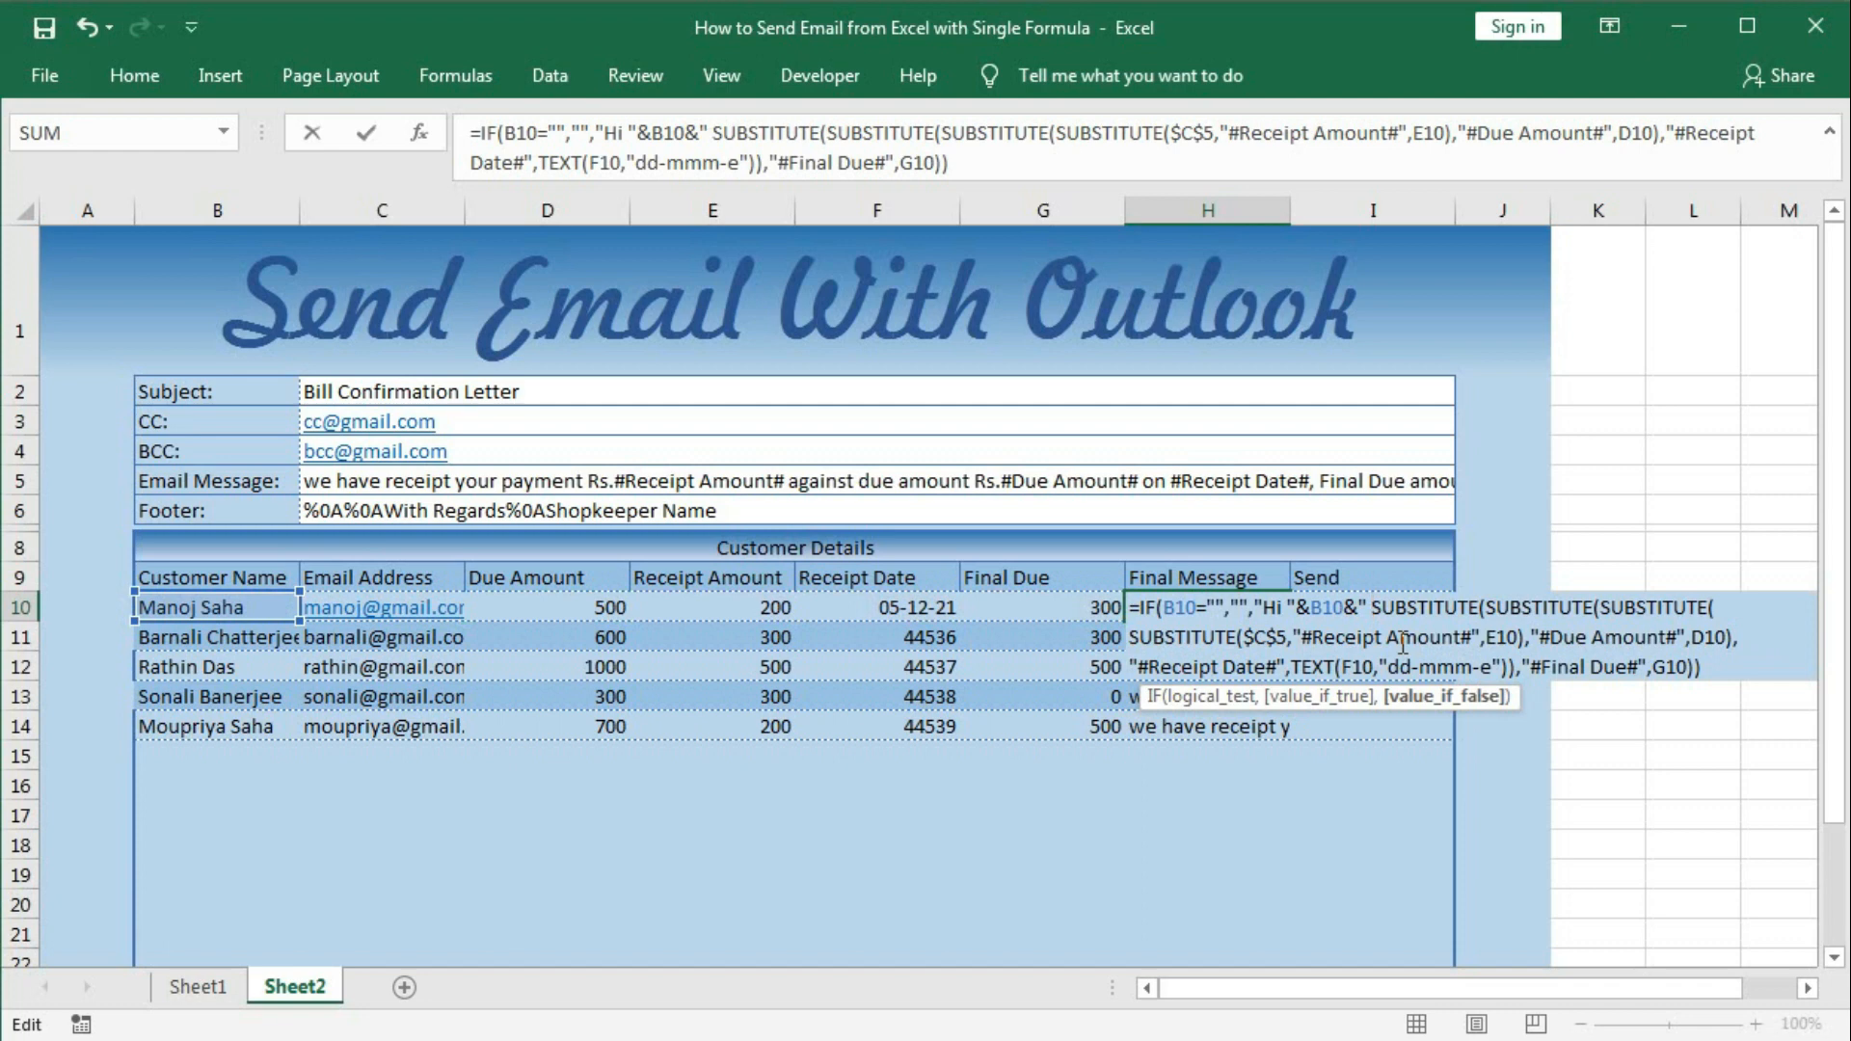
type("\"")
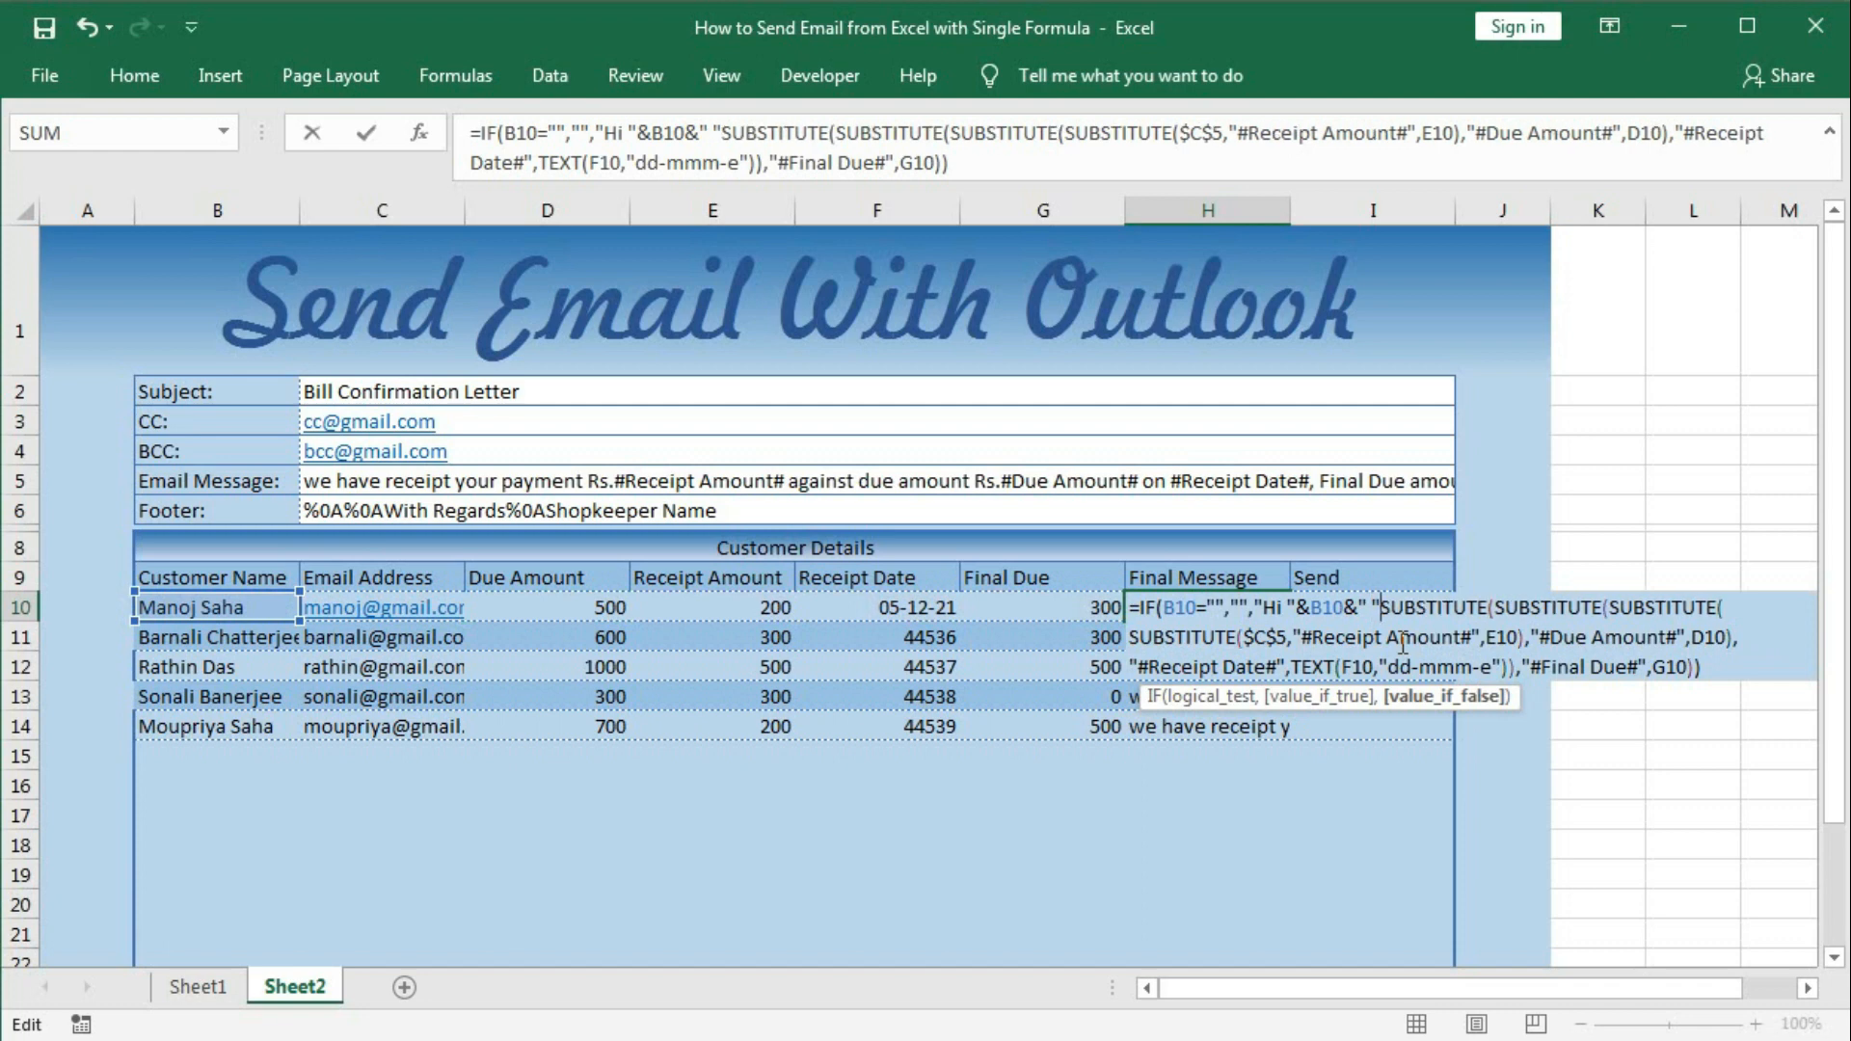
type("&")
key("Return")
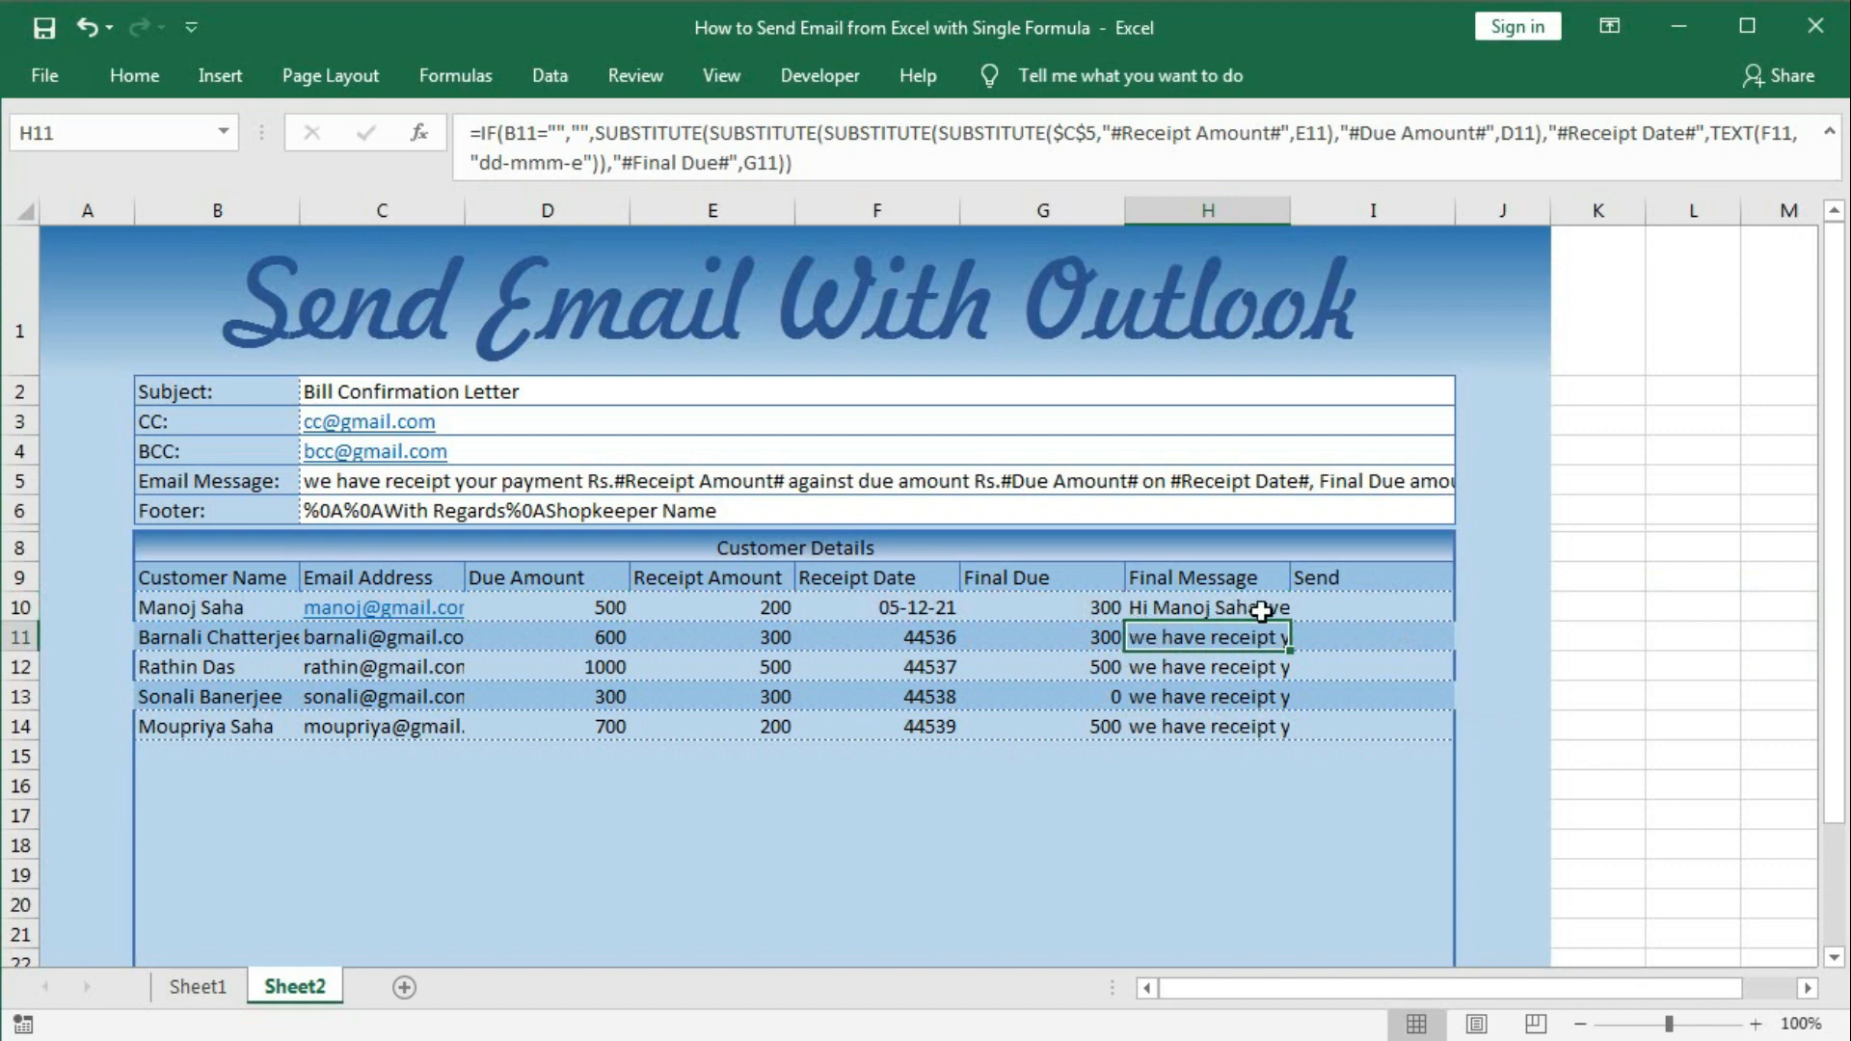
left_click(1188, 606)
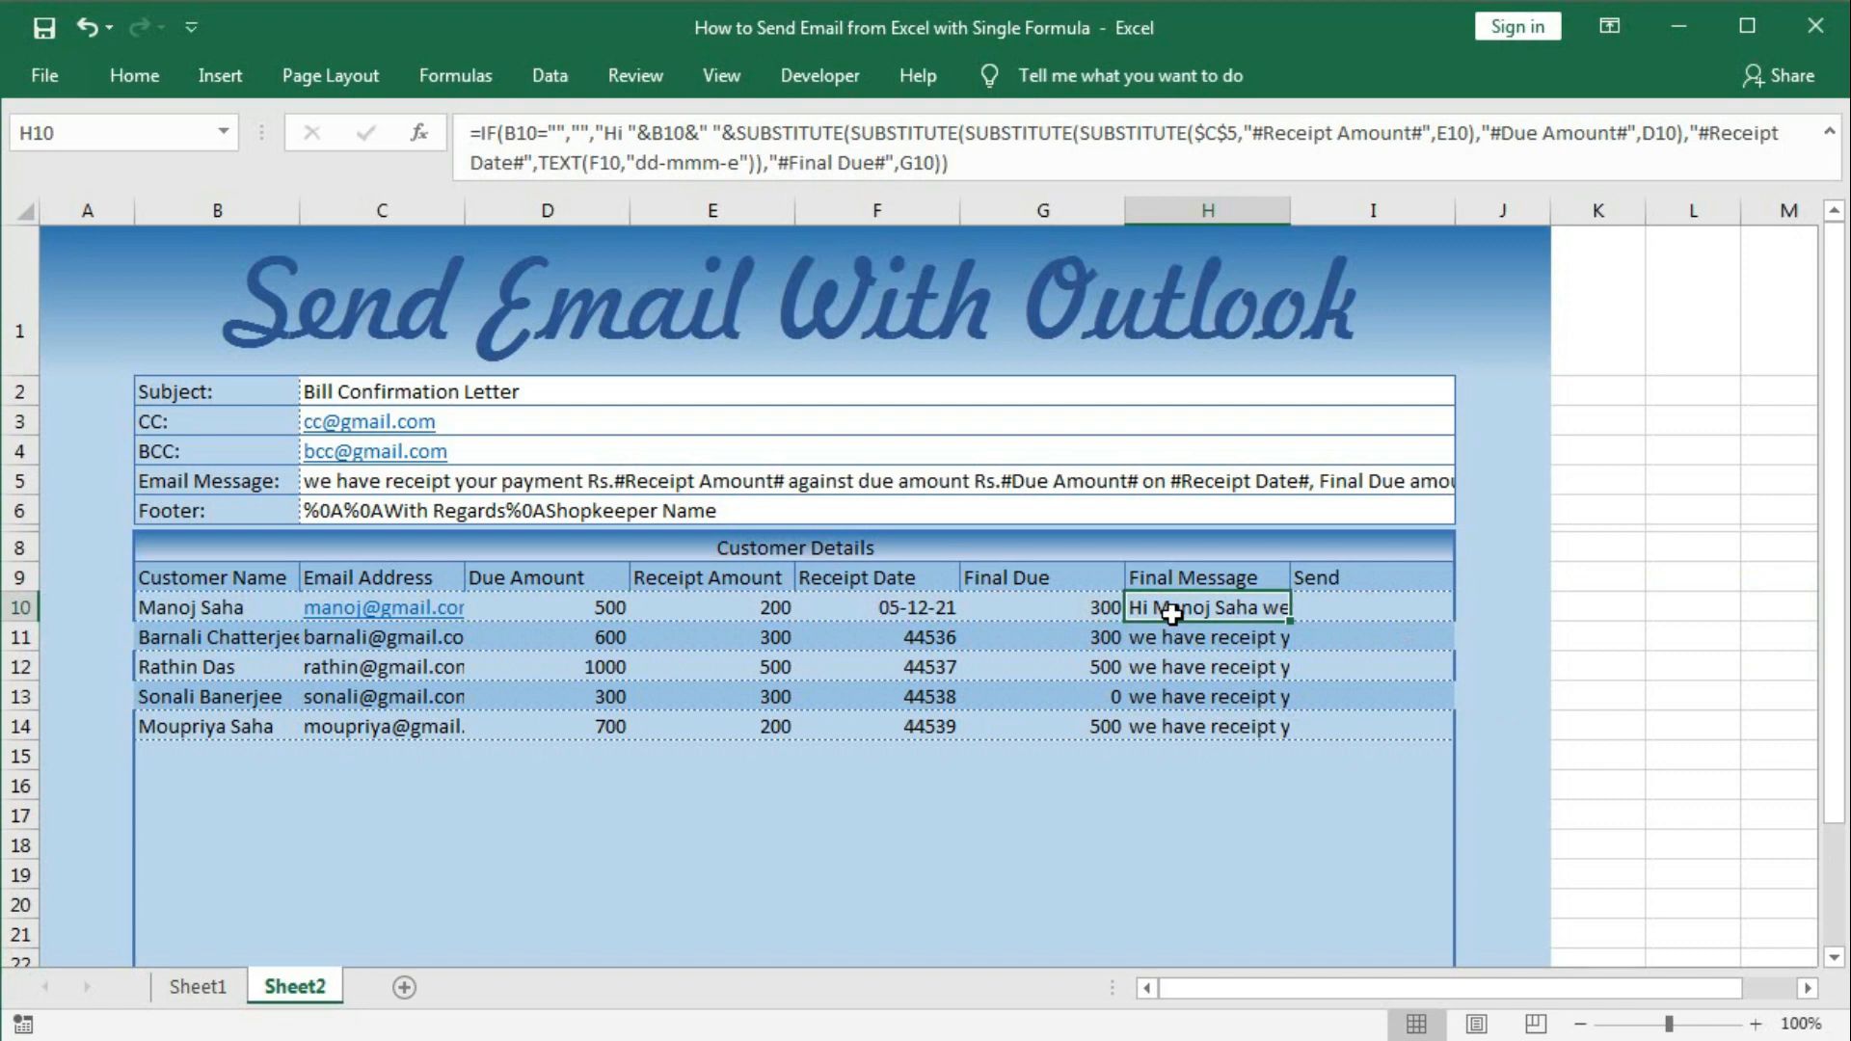
double_click(1291, 621)
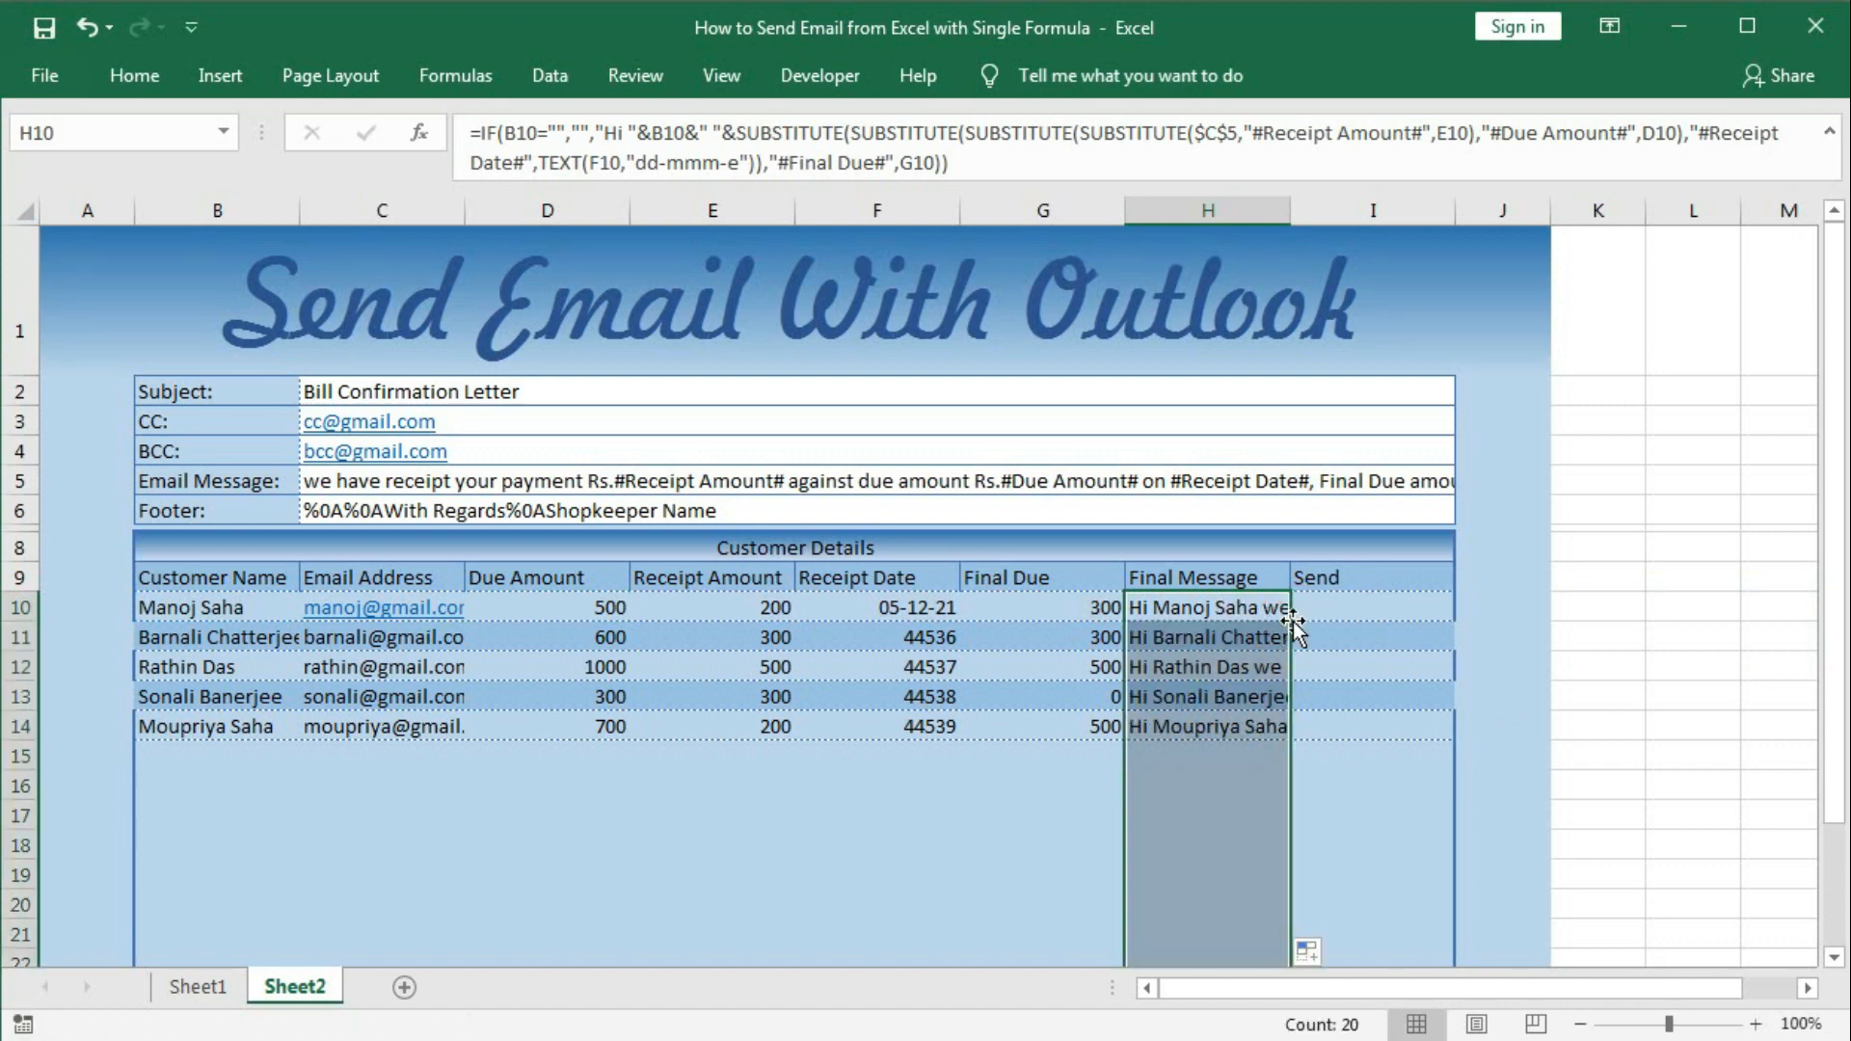
key("Right")
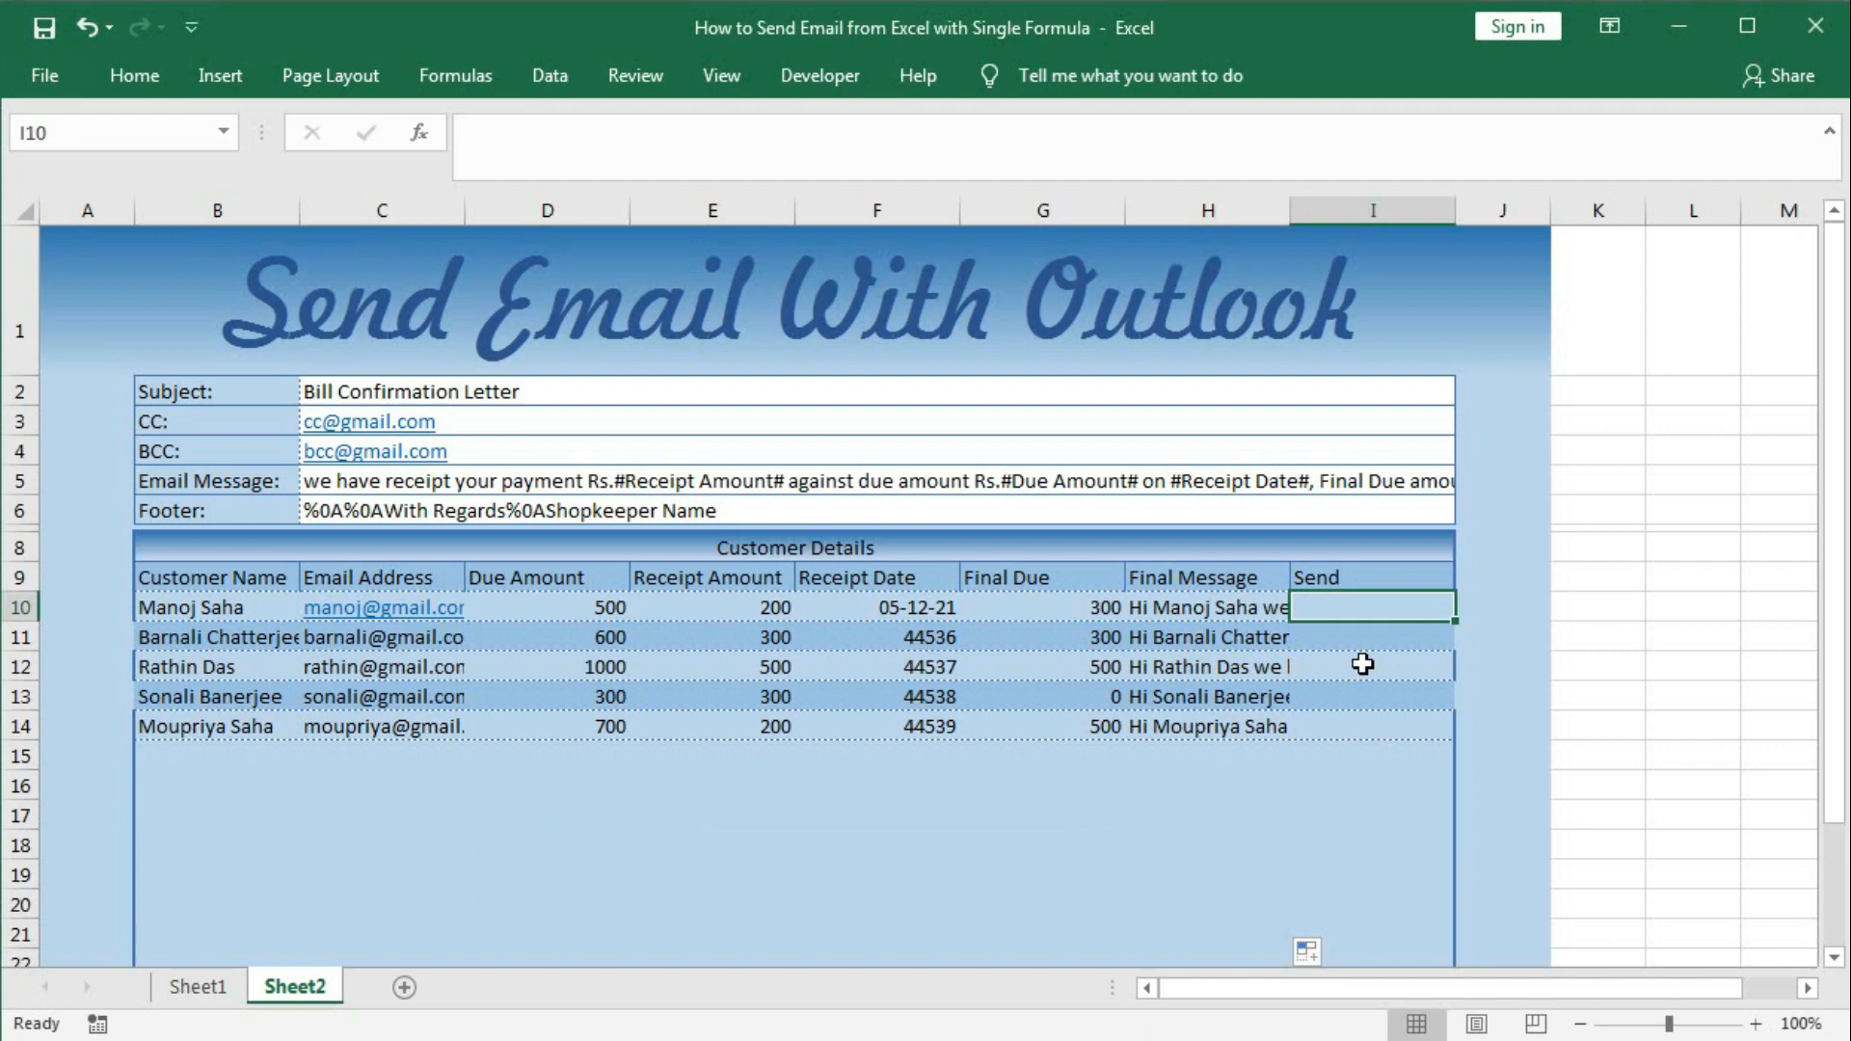
Start I10's HYPERLINK formula with "mailto:" joined to the e-mail address in C10.
type("=")
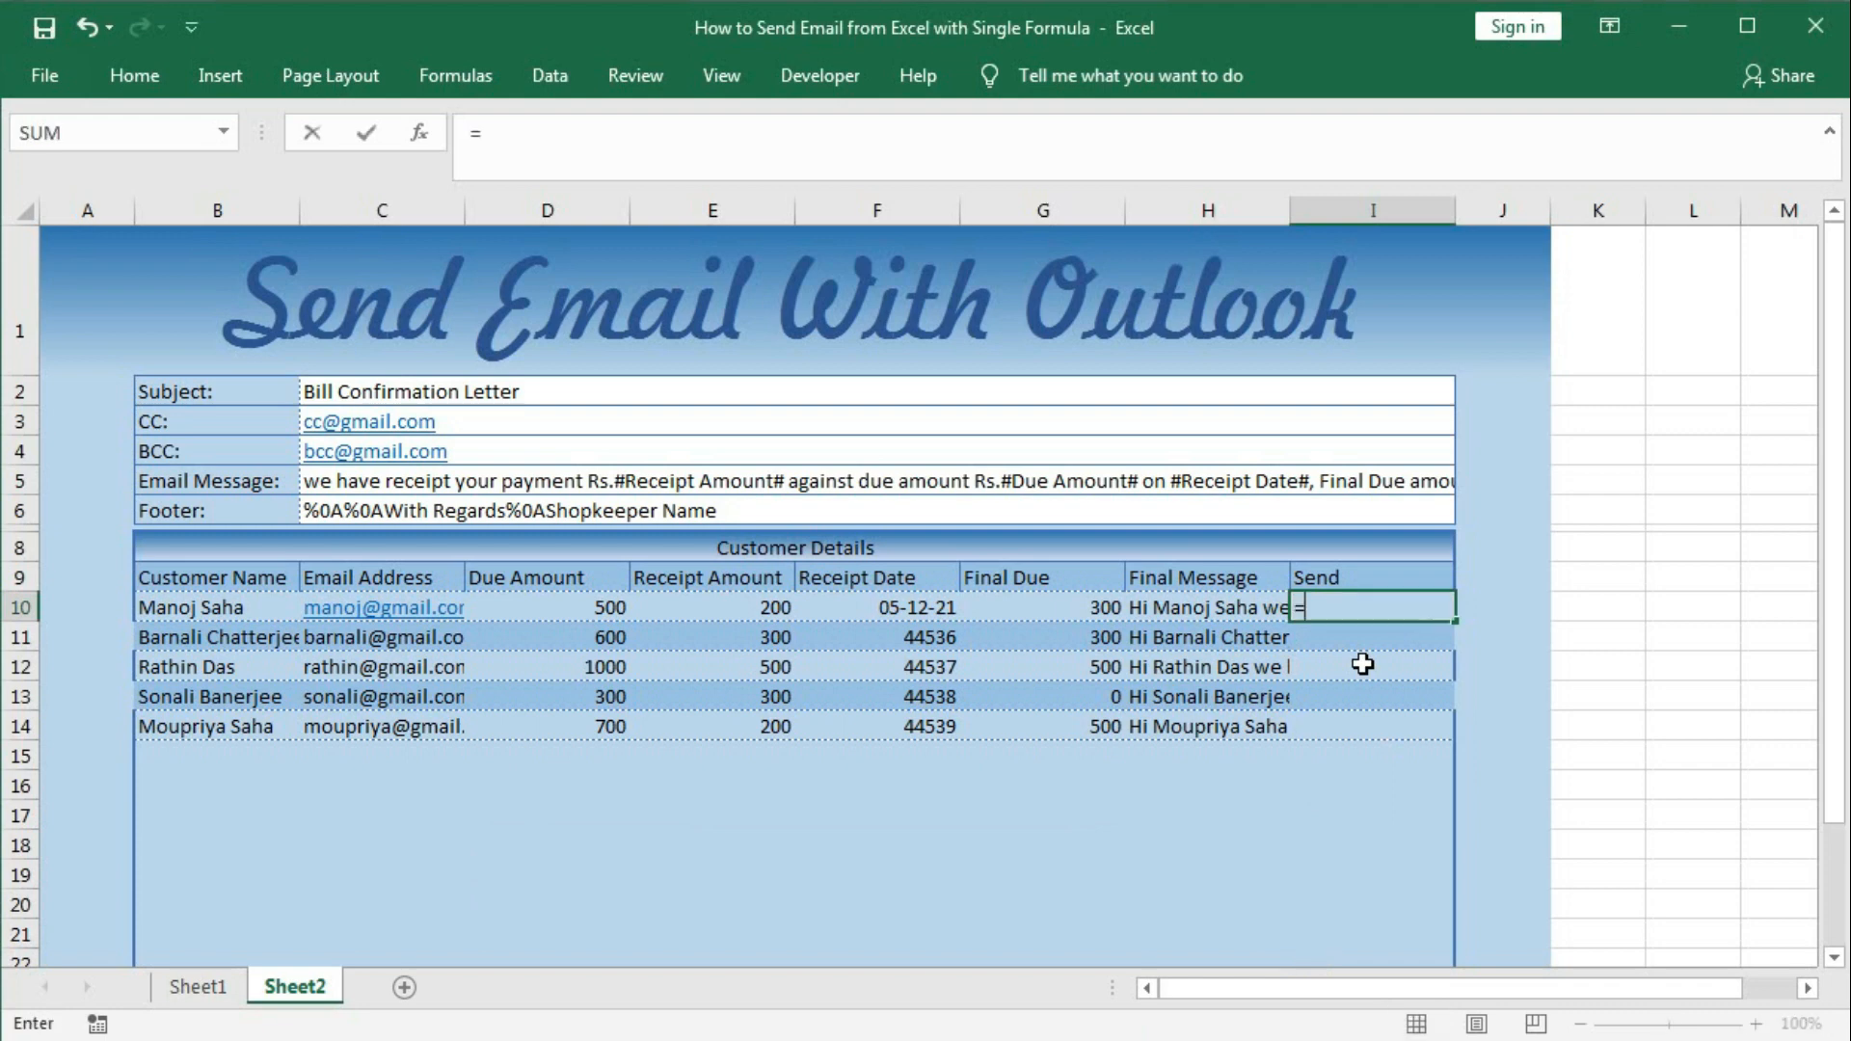
type("hyp")
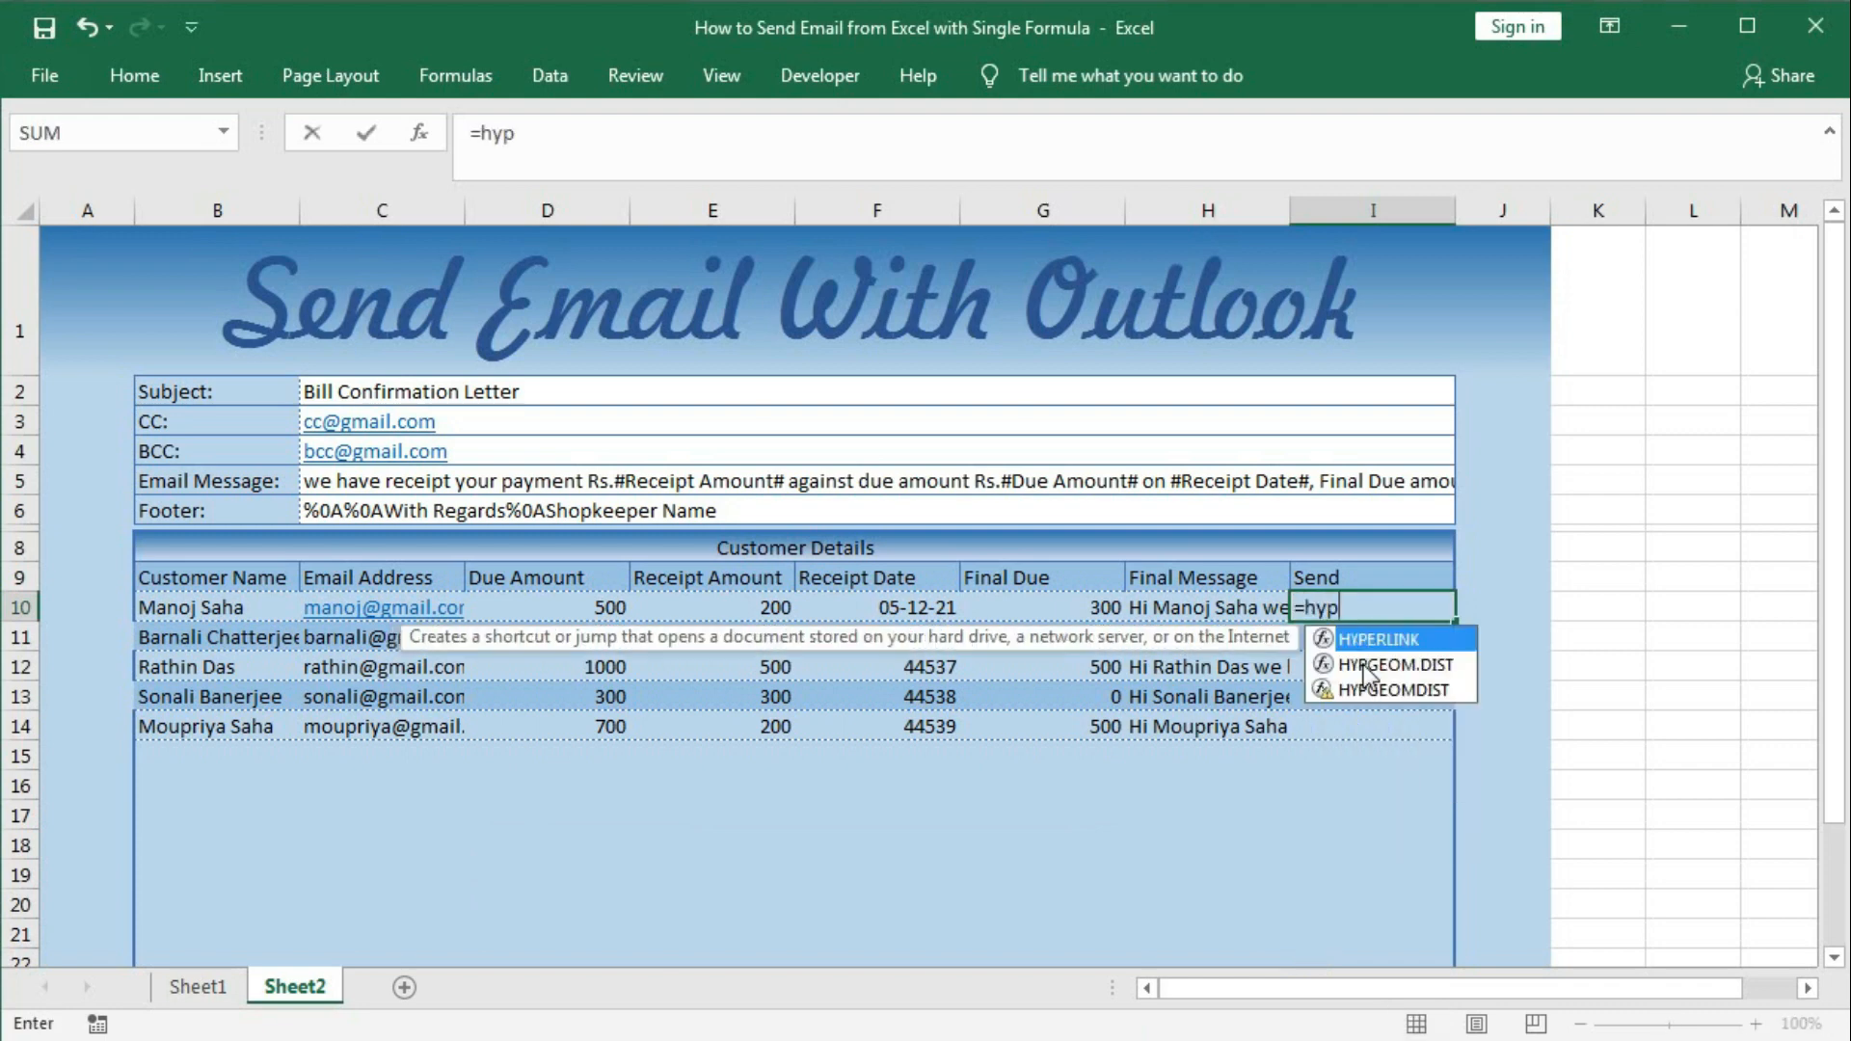
key("Tab")
type("\"")
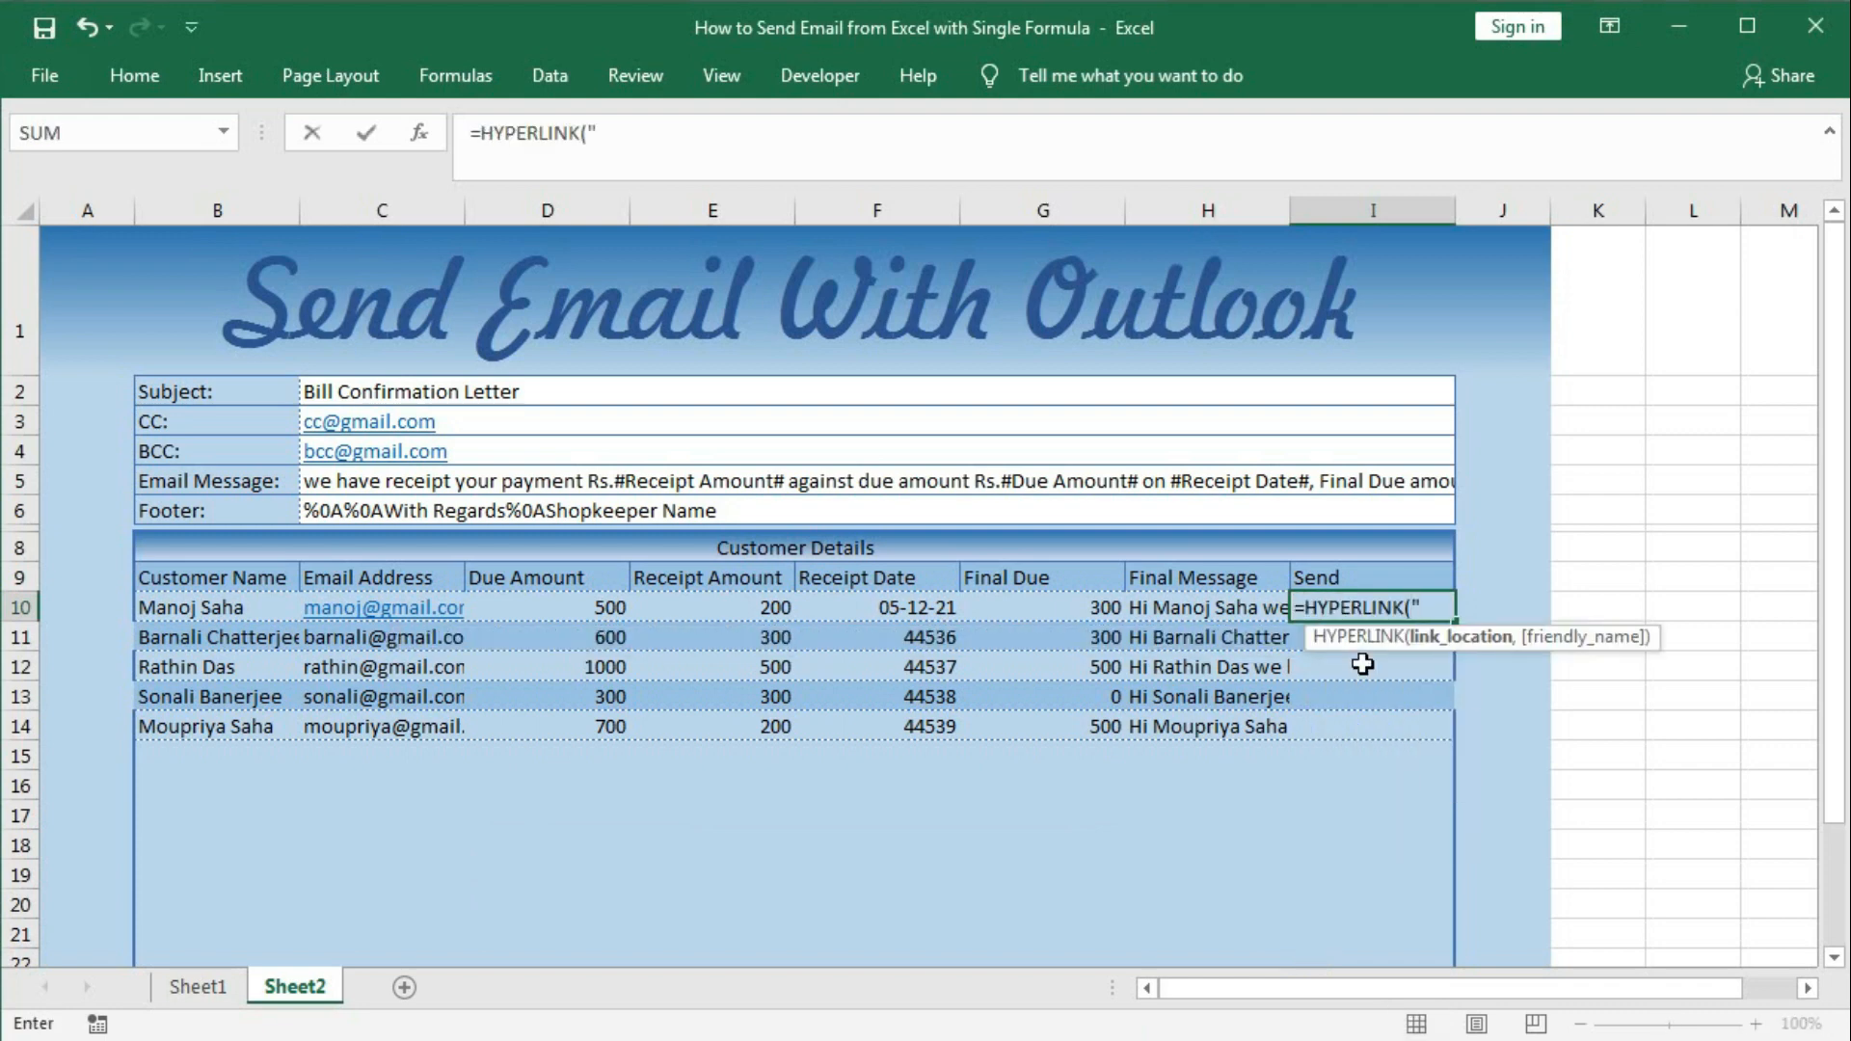
type("mailto")
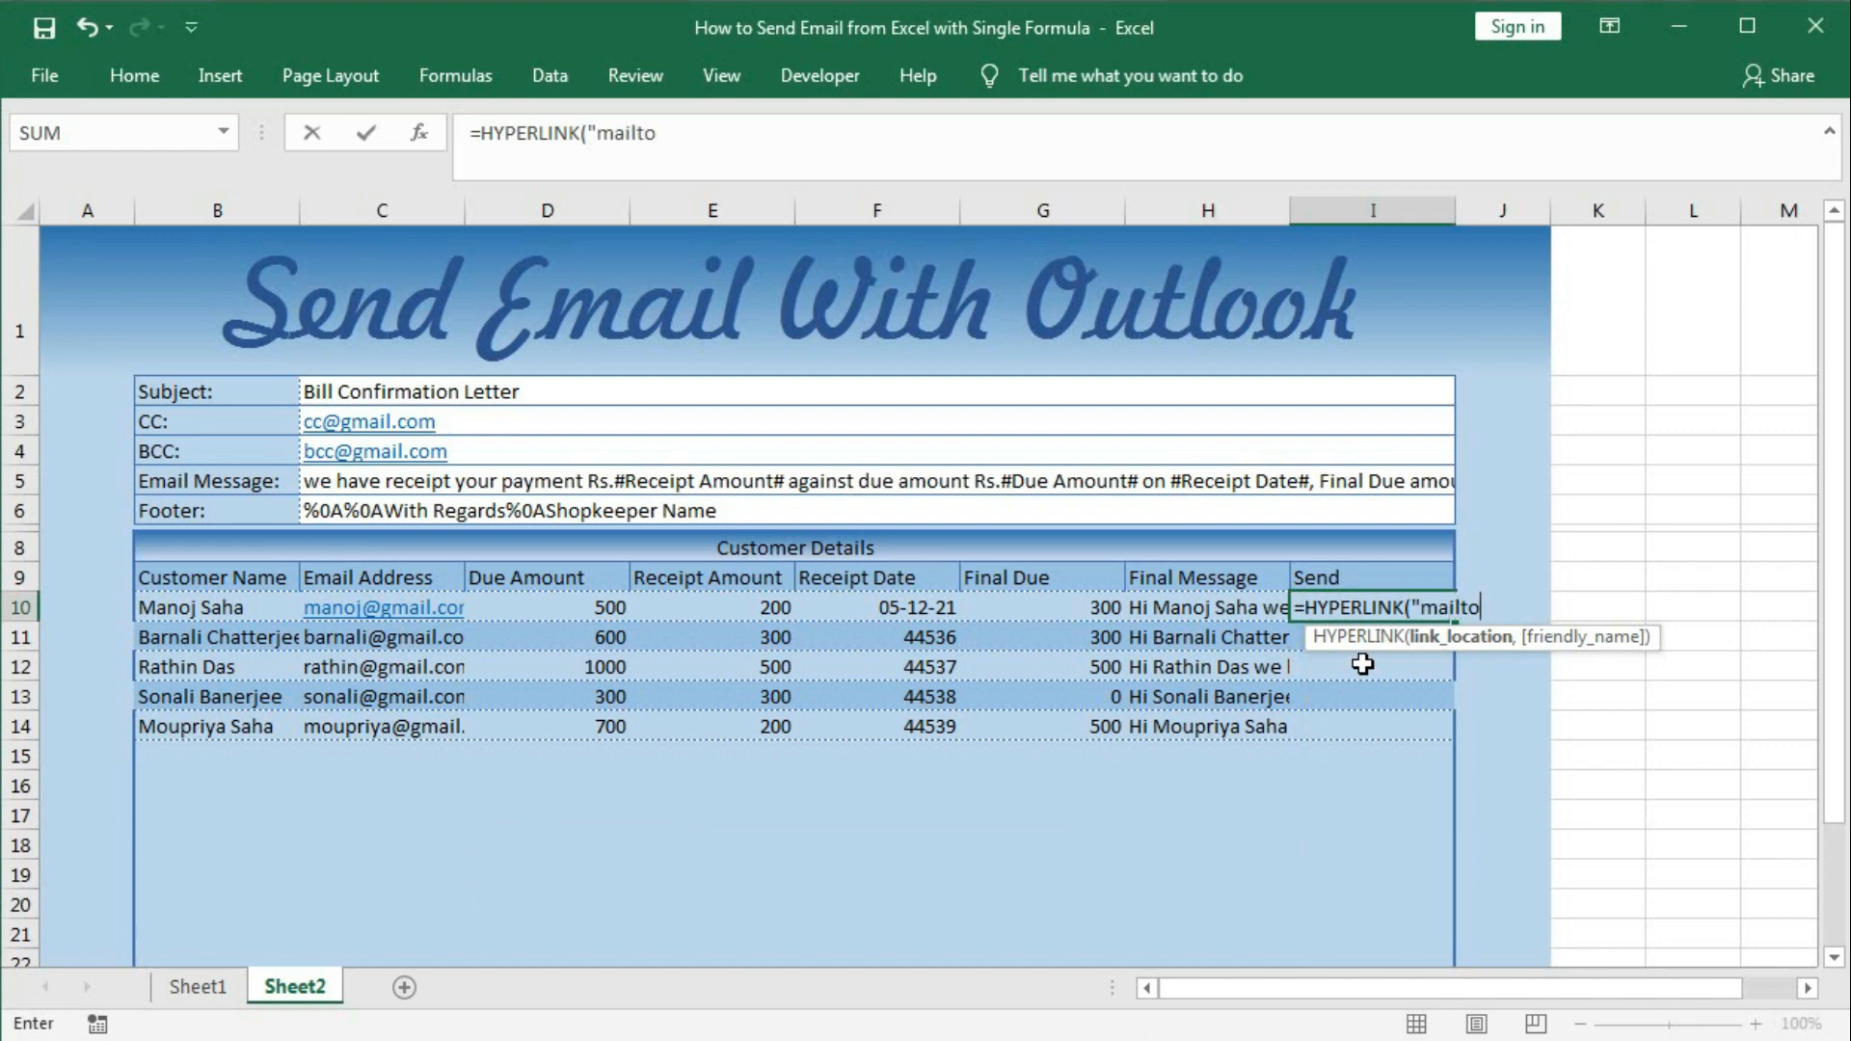
type(":\"&")
left_click(422, 611)
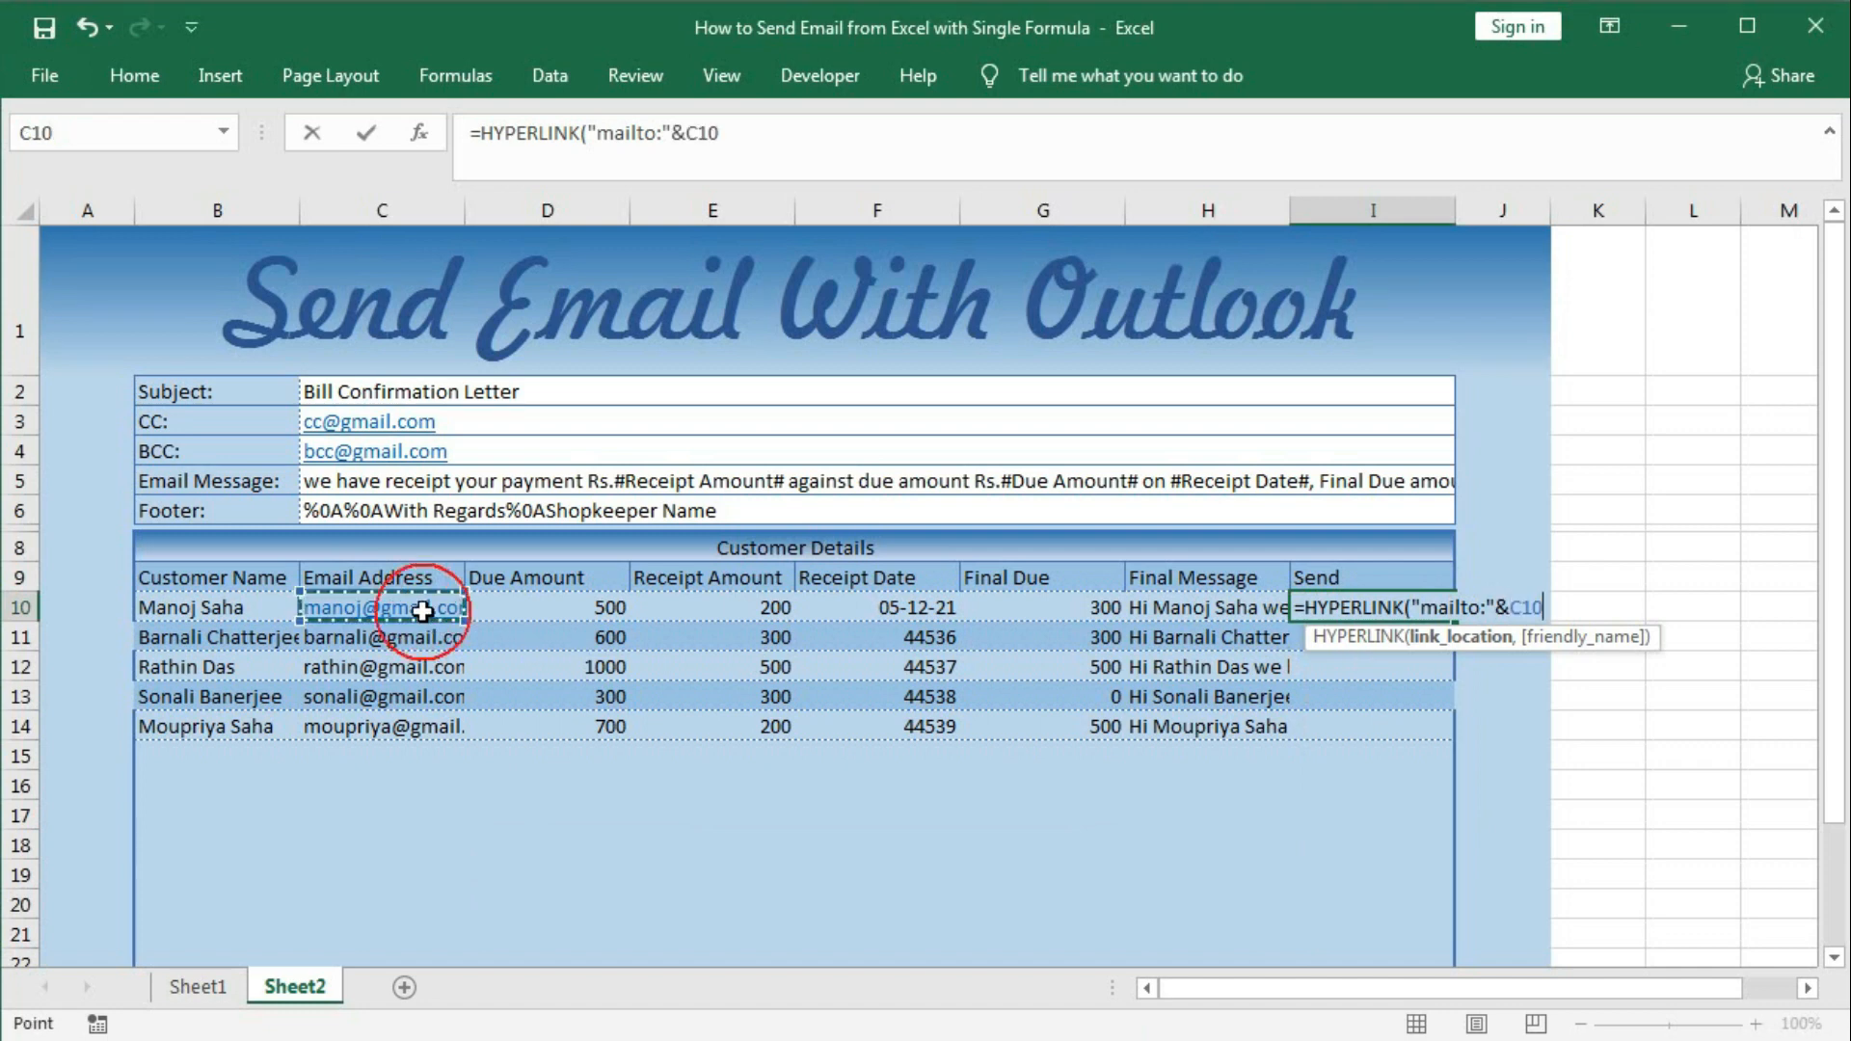
type("&")
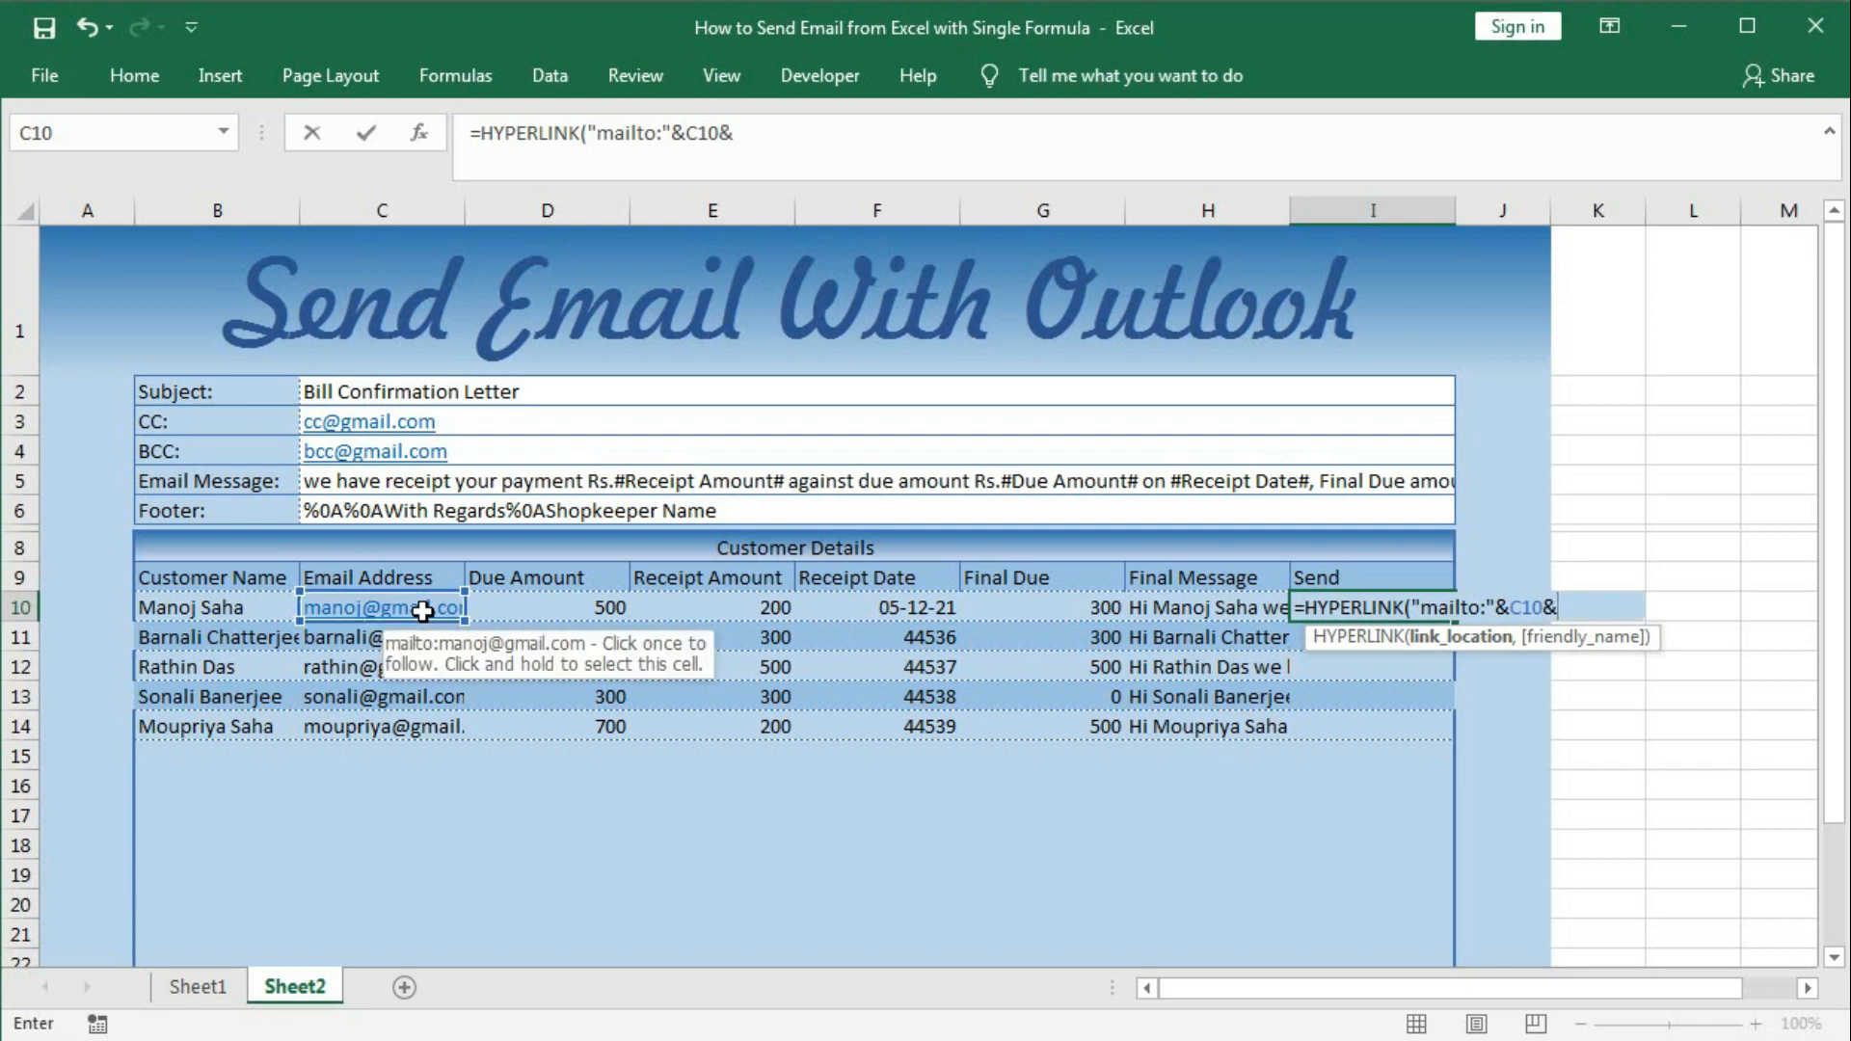
Append the subject from $C$2, cc from C3 and bcc from C4 to the mailto link.
type("\"")
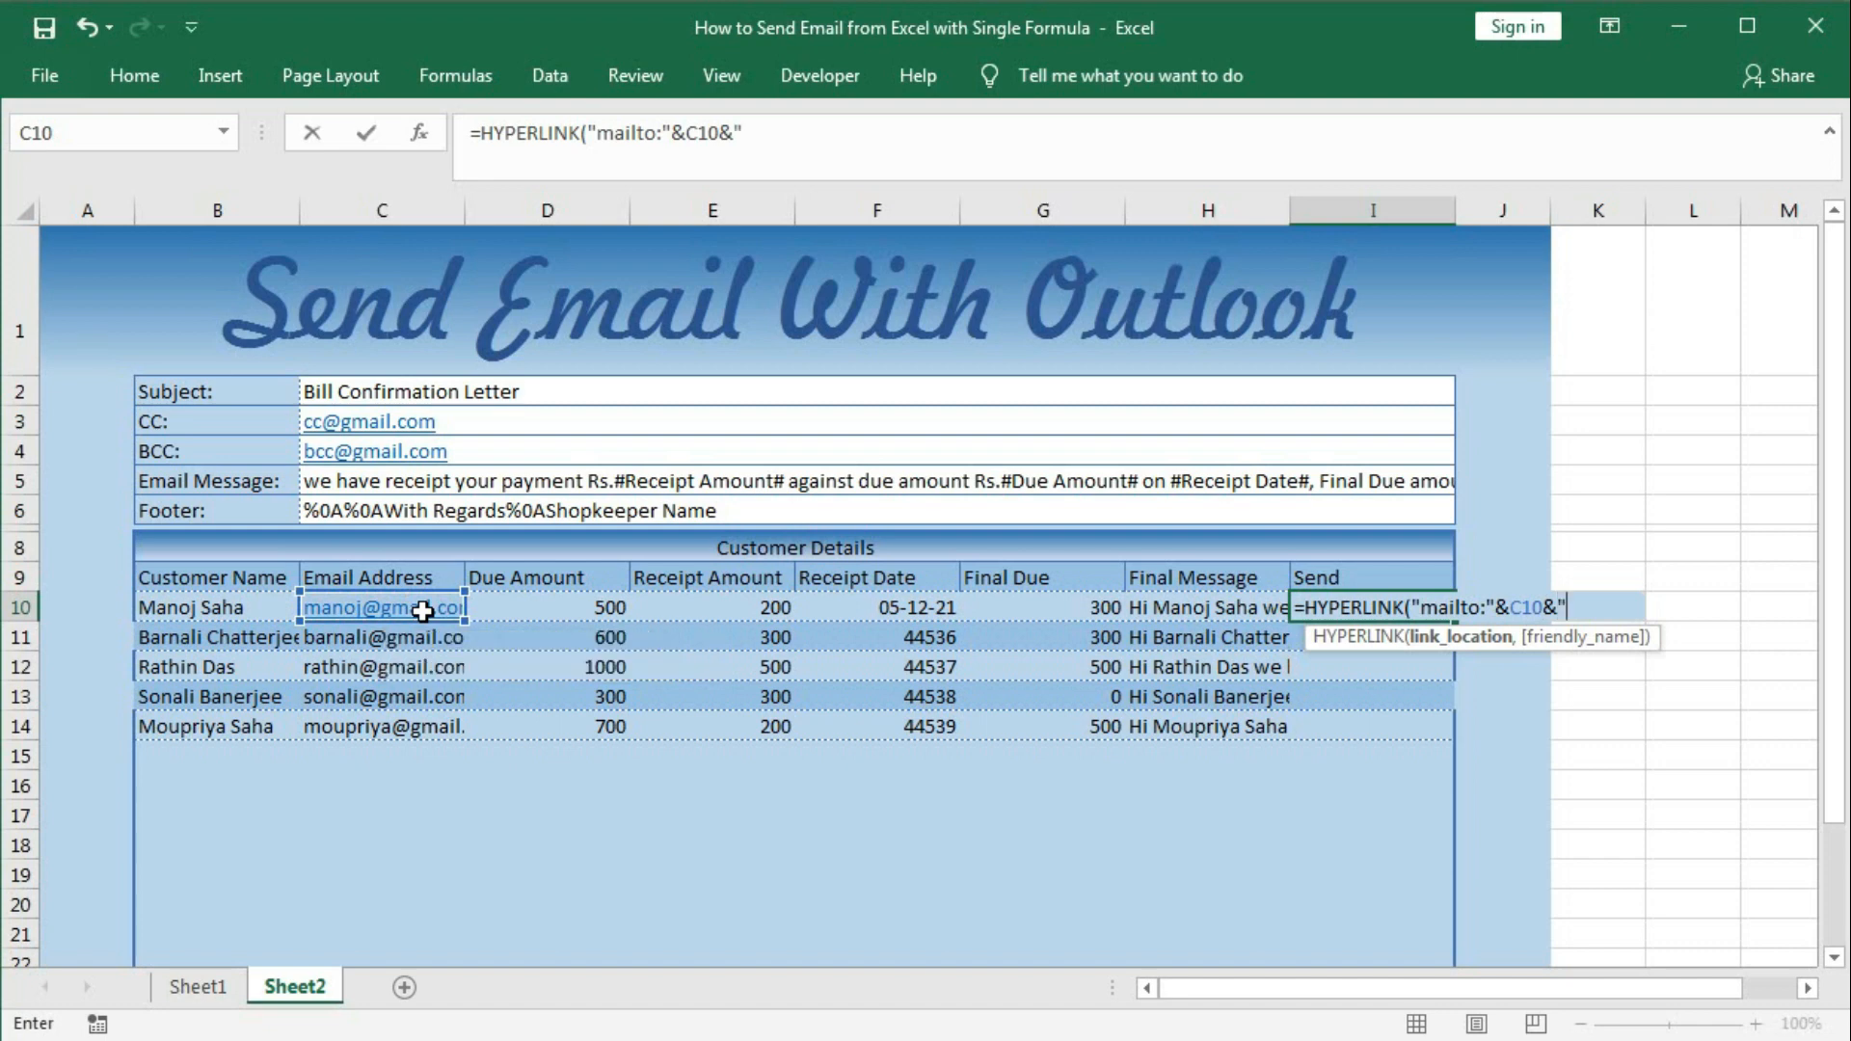
type("?")
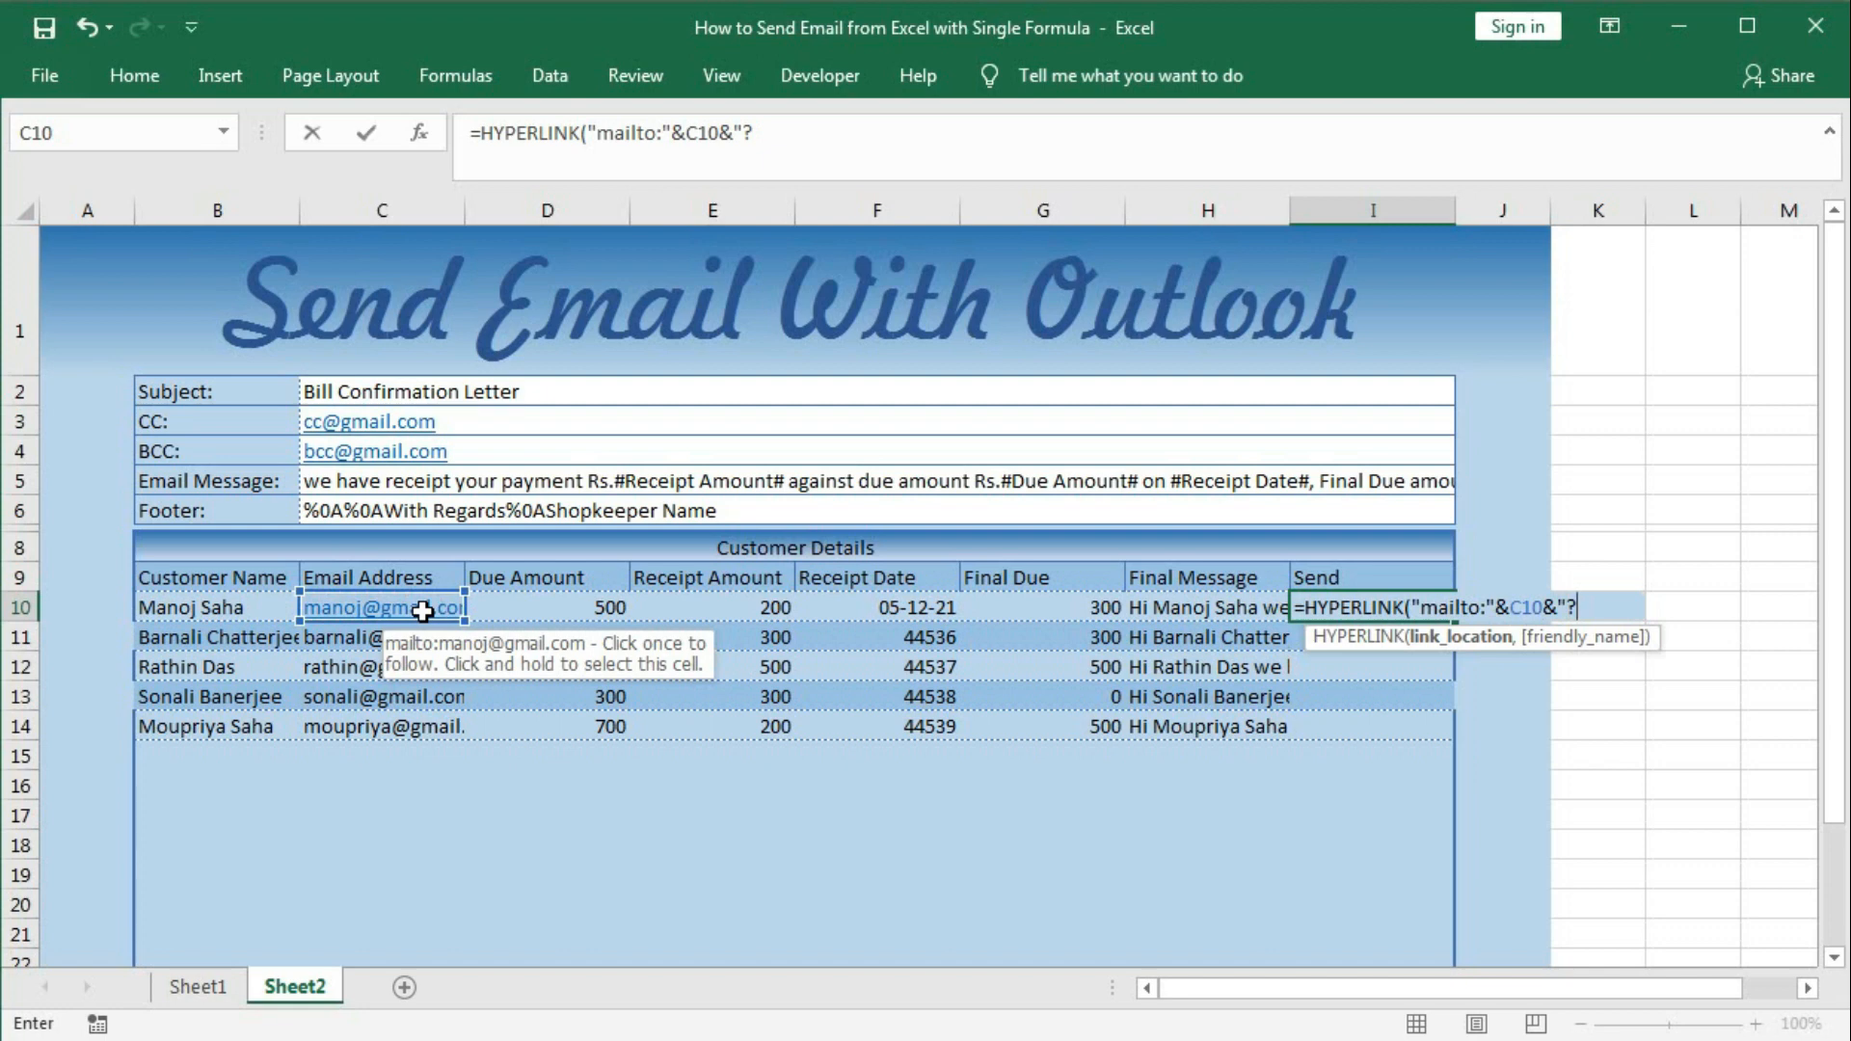
type("&S")
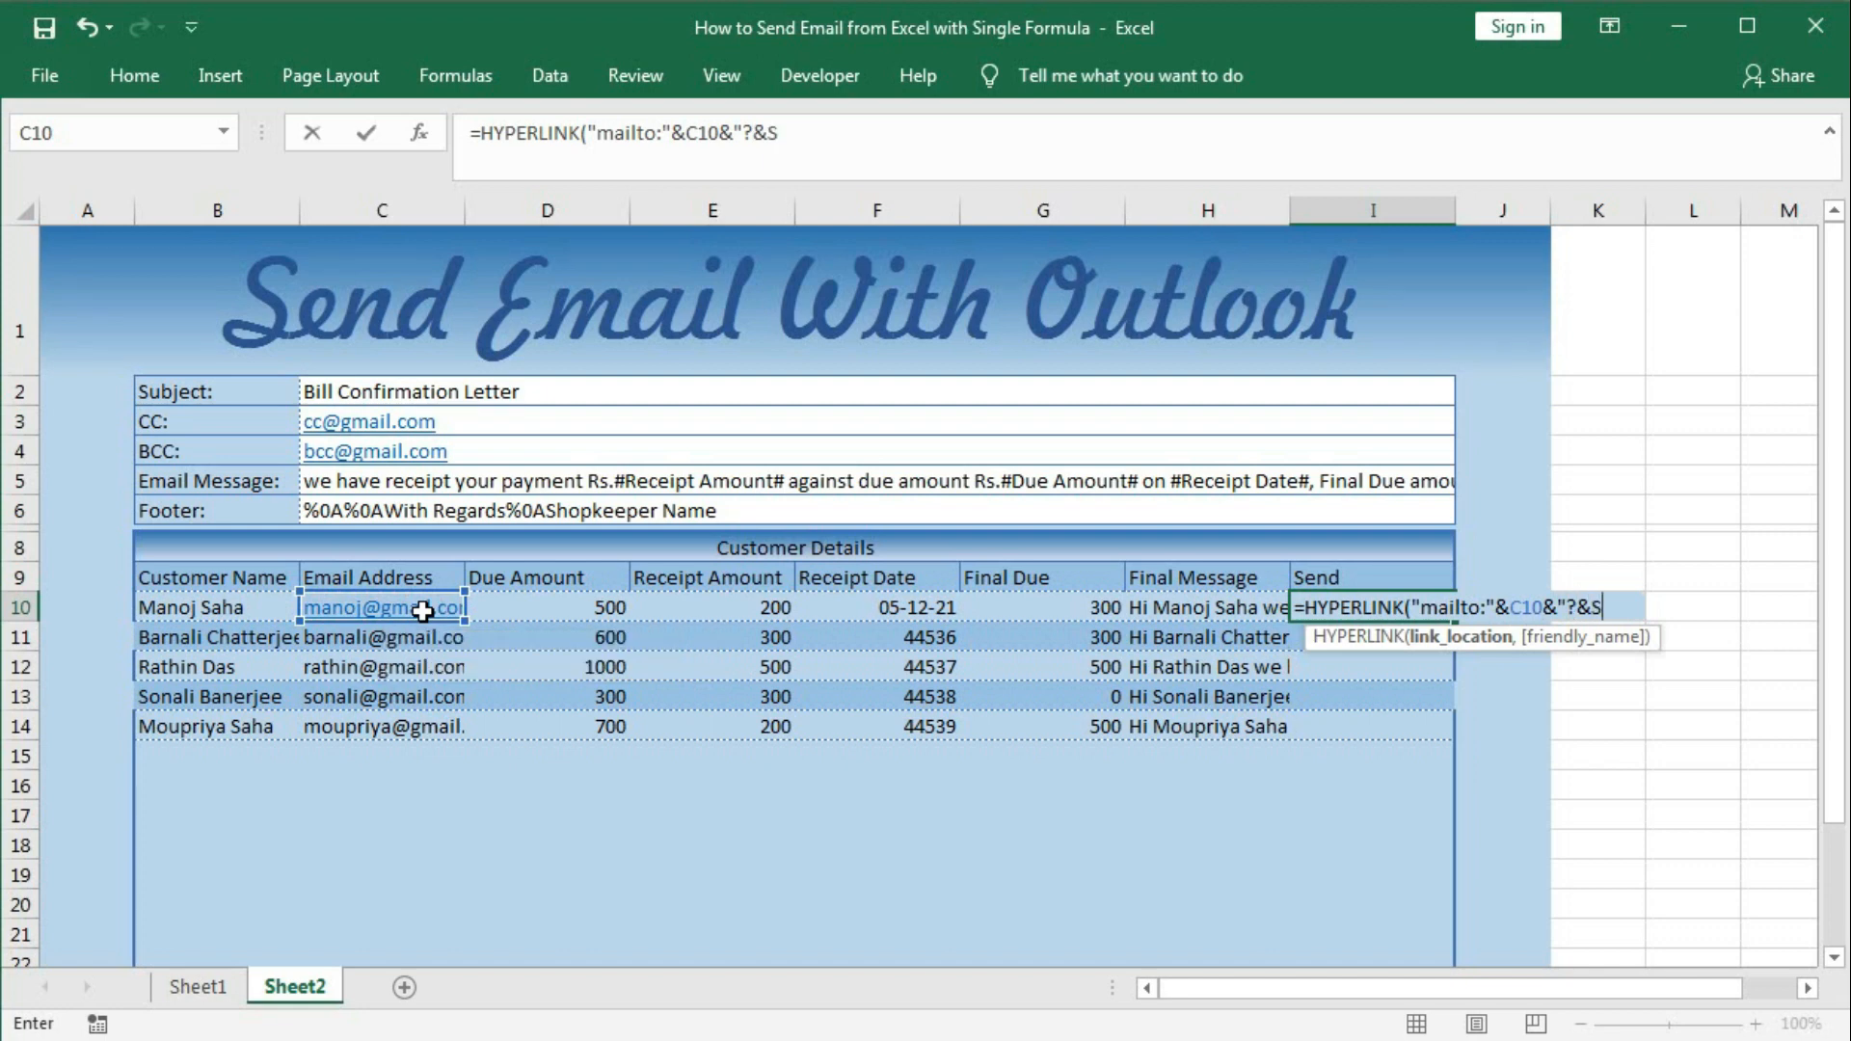
type("ubj")
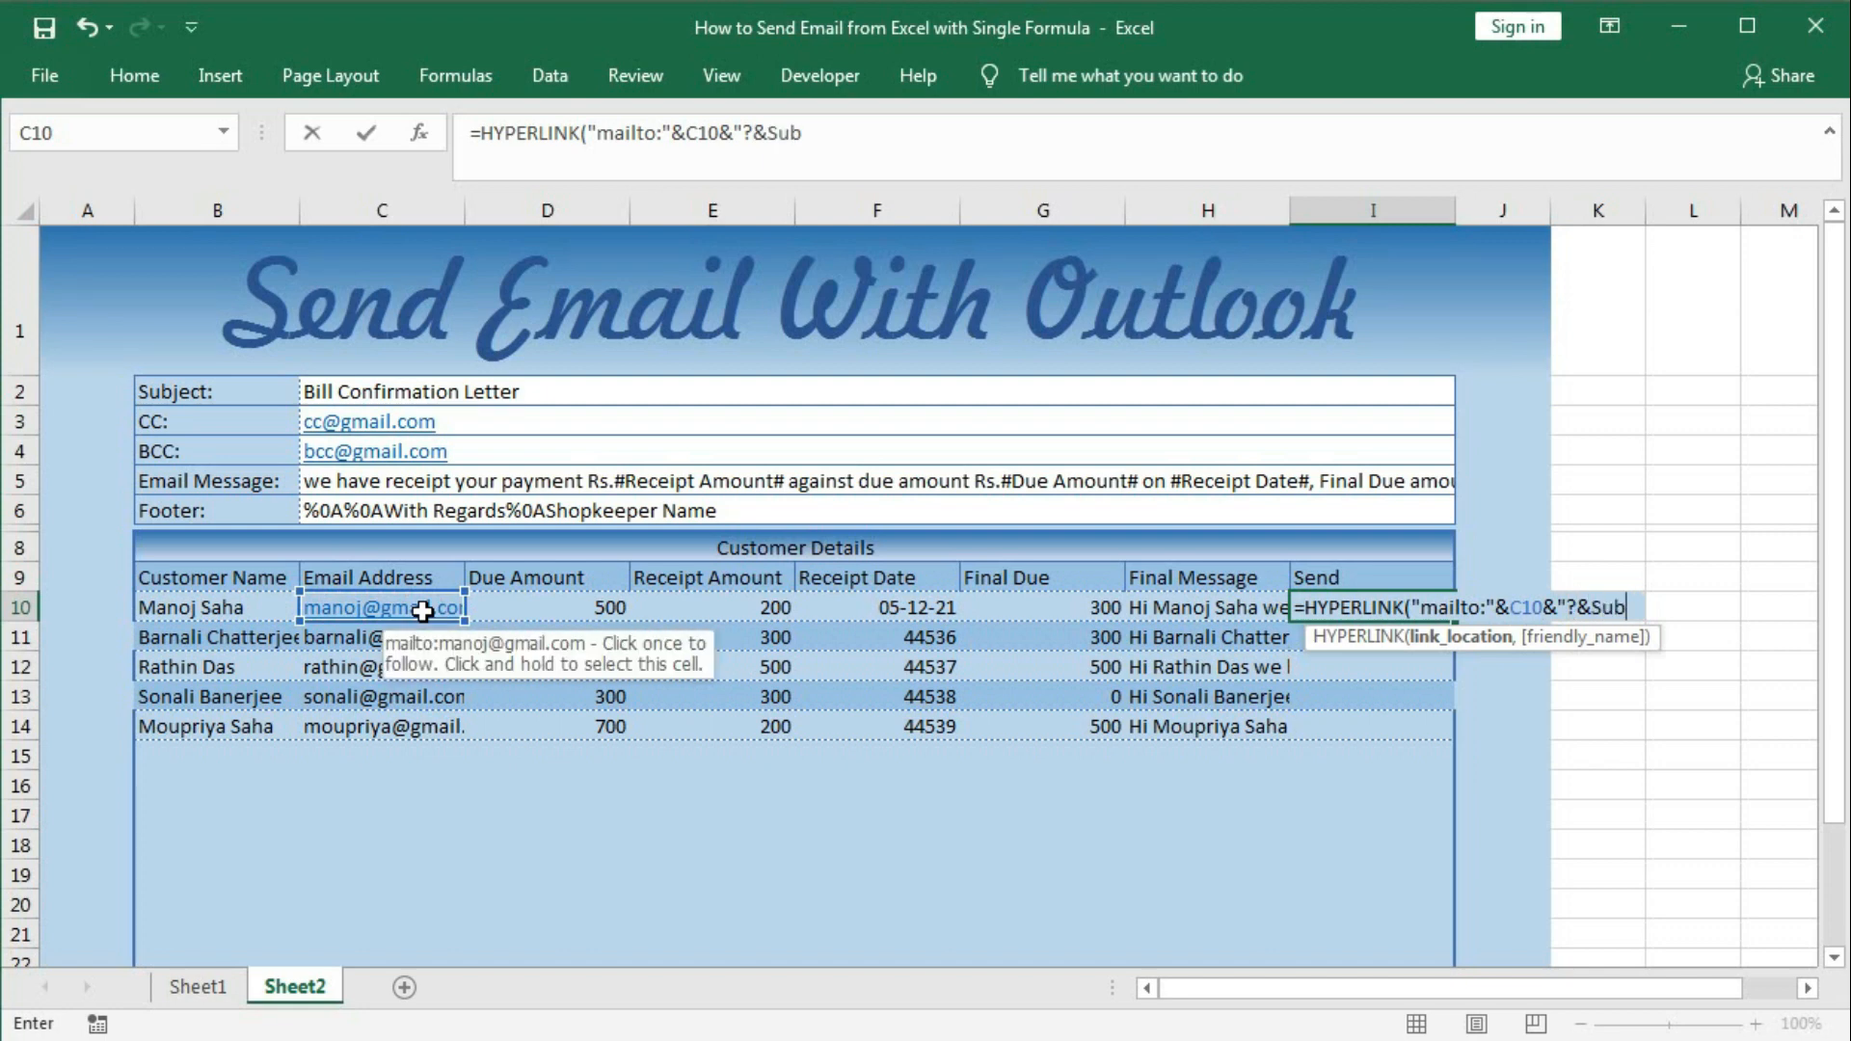
key("BackSpace")
key("BackSpace")
key("BackSpace")
key("BackSpace")
key("BackSpace")
type("subject=")
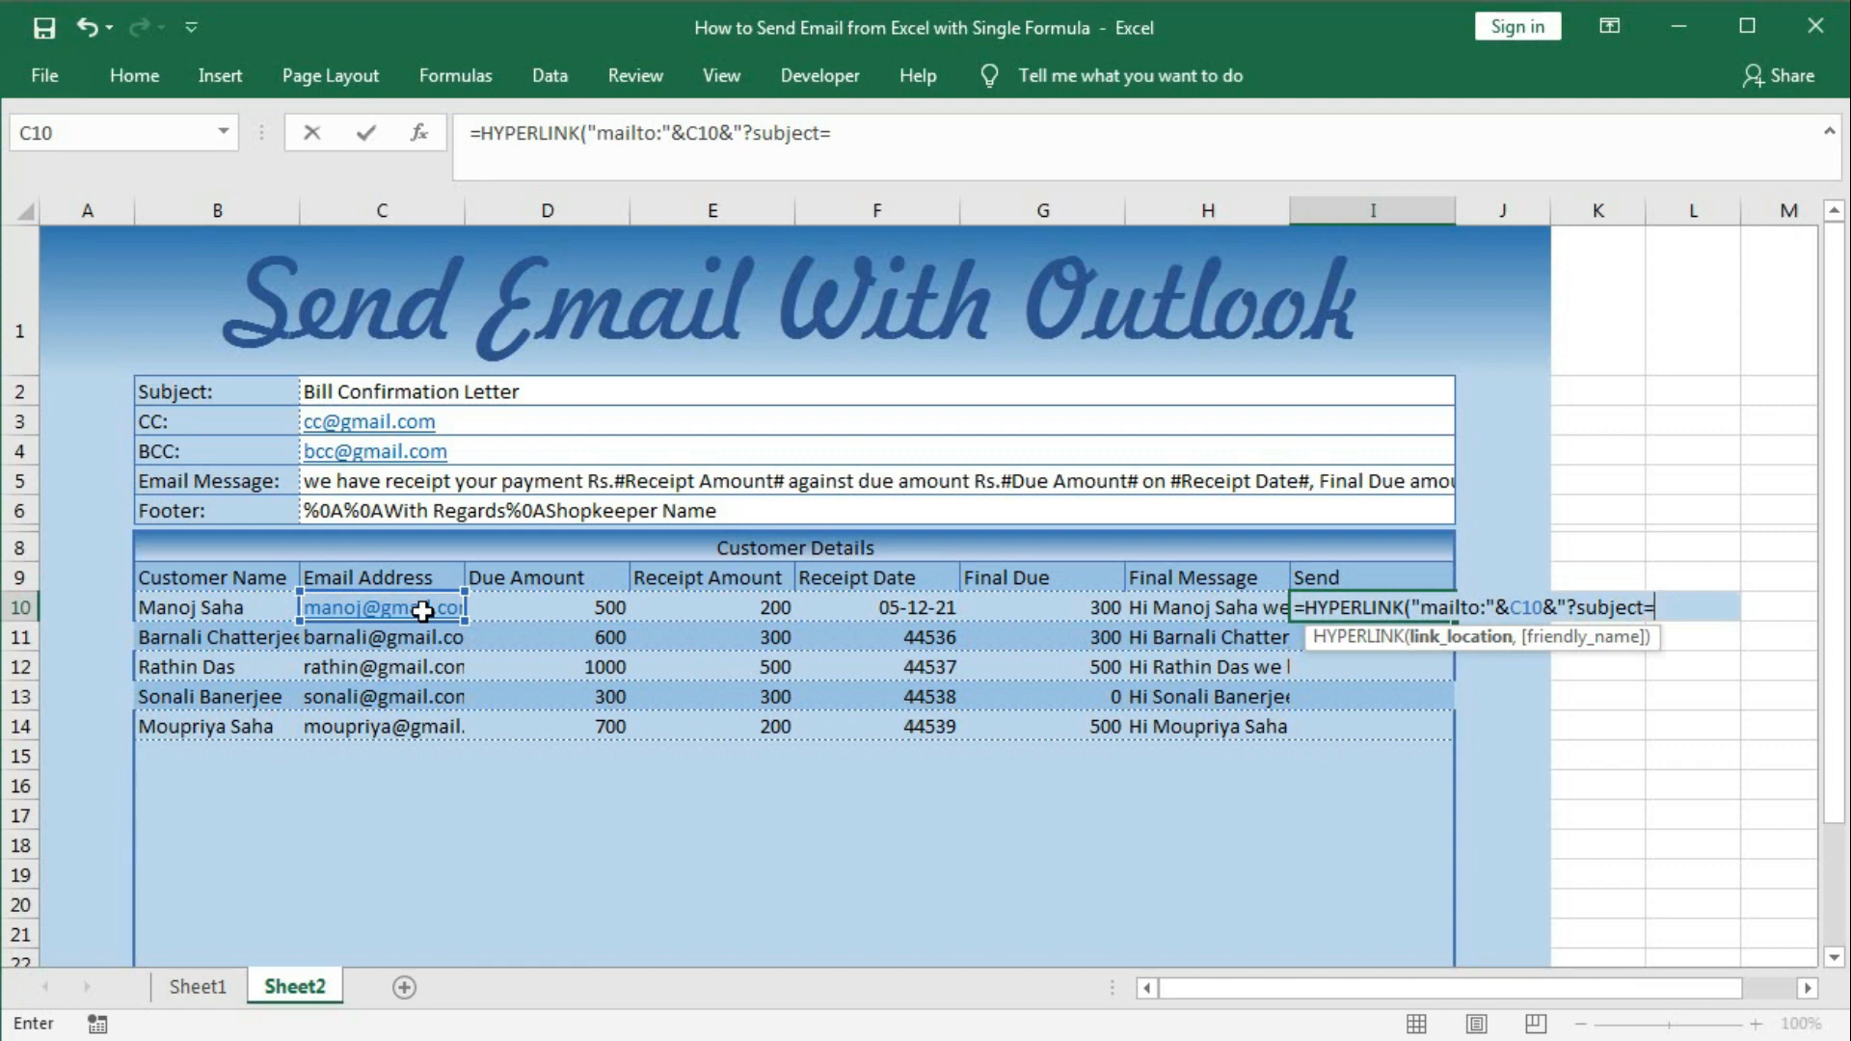
type("\"&")
left_click(400, 392)
key("F4")
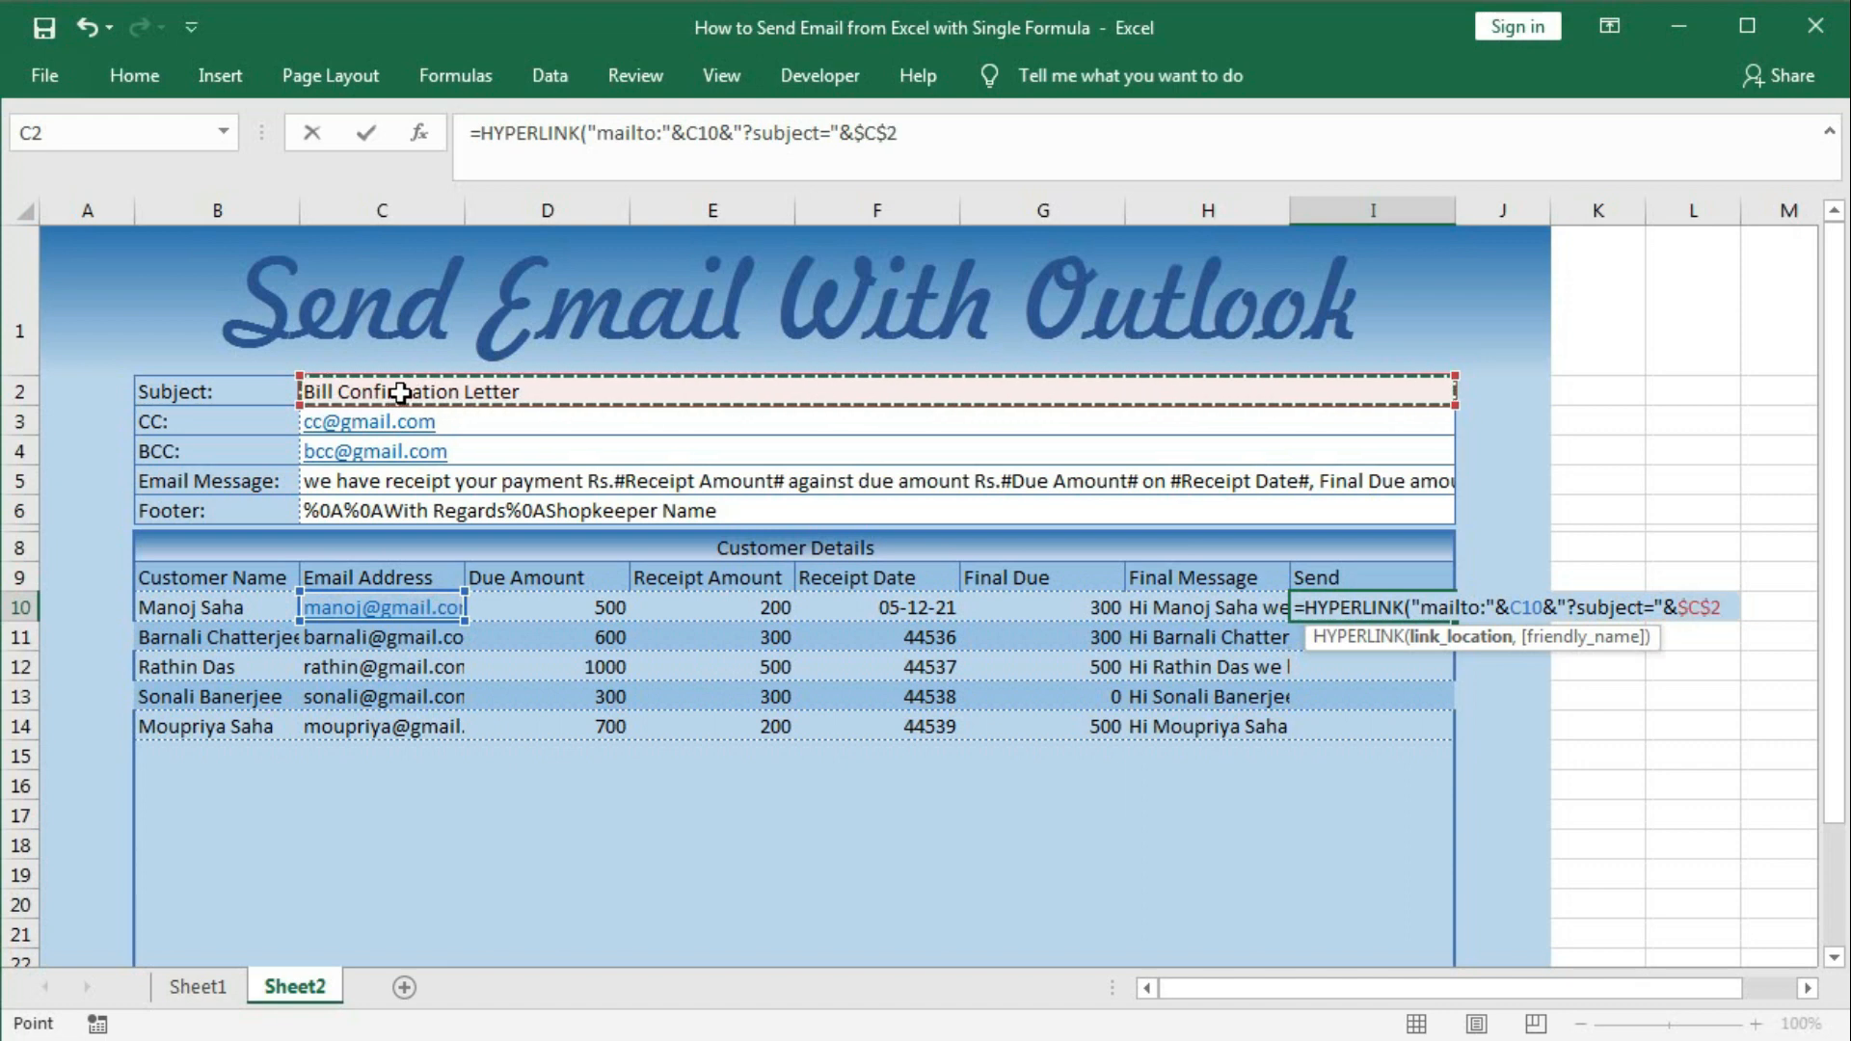
type("&")
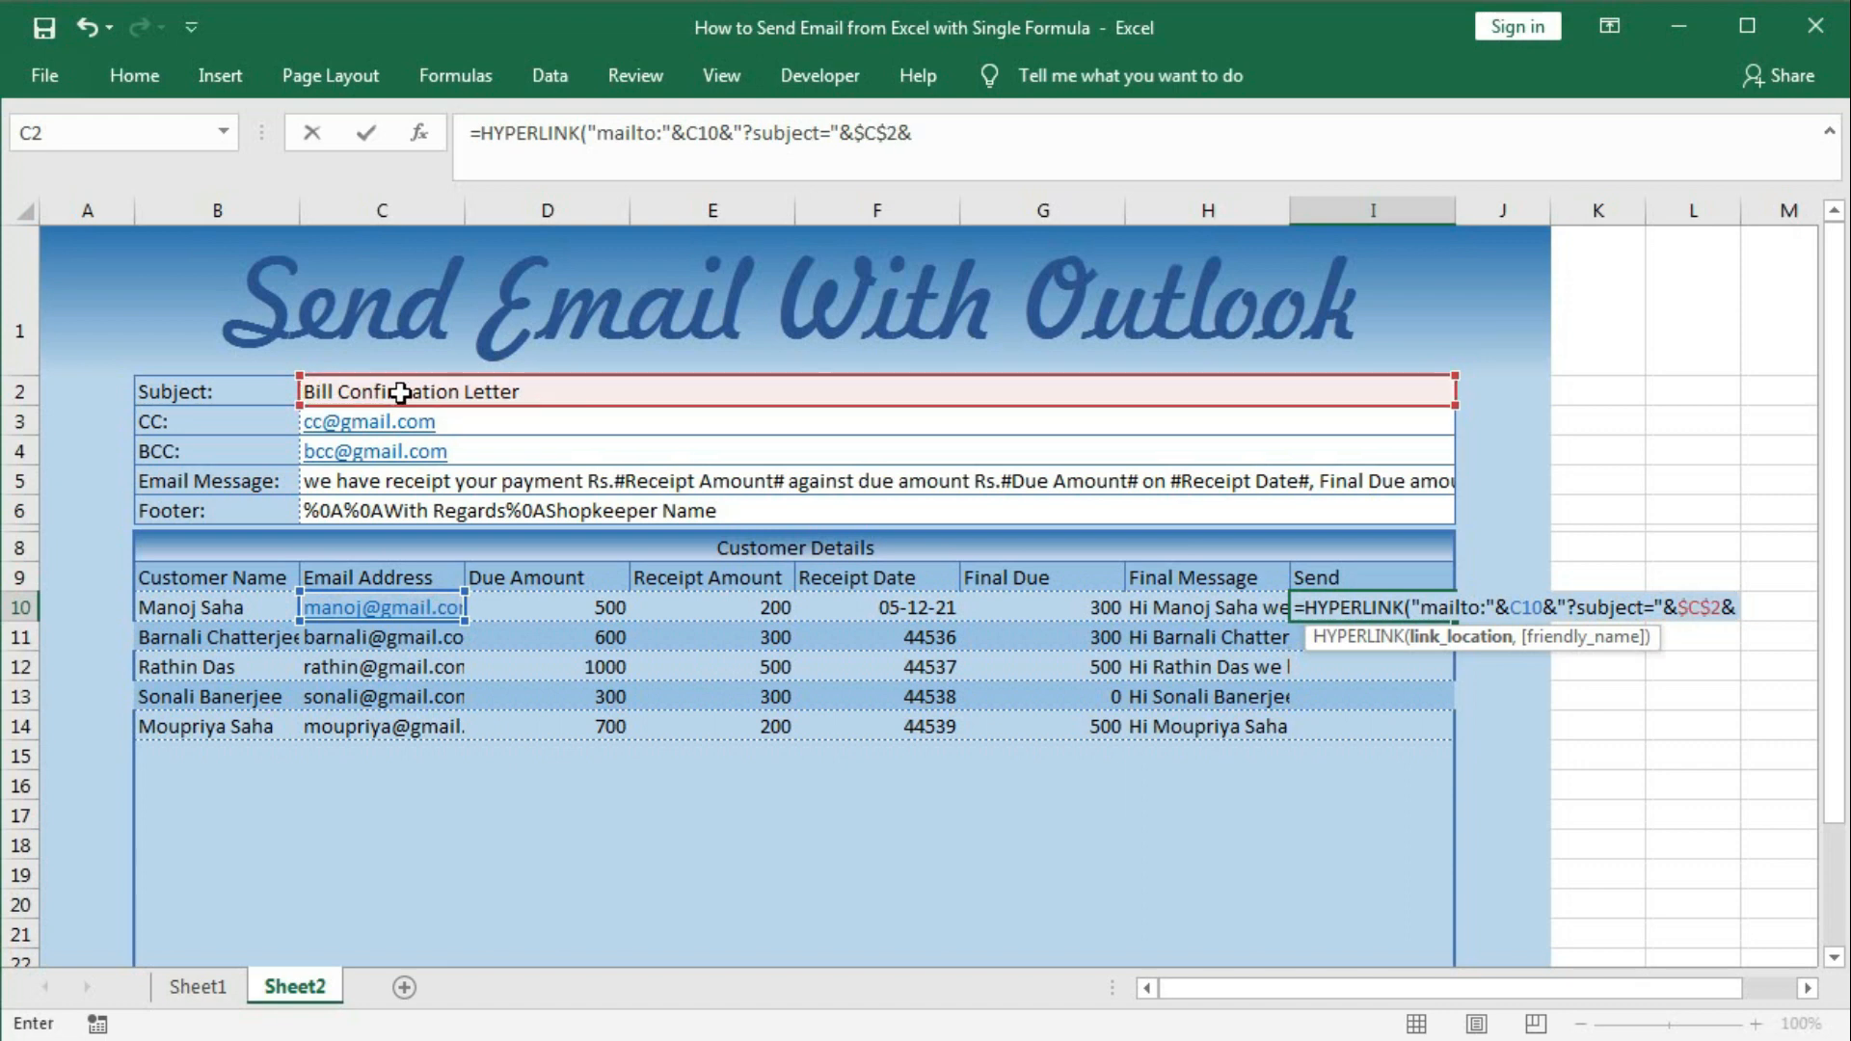
type("\"")
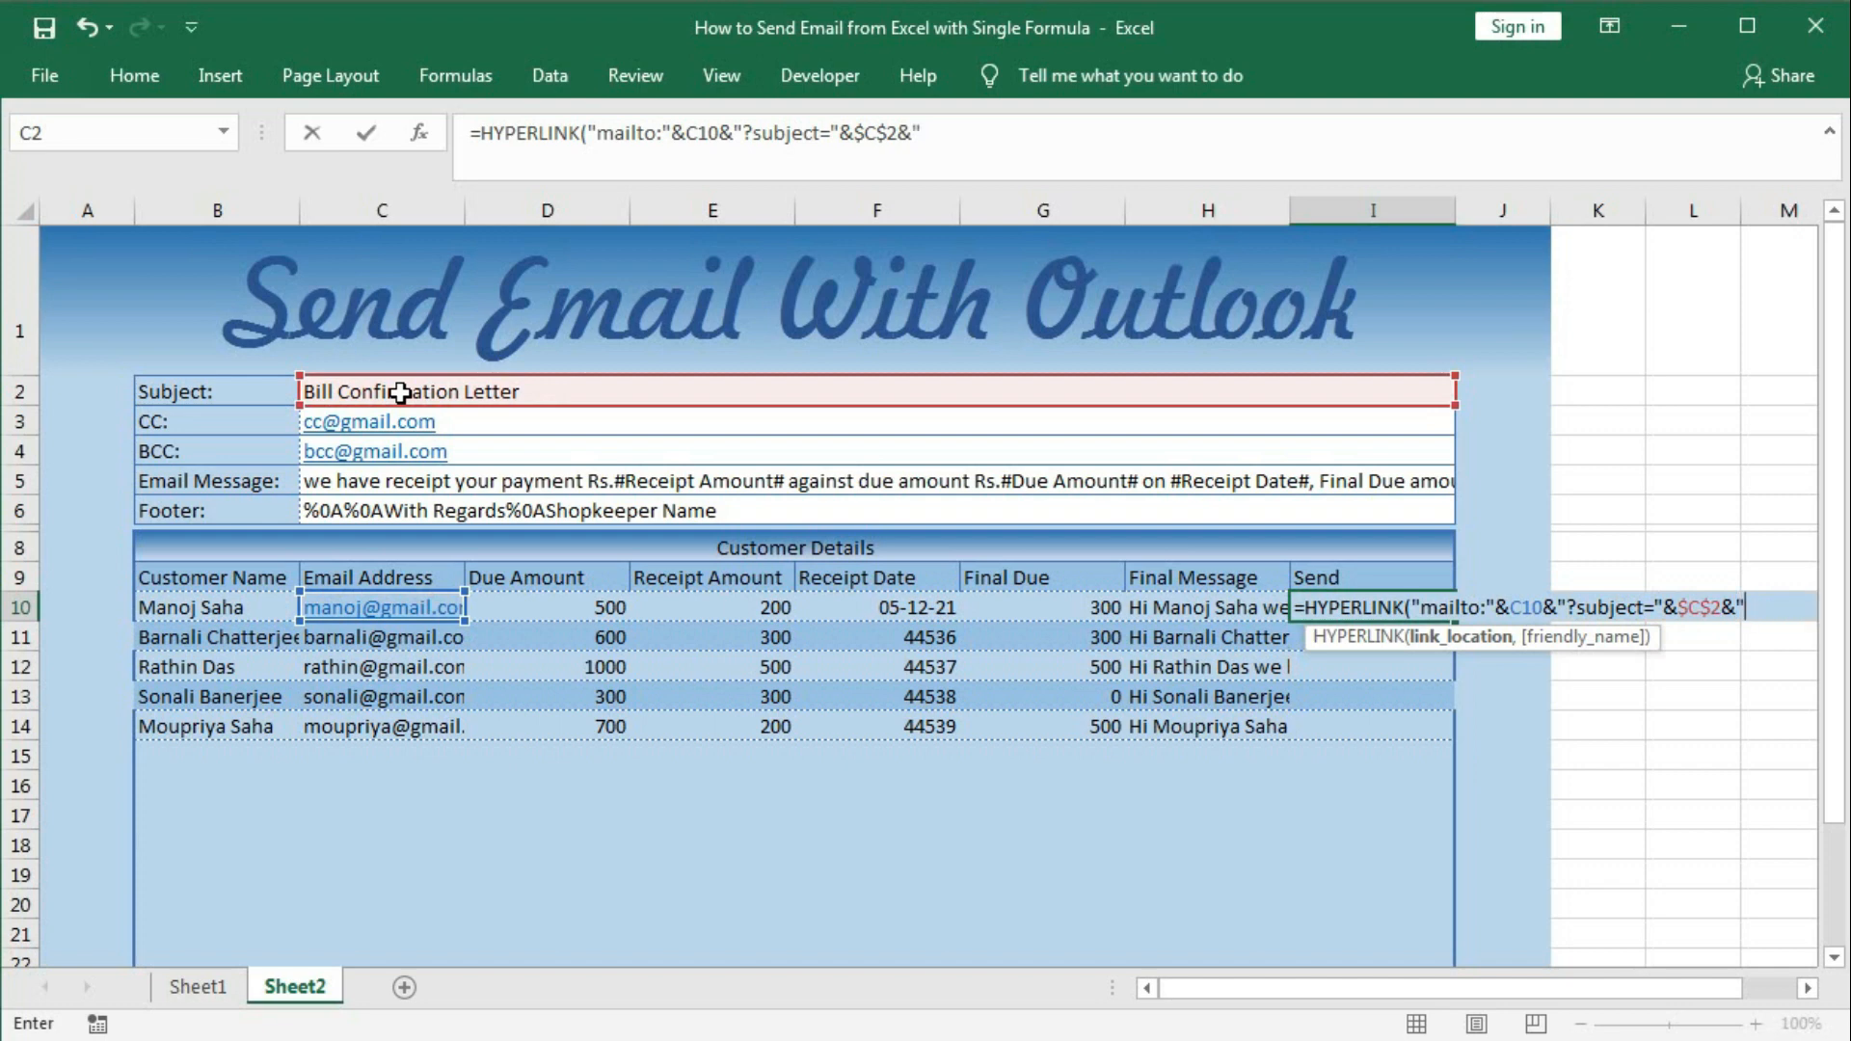
type("&cc=\"&")
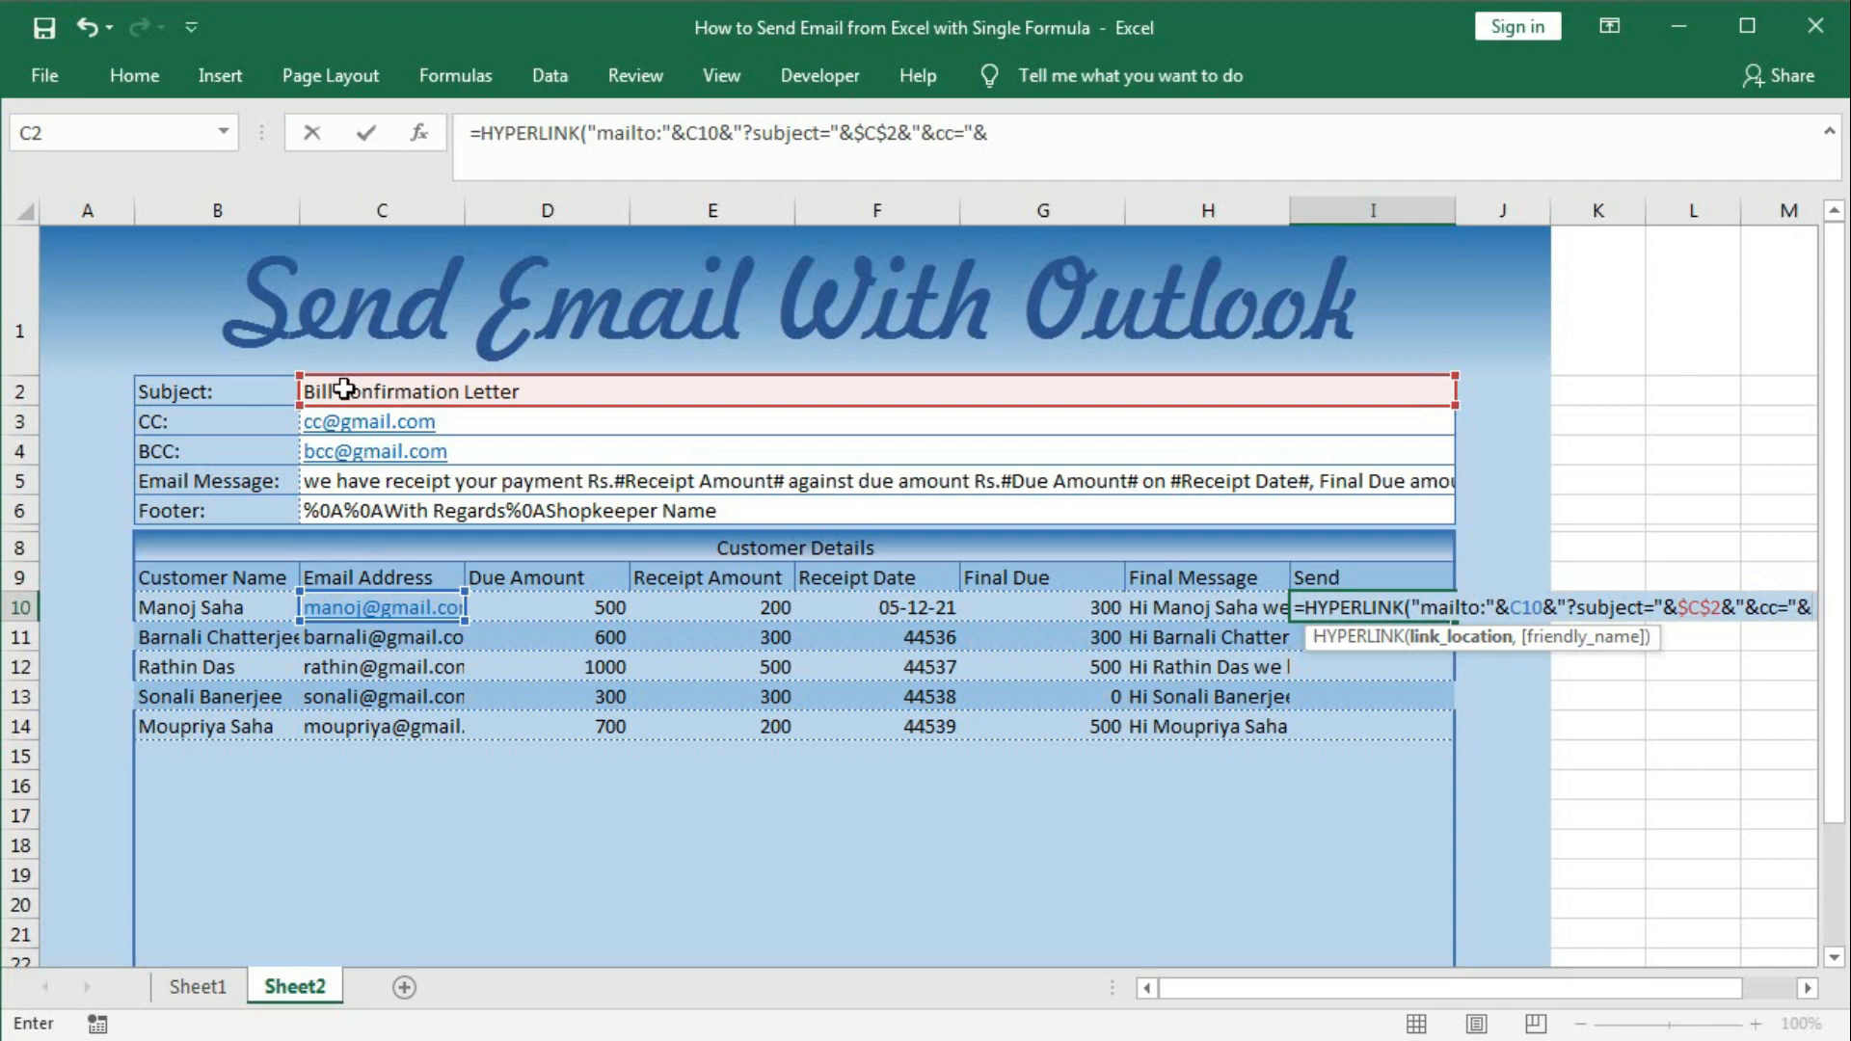
left_click(485, 424)
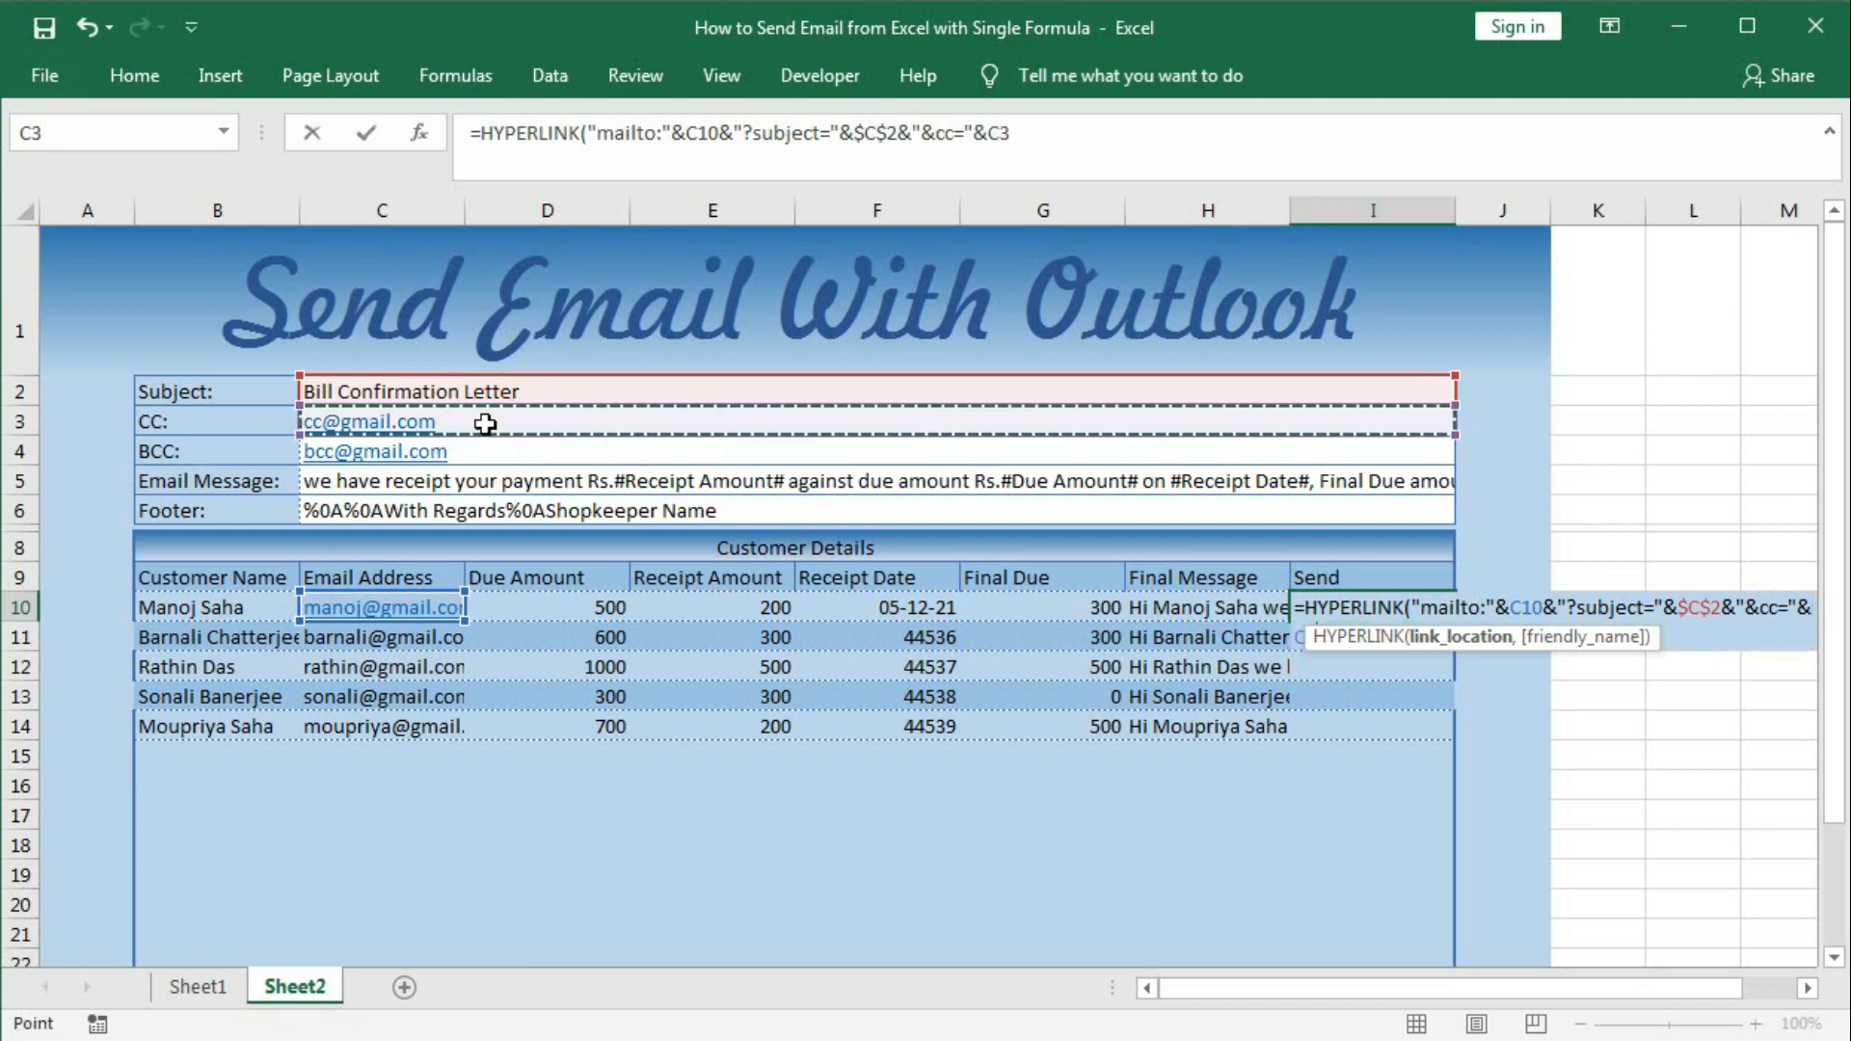
type("&")
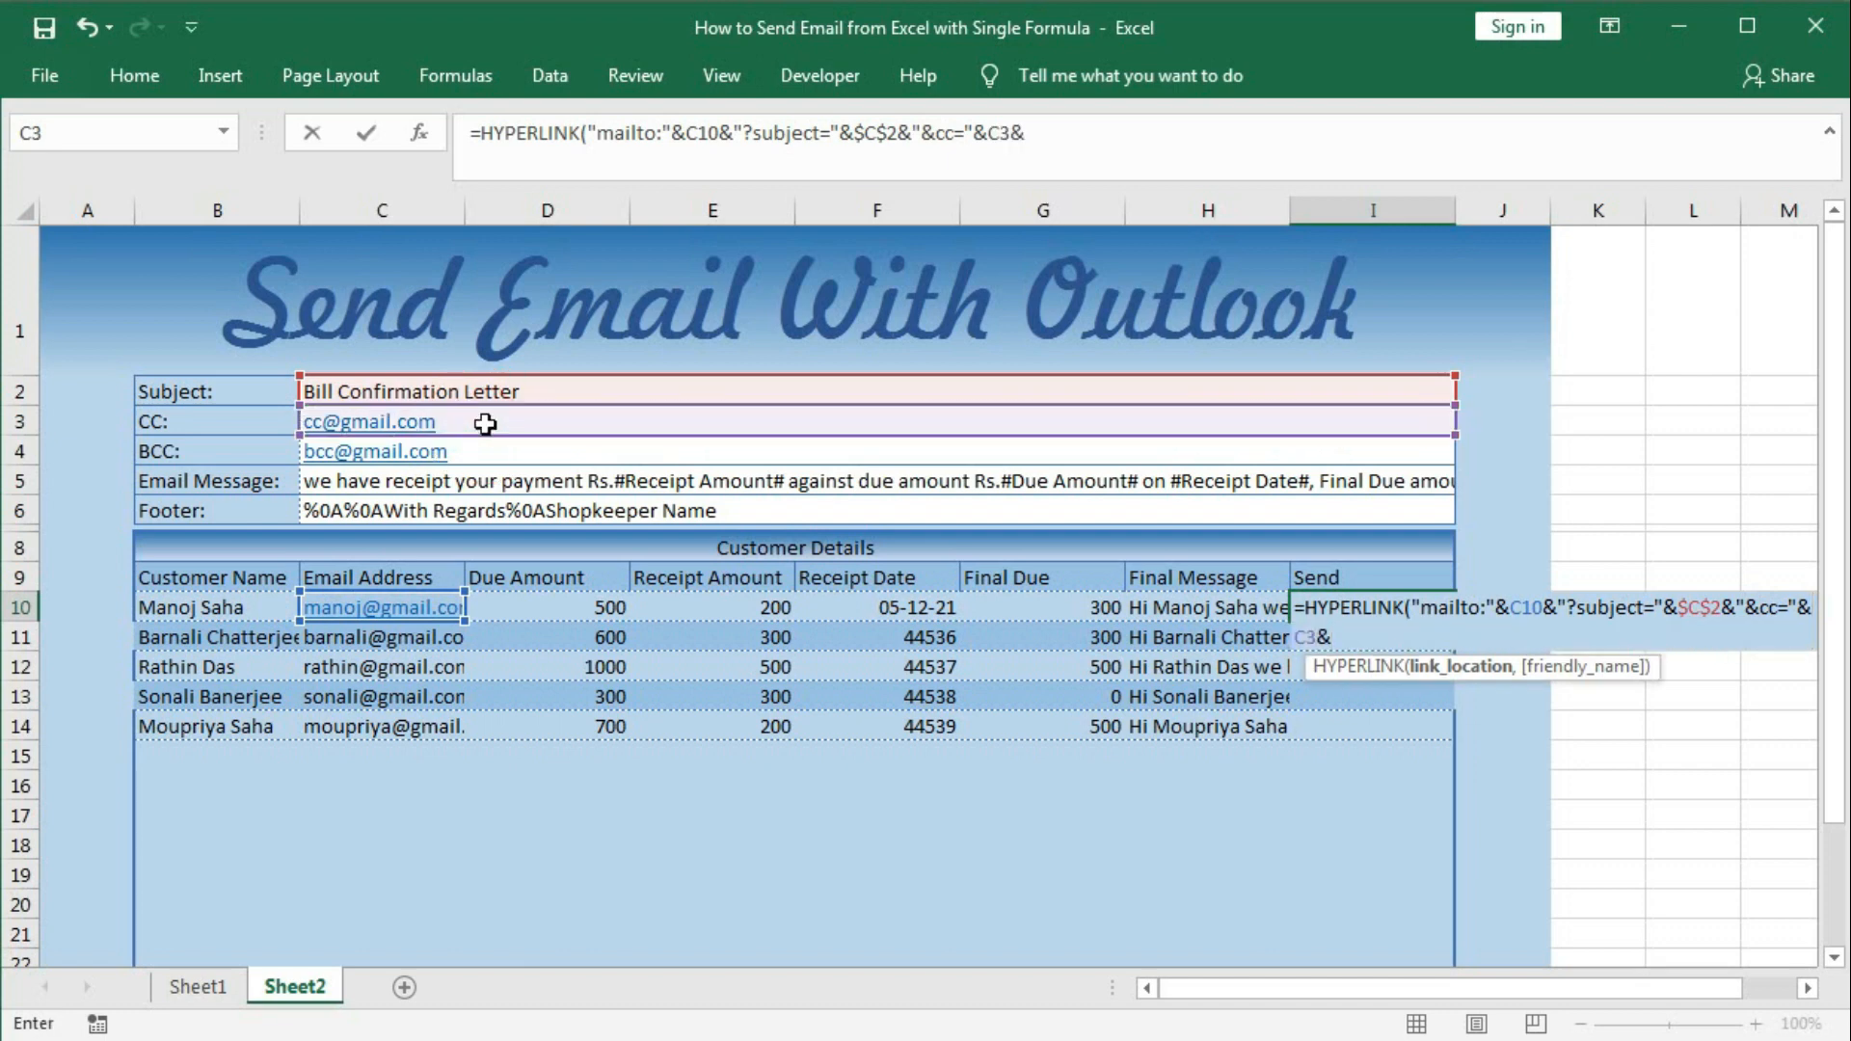
type("\"&bcc=\"")
left_click(495, 450)
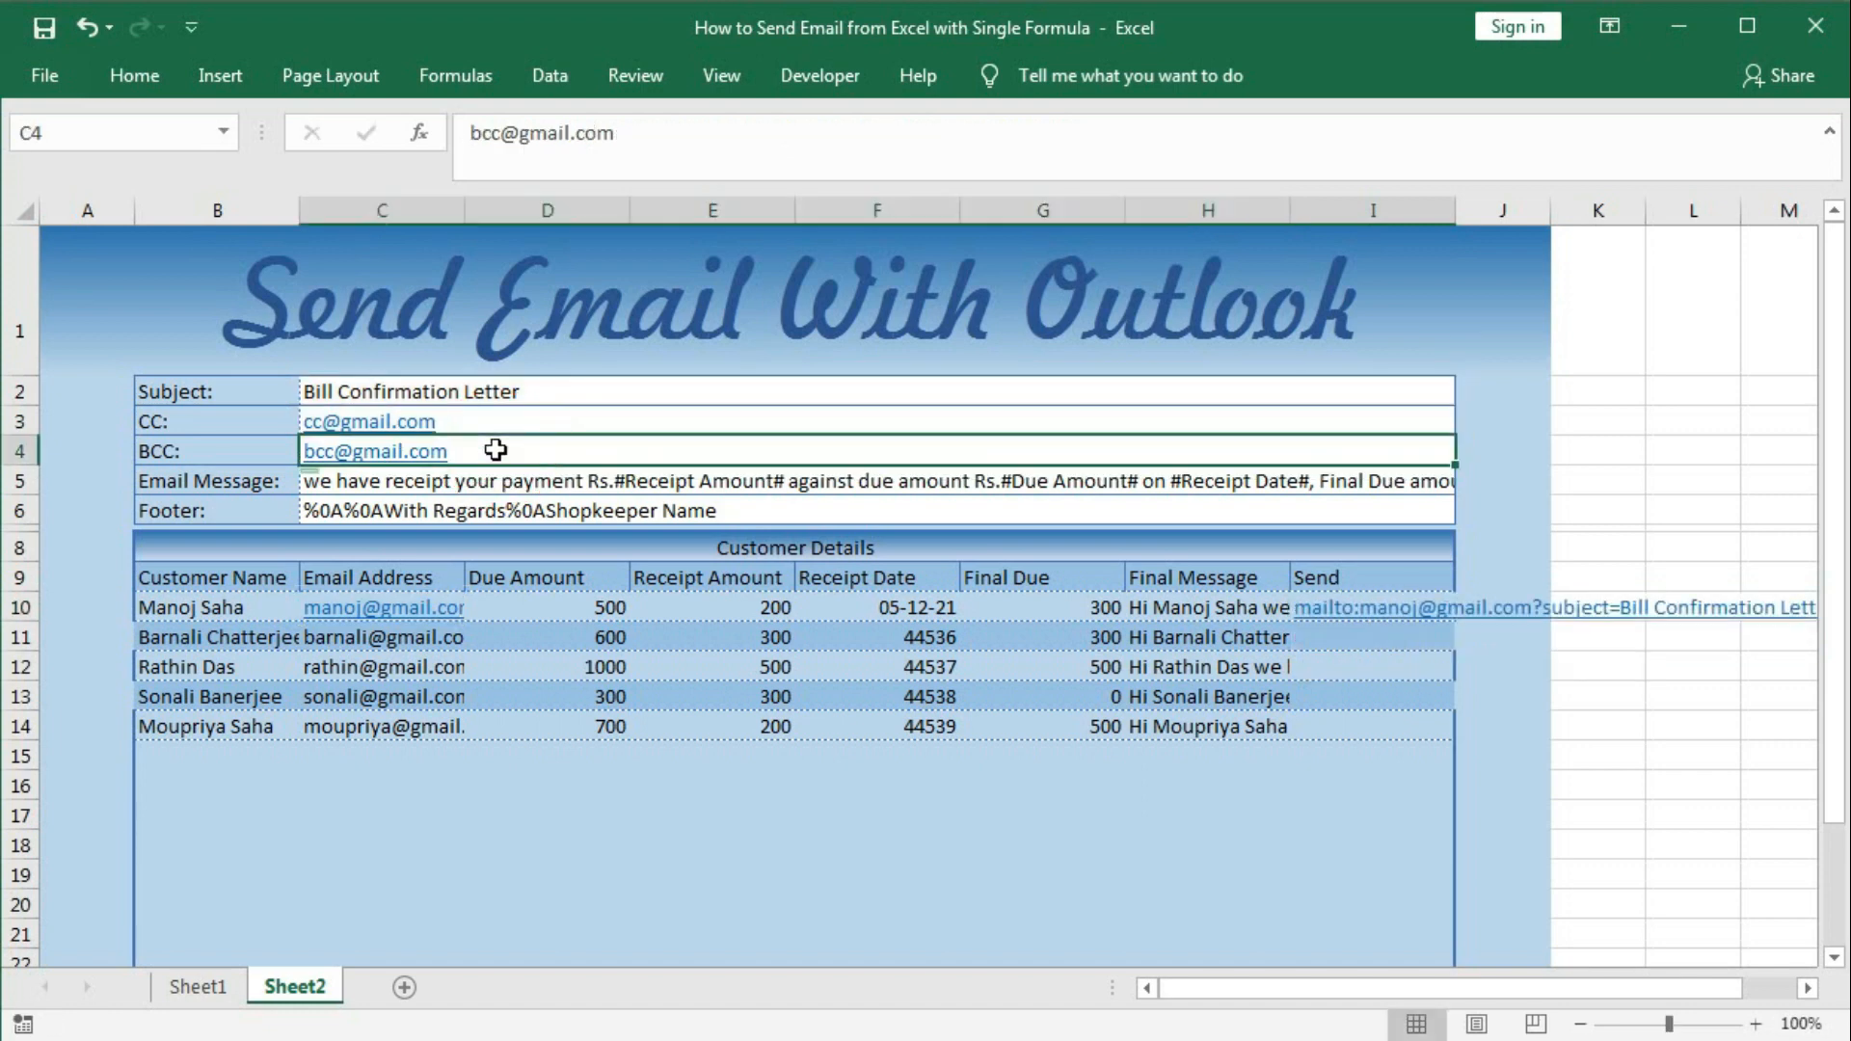
Reopen I10's link formula and append the BCC address from C4.
left_click(1342, 632)
key("Up")
key("F2")
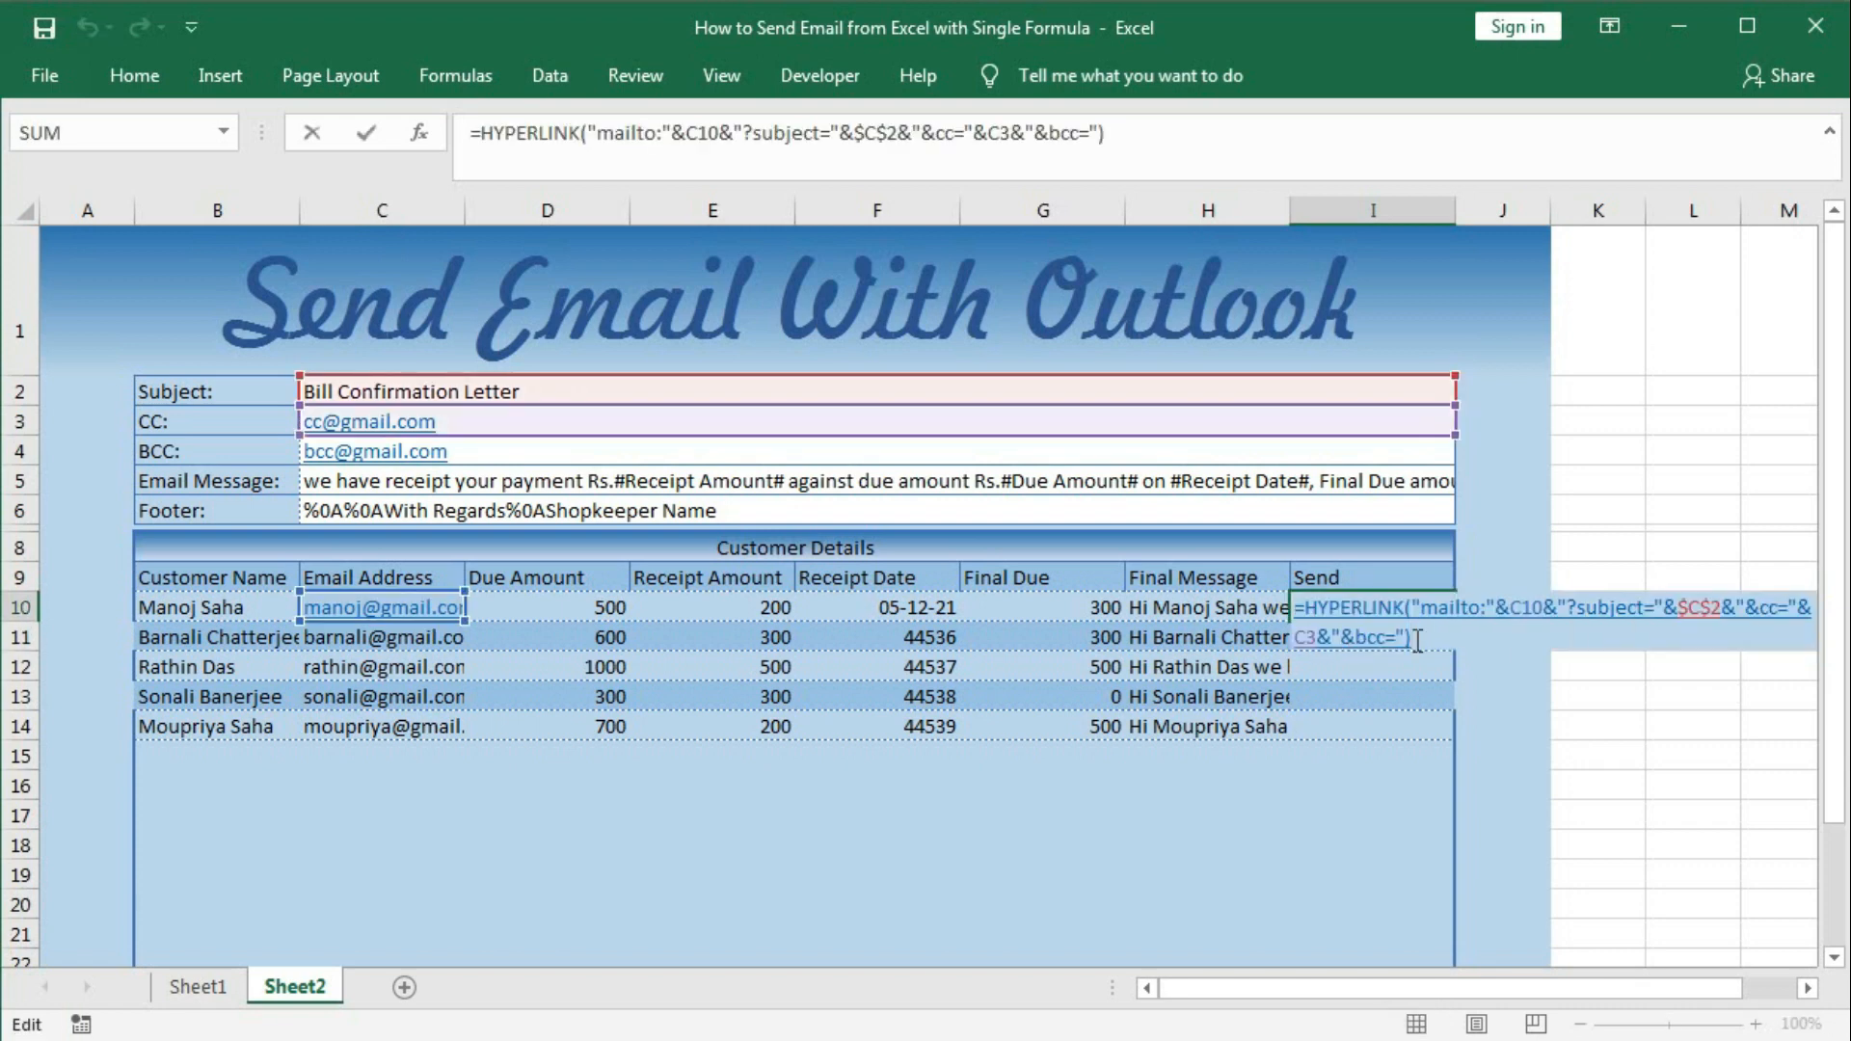
key("BackSpace")
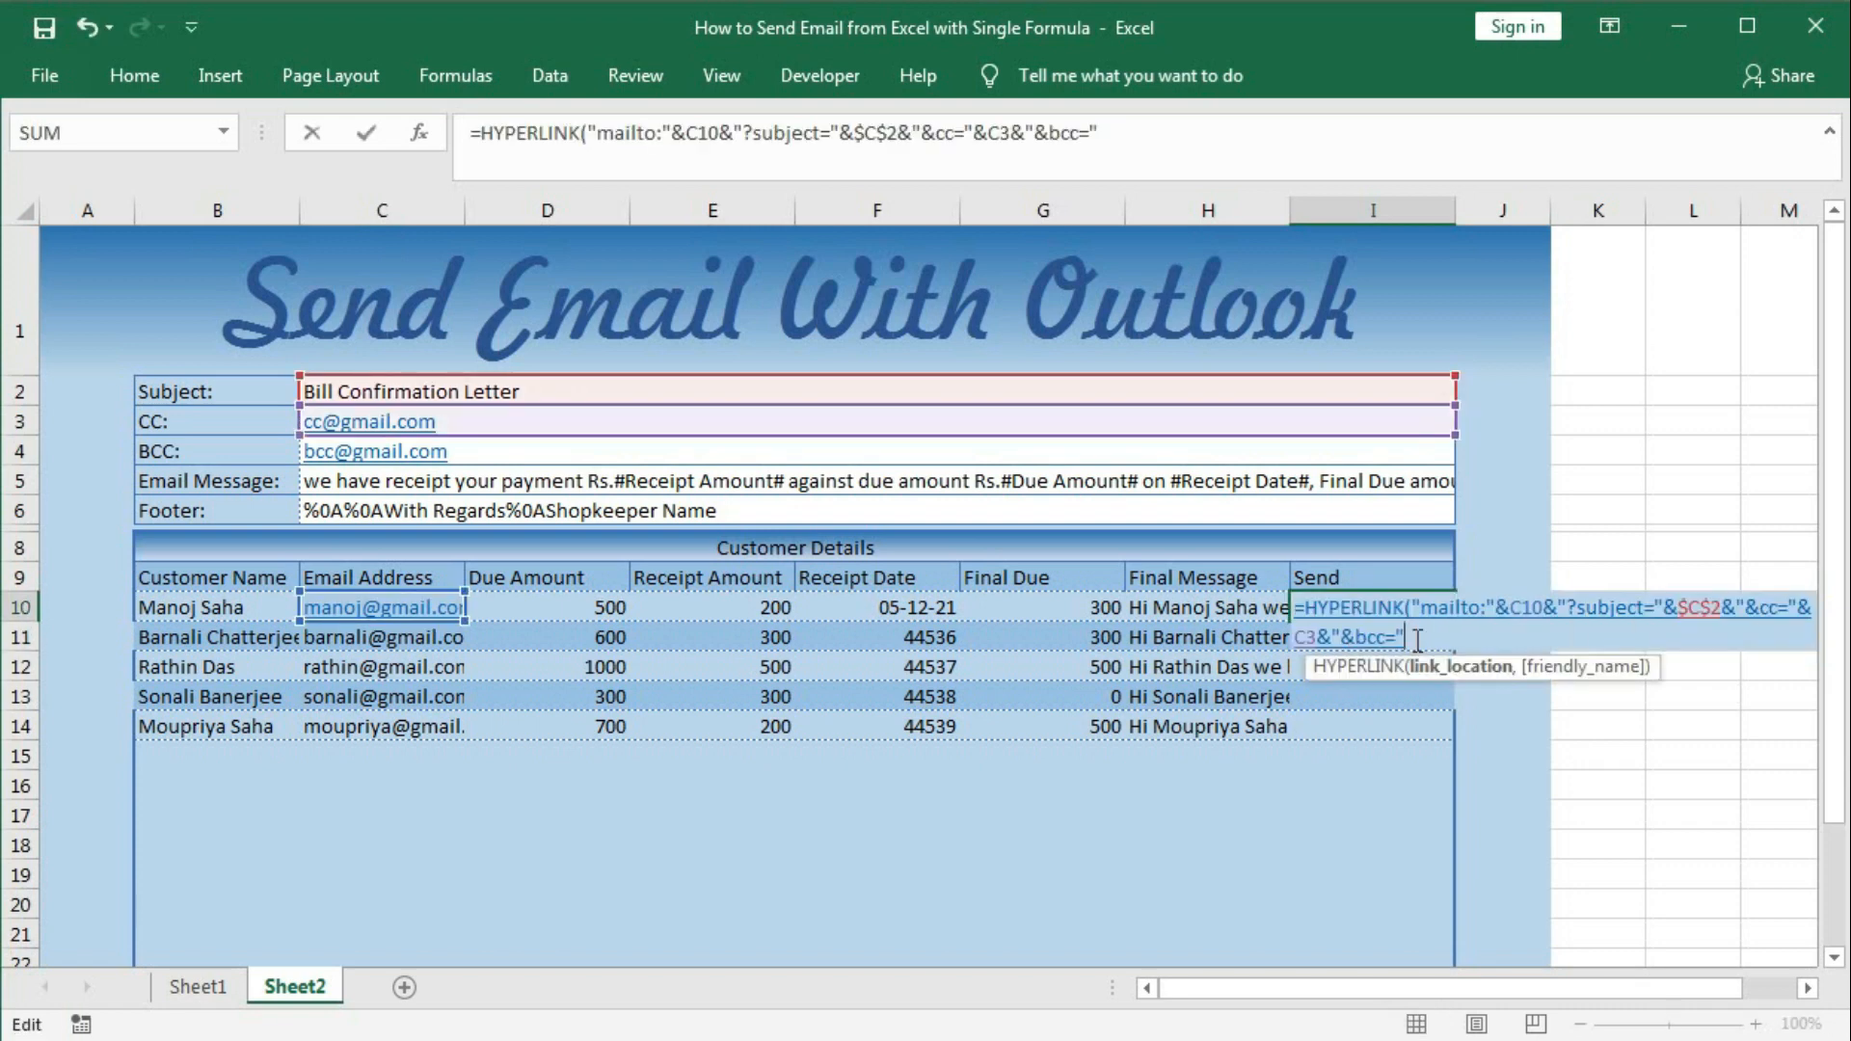
type("&")
left_click(496, 450)
left_click(501, 452)
type("&")
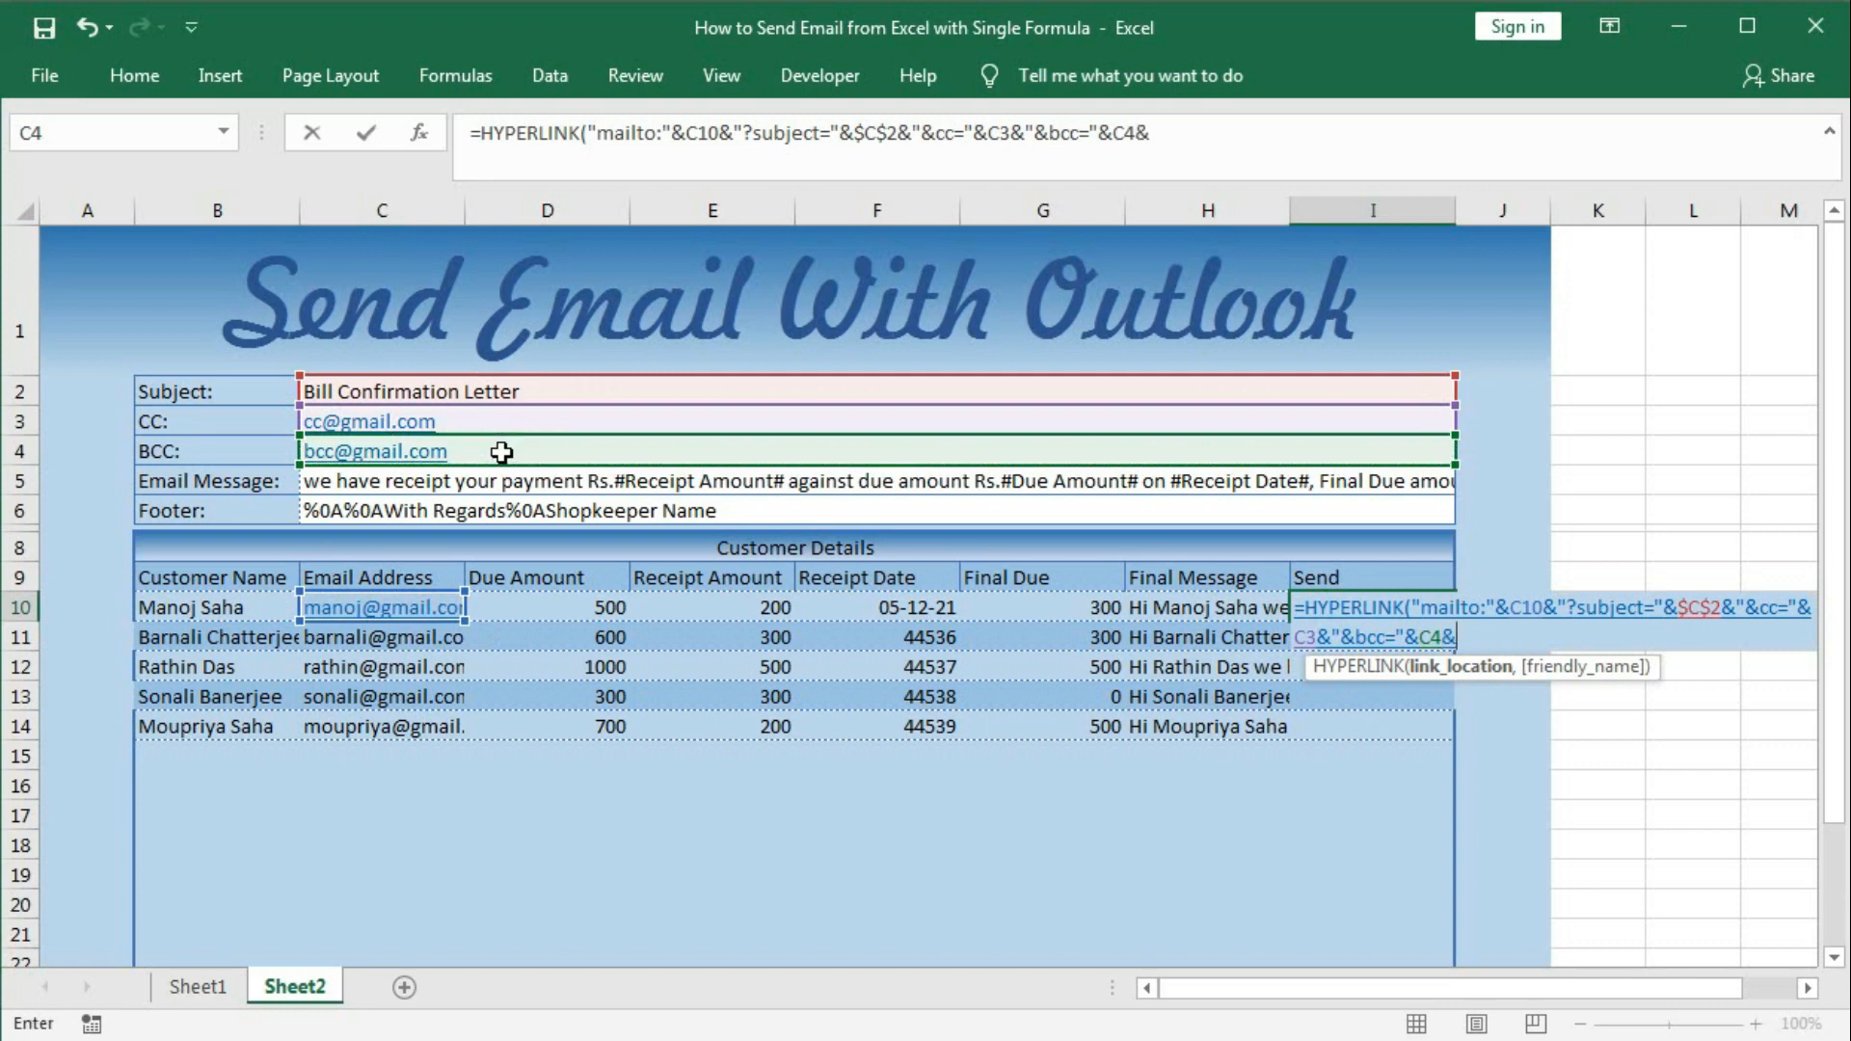
type("\"&")
Add H10's message as the body and "Send" as the link text.
type("body")
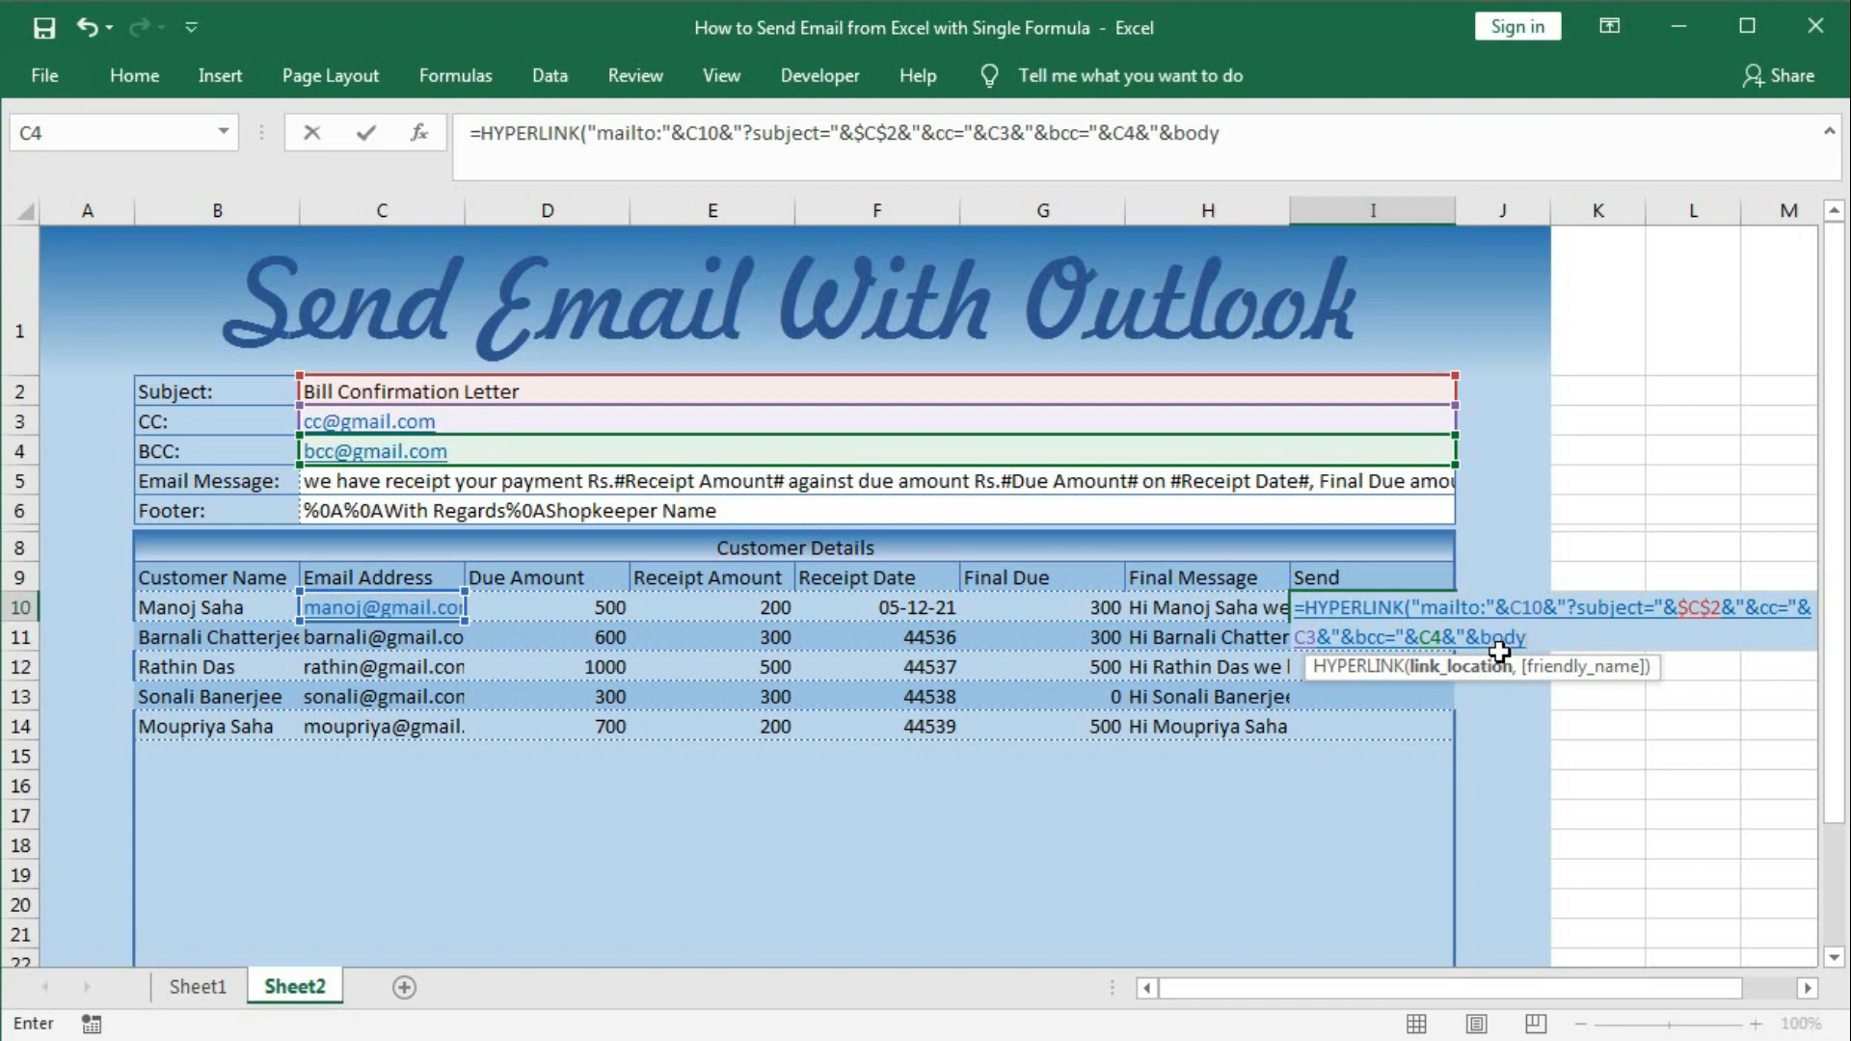
type("=\"&")
left_click(1166, 607)
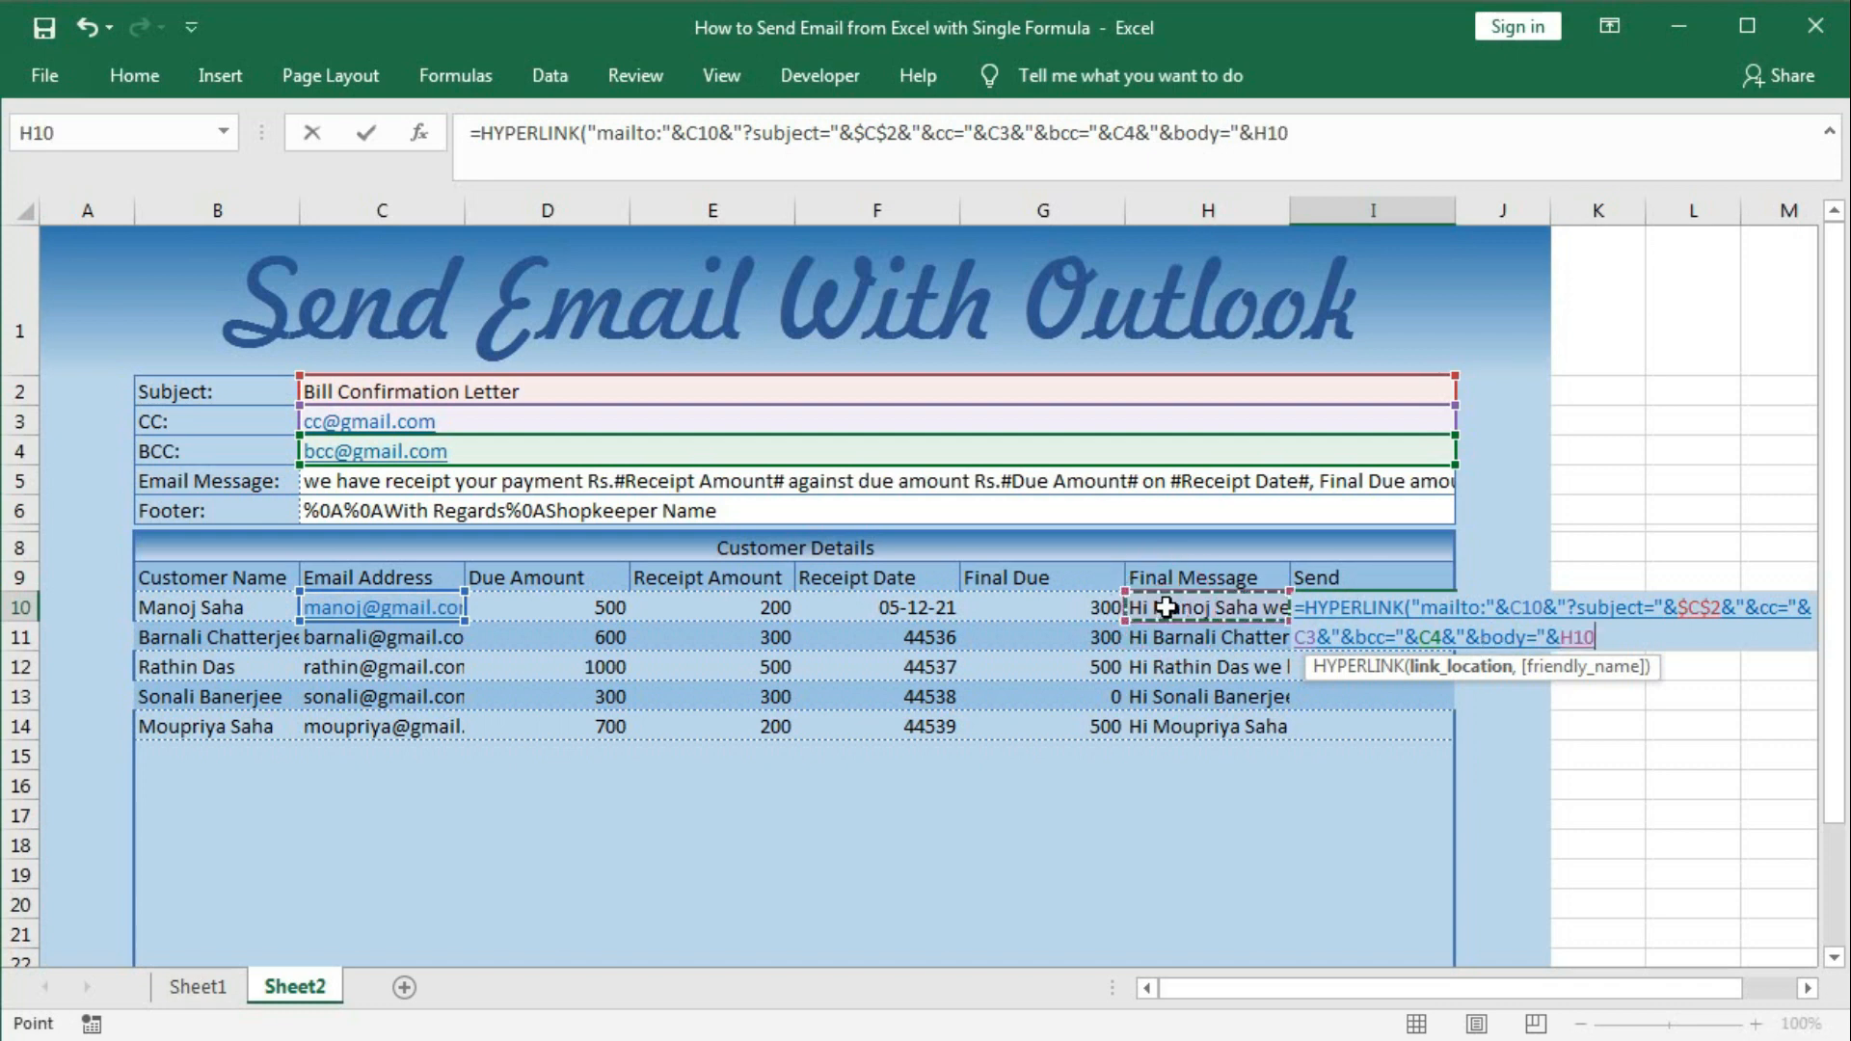
type(",")
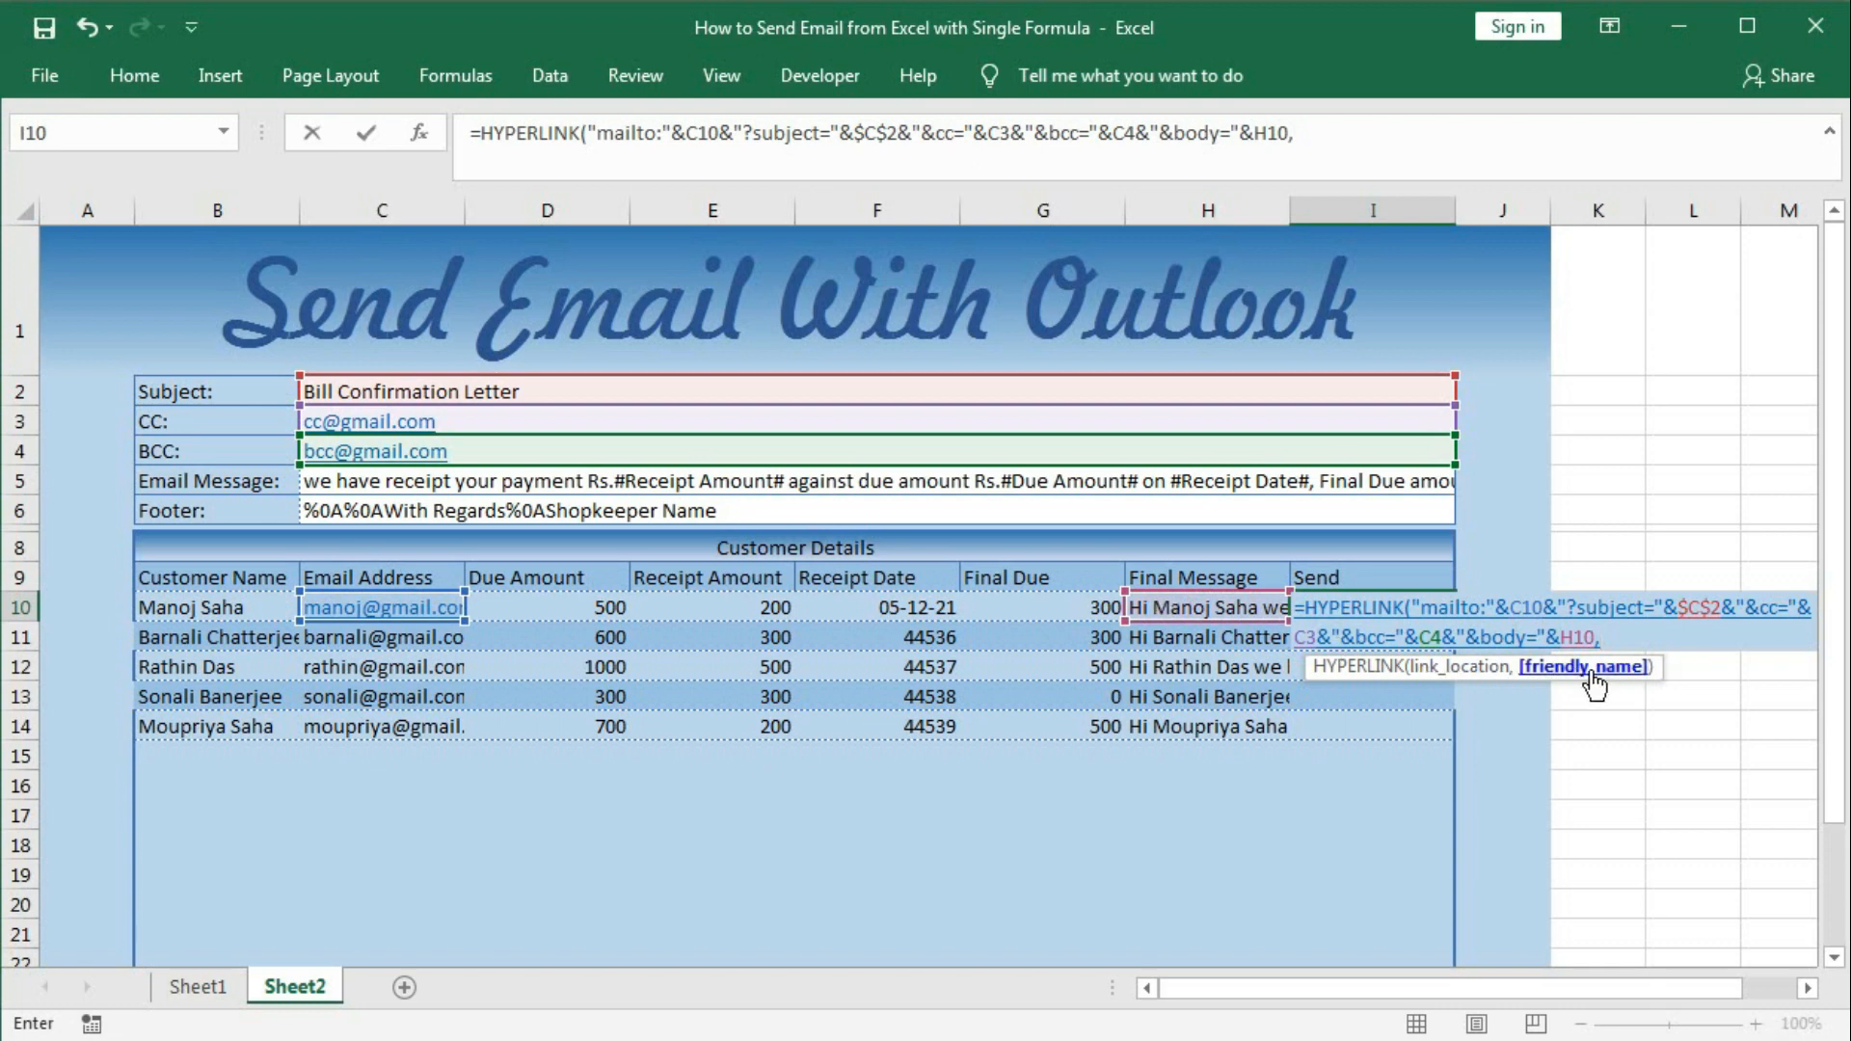
type("Send")
key("BackSpace")
key("BackSpace")
key("BackSpace")
key("BackSpace")
type("\"Send\")")
key("Return")
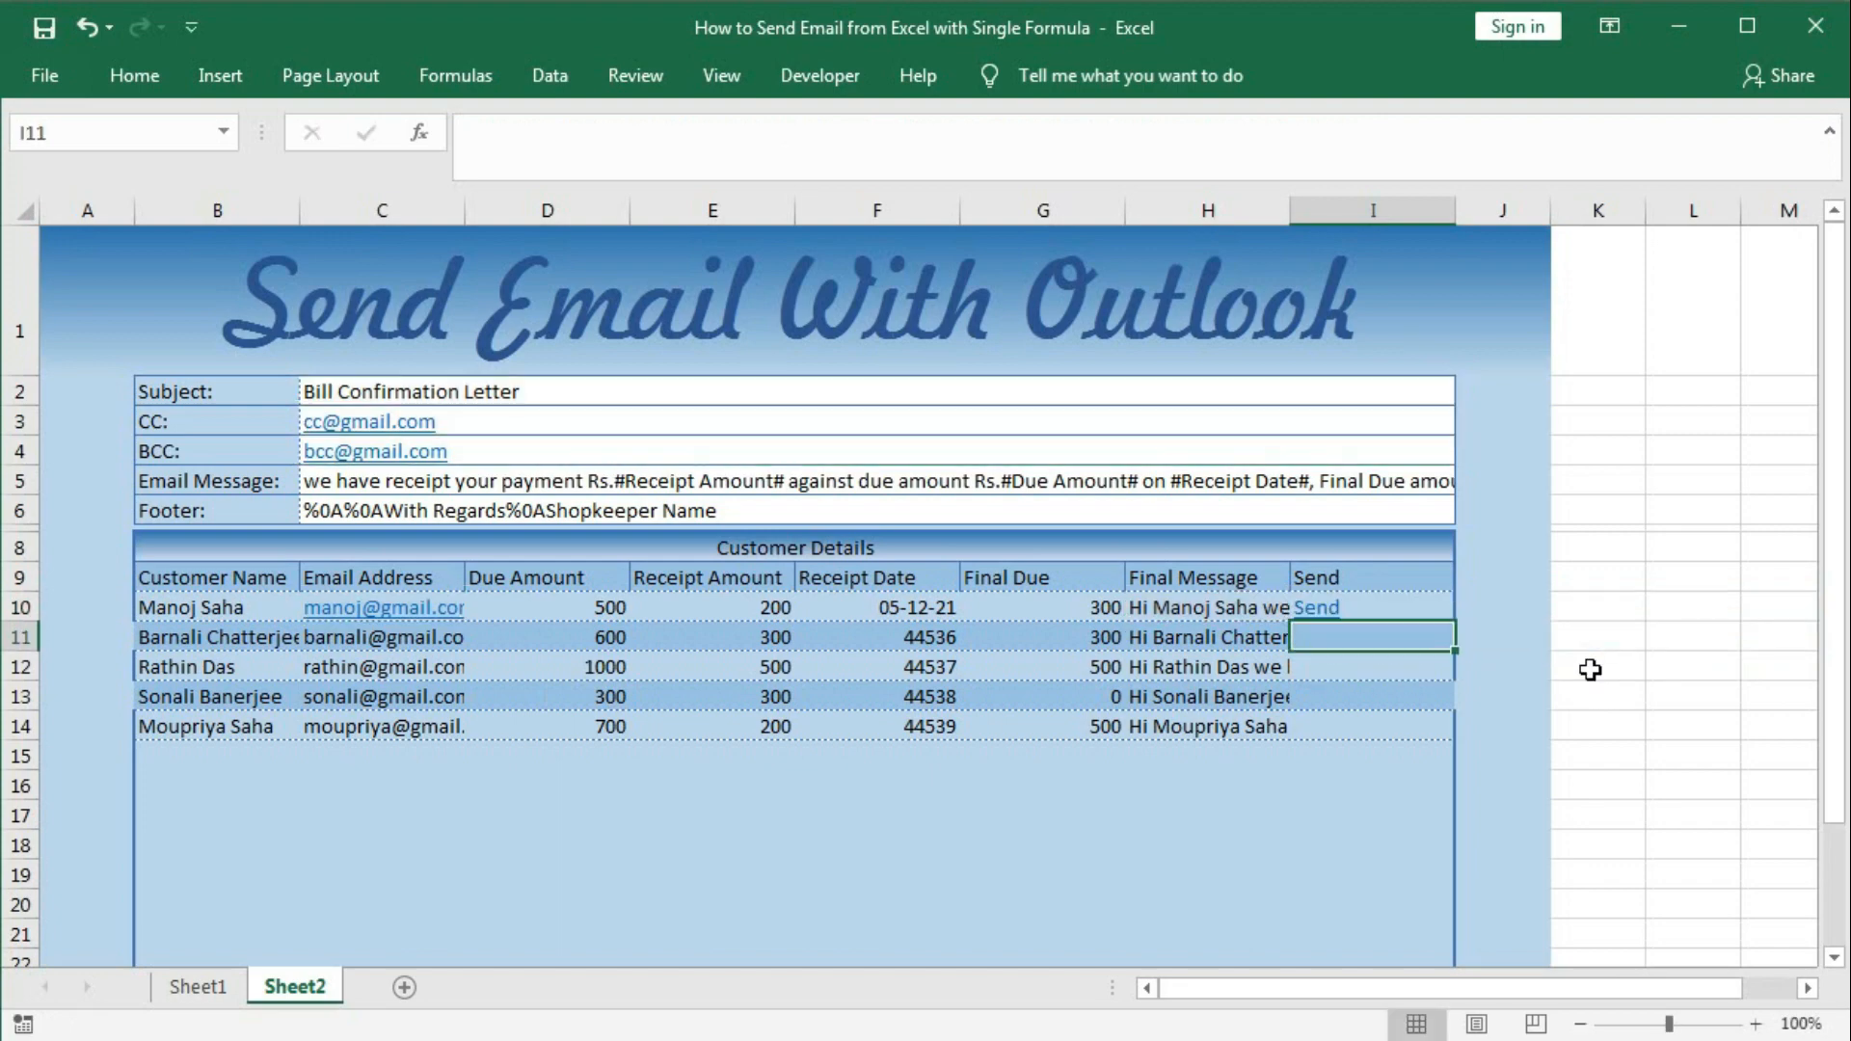
Centre the contents of the Send column cells from I10 downward.
left_click_drag(1425, 611, 1407, 1012)
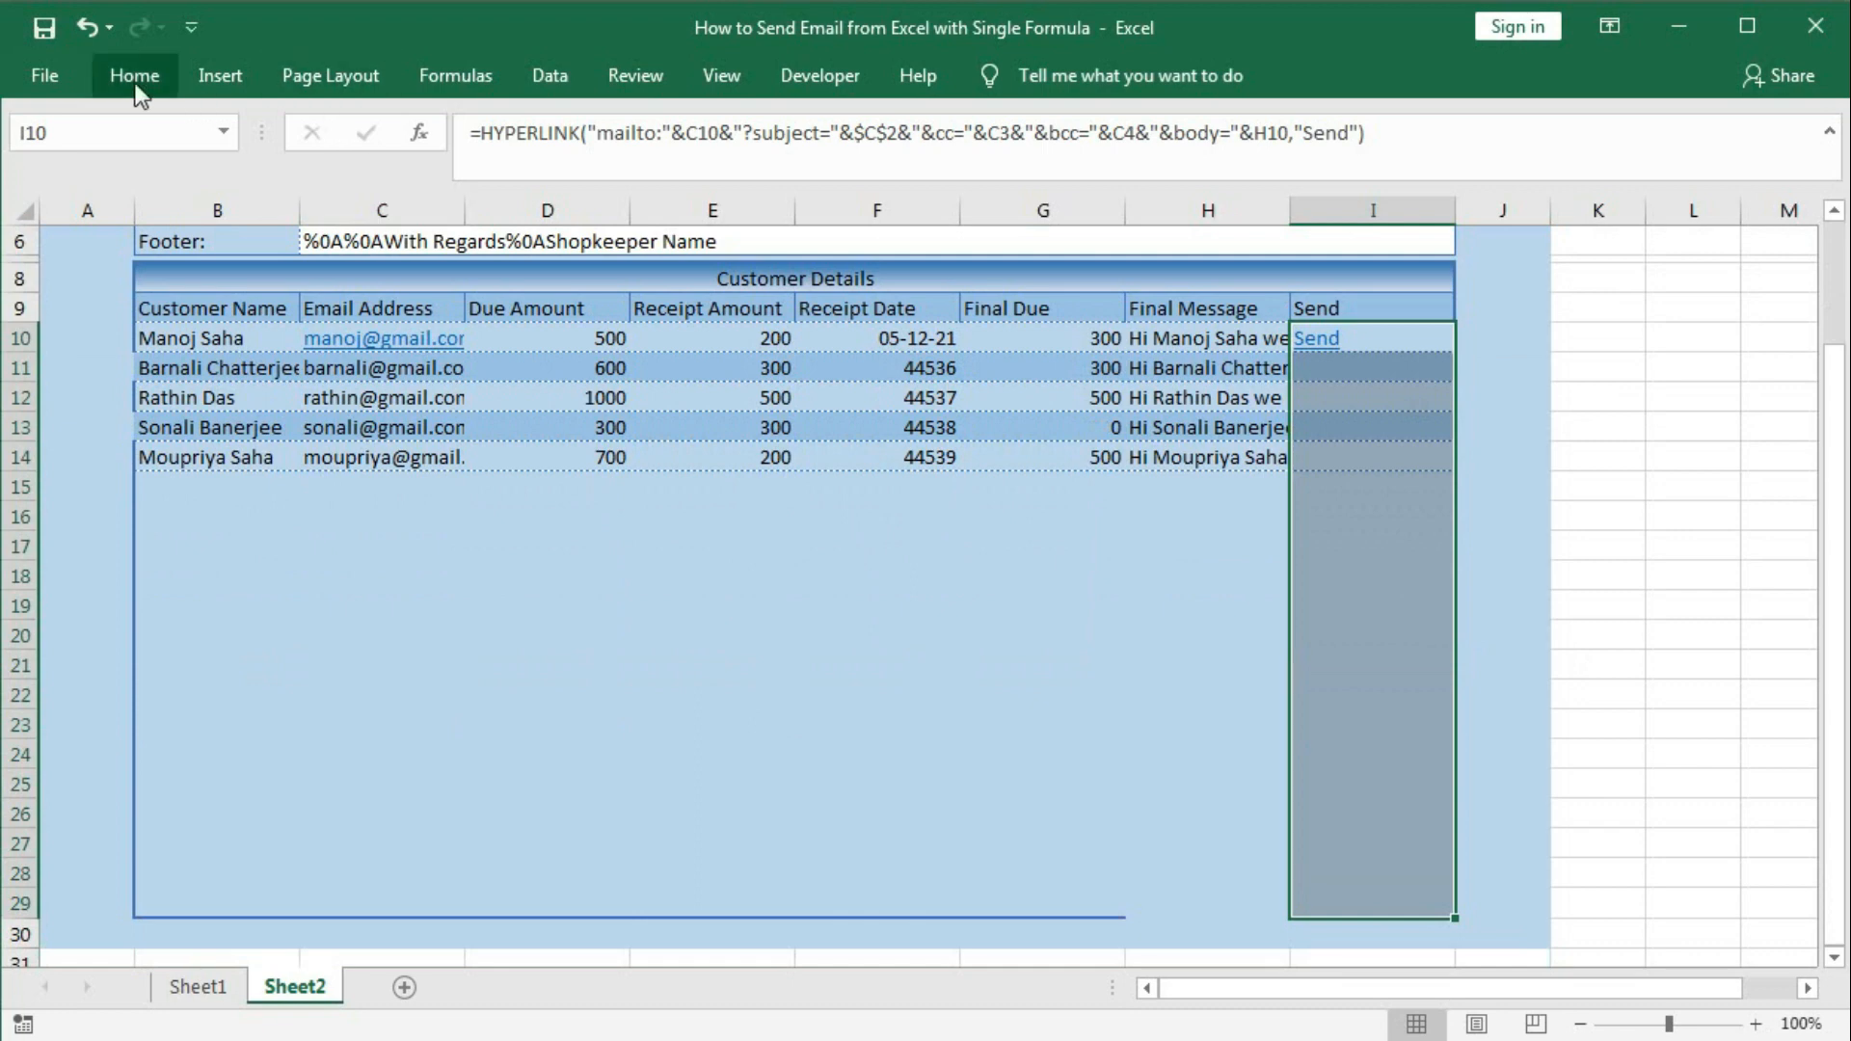
left_click(133, 76)
left_click(518, 177)
scroll(1651, 543, "up", 2)
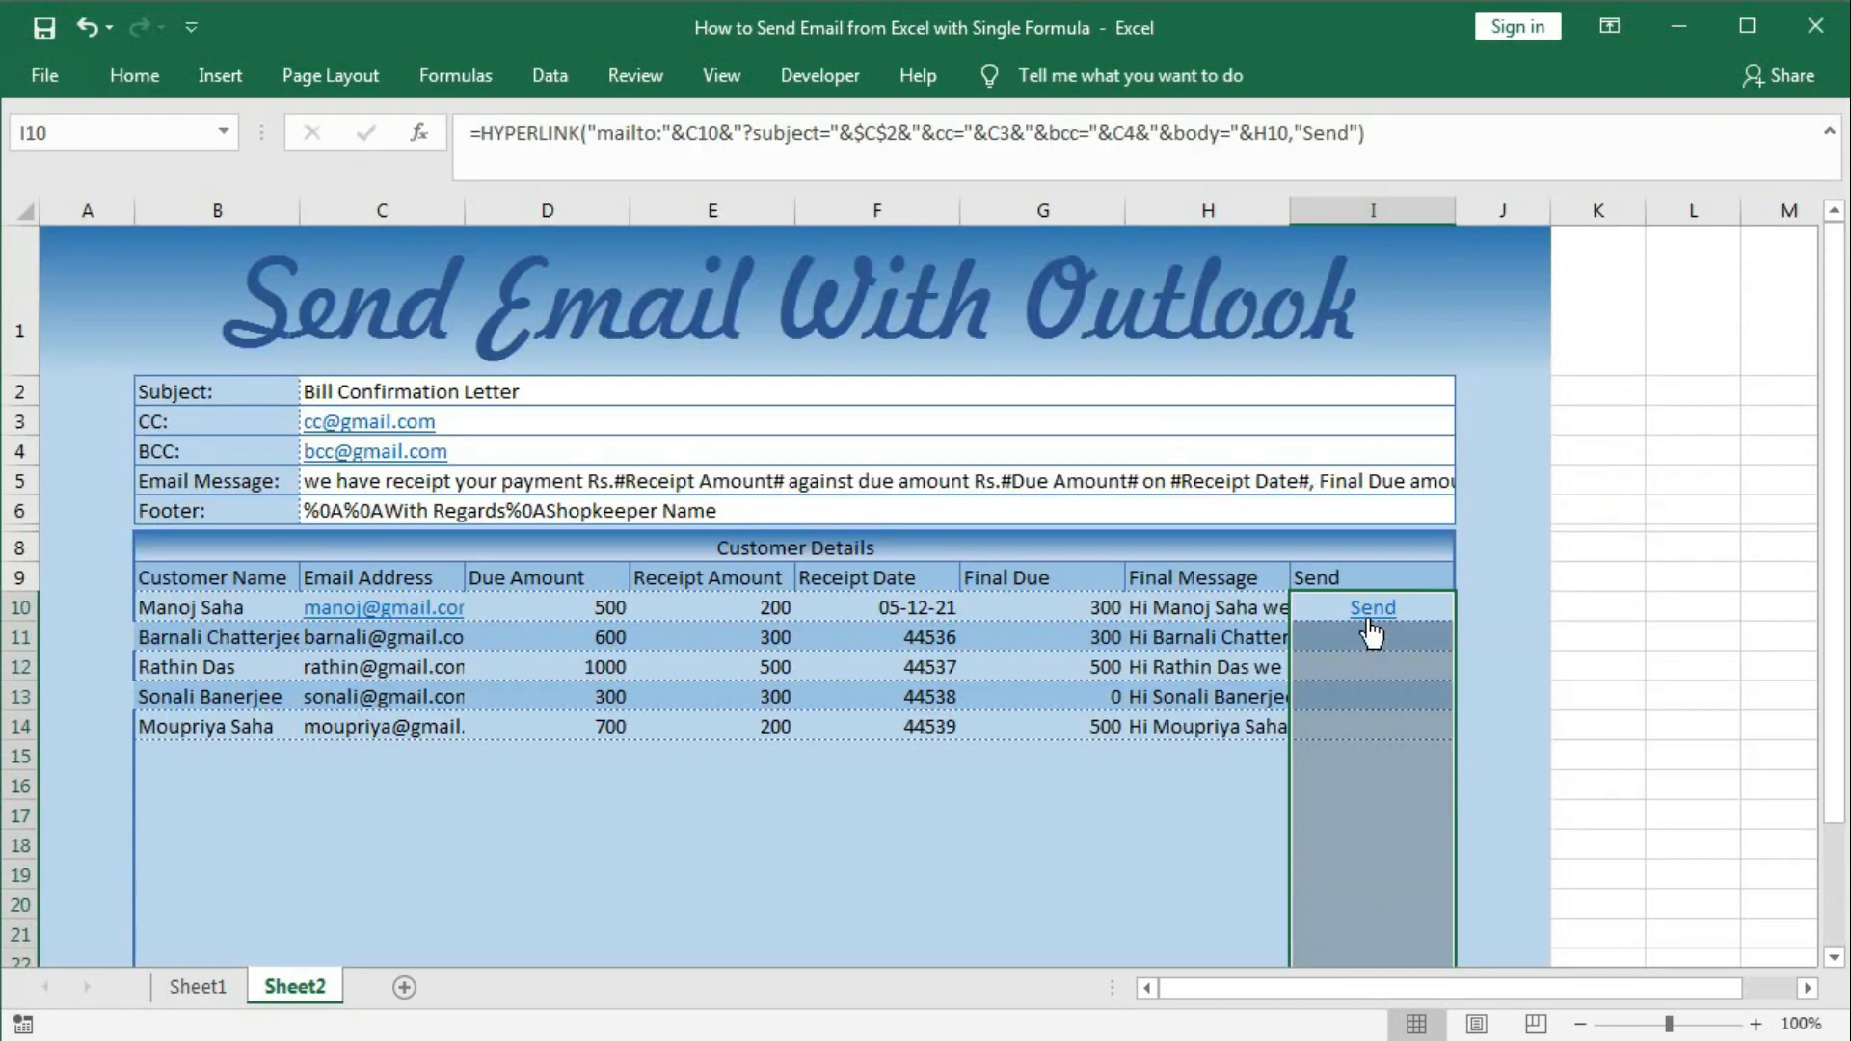
Copy the I10 link formula down column I to row 29.
left_click(1432, 617)
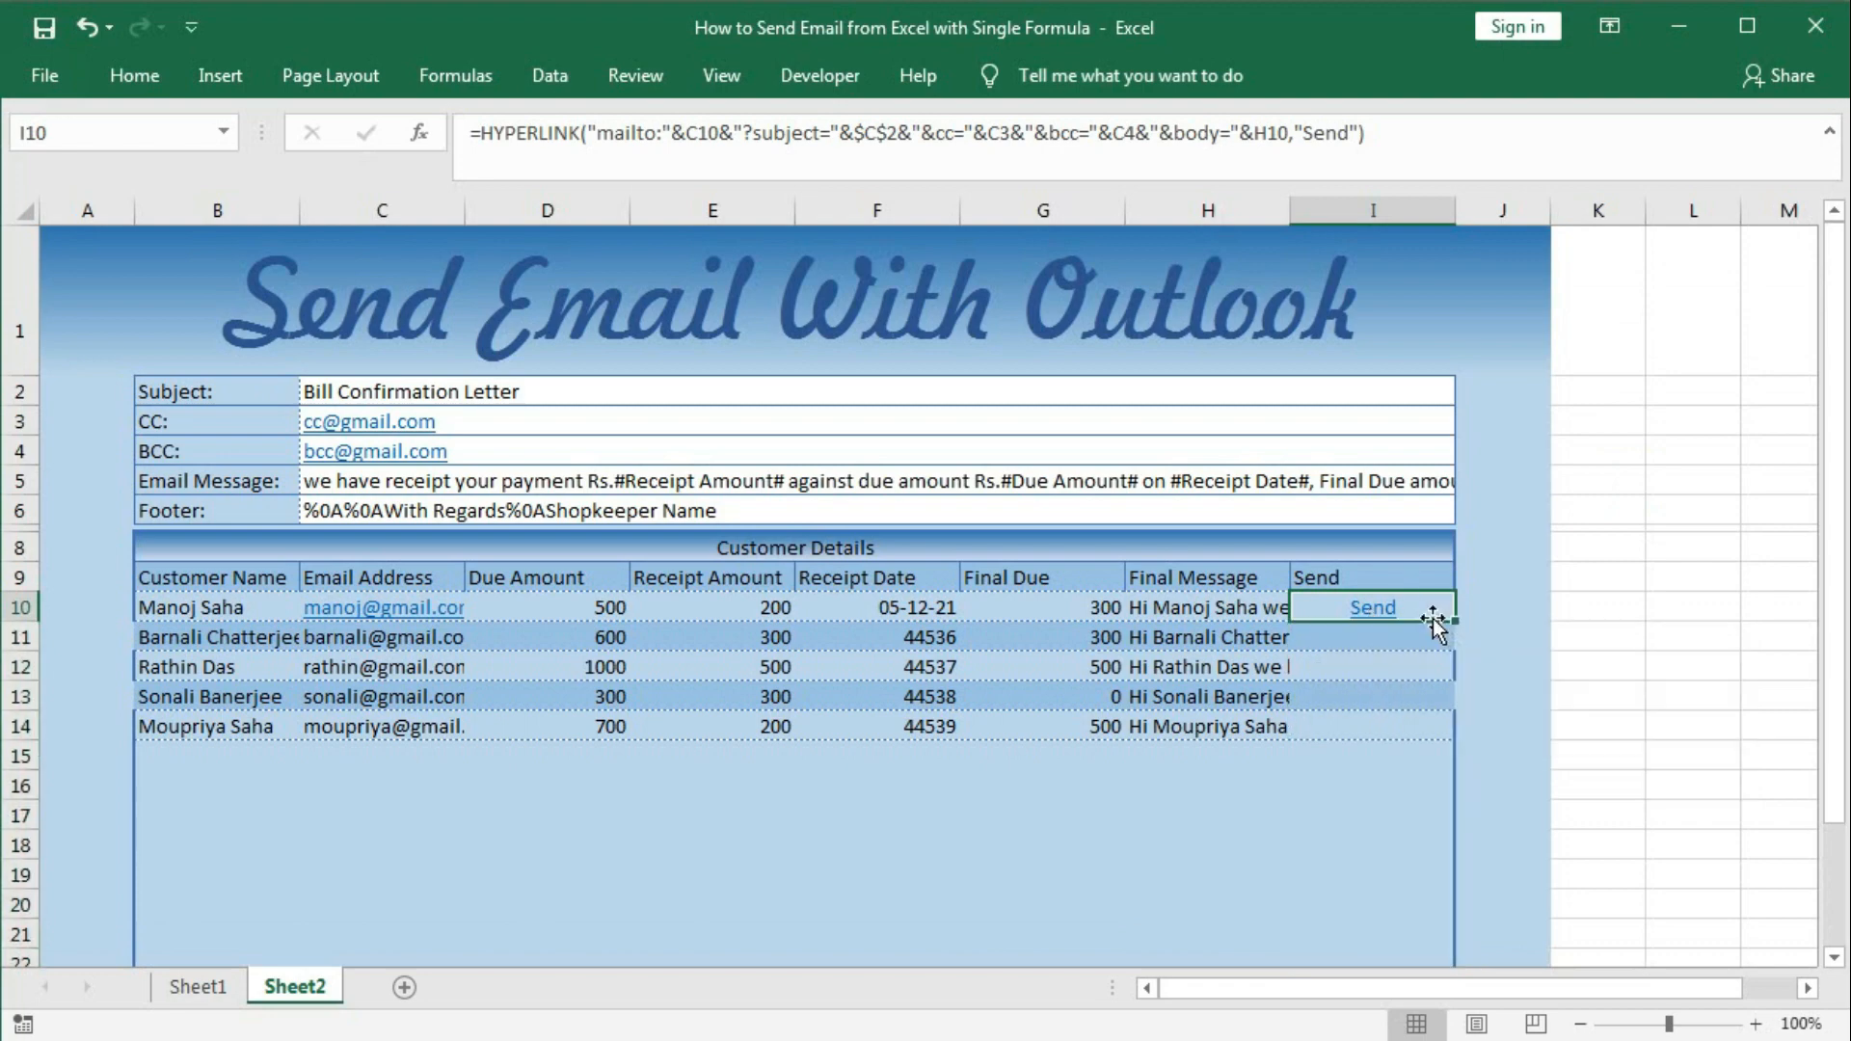
left_click_drag(1452, 624, 1396, 901)
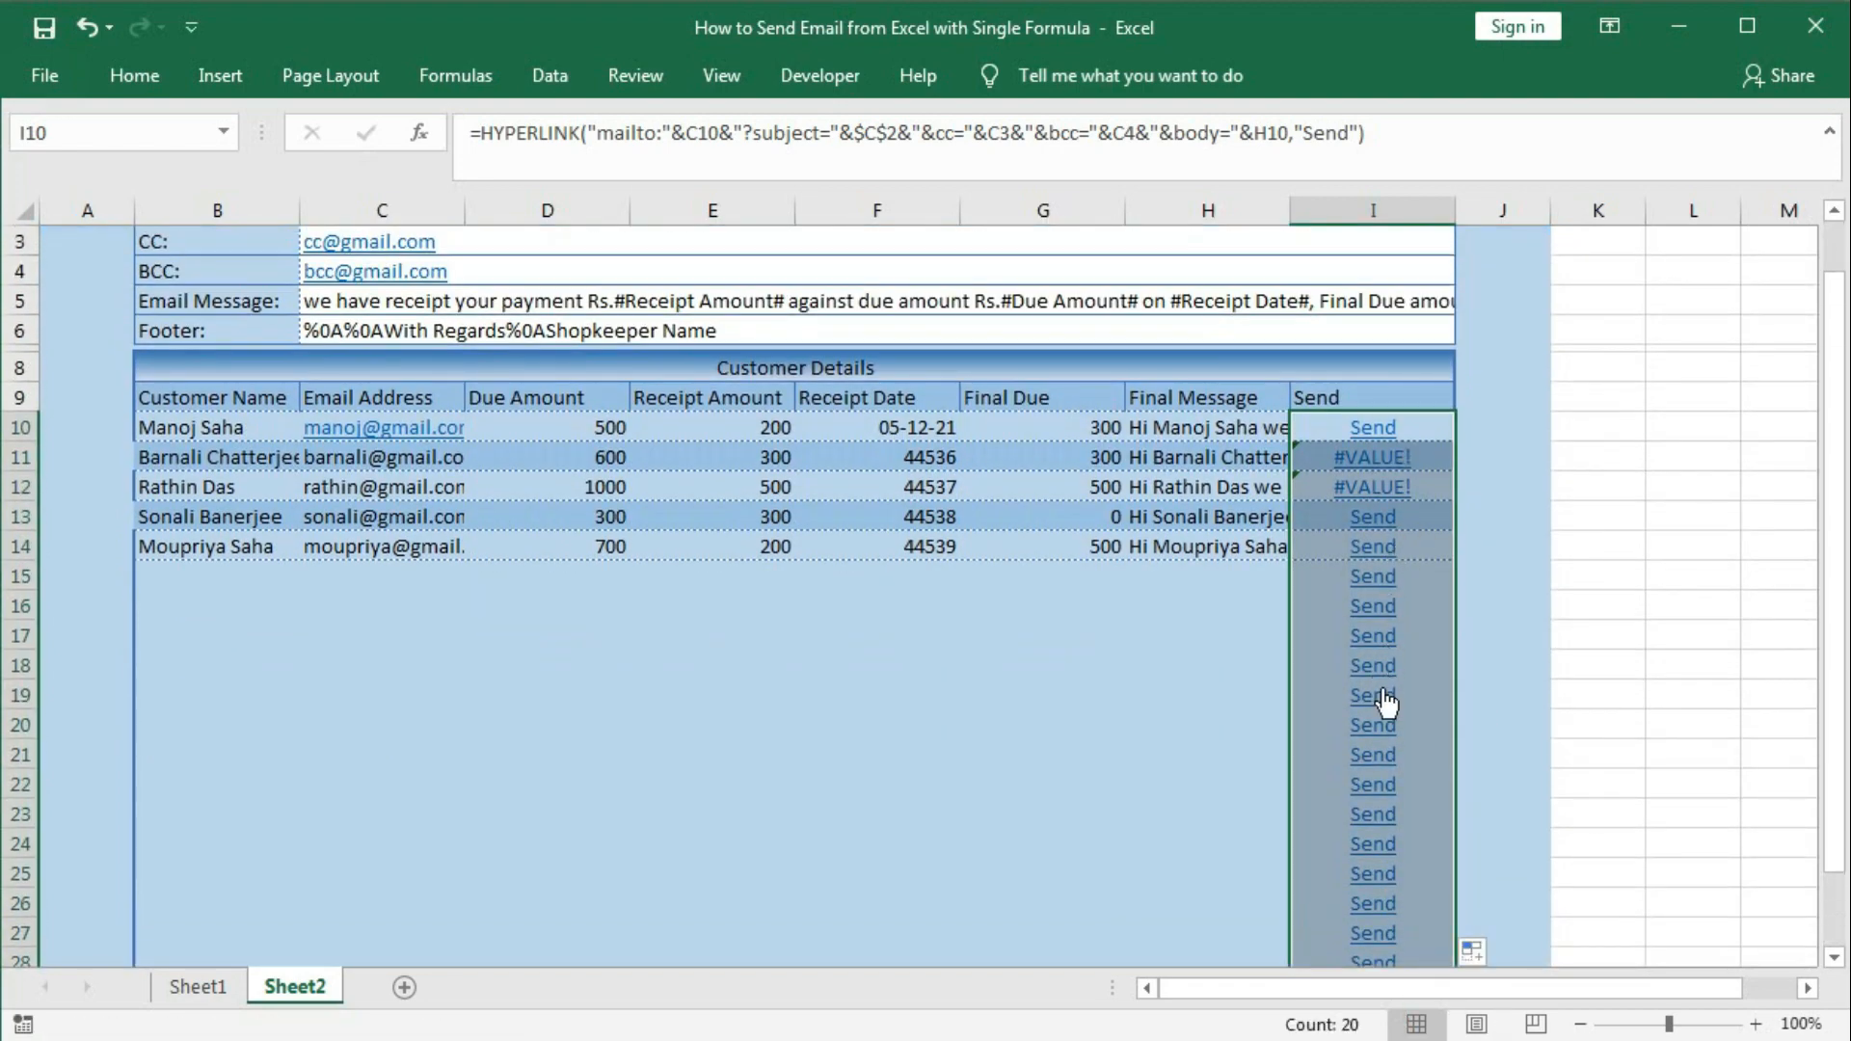
scroll(1386, 707, "up", 1)
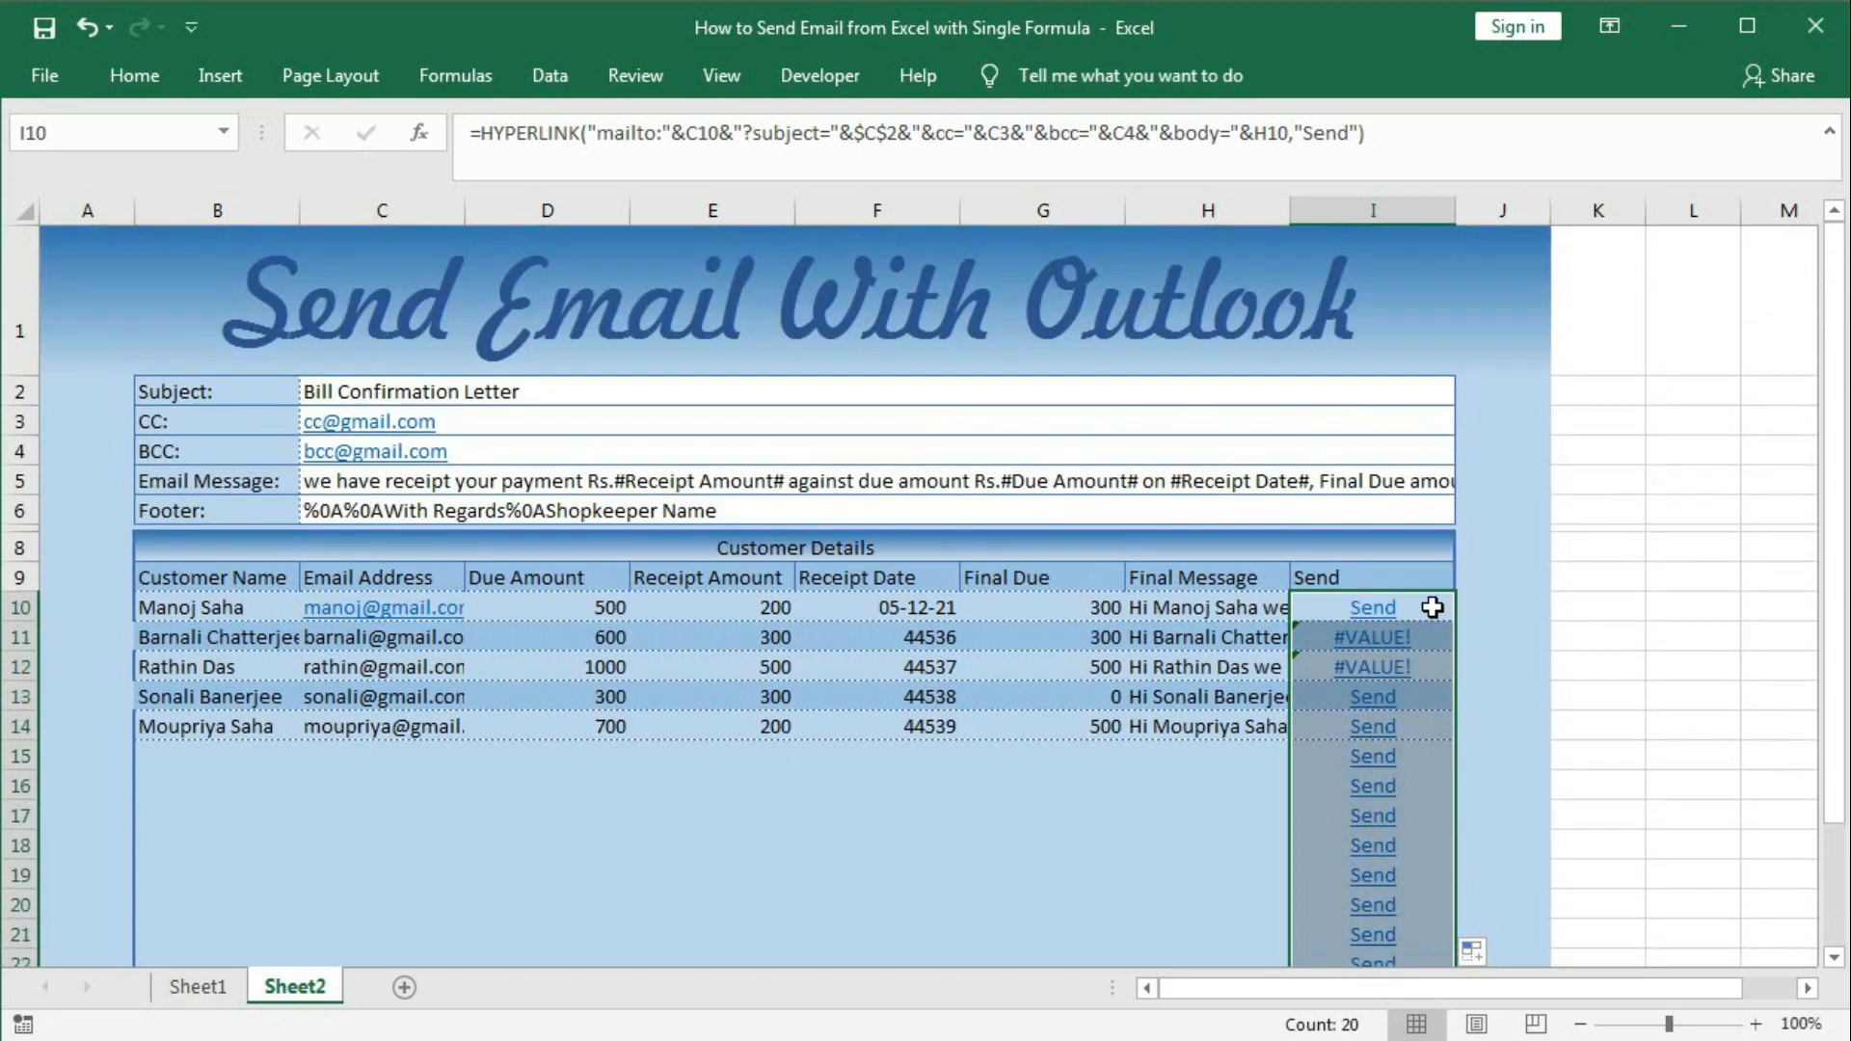
left_click(1432, 607)
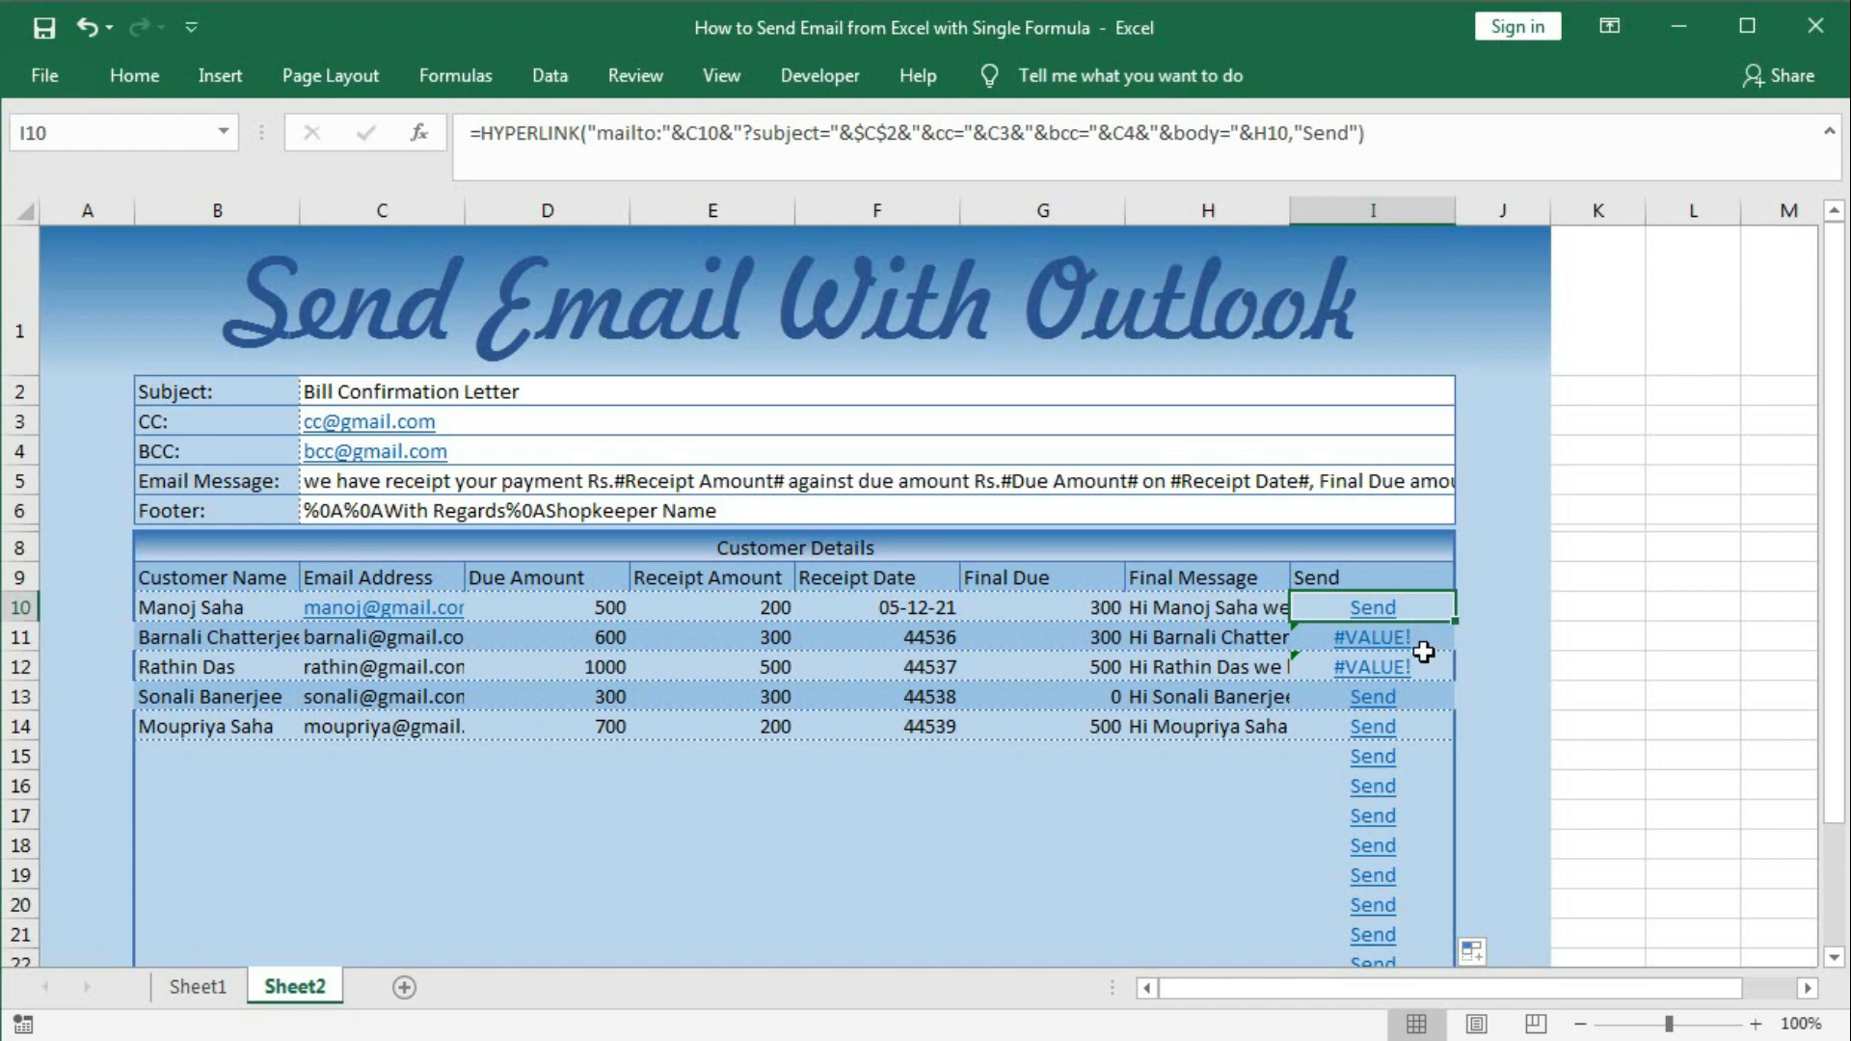
Edit B11 twice, replacing then deleting the surname so only the first name remains.
left_click(236, 635)
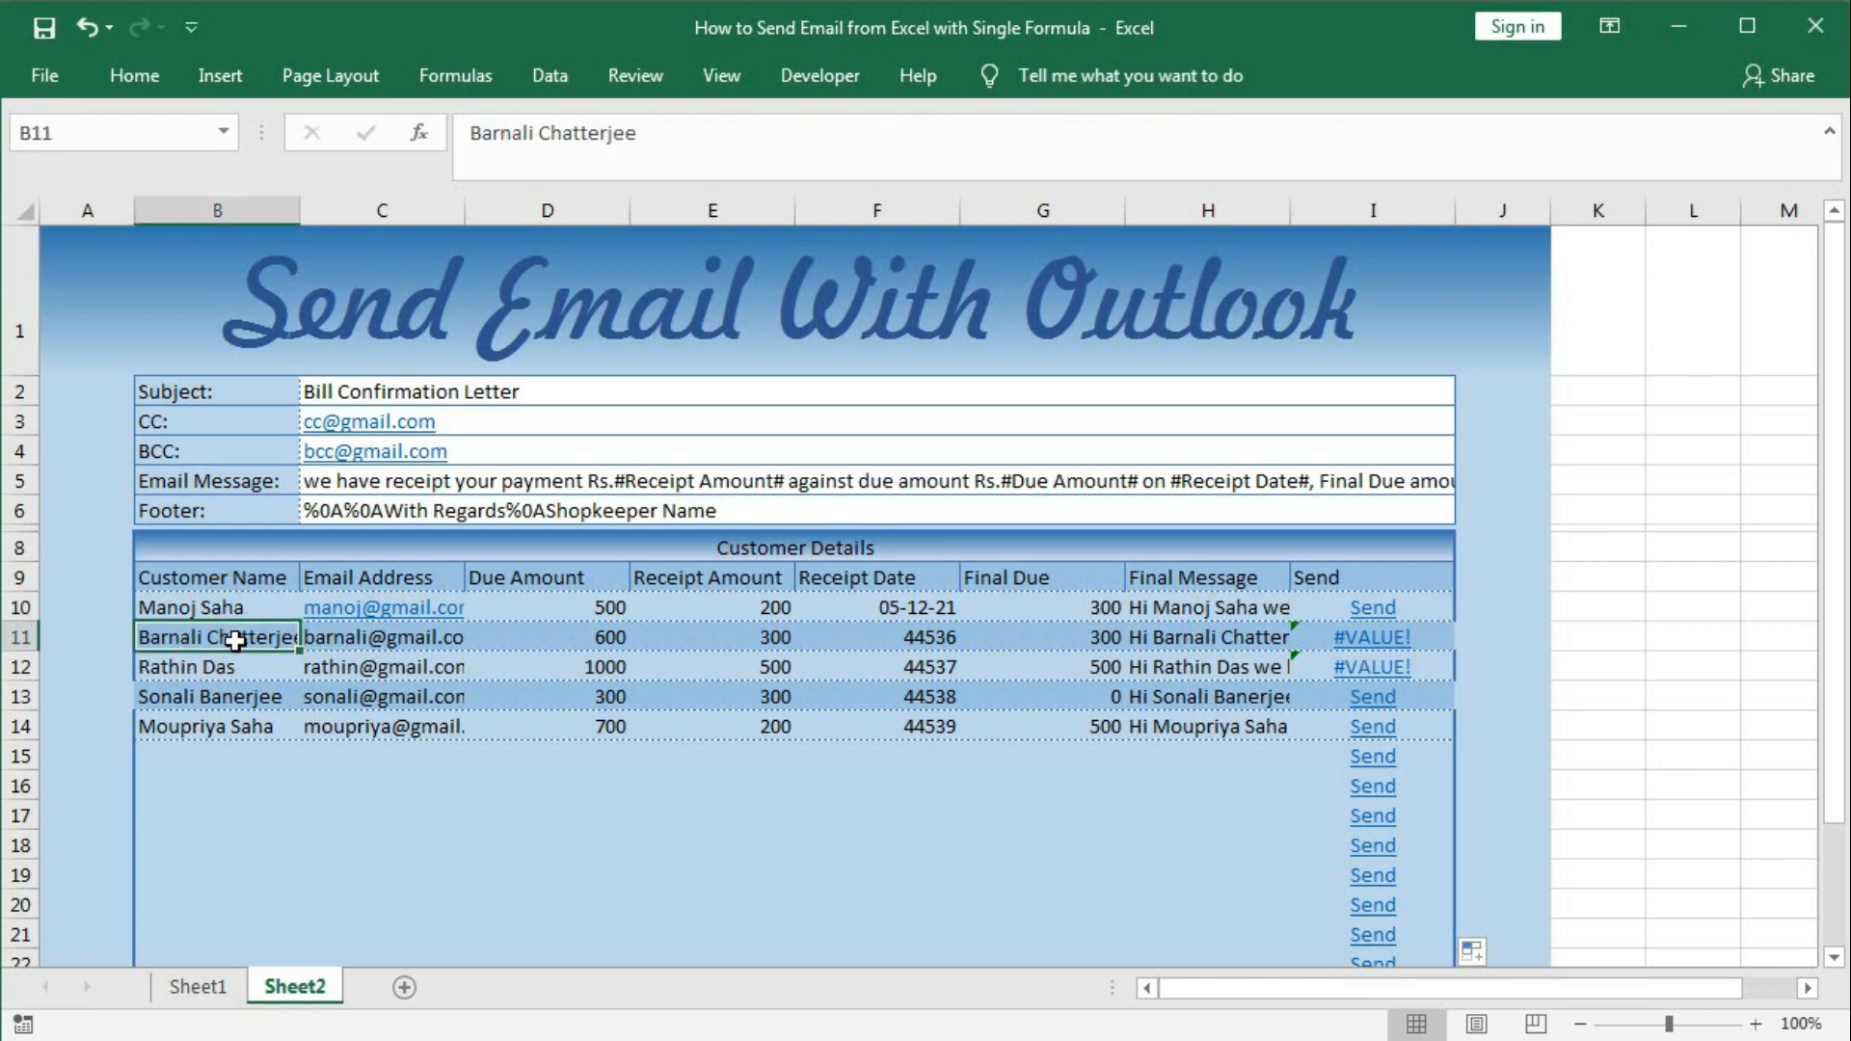
double_click(236, 640)
left_click_drag(212, 635, 490, 633)
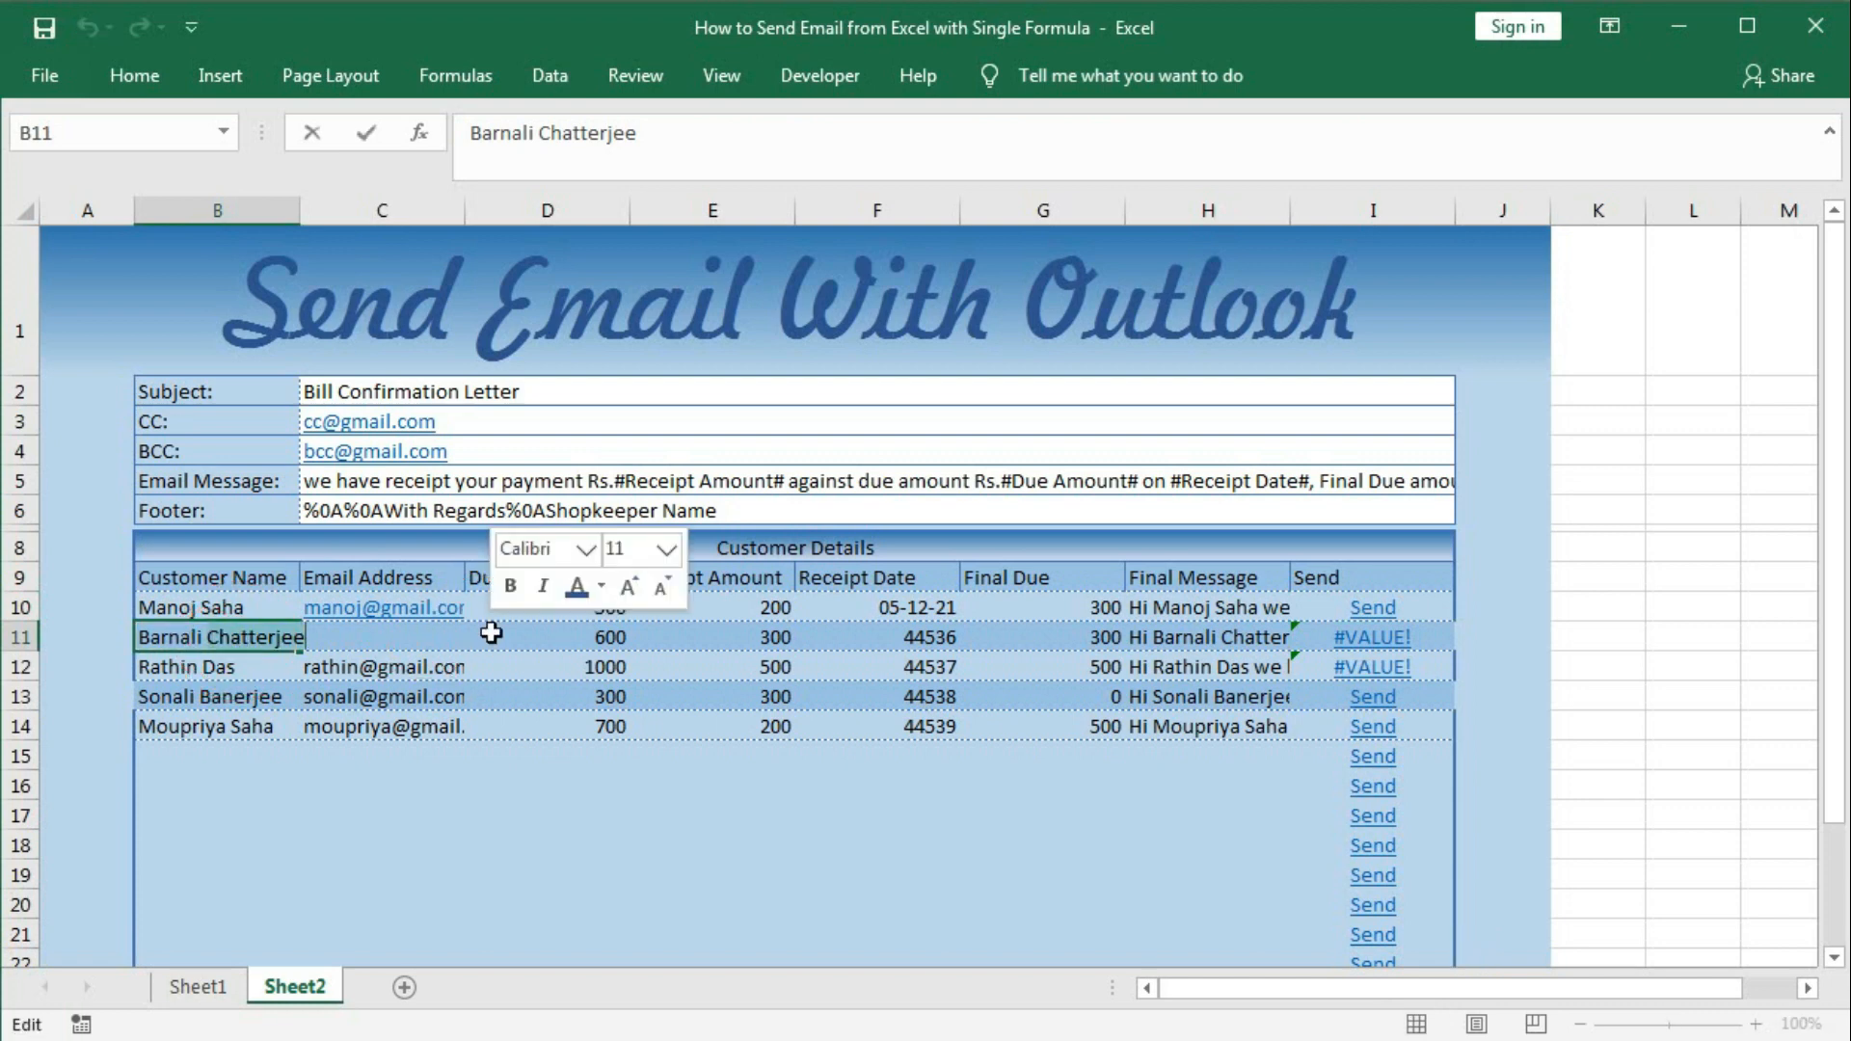
type("Das")
key("Return")
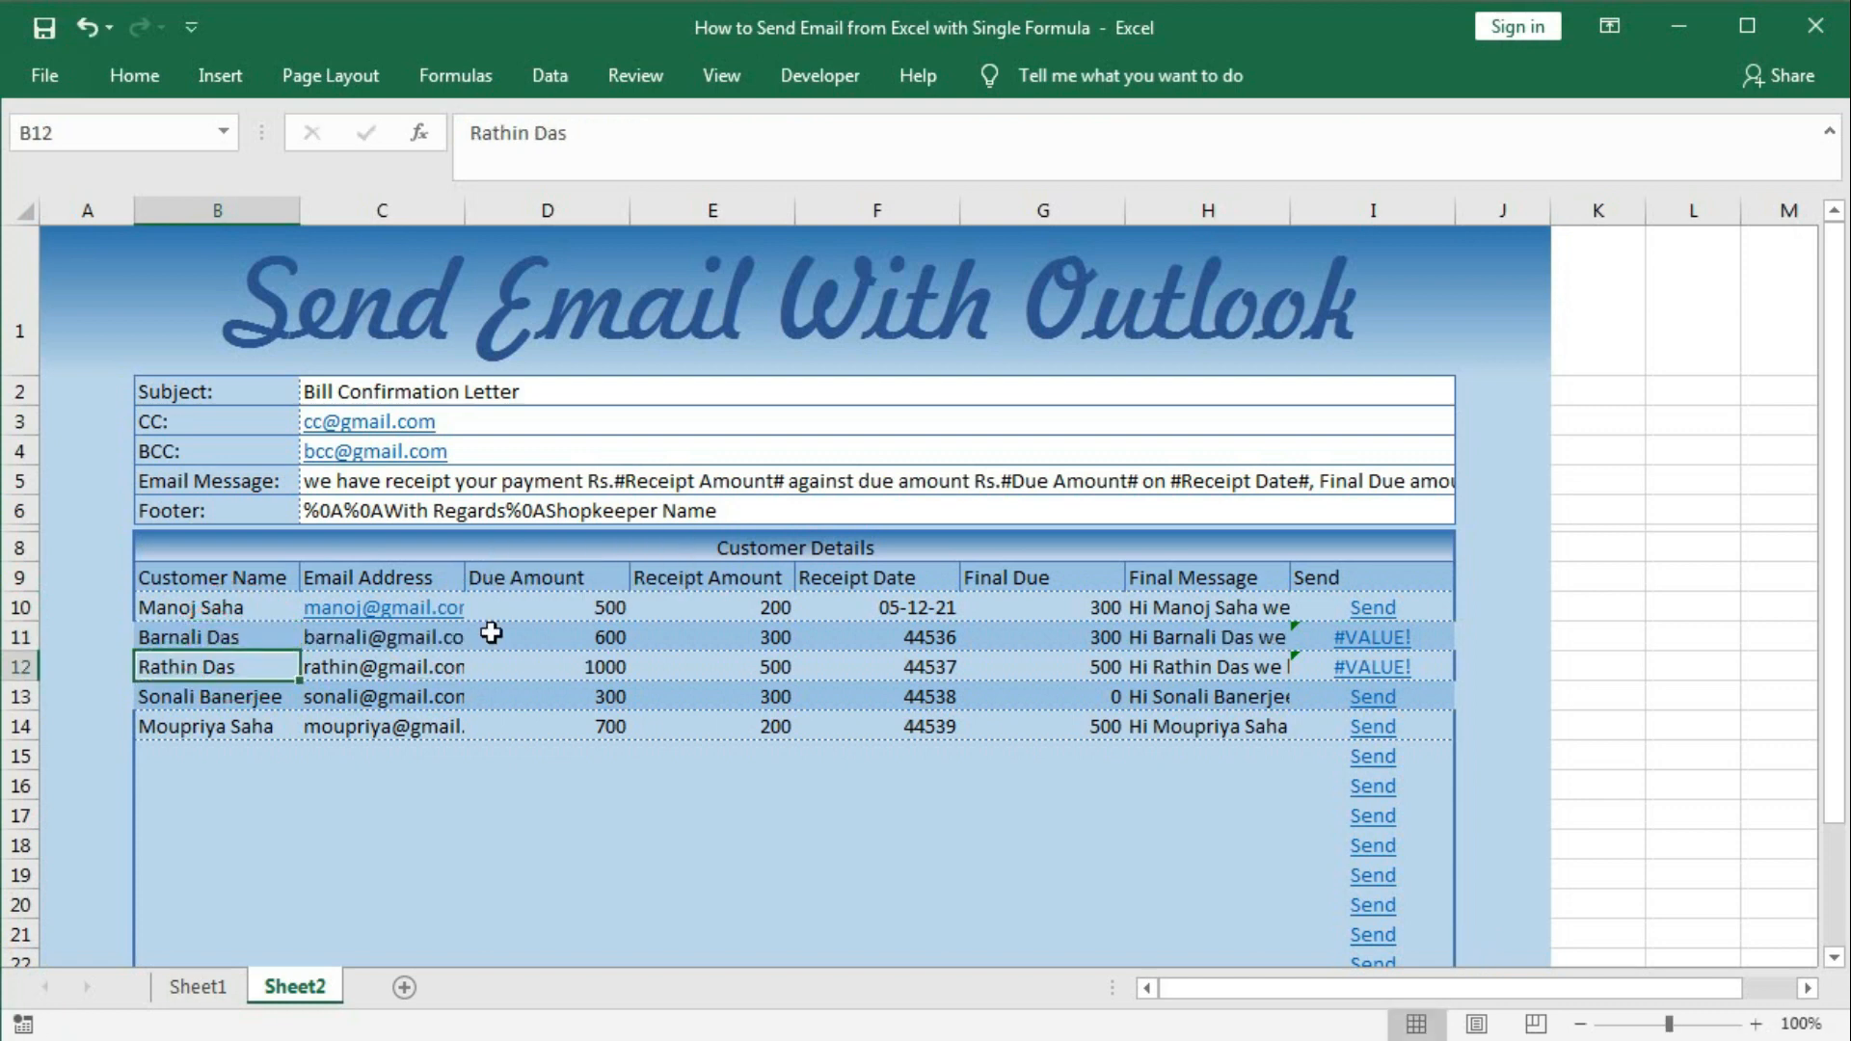
left_click(211, 632)
double_click(207, 637)
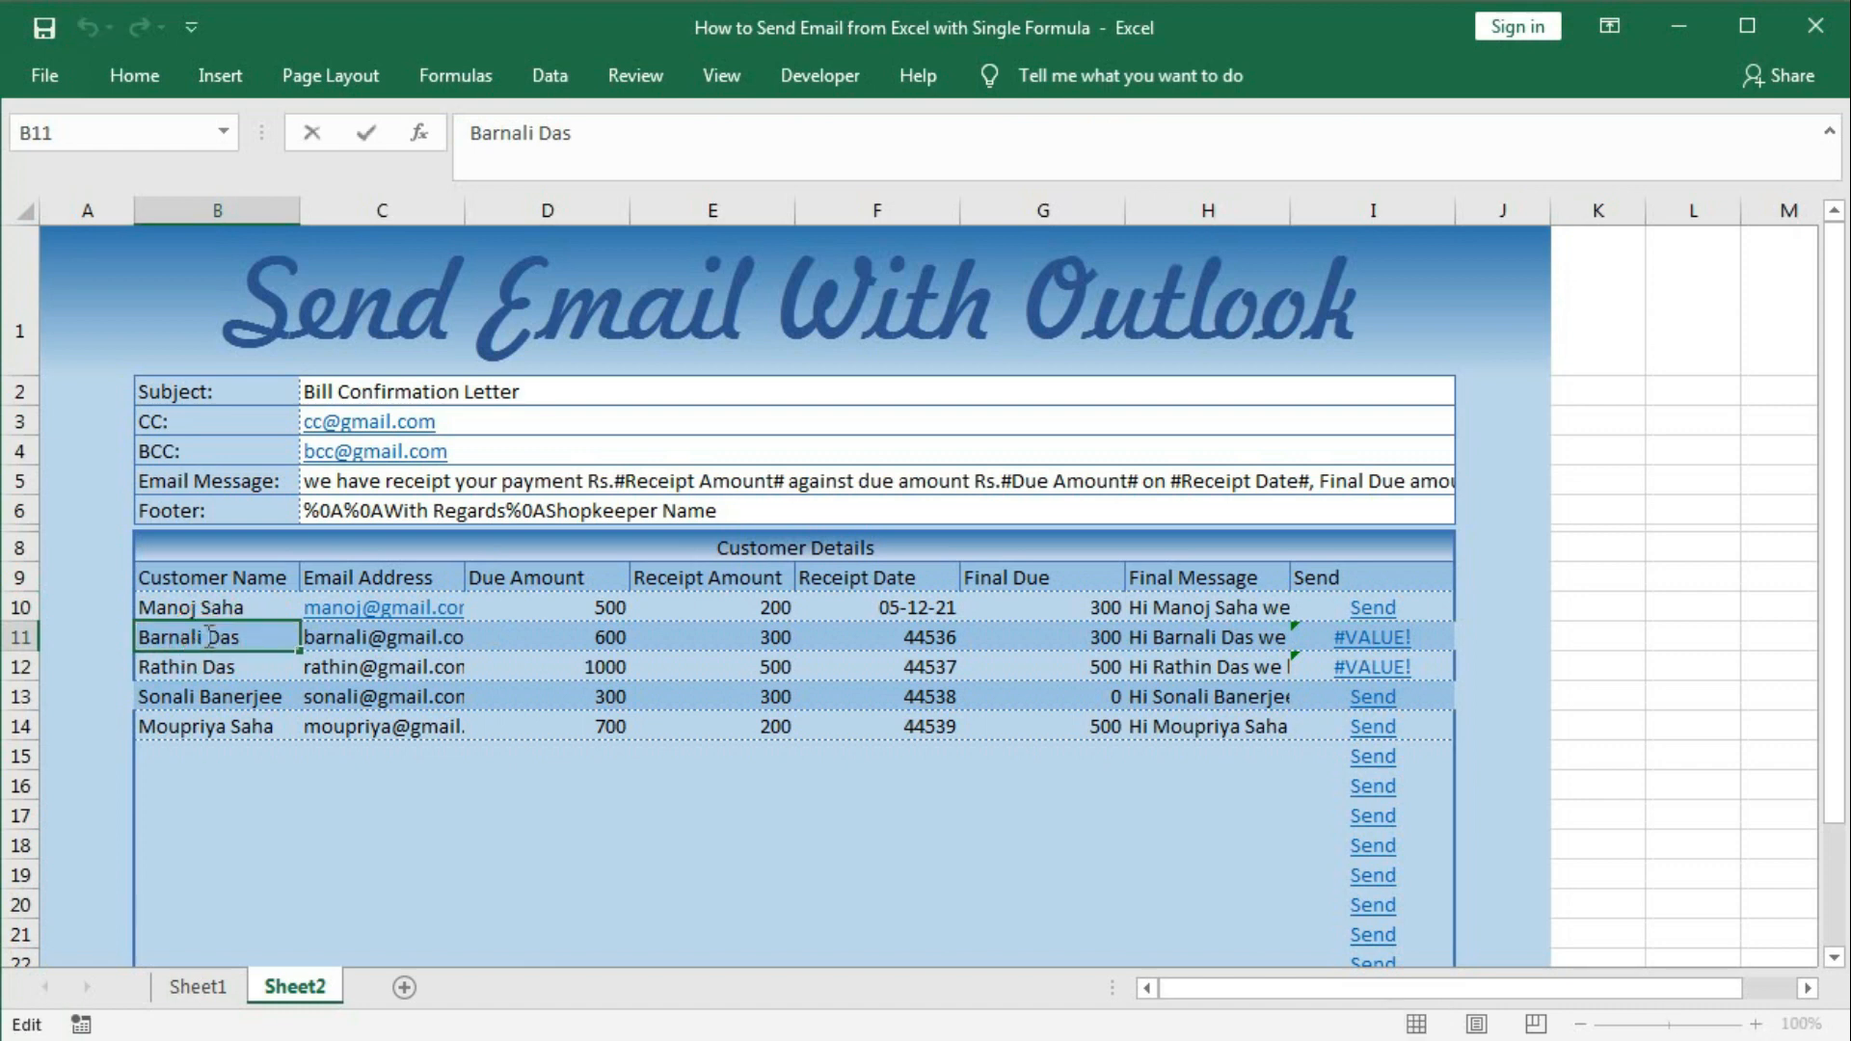
left_click_drag(206, 638, 334, 637)
key("BackSpace")
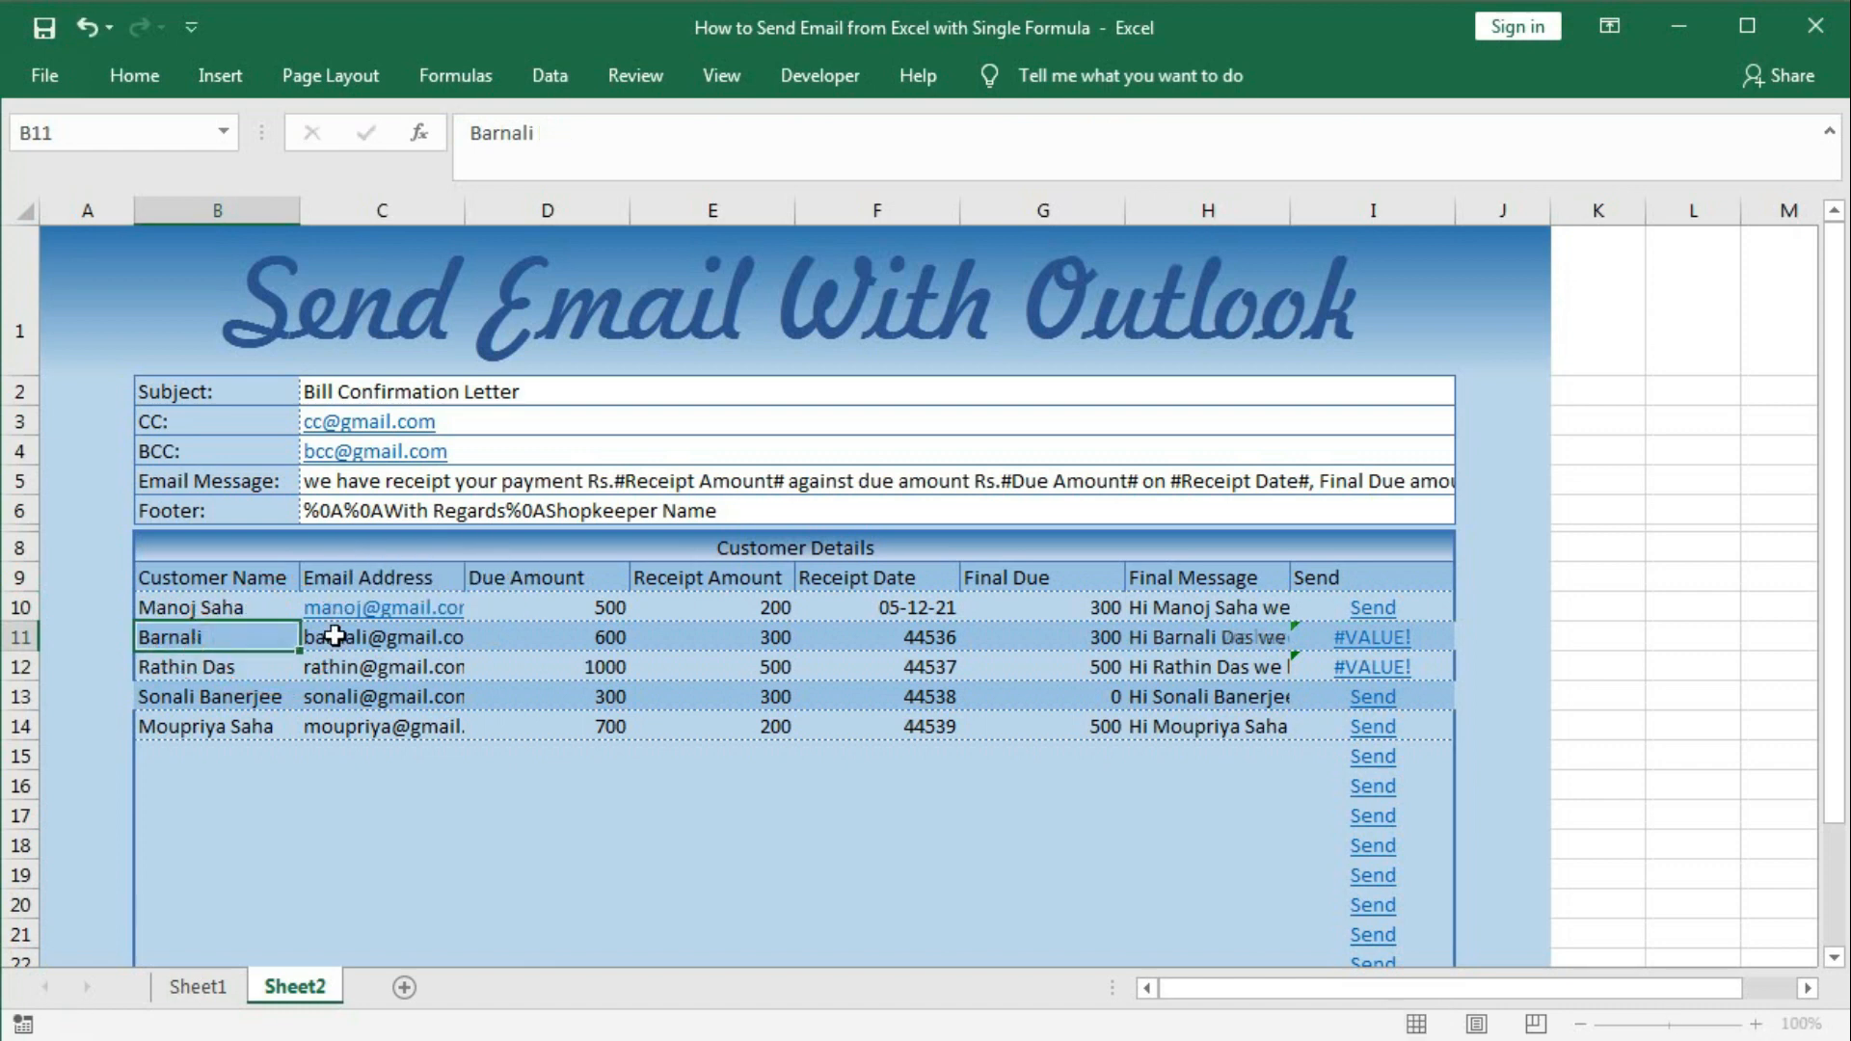
key("Return")
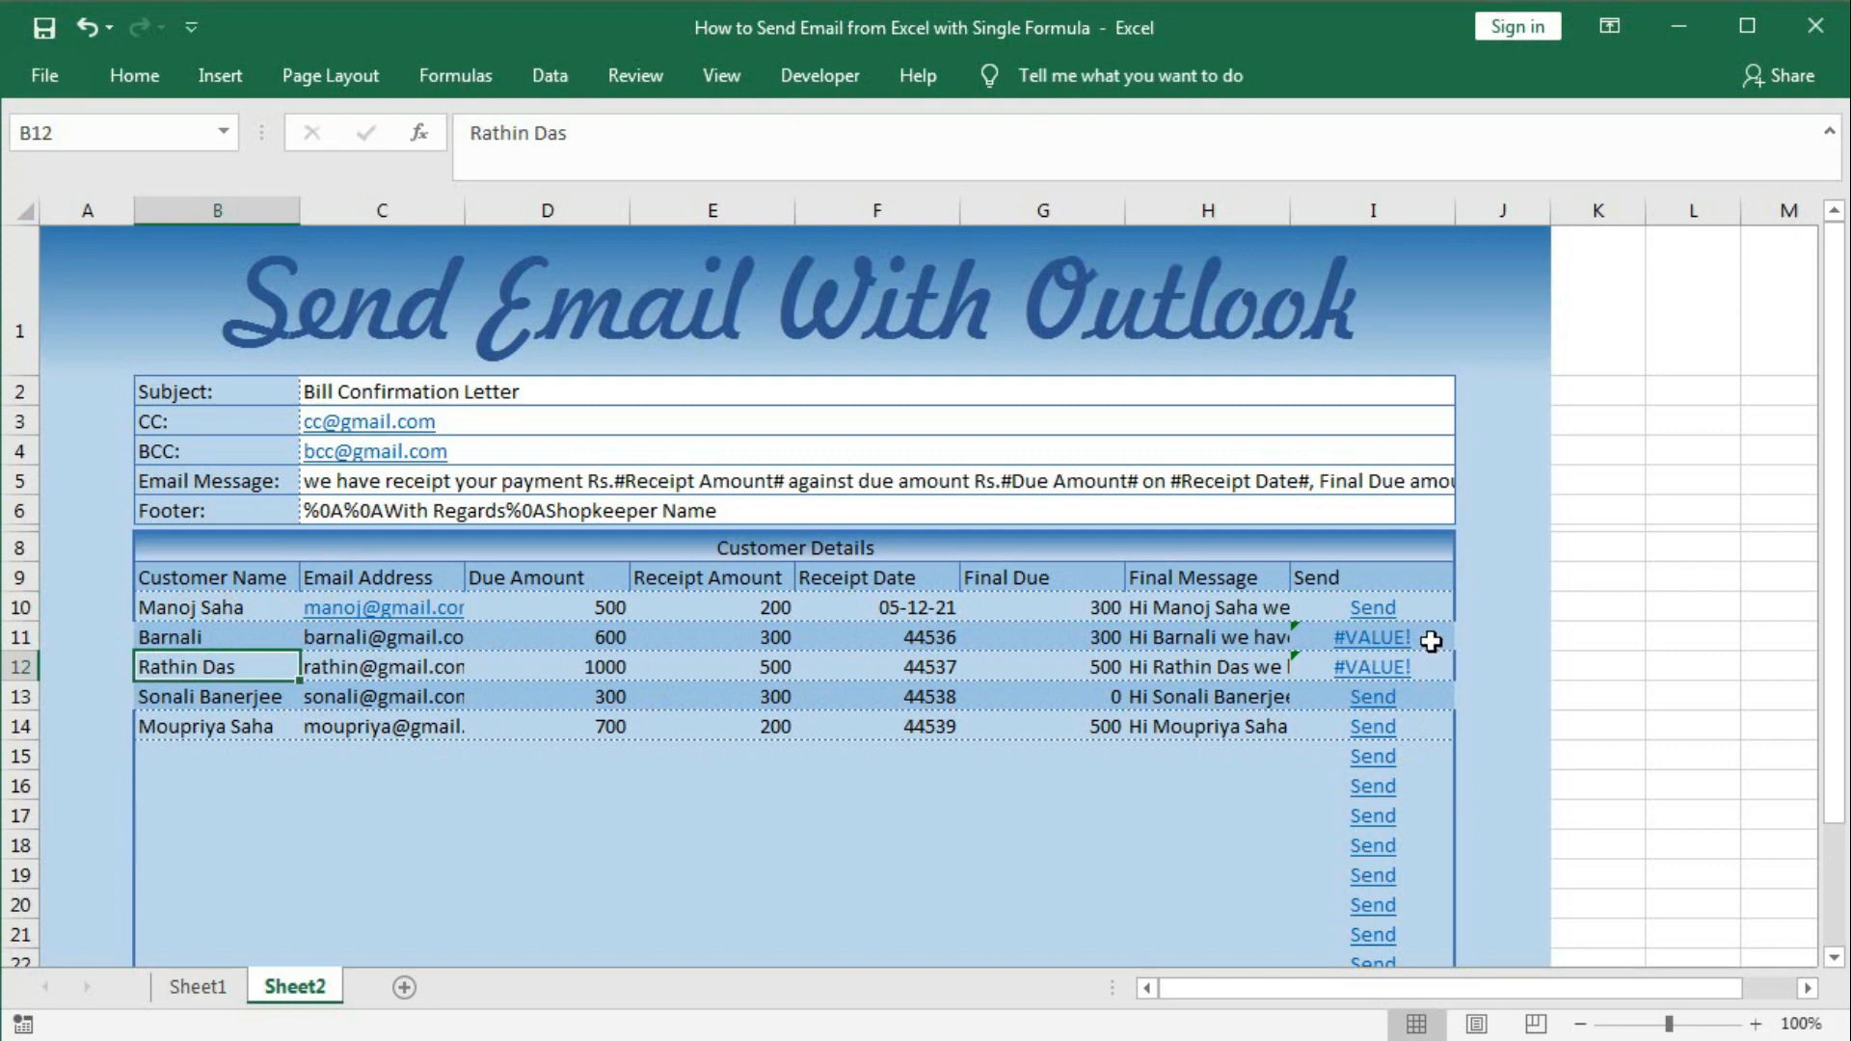
Delete the &bcc= part from I10's link formula and refill it down column I.
double_click(1423, 607)
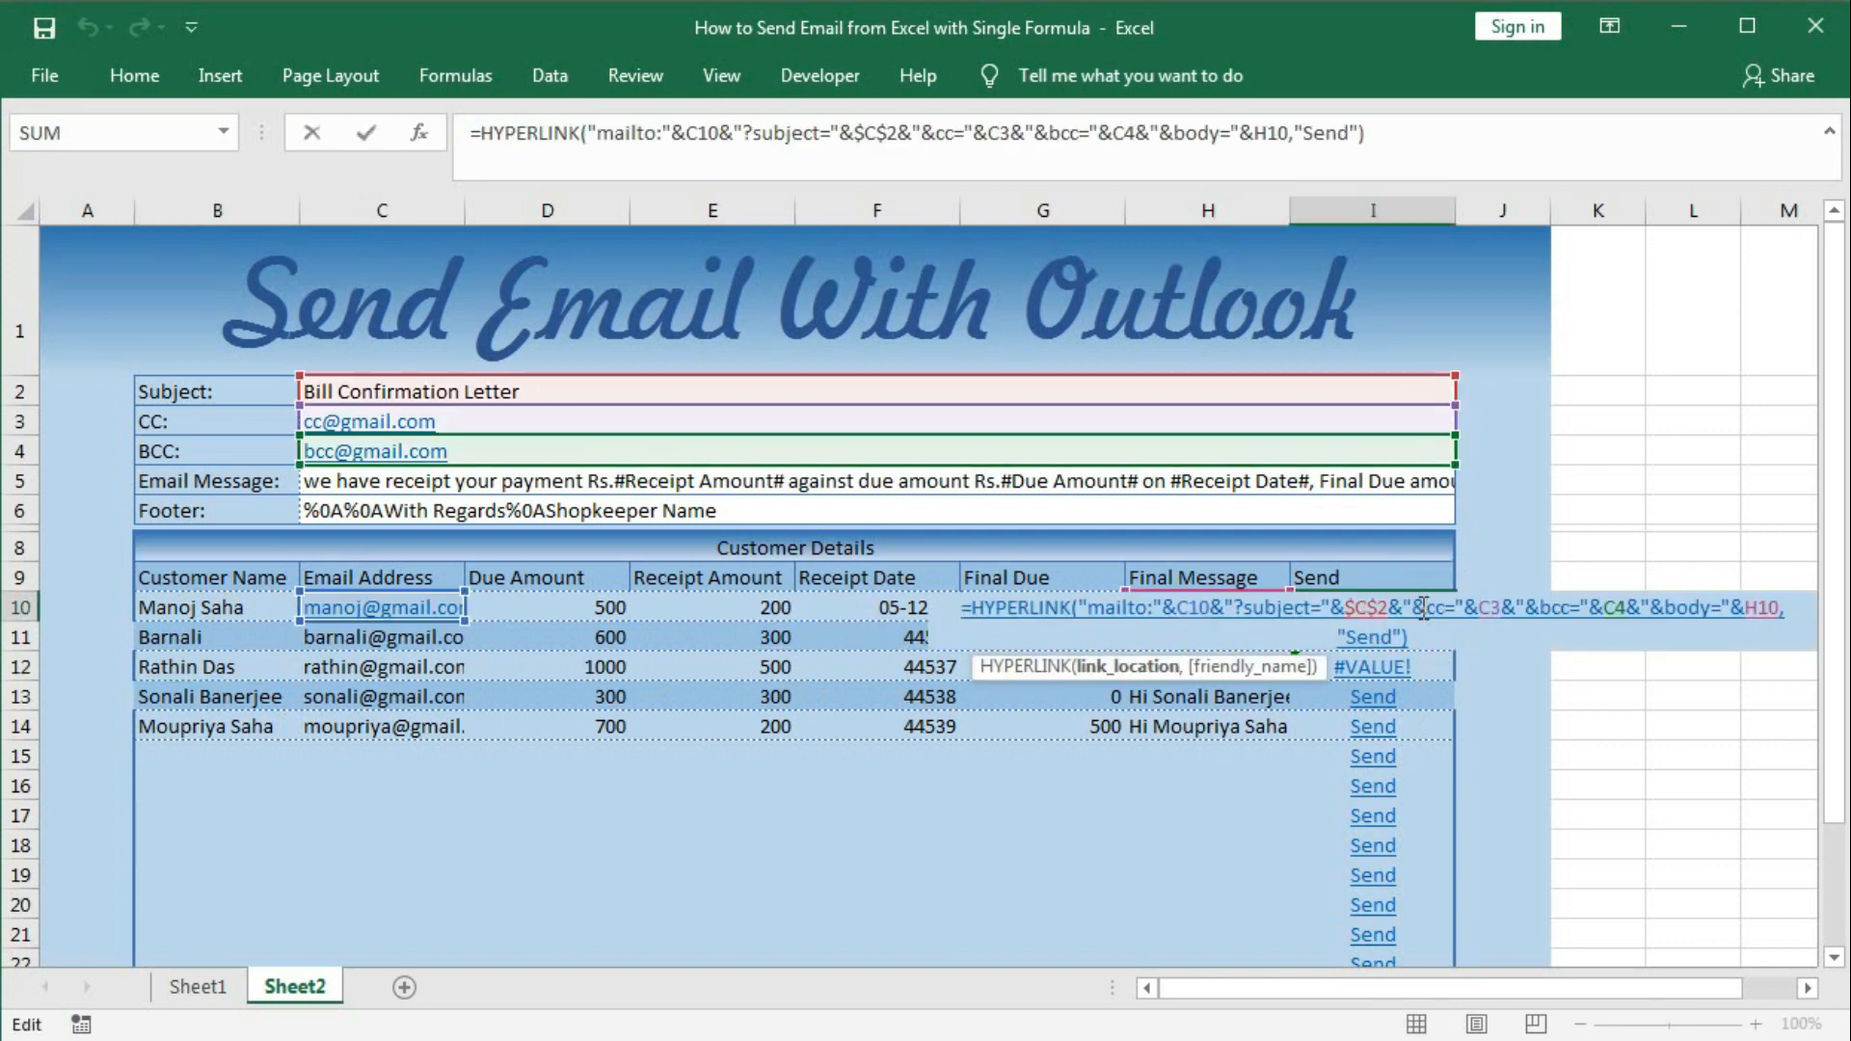
left_click_drag(1524, 607, 1625, 605)
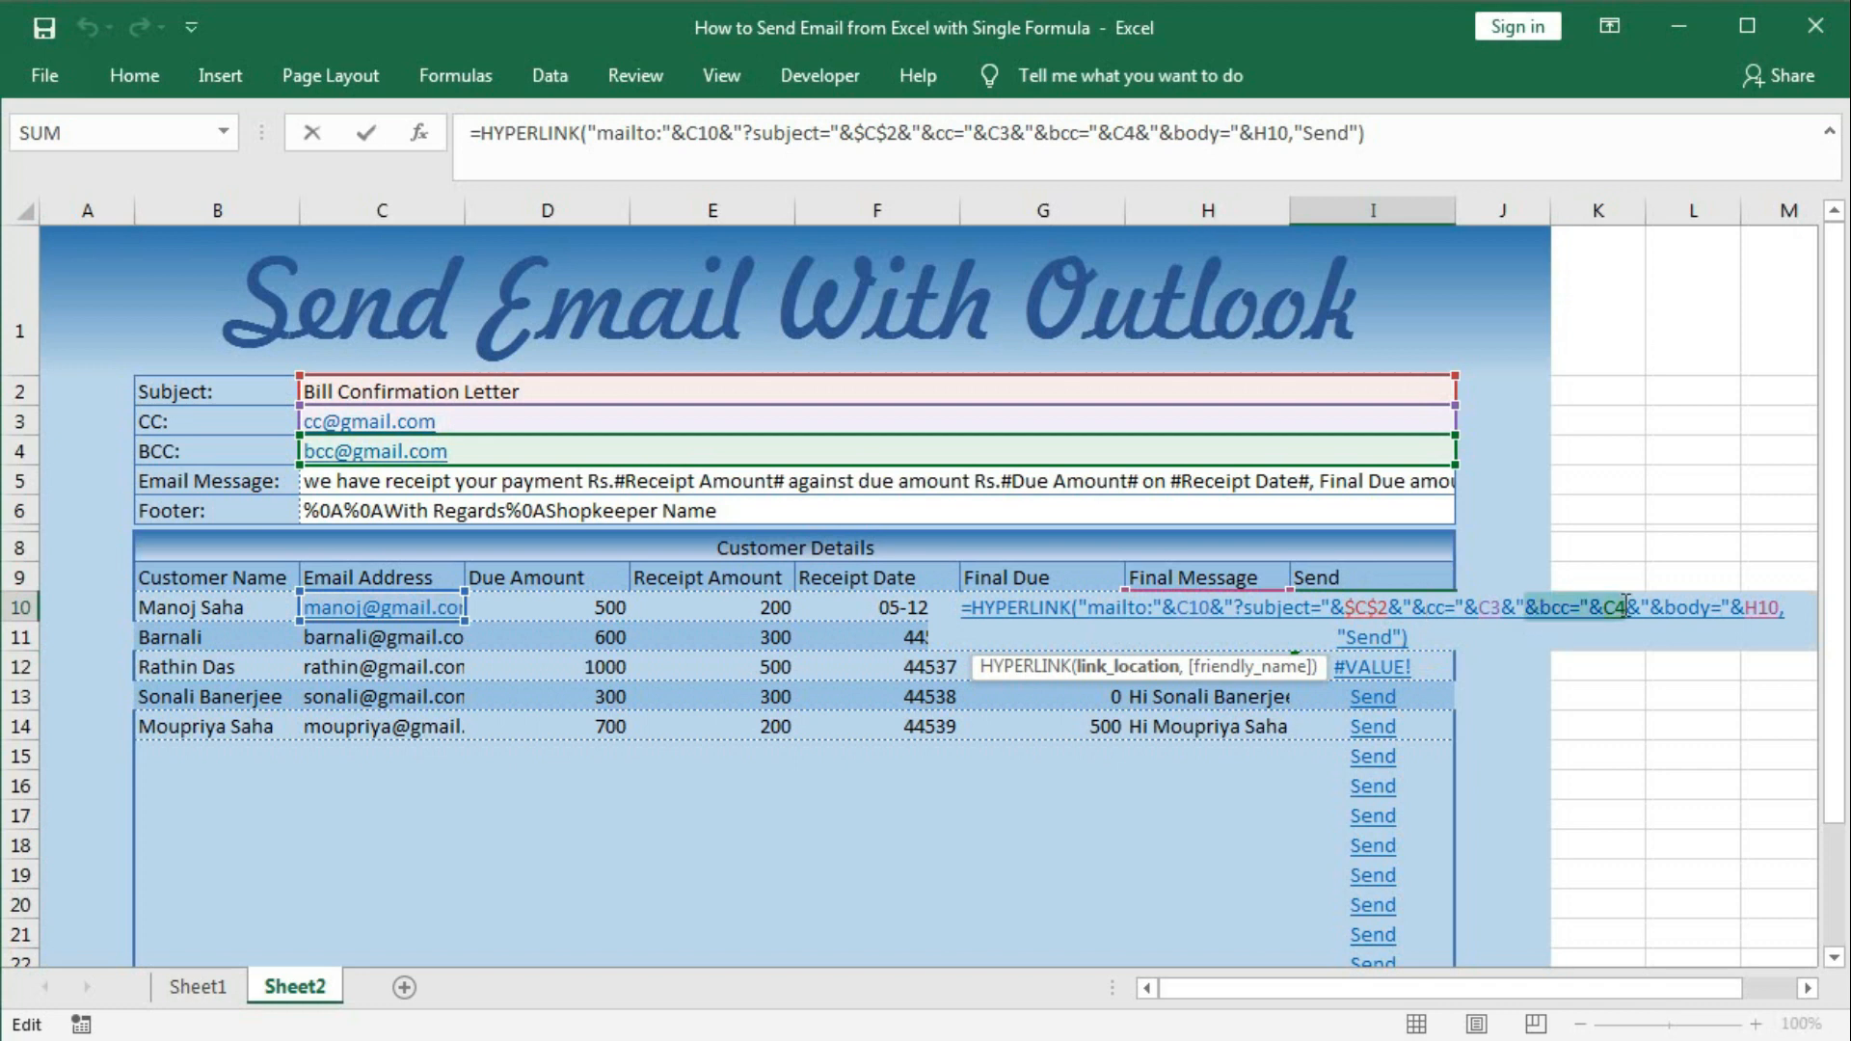
key("Delete")
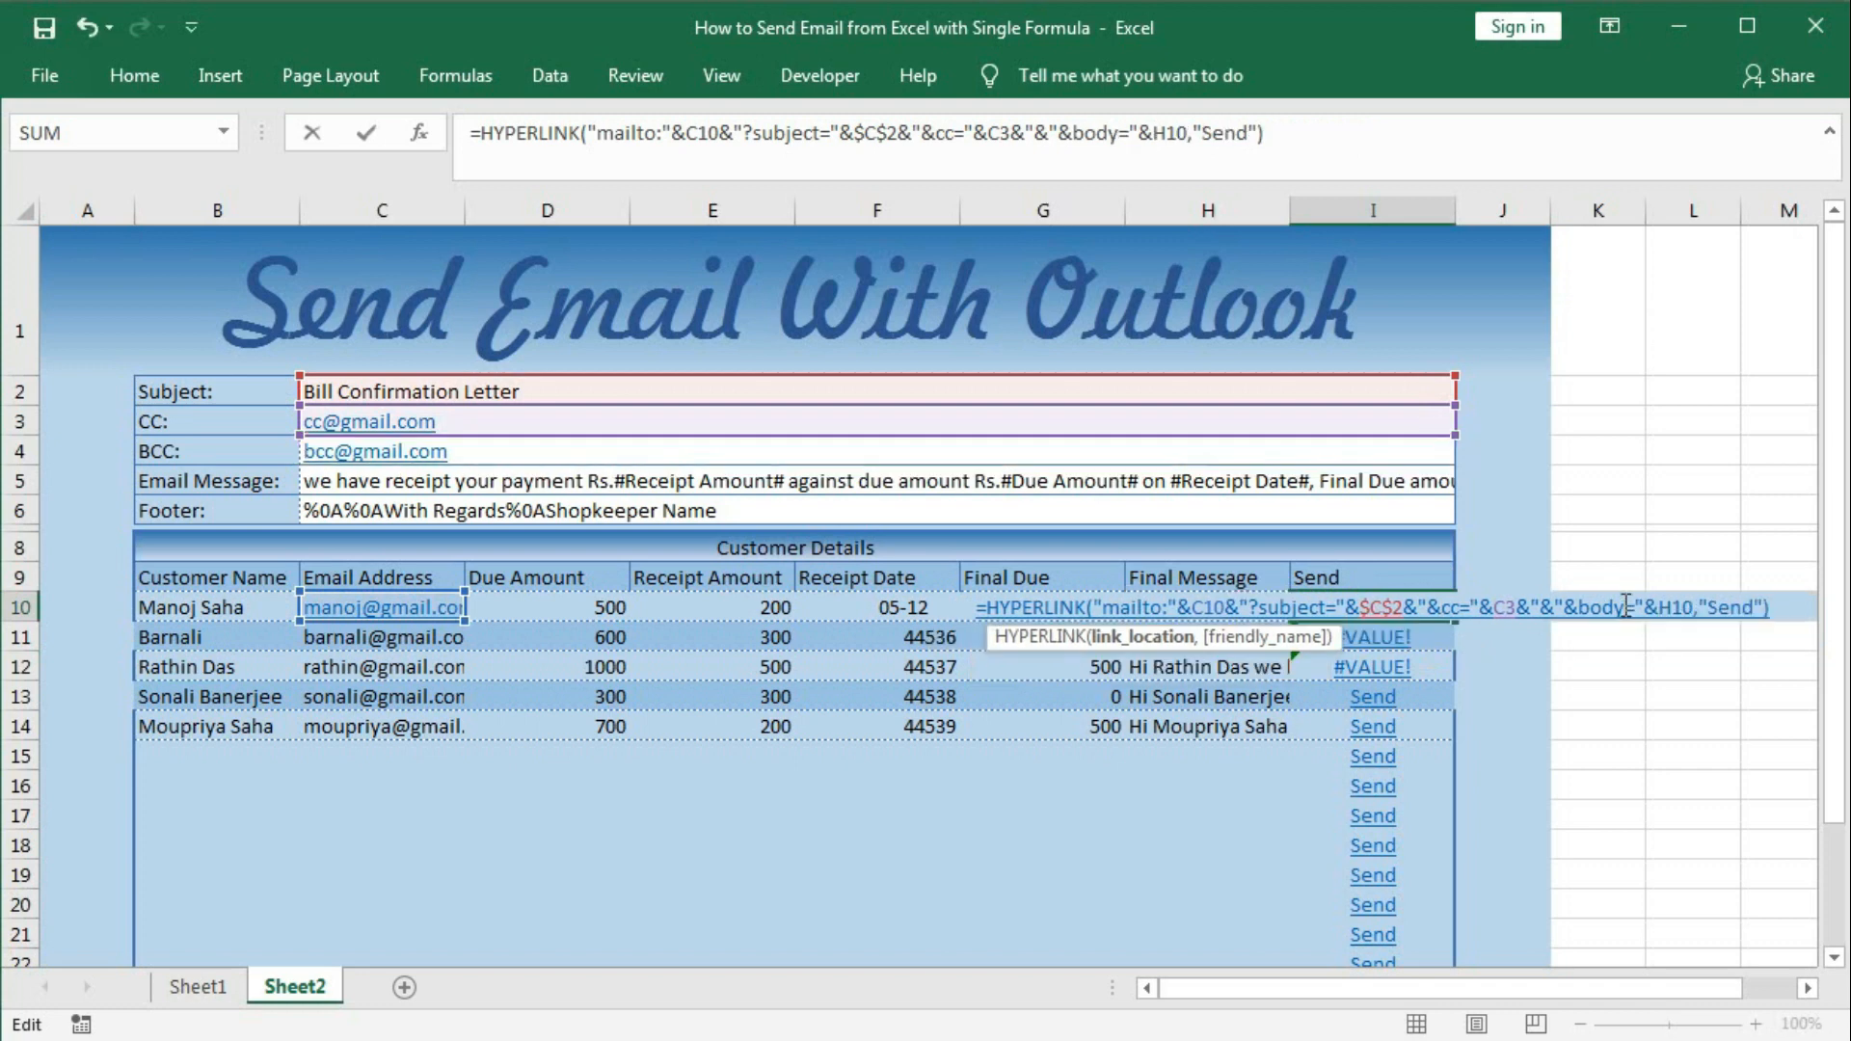
key("Delete")
key("Delete")
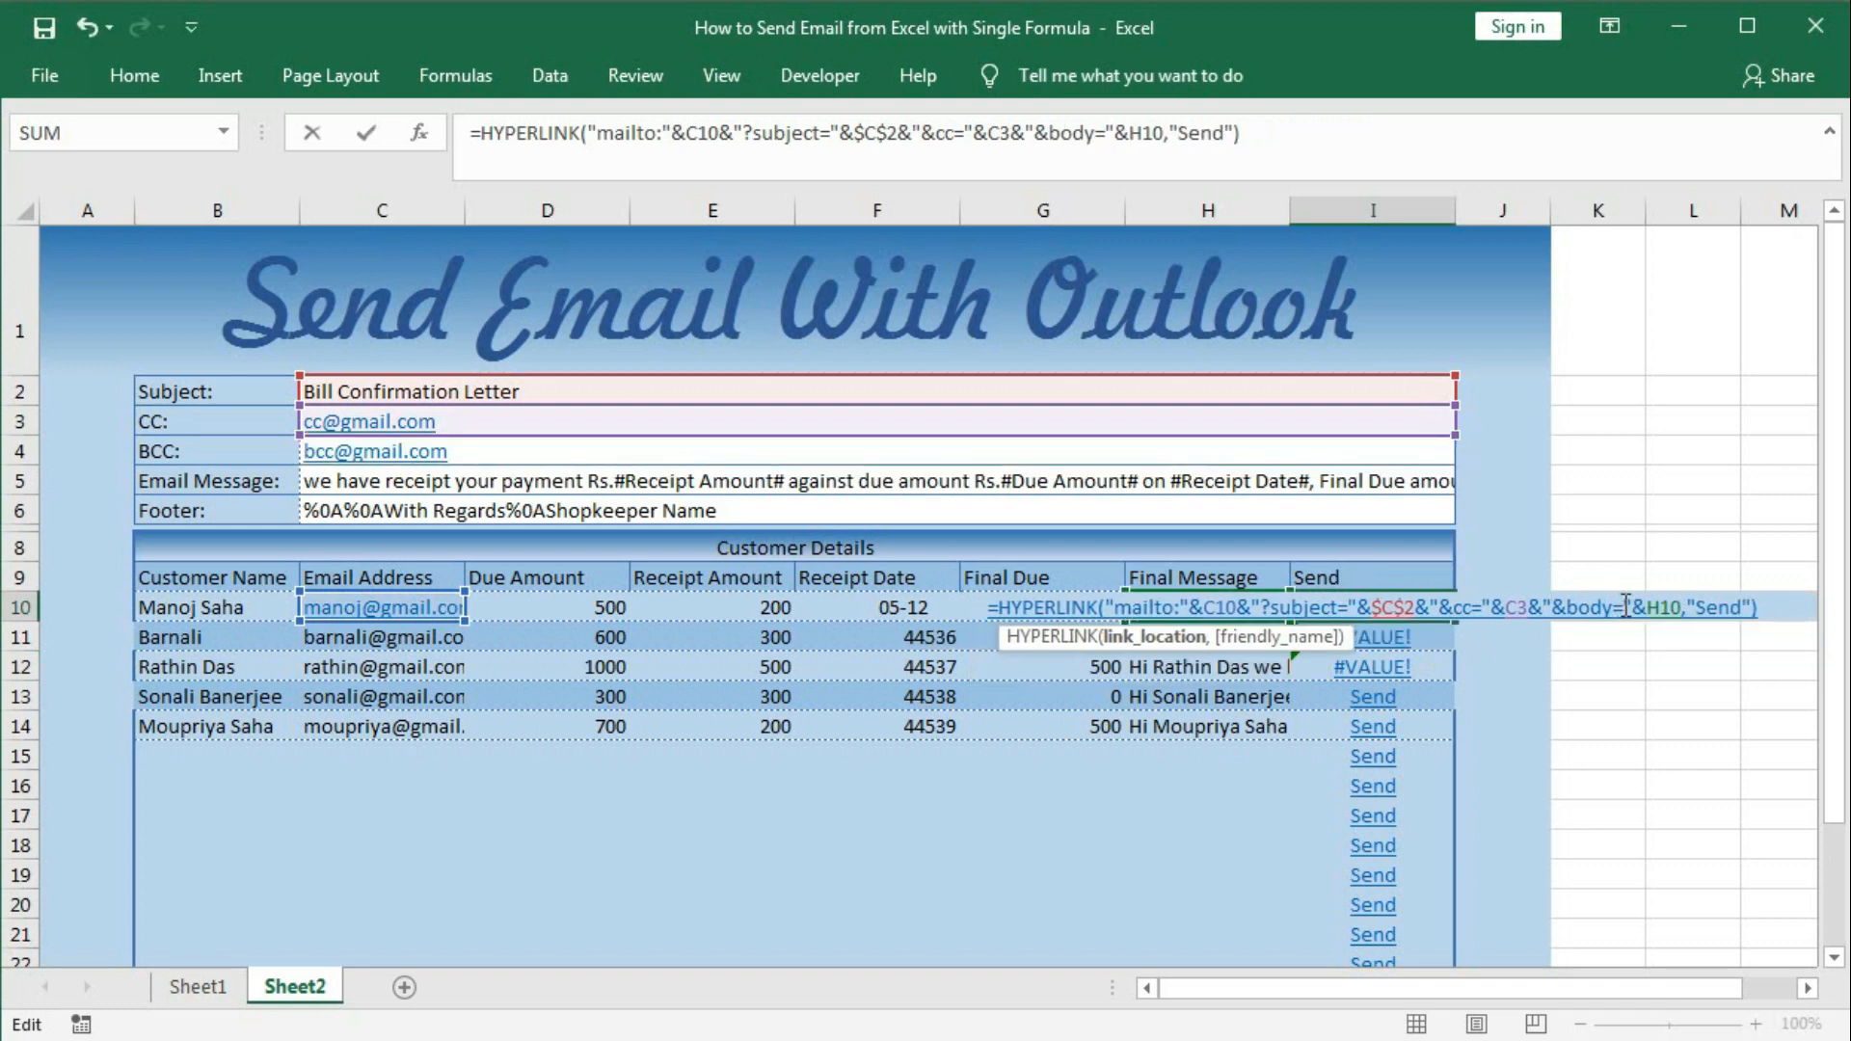
key("Return")
left_click(1446, 616)
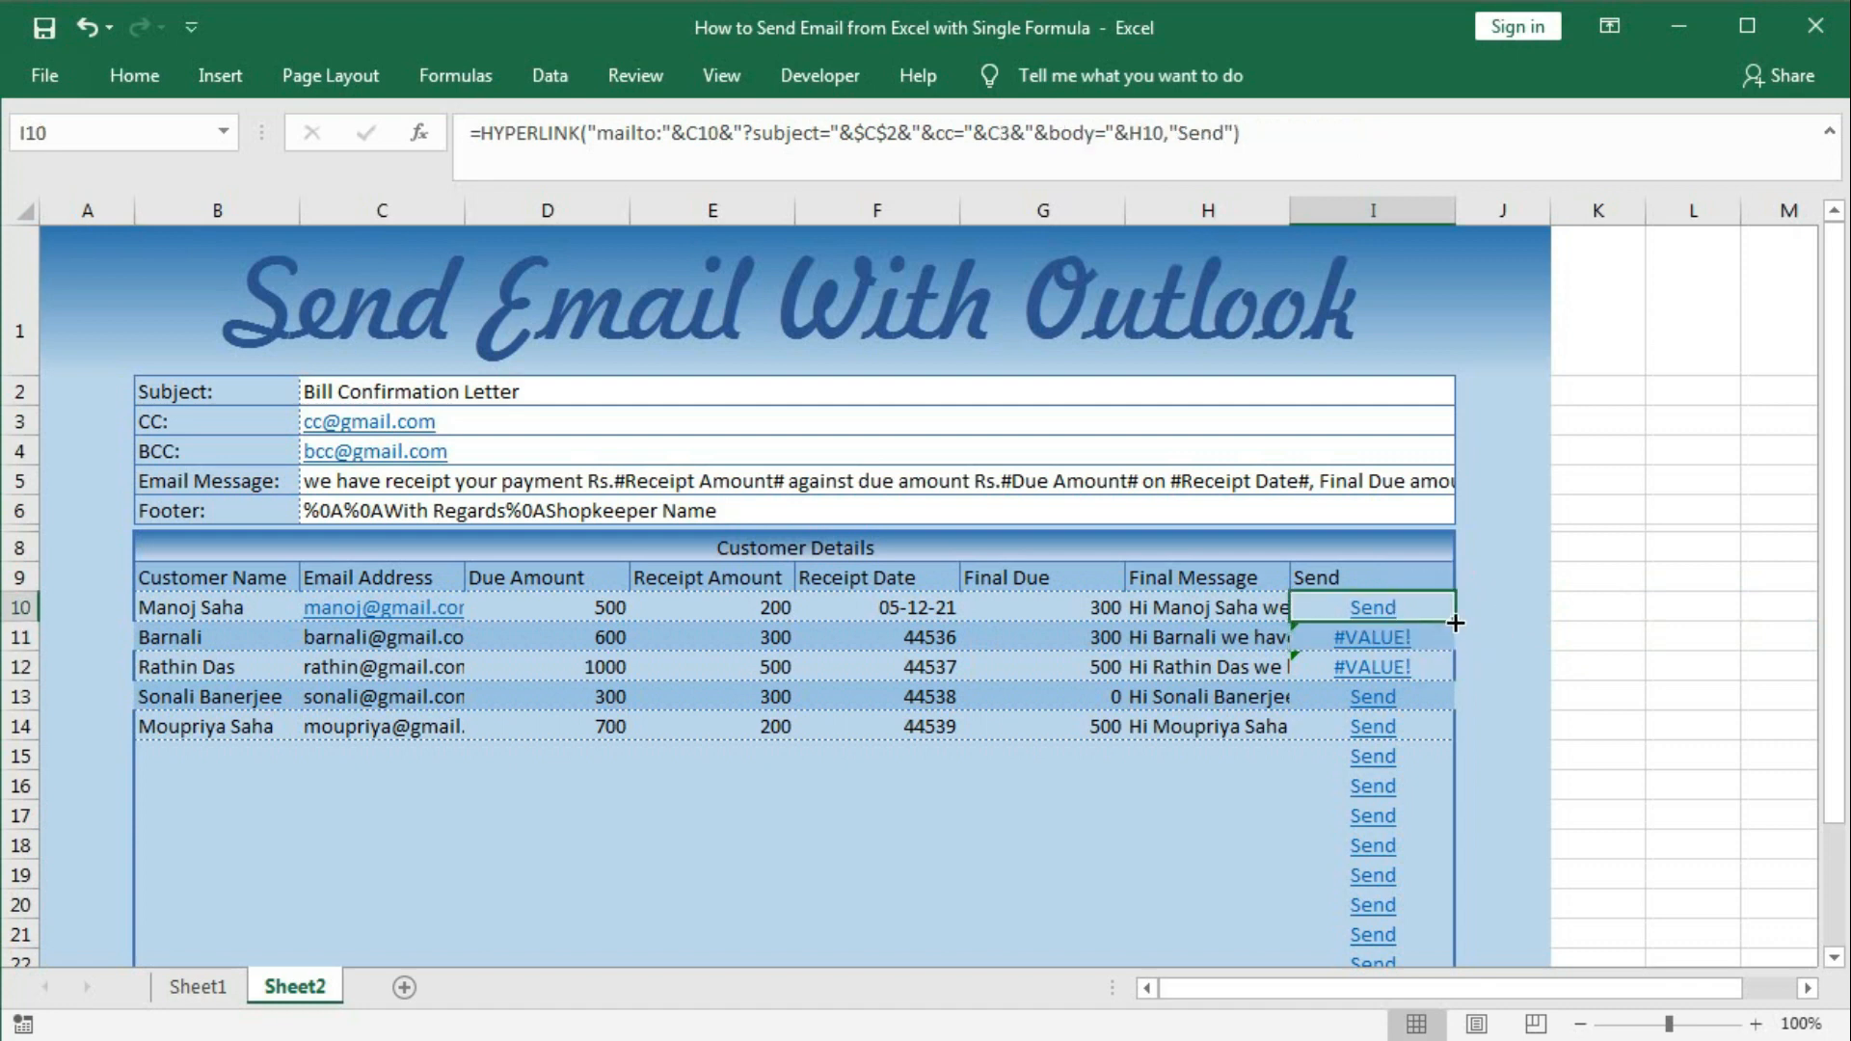
left_click_drag(1455, 623, 1454, 658)
double_click(1454, 655)
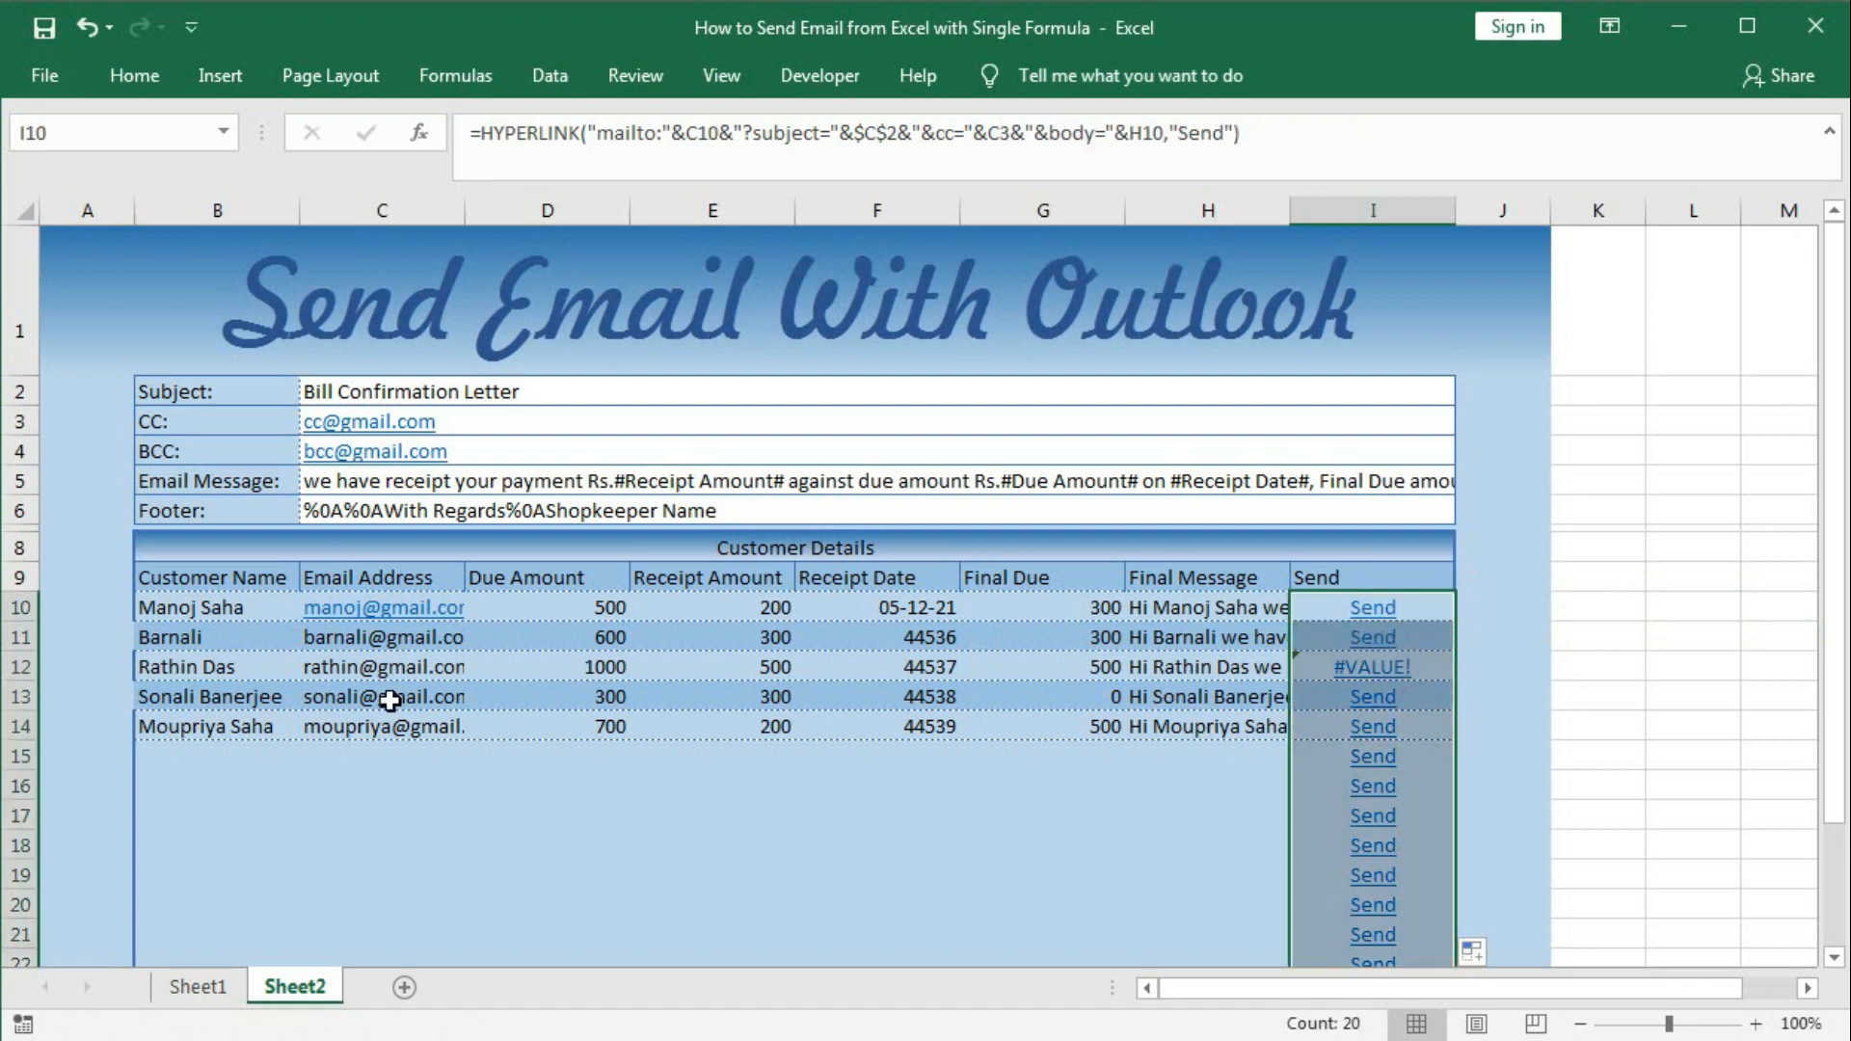
Change D12's Due Amount from 1000 to 100 and check H12's message.
left_click(253, 672)
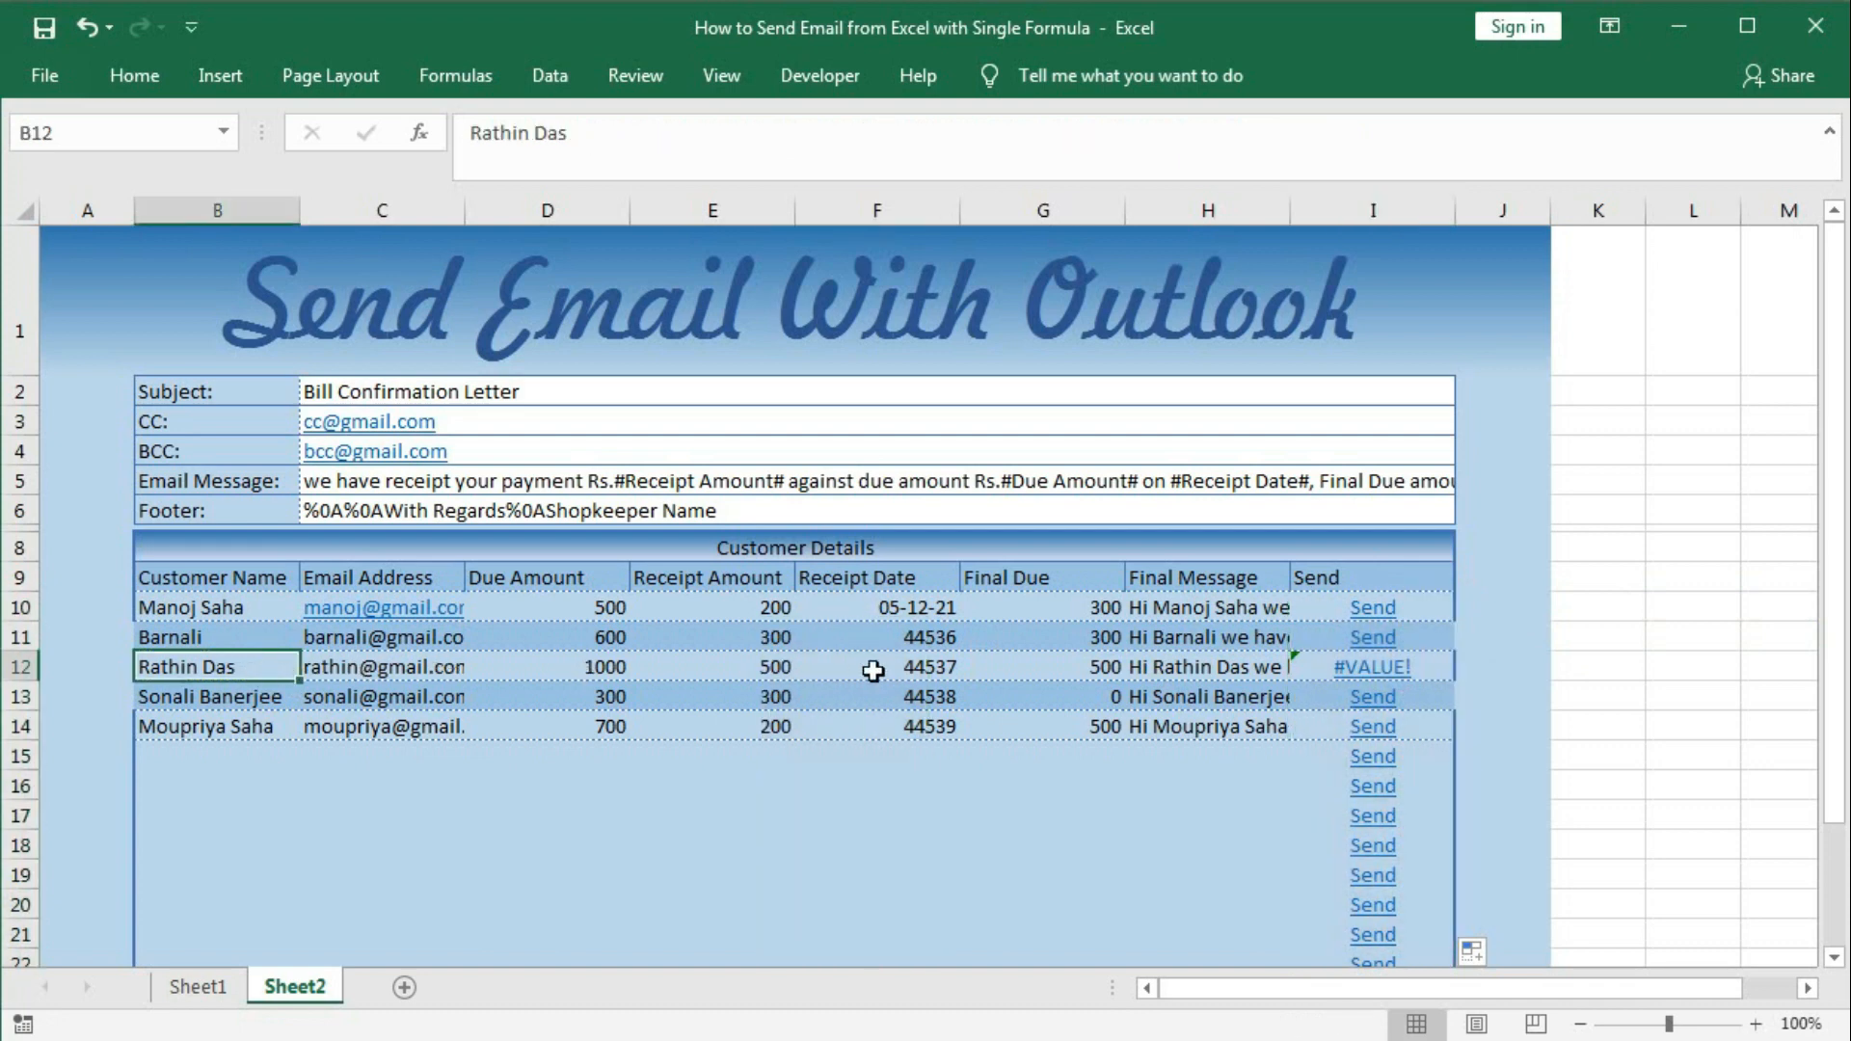
double_click(613, 667)
key("BackSpace")
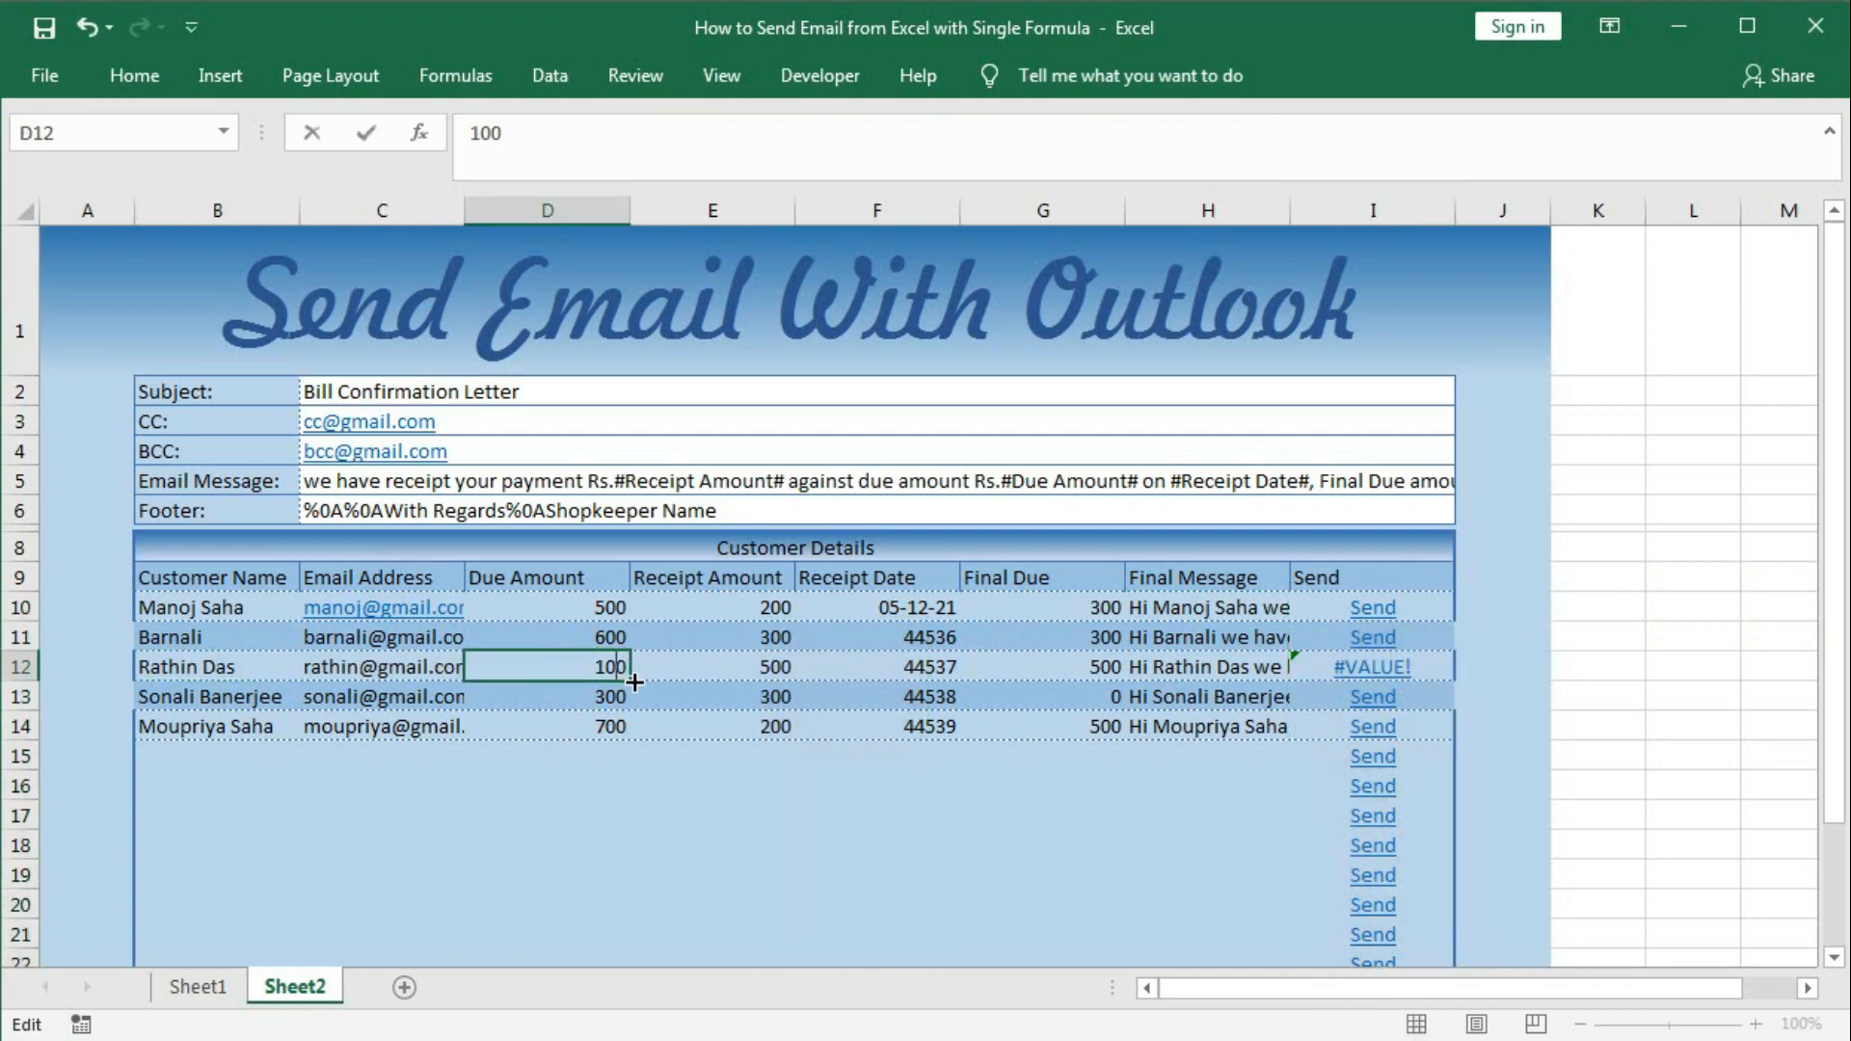
key("Return")
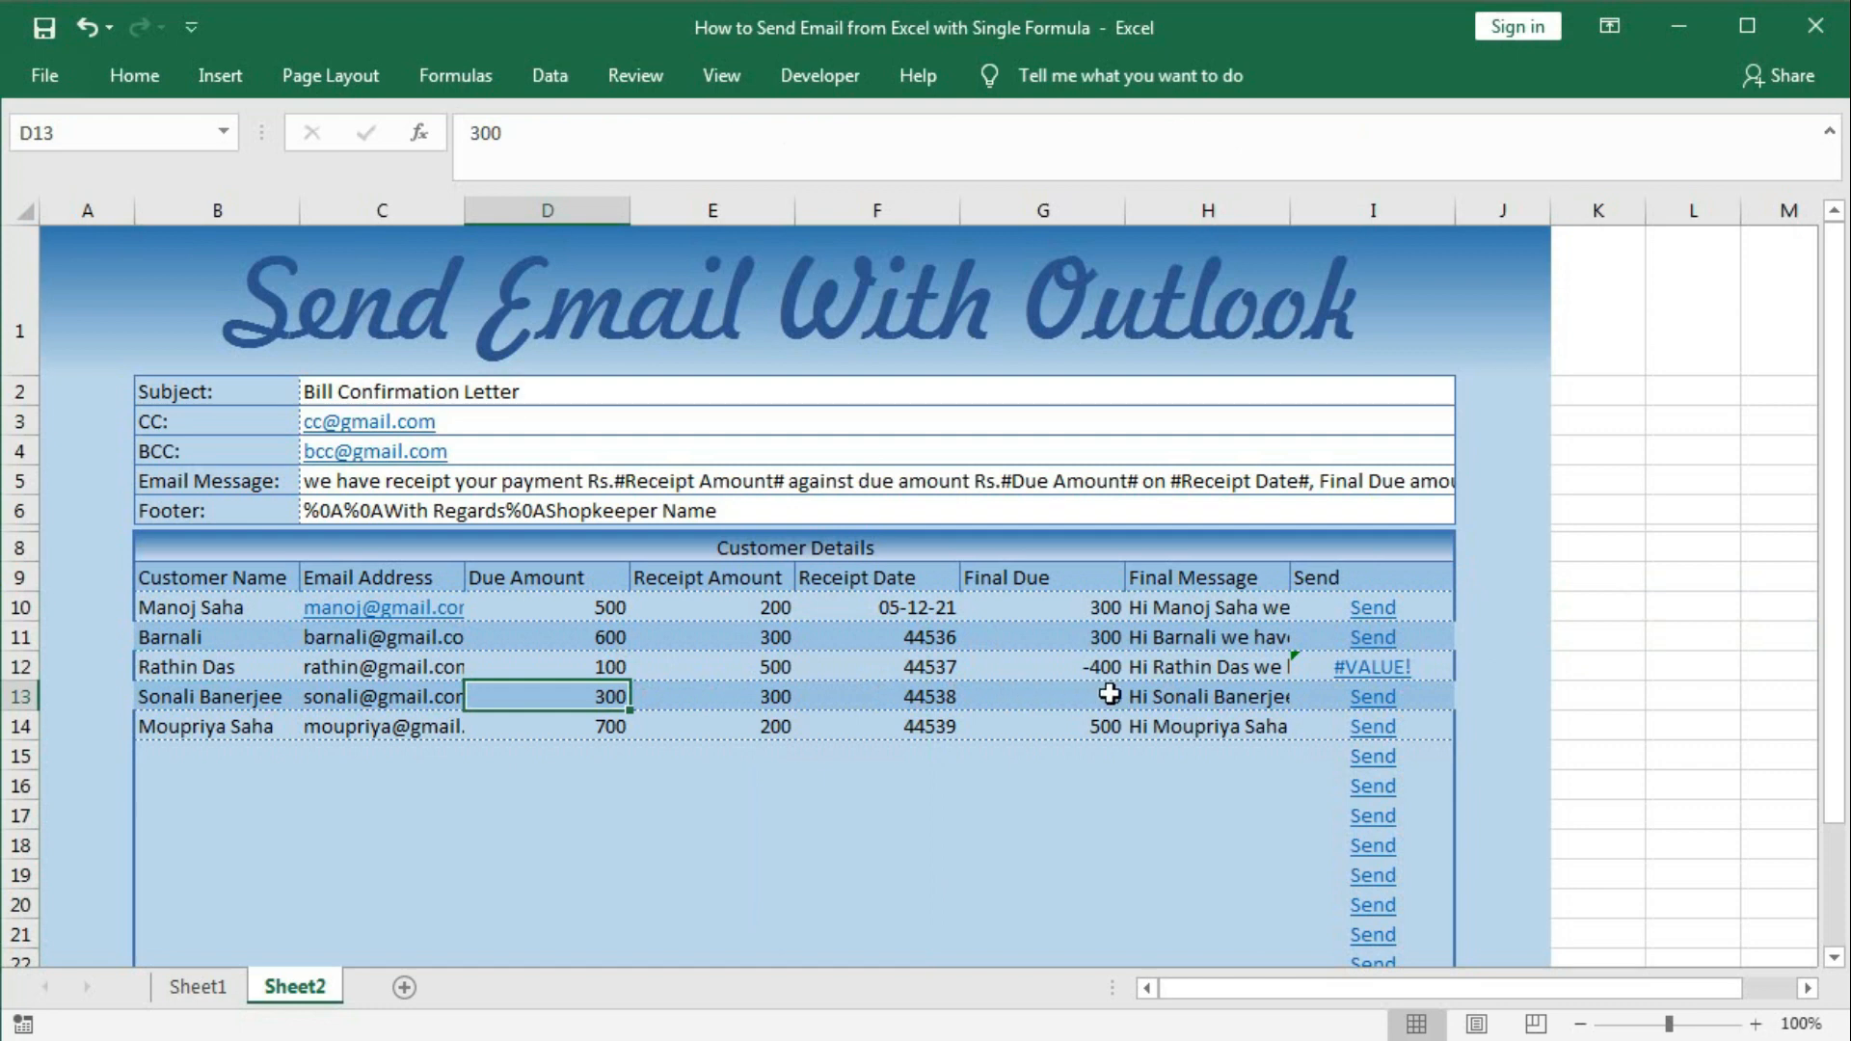
left_click(1162, 672)
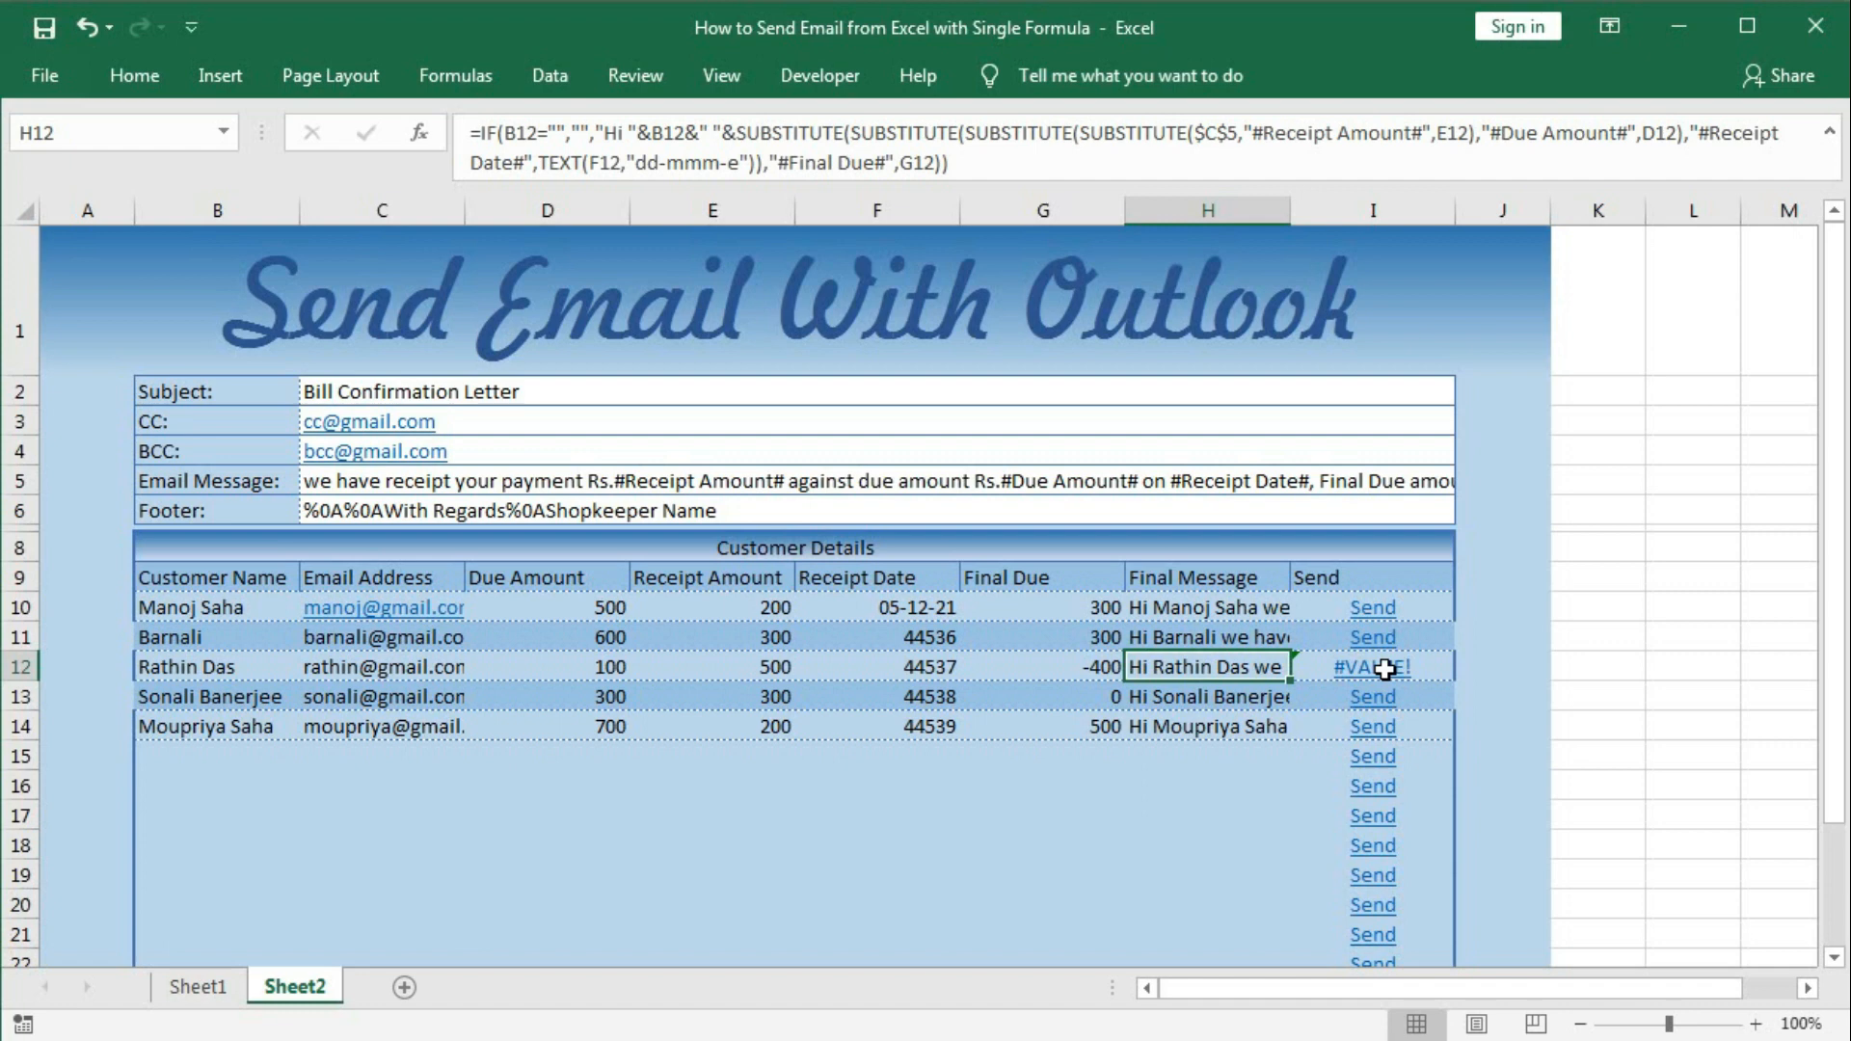
Check I12's #VALUE! error and trial-delete the final due sentence from C5's message.
left_click(1384, 668)
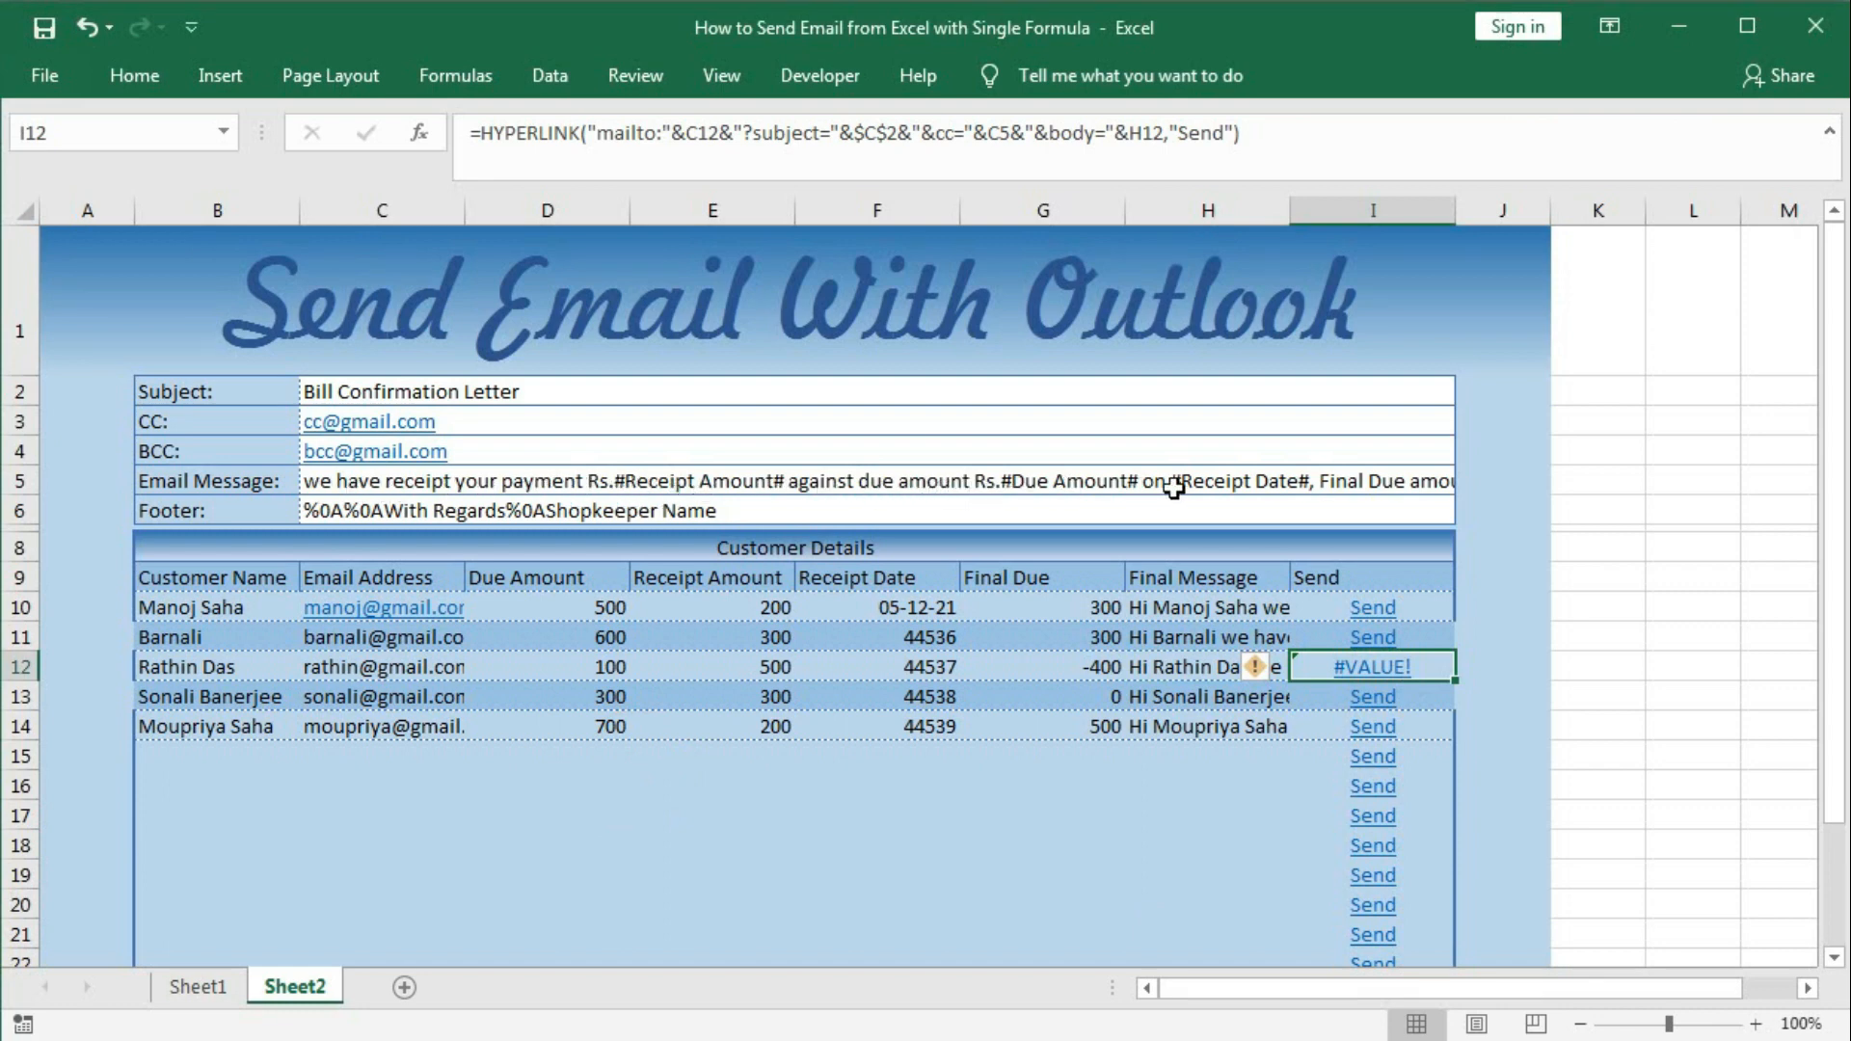
left_click(1341, 483)
left_click(1342, 483)
left_click_drag(1311, 481, 1679, 485)
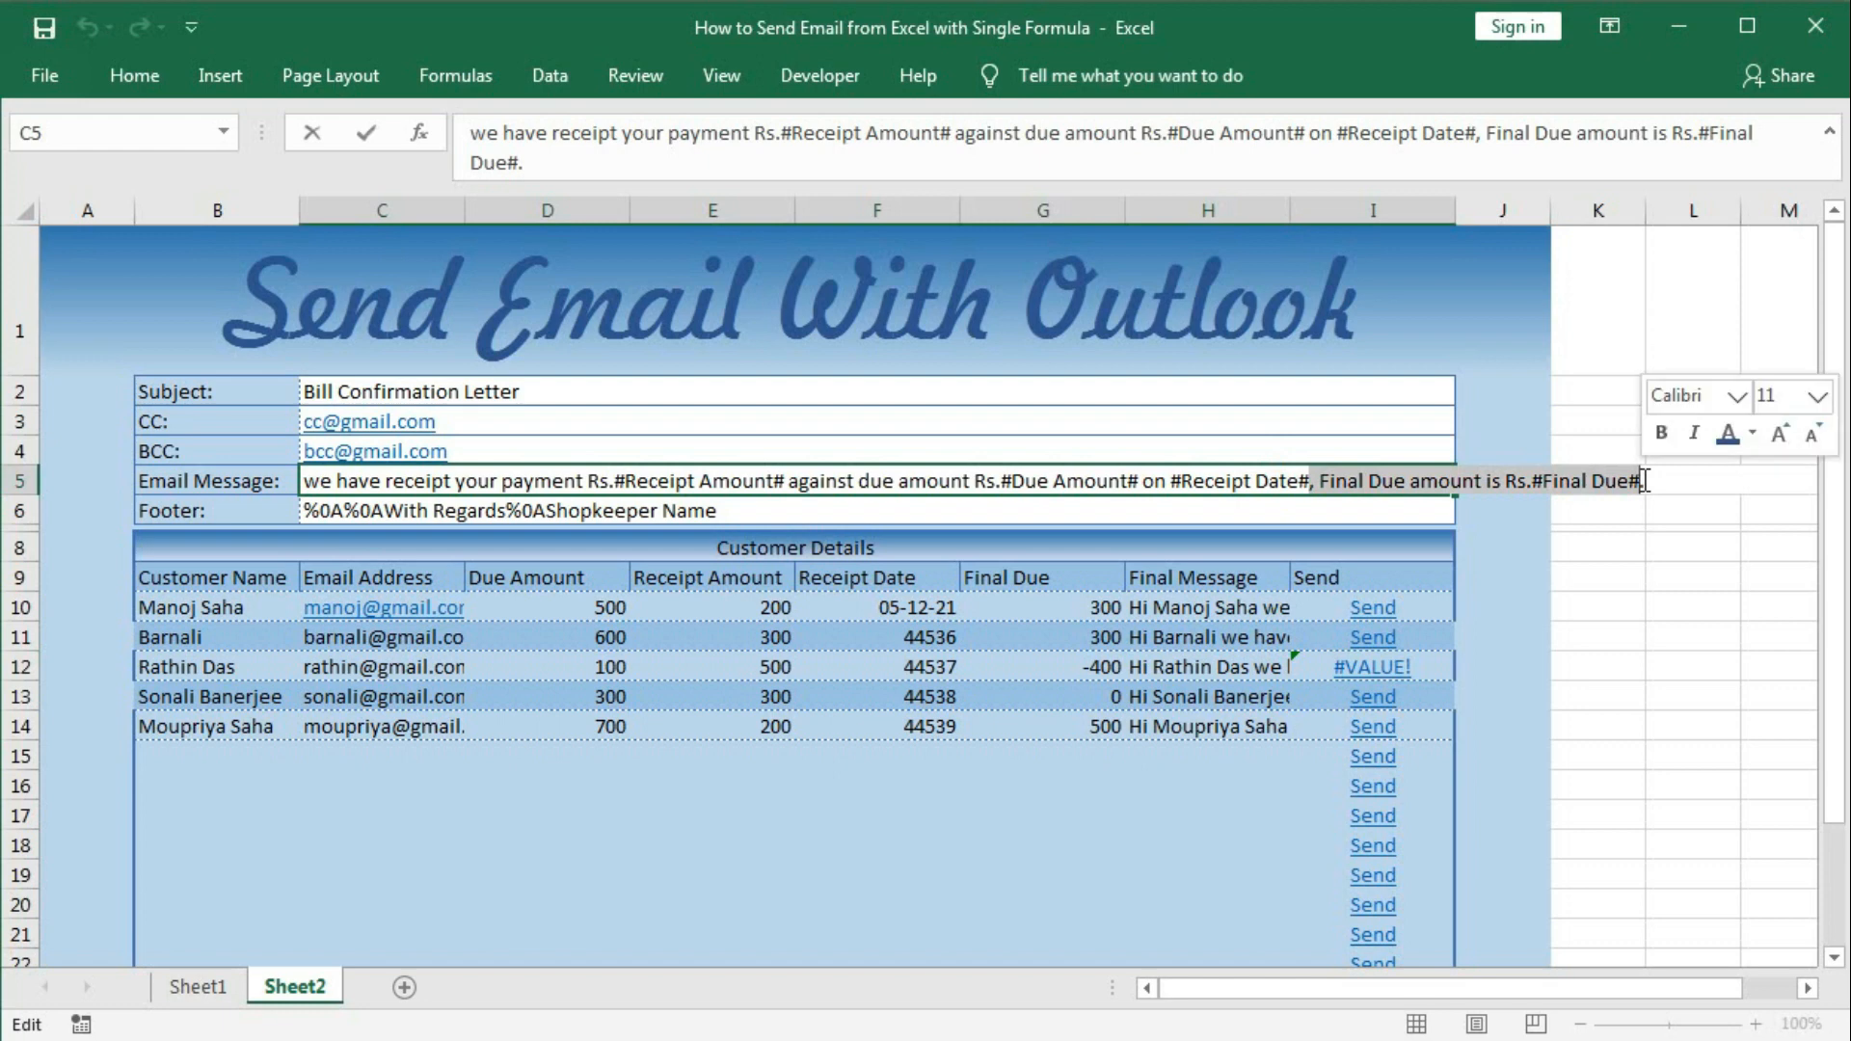
key("Delete")
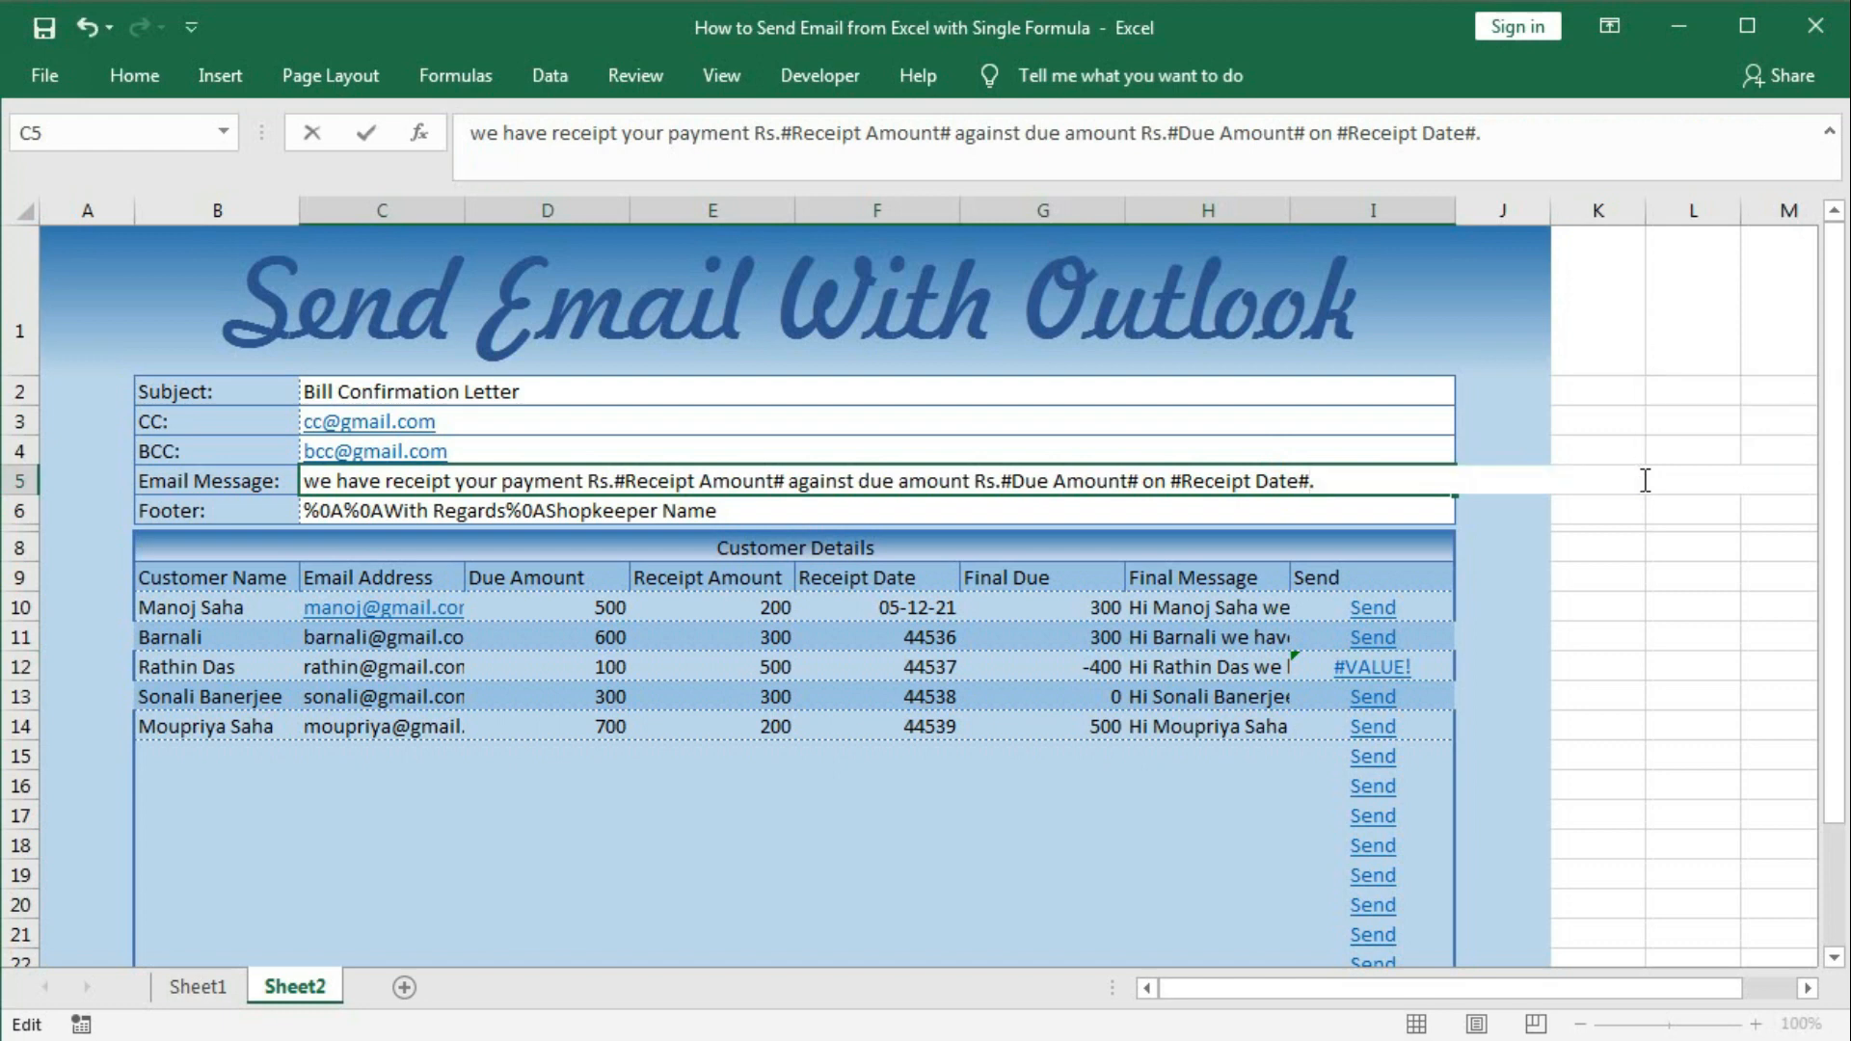
key("Return")
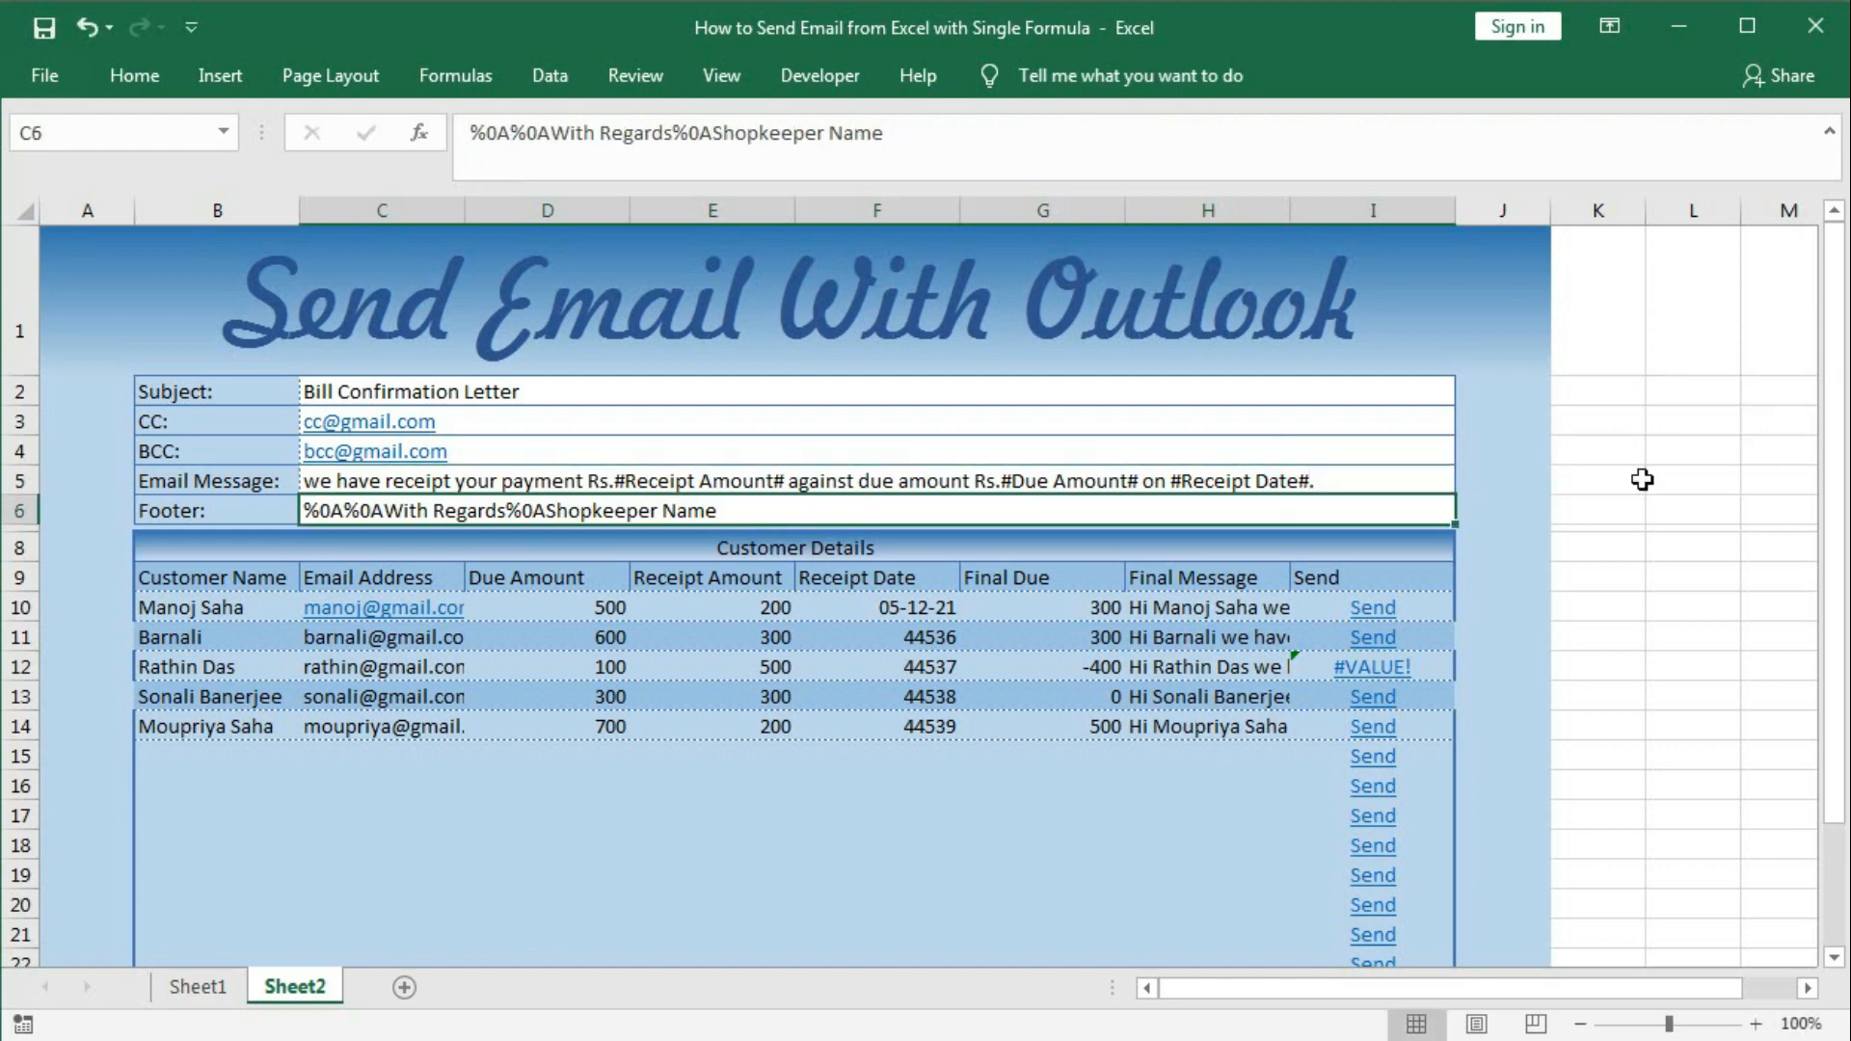
Restore C5's original message with undo and open I10's Send formula for editing.
left_click(1315, 666)
left_click(1289, 665)
key("ctrl+z")
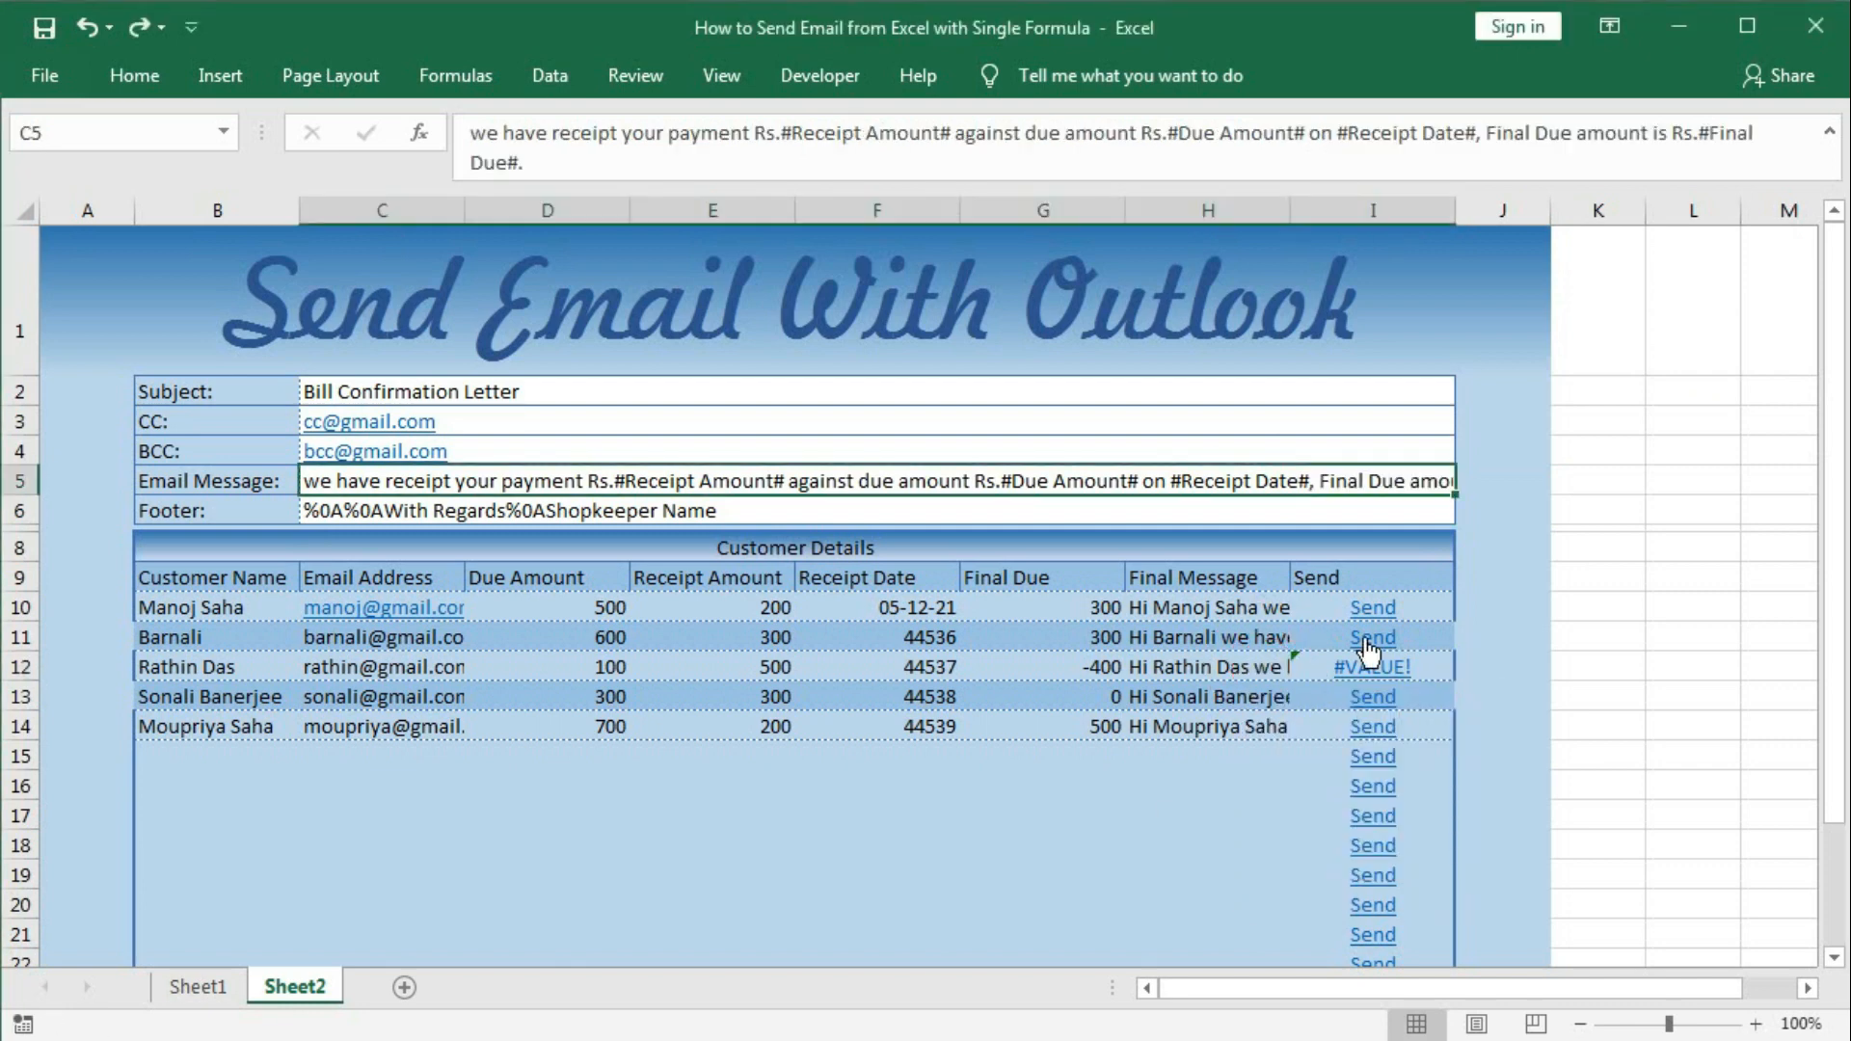
double_click(1415, 611)
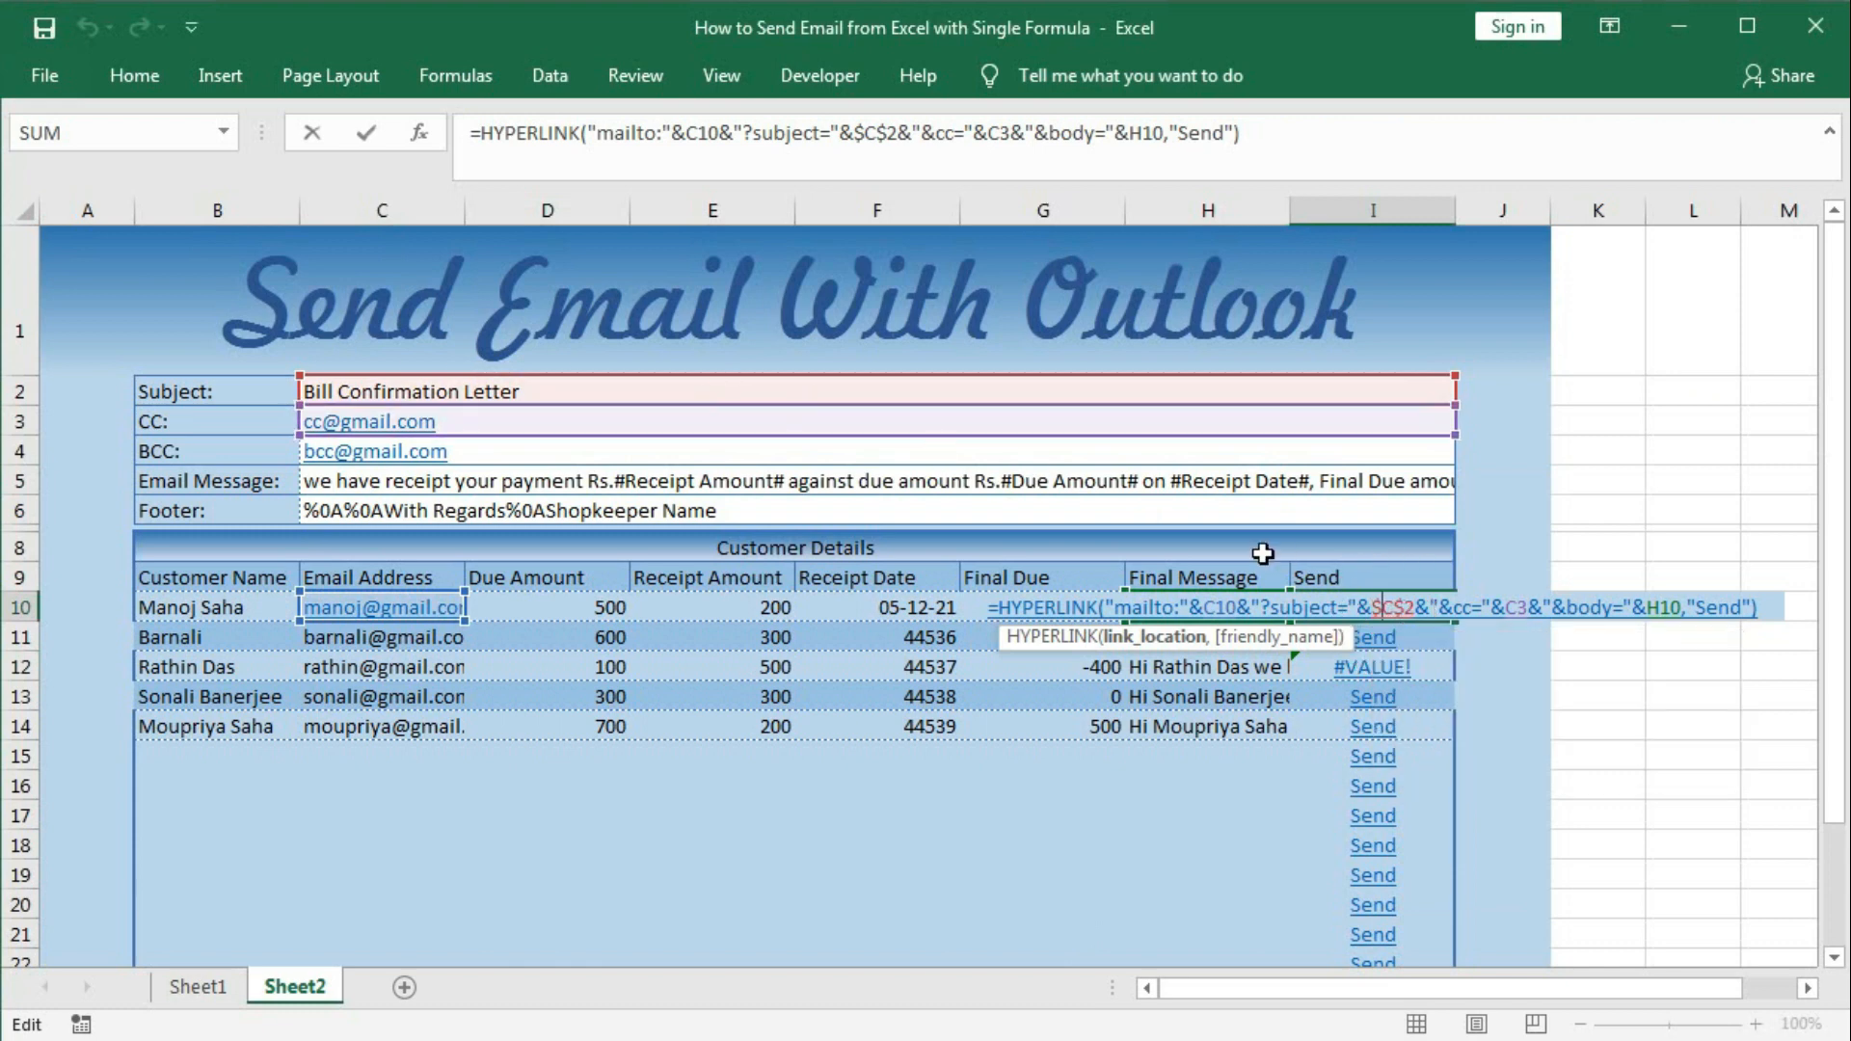
Change the C3 reference in I10's Send formula to absolute $C$3.
left_click(1518, 615)
key("F4")
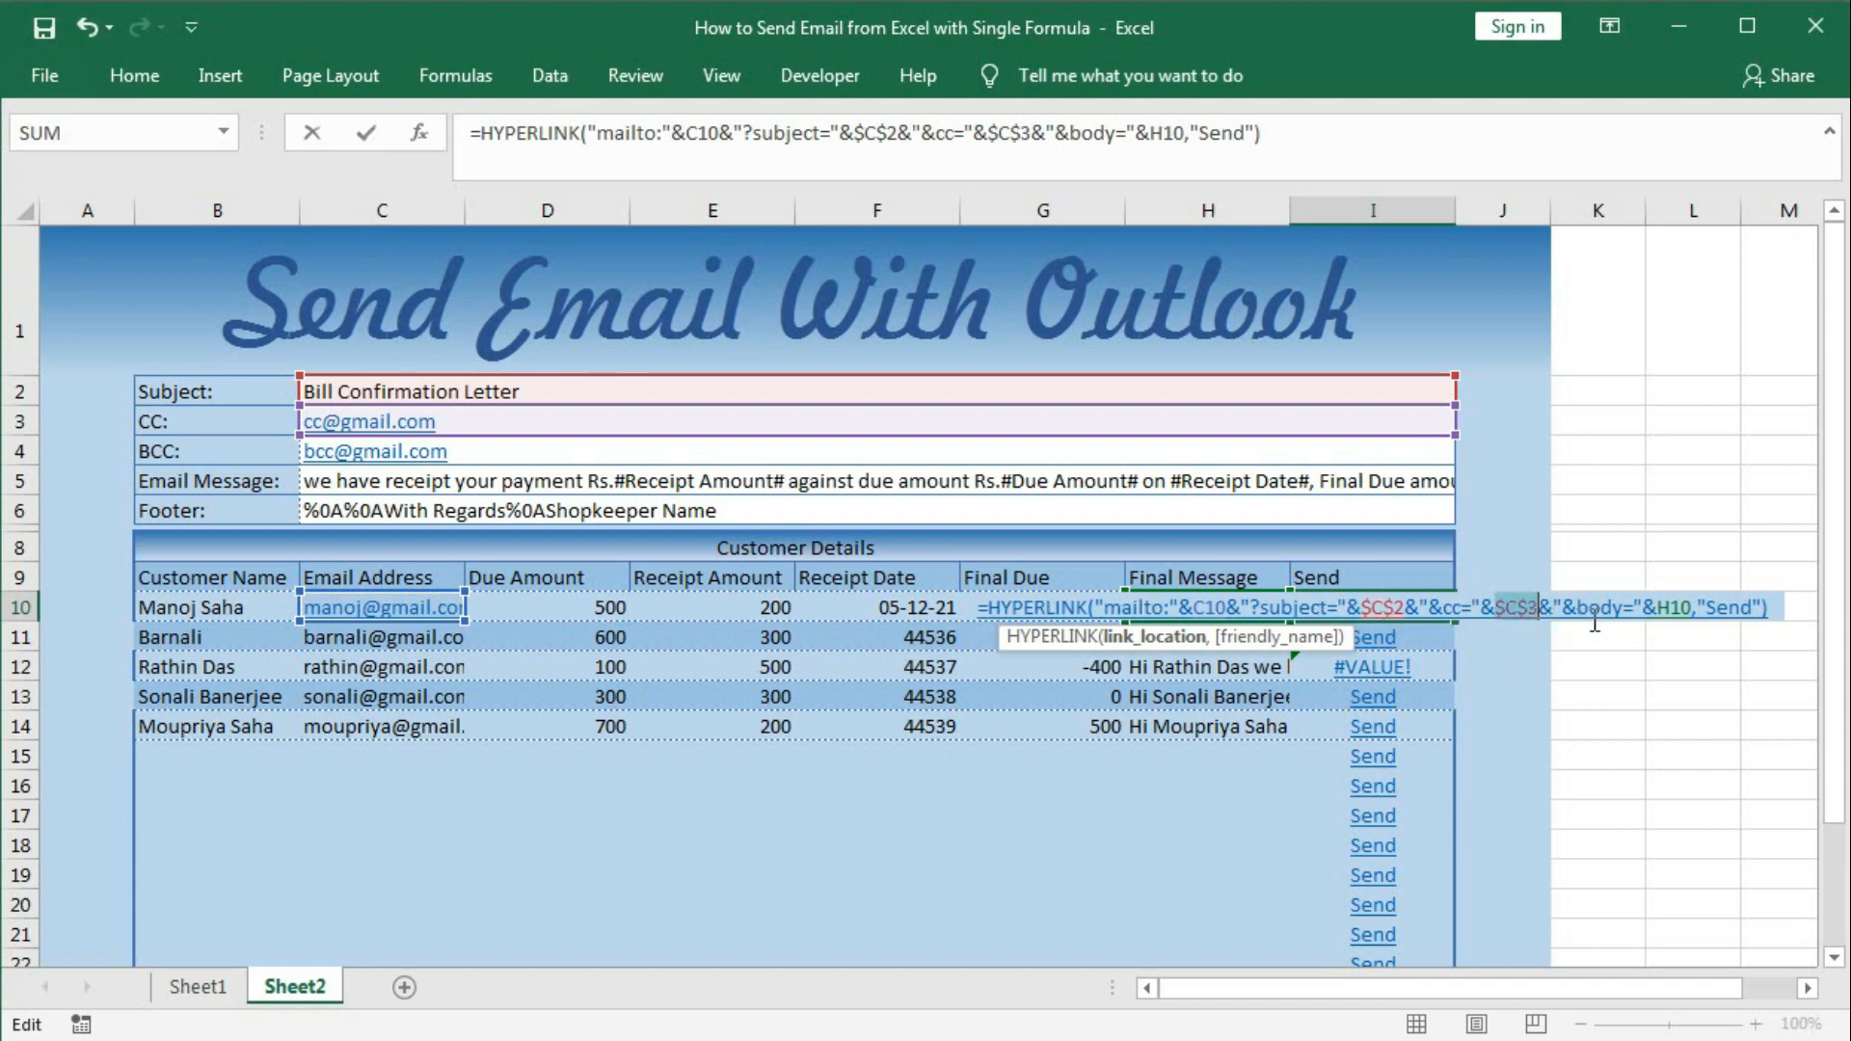
left_click(1676, 608)
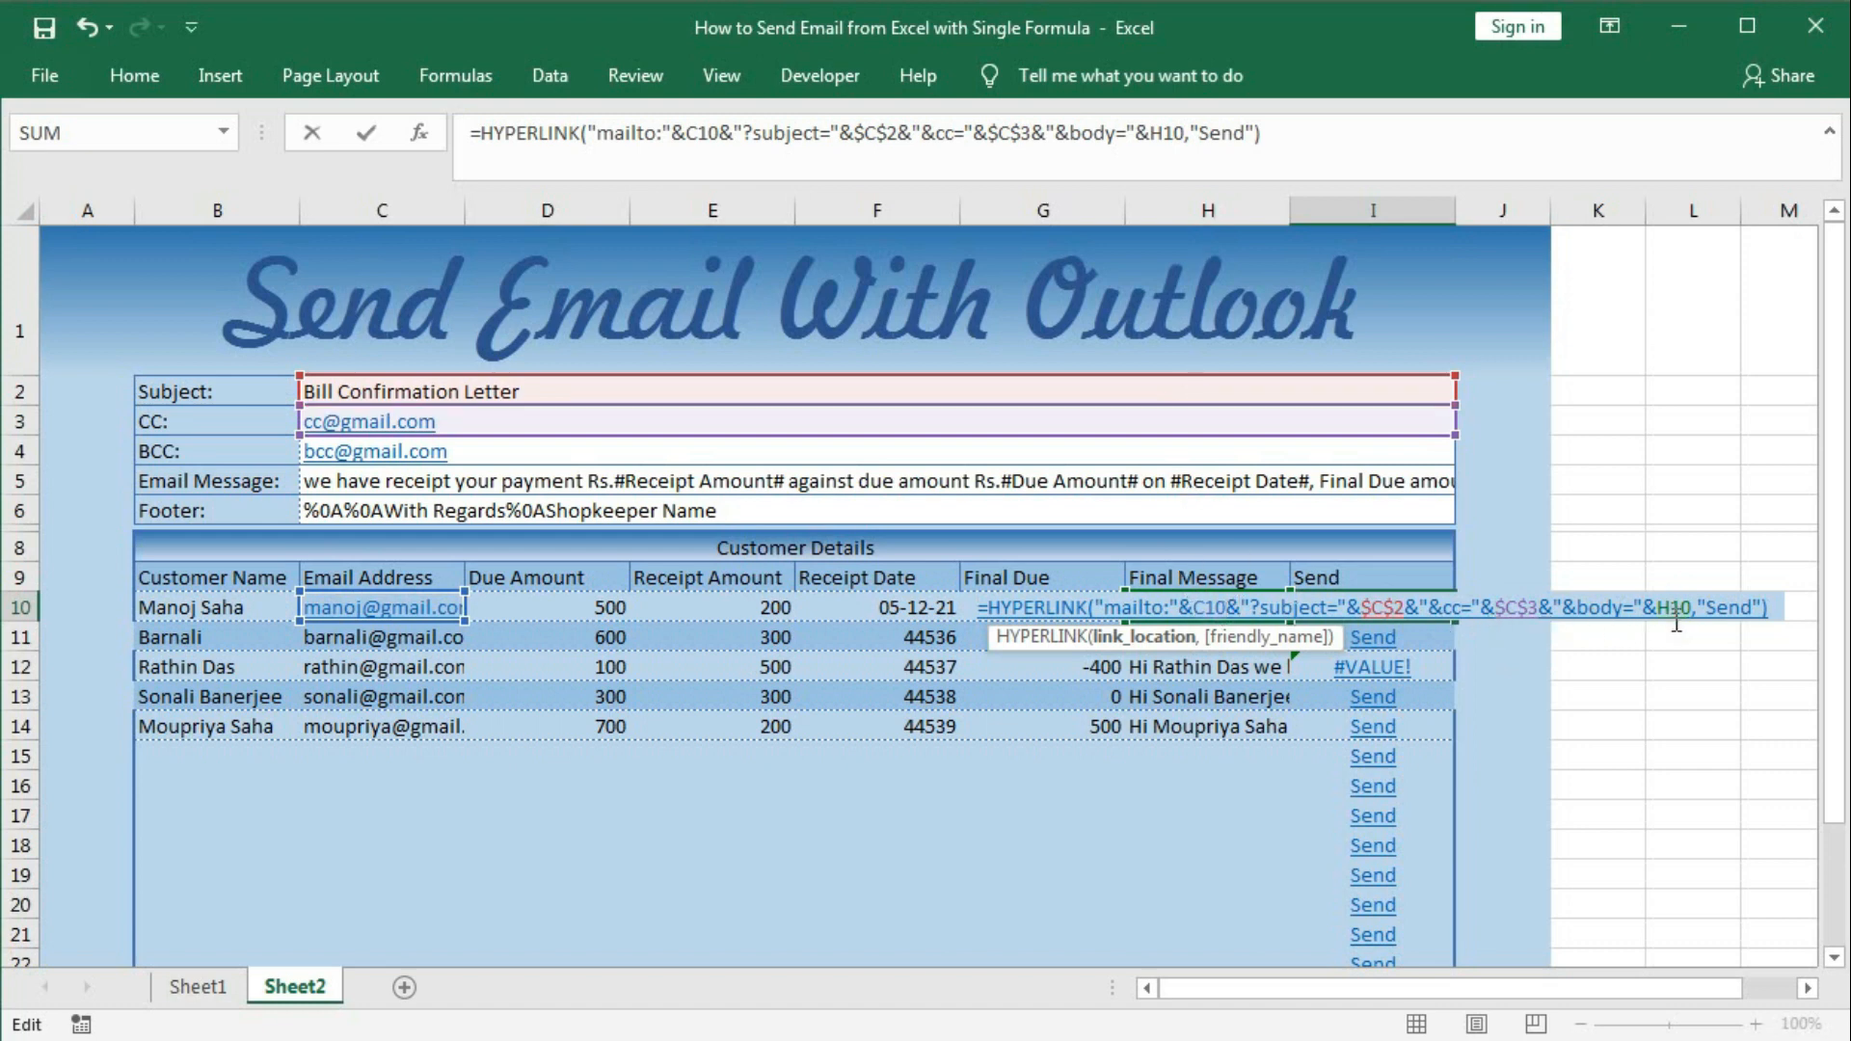
key("Return")
Fill the corrected Send formula from I10 down to I29.
left_click(1431, 610)
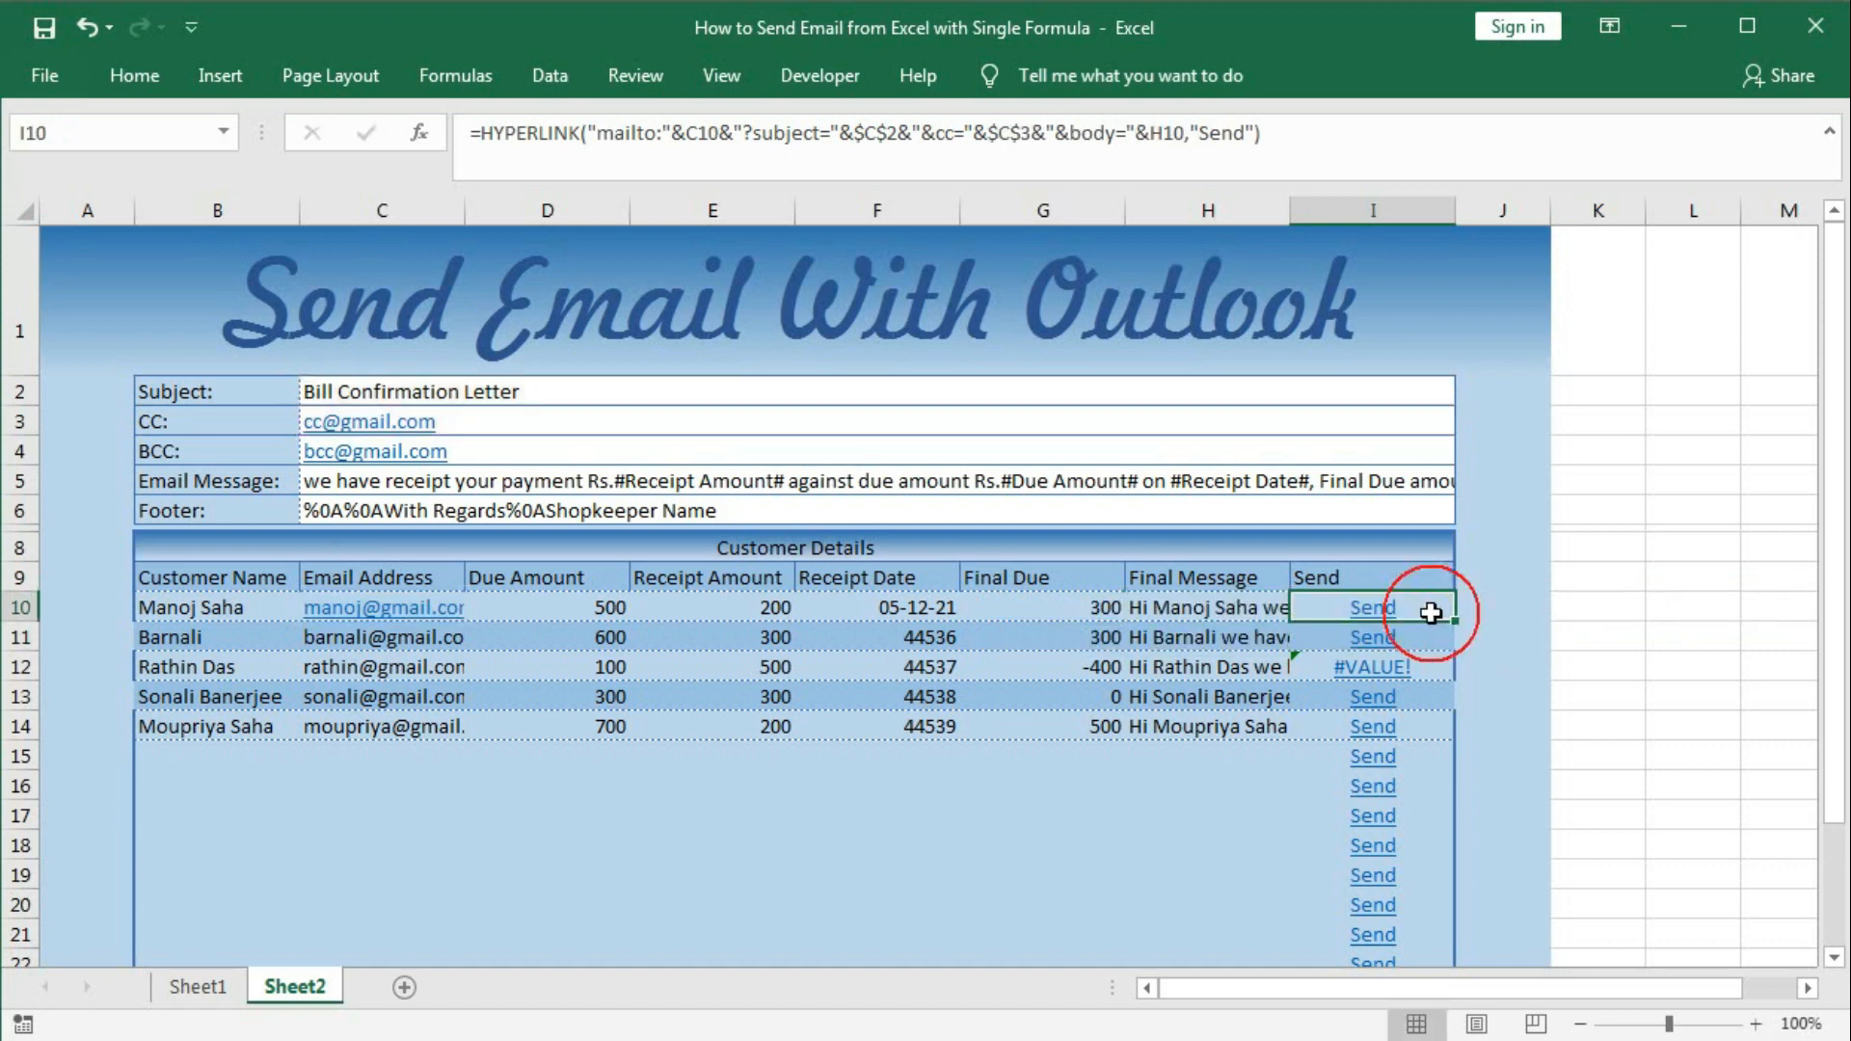
left_click_drag(1455, 628, 1406, 913)
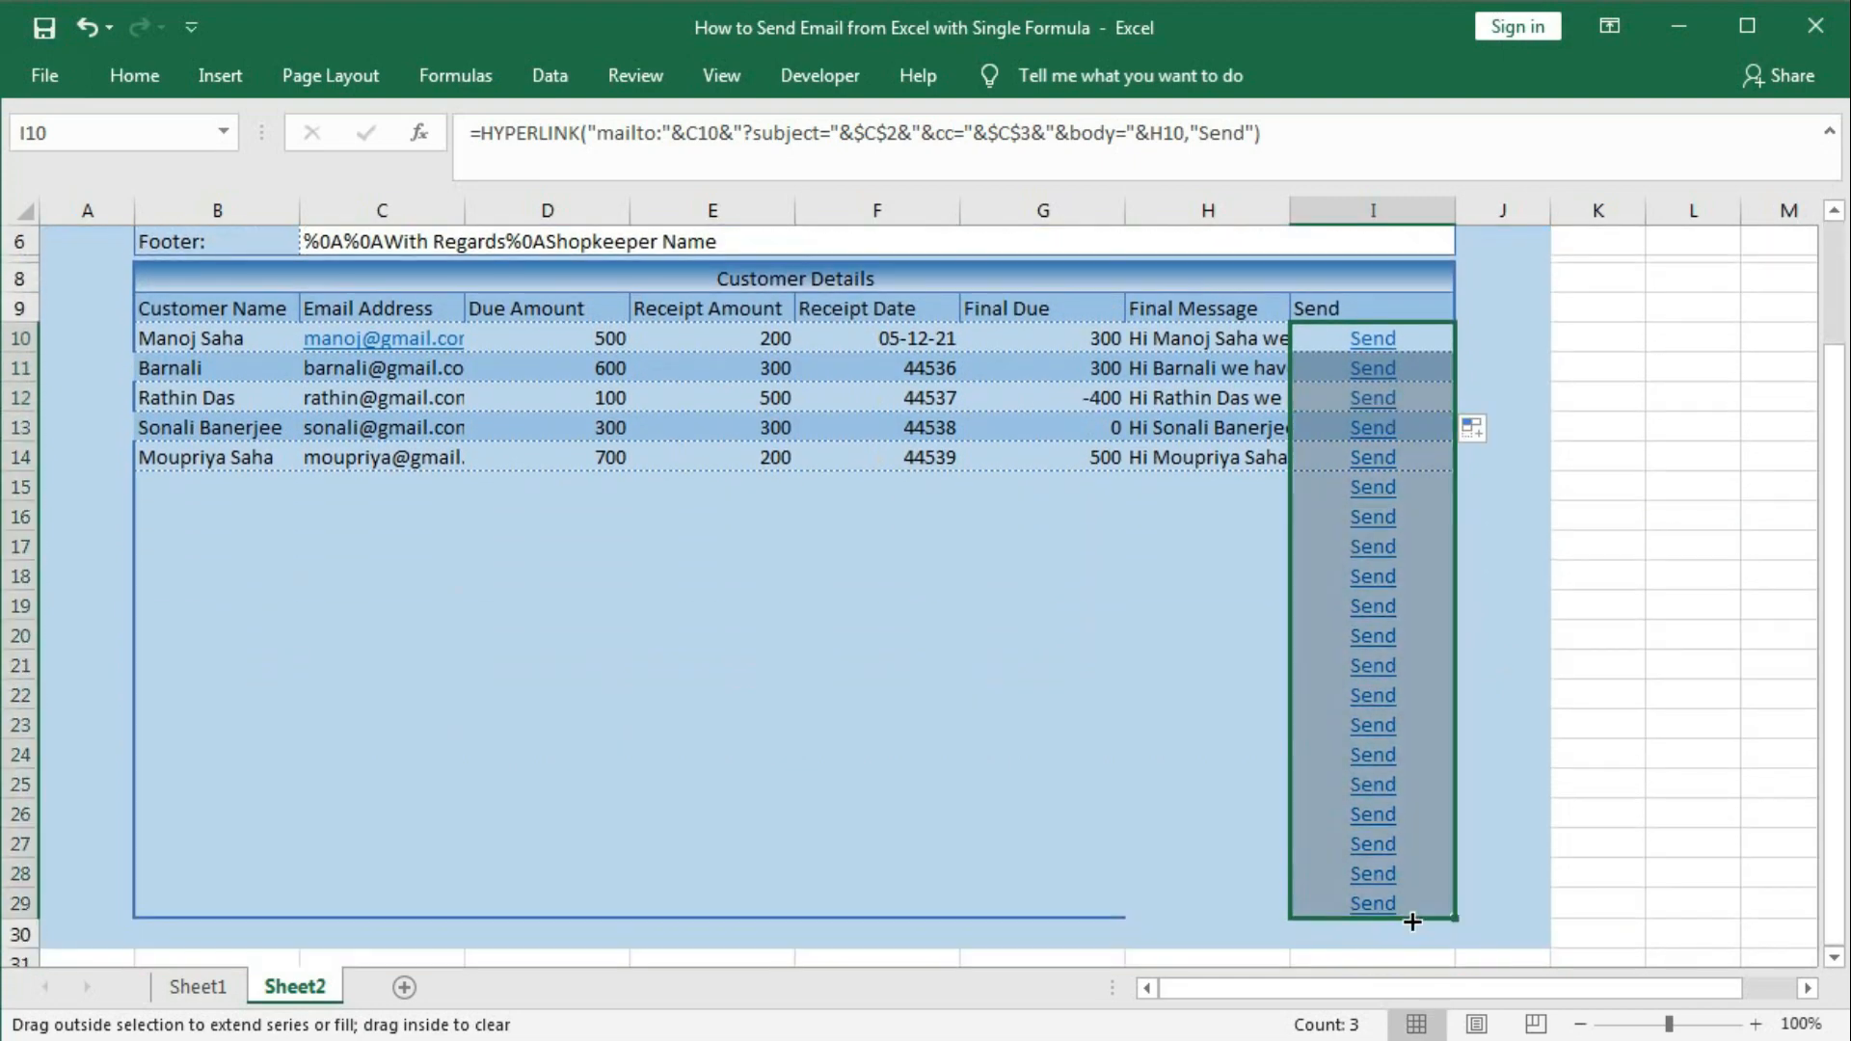
scroll(1376, 776, "up", 2)
left_click(1409, 610)
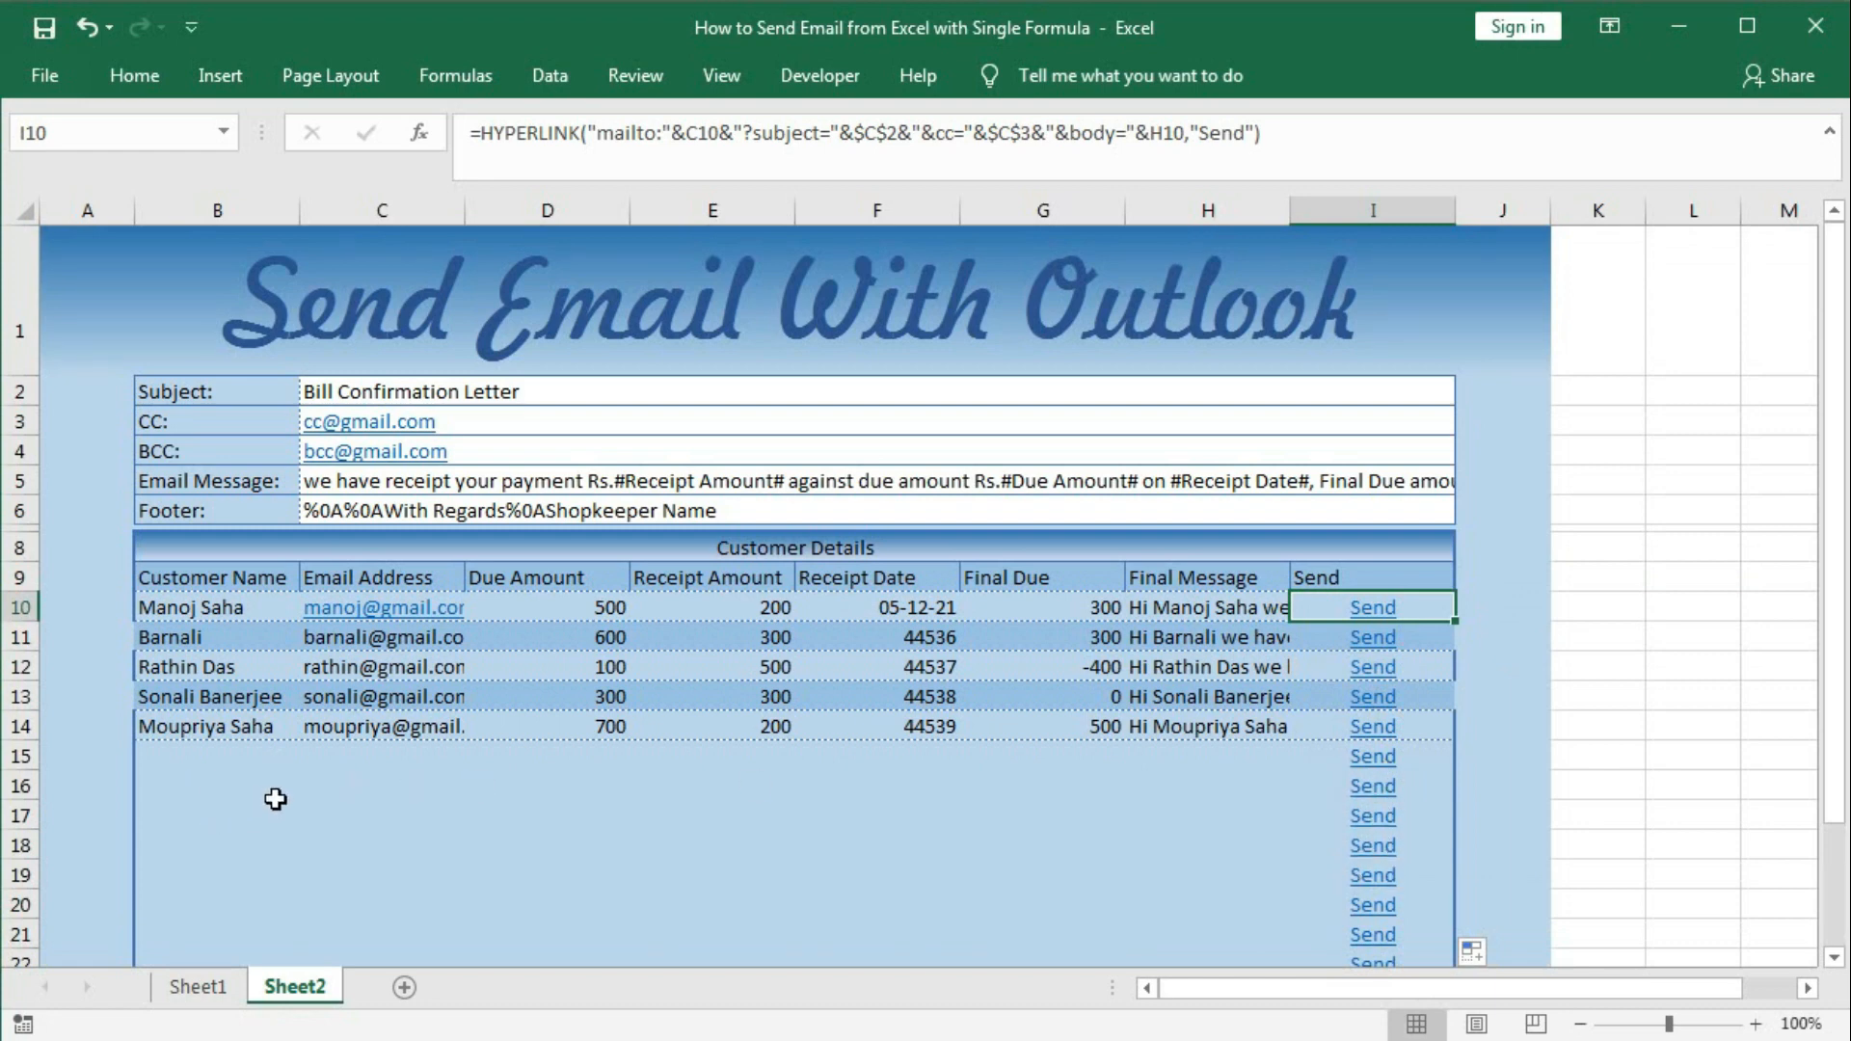
Wrap I10's HYPERLINK Send formula in IF(B10="","",…) so blank names give blank cells.
left_click(1415, 607)
double_click(1415, 607)
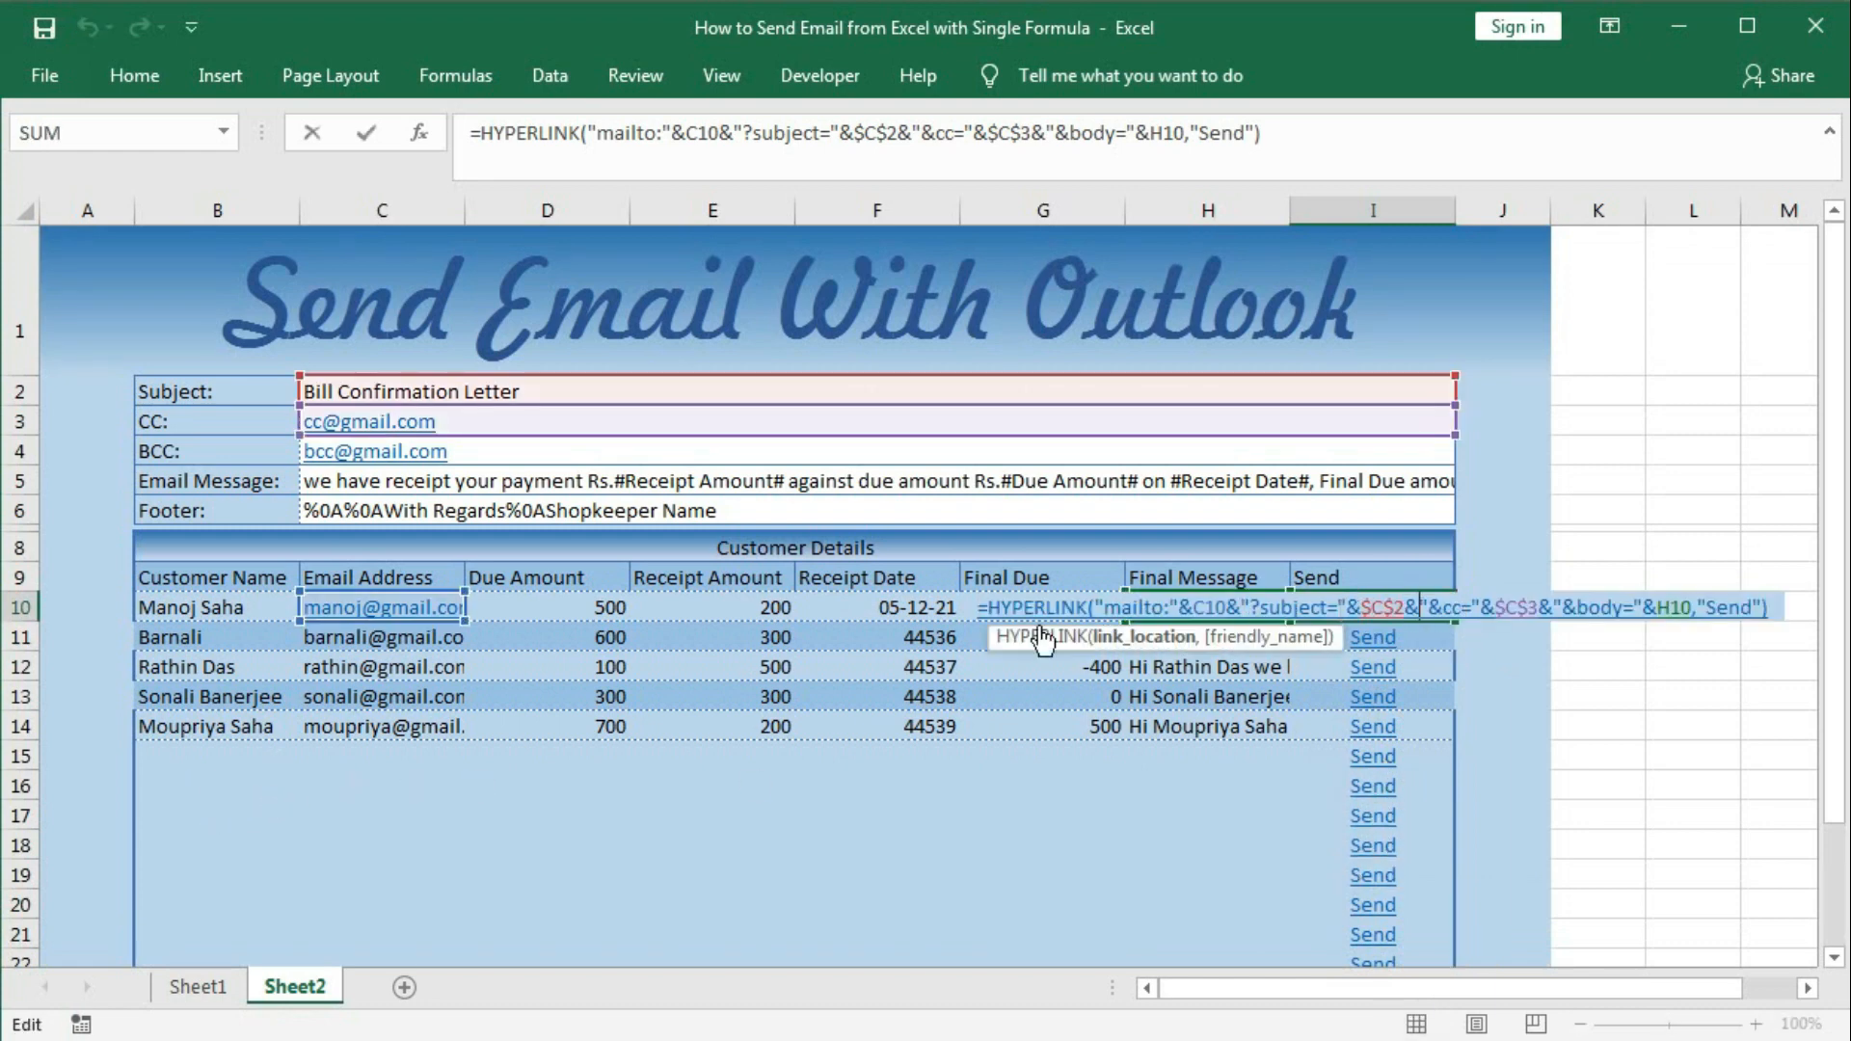
left_click(992, 613)
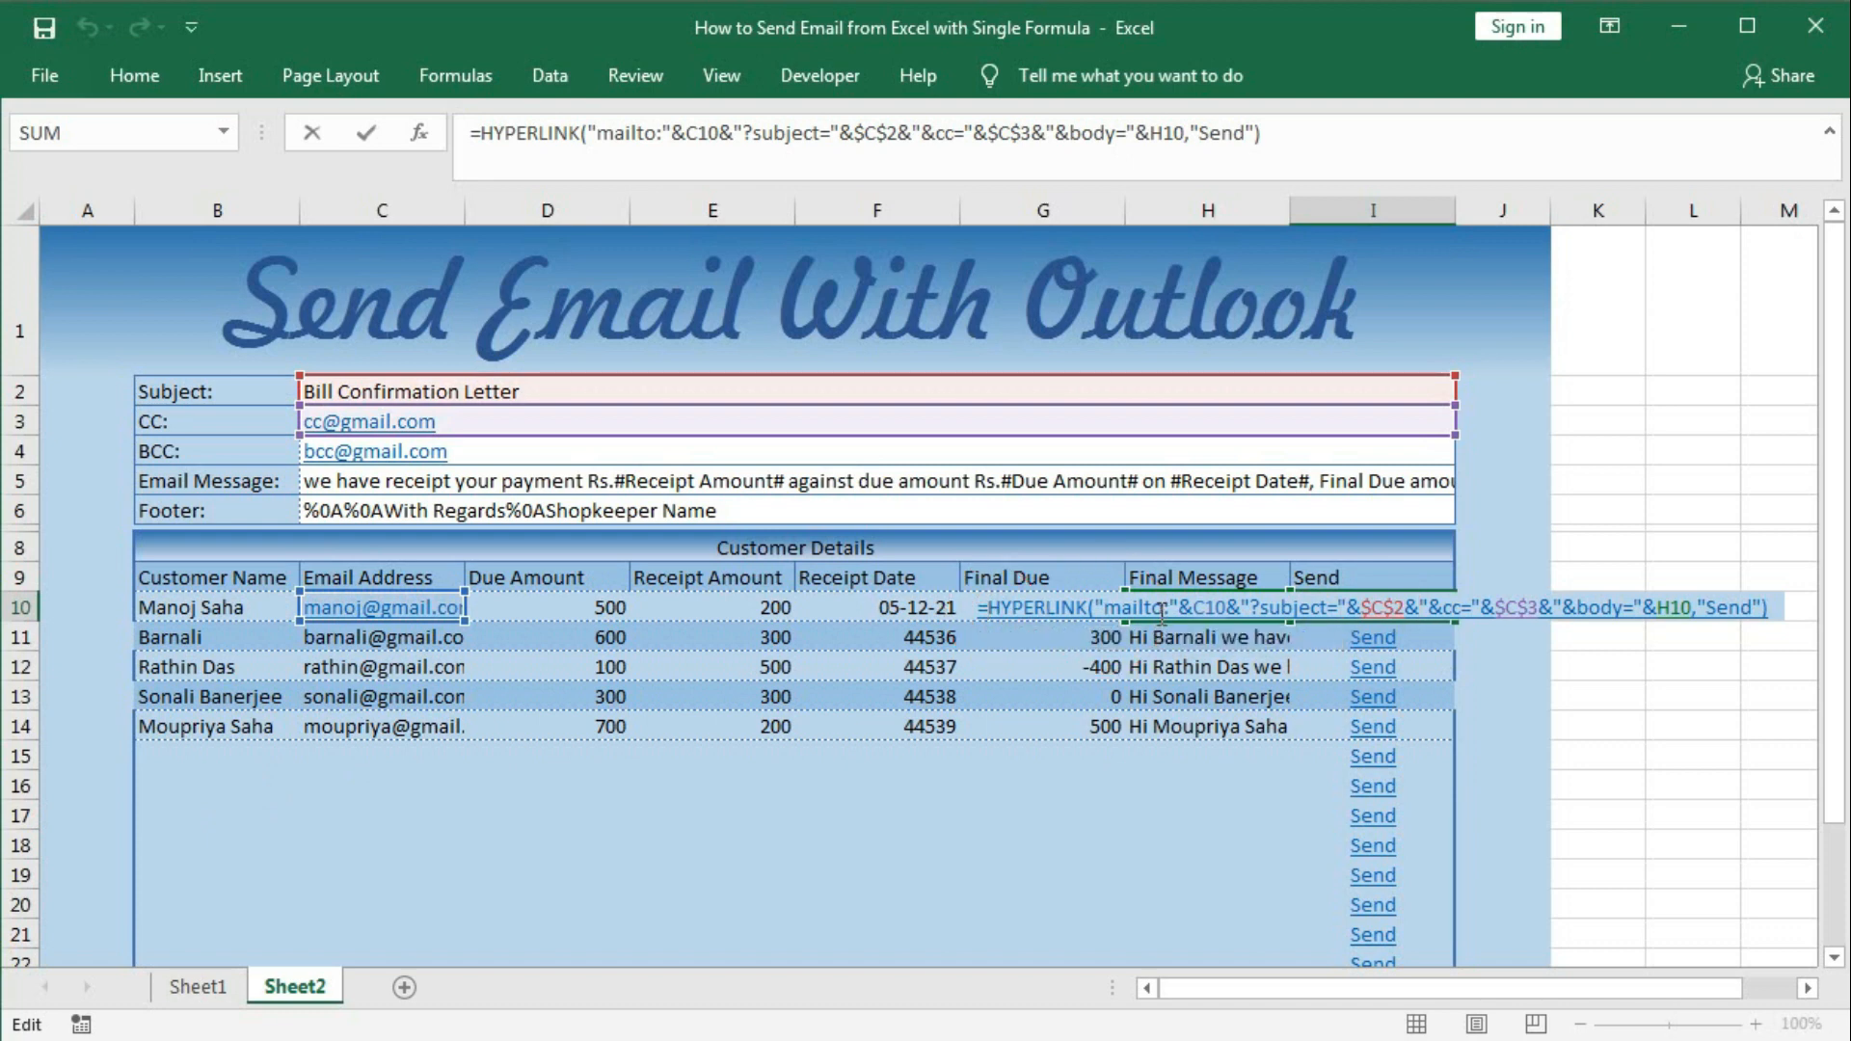
type("if")
key("Tab")
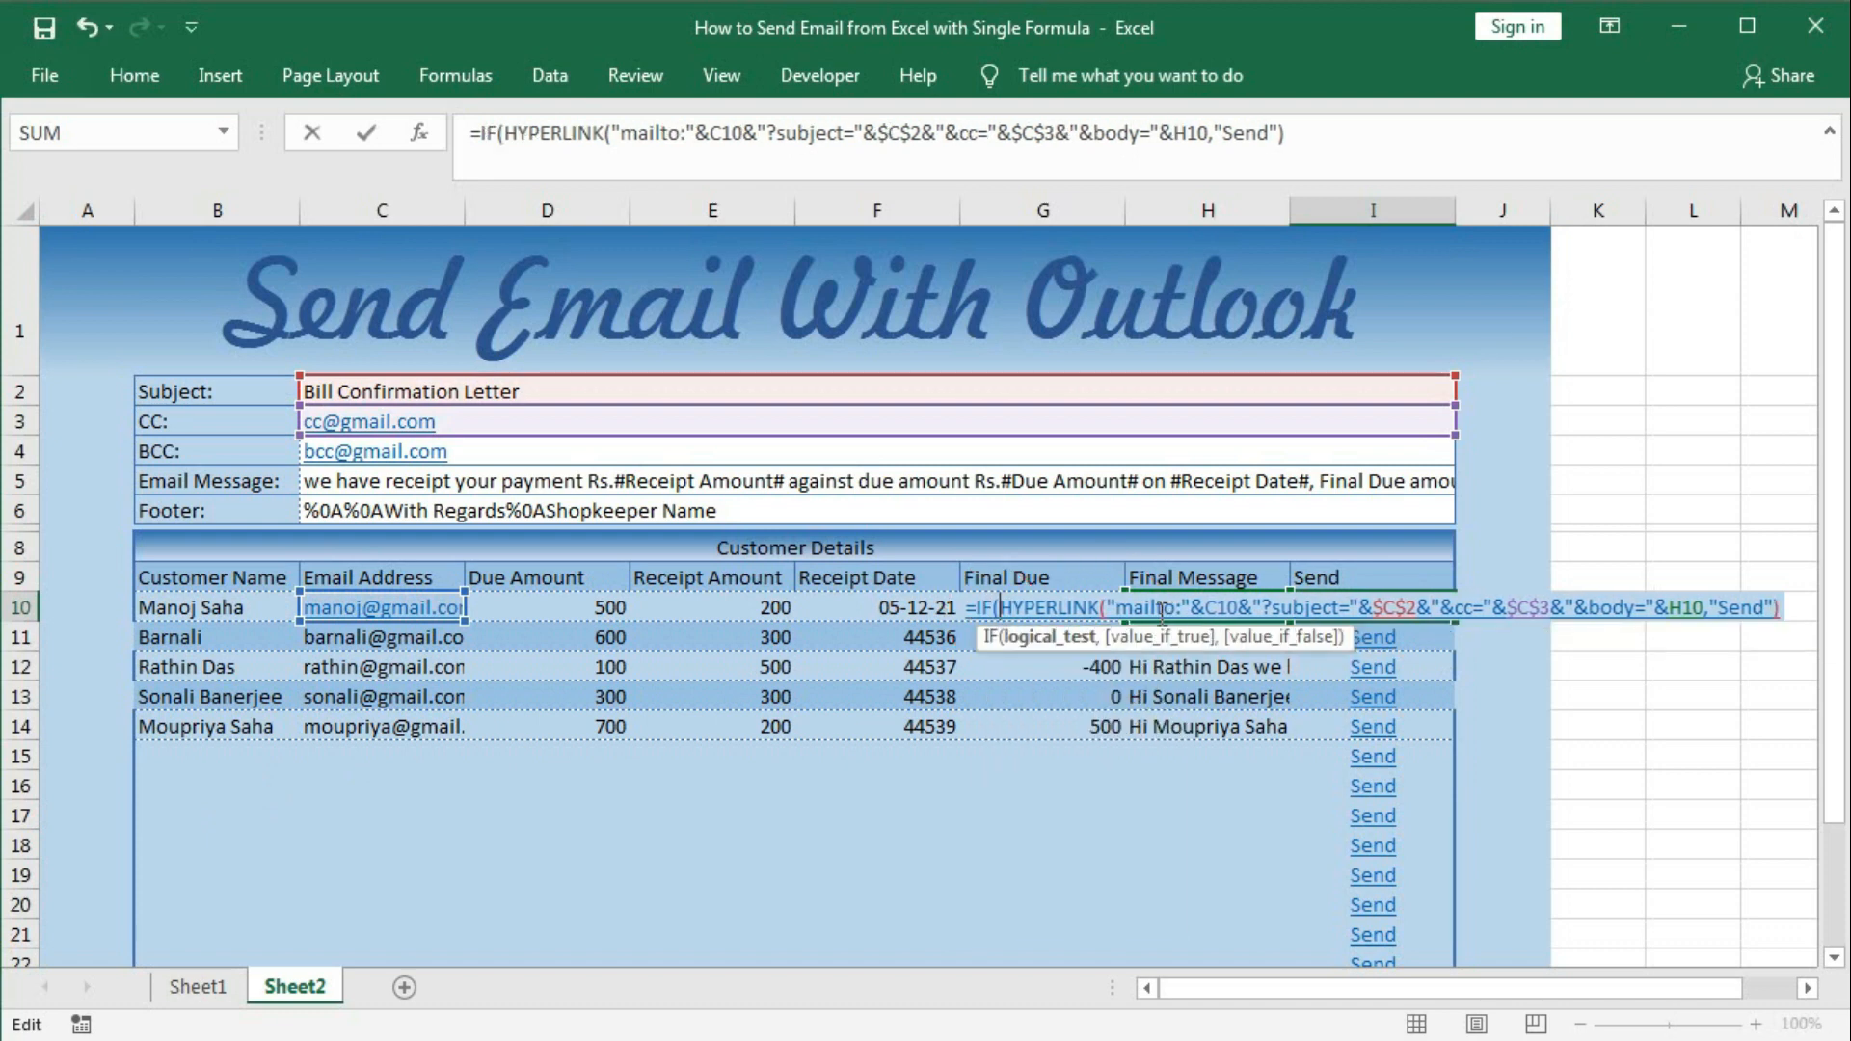
left_click(258, 604)
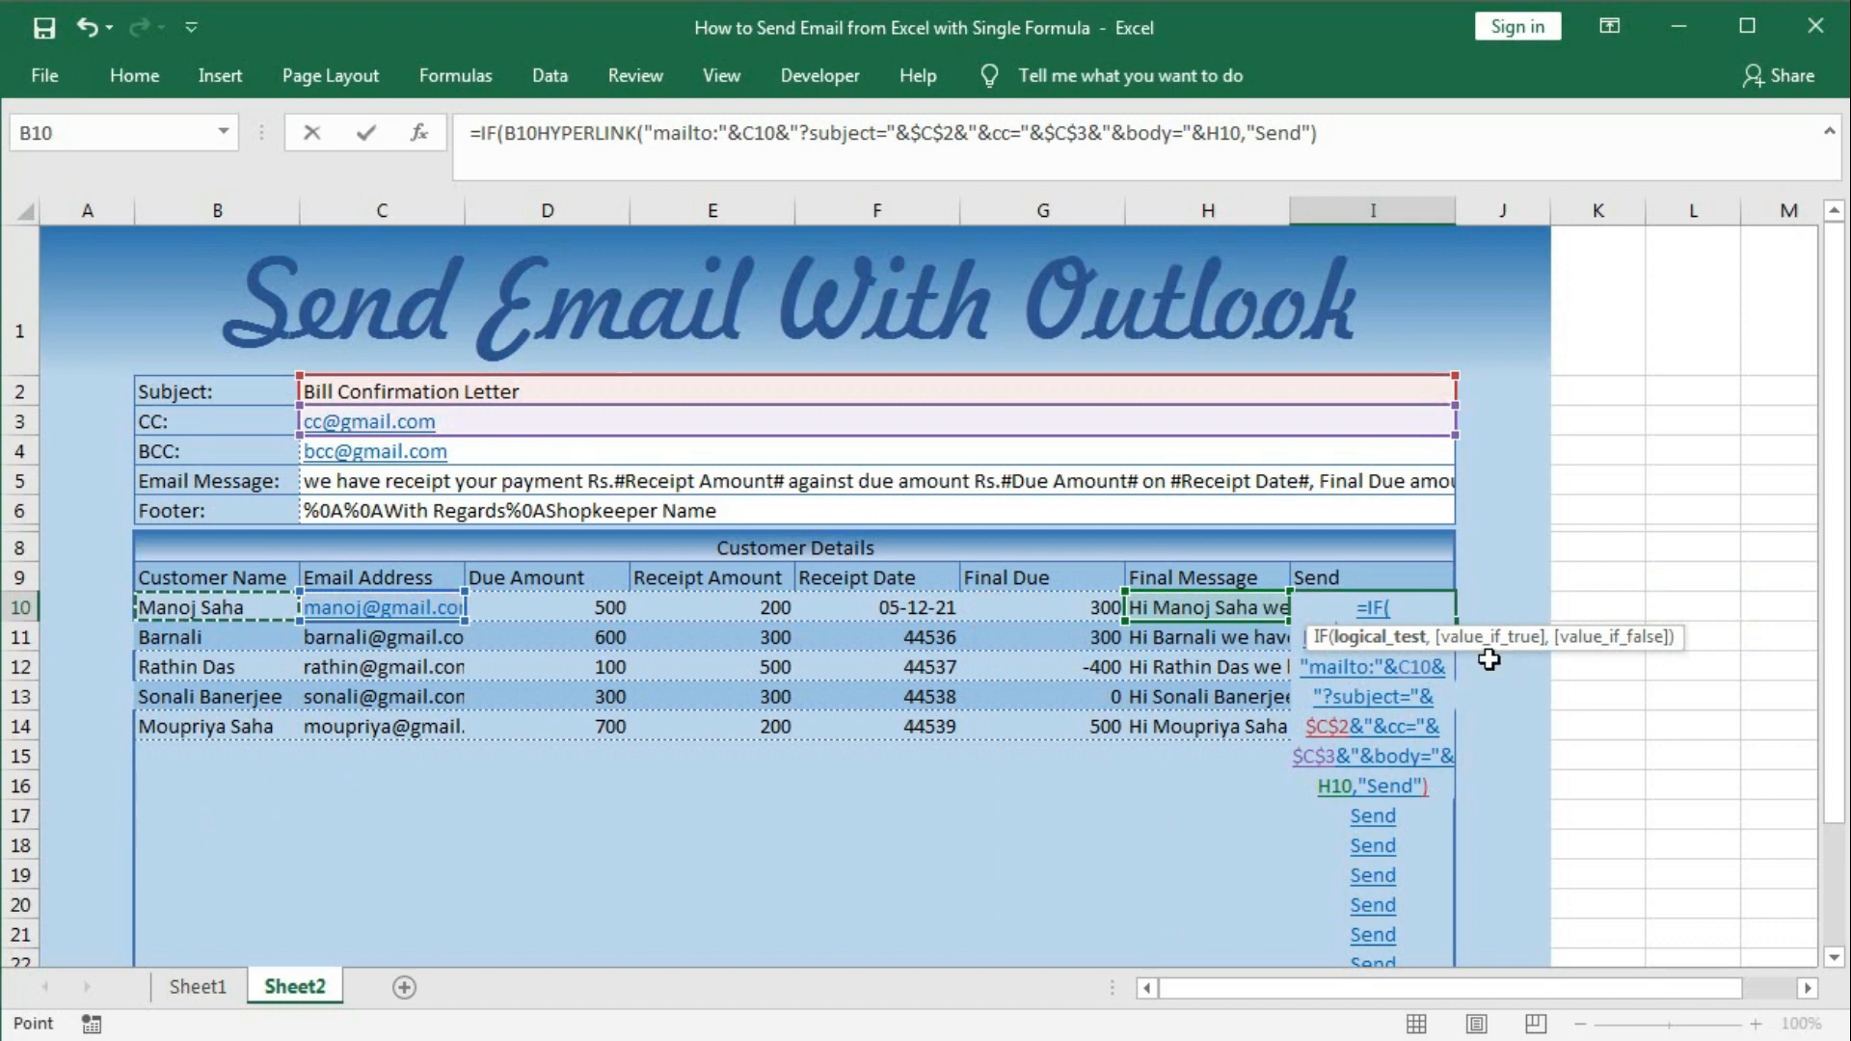
left_click_drag(1481, 644, 1522, 494)
type("=\"\",\"")
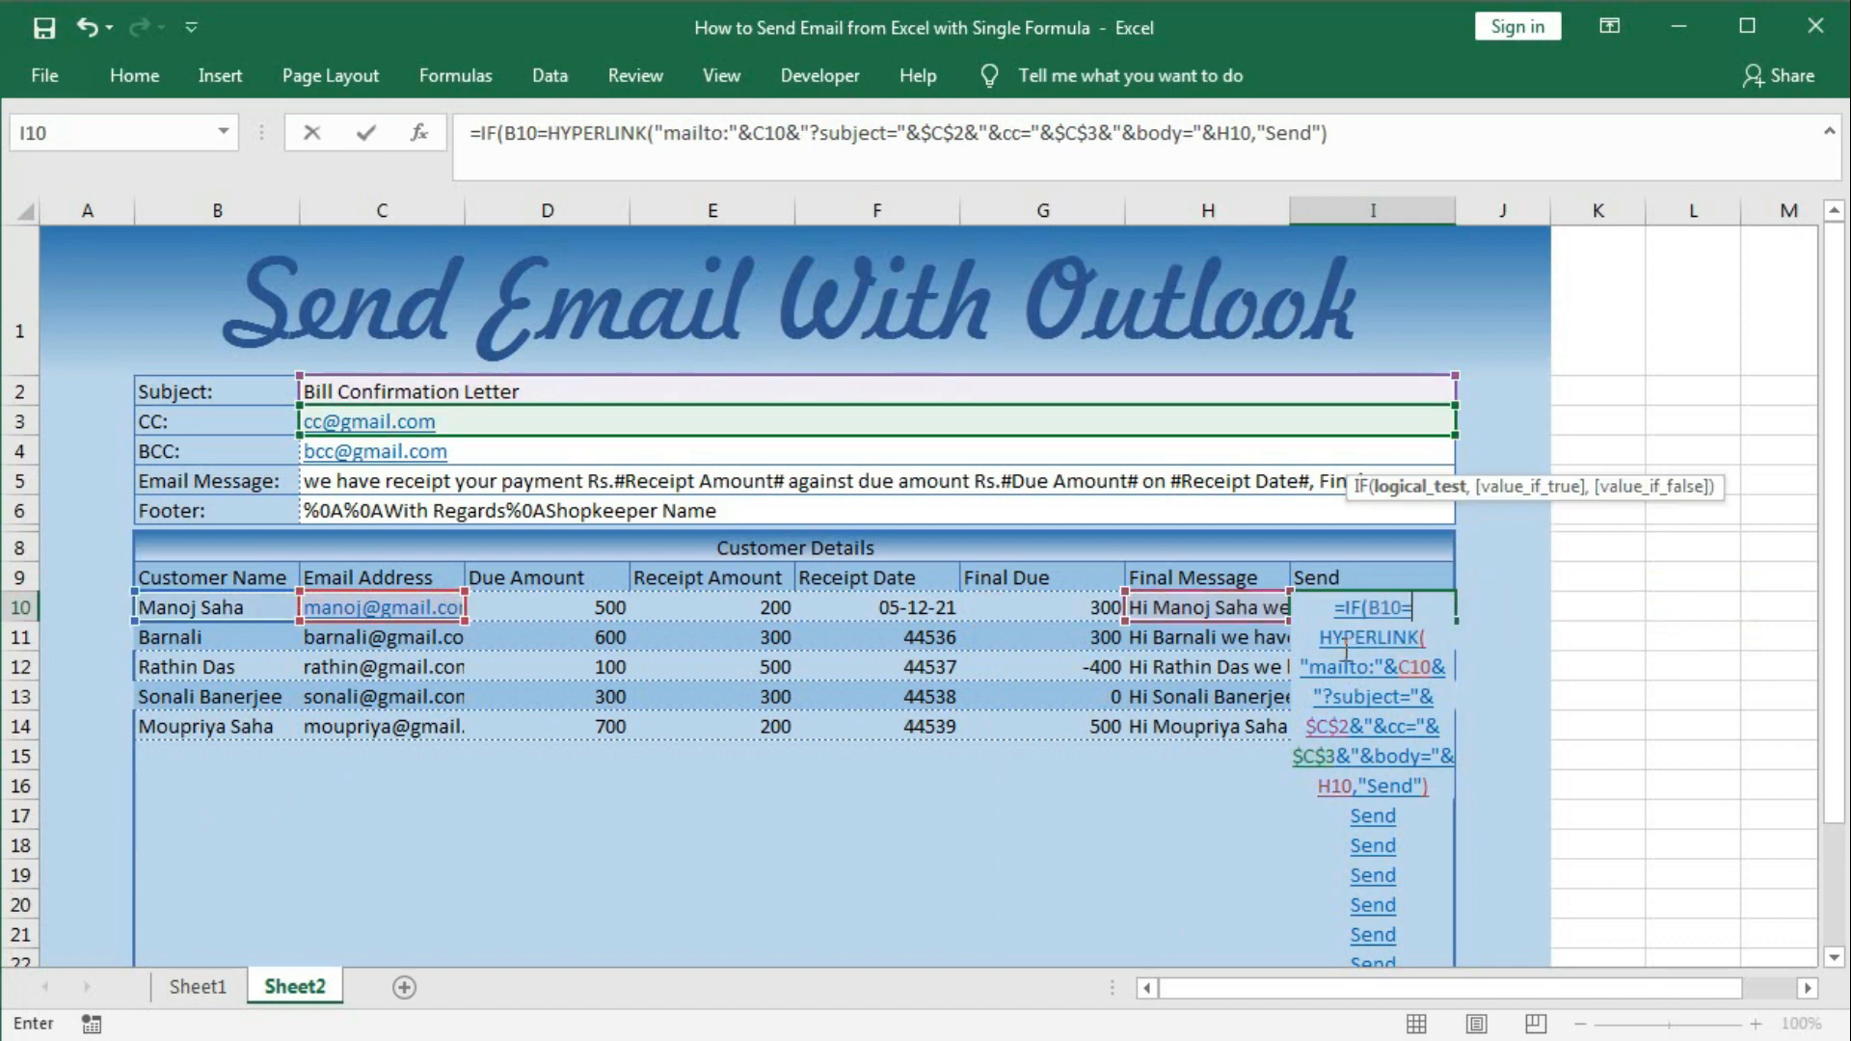
type("\",")
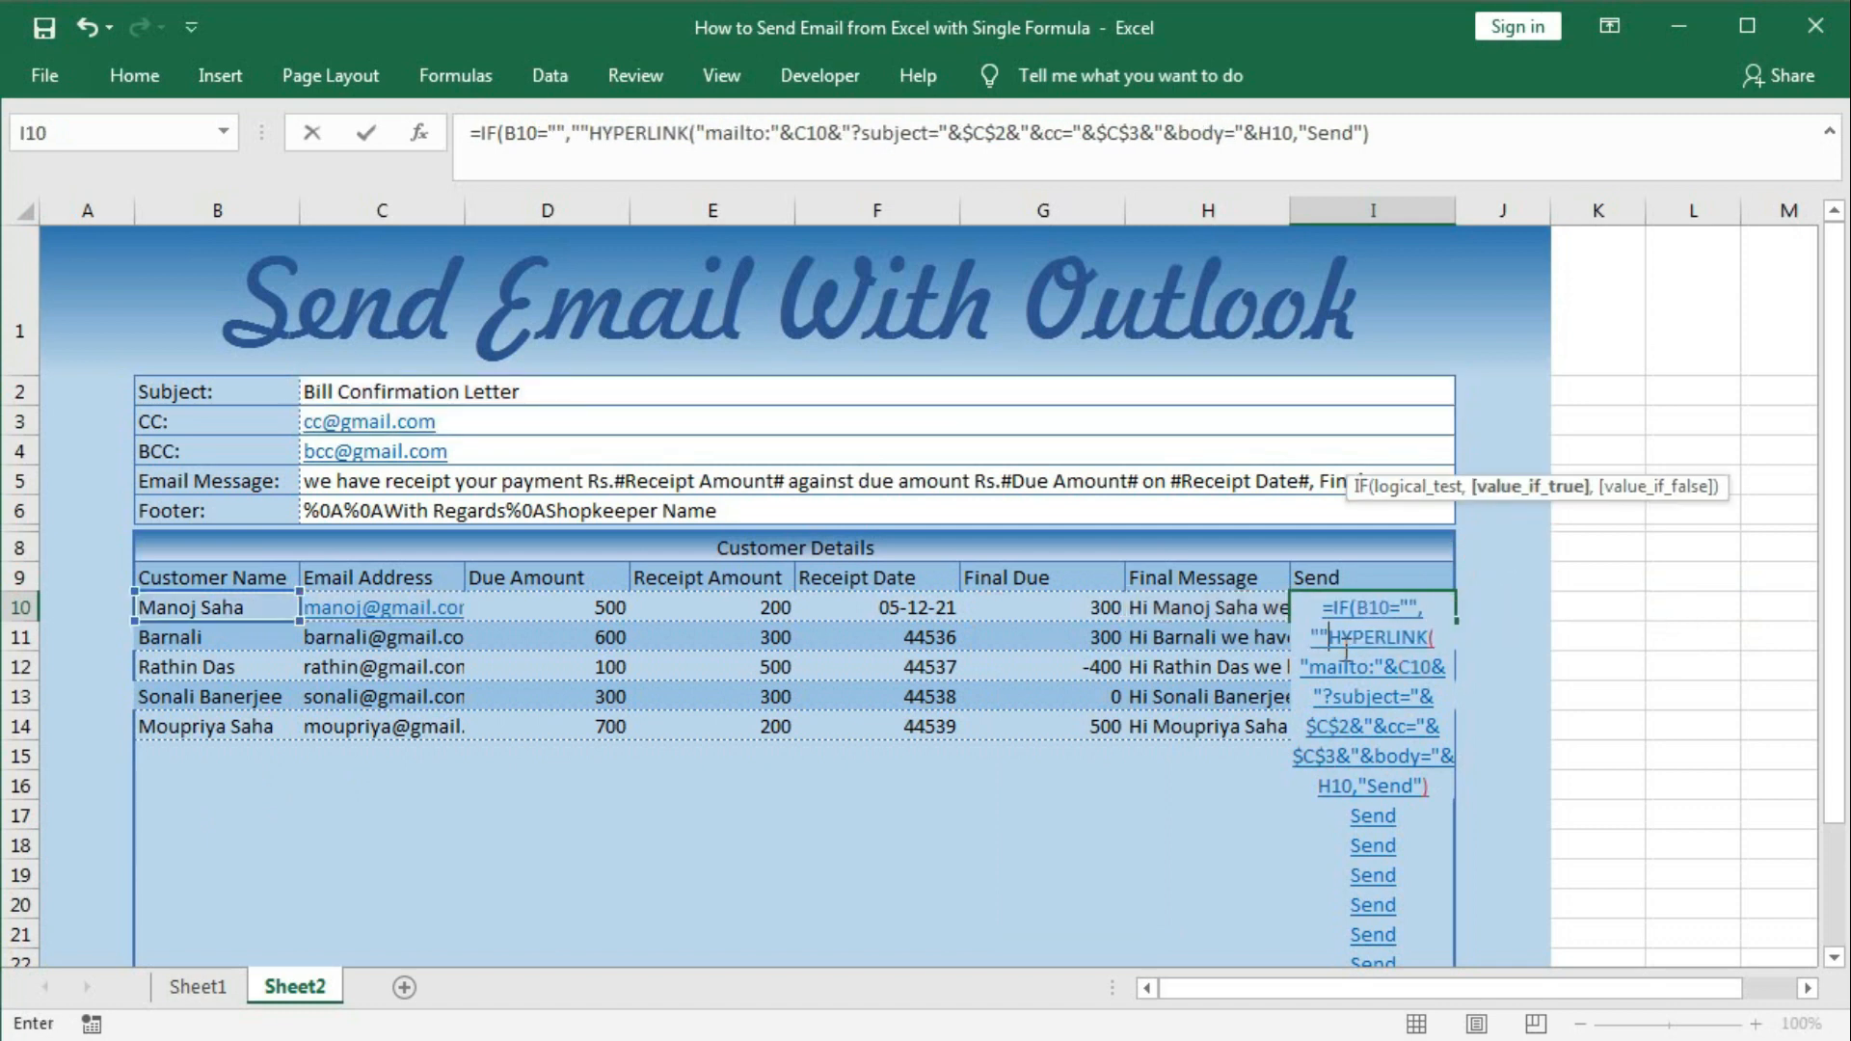
key("ctrl+End")
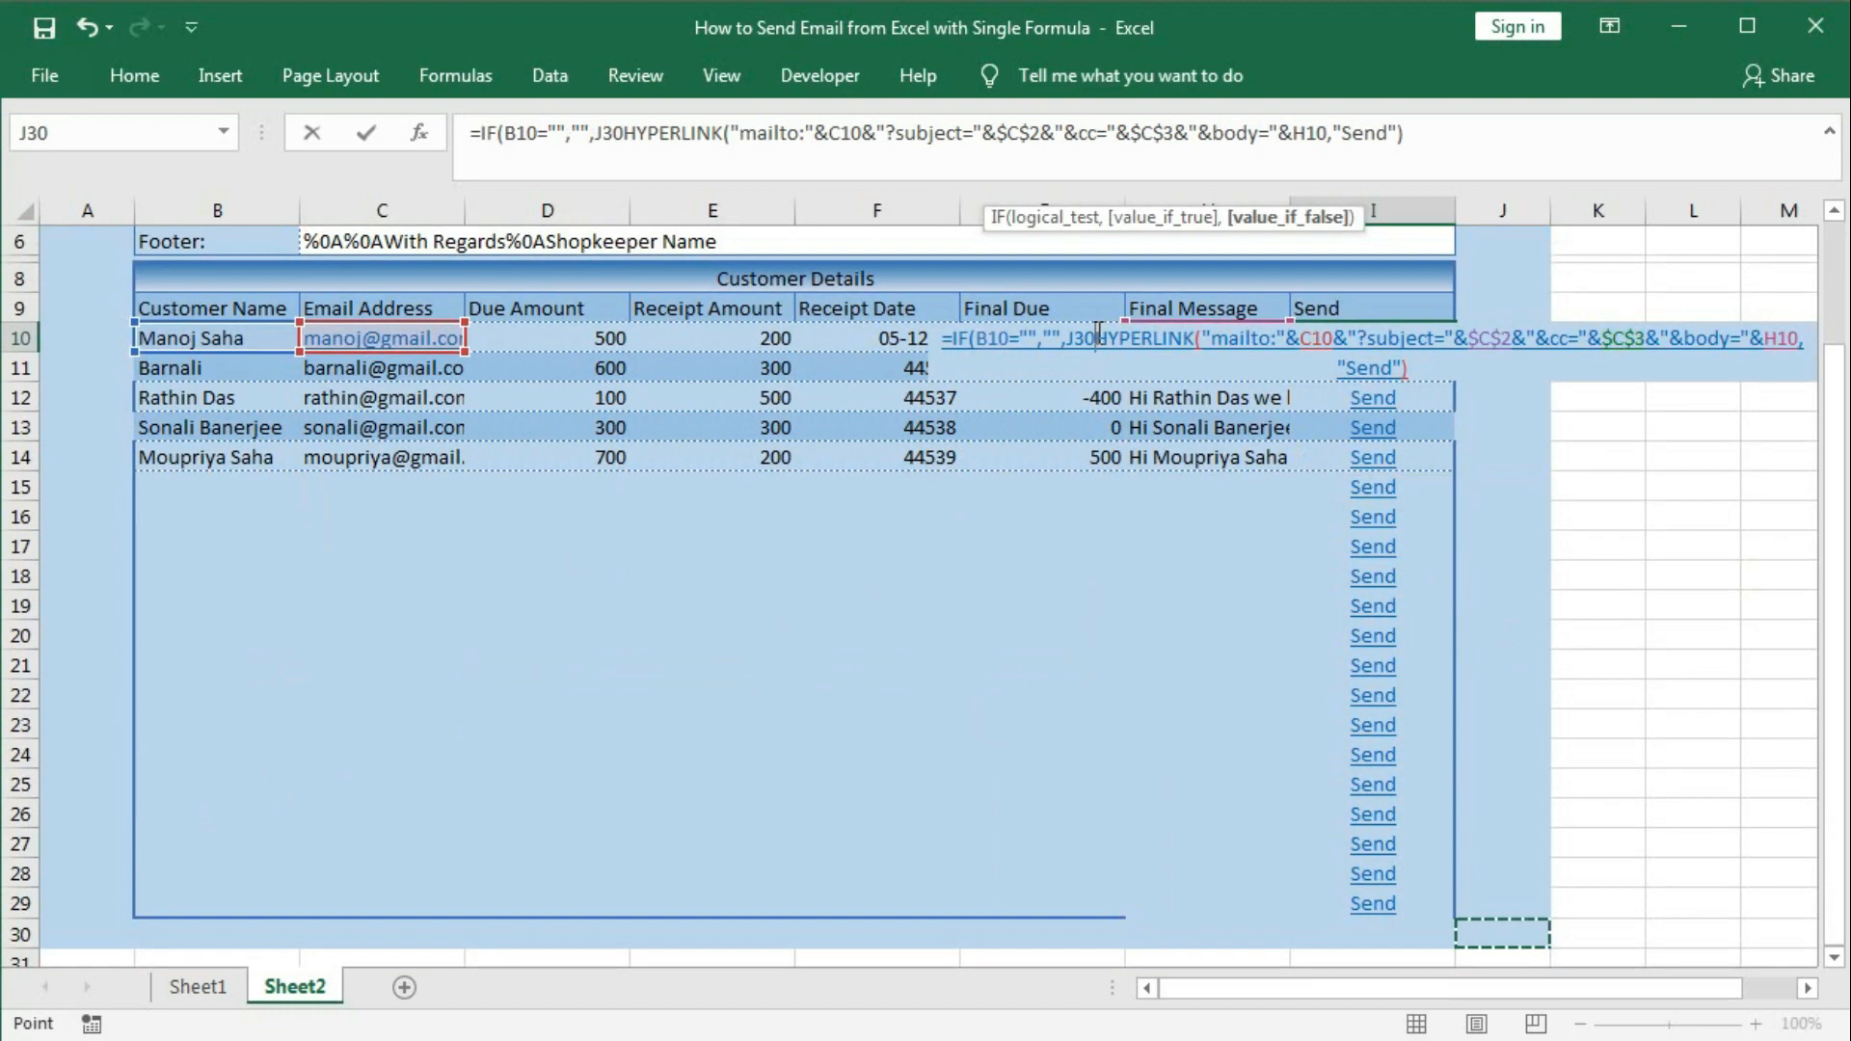
key("BackSpace")
key("BackSpace")
key("BackSpace")
left_click(1434, 510)
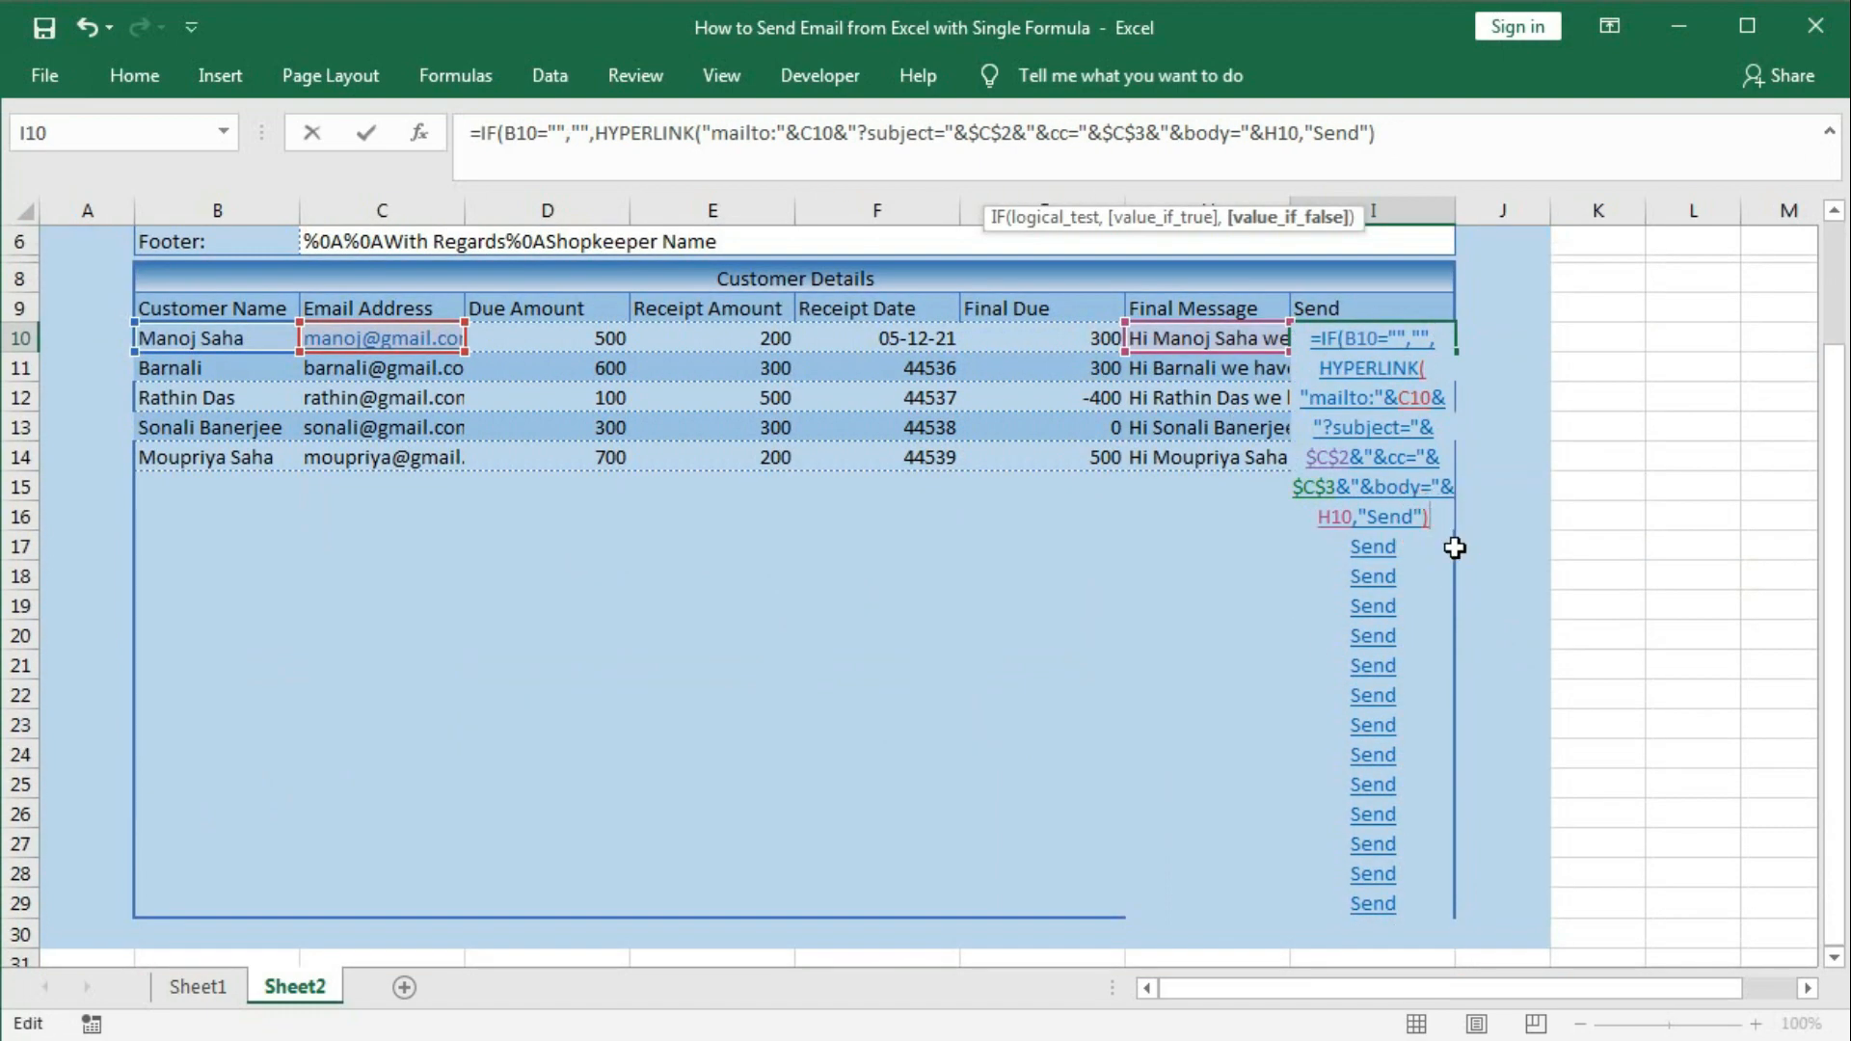
key("Return")
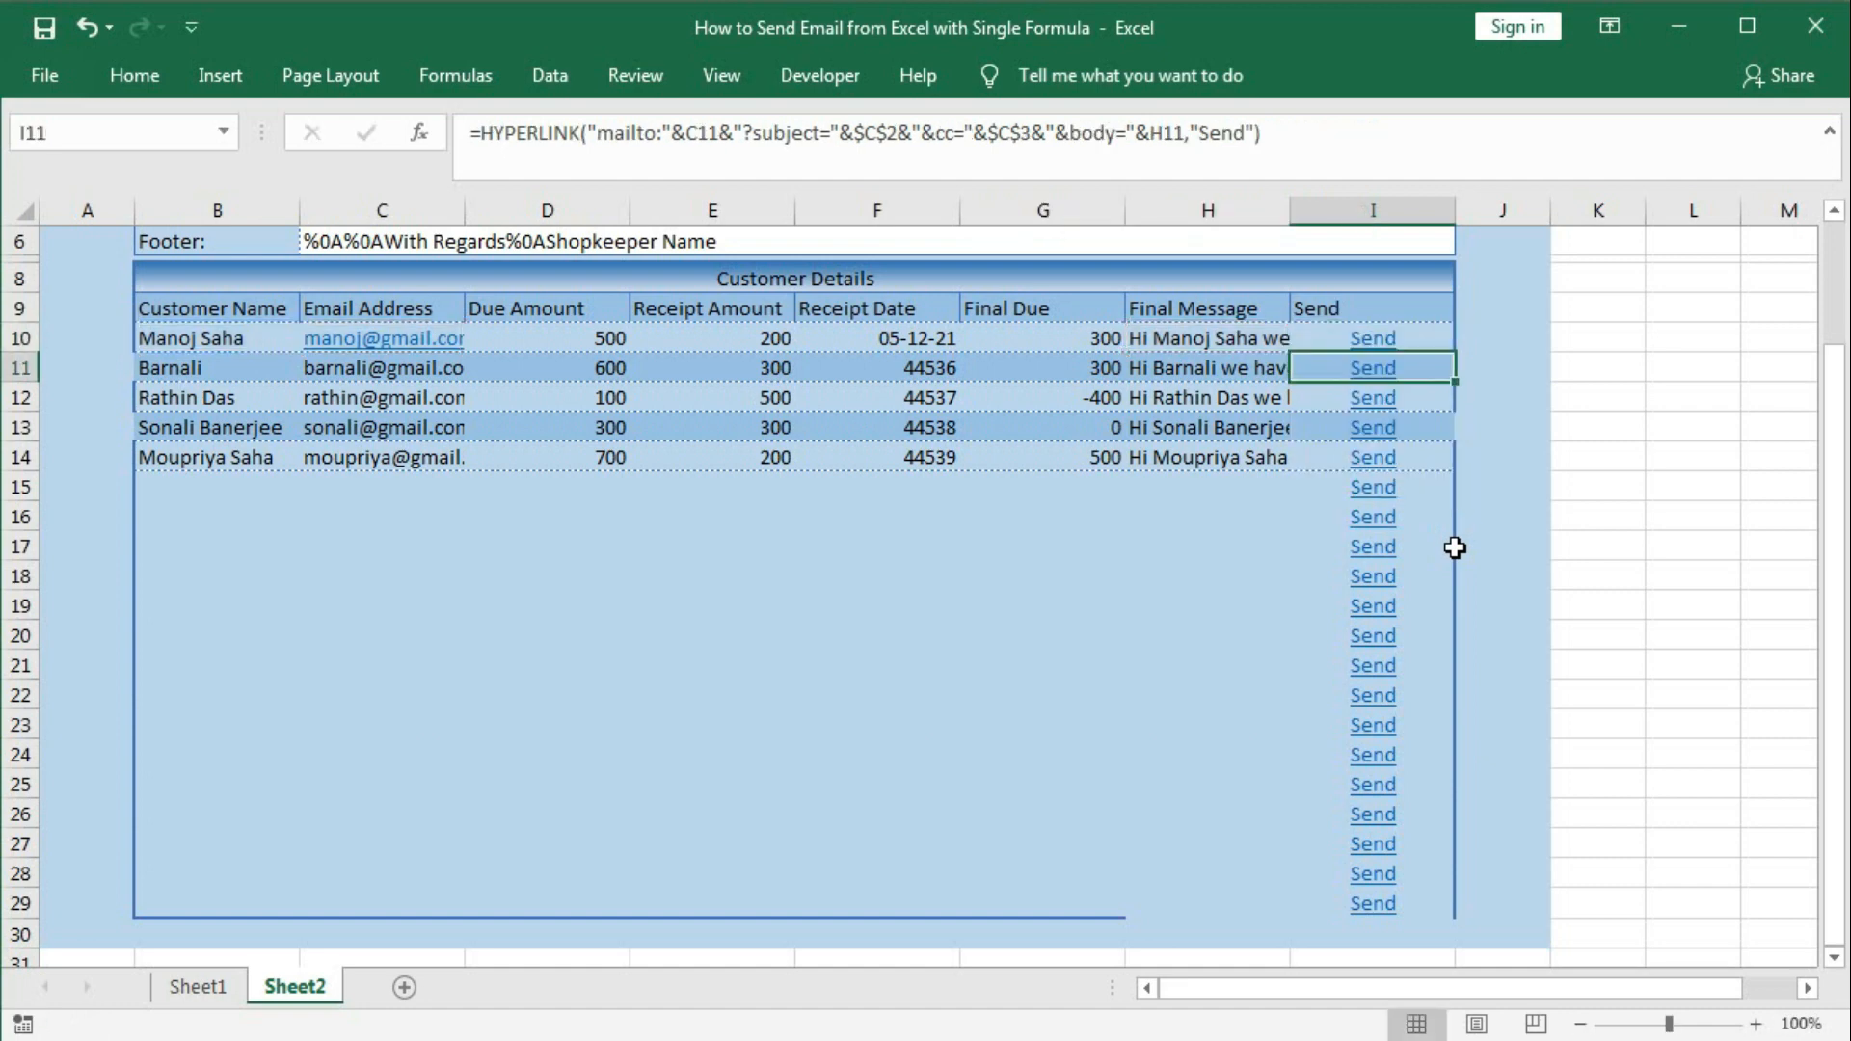
Fill the IF-wrapped Send formula down column I to row 29.
left_click(1423, 343)
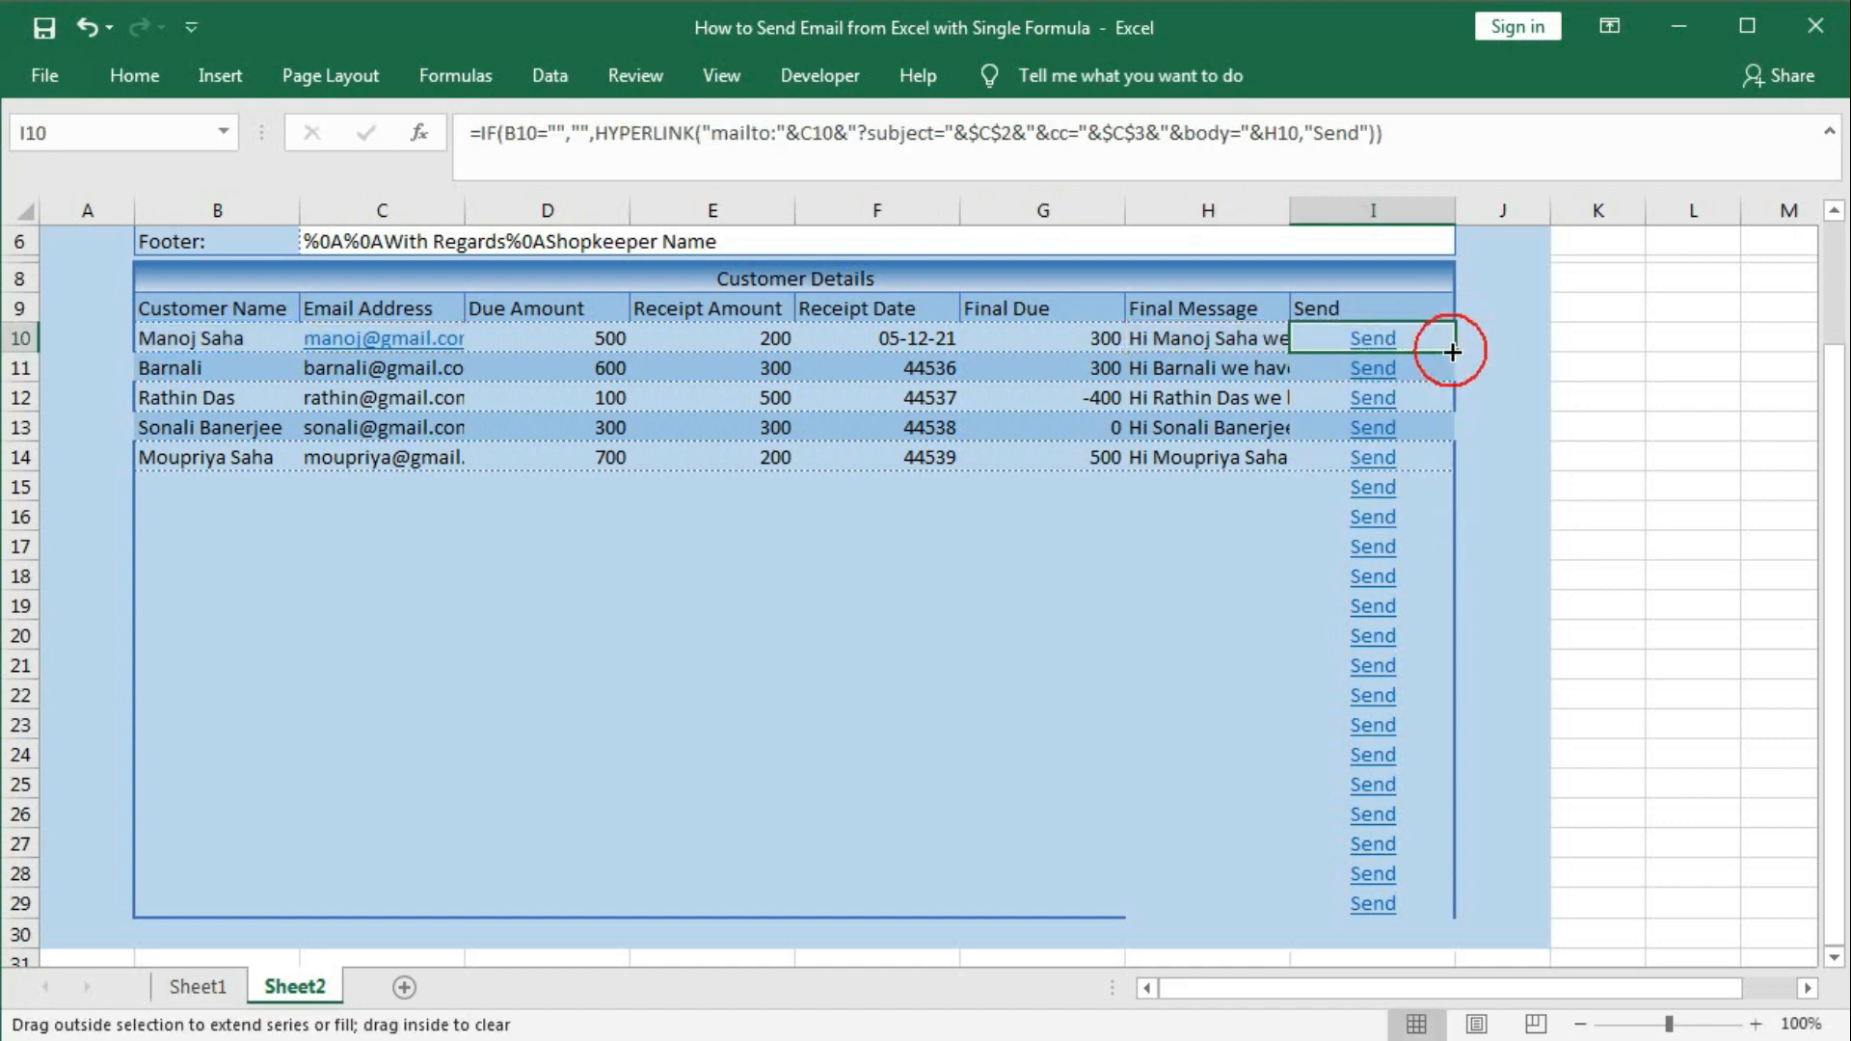
double_click(1453, 352)
left_click(1373, 546)
scroll(1300, 718, "up", 1)
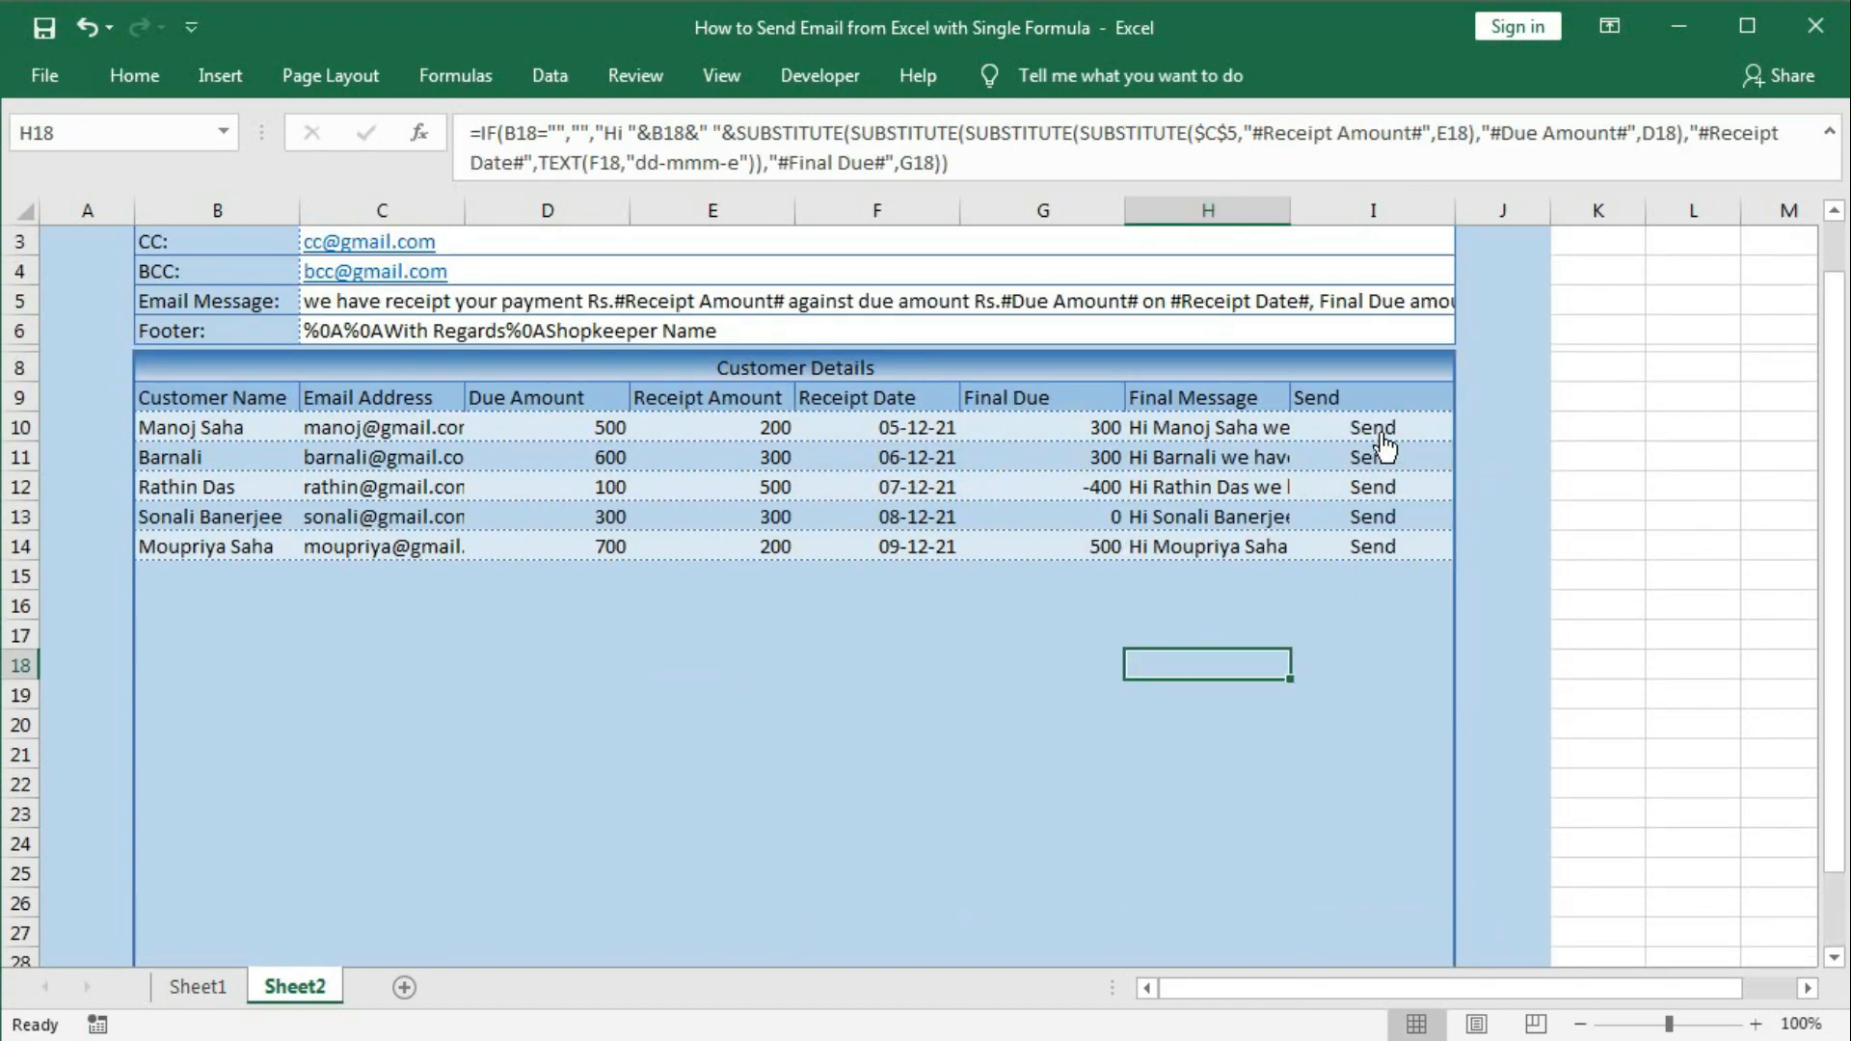
Open row 10's Outlook email draft, test a line break before 'we', then discard the draft unsaved.
left_click(1378, 430)
left_click(1380, 434)
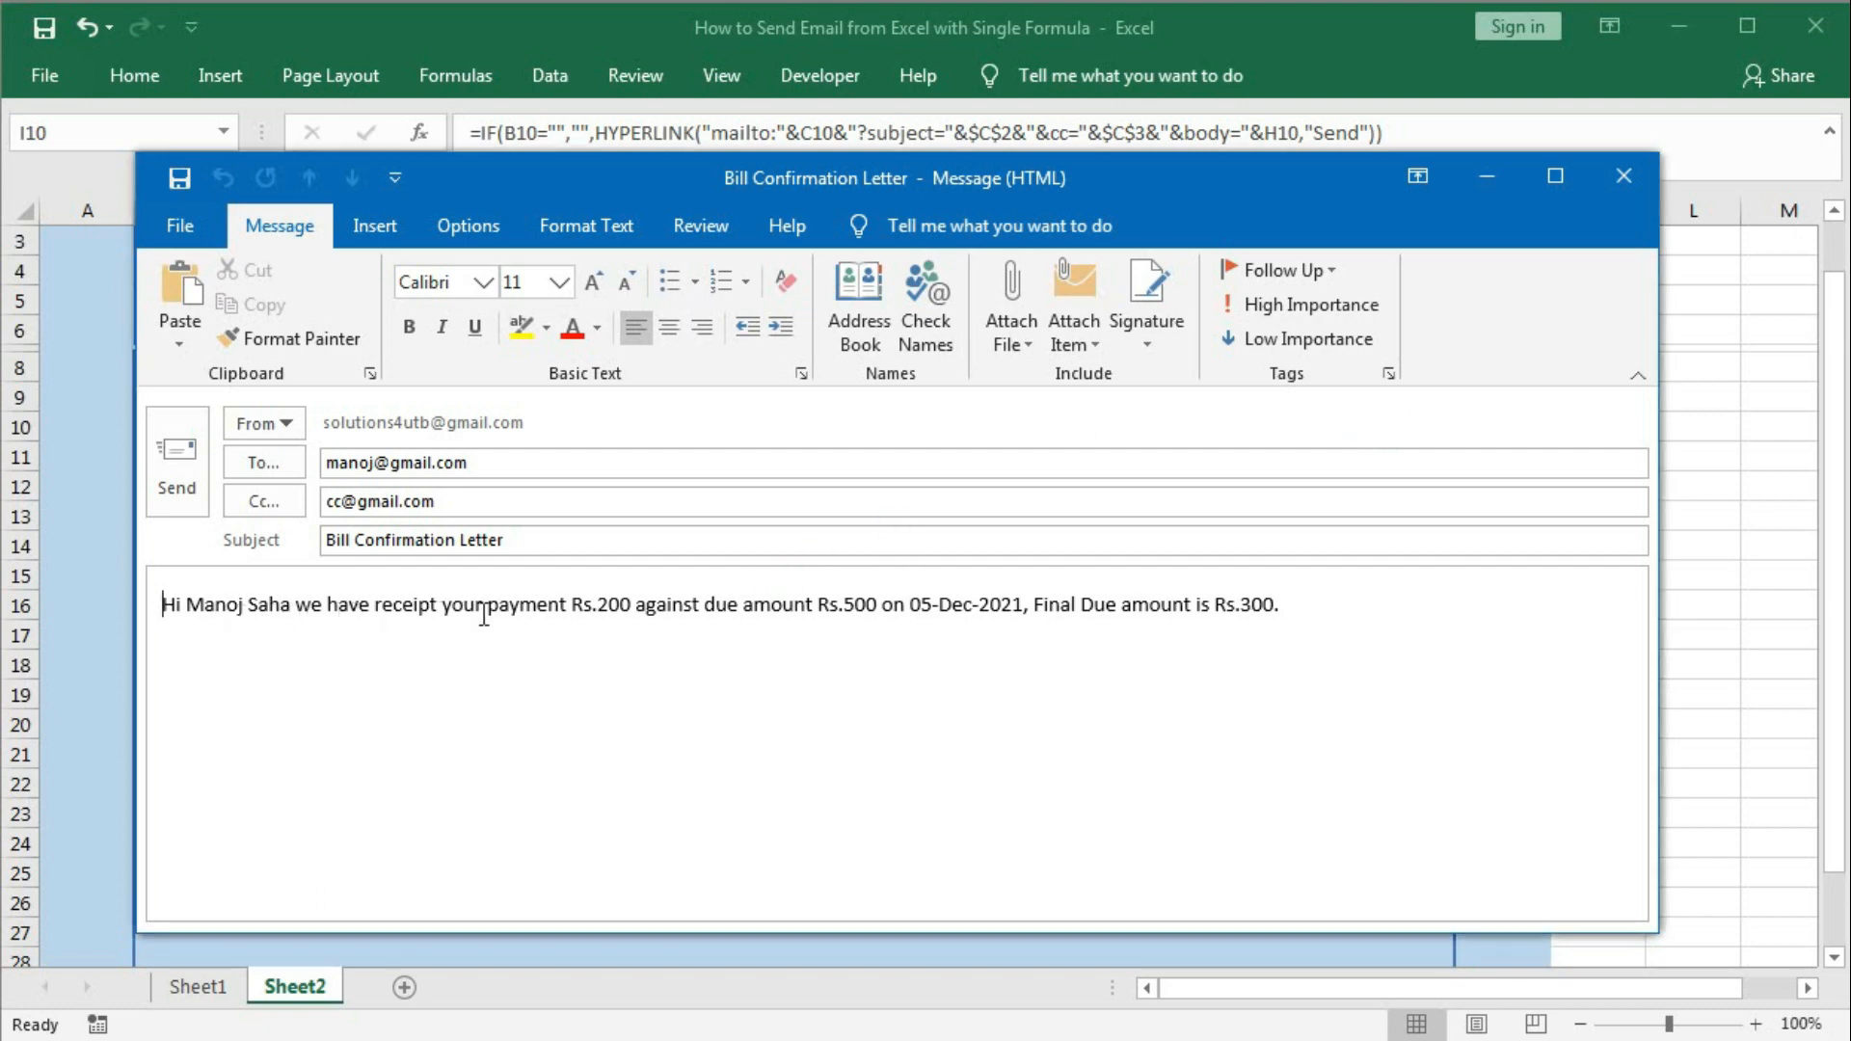
left_click(295, 607)
key("Return")
key("Return")
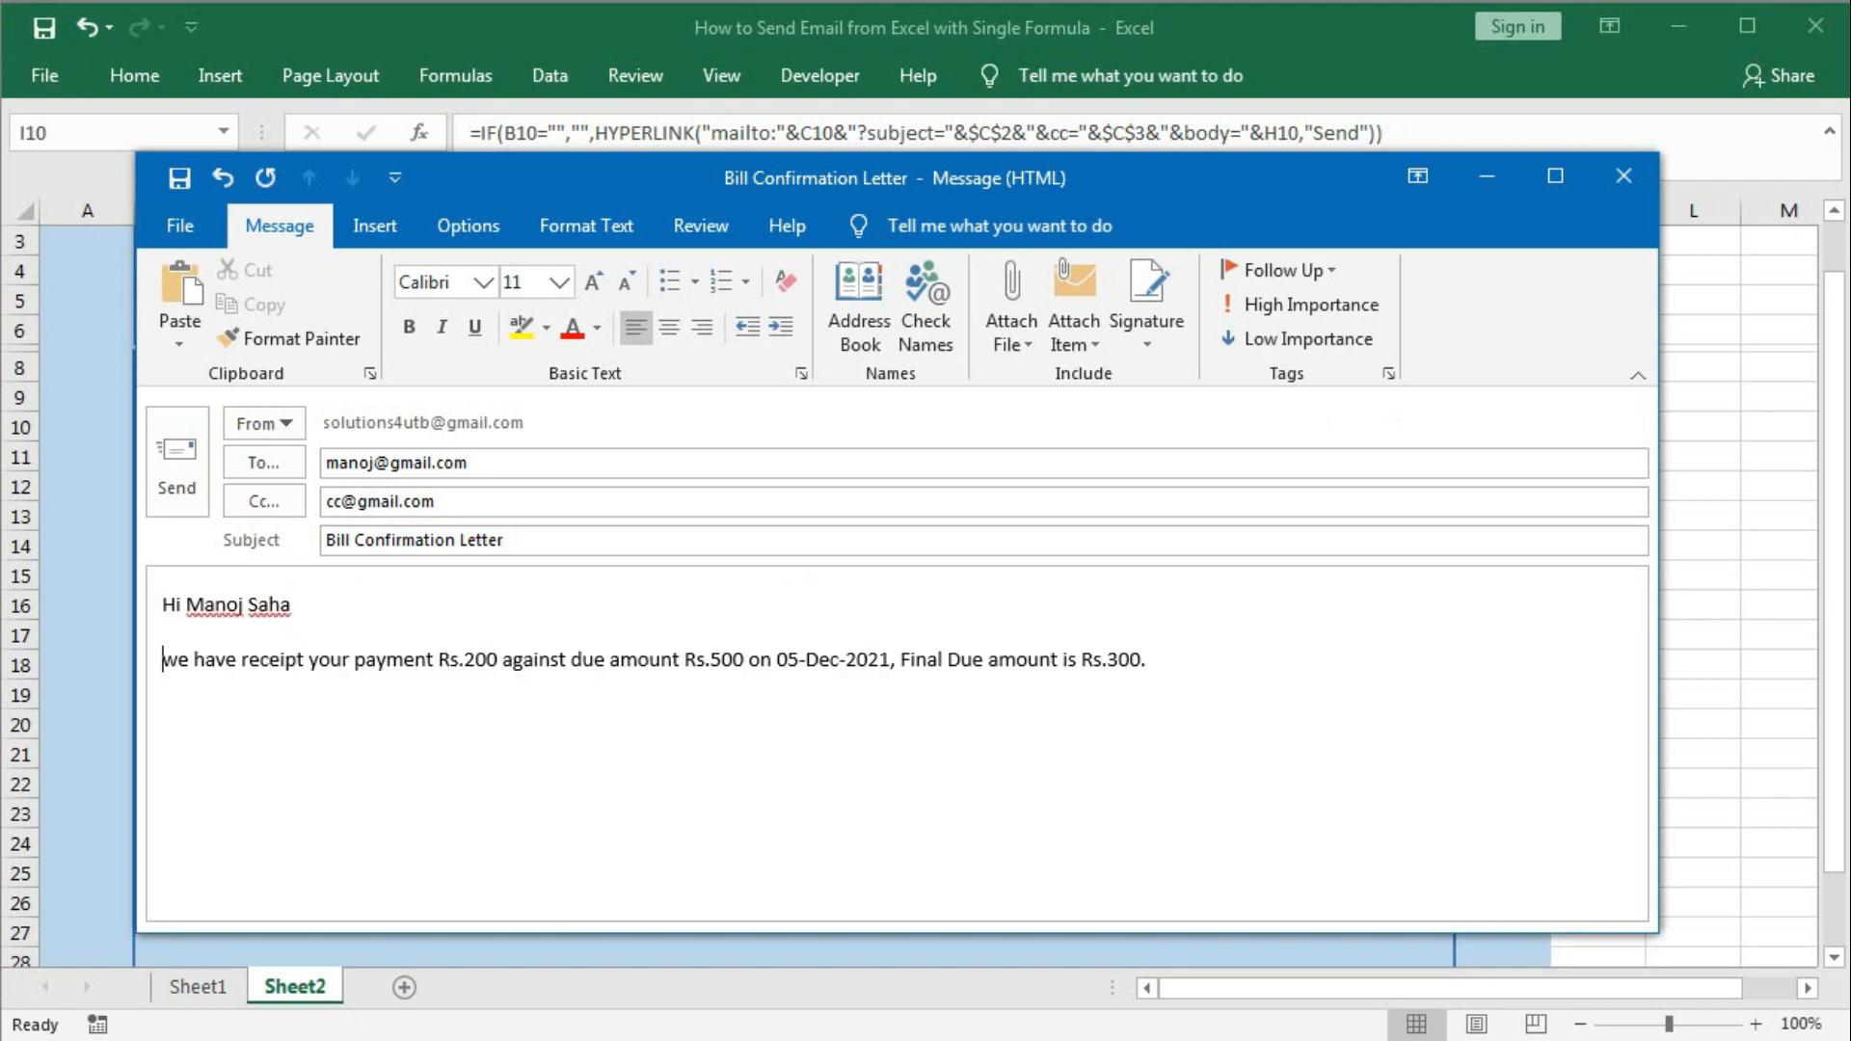
left_click(1623, 176)
left_click(930, 620)
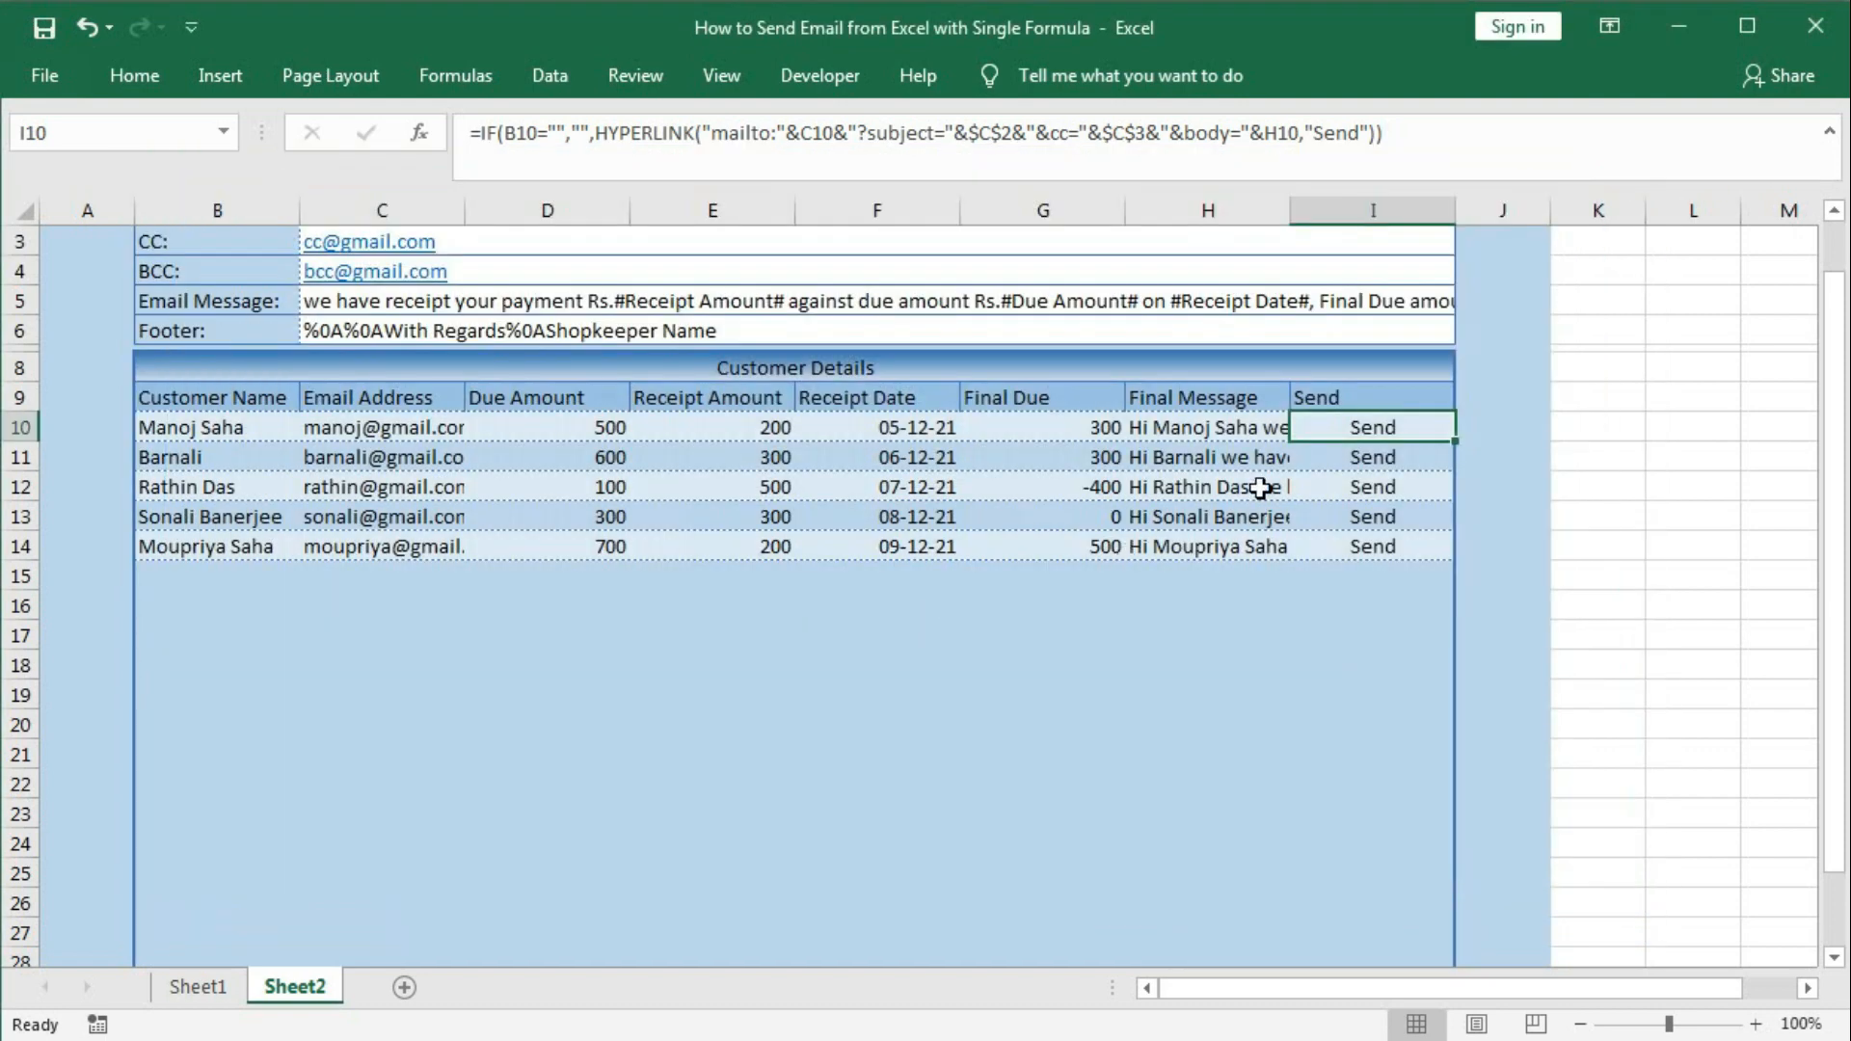
Replace the space after B10 in H10's Final Message formula with "%0A".
left_click(1180, 425)
double_click(1182, 426)
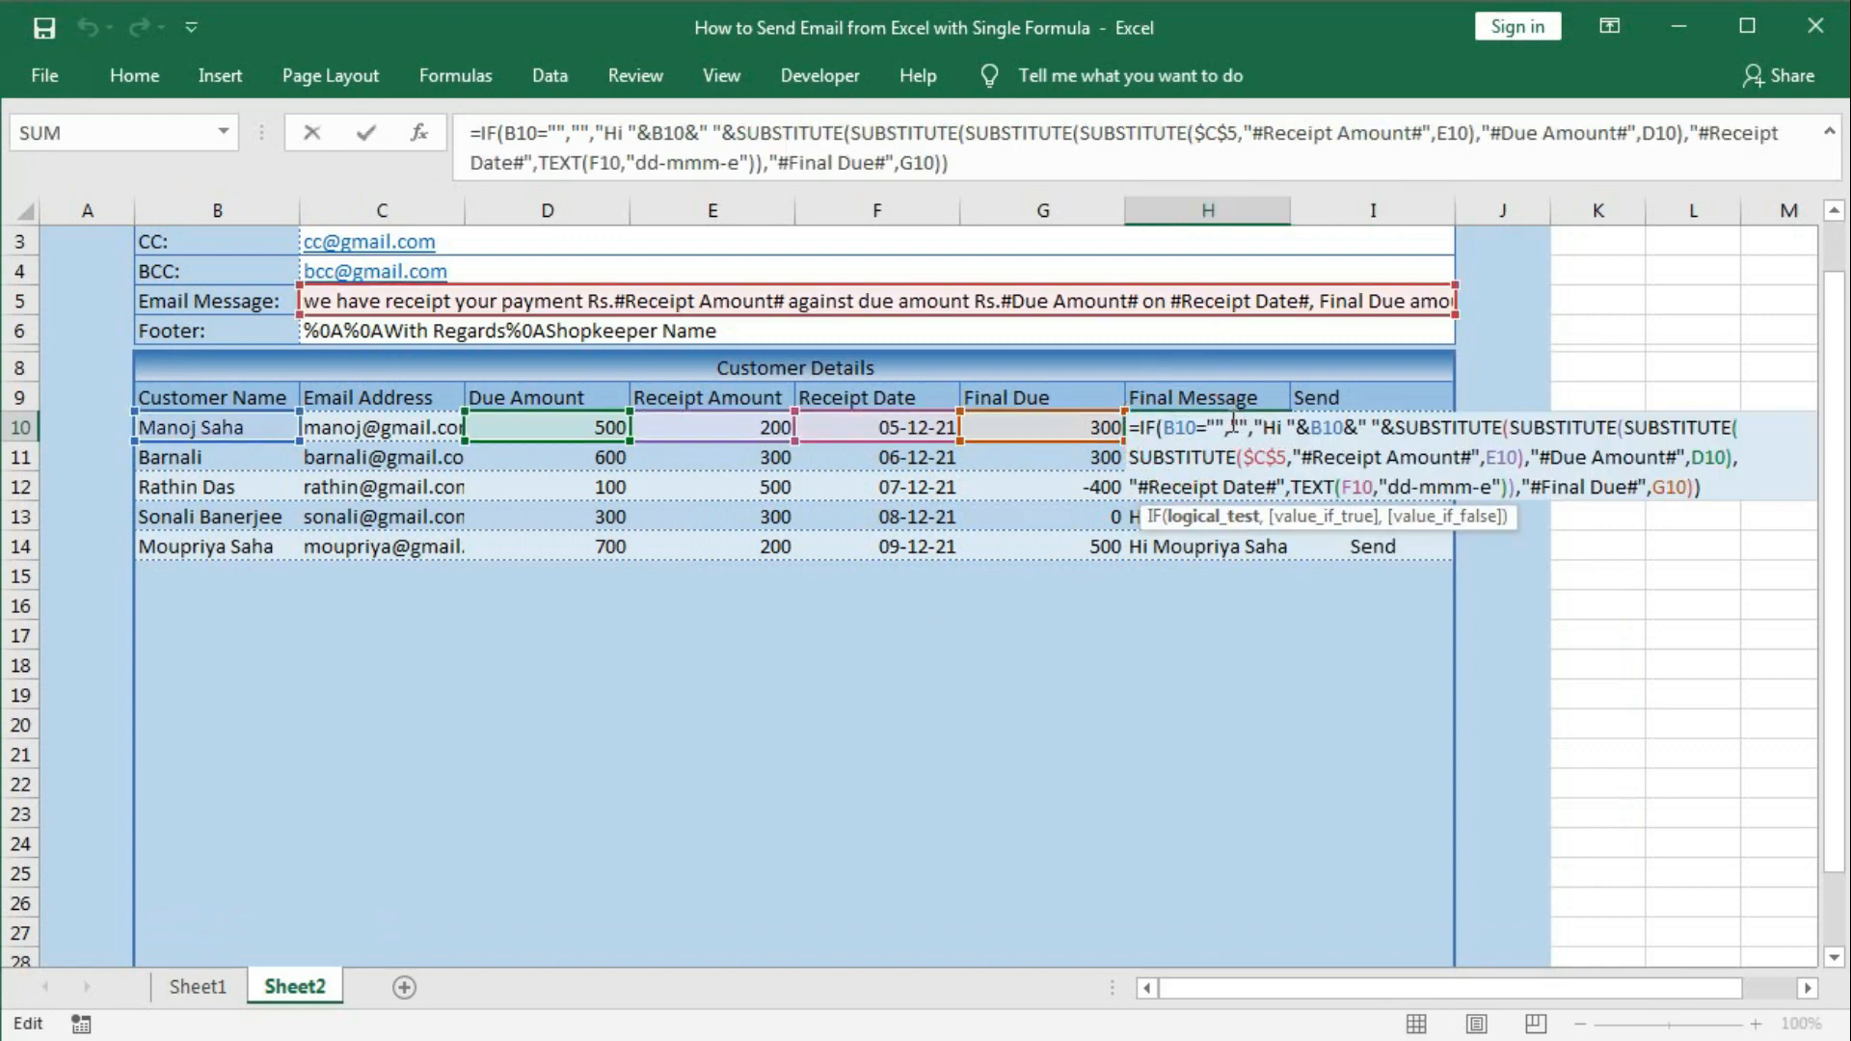
double_click(1368, 425)
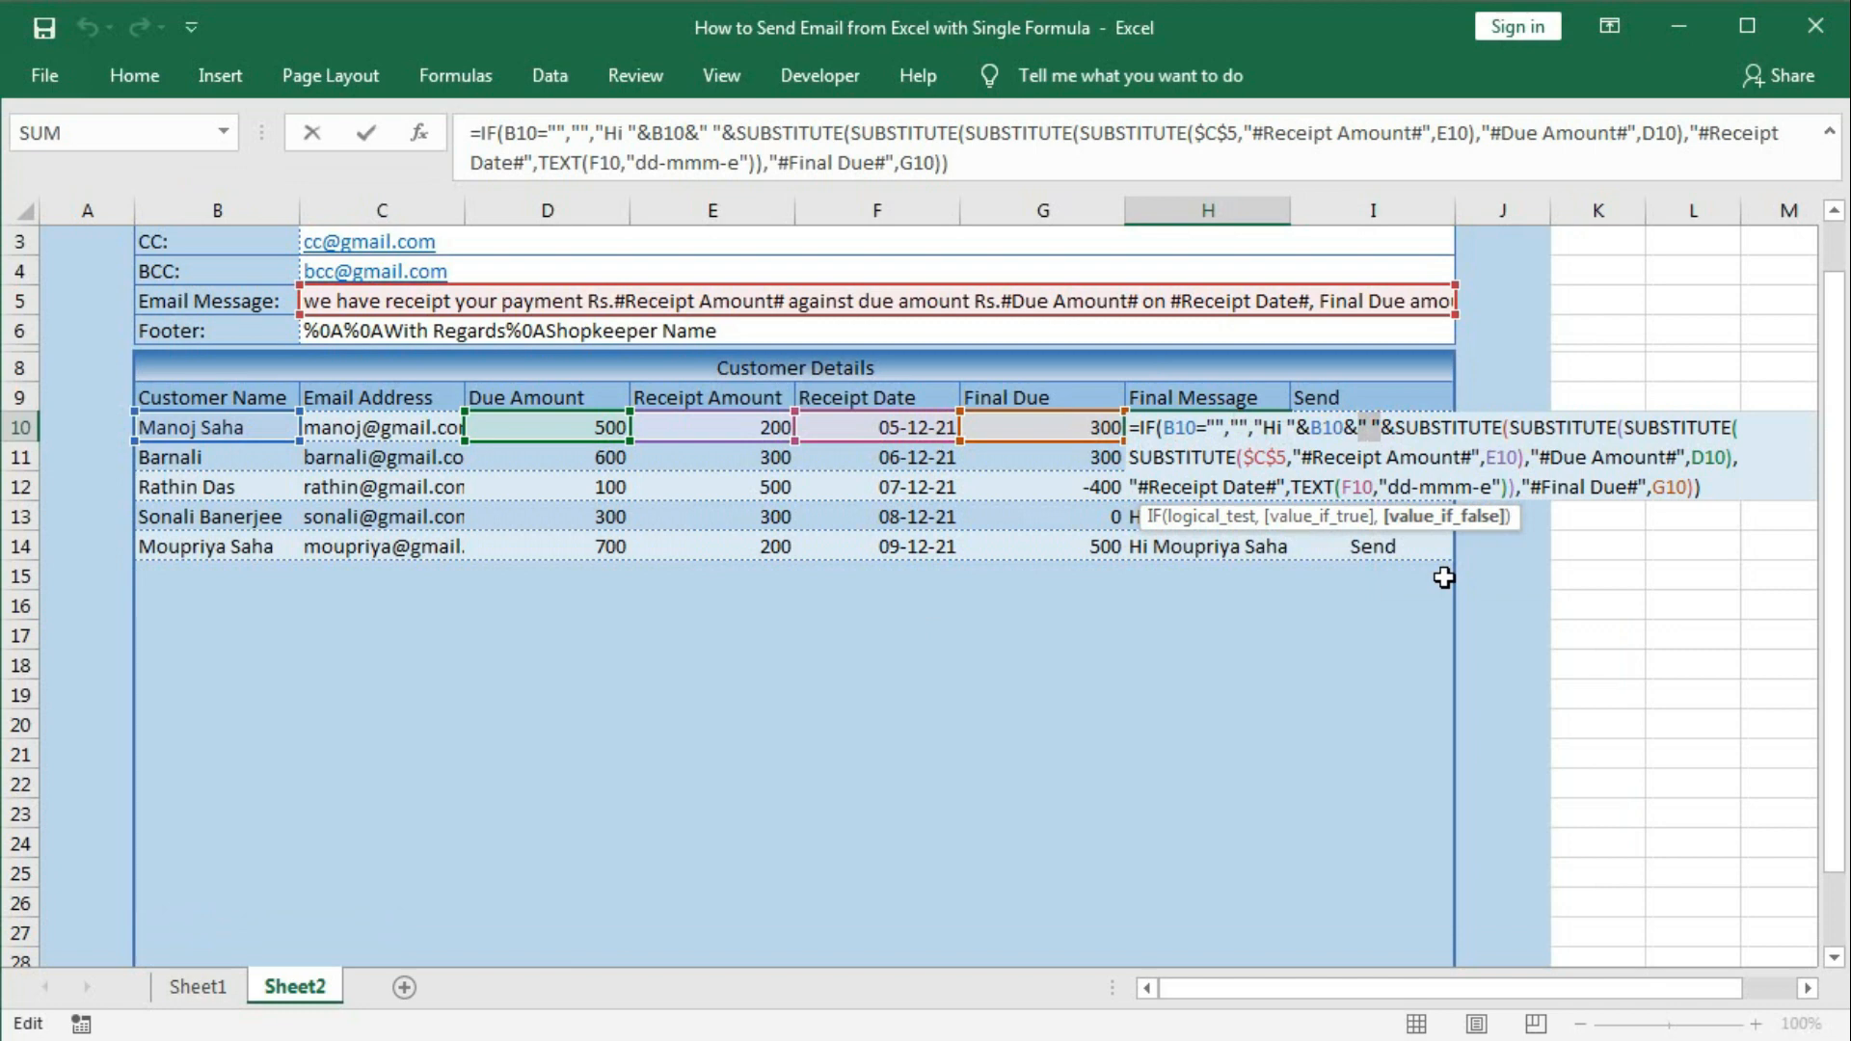
type("%0A")
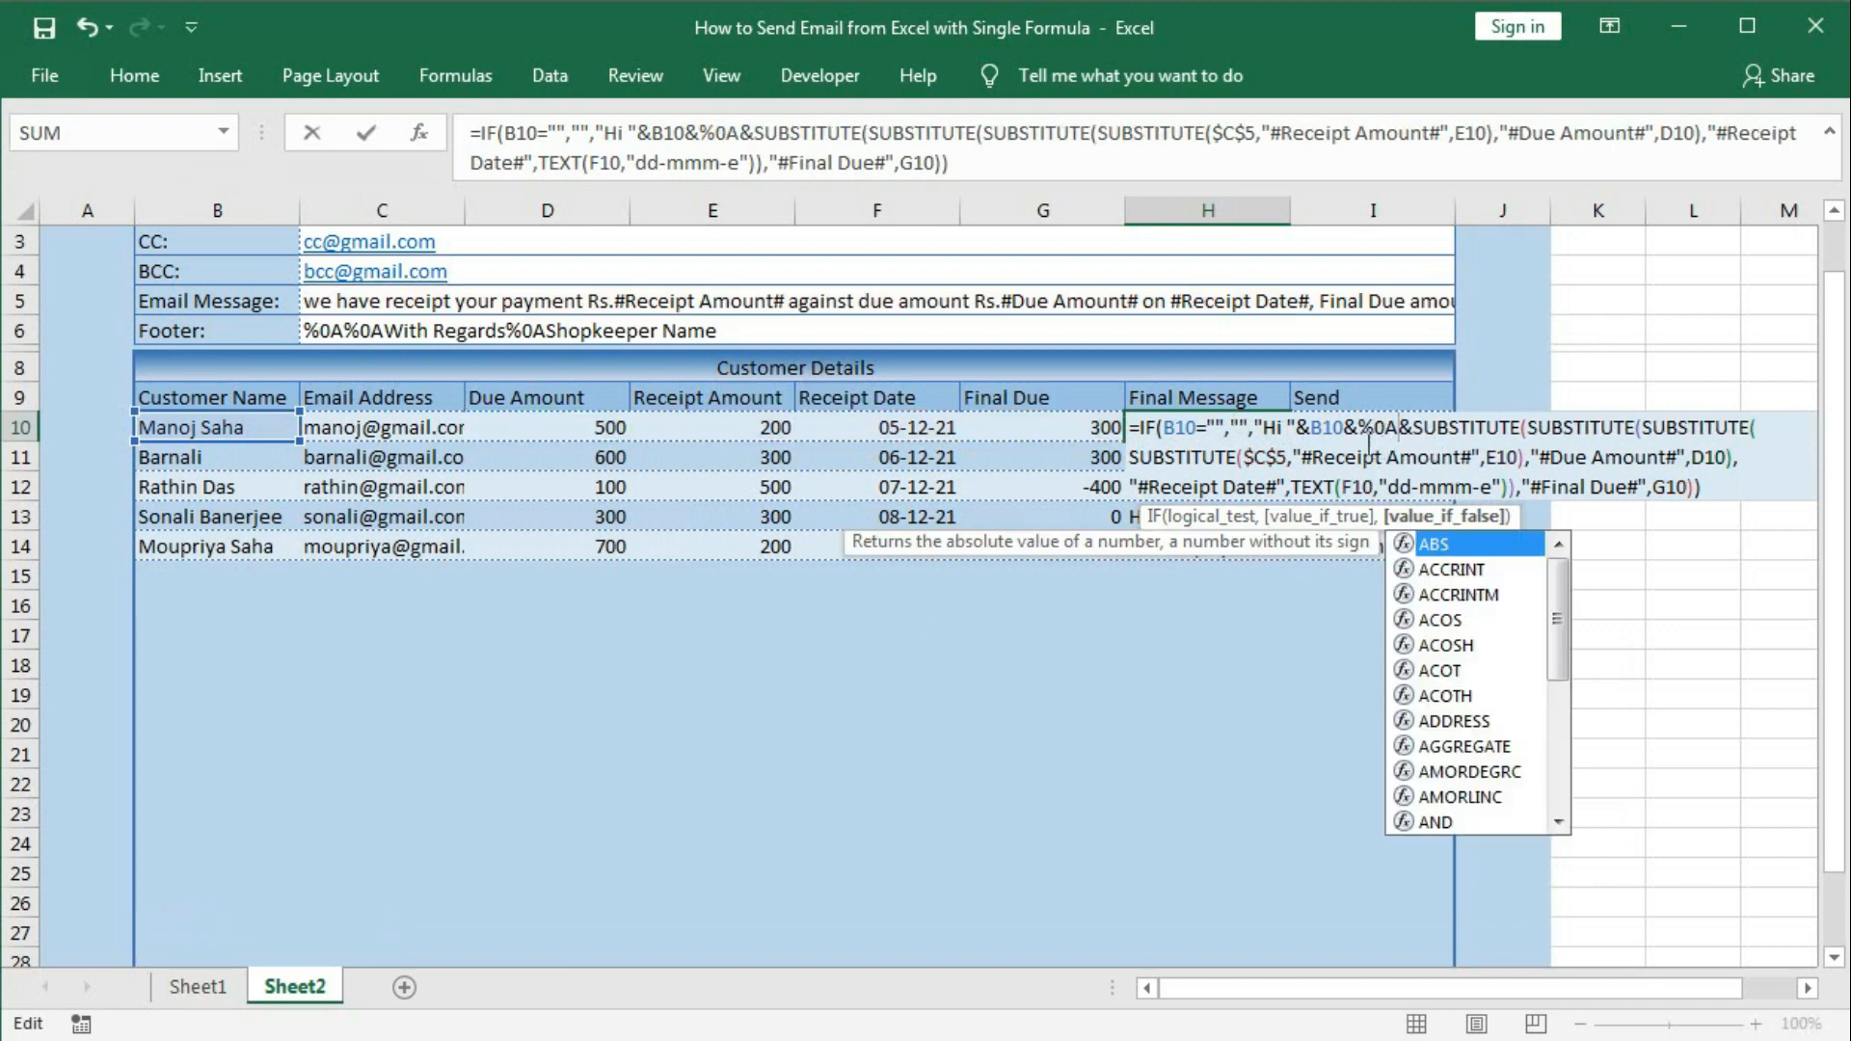
left_click(1369, 441)
type("\"")
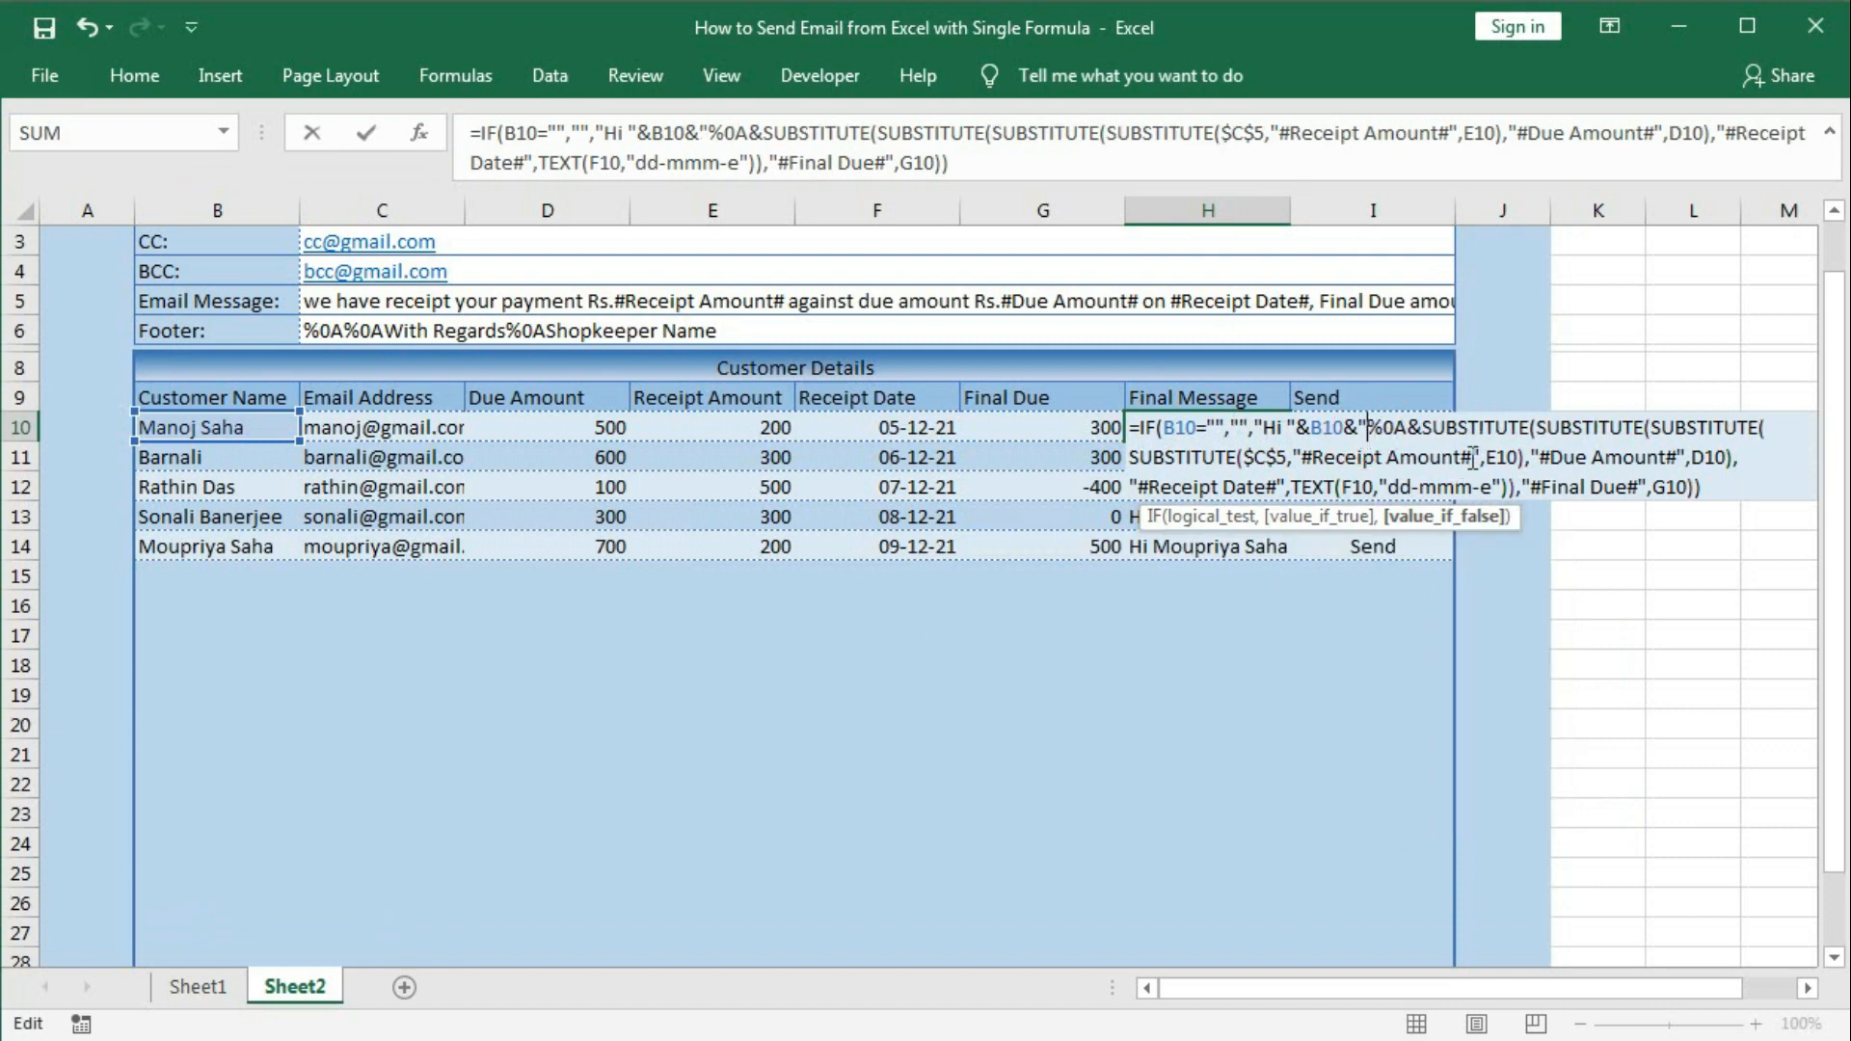
left_click(1408, 434)
type("\"")
key("Return")
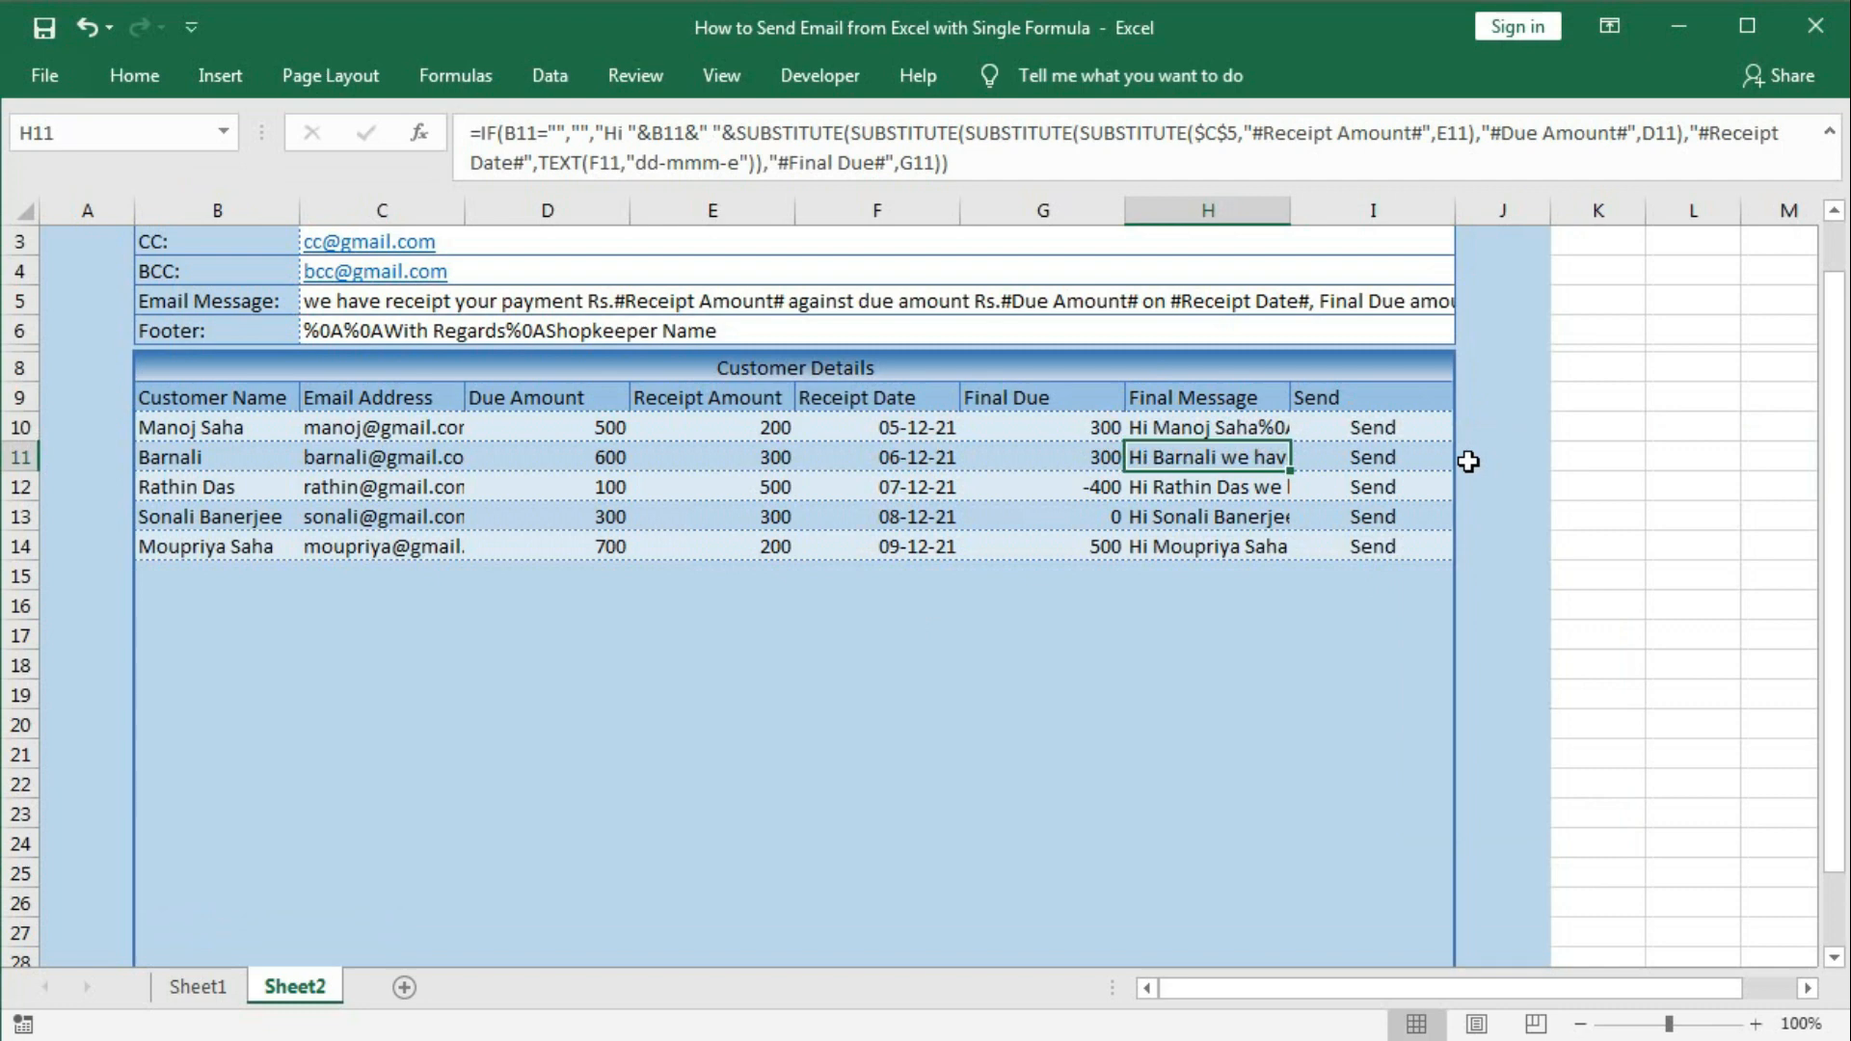
Fill the updated Final Message formula from H10 down to H28.
left_click(1200, 428)
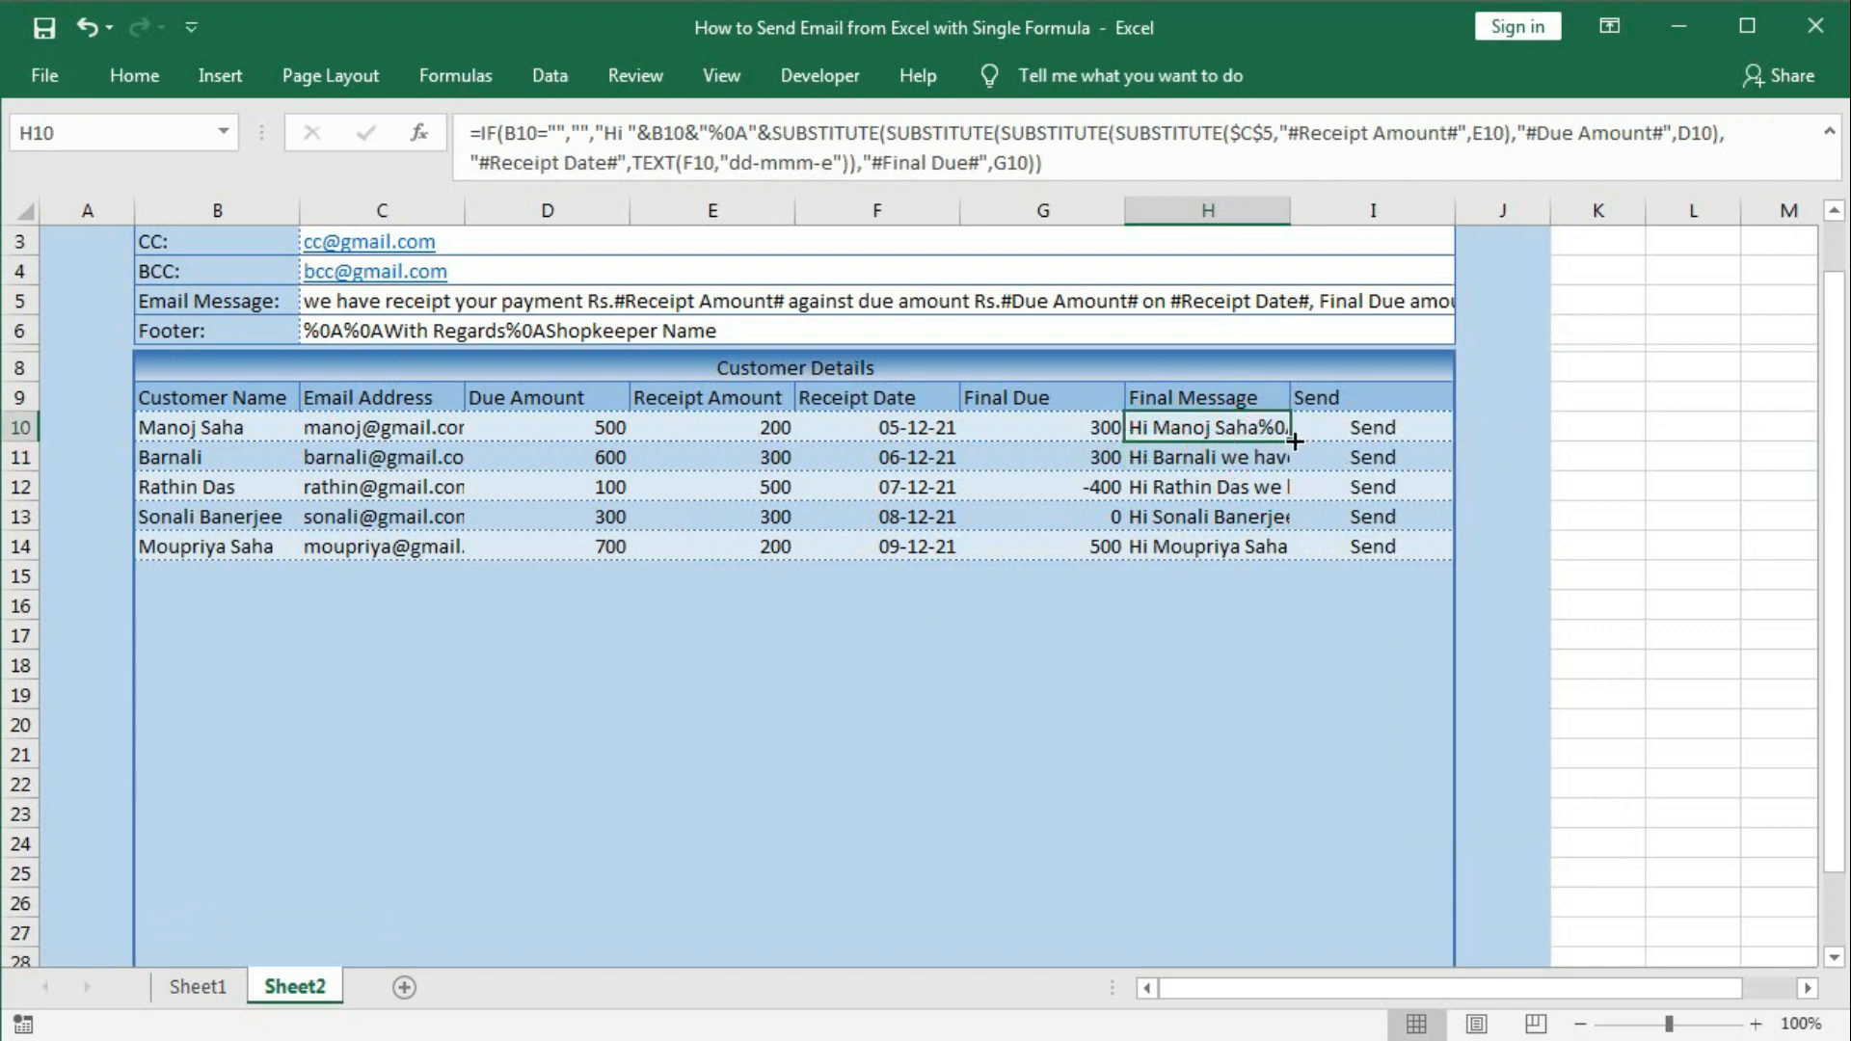
left_click_drag(1293, 441, 1255, 894)
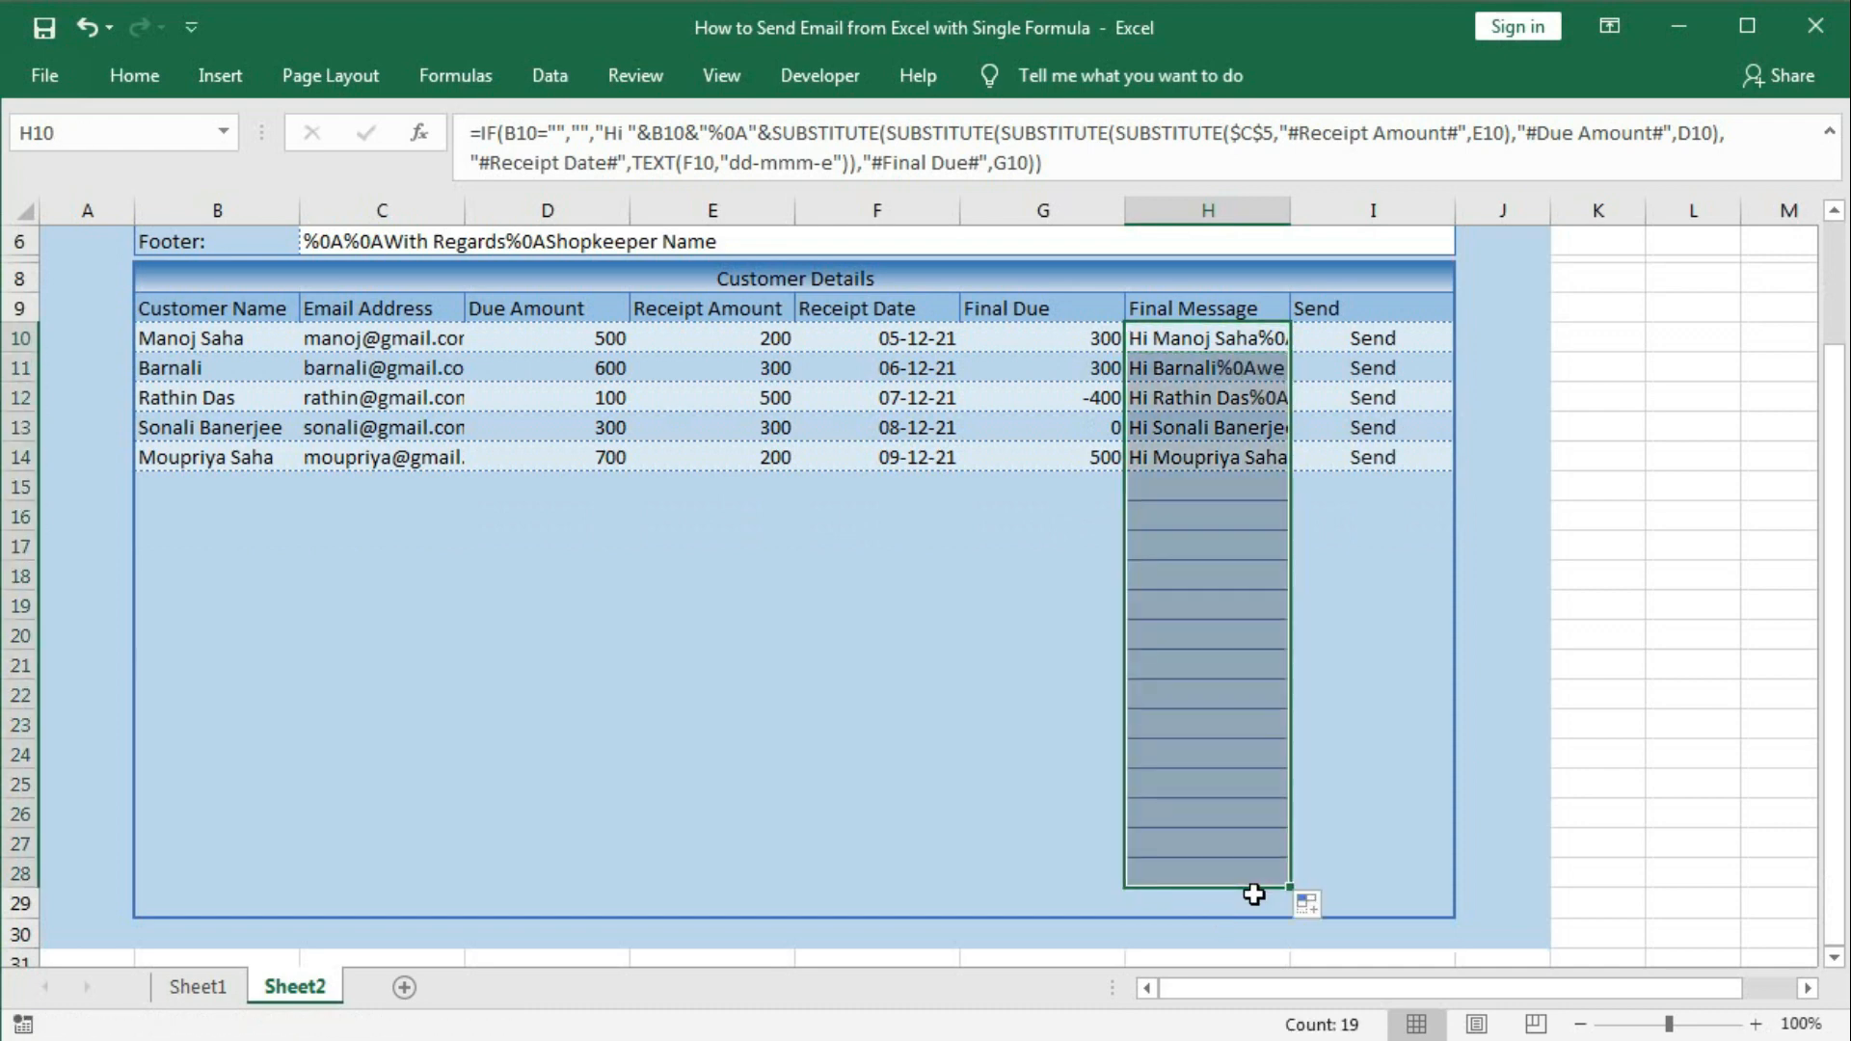
left_click(1207, 779)
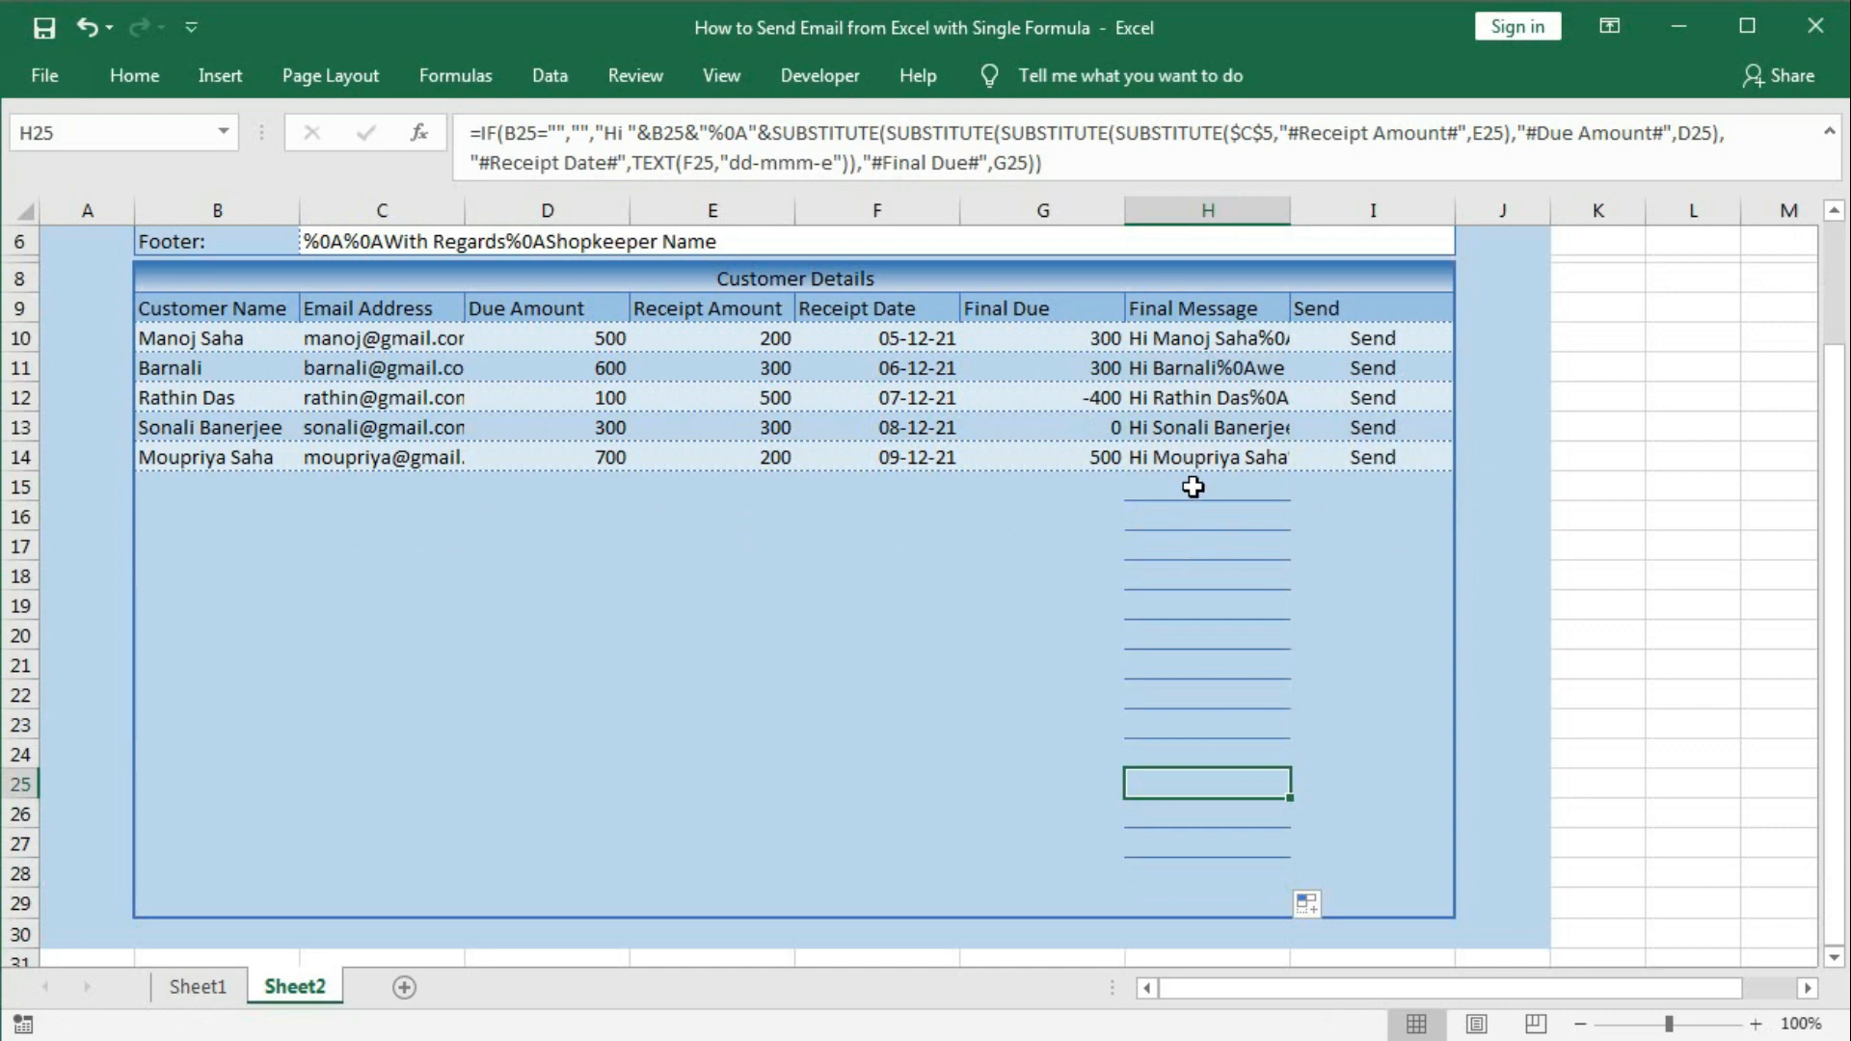
Apply No Border to the unused cells H15:H28.
left_click_drag(1193, 487, 1193, 874)
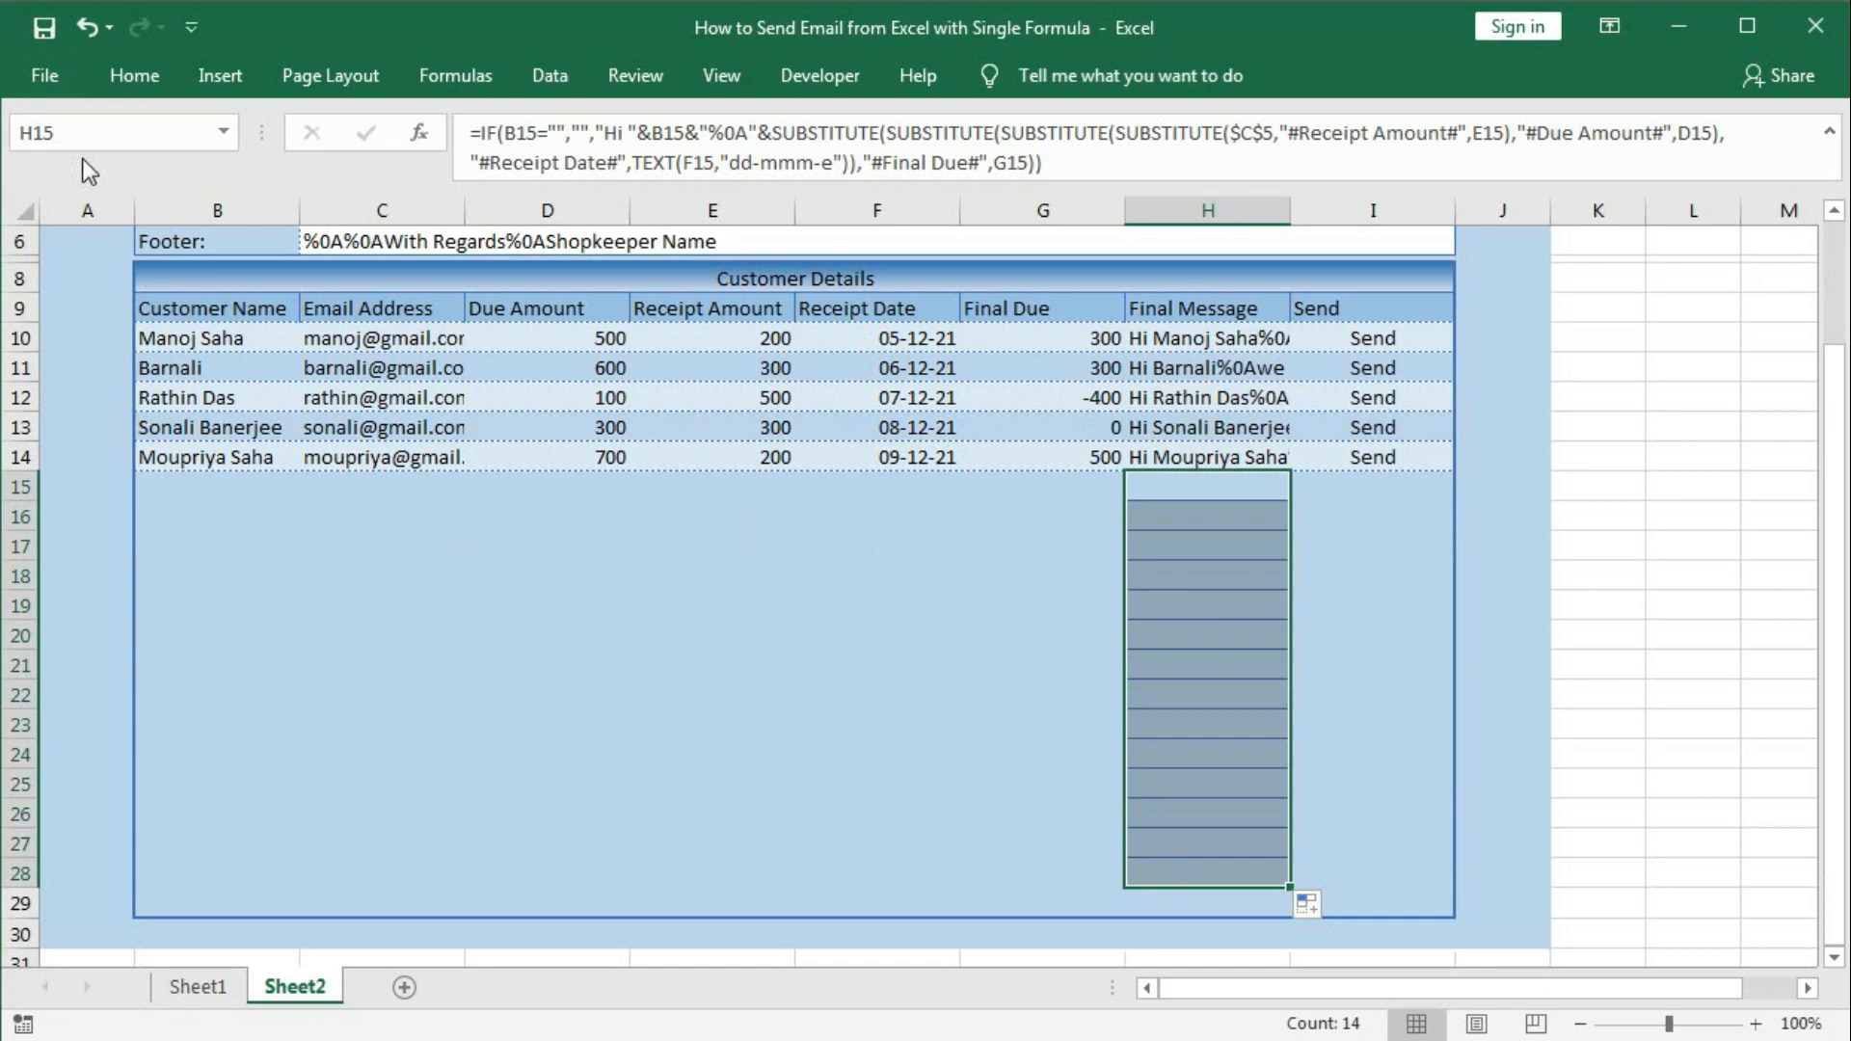
left_click(124, 97)
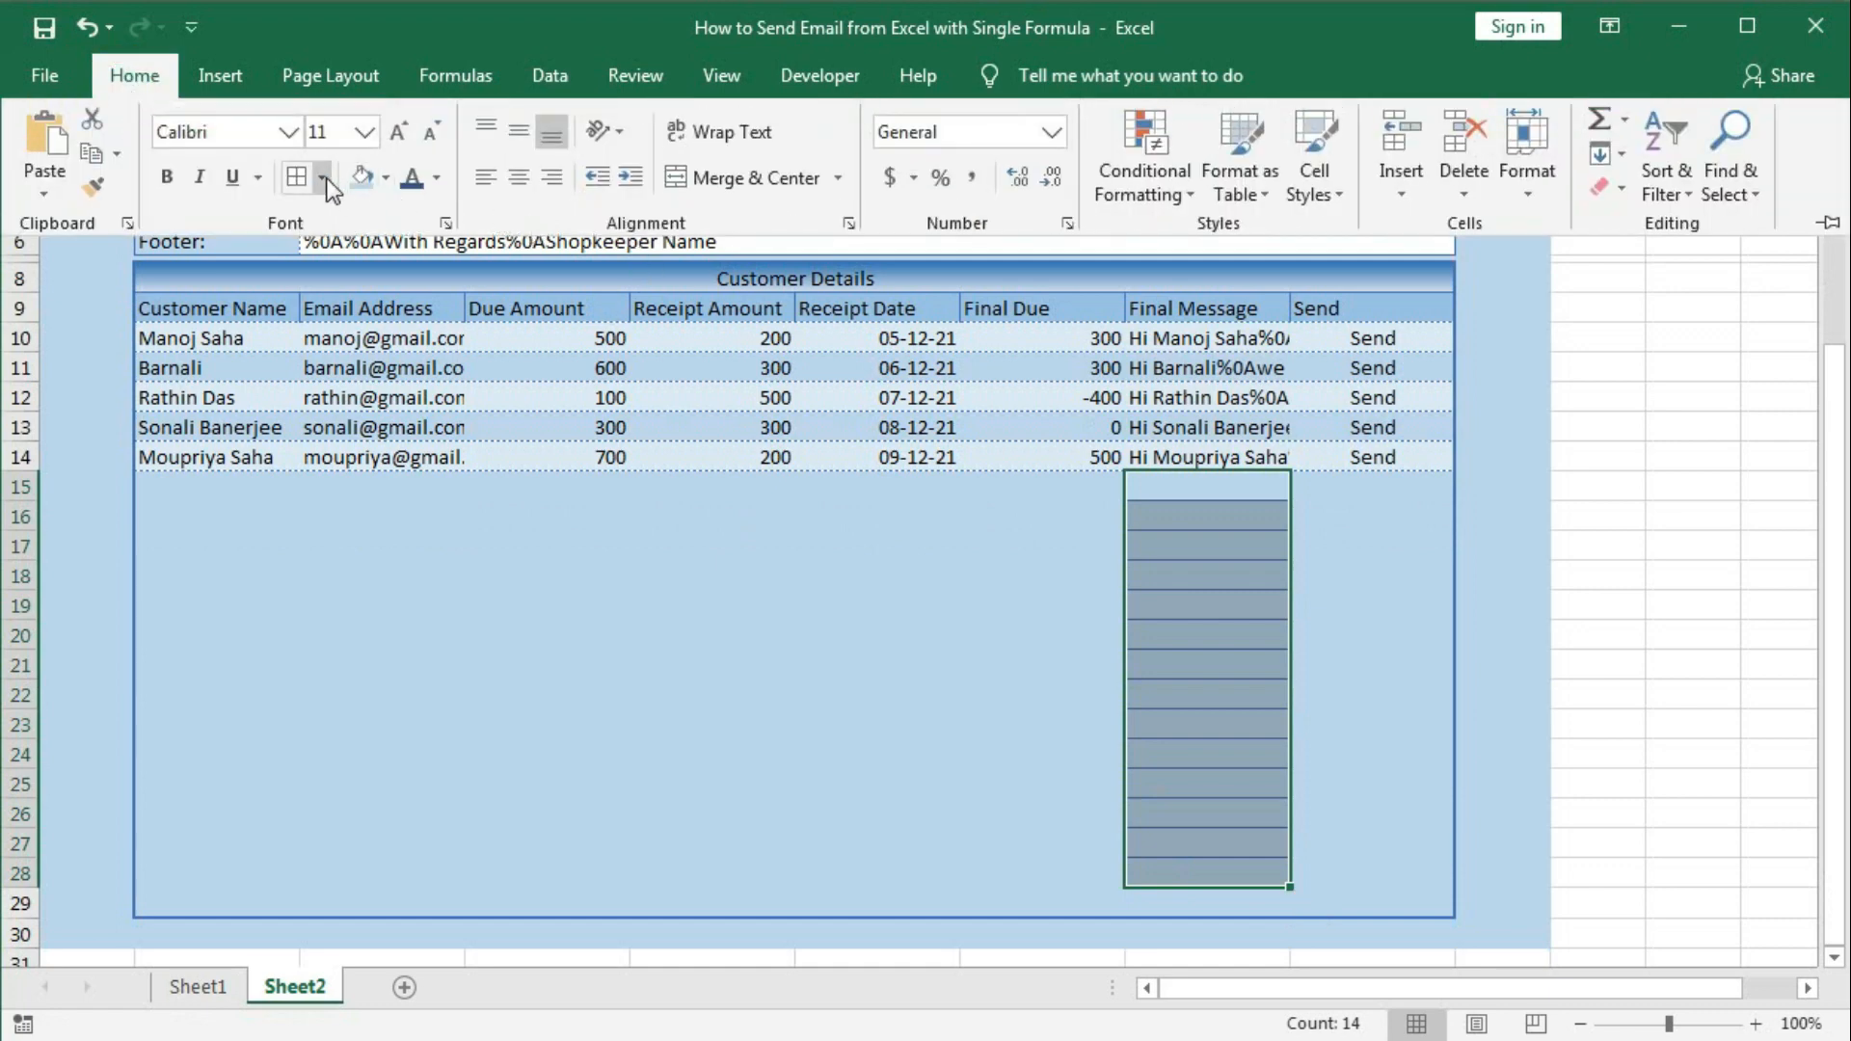
left_click(323, 177)
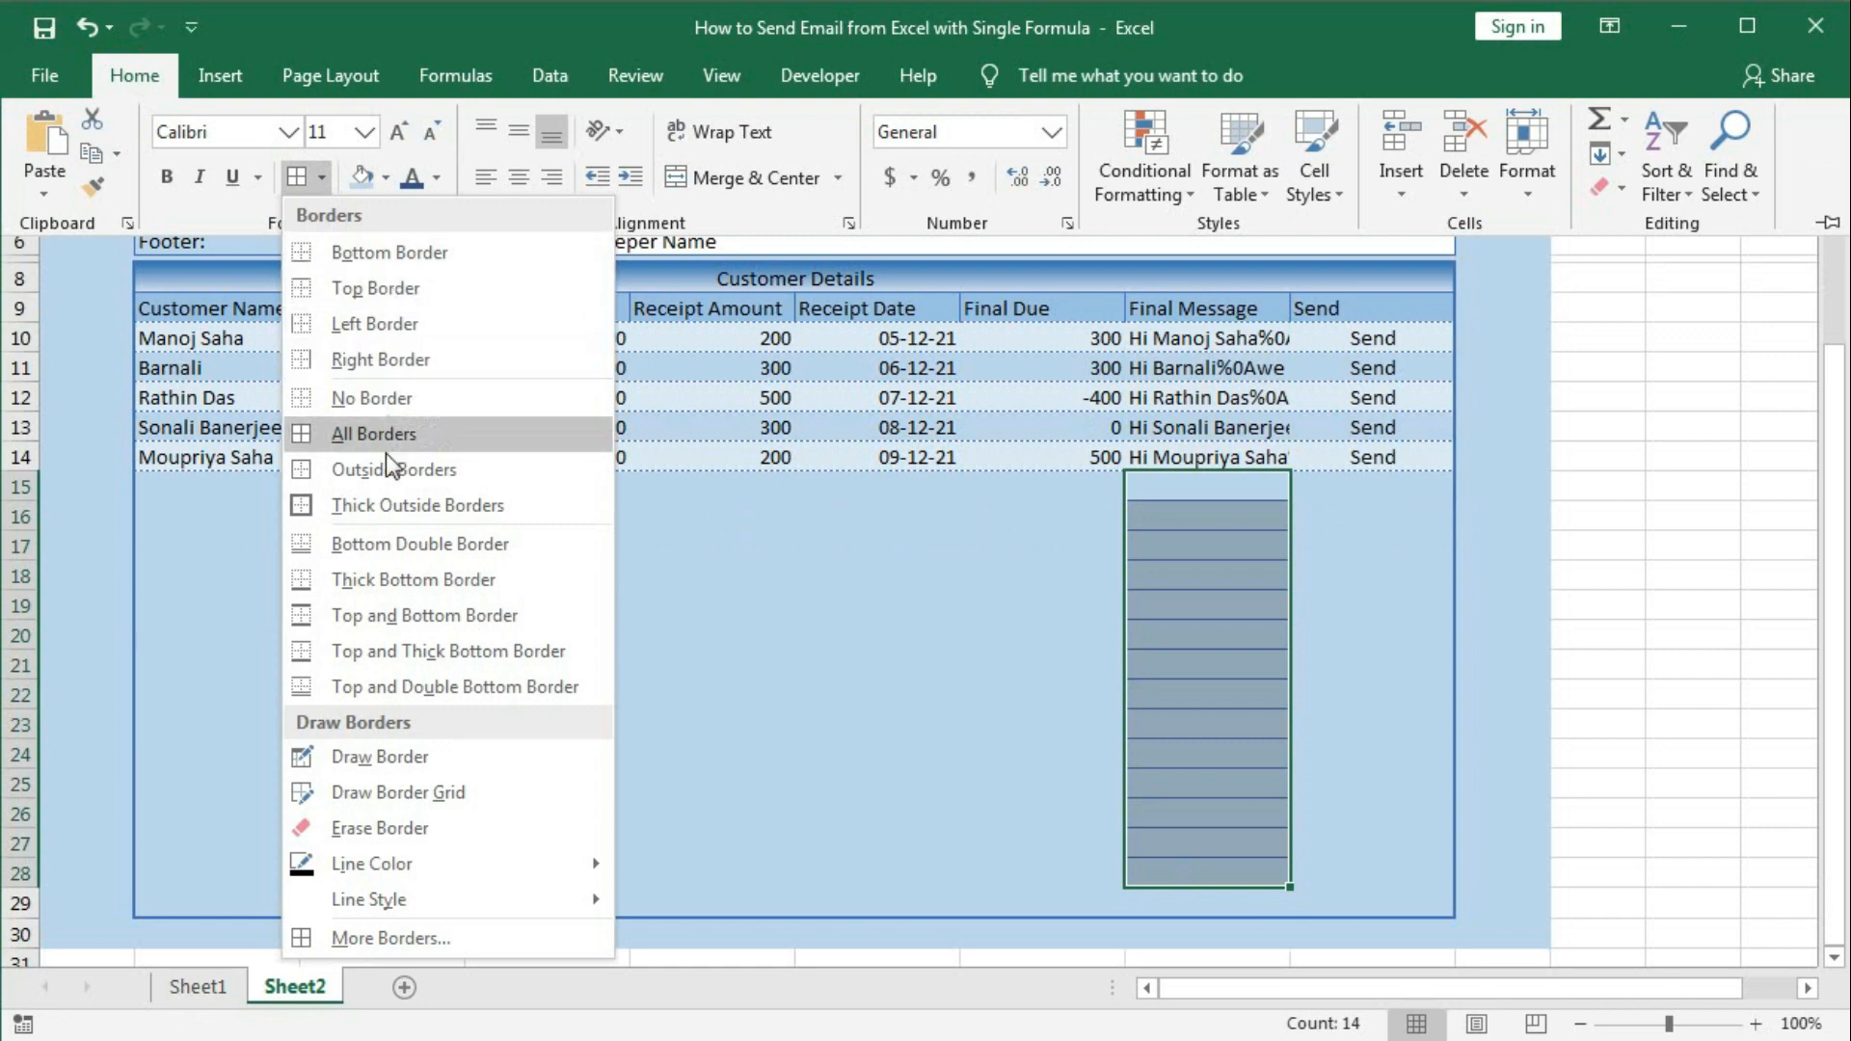
left_click(392, 403)
left_click(1066, 600)
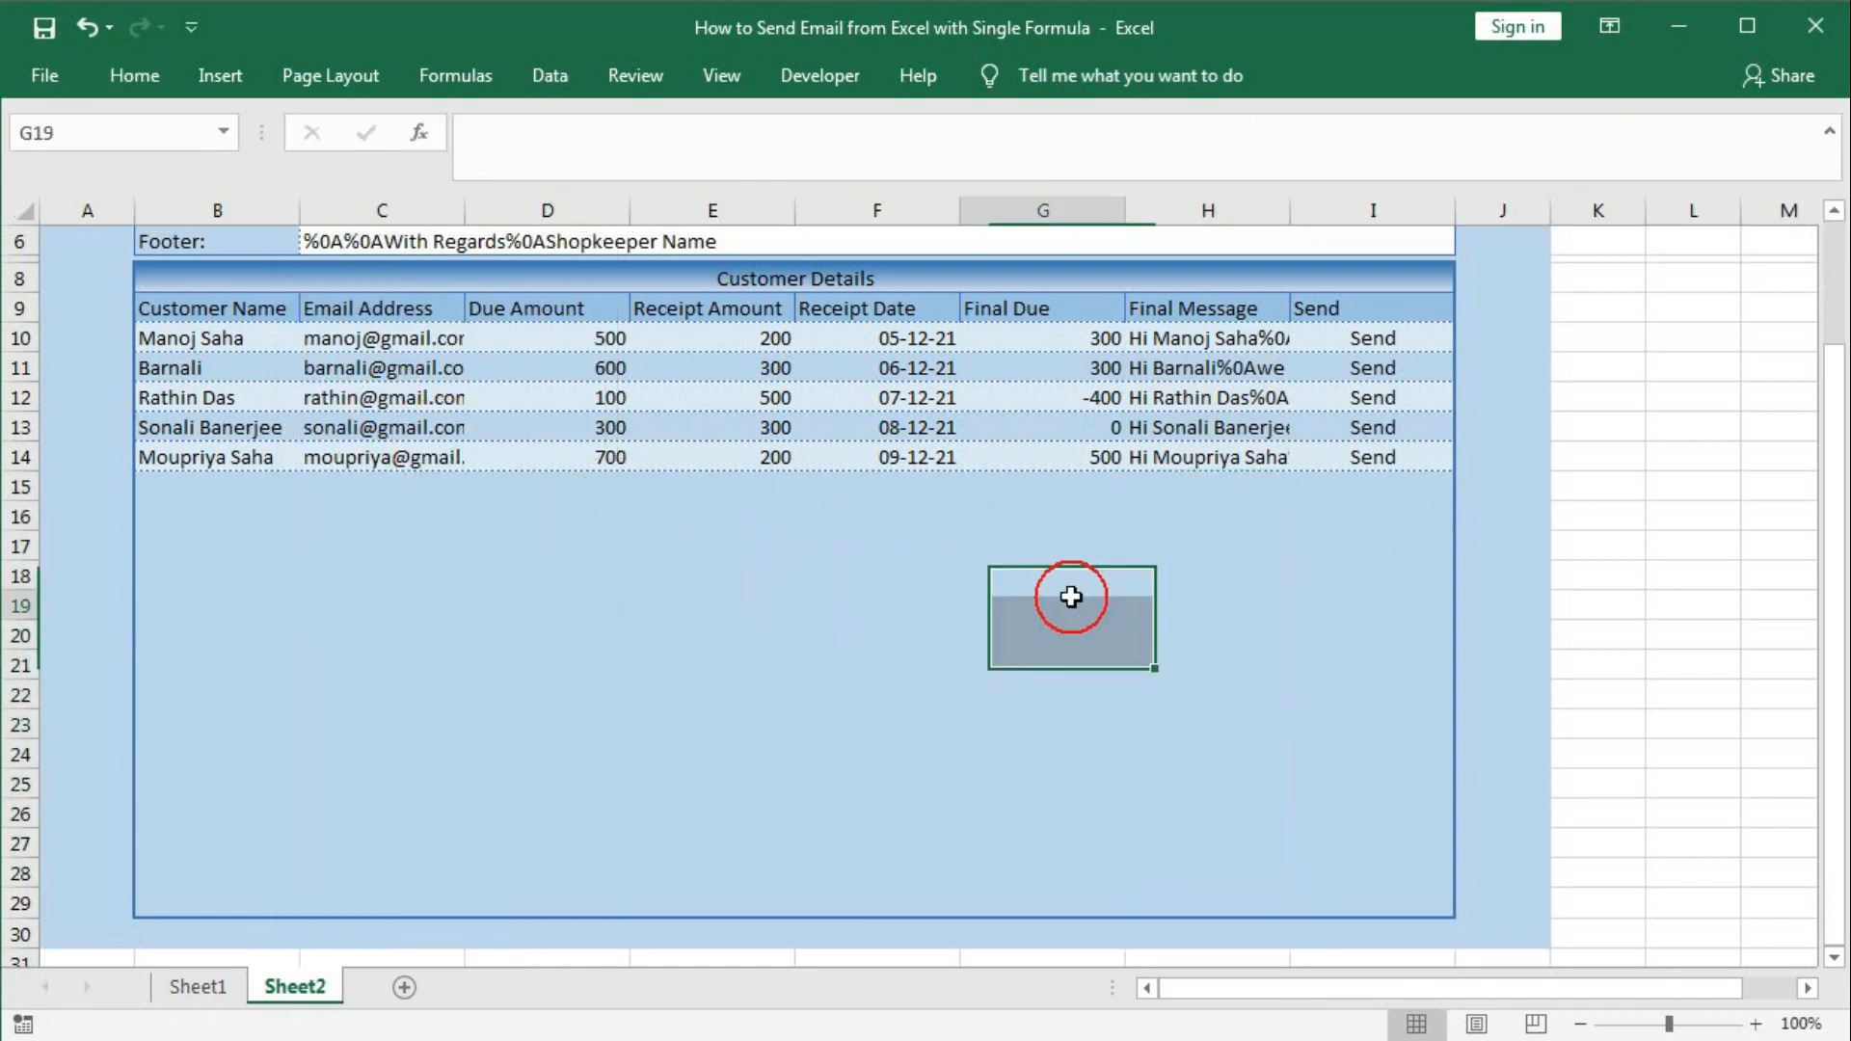
left_click(1369, 345)
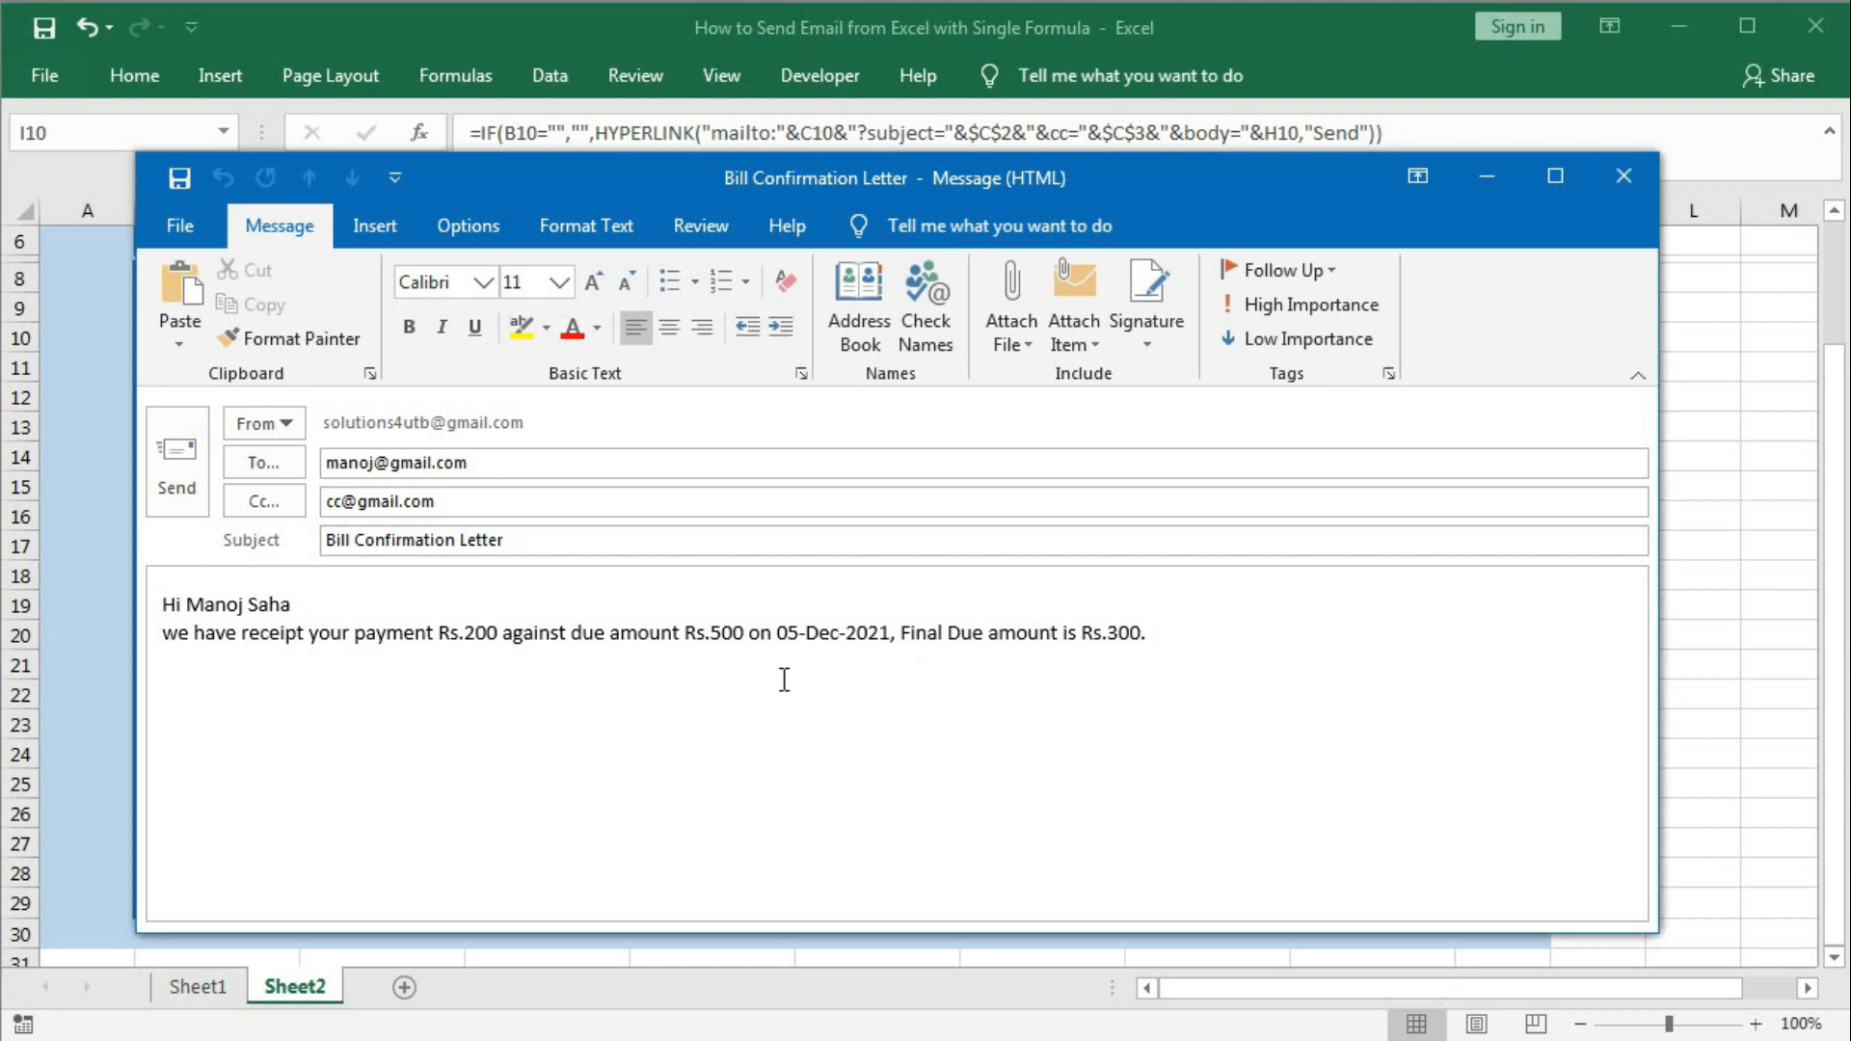
left_click(1623, 175)
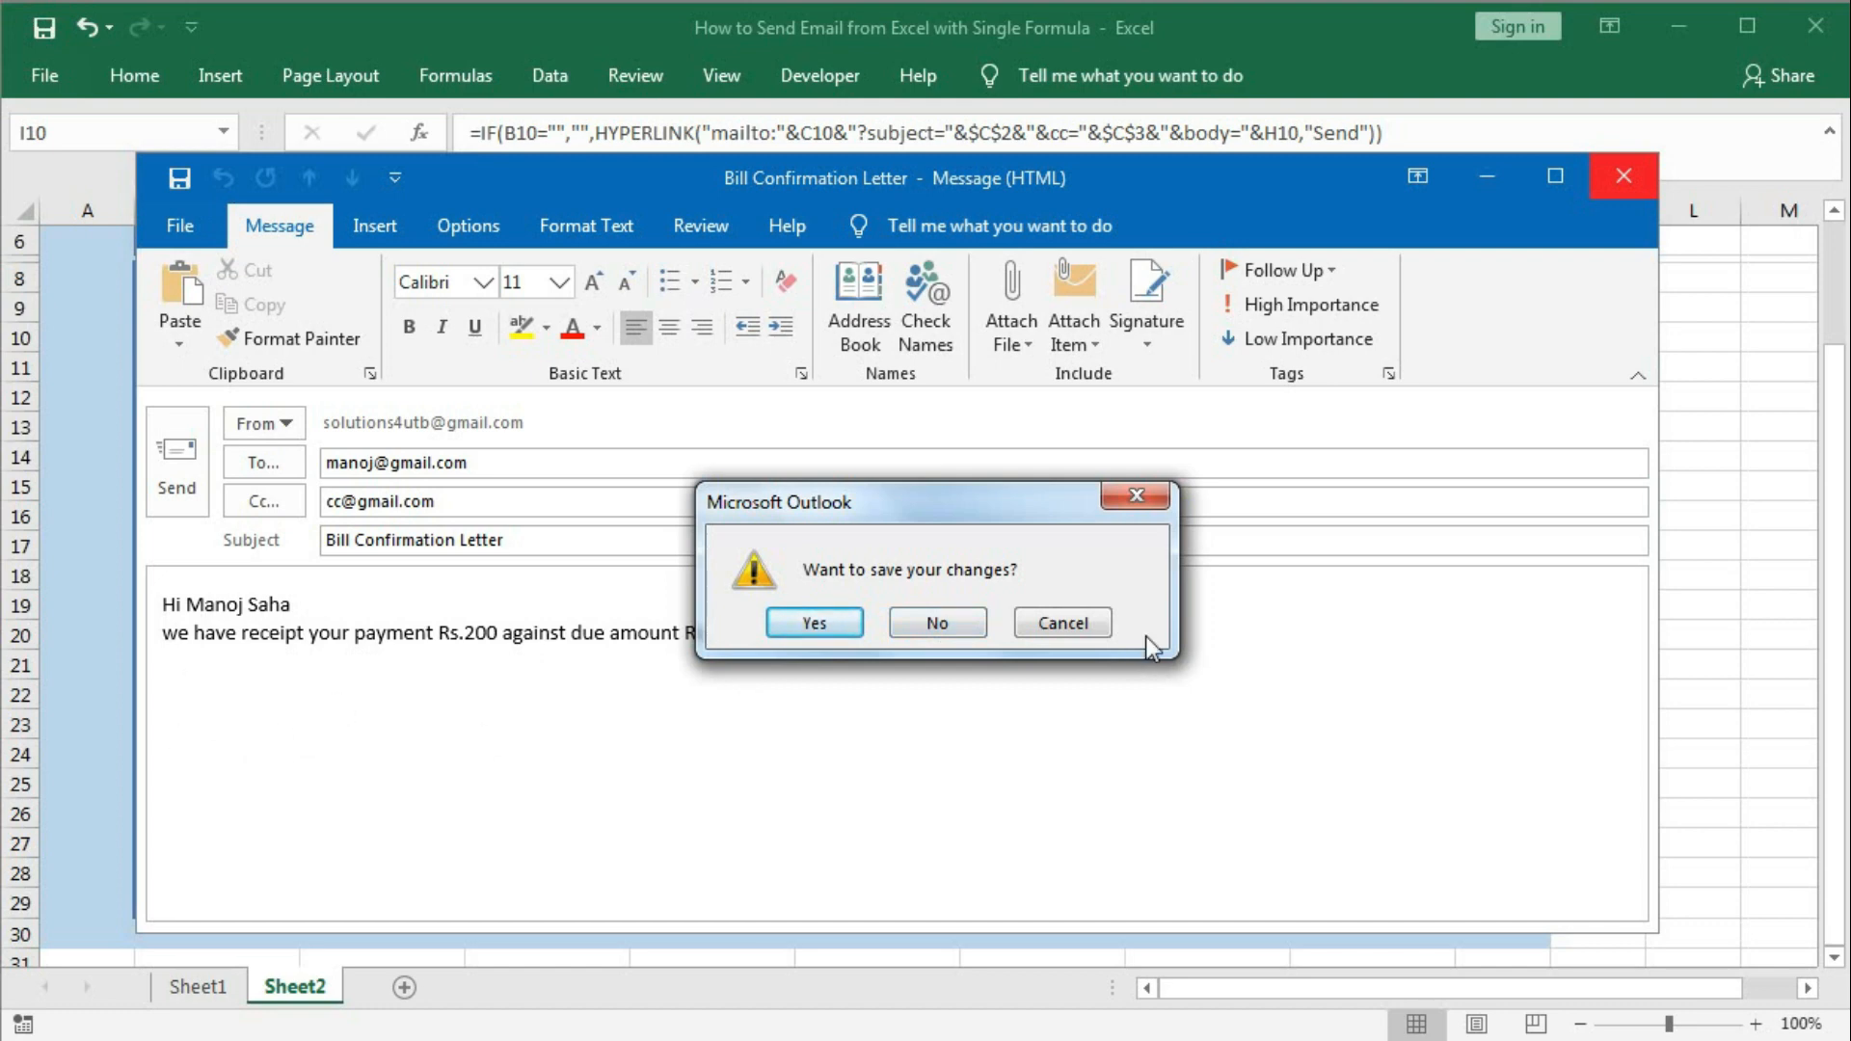
left_click(1076, 624)
left_click(1623, 177)
left_click(925, 623)
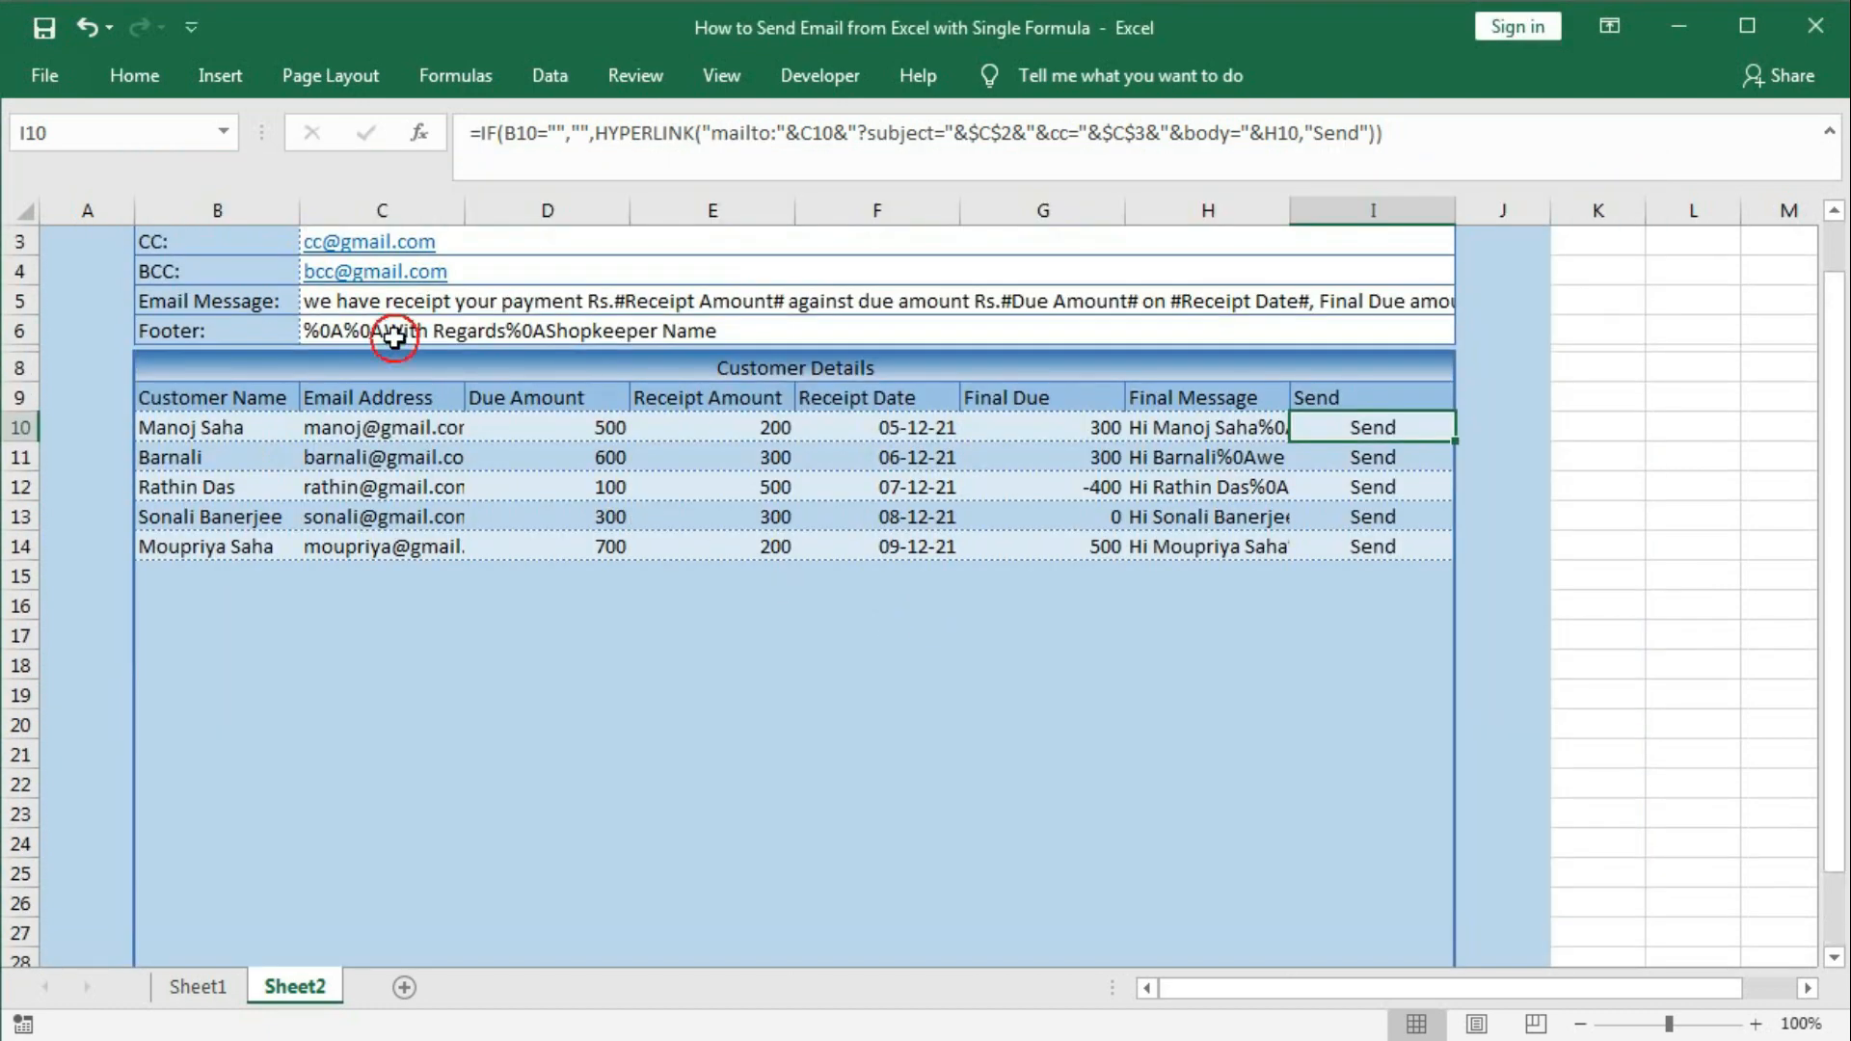
Append &$C$6 to H10's Final Message formula so the footer text follows the message.
left_click(394, 336)
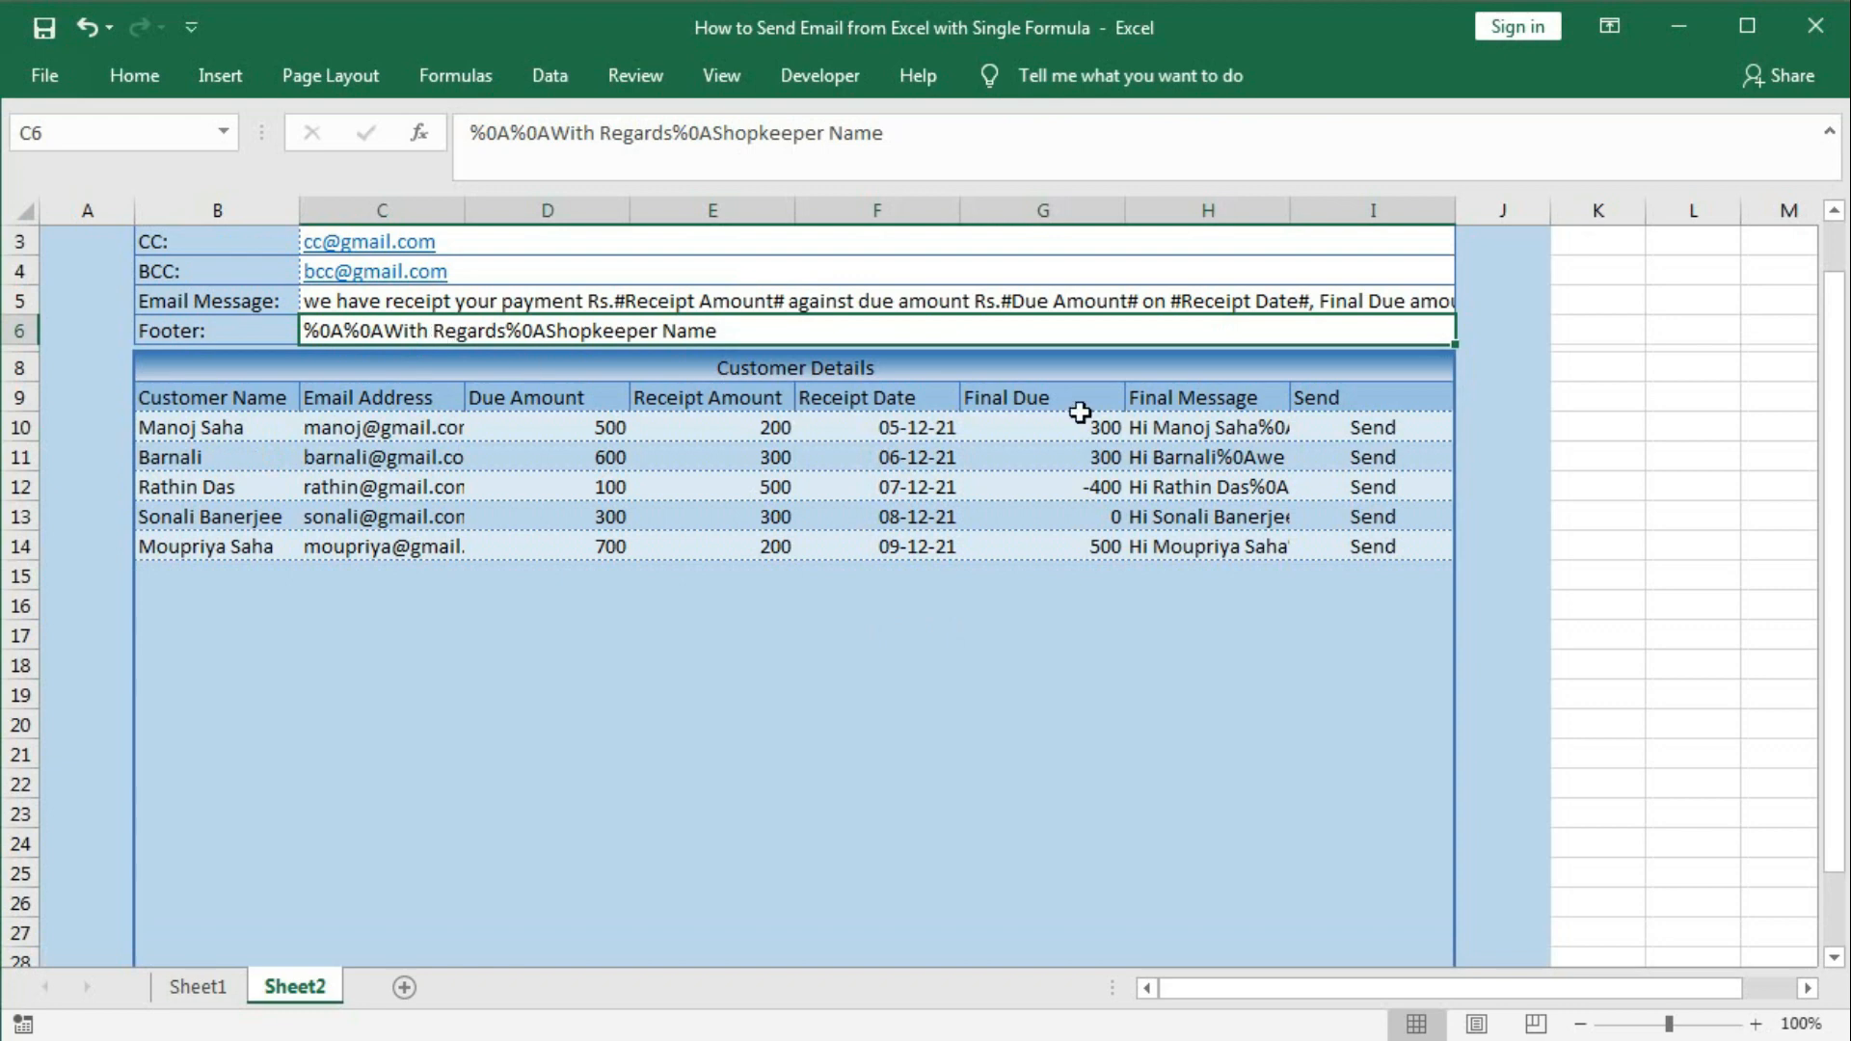
double_click(1230, 427)
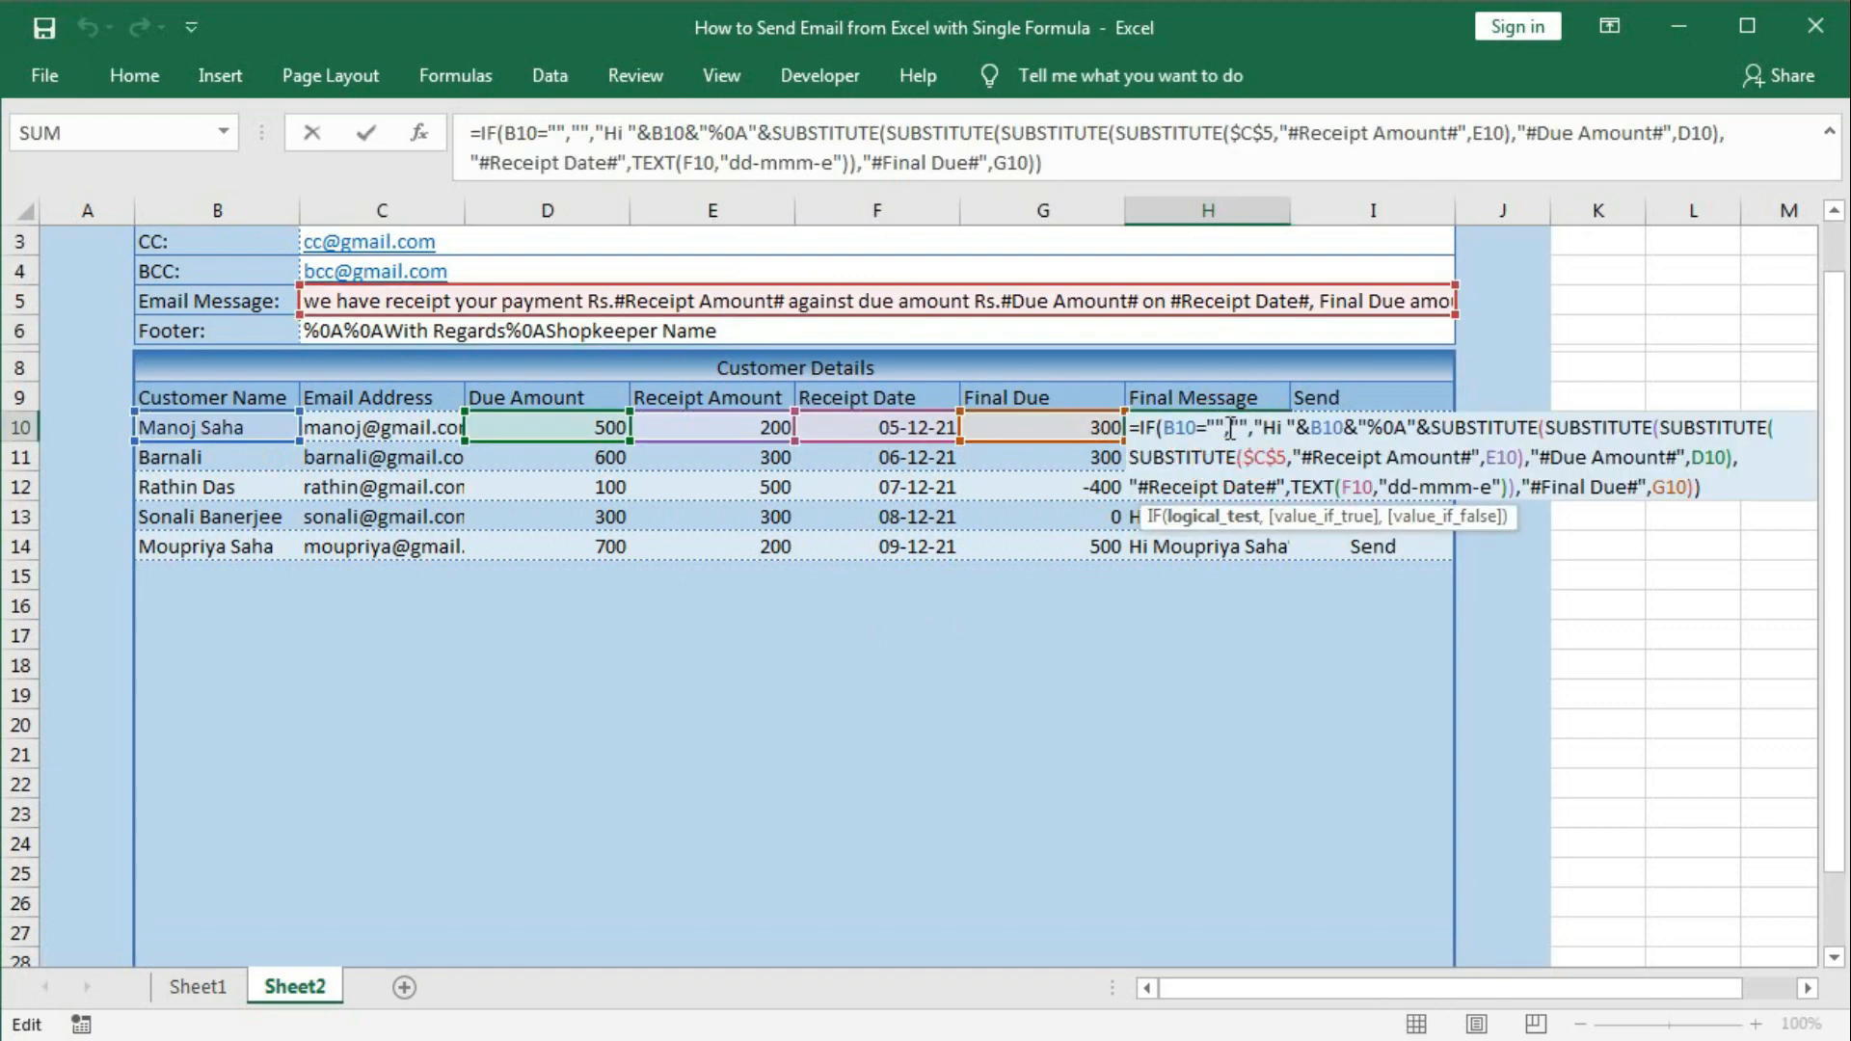
left_click(1711, 489)
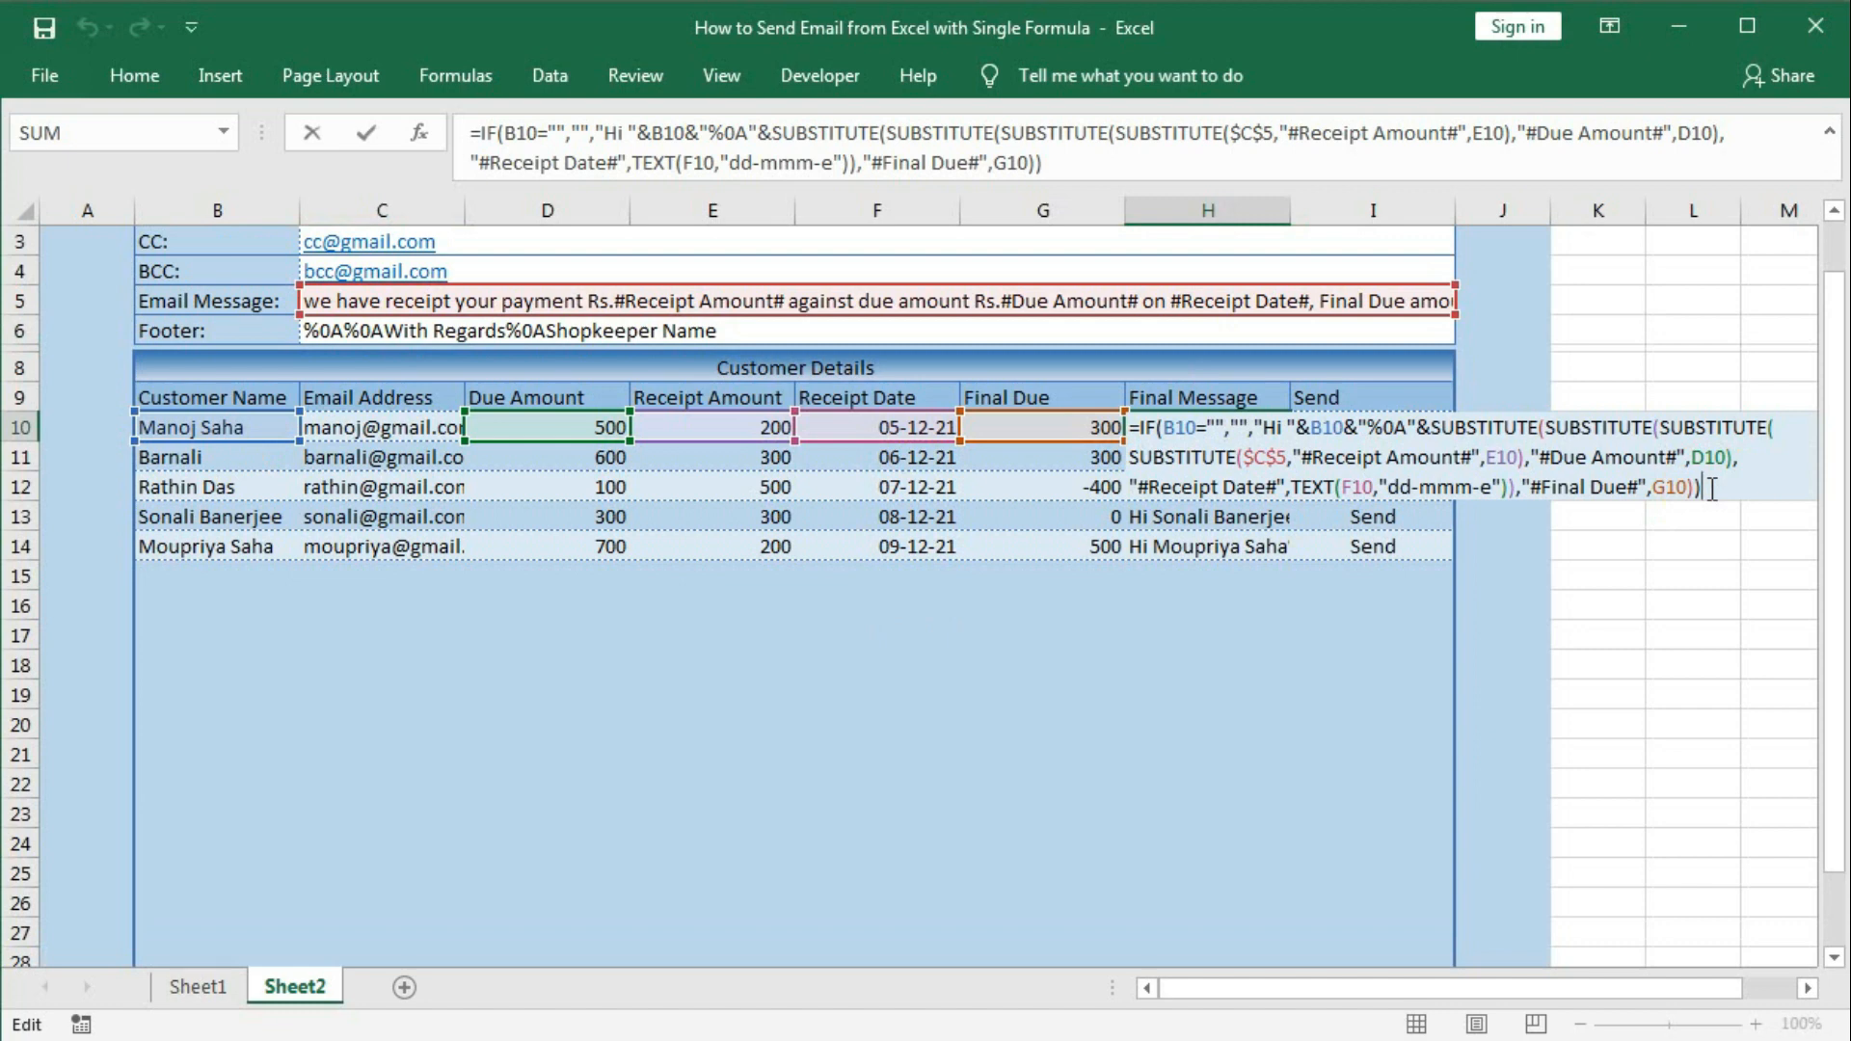
type("&")
left_click(593, 337)
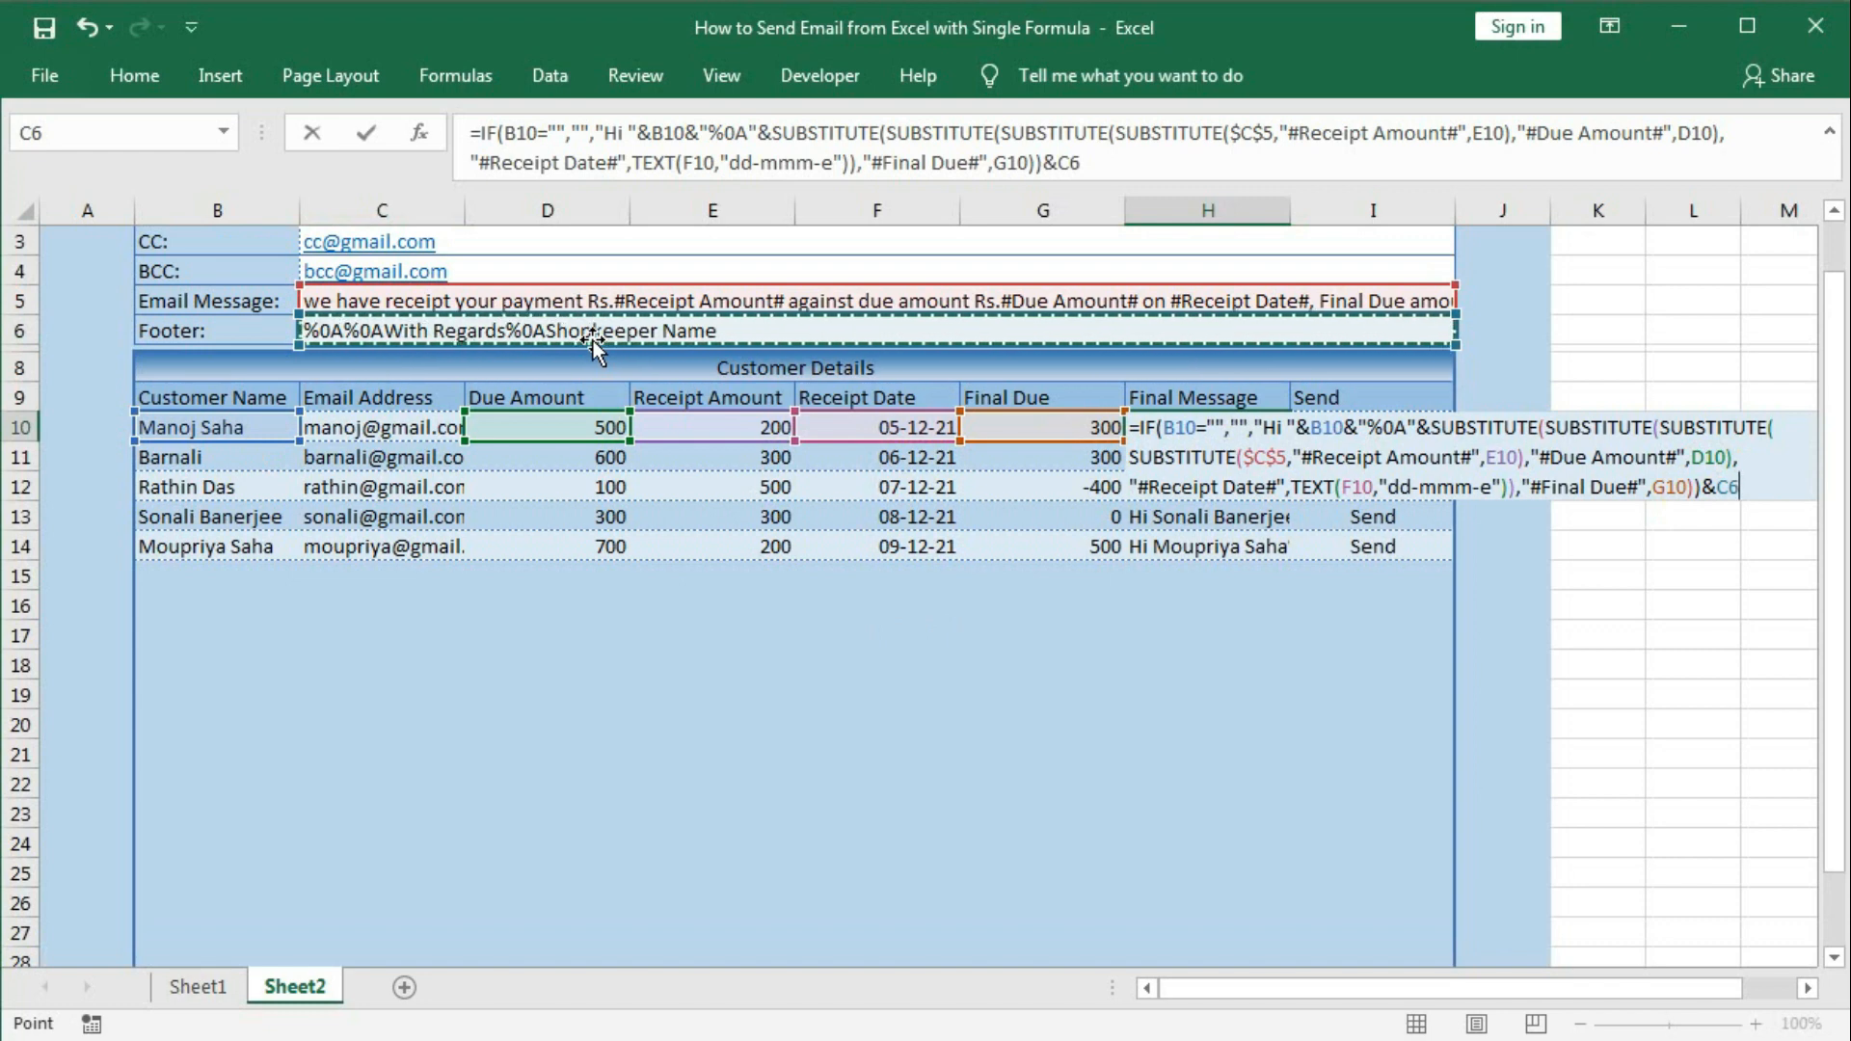
key("F4")
key("Return")
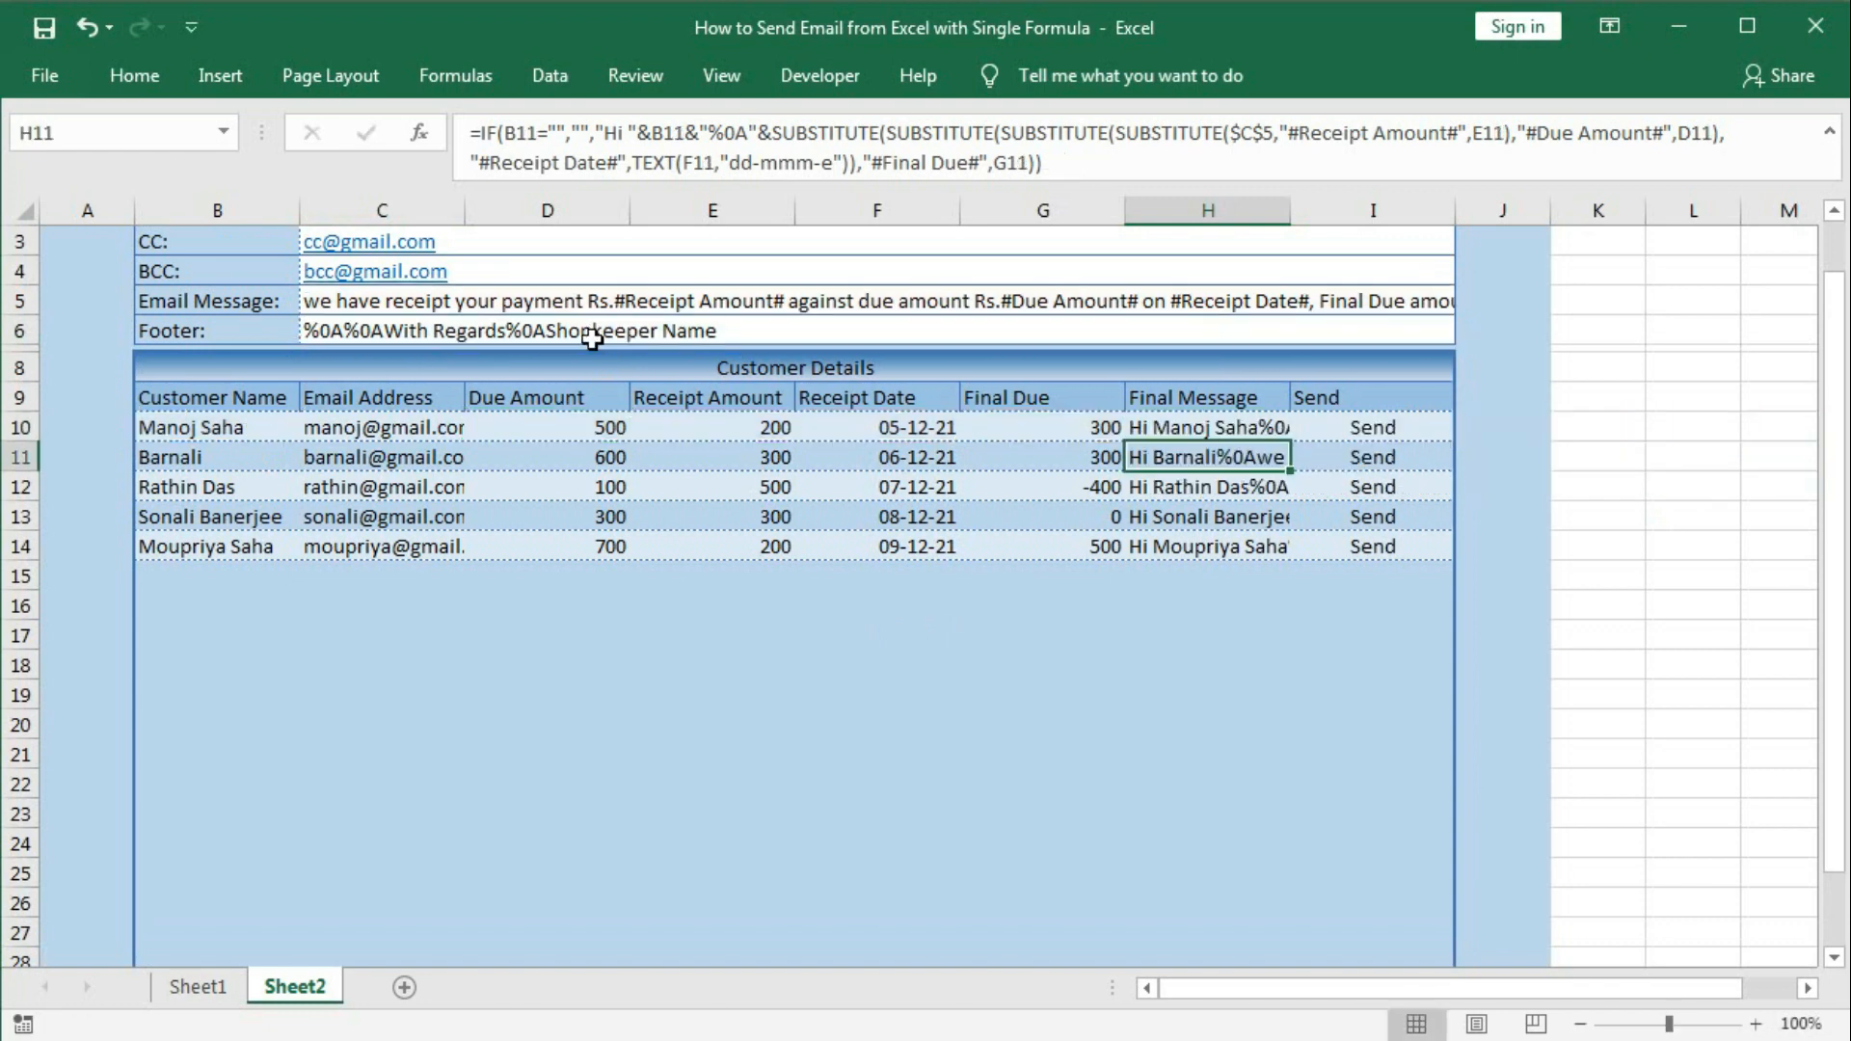
left_click(1346, 428)
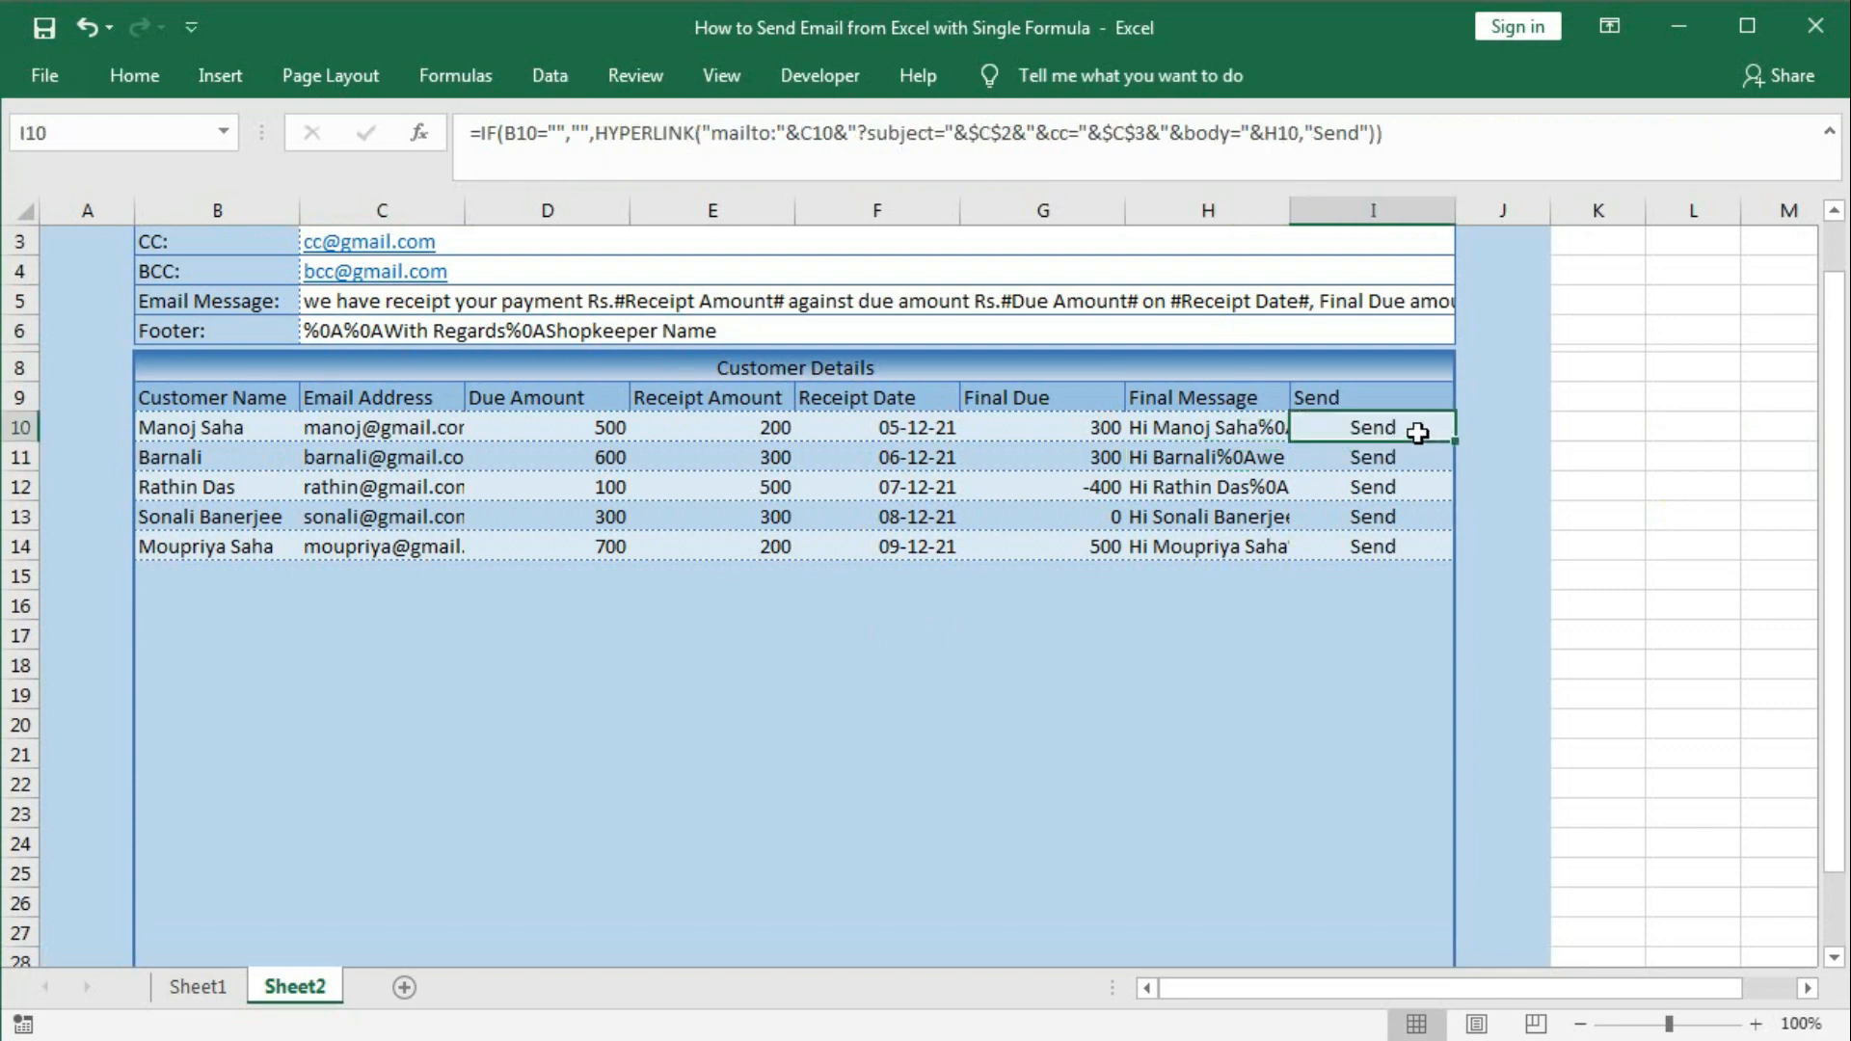
left_click_drag(1452, 441, 1449, 559)
left_click_drag(1449, 559, 1449, 559)
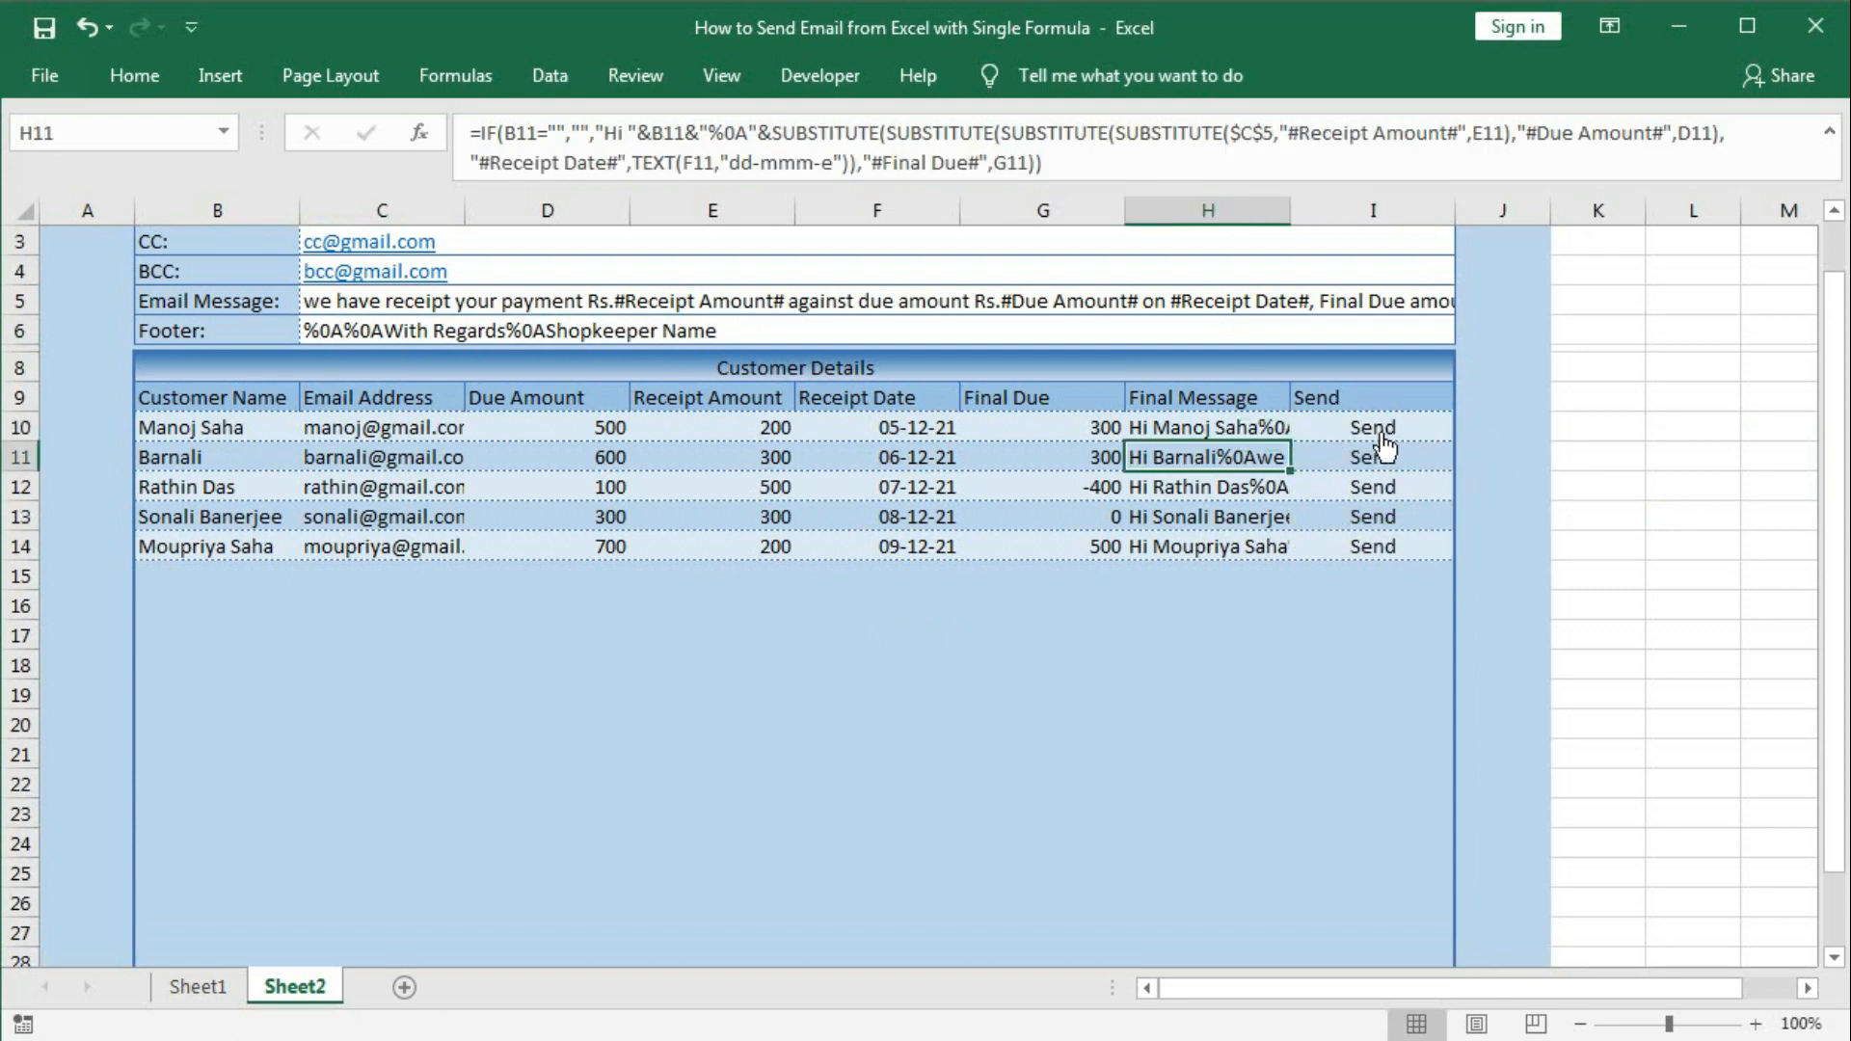
left_click(1378, 430)
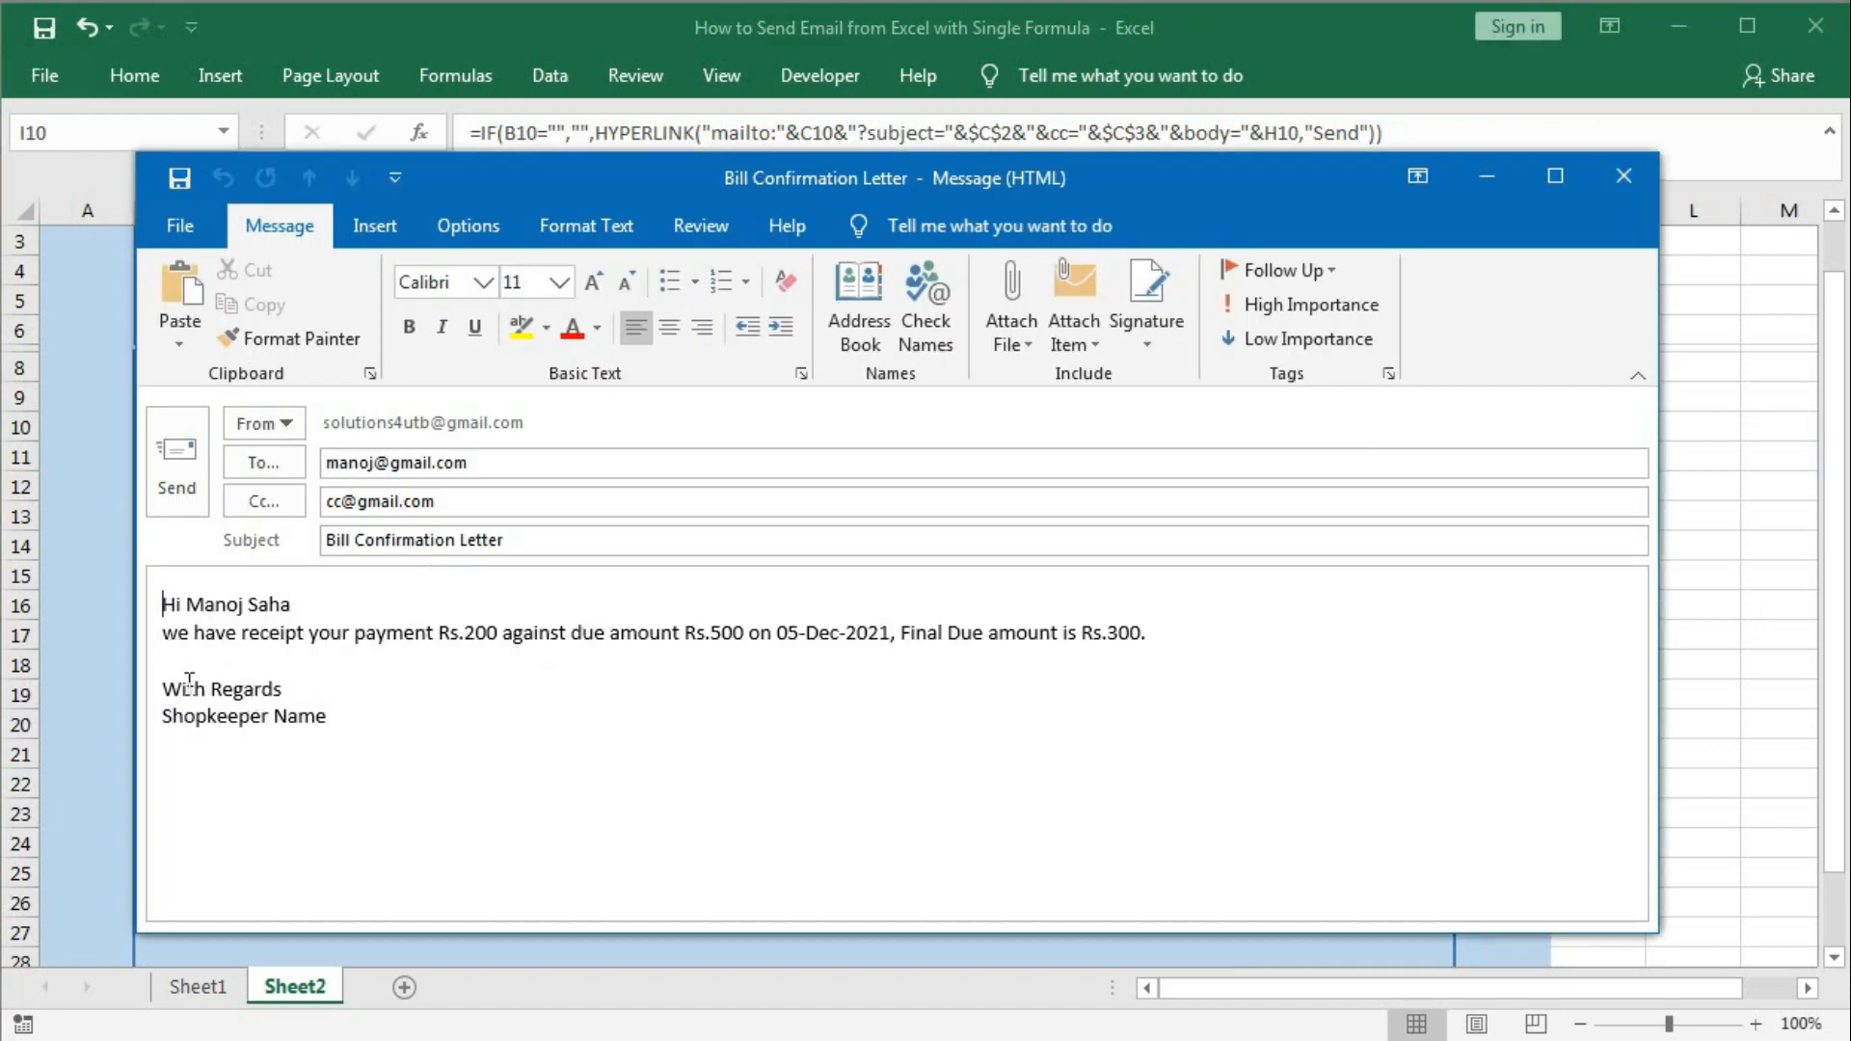
left_click_drag(162, 689, 337, 714)
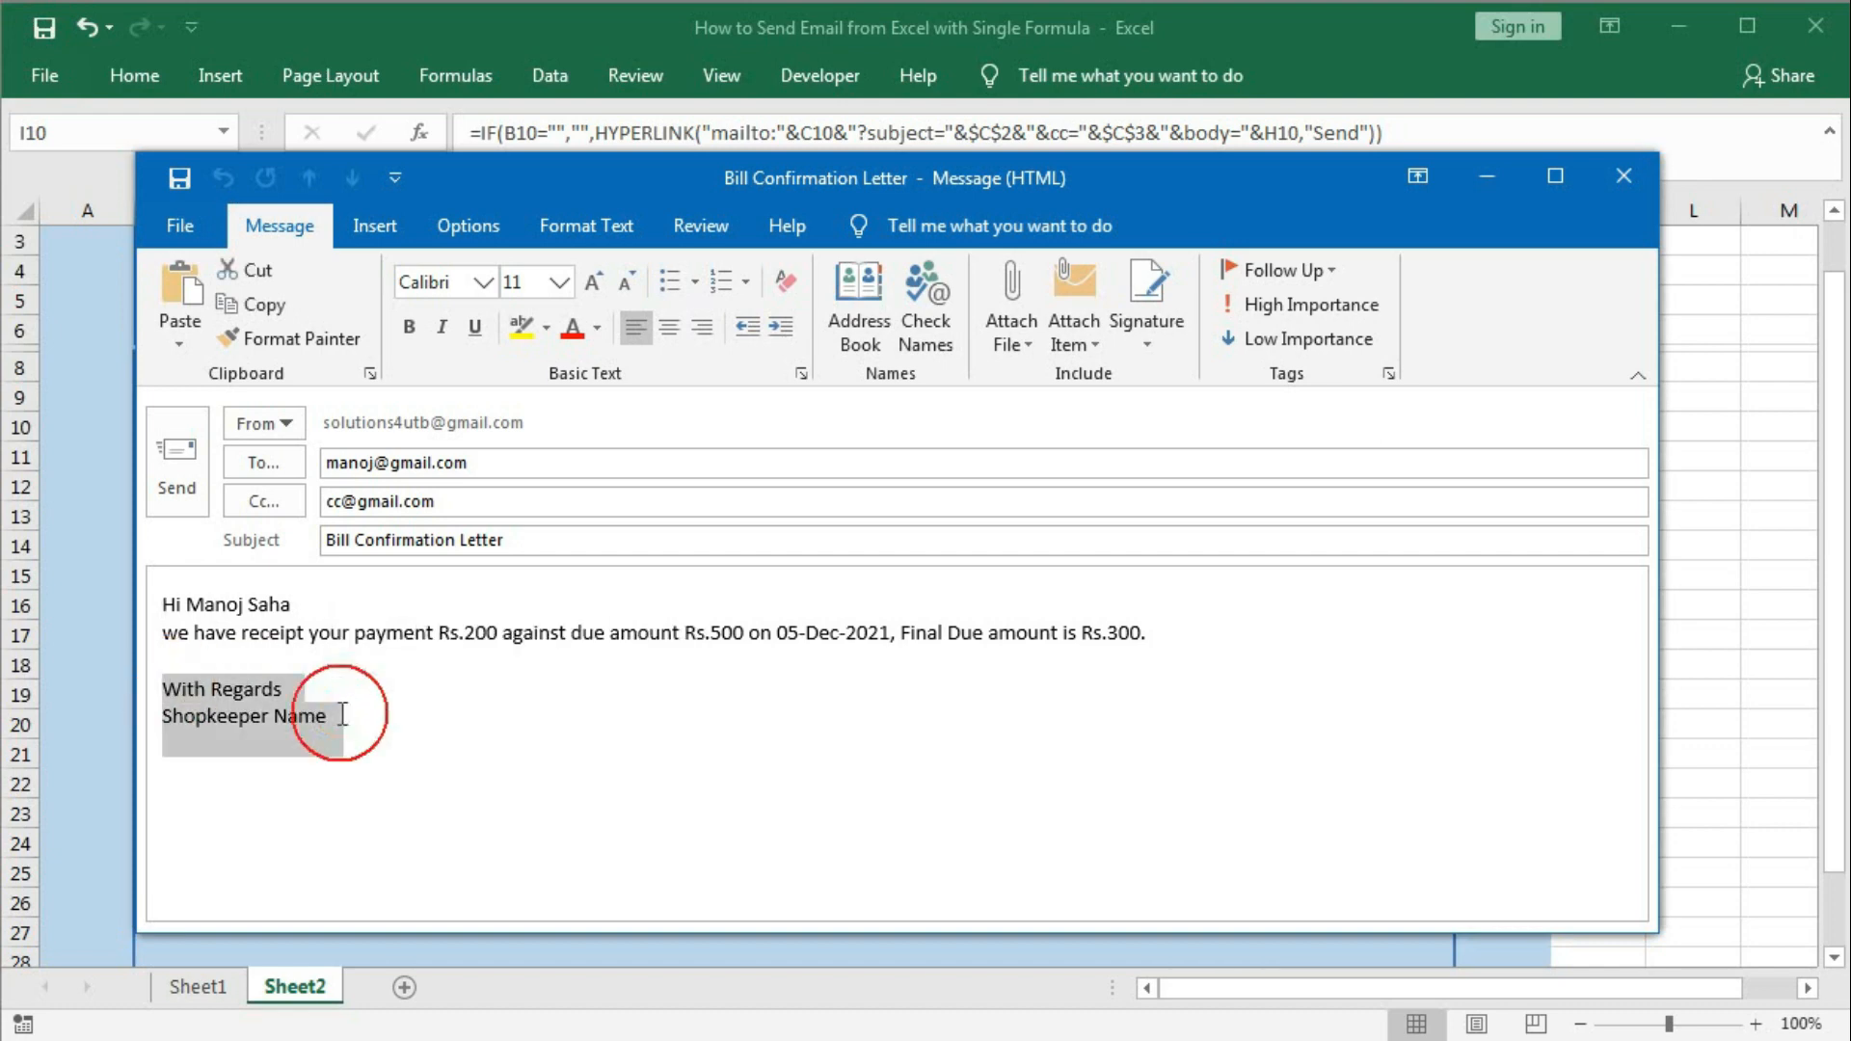
left_click(337, 713)
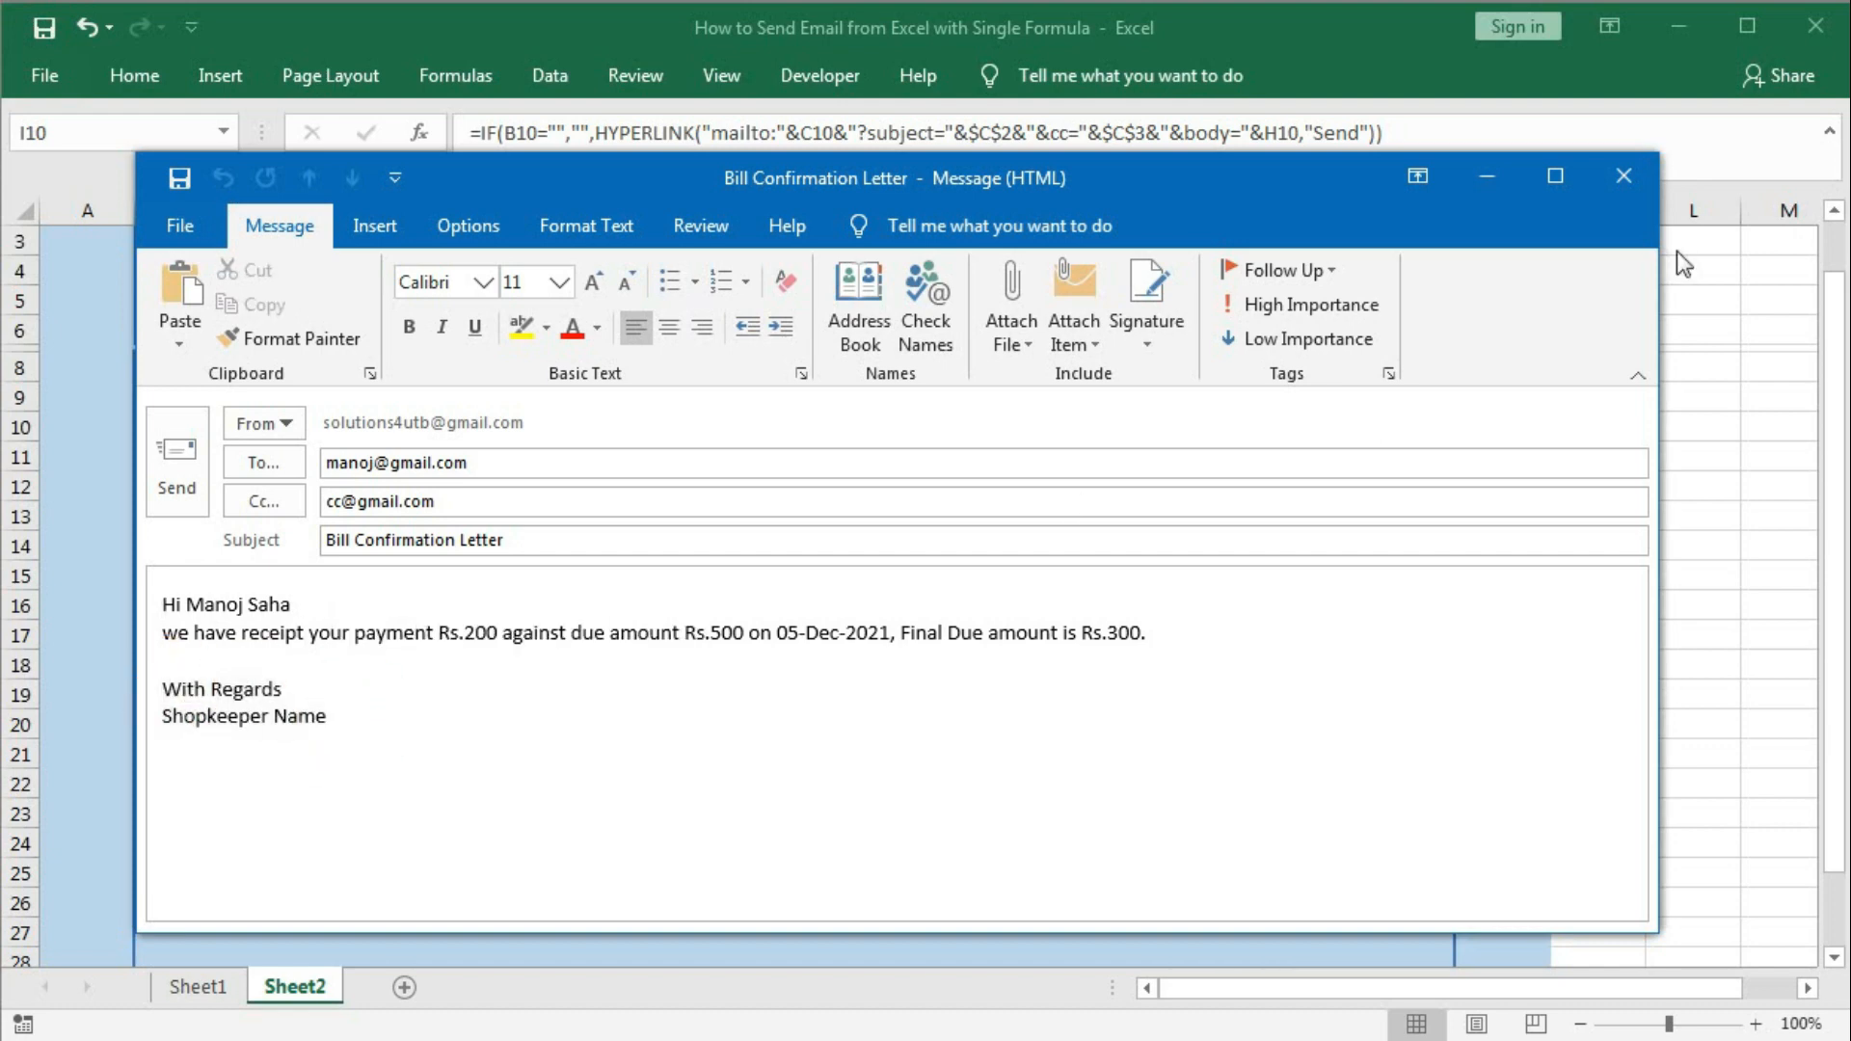
left_click(1627, 181)
left_click(931, 624)
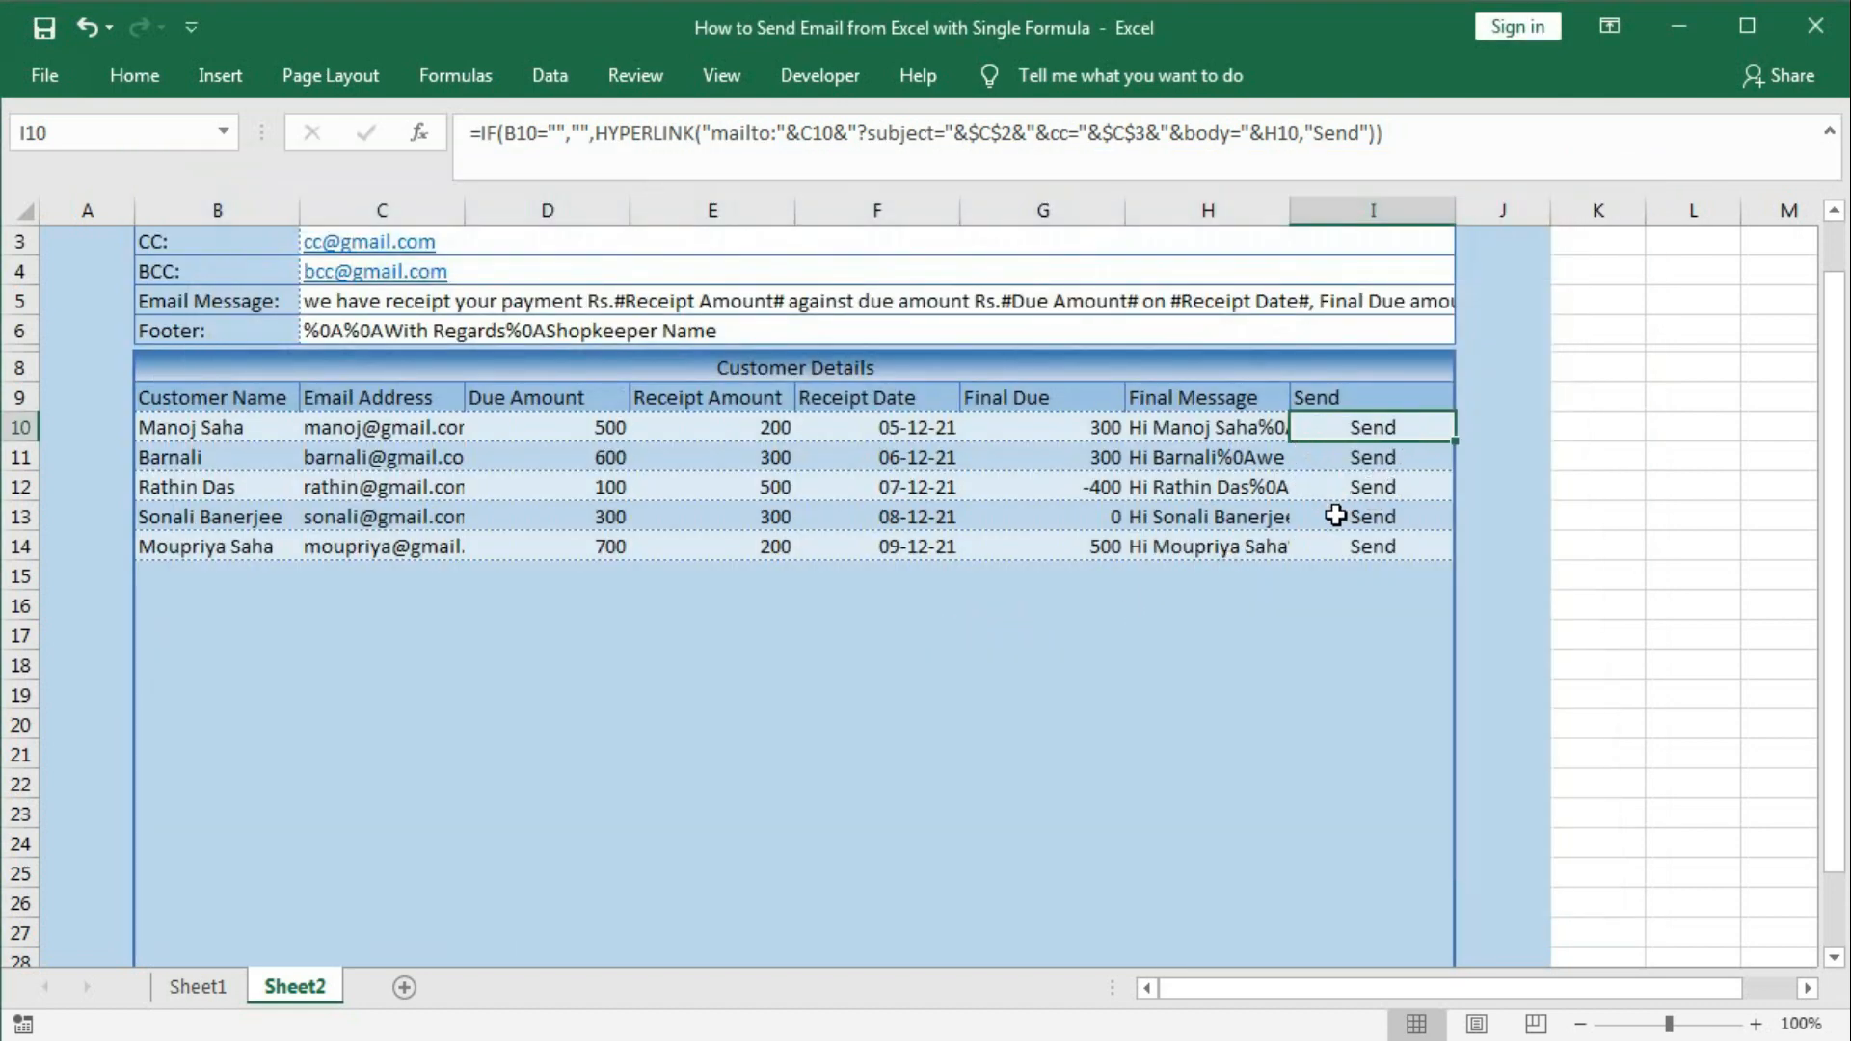
Move off the edited customer rows and scroll back up to the title row.
mouse_move(1361, 451)
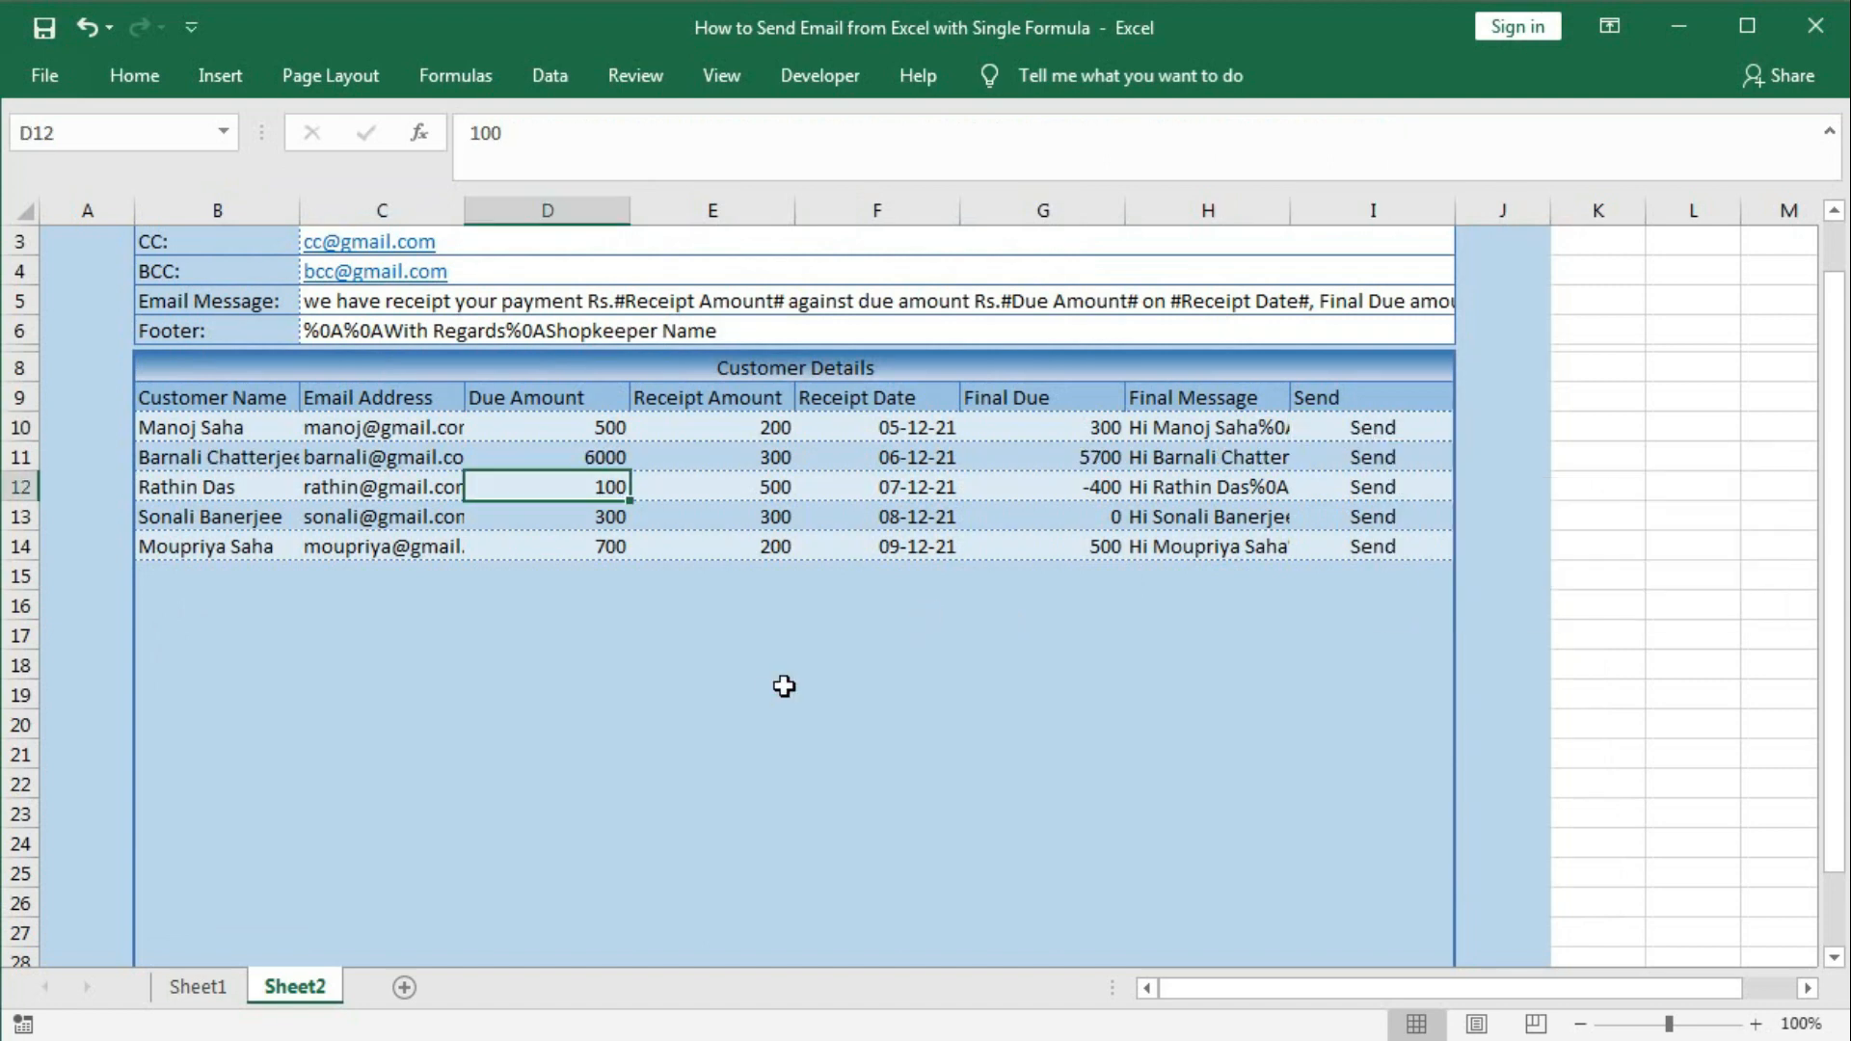
left_click(781, 690)
scroll(781, 693, "up", 1)
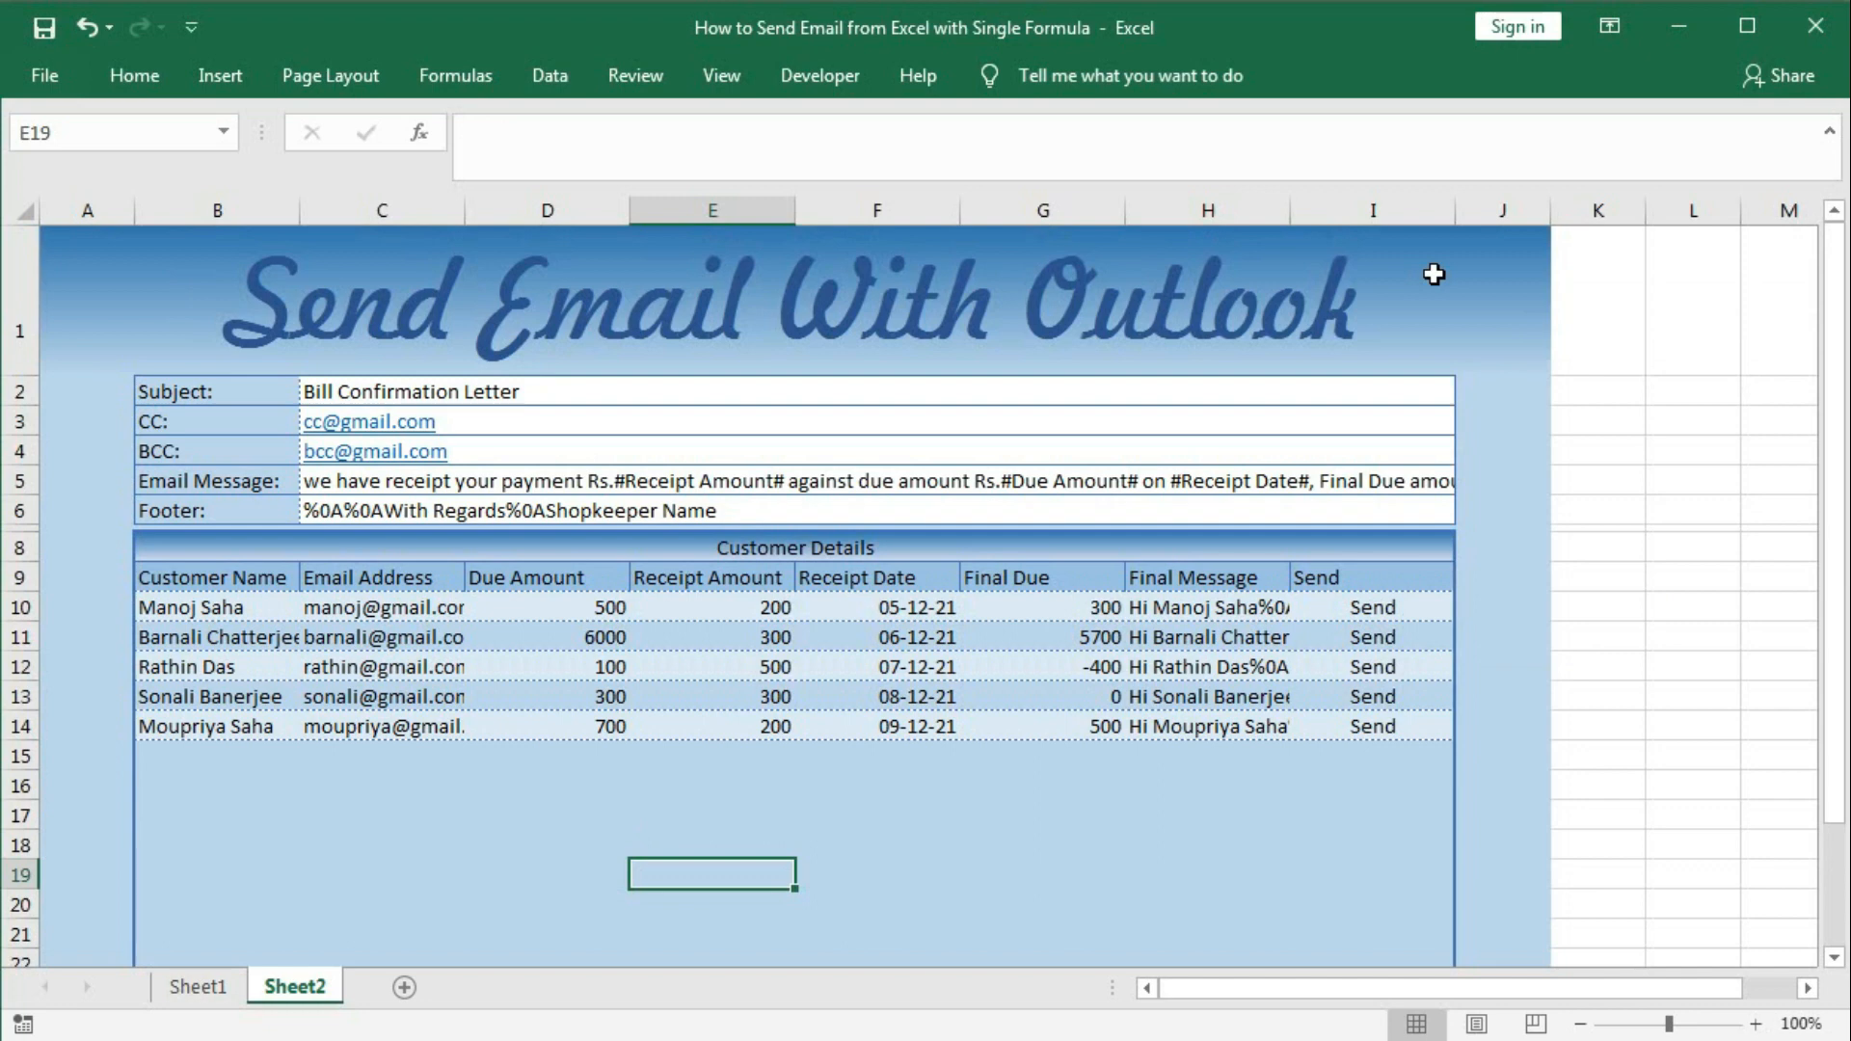
Insert the 281911-middle envelope image and the Outlook logo picture into the sheet.
left_click(222, 104)
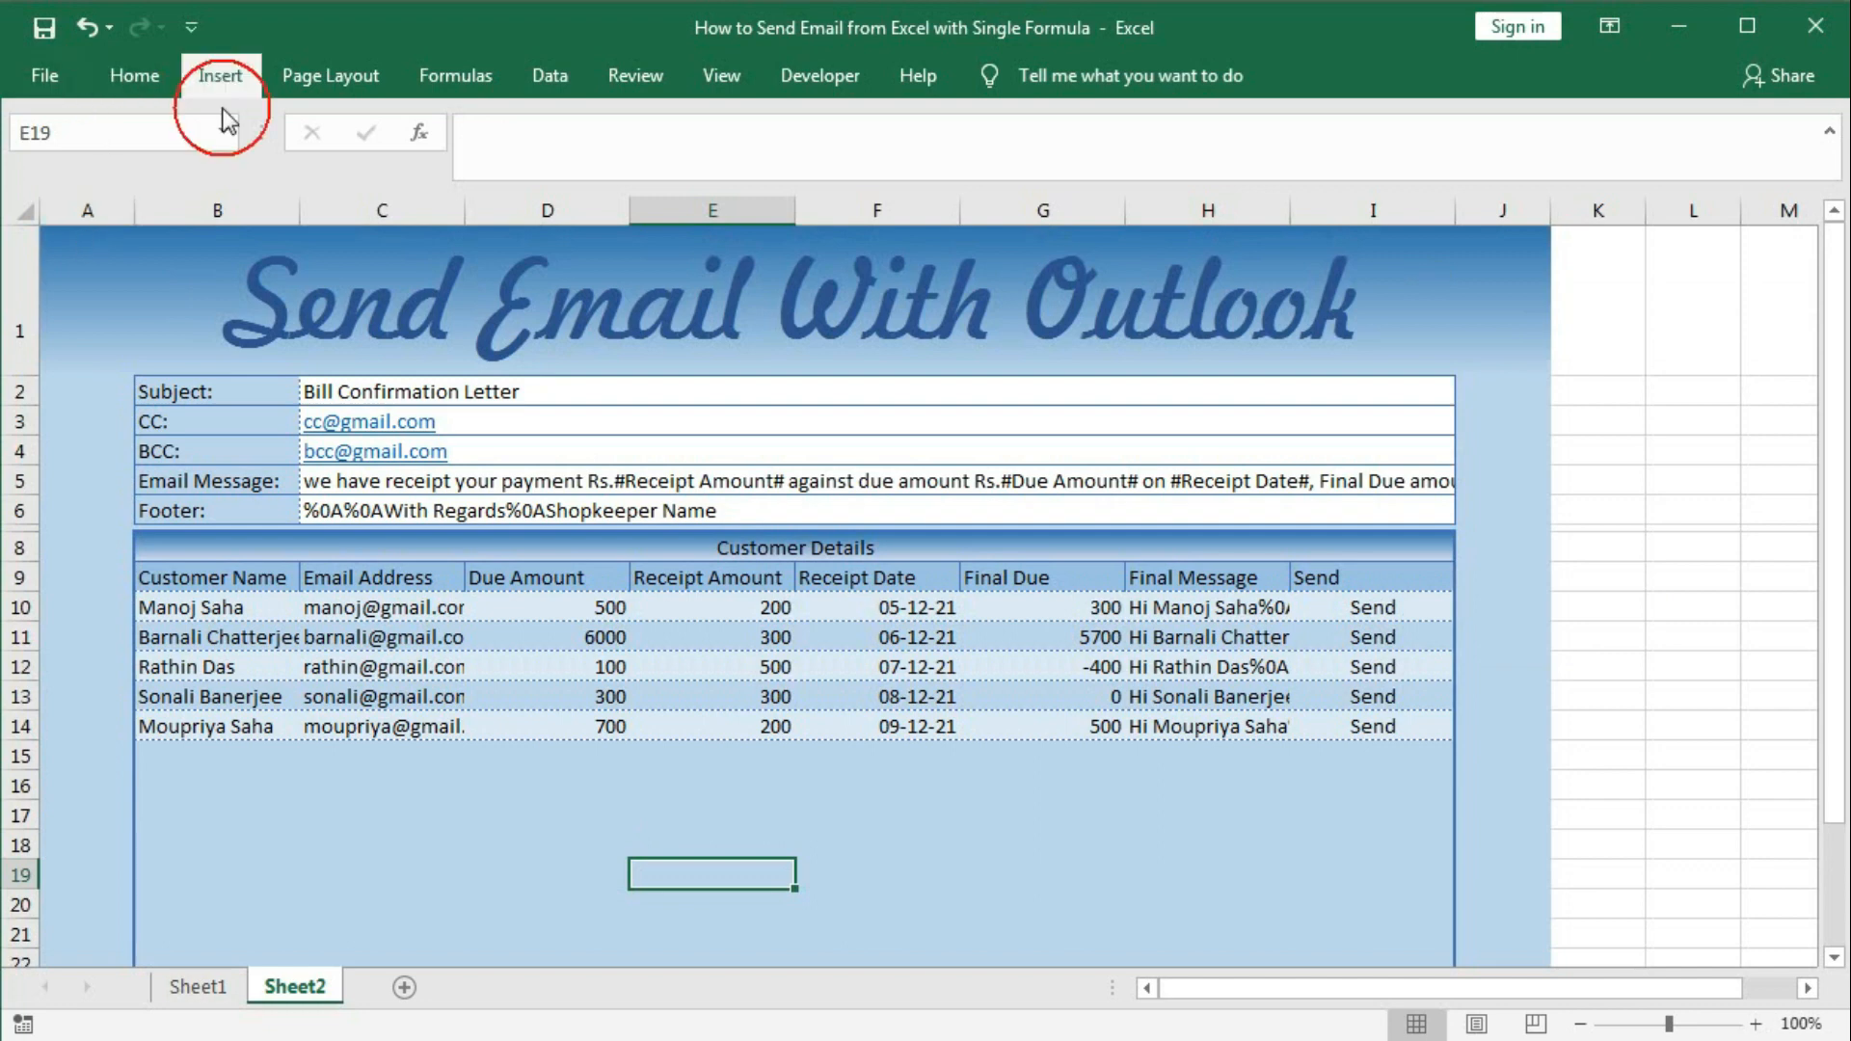
left_click(360, 201)
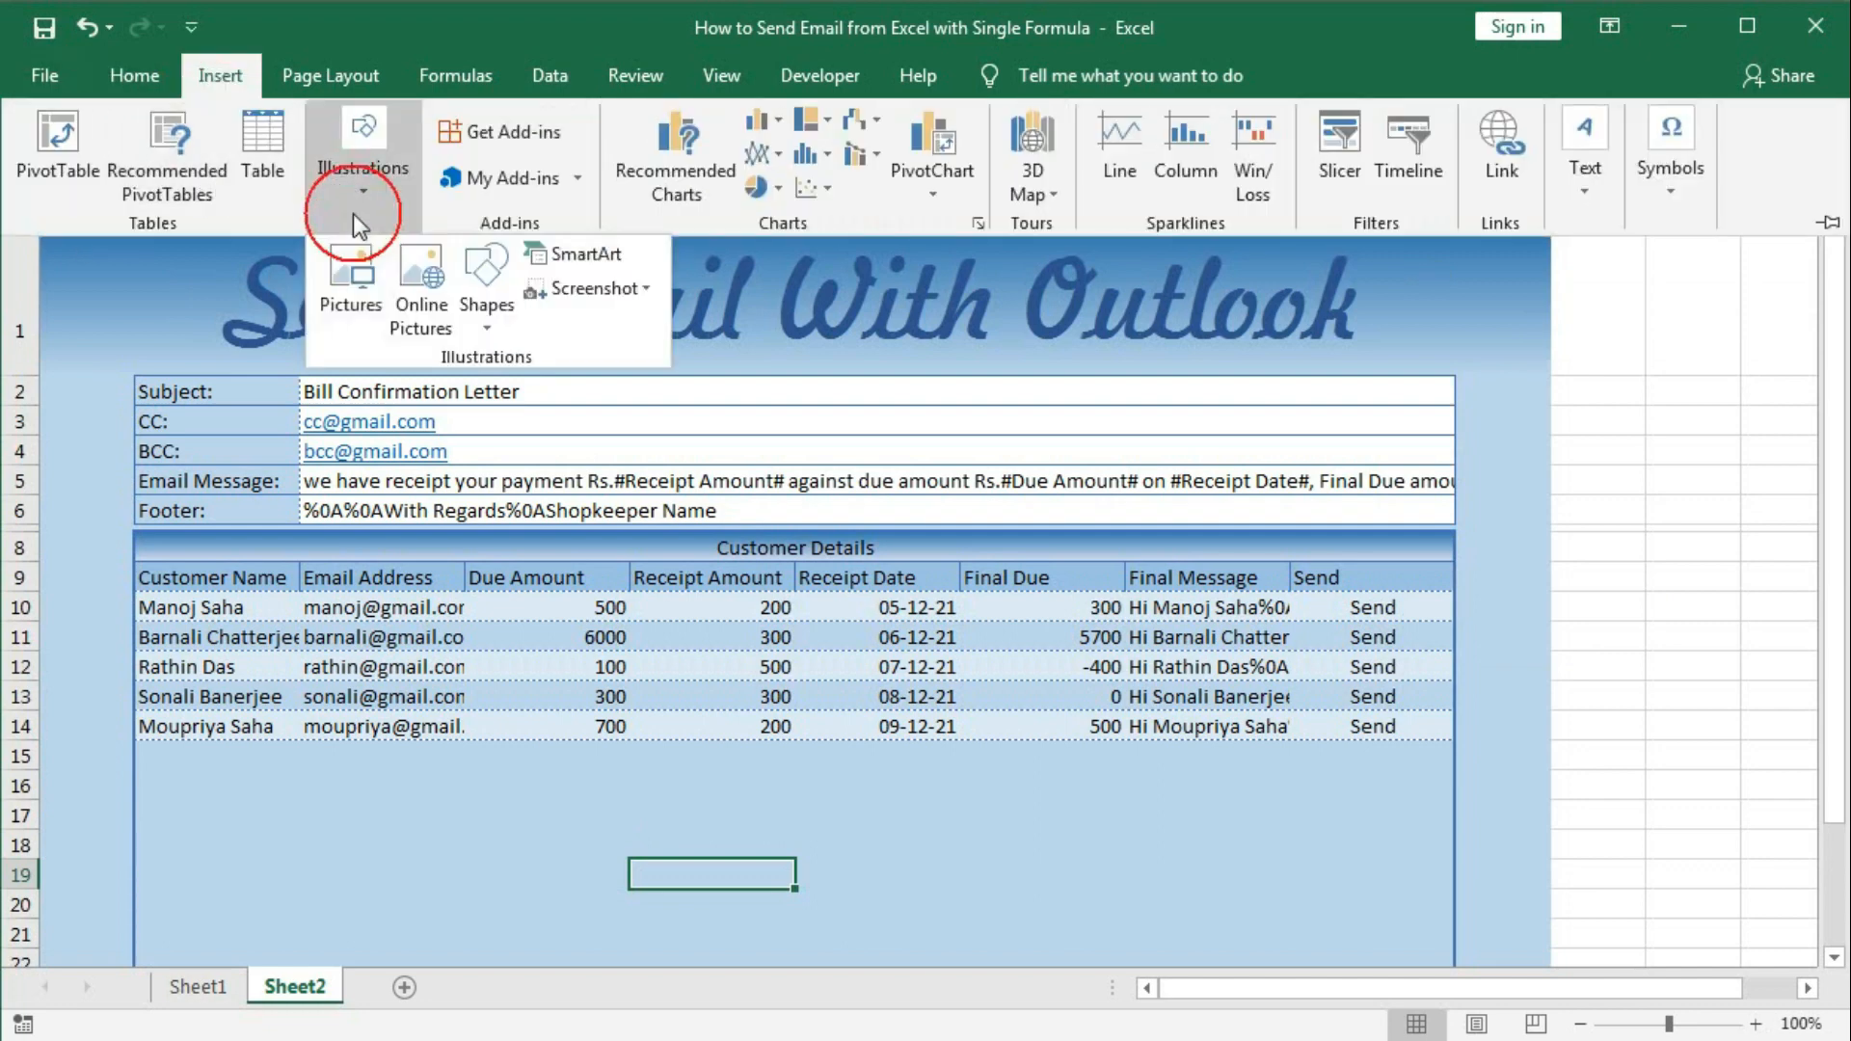
left_click(382, 327)
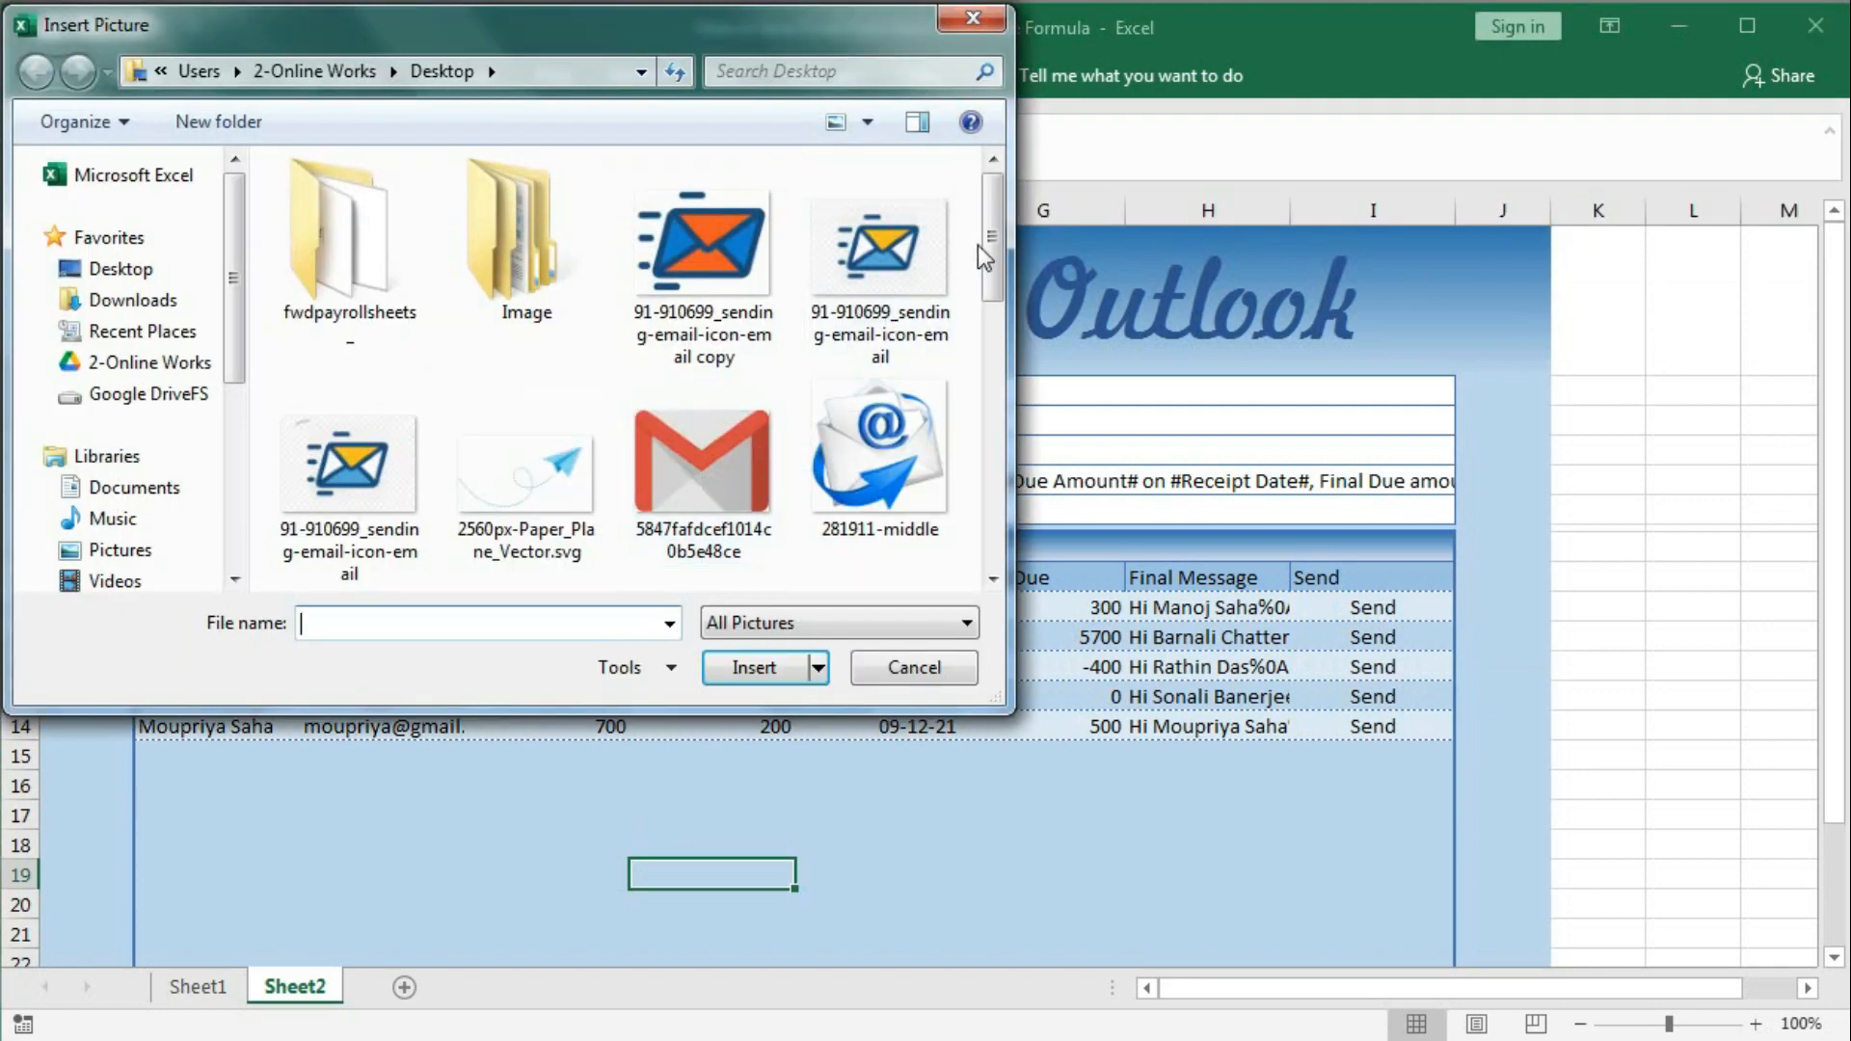
left_click_drag(991, 246, 997, 458)
left_click(937, 327)
left_click(721, 453)
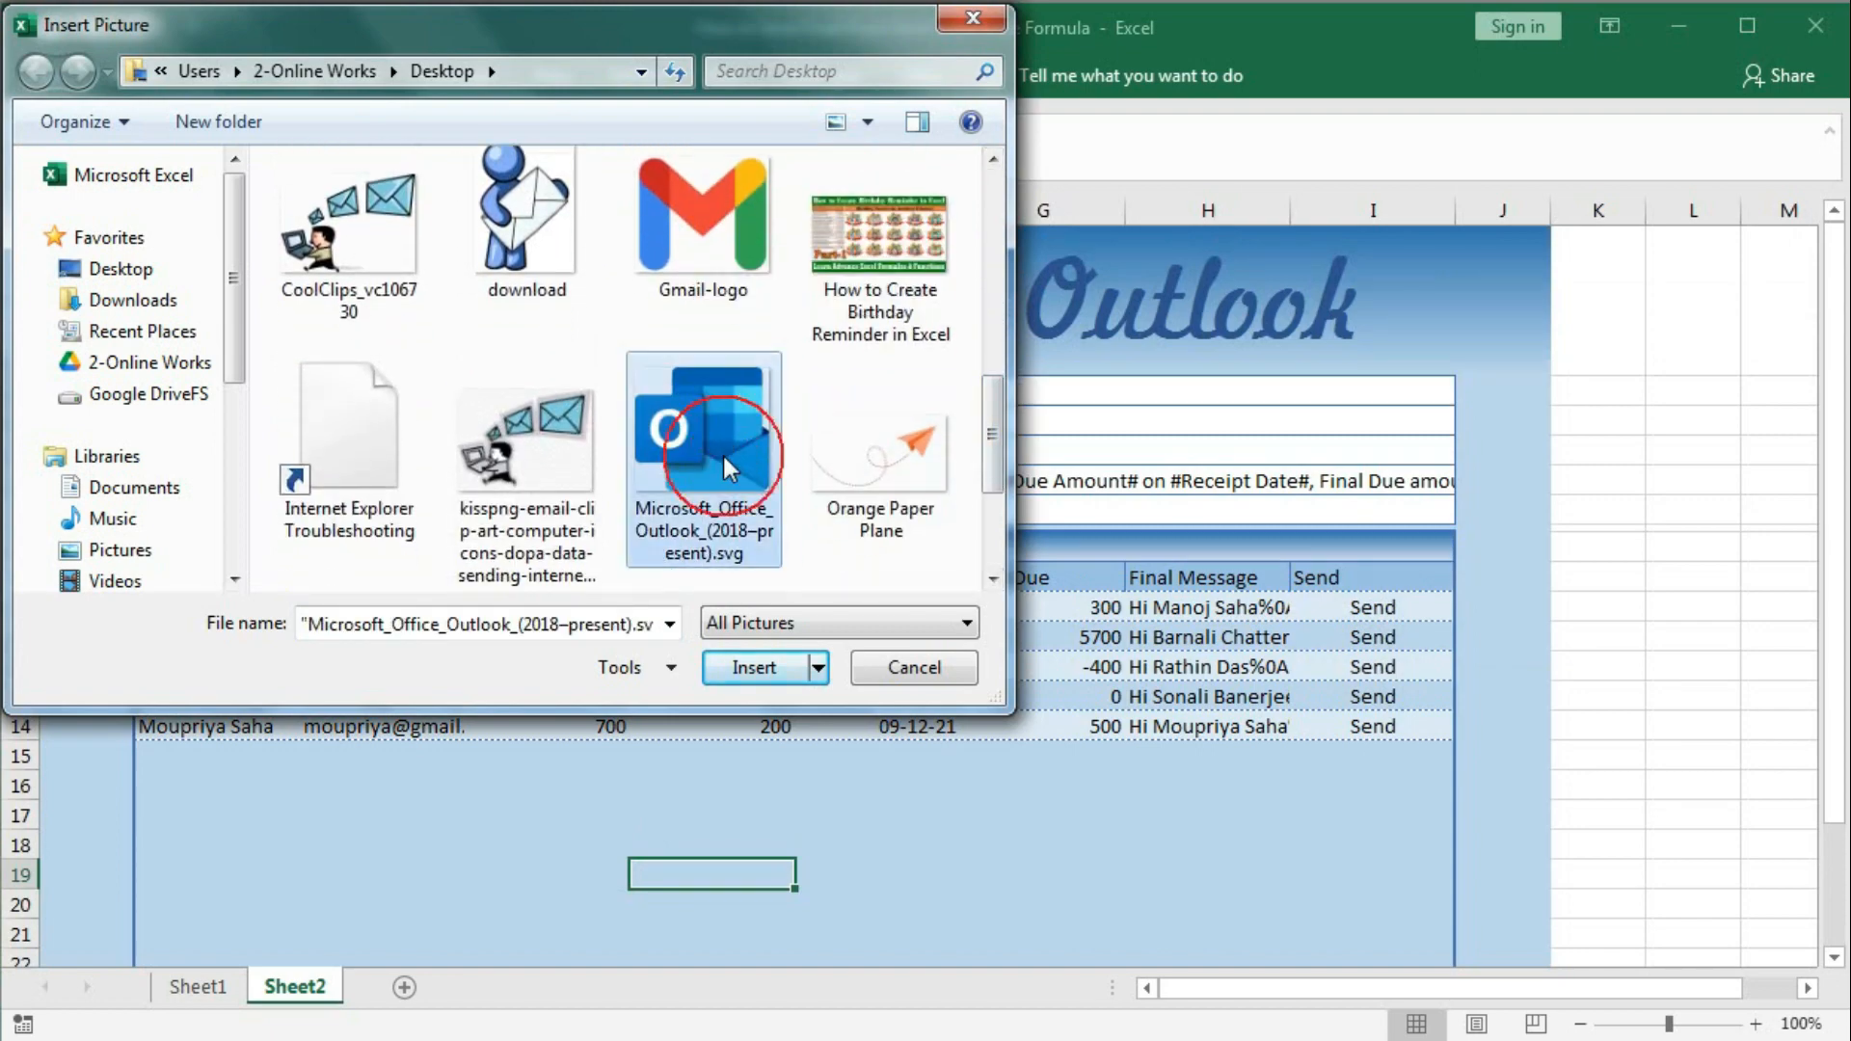
left_click(734, 672)
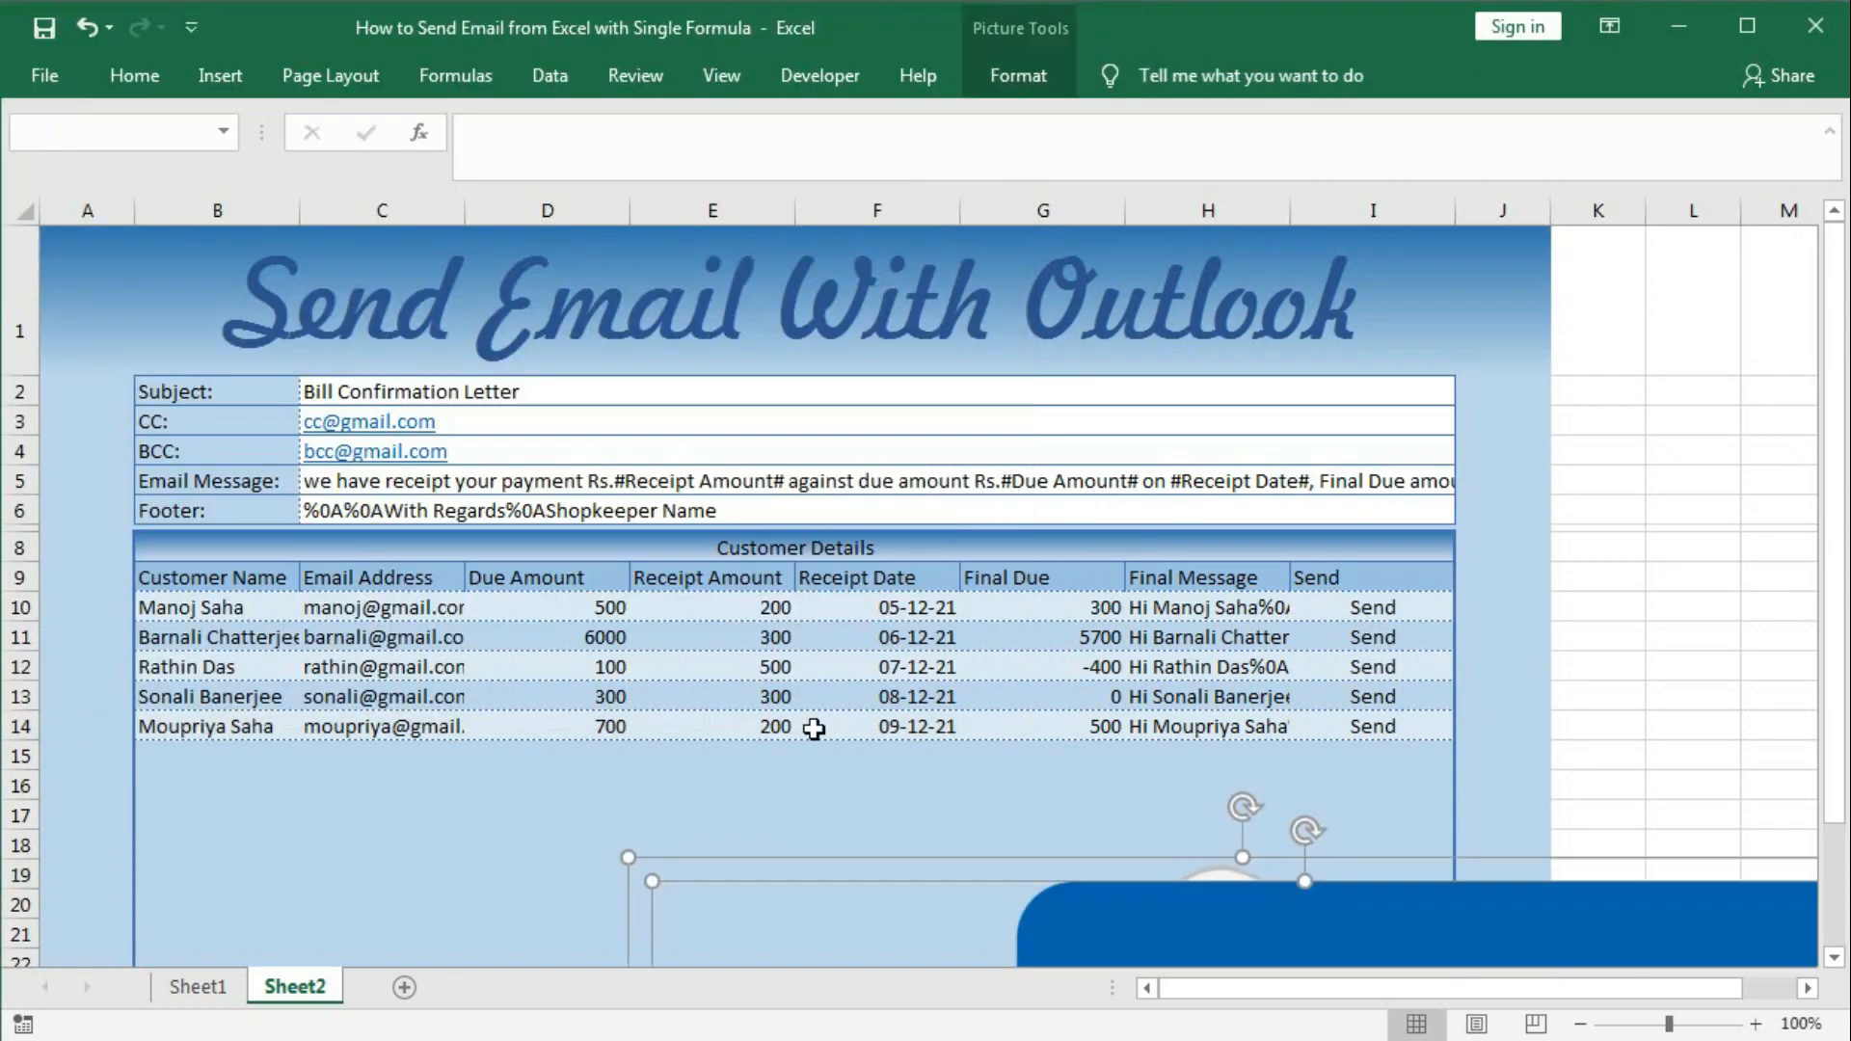
Shrink the two icons, place them at either end of the title, and widen column B.
left_click_drag(1075, 926, 616, 487)
left_click_drag(169, 418, 529, 765)
left_click_drag(1035, 826, 743, 323)
left_click_drag(236, 263, 880, 879)
left_click_drag(1037, 918, 768, 397)
left_click_drag(600, 372, 161, 286)
left_click(757, 532)
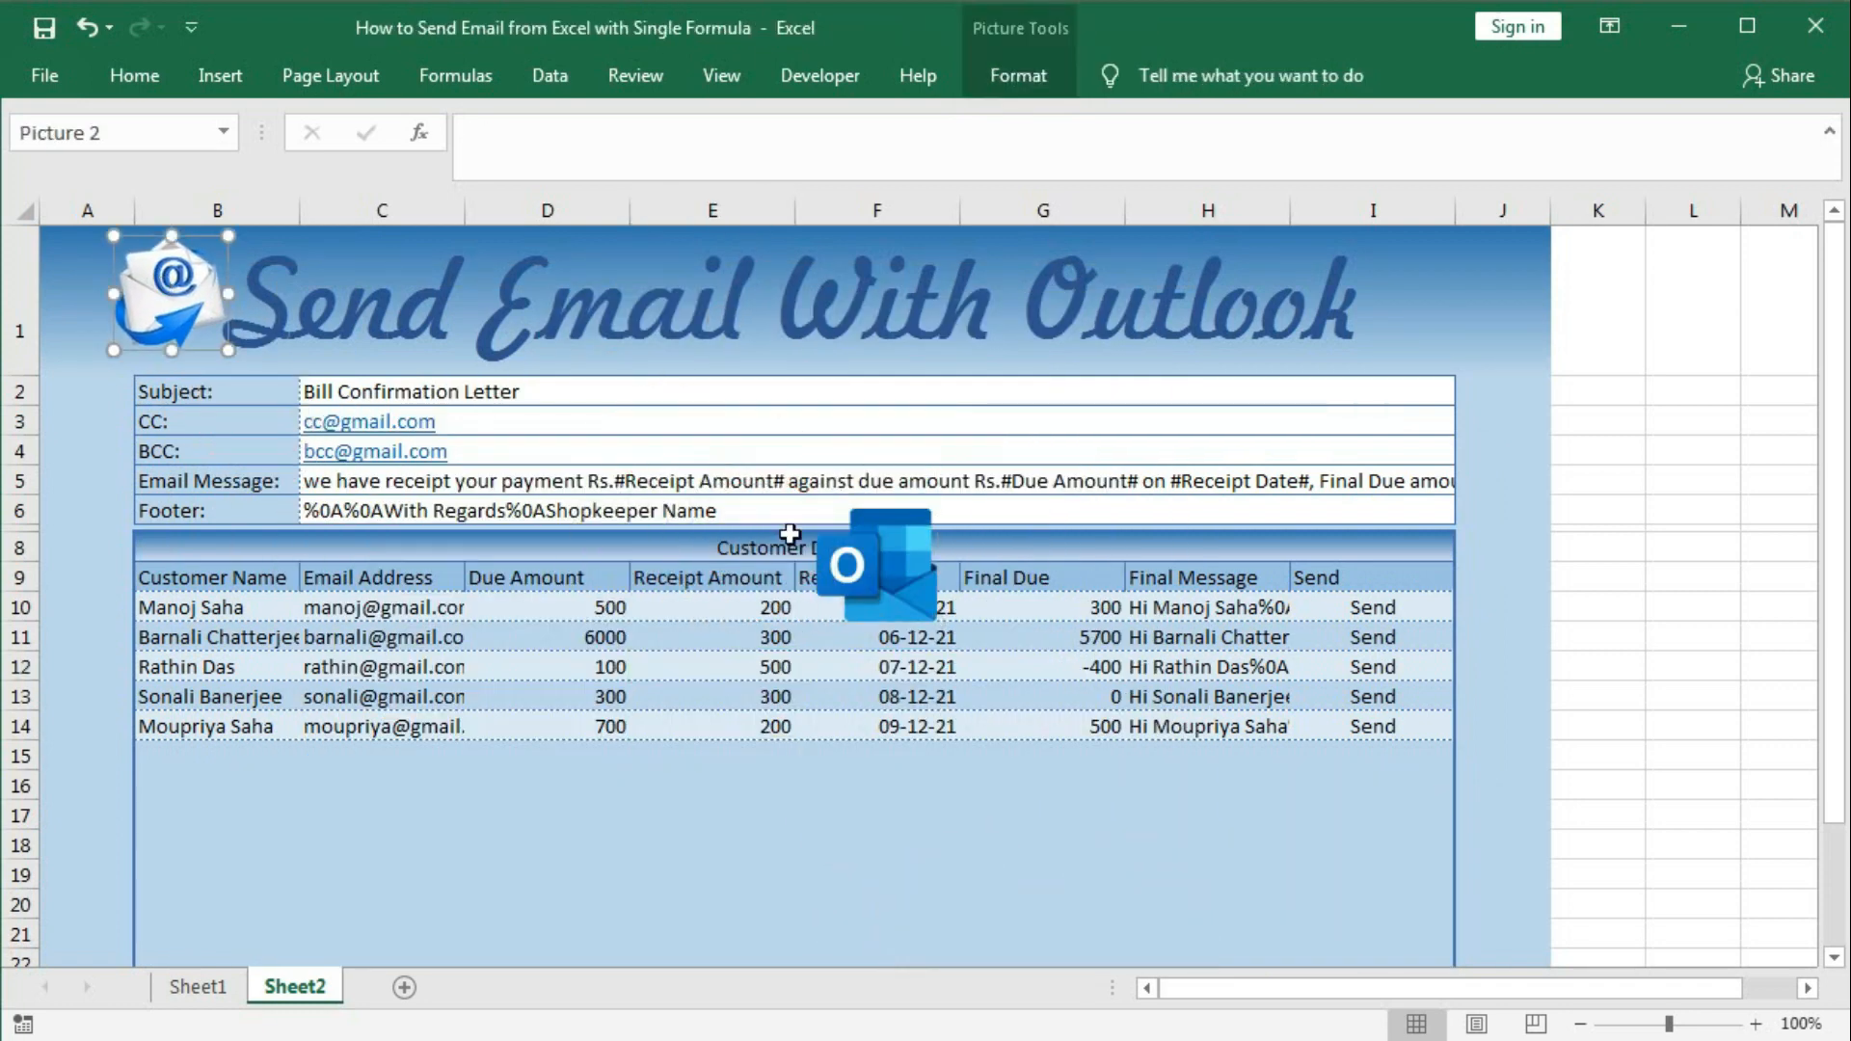
left_click_drag(886, 590, 1496, 290)
left_click(943, 845)
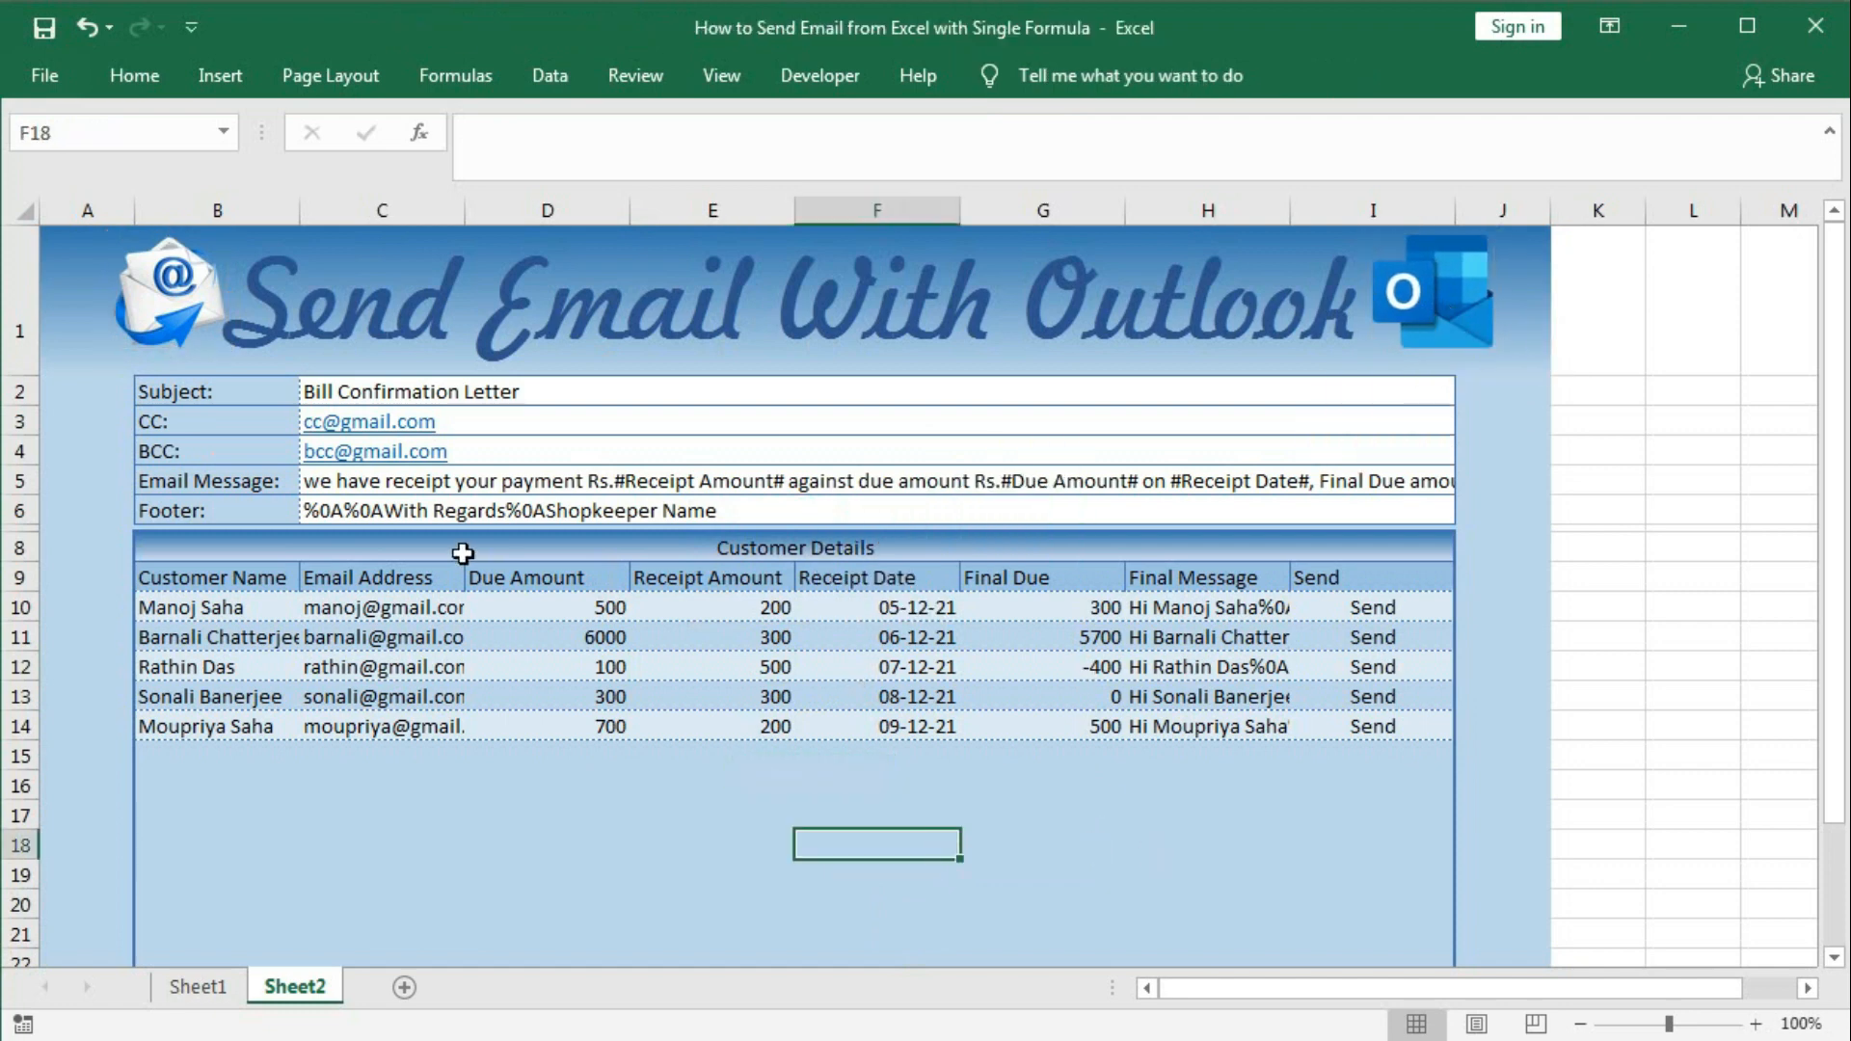
left_click_drag(305, 214, 348, 224)
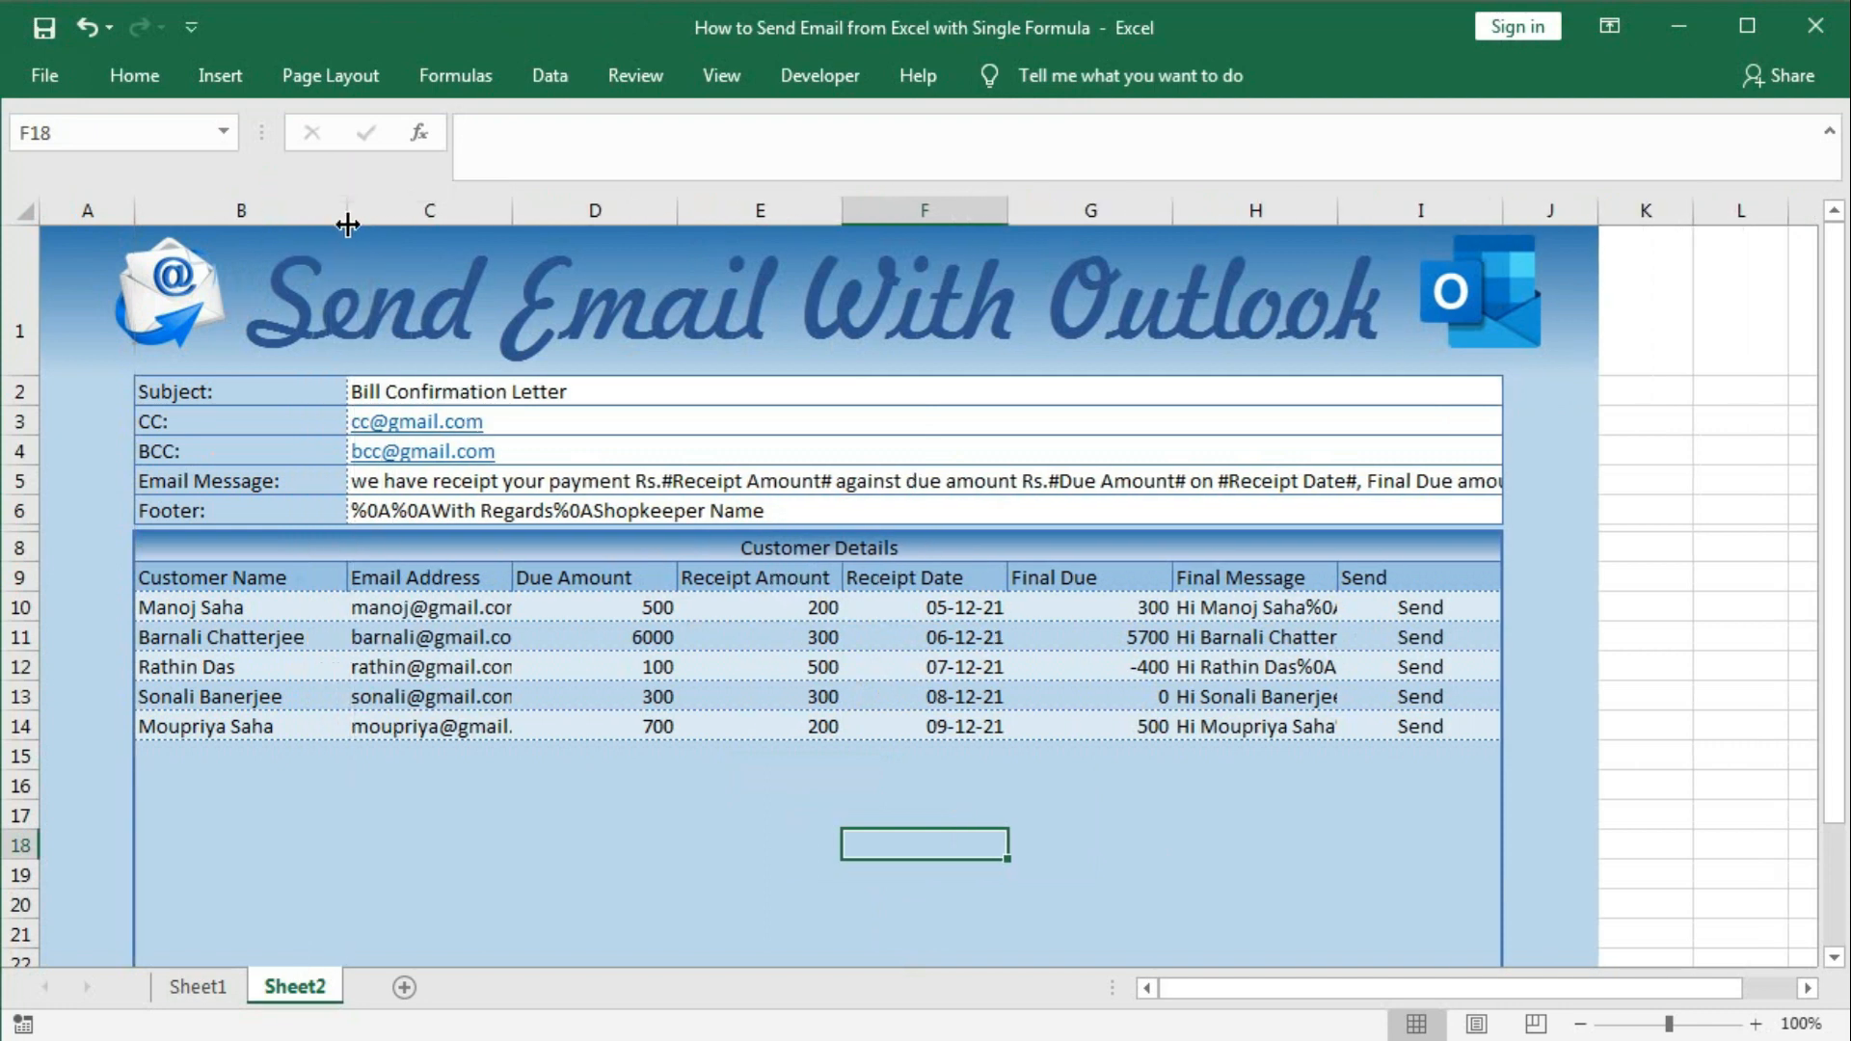
Widen columns A, C, F, H and I, and nudge both icons beside the title.
double_click(510, 218)
left_click_drag(1389, 218, 1487, 222)
left_click_drag(1058, 217, 1082, 218)
left_click_drag(1677, 217, 1701, 217)
left_click_drag(134, 216, 151, 217)
left_click_drag(208, 306, 333, 314)
left_click_drag(1683, 299, 1602, 308)
Insert the paper-plane vector image from file.
left_click(219, 77)
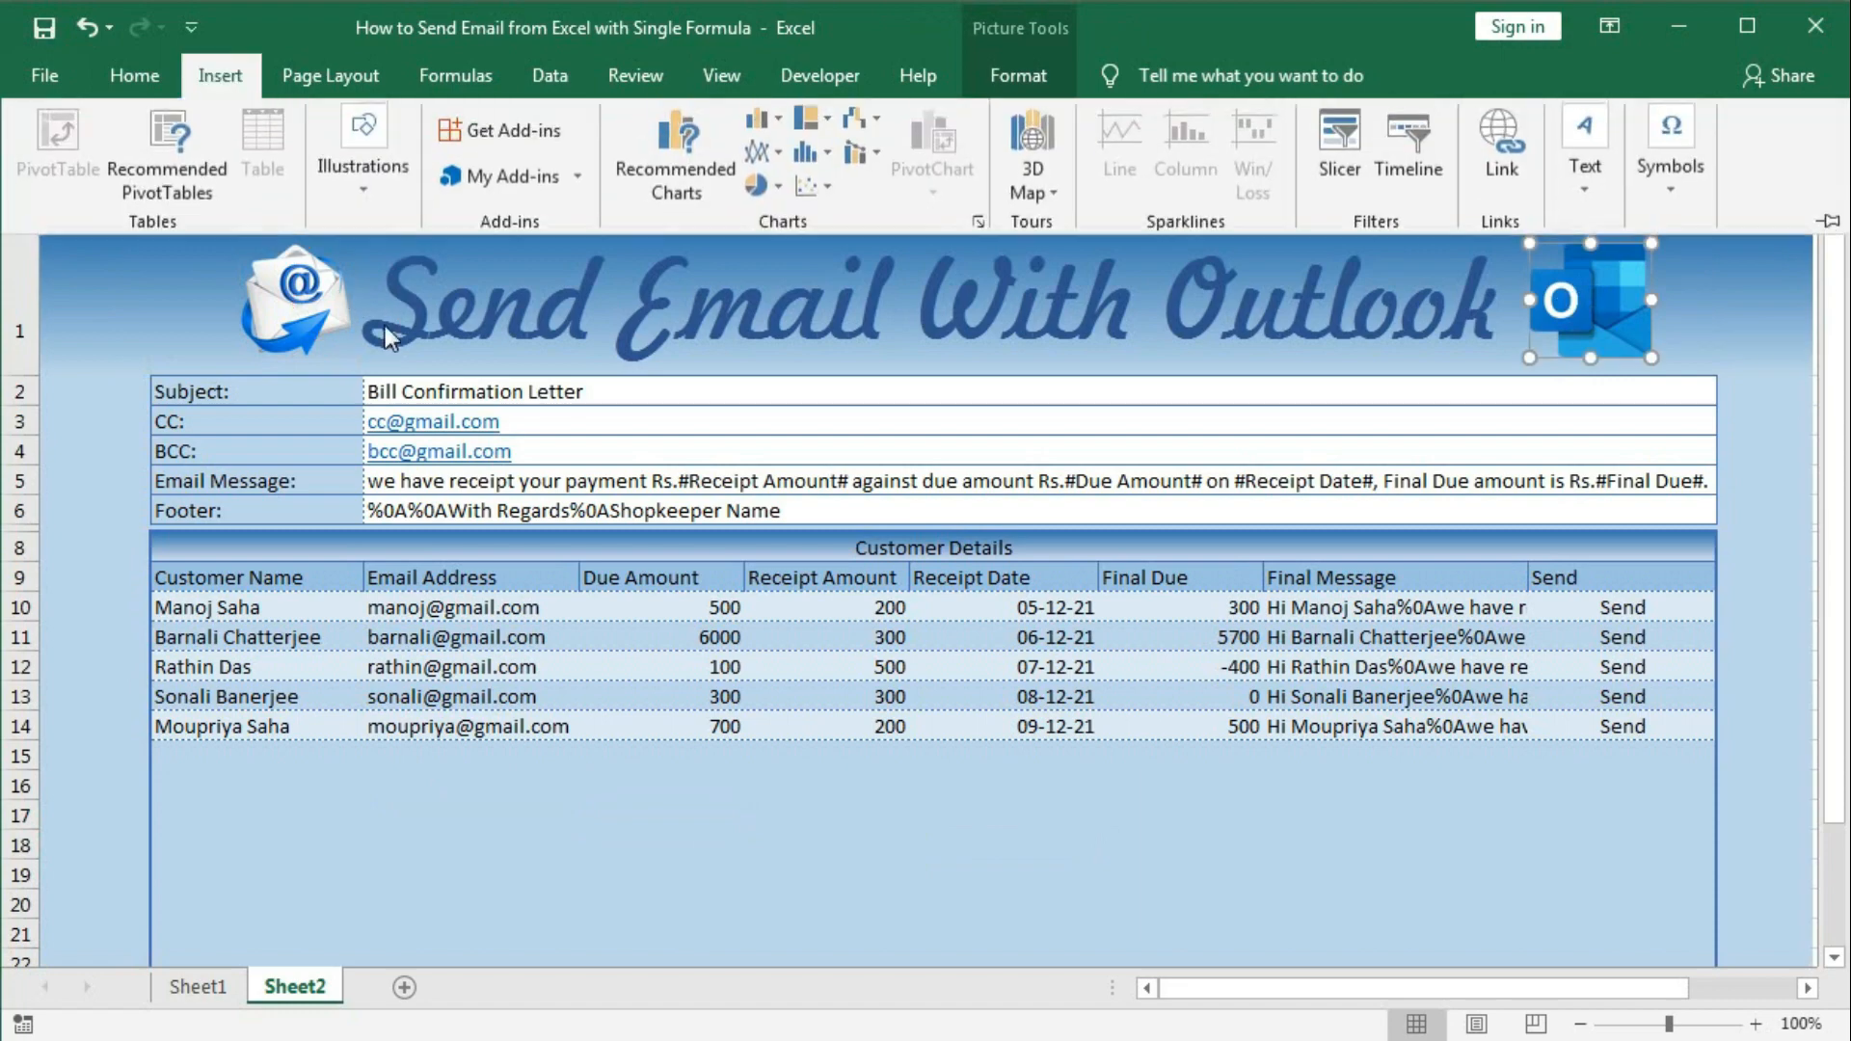
left_click(363, 178)
left_click(364, 335)
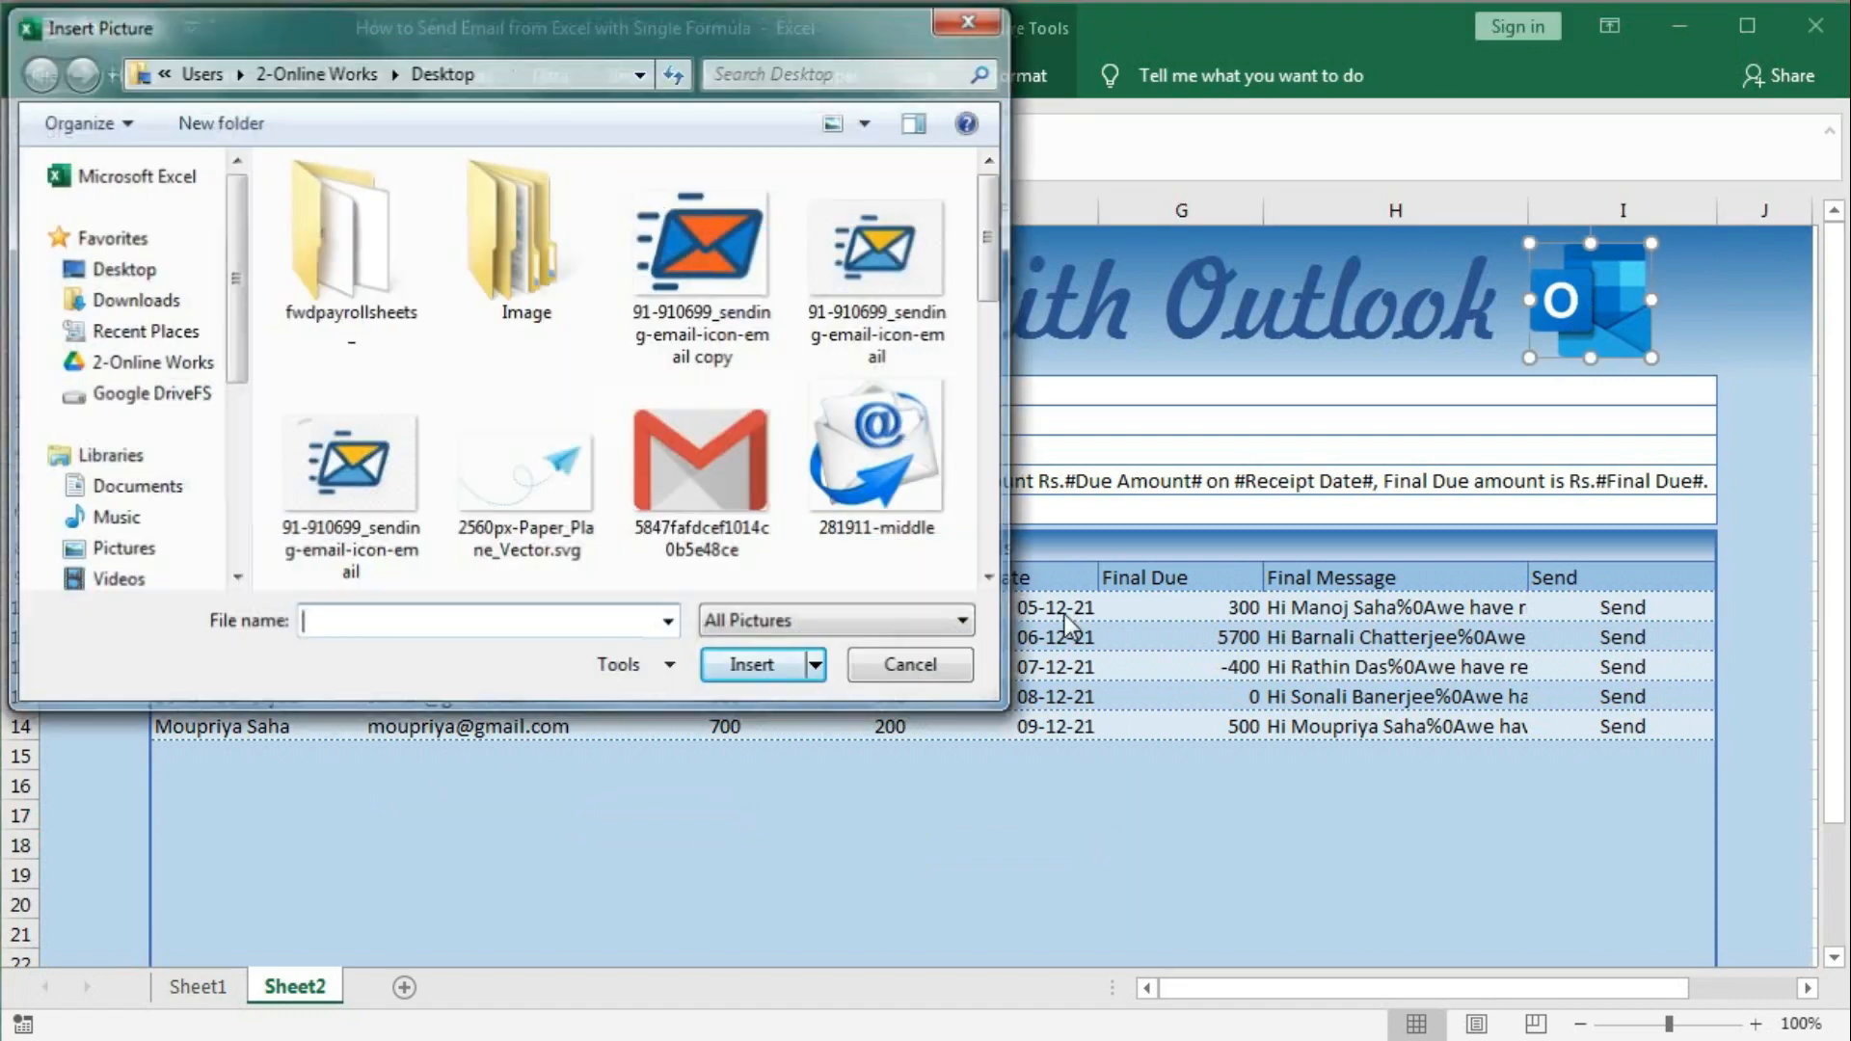
left_click(575, 492)
left_click(742, 665)
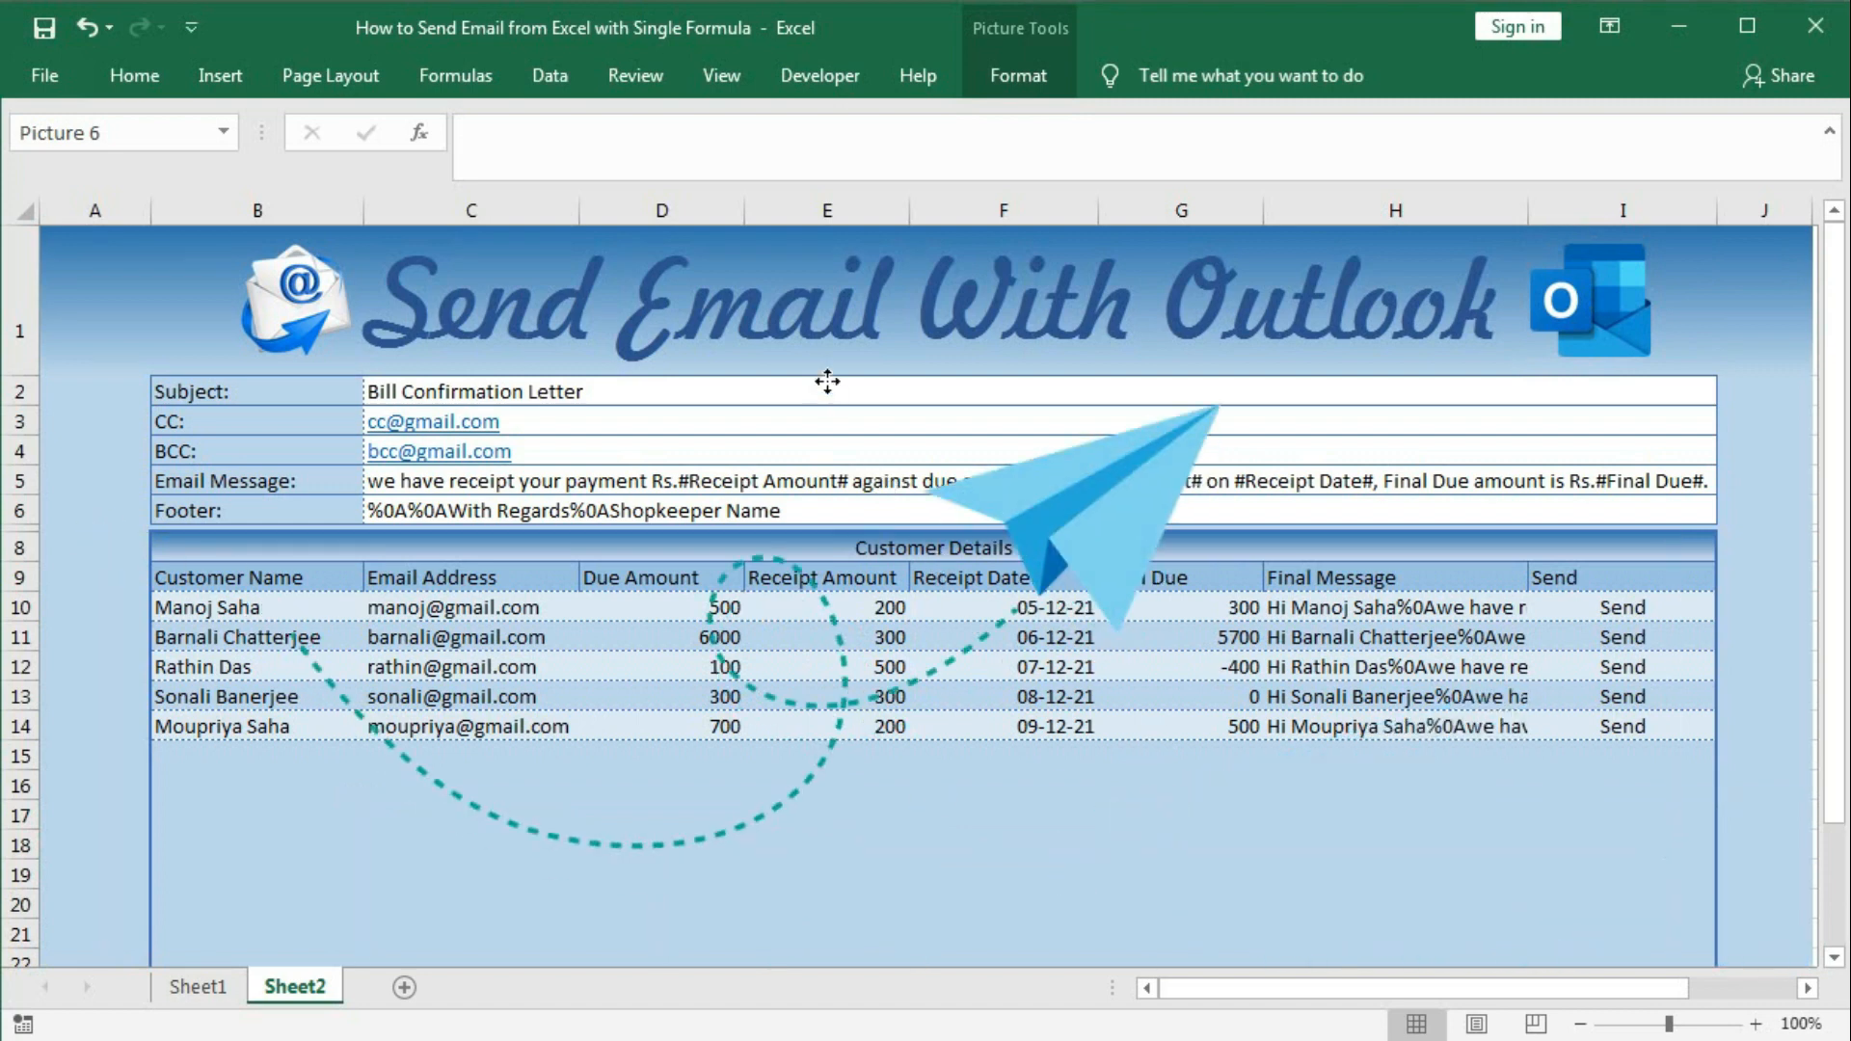
Crop the paper-plane picture's top and right, and move it under the title.
left_click(989, 85)
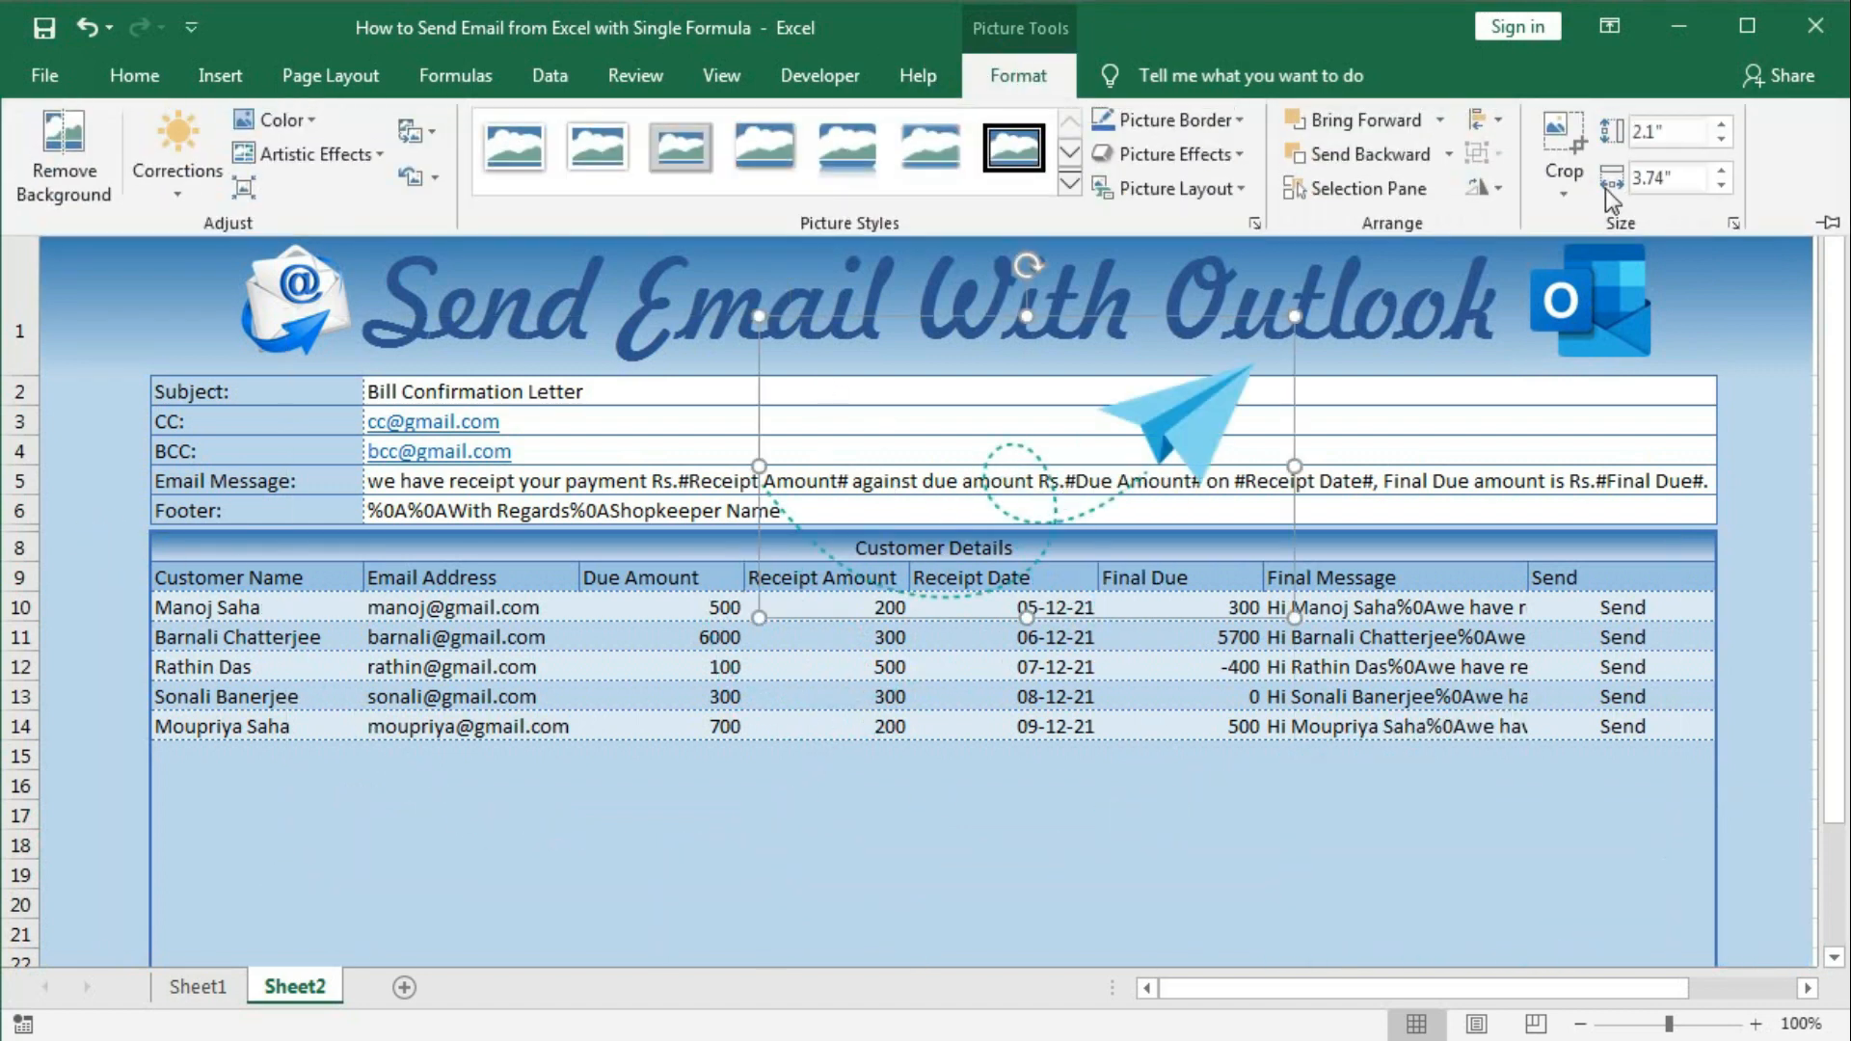
left_click(1561, 128)
left_click_drag(1030, 318, 1027, 357)
left_click_drag(1293, 484, 1261, 476)
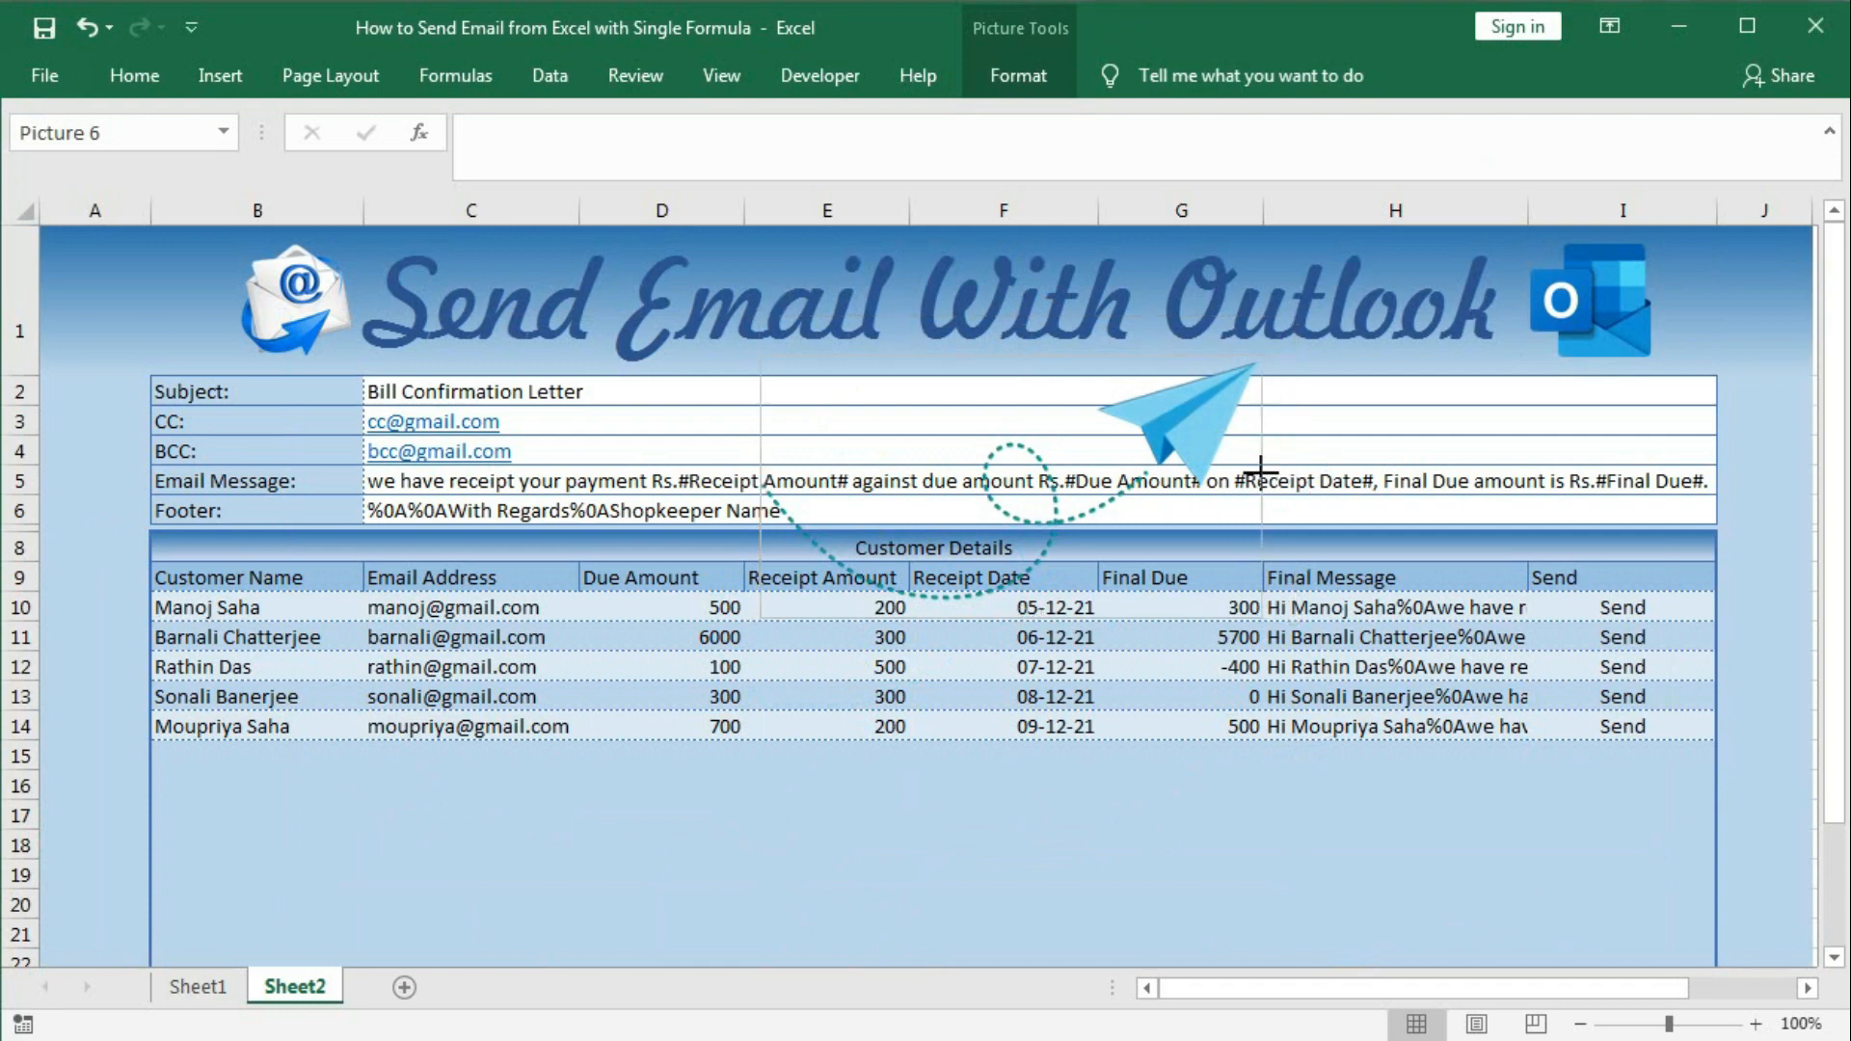
left_click(1311, 314)
left_click(1186, 416)
left_click_drag(1186, 416, 1044, 349)
left_click(1147, 451)
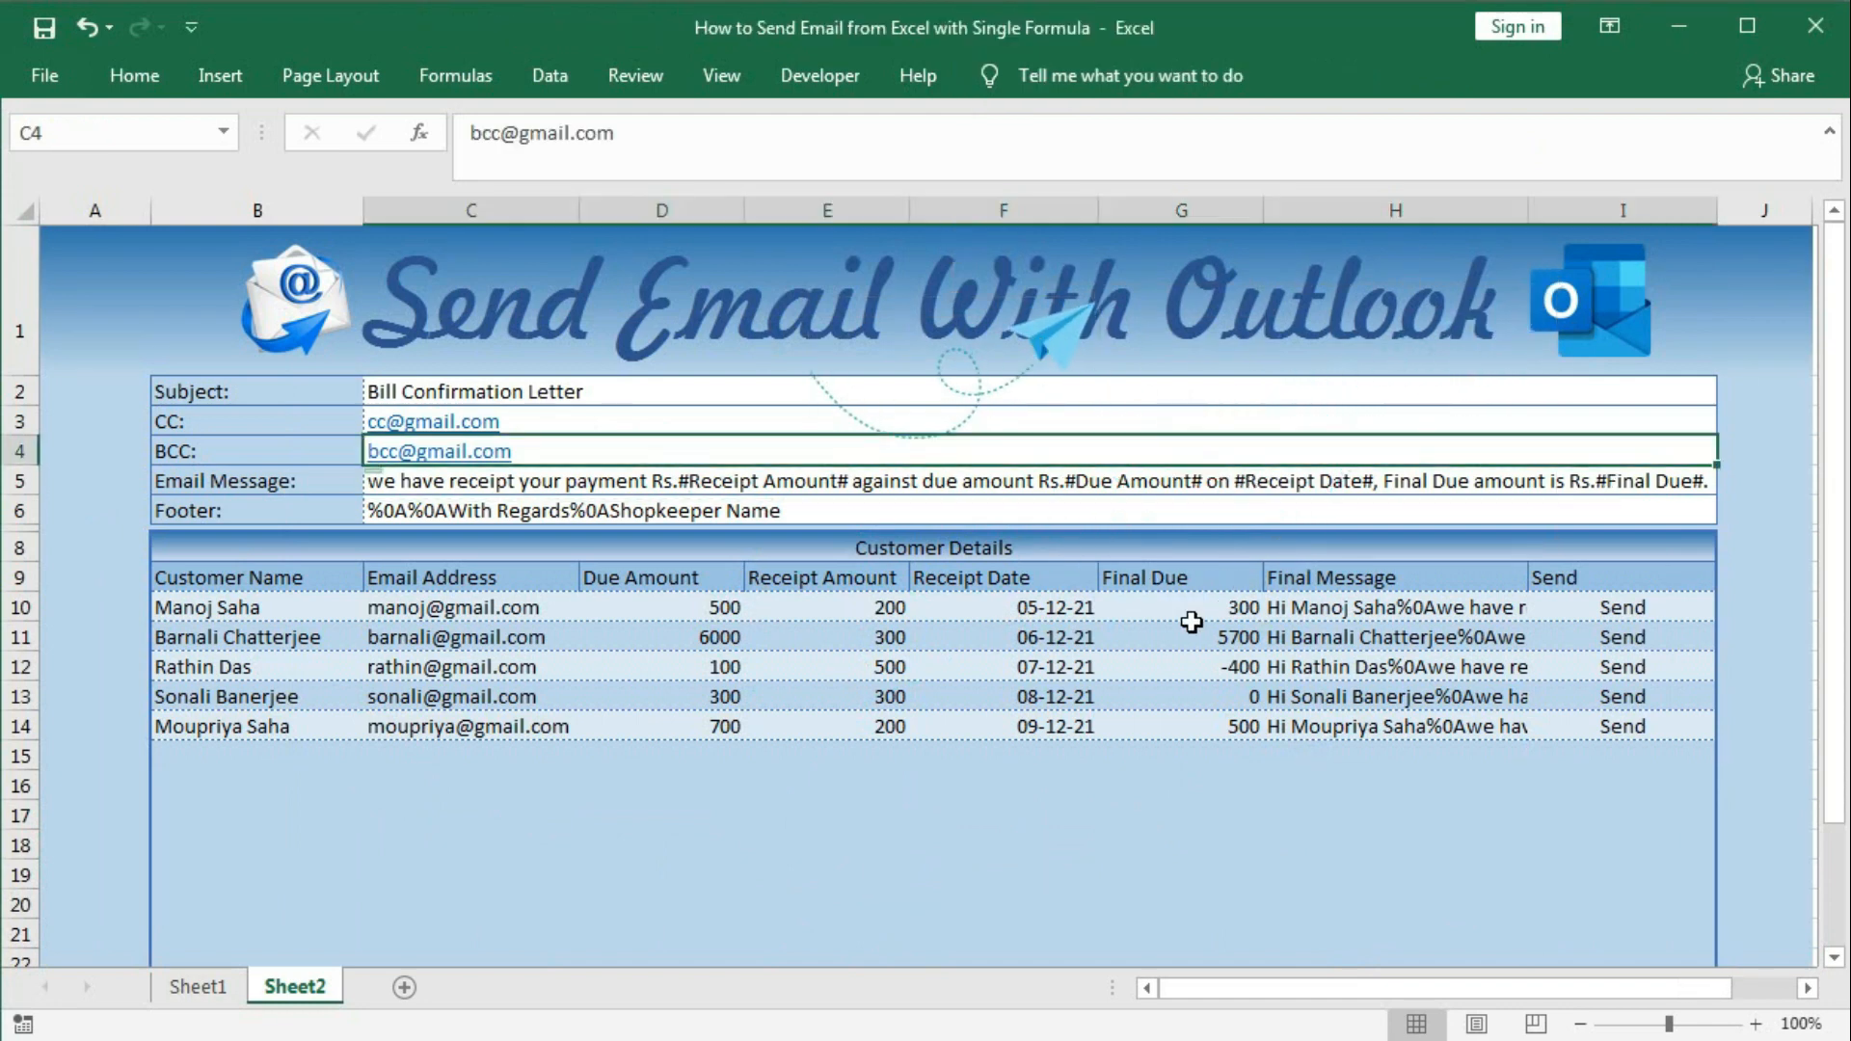